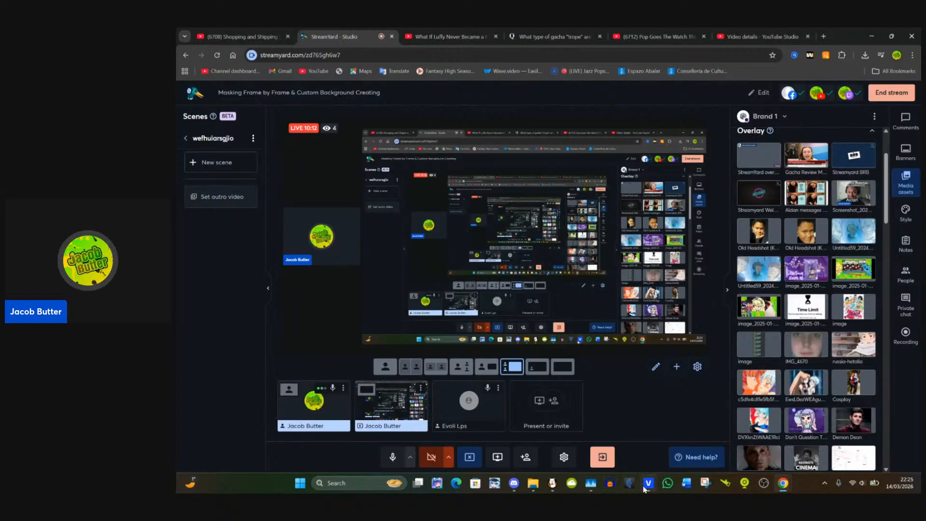
Step: Return from VEGAS Pro to the StreamYard studio and add the waiting guest to the live stage
mouse_move(648, 483)
click(636, 451)
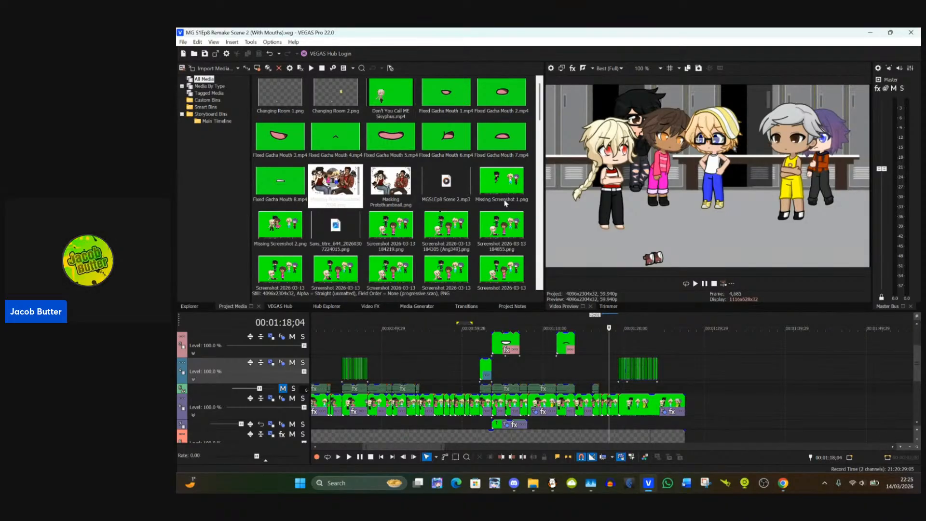
click(870, 33)
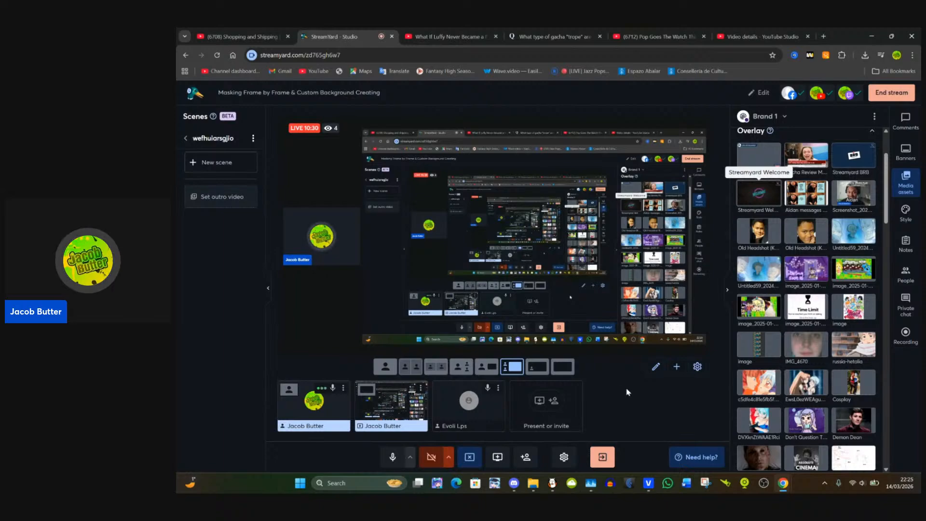
click(469, 406)
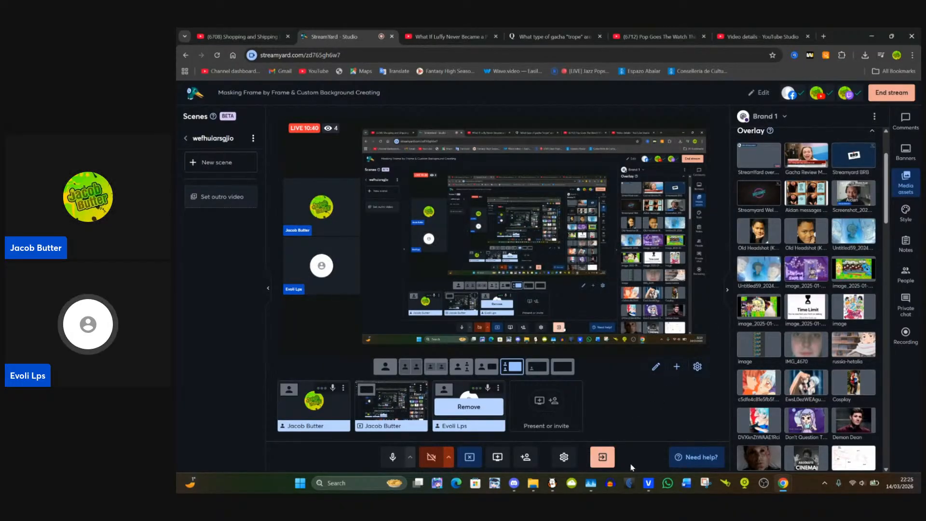
Step: Switch to VEGAS Pro and examine the locker-room scene's timeline, from the later clips back to the first clip at 00:00:00;00
click(648, 484)
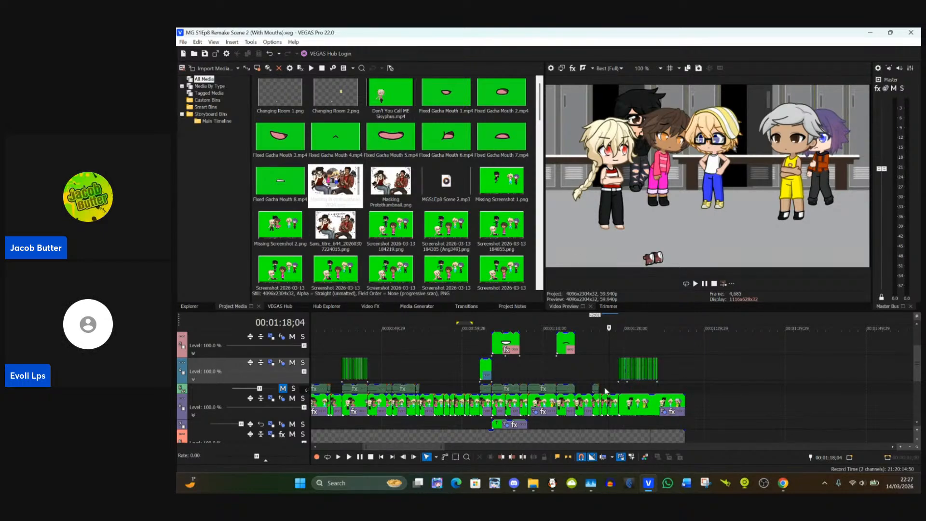
scroll(611, 373, up, 3)
scroll(639, 377, up, 3)
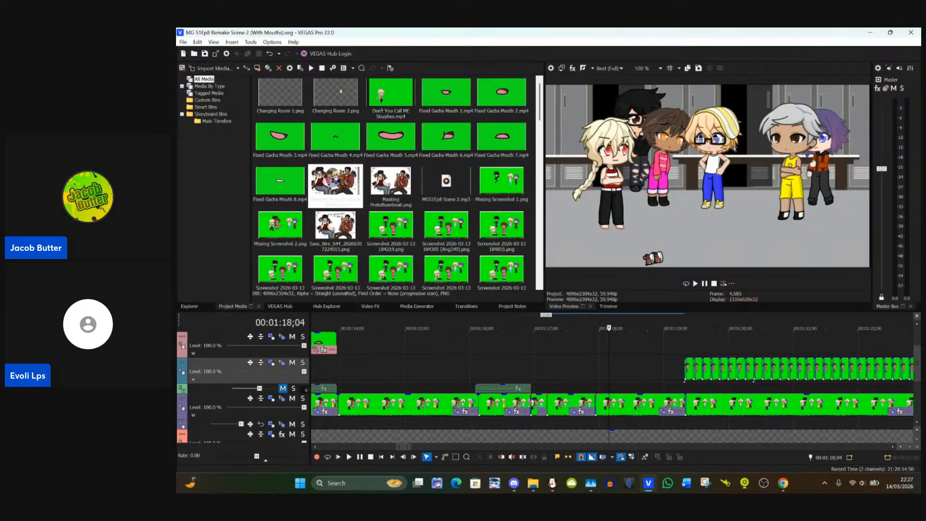
scroll(565, 358, down, 5)
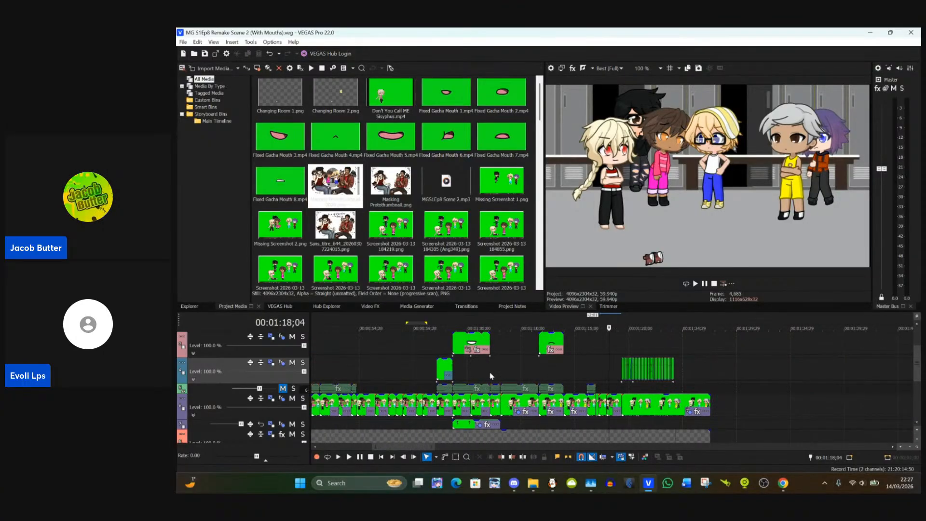
click(383, 377)
scroll(366, 374, down, 5)
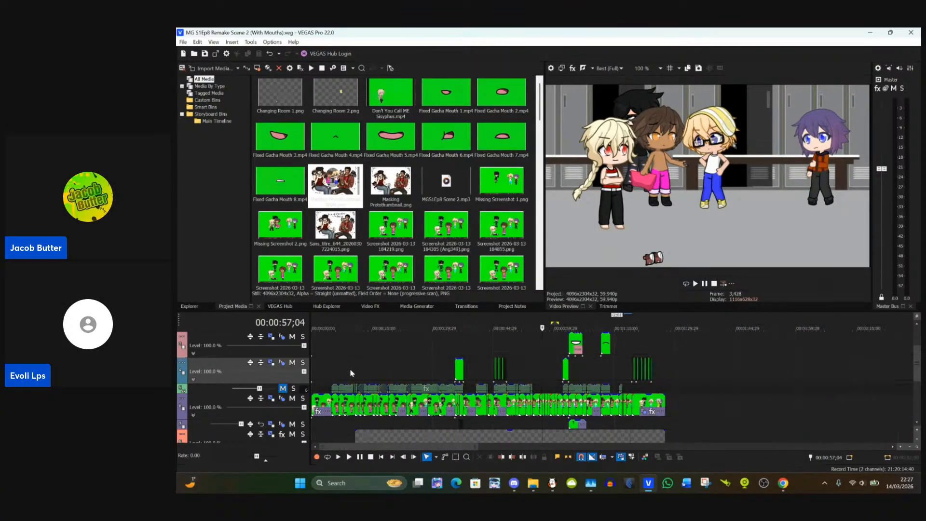
click(322, 375)
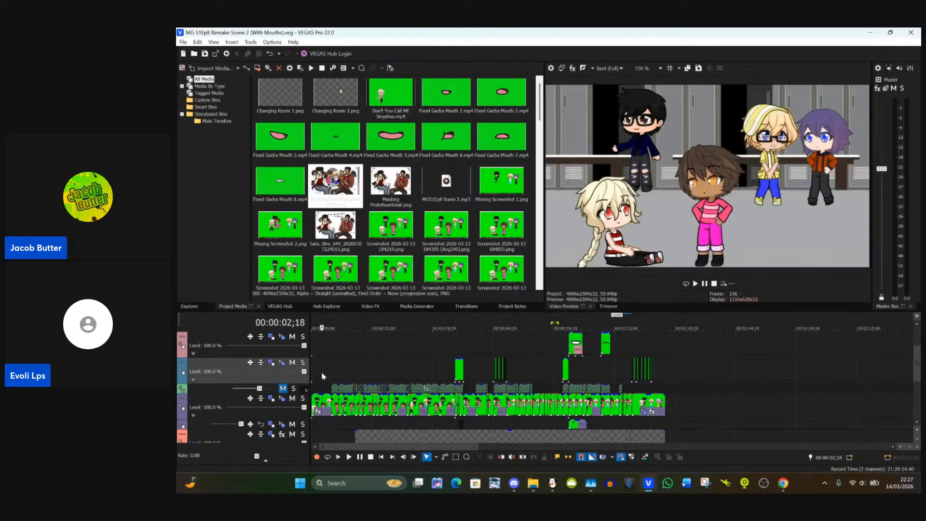
scroll(411, 372, up, 5)
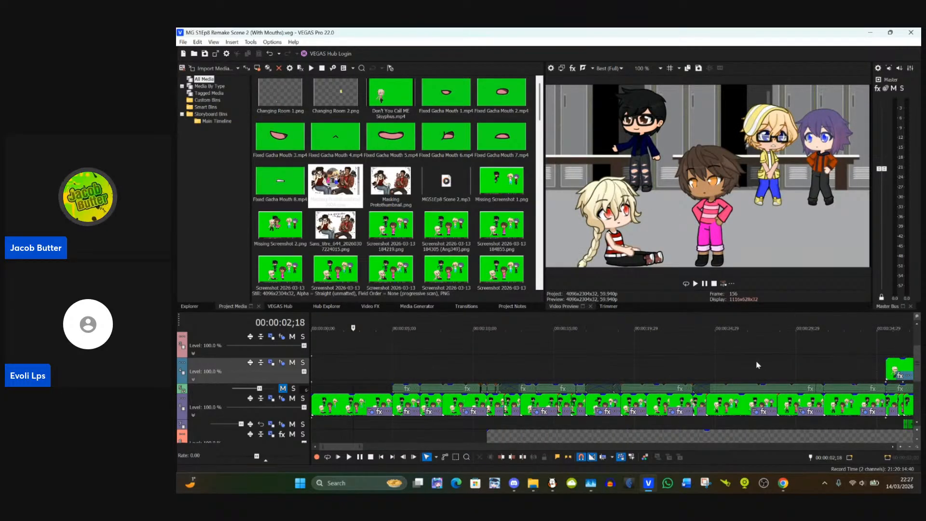
click(314, 411)
scroll(314, 412, up, 4)
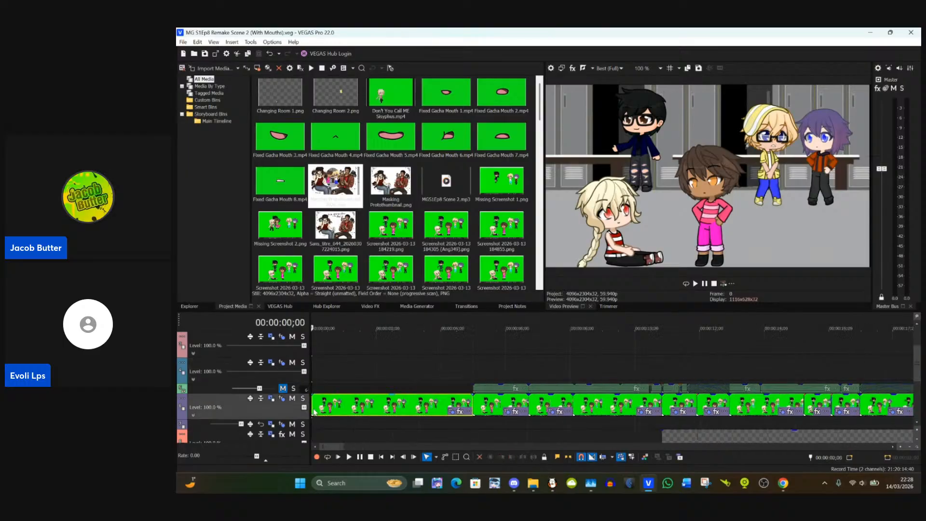
scroll(510, 407, down, 3)
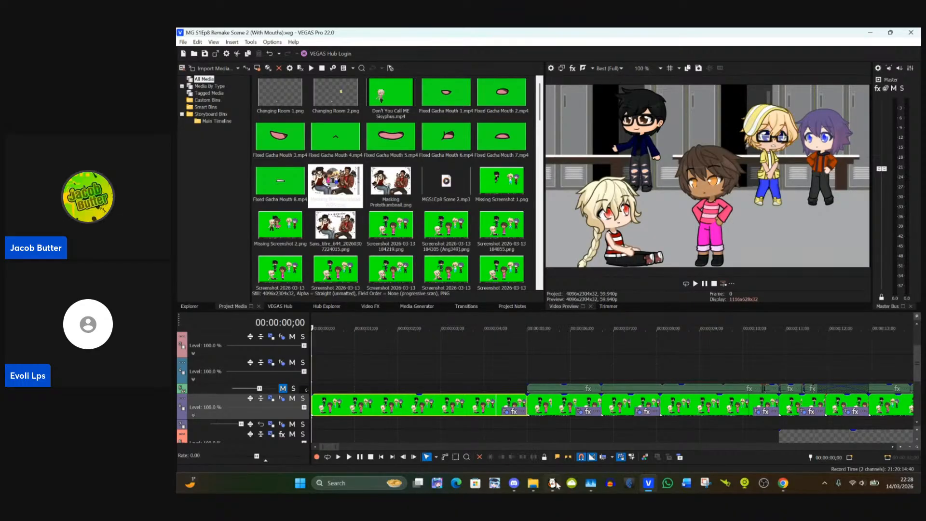
Step: Review the composited characters at several points of the scene, including 00:01:06;08, 00:00:45;02, 00:00:35;15 and 00:00:10;13
scroll(529, 378, down, 5)
scroll(528, 378, down, 3)
click(388, 361)
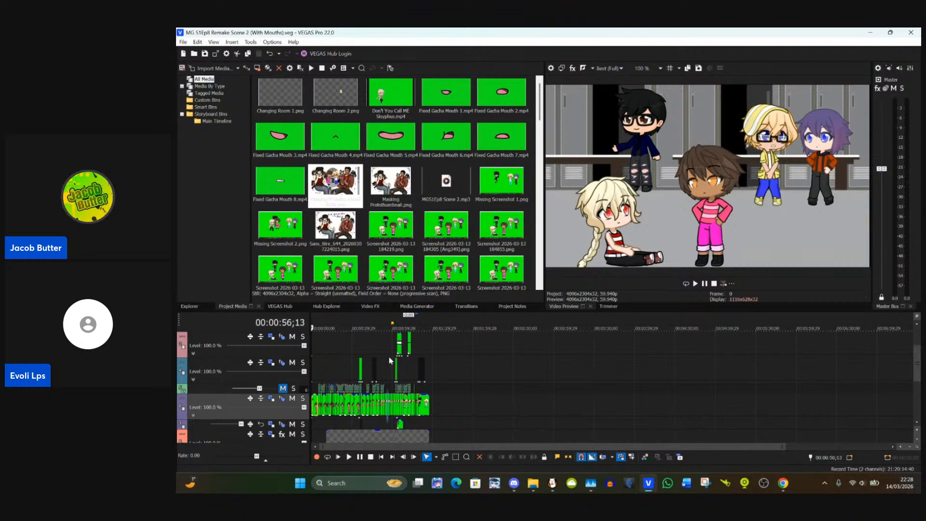
click(402, 361)
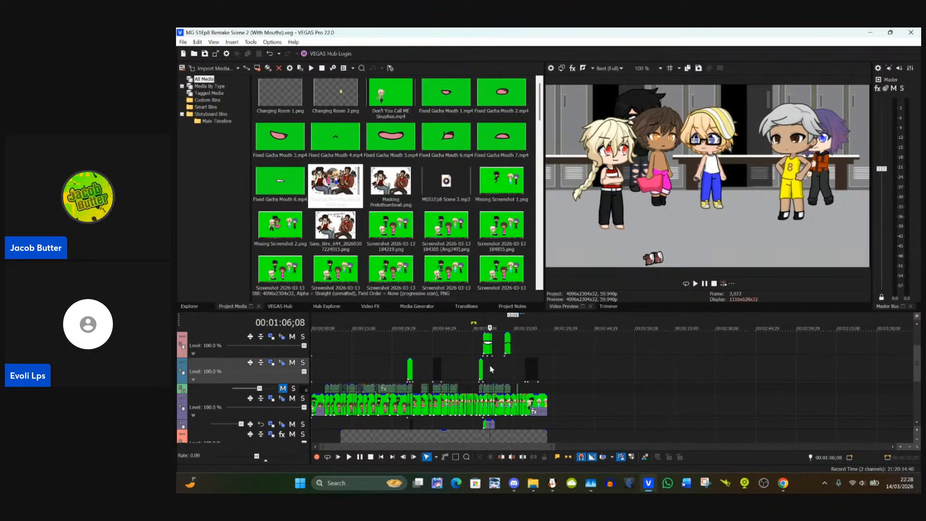
click(437, 346)
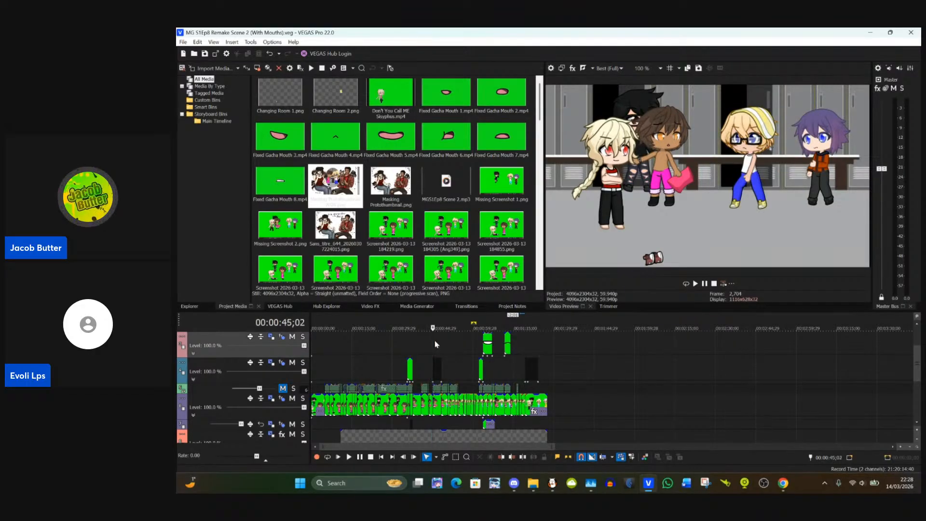
click(408, 339)
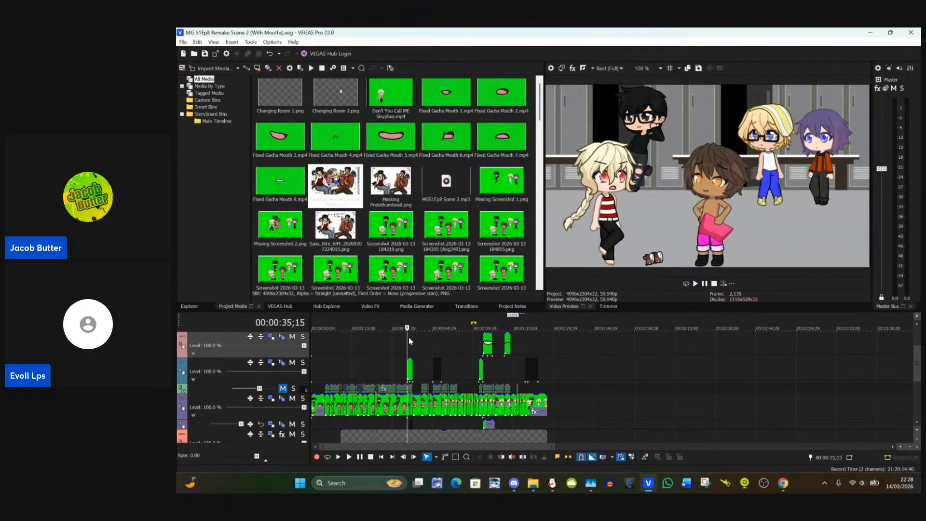
scroll(409, 340, up, 5)
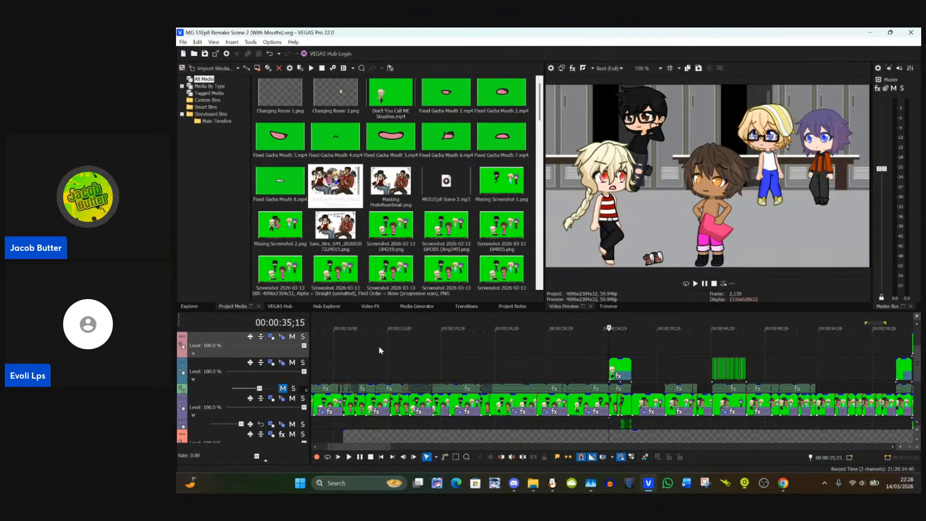
click(338, 370)
scroll(340, 370, down, 1)
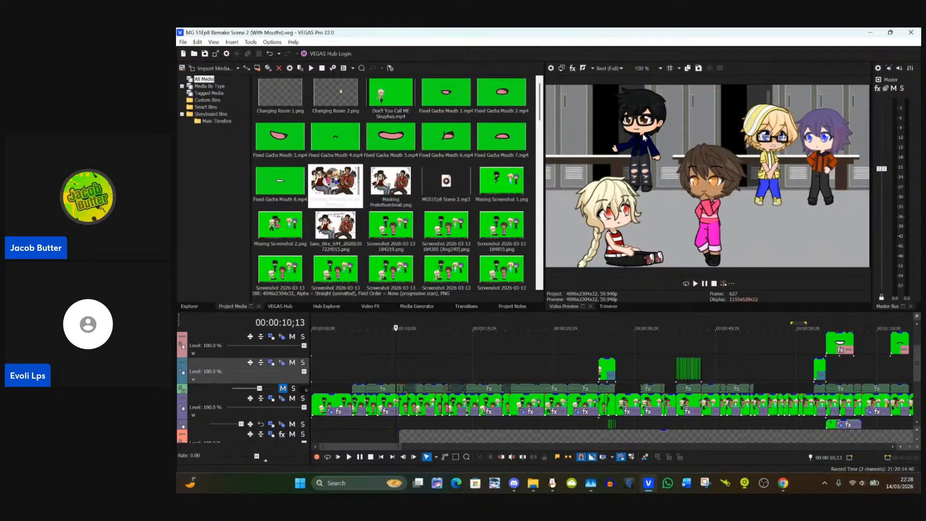
Step: Inspect the black-haired character's dark blue jacket in the preview at 400%, then at 00:00:01;07
scroll(645, 139, up, 6)
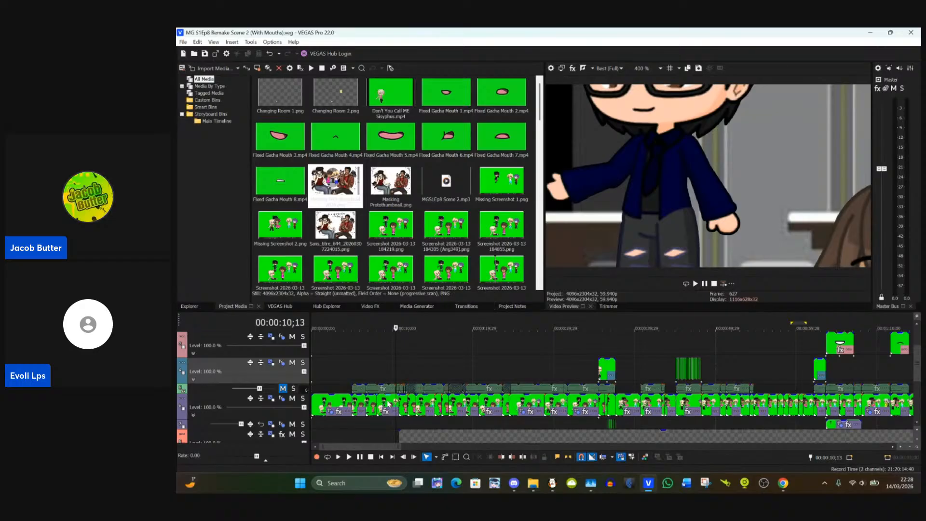
scroll(386, 363, up, 3)
scroll(382, 365, down, 3)
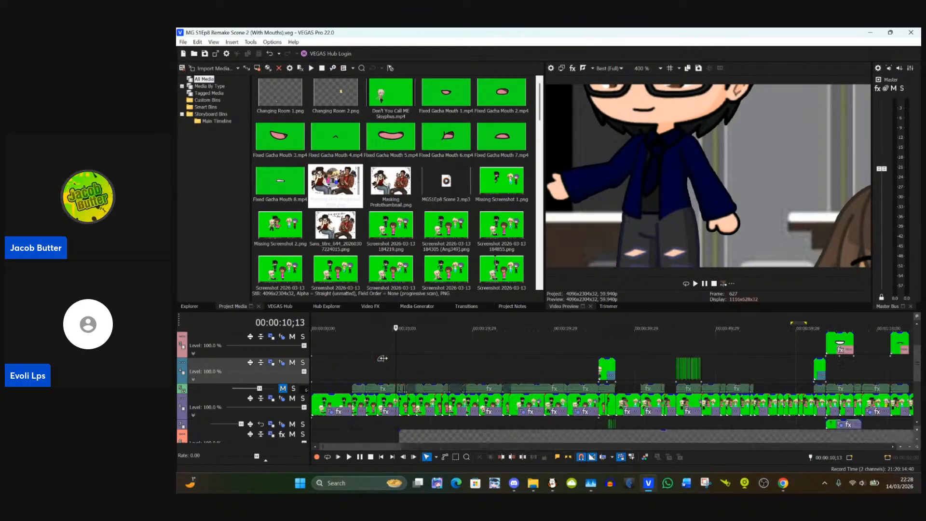
scroll(371, 369, up, 2)
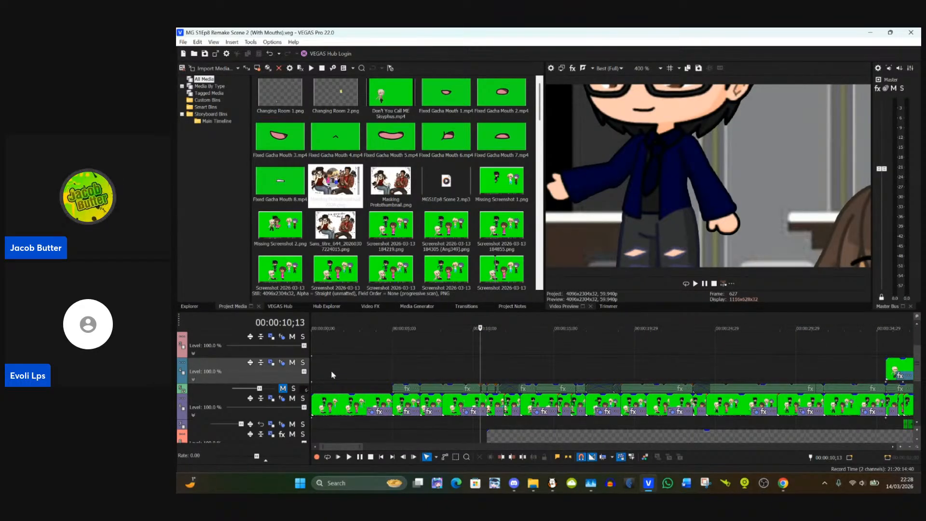
click(332, 375)
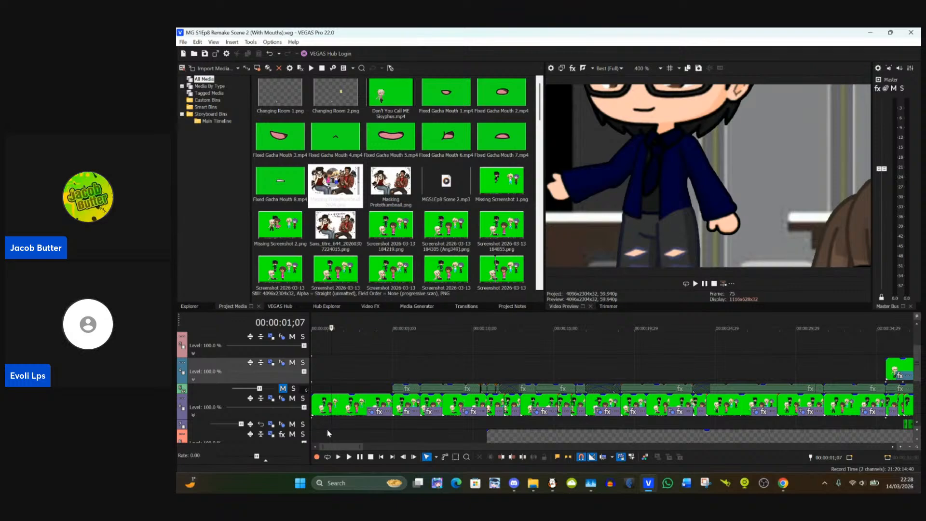
scroll(337, 426, up, 3)
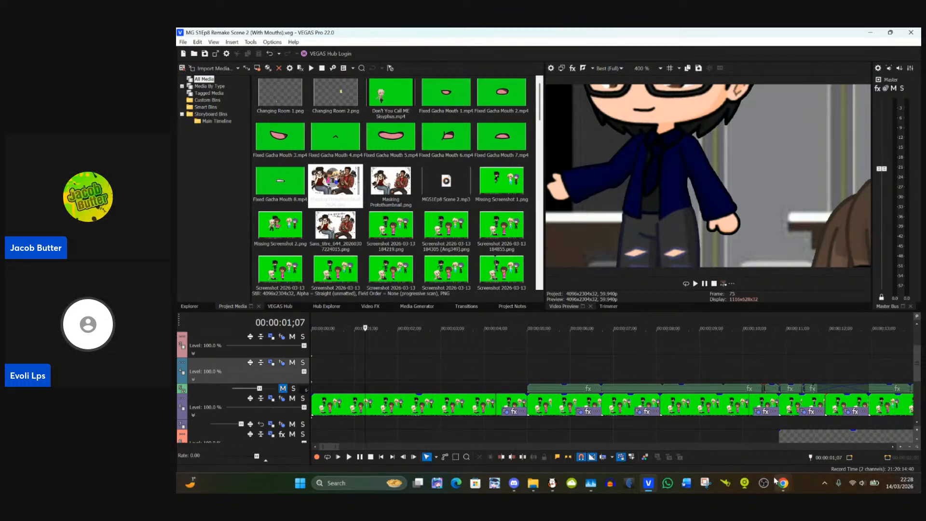
Step: Switch to the StreamYard studio, add the second waiting guest to the live stage and show the viewer comments
mouse_move(783, 482)
mouse_move(777, 456)
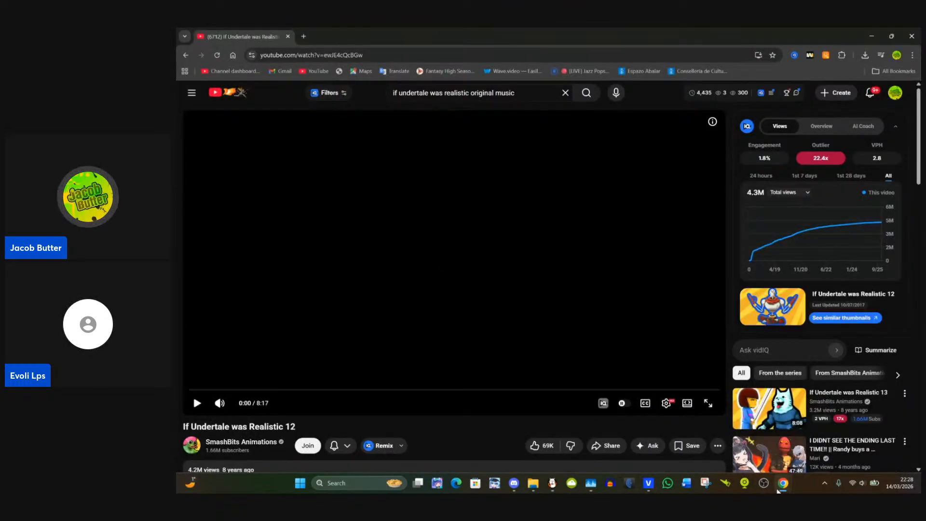
click(690, 439)
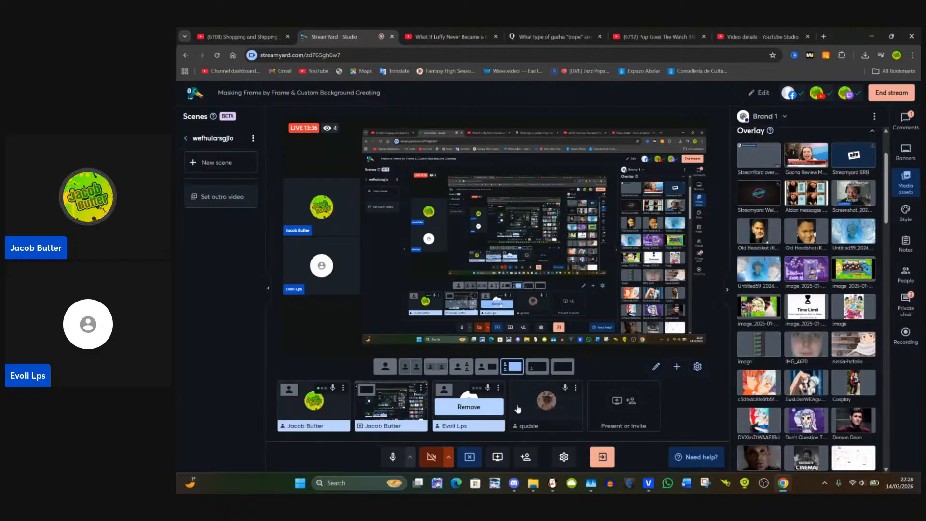
click(542, 406)
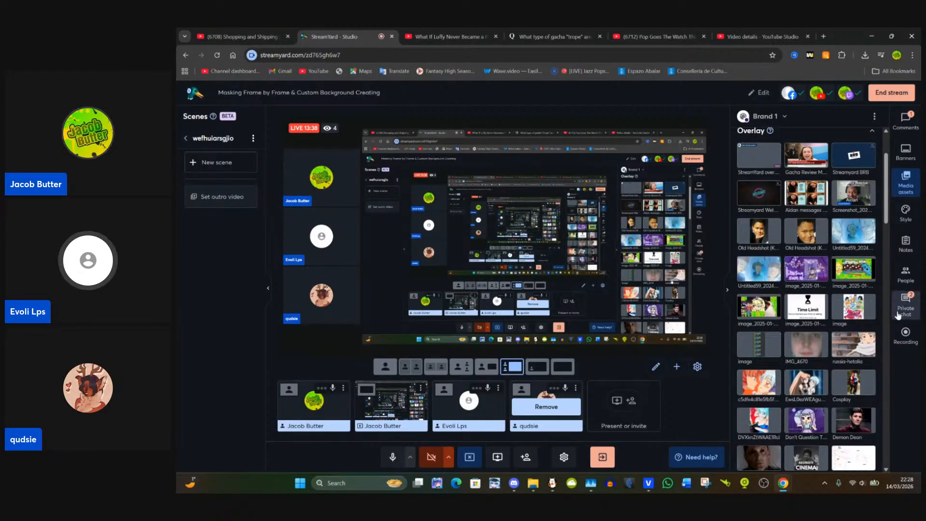
click(906, 124)
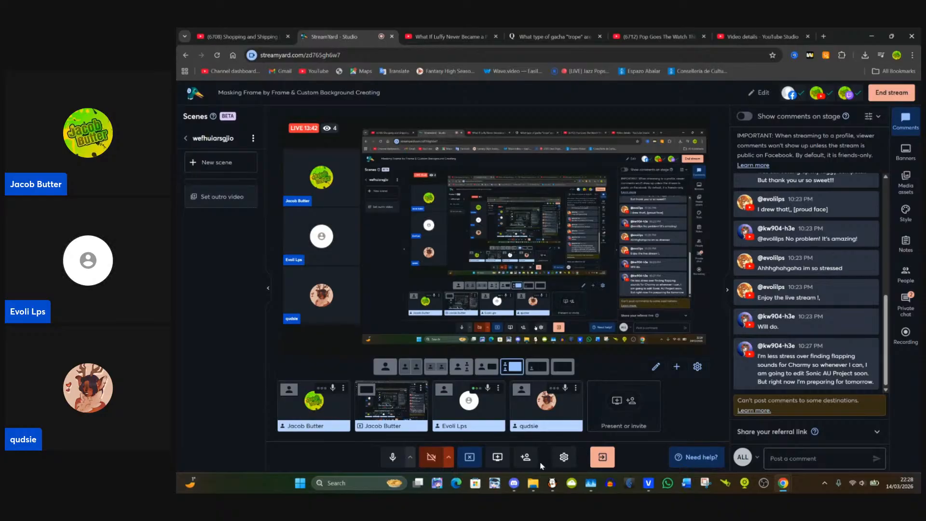
Step: Switch back to VEGAS Pro and open Event Pan/Crop for the first green-screen clip at the start of the timeline
mouse_move(649, 483)
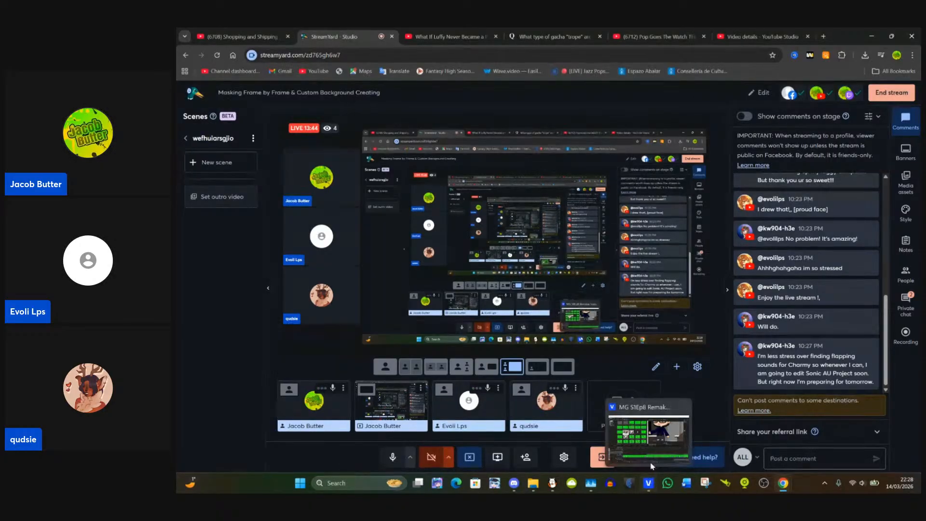
click(642, 433)
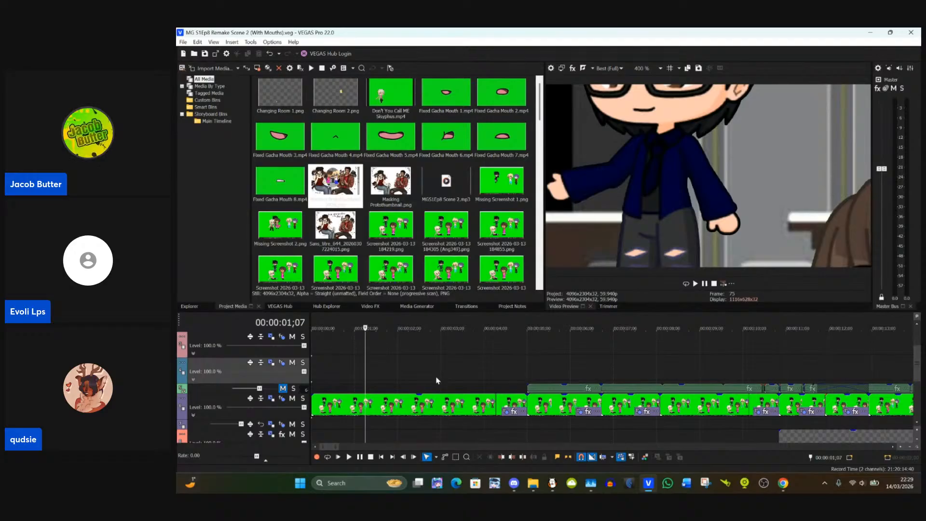
scroll(423, 372, down, 5)
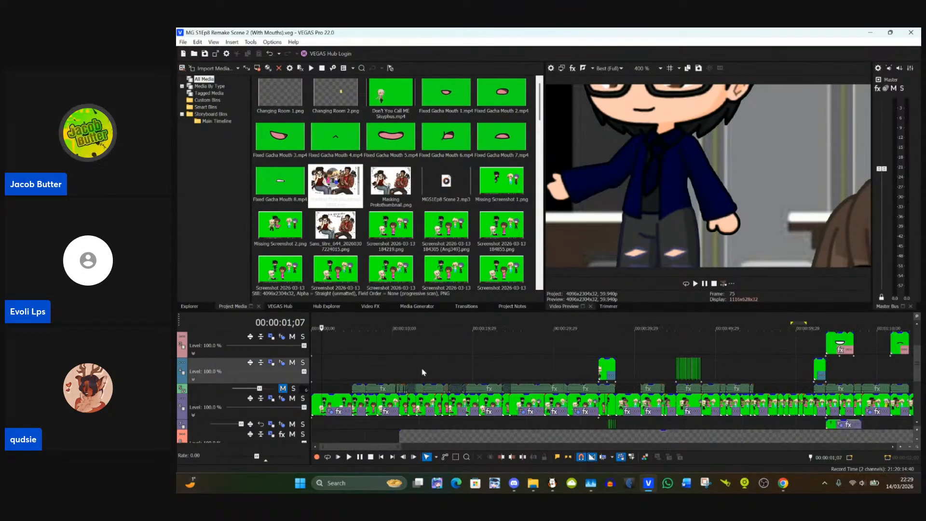
scroll(422, 372, up, 4)
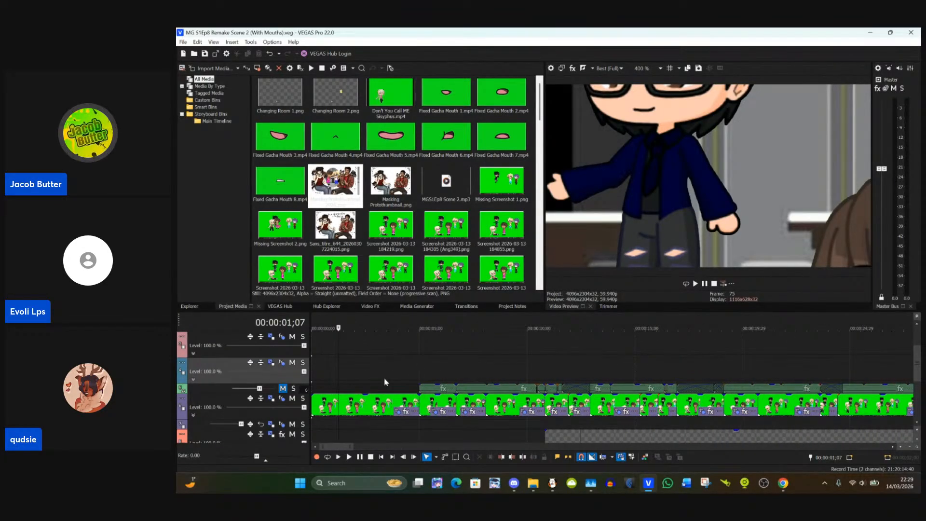
click(313, 403)
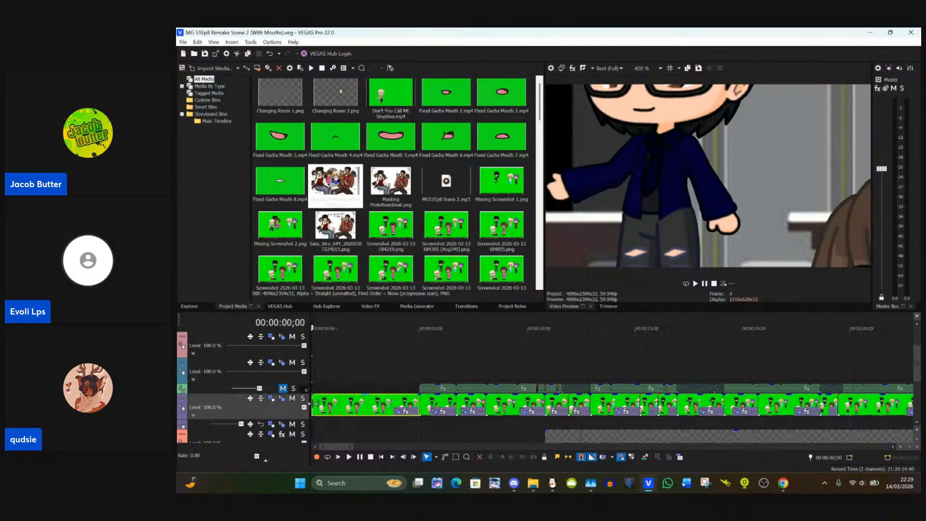
click(399, 413)
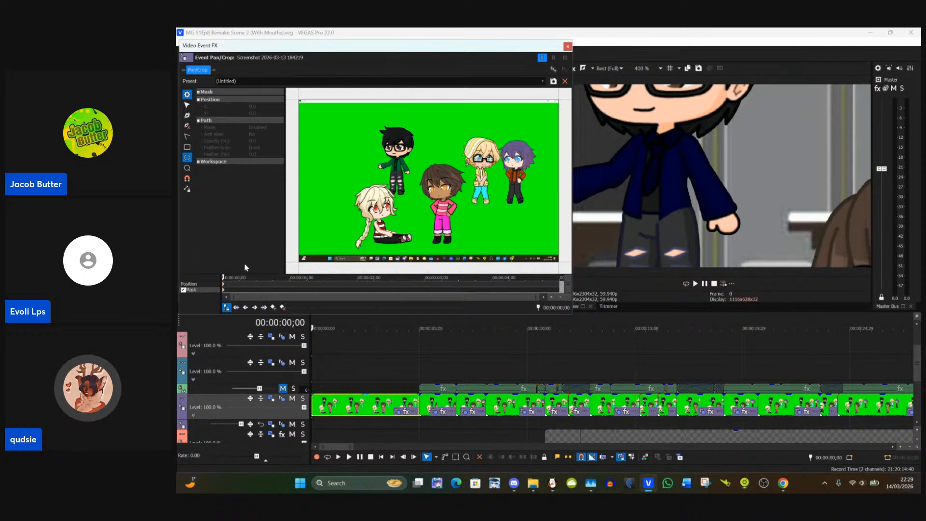
scroll(321, 140, up, 8)
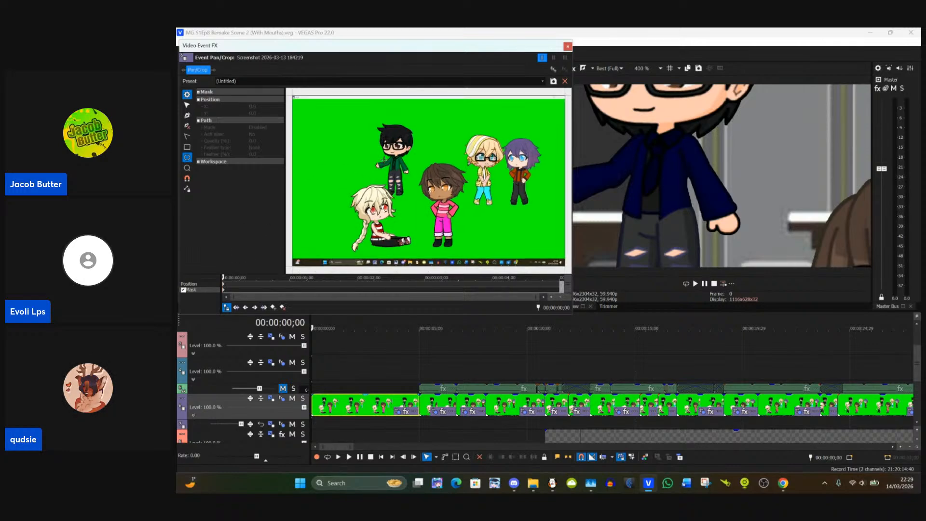
scroll(321, 141, up, 1)
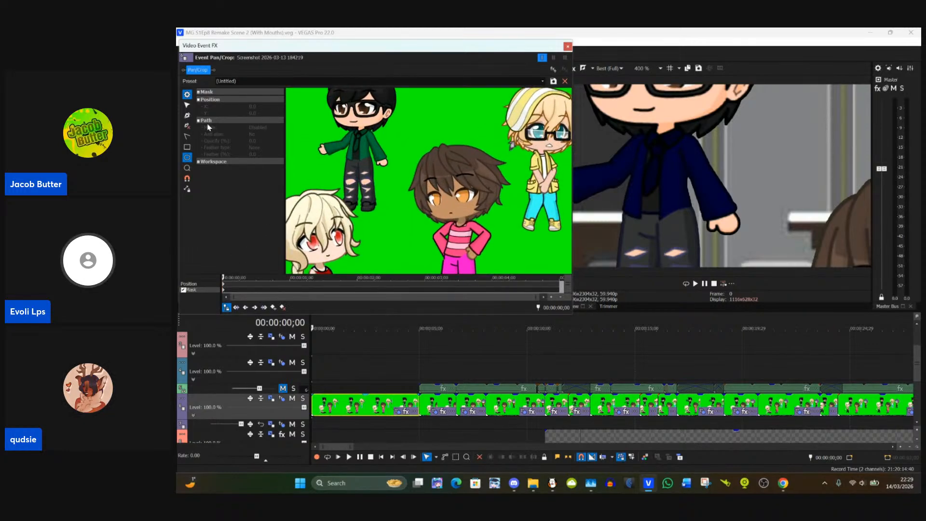
click(187, 104)
scroll(356, 133, up, 6)
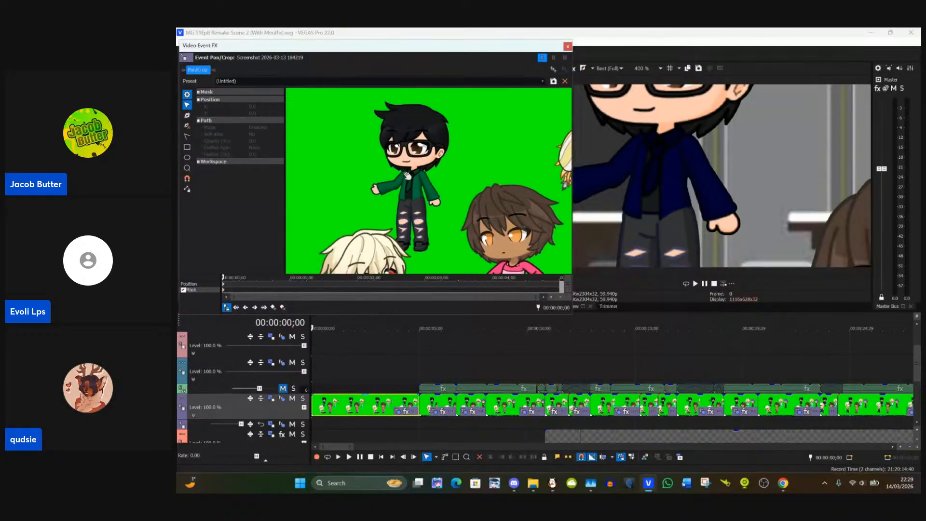
scroll(418, 212, up, 3)
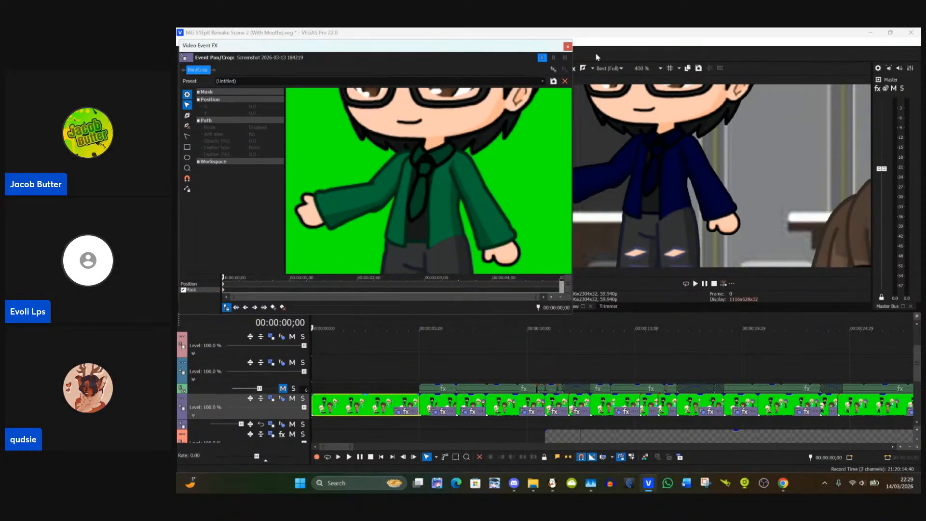
click(568, 46)
Step: Duplicate the green-screen character track and select the upper copy
scroll(907, 427, down, 1)
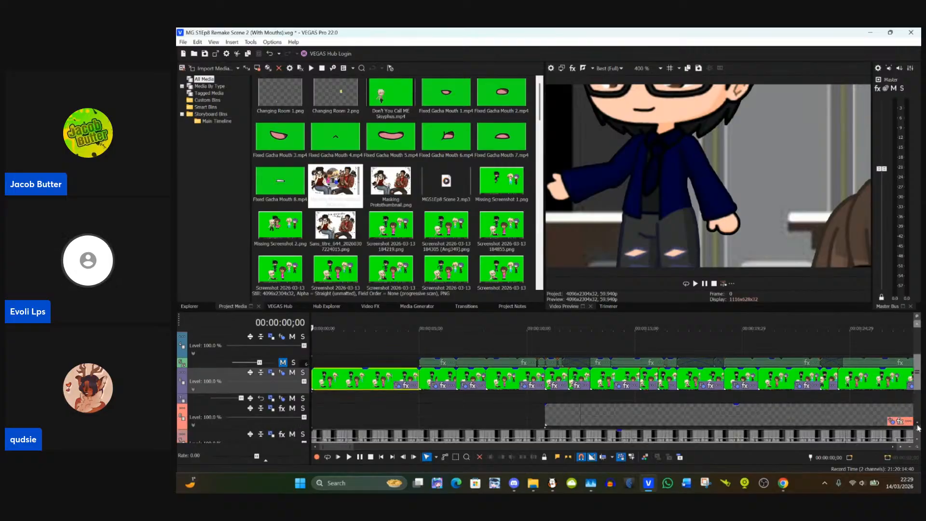
right_click(220, 373)
click(265, 272)
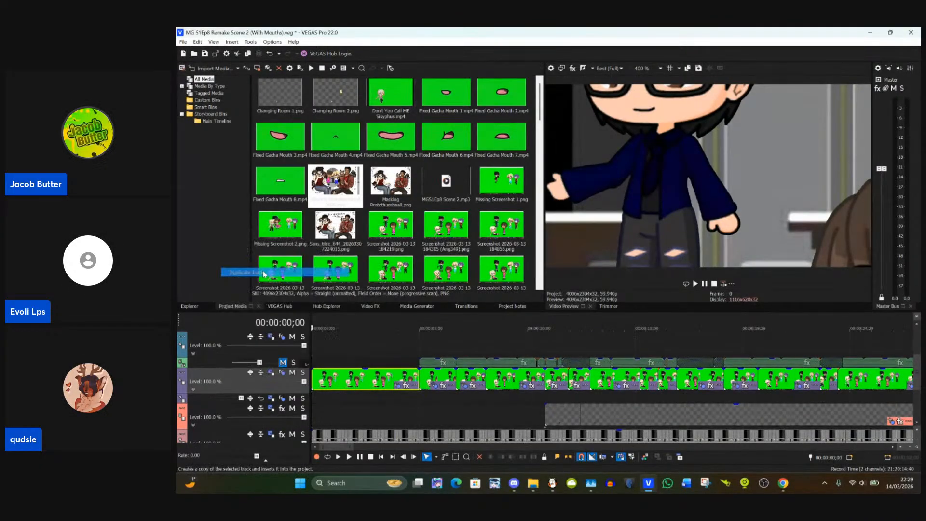
click(306, 377)
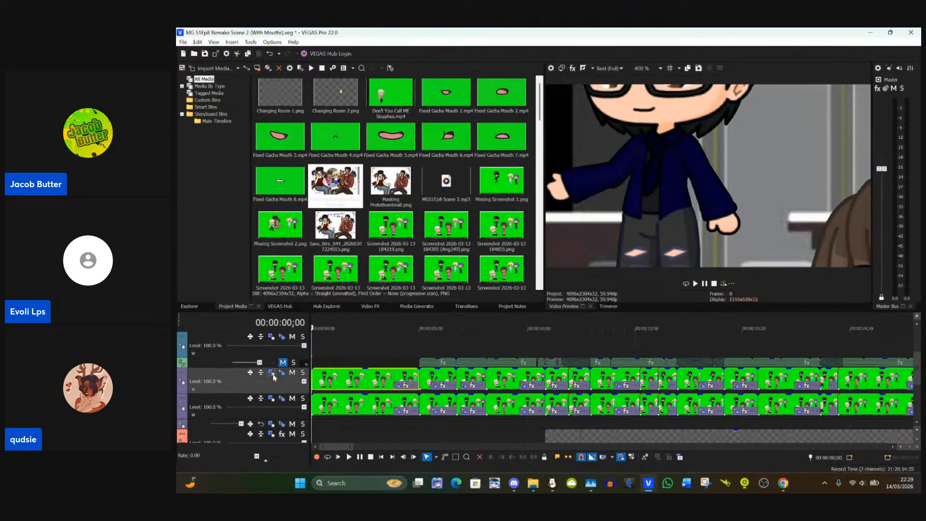
Step: Open Event Pan/Crop for the upper track's first clip and draw an oval mask over the black-haired character's jacket at about X 964, Y 644
click(405, 386)
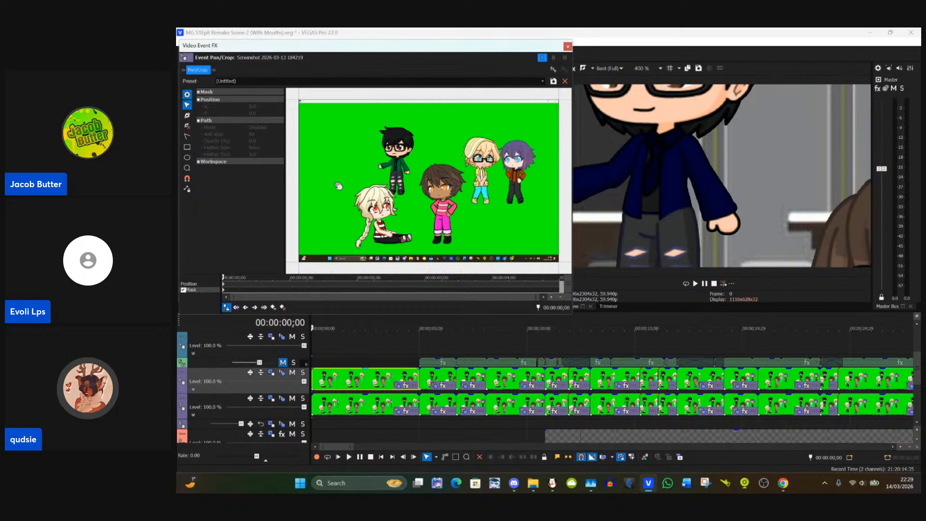
scroll(422, 164, up, 6)
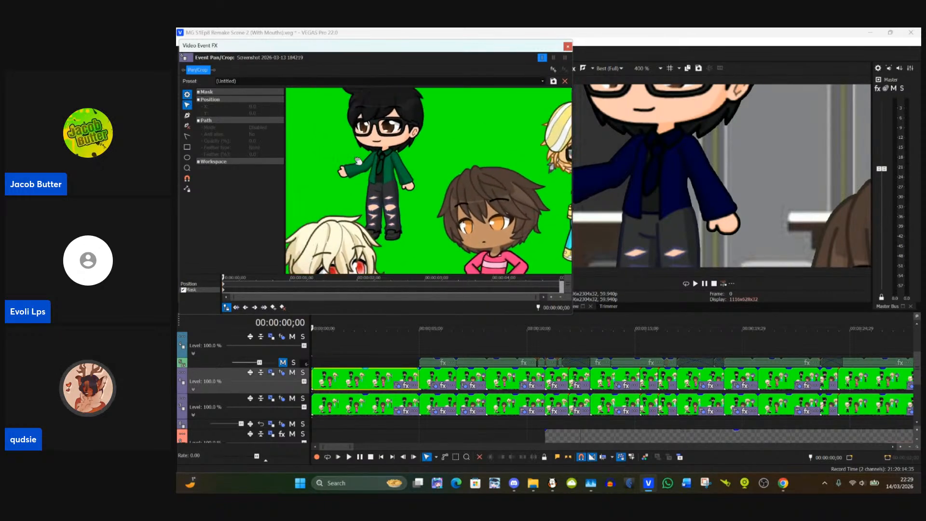
scroll(396, 188, up, 5)
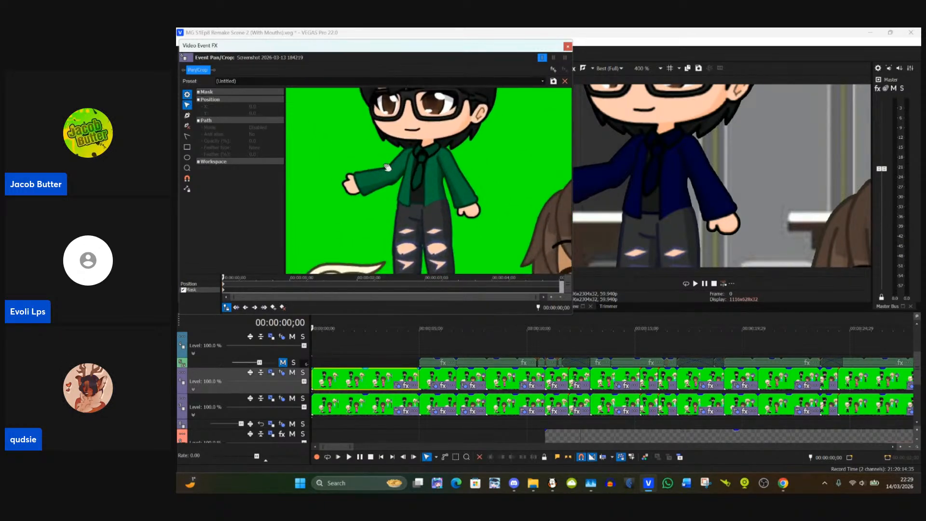
scroll(393, 188, up, 4)
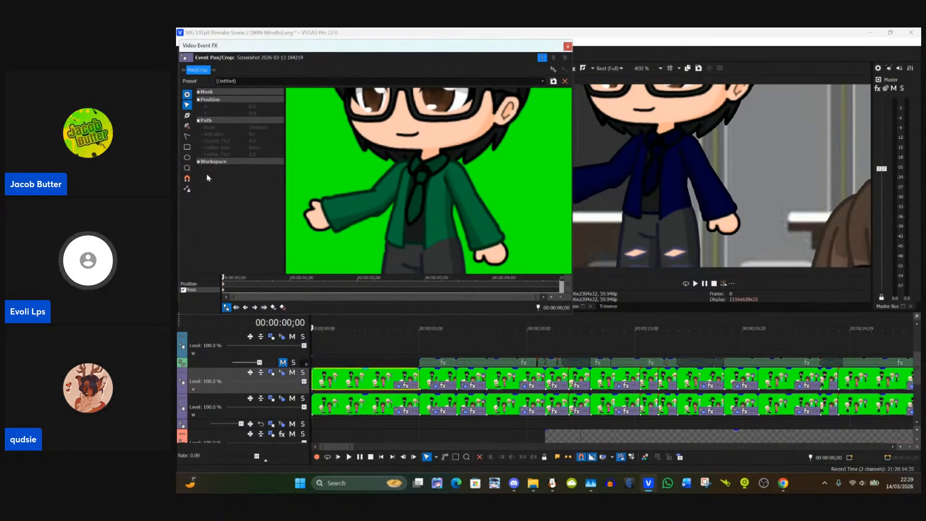
click(188, 157)
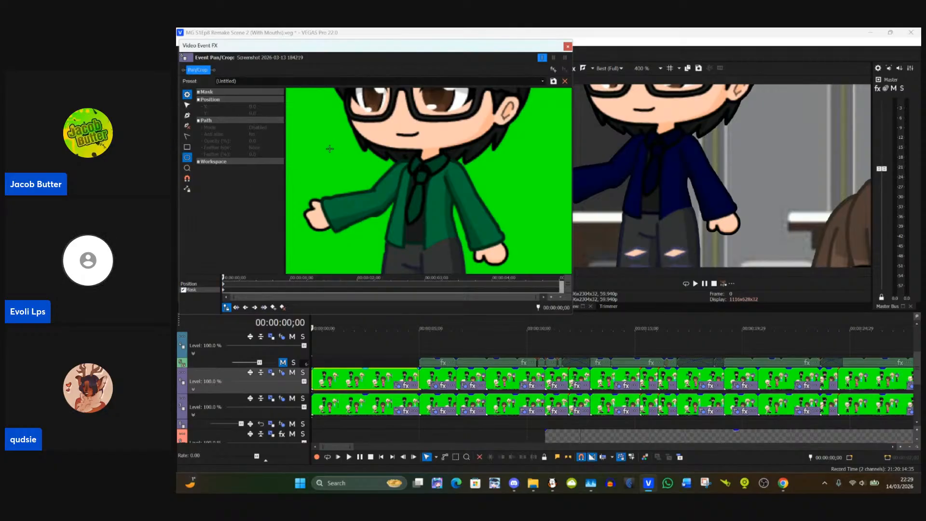
drag(318, 143, 528, 268)
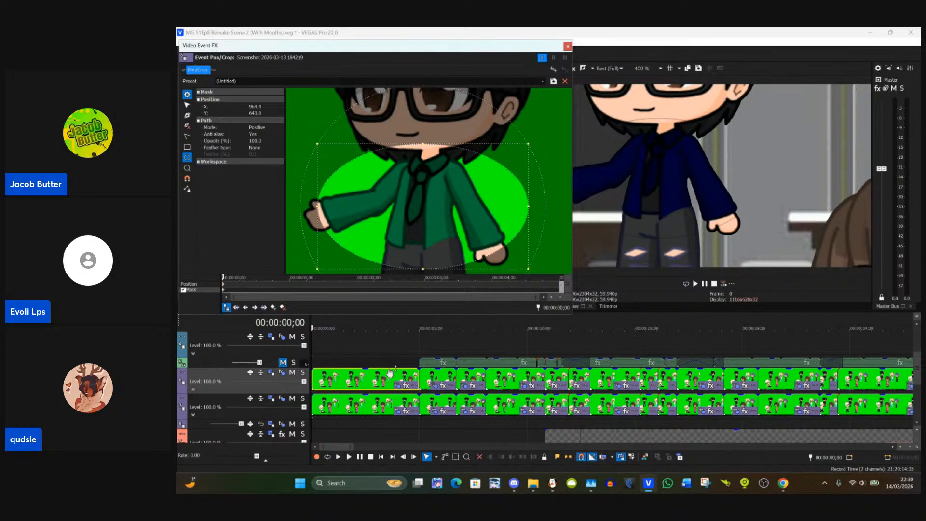
Step: Remove the Chroma Keyer effect from the upper green-screen track
click(293, 375)
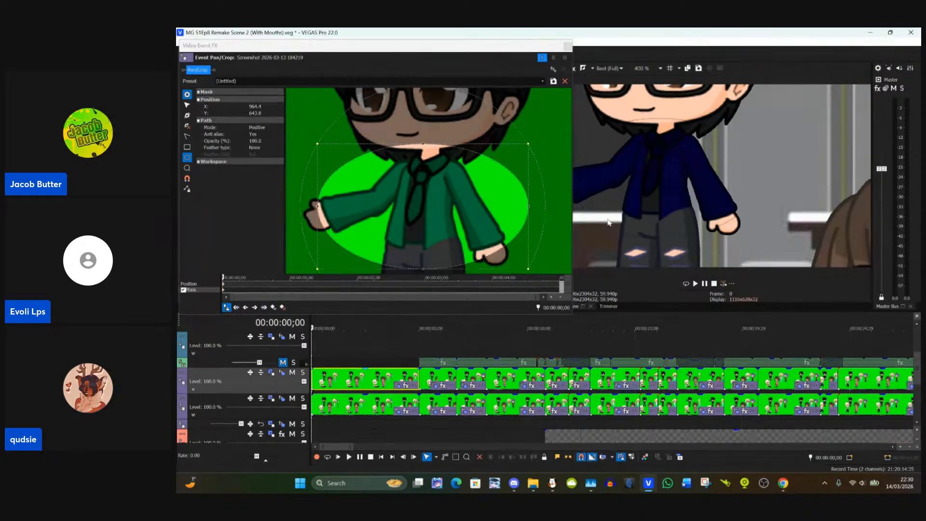
click(282, 372)
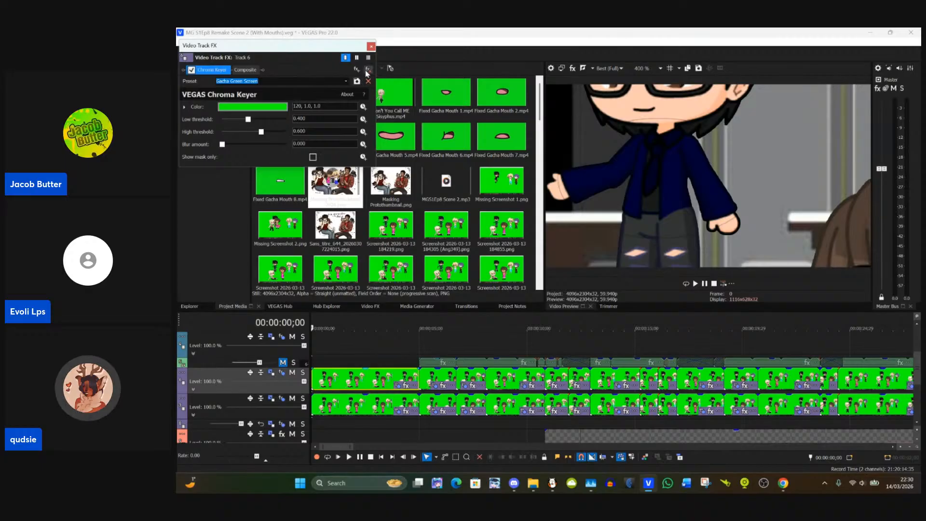
click(367, 71)
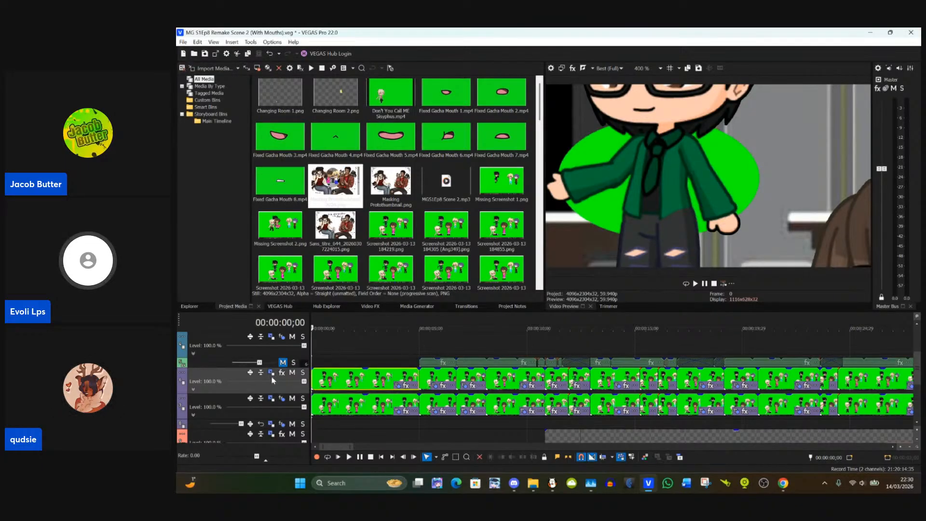
Step: Reopen Event Pan/Crop for the upper track's first clip and move the oval mask's side anchor onto the cuff of the outstretched arm
click(399, 386)
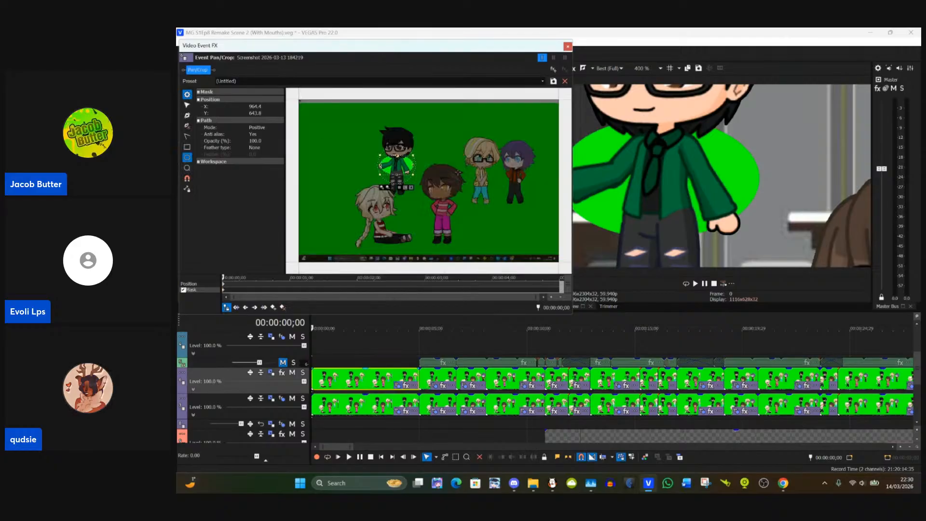
scroll(426, 158, up, 3)
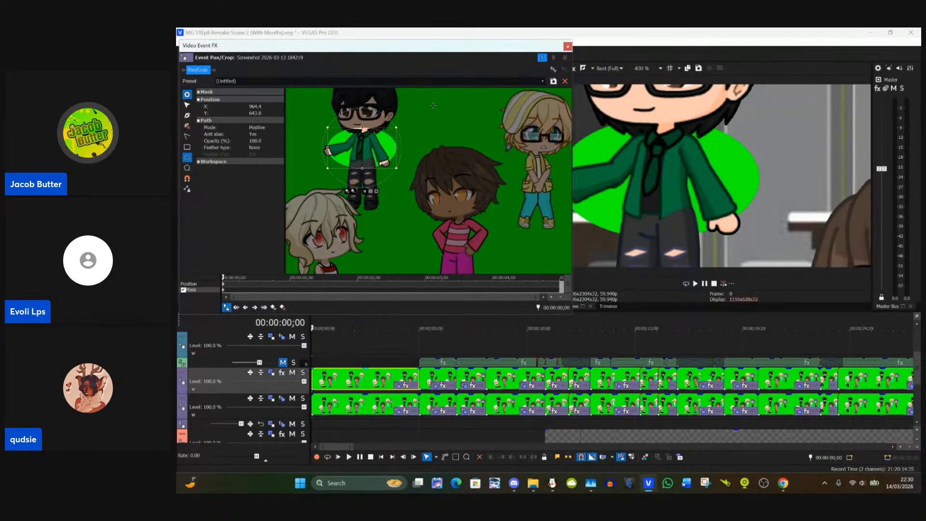
scroll(357, 145, up, 5)
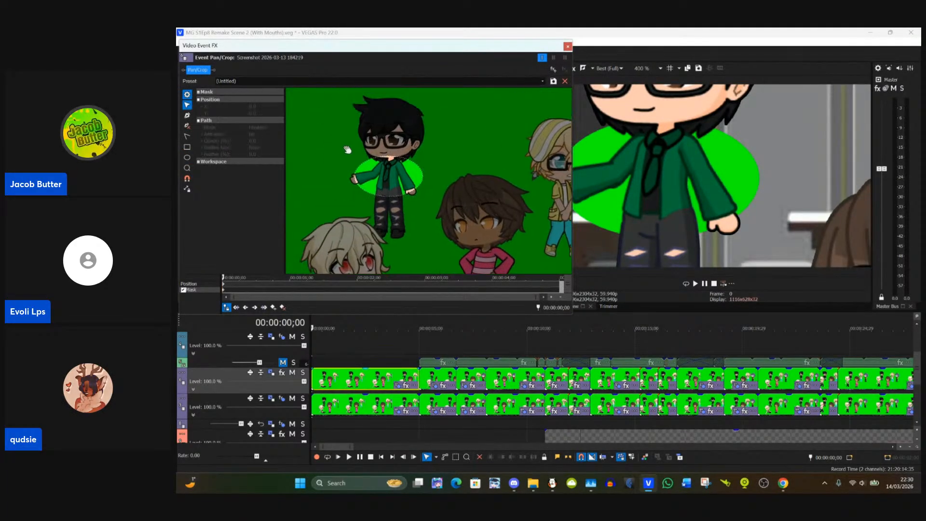
scroll(356, 144, up, 4)
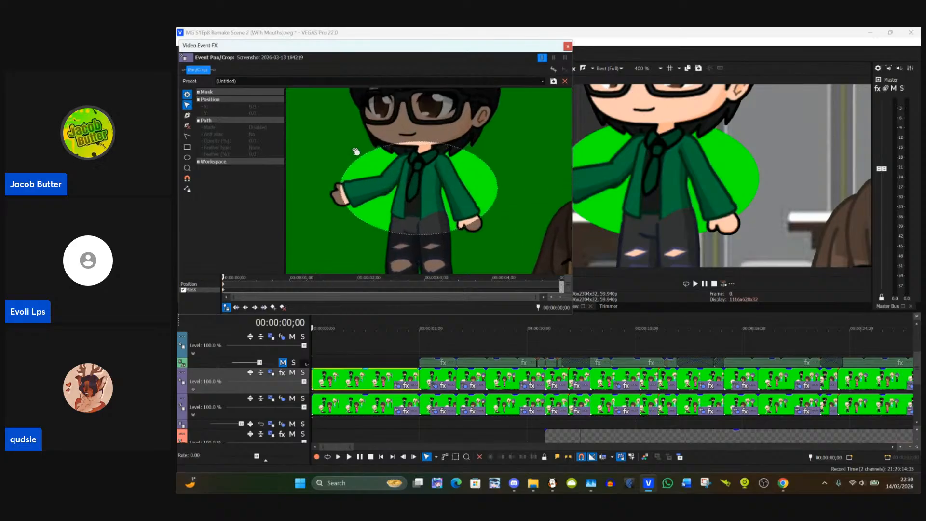
scroll(366, 193, up, 4)
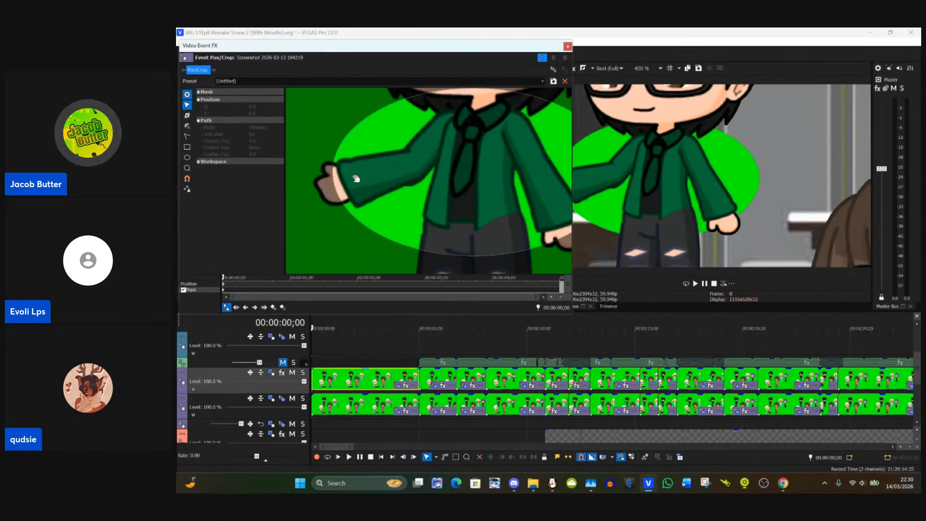
click(336, 185)
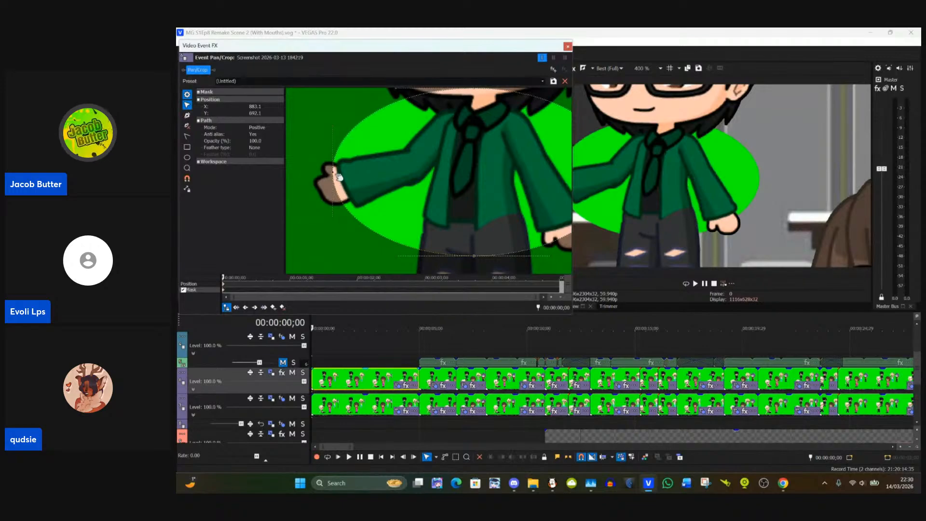
drag(335, 176, 339, 173)
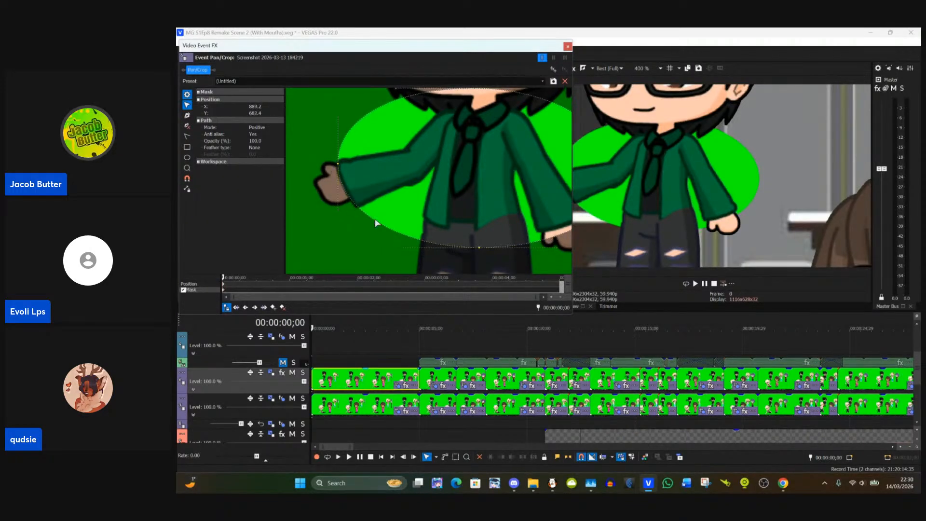
Step: Add mask anchors from the lower corner of the cuff and fit the path along the underside of the outstretched sleeve
click(187, 116)
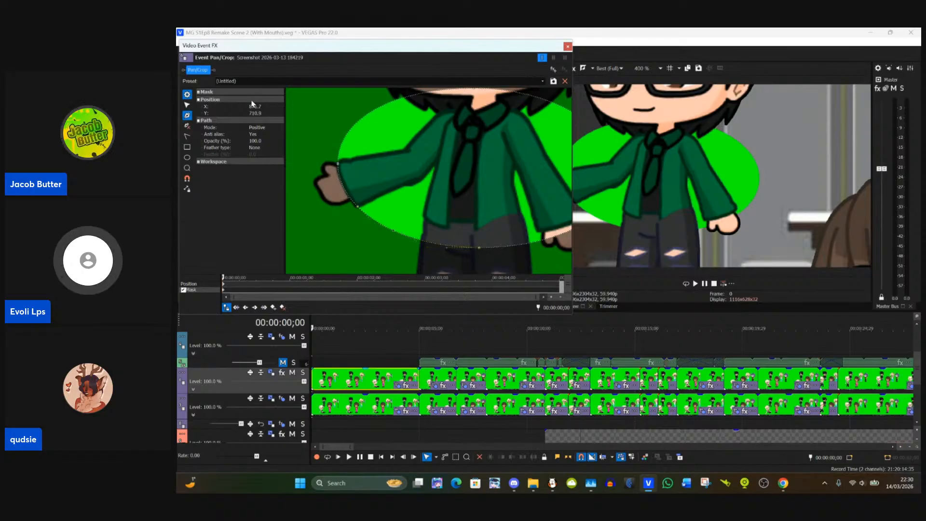
click(186, 105)
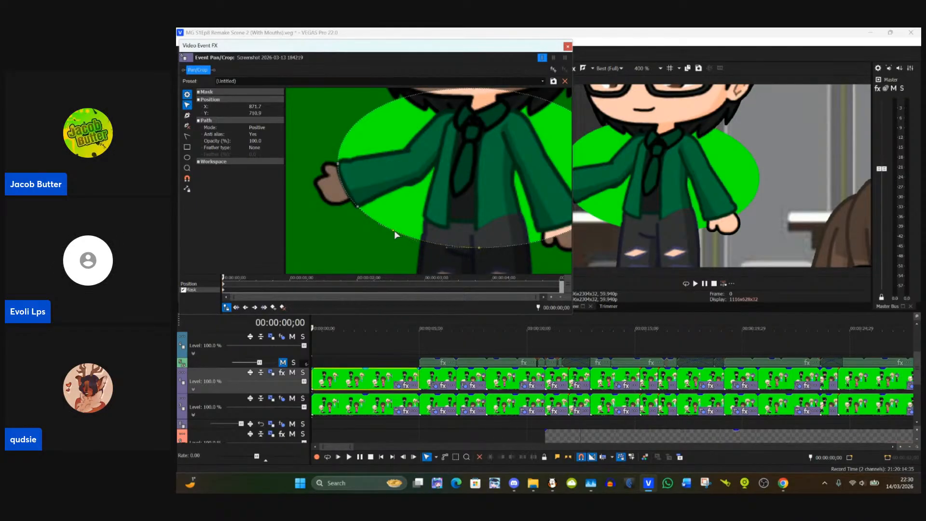
drag(394, 231, 416, 188)
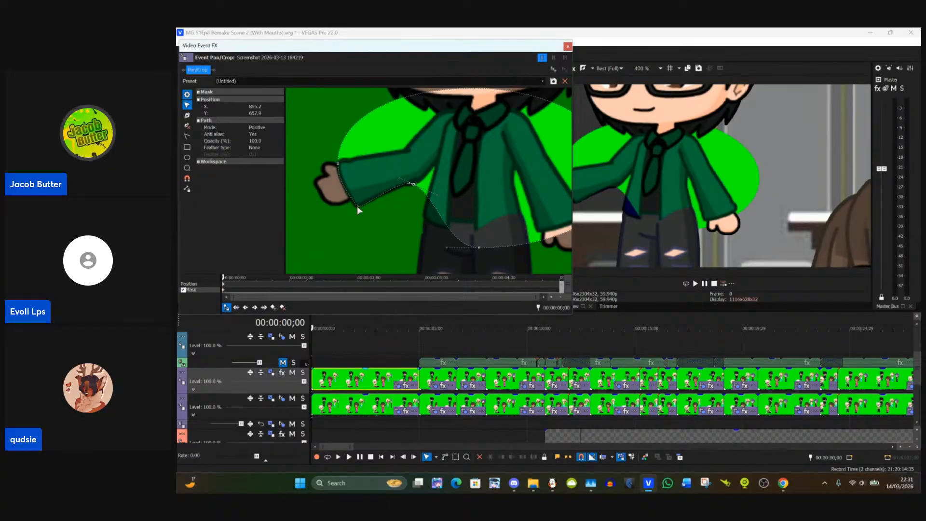
click(413, 184)
drag(415, 186, 407, 181)
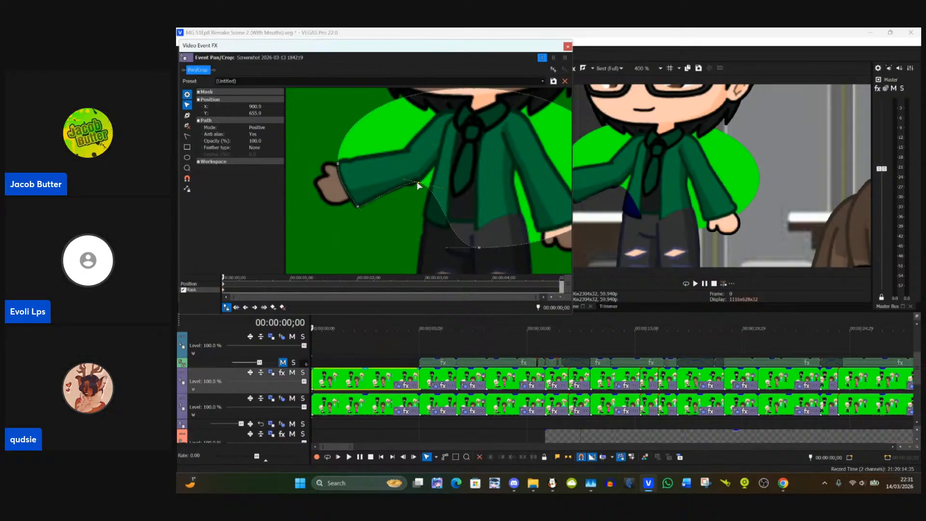
drag(416, 183, 416, 183)
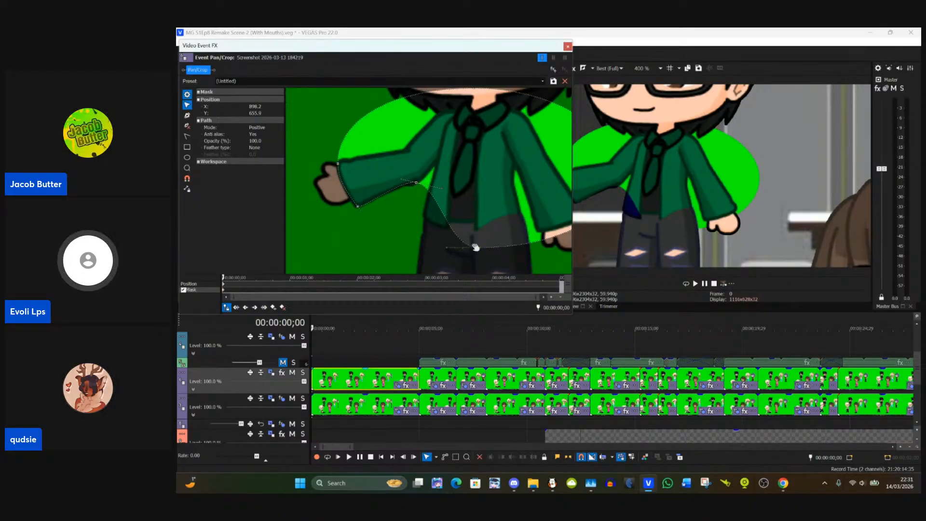
Step: Move the mask's bottom anchor to the jacket's hem and shape the path with added anchors along the jacket's side up to the armpit
drag(480, 252, 443, 229)
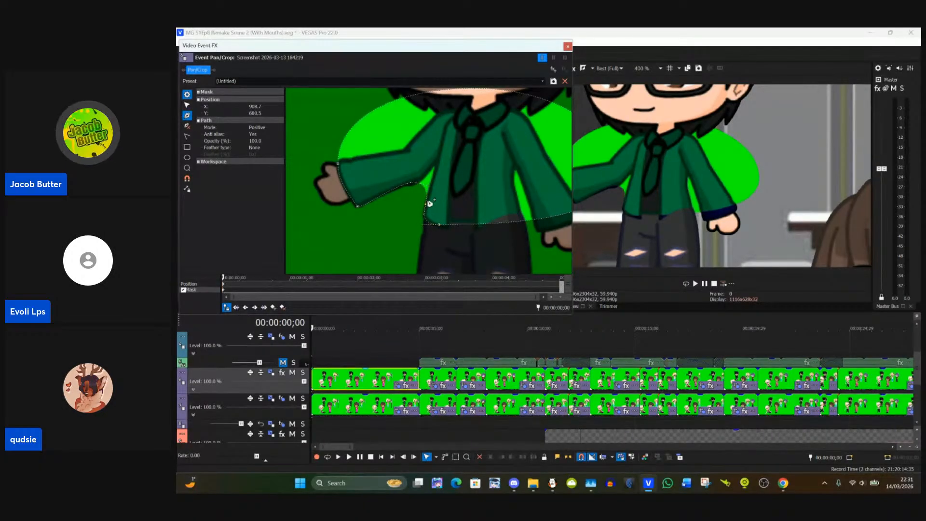
click(187, 105)
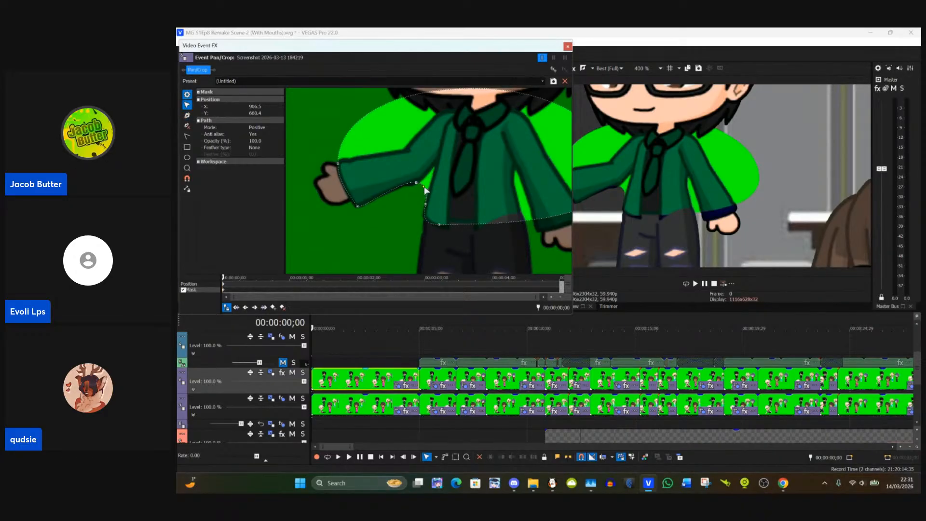
drag(426, 189, 437, 168)
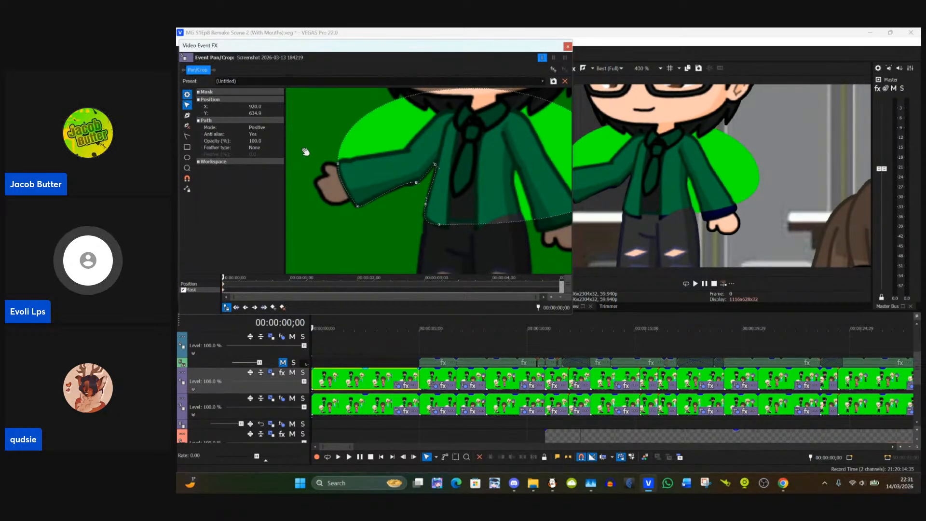
Step: Add an anchor on the mask's upper curve and fit the path along the top edge of the outstretched sleeve
click(187, 115)
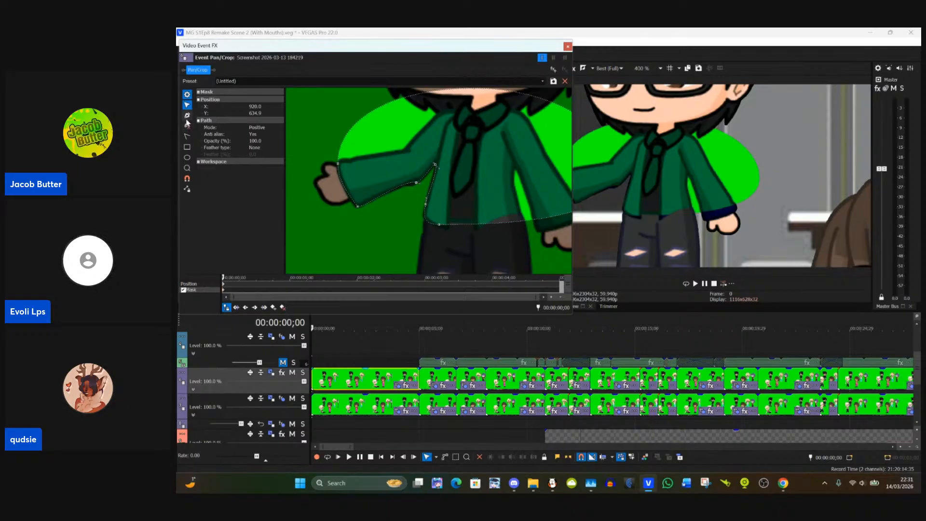
click(367, 114)
click(187, 104)
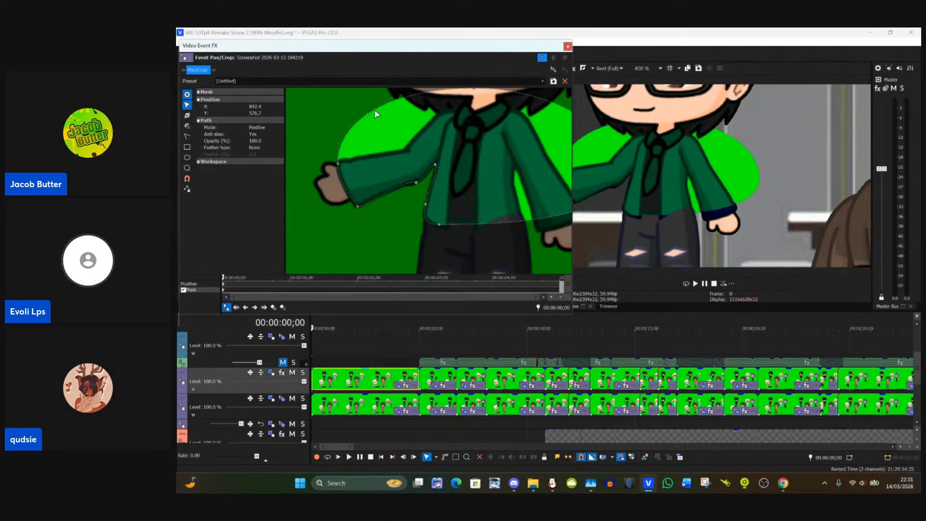
drag(367, 115, 405, 150)
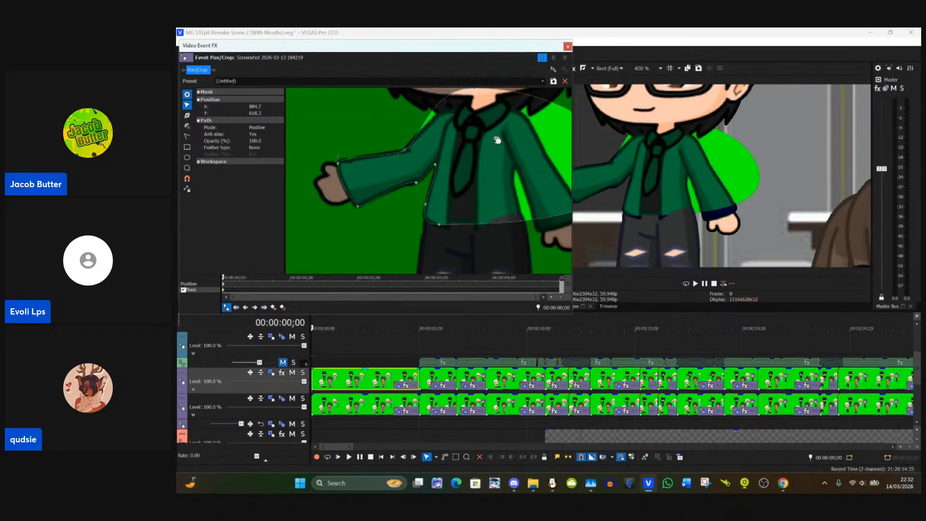
drag(497, 140, 458, 183)
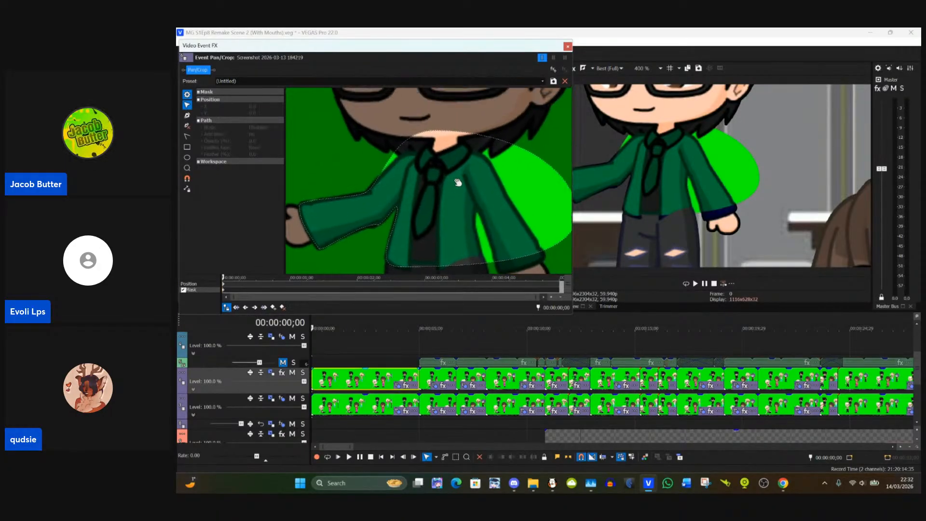
Step: Add a mask anchor where the outstretched sleeve meets the shoulder and lower the path's top curve onto the shoulder beside the collar
click(188, 117)
click(397, 153)
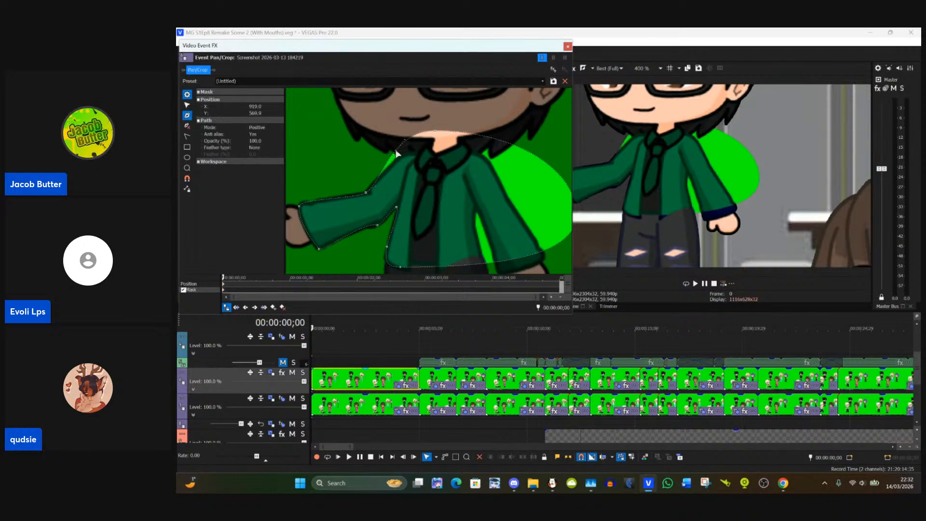
click(187, 105)
mouse_move(398, 153)
mouse_down()
mouse_move(432, 144)
mouse_move(429, 159)
mouse_move(431, 149)
mouse_move(416, 156)
mouse_up()
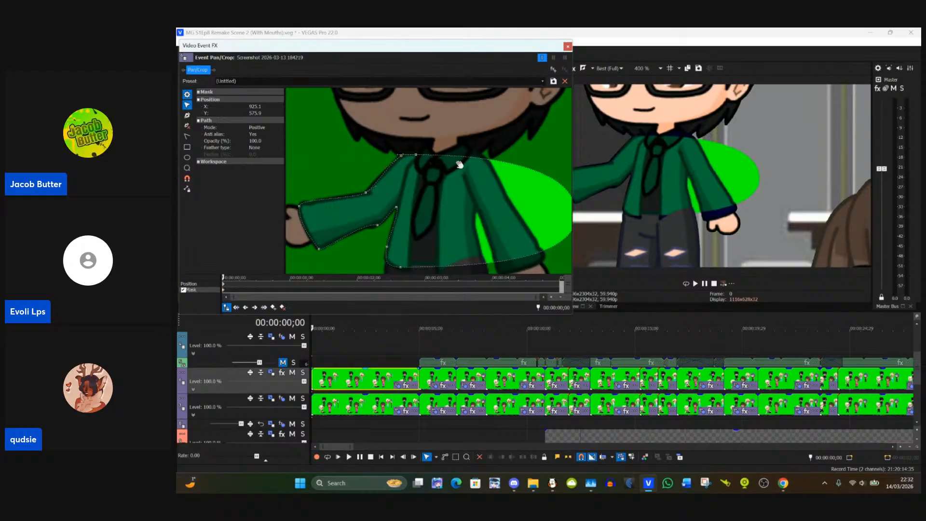
Step: Add another mask anchor on the path where the shoulder meets the outer edge of the shirt collar
scroll(488, 169, up, 1)
scroll(489, 168, up, 4)
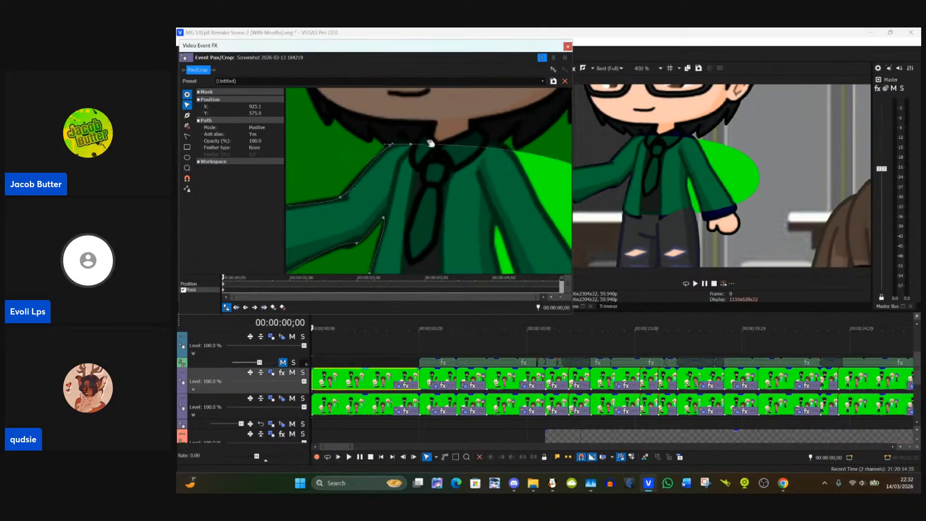
scroll(386, 166, up, 2)
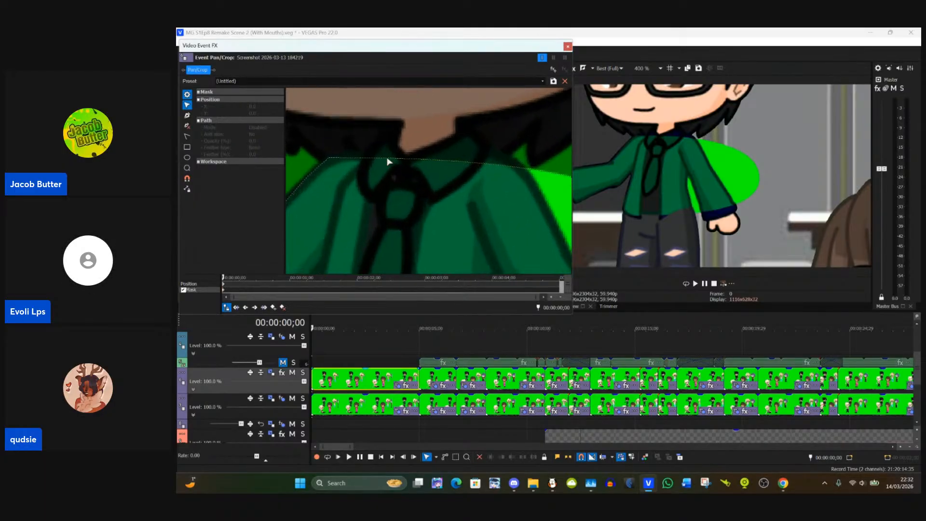
click(188, 117)
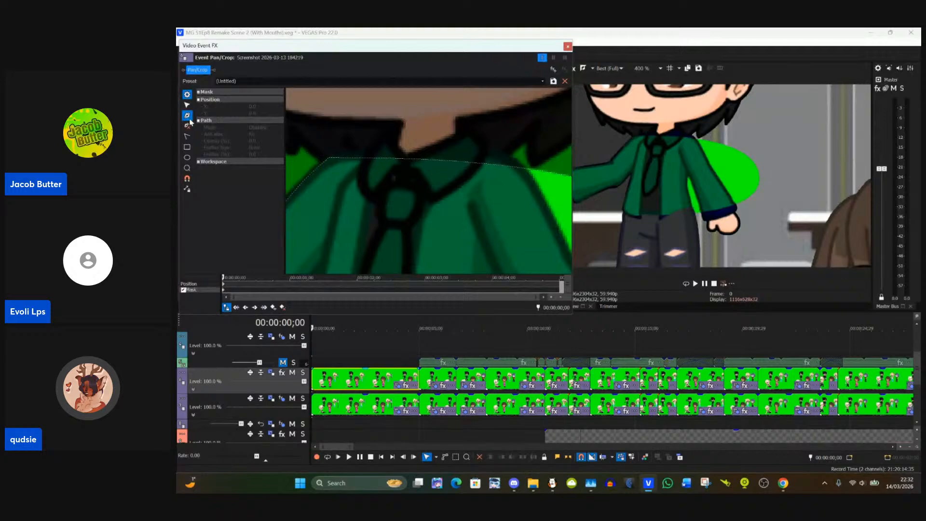
click(361, 158)
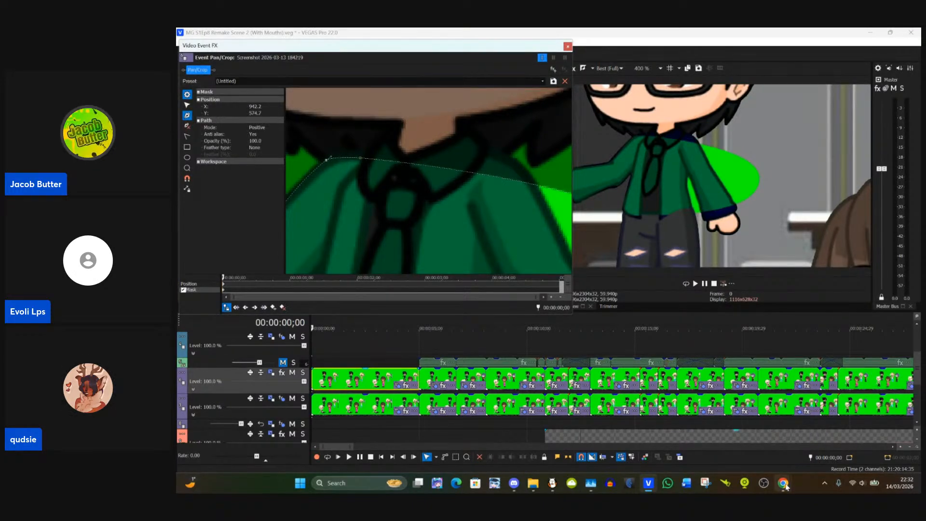
Step: Switch to the StreamYard studio in Chrome and remove the host's shared screen from the stage
mouse_move(786, 485)
click(718, 444)
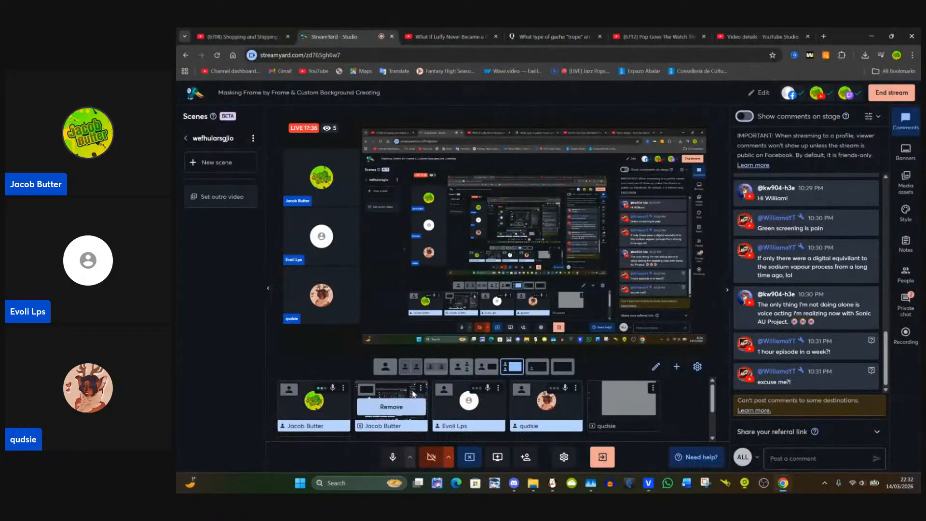
mouse_move(535, 410)
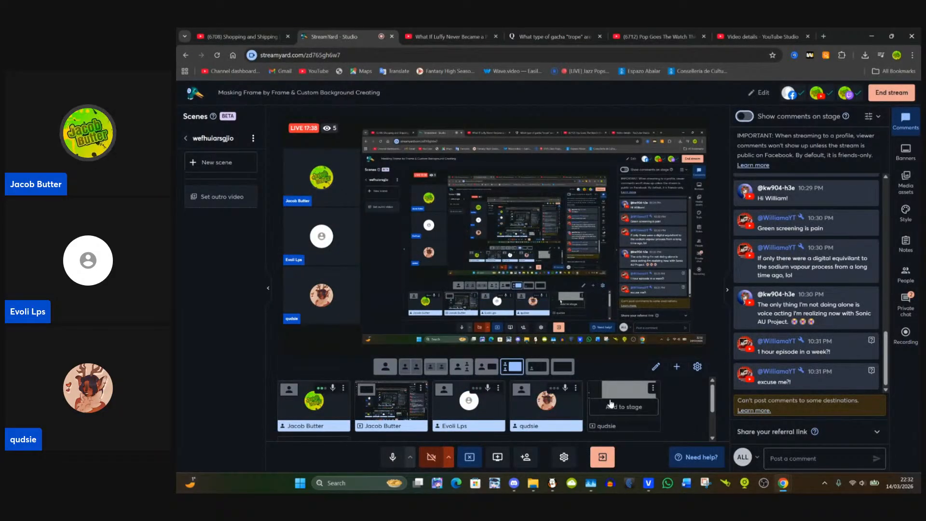
click(413, 408)
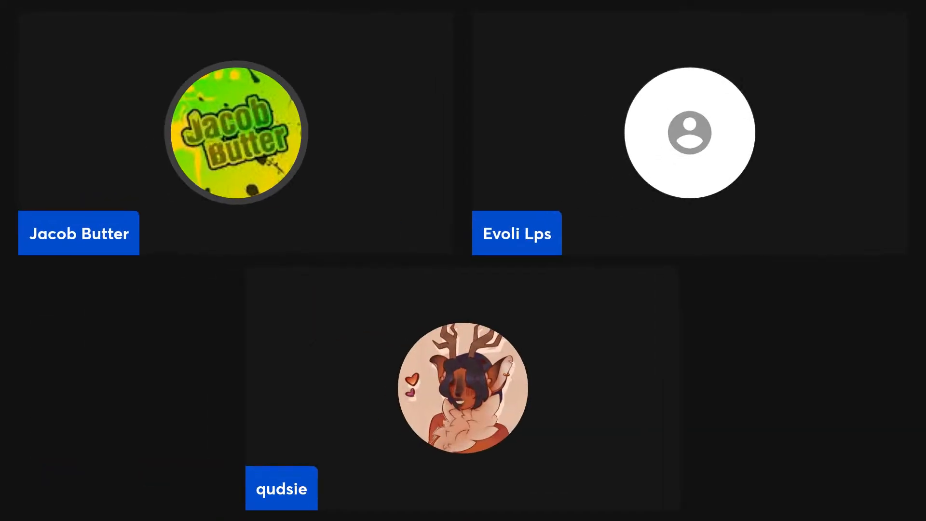
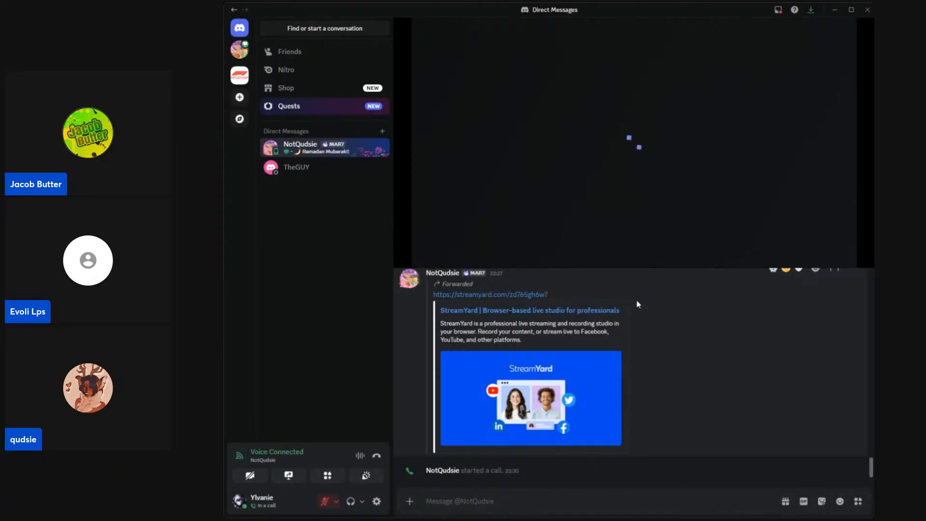
Step: Check the call's additional options, including its region choices, and close the other participant's stream
mouse_move(678, 189)
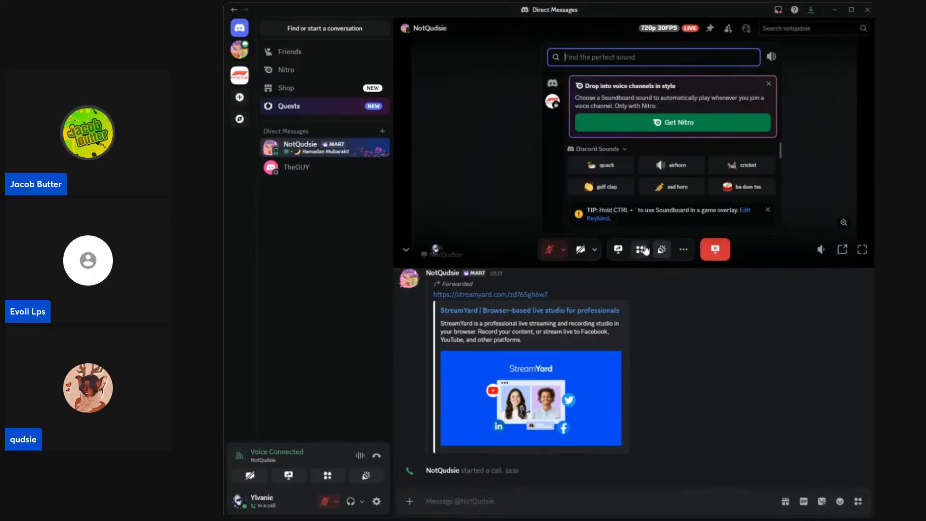
mouse_move(639, 253)
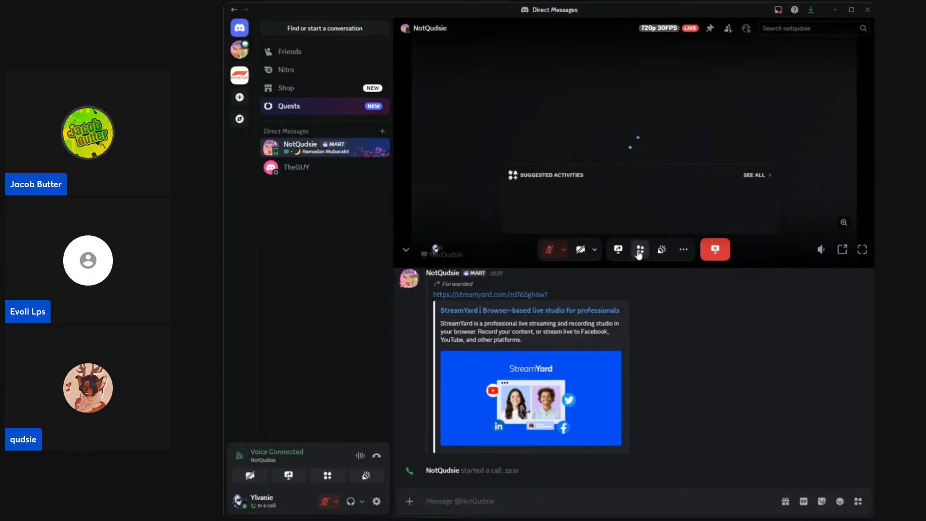
click(685, 251)
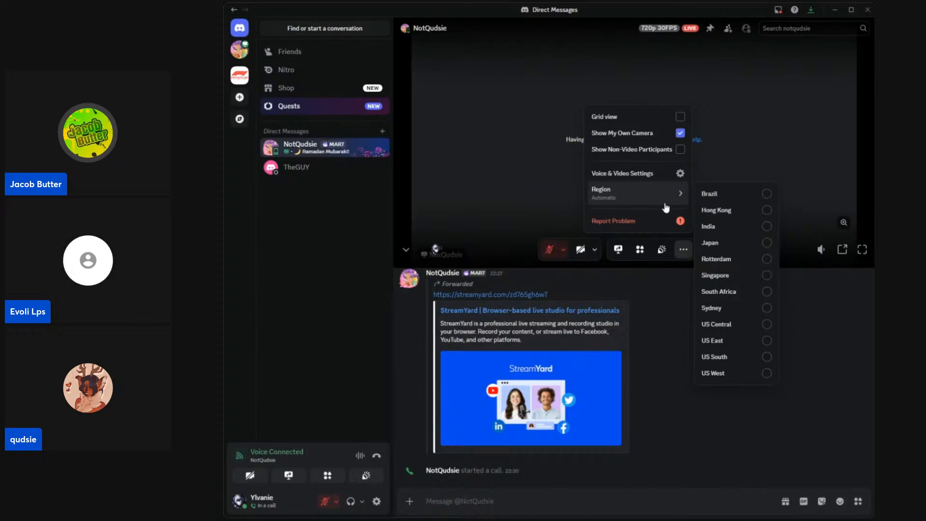
click(784, 190)
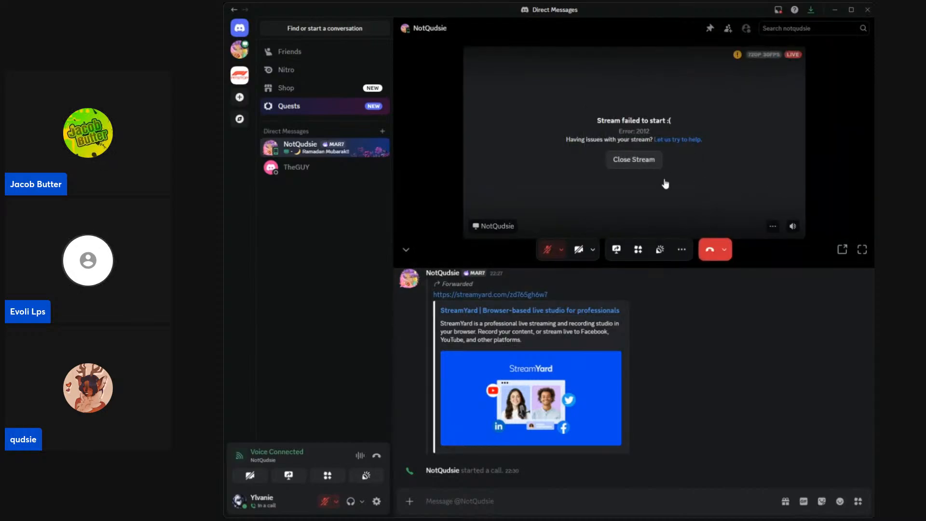
click(646, 163)
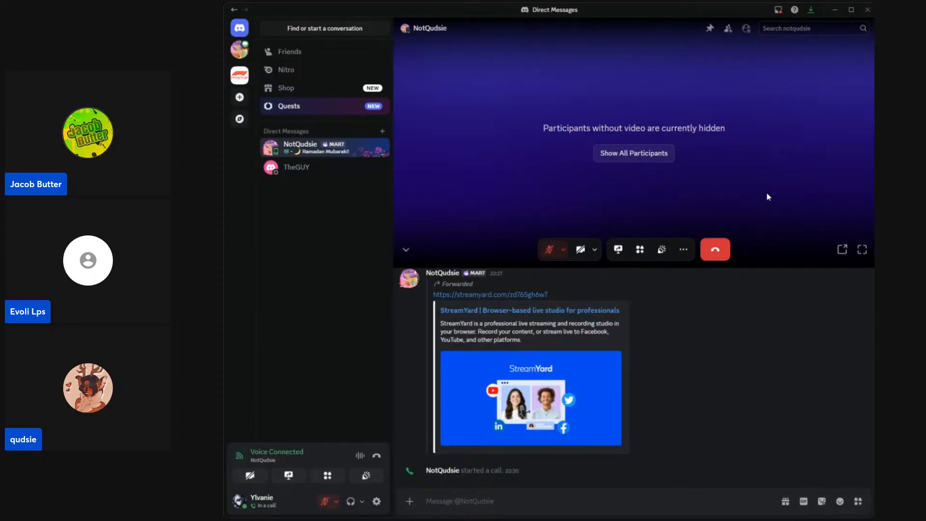
Step: Narrow the direct messages sidebar and extend the call view down over most of the chat
click(863, 249)
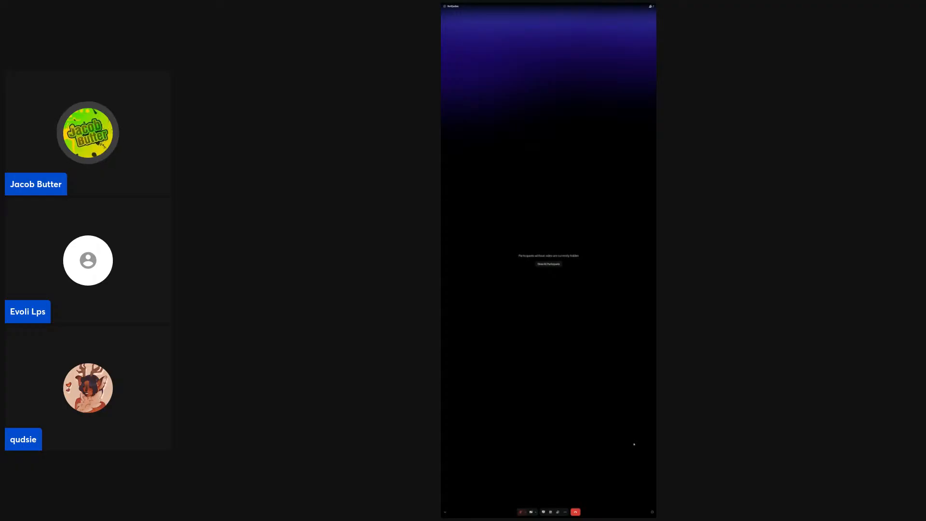
click(652, 513)
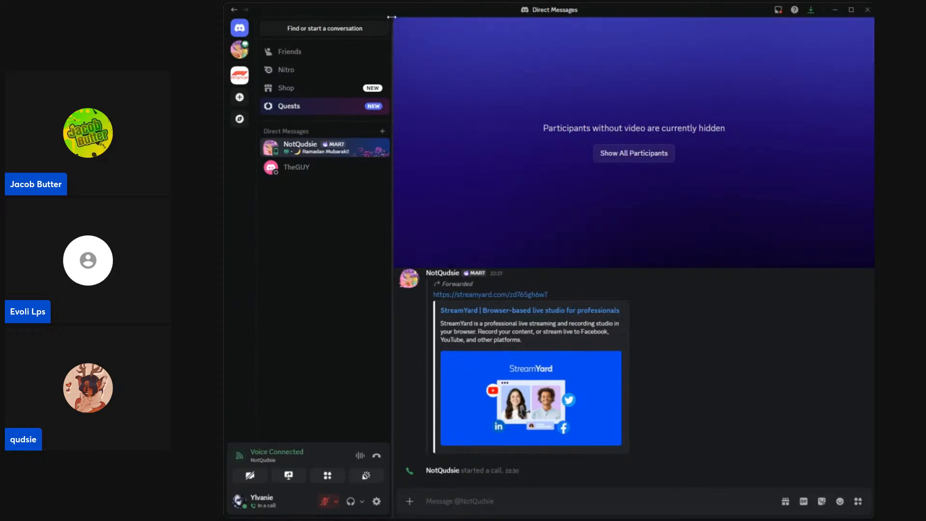
drag(392, 19, 257, 36)
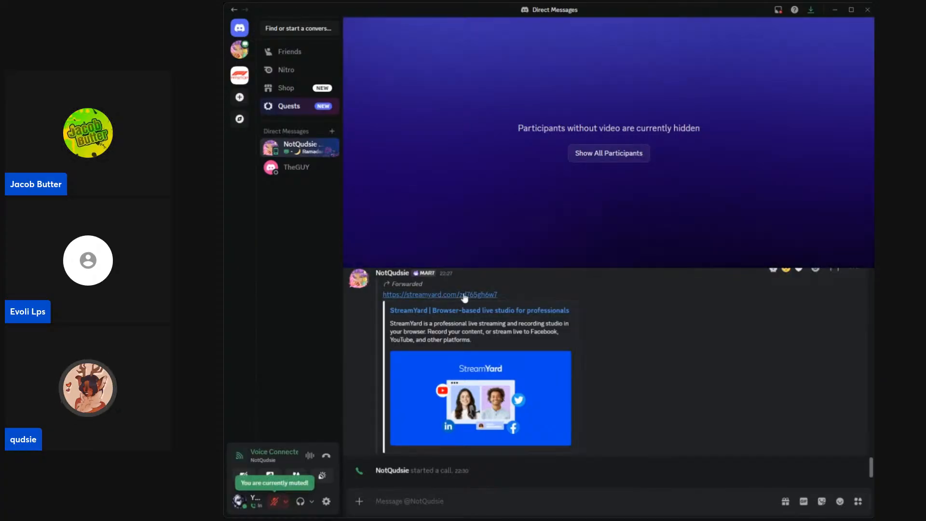
drag(457, 269, 457, 428)
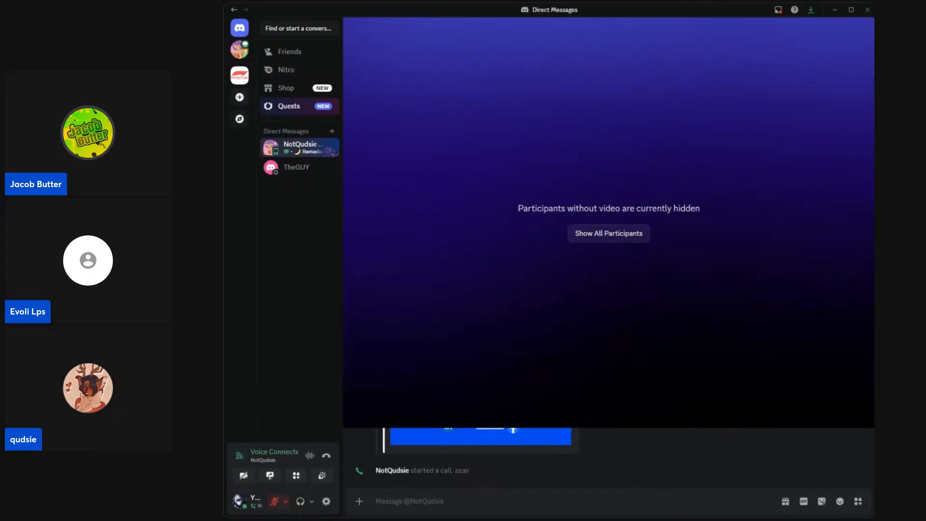
mouse_move(620, 261)
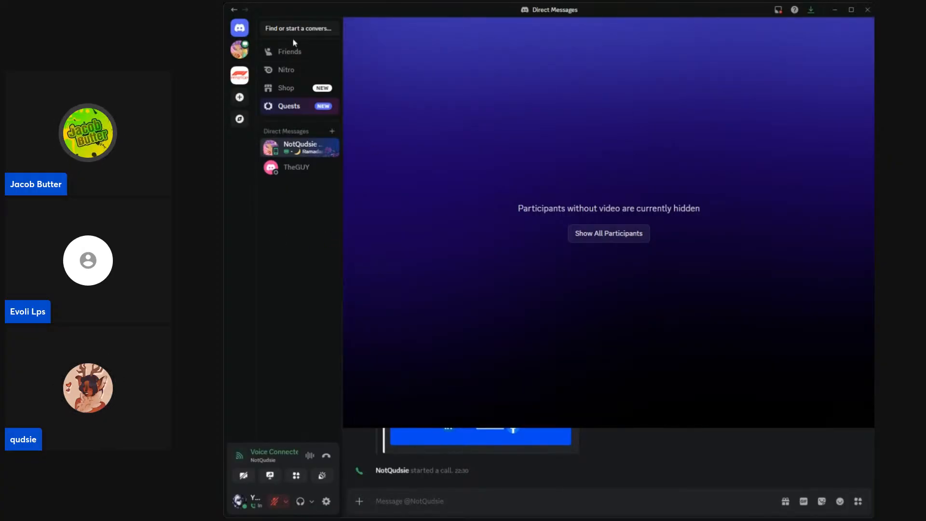
Step: Hide the chat beneath the call and pop the call out into its own window
mouse_move(731, 55)
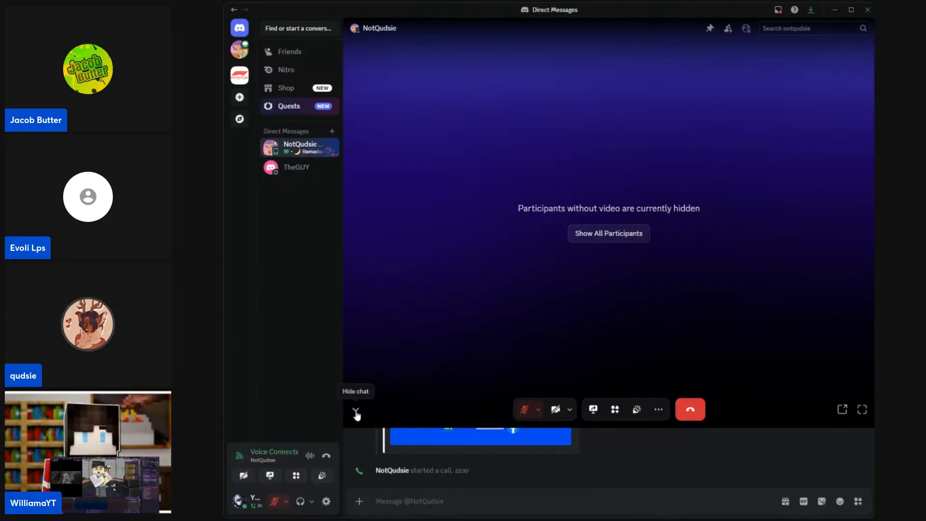
click(355, 411)
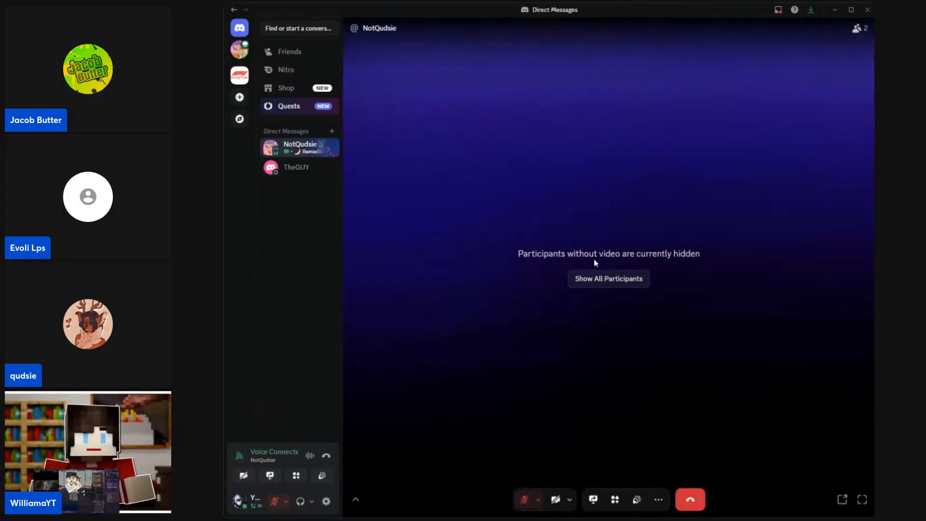
click(845, 502)
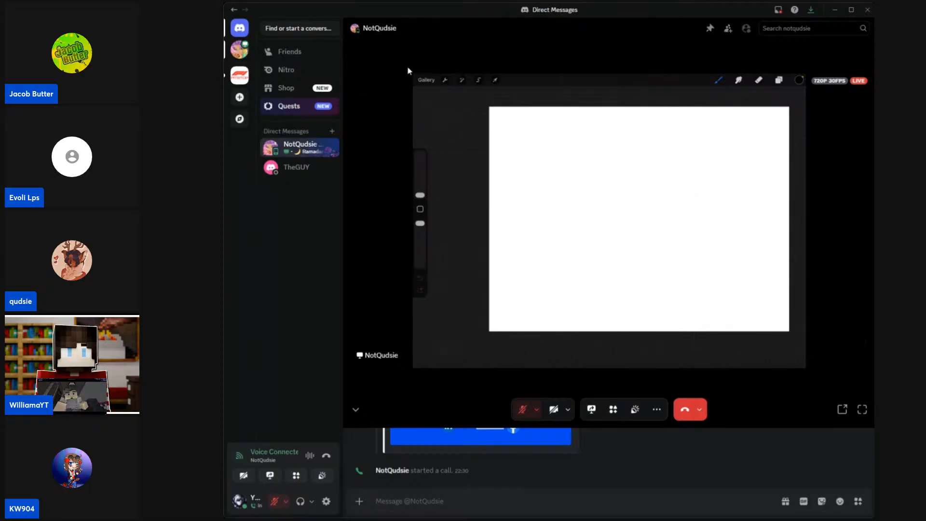
Step: Enlarge the other participant's shared drawing canvas in the call and hide the chat beneath it
click(767, 341)
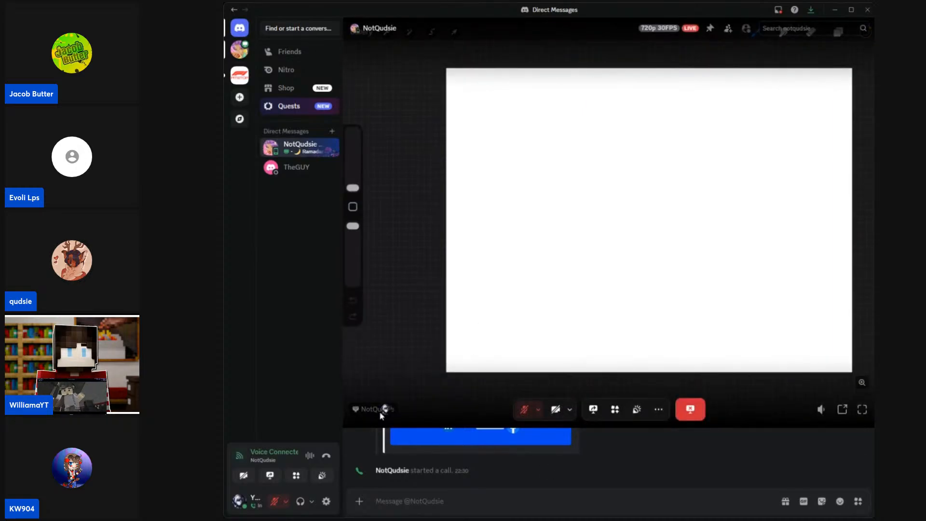
click(355, 409)
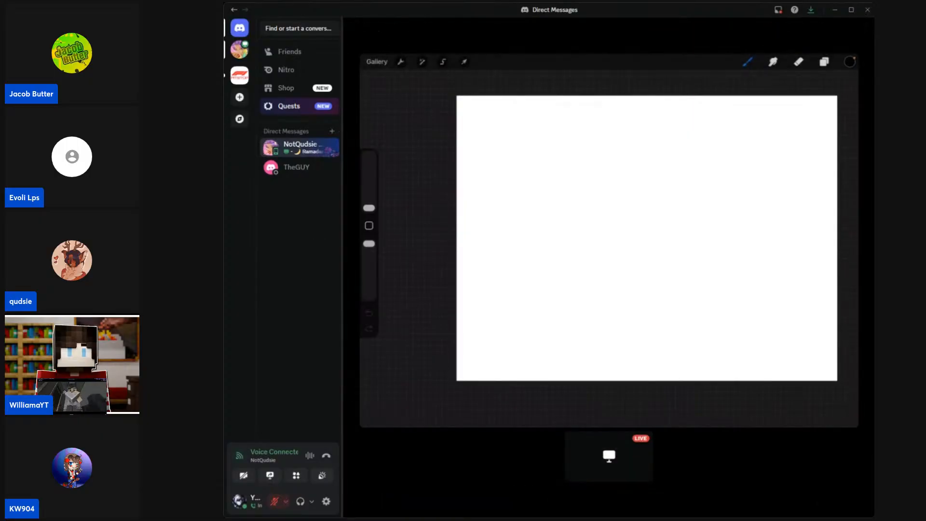
click(608, 227)
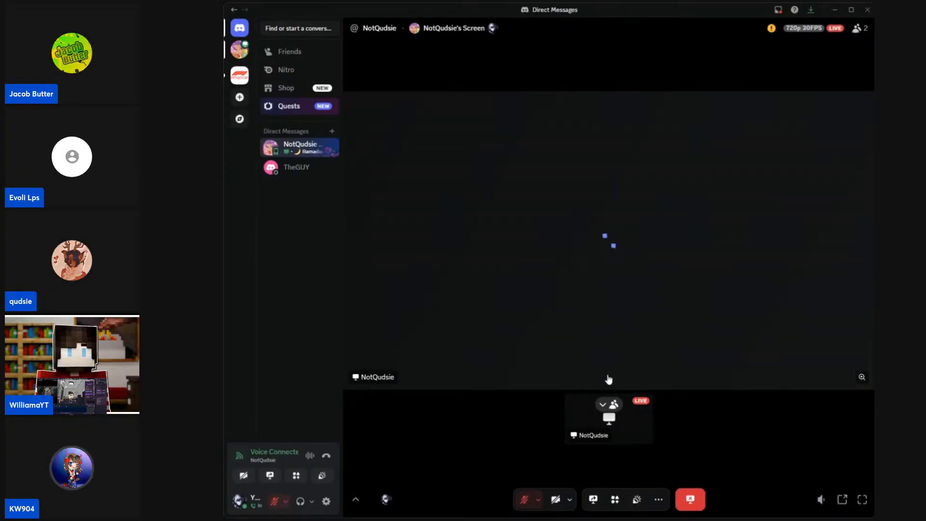
Step: Leave the direct-message call and rejoin it from the same conversation with the microphone muted
click(685, 501)
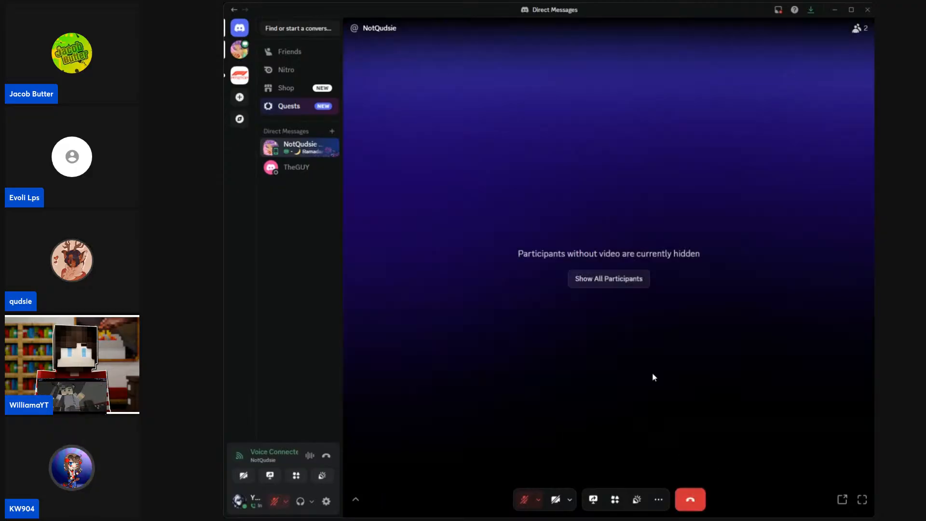
click(689, 499)
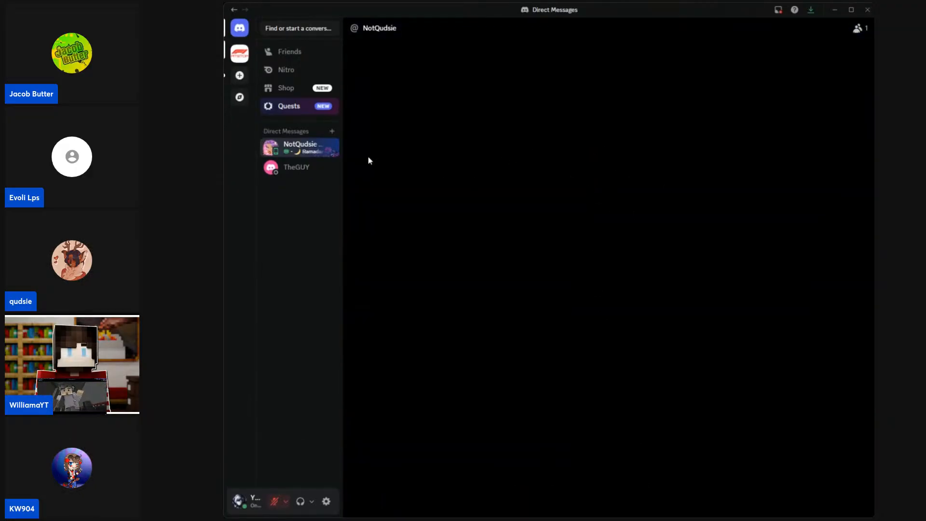
click(306, 166)
click(314, 149)
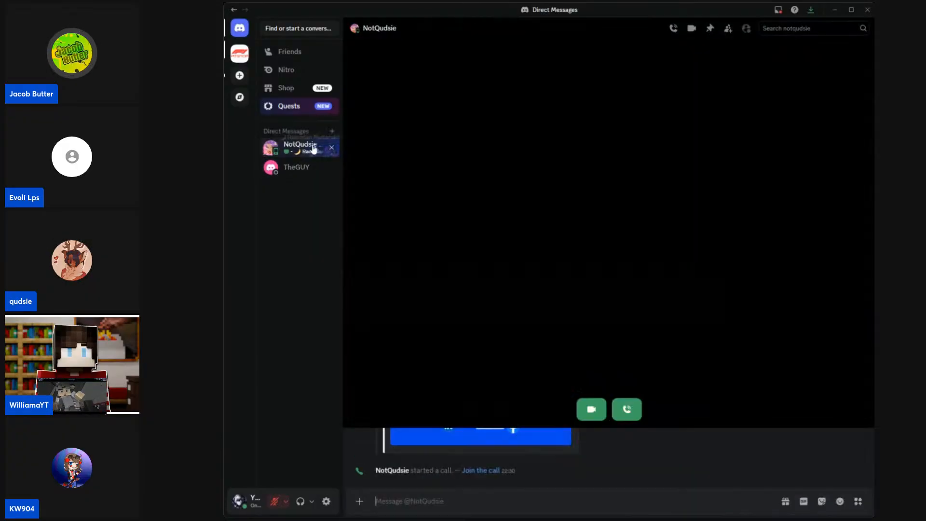
click(623, 408)
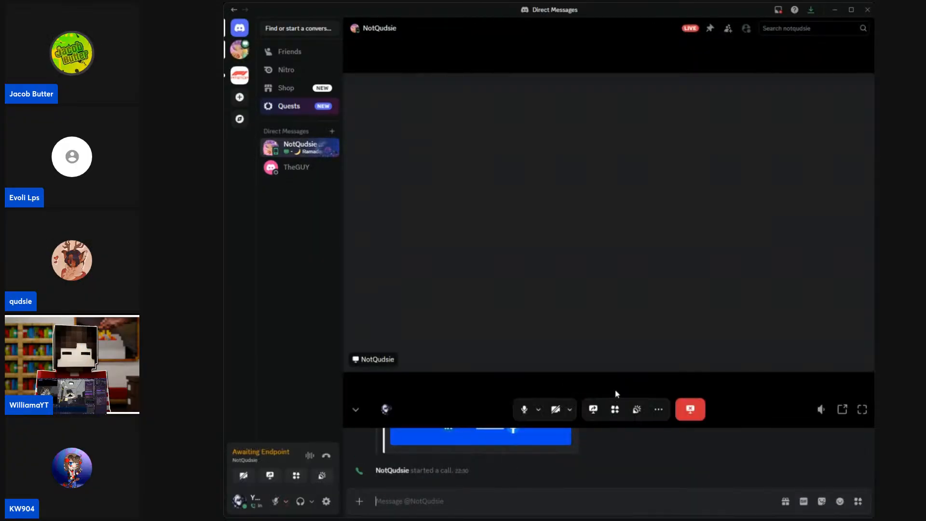
click(524, 410)
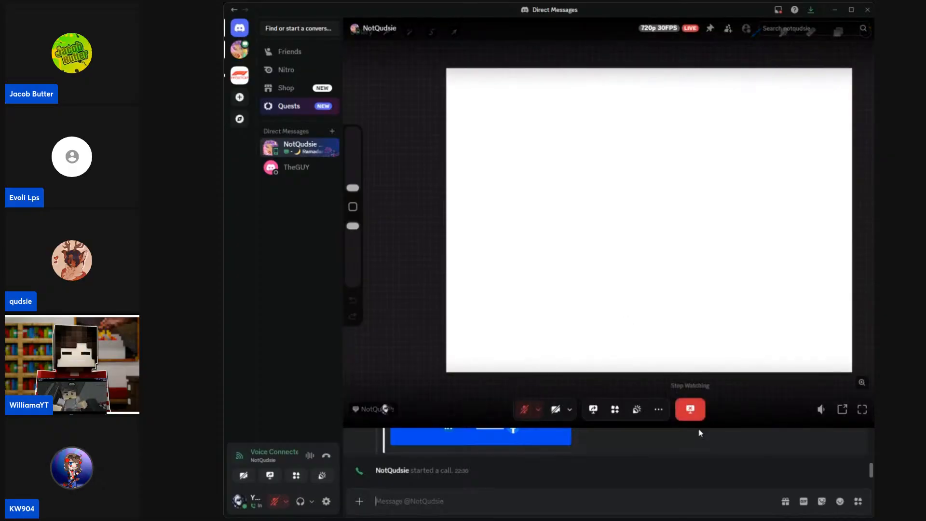
Step: Hide the chat below the rejoined call's shared canvas and check the call's additional options
click(355, 411)
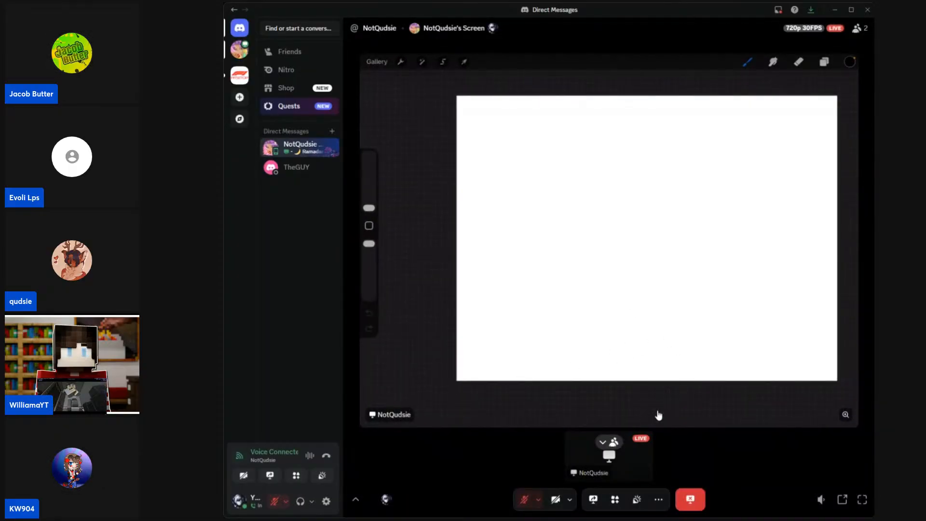
click(657, 503)
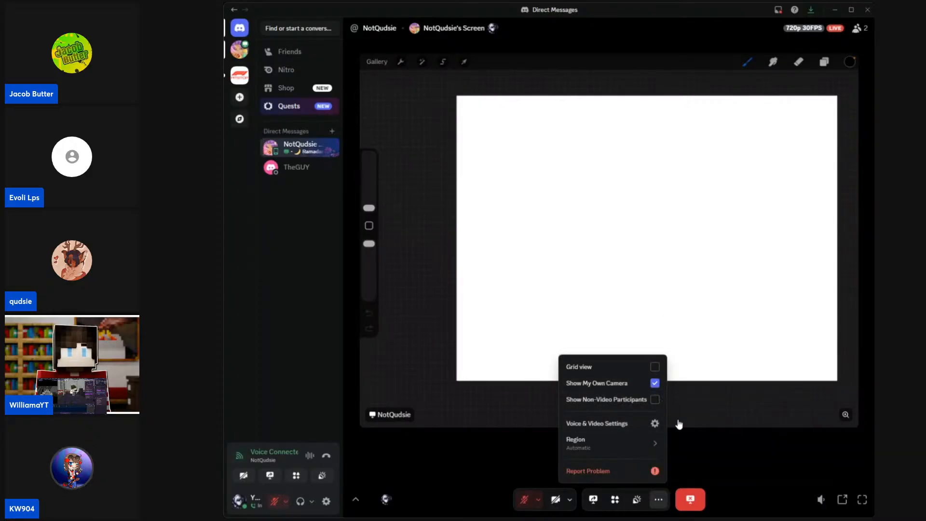
click(705, 462)
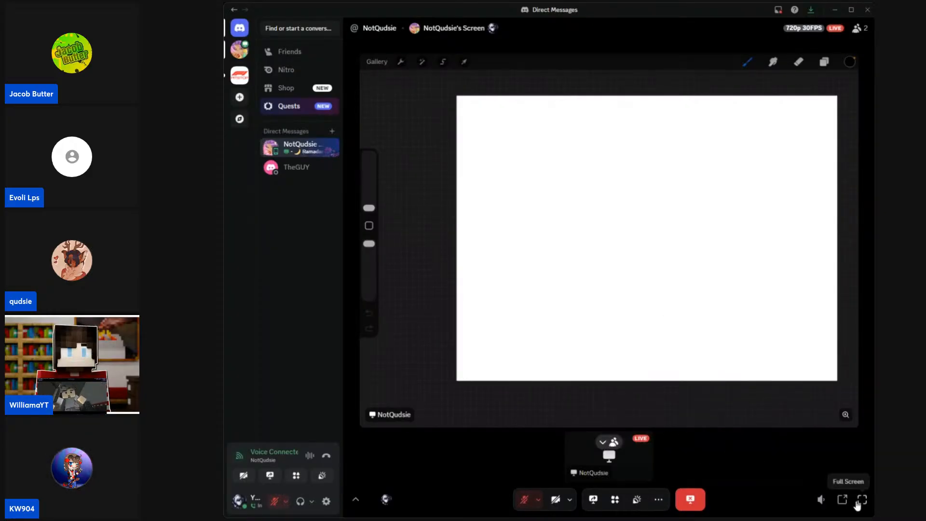
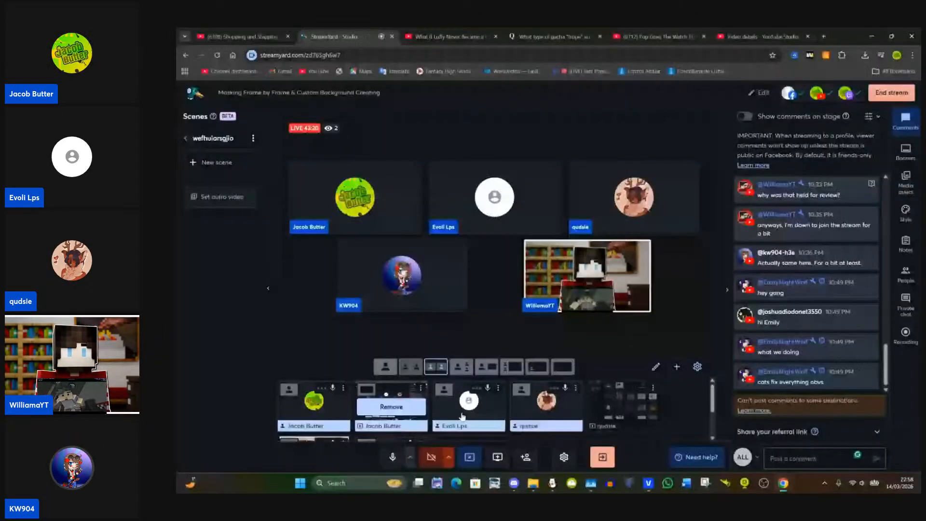
Step: Switch to the MG S1Ep8 Remake Scene 2 project in VEGAS Pro
click(646, 486)
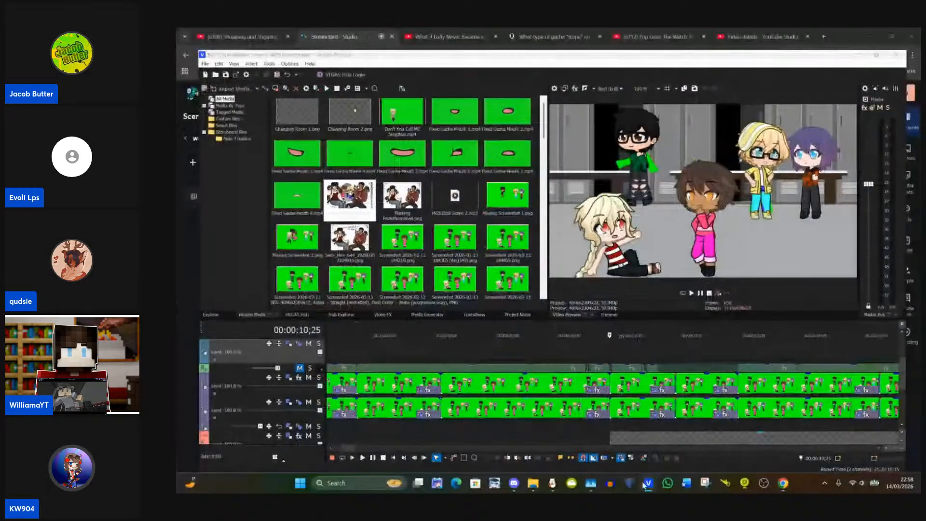
click(646, 486)
click(611, 414)
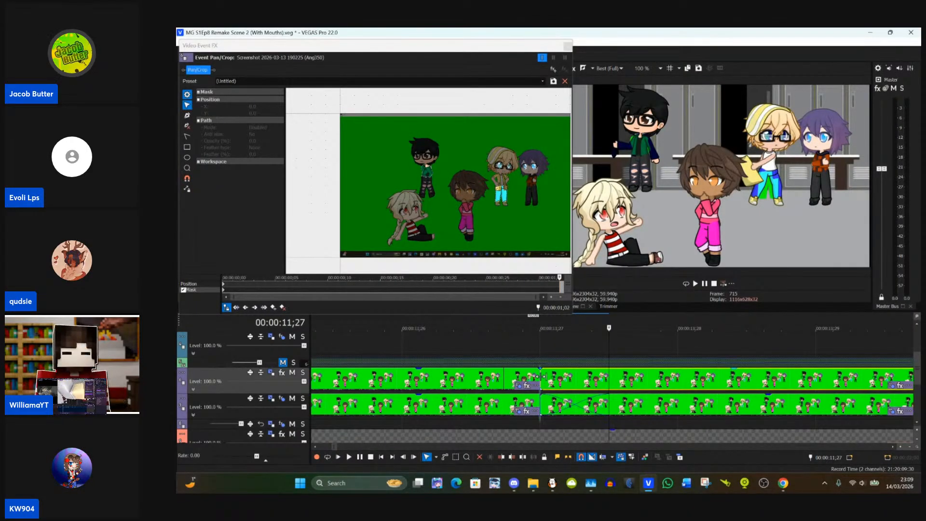
Step: Examine the events around 00:00:11;27 on the timeline and the characters in the open Pan/Crop mask view
click(561, 391)
scroll(561, 390, down, 3)
scroll(561, 391, down, 4)
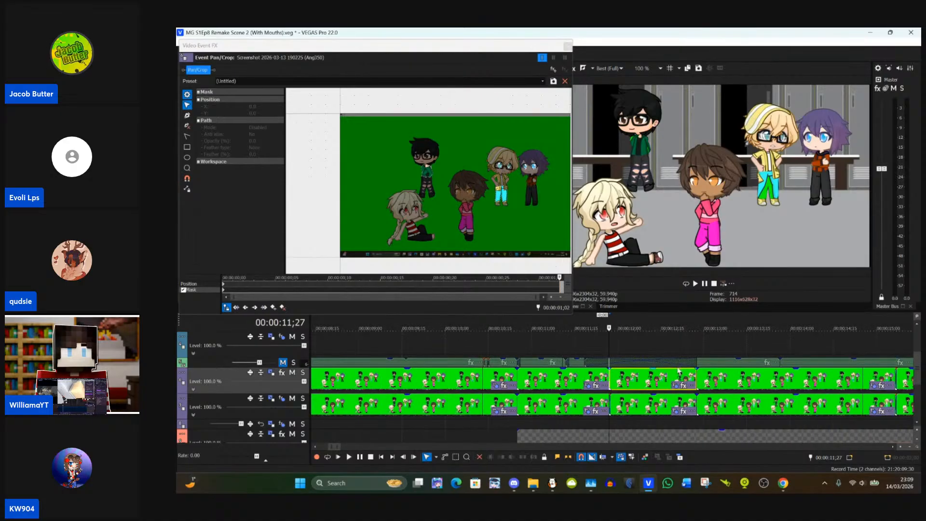
scroll(668, 382, up, 4)
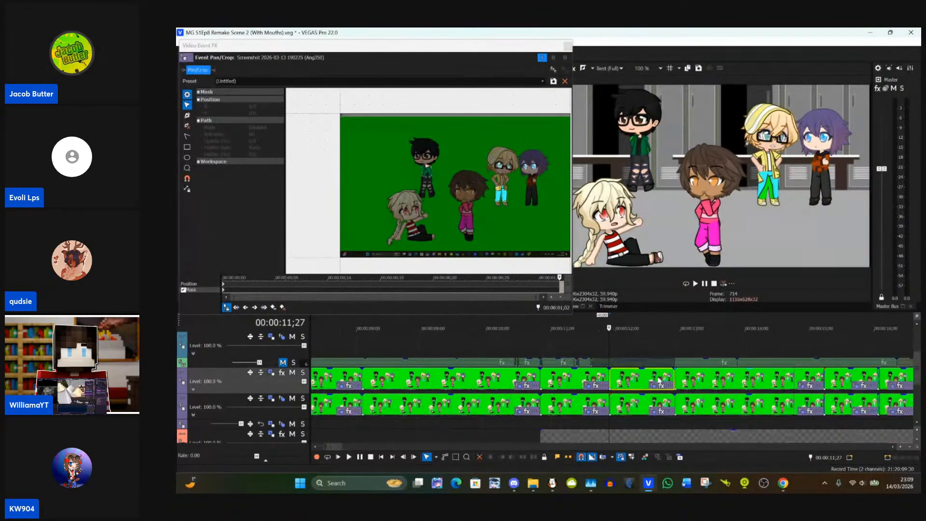
scroll(659, 381, down, 12)
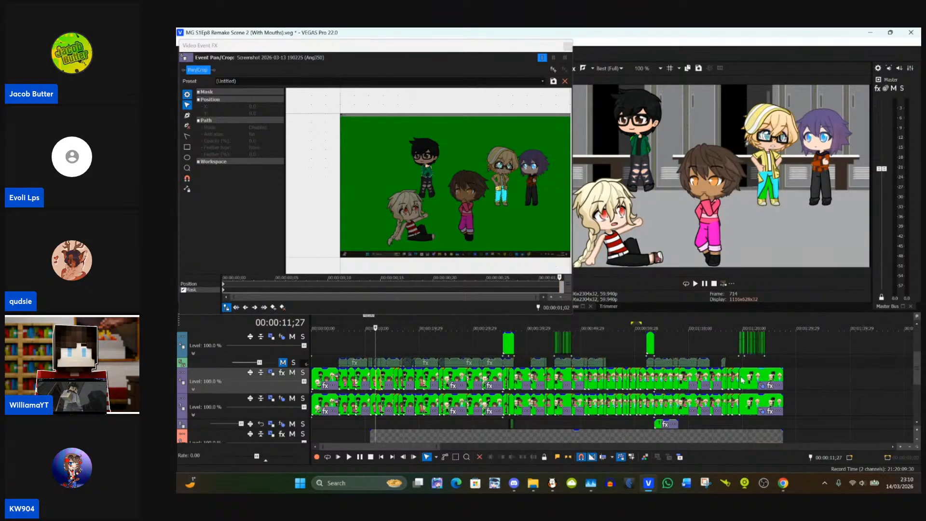
scroll(626, 378, up, 12)
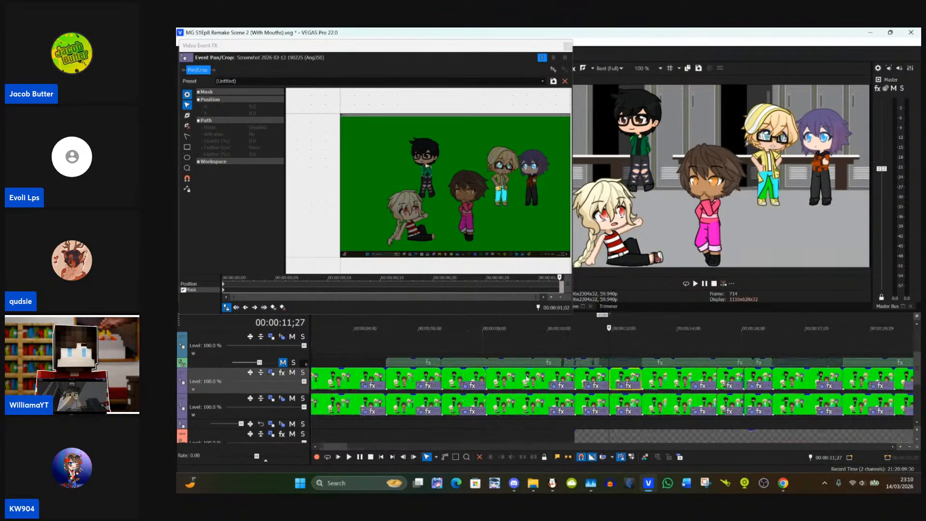
scroll(625, 378, up, 4)
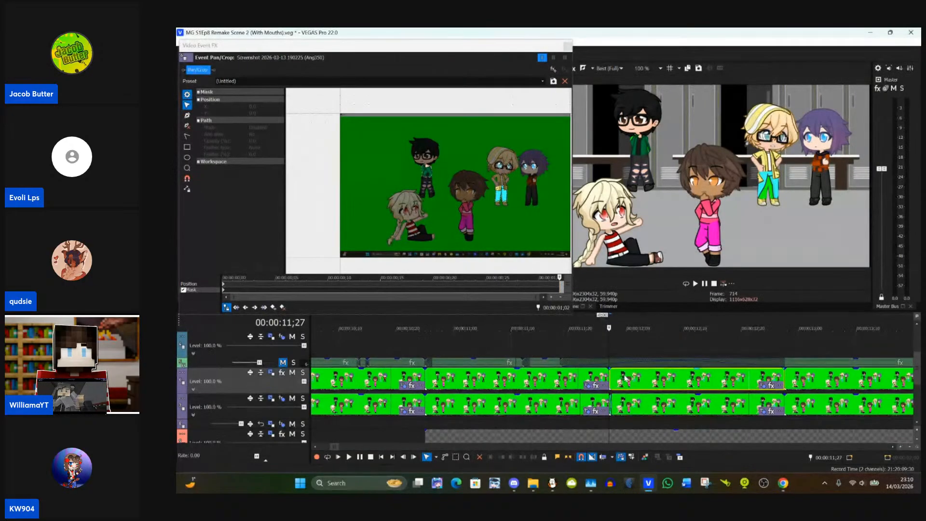
scroll(624, 401, down, 1)
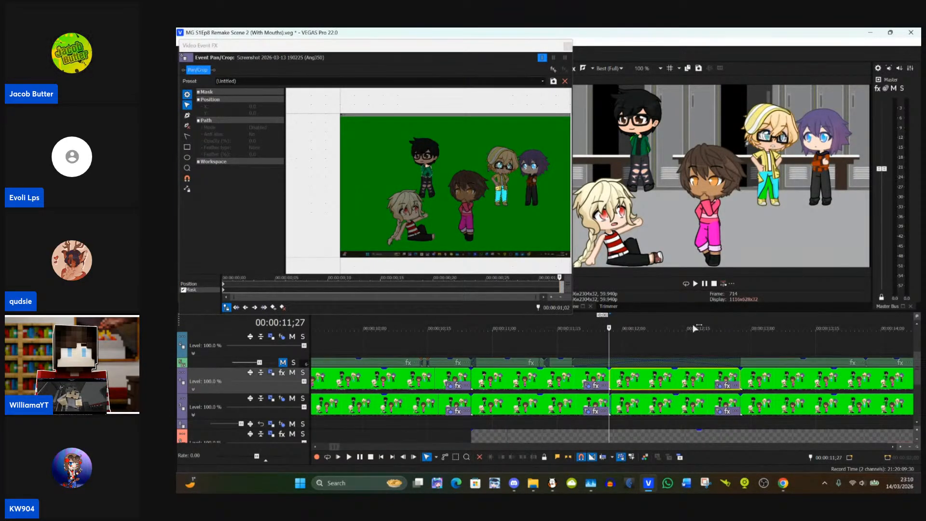
scroll(695, 333, down, 7)
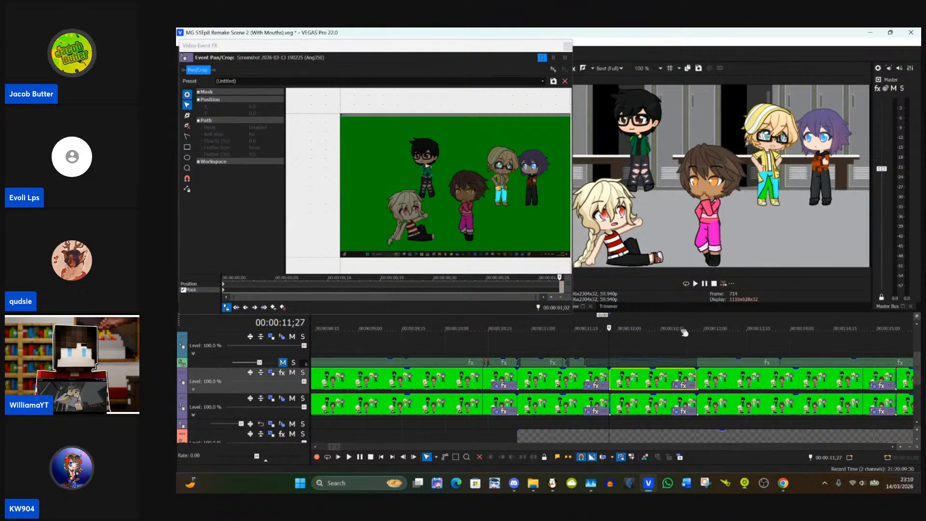
scroll(845, 356, down, 1)
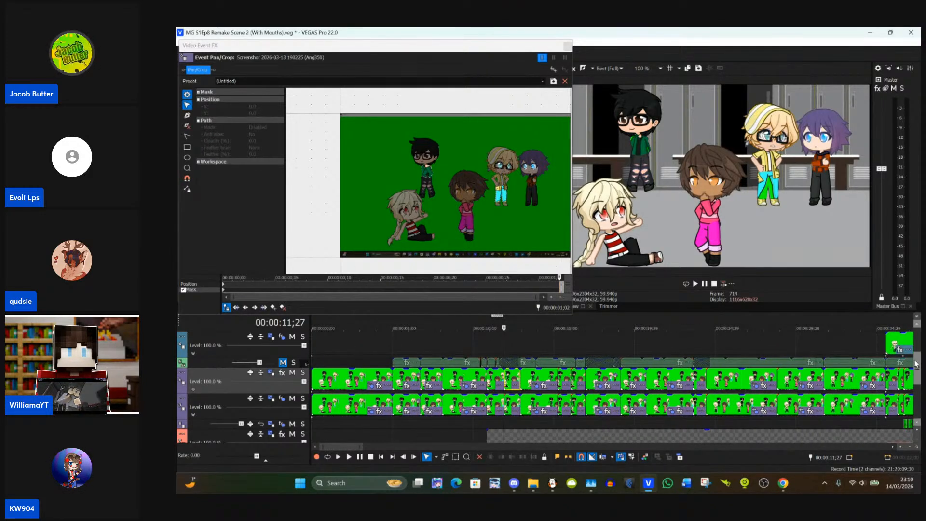
mouse_move(917, 361)
mouse_down()
mouse_move(914, 331)
mouse_move(919, 354)
mouse_up()
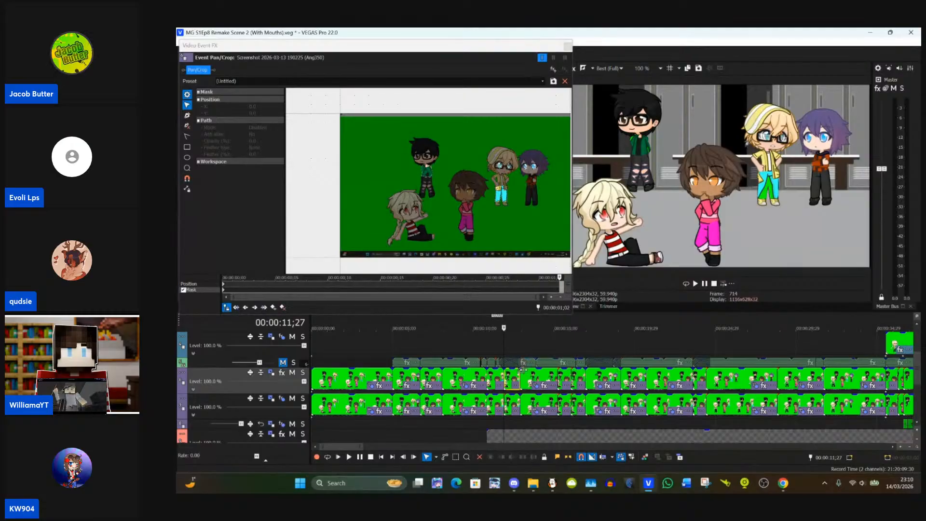
scroll(559, 364, up, 7)
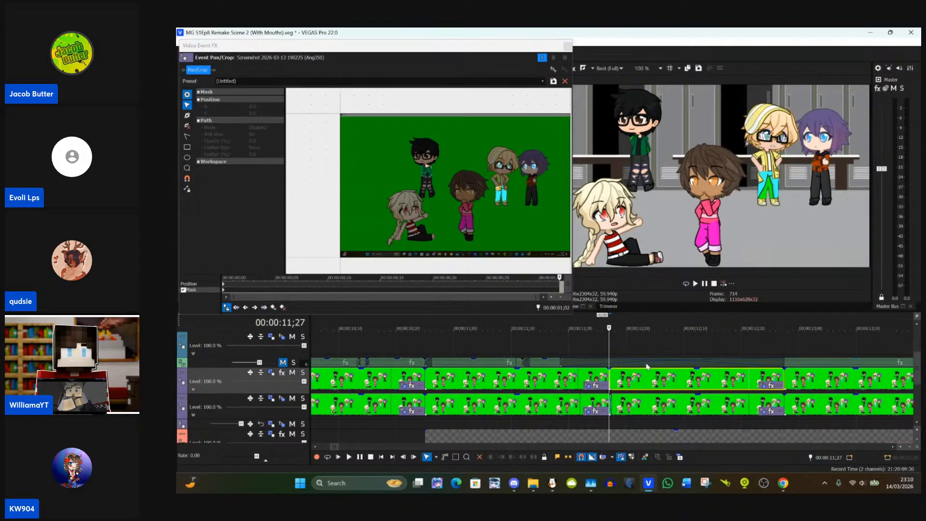
scroll(534, 185, down, 1)
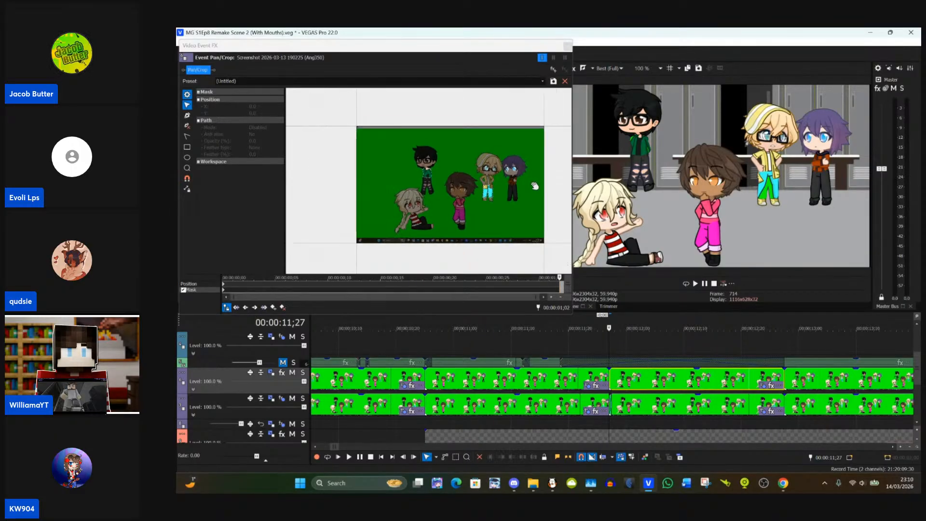
scroll(535, 186, up, 5)
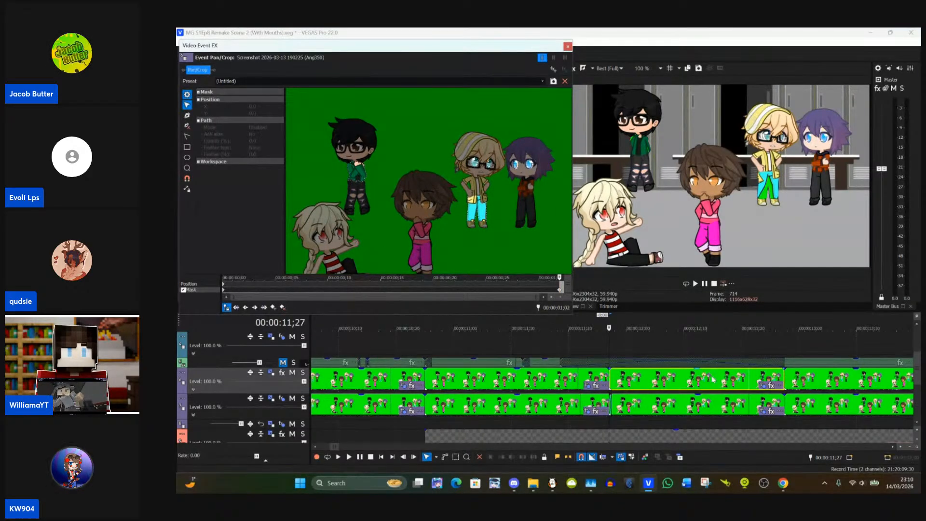
Step: Open Pan/Crop for the upper-track event starting at 00:00:11;27 and align both eye masks with the purple-haired character's eyes
click(765, 386)
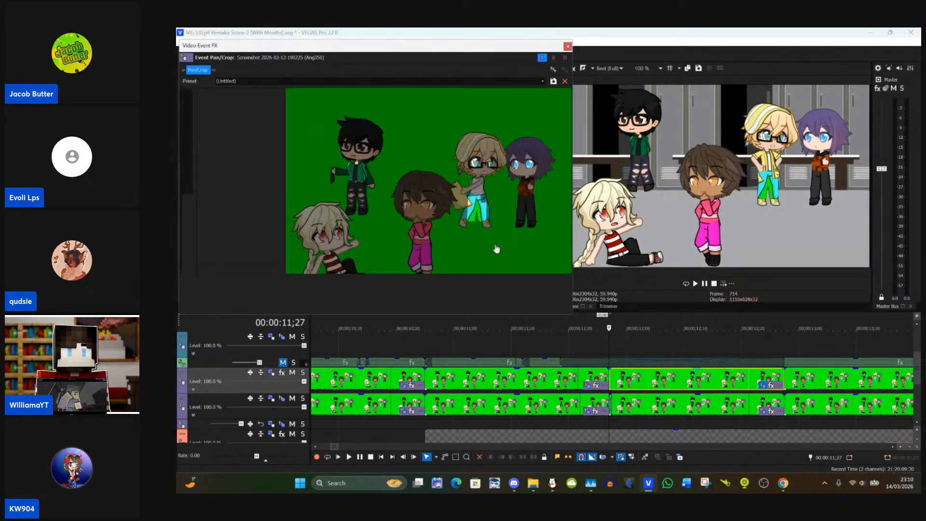
scroll(486, 202, up, 3)
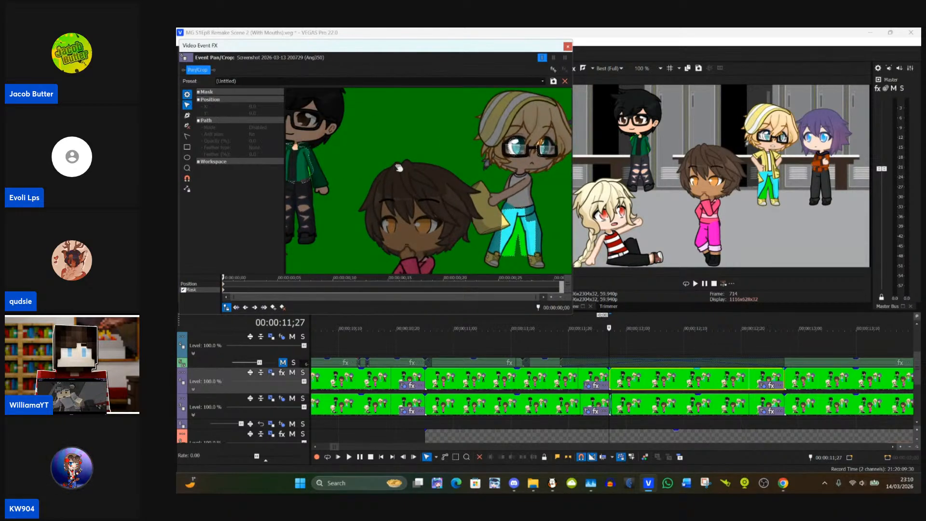
drag(433, 170, 344, 133)
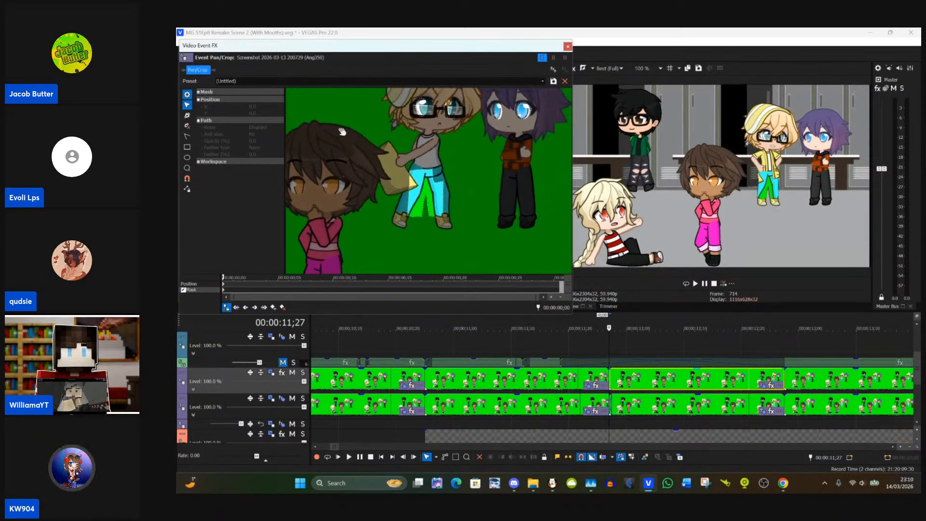
scroll(468, 136, up, 5)
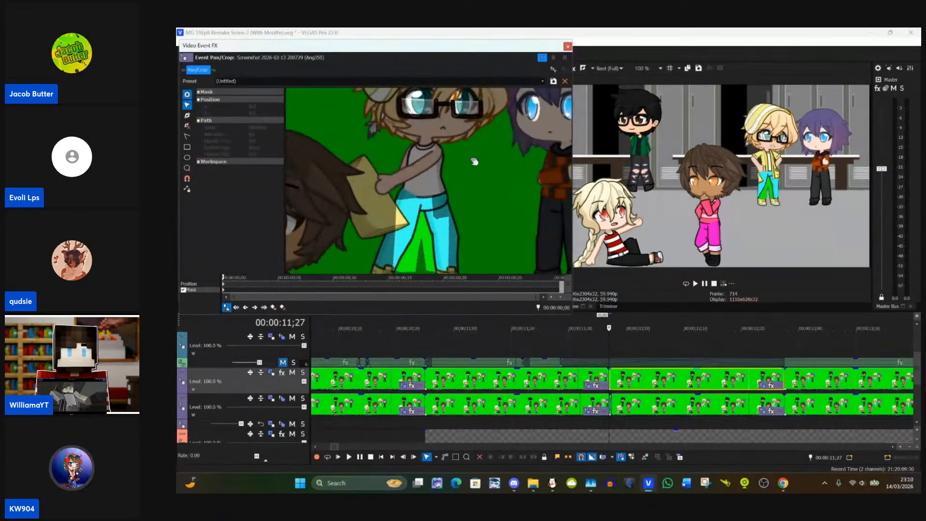
drag(478, 187, 341, 215)
scroll(452, 198, up, 2)
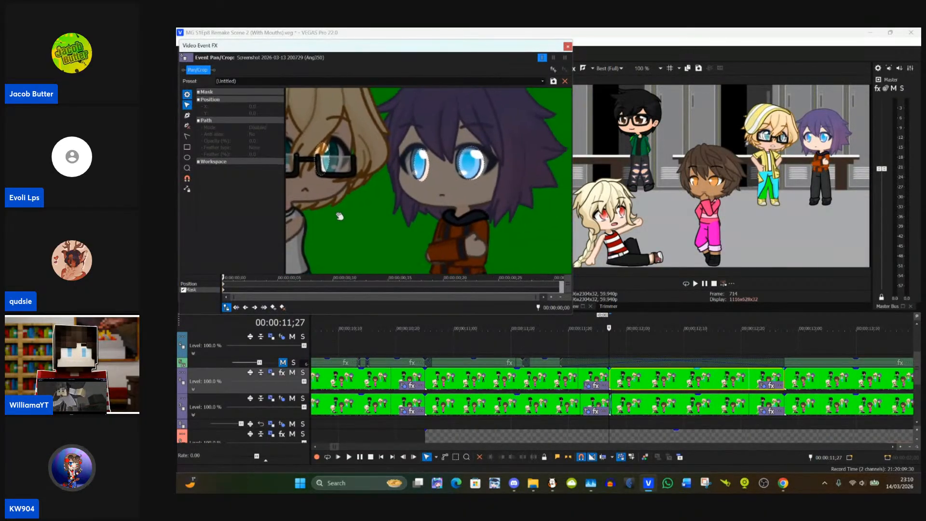
scroll(448, 189, up, 1)
scroll(449, 189, up, 1)
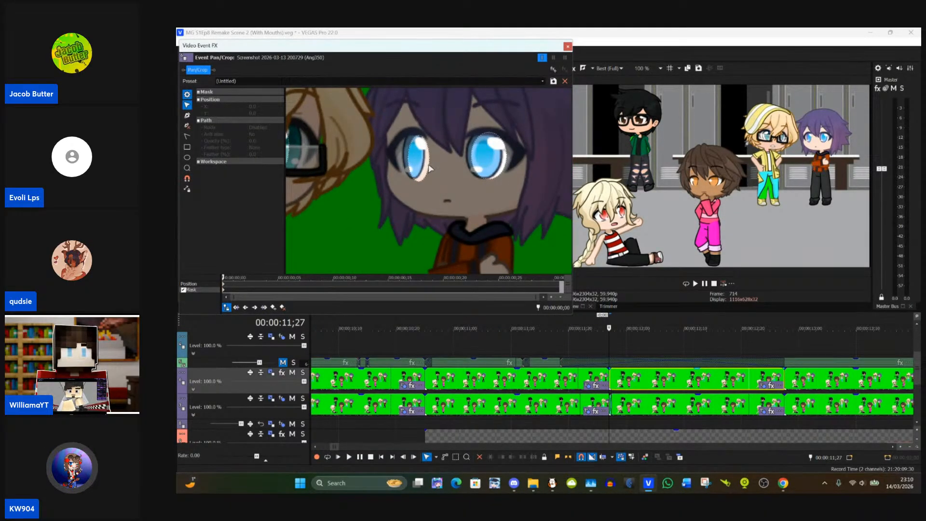
click(430, 168)
drag(419, 165, 413, 162)
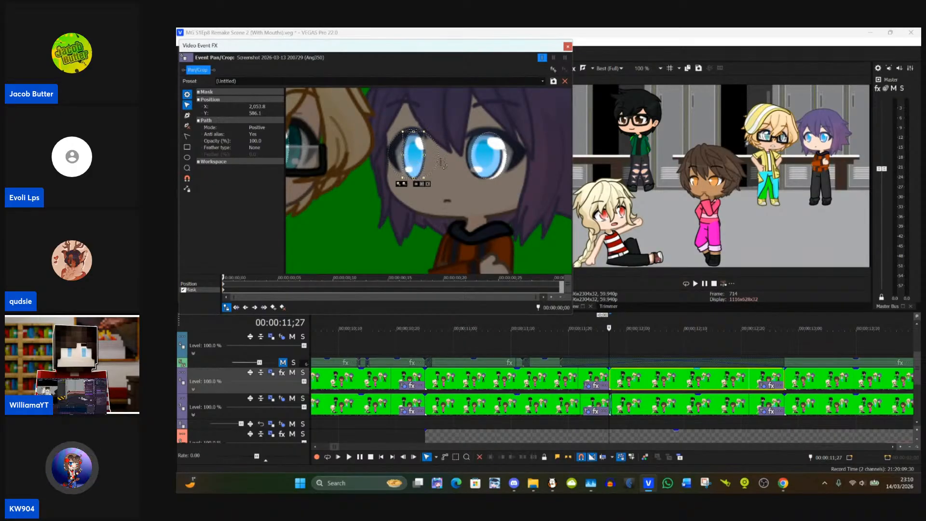
click(476, 159)
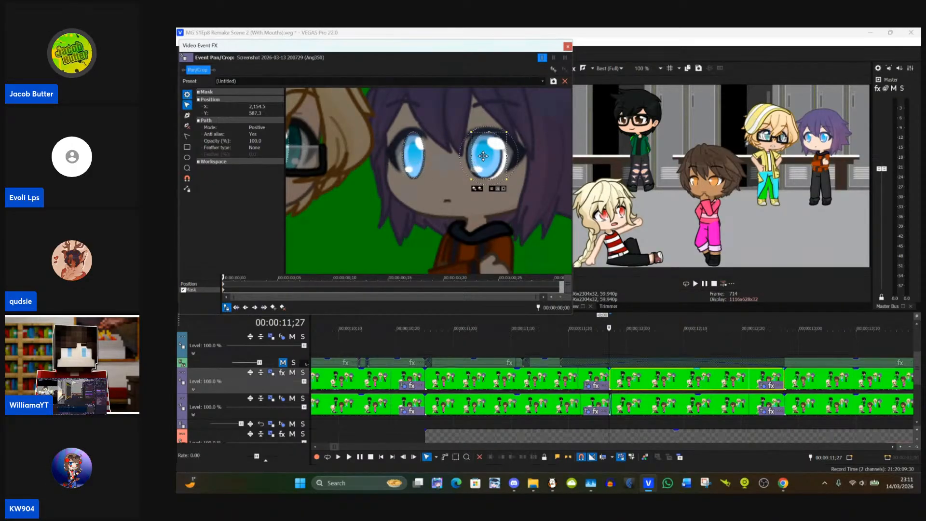
drag(478, 155, 478, 155)
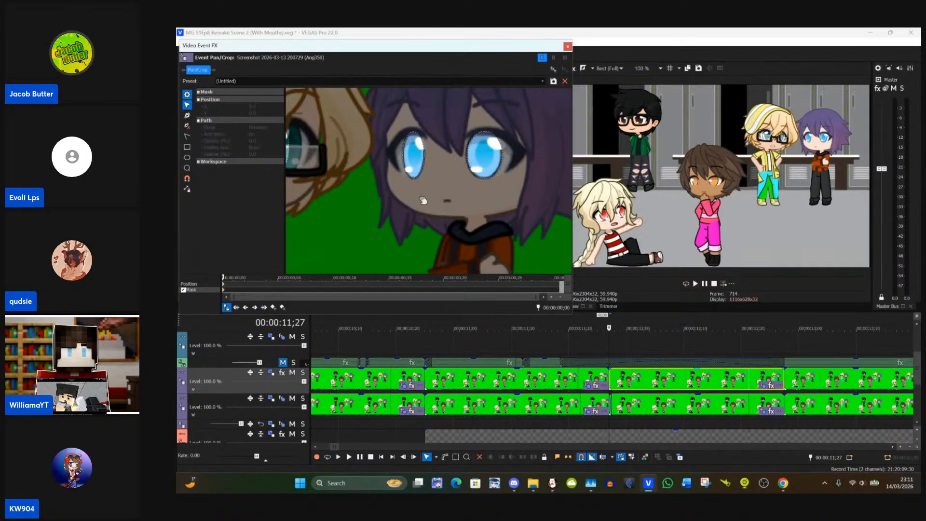
Step: Move the two eye masks onto the blonde character's eyes behind the glasses
drag(387, 202, 507, 205)
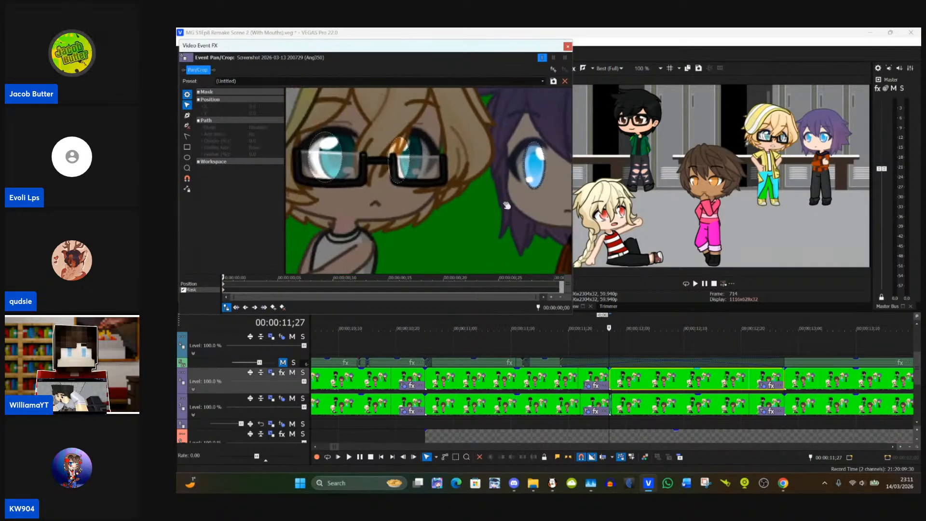
click(411, 164)
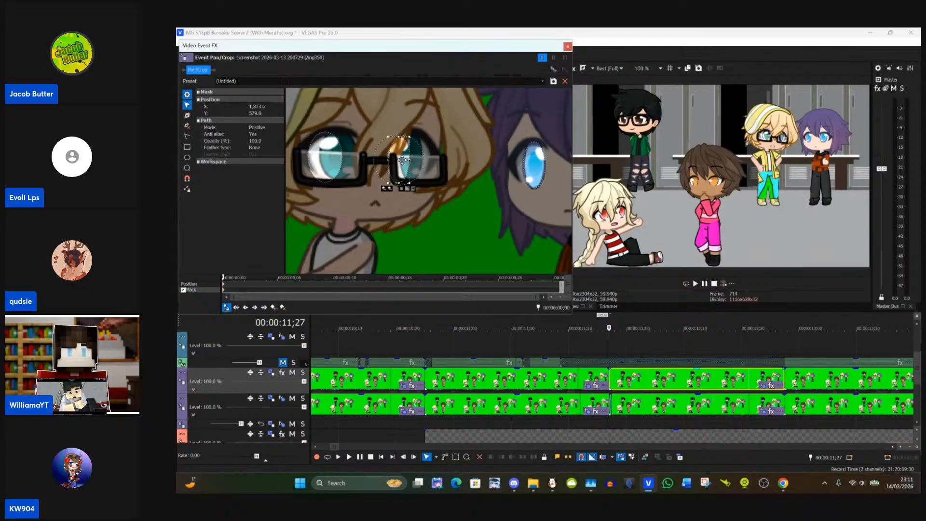
drag(402, 160, 415, 157)
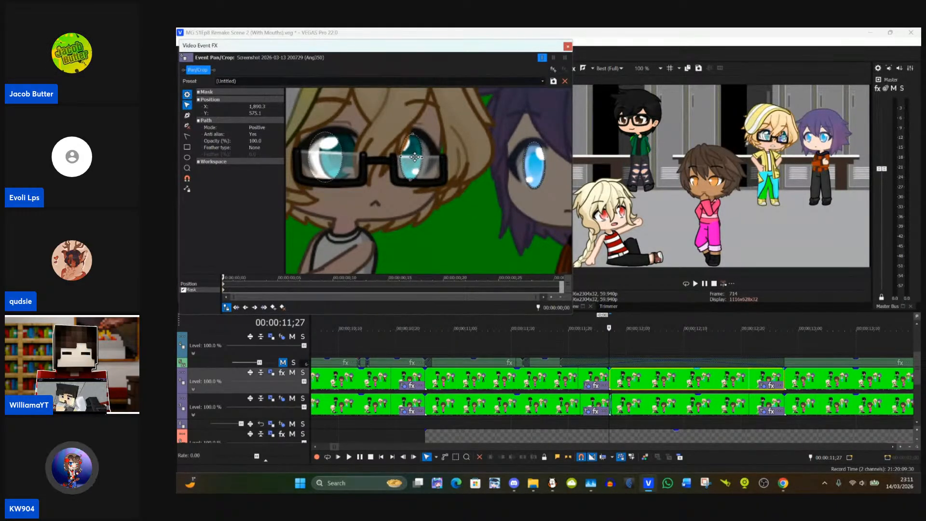
click(372, 185)
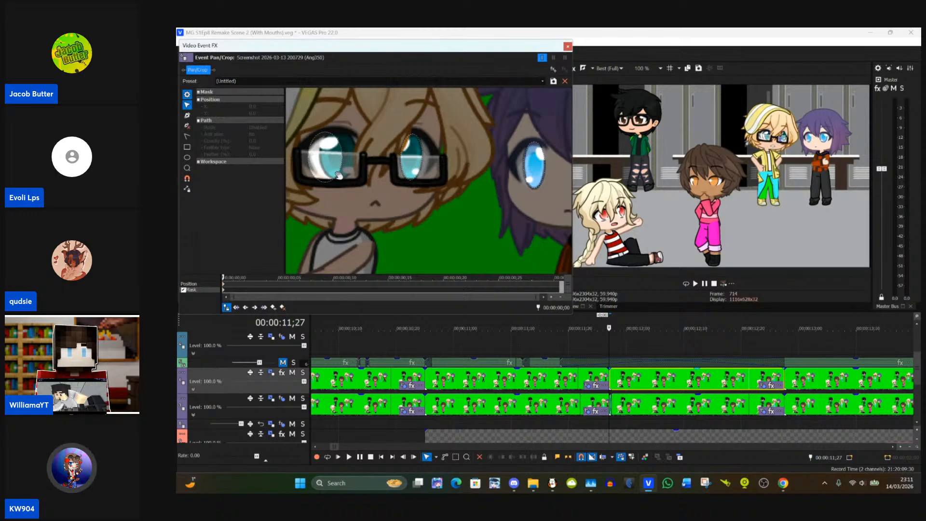
click(340, 177)
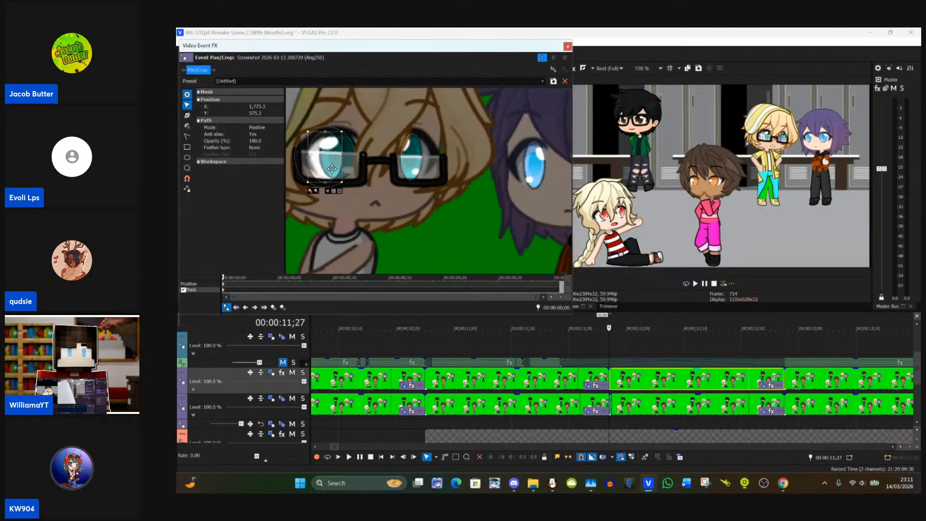
drag(332, 169, 345, 168)
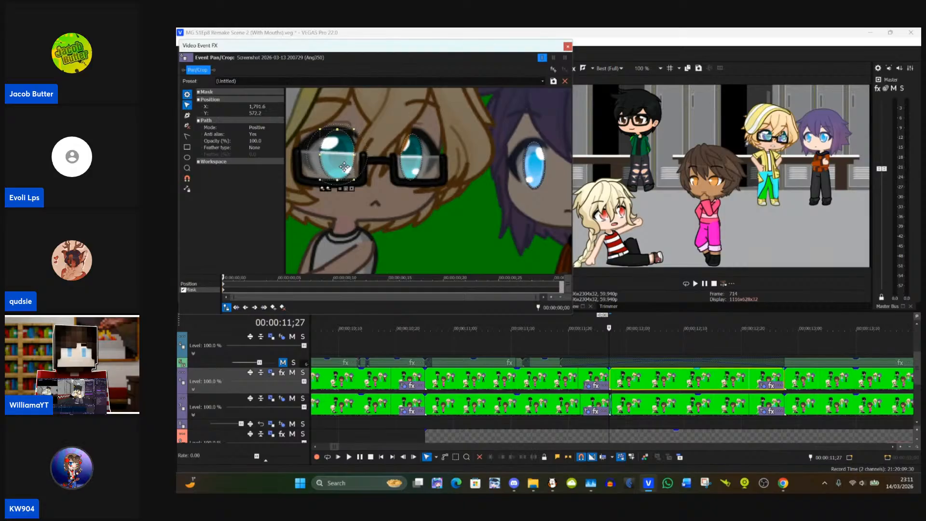
click(374, 199)
Step: Reshape the mask on the blonde character's blue trousers to follow the bag-side leg's lower part and both legs' inner edges
drag(369, 204, 554, 201)
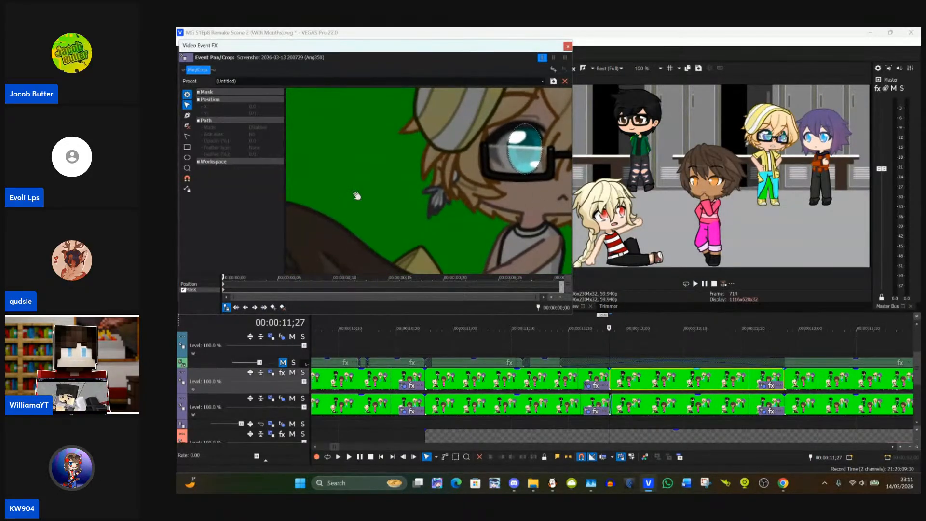
drag(356, 196, 511, 126)
drag(432, 192, 277, 134)
drag(369, 174, 305, 131)
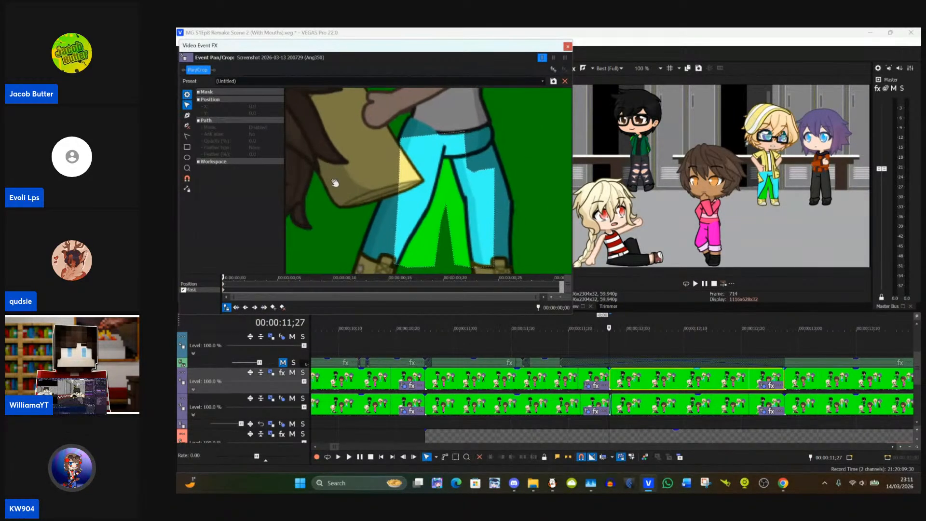
drag(336, 184, 321, 136)
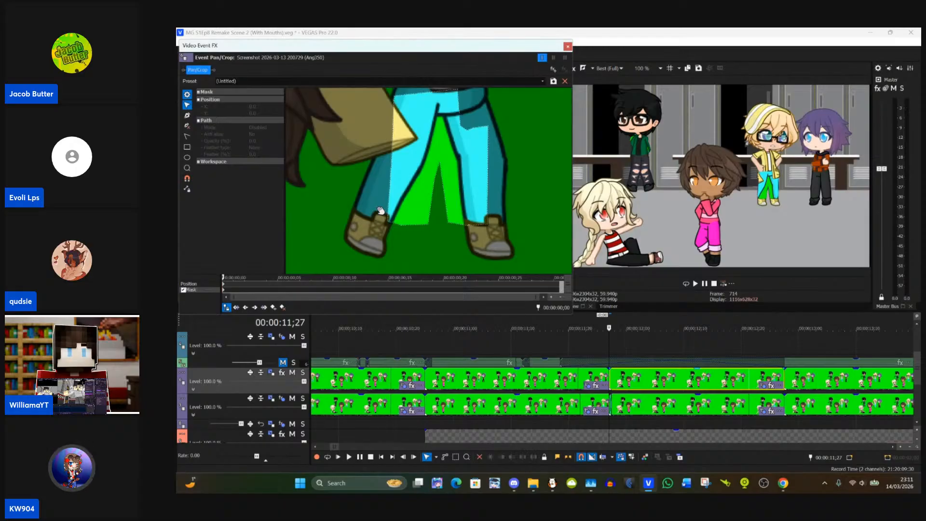
click(391, 225)
mouse_move(391, 225)
mouse_down()
mouse_move(355, 212)
mouse_move(372, 223)
mouse_move(424, 224)
mouse_move(392, 222)
mouse_move(389, 230)
mouse_up()
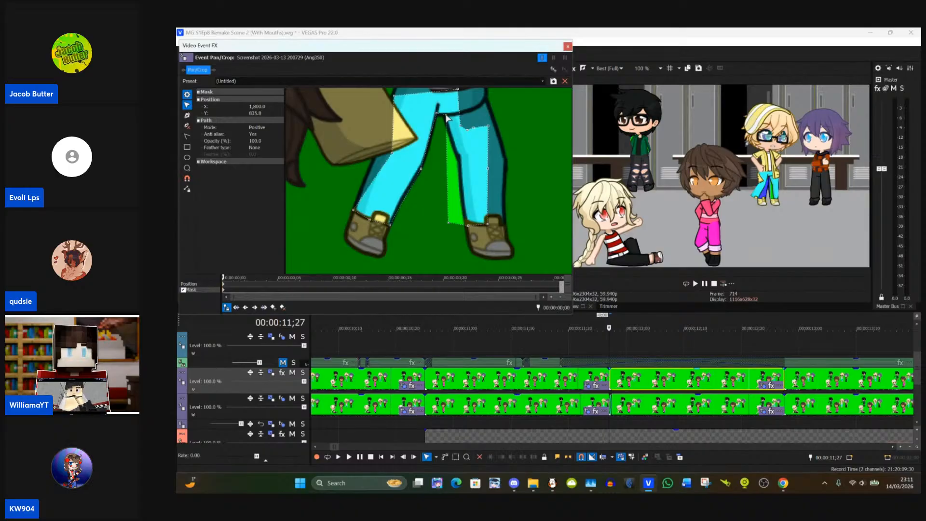
drag(450, 222, 458, 159)
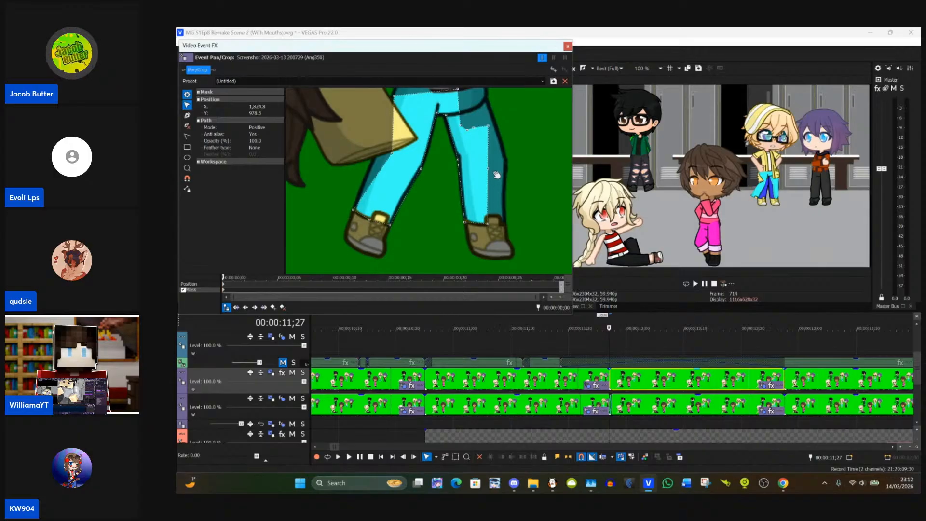
Step: Extend the trouser mask along the outer edge of the leg away from the bag, up to the hip and waistband
drag(490, 168, 496, 221)
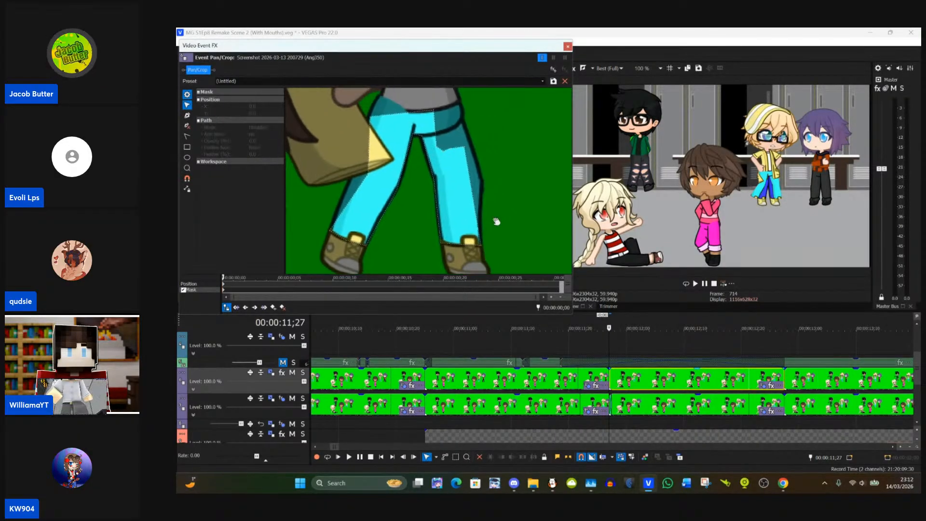
click(469, 156)
drag(472, 162, 482, 209)
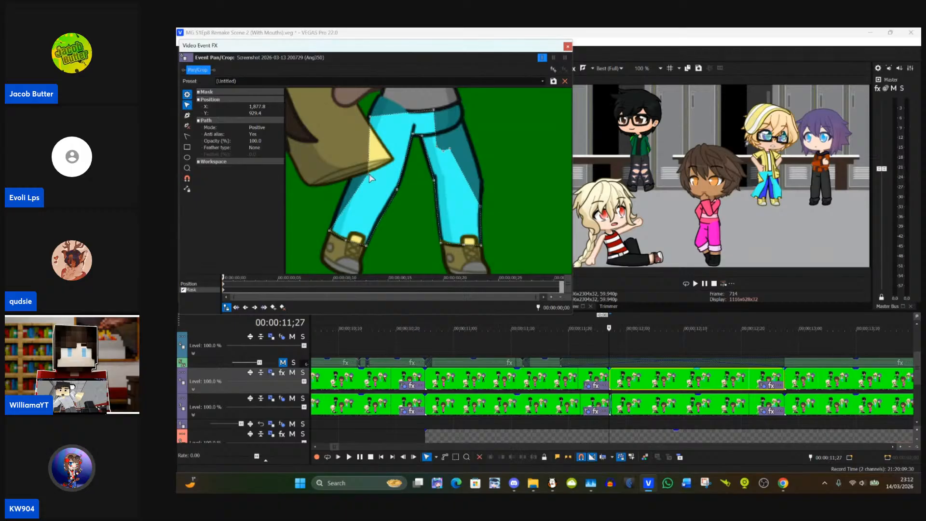
drag(450, 150, 482, 183)
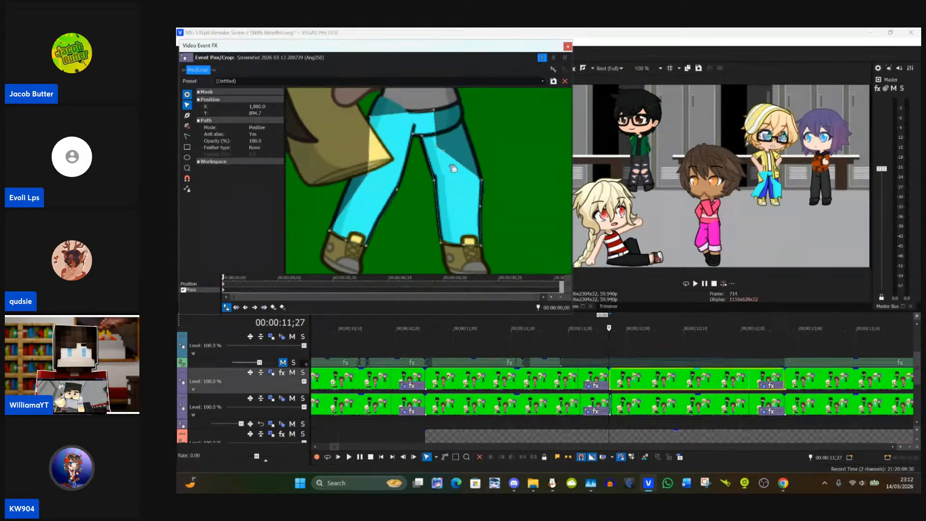
drag(443, 150, 462, 121)
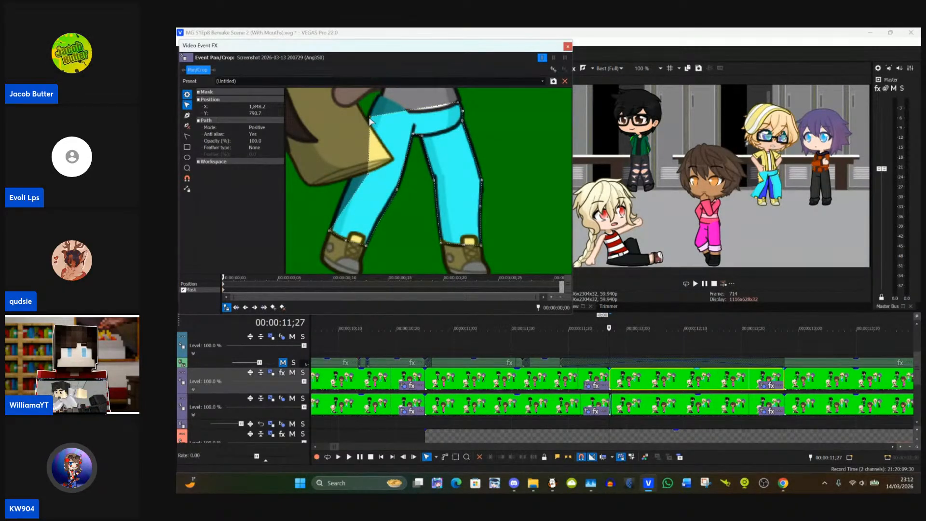
Step: Fit the trouser mask around the waist and outer edge on the bag side, adding anchor points along that leg
drag(371, 119, 379, 98)
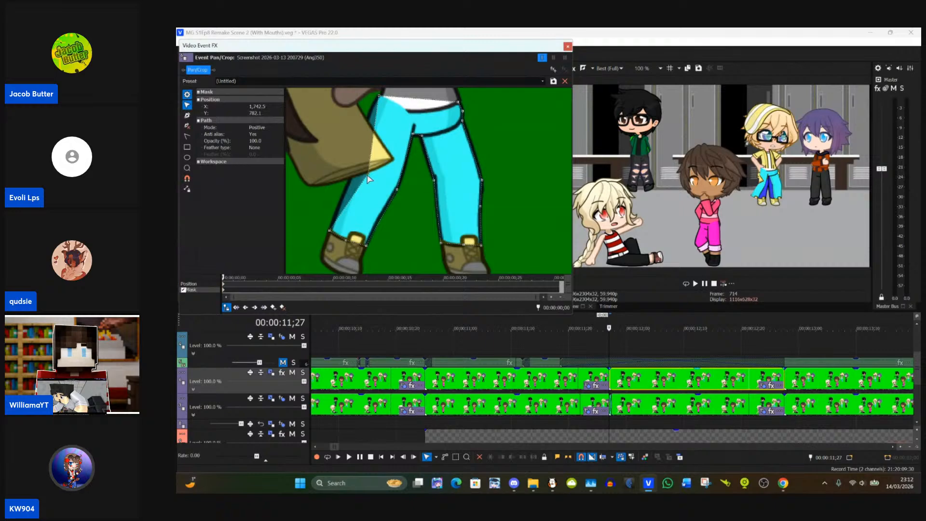
drag(368, 179, 359, 159)
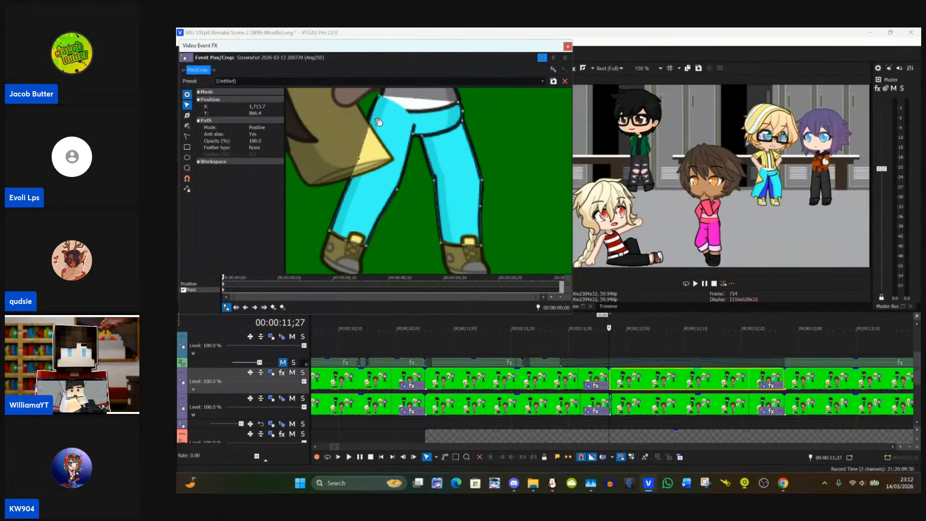
click(187, 115)
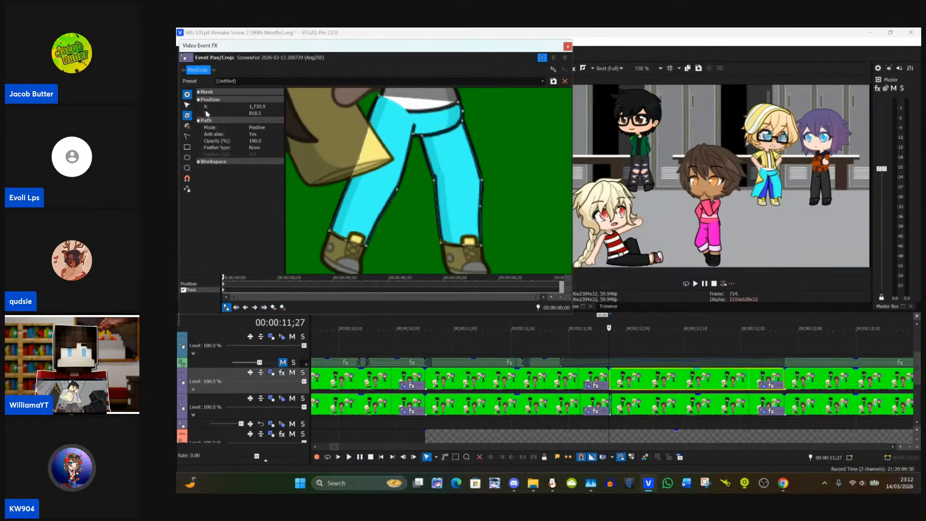
click(187, 105)
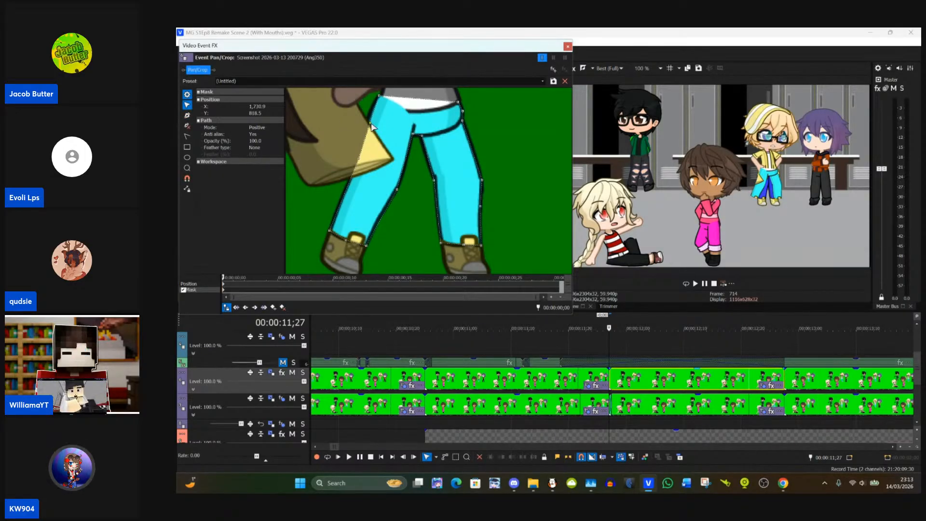
drag(372, 127, 367, 125)
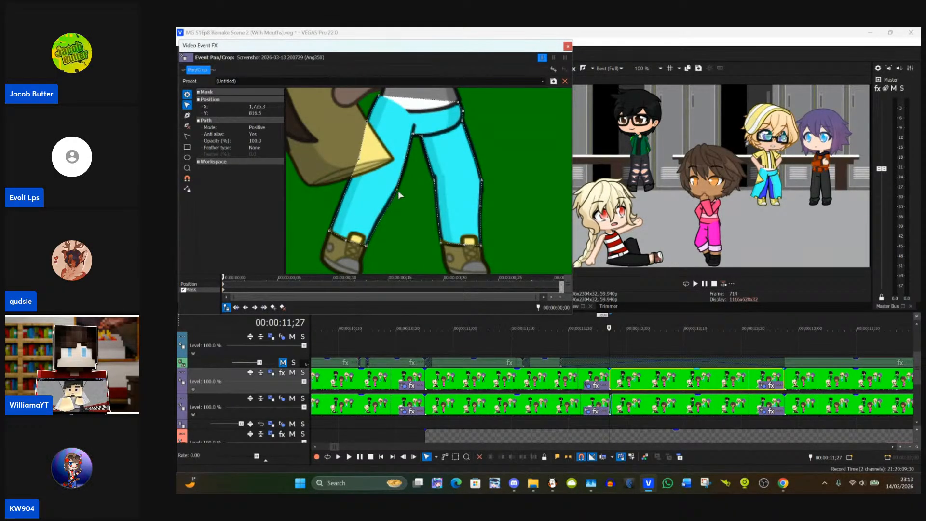
click(187, 116)
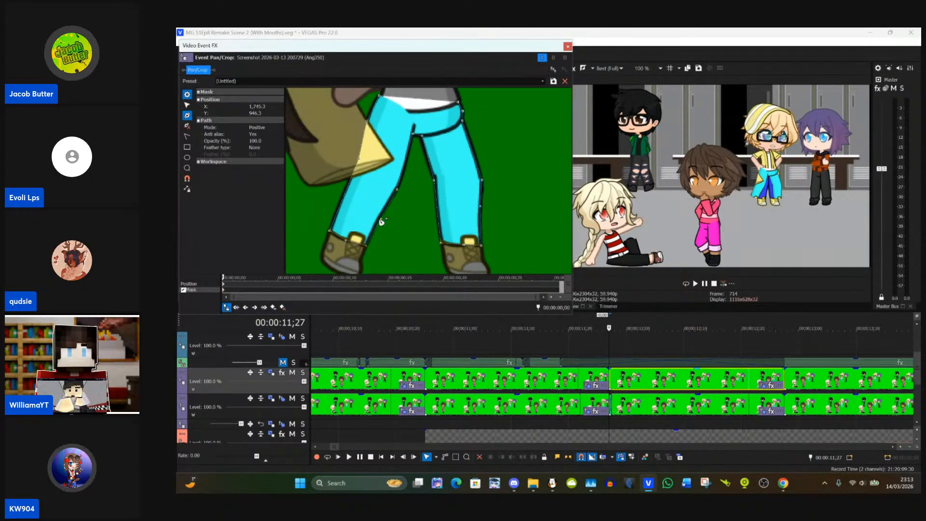
click(187, 105)
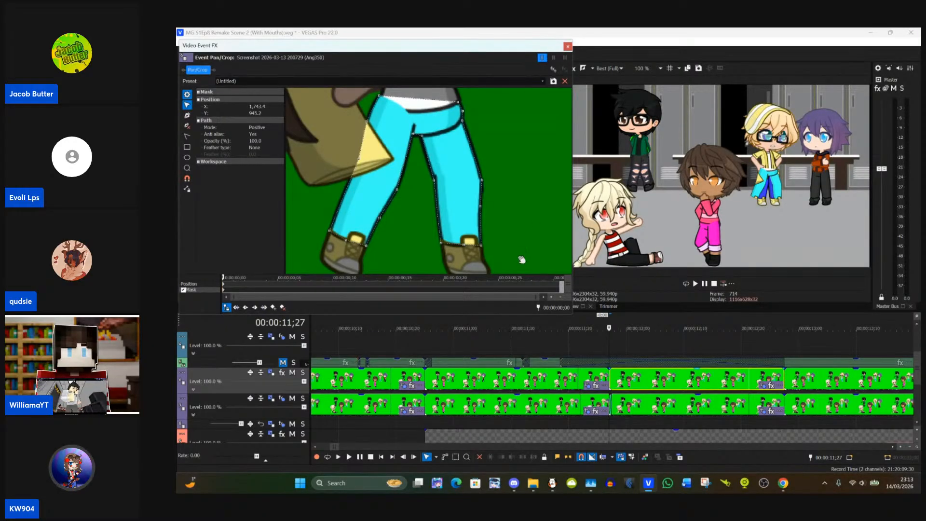
Step: Close Pan/Crop and compare the preview frames around the event boundary at 00:00:11;27
scroll(502, 247, down, 1)
scroll(502, 248, down, 3)
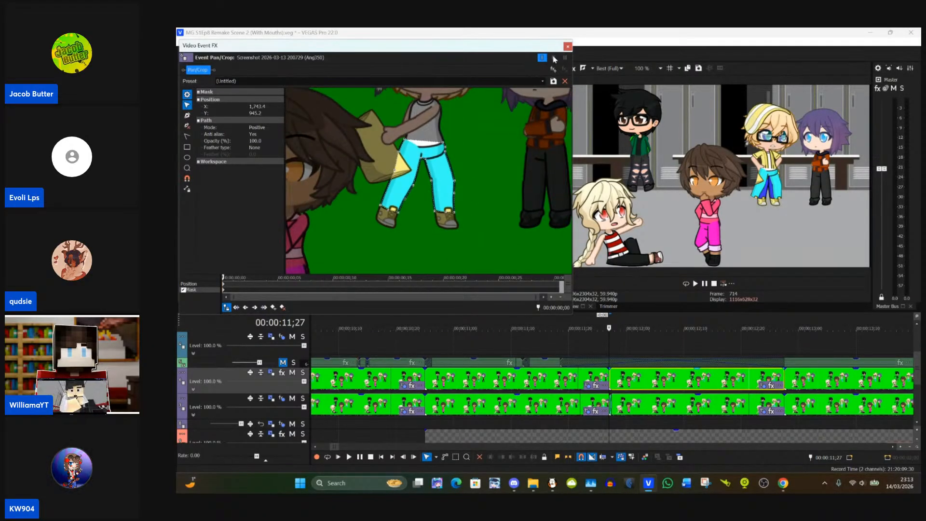
click(567, 47)
scroll(611, 376, up, 4)
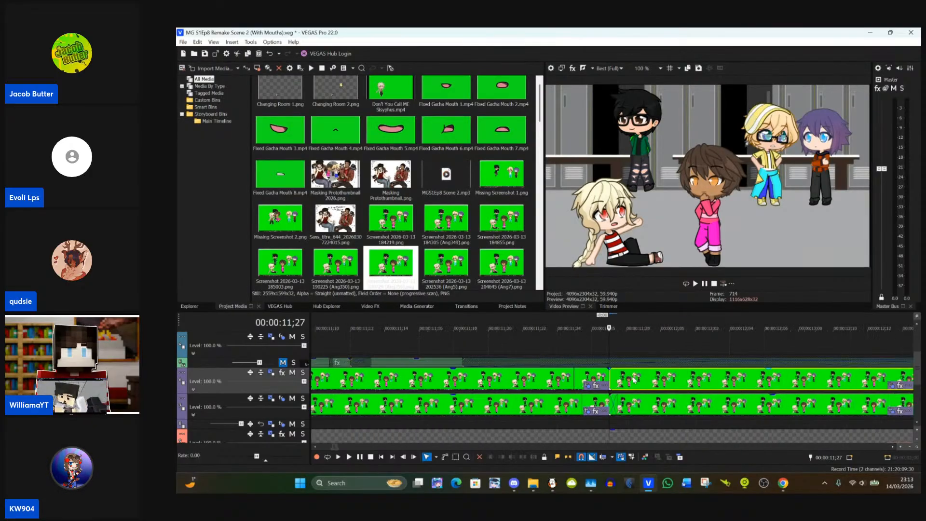
drag(608, 377, 623, 380)
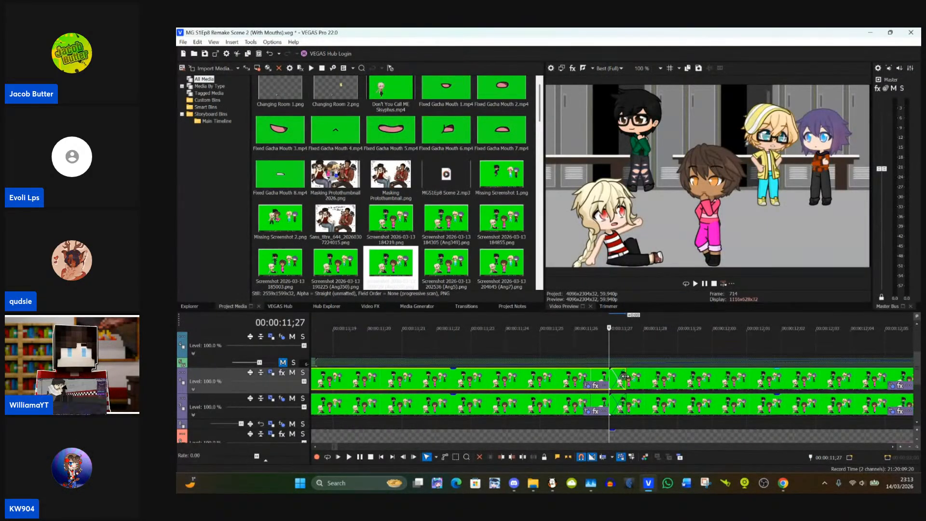
click(625, 376)
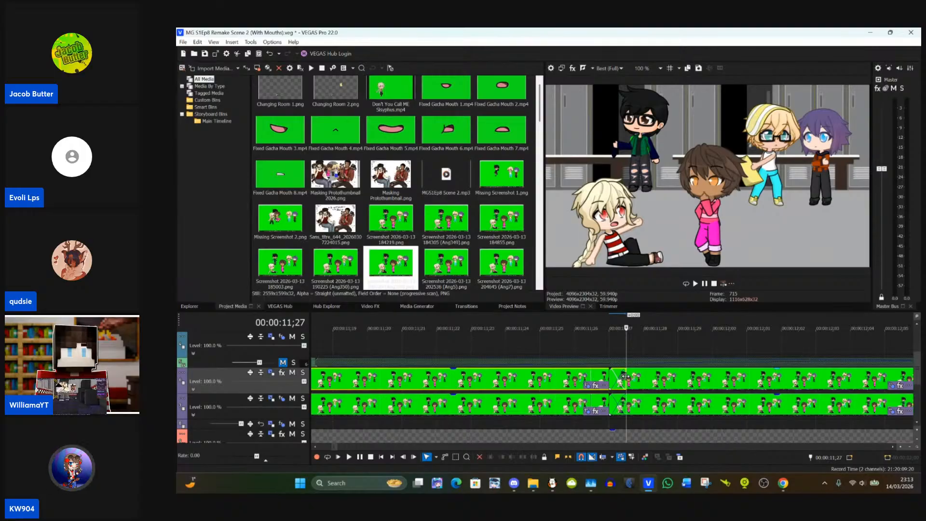
scroll(623, 376, down, 5)
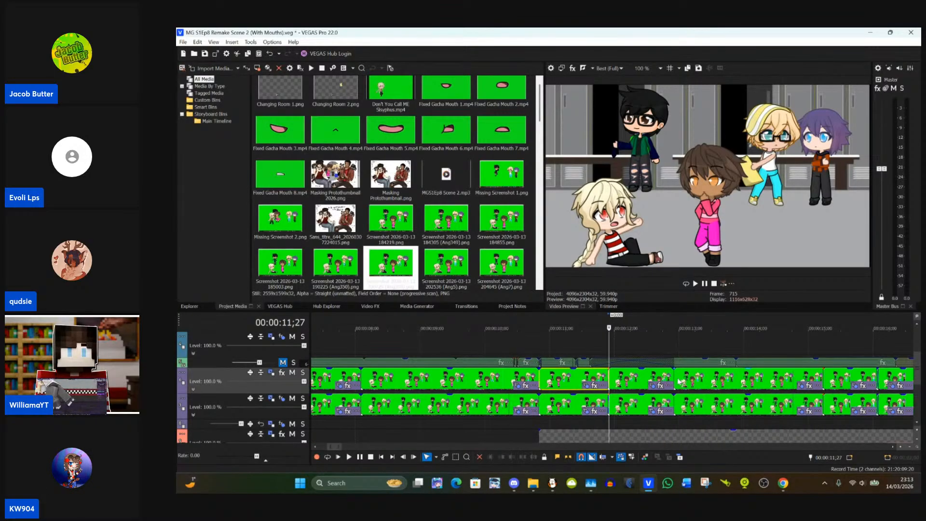
scroll(678, 381, up, 1)
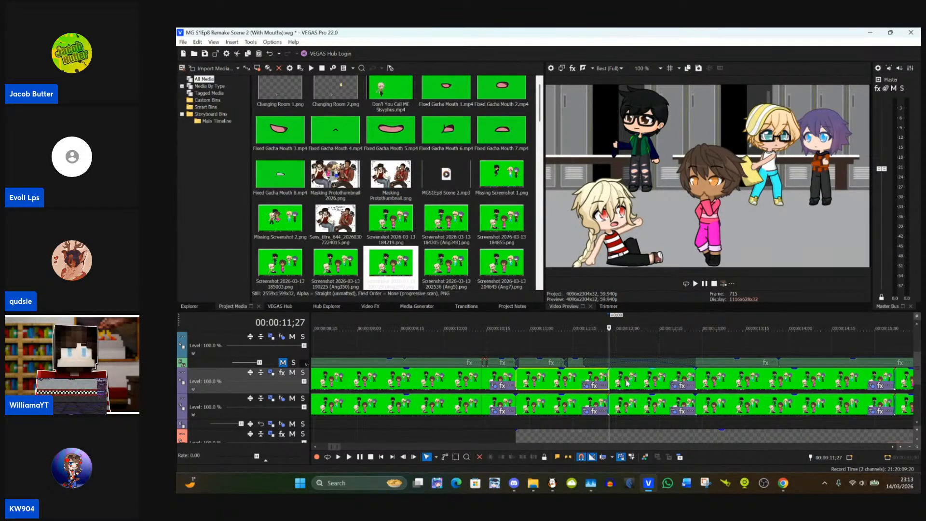
scroll(615, 384, up, 3)
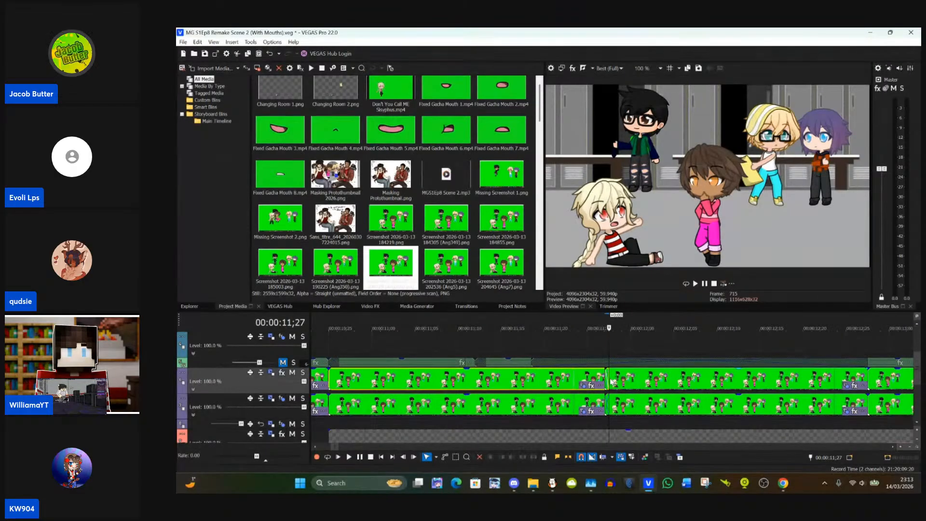
click(611, 382)
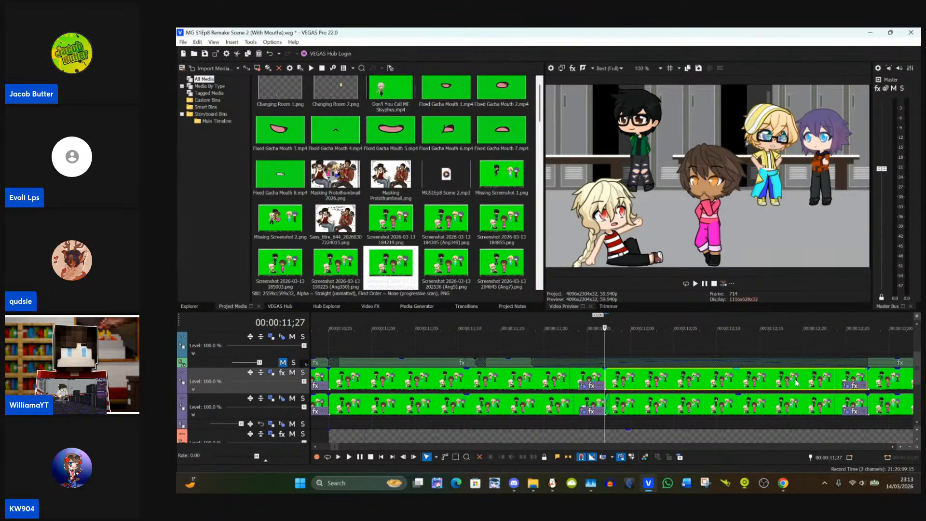
Step: Reopen Pan/Crop for the upper-track event starting at 00:00:11;27 and examine the masks, ending at the black-haired character's green jacket
click(843, 387)
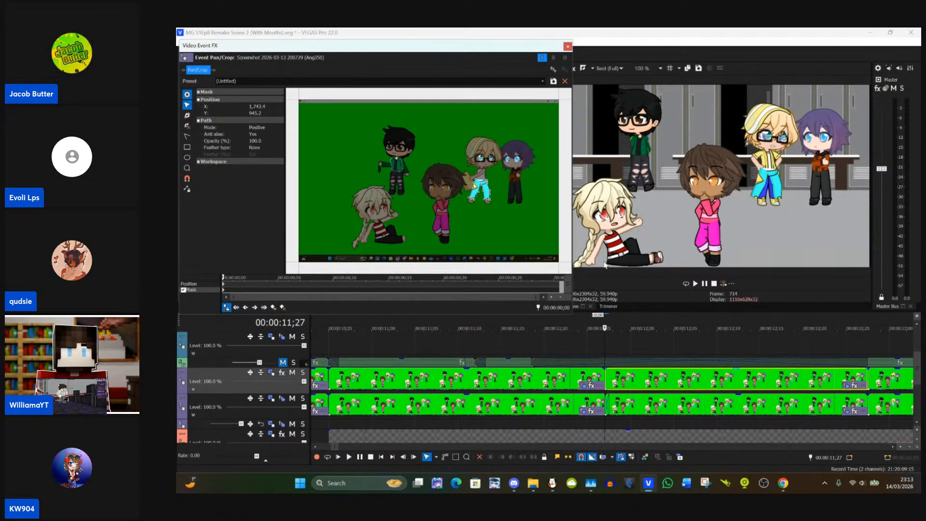
scroll(517, 155, up, 3)
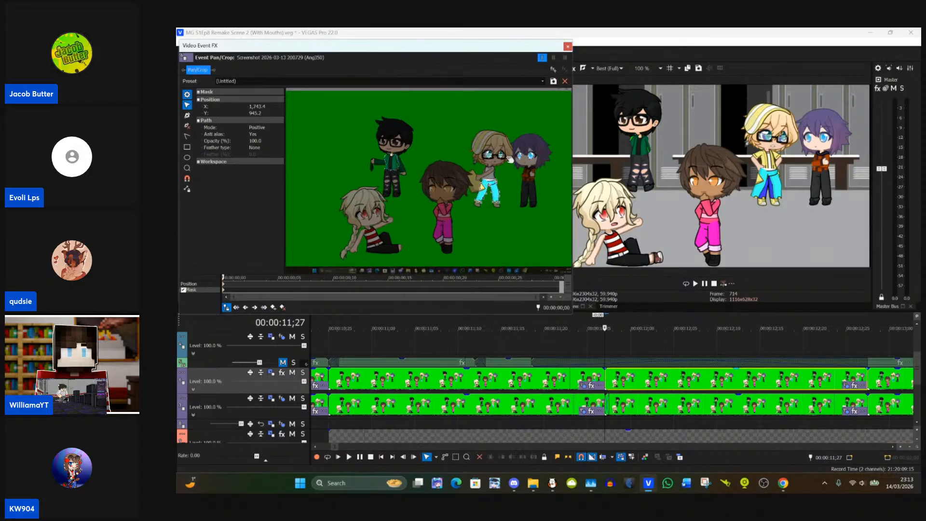
scroll(462, 156, up, 4)
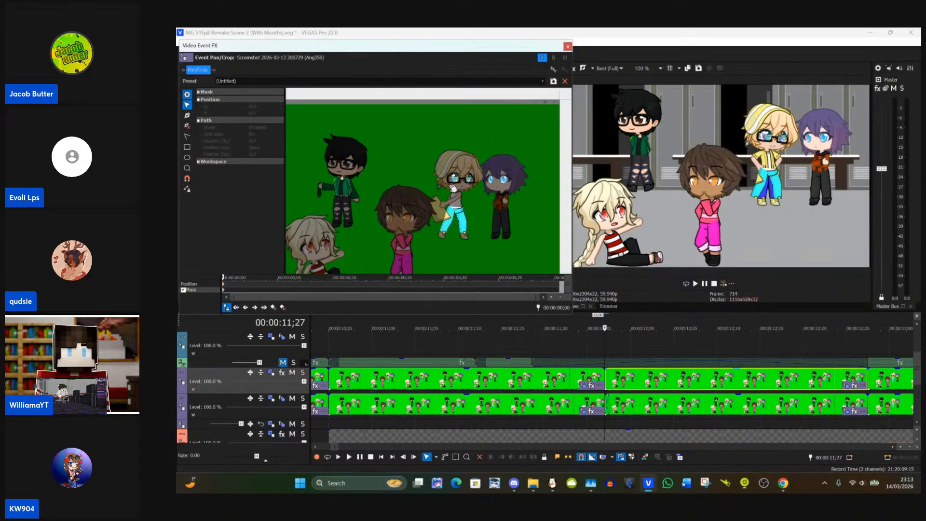
scroll(422, 210, up, 2)
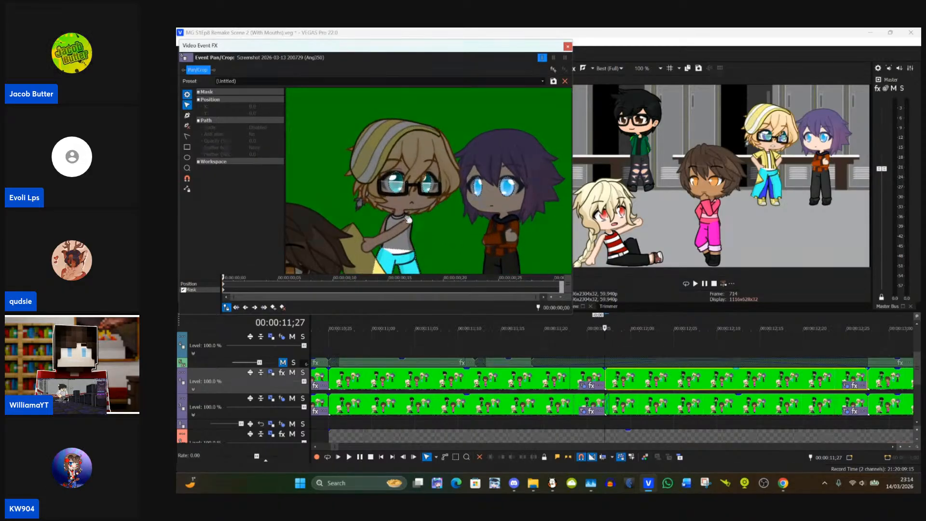
scroll(517, 194, up, 2)
scroll(499, 205, down, 2)
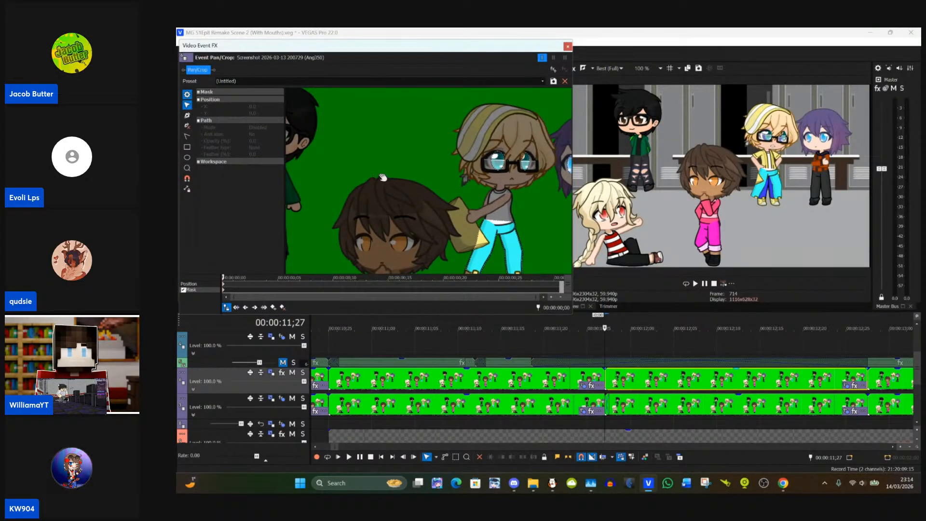
drag(382, 179, 508, 192)
scroll(431, 174, down, 2)
scroll(433, 173, up, 4)
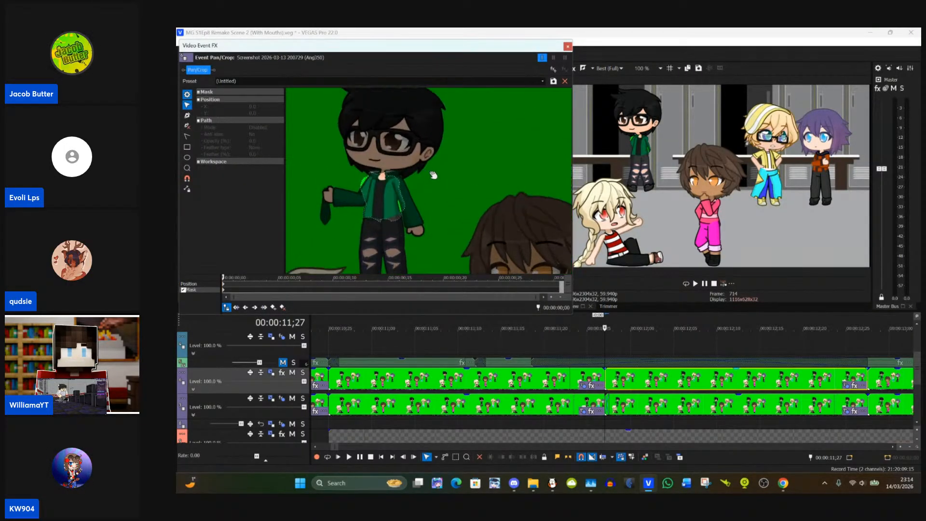
scroll(434, 161, up, 2)
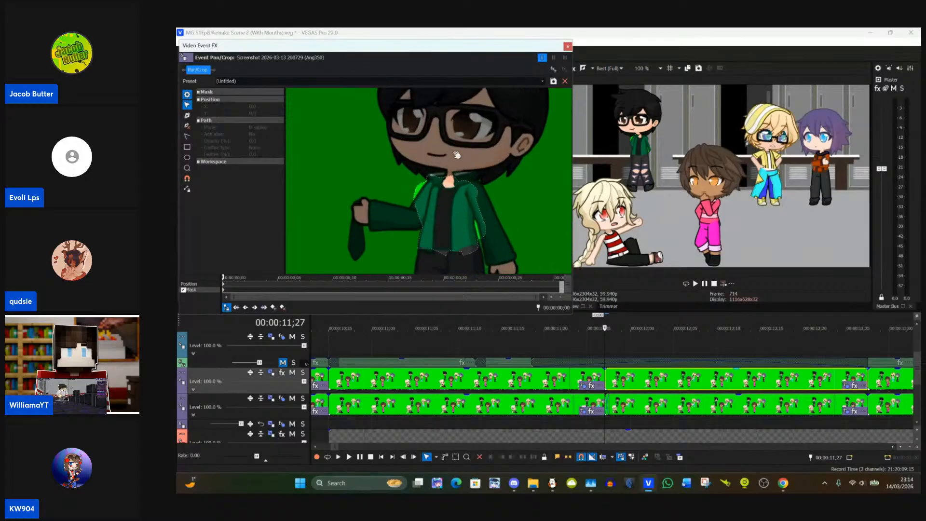
drag(457, 154, 492, 187)
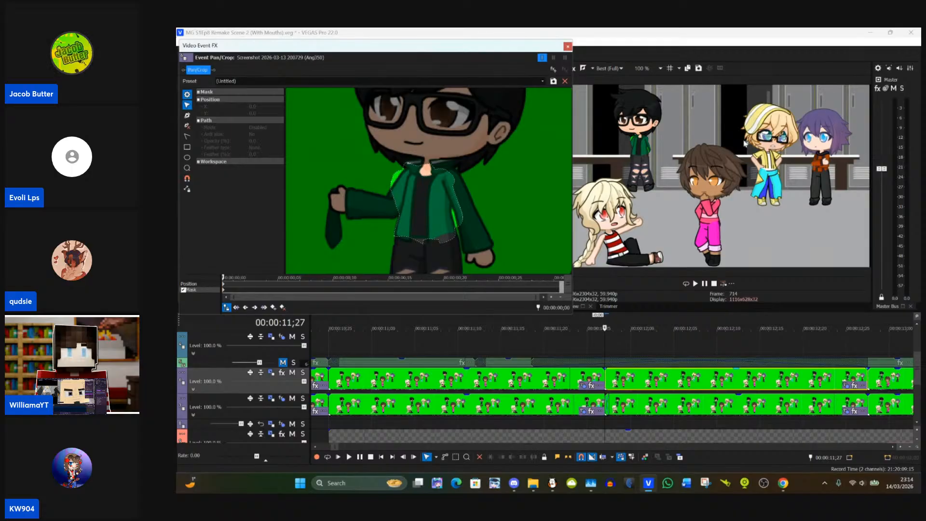
Step: Inspect the blonde and purple-haired characters' eyes up close in the preview and return the preview zoom to 100%
scroll(852, 123, up, 6)
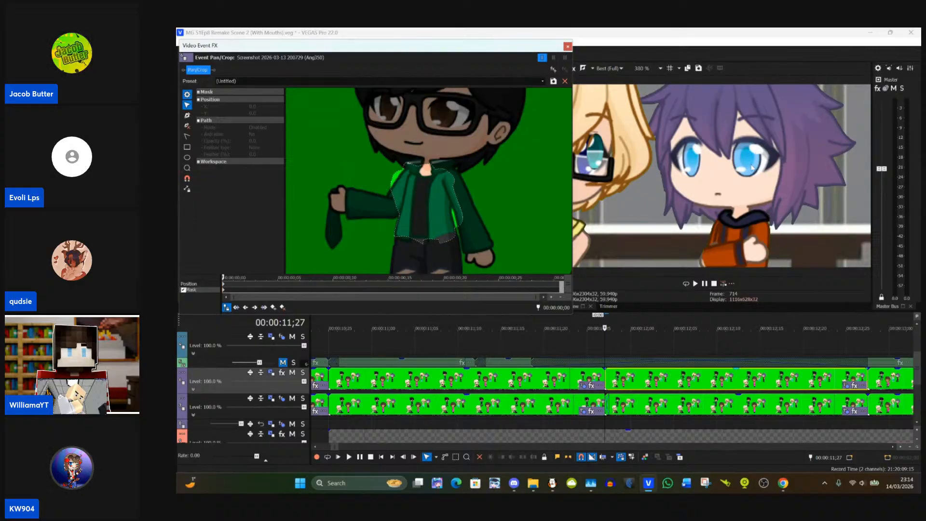
click(660, 68)
click(641, 111)
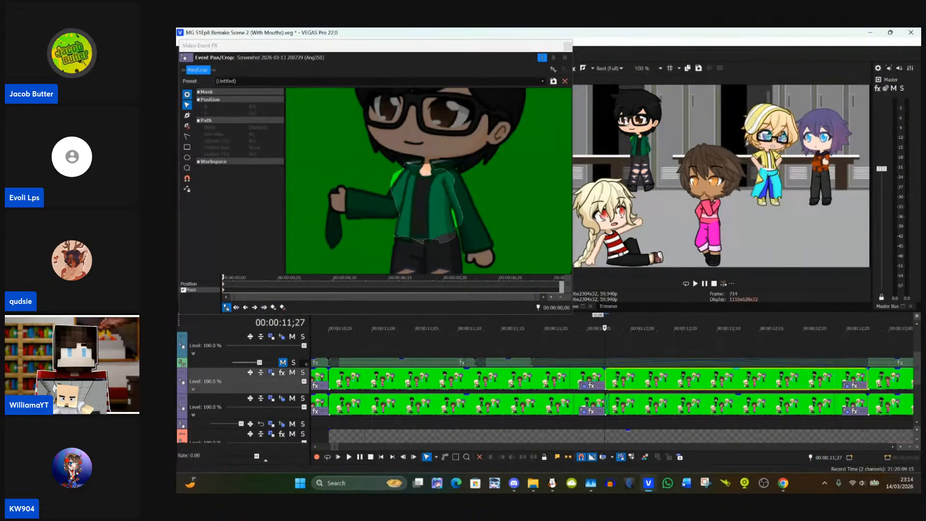
scroll(407, 159, up, 2)
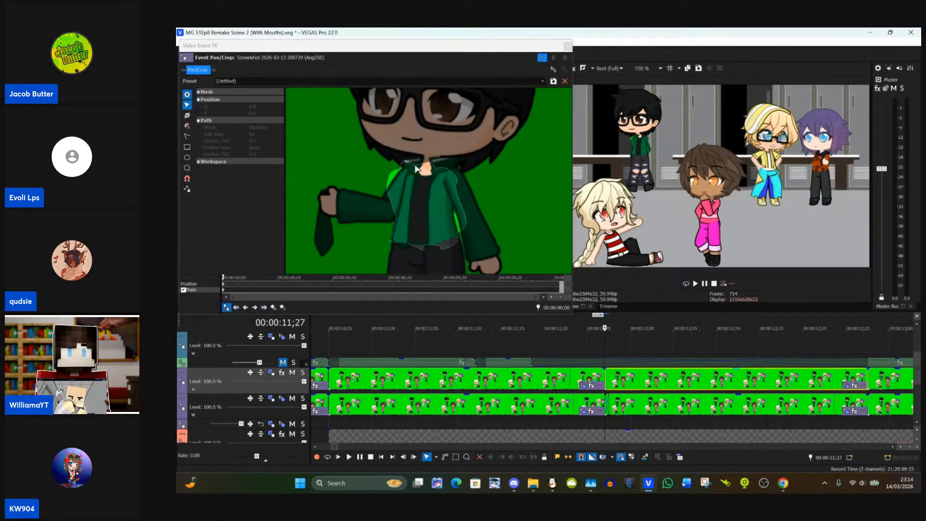
Step: Flip the black-haired character's jacket mask horizontally and shift it slightly to line up with the torso
drag(468, 152, 516, 146)
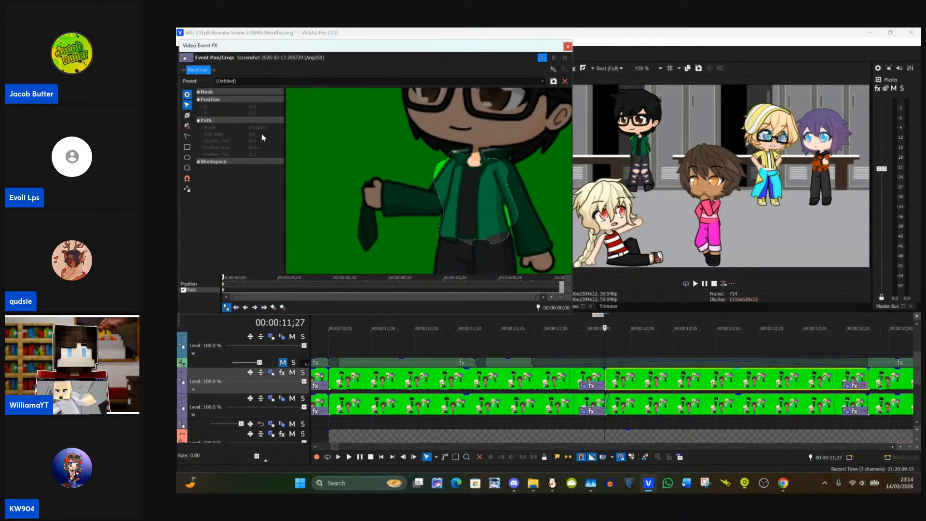
click(186, 117)
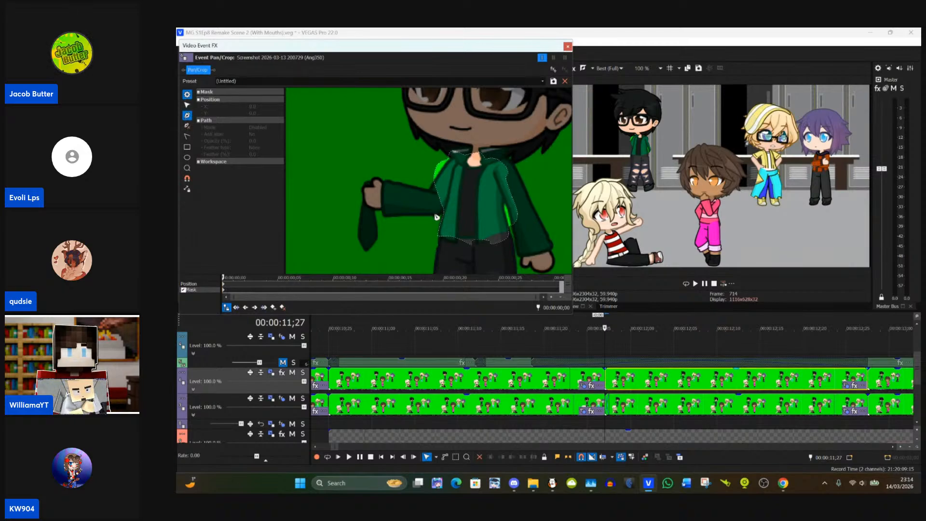
click(188, 105)
click(435, 180)
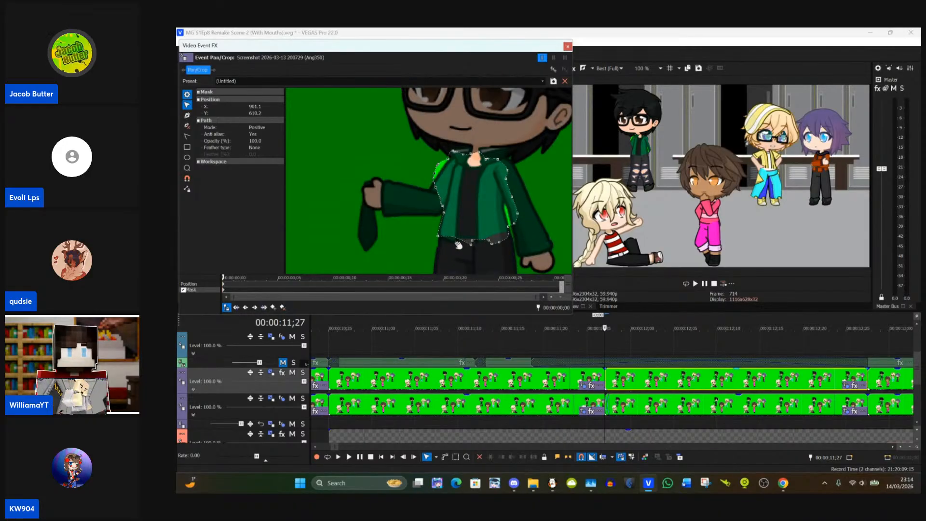
click(476, 199)
double_click(443, 208)
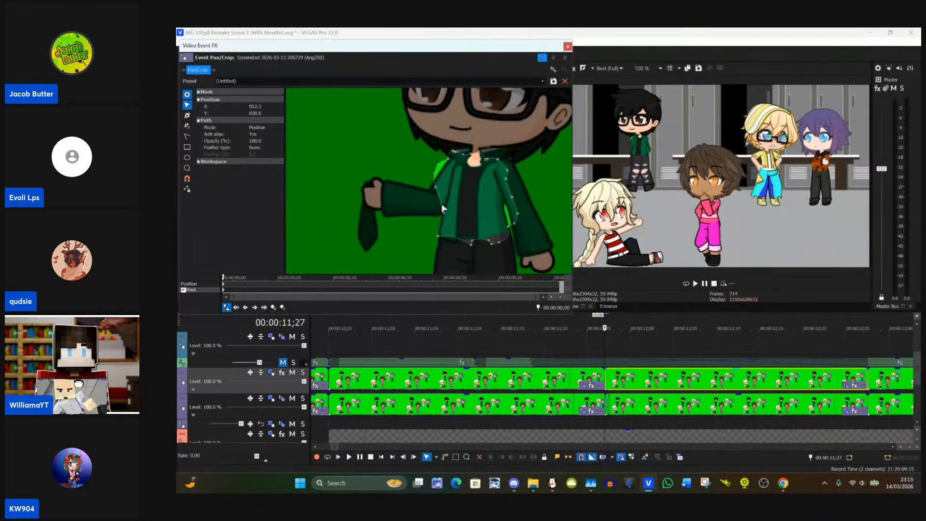
right_click(475, 205)
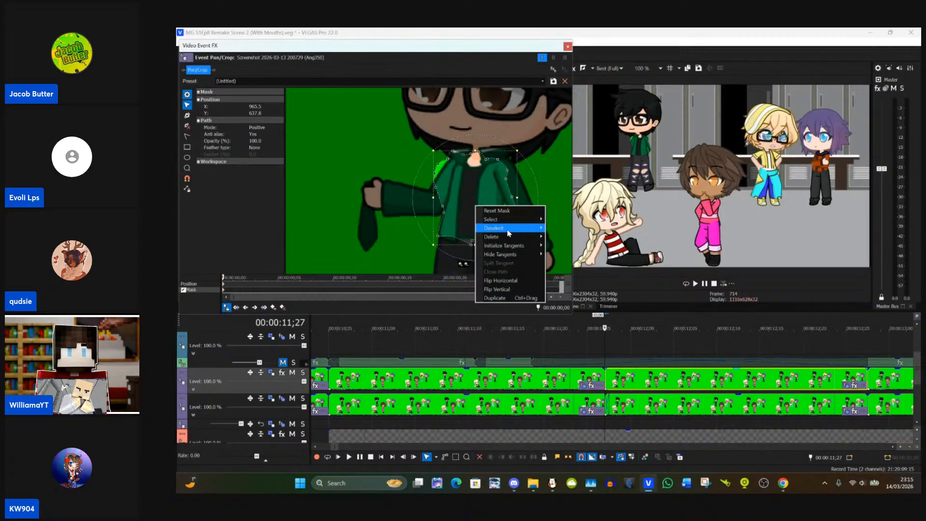
click(501, 281)
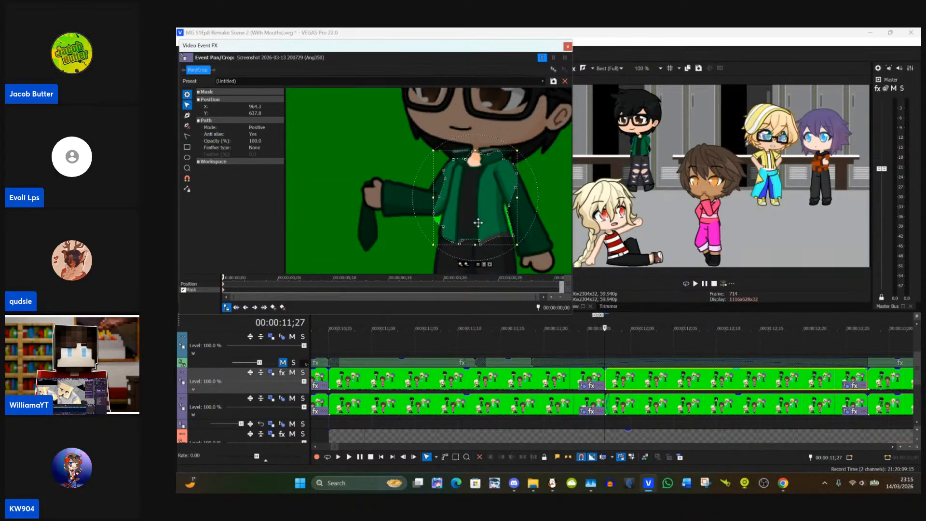
drag(478, 222, 474, 221)
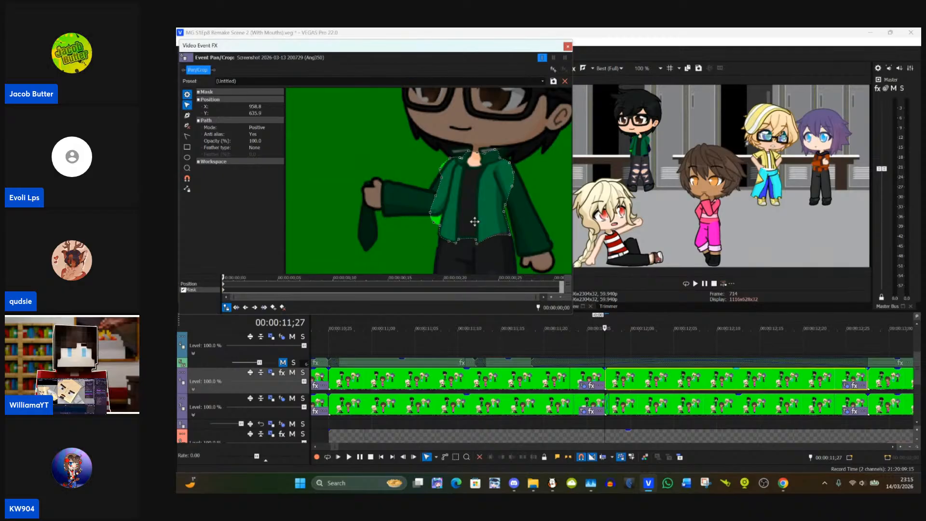
Step: Add an anchor point to the jacket mask and extend its edge along the underside of the raised sleeve to the cuff
scroll(474, 218, up, 3)
drag(380, 188, 313, 131)
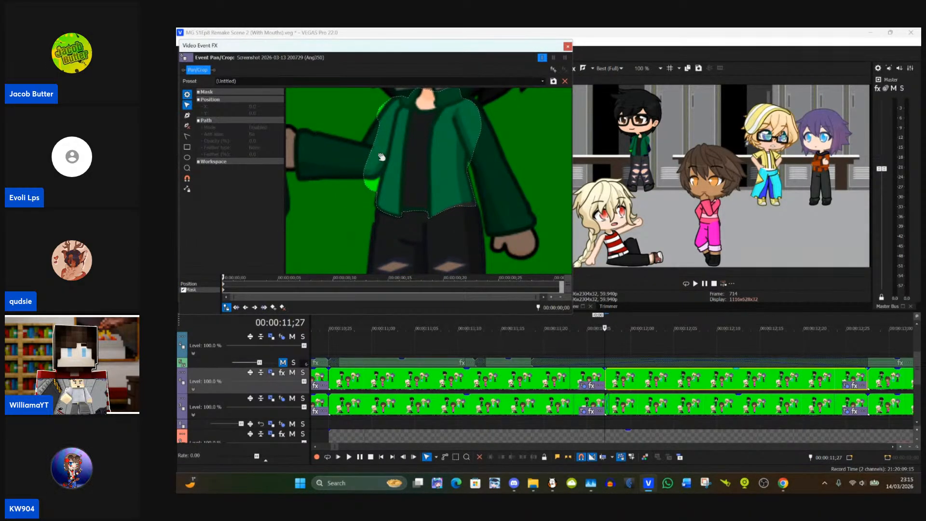
drag(422, 238, 480, 295)
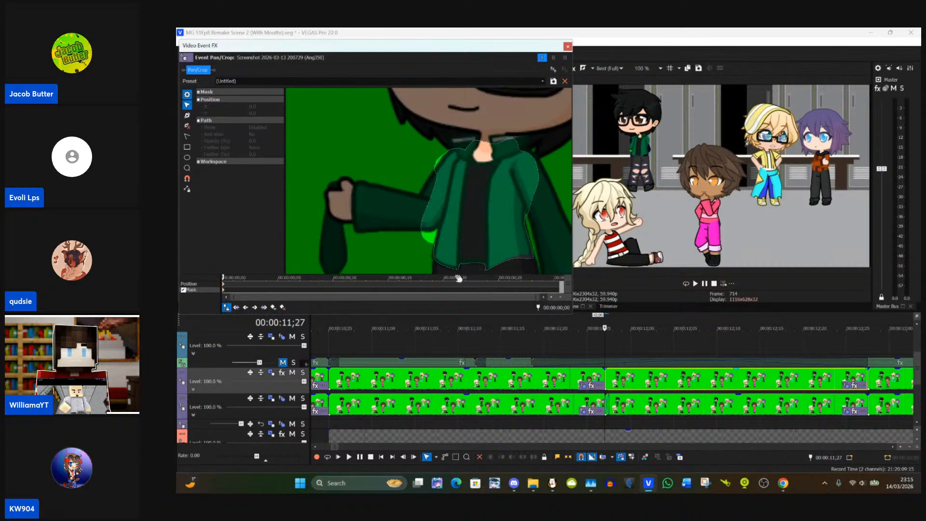
click(186, 115)
click(427, 244)
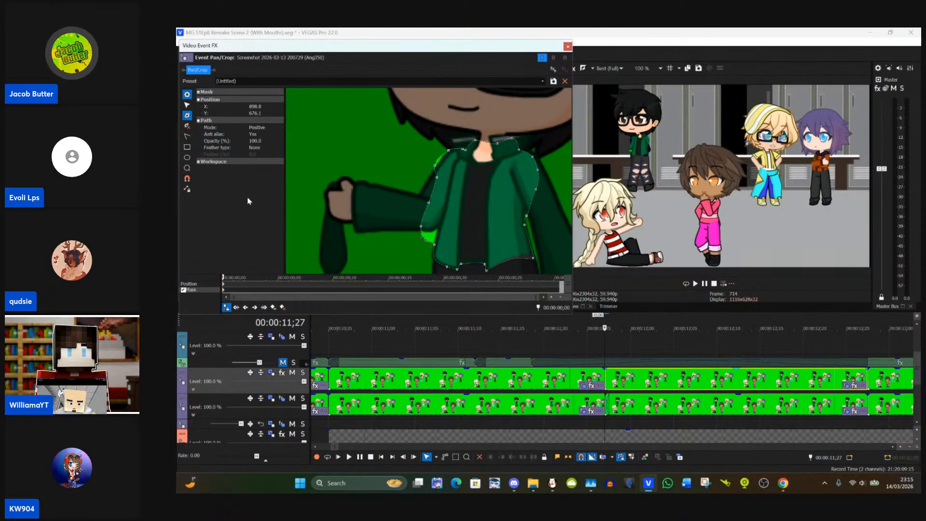
click(186, 105)
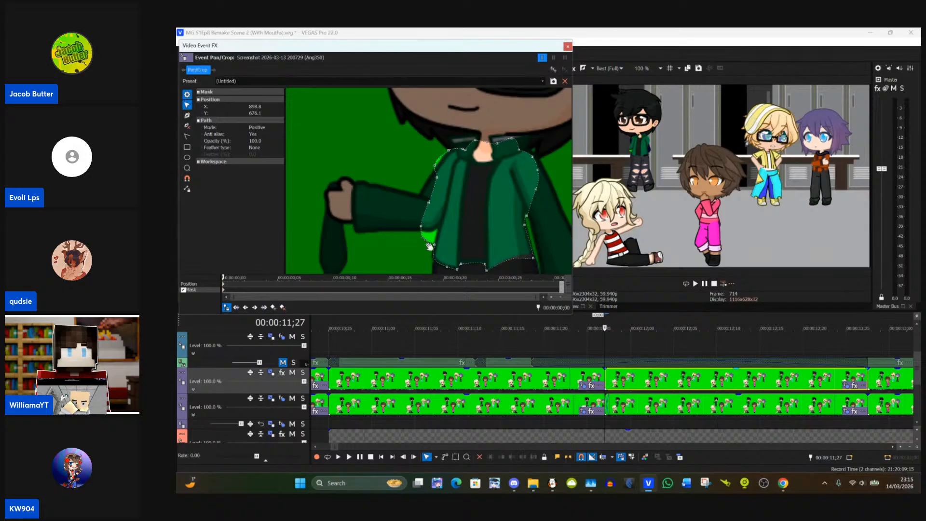
drag(425, 240, 437, 228)
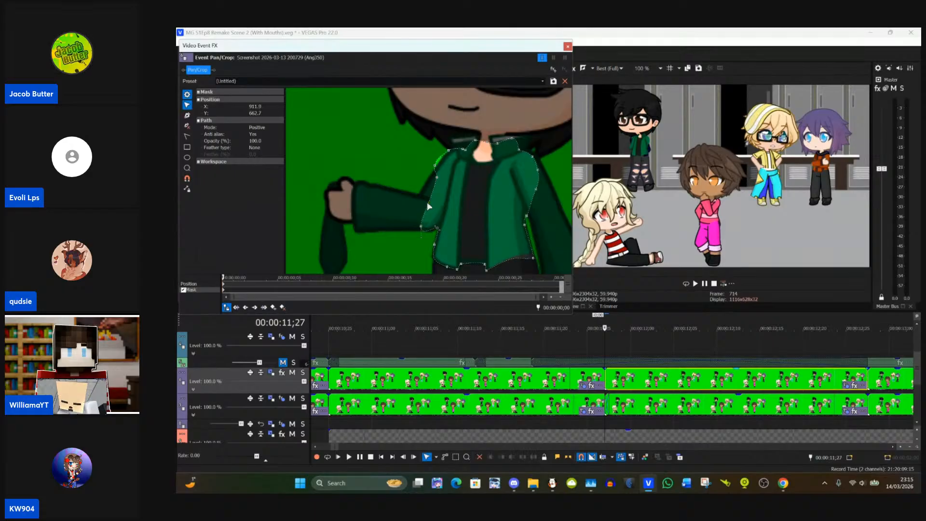
drag(427, 201, 354, 228)
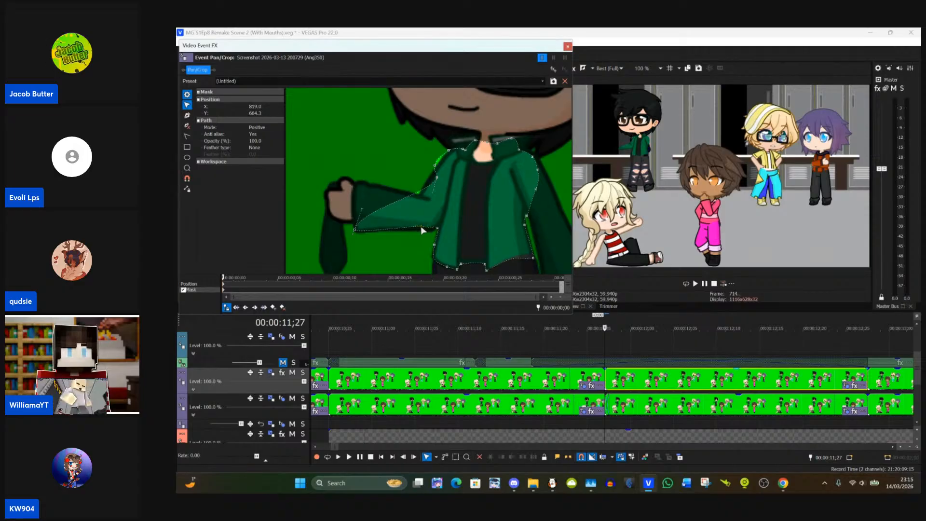
drag(420, 226, 419, 228)
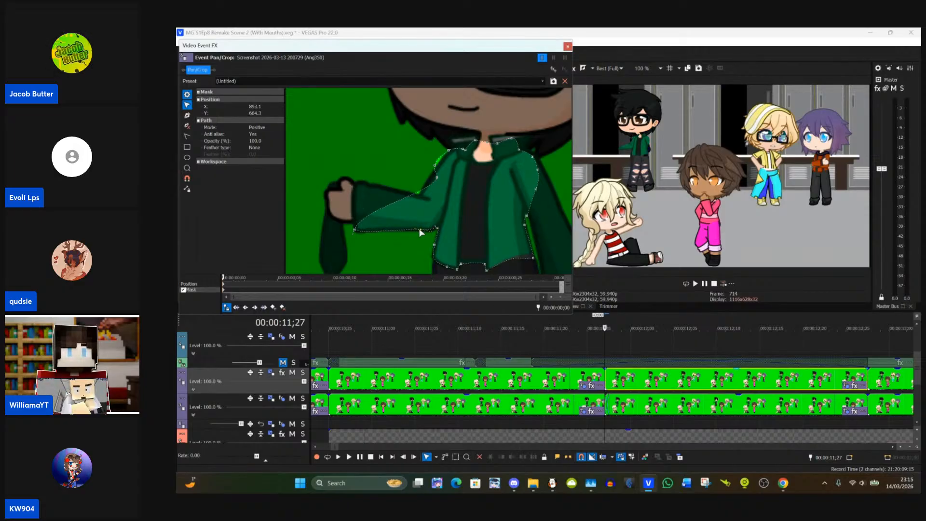
Step: Fit the jacket mask along the upper edge of the raised sleeve, from the cuff through the armpit bend to the shoulder
click(437, 183)
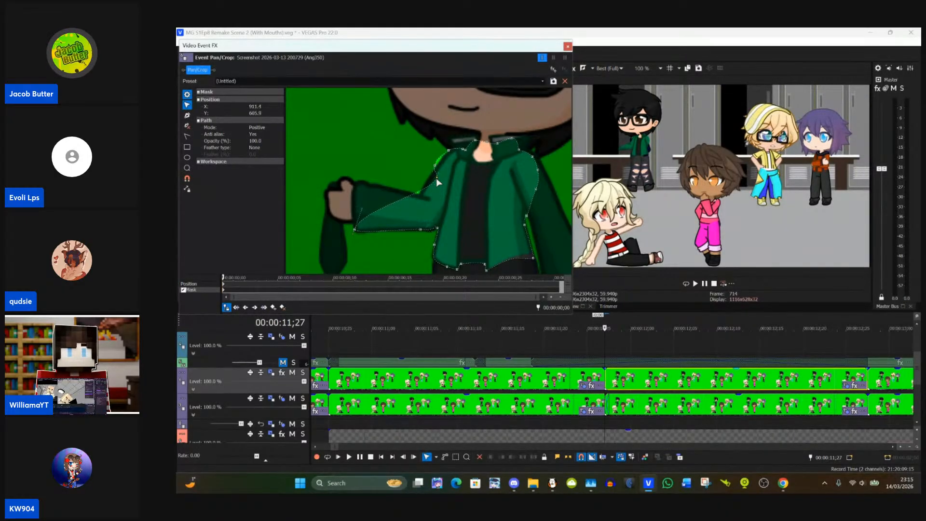
drag(437, 181, 357, 189)
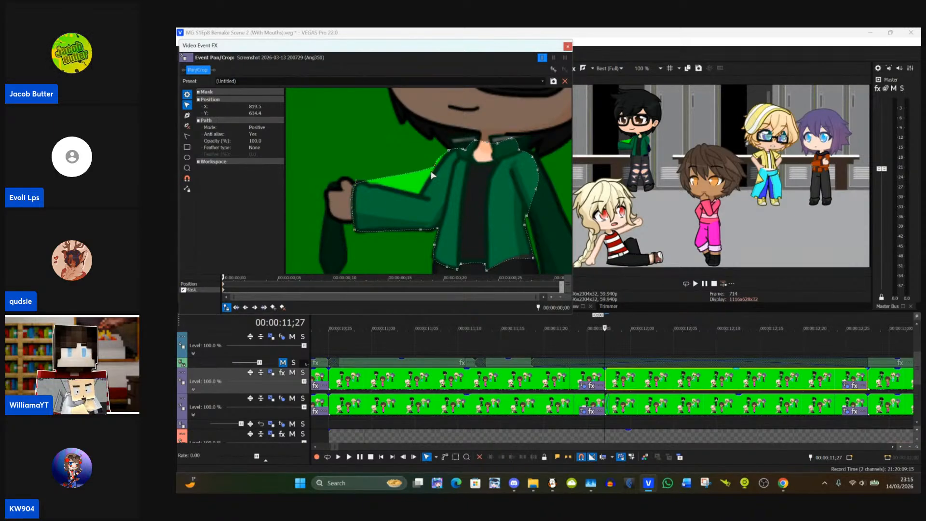
drag(436, 169, 429, 180)
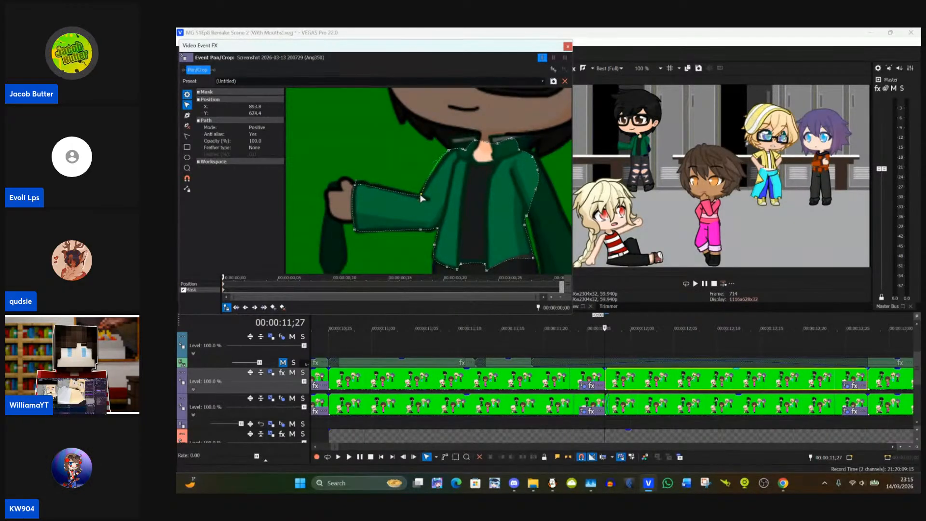
drag(420, 194, 421, 195)
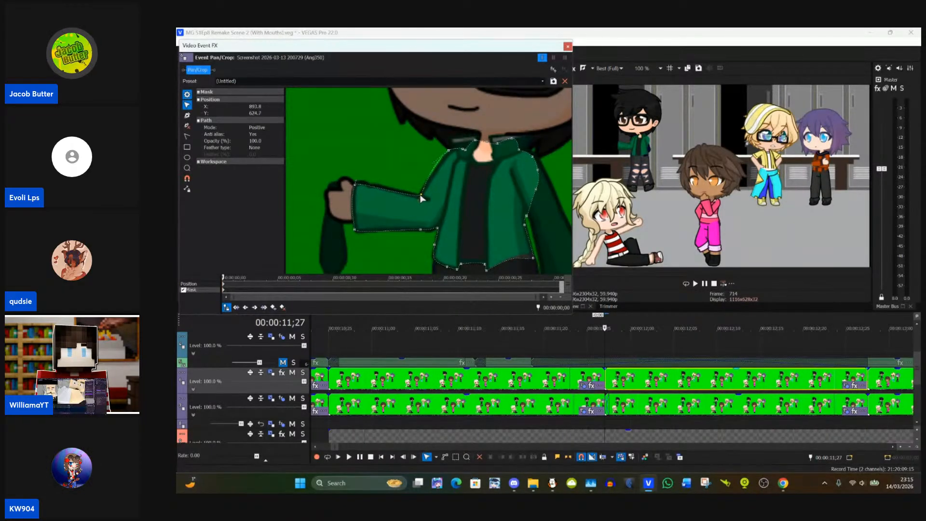
click(450, 149)
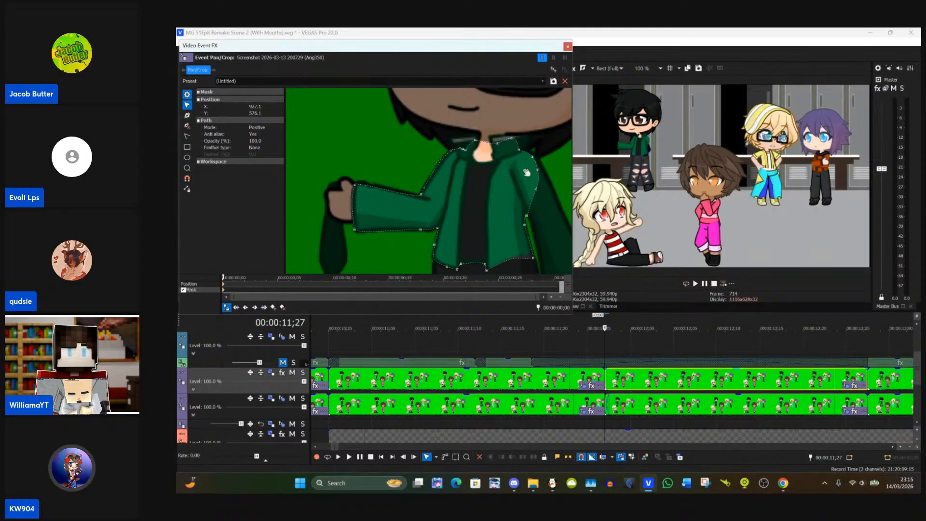
Step: Adjust the jacket mask's anchor points around the armpit and shoulder of the lowered arm
drag(565, 186, 471, 165)
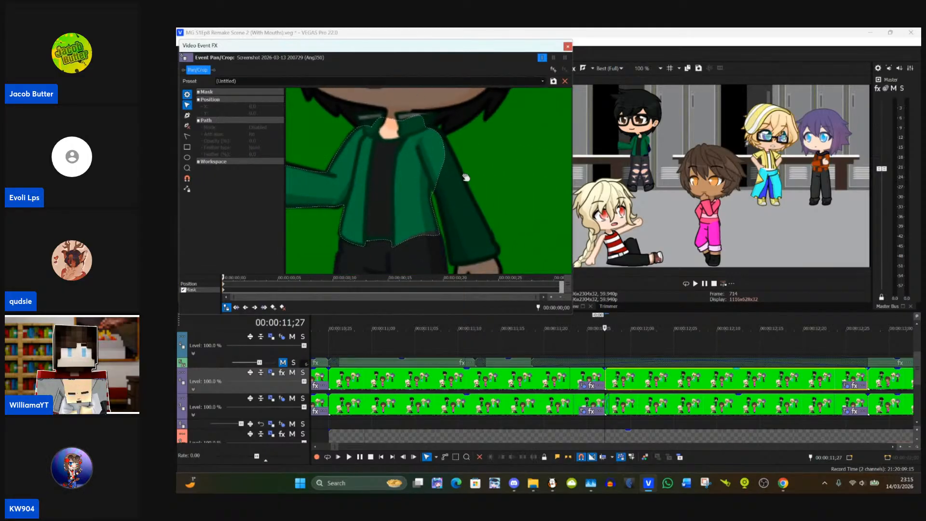
click(433, 193)
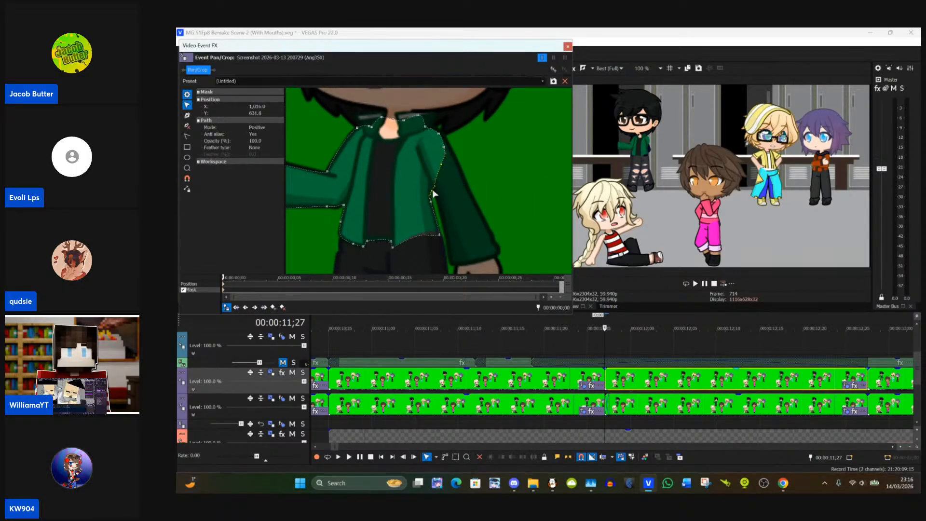
click(449, 192)
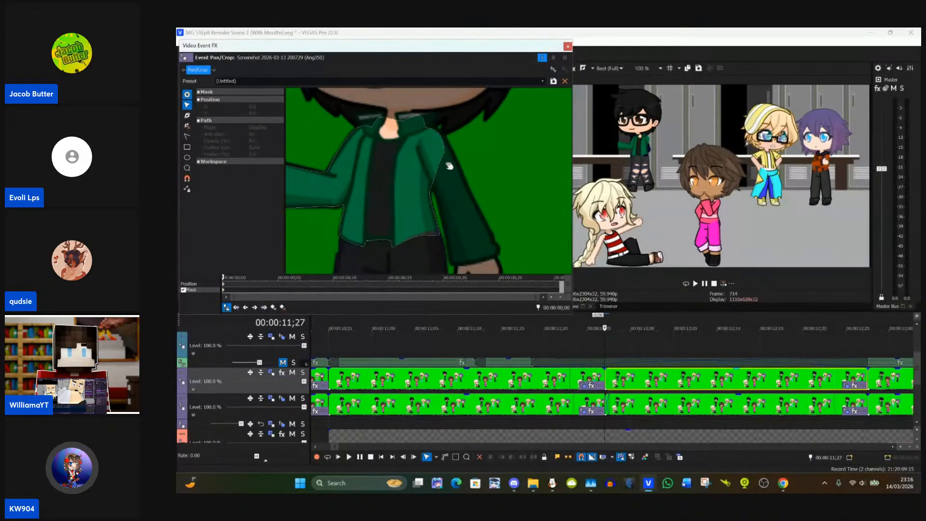
click(441, 160)
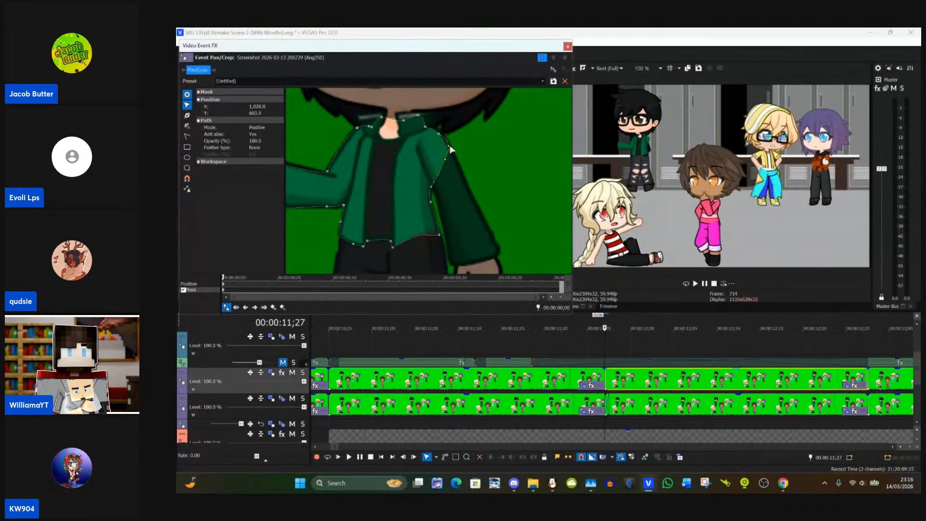
click(487, 147)
drag(487, 148, 419, 180)
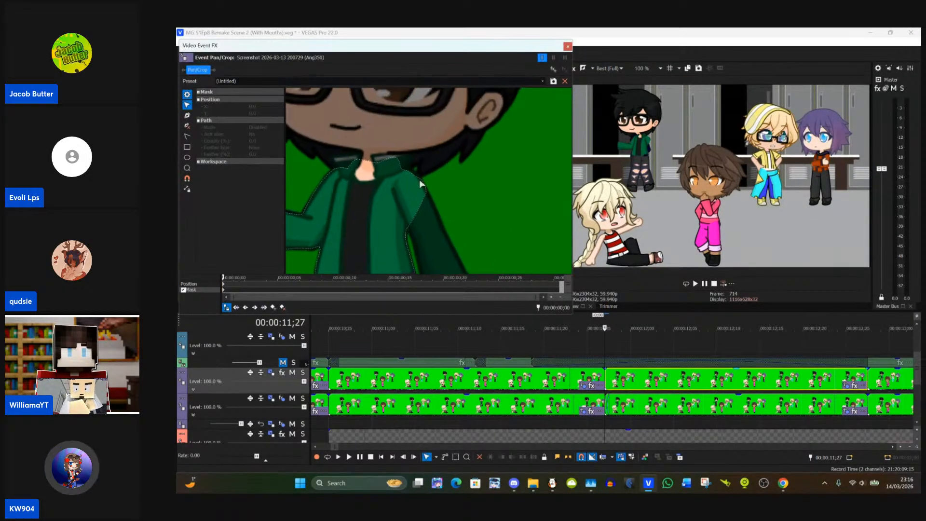
scroll(419, 179, up, 3)
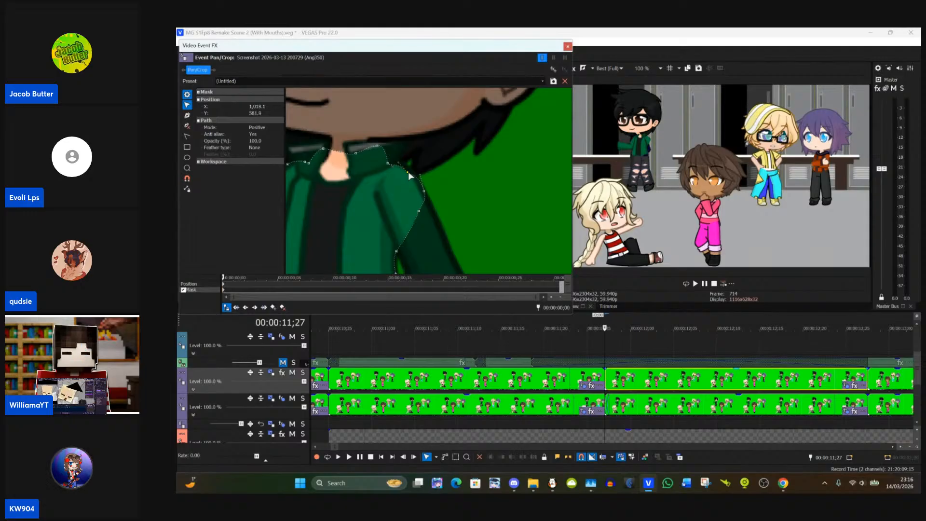
click(408, 172)
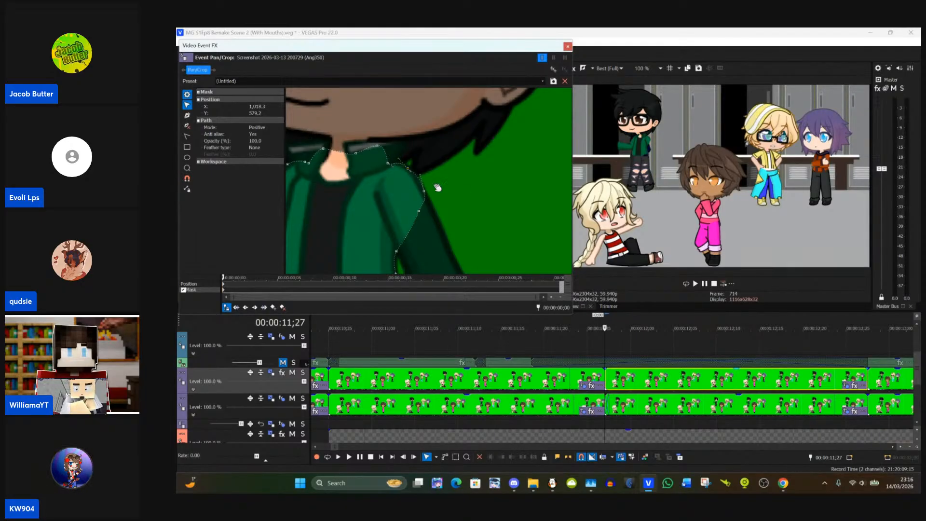
Step: Add anchor points to the jacket mask and fit it around the collar flap on the raised-arm side, up to the neck
drag(342, 183, 430, 223)
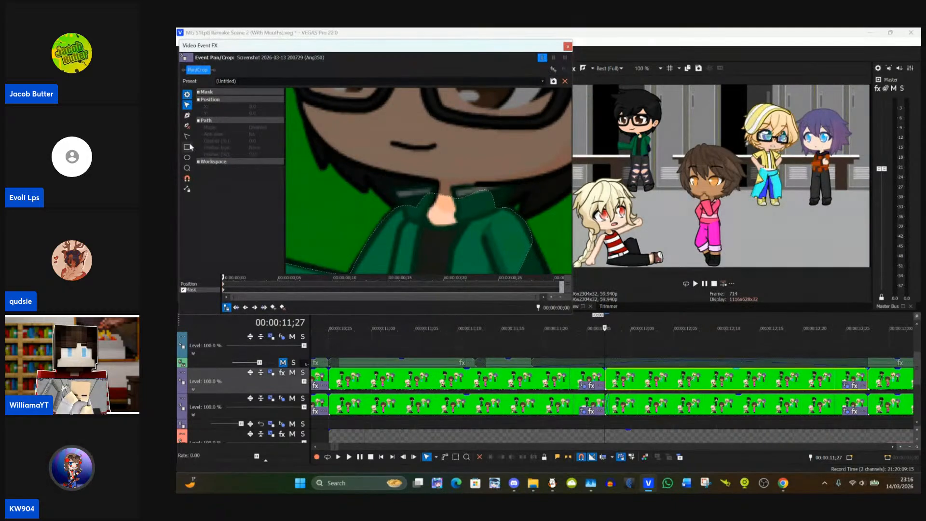
click(187, 116)
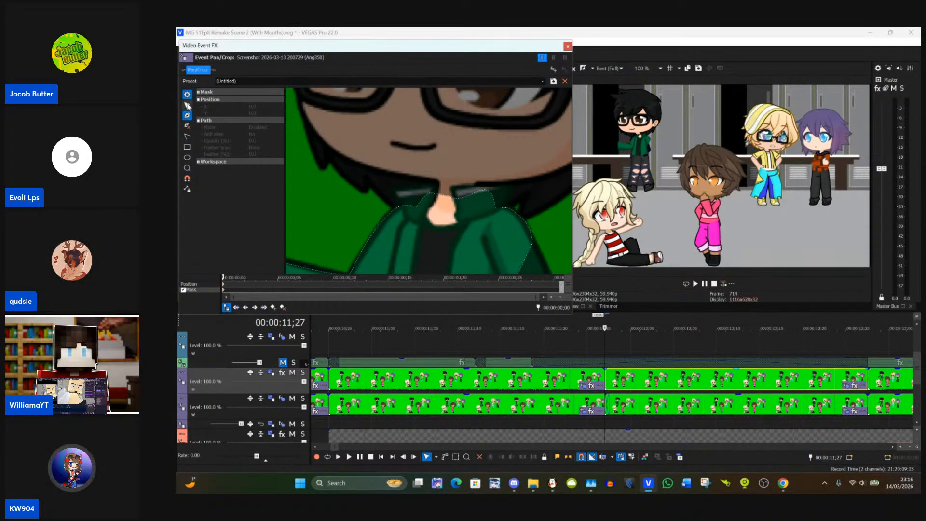
click(187, 105)
click(417, 207)
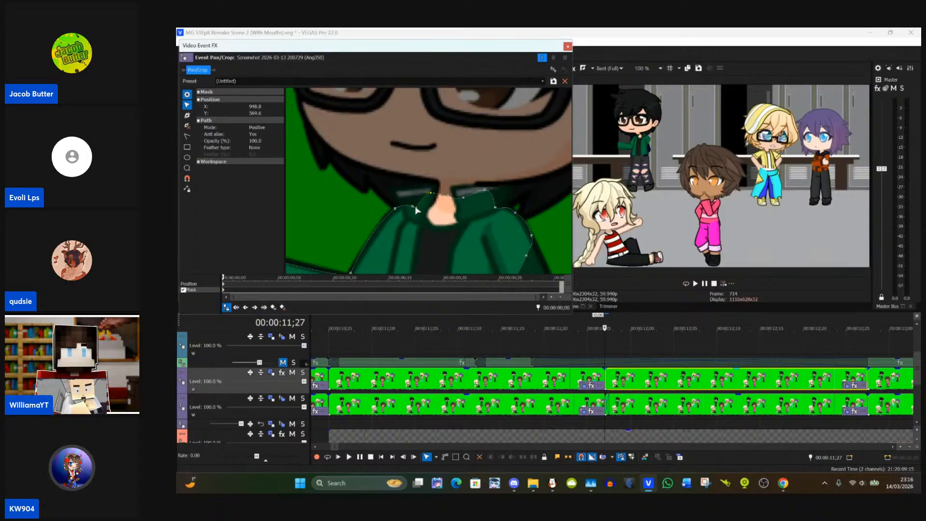
drag(414, 207, 398, 188)
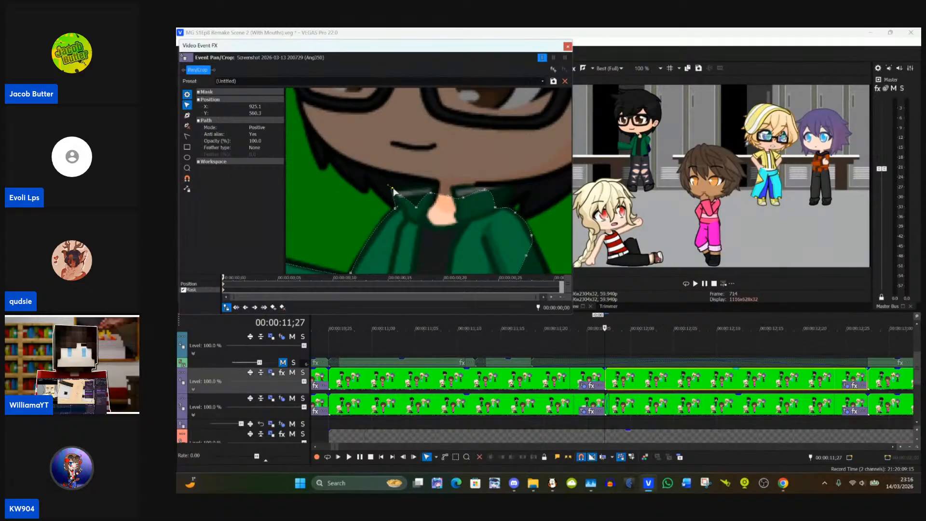
drag(397, 213, 400, 212)
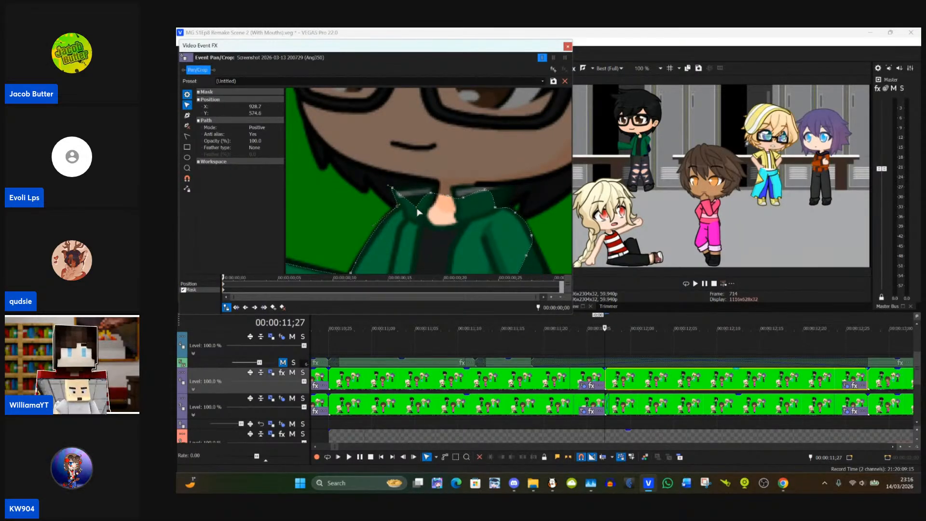
click(417, 208)
drag(418, 211, 424, 188)
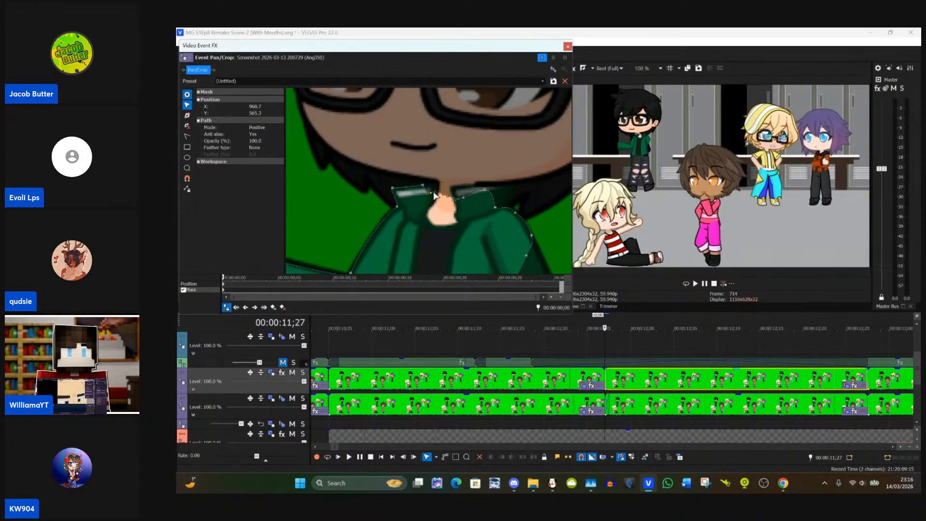
click(434, 197)
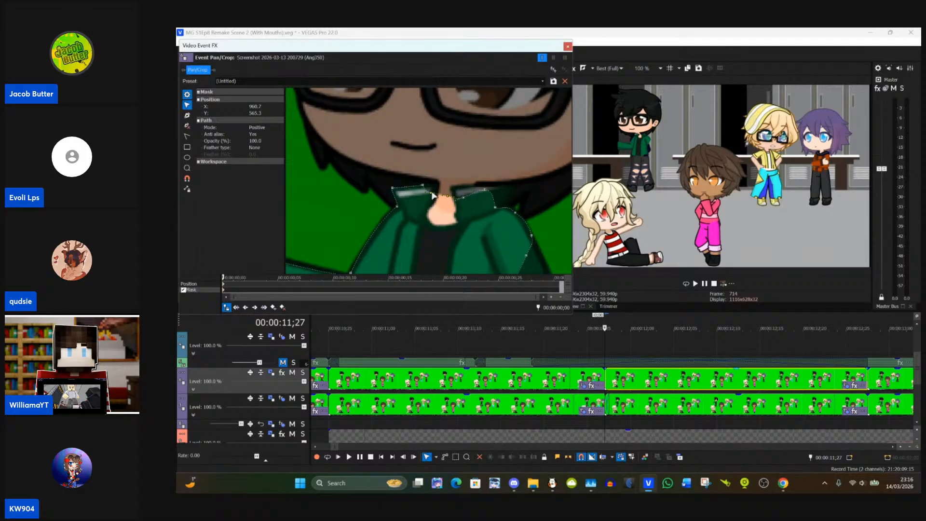
drag(433, 195, 438, 187)
Step: Stretch the jacket mask's edge from the shoulder down over the upper sleeve of the lowered arm
drag(475, 218, 428, 138)
click(419, 169)
click(435, 157)
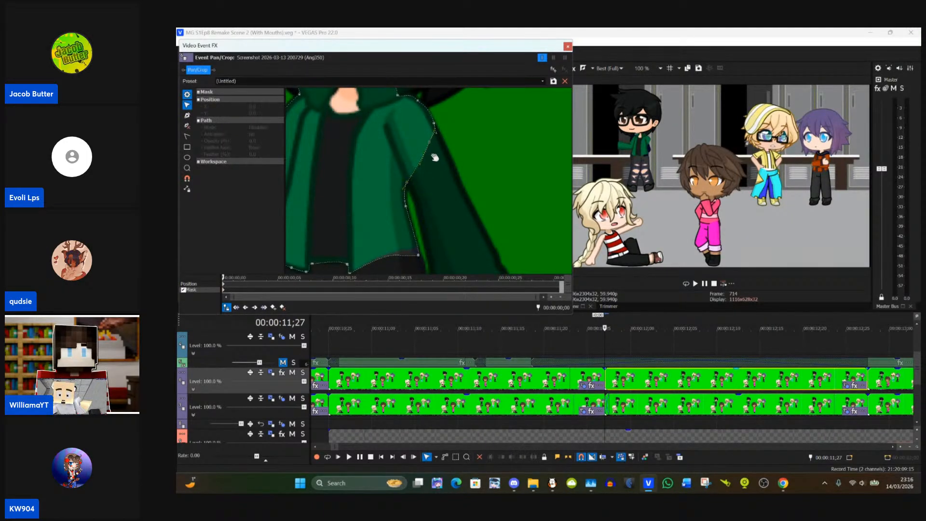
click(433, 142)
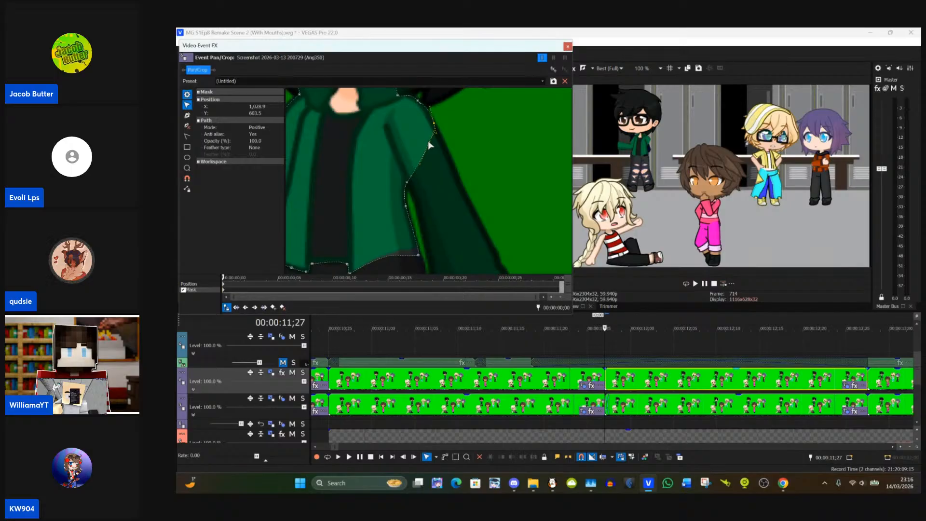
drag(430, 145, 433, 223)
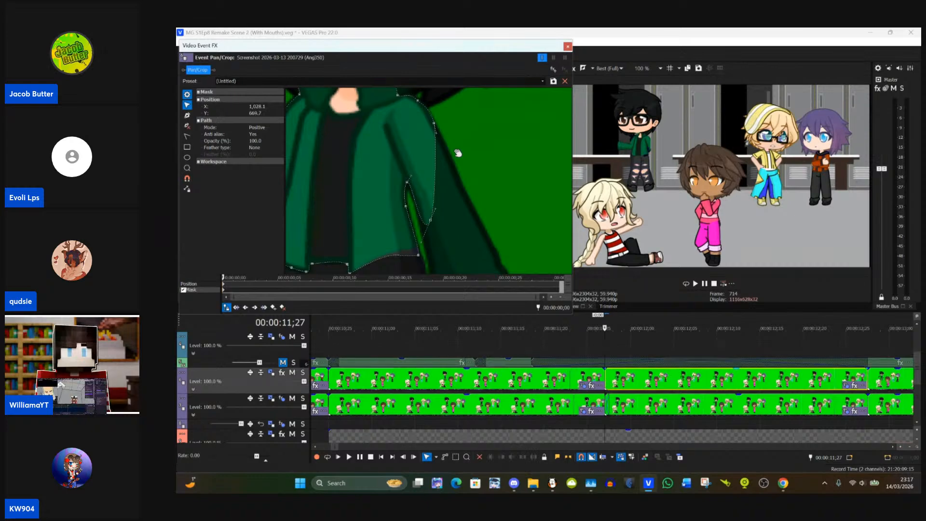
click(260, 127)
click(263, 139)
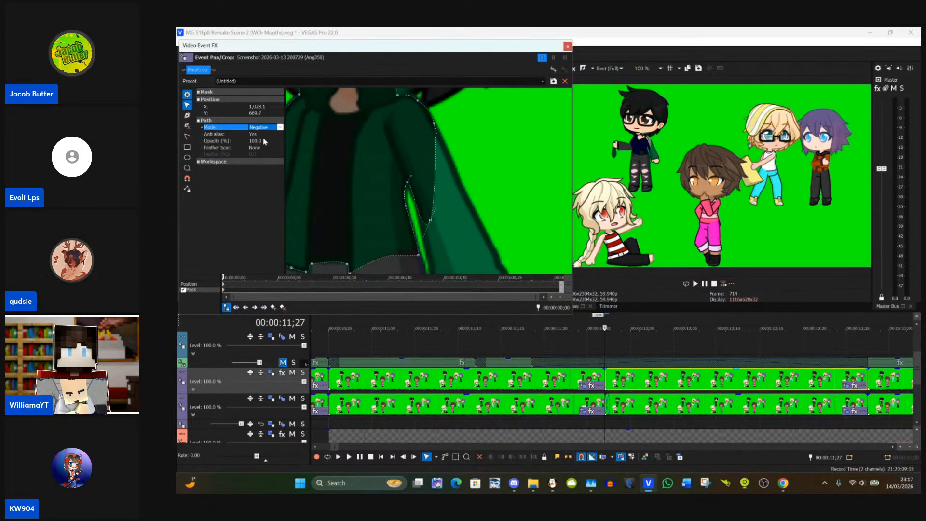
click(269, 128)
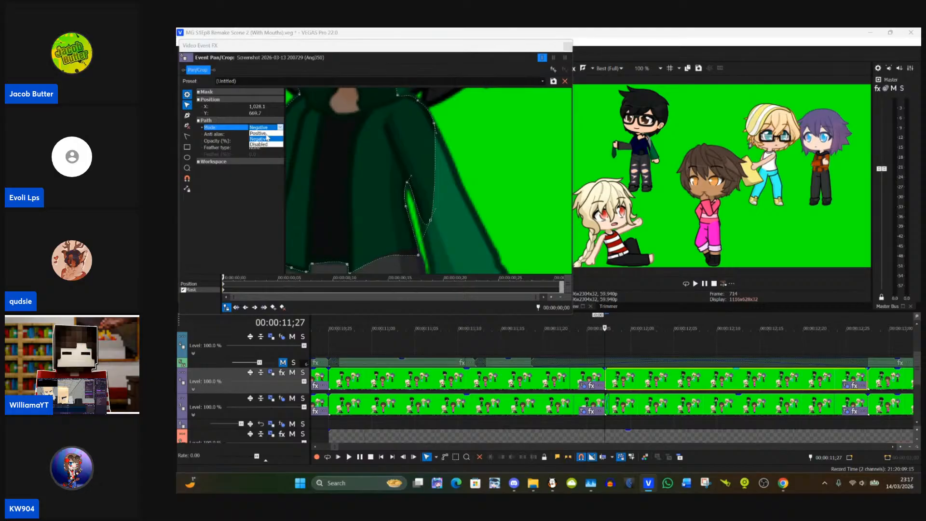
click(265, 134)
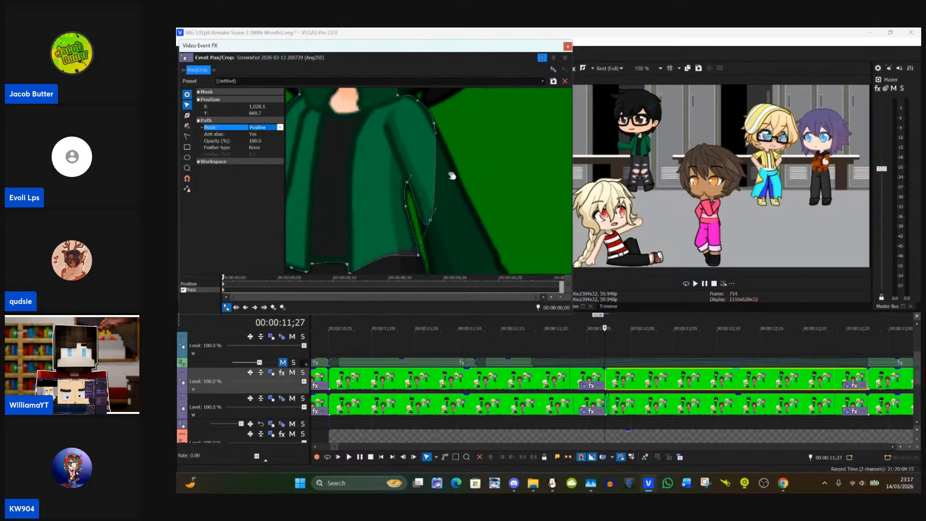
Step: Extend the jacket mask down the inner edge of the lowered sleeve to the inner corner of the cuff
scroll(452, 176, down, 3)
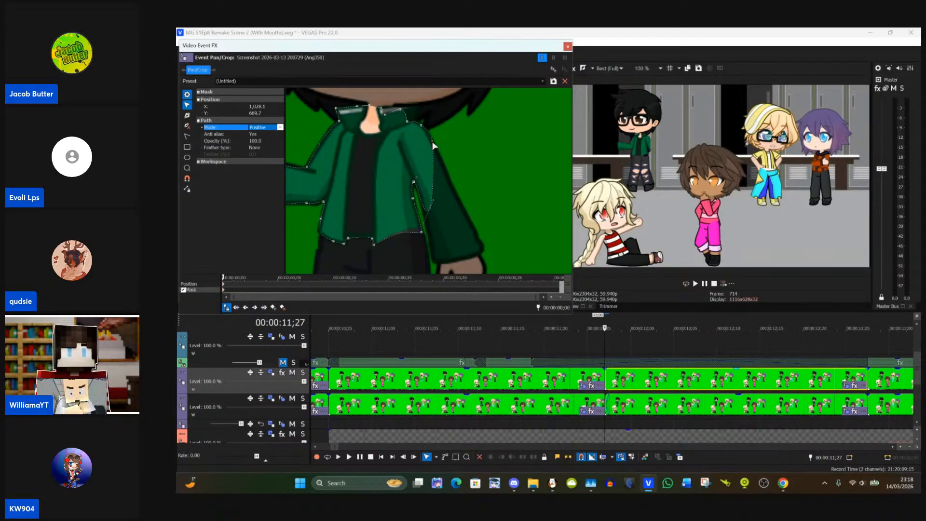
drag(431, 145, 454, 264)
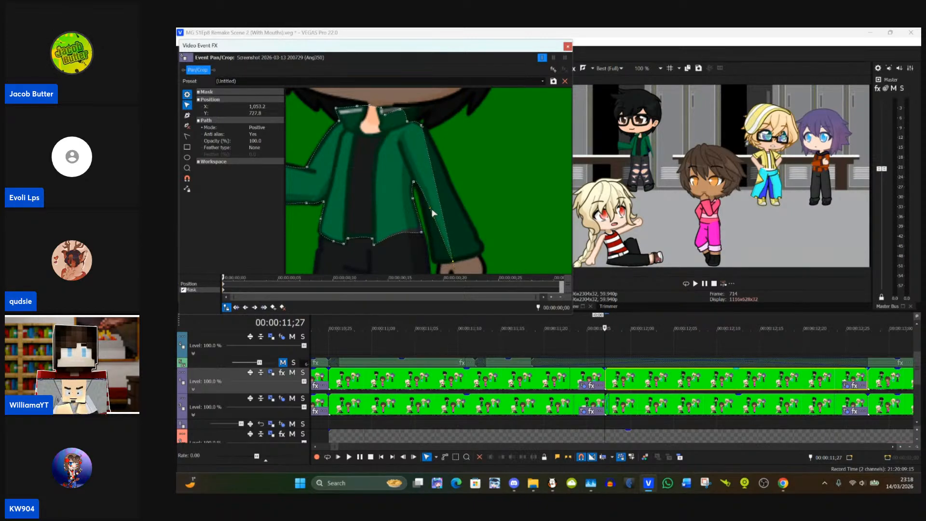
click(429, 212)
drag(429, 211, 427, 213)
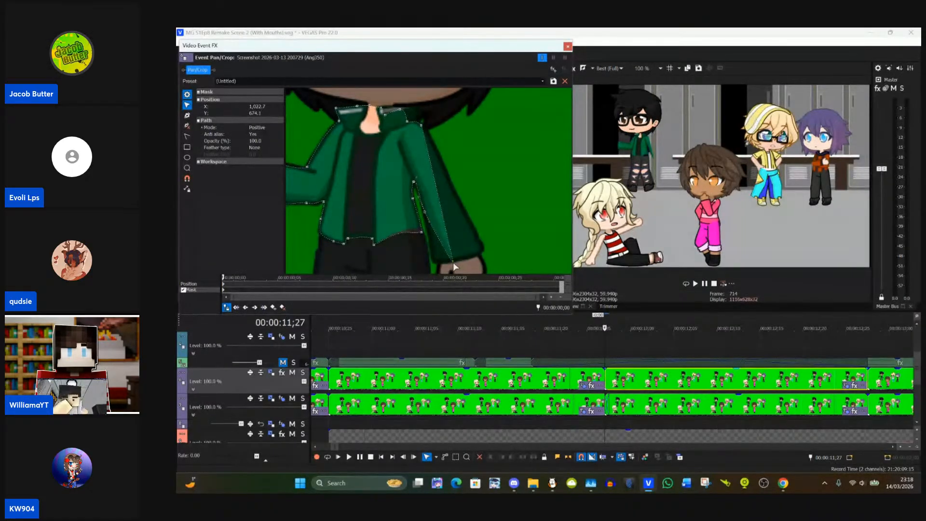
drag(454, 263, 434, 262)
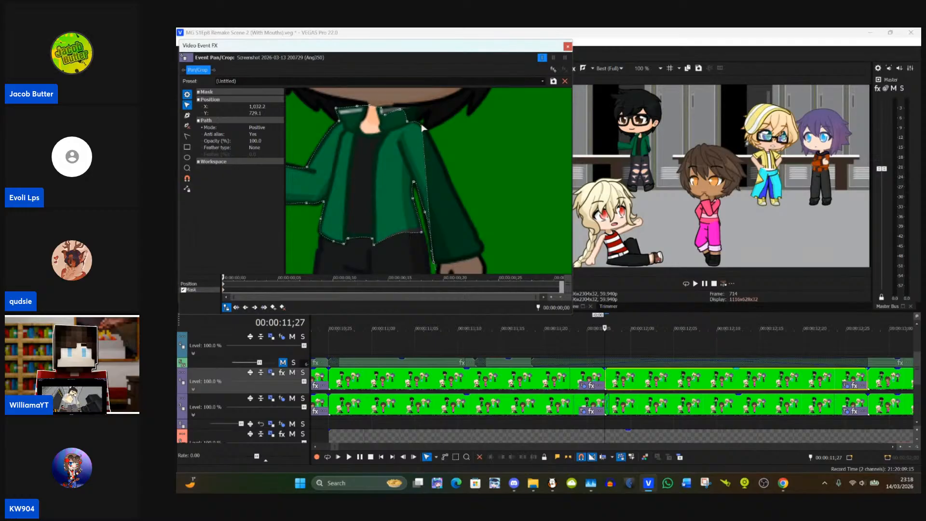
Step: Extend the jacket mask along the outer edge of the lowered sleeve and fit its anchor points to both cuff corners
drag(422, 129, 482, 255)
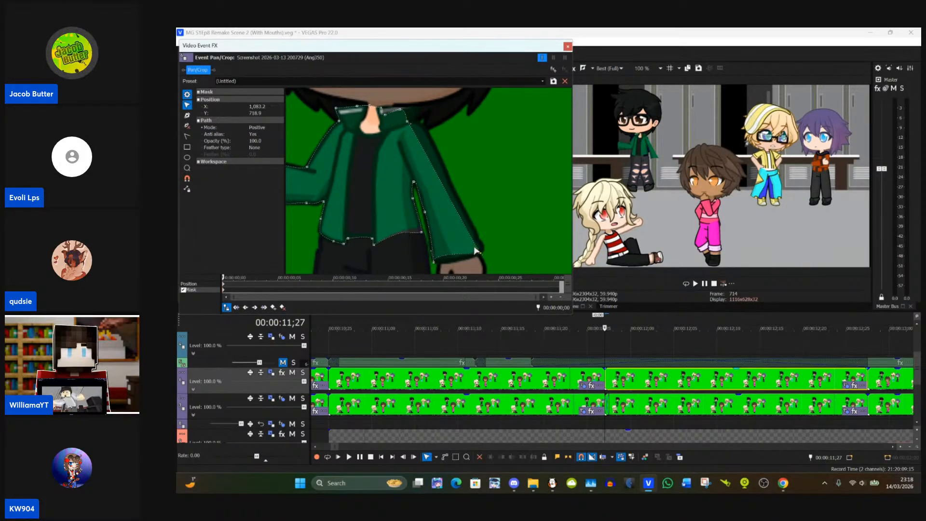
click(437, 264)
drag(437, 264, 436, 263)
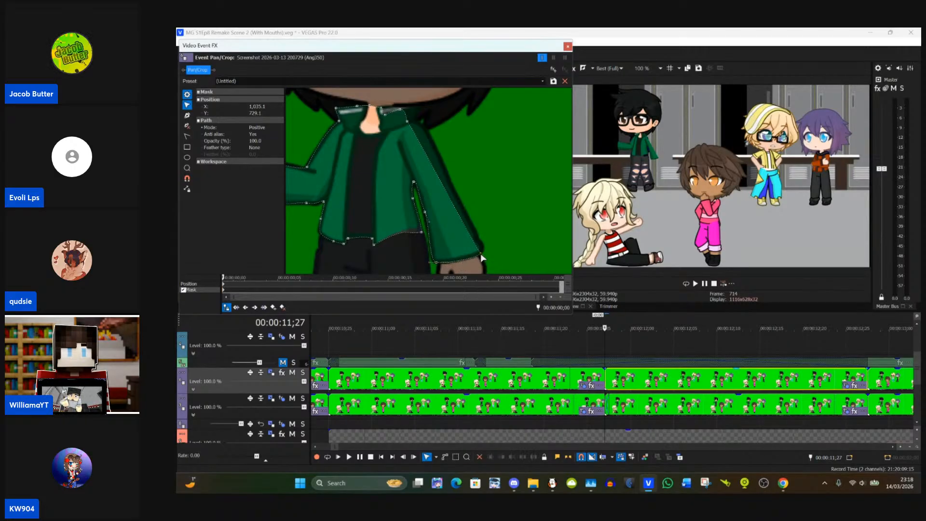
drag(482, 258, 485, 254)
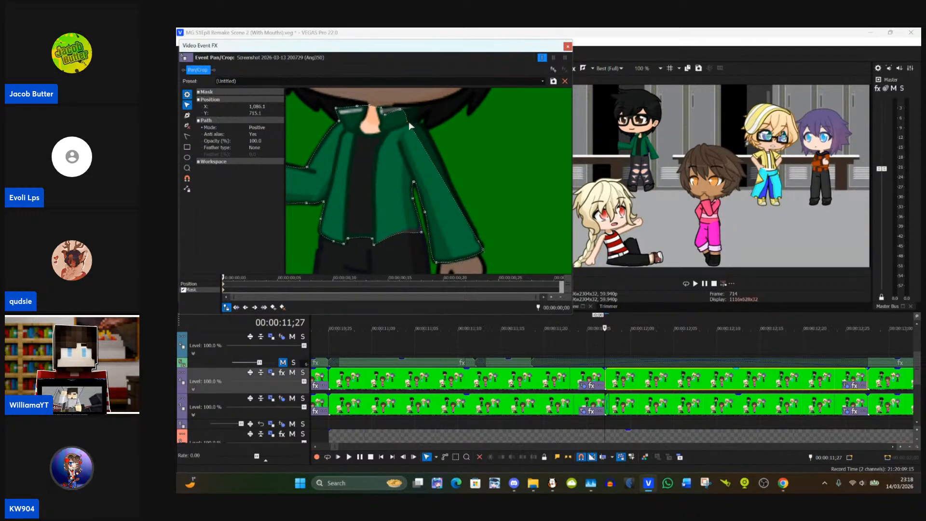
Step: Fit the jacket mask's anchor points around the collar flap on the lowered-arm side, from the outer corners to the neck
drag(408, 121, 453, 170)
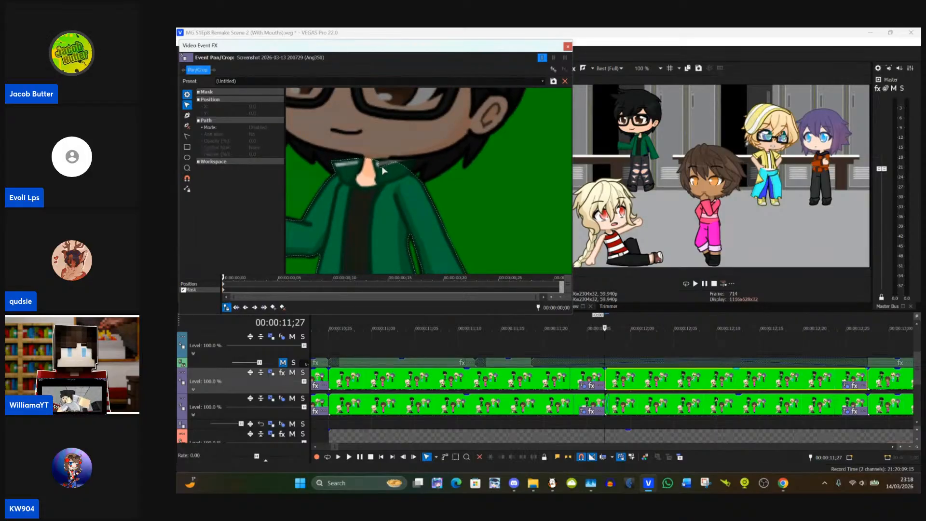
click(384, 171)
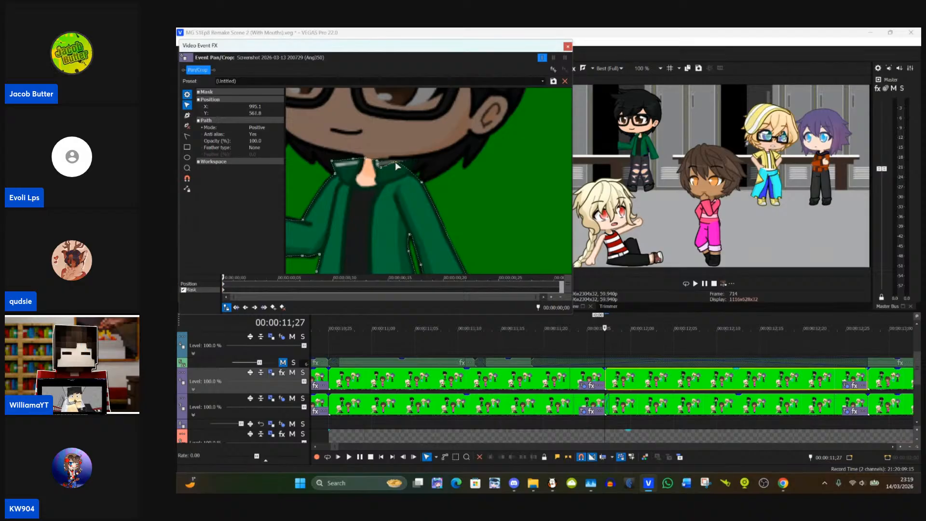
mouse_move(397, 166)
mouse_down()
mouse_move(412, 176)
mouse_move(411, 161)
mouse_move(411, 179)
mouse_move(402, 160)
mouse_move(412, 157)
mouse_up()
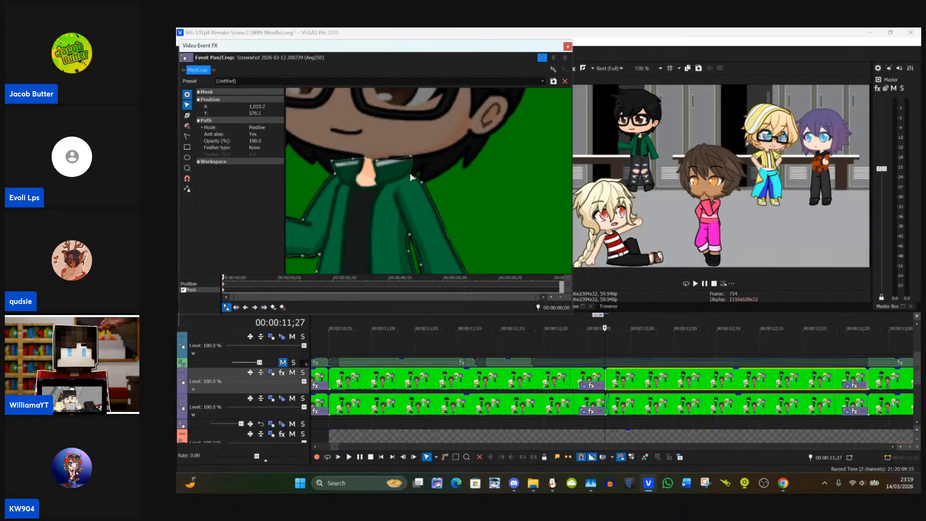
drag(413, 177, 415, 159)
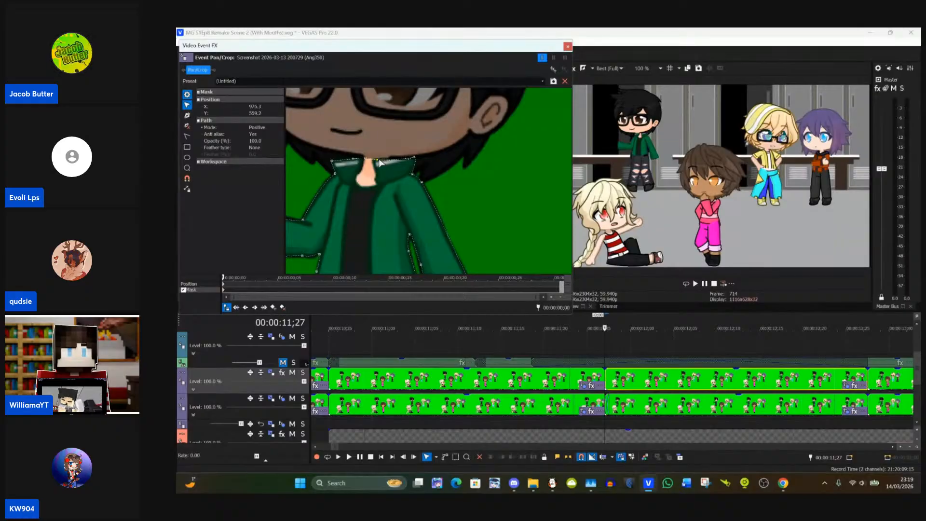
drag(380, 163, 382, 159)
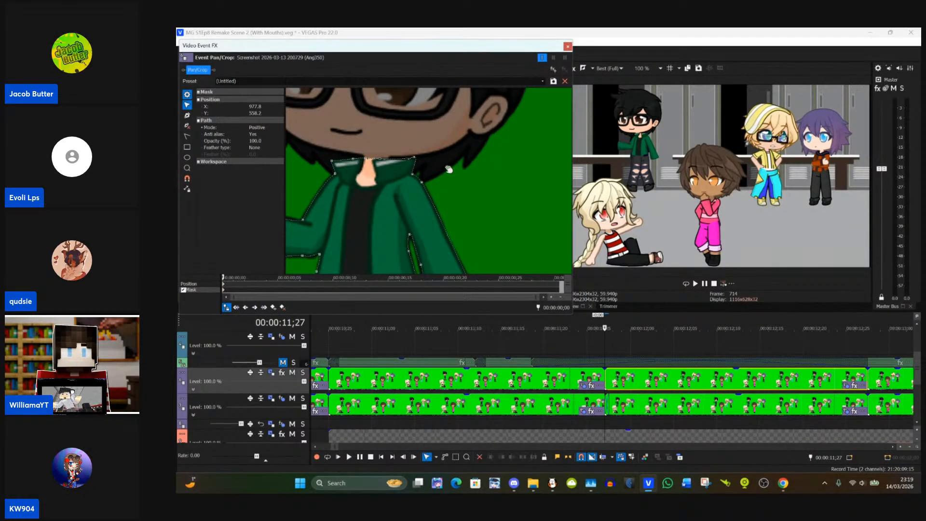
Step: Draw a rectangular mask around the raised hand and the tie it holds, and shift it to cover the tie
drag(447, 169, 413, 104)
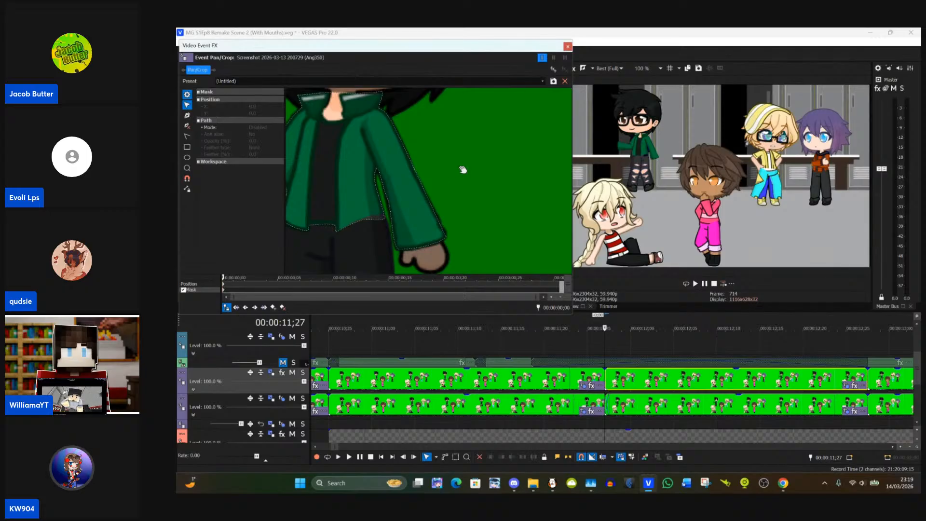
scroll(461, 169, down, 4)
scroll(462, 172, down, 3)
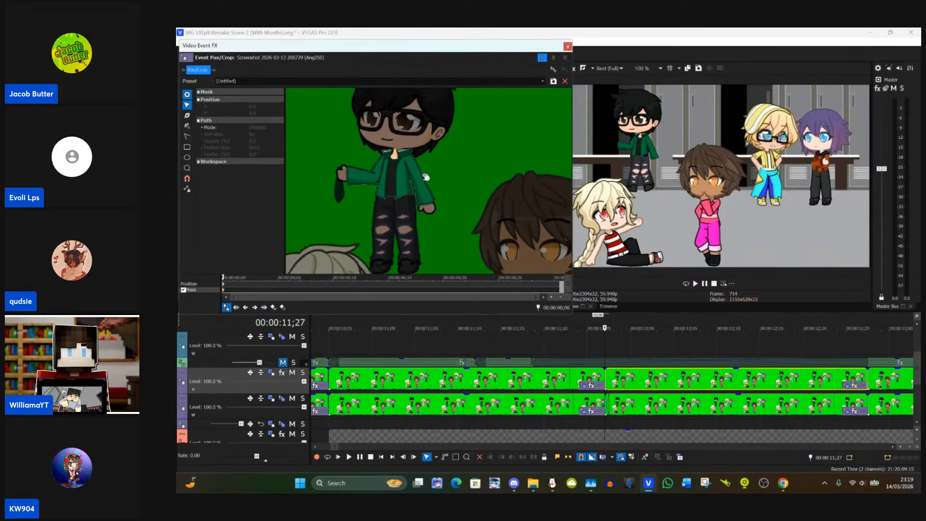
drag(343, 202, 395, 155)
scroll(442, 223, up, 3)
scroll(443, 219, up, 3)
scroll(421, 118, up, 2)
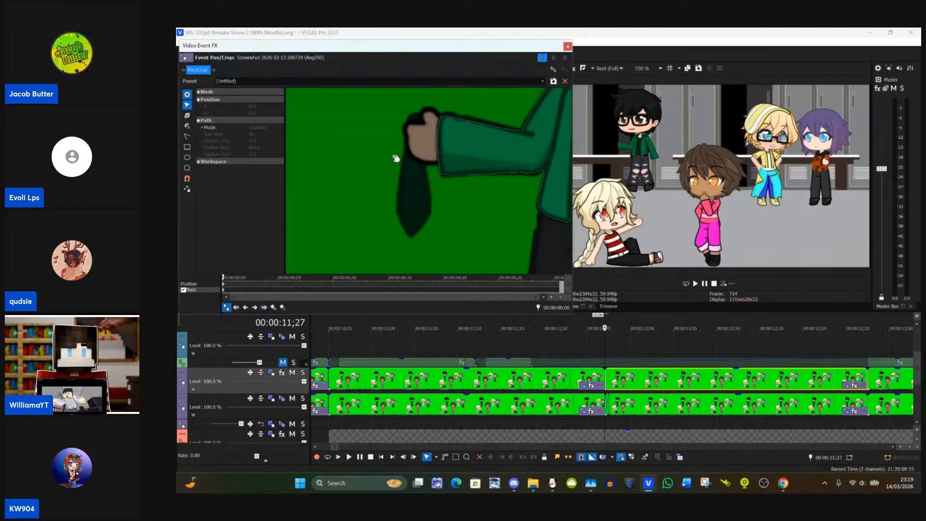
click(187, 146)
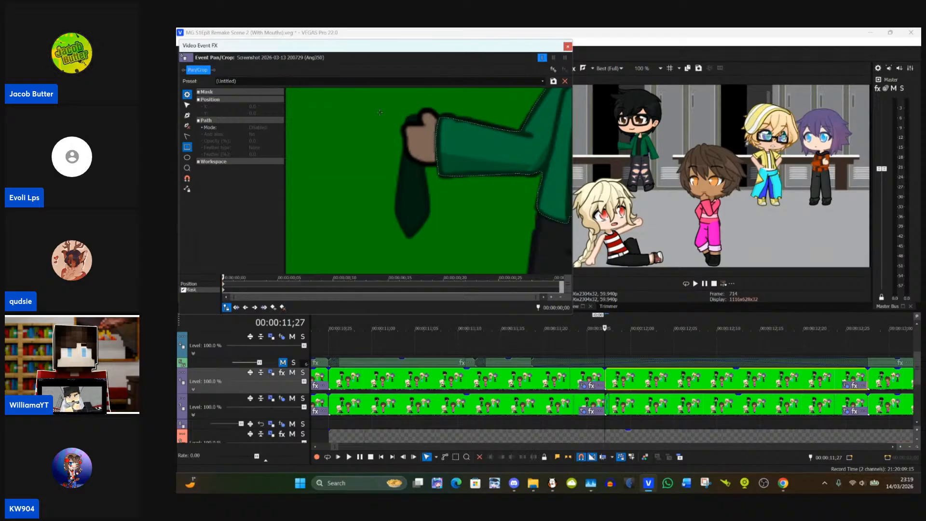
drag(380, 112, 424, 238)
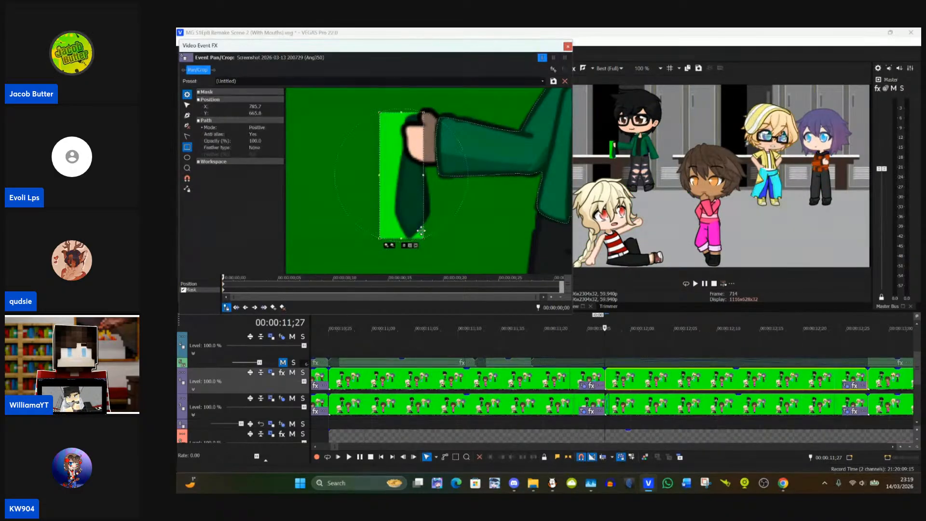
click(186, 105)
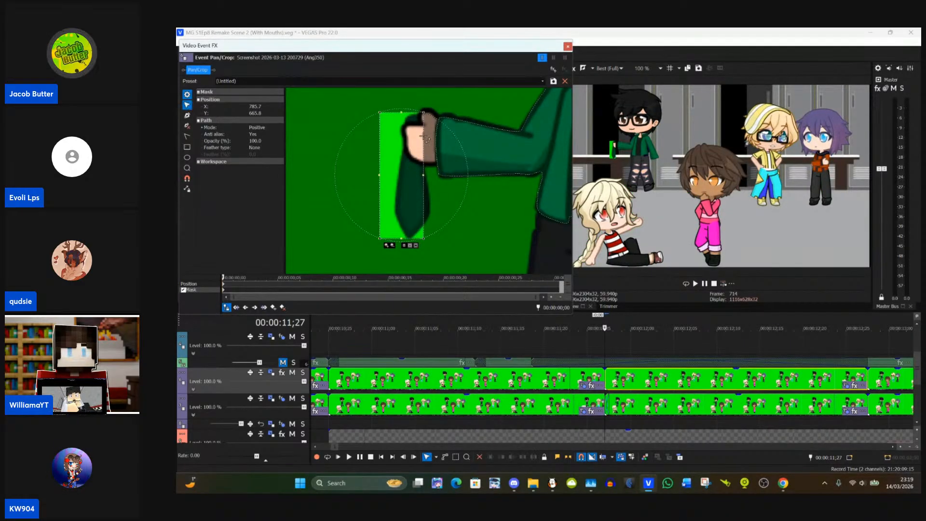
drag(410, 140, 417, 141)
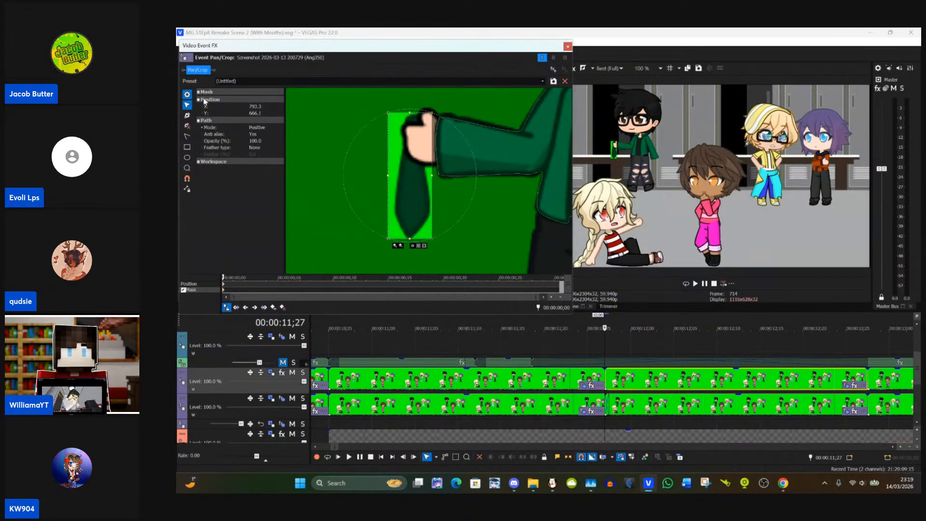
Step: Reshape the rectangular mask by moving its corner points to the tie's tip and its two widest side corners
click(186, 116)
click(187, 104)
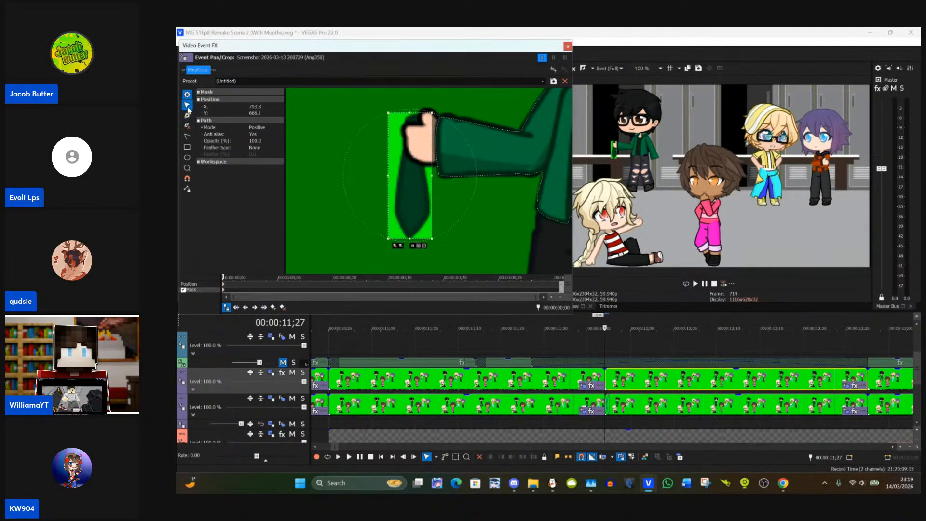
click(428, 116)
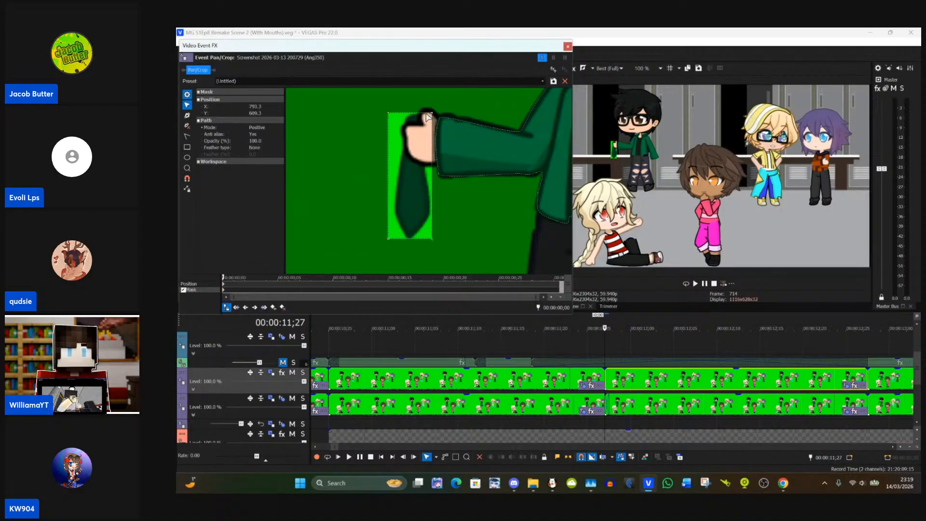
mouse_move(390, 116)
mouse_down()
mouse_move(407, 120)
mouse_move(382, 115)
mouse_up()
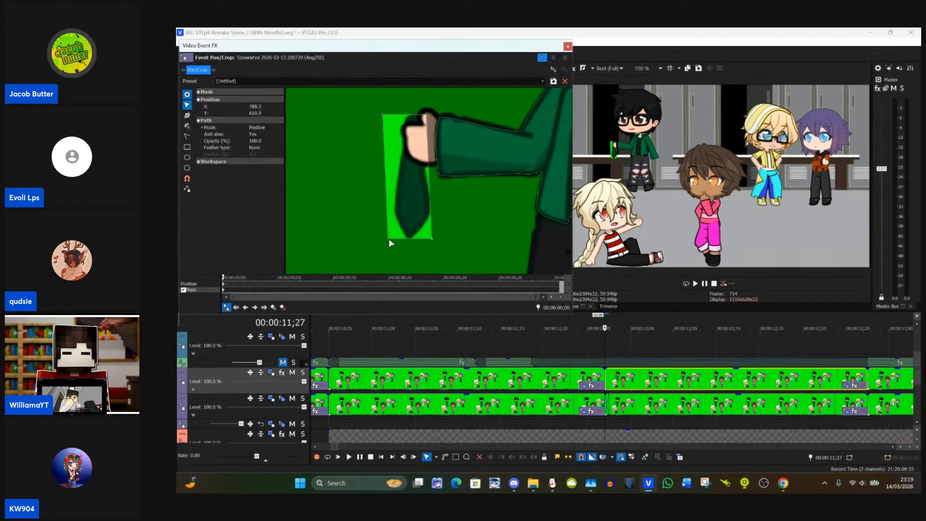
drag(390, 240, 408, 240)
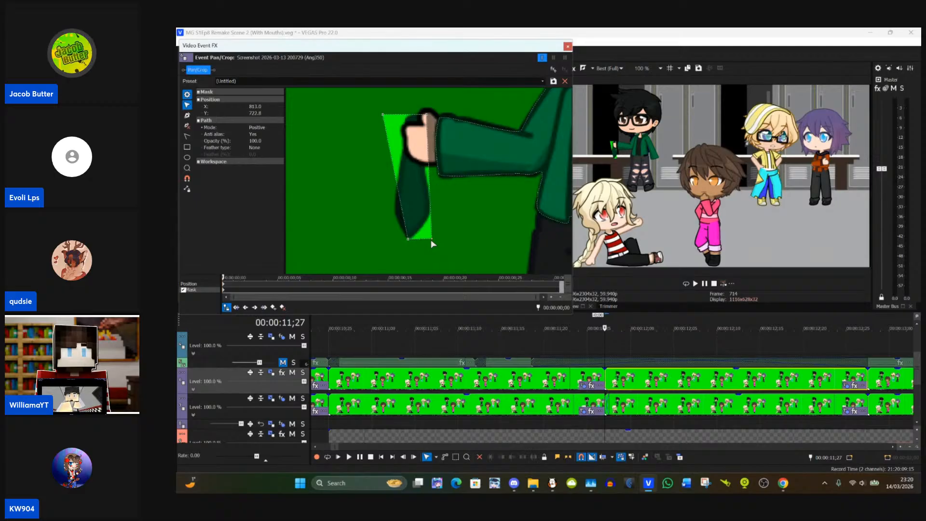
drag(430, 240, 428, 216)
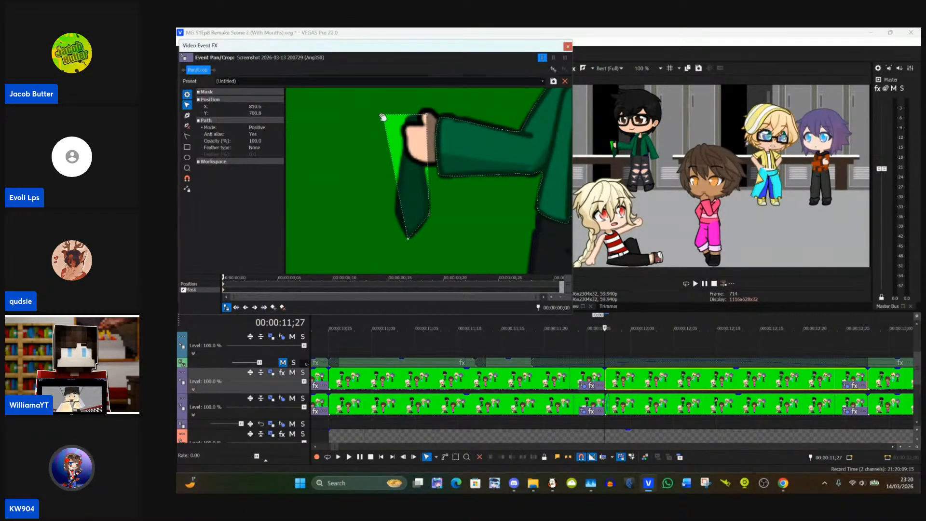
drag(384, 118, 396, 215)
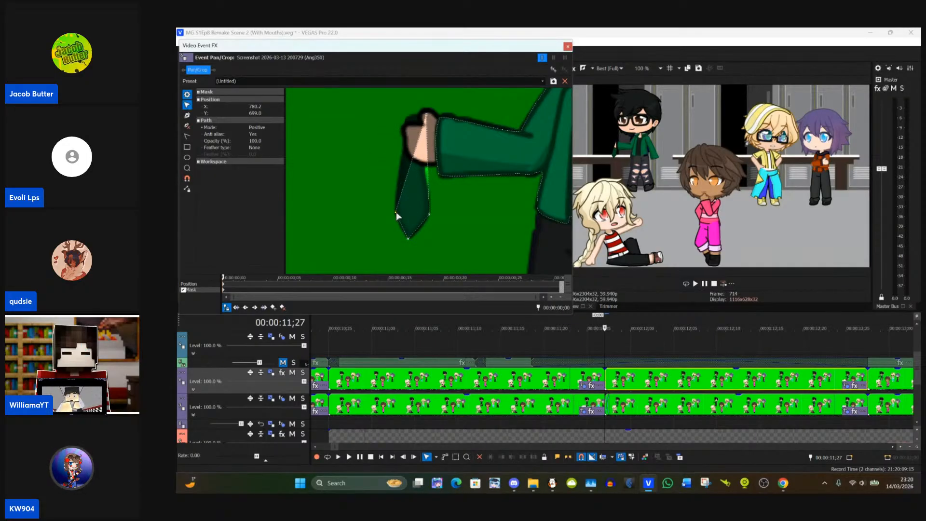
Step: Add an anchor point to each long side of the tie mask and move the outer one onto the tie's edge
click(187, 115)
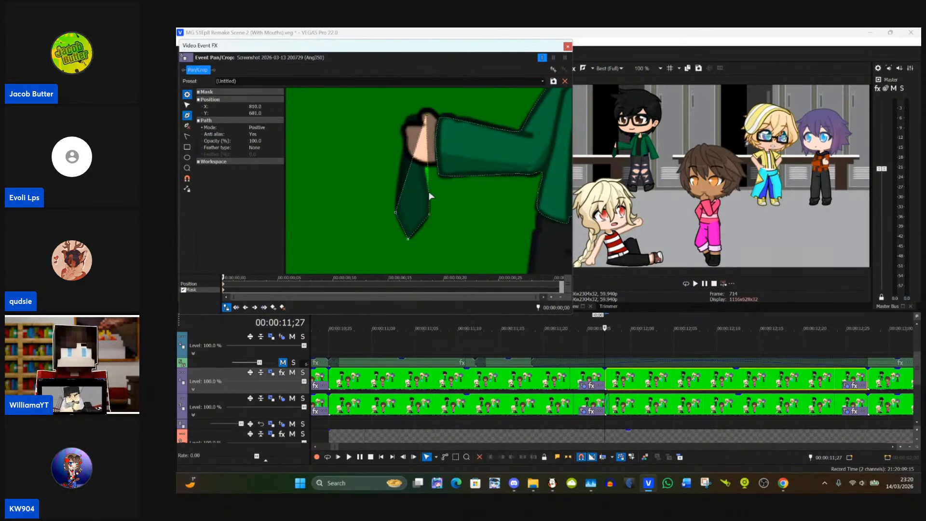
click(432, 196)
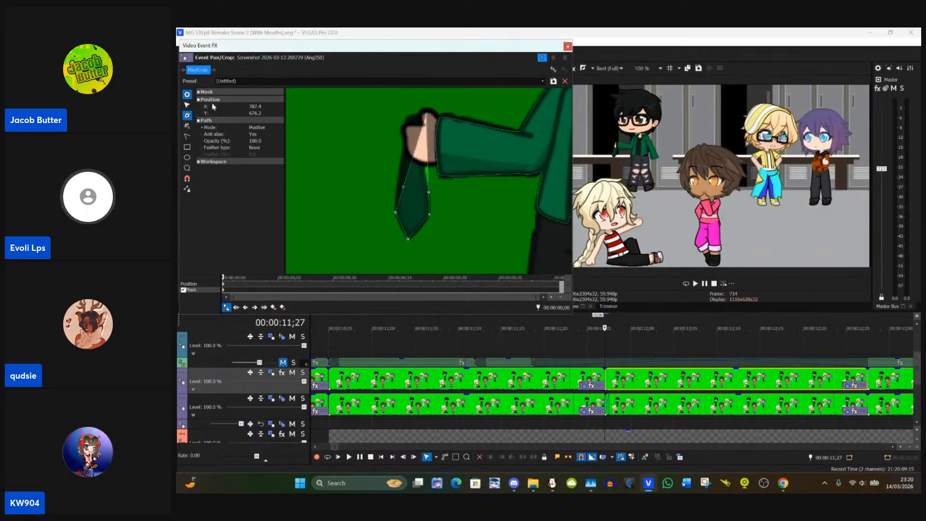
click(187, 105)
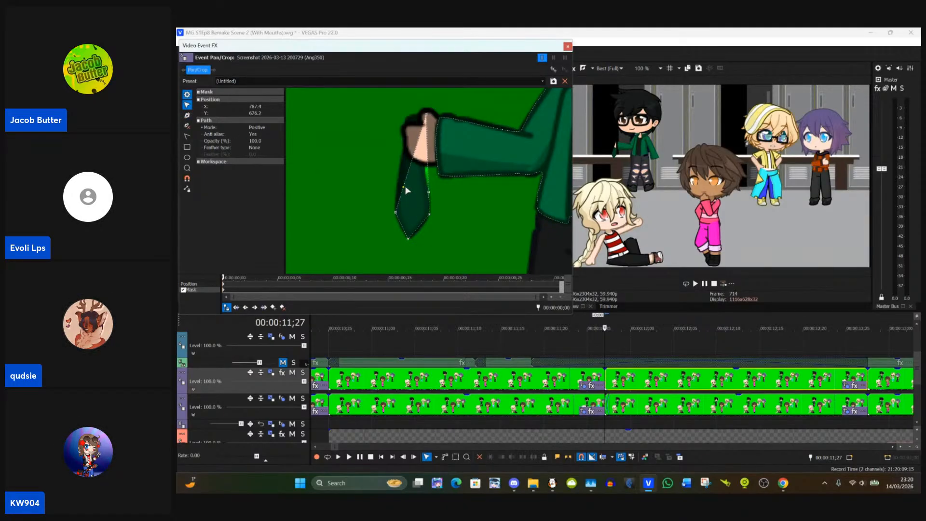
drag(404, 186, 399, 186)
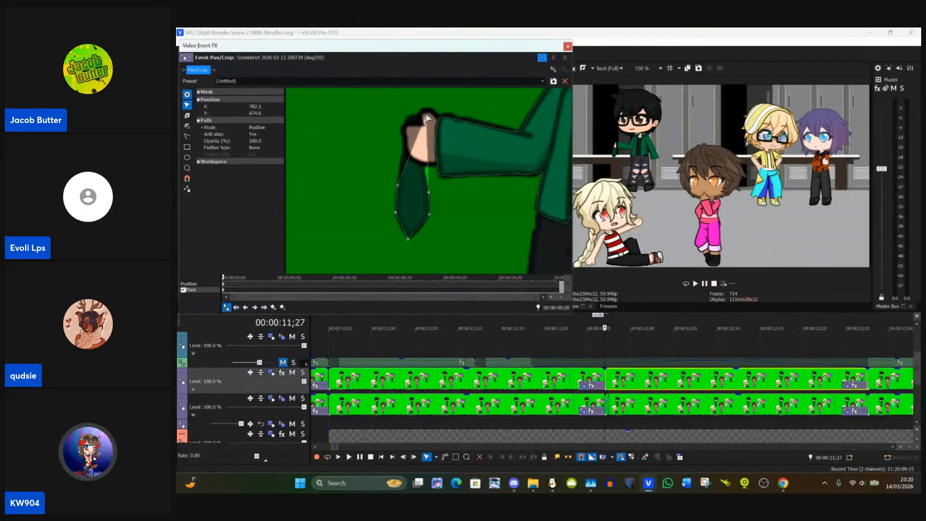
Step: Move the tie mask's top corner onto the fist's outer side and add an anchor point on the mask edge crossing the hand
drag(427, 118, 404, 143)
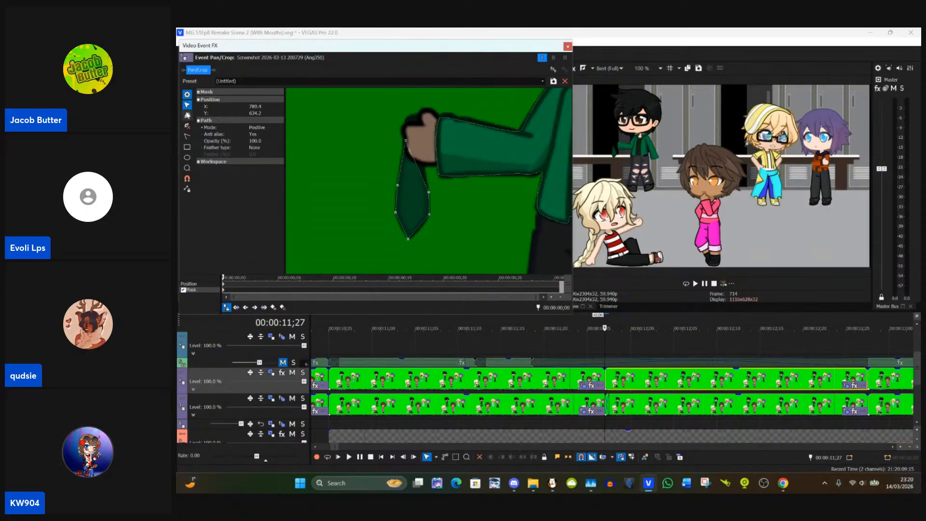
click(188, 117)
click(187, 105)
click(188, 116)
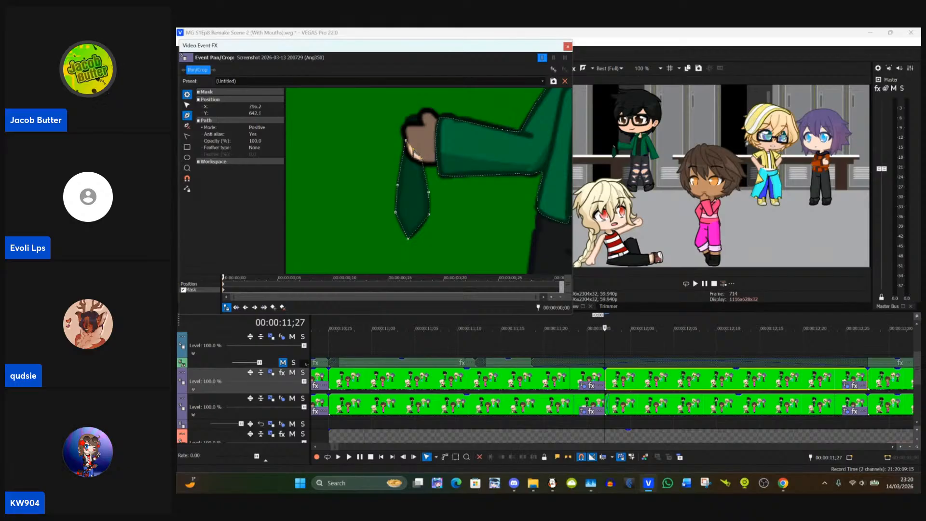
click(187, 104)
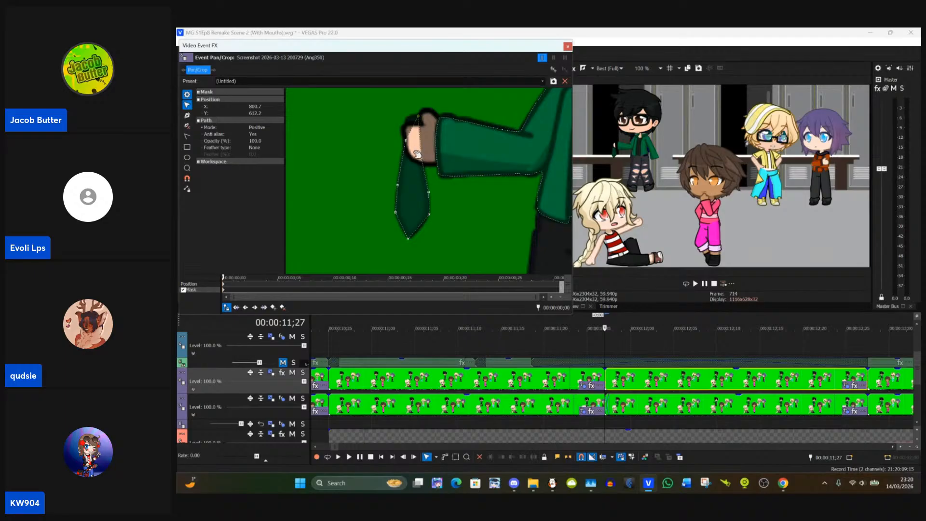
Step: Add another anchor point to the tie mask over the fist, move it to the tie's upper outer corner, and close the mask editor
click(187, 116)
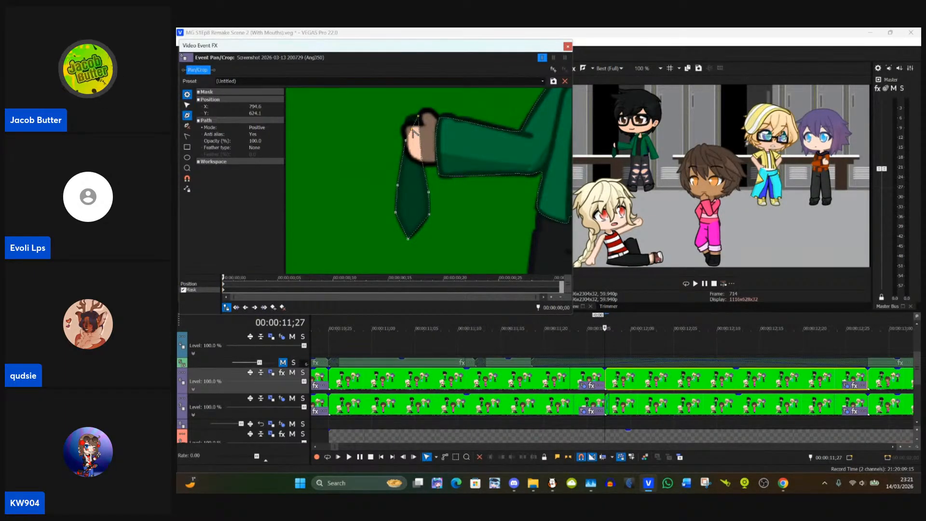
click(188, 105)
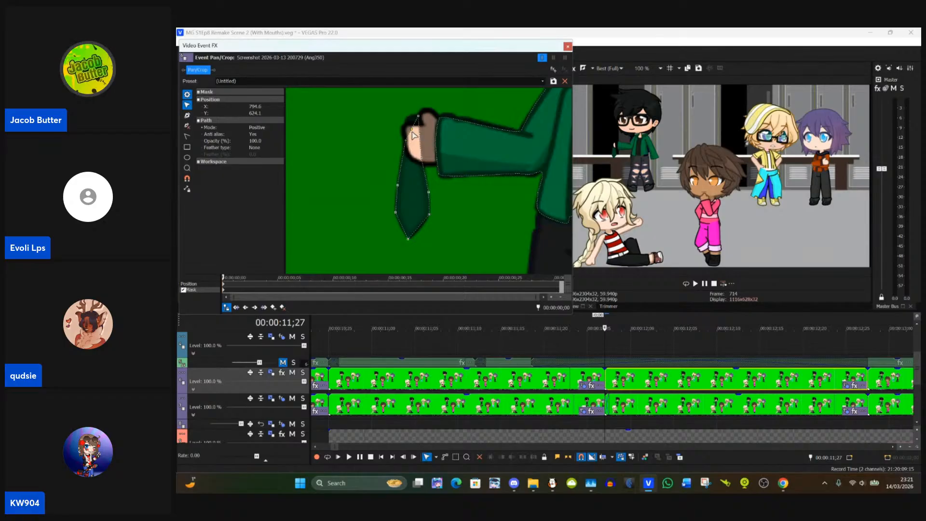
drag(413, 133, 410, 122)
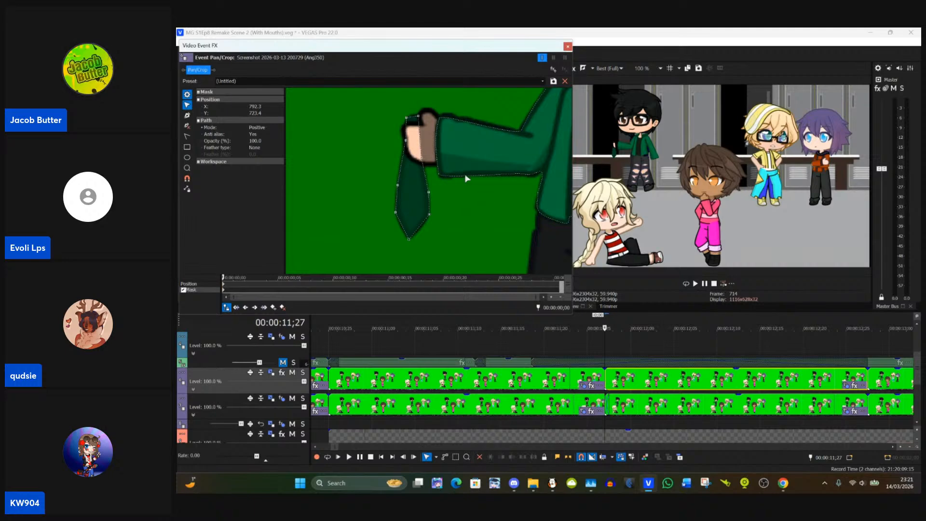
scroll(458, 118, down, 3)
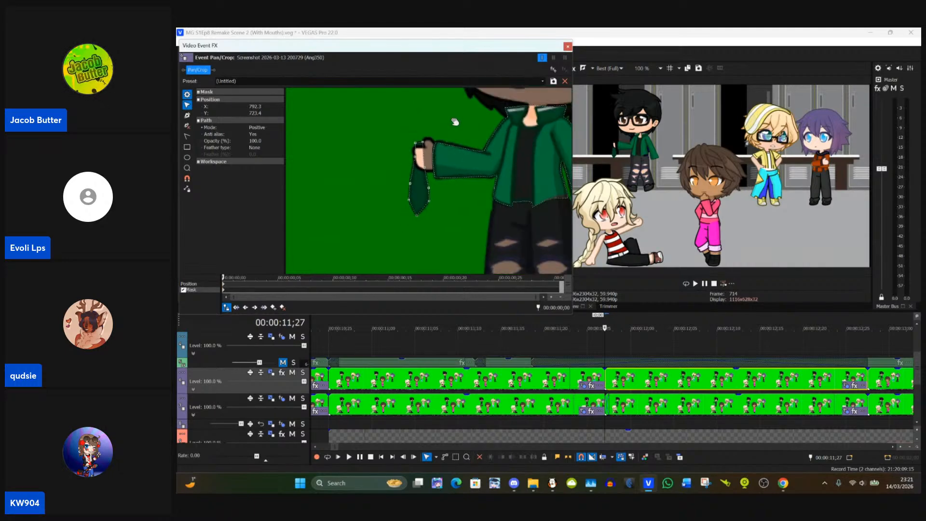
scroll(455, 121, down, 8)
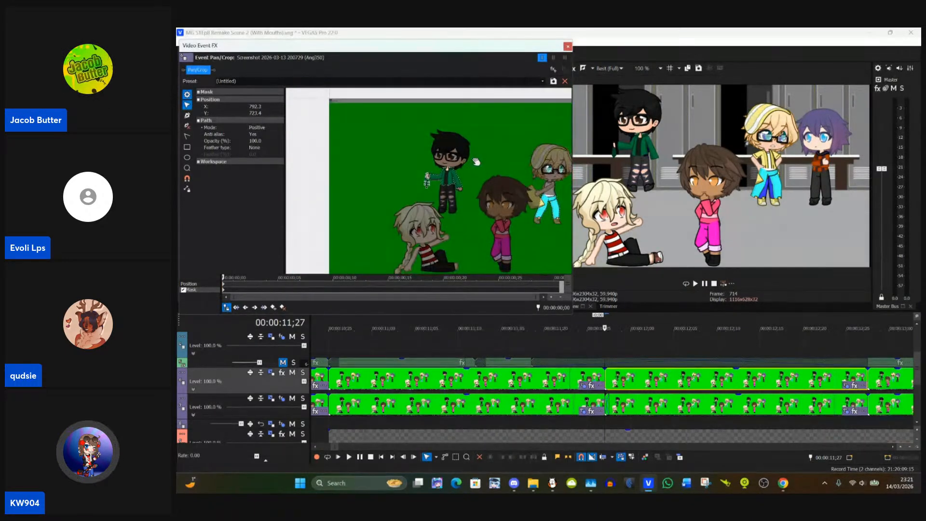
scroll(477, 162, down, 2)
drag(480, 163, 387, 159)
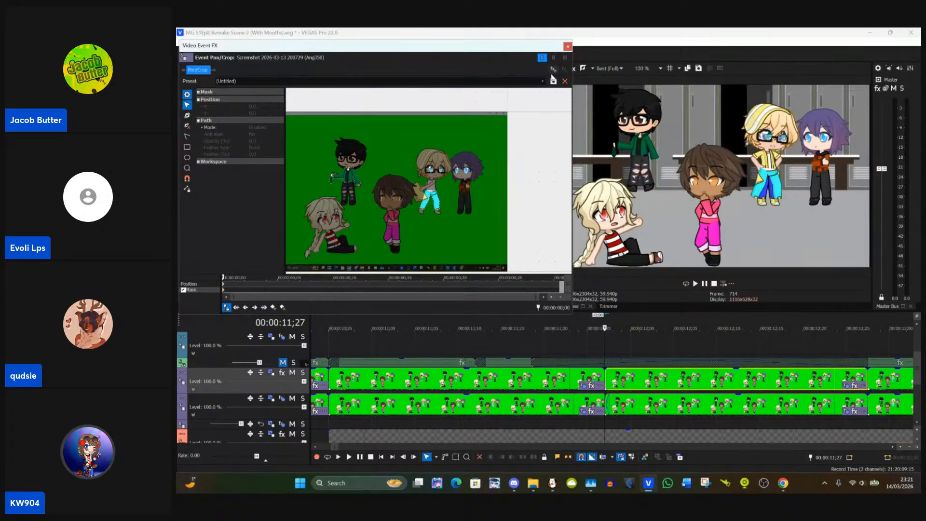
click(568, 46)
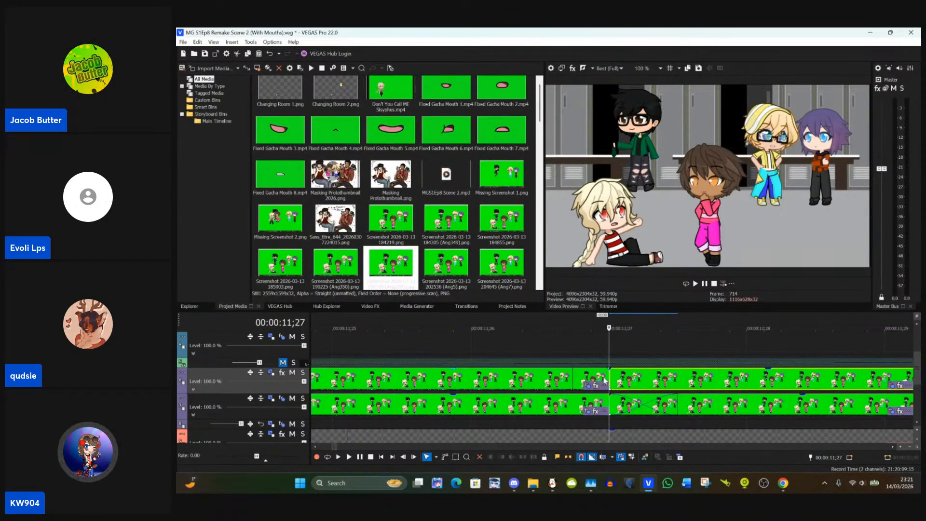
Step: Extend the end of the upper track's event at 00:00:11;27 one frame over the next event to make a one-frame crossfade
scroll(605, 380, up, 5)
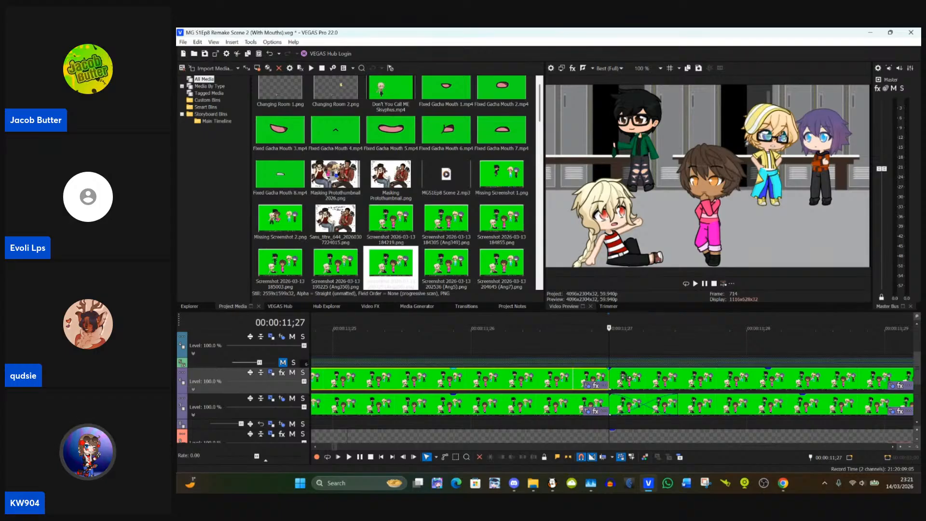
drag(606, 377, 677, 379)
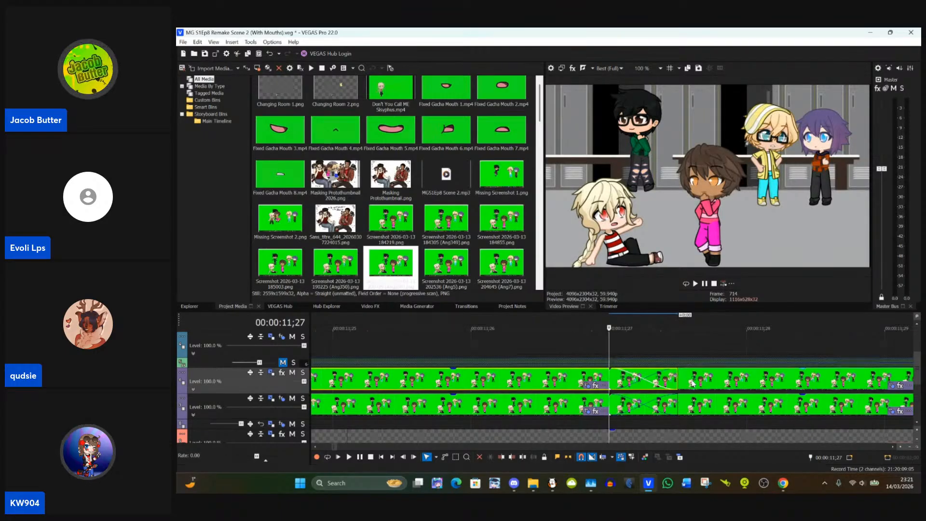
key(Right)
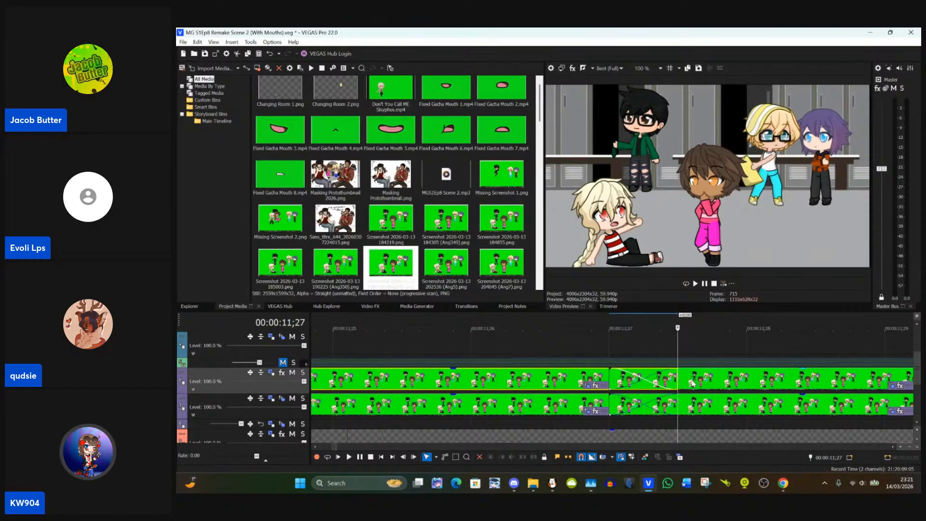
Step: Copy the masked upper-track event that ends at 00:00:12;27 and paste its event attributes onto the following event
scroll(693, 384, down, 8)
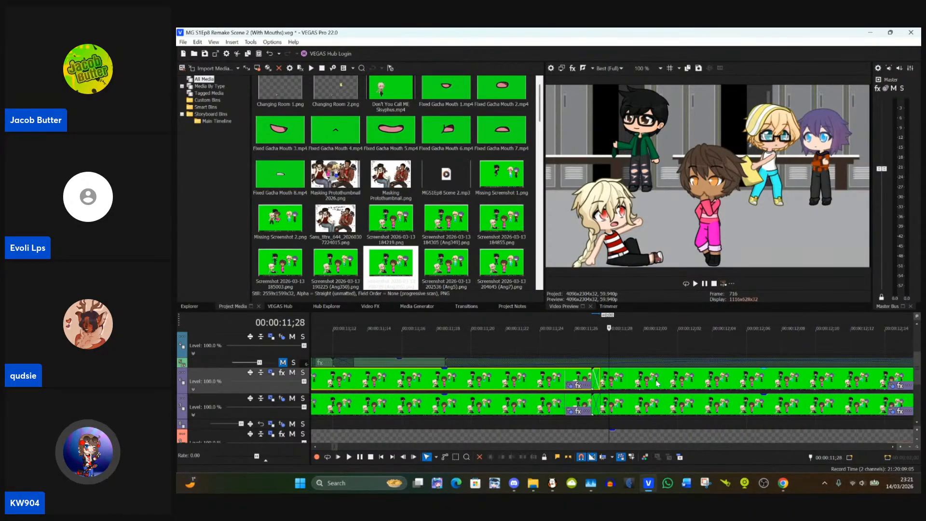
scroll(658, 383, down, 2)
click(757, 381)
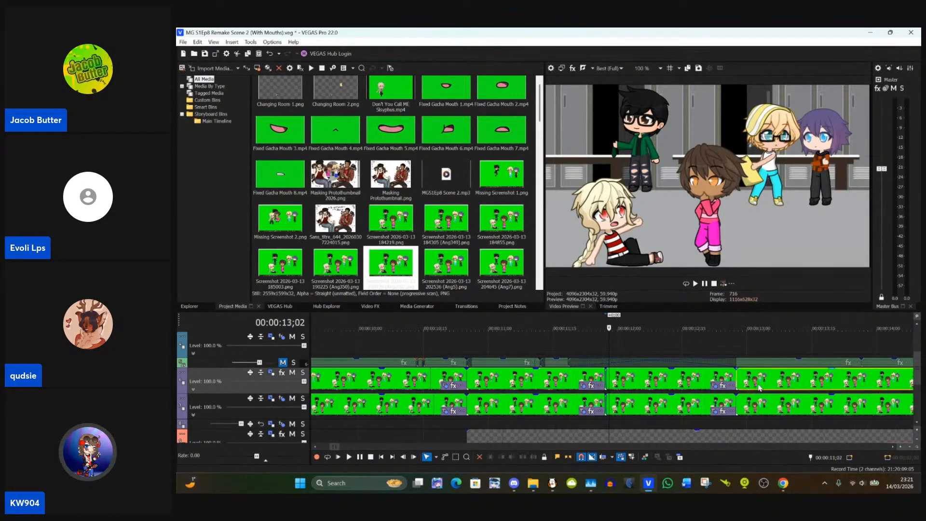
click(704, 381)
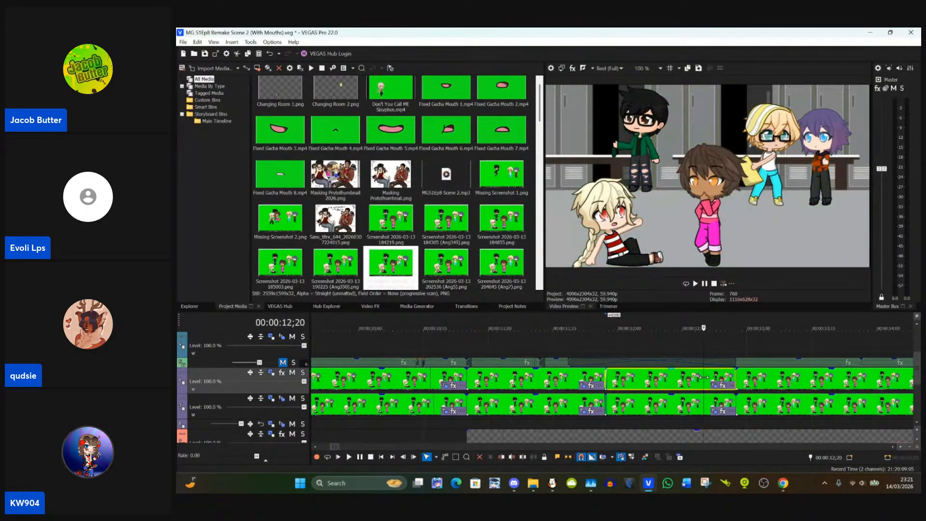
click(747, 381)
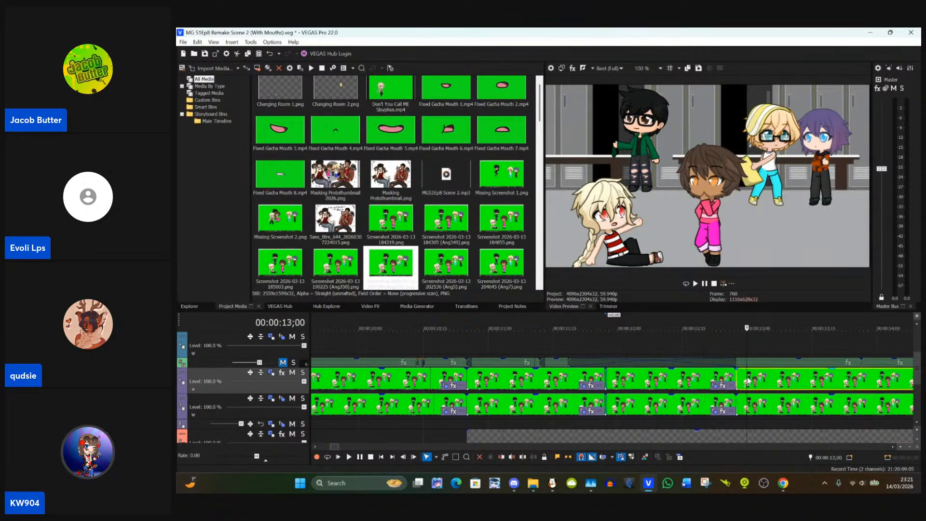
right_click(749, 382)
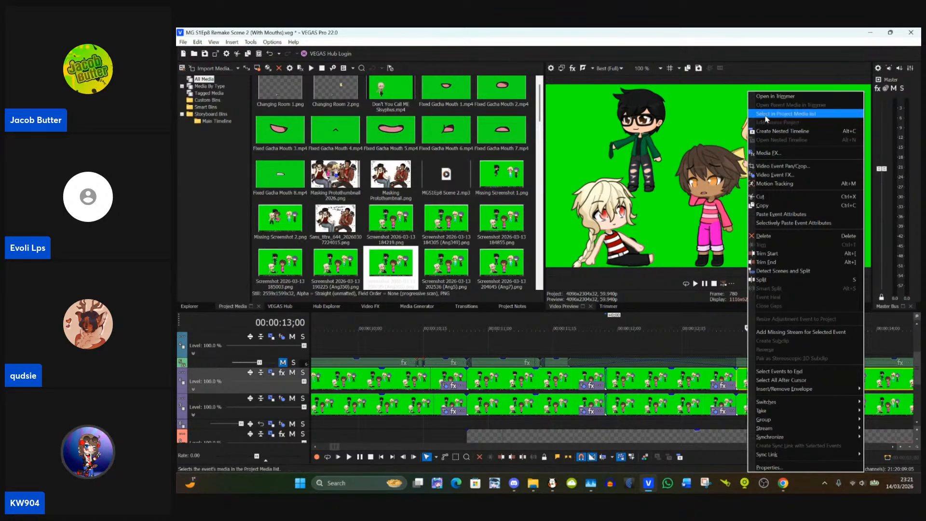
click(778, 216)
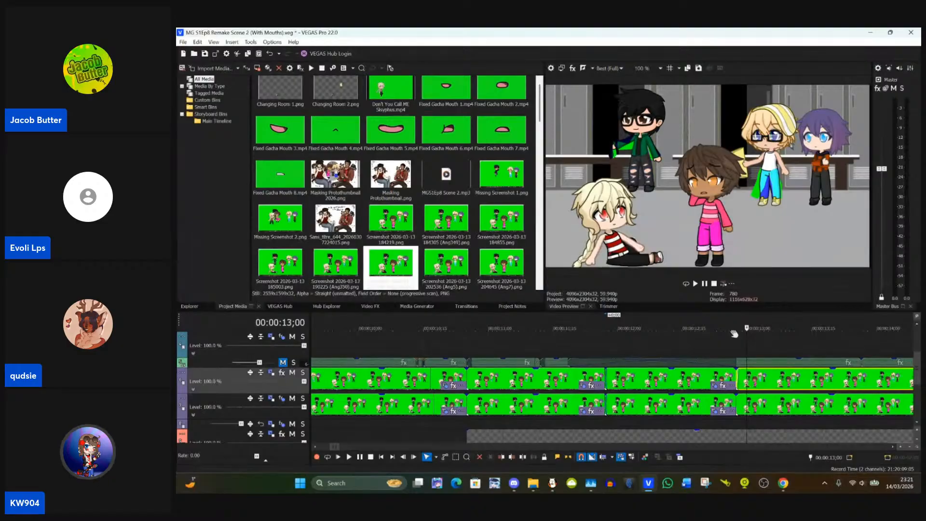
Step: Place the timeline cursor exactly on the first frame of the newly pasted event, at 00:00:12;27
click(741, 388)
scroll(741, 387, up, 5)
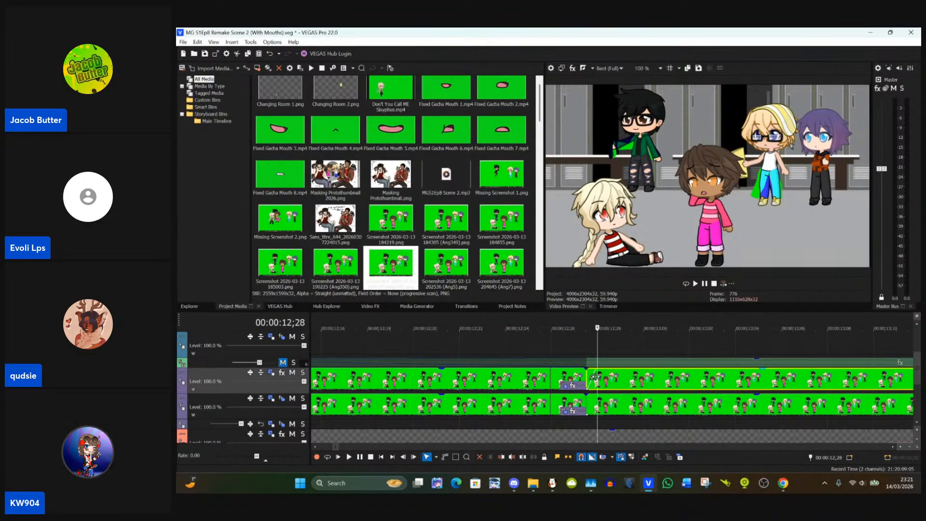
click(589, 376)
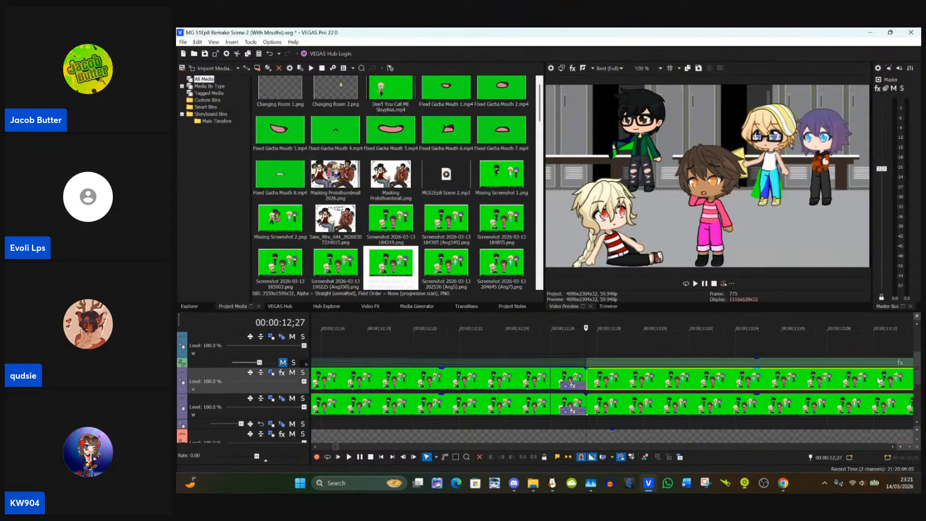
scroll(829, 377, up, 1)
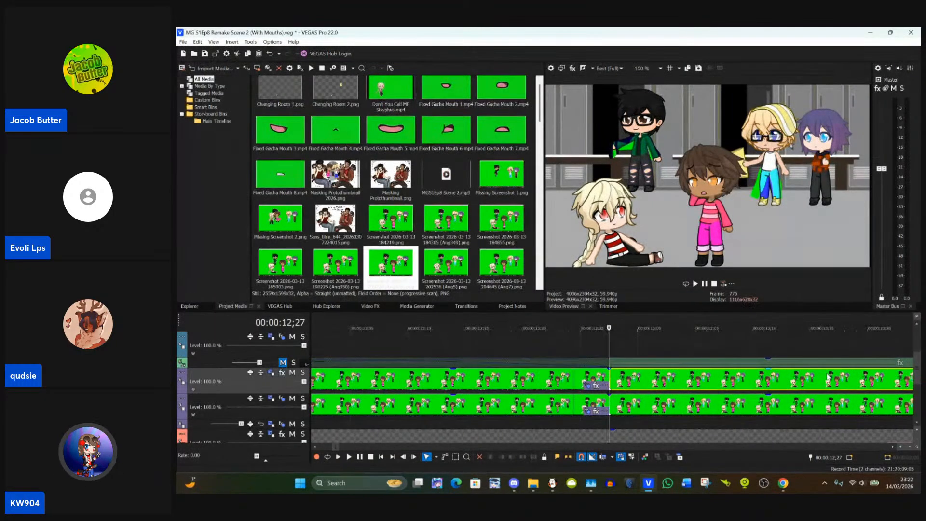
key(Left)
key(Right)
scroll(829, 377, down, 4)
scroll(828, 377, down, 1)
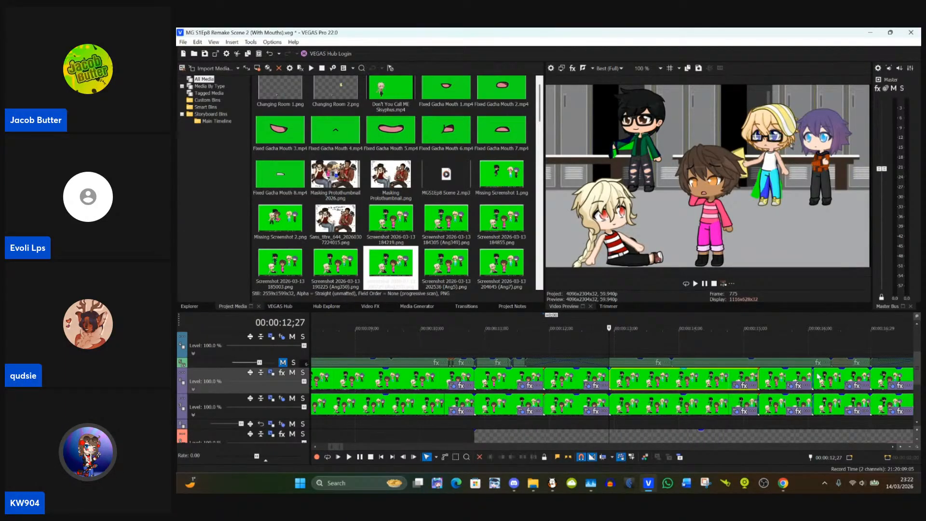
click(736, 387)
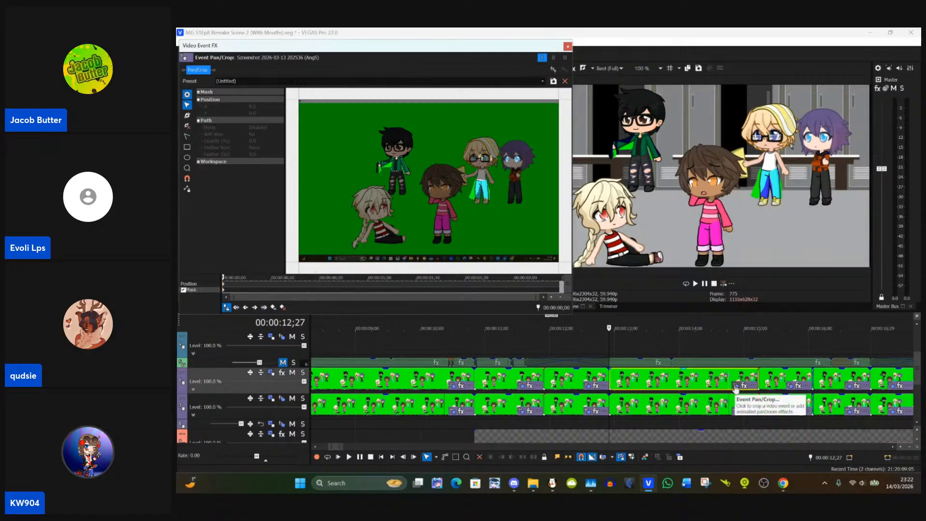
scroll(452, 182, up, 3)
scroll(452, 182, up, 2)
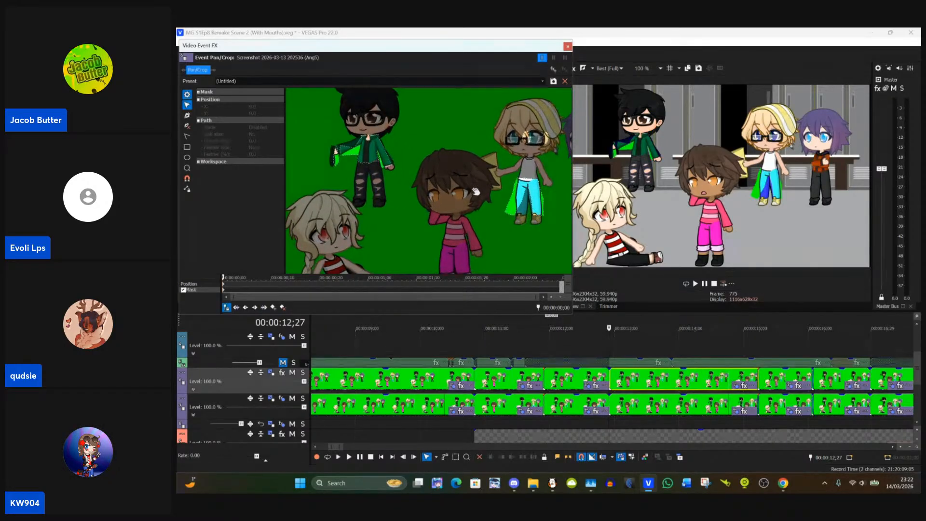
scroll(452, 172, up, 5)
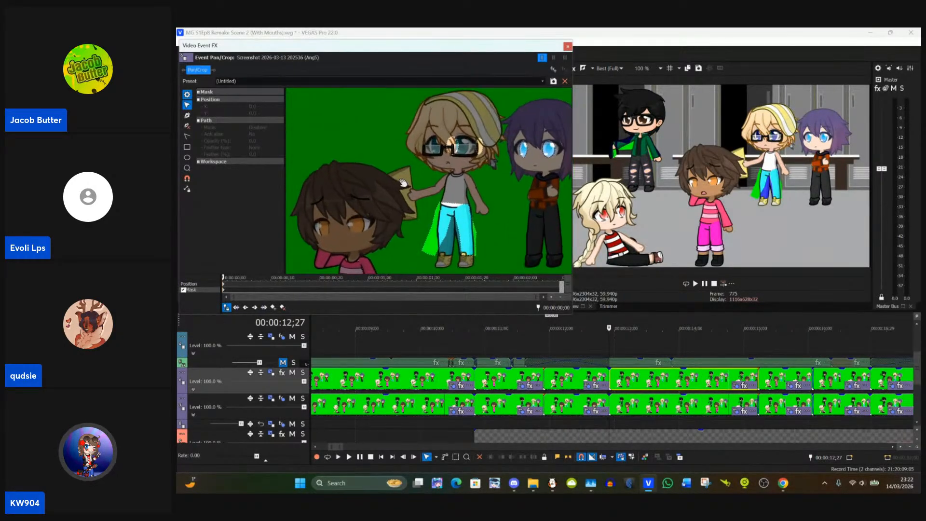
scroll(393, 190, up, 4)
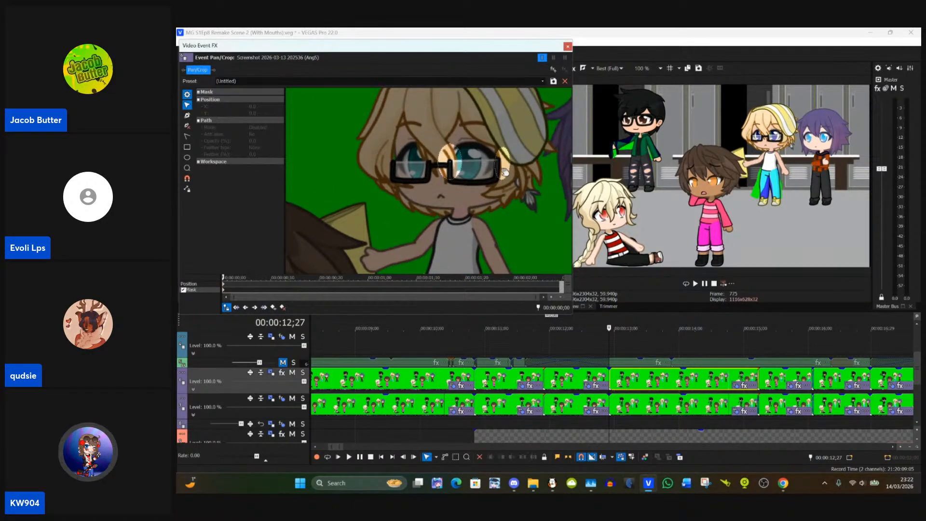
click(499, 168)
drag(504, 167, 472, 166)
scroll(452, 183, up, 3)
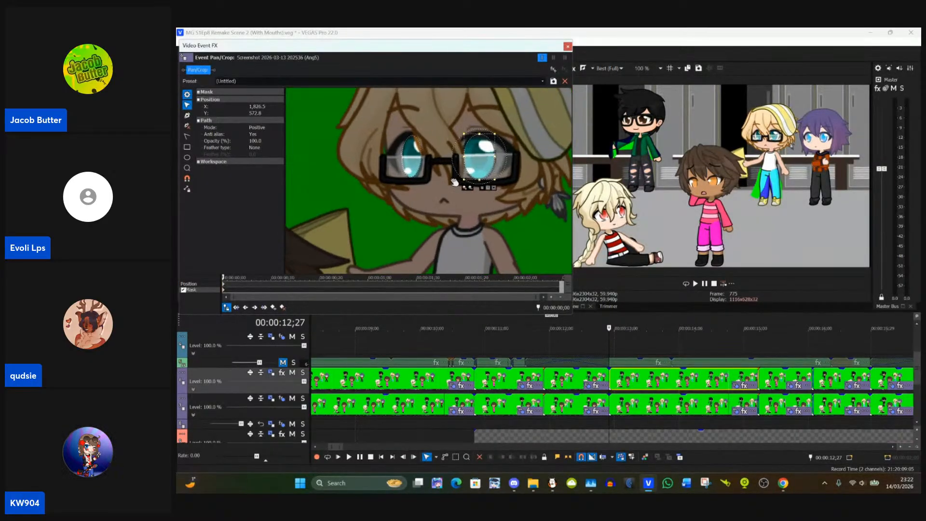
Step: Move the blonde character's other oval eye mask onto the eye nearest the brown-haired character and deselect it
scroll(453, 182, up, 1)
click(416, 165)
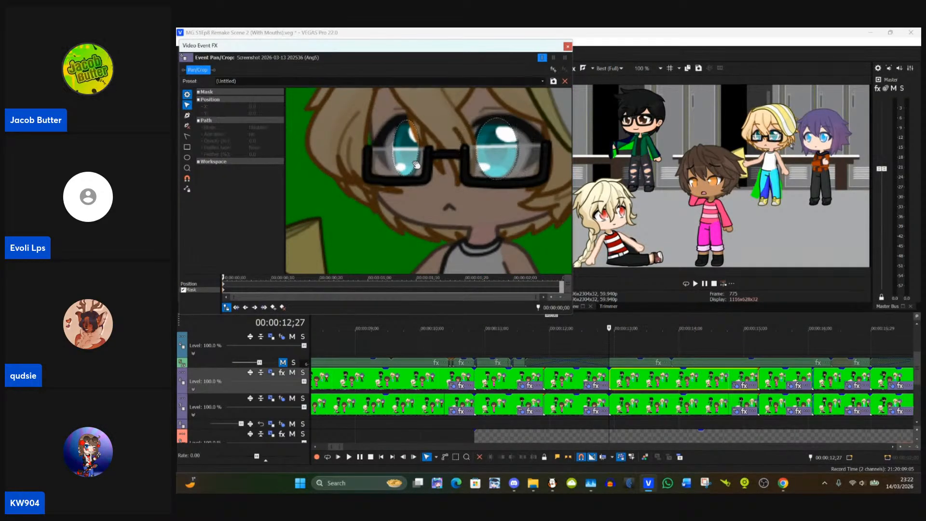
click(416, 165)
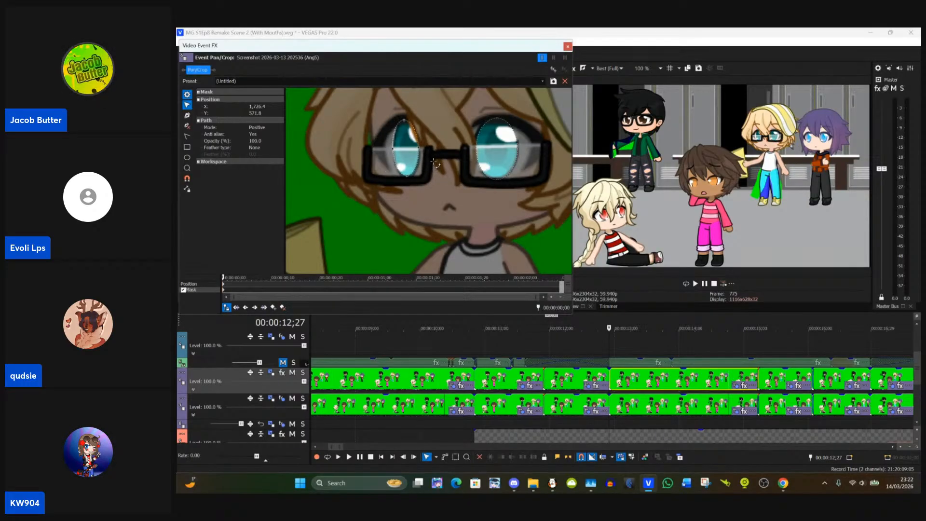
drag(433, 161, 412, 155)
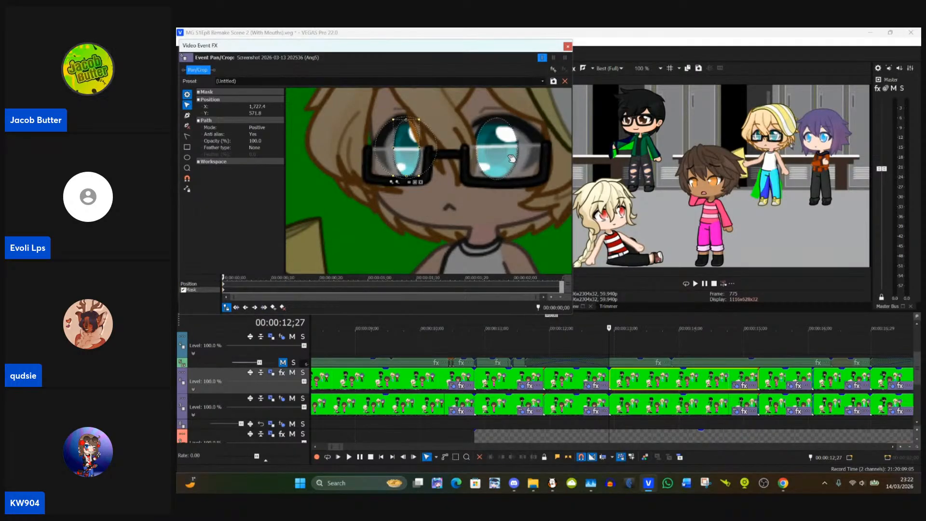
click(541, 162)
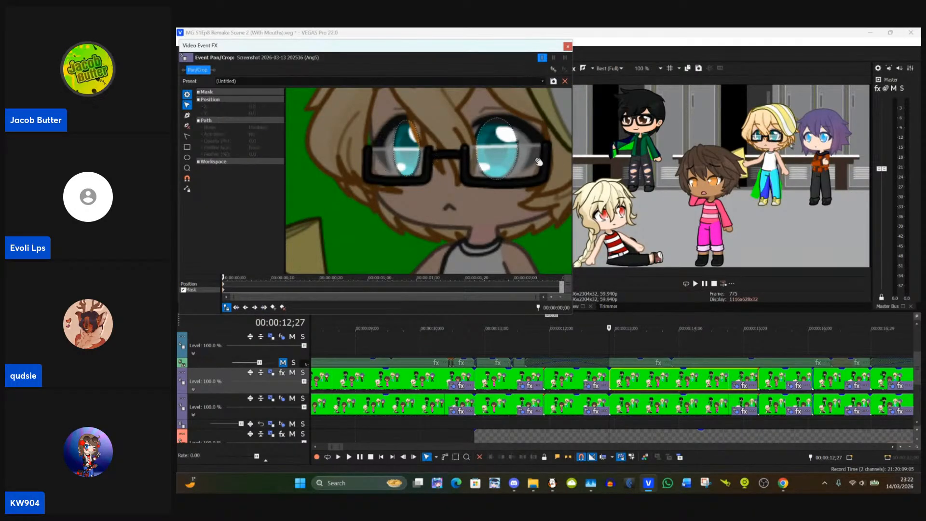
Step: Move the blonde character's trouser mask point at the outer thigh nearest the purple-haired character onto the leg outline
scroll(511, 215, down, 5)
scroll(512, 215, down, 2)
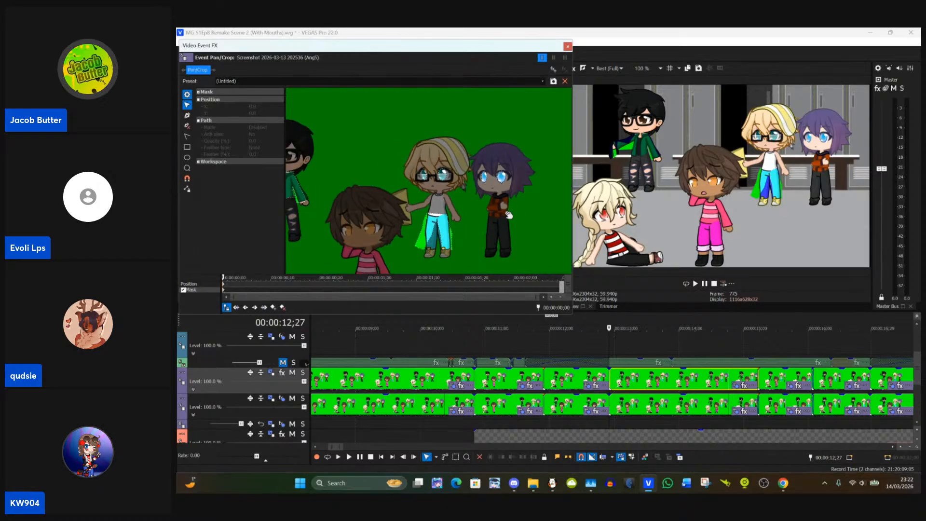
scroll(485, 205, up, 3)
scroll(485, 205, up, 6)
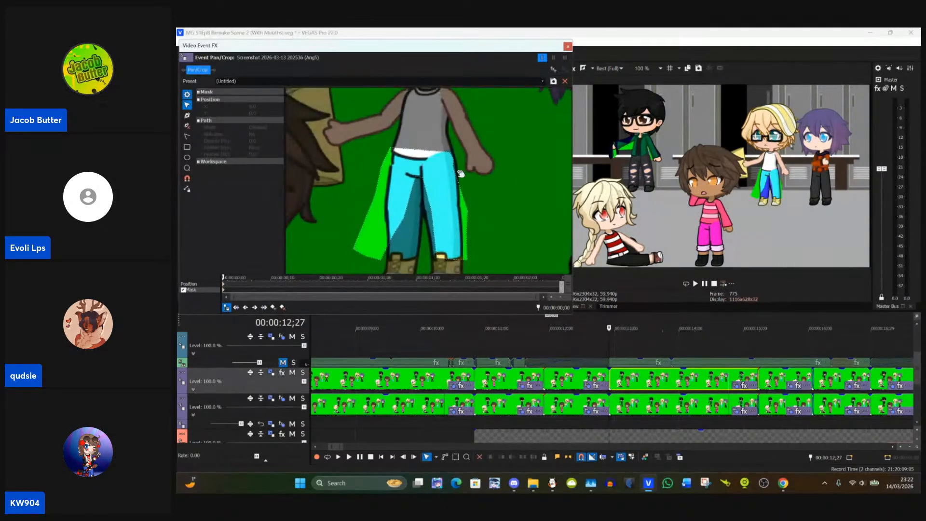
drag(491, 160, 496, 144)
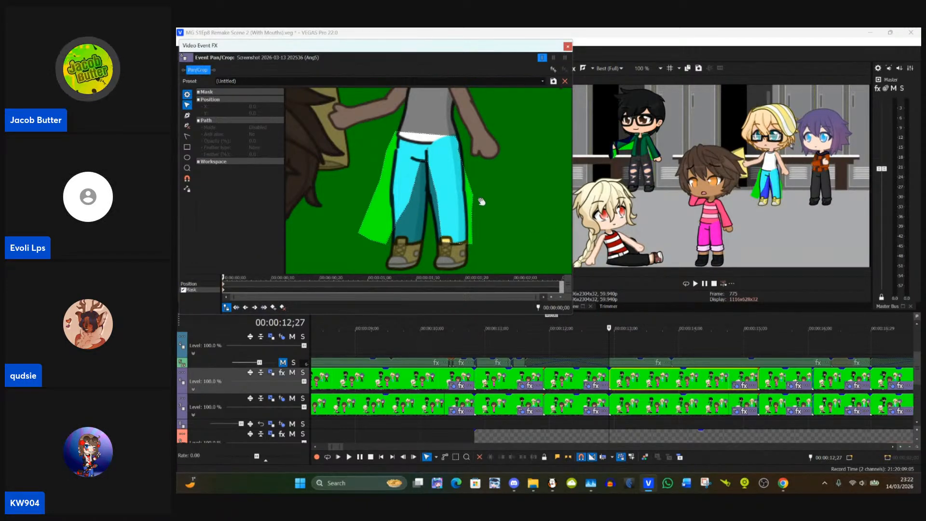
scroll(481, 201, up, 3)
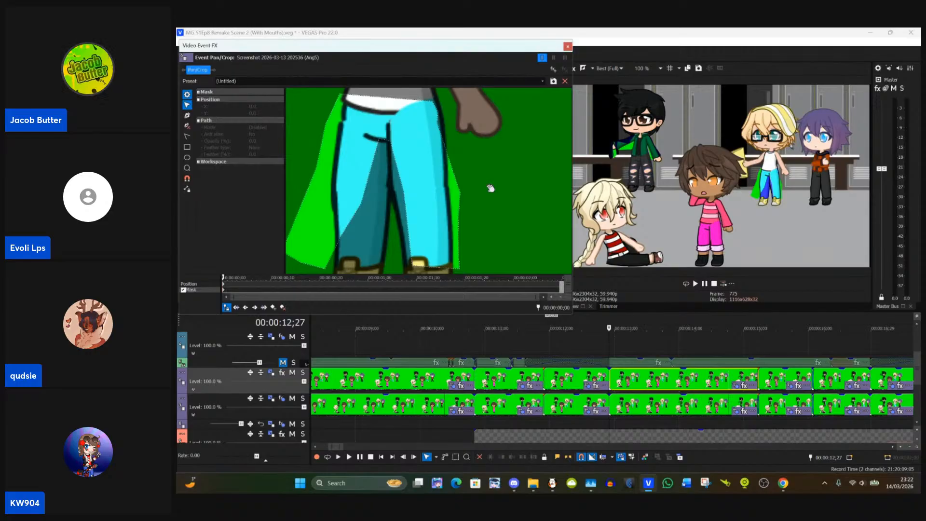
scroll(490, 188, up, 1)
click(468, 196)
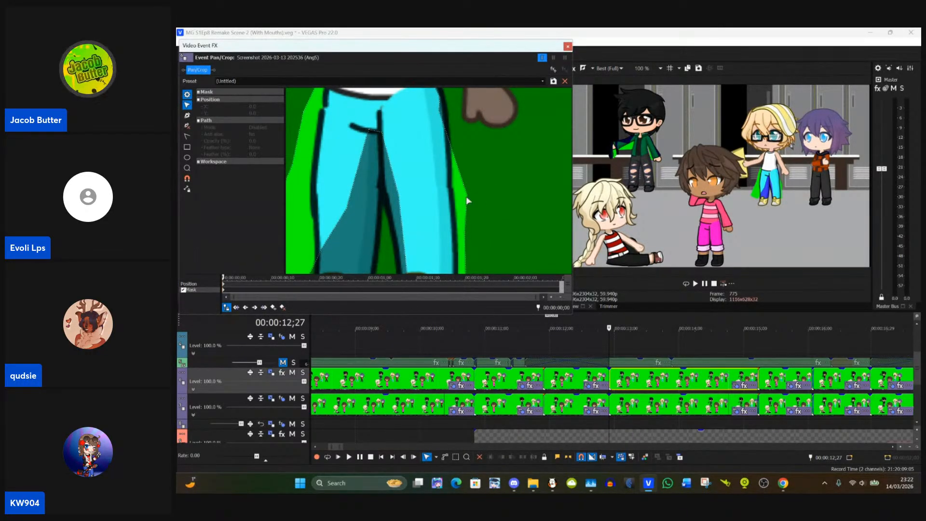
click(468, 197)
drag(468, 198, 452, 188)
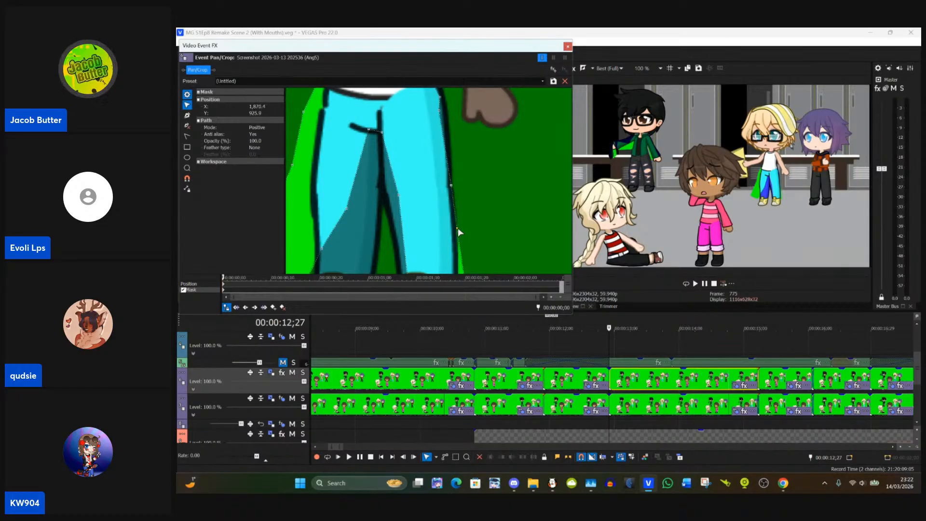
Step: Fit the blonde's trouser mask to the outer knee and boot-top corner of the leg nearest the purple-haired character
drag(458, 228, 483, 169)
click(476, 230)
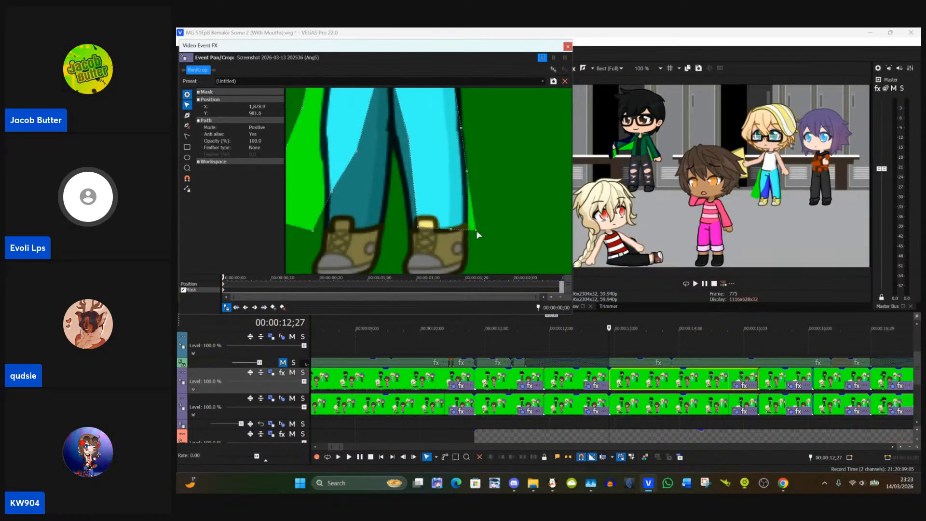
drag(476, 230, 466, 226)
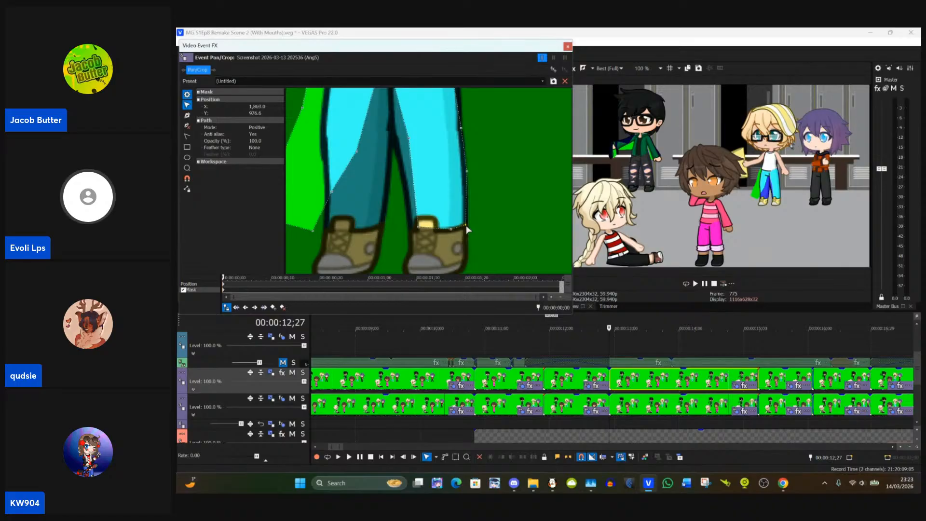
click(465, 170)
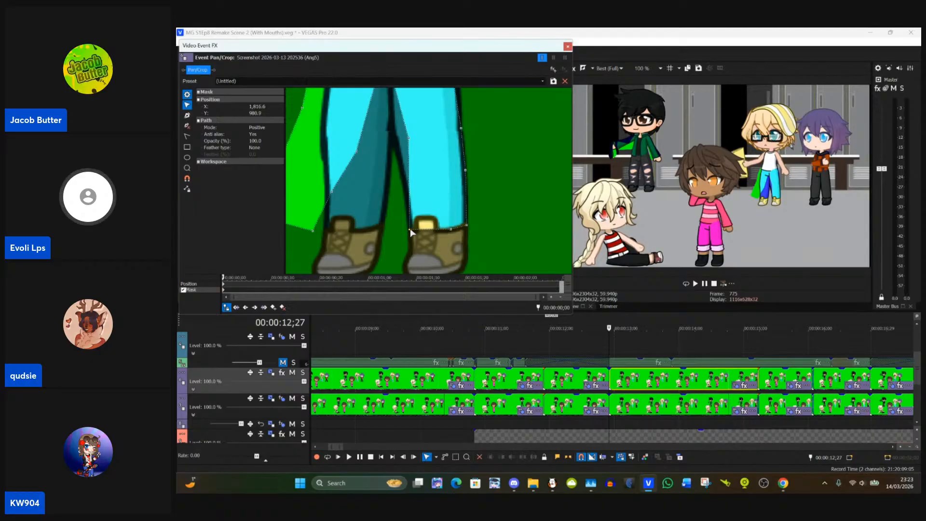
Step: Move the trouser mask points on the inner shin and inner thigh of that same leg onto its outline
drag(400, 212, 411, 249)
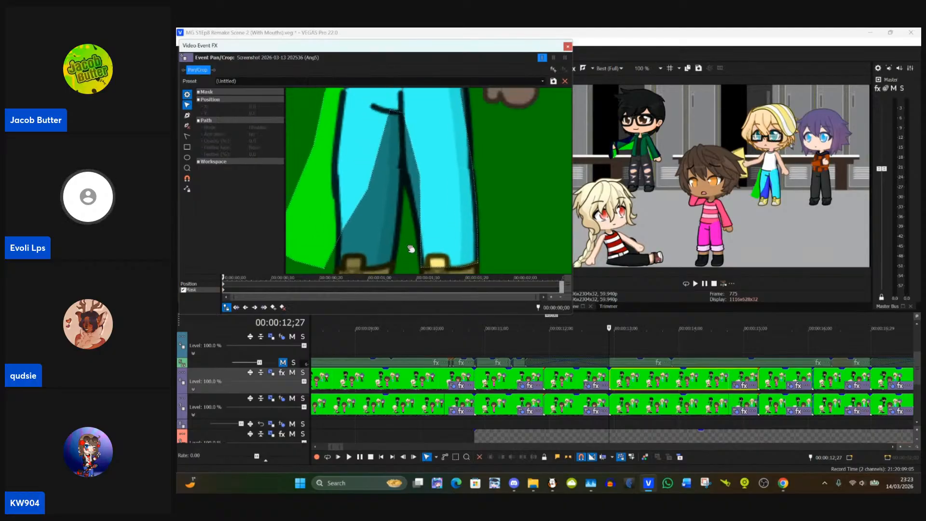
click(420, 180)
drag(418, 179, 417, 222)
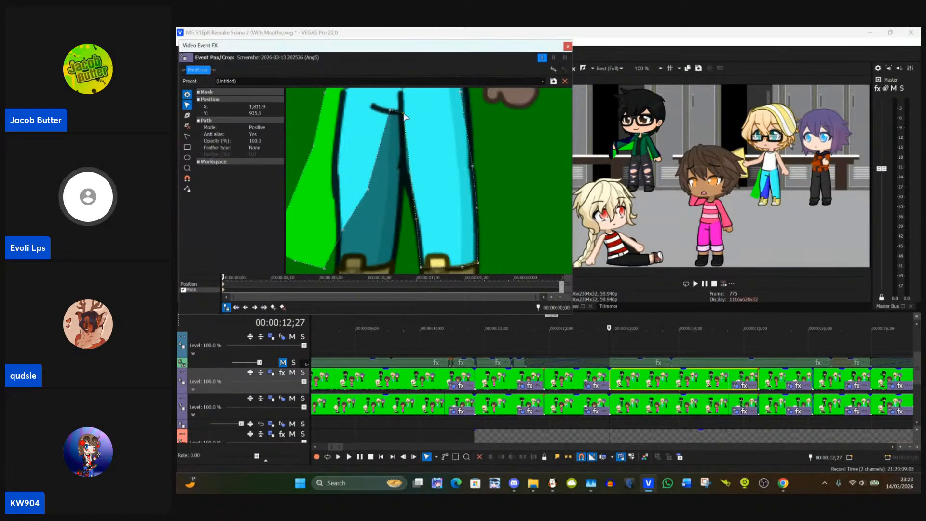
drag(404, 117, 411, 188)
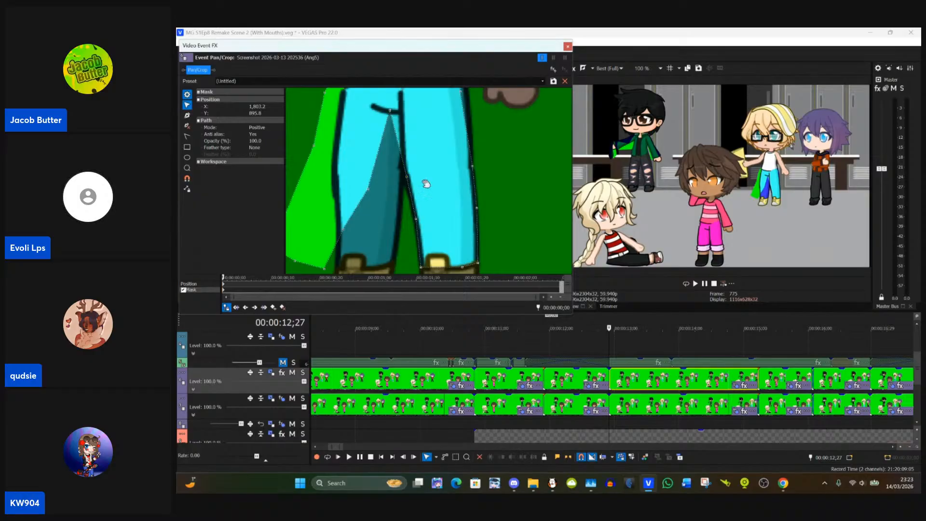
Step: Place the blonde's trouser mask points at the crotch and down the inner edge of the leg nearest the brown-haired character
click(391, 120)
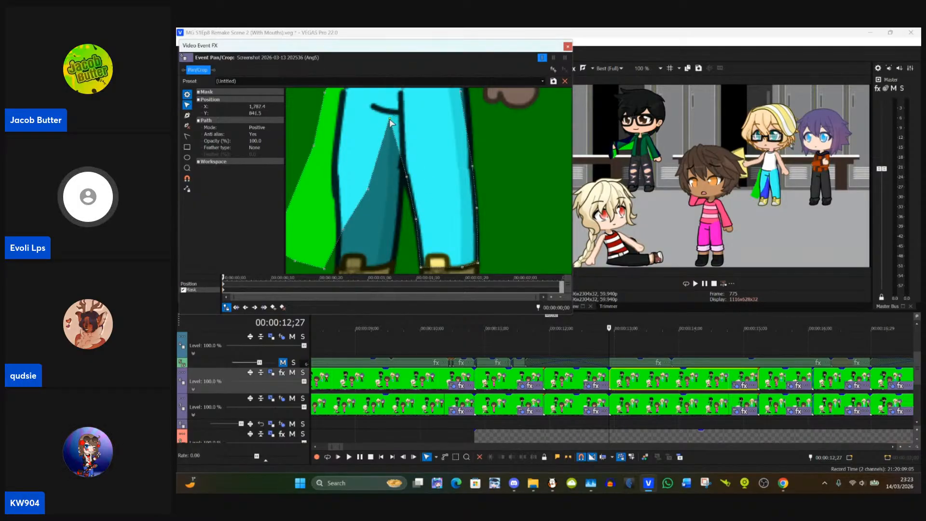
drag(390, 120, 395, 182)
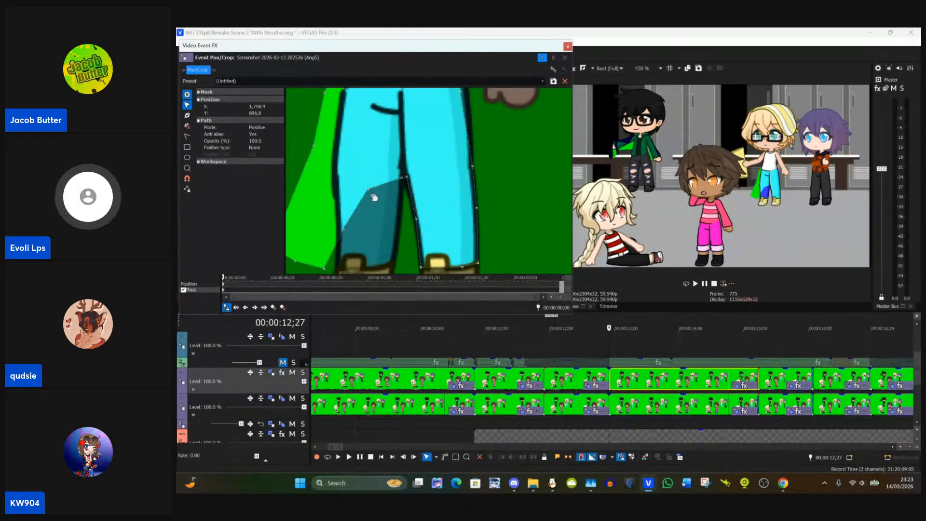
drag(379, 190, 393, 229)
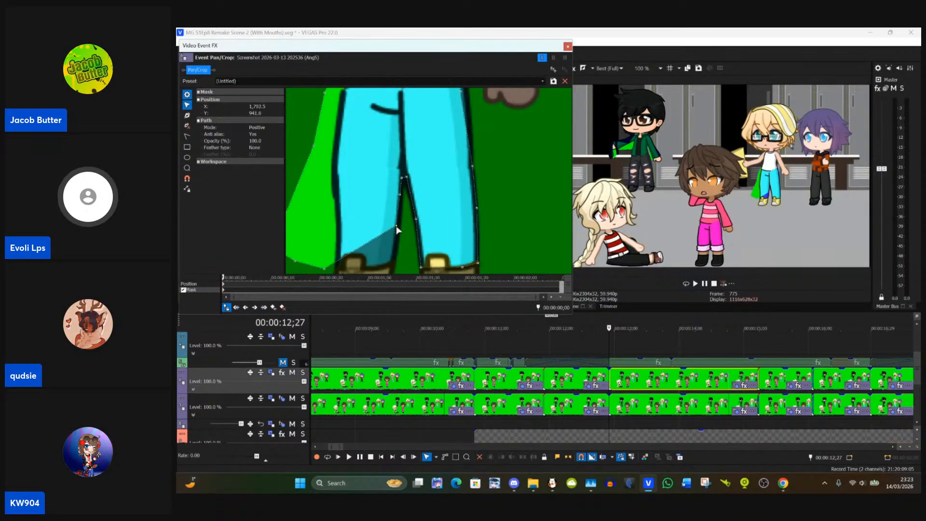
Step: Fit the trouser mask points at the hip, upper thigh and waistband corner nearest the purple-haired character to the outline
drag(531, 170, 517, 224)
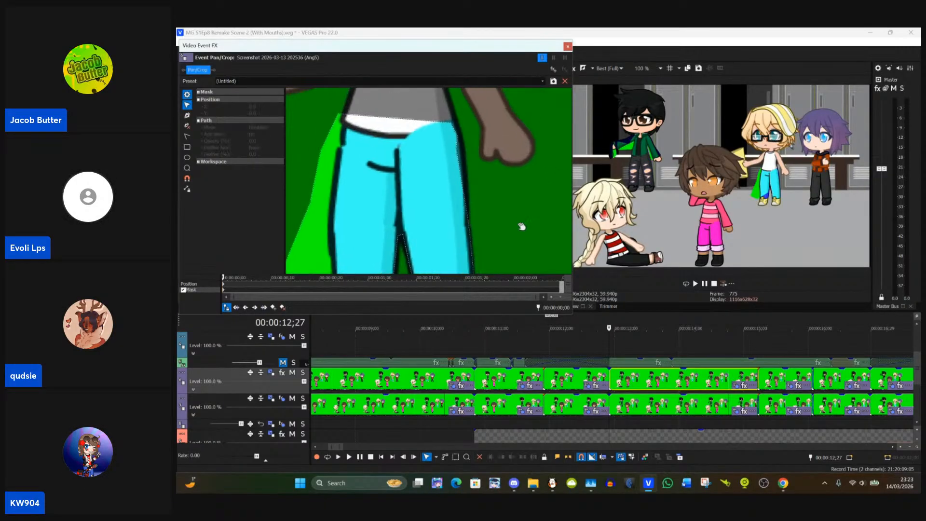
click(460, 166)
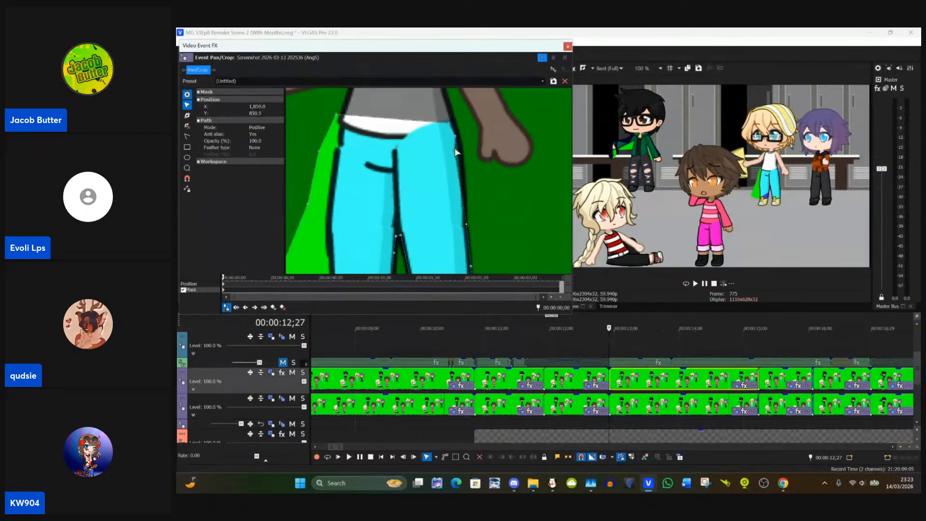
click(475, 170)
click(459, 158)
click(479, 227)
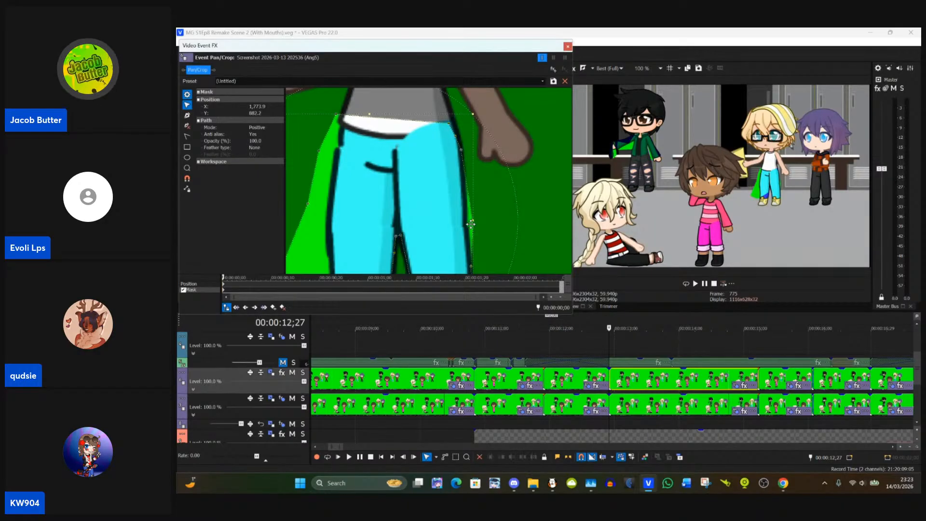
click(474, 227)
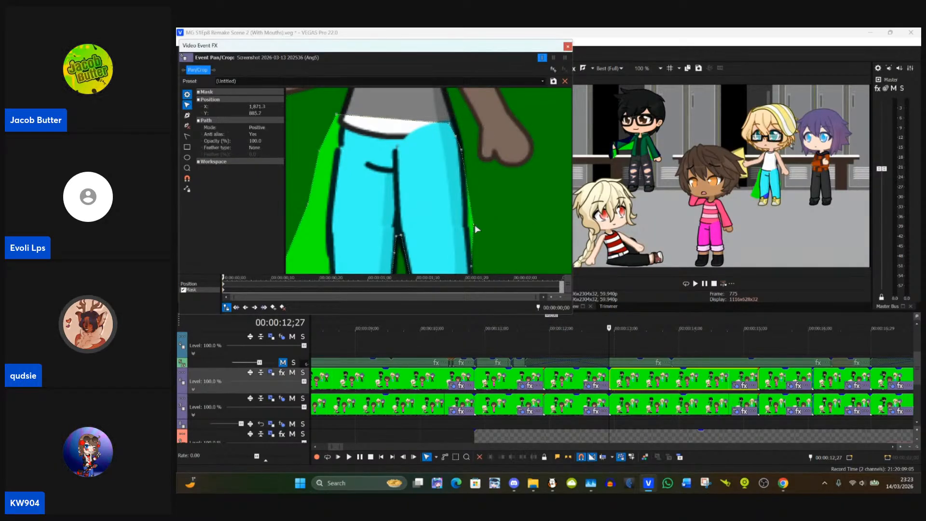
drag(472, 226, 467, 224)
drag(457, 134, 454, 121)
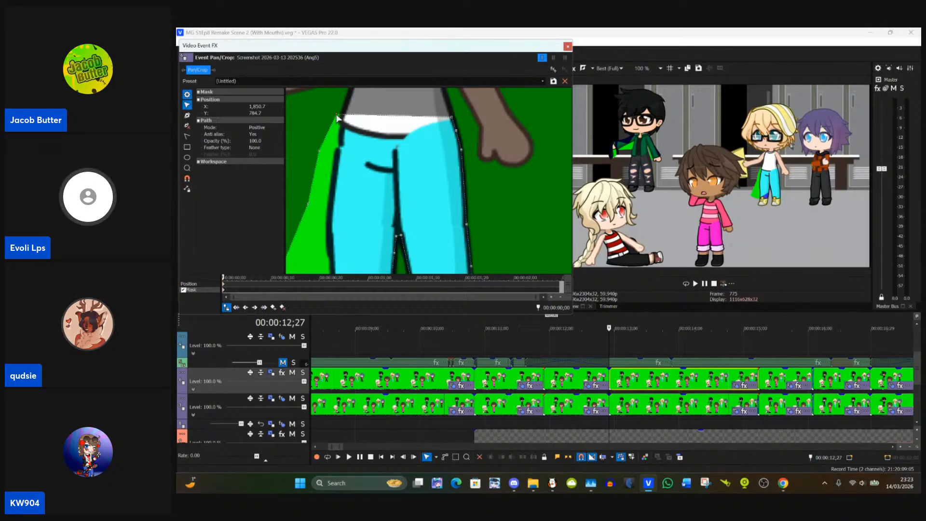
Step: Fit the trouser mask to the blonde's waist and outer thigh on the side nearest the brown-haired character
drag(336, 115, 376, 114)
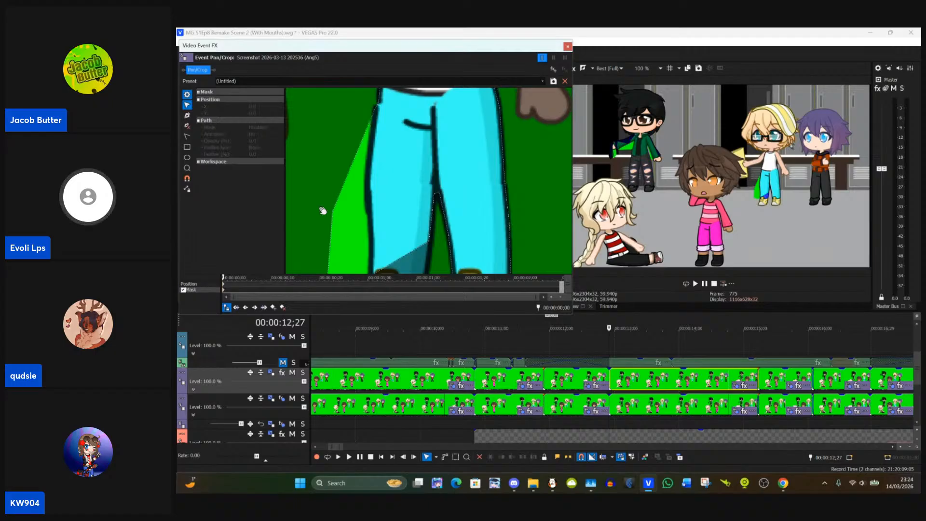
drag(322, 210, 376, 160)
click(342, 181)
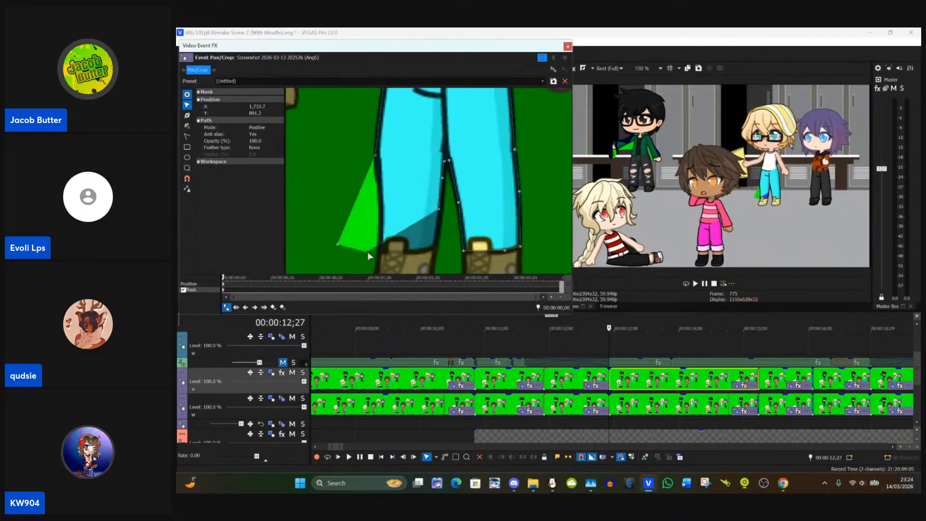
Step: Move the two bottom trouser mask points to the boot-top corners of the leg nearest the brown-haired character
drag(370, 250, 437, 250)
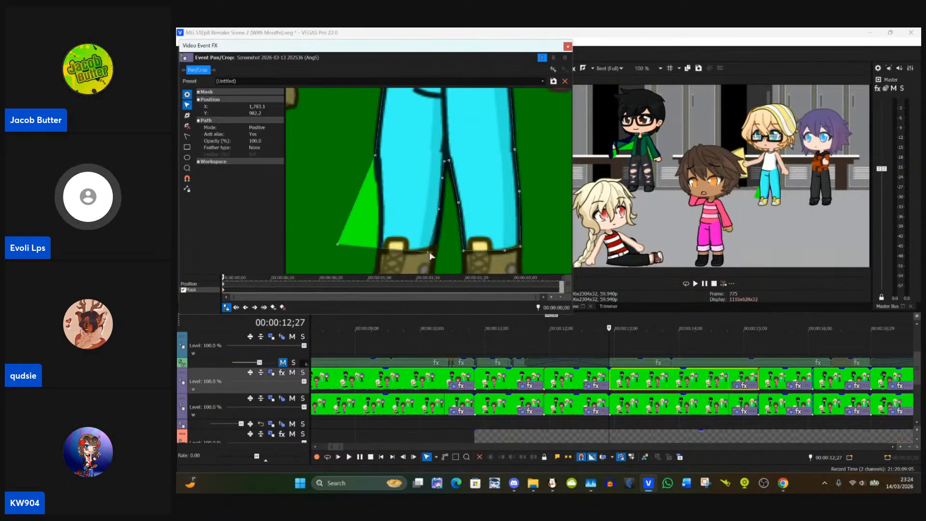
drag(338, 247, 372, 254)
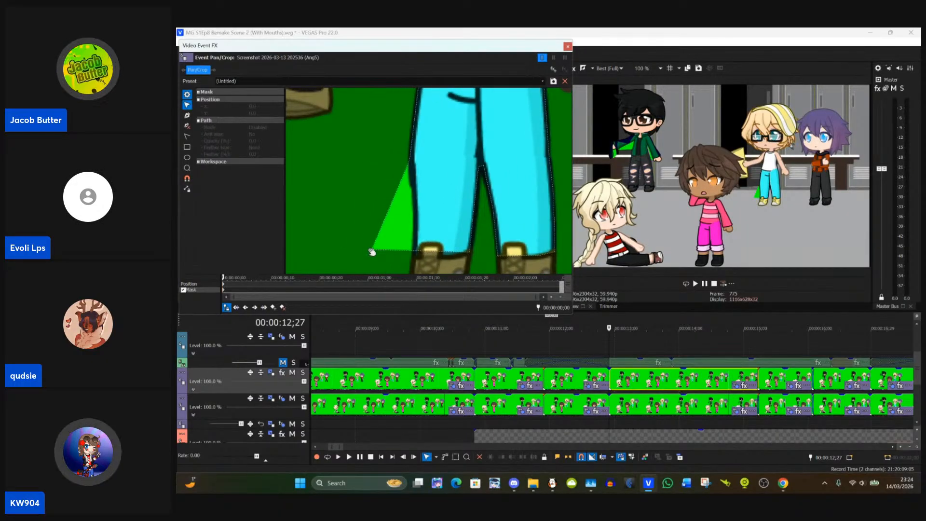
click(371, 251)
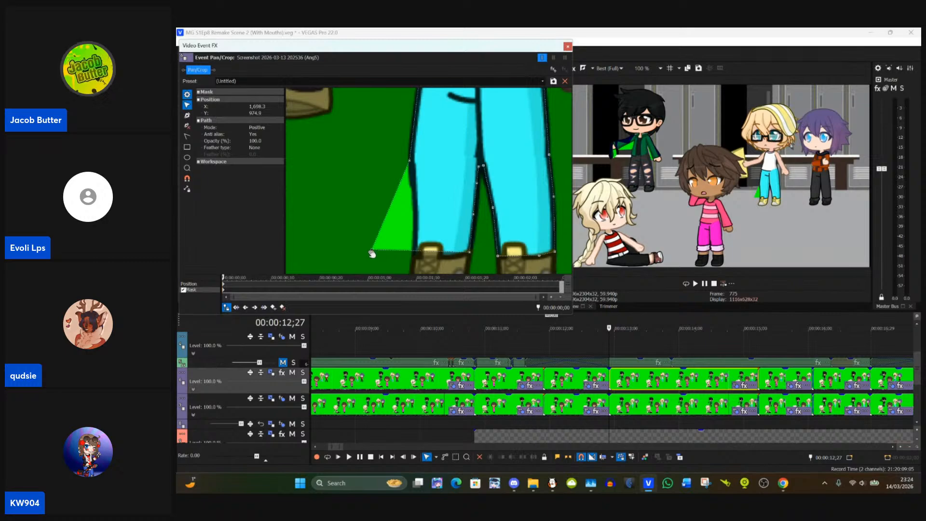
drag(372, 252, 413, 258)
Step: Add a mask point on the outer shin of the leg nearest the brown-haired character and move it onto the outline
drag(383, 231, 336, 225)
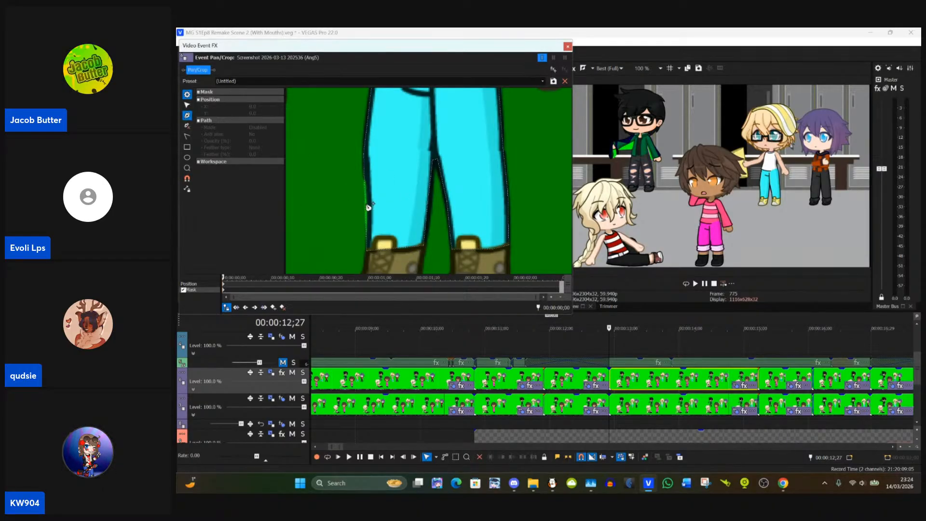
click(368, 207)
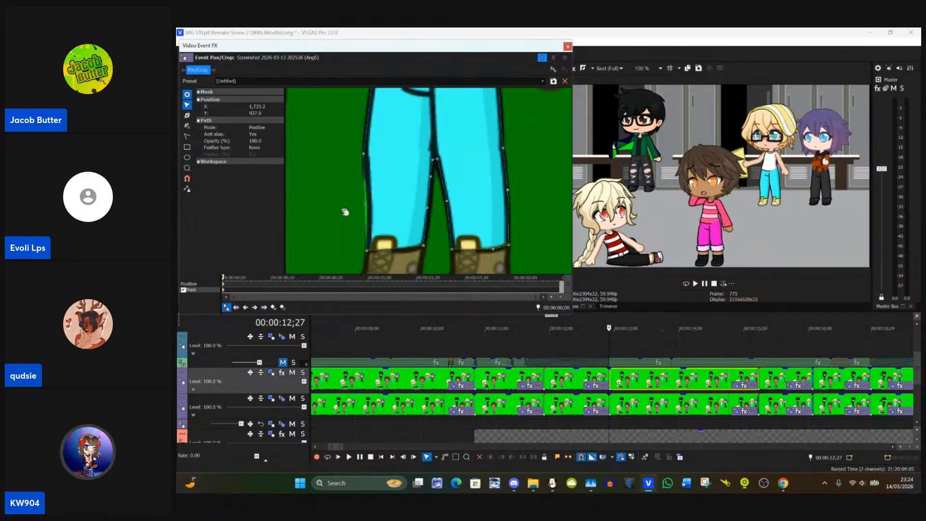
drag(365, 207, 369, 207)
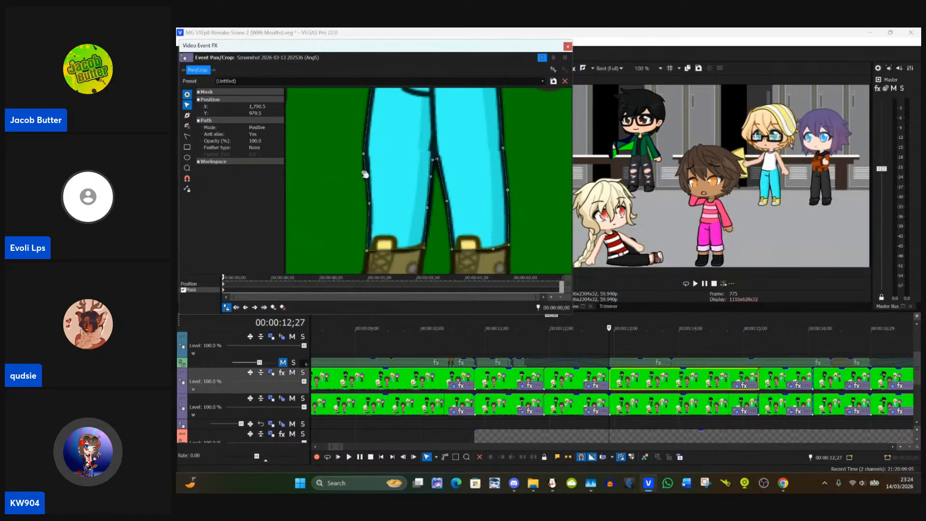
Step: Select the black-haired character's green jacket mask and fit its point where the collar meets the shoulder nearest the brown-haired character
scroll(342, 171, down, 5)
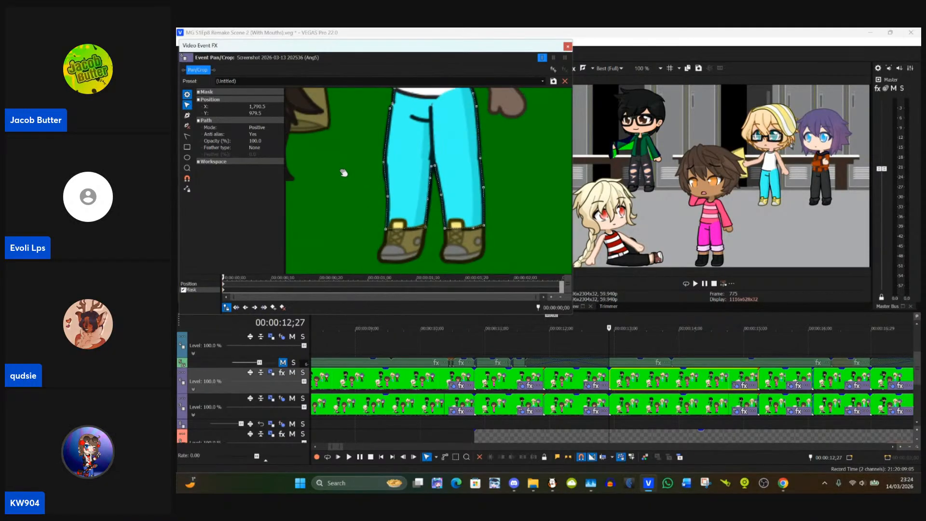
scroll(344, 172, down, 6)
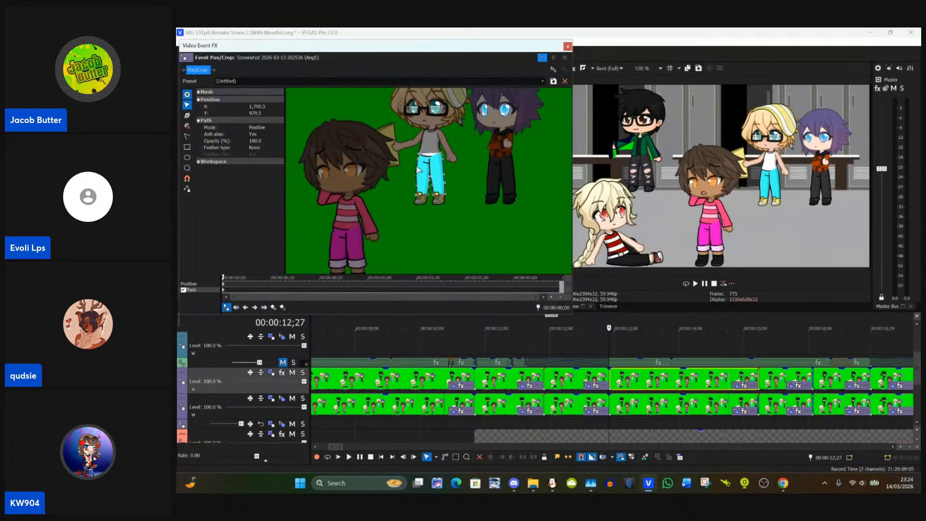
scroll(395, 161, down, 1)
drag(380, 167, 457, 181)
scroll(457, 182, up, 5)
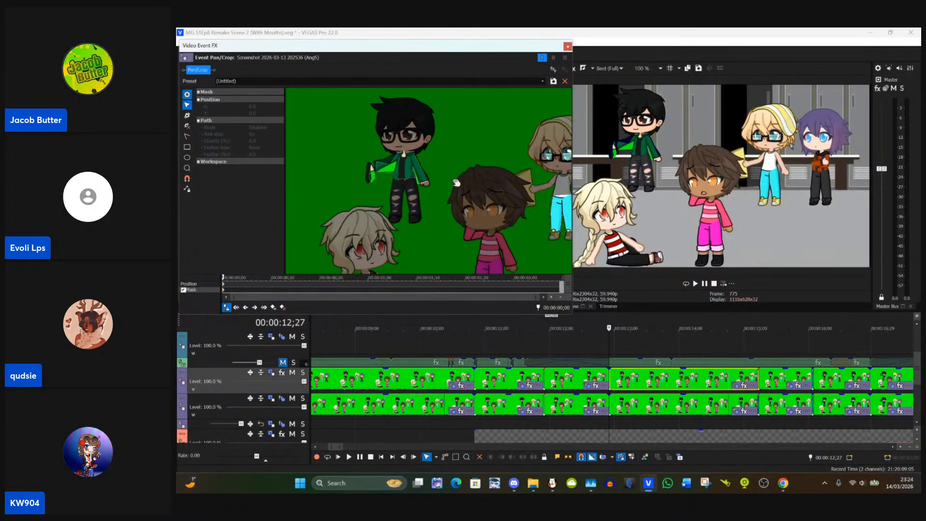
scroll(457, 182, up, 6)
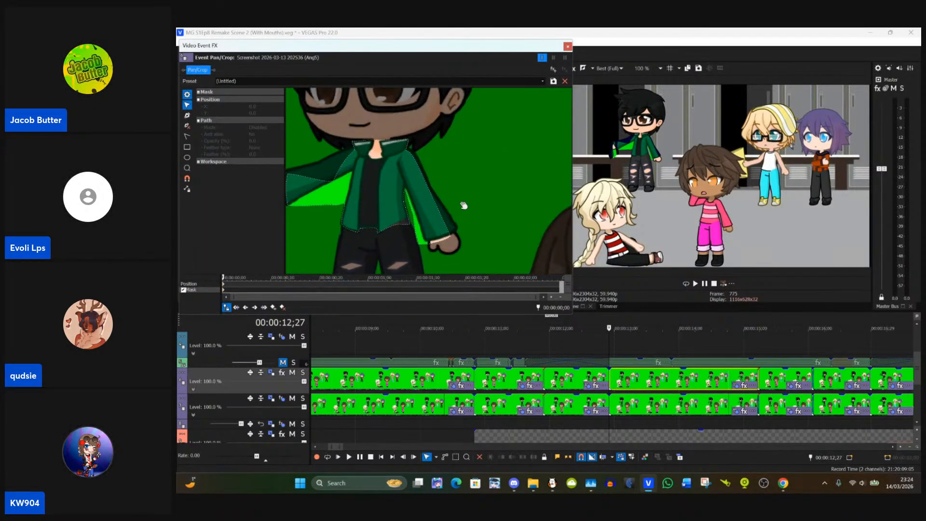
drag(460, 205, 441, 197)
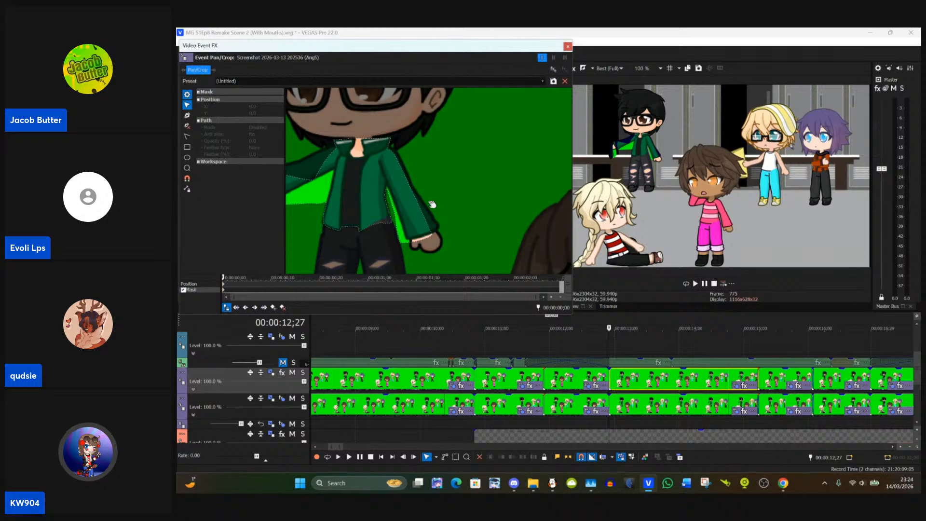
scroll(431, 204, up, 3)
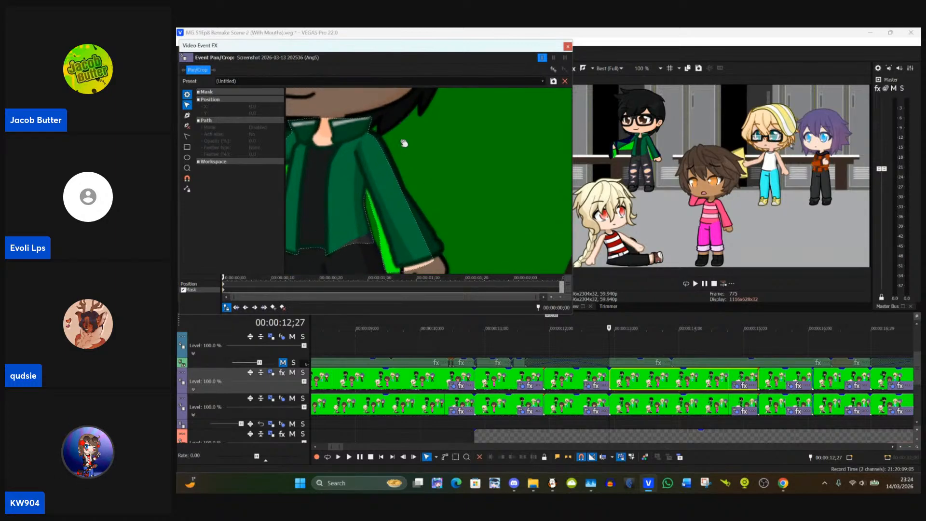
scroll(400, 147, up, 1)
drag(399, 147, 364, 160)
scroll(363, 159, up, 1)
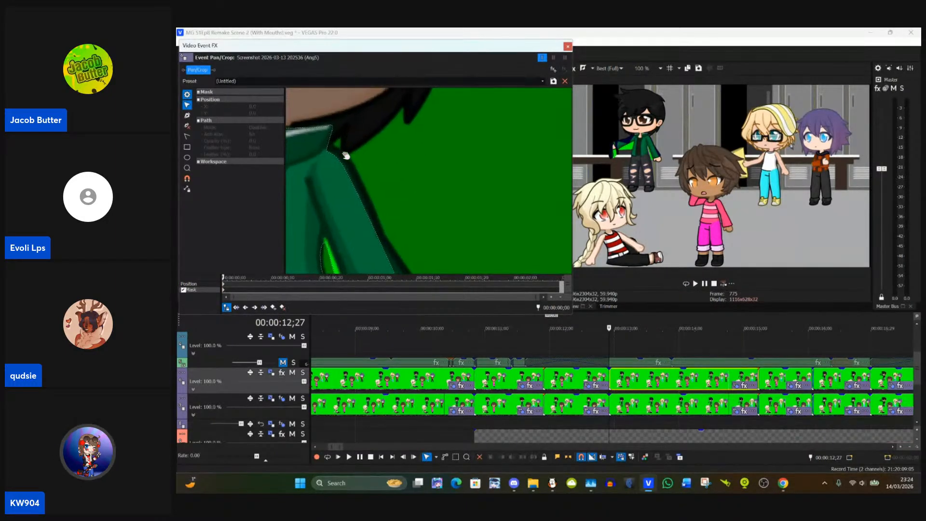
click(328, 149)
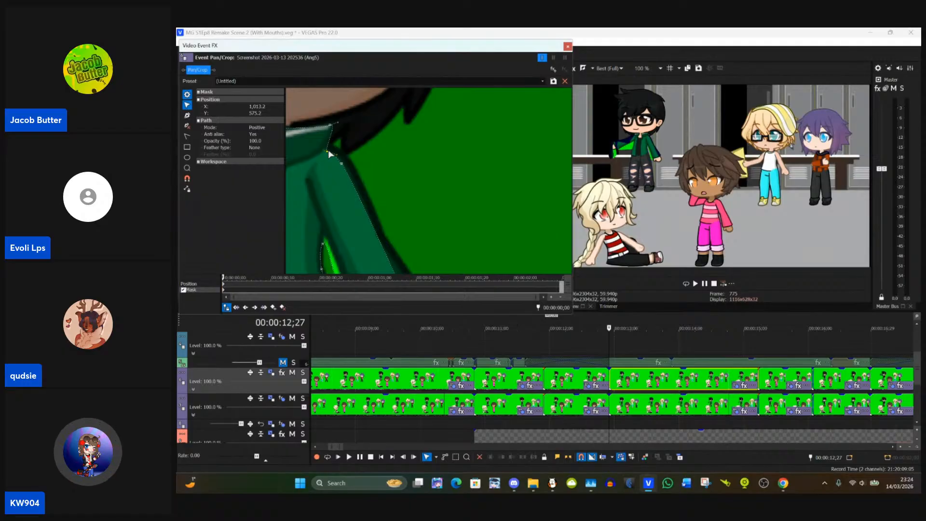
drag(328, 149, 379, 103)
Step: Move the jacket mask's cuff point to the outer cuff corner of the sleeve nearest the brown-haired character
drag(447, 205, 394, 166)
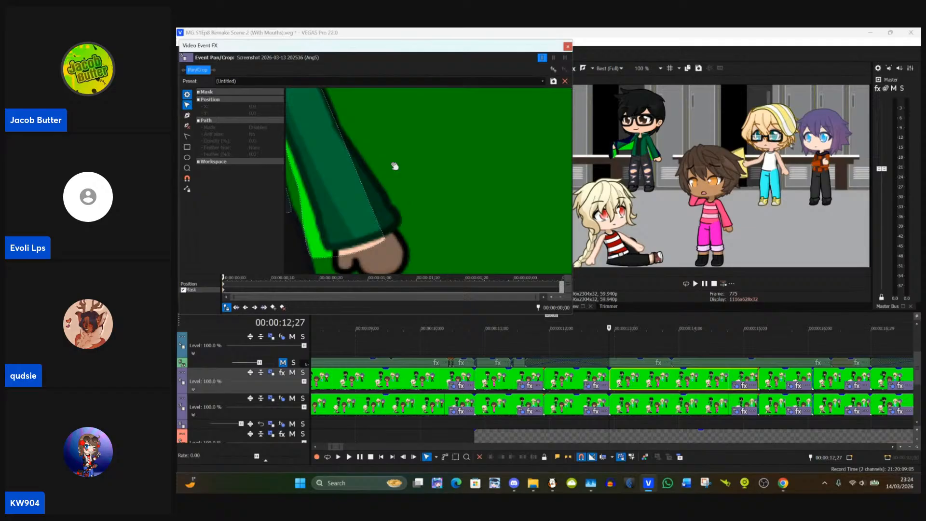
click(386, 242)
drag(386, 237, 401, 219)
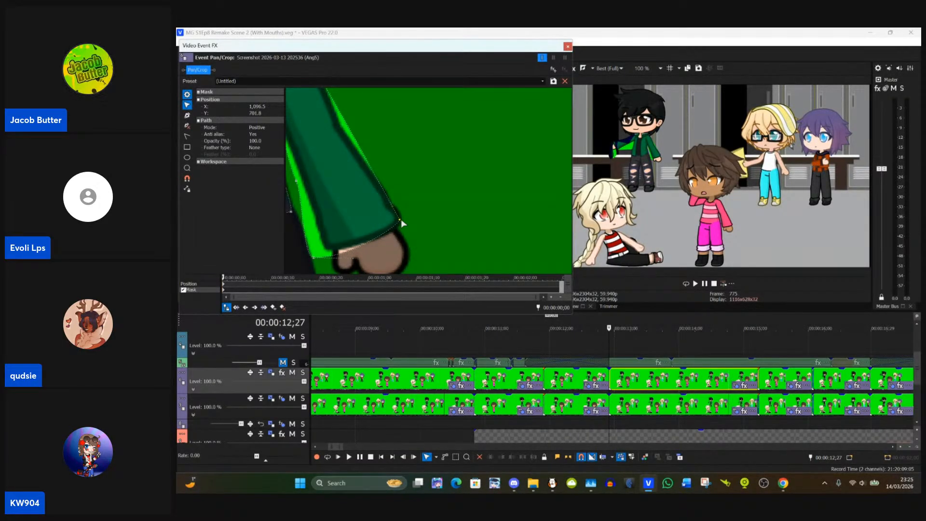
Step: Add a mask point midway along the outer edge of the same jacket sleeve and move it onto the outline
drag(409, 156, 441, 230)
click(188, 116)
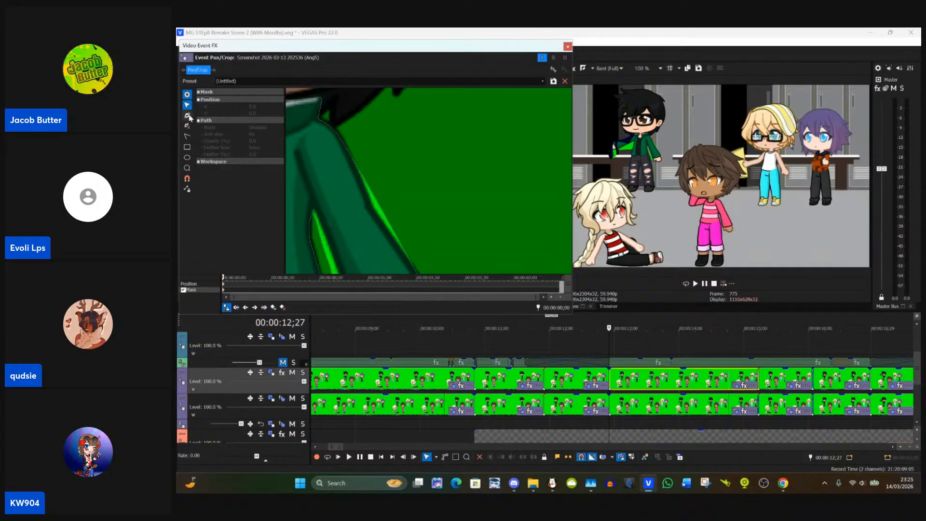
click(381, 208)
click(187, 107)
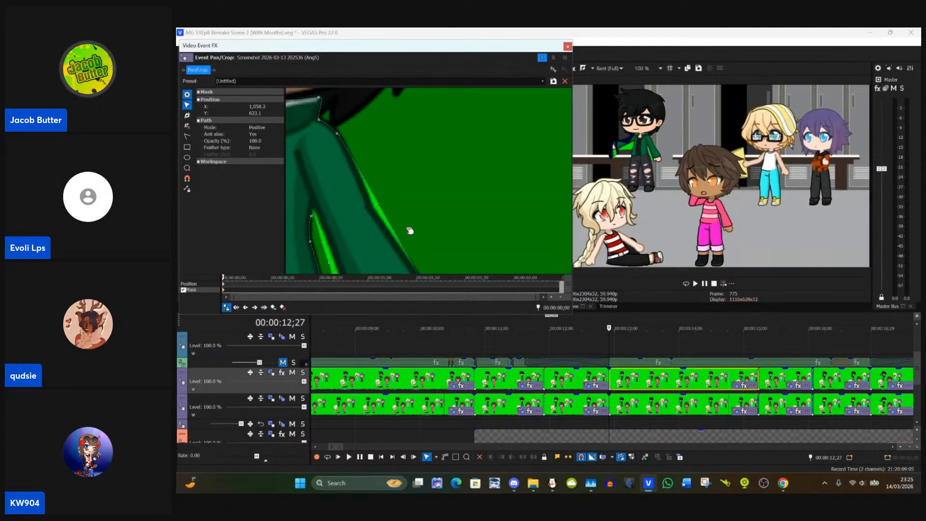
drag(380, 209, 372, 213)
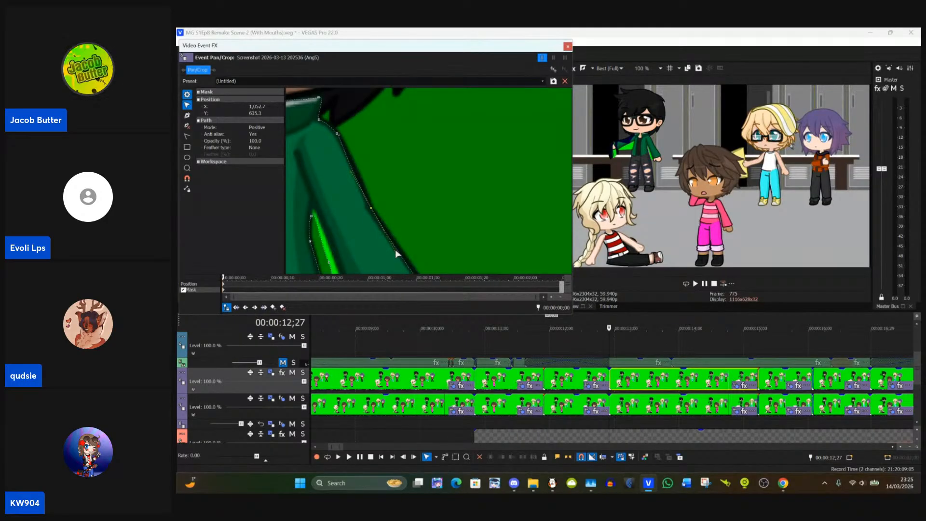
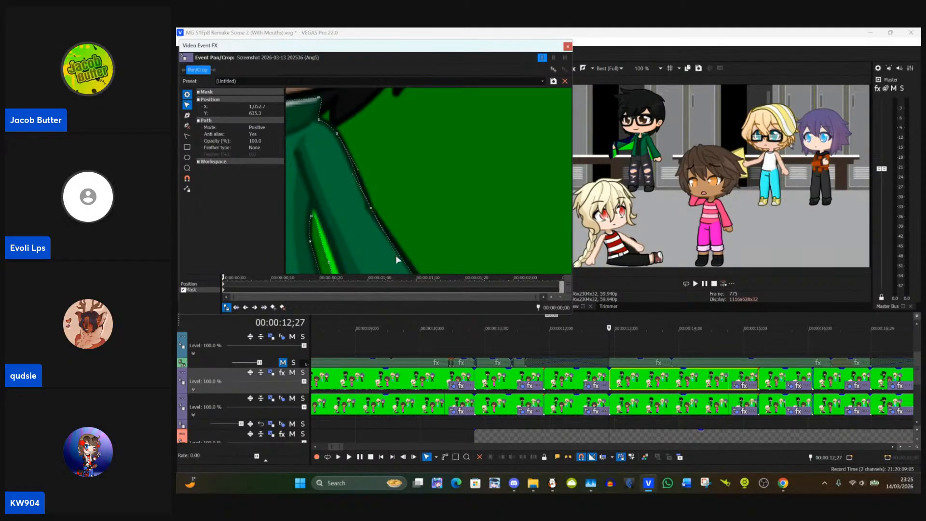
Step: Move the jacket mask's point to the inner cuff corner of the sleeve nearest the brown-haired character
drag(398, 259, 461, 198)
click(362, 252)
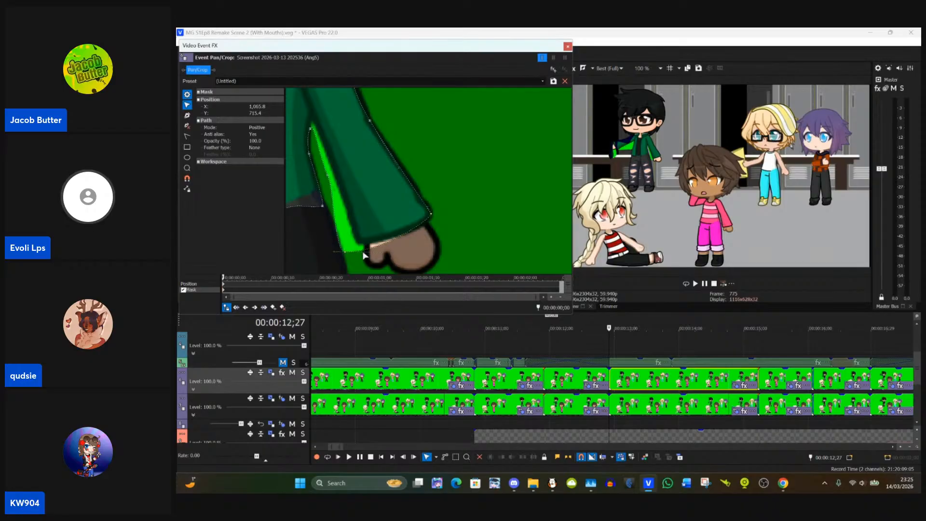
drag(345, 252, 362, 243)
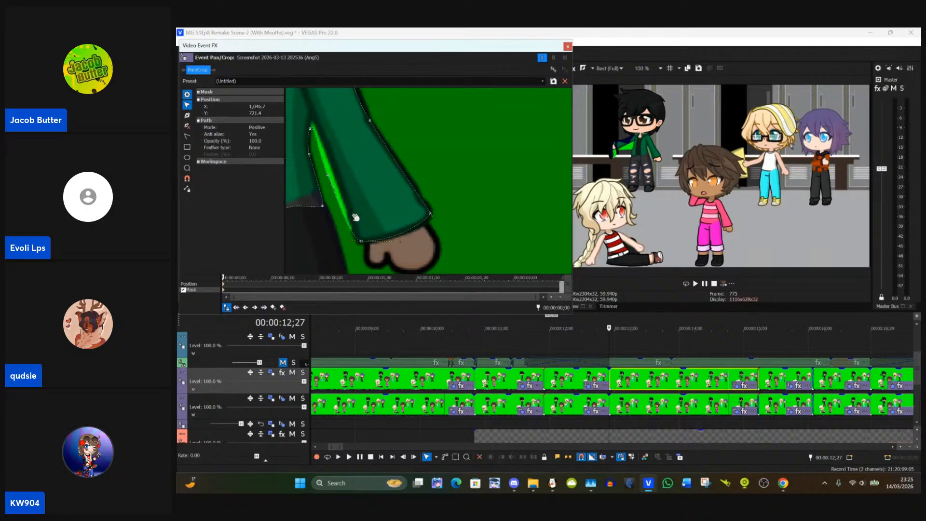
Step: Fit the jacket mask's armpit and inner-sleeve points to the outline of the sleeve nearest the brown-haired character
drag(329, 174, 349, 217)
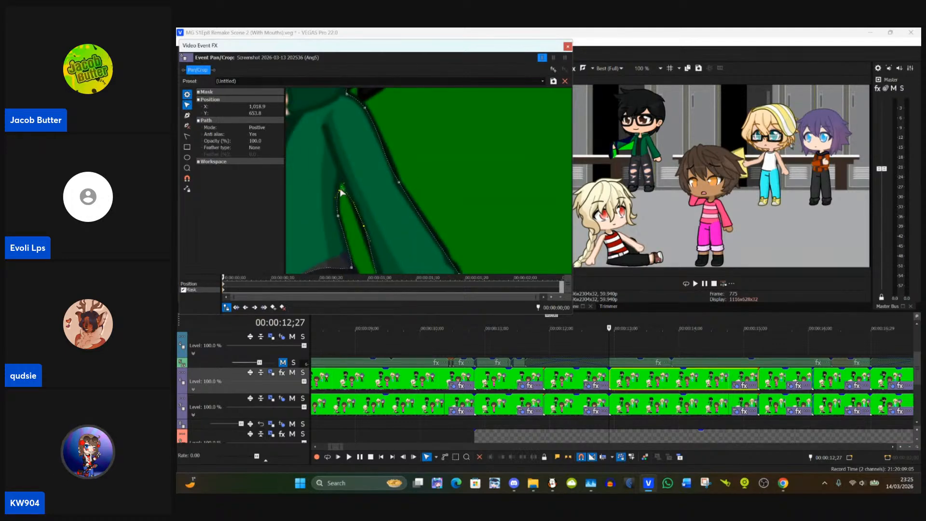
drag(341, 193, 340, 187)
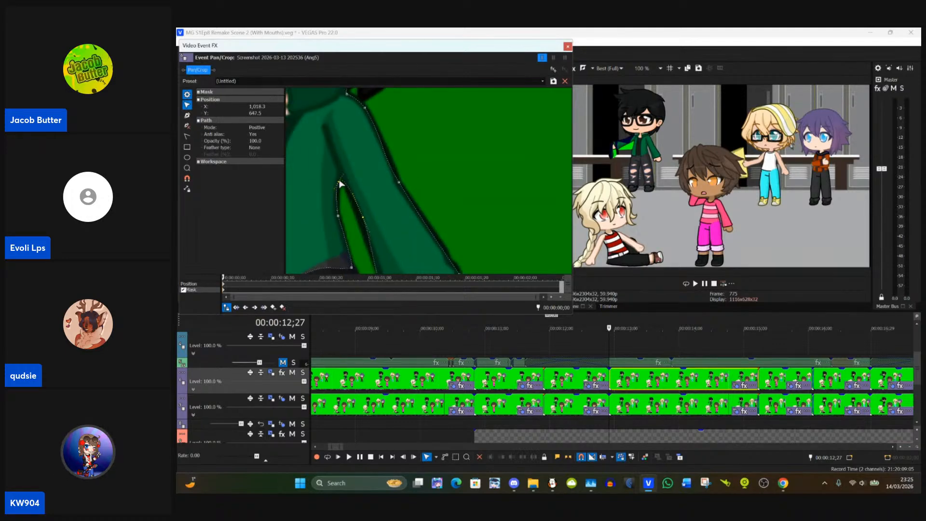
drag(363, 217, 362, 220)
click(362, 218)
click(365, 218)
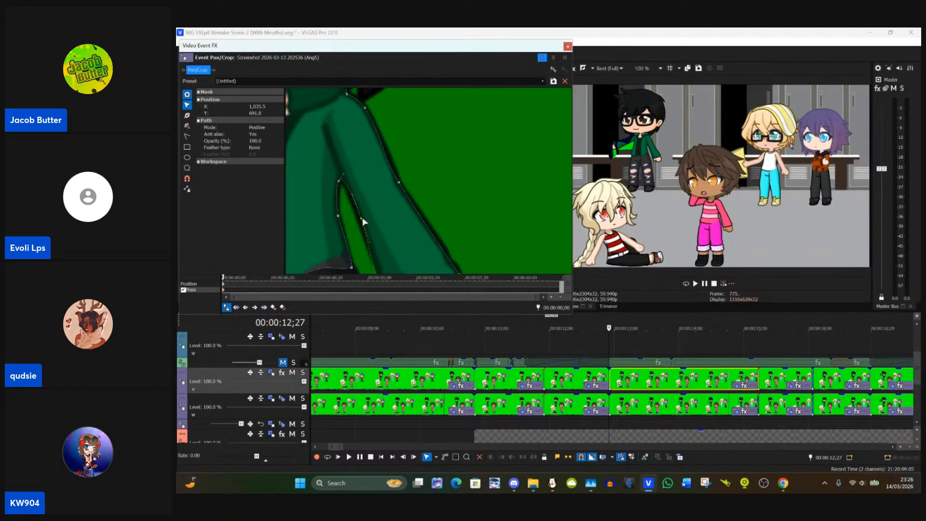
scroll(359, 232, down, 3)
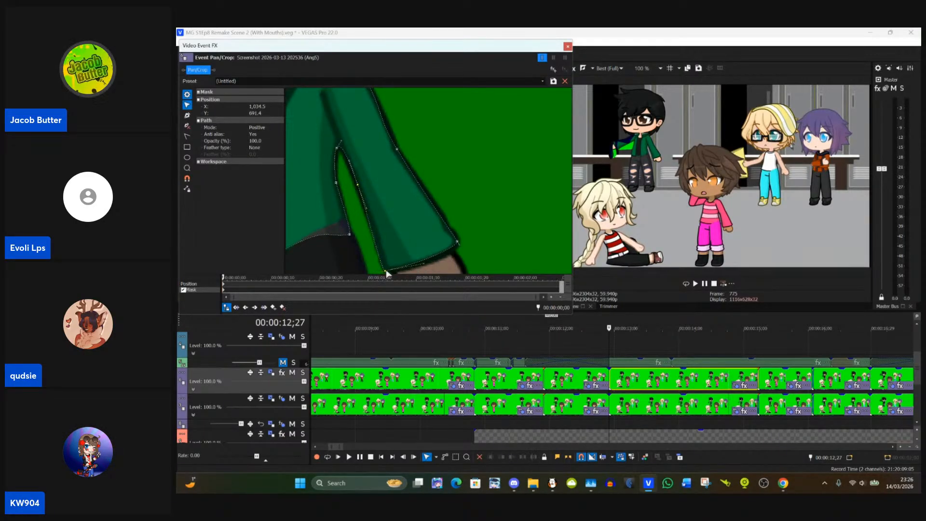
click(362, 235)
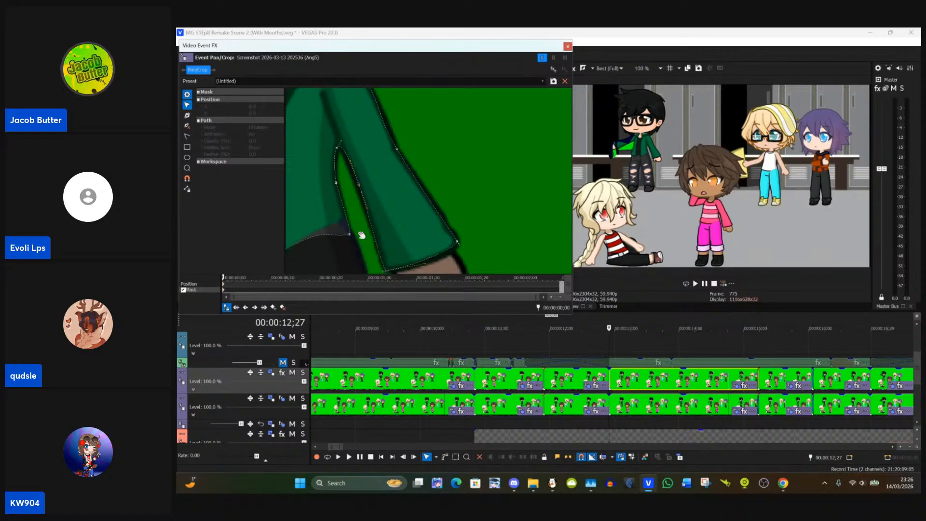
click(348, 234)
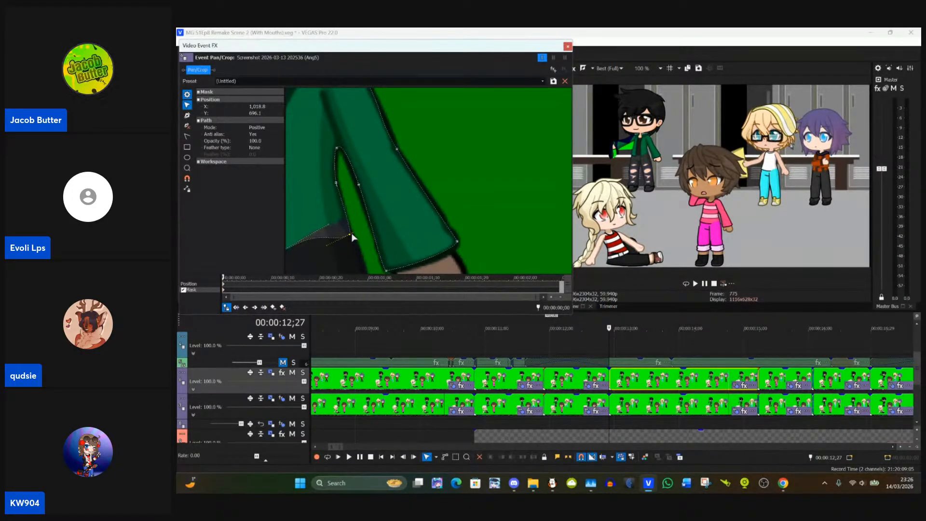
Step: Add mask points on the hanging green tie's edge facing the hand and at its top corner, fitting them to the outline
drag(353, 238, 483, 308)
drag(389, 254, 428, 188)
drag(379, 213, 436, 225)
drag(408, 184, 378, 189)
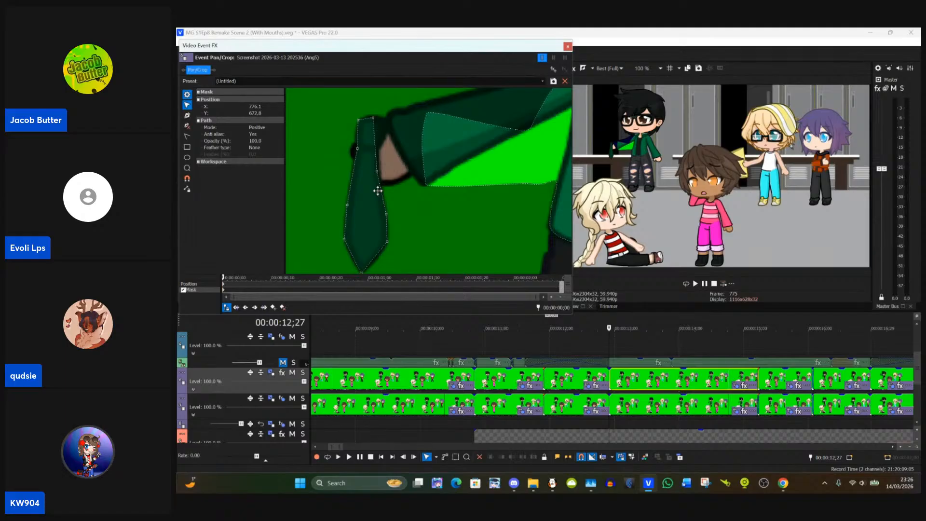
drag(377, 190, 378, 190)
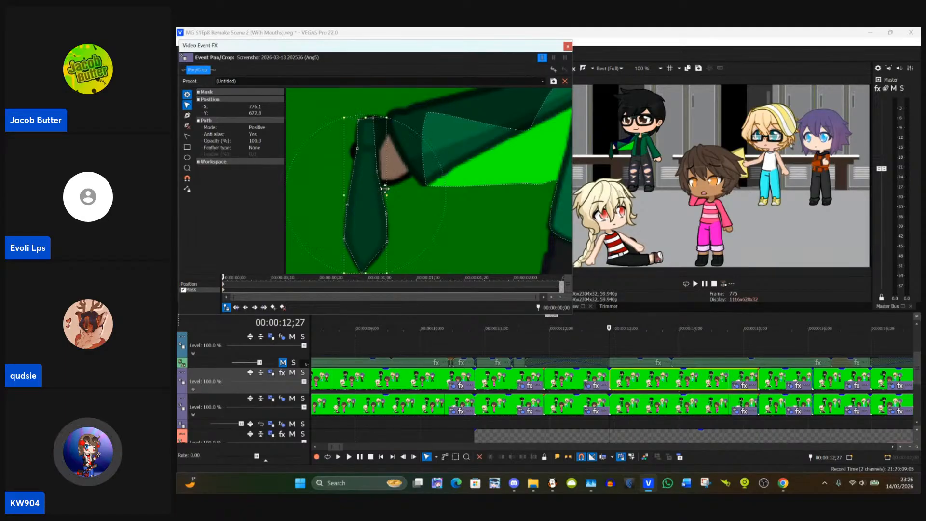
click(401, 103)
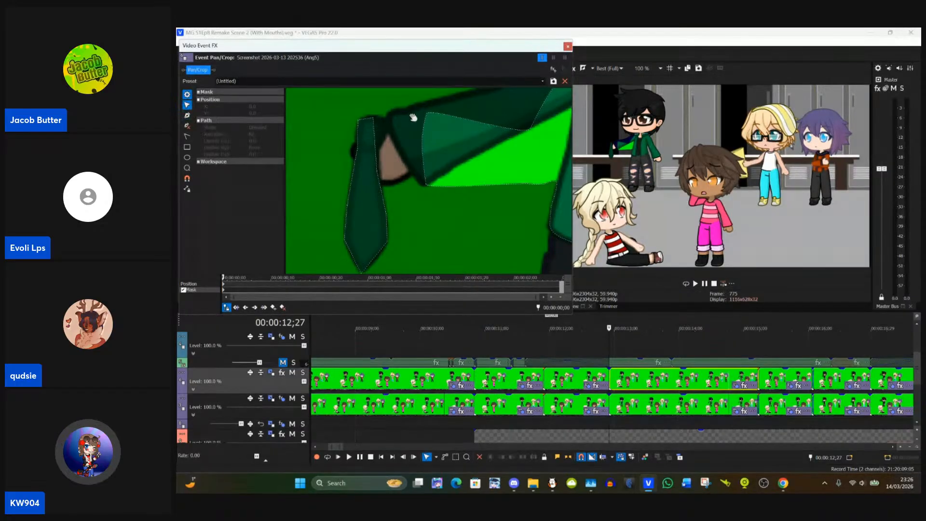
click(373, 121)
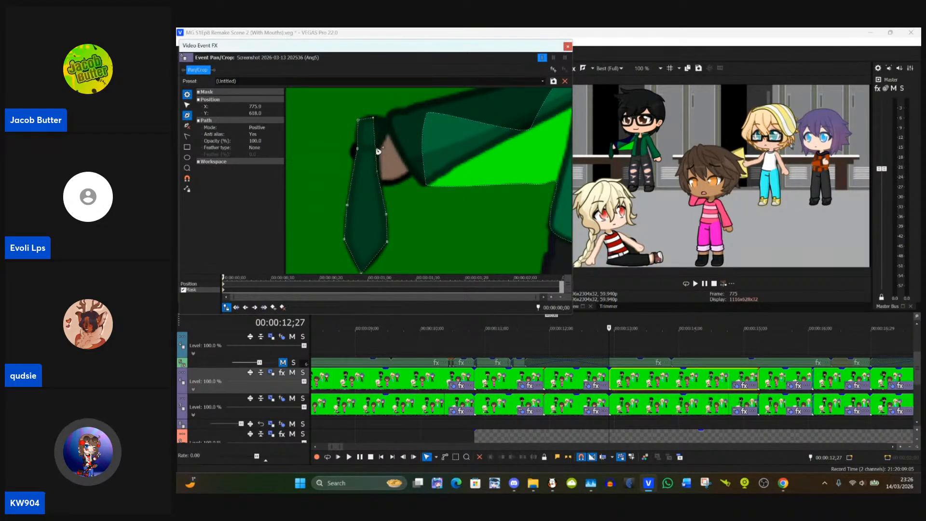
click(188, 105)
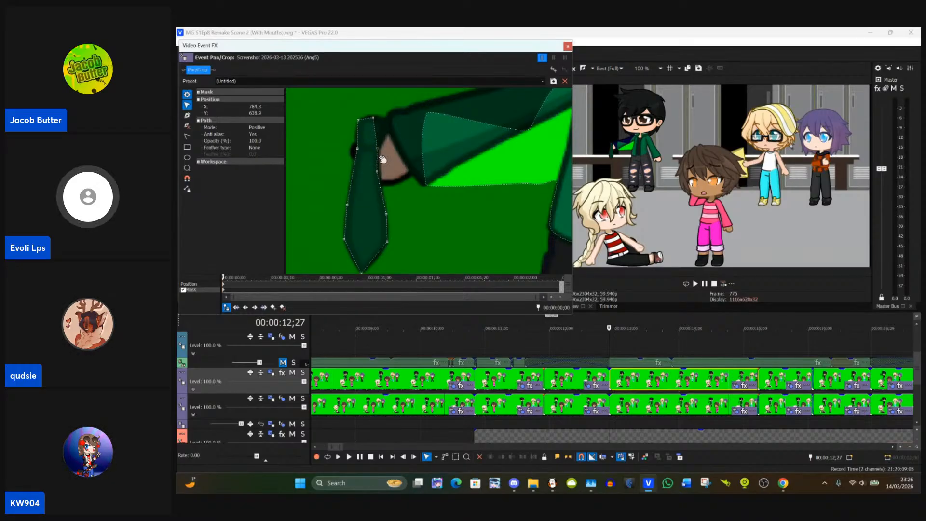
drag(376, 172, 379, 172)
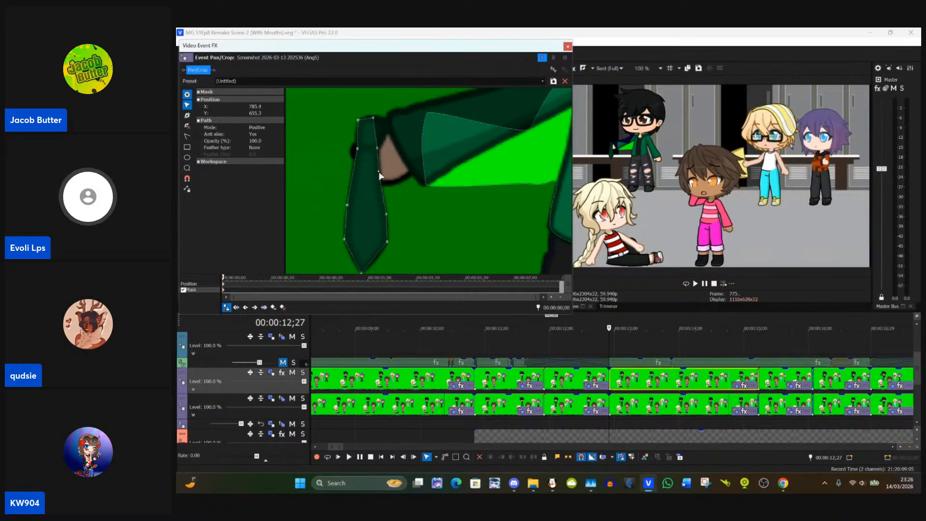
click(187, 116)
click(187, 105)
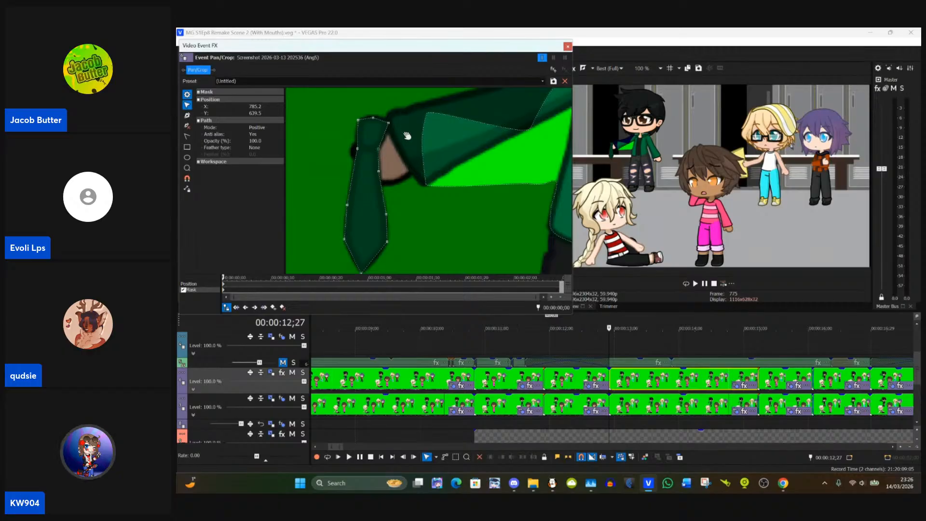
Step: Select the jacket mask on the outstretched arm and move its mid-sleeve point onto the sleeve's upper edge
drag(407, 137, 372, 161)
click(391, 173)
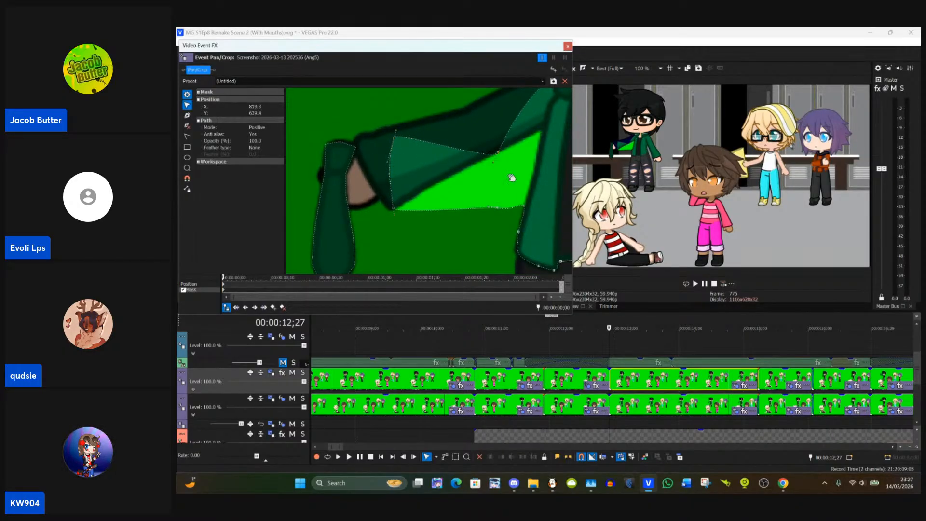
drag(508, 179, 461, 203)
drag(446, 141, 477, 189)
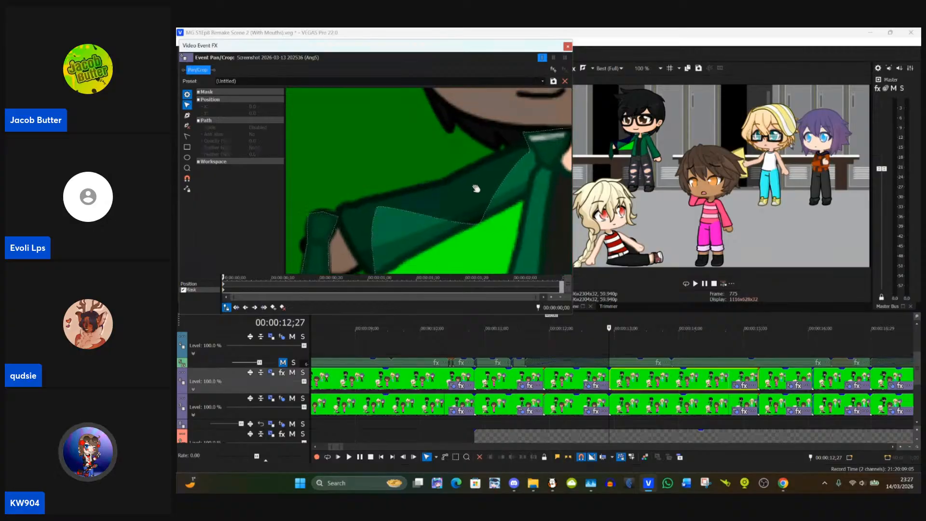
click(522, 165)
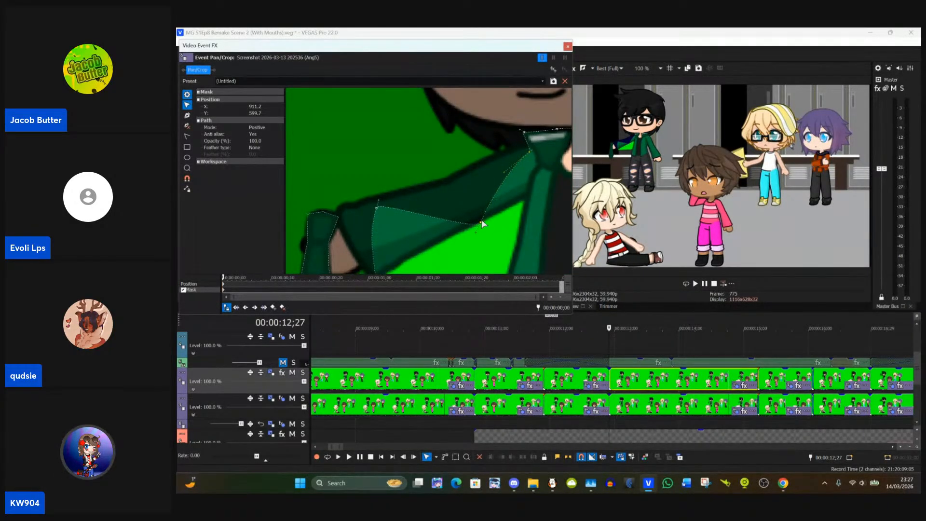
drag(482, 220, 451, 181)
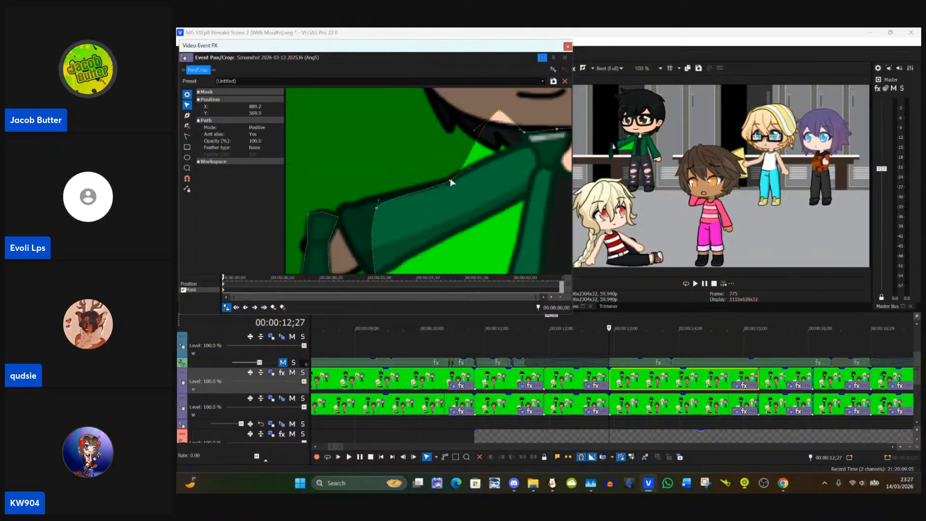
Step: Move the jacket mask's shoulder point to where the outstretched sleeve meets the collar
click(499, 112)
double_click(500, 111)
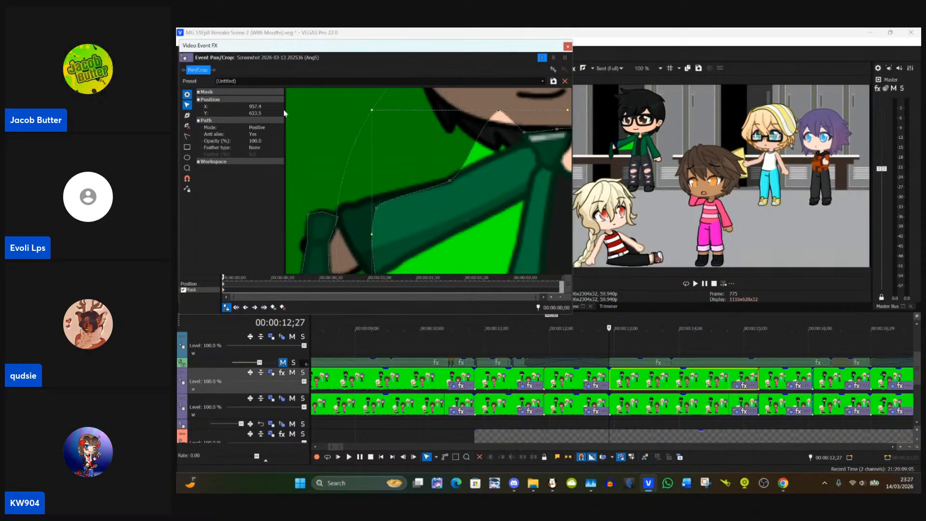
click(504, 113)
click(504, 113)
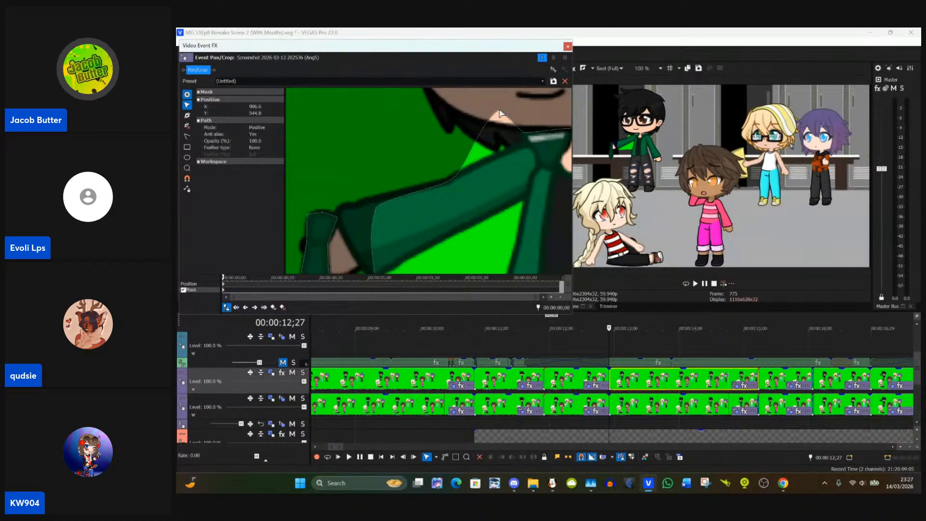
drag(499, 120, 523, 144)
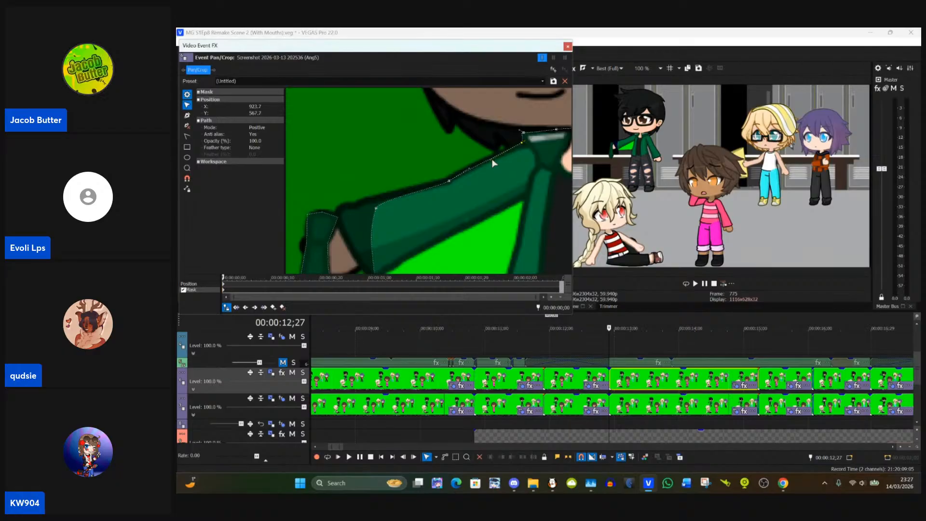
drag(526, 146, 526, 147)
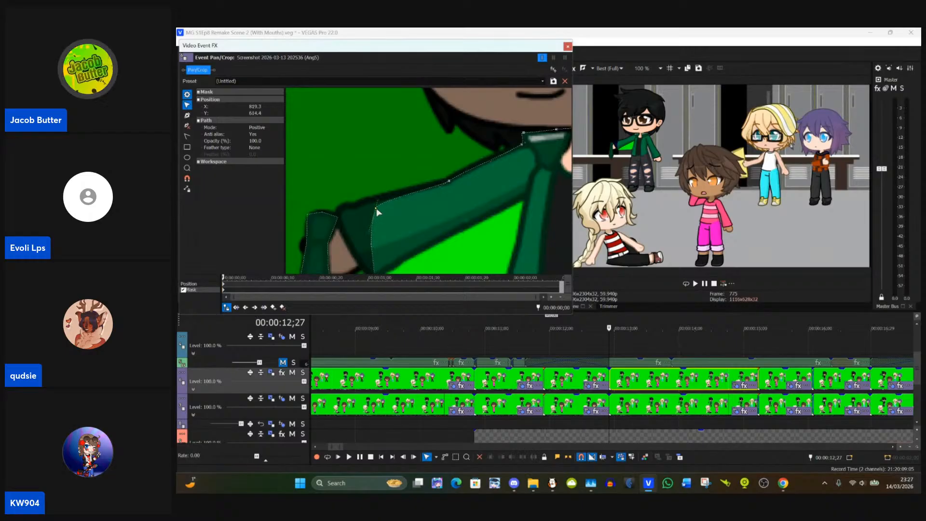
Step: Fit the jacket mask's points to the upper and lower cuff corners of the outstretched sleeve
drag(376, 209, 338, 213)
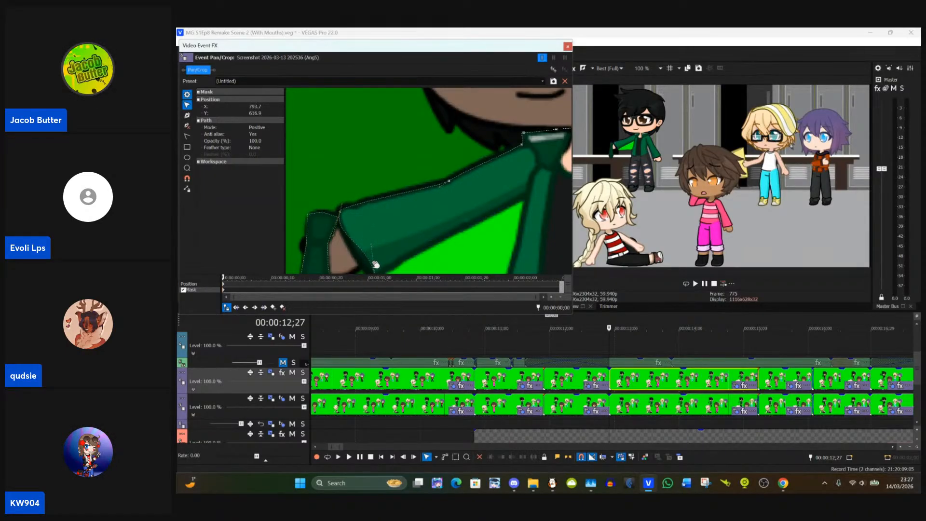
drag(358, 182, 377, 110)
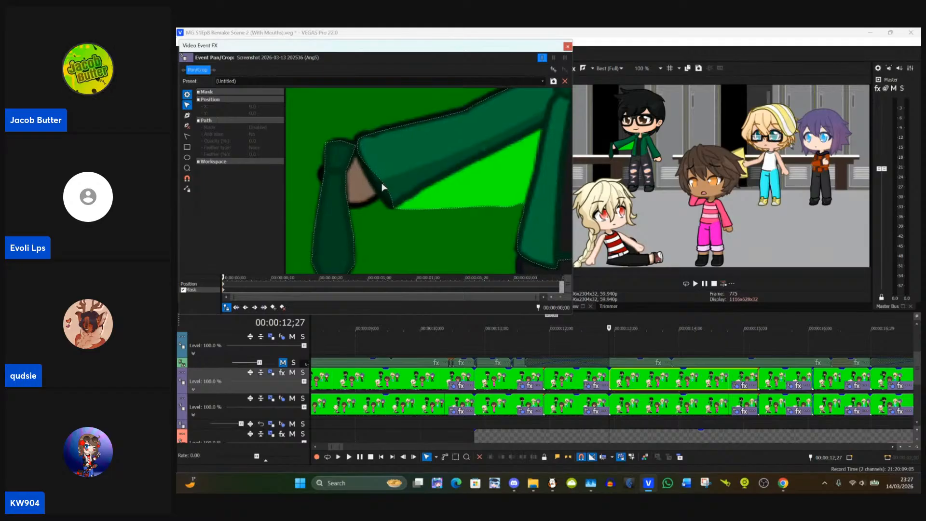
click(389, 189)
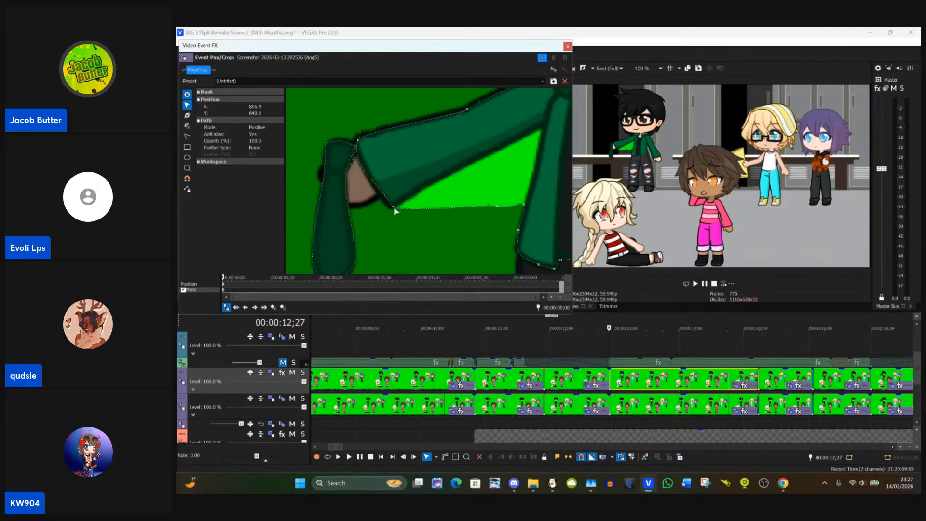
drag(392, 206, 392, 205)
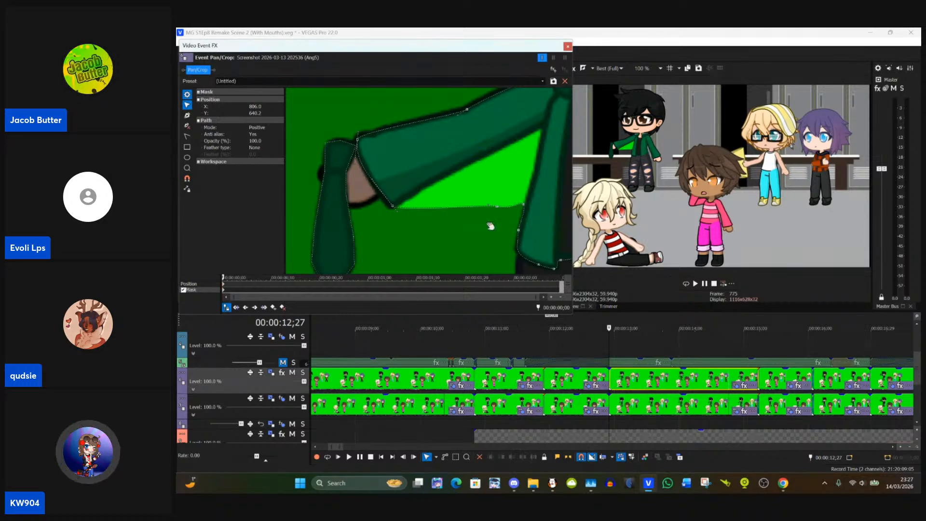
Step: Move the jacket mask's stray point below the outstretched arm up onto the sleeve's underside
drag(497, 220, 482, 243)
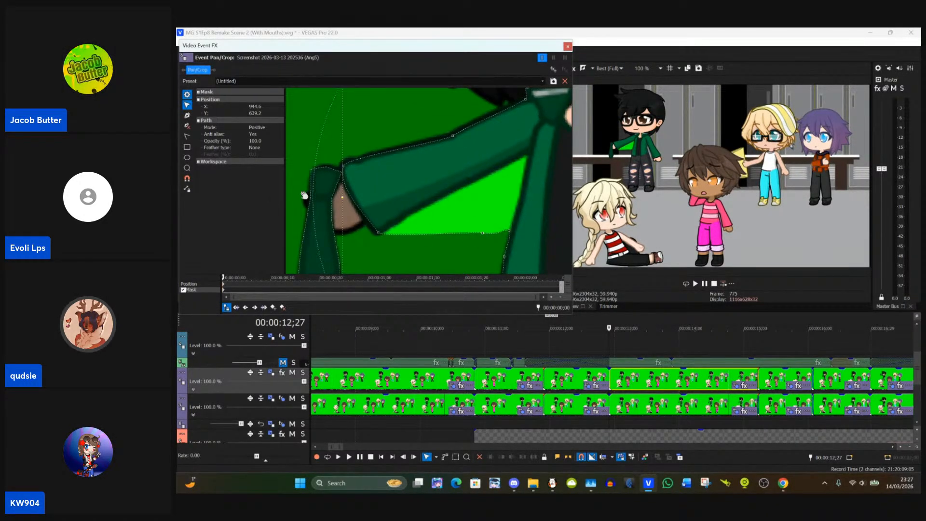
click(310, 177)
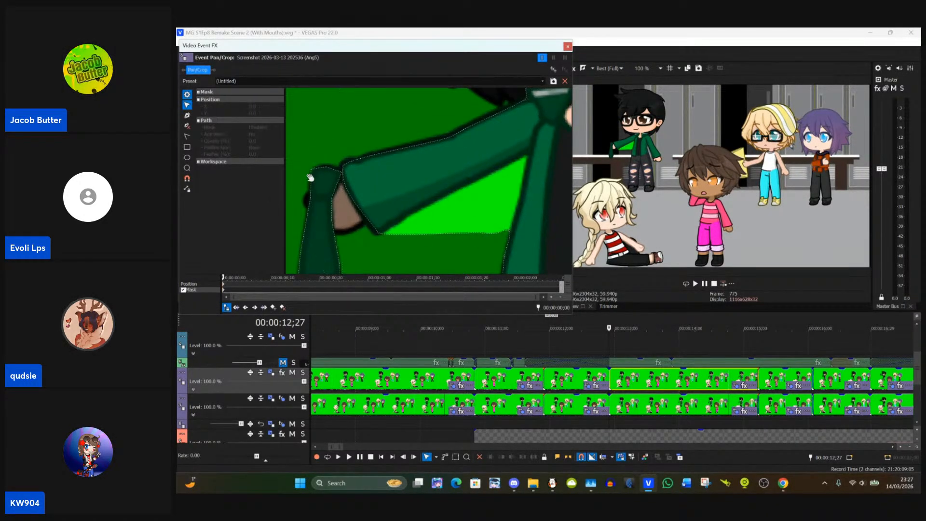
click(477, 232)
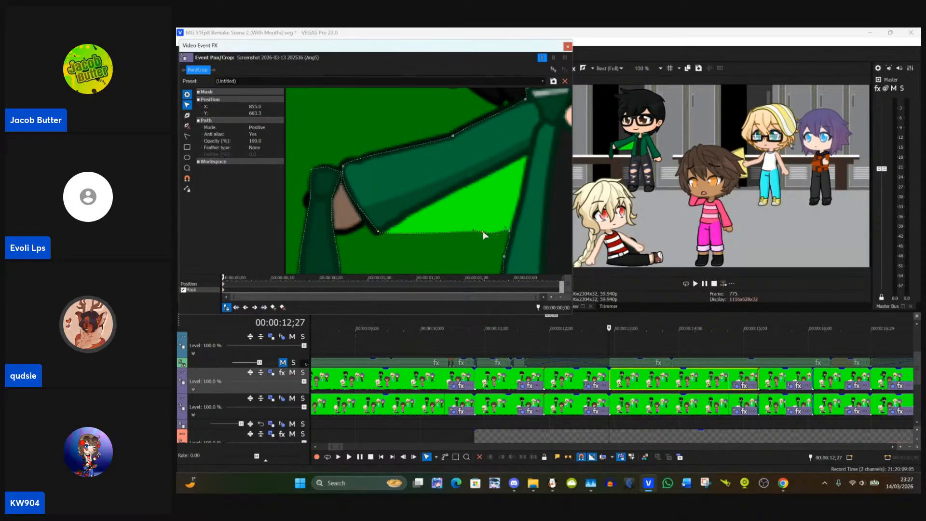
drag(483, 231, 472, 185)
click(482, 239)
click(482, 232)
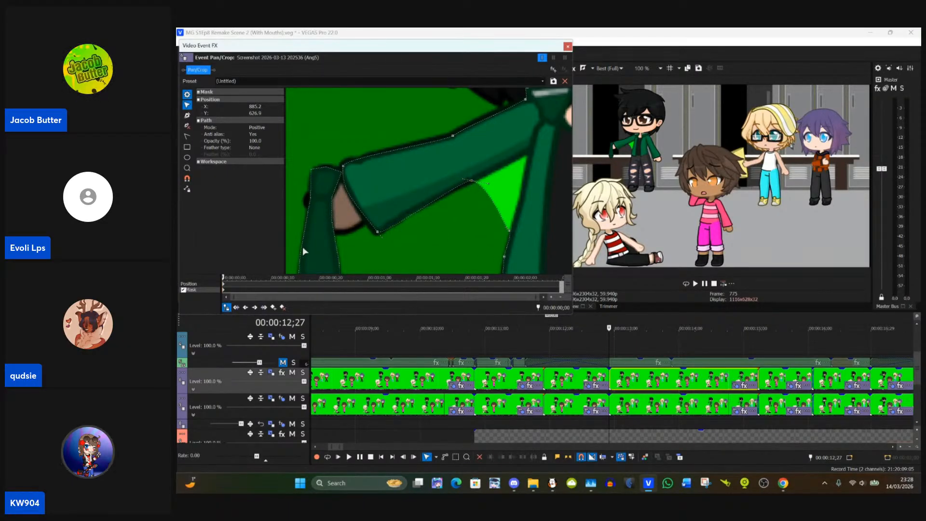
Step: Add a mask point between the outstretched sleeve's underside and the torso and move it into the armpit
click(187, 116)
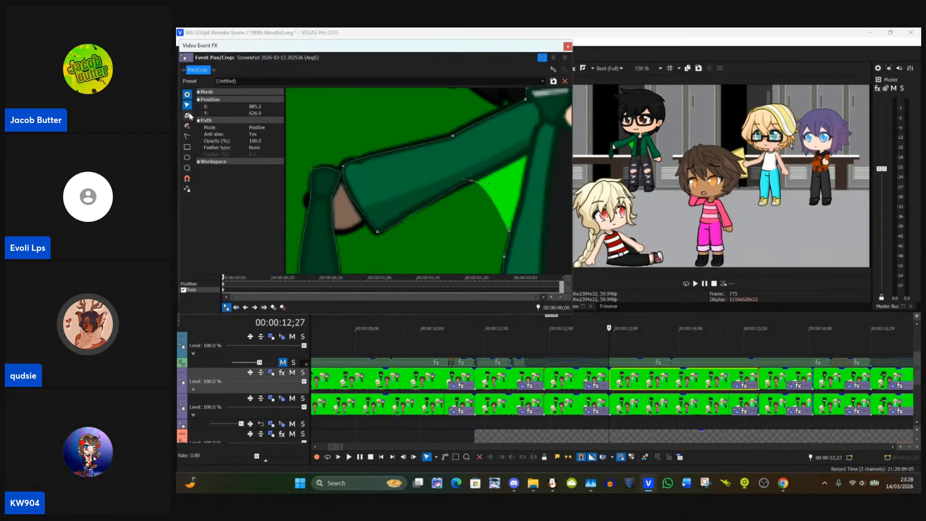
click(493, 200)
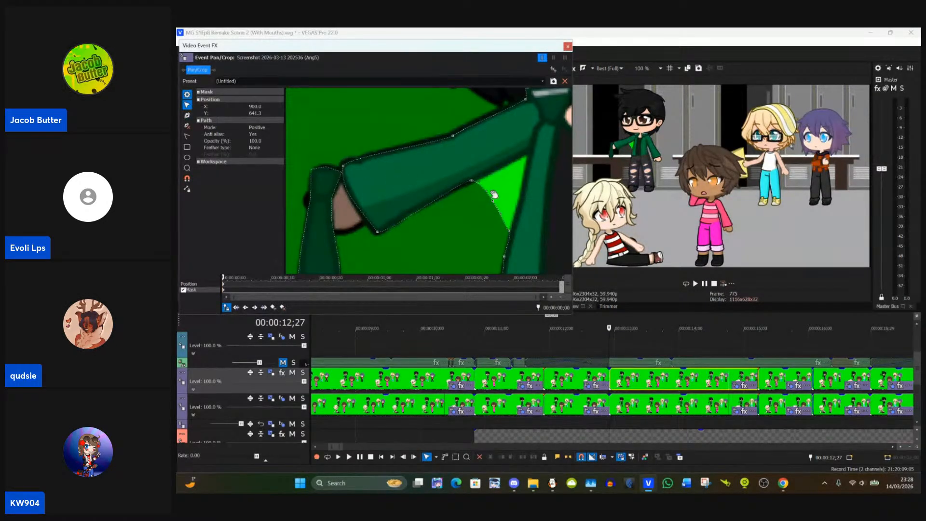
drag(493, 200, 529, 156)
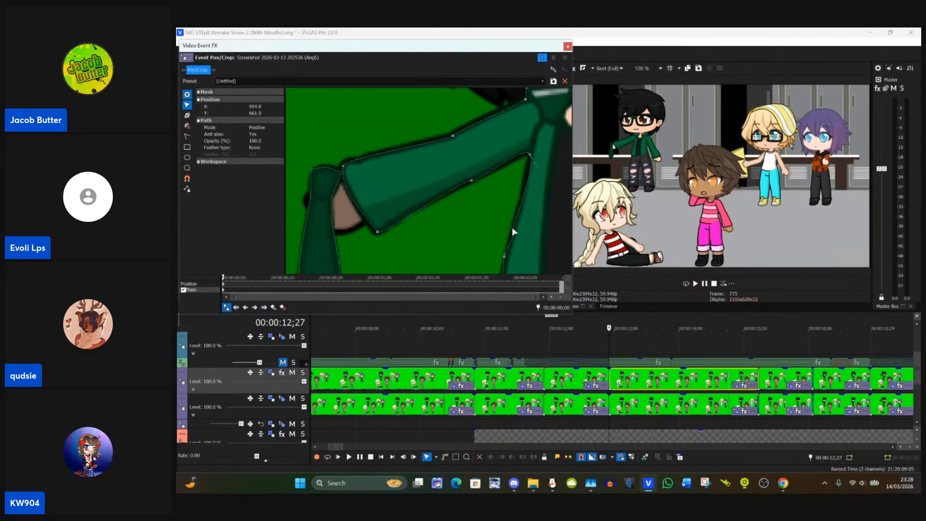
Step: Fit the jacket mask's torso-side point below the outstretched arm's armpit to the outline and review the whole jacket
drag(512, 228, 513, 227)
click(489, 173)
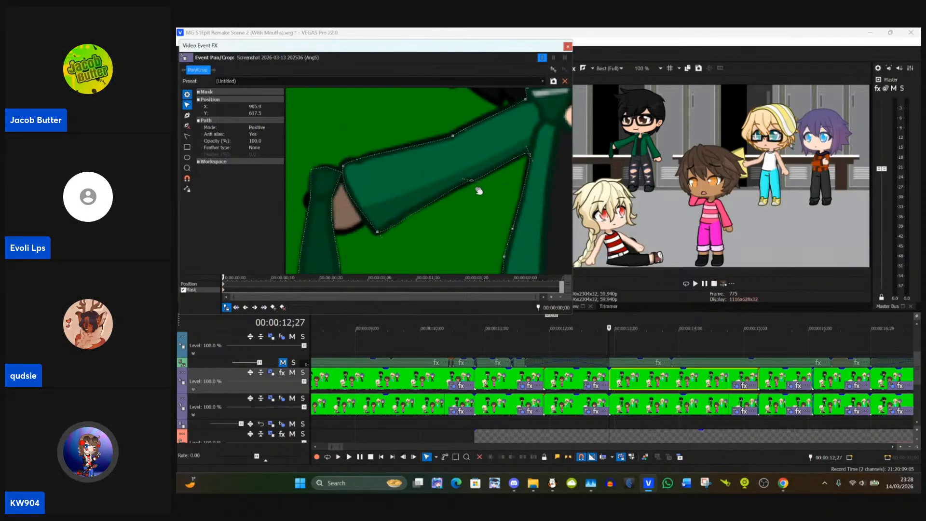
scroll(476, 195, down, 5)
scroll(469, 222, down, 6)
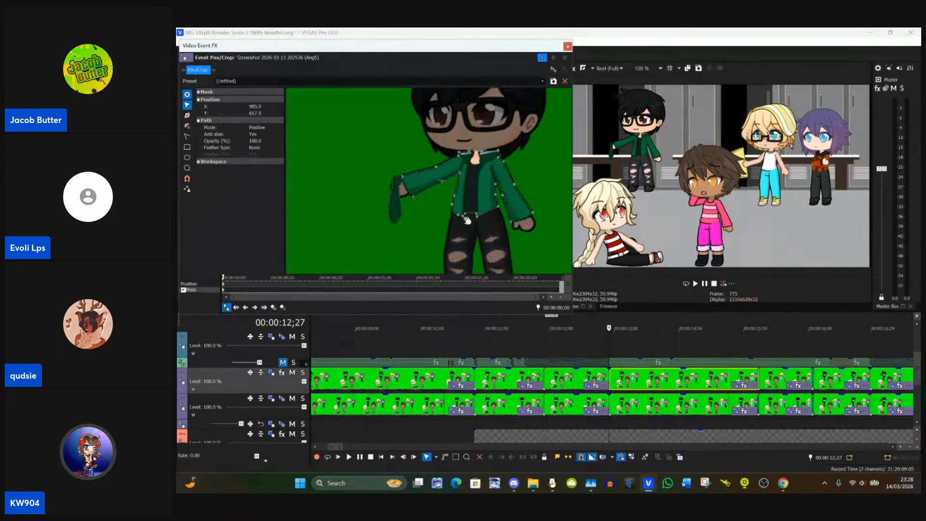
Step: Inspect the blond character's trouser and top area for masking on the event at 00:00:12;27, and close its Pan/Crop window
scroll(481, 238, down, 4)
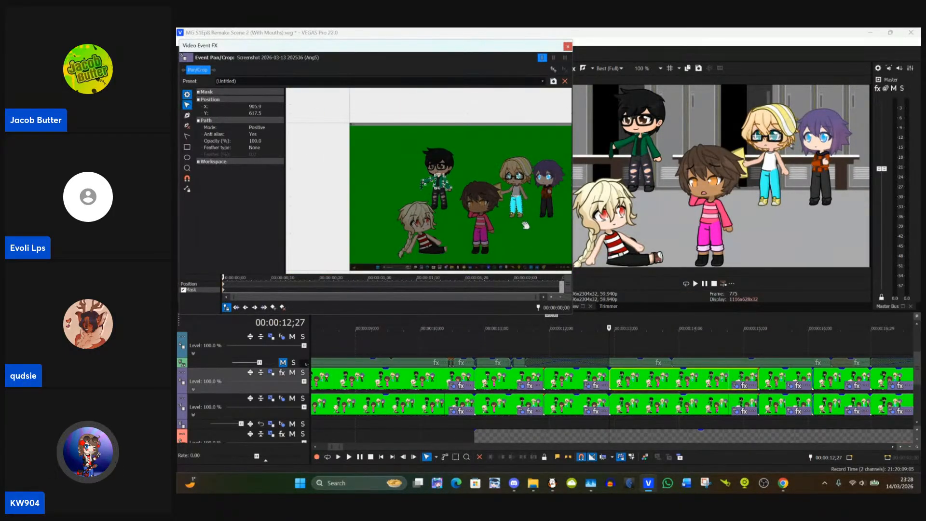
scroll(446, 235, up, 3)
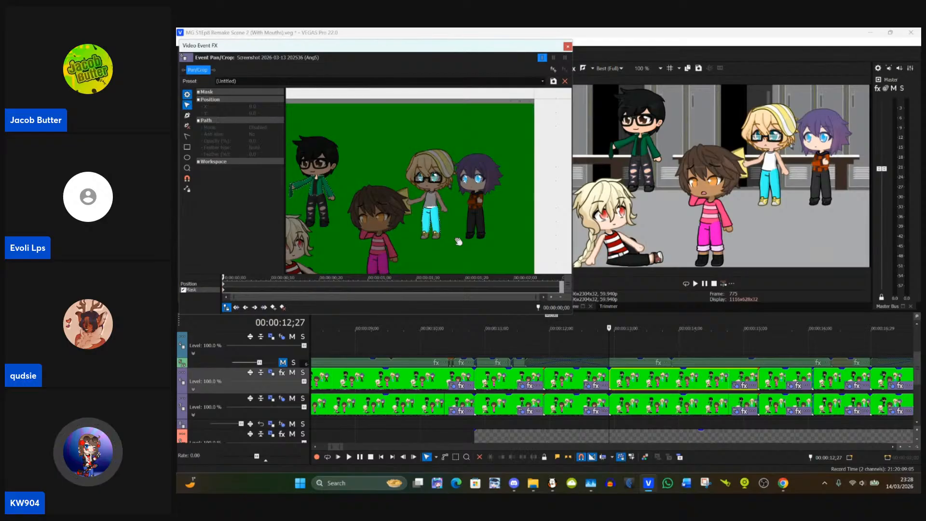
scroll(461, 239, up, 1)
scroll(461, 239, up, 4)
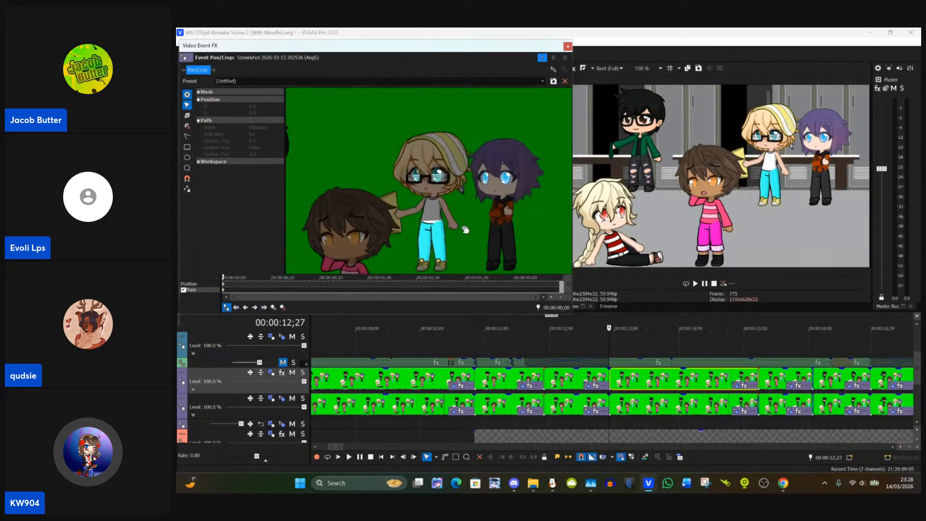
scroll(475, 227, up, 4)
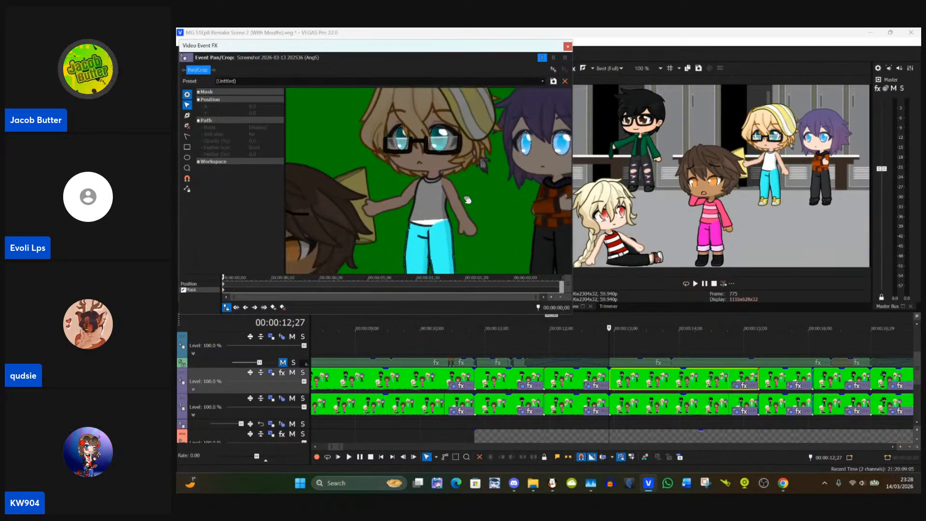
scroll(472, 187, up, 2)
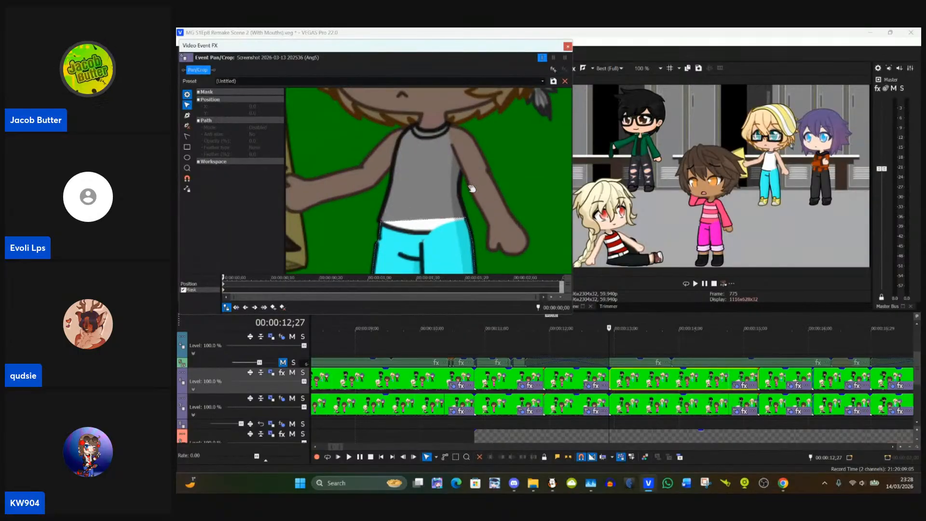
drag(500, 206, 484, 165)
scroll(431, 165, up, 2)
scroll(431, 168, down, 2)
scroll(430, 168, down, 3)
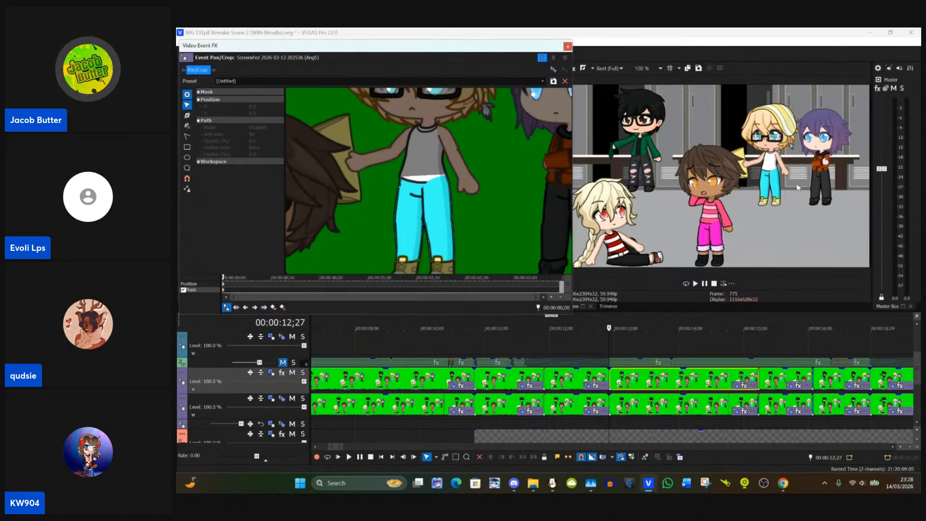
click(568, 47)
Step: Look over the mouth tracks above the masked events and locate the next event to mask on the timeline
scroll(593, 386, up, 10)
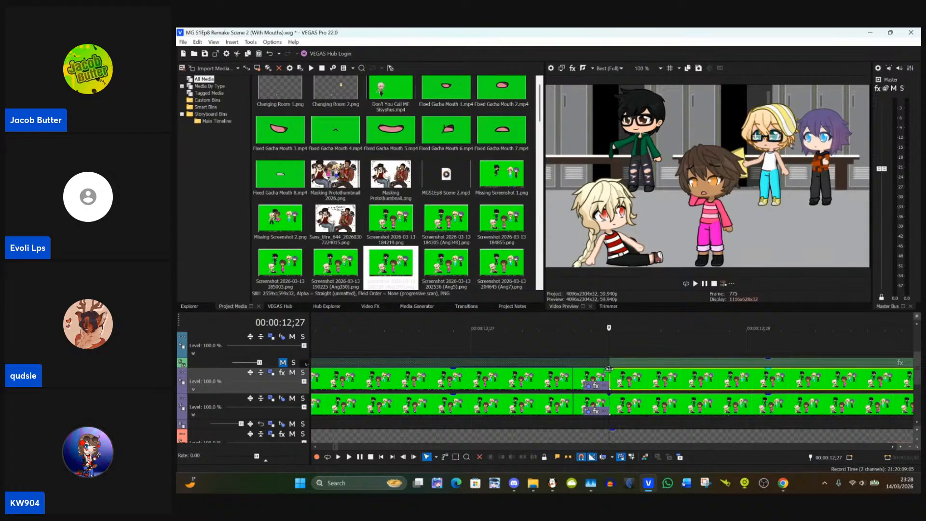
click(917, 327)
click(917, 327)
click(917, 329)
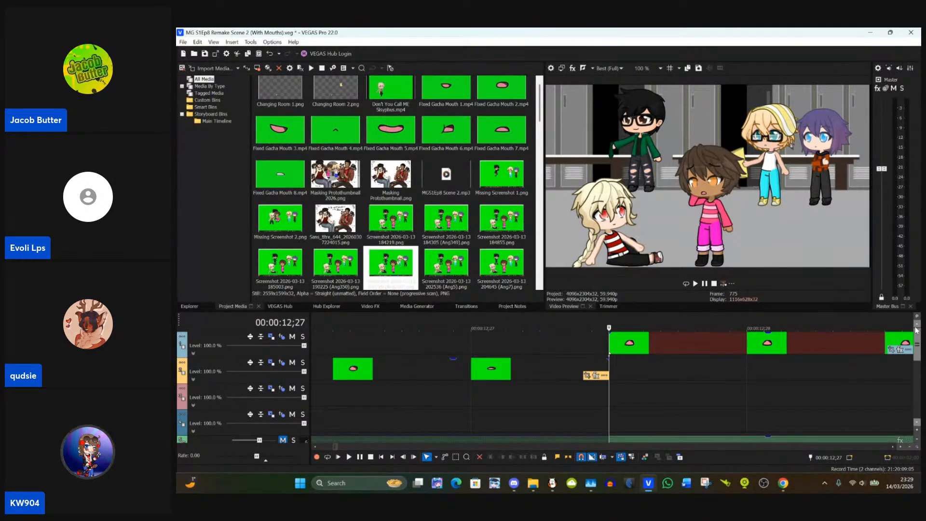
drag(917, 350, 918, 372)
scroll(701, 383, down, 2)
scroll(700, 383, down, 6)
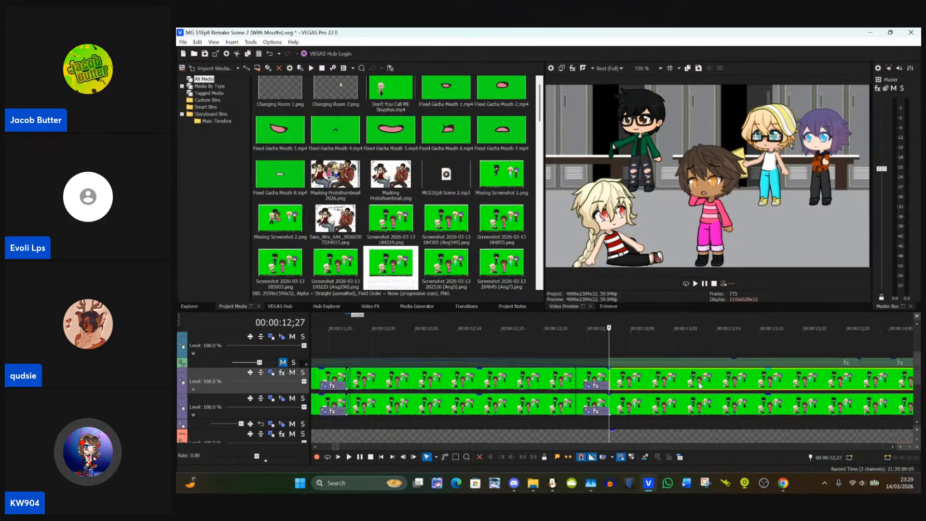
click(691, 380)
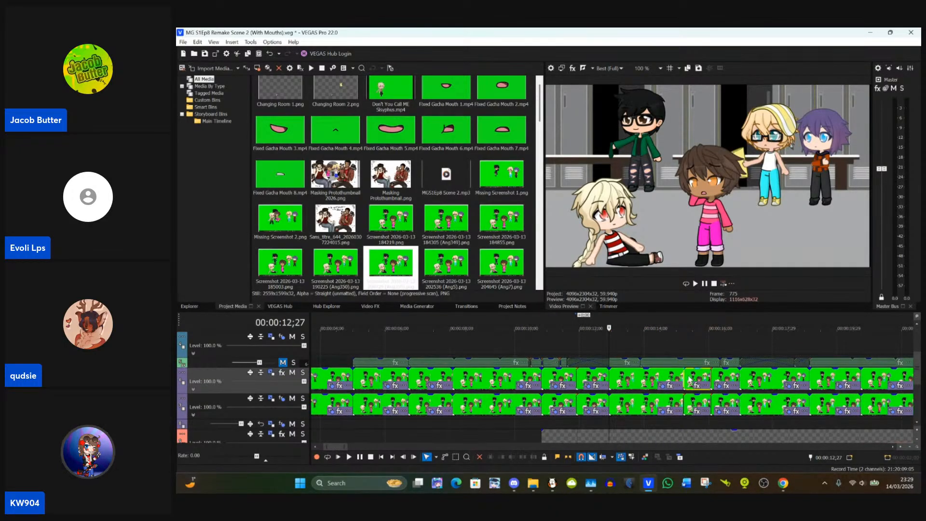
scroll(690, 380, up, 2)
scroll(627, 380, up, 2)
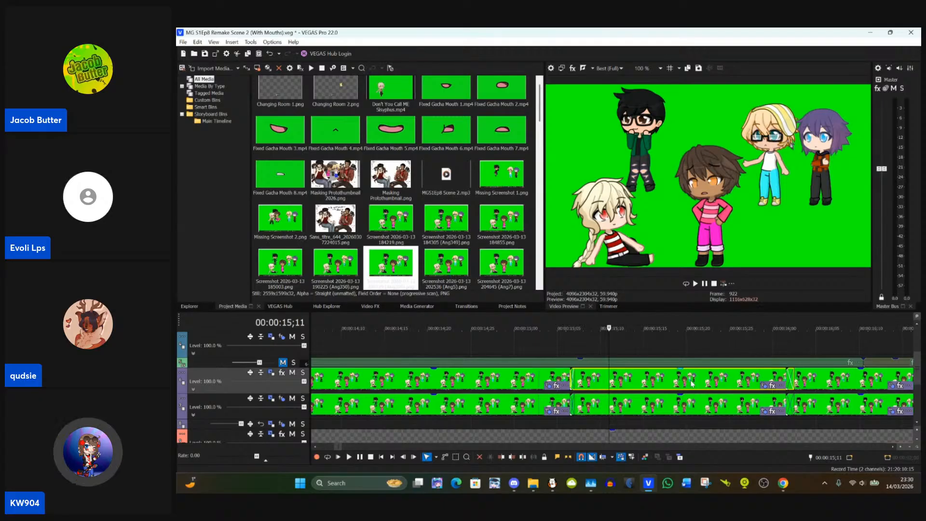
Step: Try pasting the previously copied event attributes onto the unmasked event at 00:00:15;10 and undo the paste
click(548, 380)
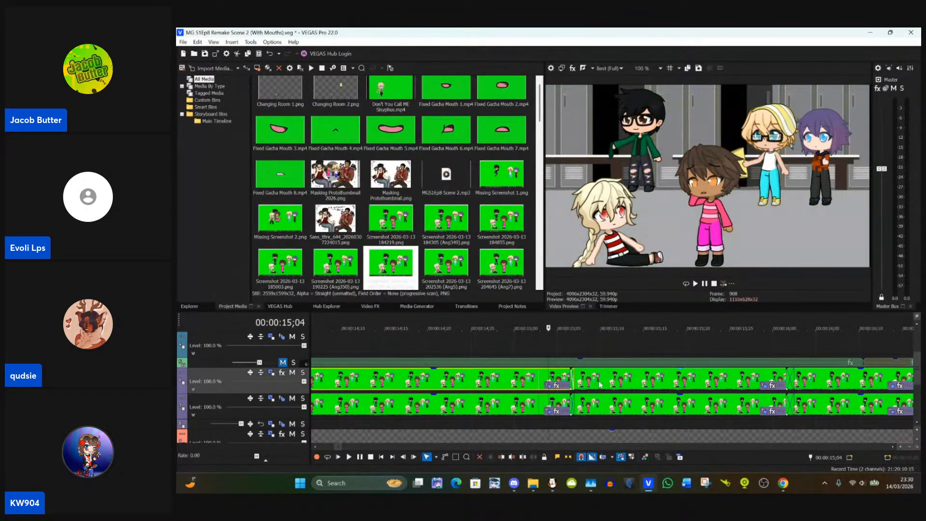
click(600, 385)
click(527, 379)
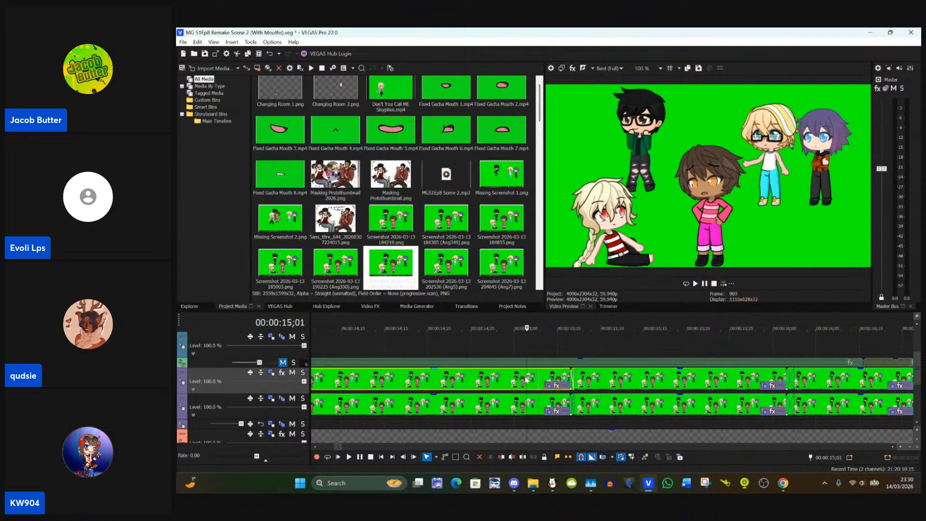
click(600, 383)
right_click(601, 384)
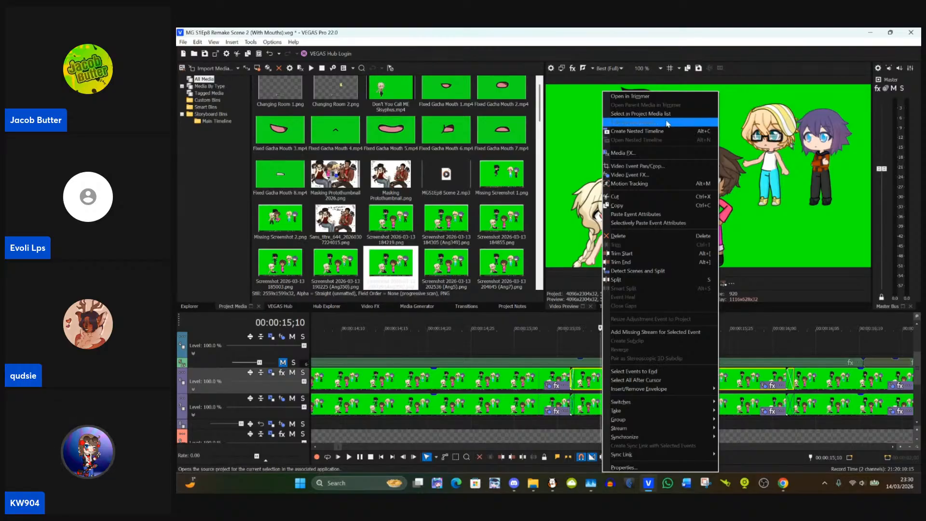
click(649, 214)
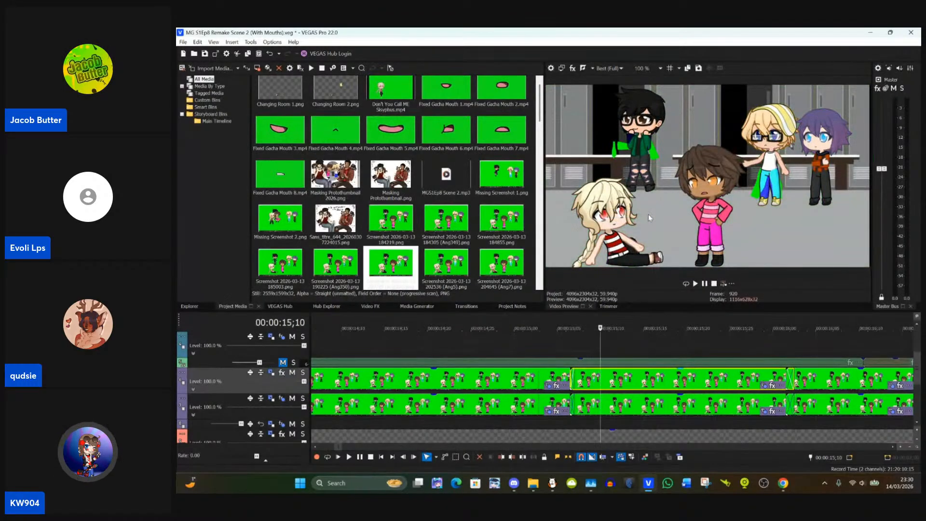
key(ctrl+z)
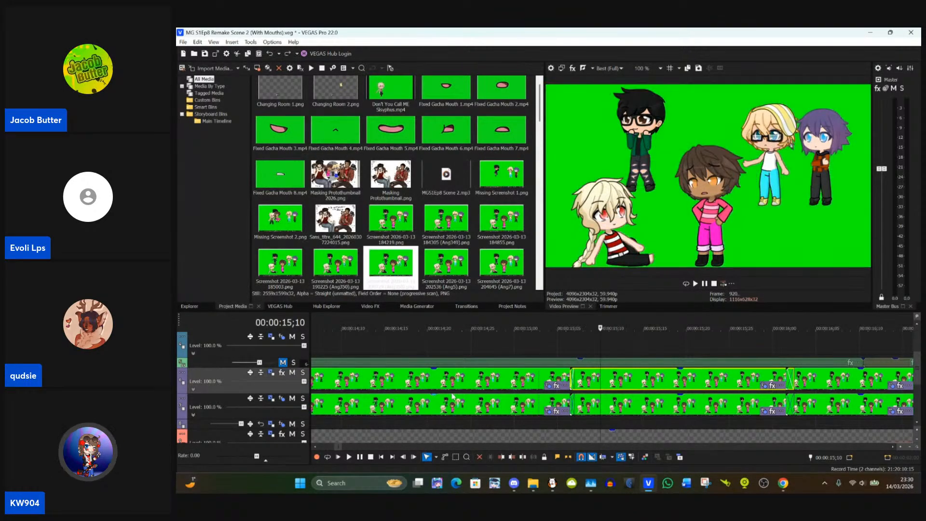
Step: Copy the masked event at 00:00:13;26 and paste its event attributes onto the following event at 00:00:15;13
scroll(511, 389, down, 4)
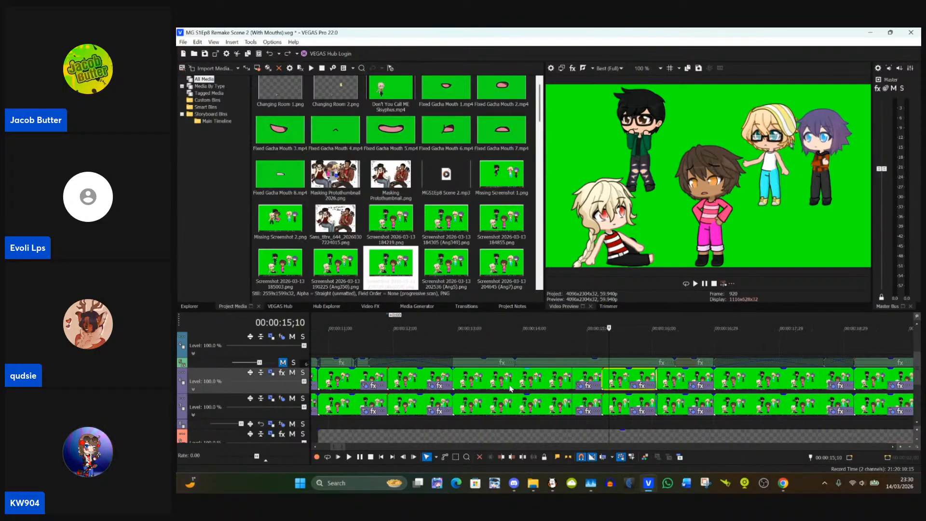
click(515, 387)
click(516, 388)
scroll(515, 388, up, 2)
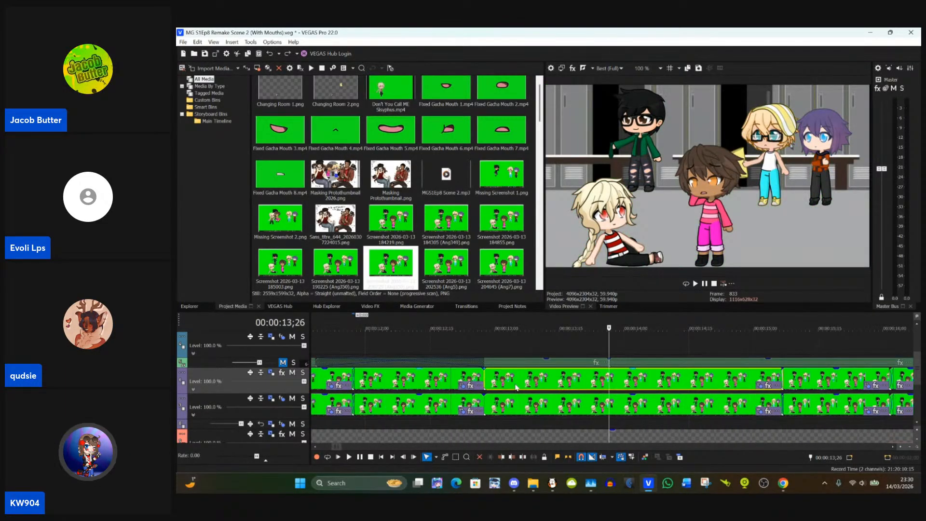
click(814, 386)
scroll(813, 386, up, 2)
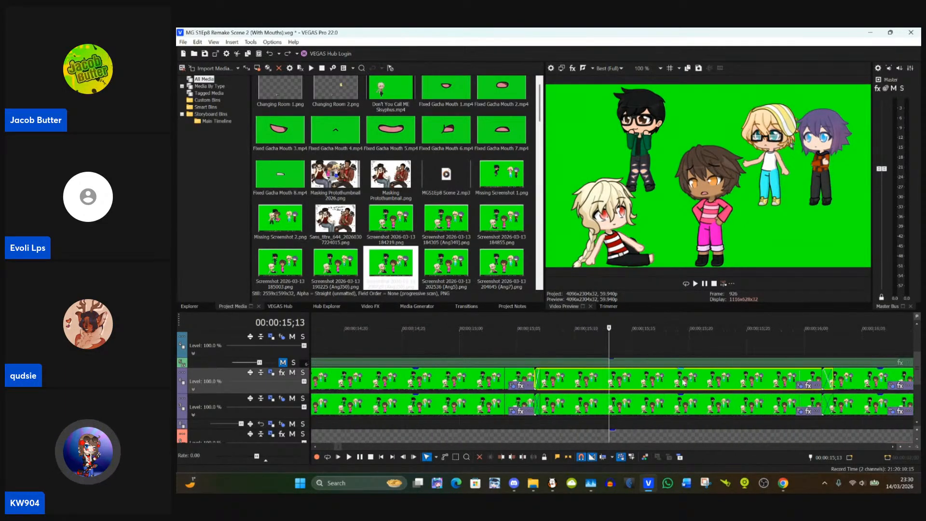
right_click(660, 389)
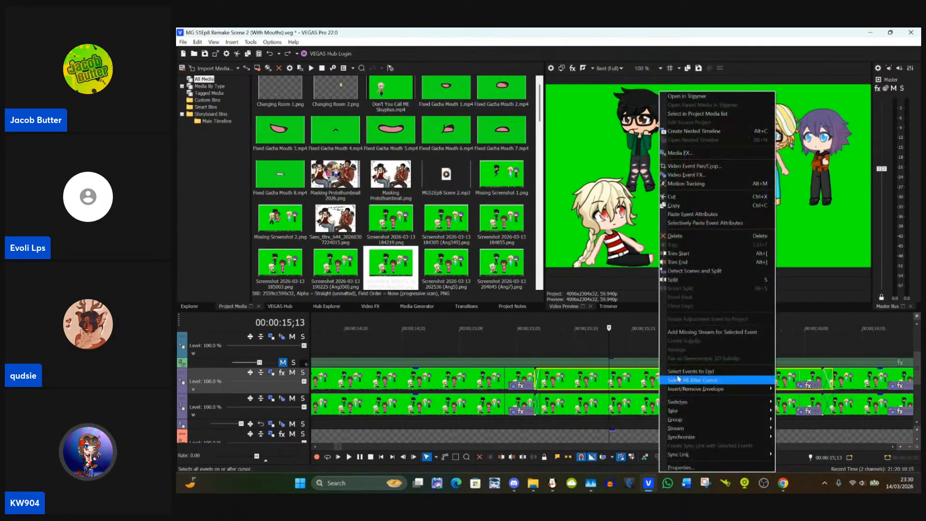
click(710, 215)
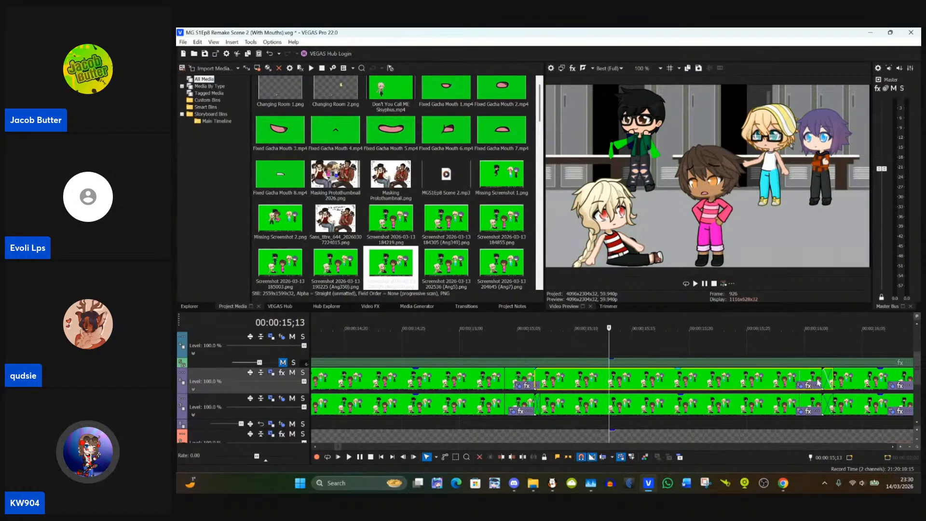
Step: Align the start of the newly pasted-to event with the cut at 00:00:15;06
click(534, 381)
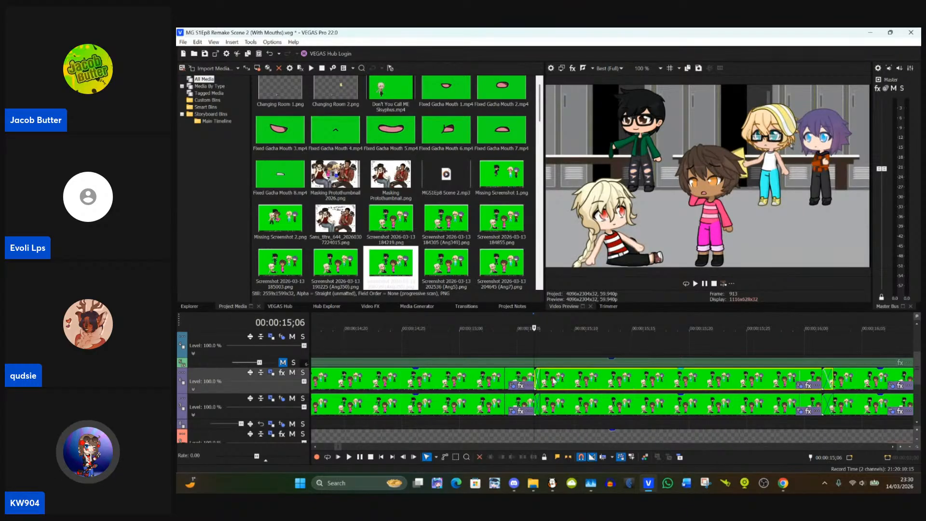
drag(540, 382, 535, 380)
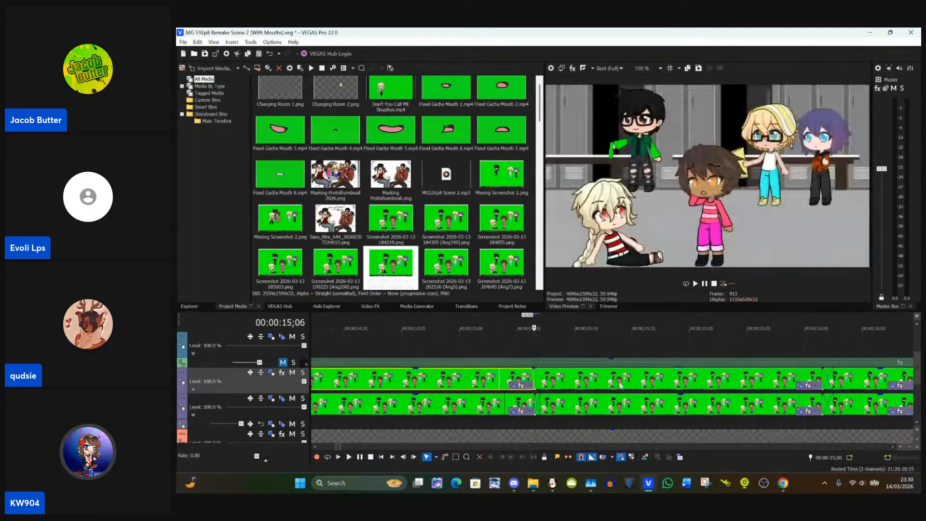
click(800, 386)
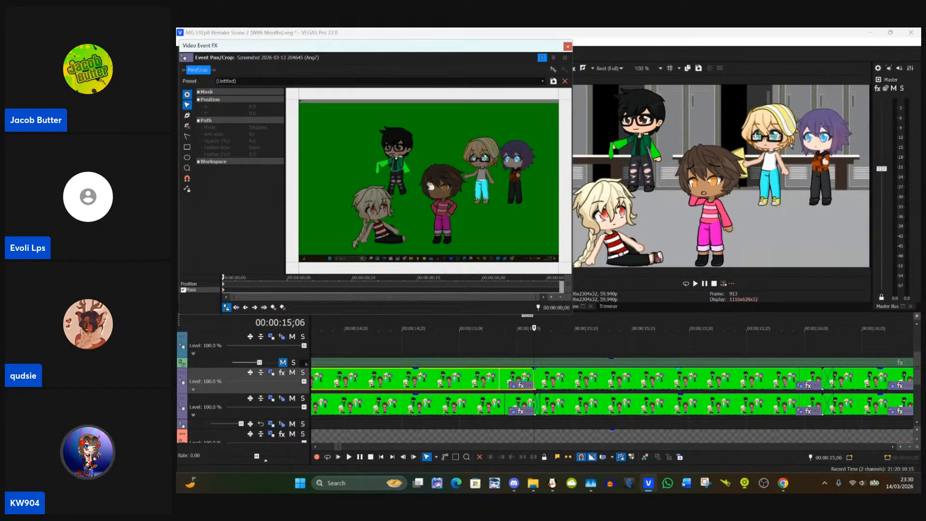
scroll(398, 162, up, 6)
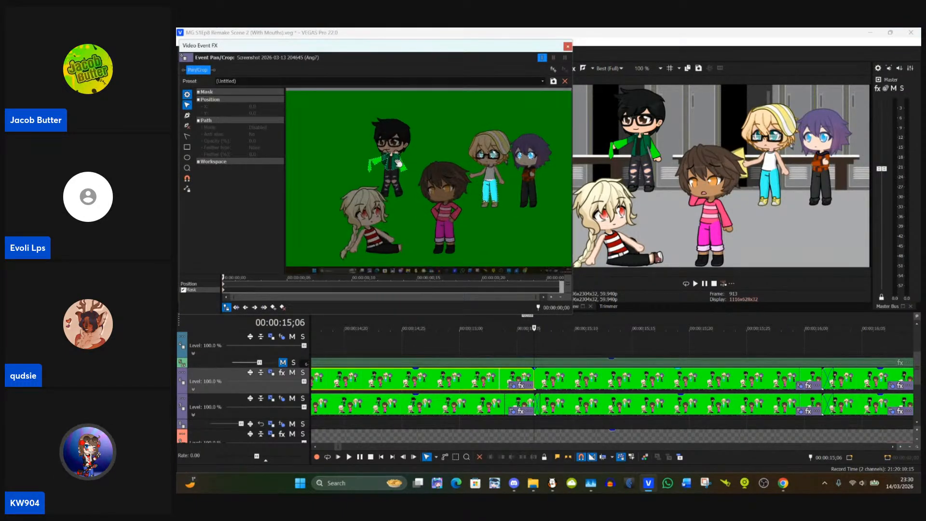
scroll(495, 195, up, 6)
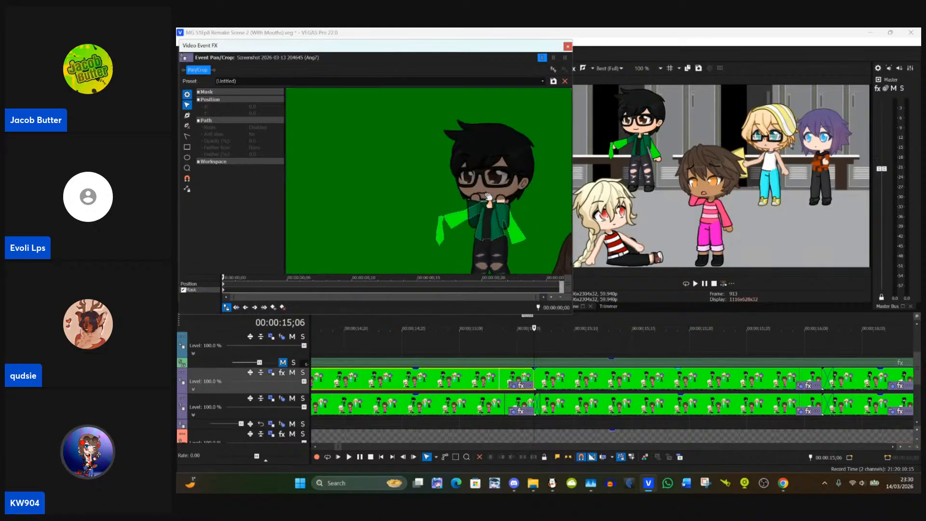
scroll(407, 165, up, 1)
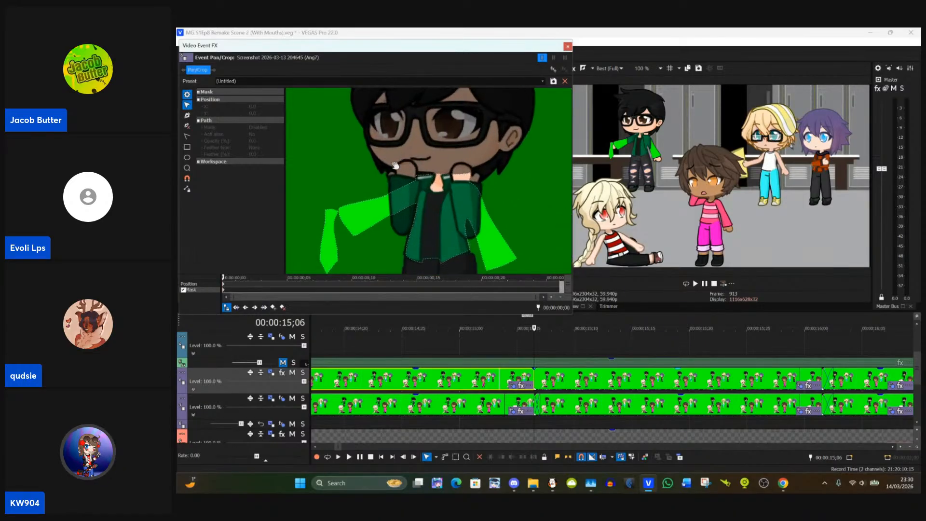
drag(396, 165, 409, 129)
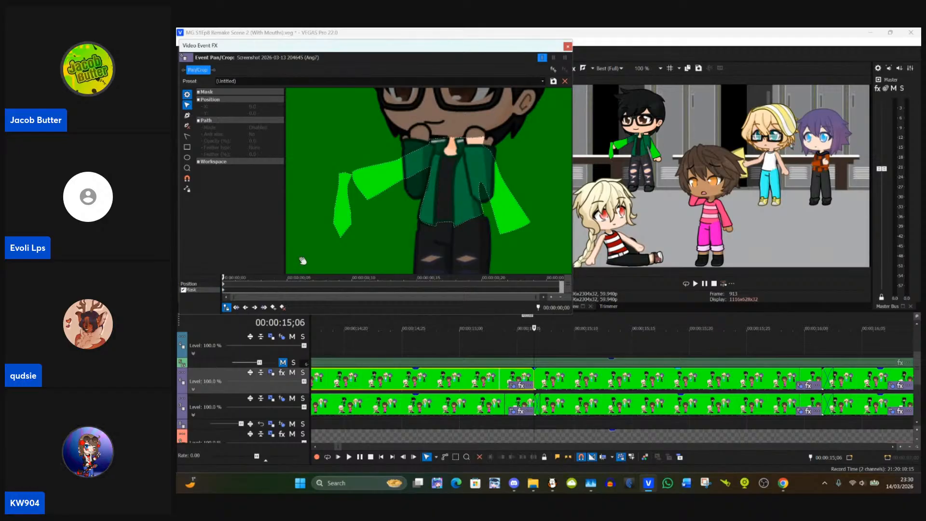
click(333, 223)
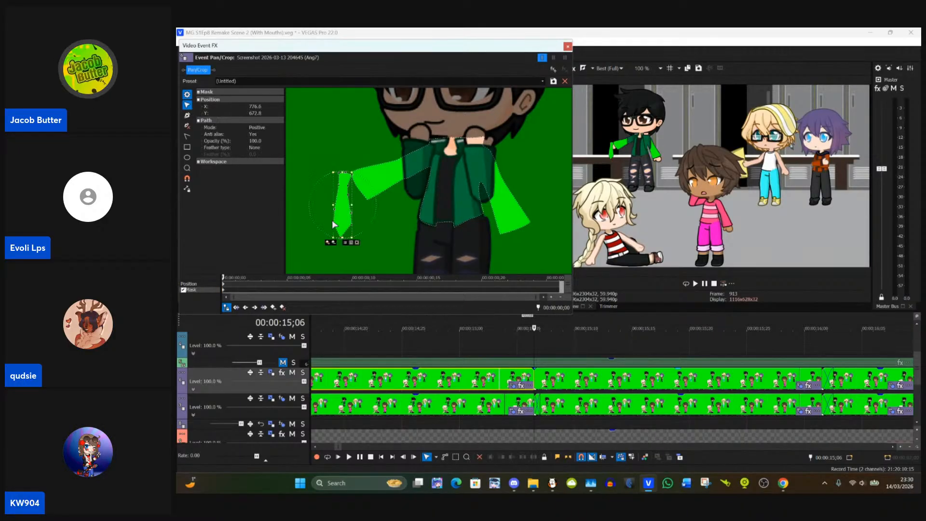
key(Delete)
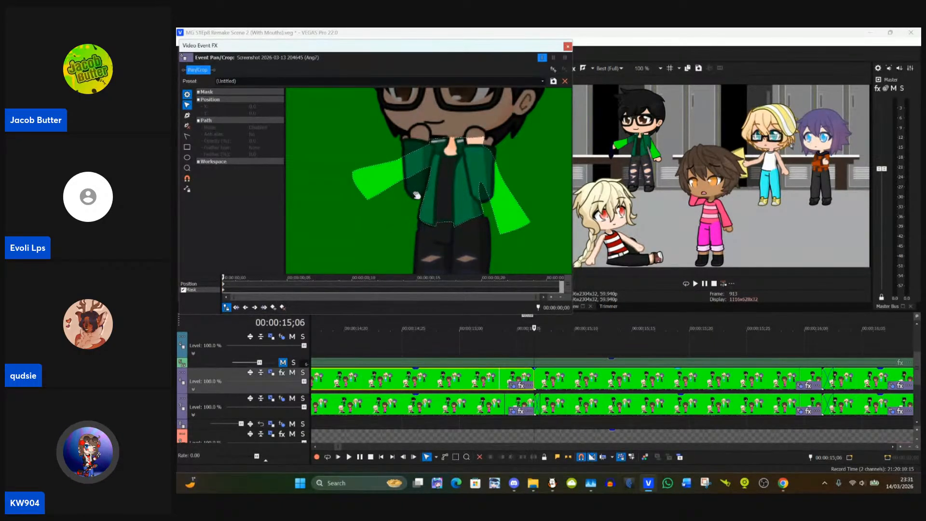
Step: Fit the jacket mask's hem corner on the character's left side to the bottom edge of the jacket
scroll(488, 230, up, 3)
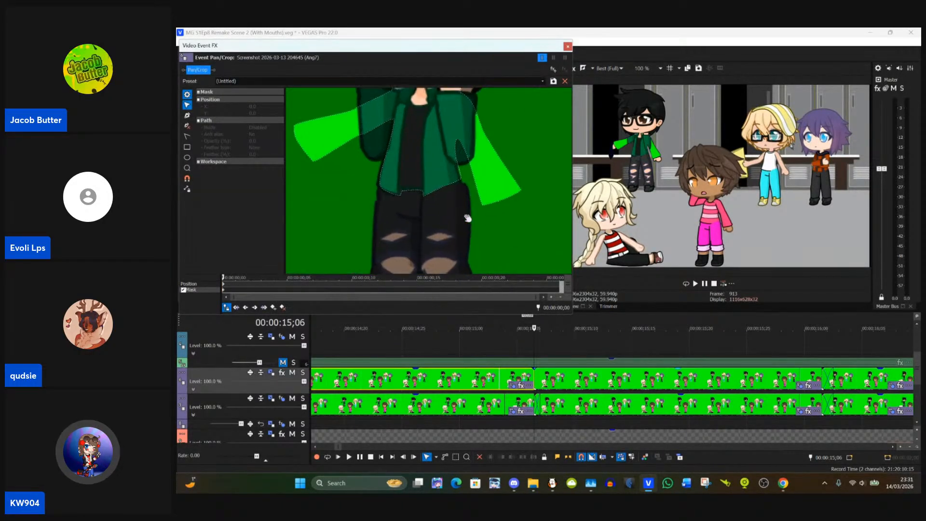
click(361, 193)
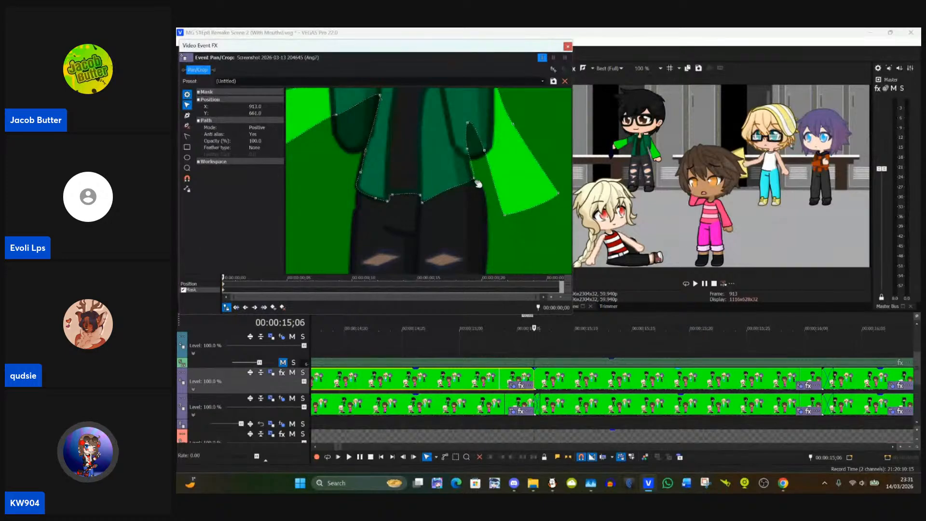
drag(475, 181, 476, 190)
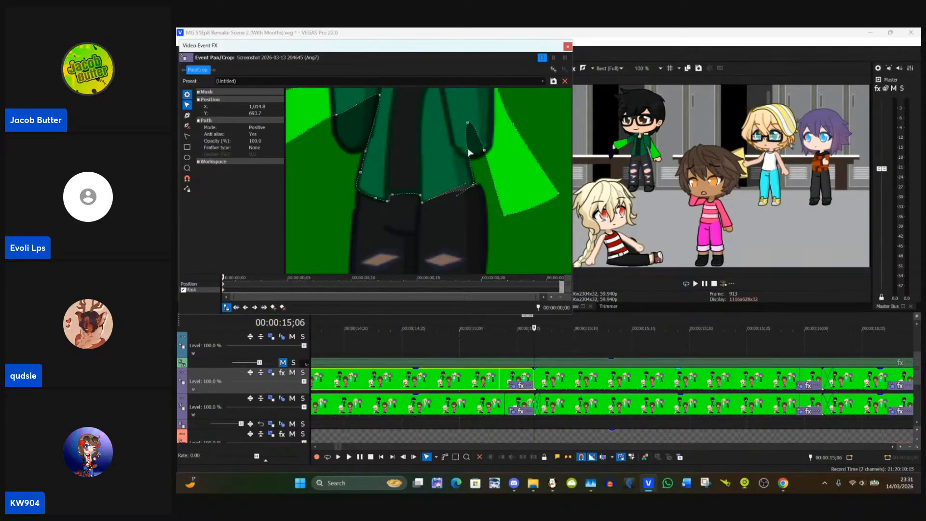
Step: Move the jacket mask's armpit and inner cuff points outward around the elbow of the character's raised left arm
drag(468, 149, 478, 240)
click(481, 176)
click(467, 190)
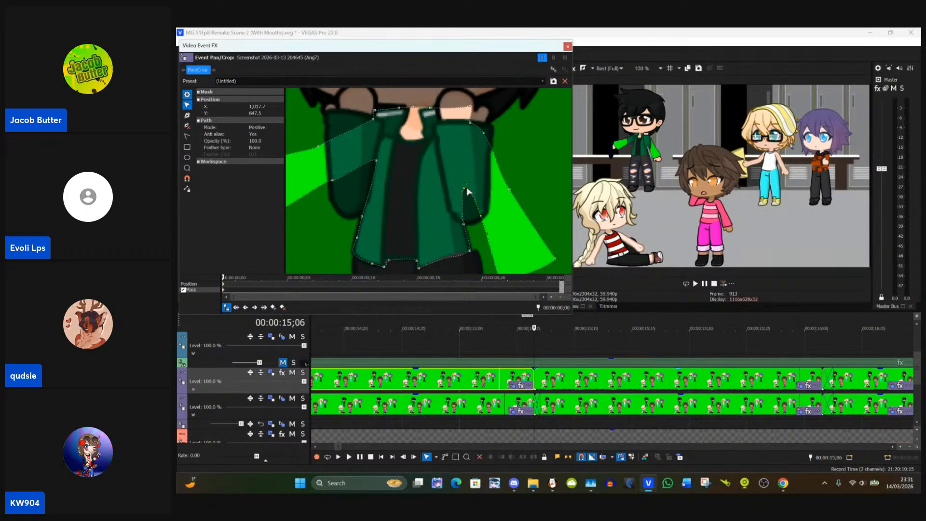
drag(467, 188, 493, 219)
click(484, 248)
click(488, 251)
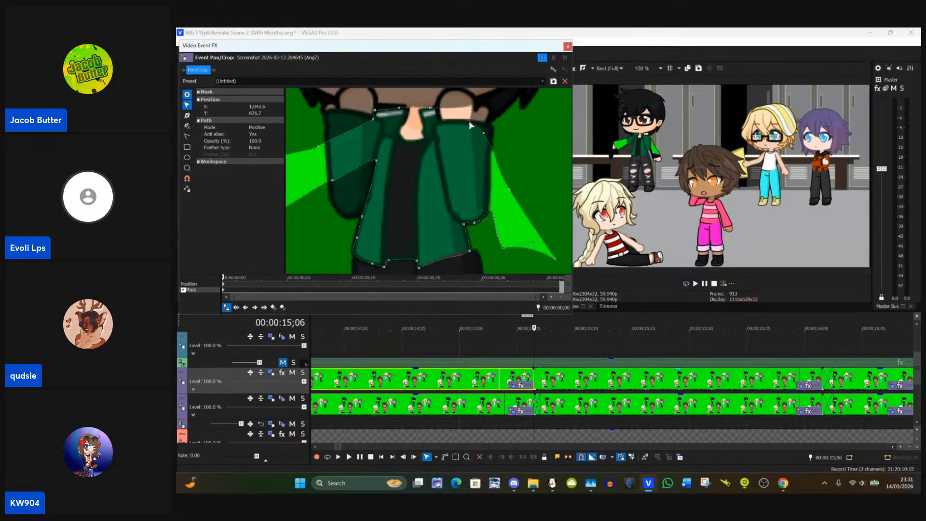
Step: Move the jacket mask's upper point to the character's left sleeve top and delete the stray anchor points hanging outside that sleeve
drag(471, 126, 491, 155)
click(513, 196)
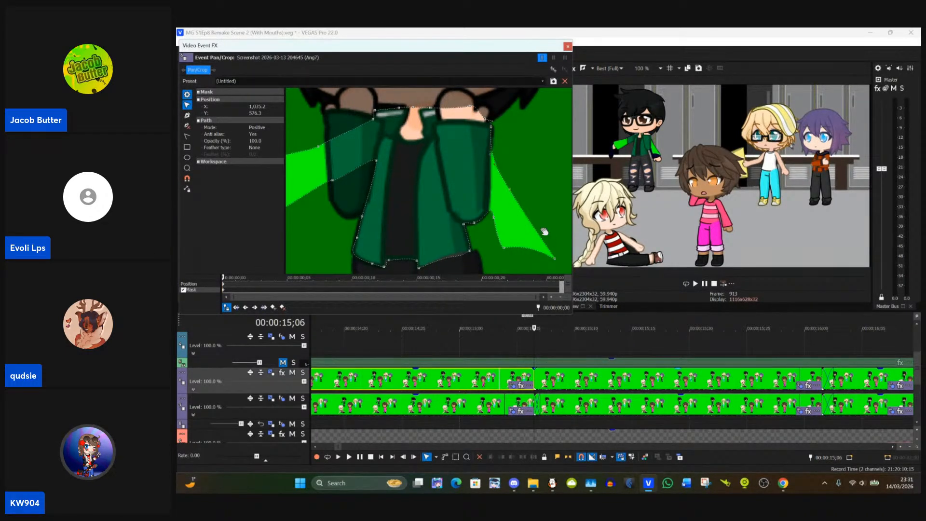
click(187, 126)
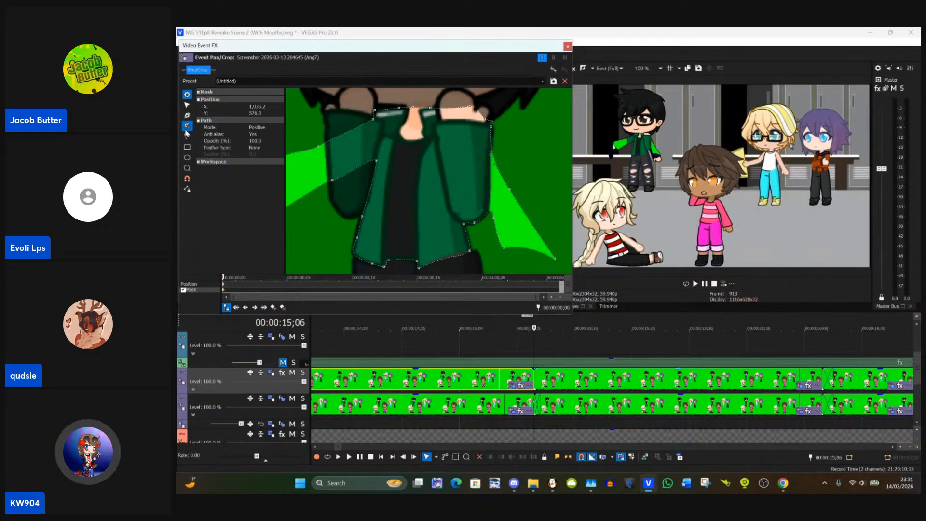
click(556, 259)
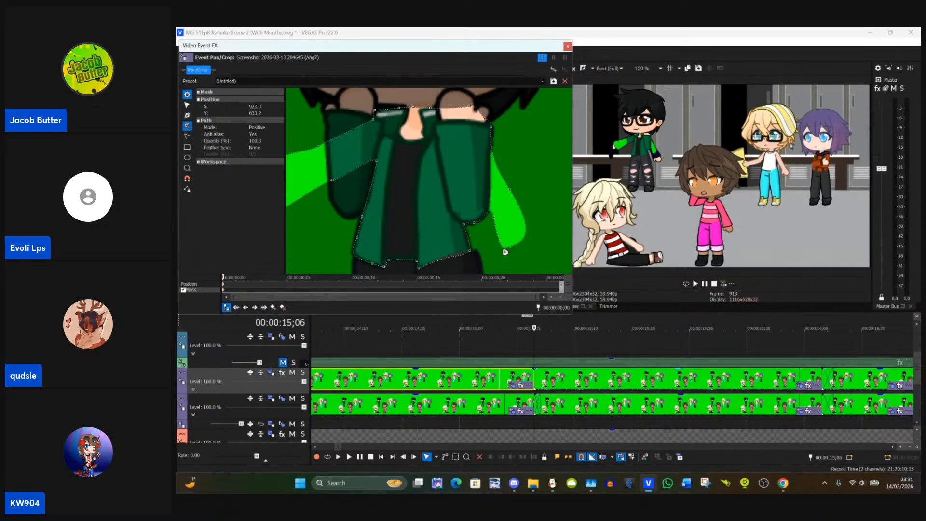
click(504, 247)
click(506, 248)
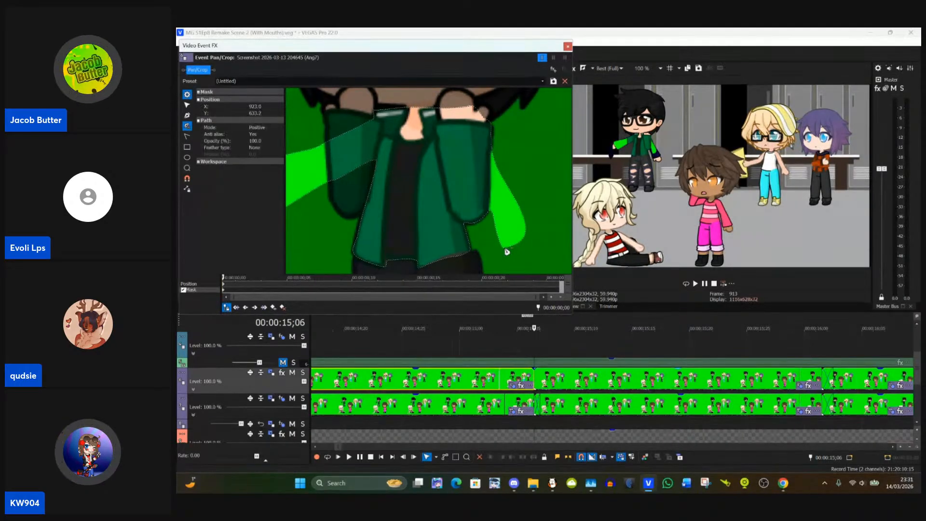
click(506, 248)
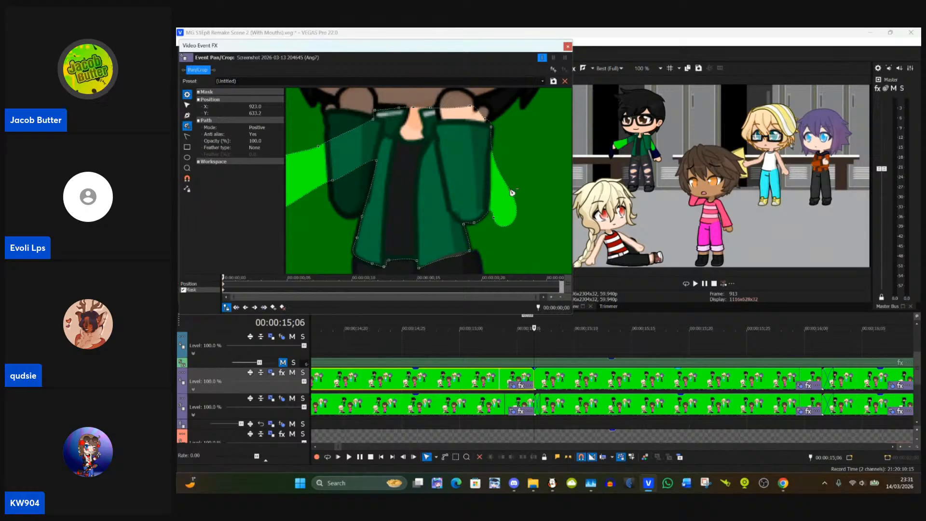
click(510, 188)
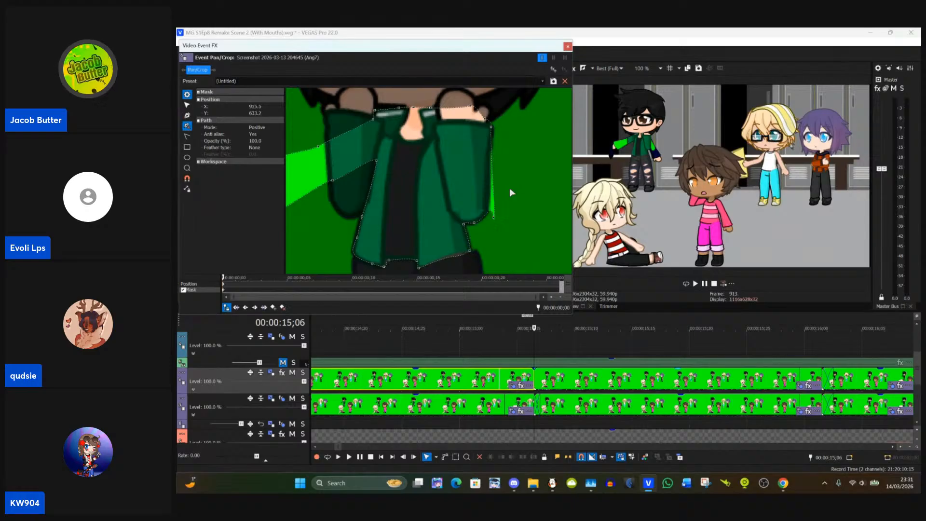
Step: Adjust the jacket mask's lower anchor points and curves to follow the rounded elbow of the character's left sleeve
click(187, 104)
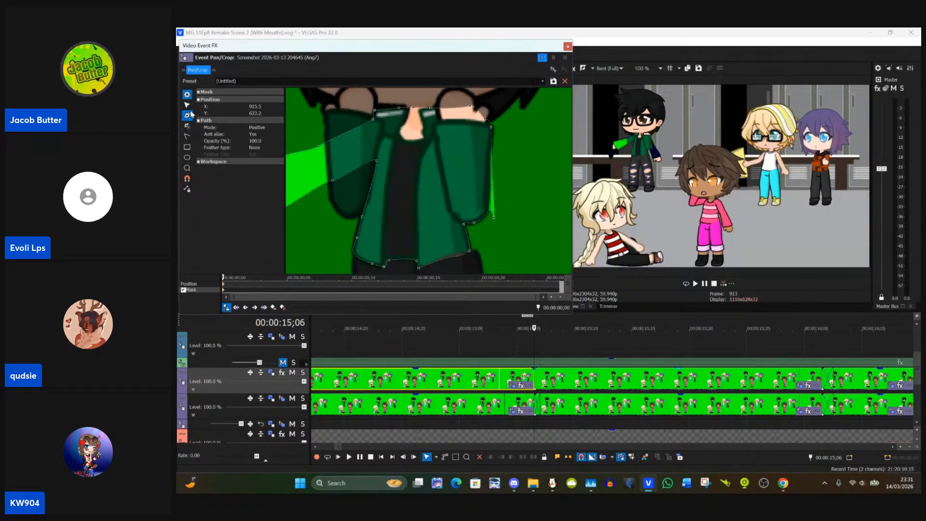
click(530, 193)
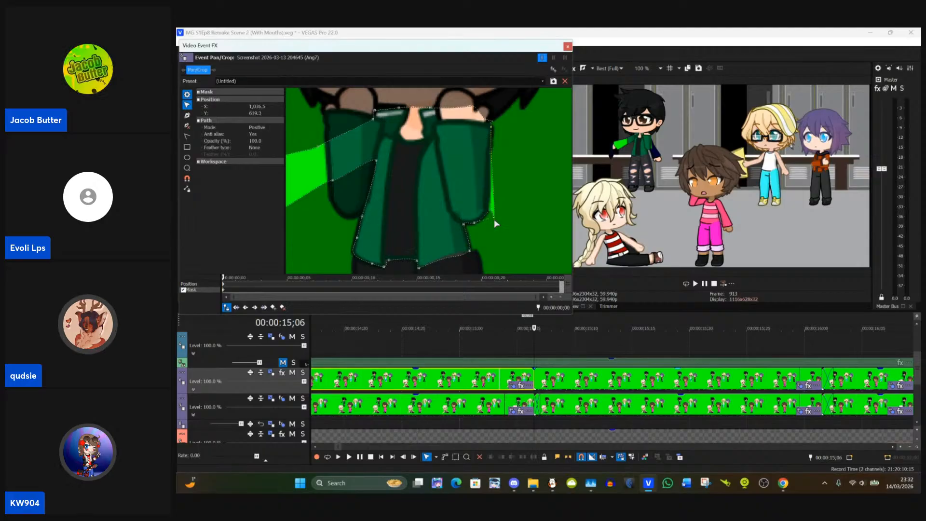
click(498, 234)
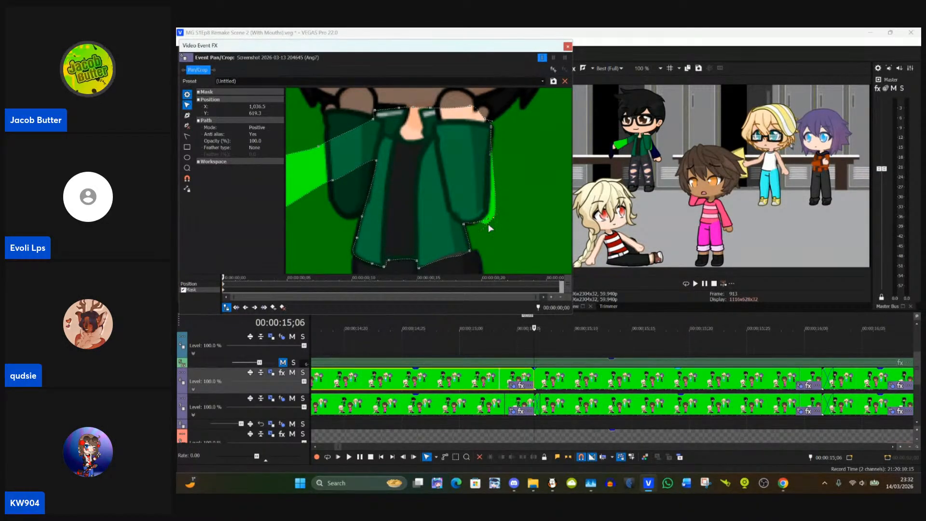
drag(486, 232, 492, 212)
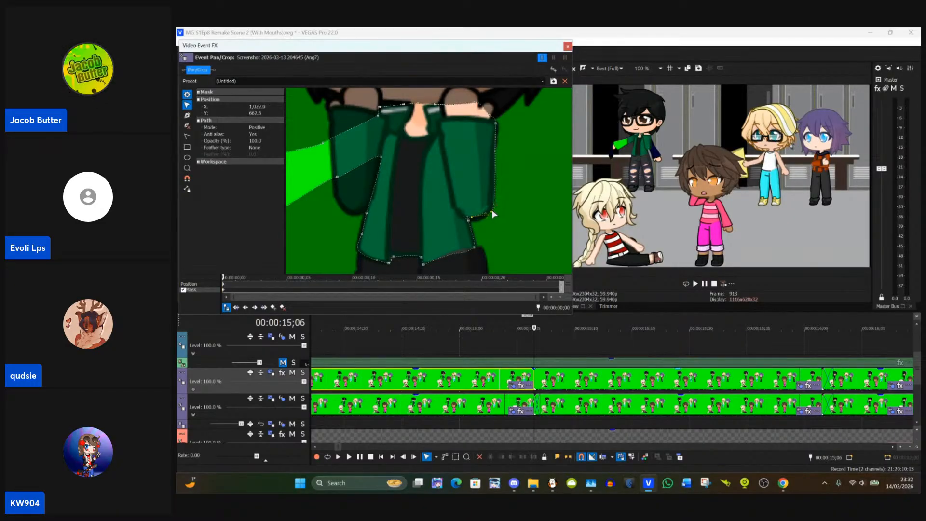
click(491, 223)
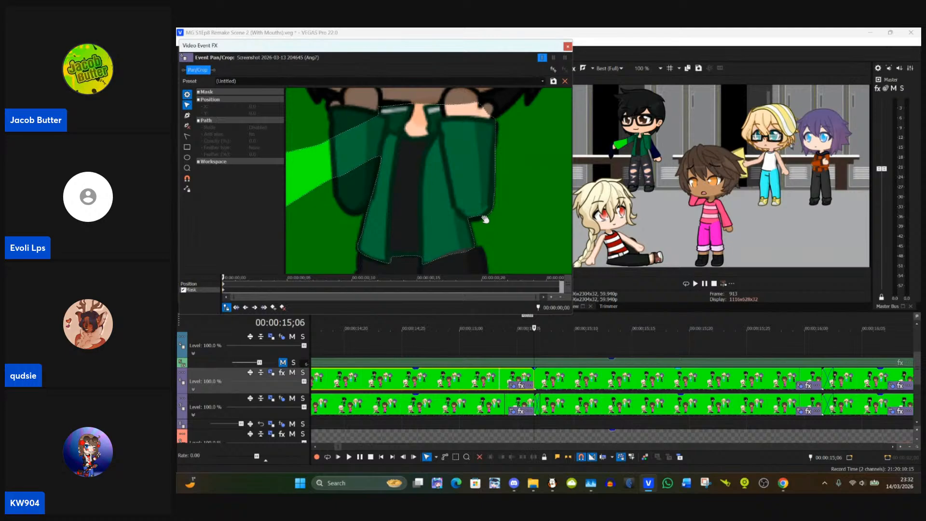
click(478, 216)
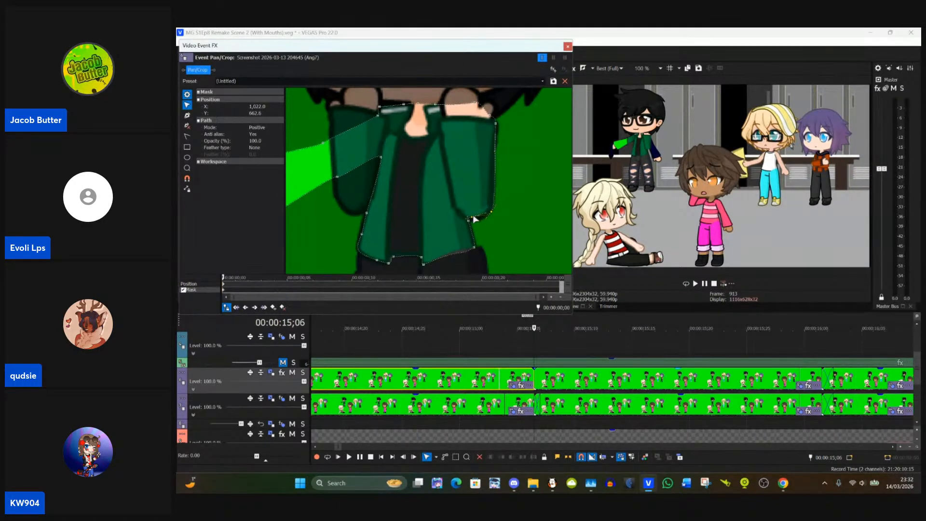
drag(475, 220, 477, 222)
click(504, 222)
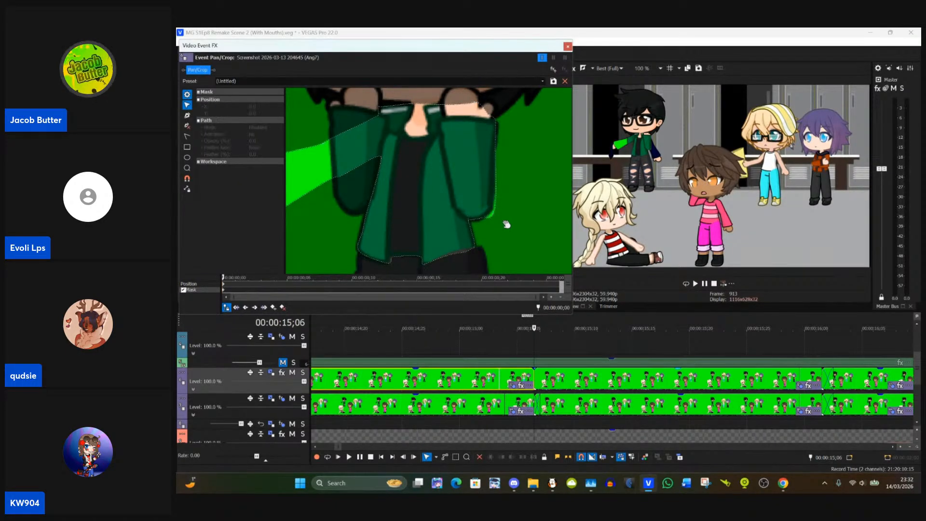
click(494, 216)
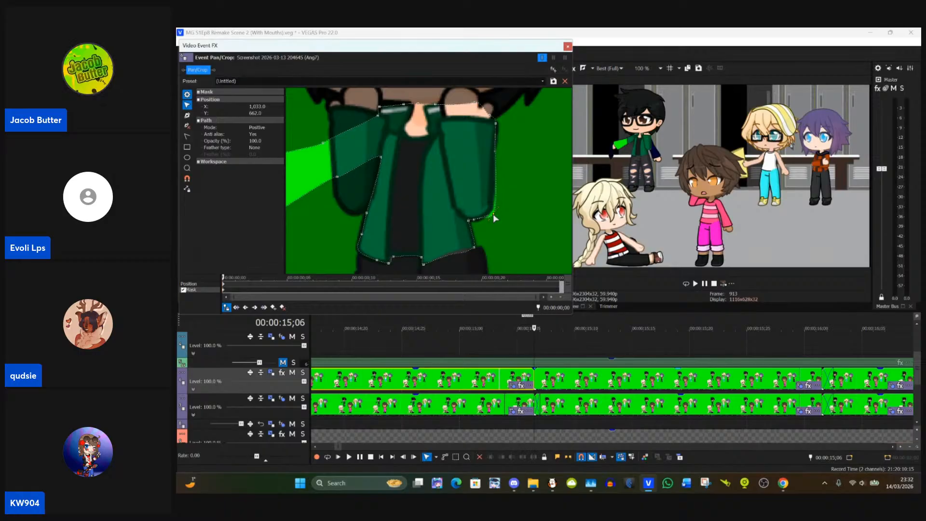
drag(494, 216, 493, 211)
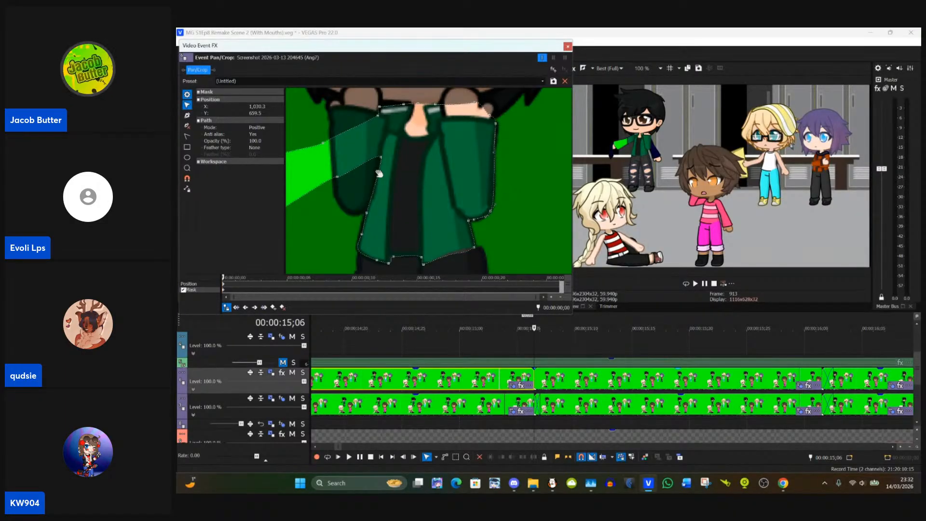
Step: Move the jacket mask's armpit, inner and outer points around the elbow of the character's raised right arm
drag(347, 209, 411, 203)
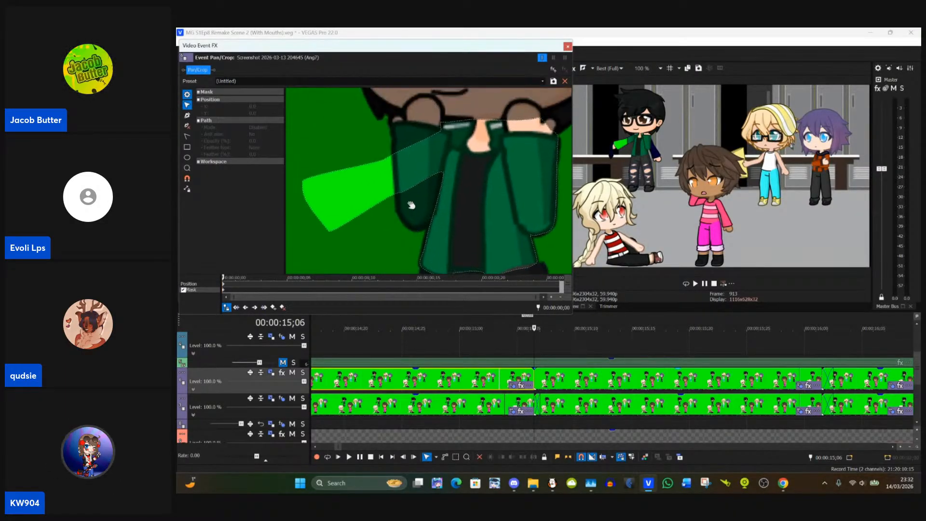
click(442, 171)
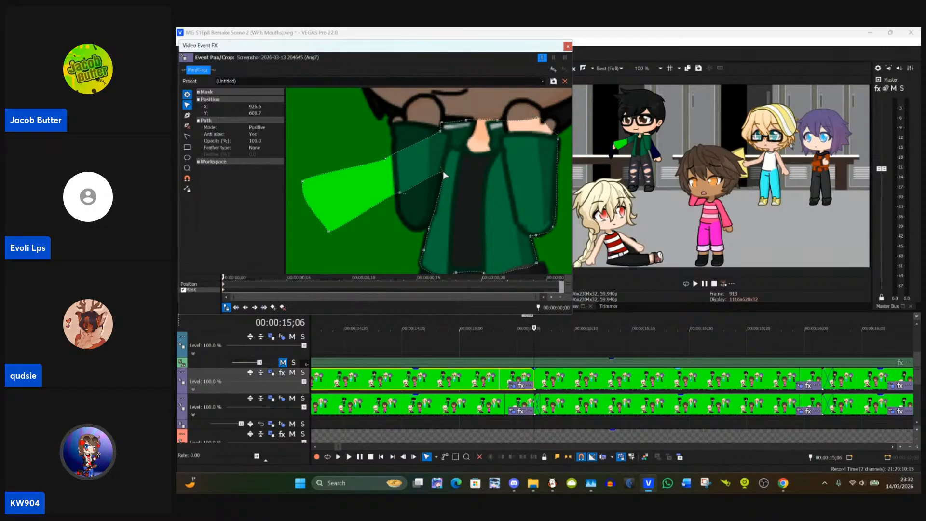
drag(443, 170, 414, 234)
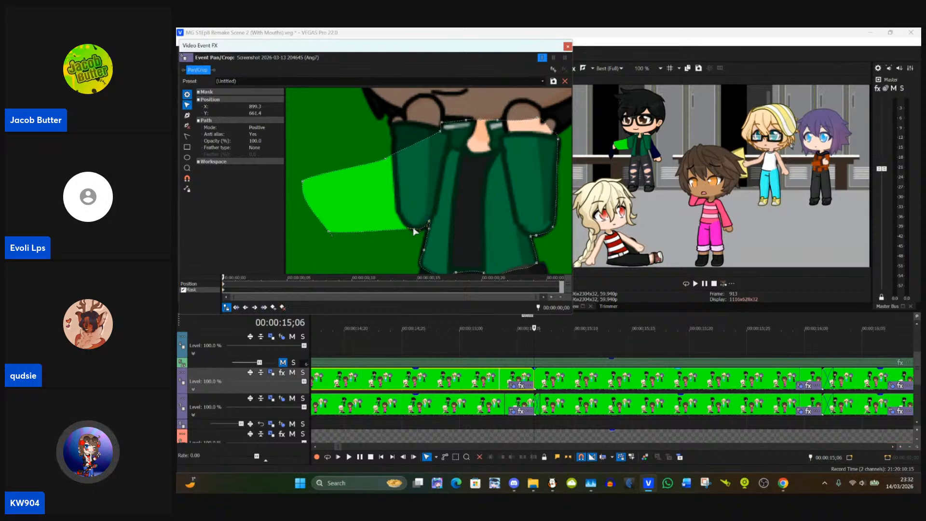
drag(415, 232, 415, 233)
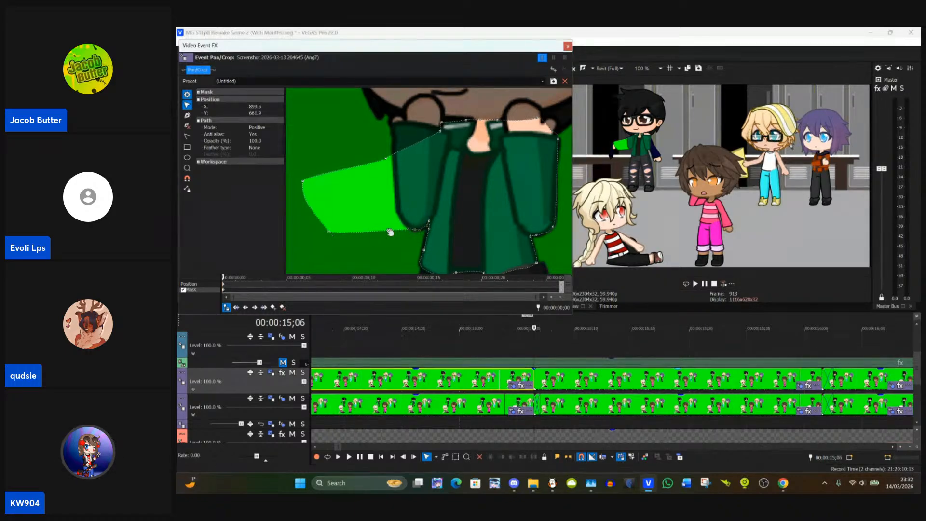
drag(330, 232, 398, 214)
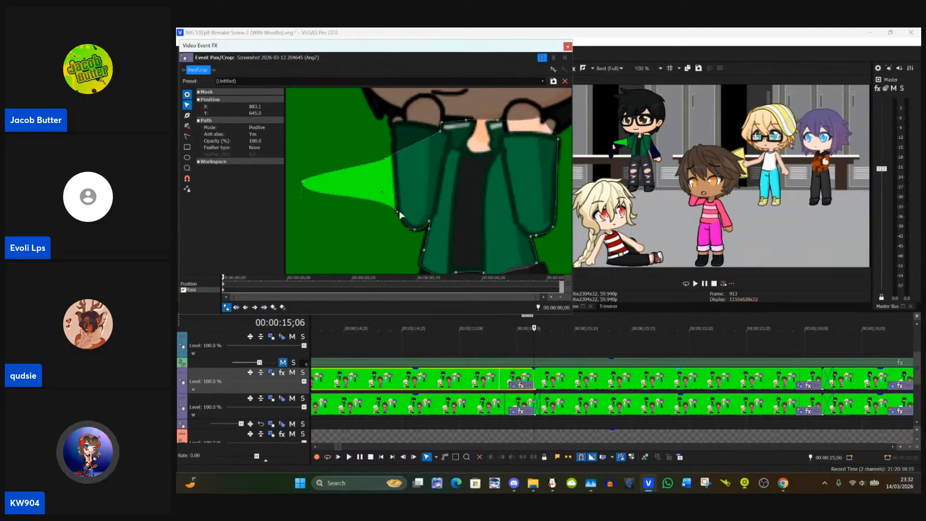
Step: Fit the jacket mask's upper edge from the collar to the right sleeve's top, pulling the outermost point in to the sleeve's outer corner
drag(386, 133, 387, 179)
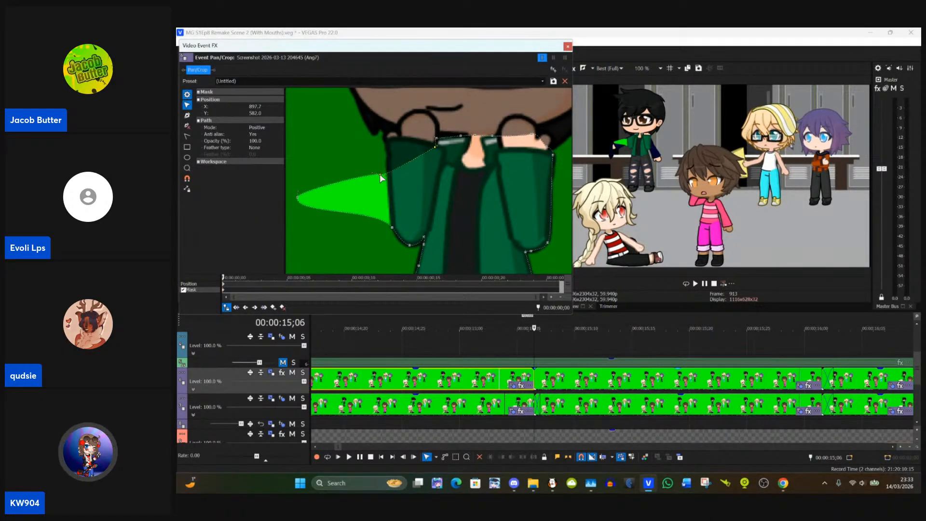
drag(380, 174, 381, 174)
click(381, 173)
click(385, 178)
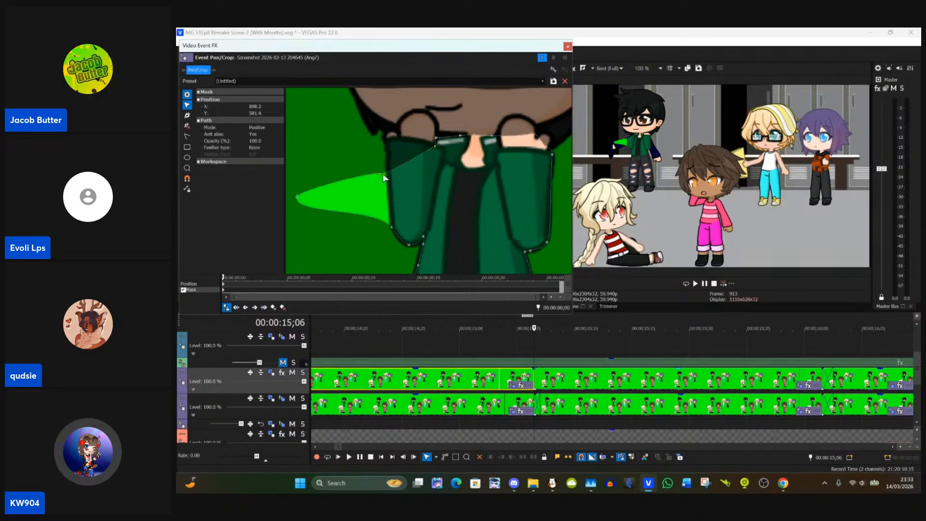
drag(382, 172, 382, 174)
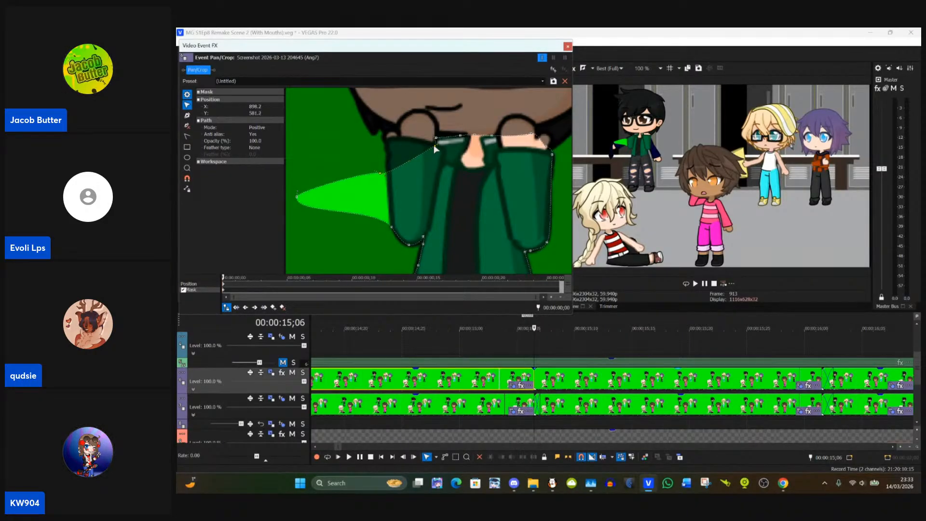
drag(436, 148, 435, 147)
mouse_move(381, 171)
mouse_down()
mouse_move(387, 158)
mouse_move(381, 178)
mouse_up()
click(376, 162)
click(377, 171)
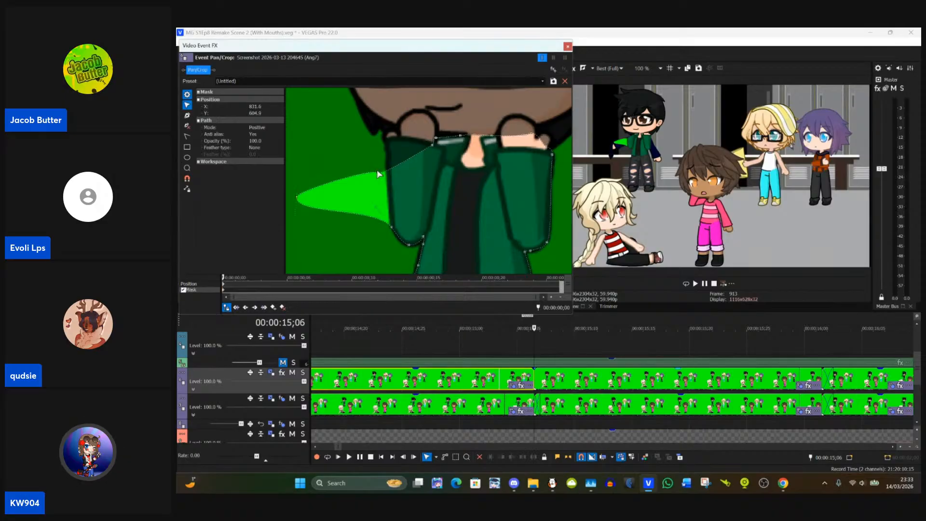
drag(378, 173, 405, 140)
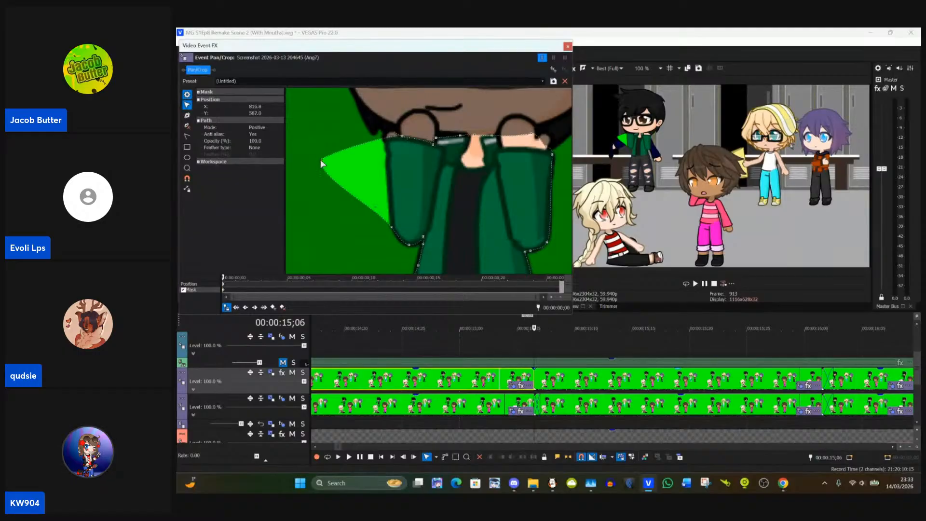
drag(323, 164, 386, 146)
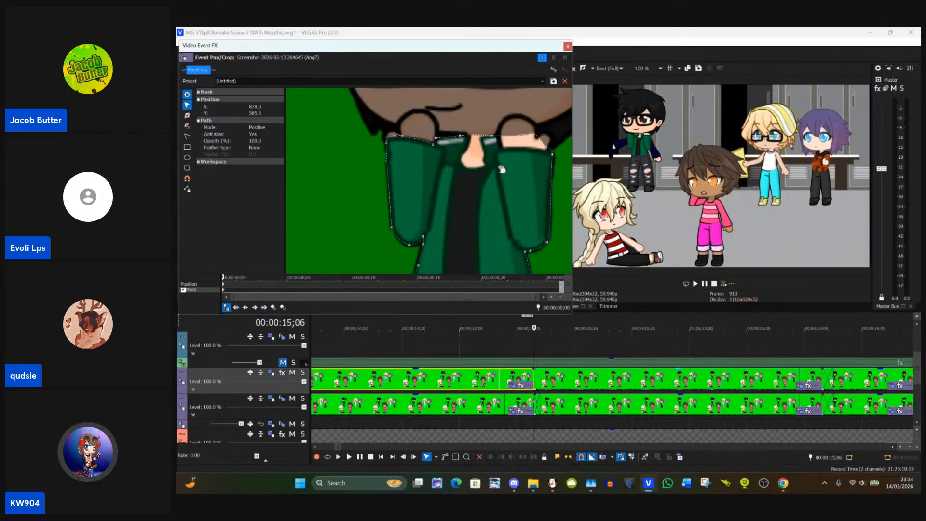
Step: Check the other characters in the masked frame and close the event's Pan/Crop window
scroll(557, 160, down, 10)
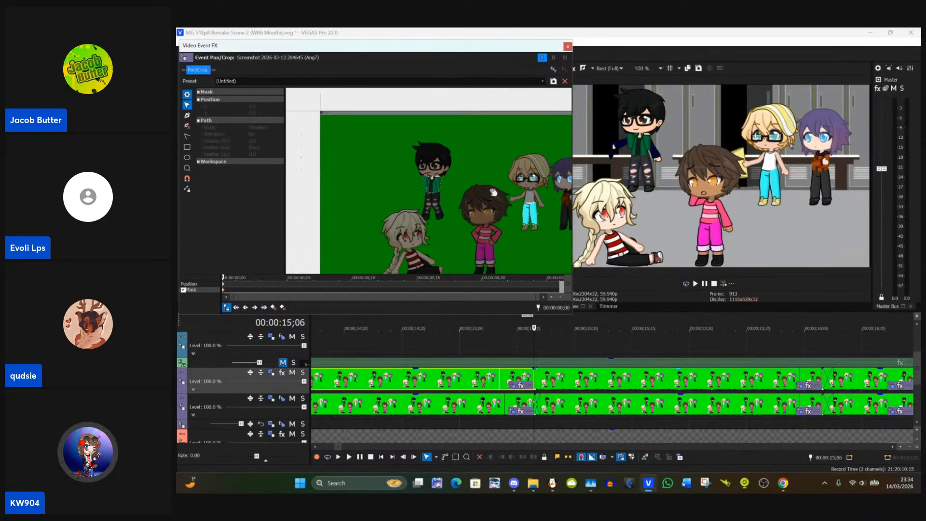
scroll(494, 211, up, 4)
scroll(395, 218, up, 6)
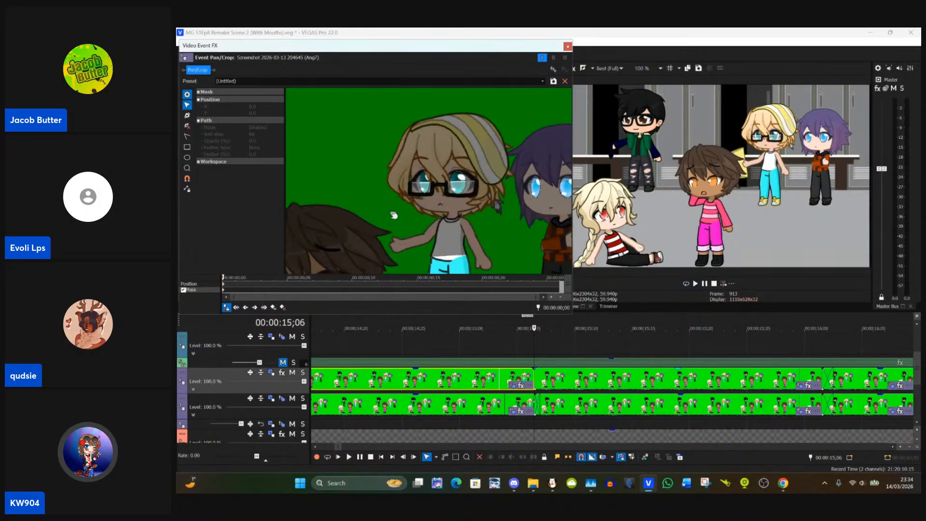
scroll(395, 219, down, 6)
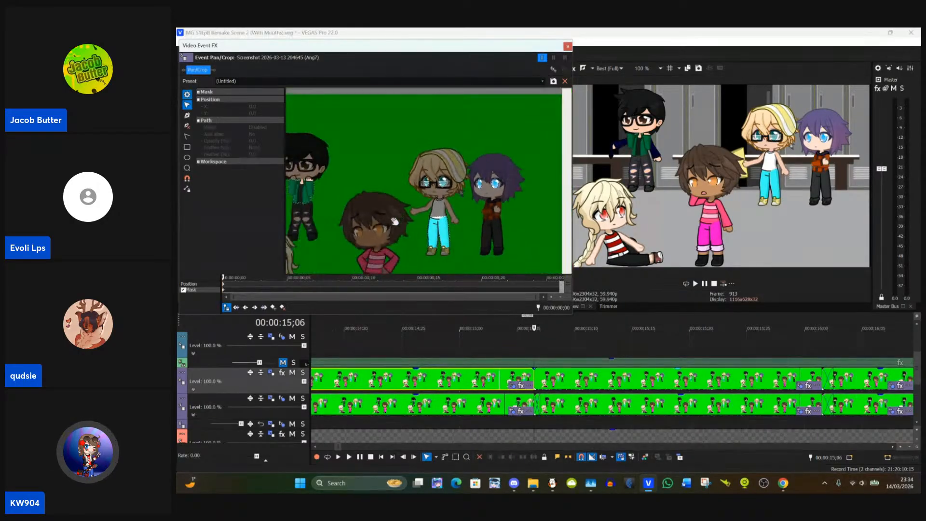
drag(396, 212, 460, 167)
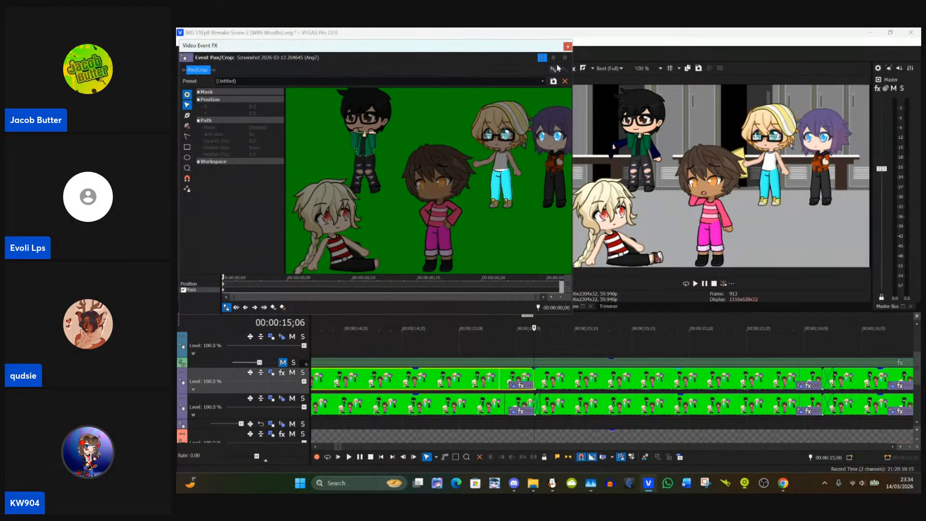
click(567, 46)
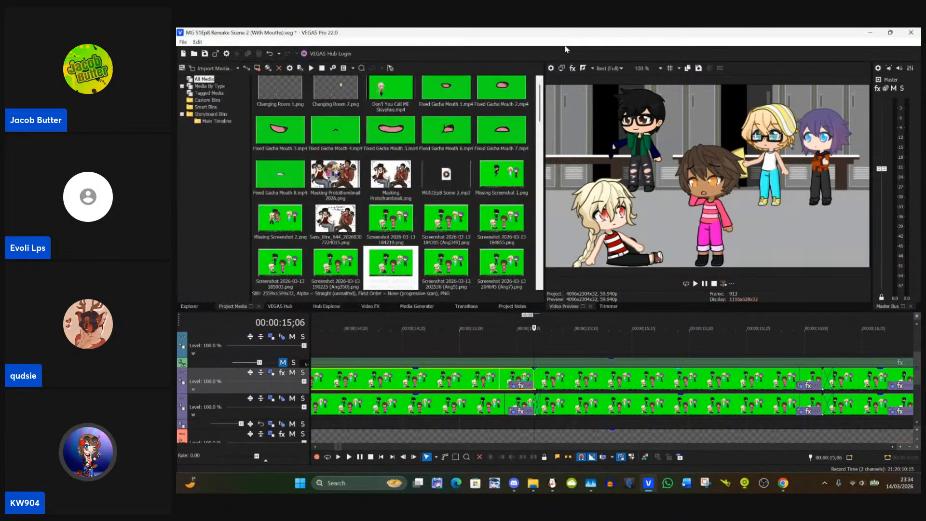
Step: Select the next event at 00:00:16;08 and inspect the black-haired character's held jacket up close in the preview
click(536, 380)
drag(532, 380, 540, 382)
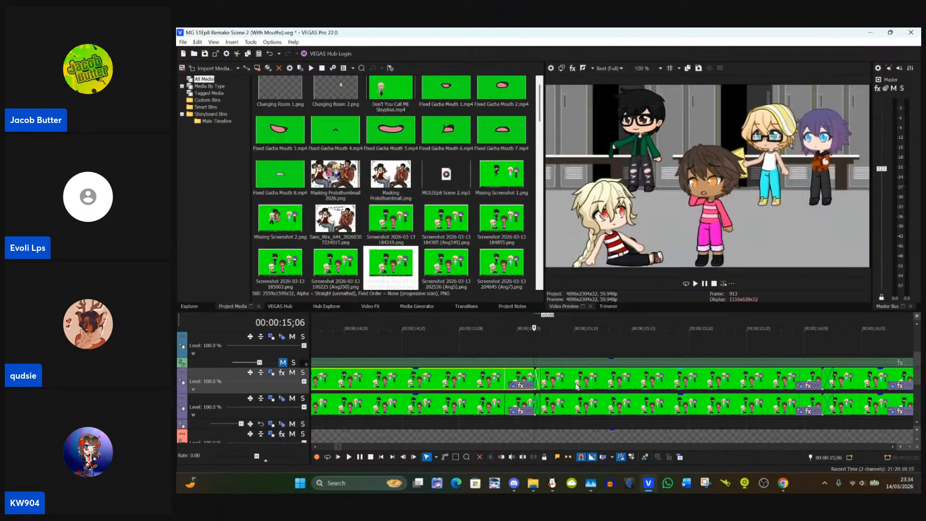
scroll(578, 387, down, 4)
click(700, 380)
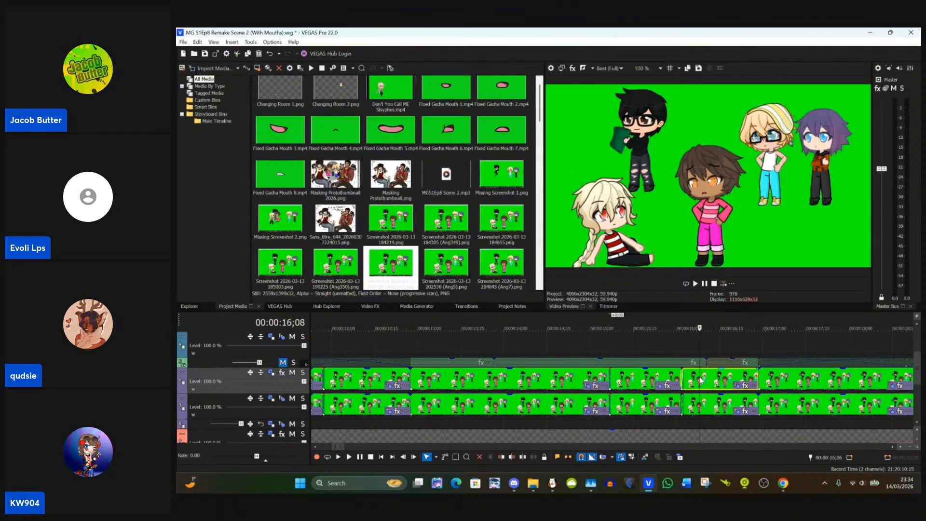
scroll(701, 380, up, 3)
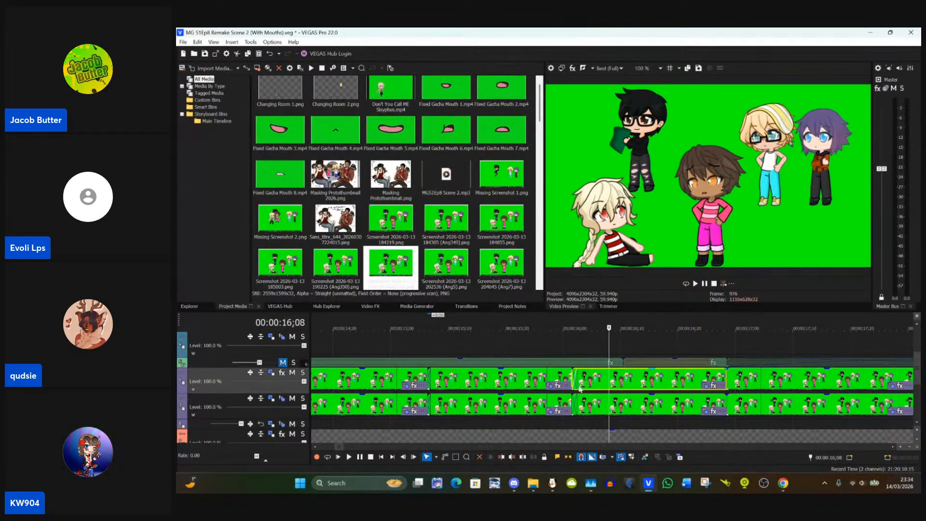
scroll(627, 133, up, 1)
scroll(626, 133, up, 4)
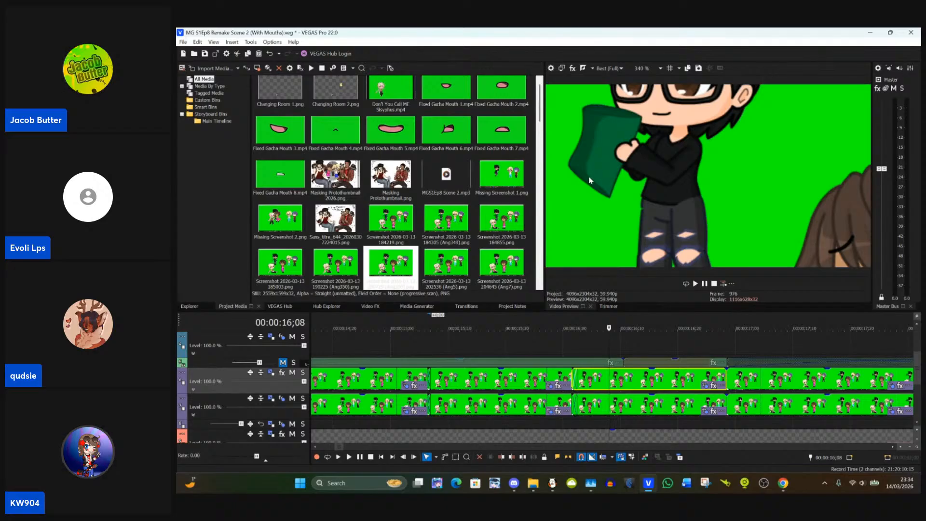
scroll(603, 209, down, 2)
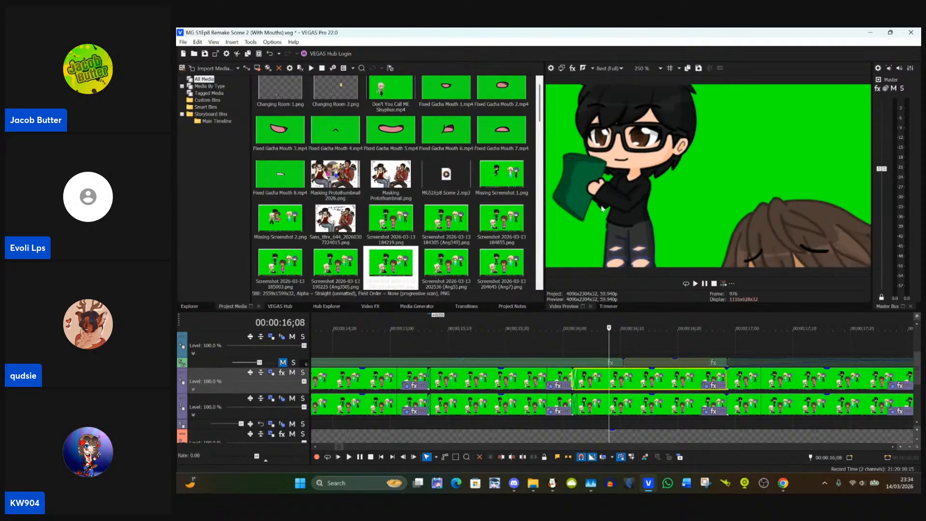
Step: Set the preview zoom to 100% and compare the masked event with the following unmasked one
click(660, 68)
click(642, 112)
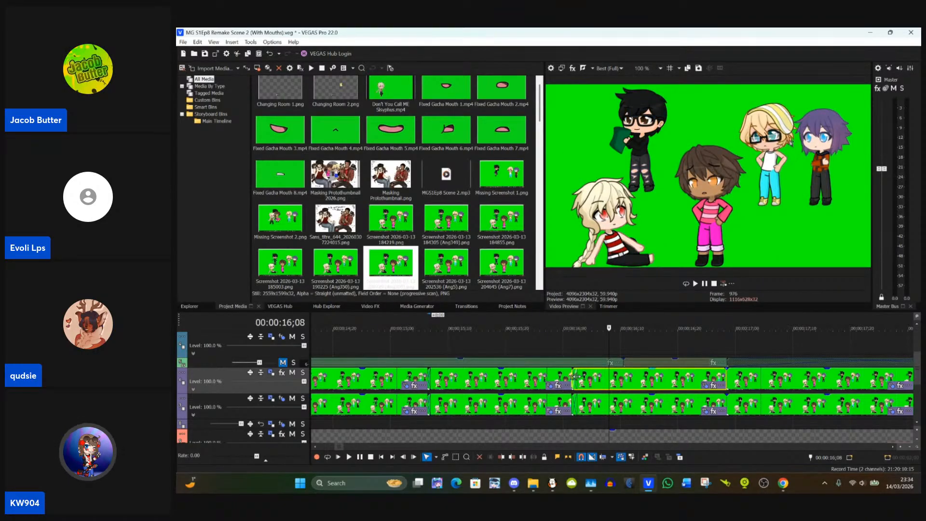
click(546, 381)
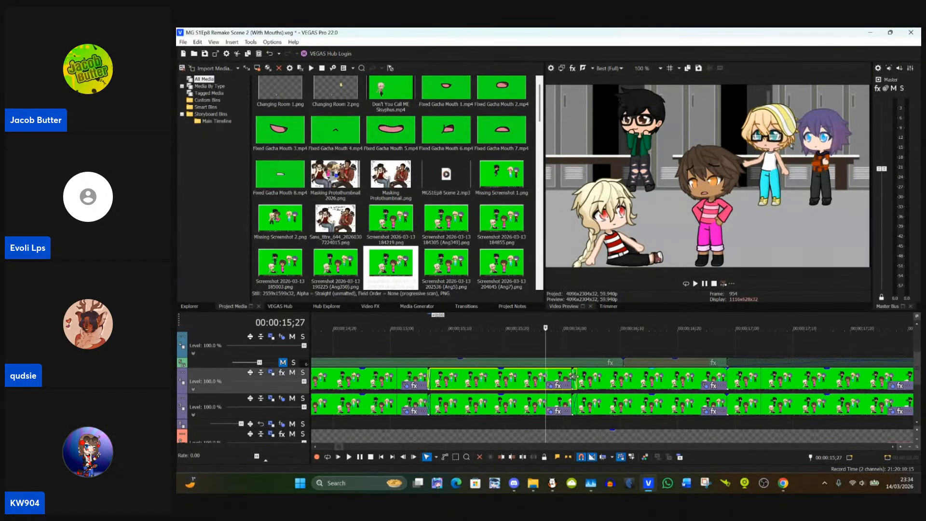
click(589, 378)
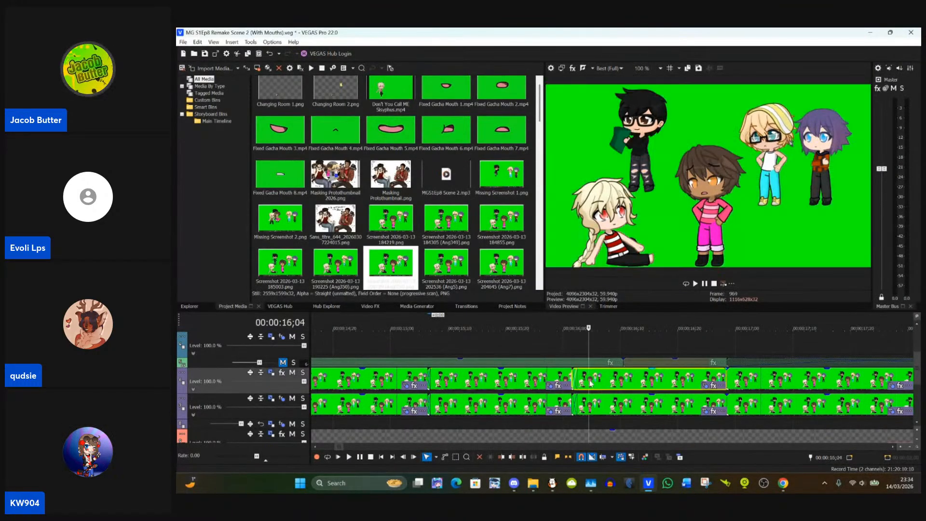
click(532, 381)
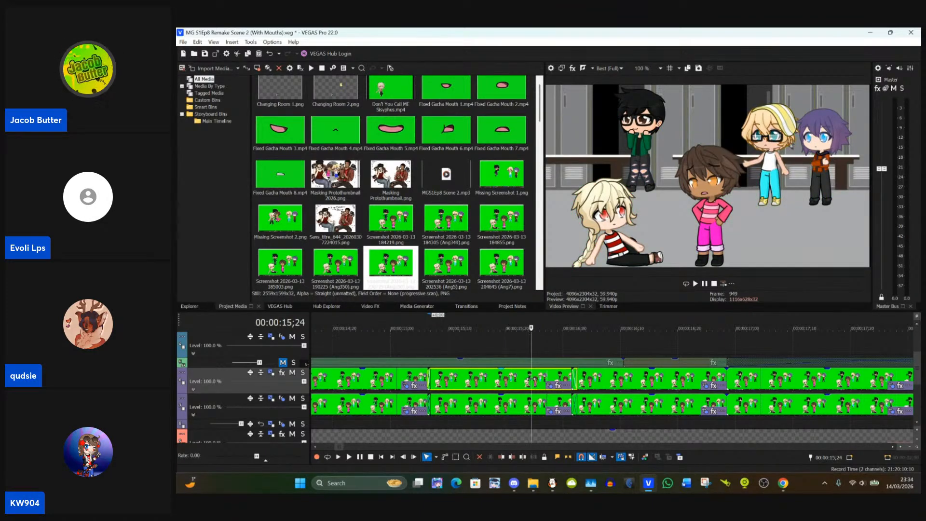
click(609, 384)
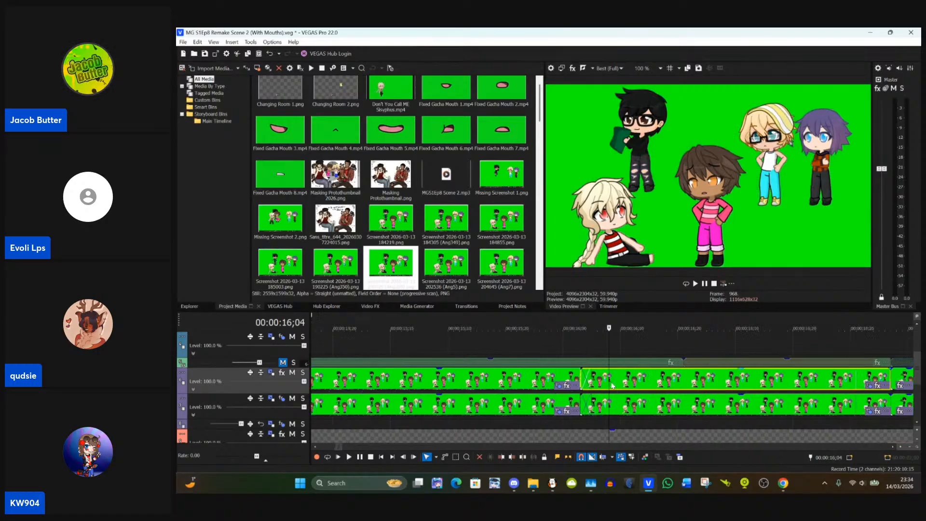
Step: Remove the fade-in from the start of the event at 00:00:16;01
scroll(612, 385, up, 2)
click(568, 386)
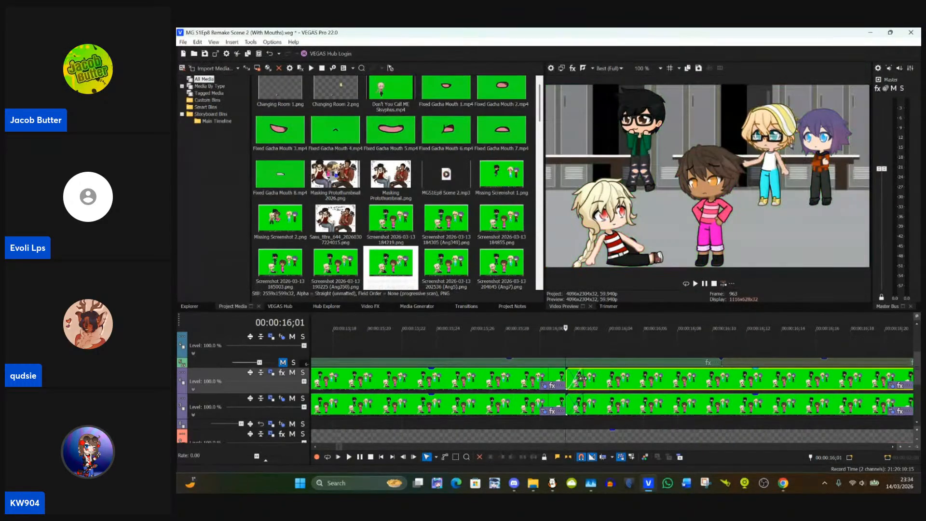
drag(583, 380, 568, 379)
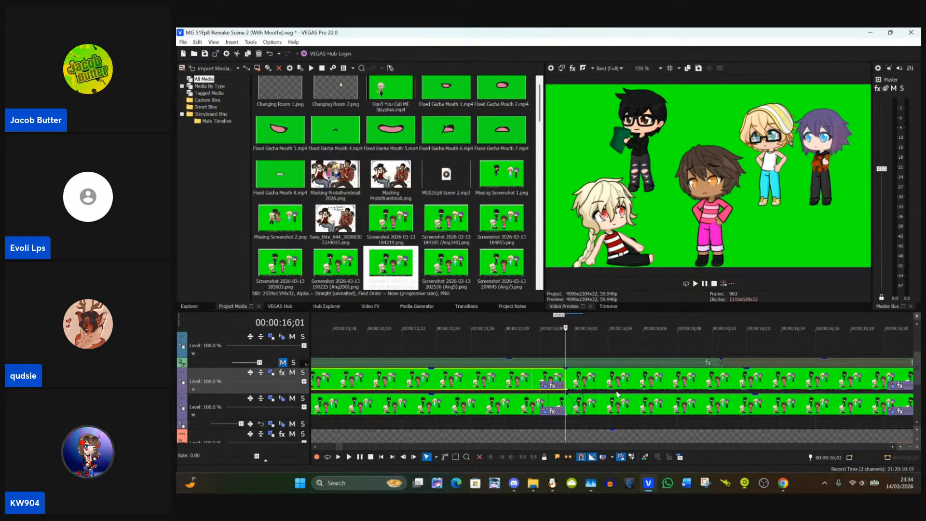
click(569, 375)
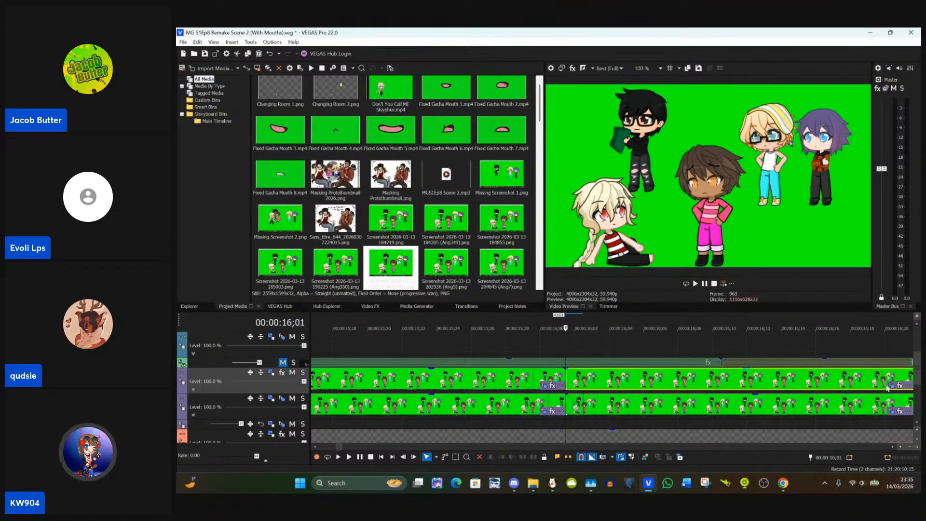
Step: Paste the copied event attributes onto the event at 00:00:16;01 and compare it with the preceding event at their cut
right_click(685, 381)
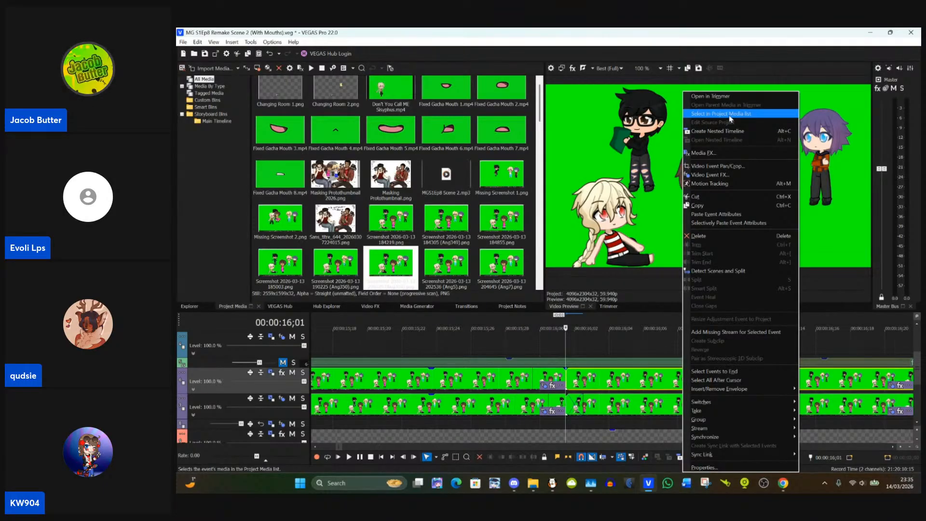
click(754, 214)
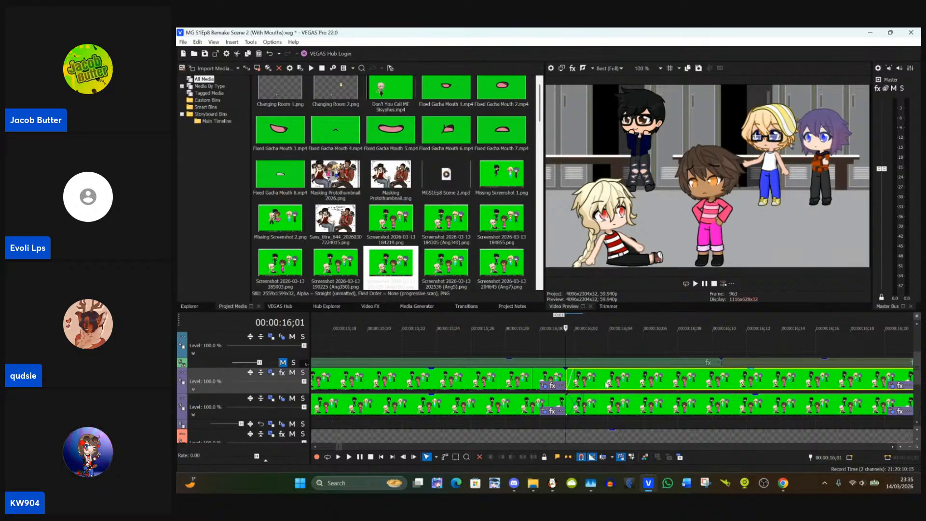
click(580, 381)
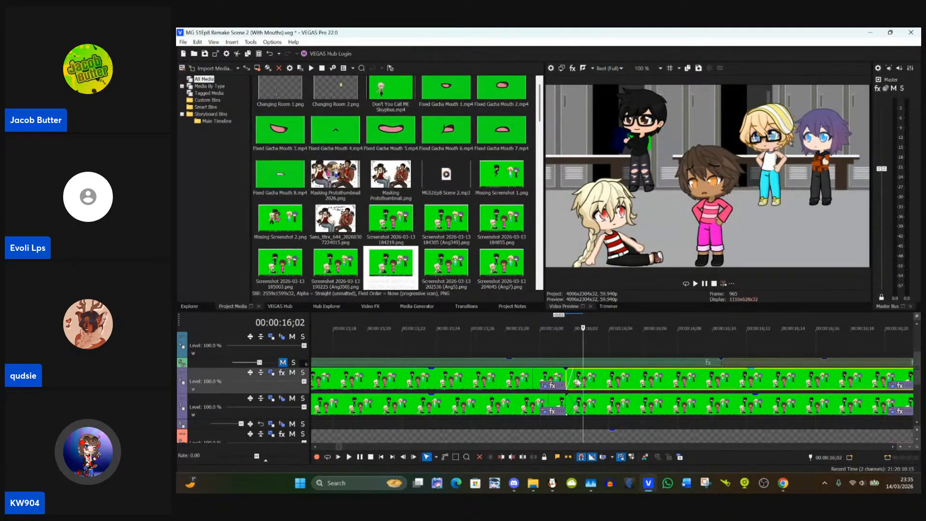
click(569, 382)
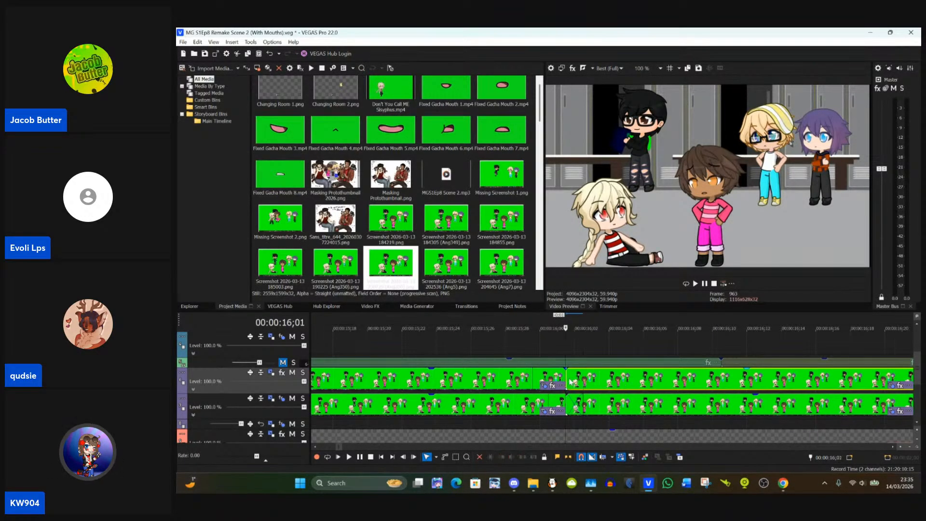
click(543, 382)
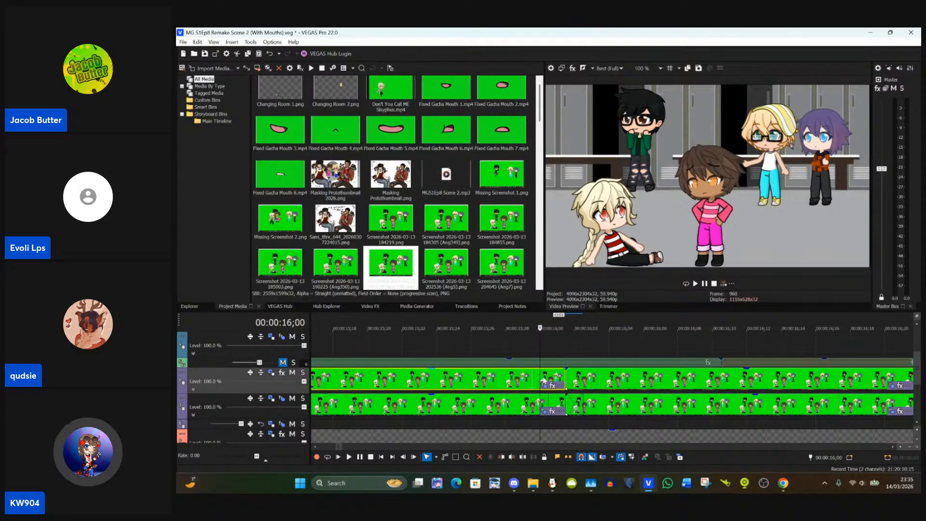
click(567, 381)
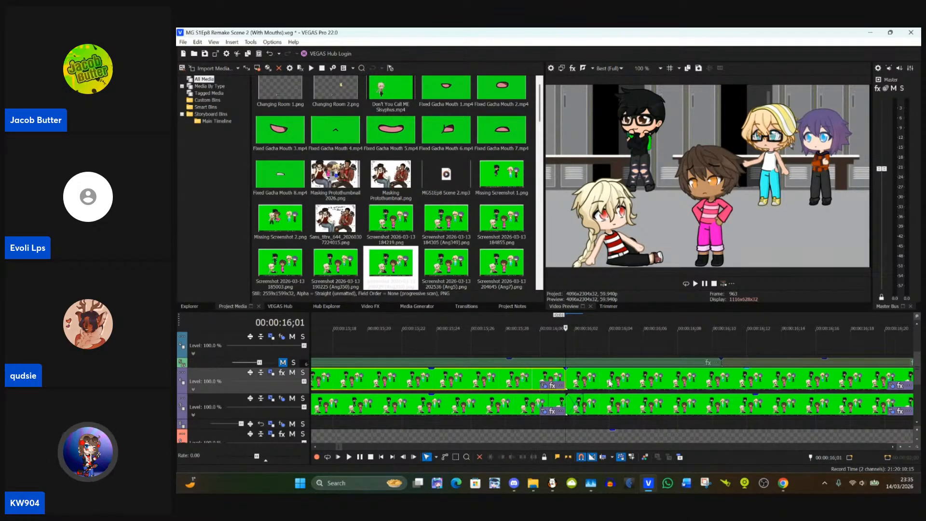
Step: Open the Pan/Crop window of the event at 00:00:16;01 on the black-haired character's jacket mask
click(887, 388)
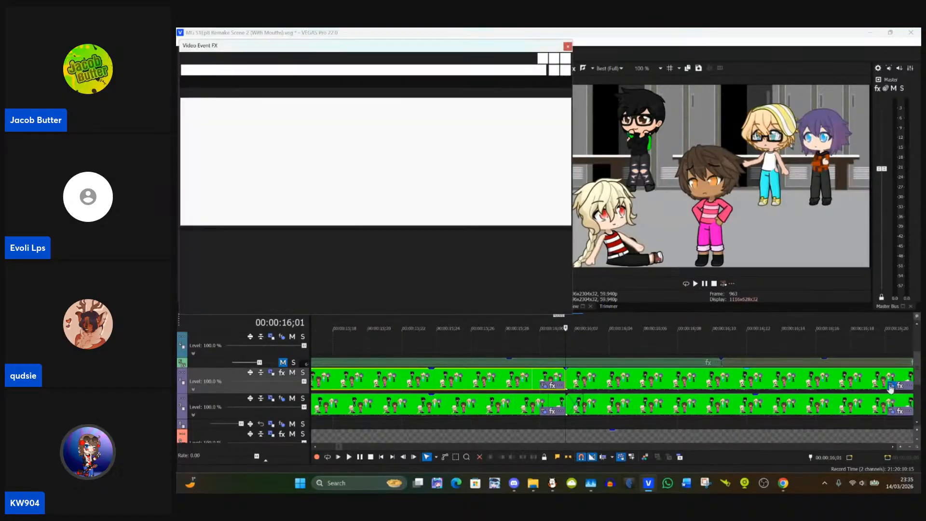
scroll(412, 178, up, 3)
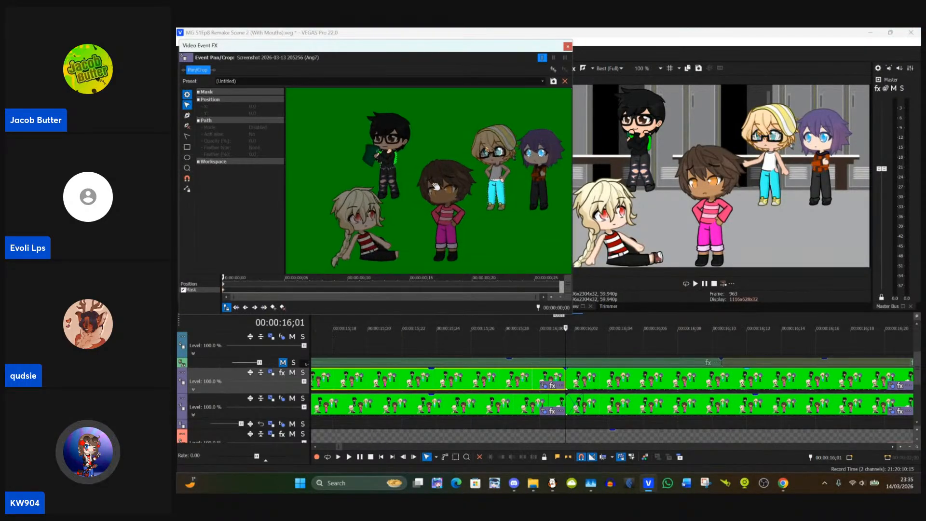
scroll(412, 178, up, 5)
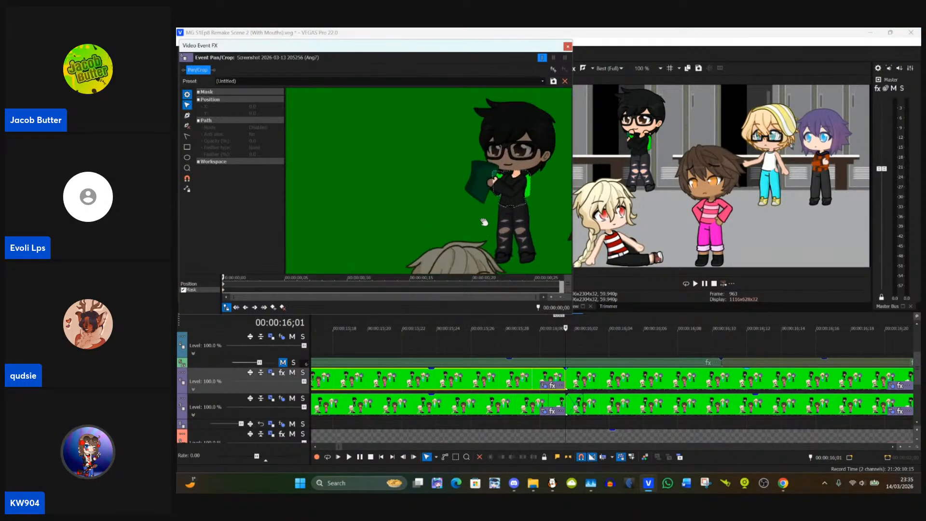
scroll(466, 211, up, 5)
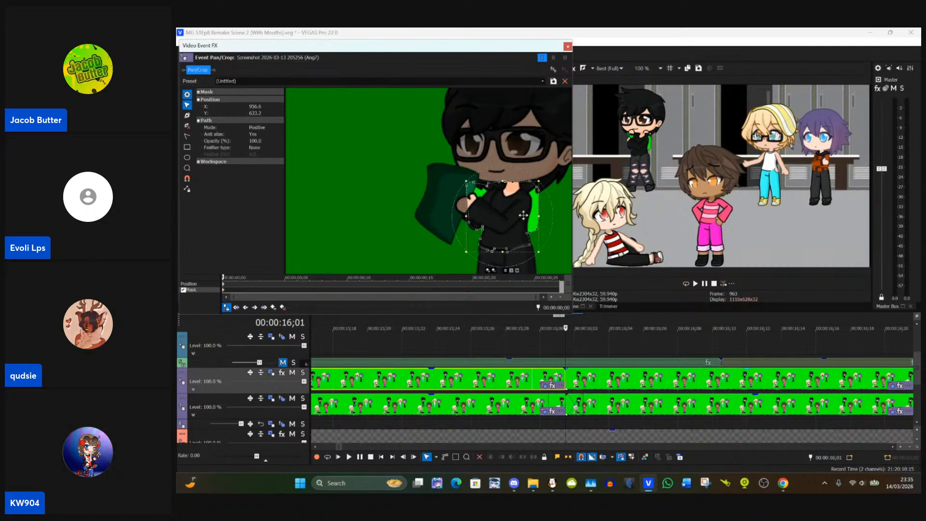
Step: Try to fit the pasted jacket mask over the held jacket by moving and rotating it
drag(524, 216, 465, 203)
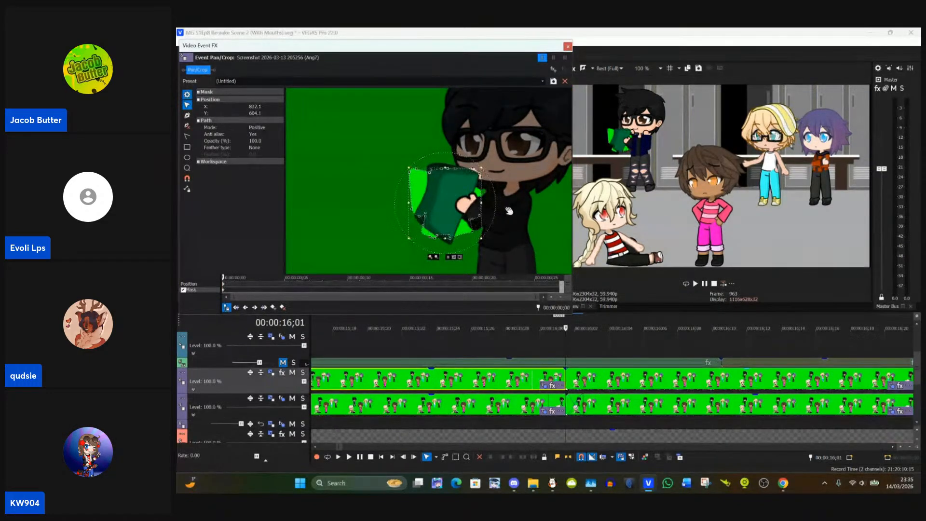
scroll(509, 209, up, 3)
drag(543, 199, 524, 179)
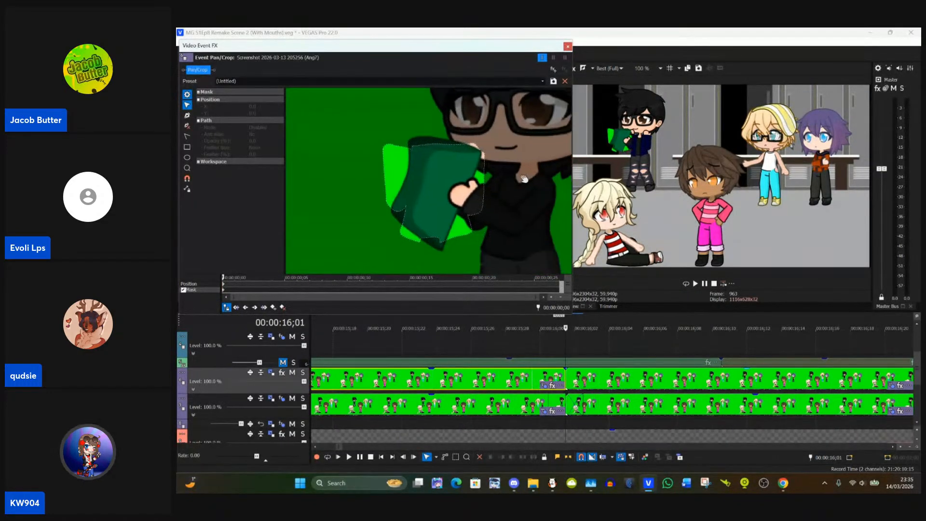
click(486, 191)
click(489, 186)
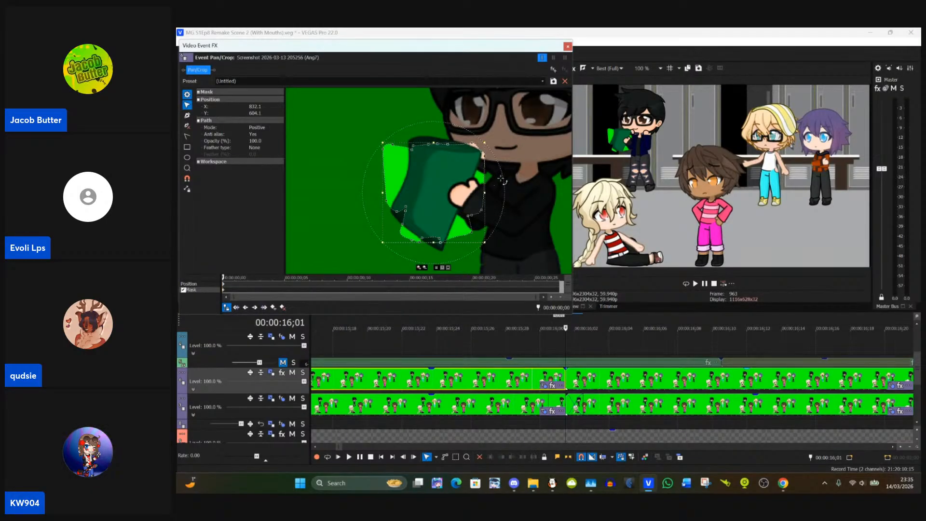
drag(502, 179, 475, 186)
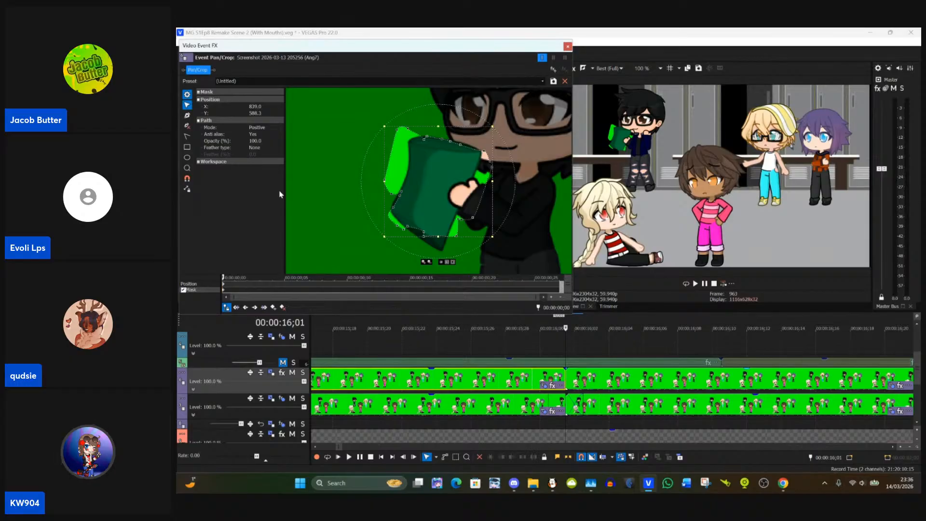
Step: Delete the pasted jacket mask and draw a rectangular mask around the held jacket
key(Delete)
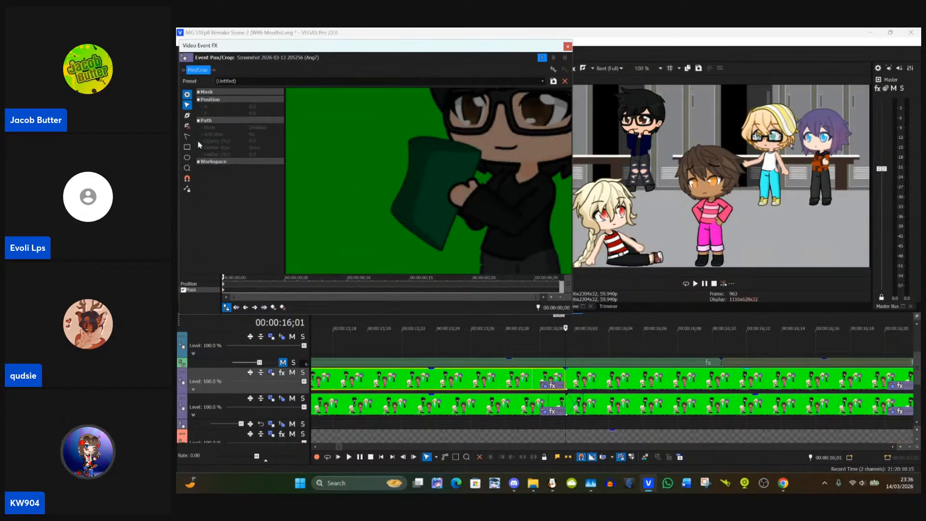
click(187, 147)
drag(396, 124, 487, 250)
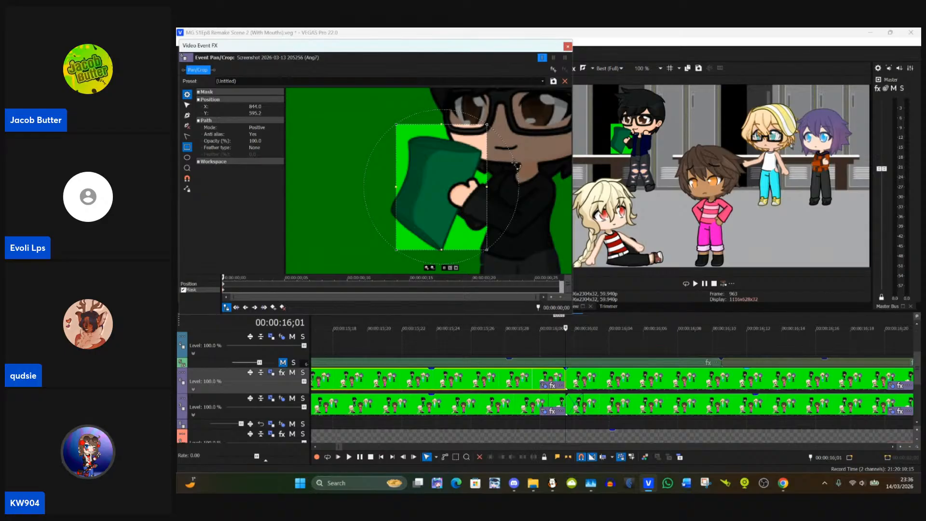
Step: Rotate, move and shrink the rectangular mask to match the held jacket's tilt, undoing the stray shape drawn beside it
drag(516, 166, 460, 199)
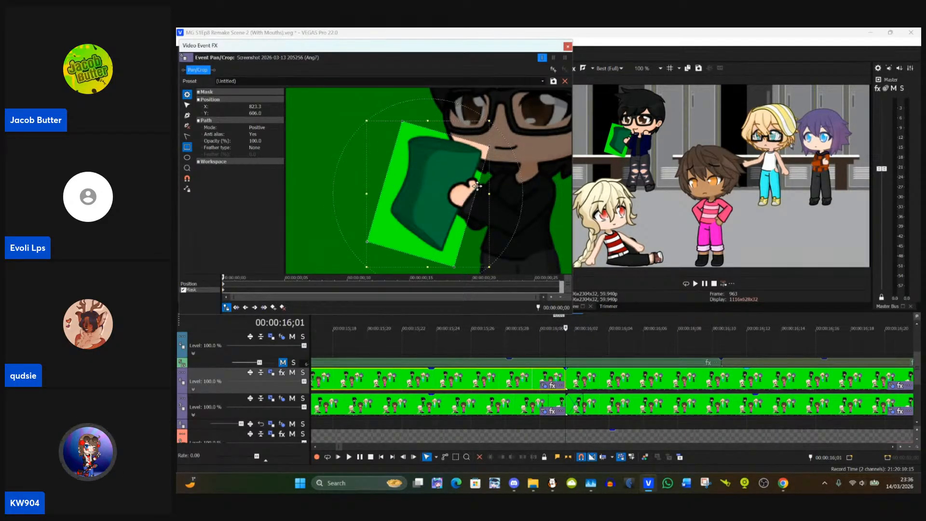
drag(489, 121, 485, 128)
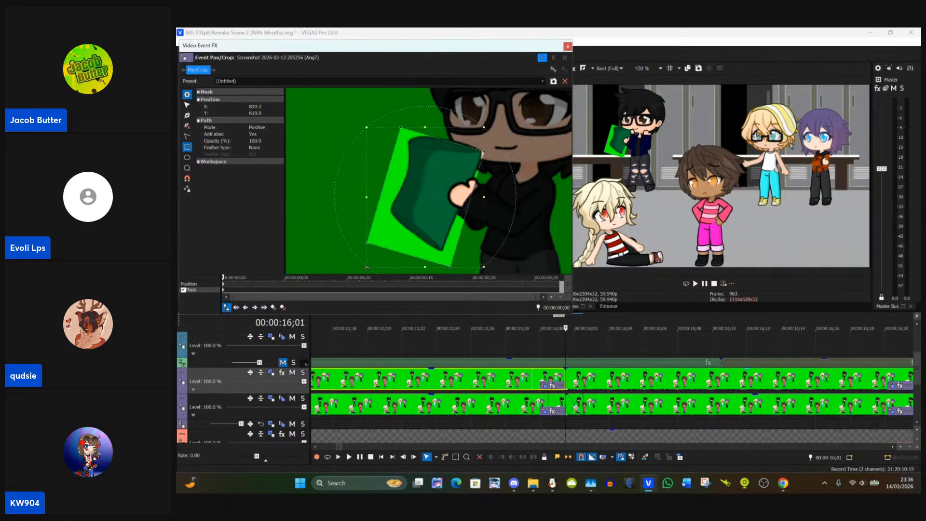
drag(367, 267, 372, 255)
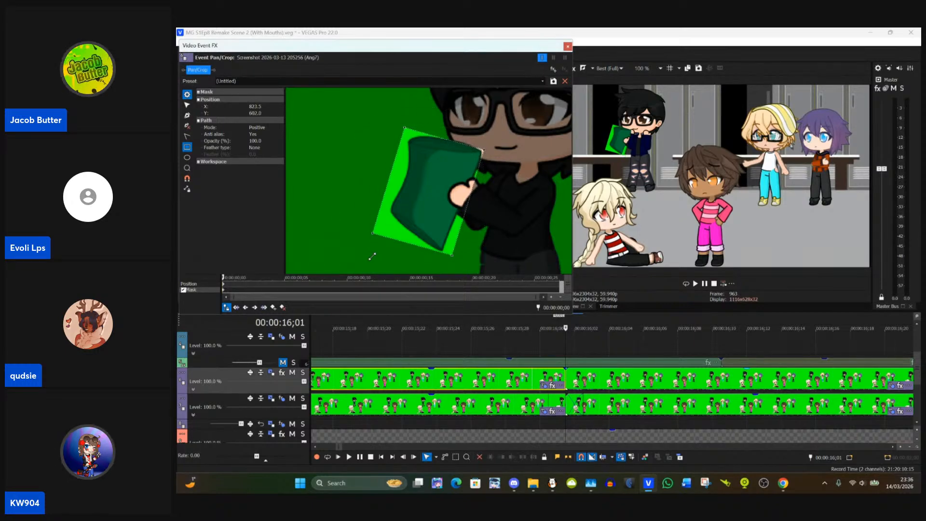
drag(534, 205, 536, 196)
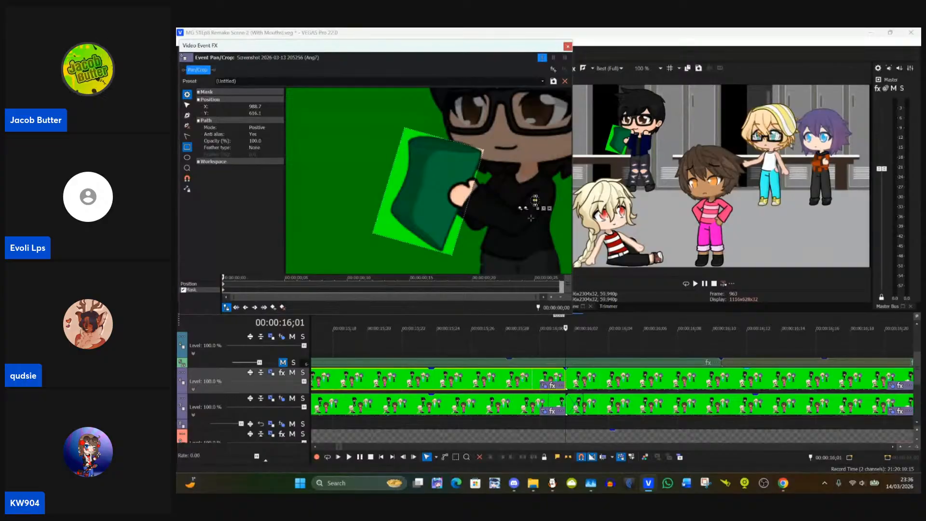
key(ctrl+z)
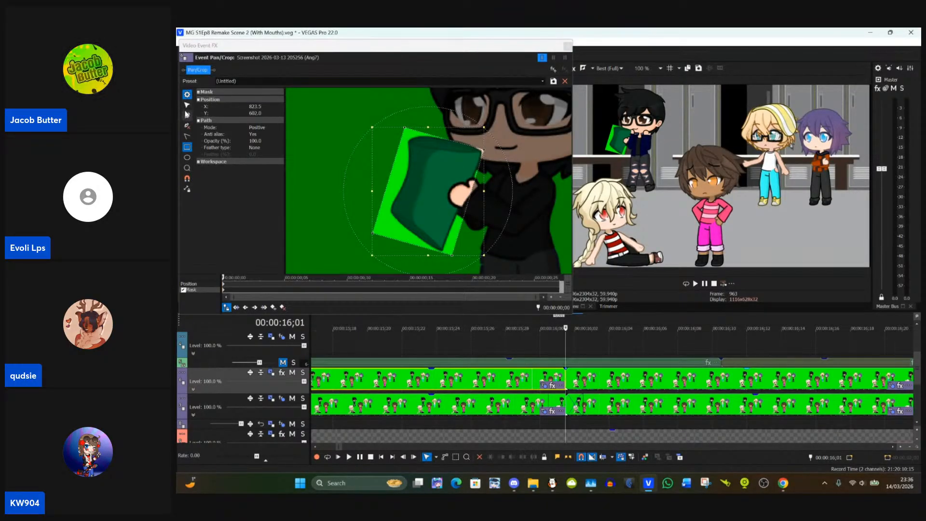
click(502, 151)
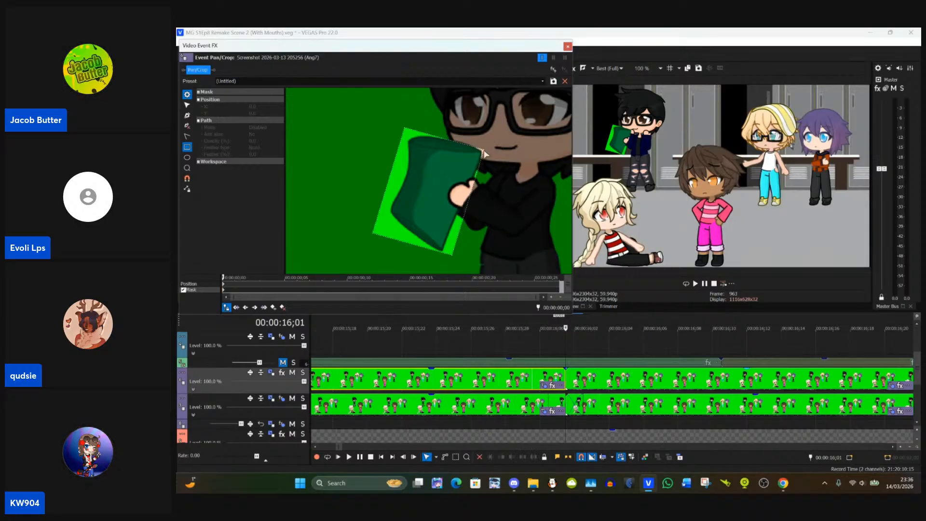
Step: Add an anchor point to the mask's upper edge near the face and fit it to the held jacket's outline
click(187, 105)
scroll(451, 153, up, 4)
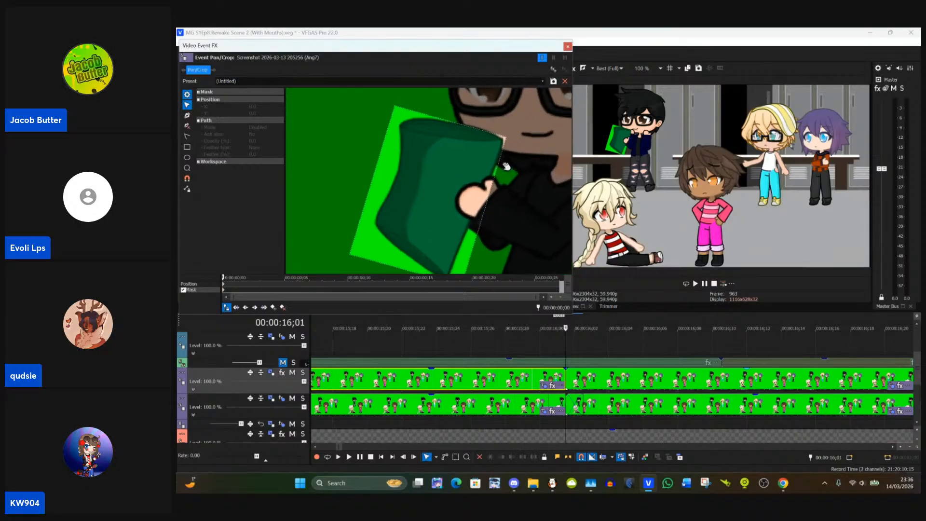
click(450, 153)
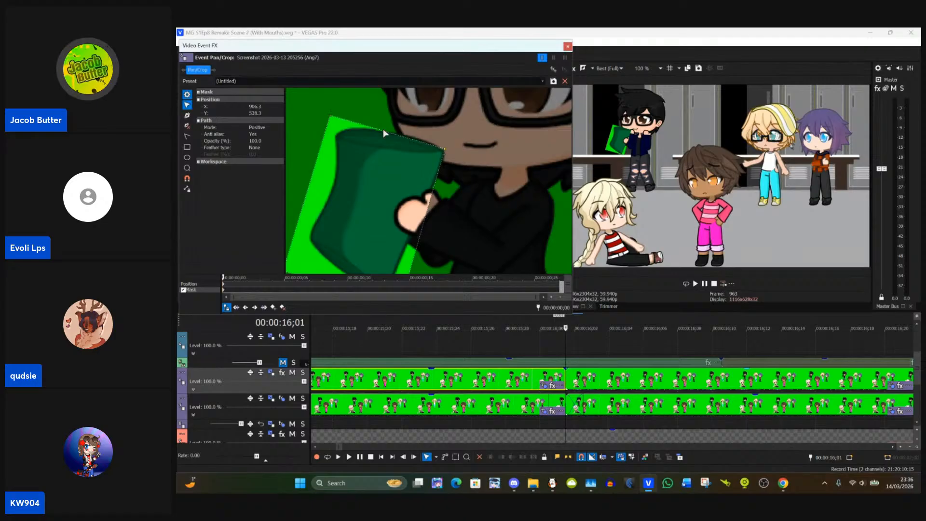
click(188, 115)
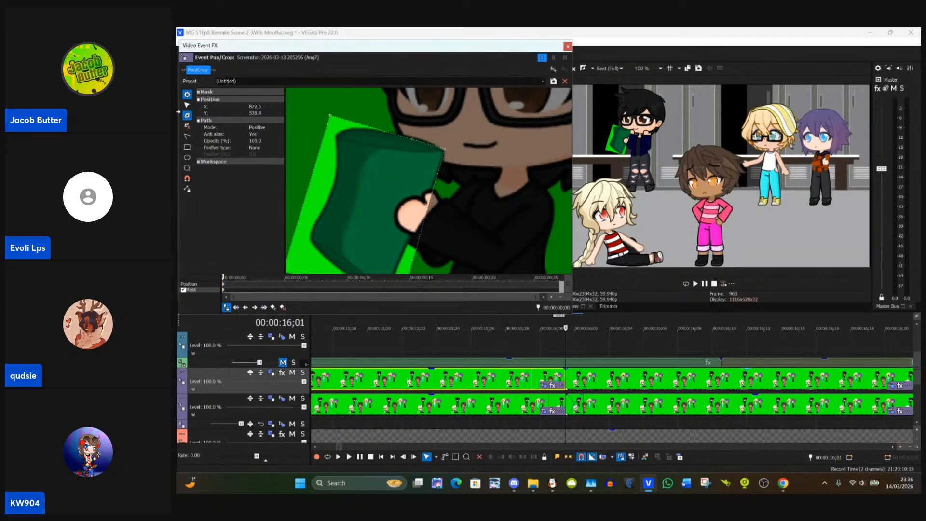
click(187, 105)
Step: Add another upper-edge anchor point and pull the mask's upper-left corner onto the jacket, rounding it with an extra point just below
click(187, 115)
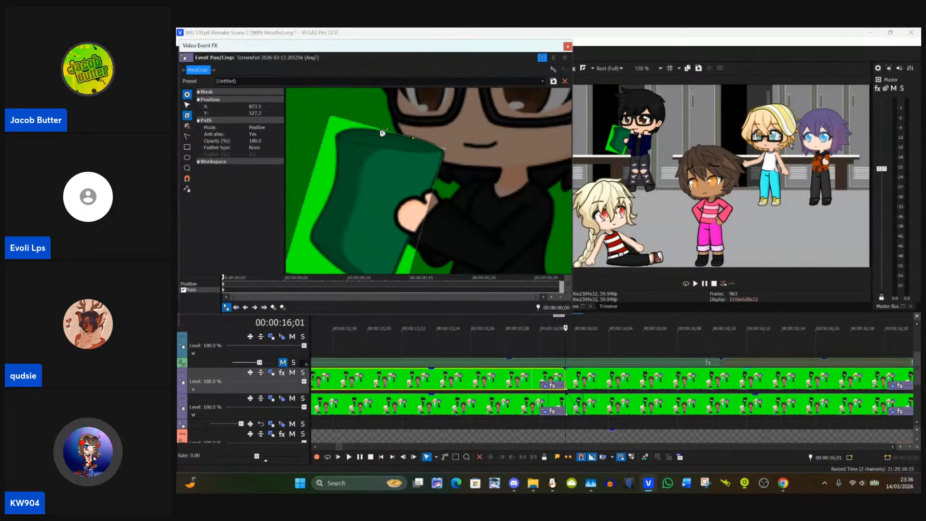
click(379, 128)
click(187, 106)
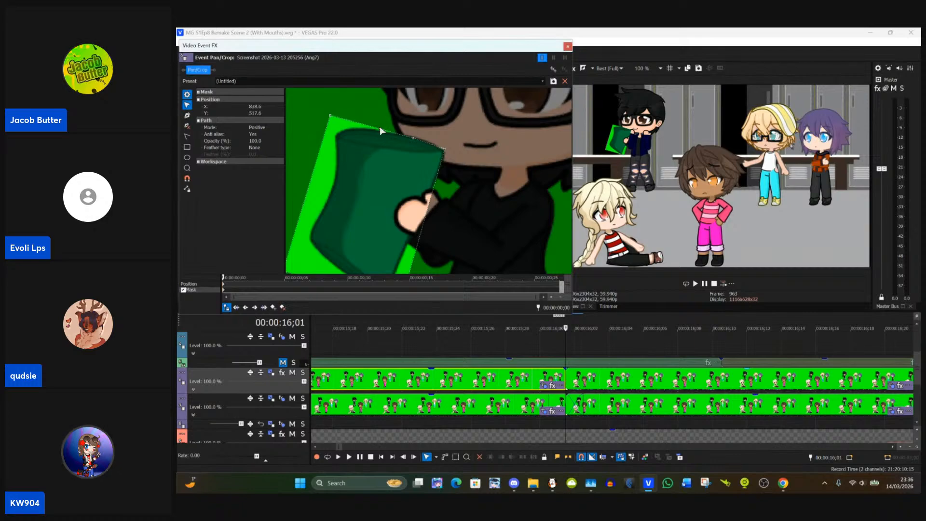
drag(380, 128, 388, 136)
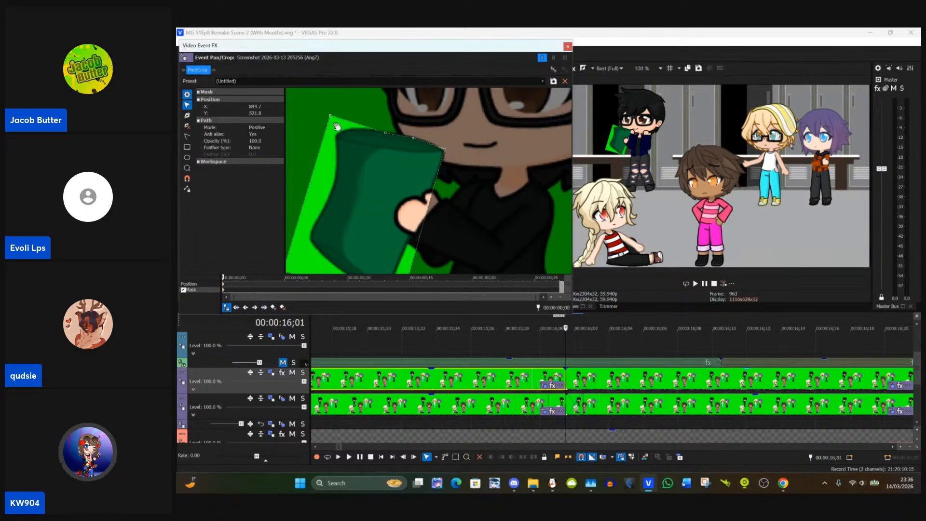
drag(331, 118, 351, 130)
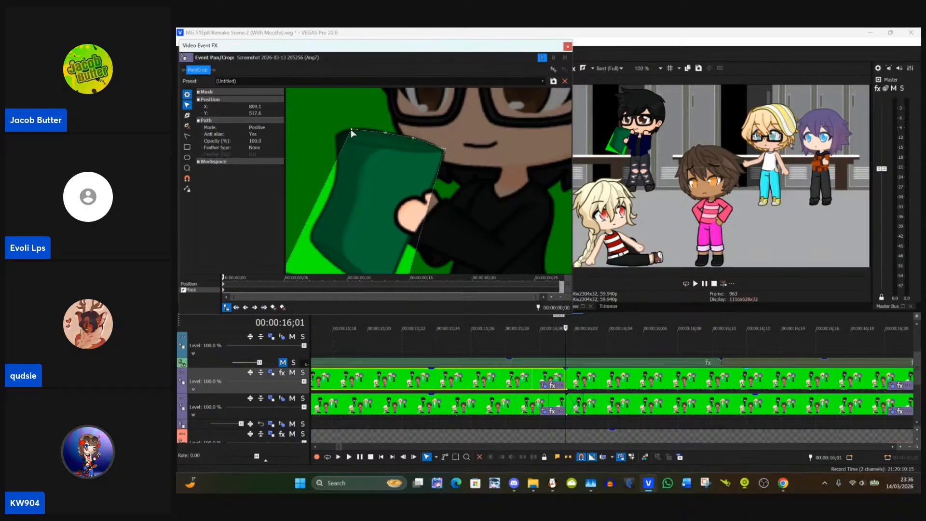
click(187, 115)
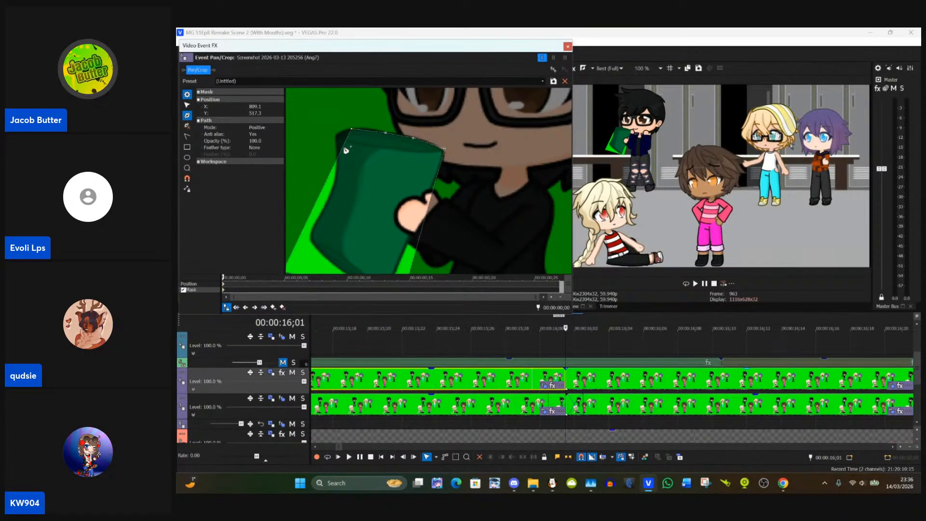
click(187, 105)
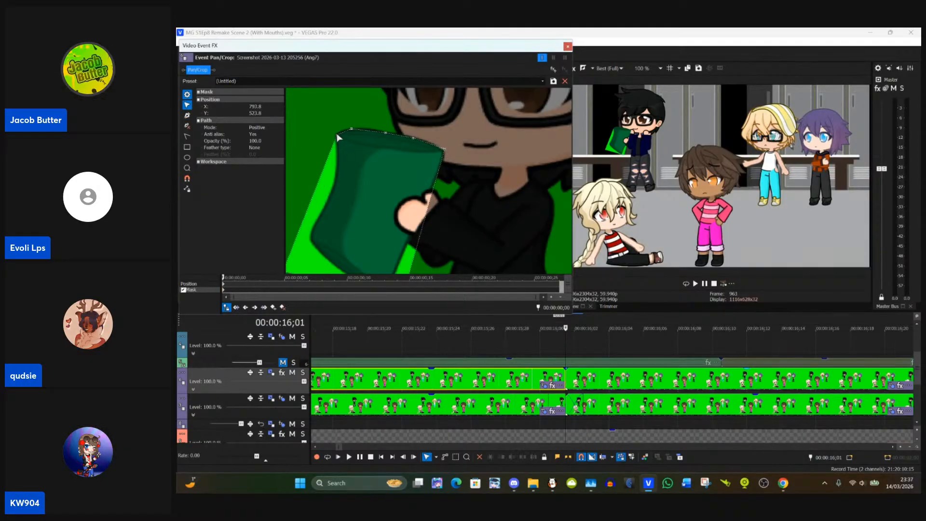
Step: Pull the mask's lower-left corner onto the jacket and bend the left edge inward with a new anchor point
drag(314, 134, 337, 97)
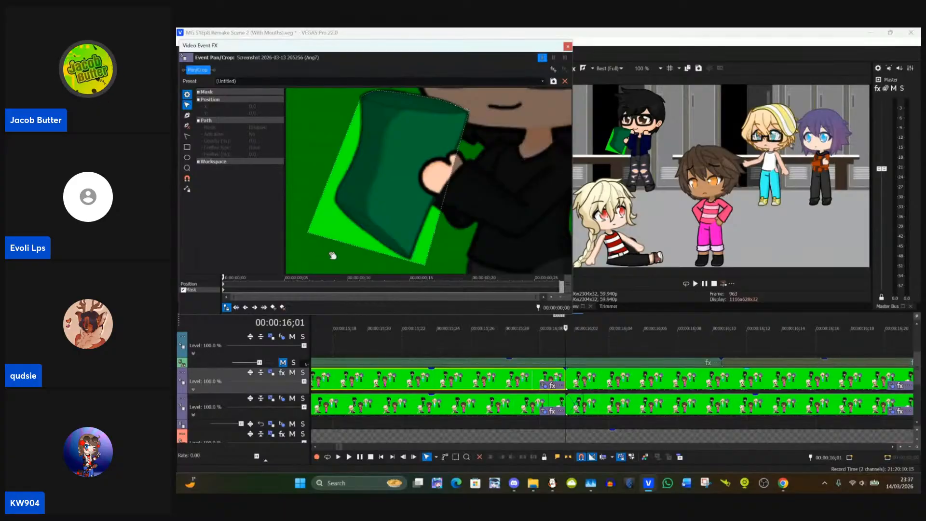
click(310, 236)
drag(309, 236, 336, 205)
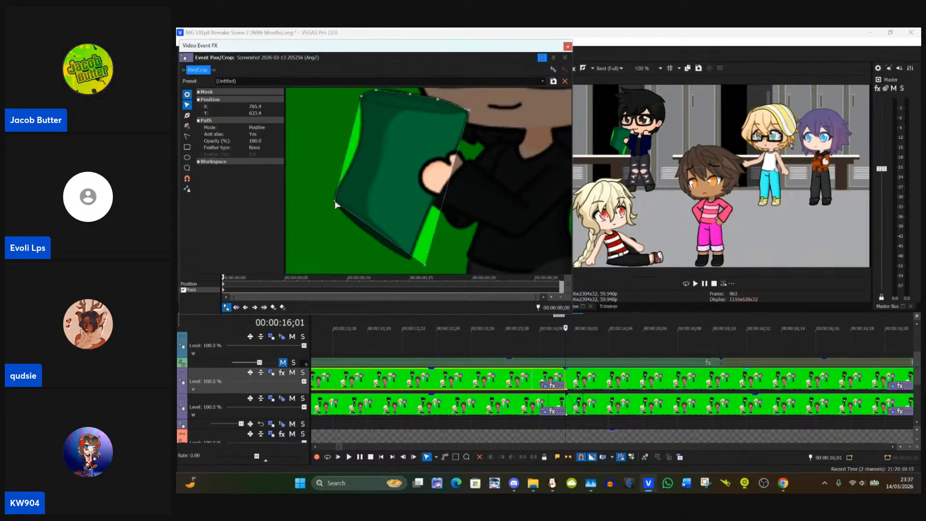
click(187, 115)
click(187, 105)
drag(349, 146, 351, 166)
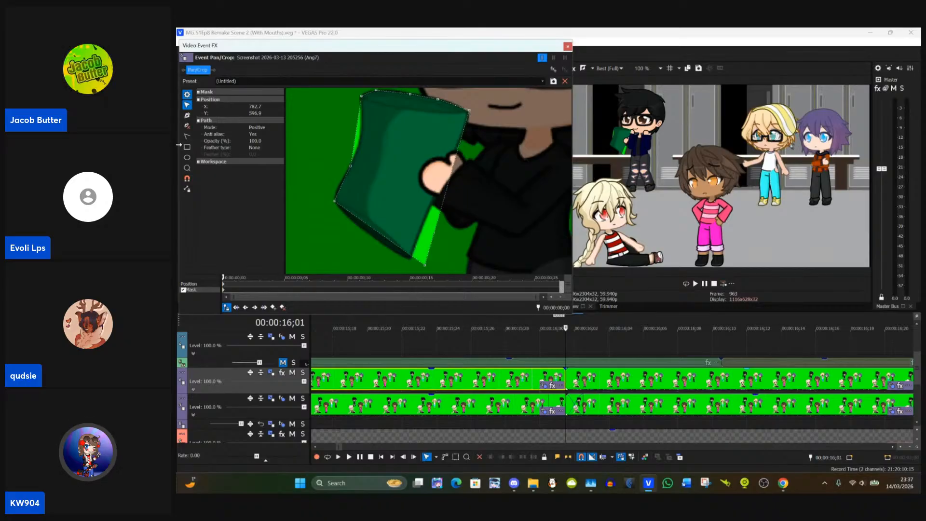
Step: Add two more anchor points to the mask's left edge and fit them to the jacket's curved side
click(188, 116)
click(342, 186)
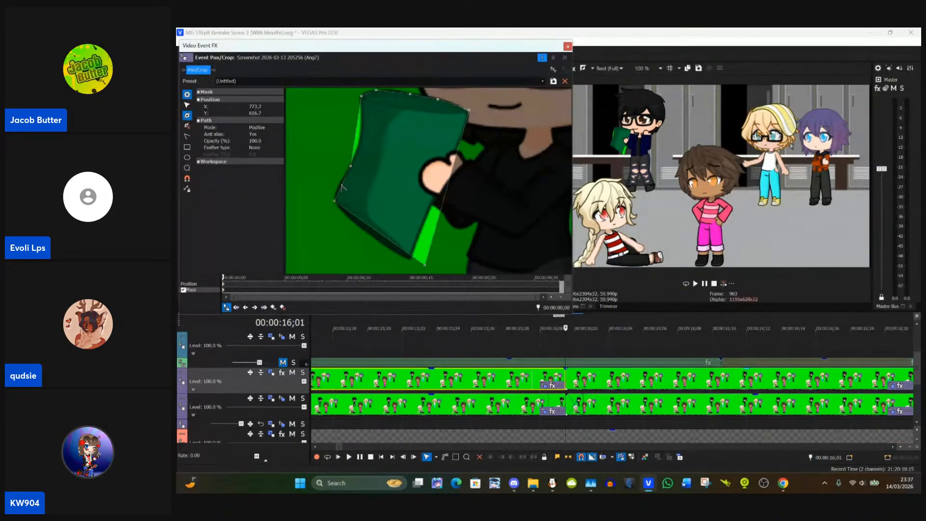
click(188, 106)
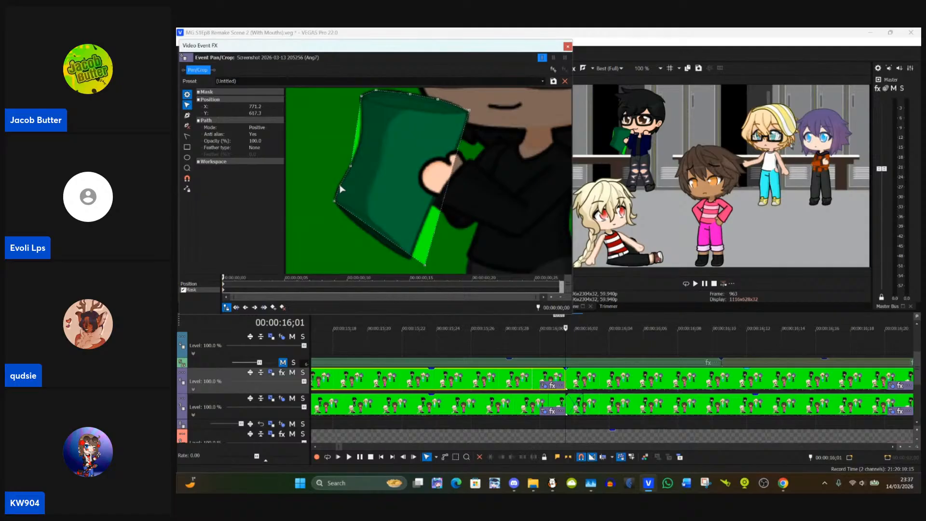
click(187, 117)
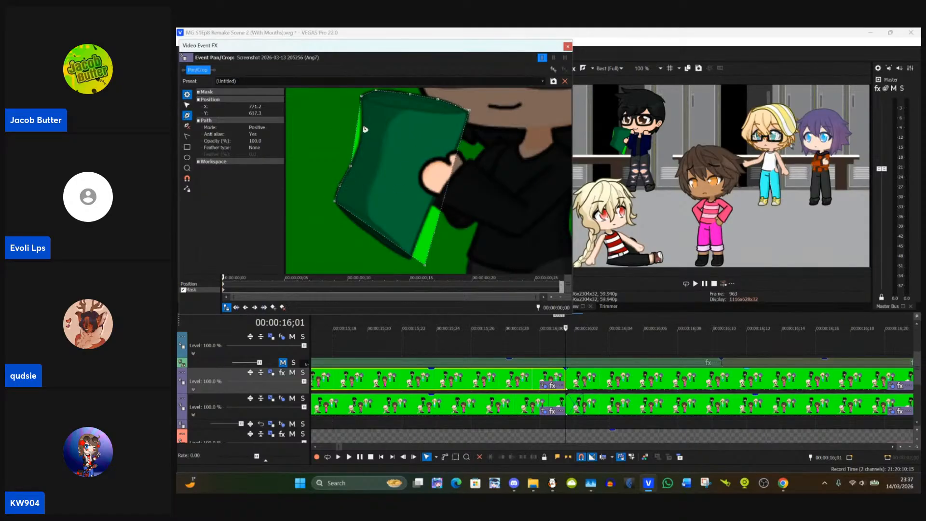
click(187, 105)
drag(357, 134, 366, 144)
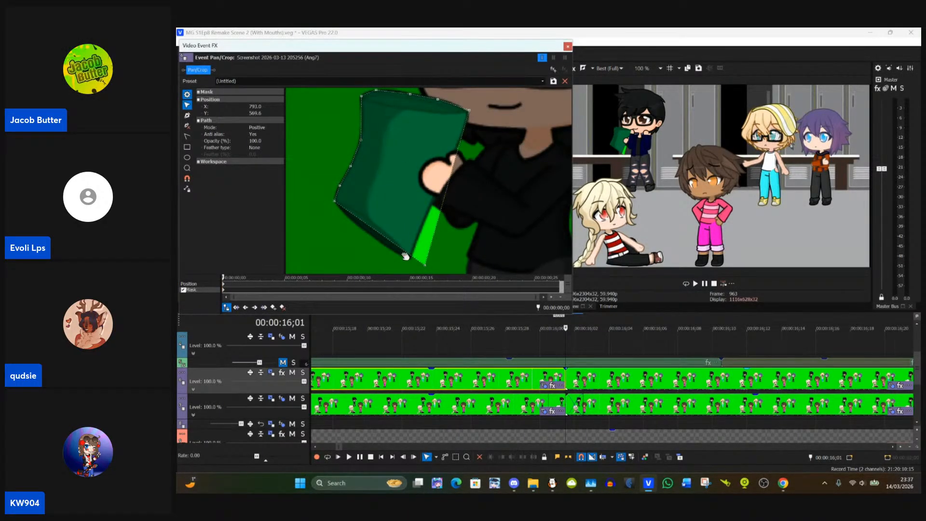
Step: Move the mask's lower-right corner to the jacket's lower tip and curve the bottom edge outward with a new anchor point
mouse_move(406, 255)
mouse_down()
mouse_move(443, 267)
mouse_move(413, 259)
mouse_up()
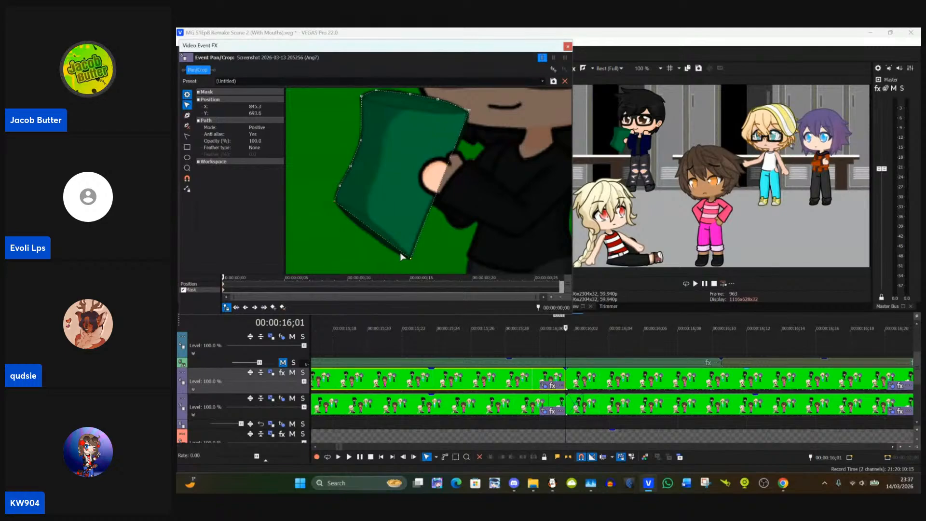
click(187, 115)
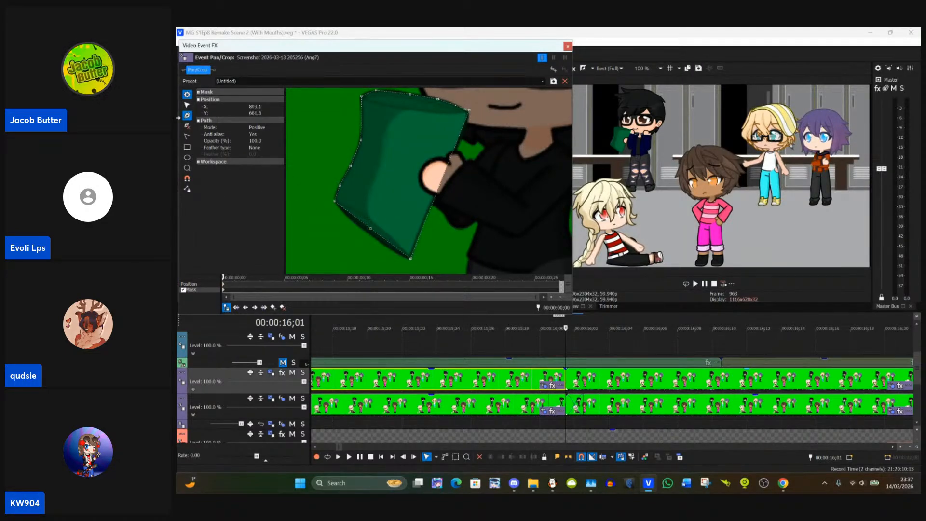
click(187, 105)
drag(369, 232, 371, 238)
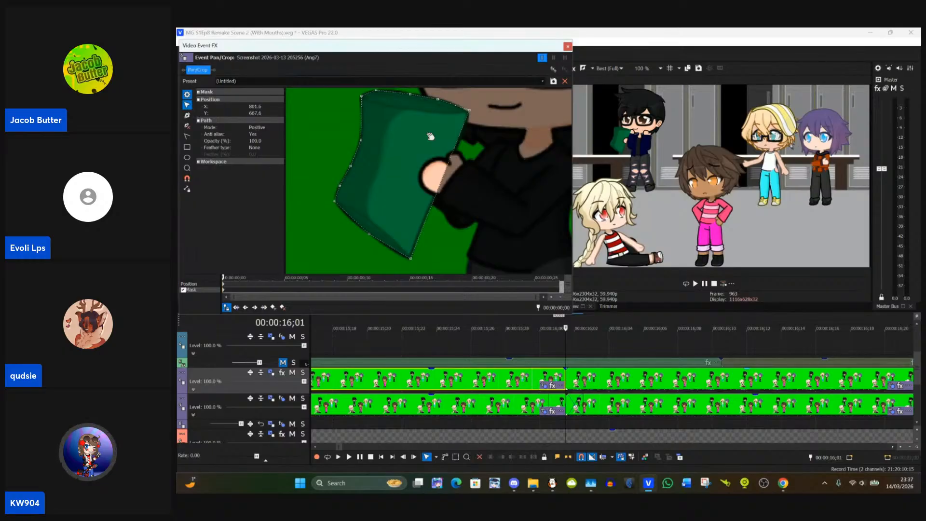
Step: Add anchor points to the mask's right edge around the character's hand and fit them to the jacket
click(188, 115)
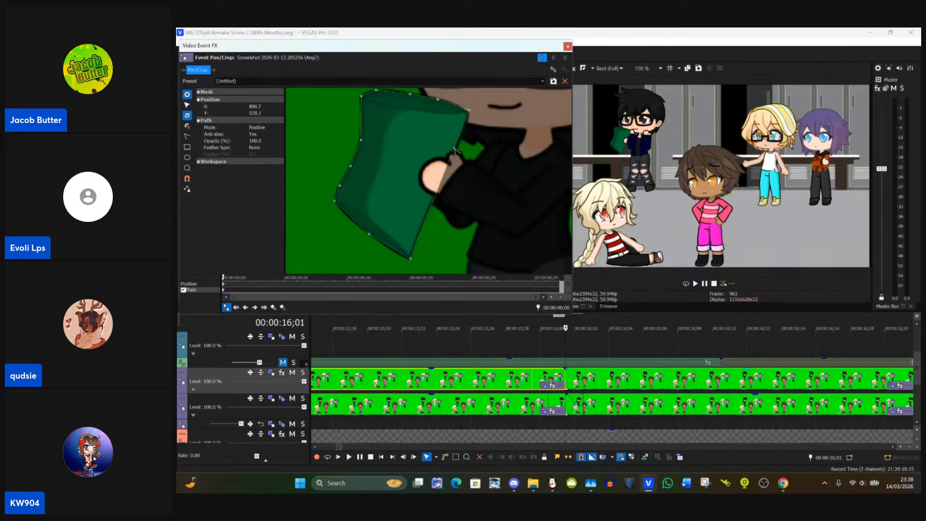
click(187, 104)
drag(454, 149, 442, 184)
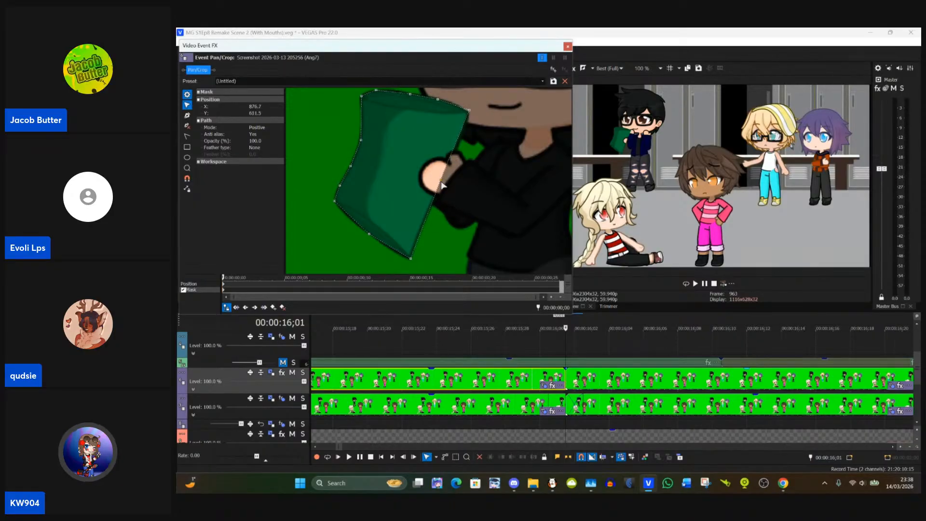
click(187, 115)
click(187, 105)
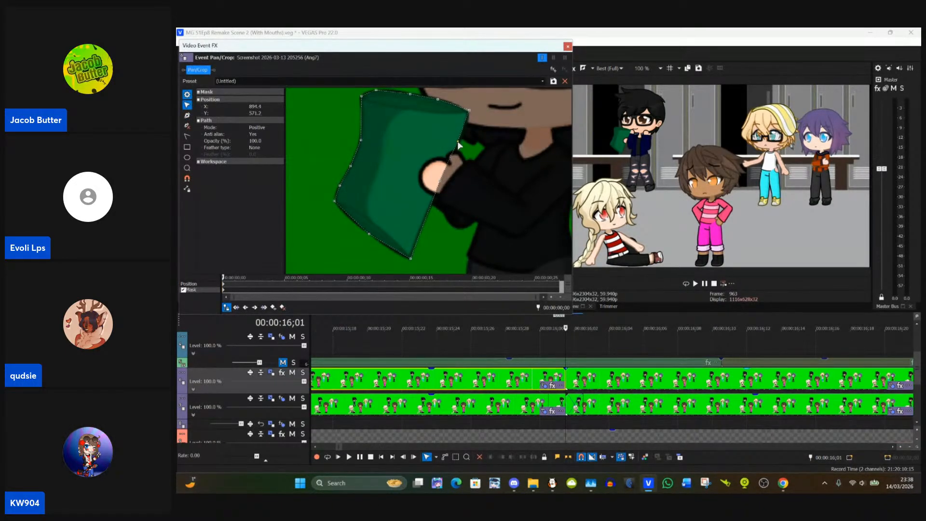
Step: Nudge the mask's upper-right corner onto the jacket and refine the edge just below it with another anchor point
scroll(506, 145, up, 1)
drag(501, 150, 495, 171)
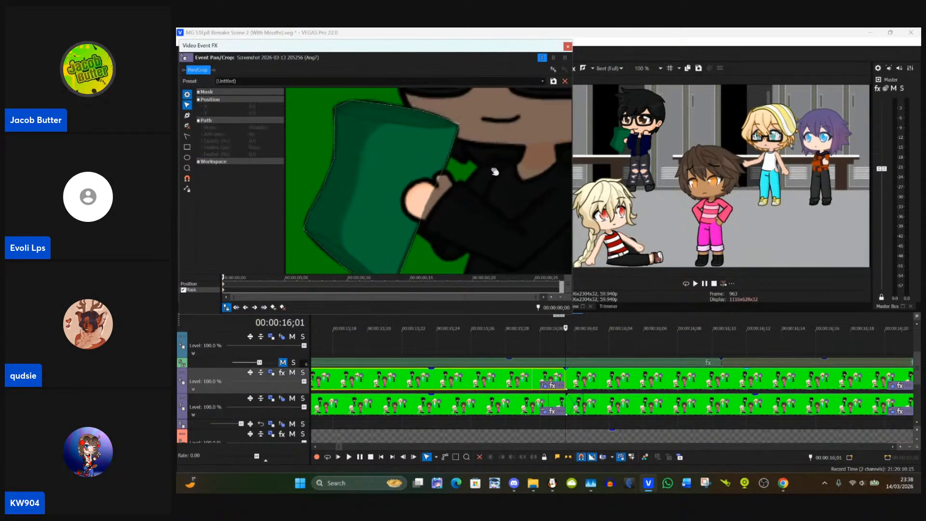
scroll(495, 171, up, 1)
click(458, 147)
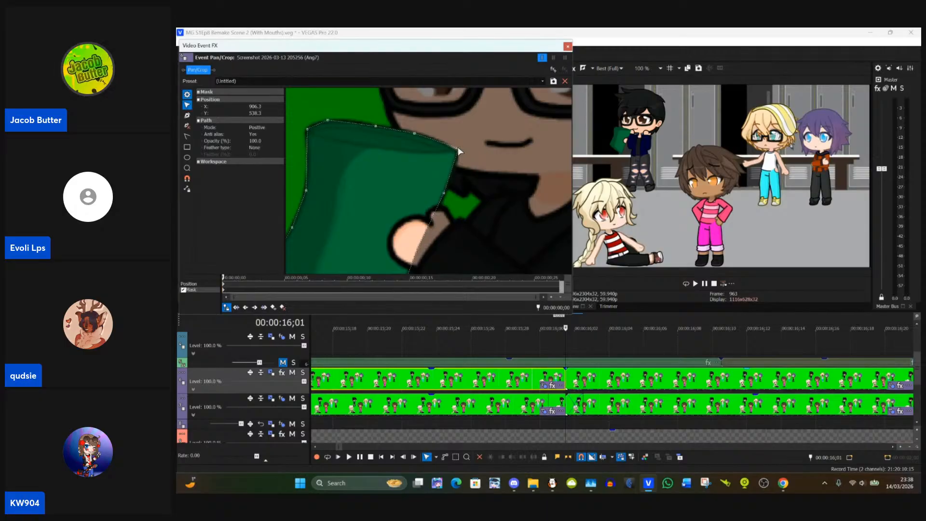
drag(458, 146, 458, 151)
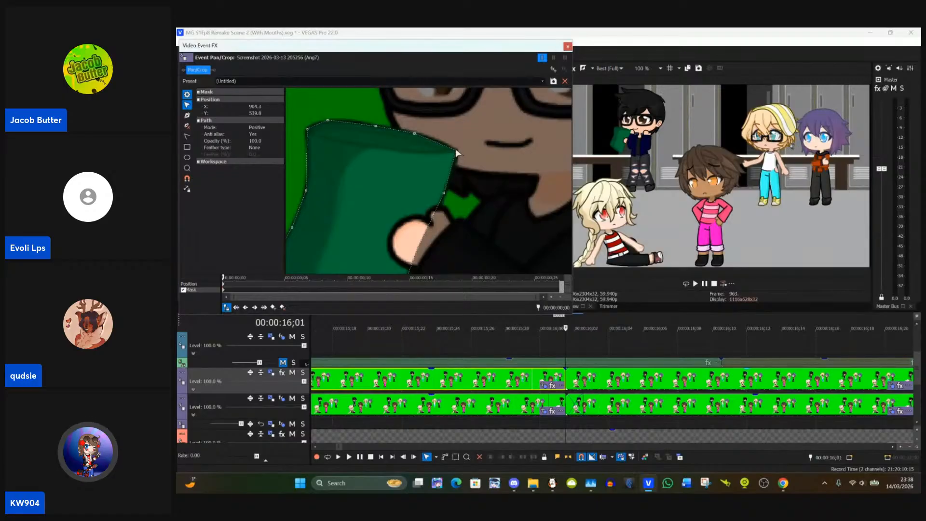
click(187, 116)
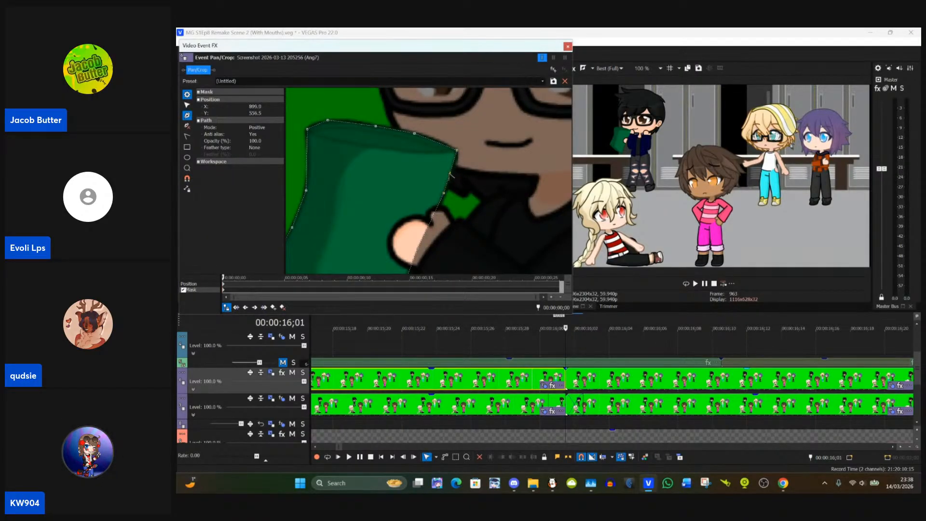
click(187, 106)
drag(452, 177, 454, 178)
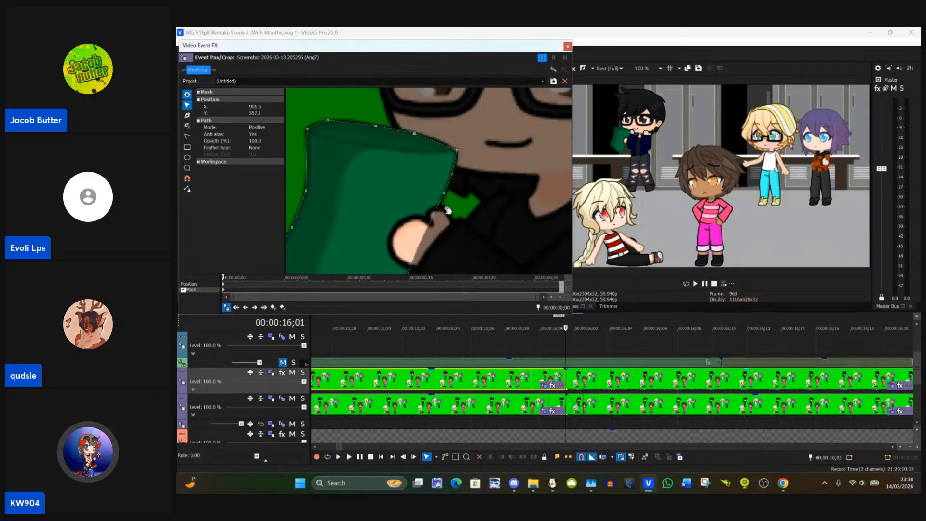
Step: Move the blond character's two eye masks into line with the eyes behind the glasses
scroll(444, 203, down, 5)
scroll(437, 192, down, 6)
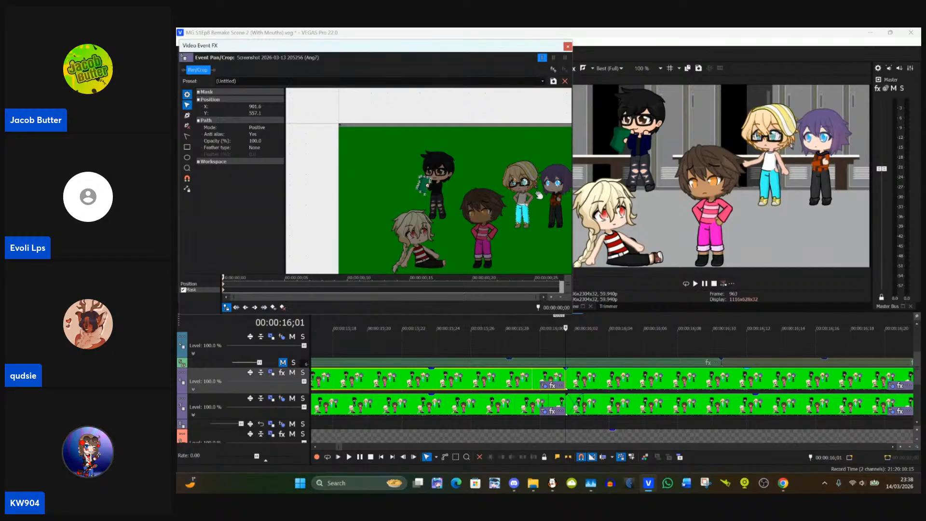
drag(539, 195, 477, 213)
scroll(463, 207, up, 4)
scroll(461, 206, up, 7)
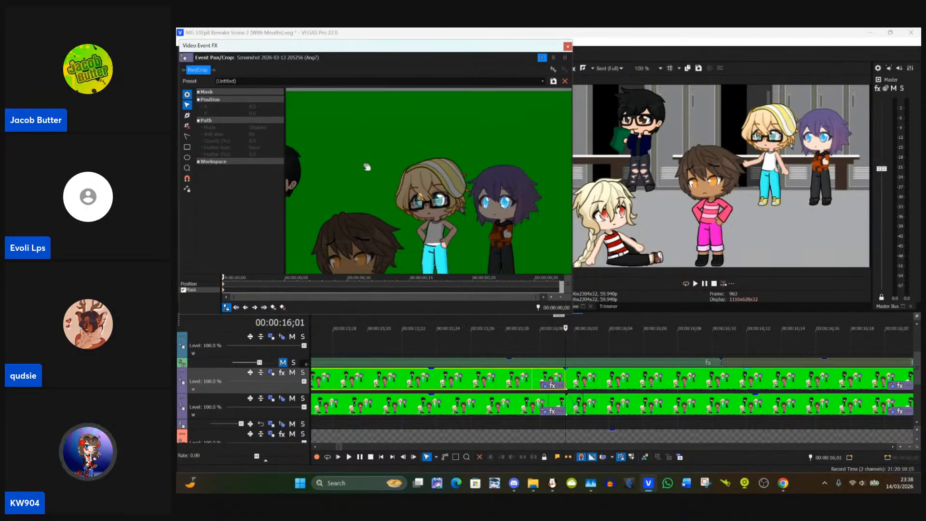
scroll(459, 194, up, 6)
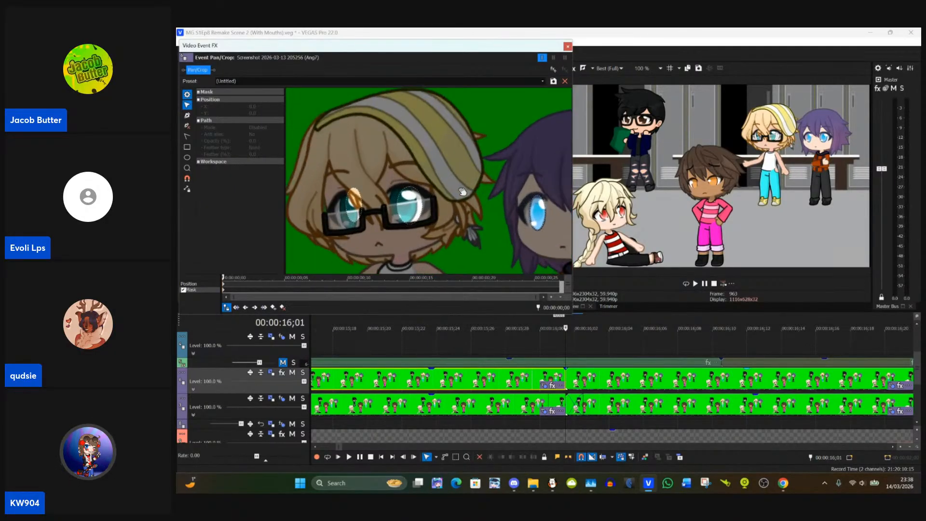
drag(383, 202, 422, 223)
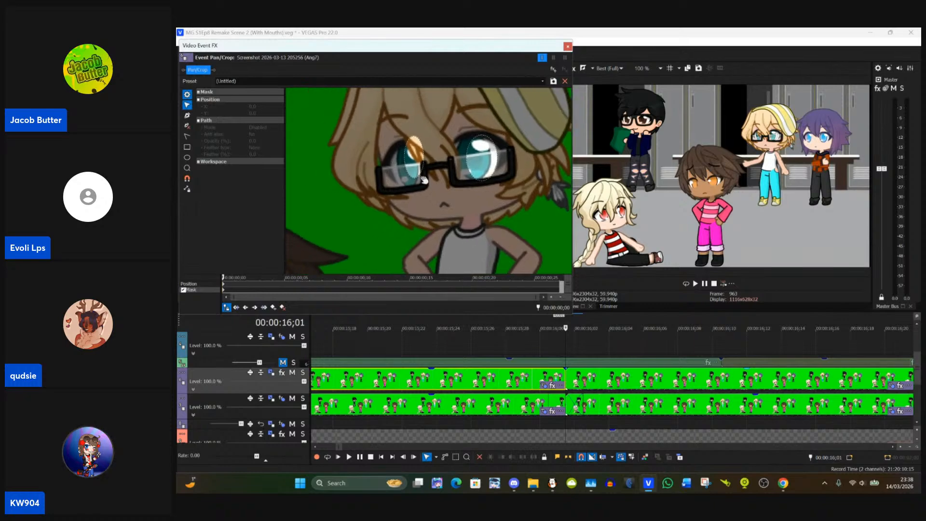
click(411, 166)
drag(410, 165, 429, 161)
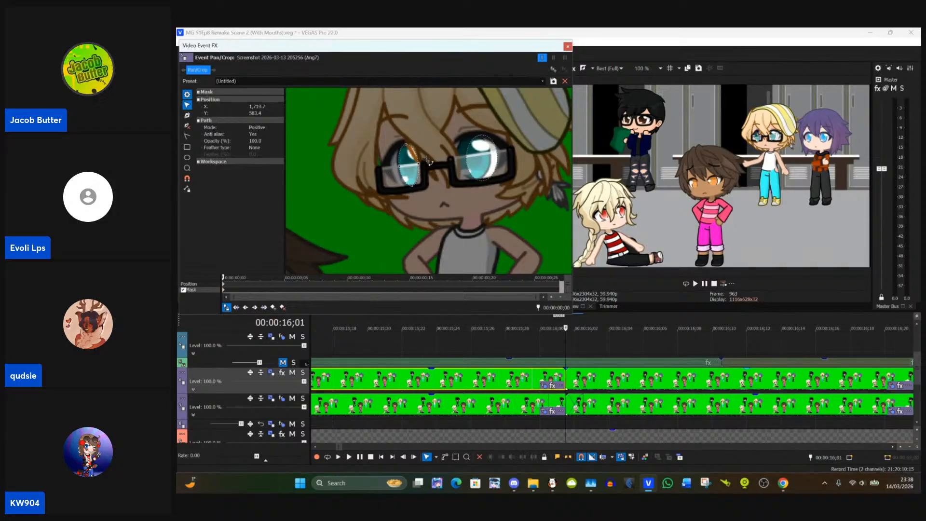
drag(482, 158, 474, 156)
click(495, 215)
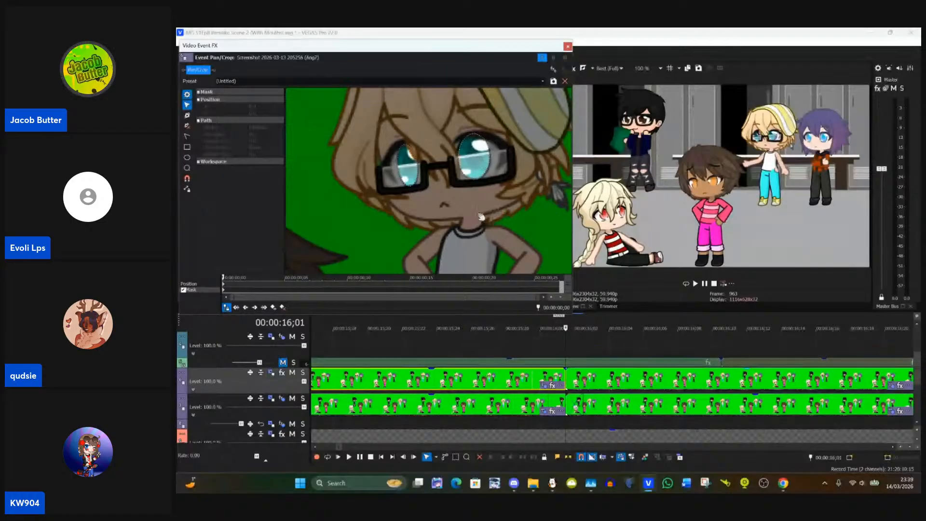
Step: Close the event's Pan/Crop window
drag(463, 257, 453, 140)
drag(508, 240, 535, 228)
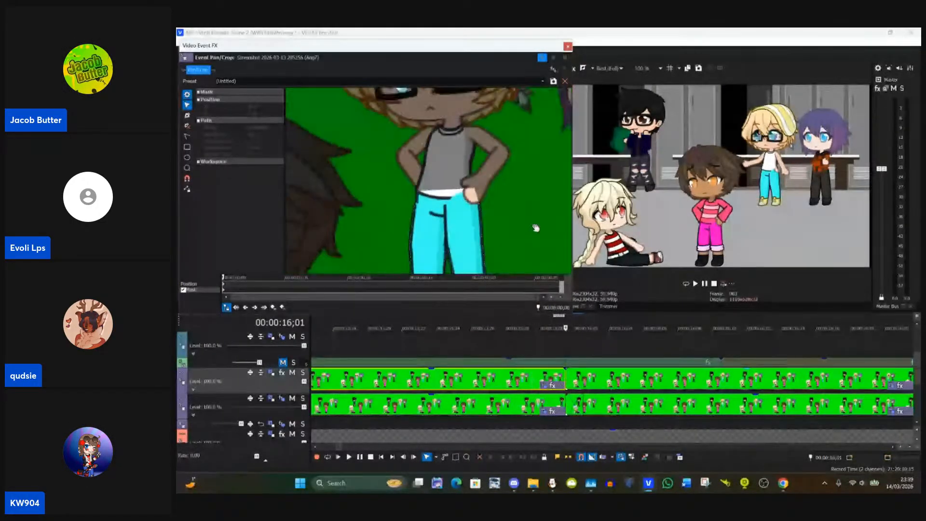
scroll(535, 228, down, 5)
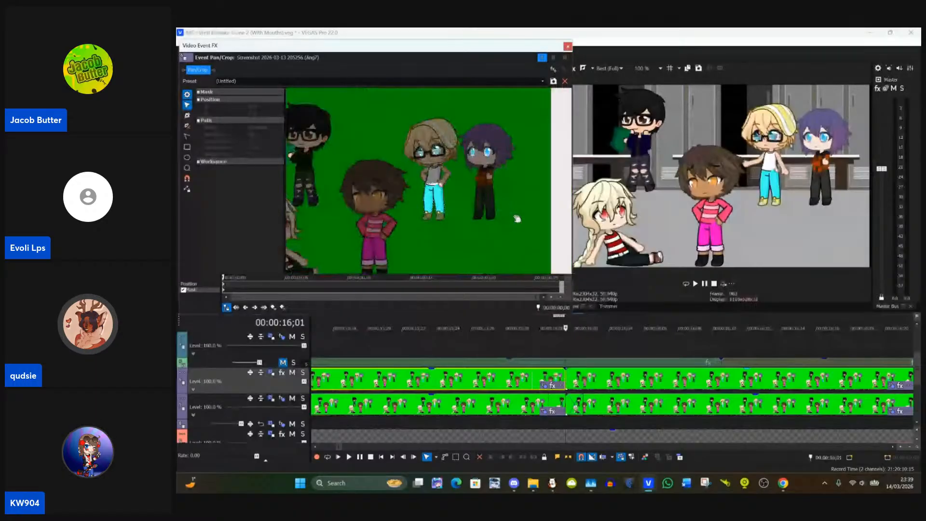
click(568, 46)
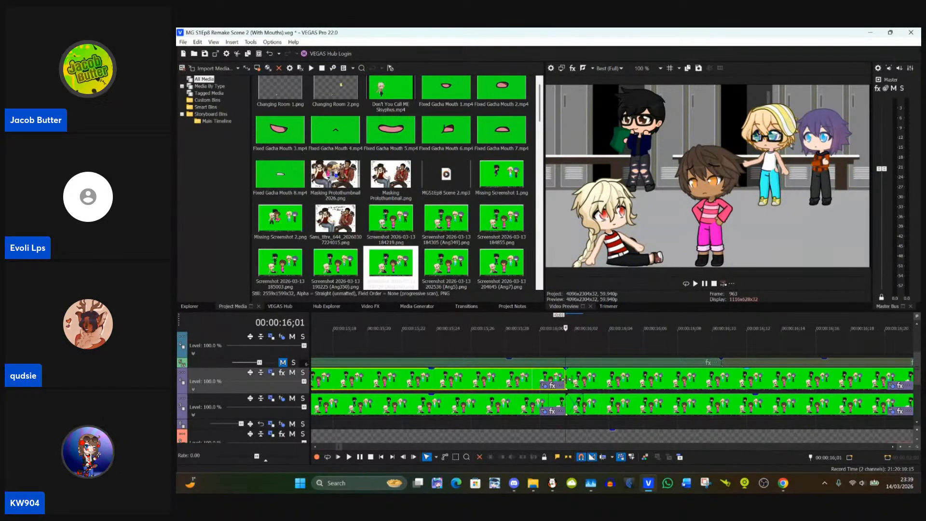
Step: Check the masked frames from 00:00:16;03 up to the cut before the next event on the upper mask track
drag(562, 380, 582, 383)
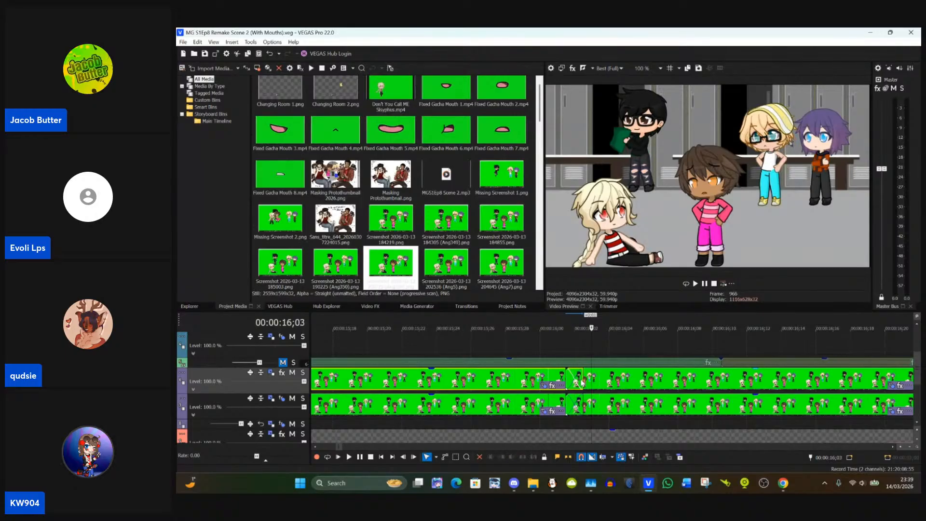
key(Right)
key(Right)
key(Right)
key(Right)
key(Right)
key(Right)
key(Right)
key(Right)
key(Right)
key(Right)
key(Right)
key(Right)
key(Right)
key(Right)
key(Right)
key(Right)
key(Right)
key(Right)
key(Right)
key(Right)
scroll(582, 383, down, 1)
scroll(582, 383, down, 2)
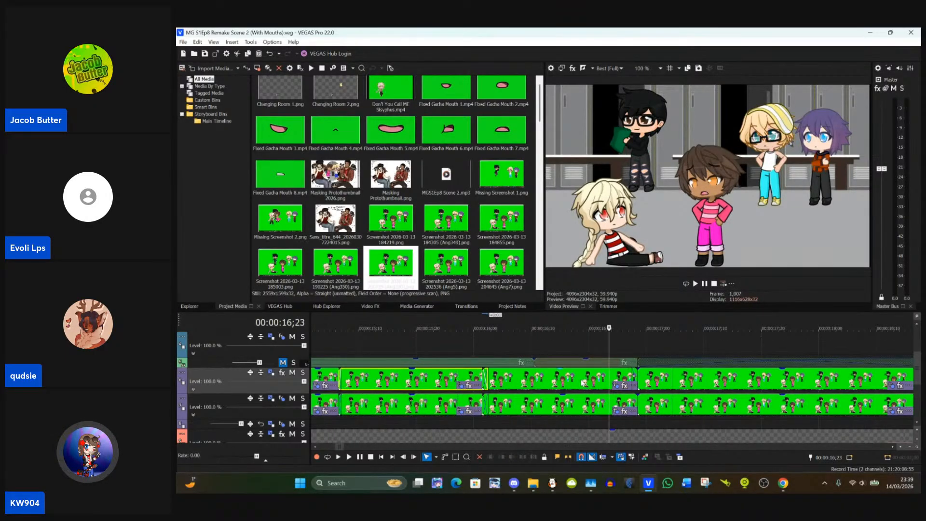
click(652, 380)
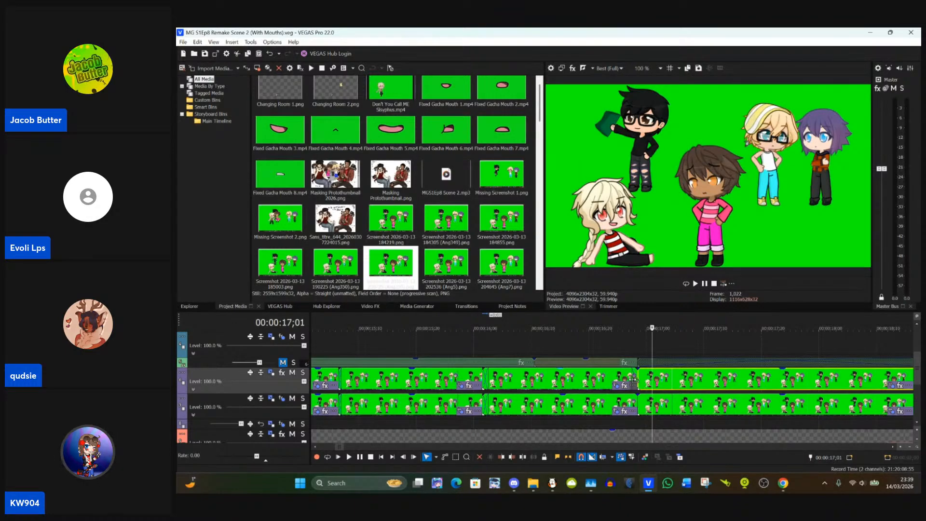
click(632, 381)
click(635, 380)
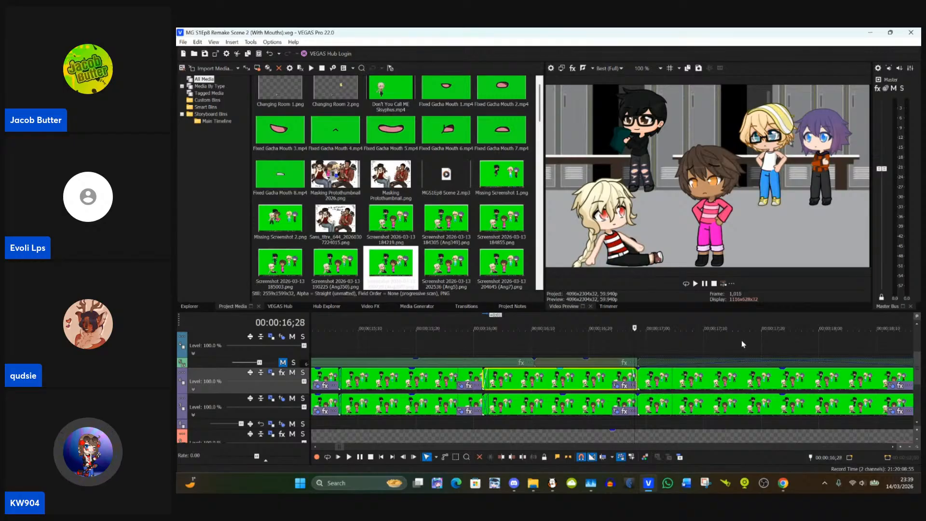
Step: Remove the short fade-out at the end of the upper track's masked event at 00:00:16;28 and save the project
scroll(613, 389, up, 2)
scroll(613, 389, up, 1)
key(Left)
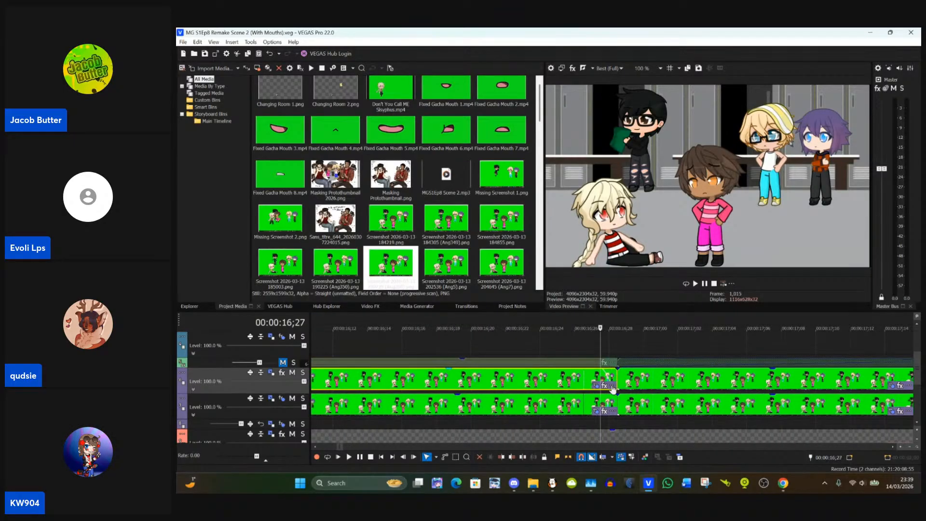
key(Right)
key(Right)
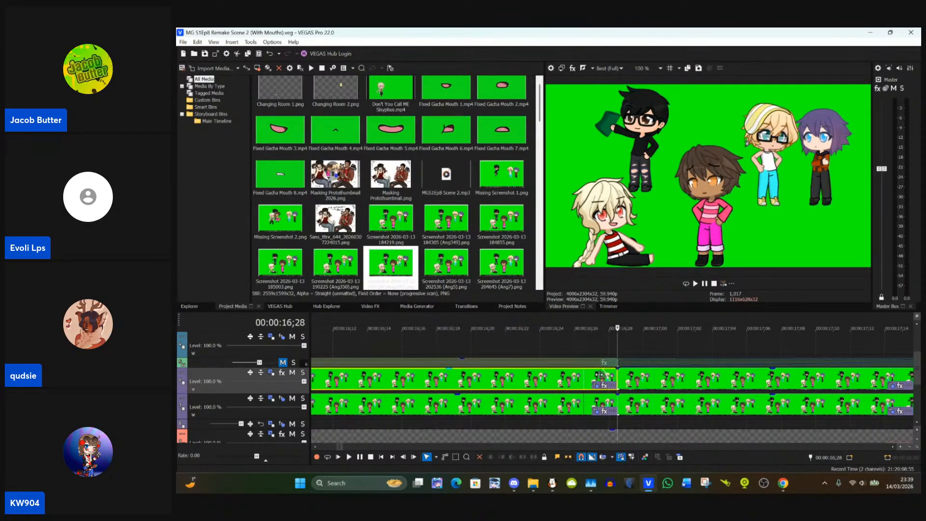
drag(617, 369, 619, 368)
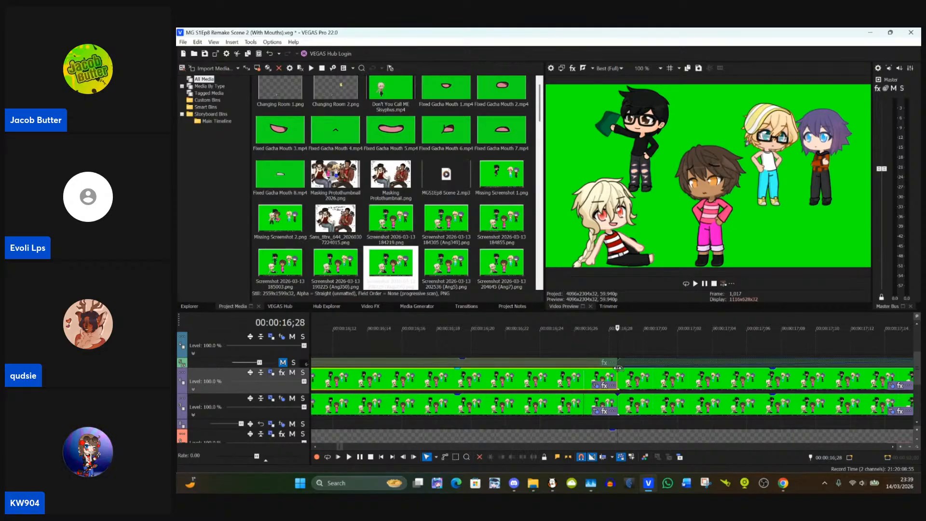
key(ctrl+s)
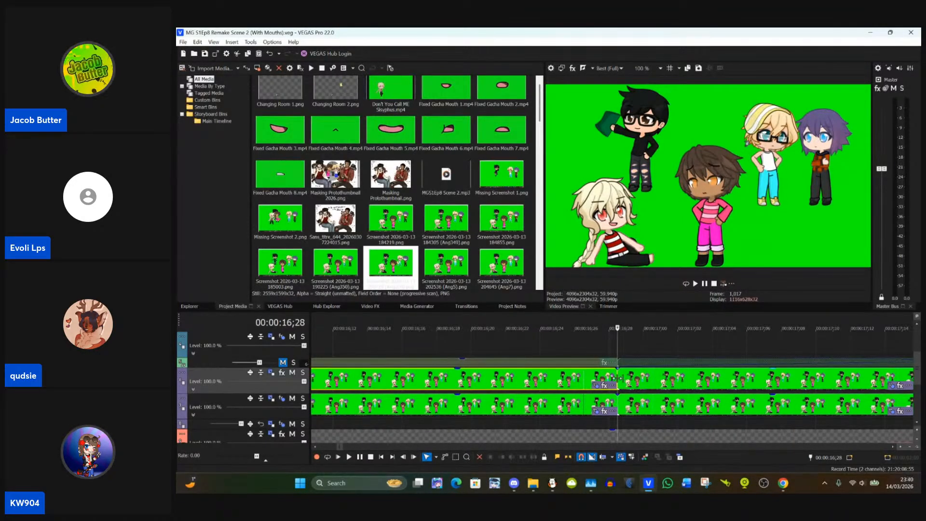
Step: Paste the attributes of the masked event ending at 00:00:16;28 onto the following event on the same track
click(620, 378)
scroll(574, 388, down, 5)
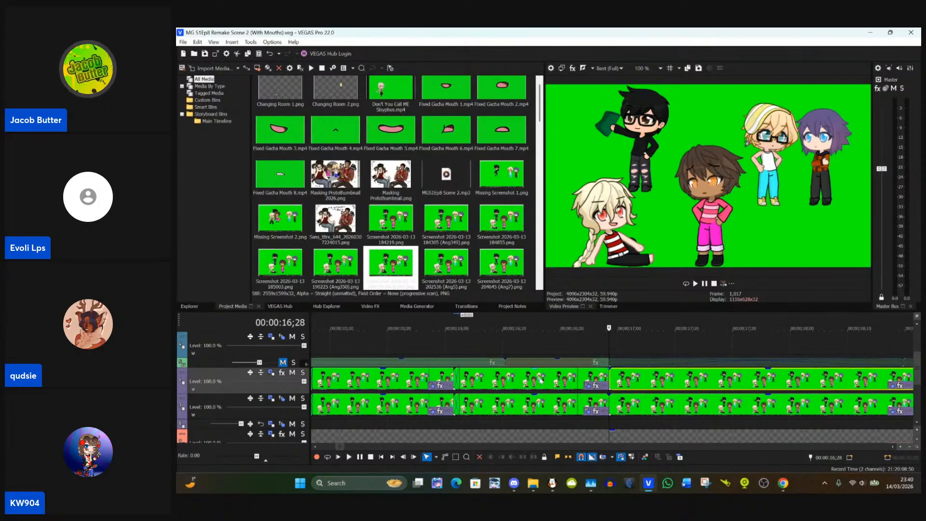
click(574, 387)
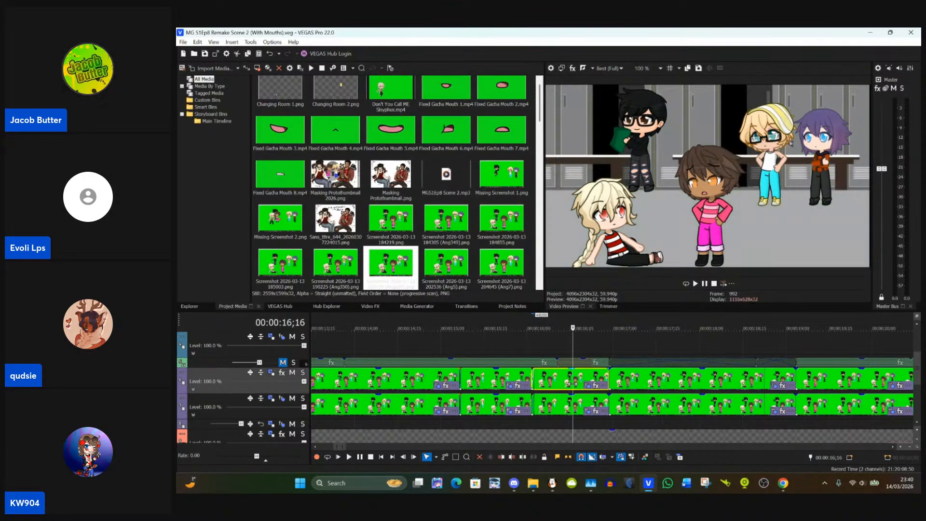
click(649, 376)
right_click(648, 376)
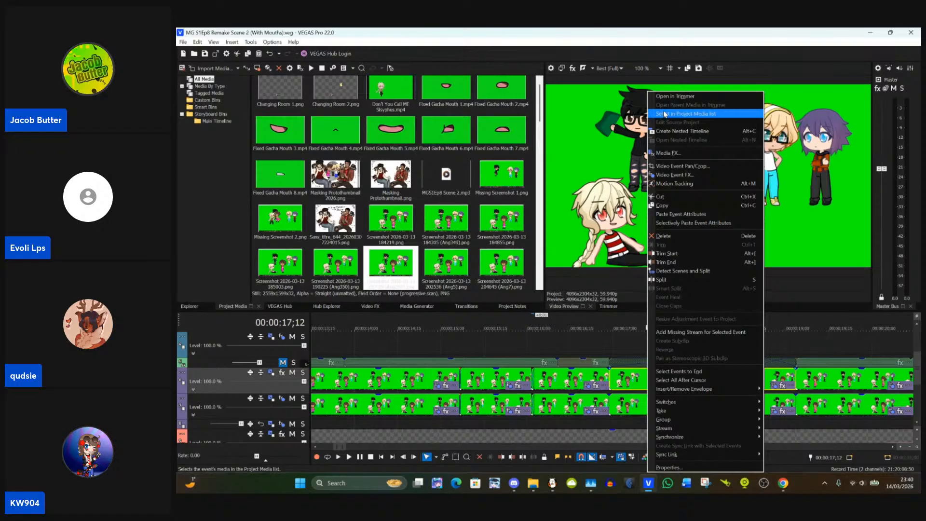
click(677, 214)
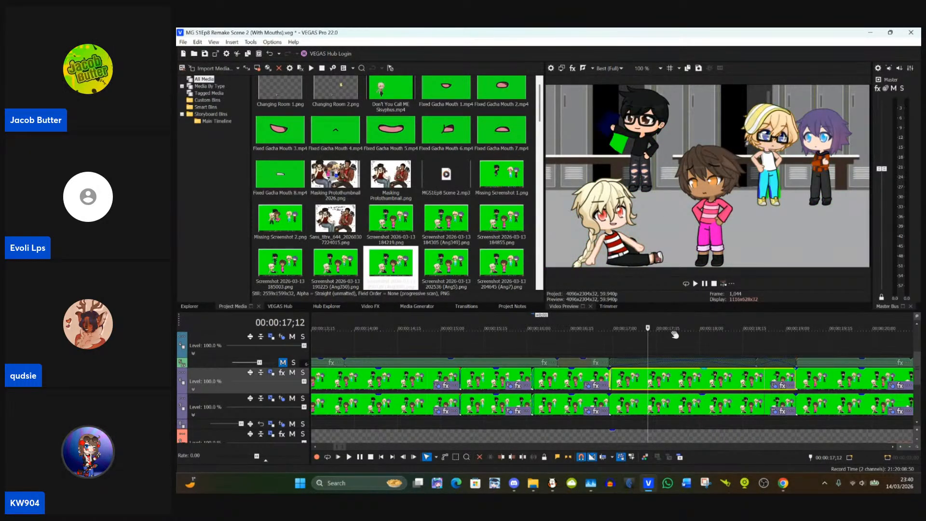
Step: Place the cursor at the start of the following event, 00:00:16;28, and open that event's Pan/Crop settings
click(609, 381)
scroll(611, 381, up, 2)
scroll(611, 380, up, 3)
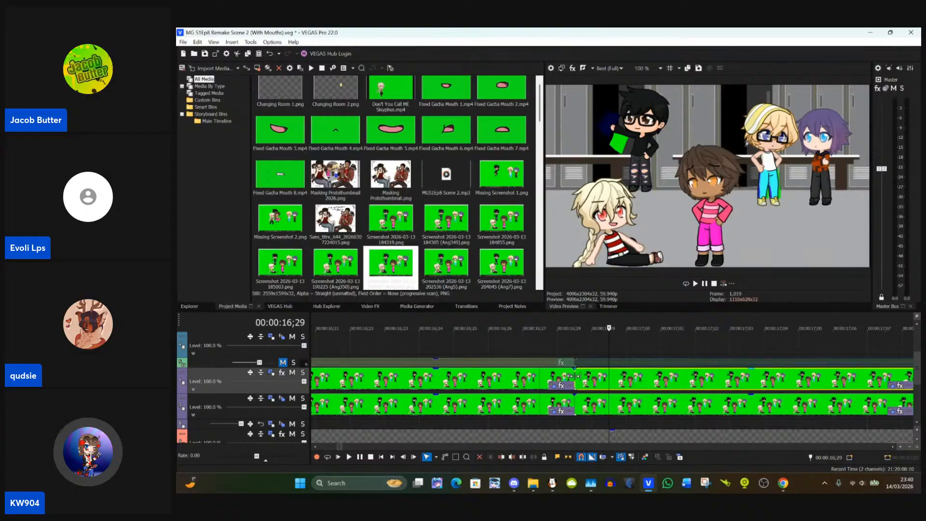
click(575, 376)
click(891, 386)
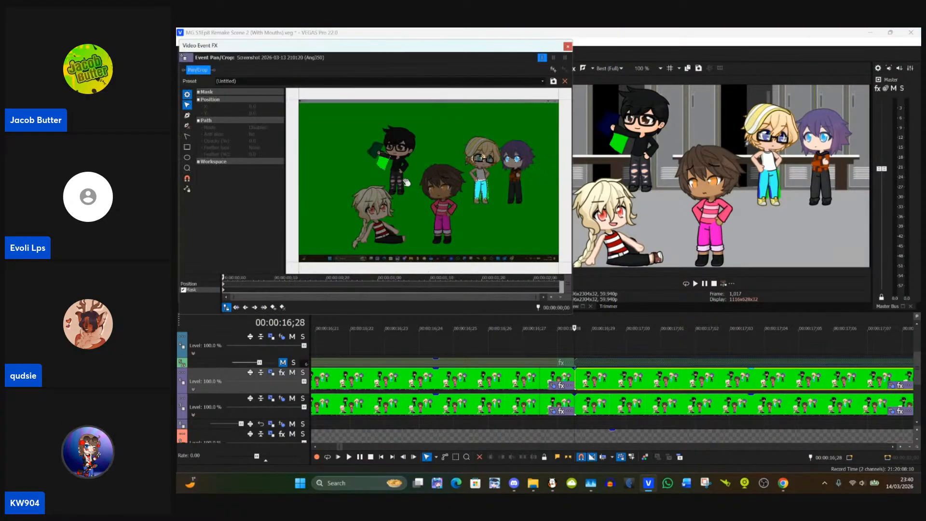
Step: Move the blond character's two eye masks into line with the eyes behind the glasses in this event
scroll(385, 166, up, 2)
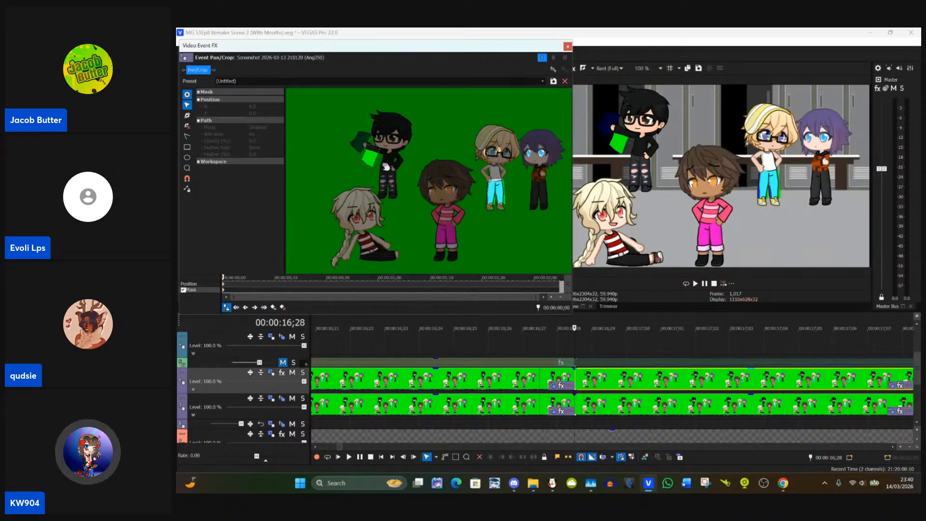
scroll(438, 172, up, 2)
drag(439, 172, 309, 218)
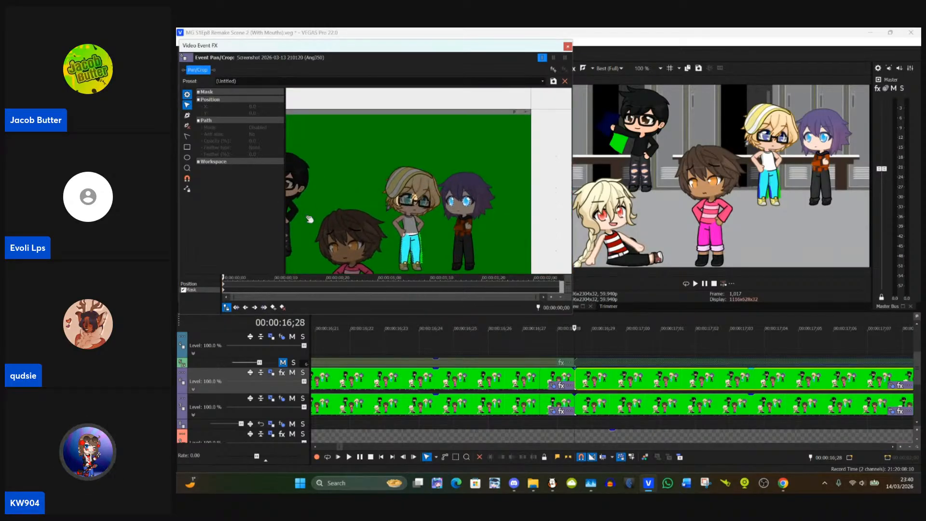
scroll(434, 216, up, 1)
scroll(432, 218, up, 5)
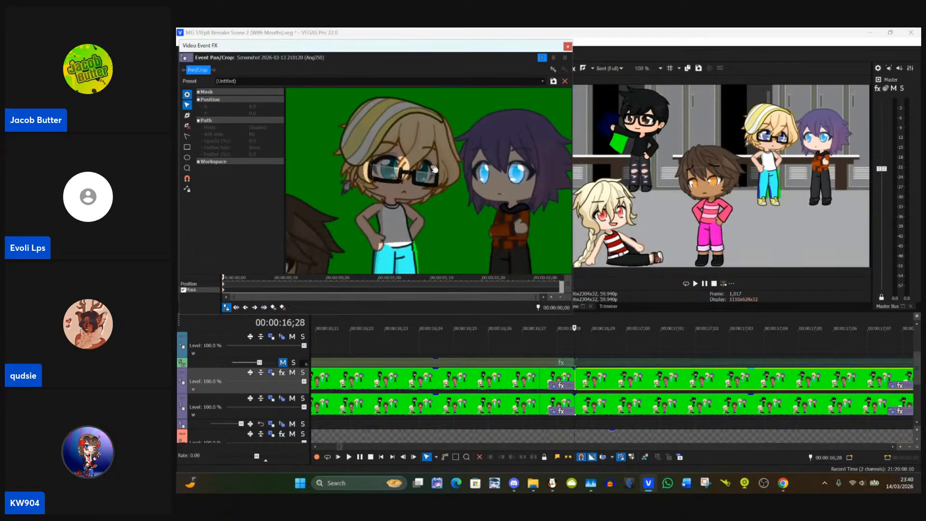
drag(456, 189, 506, 193)
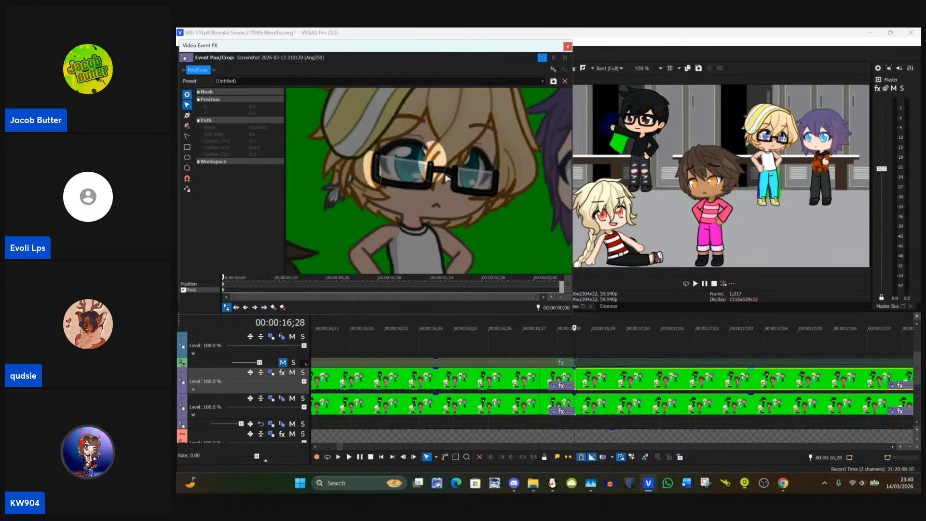
click(447, 178)
drag(435, 169, 472, 169)
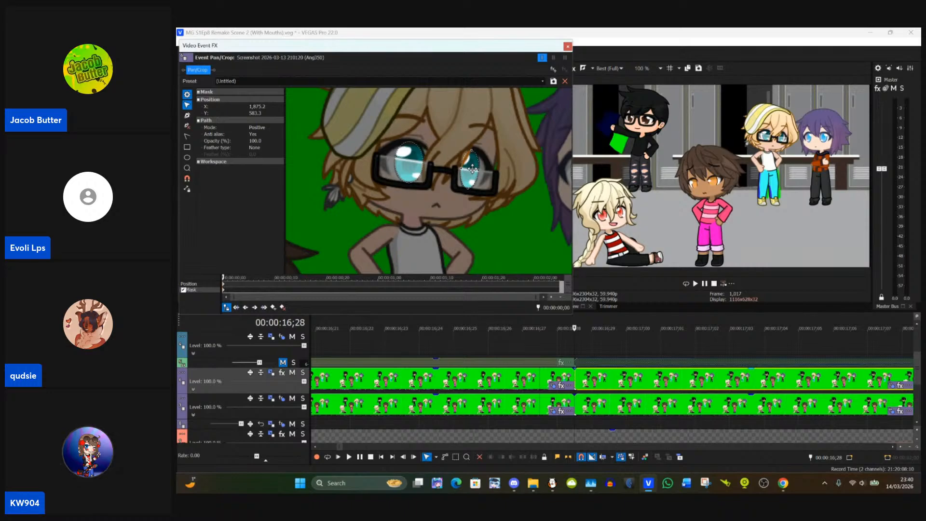
click(502, 172)
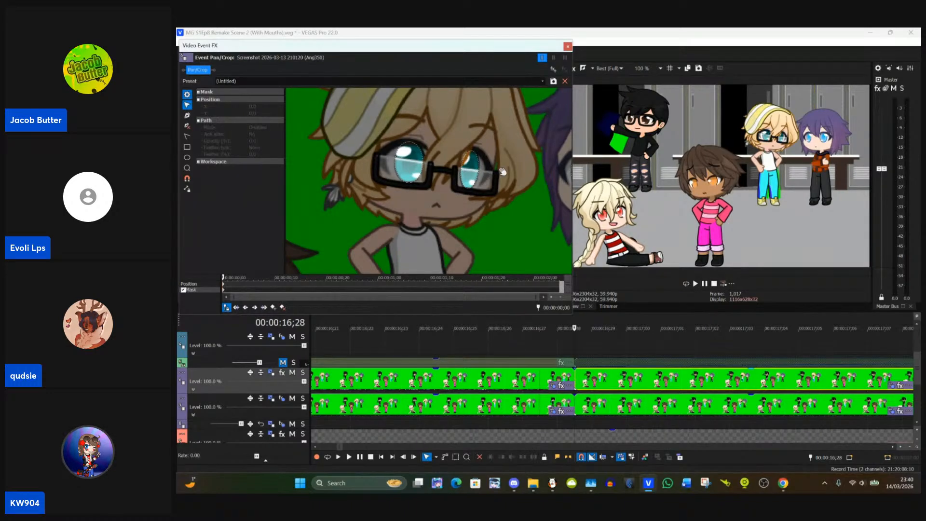
Step: Fit the lower anchor points of the blond character's trouser mask to the hem of the left trouser leg
scroll(502, 171, down, 5)
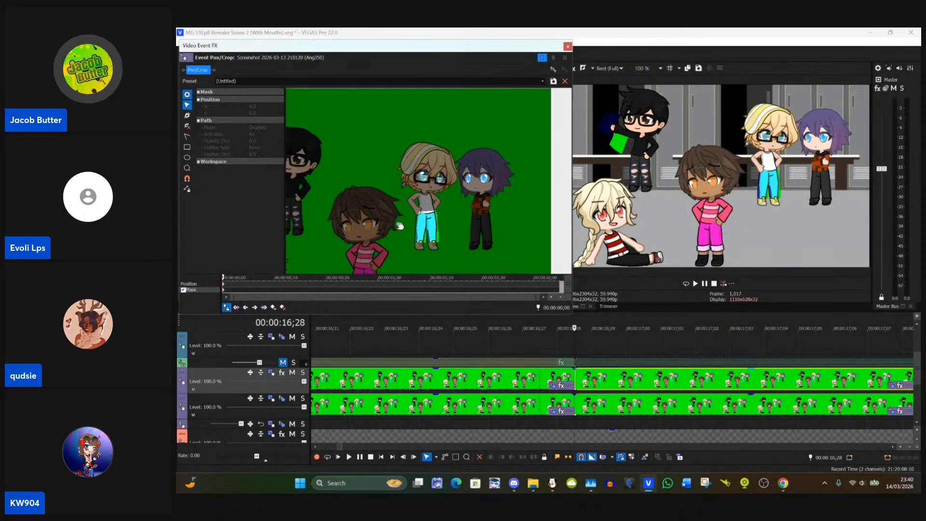
scroll(473, 193, up, 5)
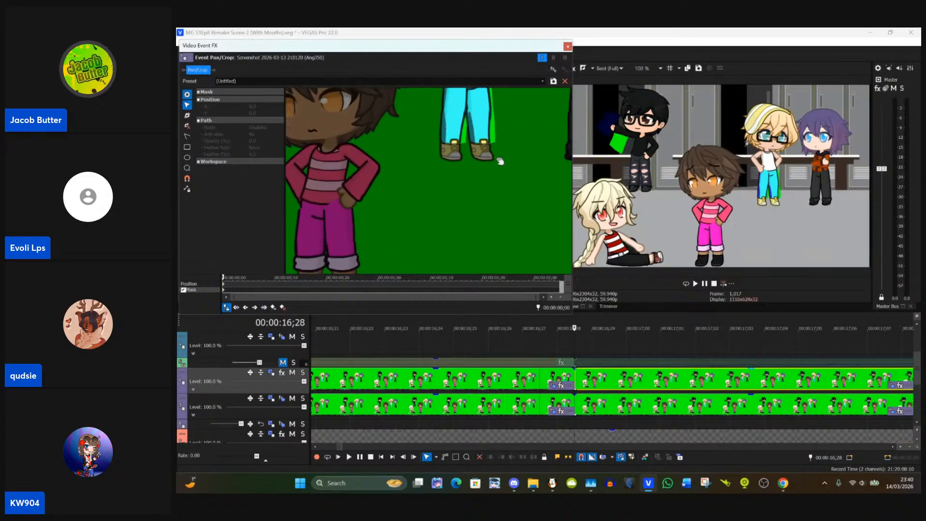
drag(501, 161, 407, 302)
scroll(407, 302, up, 1)
scroll(426, 227, up, 3)
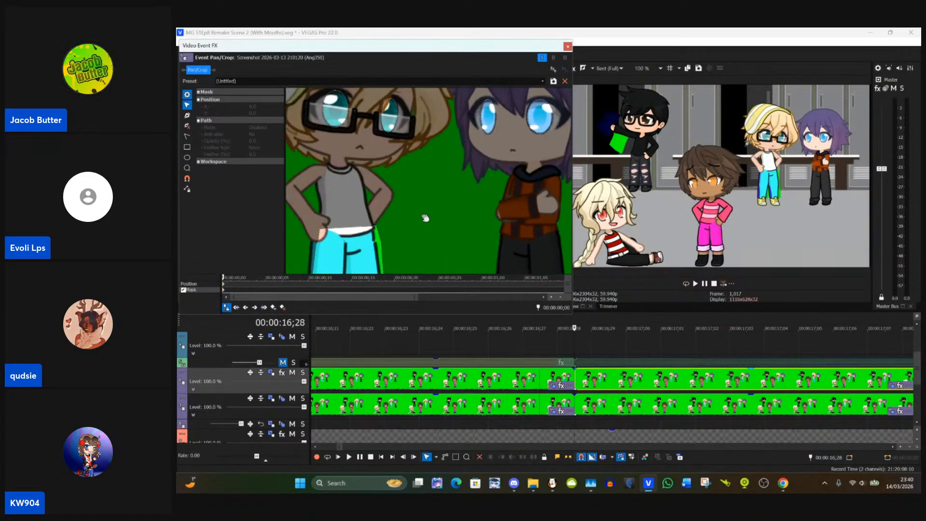
drag(425, 218, 525, 194)
scroll(477, 165, up, 1)
scroll(523, 179, up, 1)
click(405, 146)
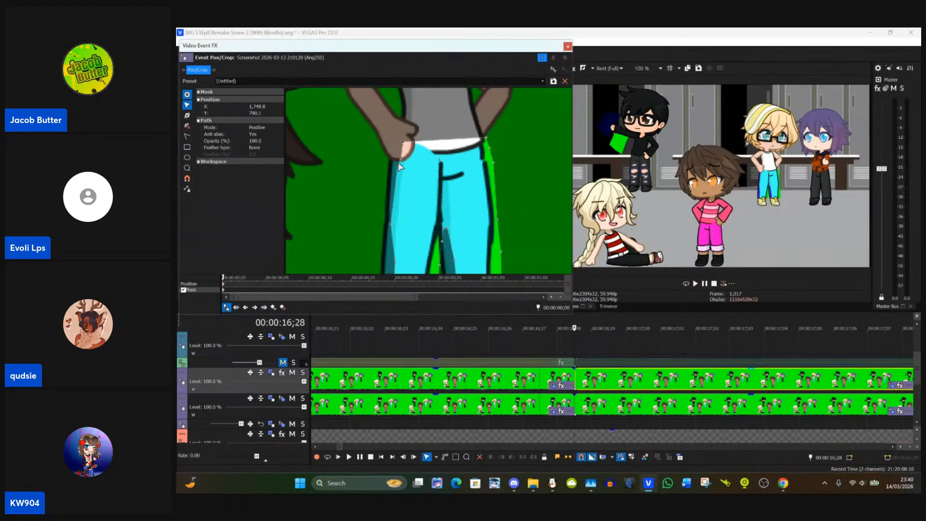
drag(423, 196, 459, 150)
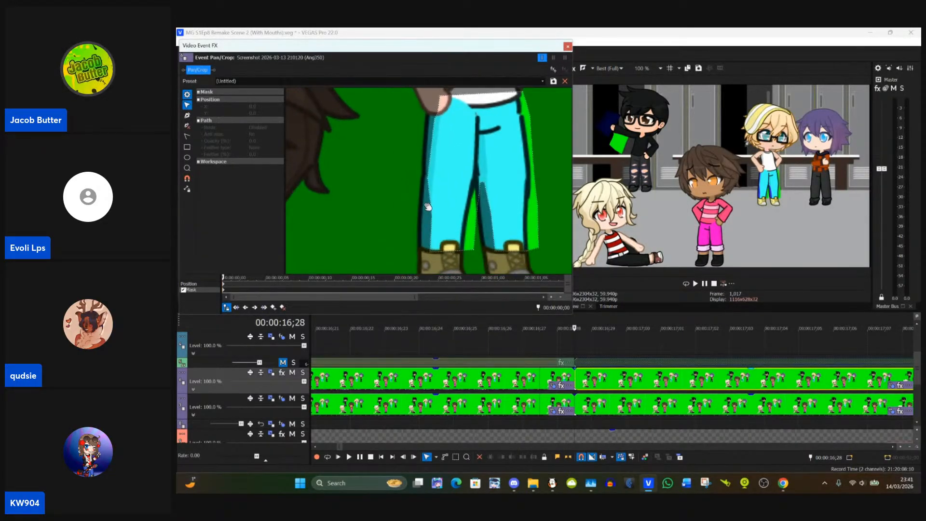
click(433, 256)
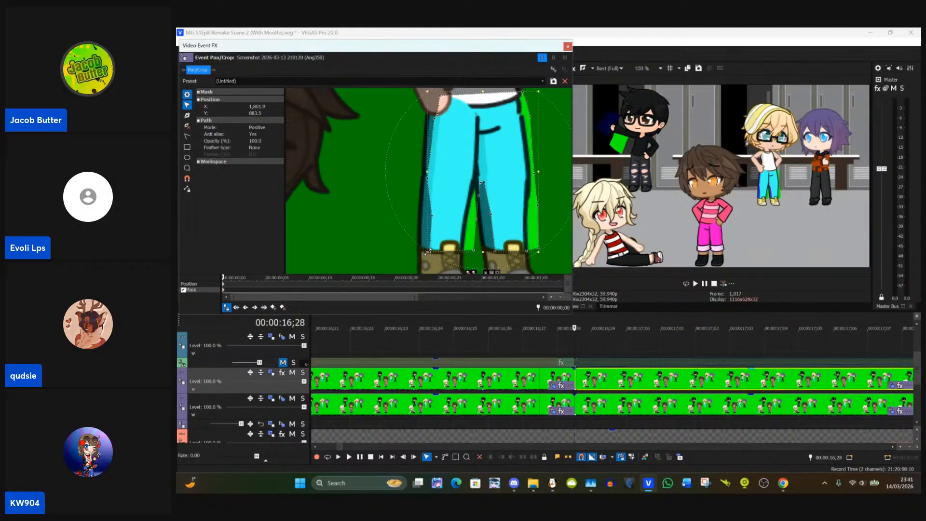
click(426, 259)
click(427, 251)
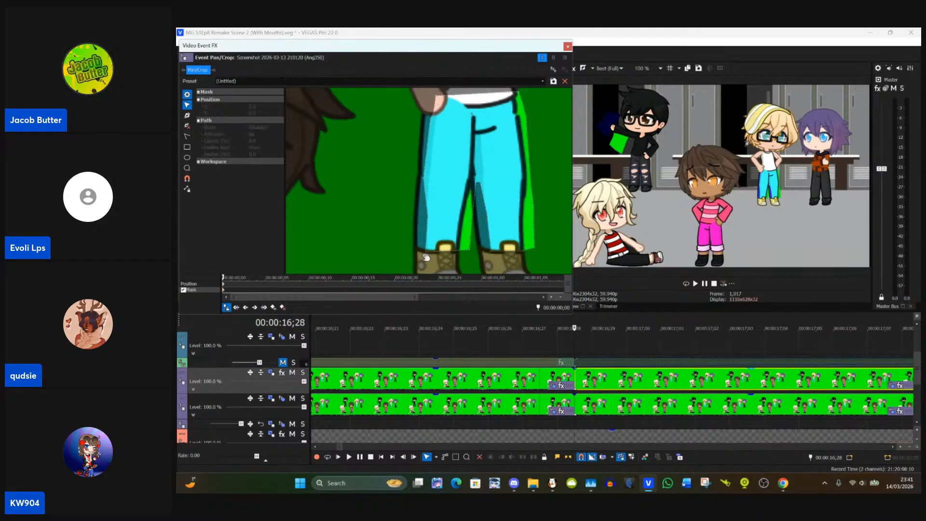
drag(416, 253, 457, 248)
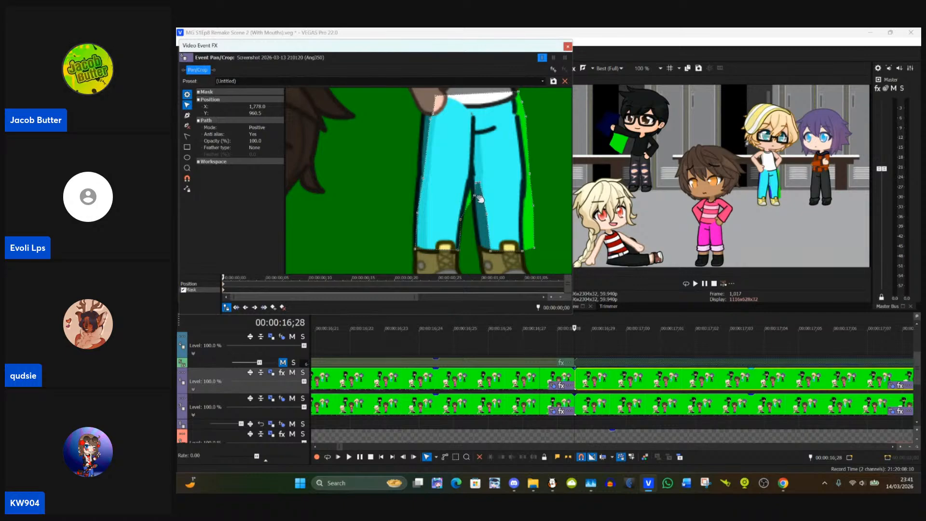
Step: Move the trouser mask's anchor points between the legs onto the inner edge and inner hem of the right leg
drag(477, 198, 469, 198)
drag(478, 183, 471, 182)
drag(481, 215, 476, 218)
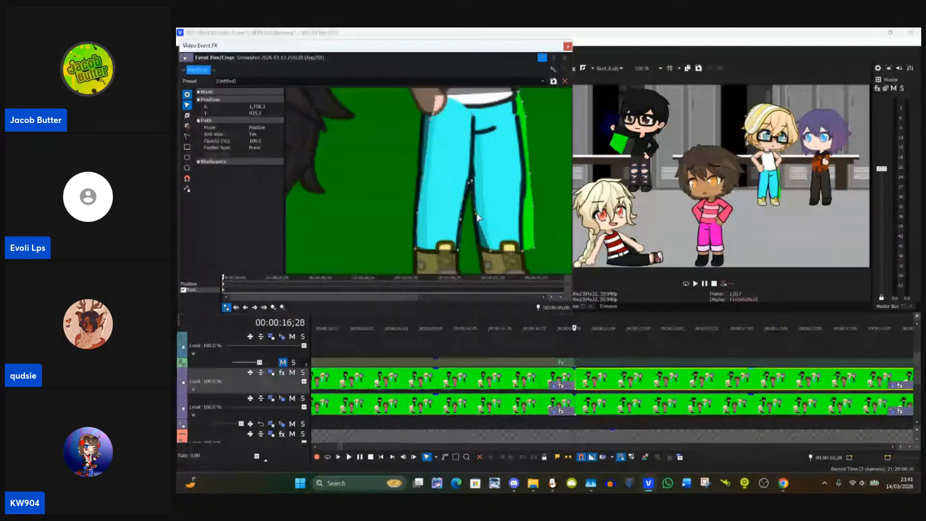
click(476, 227)
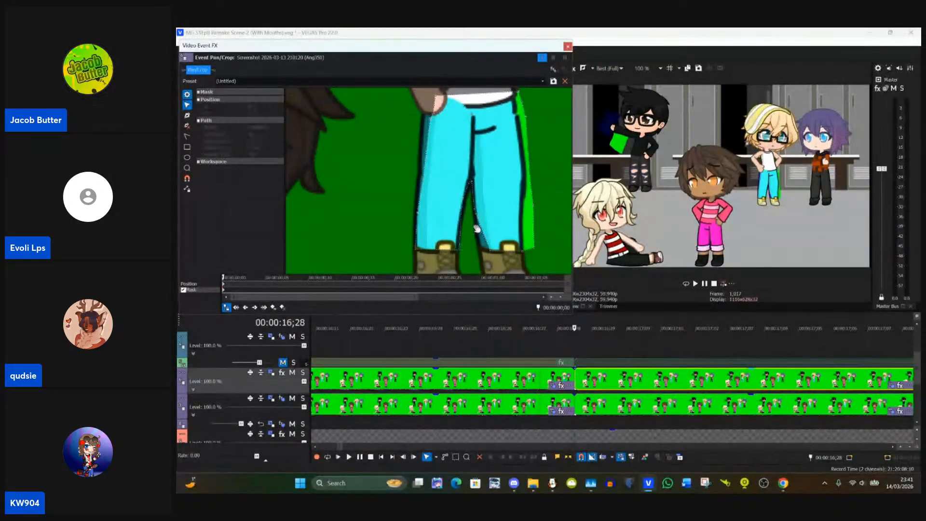
click(493, 245)
drag(494, 246, 481, 241)
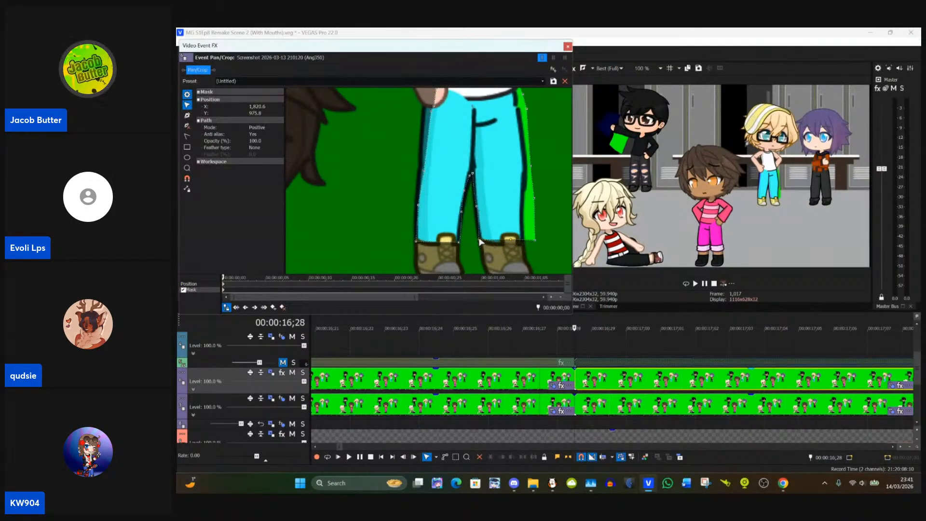
Step: Move the blond character's trouser mask anchor points onto the outer hem and outer lower edge of the right leg
click(510, 241)
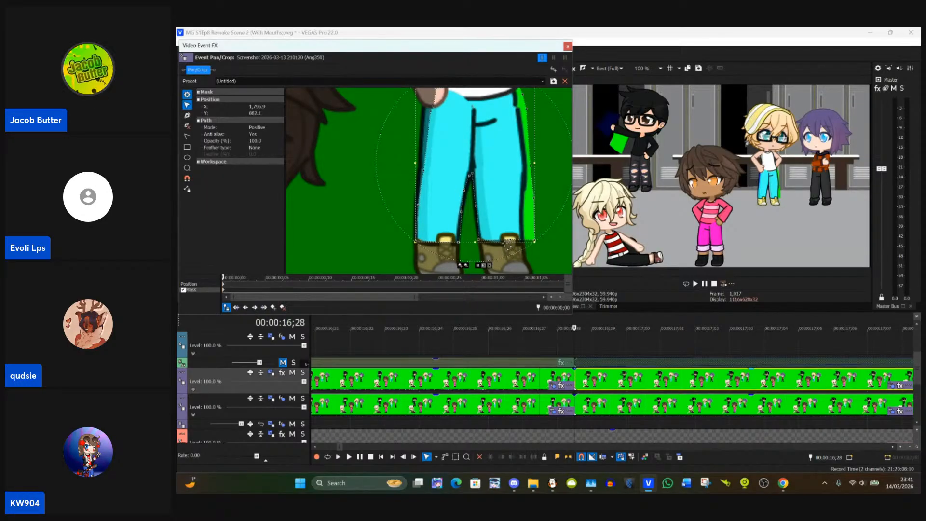
click(543, 255)
click(511, 242)
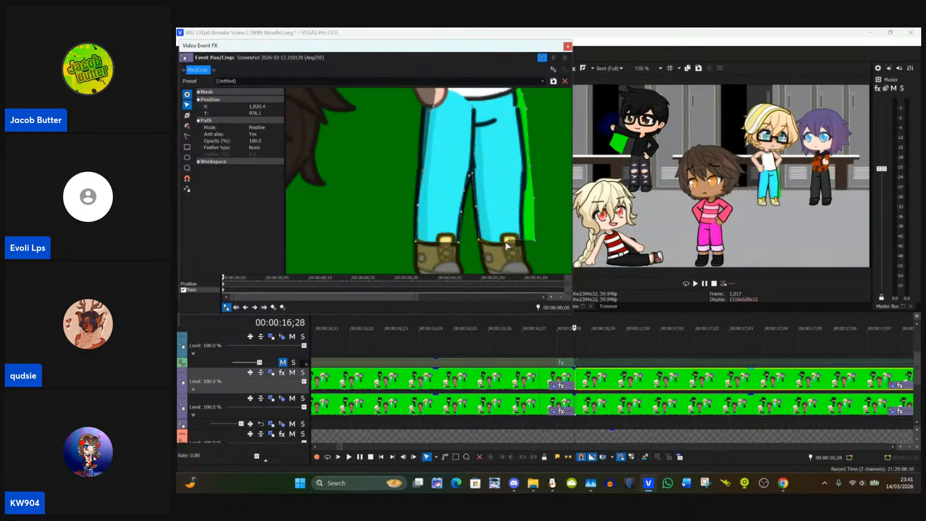
drag(535, 244, 524, 246)
drag(531, 197, 522, 192)
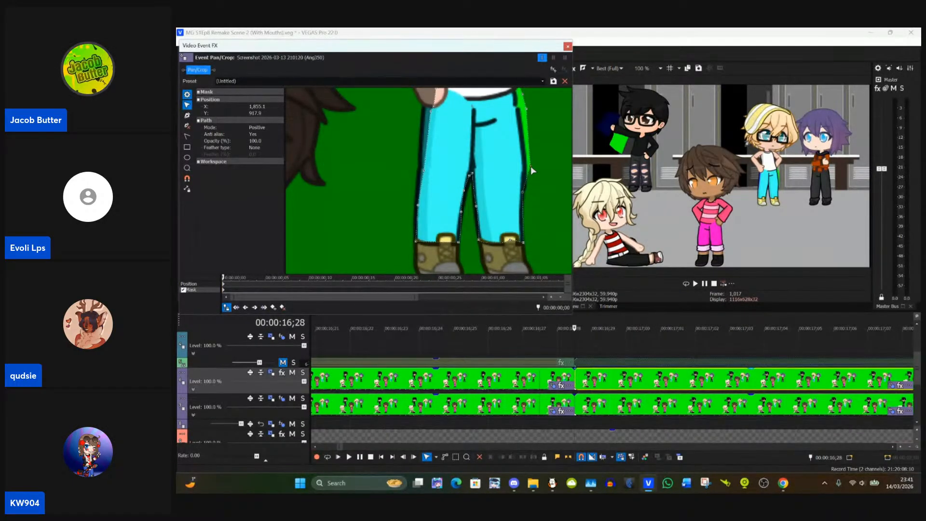
Step: Pull the trouser mask's upper anchor points on the right side in to the hip outline and the waistband's corner
mouse_move(531, 167)
mouse_down()
mouse_move(542, 167)
mouse_move(540, 179)
mouse_up()
click(522, 151)
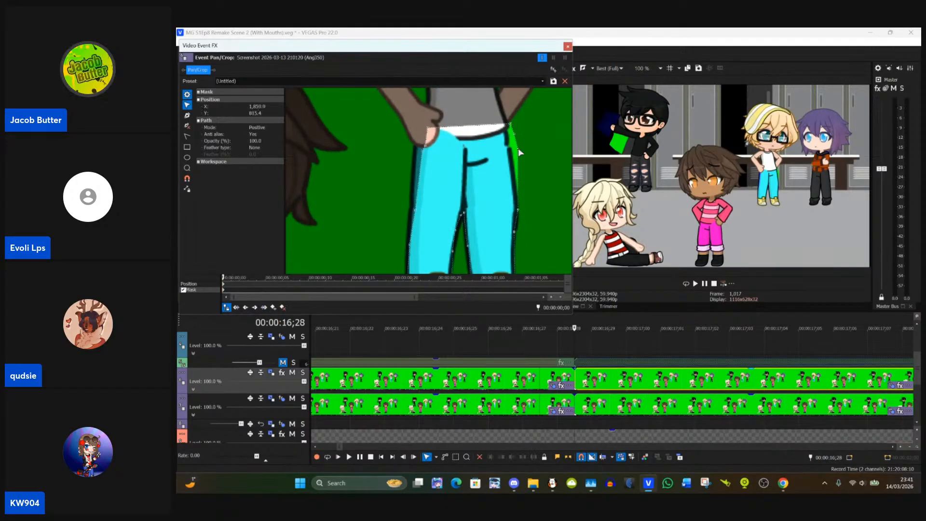
click(521, 151)
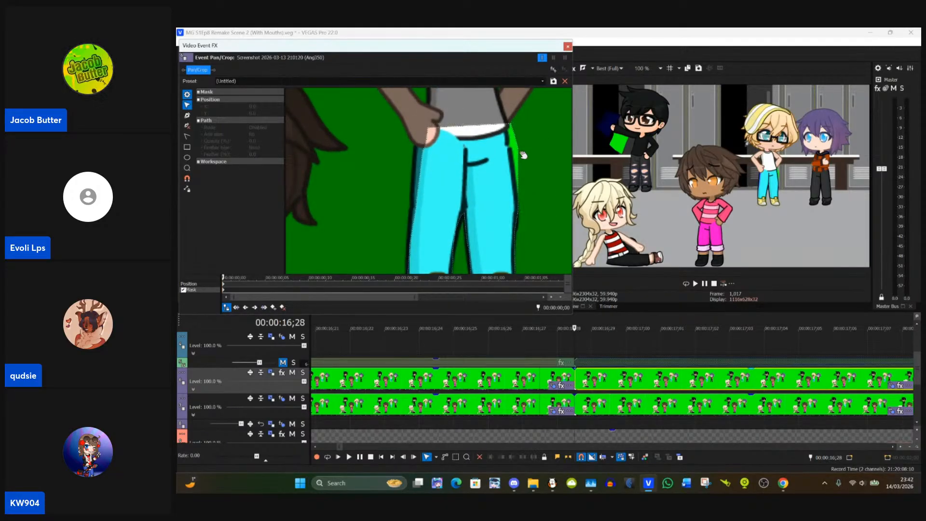
drag(520, 150, 504, 126)
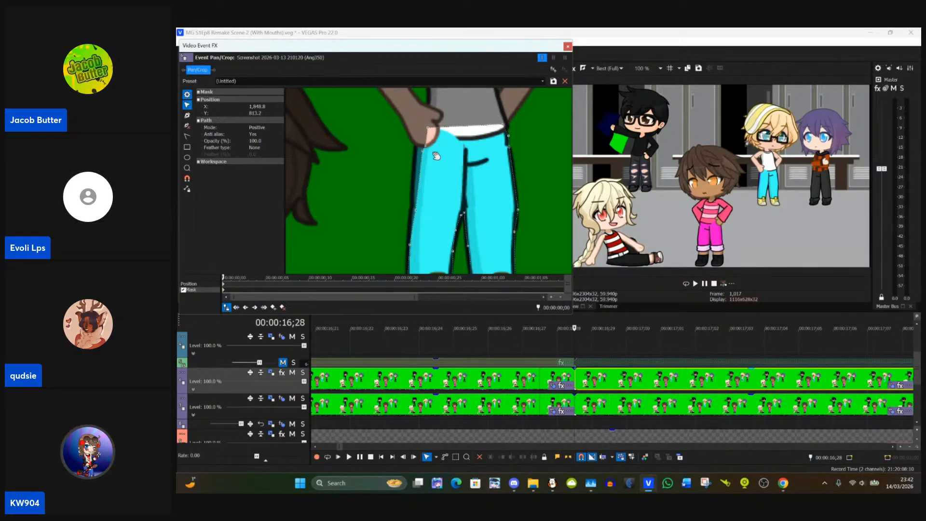
Step: Fit the trouser mask's anchor points to the left leg's outer edge, from the hip below the hand downwards
drag(399, 157, 474, 151)
click(483, 146)
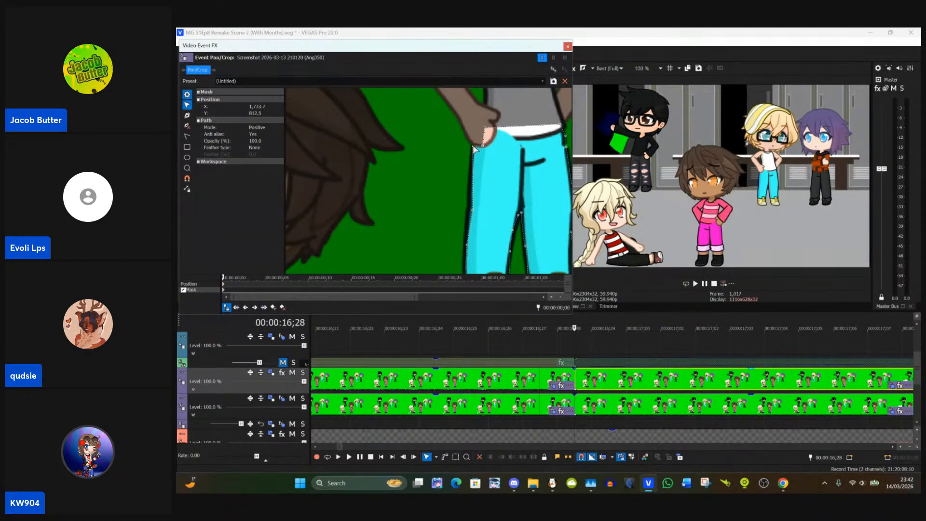
drag(452, 188, 481, 192)
click(484, 194)
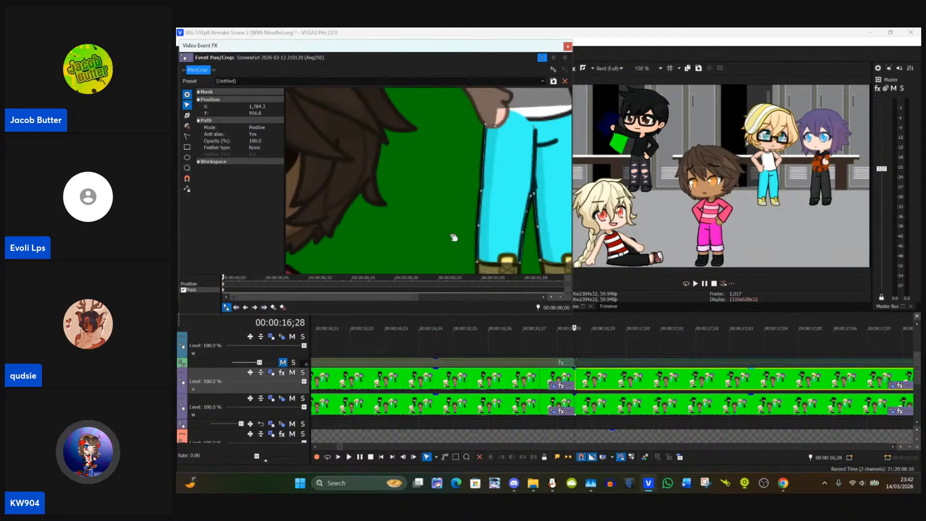
Step: Add an anchor point to the trouser mask on the left leg's hem and lower it to the top of the boot
click(187, 117)
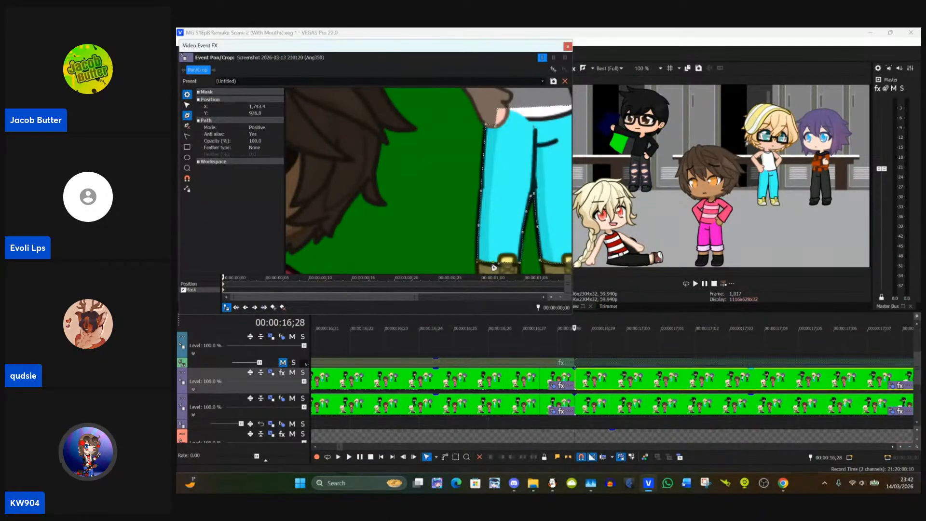
click(187, 104)
drag(495, 266, 497, 269)
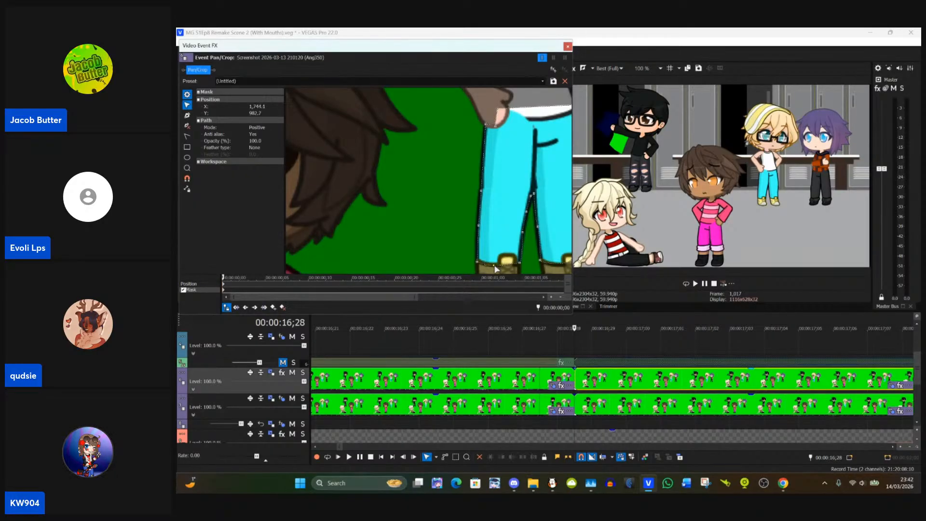
Step: Move the jacket mask over the jacket held by the black-haired character and flip the mask horizontally
scroll(431, 242, down, 5)
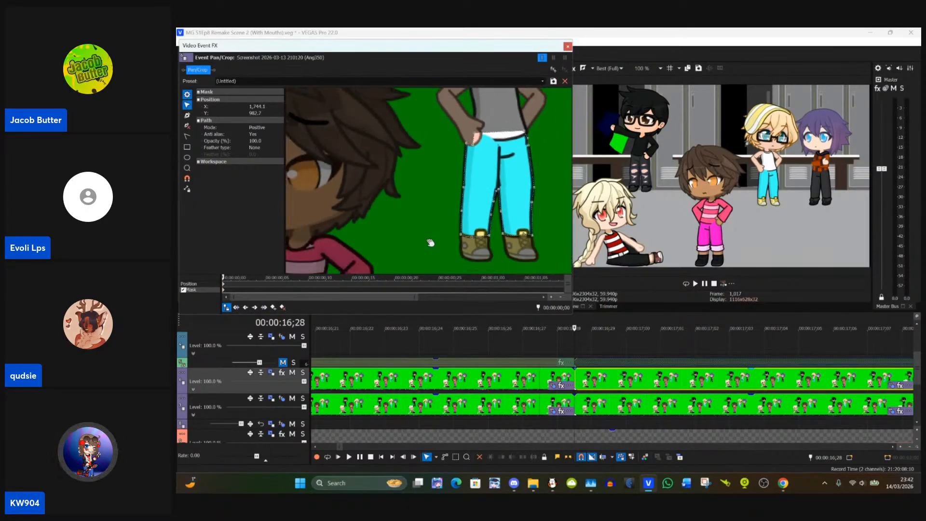
scroll(434, 236, down, 4)
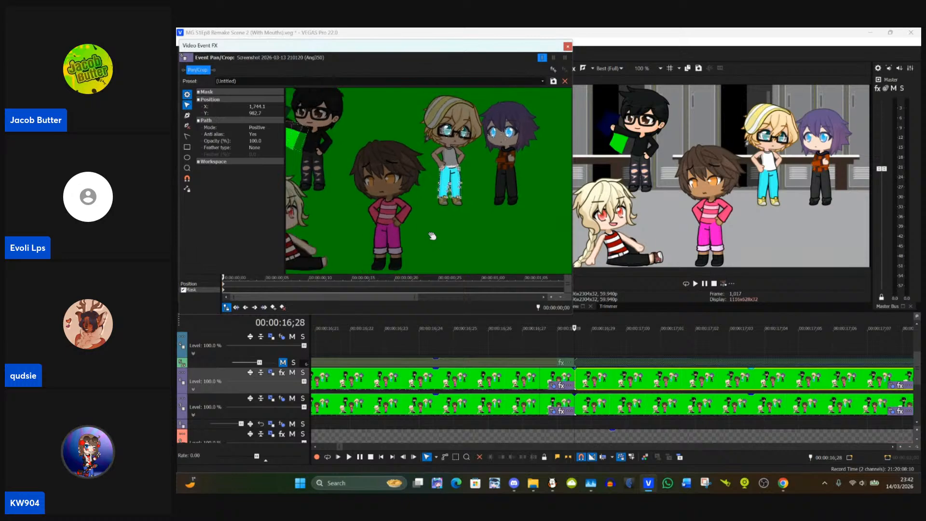
scroll(346, 182, up, 6)
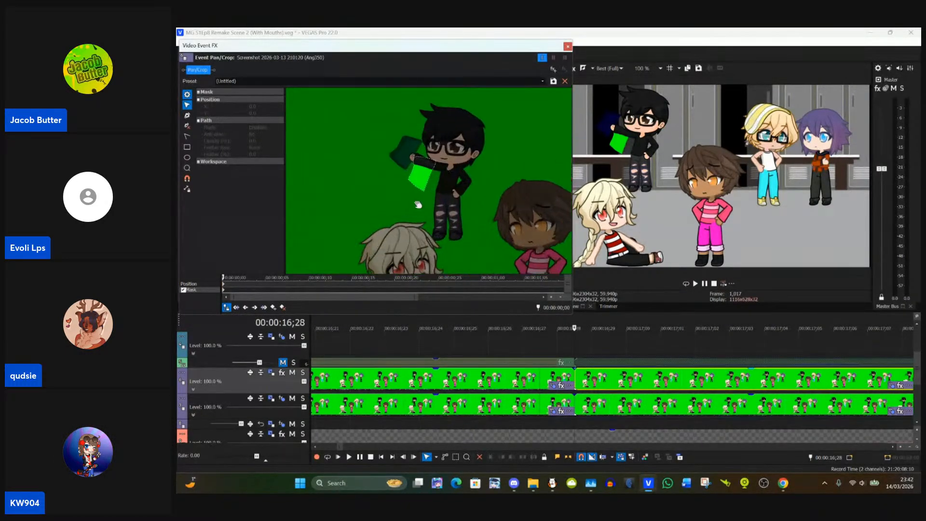
scroll(420, 209, up, 3)
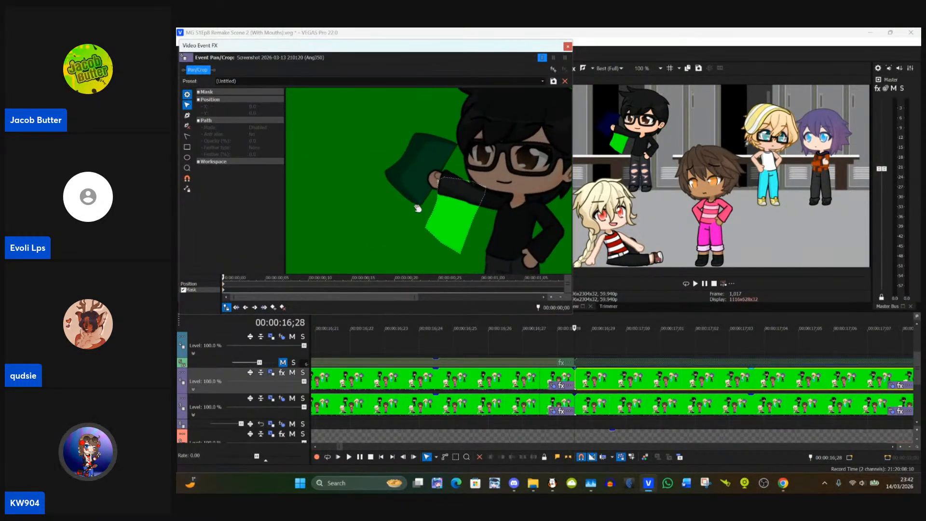
click(441, 205)
drag(448, 205, 352, 146)
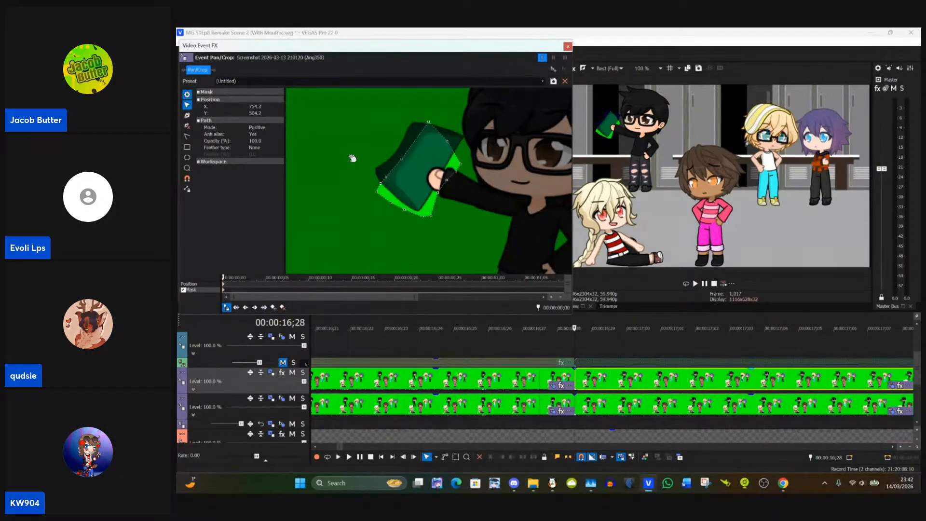
right_click(409, 180)
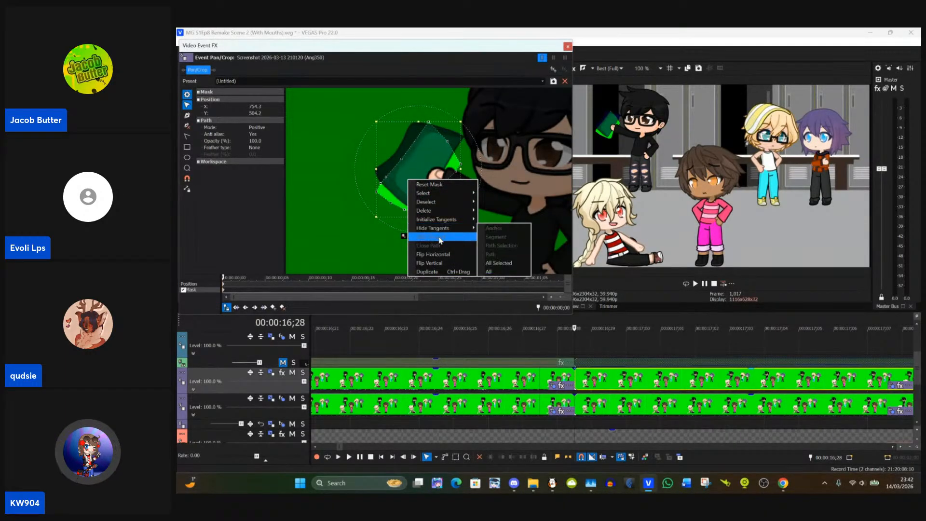
click(440, 255)
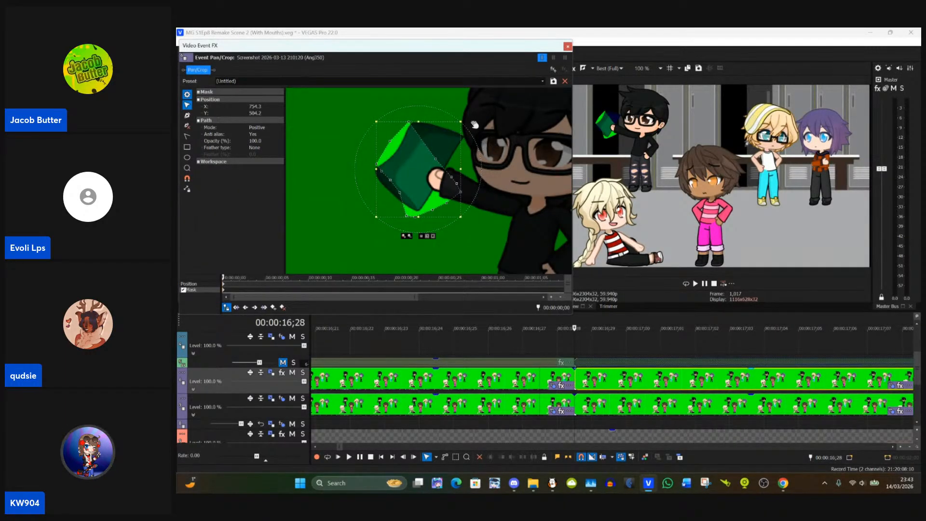
drag(471, 132, 474, 138)
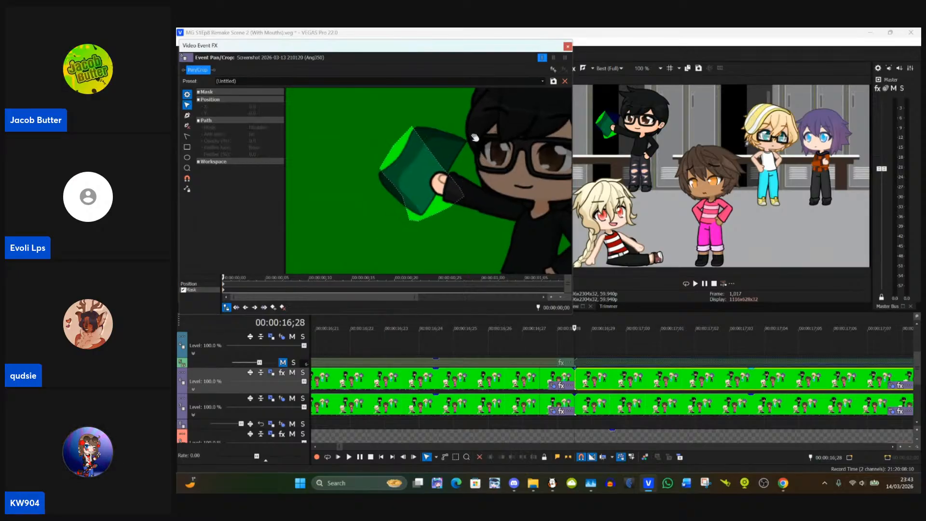
Step: Fit the jacket mask's anchor points to the outline of the held jacket
click(430, 155)
drag(475, 158, 416, 177)
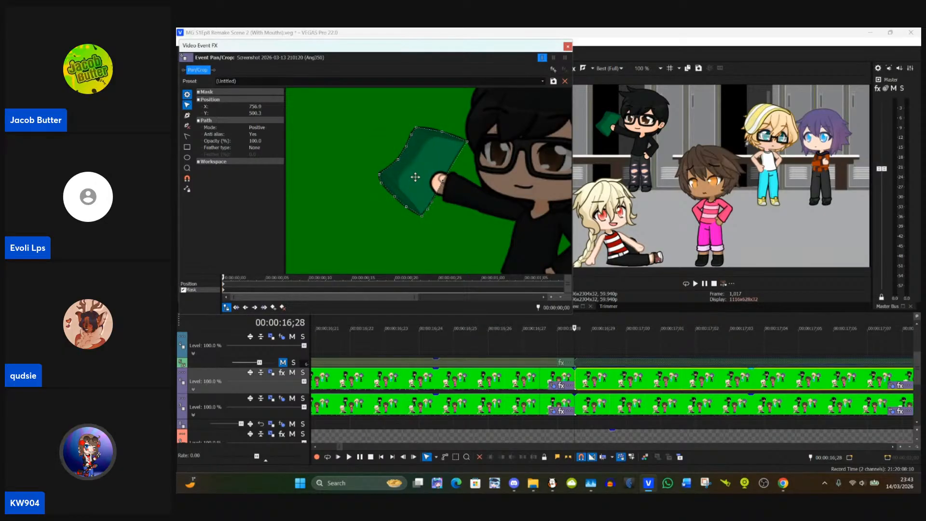
click(415, 177)
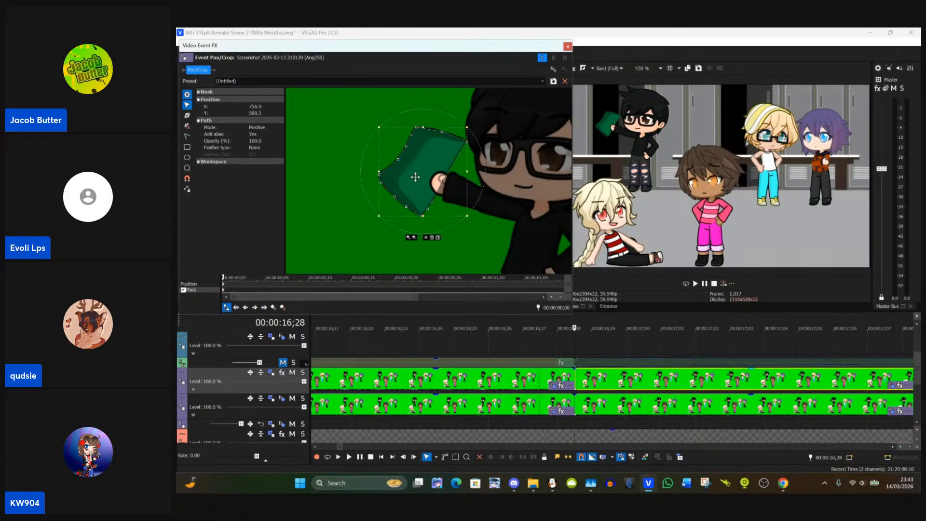
click(516, 204)
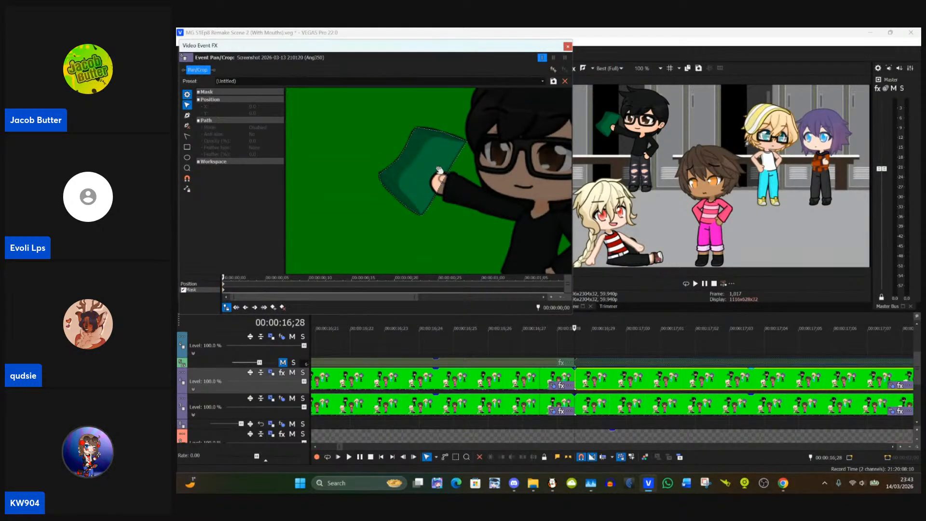
Step: Compare the preview frames on both sides of the event boundary at 00:00:19;03
scroll(524, 194, down, 2)
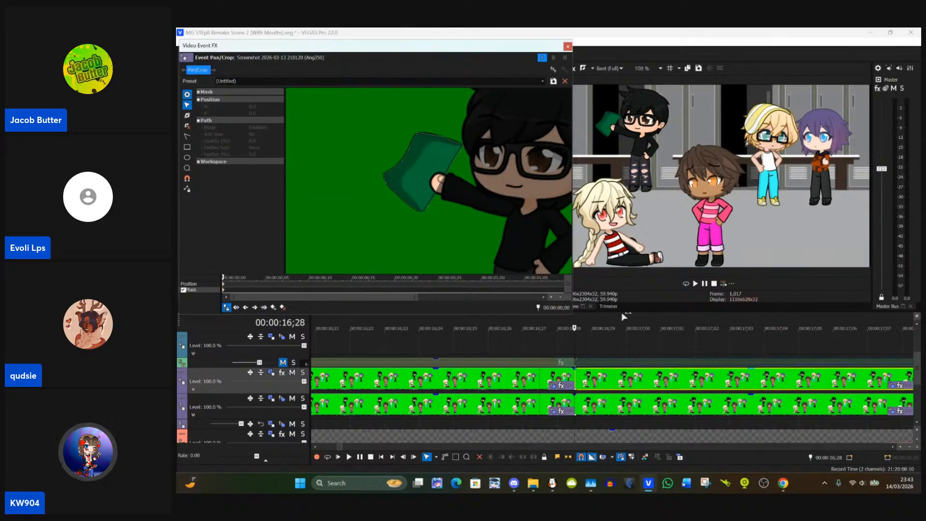
scroll(574, 379, down, 8)
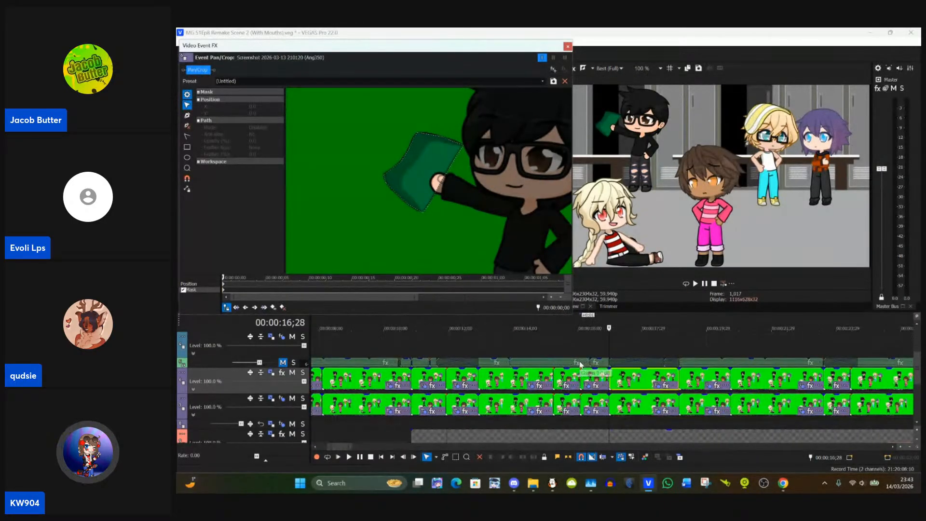
click(681, 356)
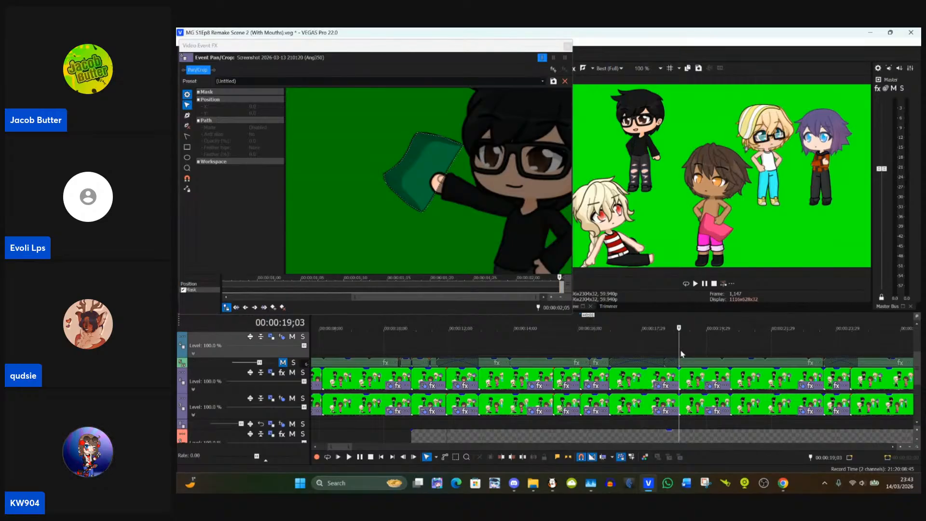
click(649, 350)
scroll(649, 350, up, 2)
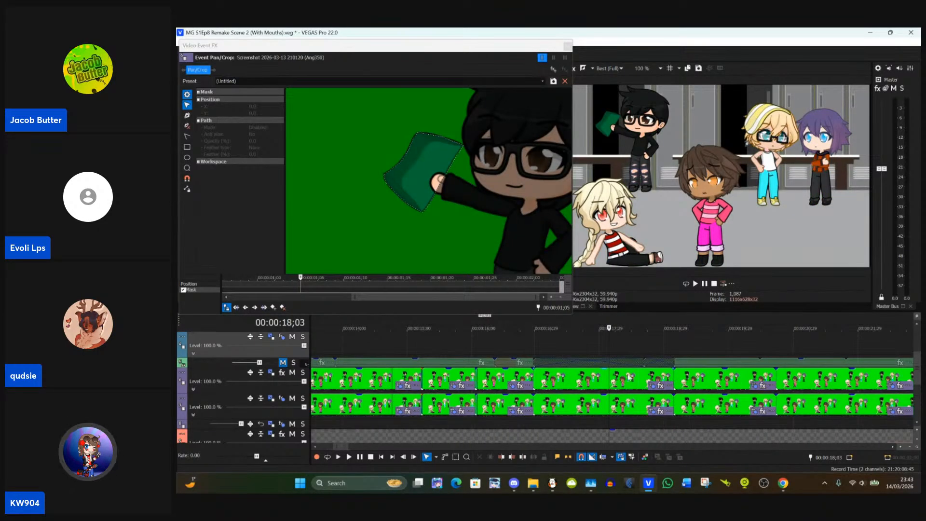
click(675, 344)
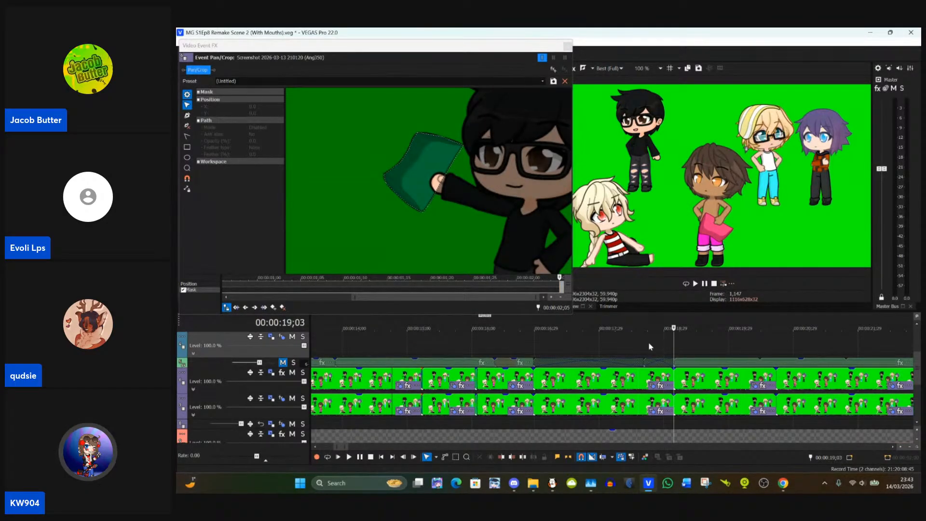
click(650, 346)
click(693, 346)
click(674, 352)
Step: Copy the event ending at 00:00:19;03 and paste its event attributes onto the following event on the same track
click(660, 381)
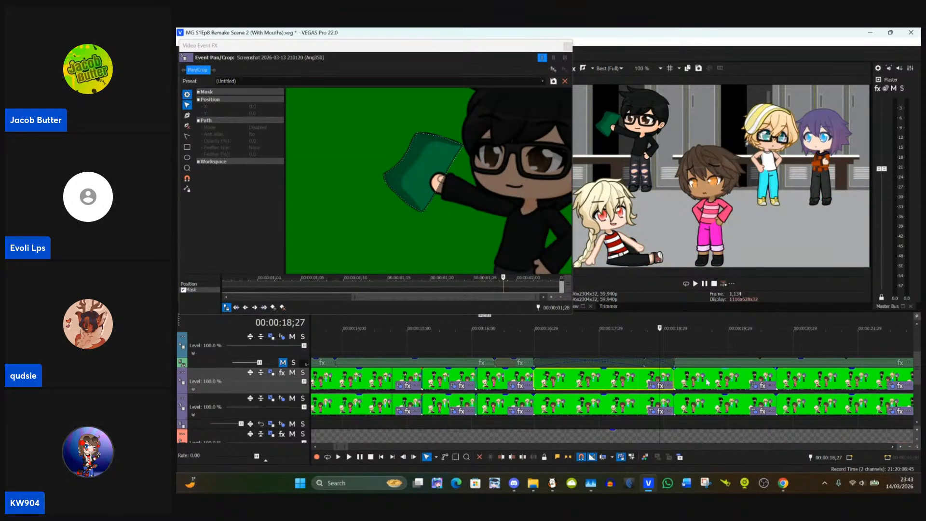
click(703, 381)
right_click(703, 381)
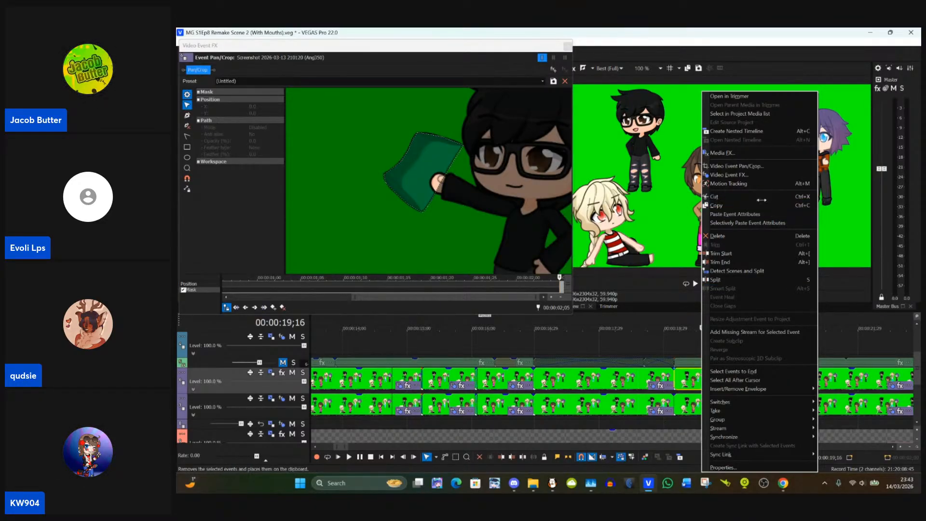
click(737, 216)
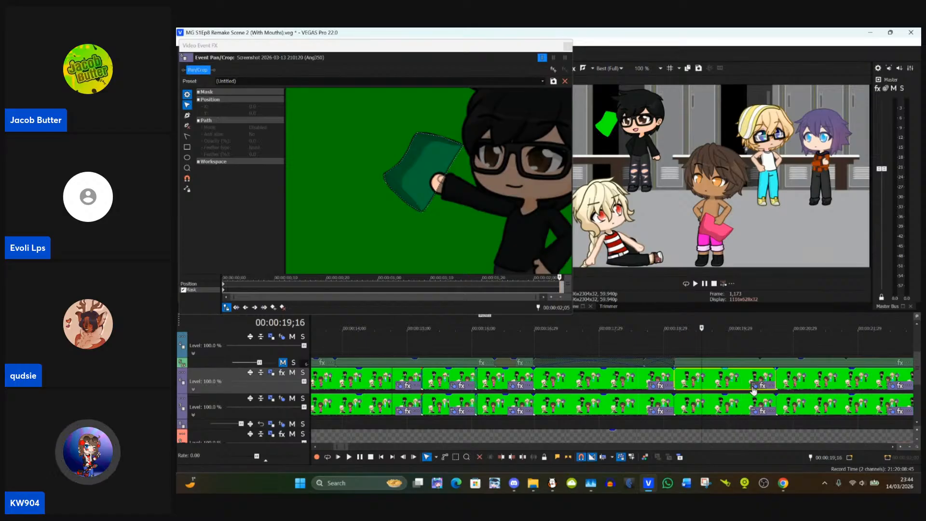
Step: Open the Pan/Crop settings of the event starting at 00:00:19;03 and delete the jacket mask beside the black-haired character
click(674, 382)
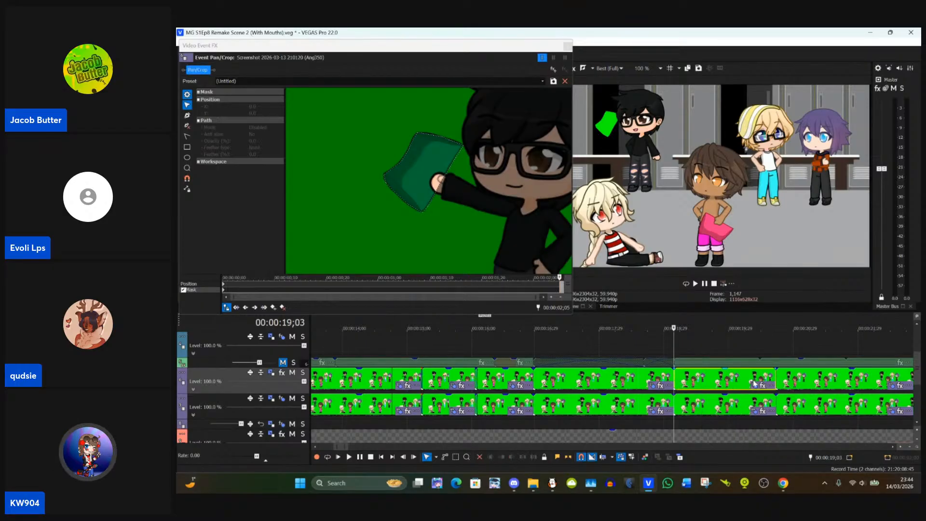
click(755, 384)
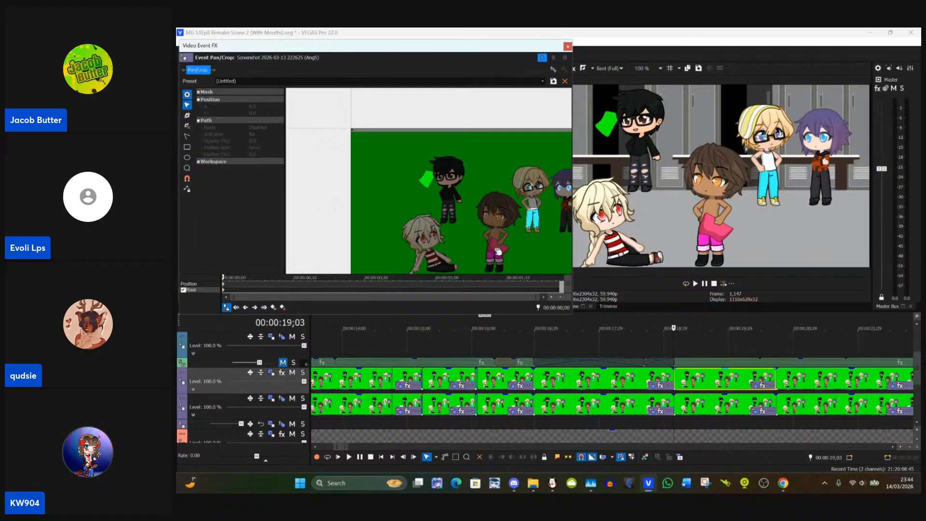
scroll(498, 251, up, 10)
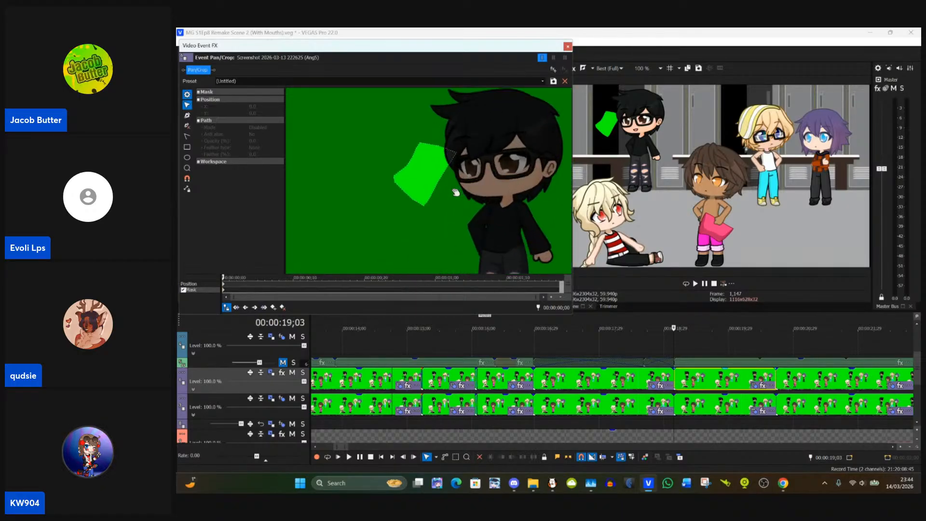
click(443, 180)
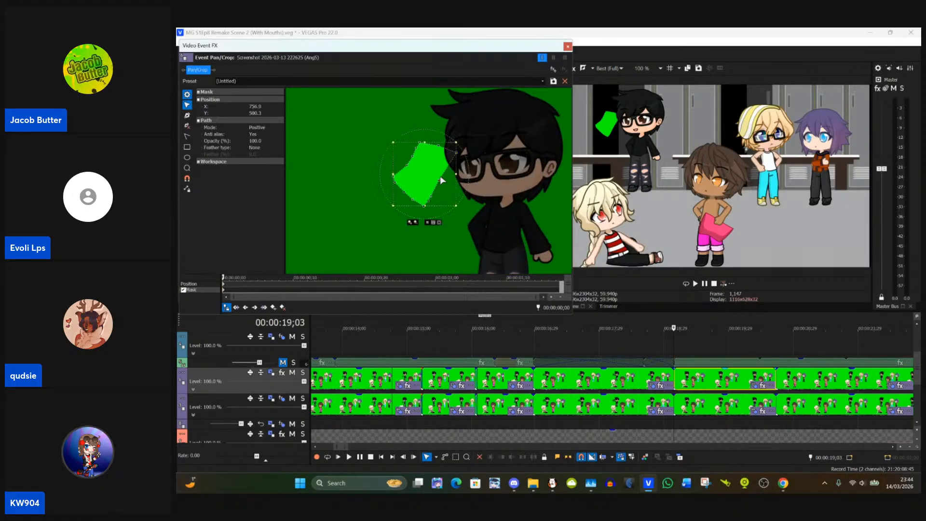
key(Delete)
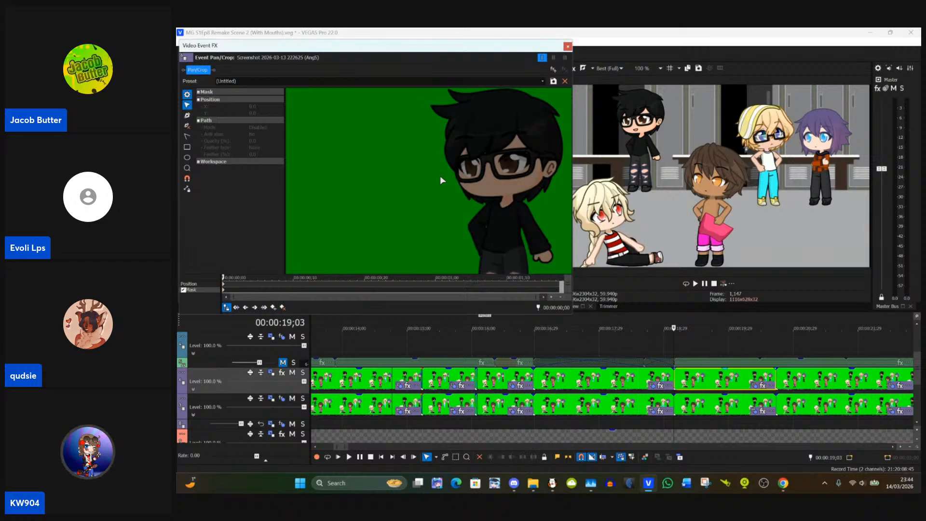
Step: Reopen the Pan/Crop settings of the event starting at 00:00:19;03 and move the blond glasses-wearing character's right-hand eye mask onto the iris
click(567, 46)
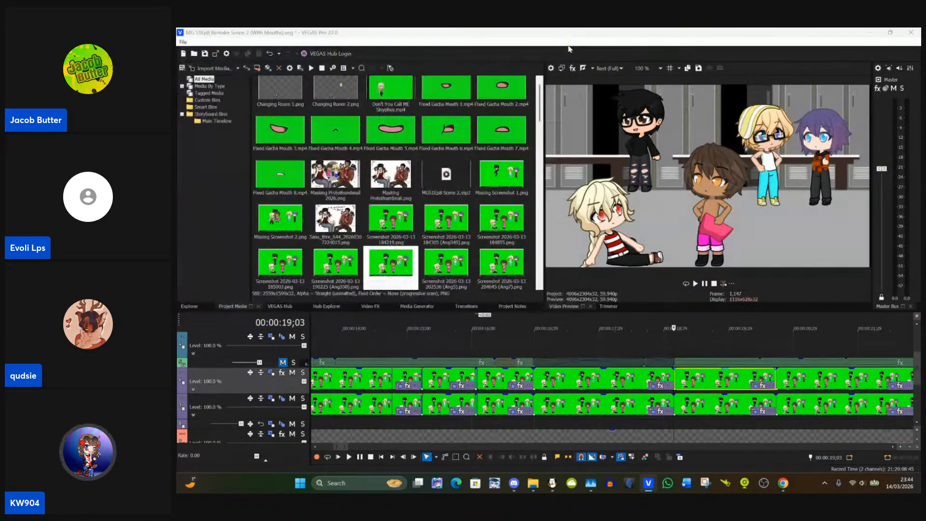
click(756, 386)
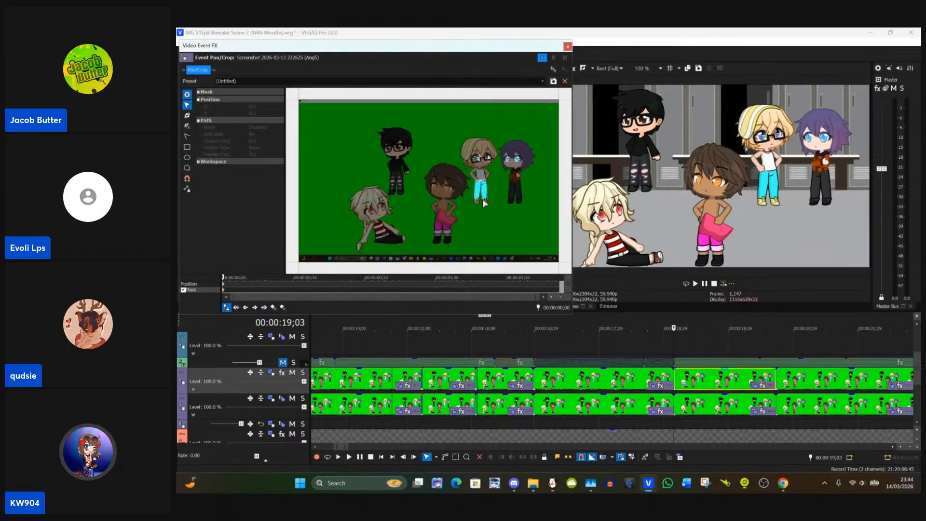
scroll(341, 187, up, 5)
scroll(340, 187, up, 6)
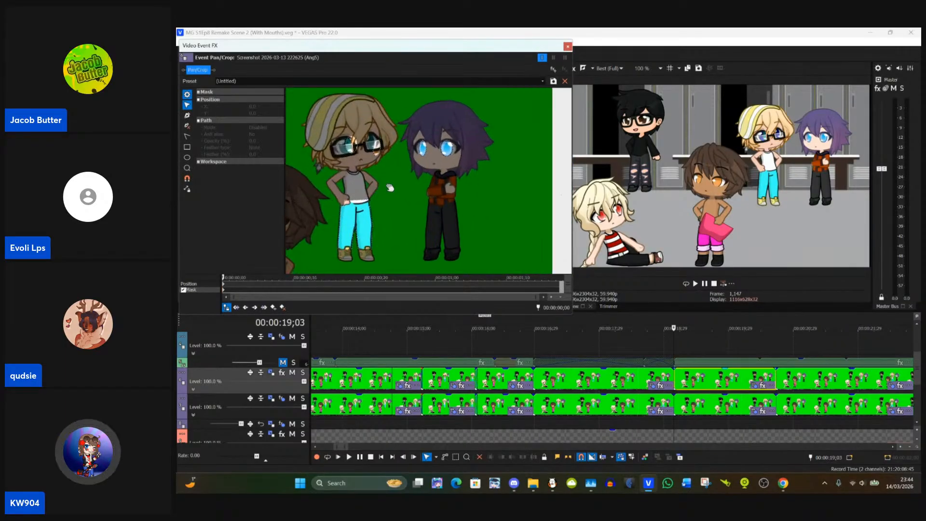
scroll(437, 227, up, 4)
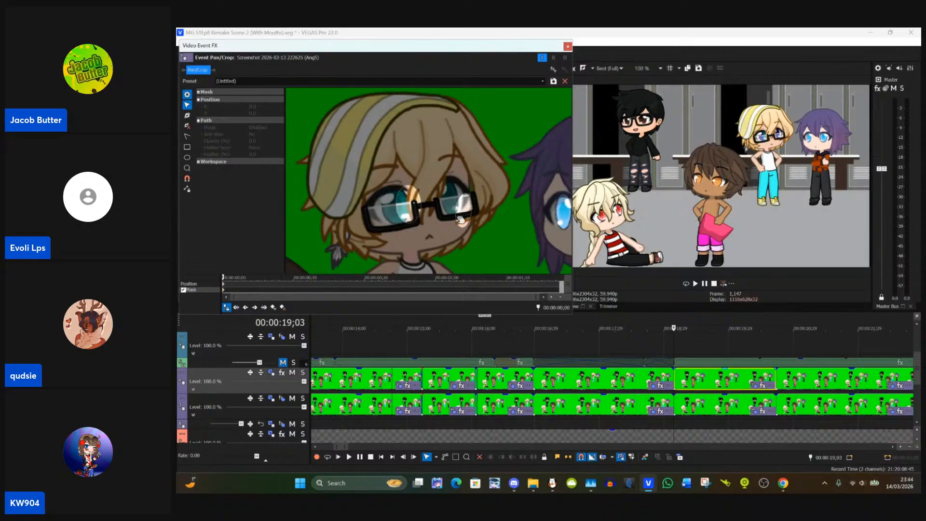
drag(458, 216, 451, 199)
scroll(451, 199, up, 4)
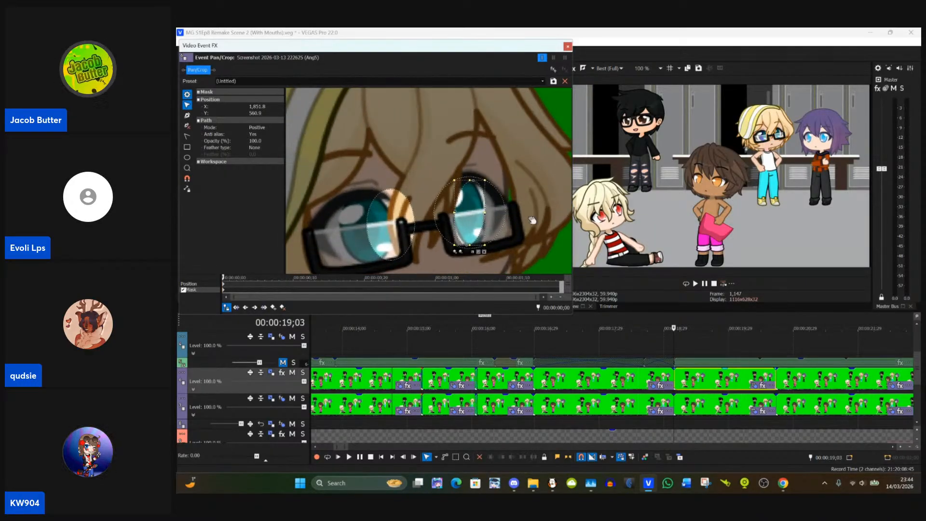
drag(510, 214, 473, 214)
click(508, 191)
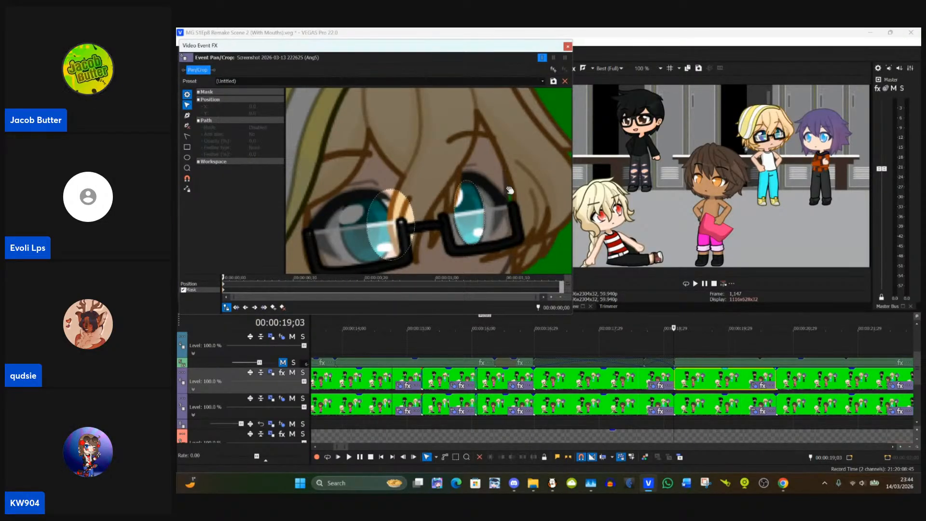
Step: Move the blond character's other eye mask so that it covers the teal iris behind the left-hand lens
drag(403, 220, 464, 169)
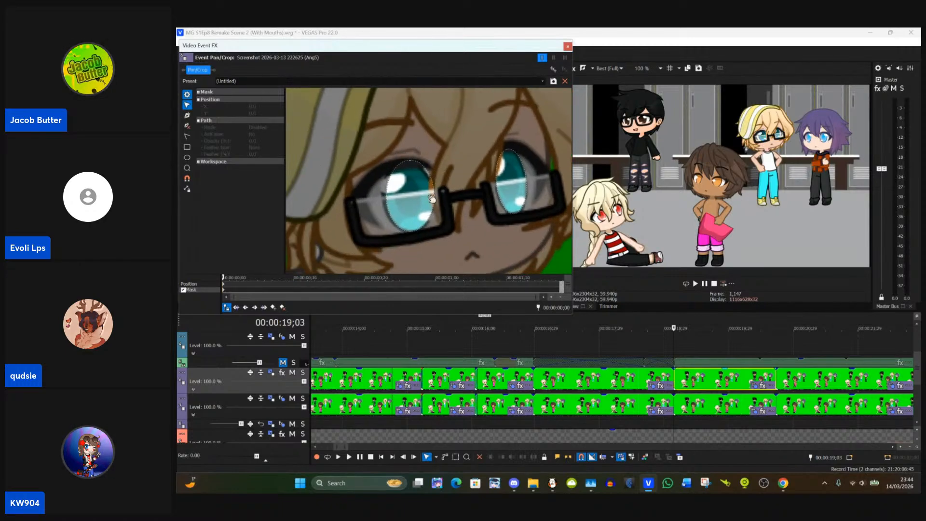
click(431, 200)
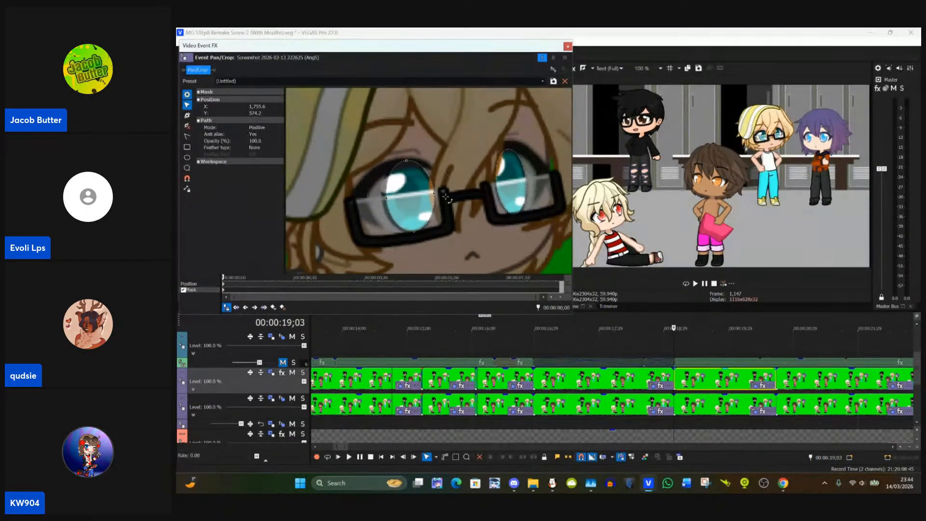
drag(414, 199, 412, 201)
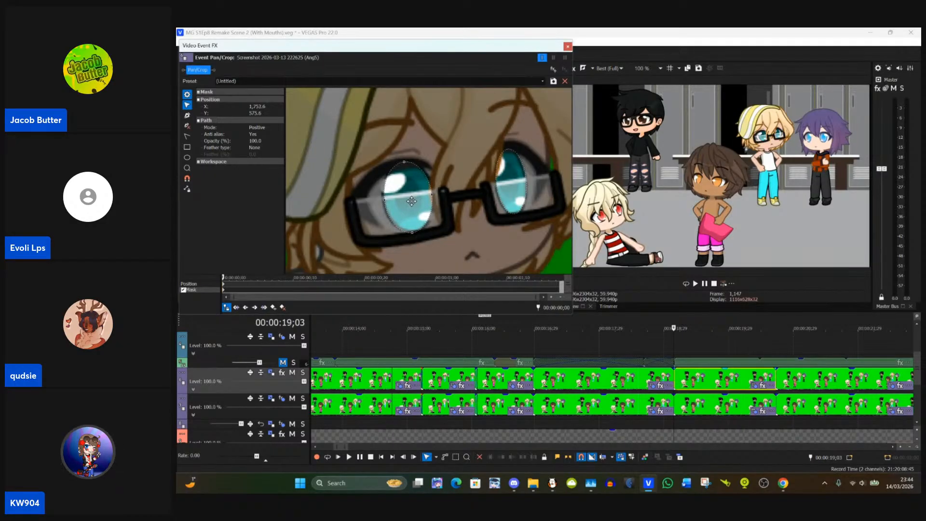
click(456, 192)
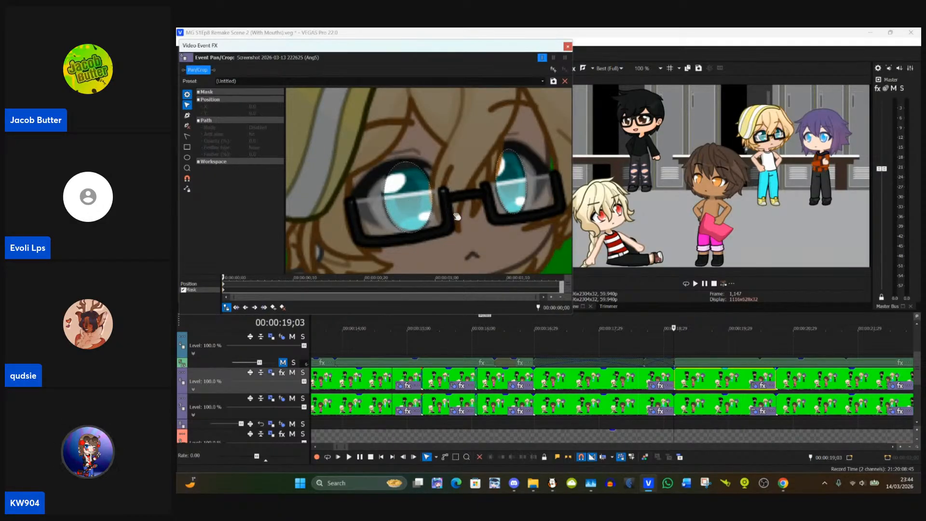
scroll(456, 217, down, 10)
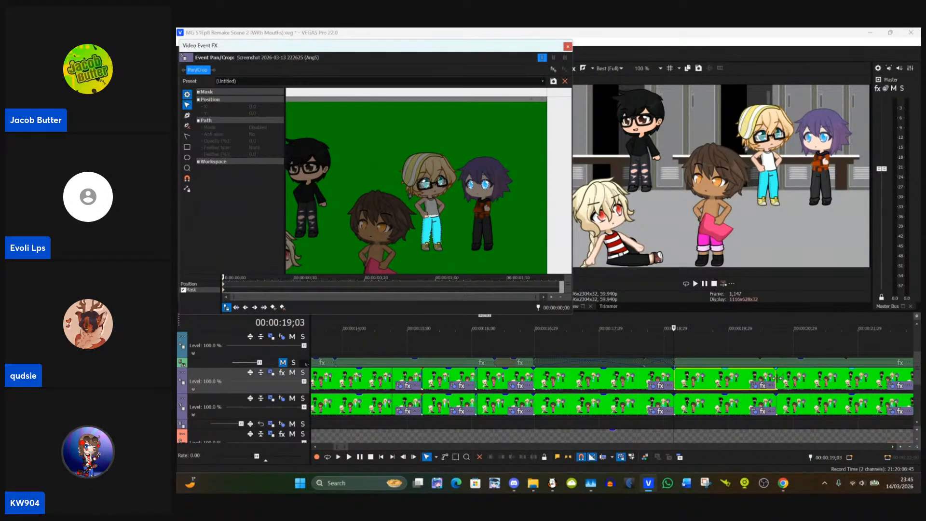
Step: Copy the event starting at 00:00:19;03 and paste its event attributes onto the event starting at 00:00:20;21
click(778, 378)
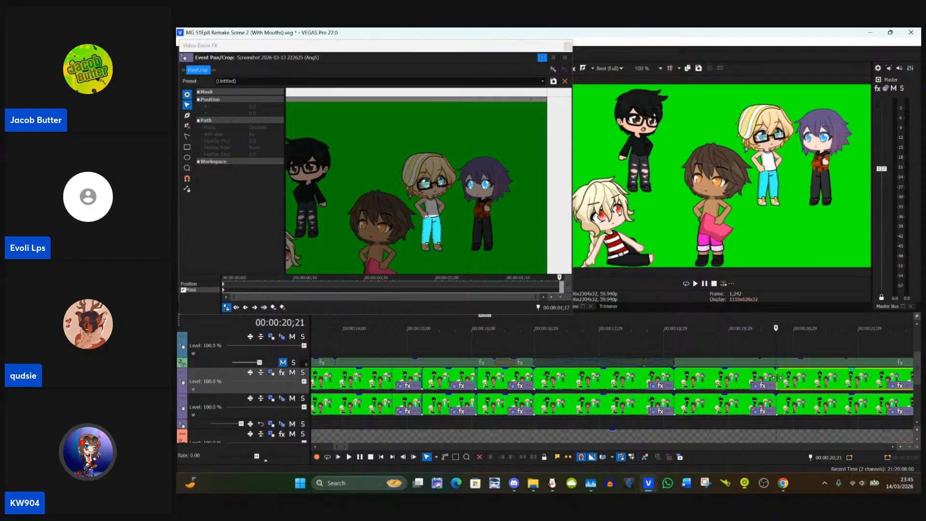
click(732, 380)
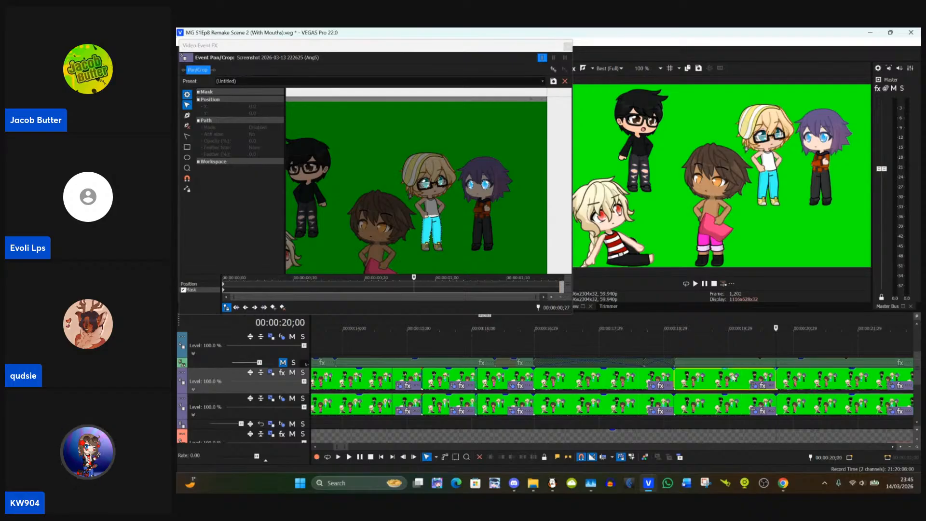
click(780, 382)
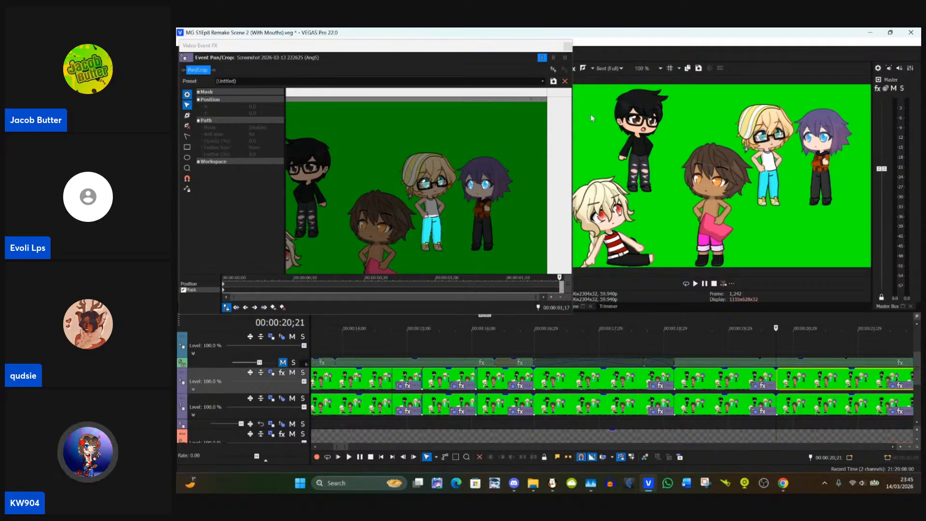
click(568, 47)
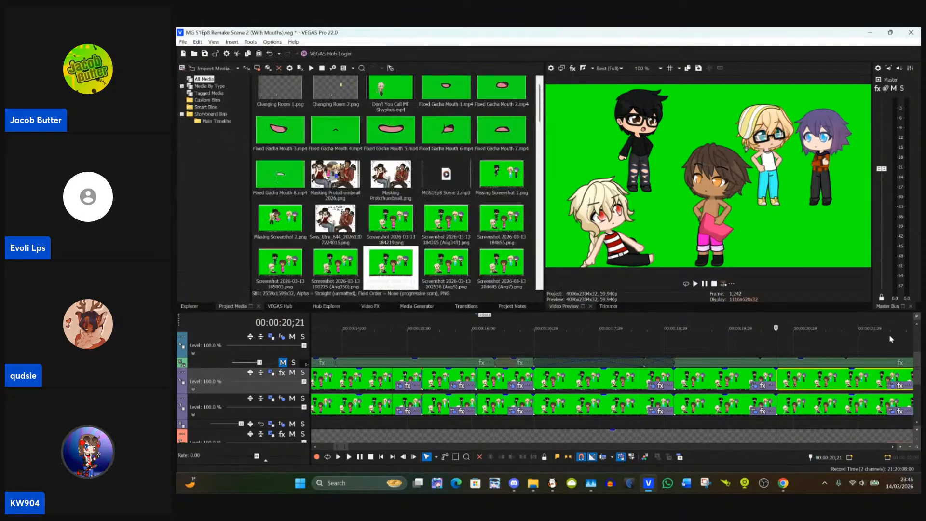
right_click(806, 381)
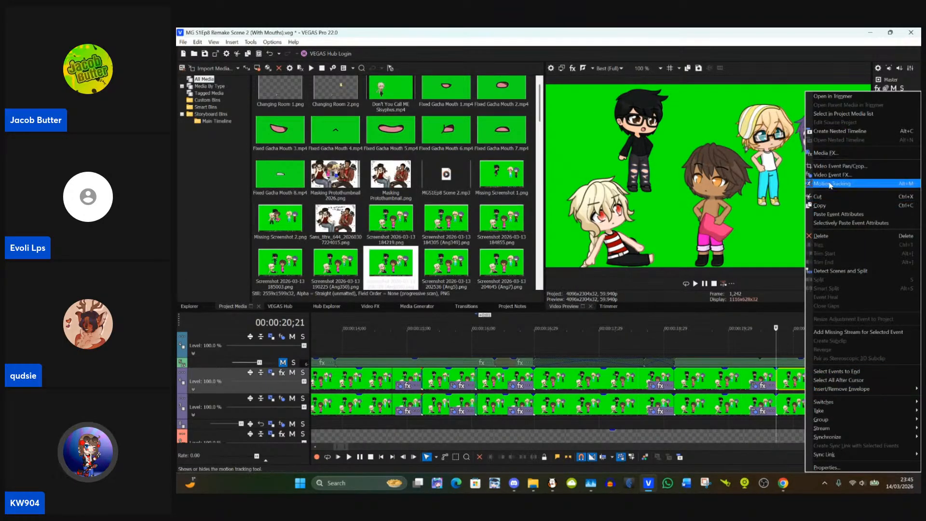
click(848, 217)
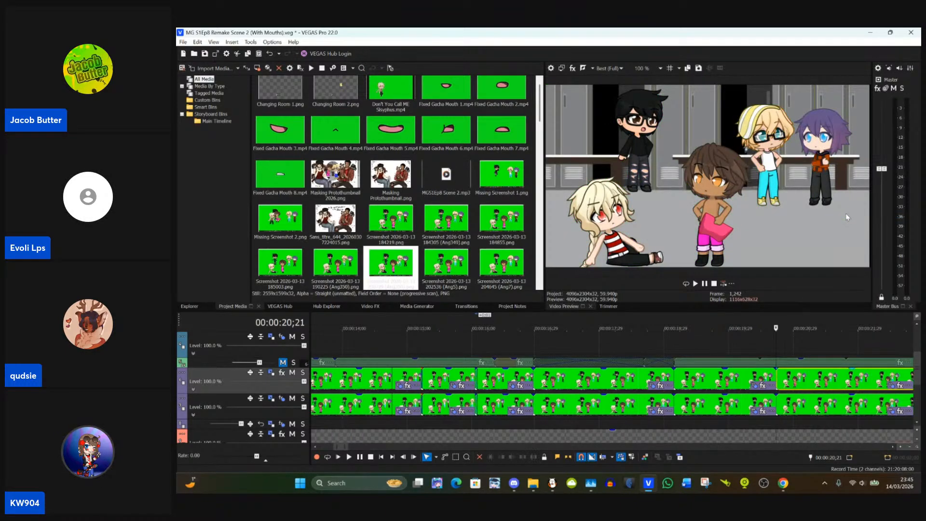
Step: Check the event starting at 00:00:20;21 against the preceding event and inspect the blond character's eye masks in its Pan/Crop settings
click(733, 389)
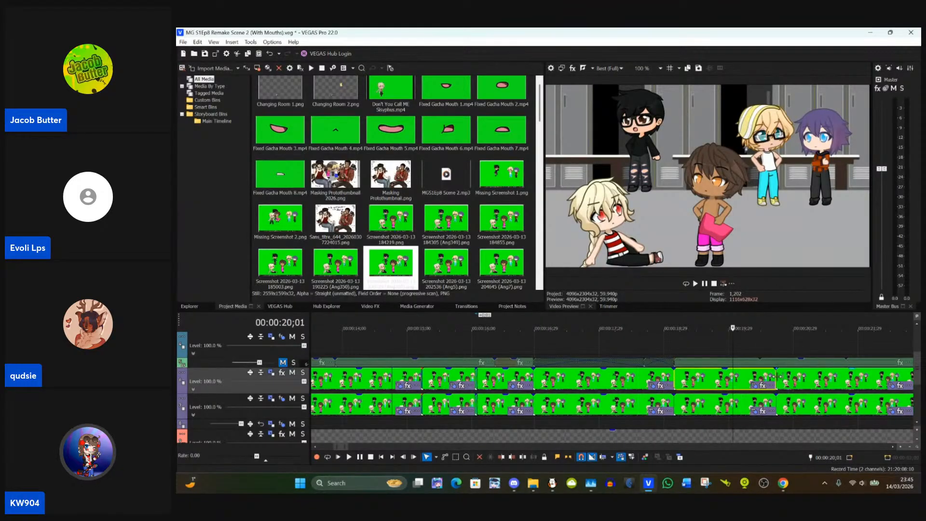
click(818, 388)
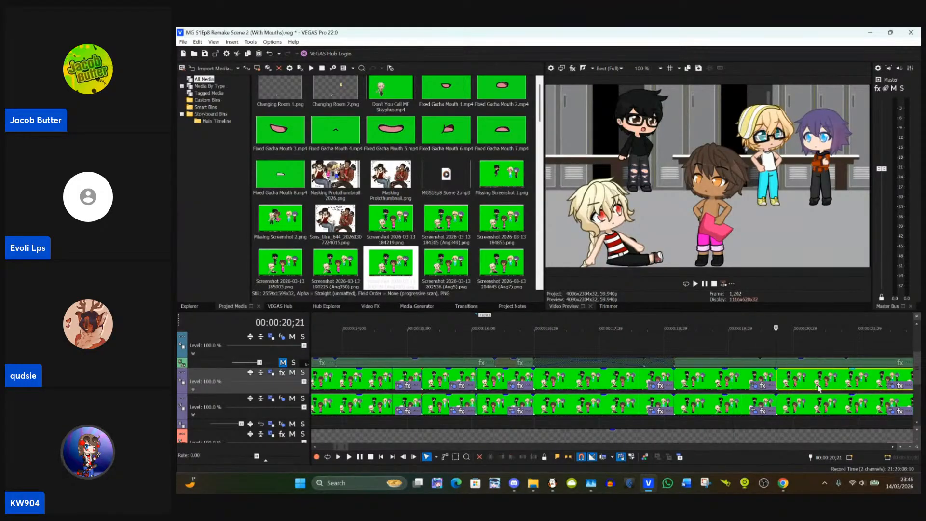
click(891, 388)
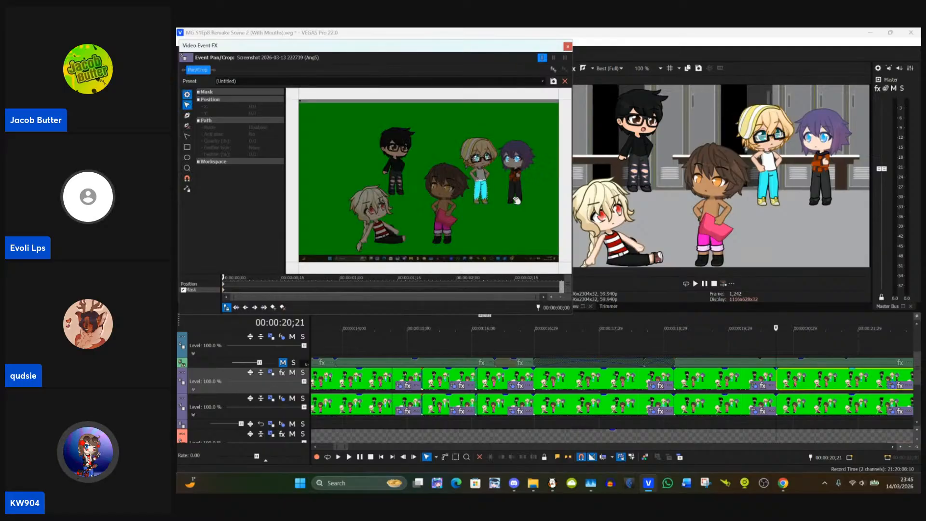
scroll(517, 200, up, 6)
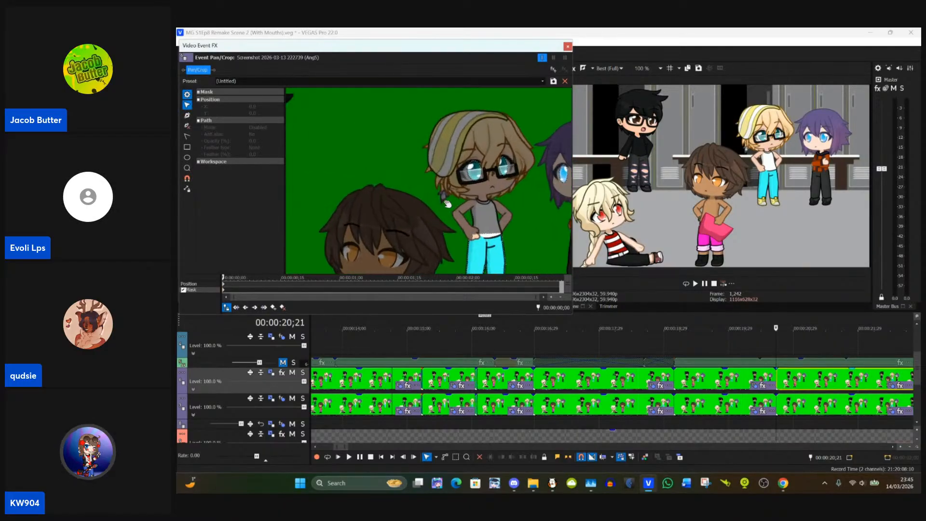
scroll(447, 203, up, 4)
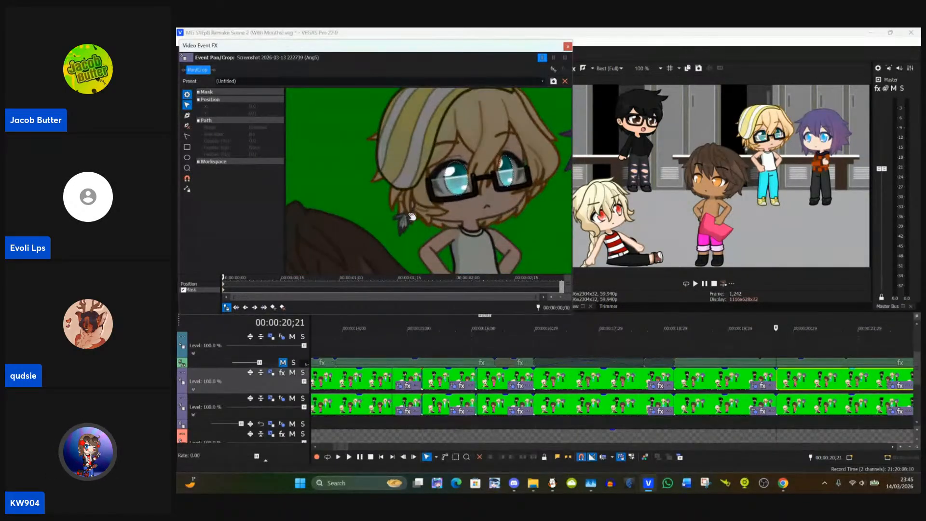
scroll(411, 216, up, 2)
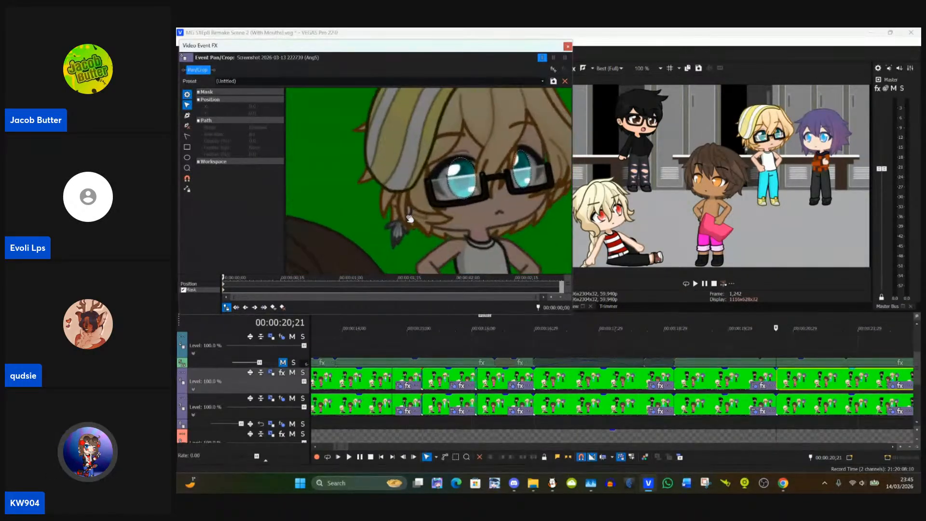
click(567, 47)
Step: Compare the preview frames on both sides of the event boundary at 00:00:23;17
scroll(761, 381, down, 5)
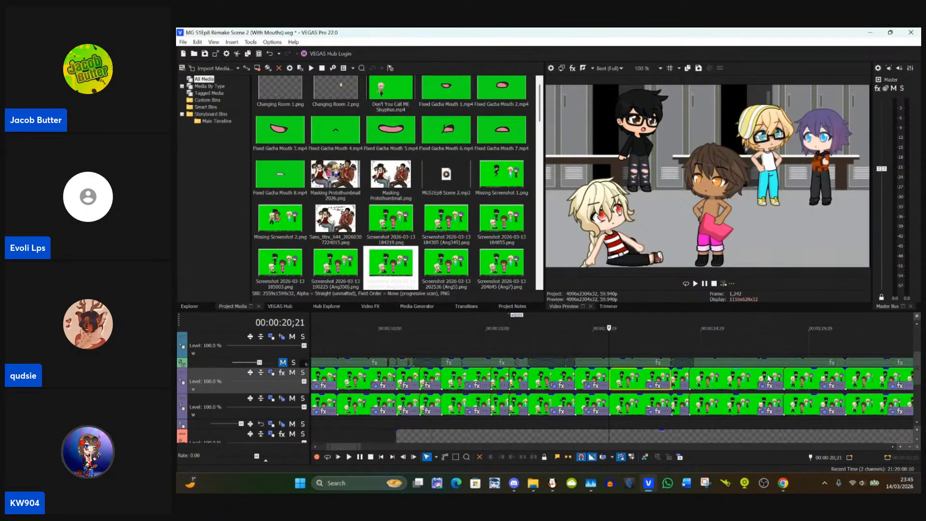
click(671, 379)
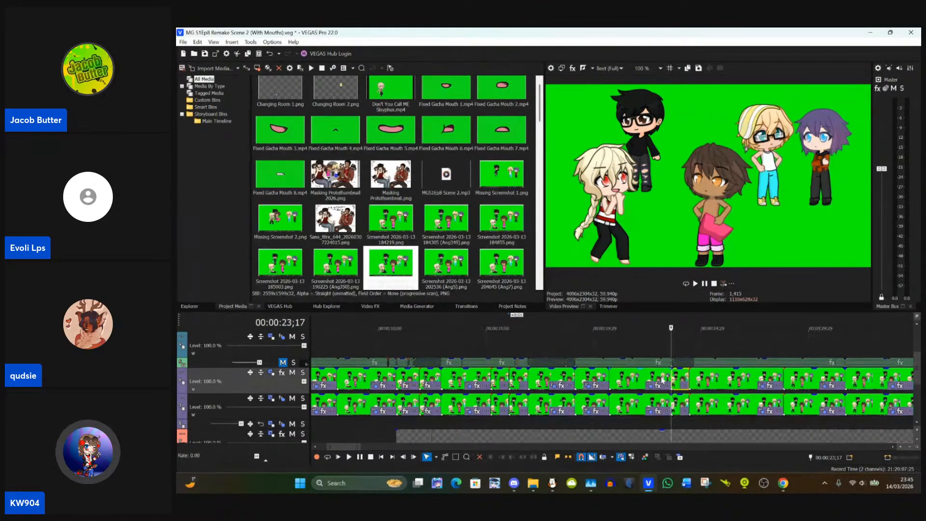
click(660, 377)
click(659, 378)
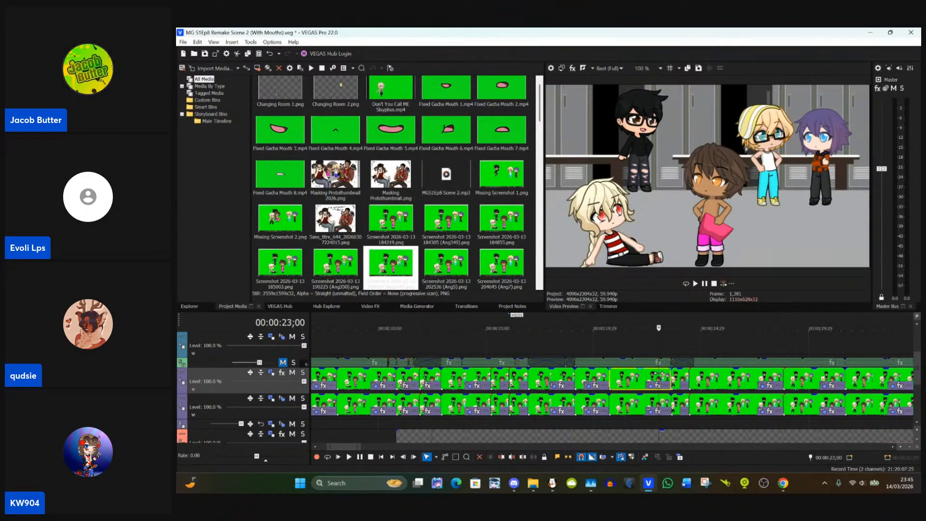
scroll(700, 352, up, 5)
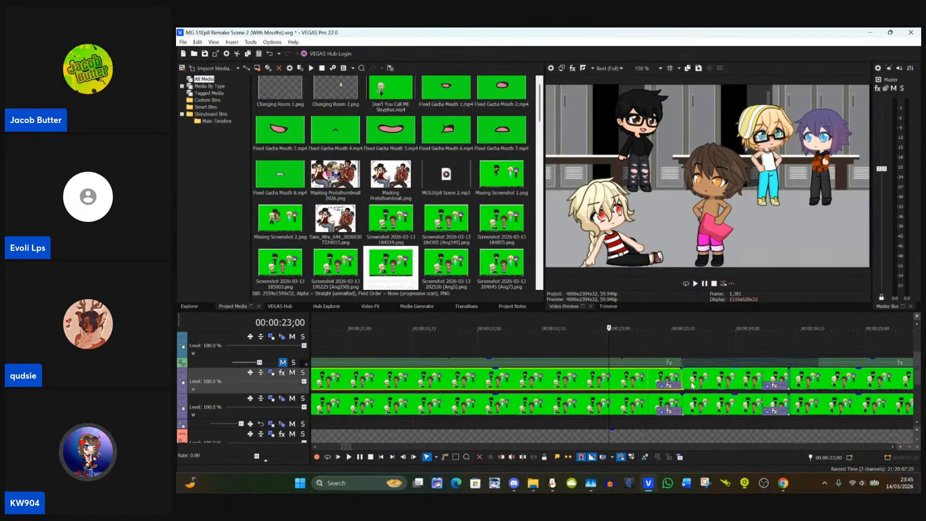
click(704, 379)
scroll(706, 382, down, 3)
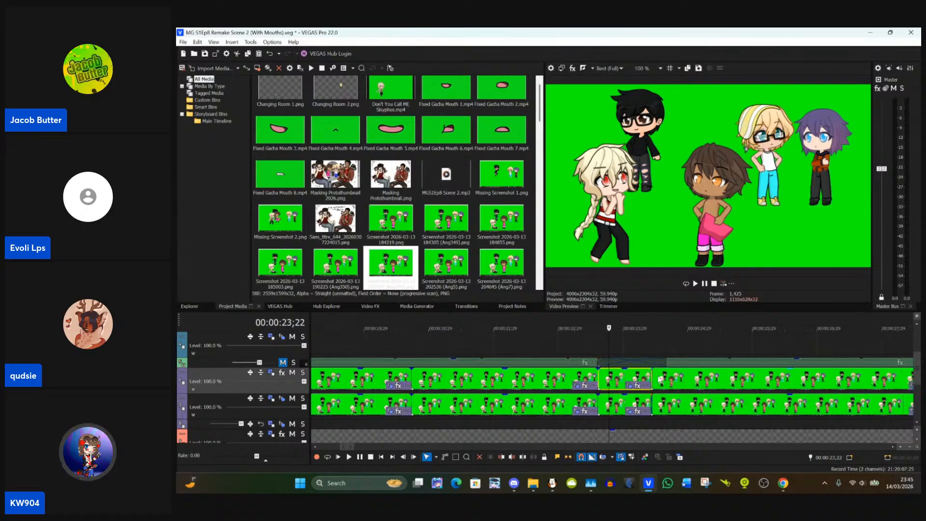
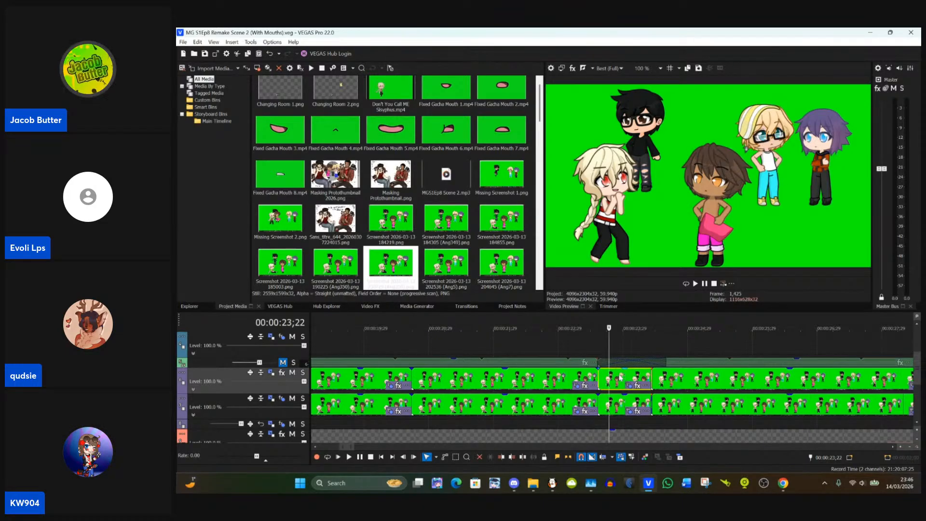
Step: Paste the copied event attributes onto the upper character track's event starting at 00:00:23;17
click(598, 376)
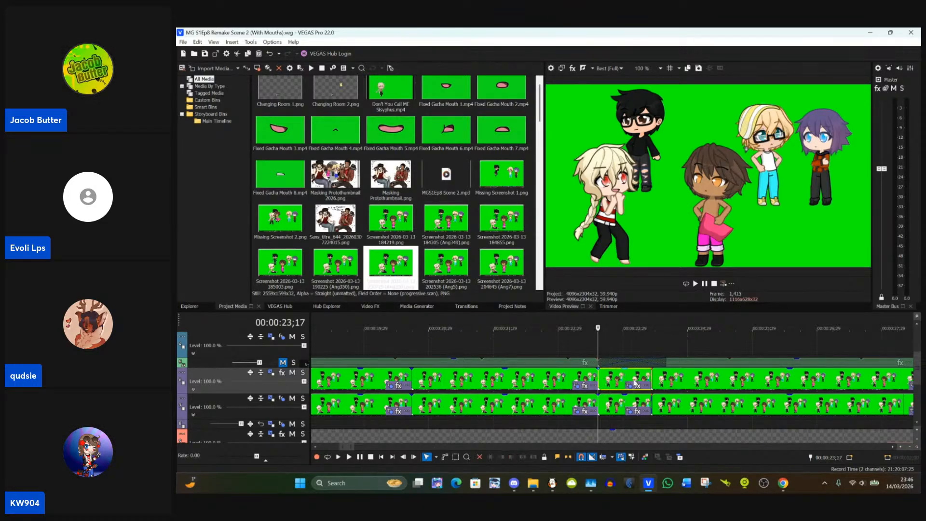
scroll(634, 381, up, 3)
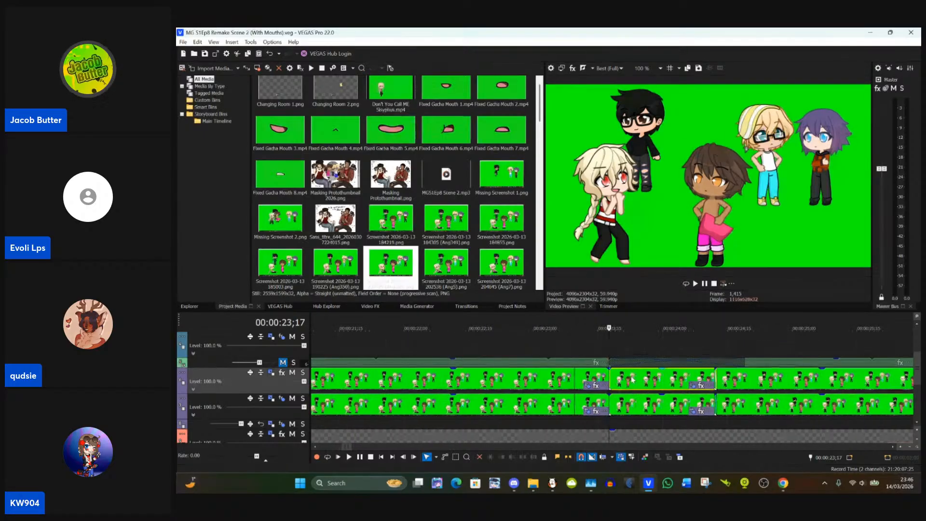
scroll(633, 381, up, 3)
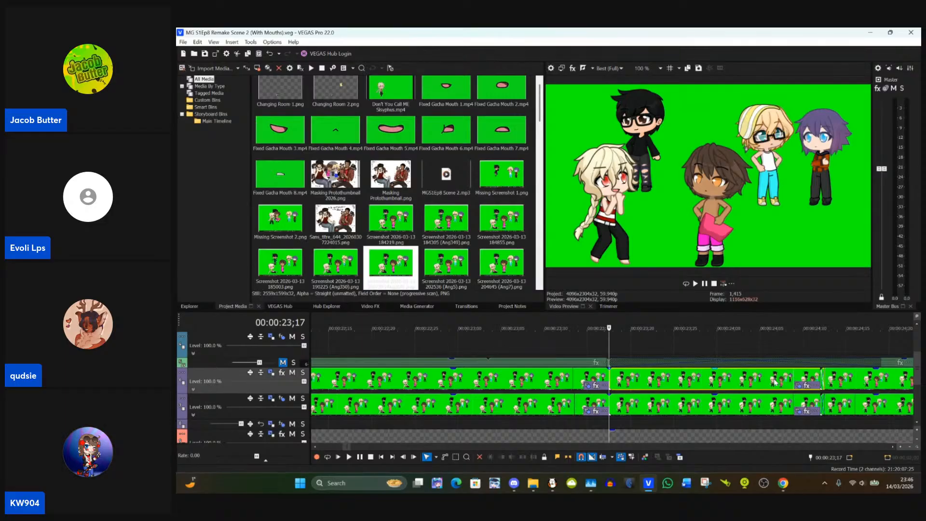
click(536, 377)
scroll(537, 381, down, 3)
scroll(537, 384, down, 2)
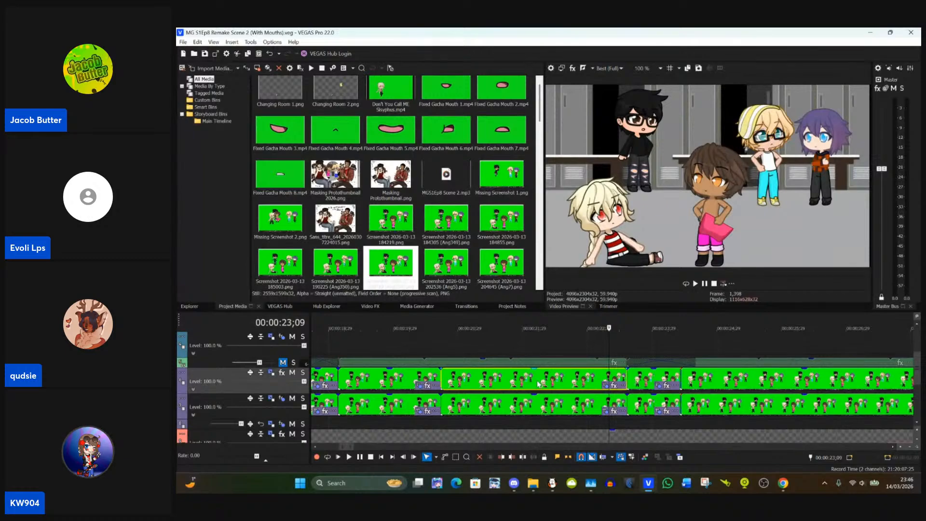
click(645, 379)
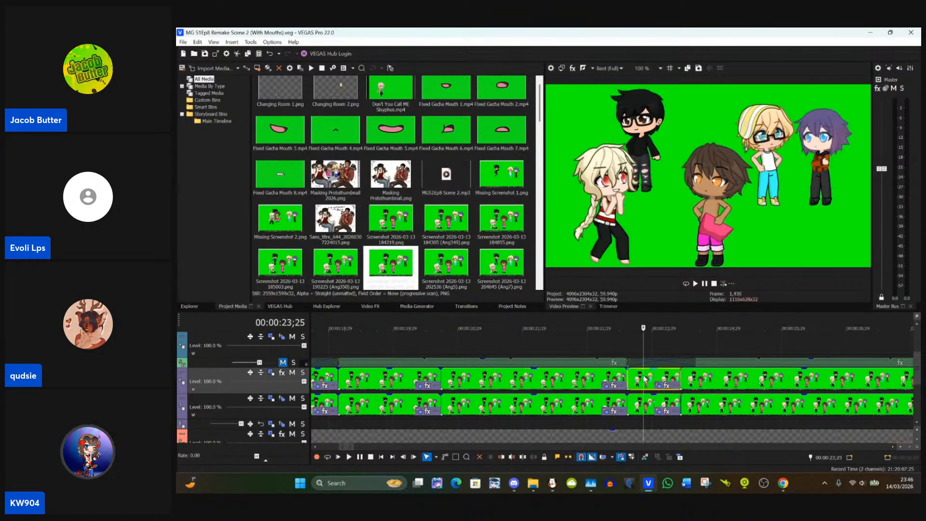
click(599, 379)
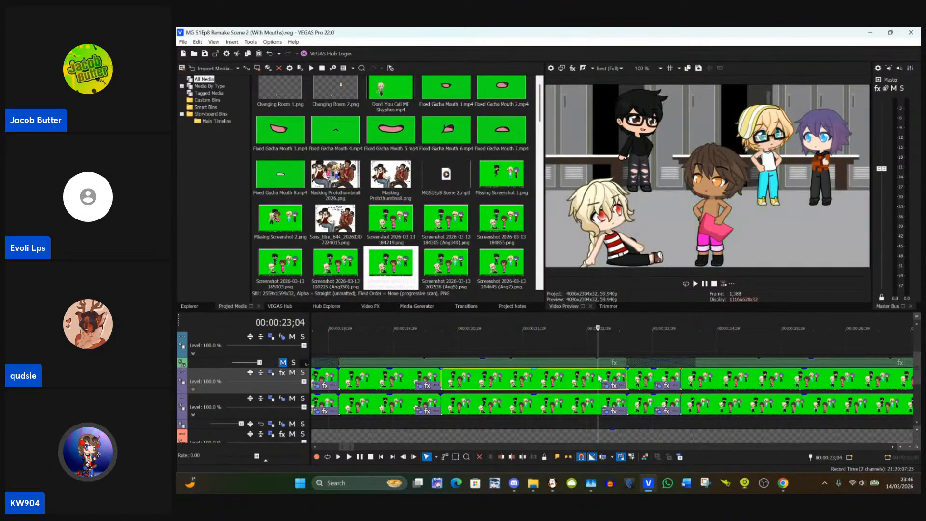
click(645, 389)
right_click(645, 389)
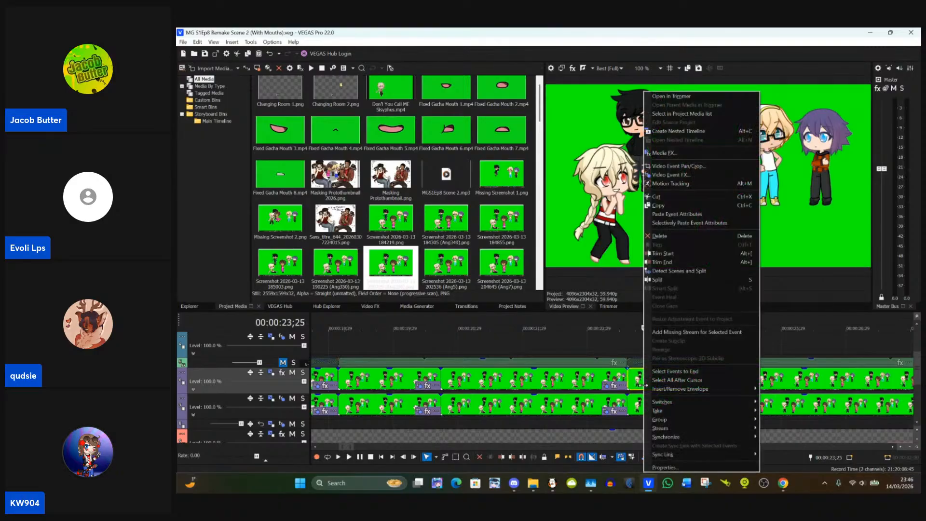
click(676, 214)
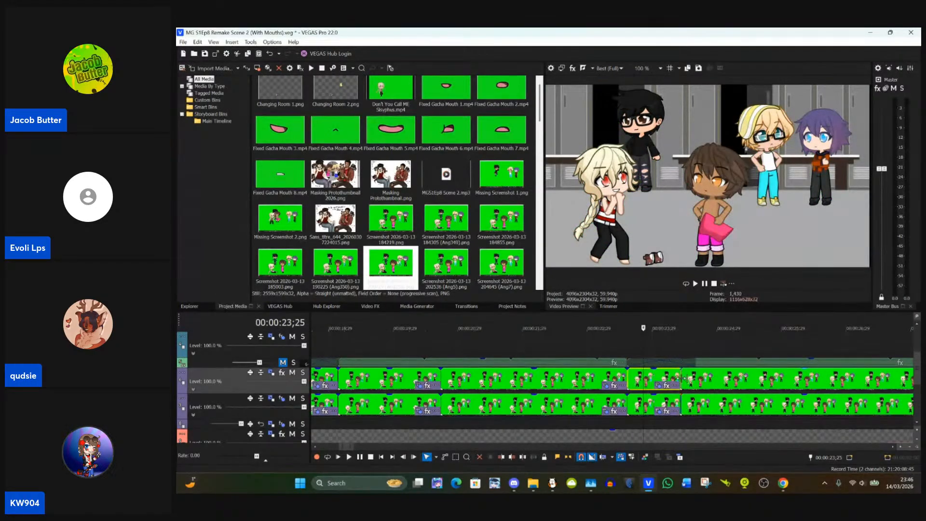
Step: Check both ends of the event starting at 00:00:23;17 and inspect the blond character's masks in its Pan/Crop settings
click(684, 379)
scroll(659, 386, up, 5)
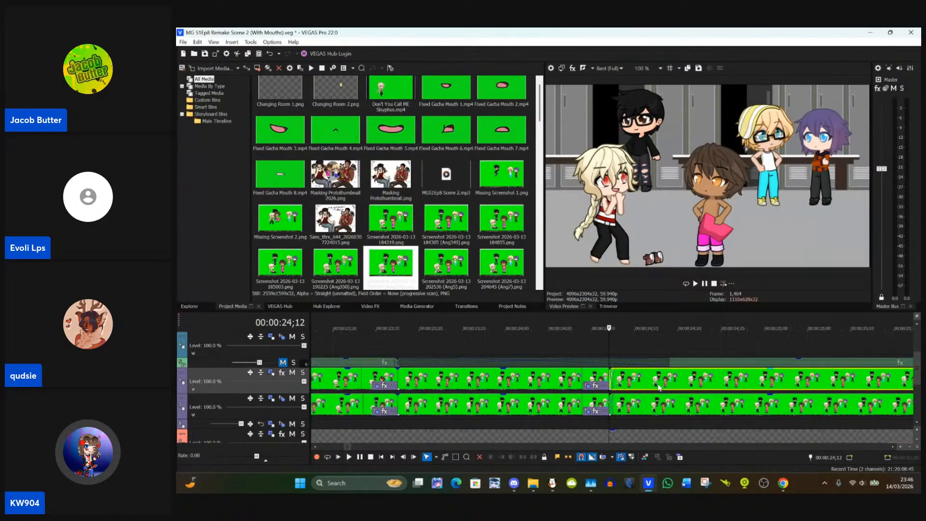
scroll(659, 385, down, 5)
click(539, 382)
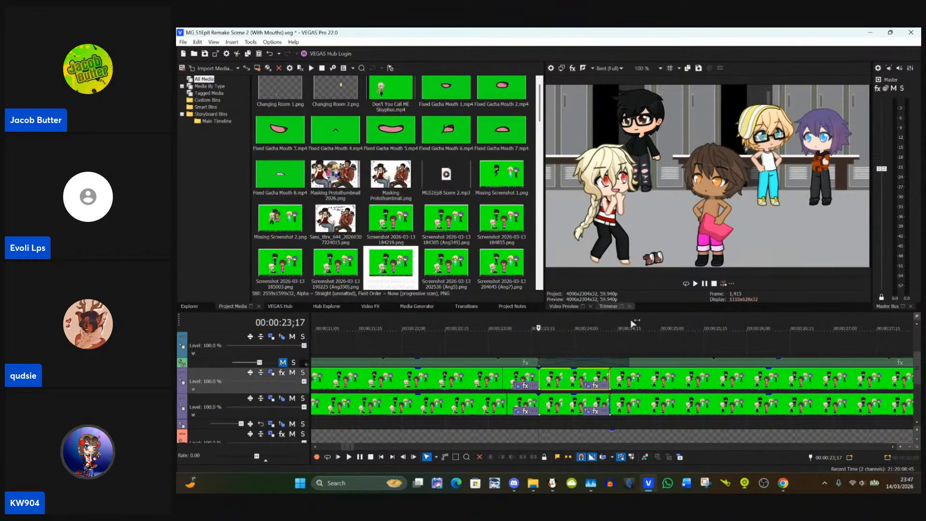
click(588, 385)
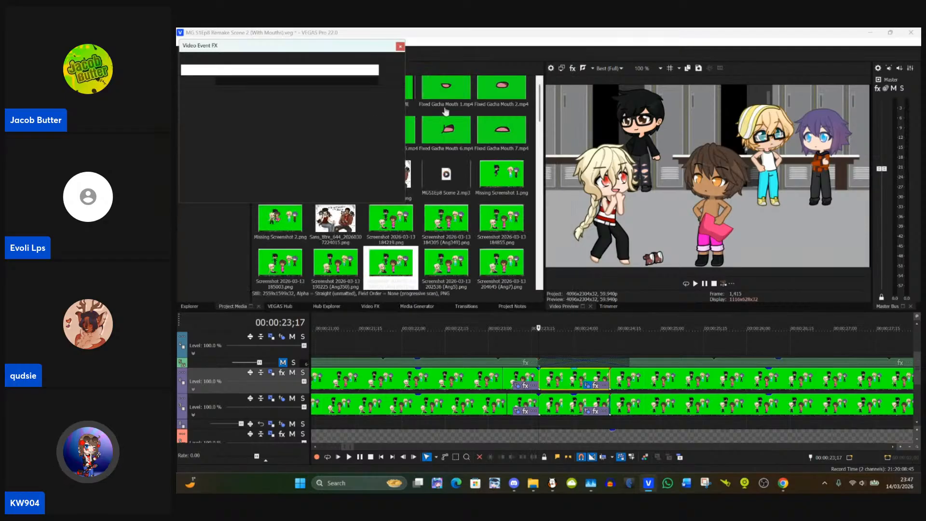
scroll(508, 167, up, 5)
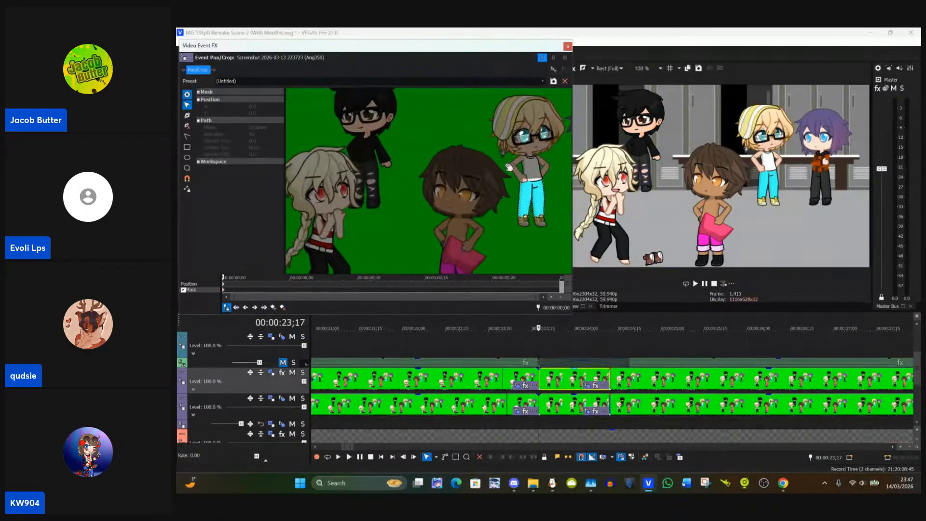
drag(479, 161, 467, 217)
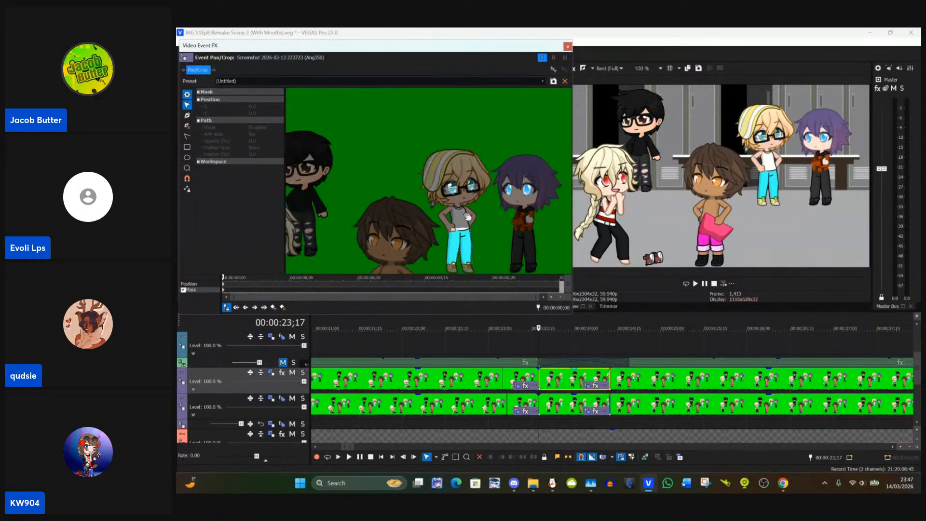
click(568, 46)
scroll(596, 371, down, 2)
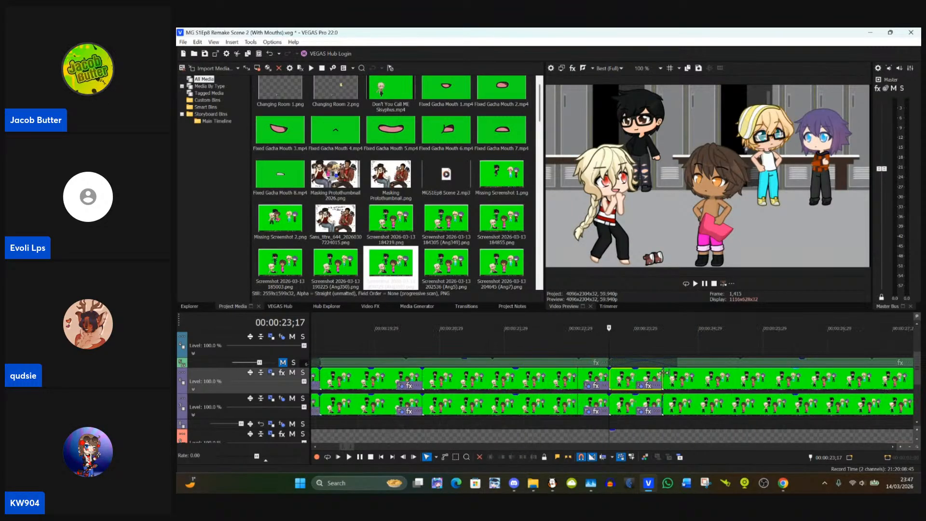
Step: Paste the copied event attributes onto the event starting at 00:00:24;12 and check the frames around its start
click(686, 381)
scroll(687, 379, down, 5)
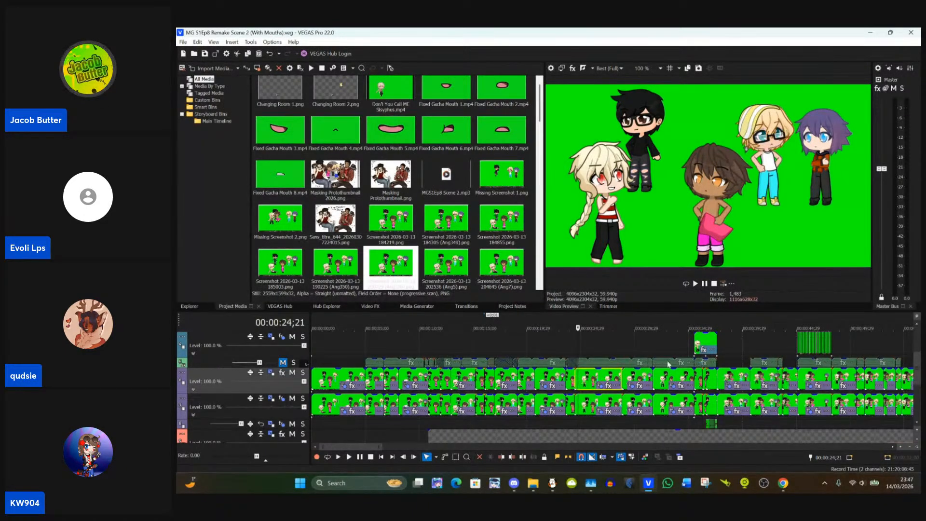
scroll(611, 371, up, 8)
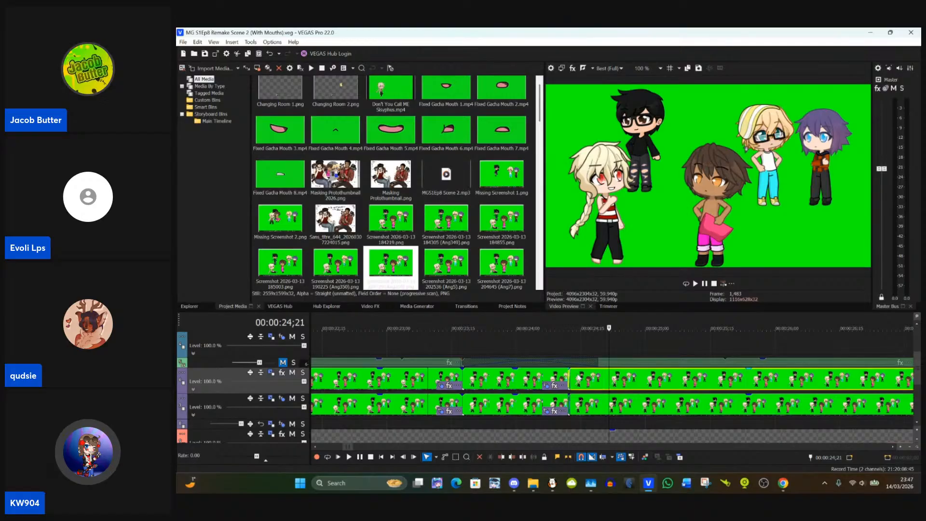
click(527, 380)
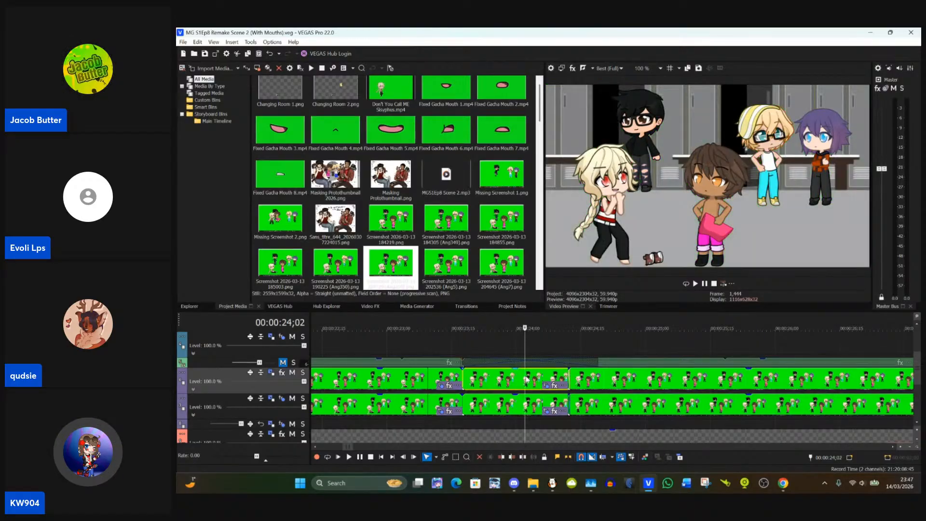
click(614, 381)
right_click(614, 381)
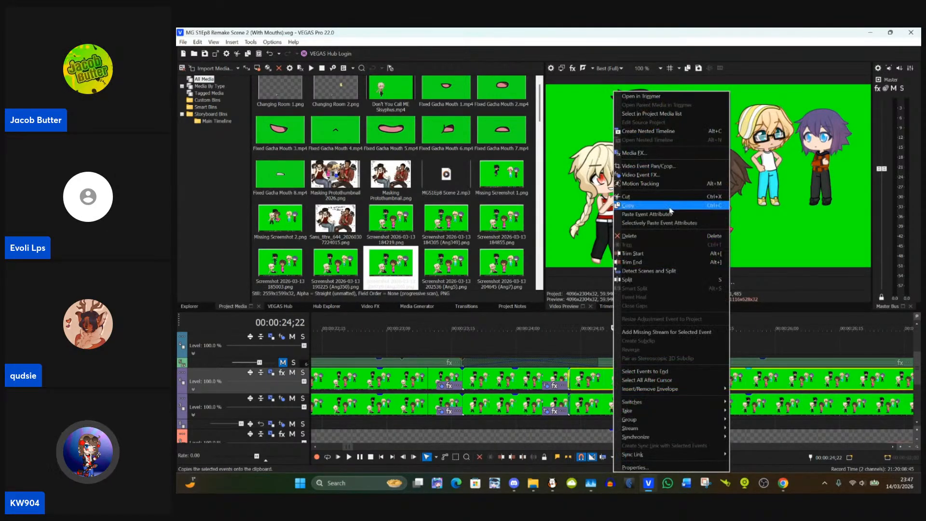
click(676, 215)
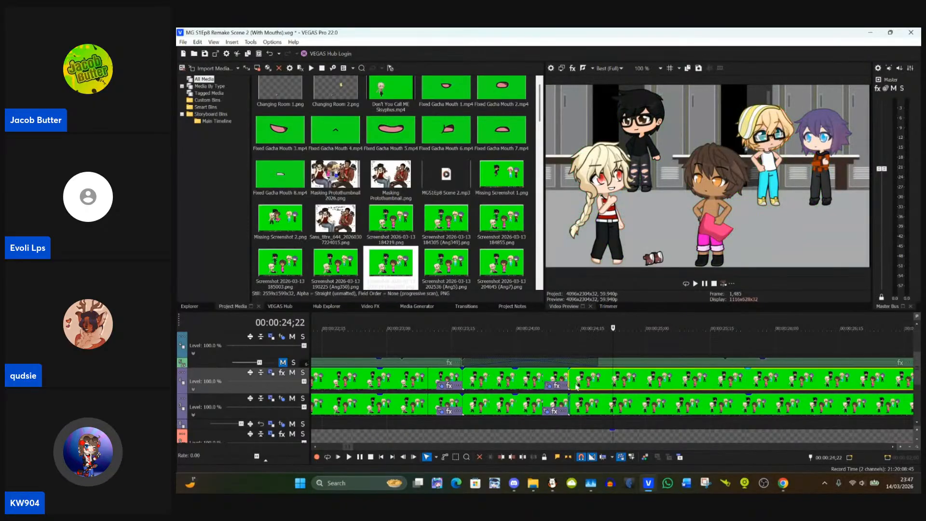
click(570, 384)
scroll(574, 385, up, 5)
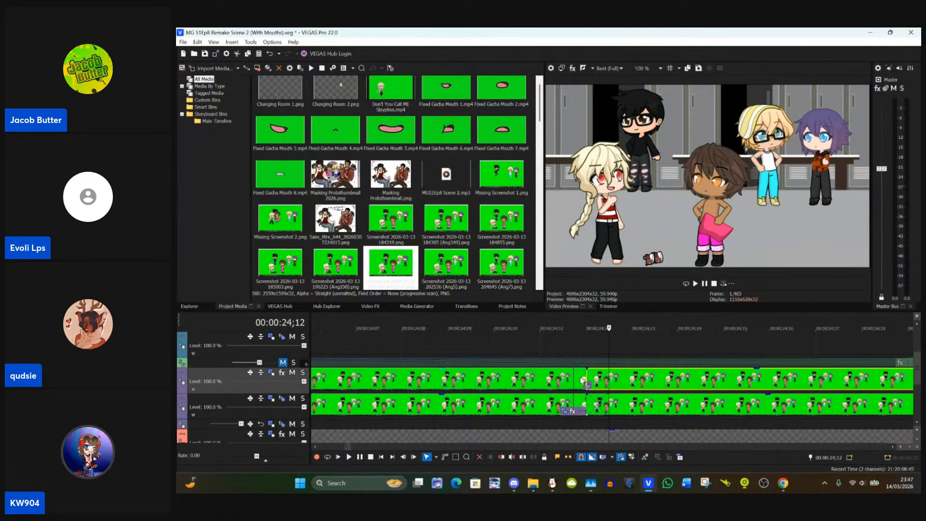
click(583, 380)
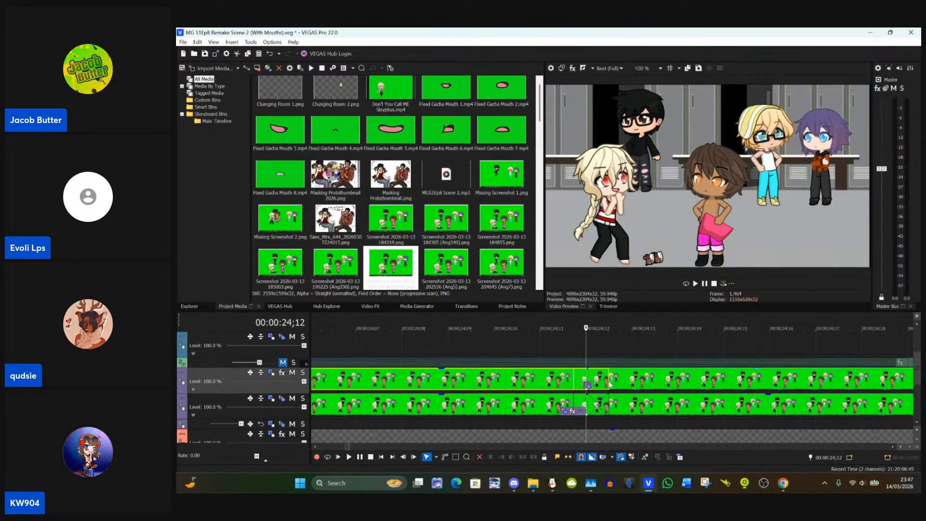
scroll(610, 385, down, 10)
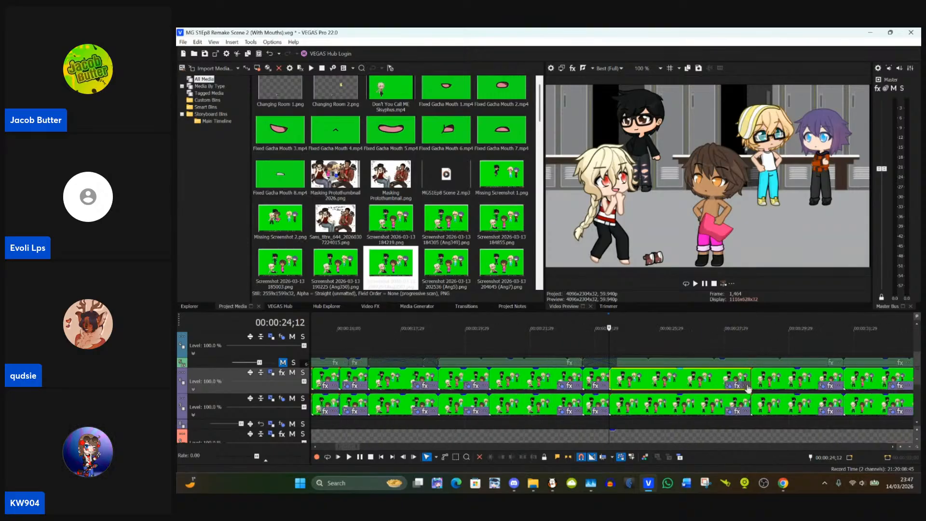
Step: Paste the copied event attributes onto the event starting at 00:00:28;23 and check the frames around its start
click(748, 389)
scroll(753, 389, up, 8)
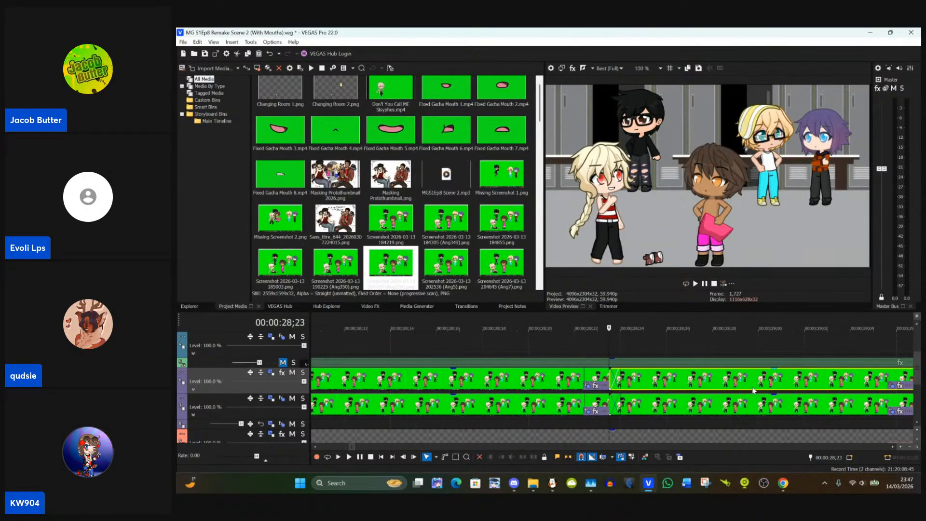
scroll(664, 375, down, 3)
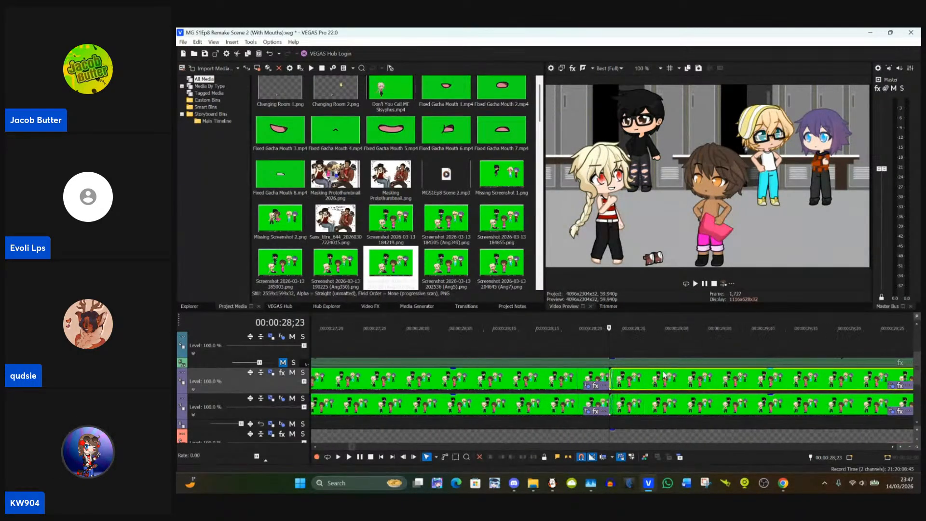
click(652, 382)
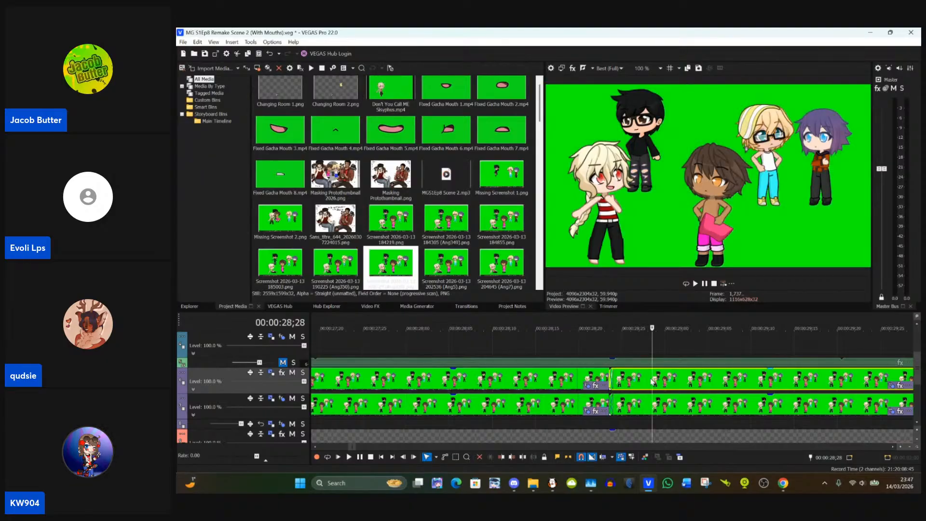
right_click(641, 383)
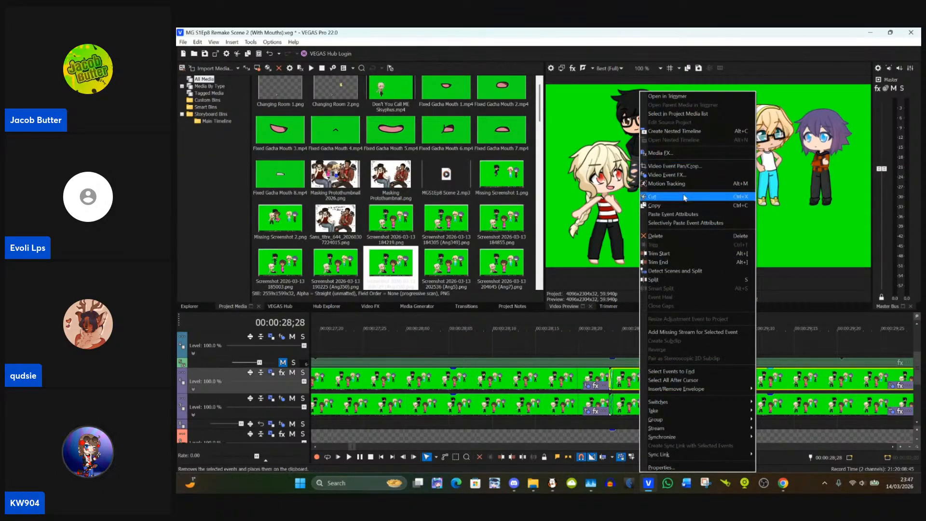
click(683, 215)
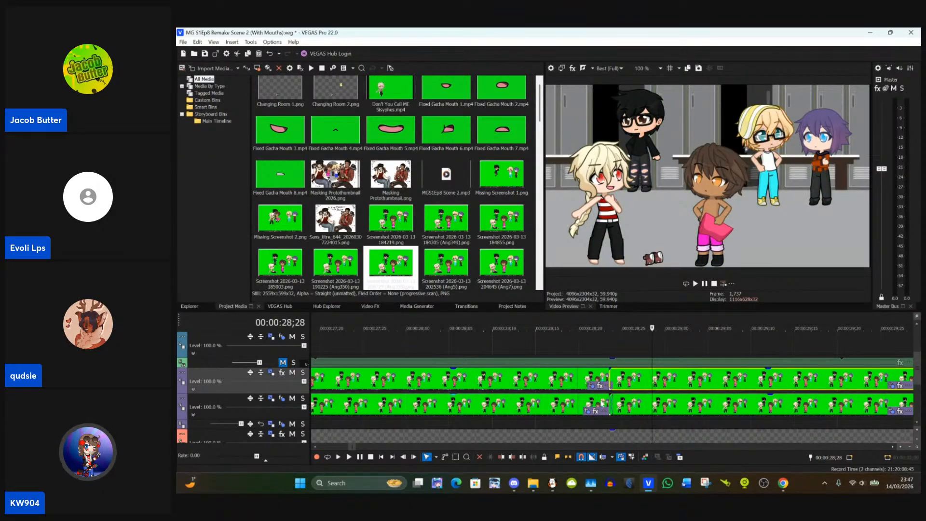
click(607, 398)
scroll(609, 386, up, 3)
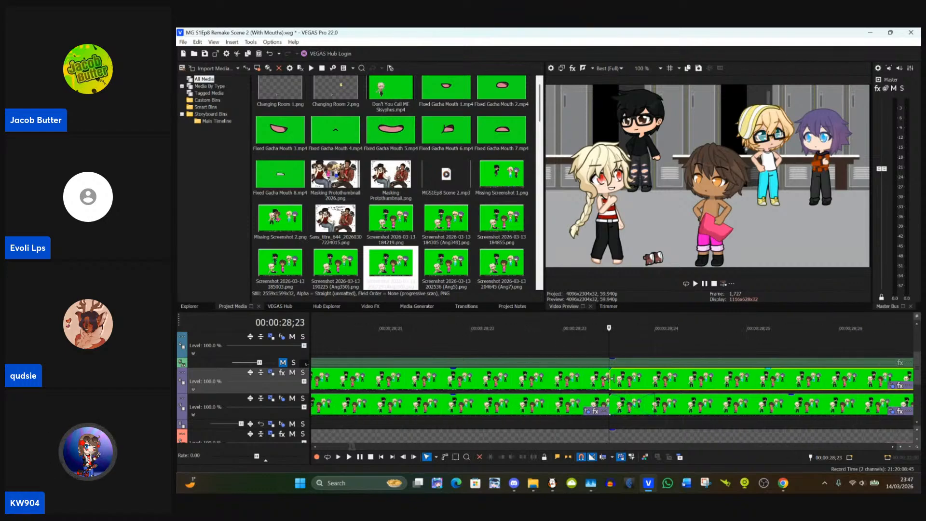
drag(613, 379, 614, 379)
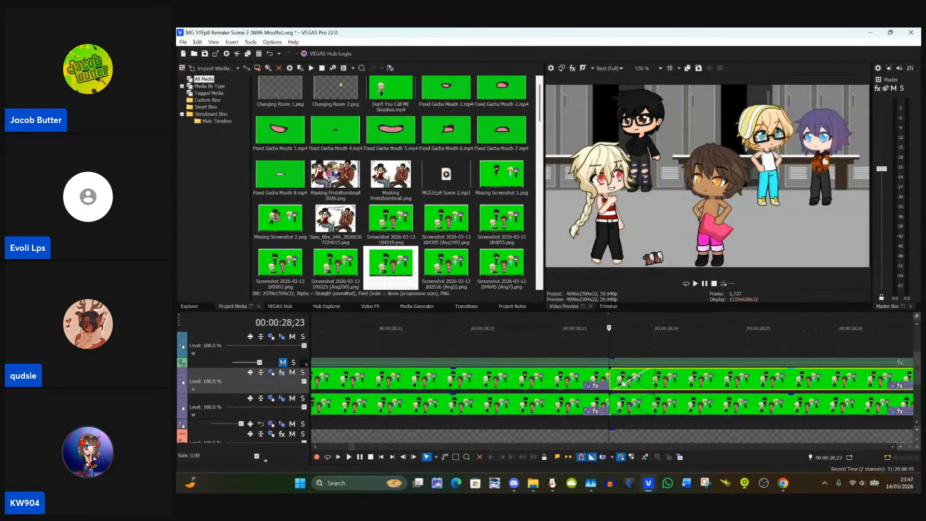
scroll(661, 389, down, 5)
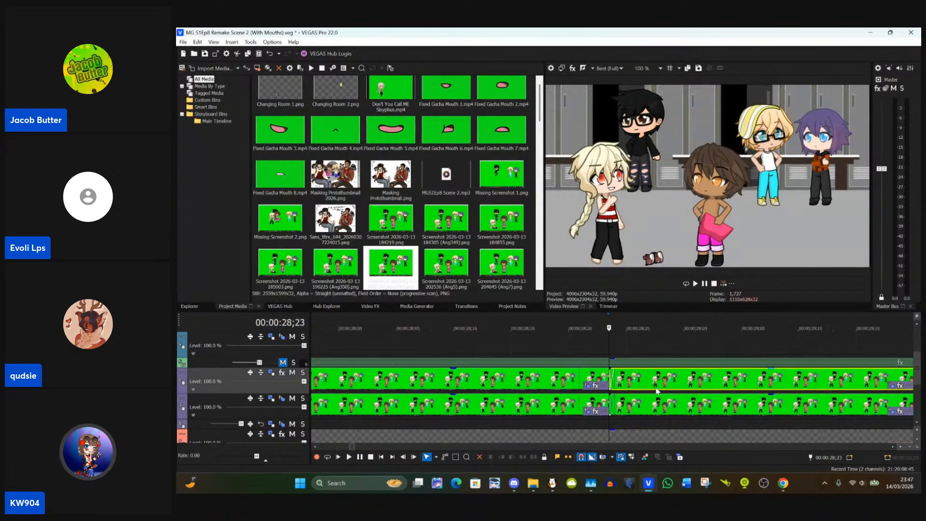
scroll(657, 390, down, 3)
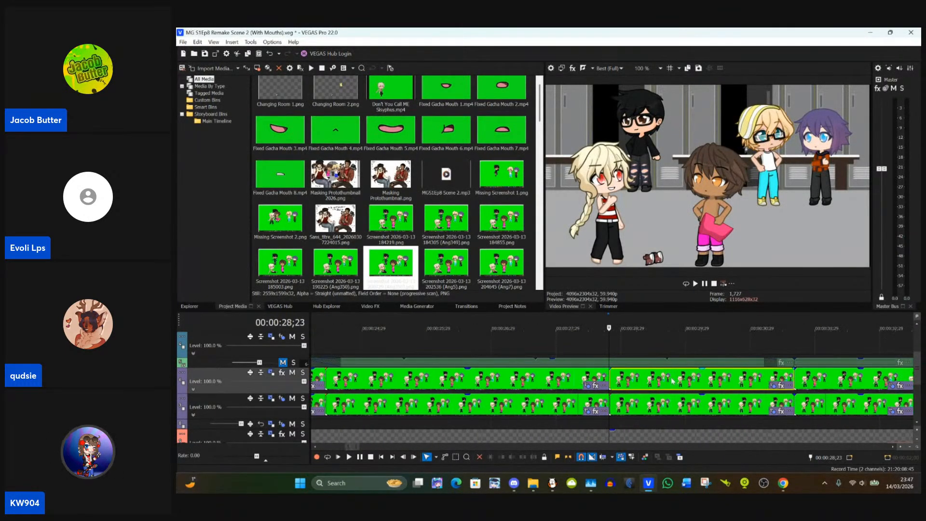
Step: Paste the copied event attributes onto the upper character track's event starting at 00:00:31;19
click(796, 378)
scroll(799, 384, down, 2)
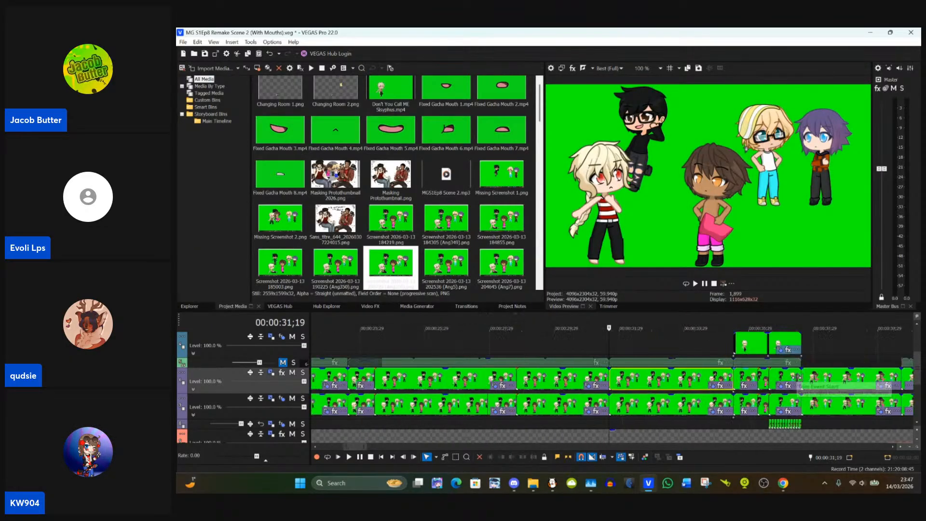
scroll(694, 380, up, 6)
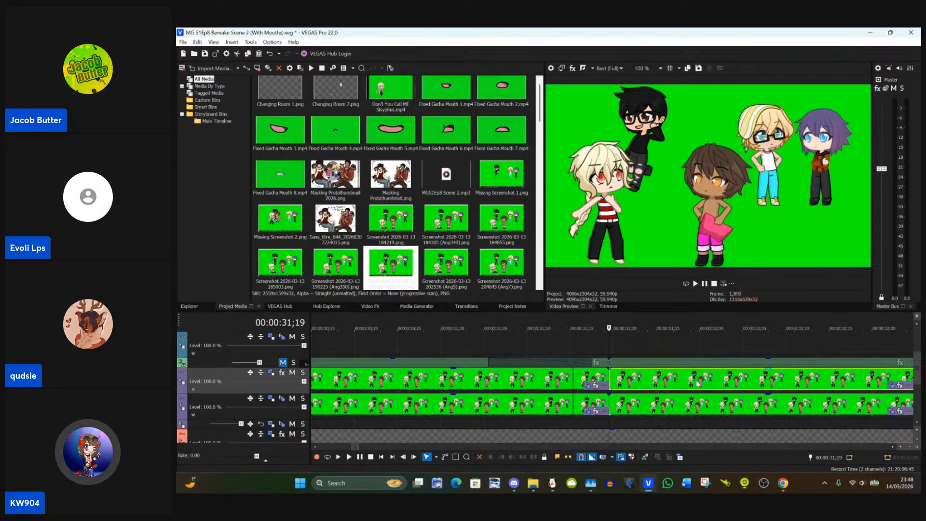
scroll(697, 383, down, 5)
scroll(673, 386, up, 3)
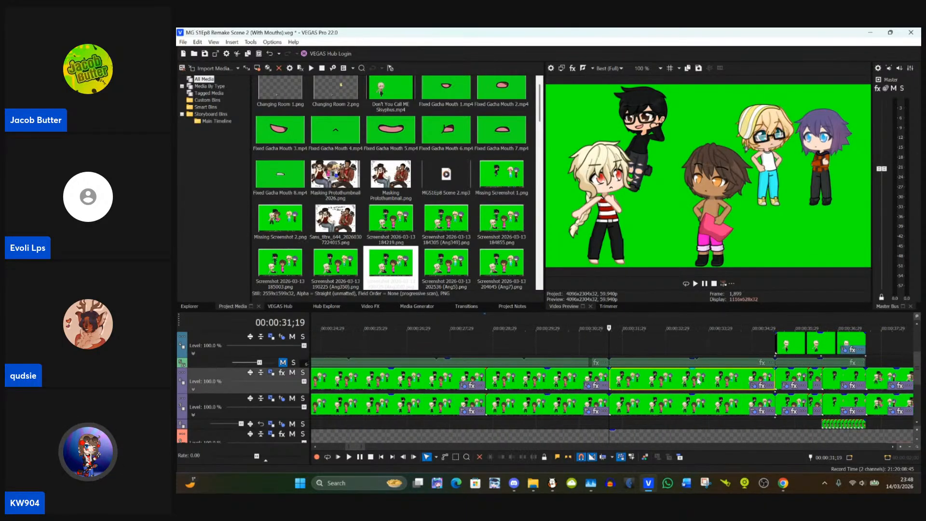
right_click(698, 381)
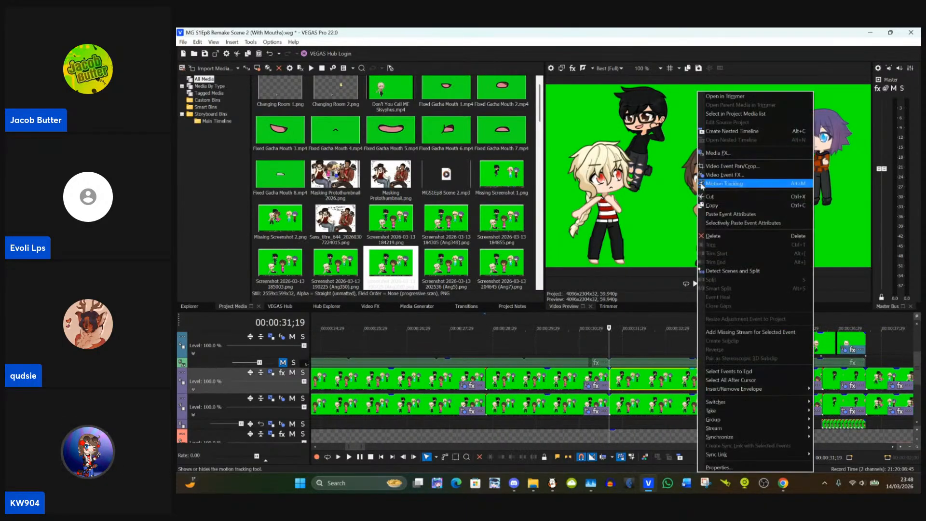
click(720, 215)
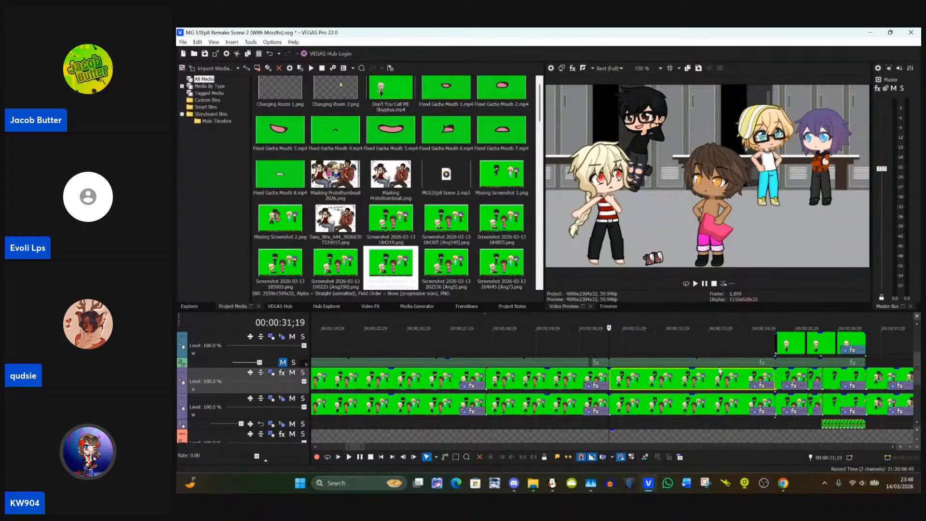
Step: Compare the frames around 00:00:35;15 and paste the copied event attributes onto the upper character track's event starting there
click(775, 375)
scroll(774, 379, up, 5)
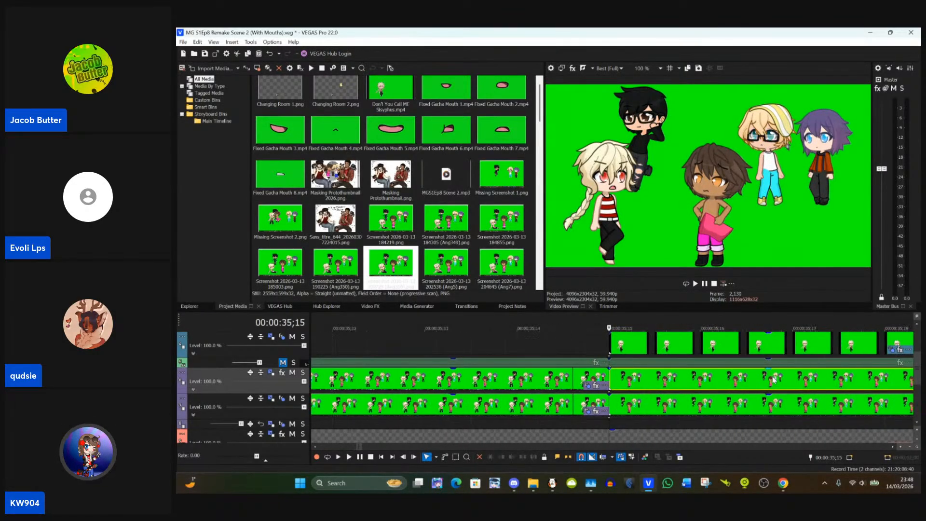
scroll(774, 380, down, 3)
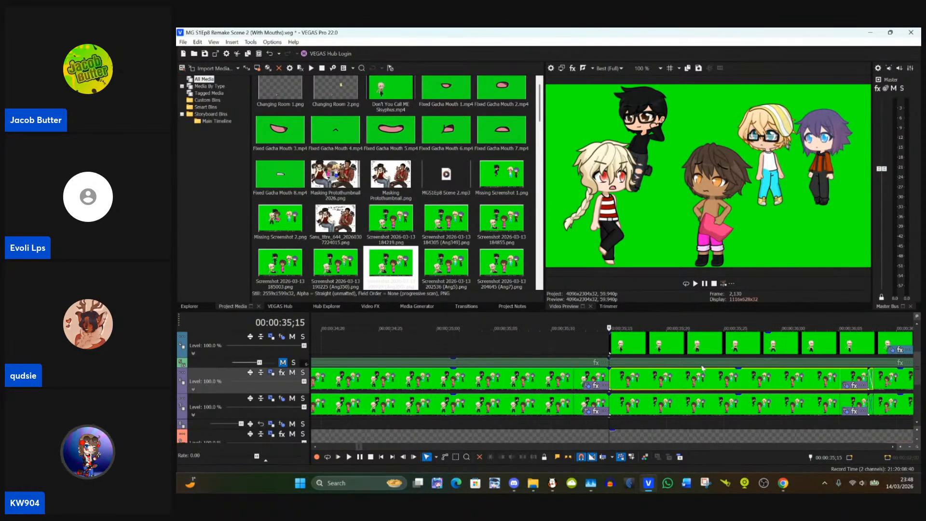
scroll(701, 369, down, 4)
scroll(703, 367, down, 2)
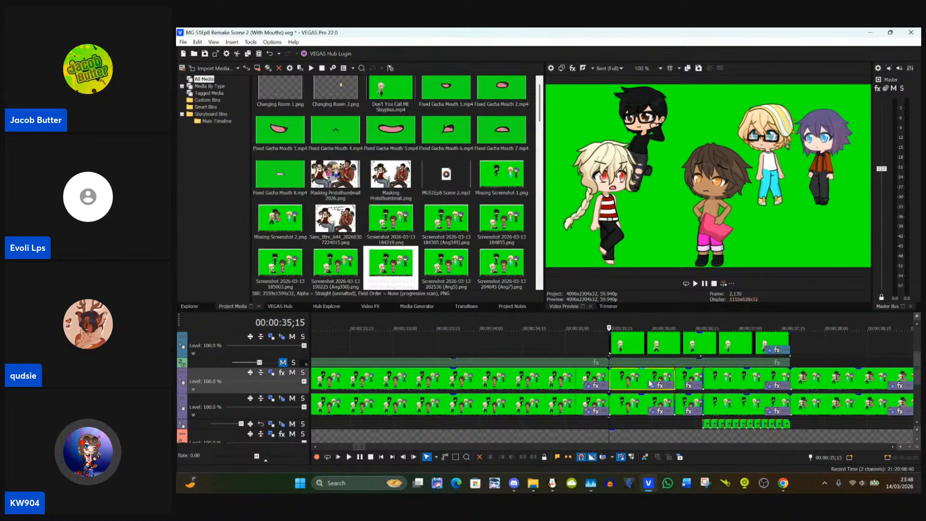
scroll(650, 384, up, 2)
click(590, 379)
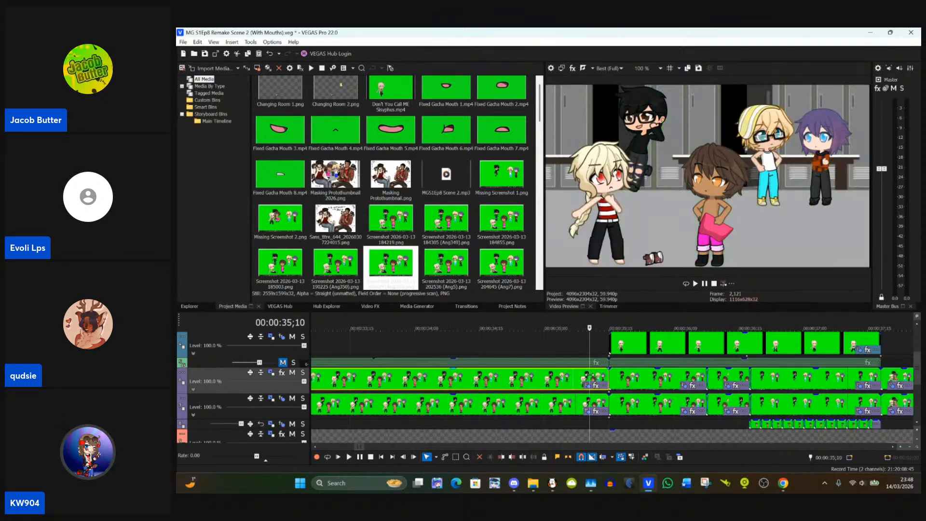
click(615, 379)
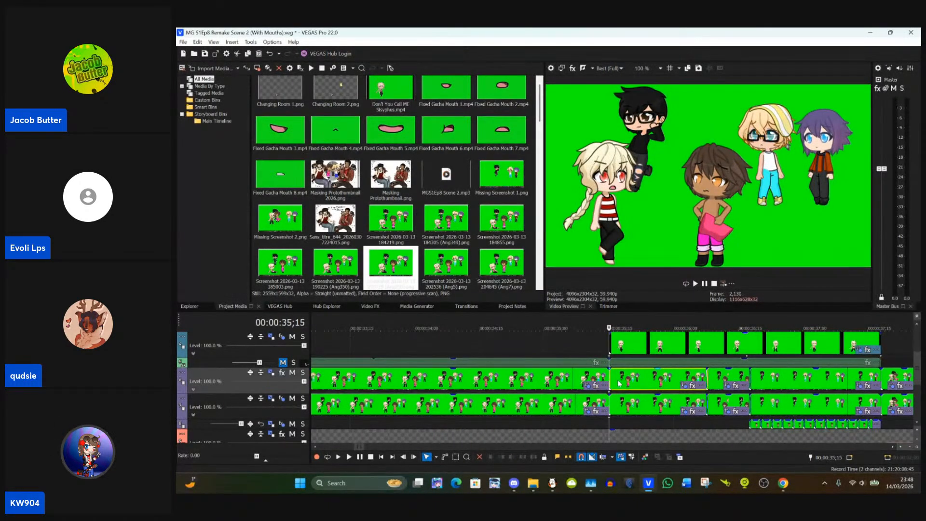
right_click(622, 384)
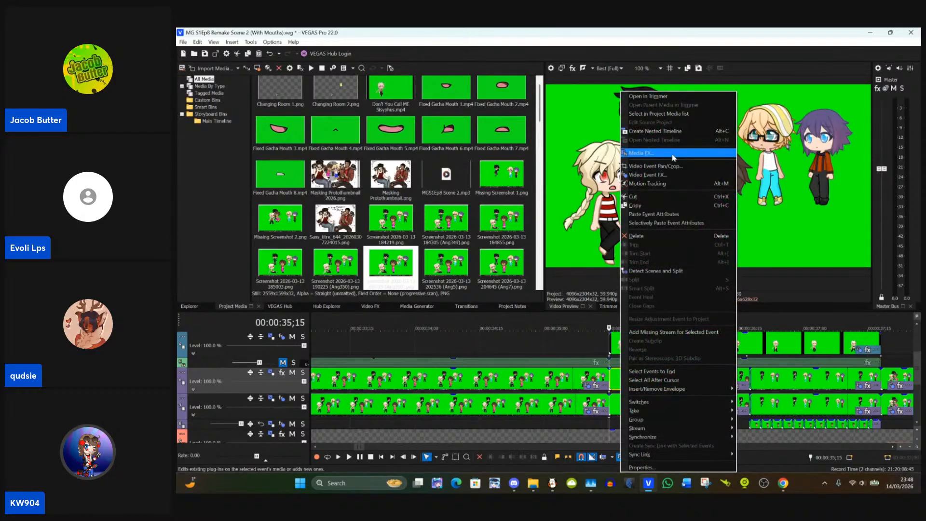
click(666, 211)
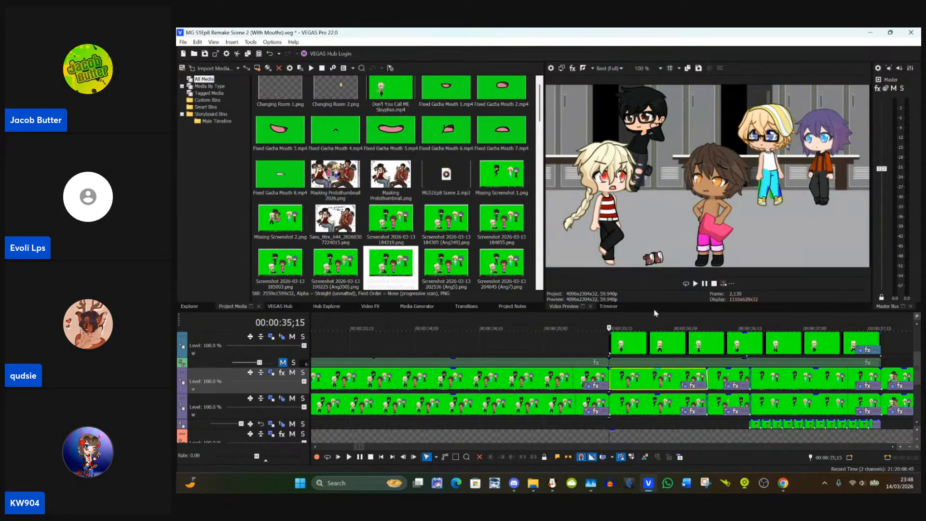
Step: Open the Pan/Crop settings of the event at 00:00:35;15 and move the blond character's two eye masks over his irises
scroll(657, 375, up, 3)
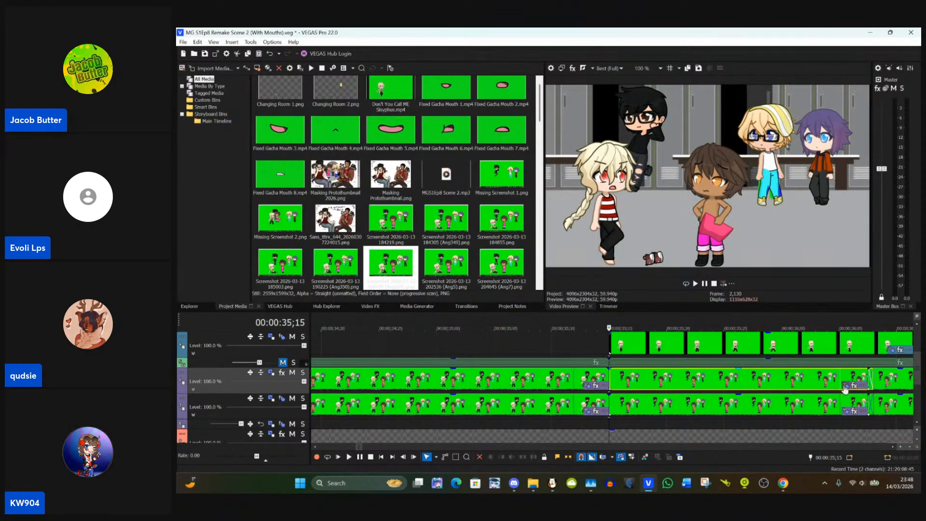
click(845, 389)
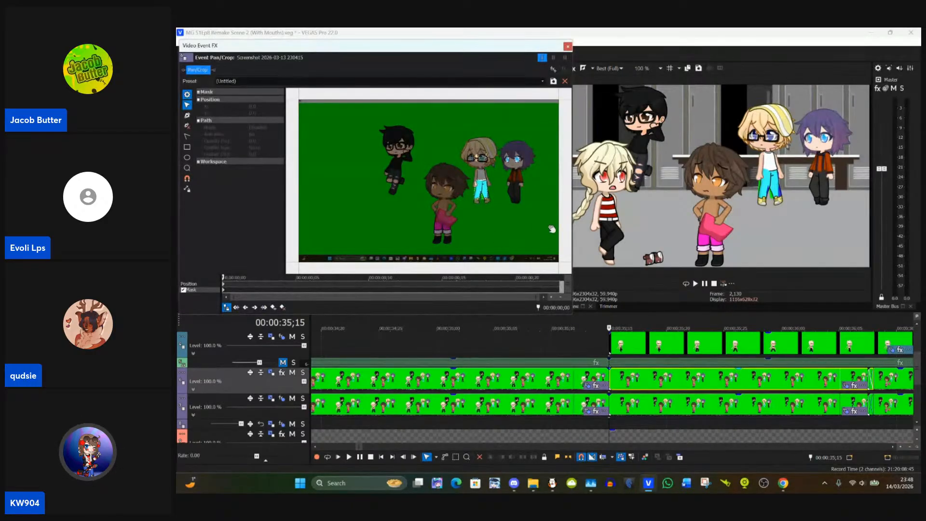
scroll(481, 224, up, 5)
drag(523, 198, 476, 218)
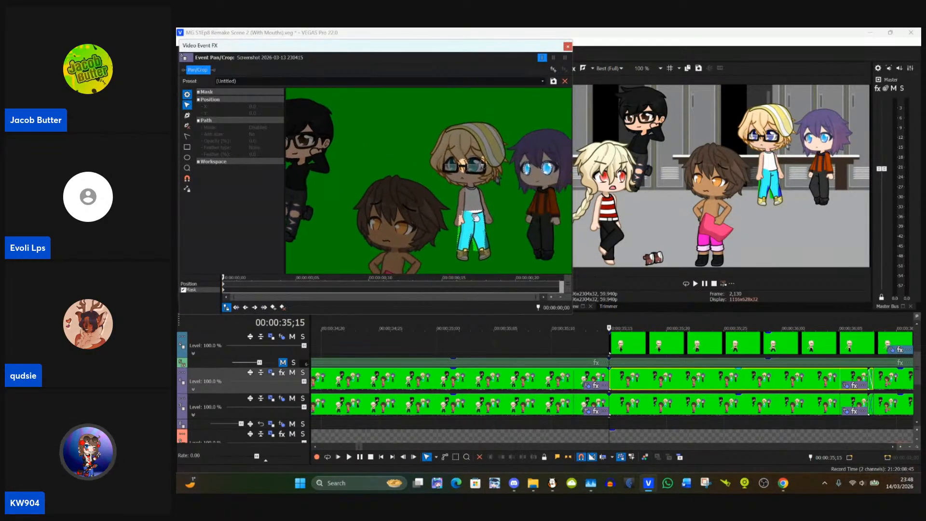
scroll(474, 216, up, 5)
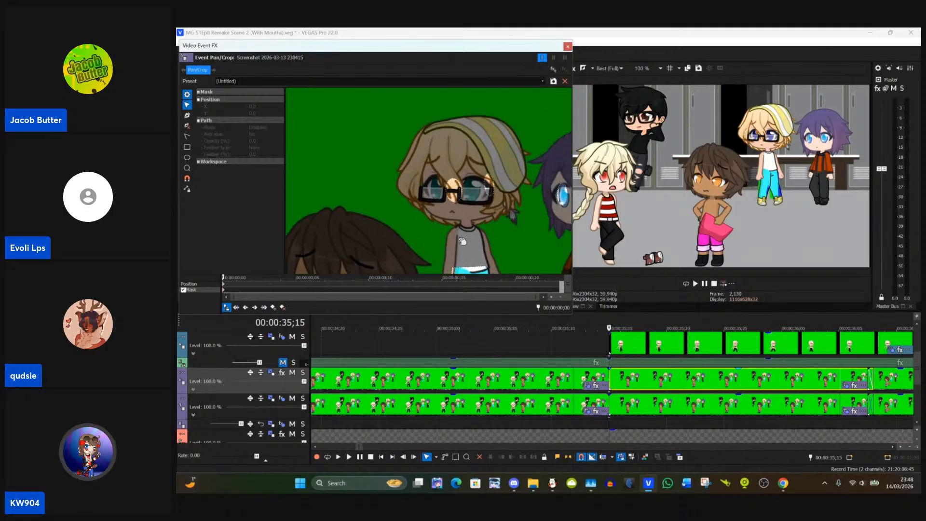
drag(470, 244, 452, 142)
click(526, 142)
scroll(507, 171, up, 1)
drag(506, 171, 532, 197)
scroll(525, 193, up, 1)
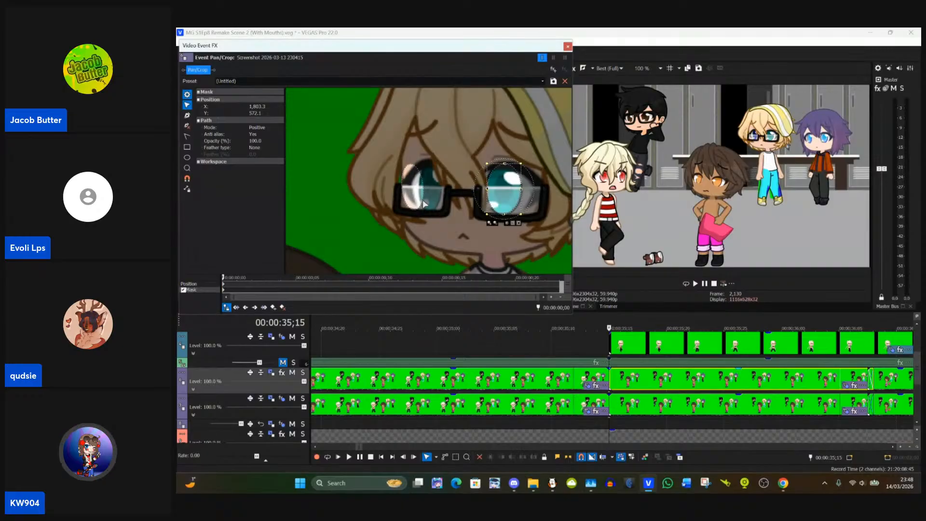
mouse_move(425, 204)
mouse_down()
mouse_move(458, 193)
mouse_move(426, 192)
mouse_up()
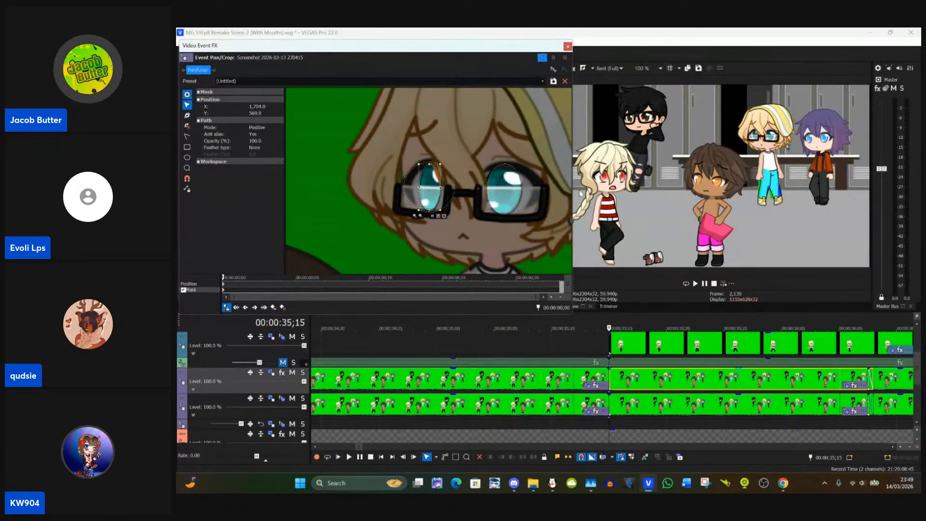
Step: Reposition the purple-haired character's two eye masks so each one sits over its blue iris
scroll(475, 249, down, 6)
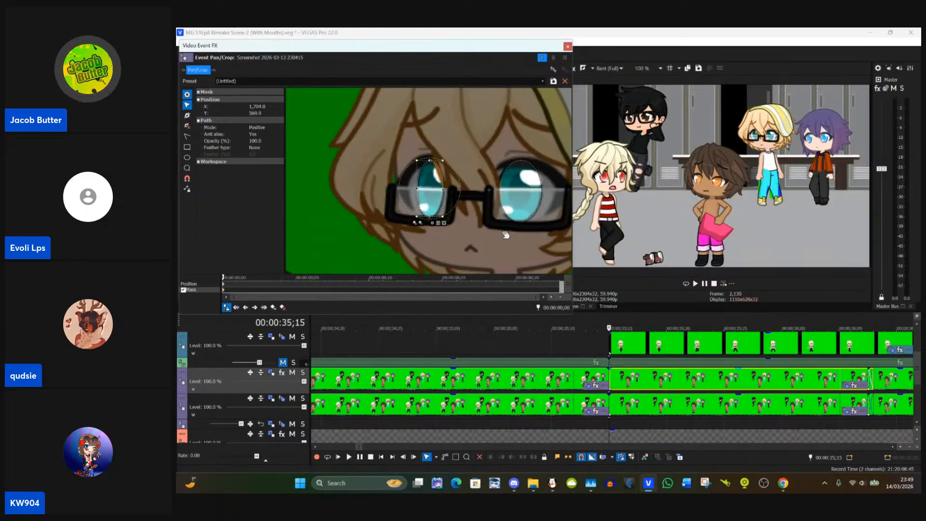
scroll(475, 249, down, 3)
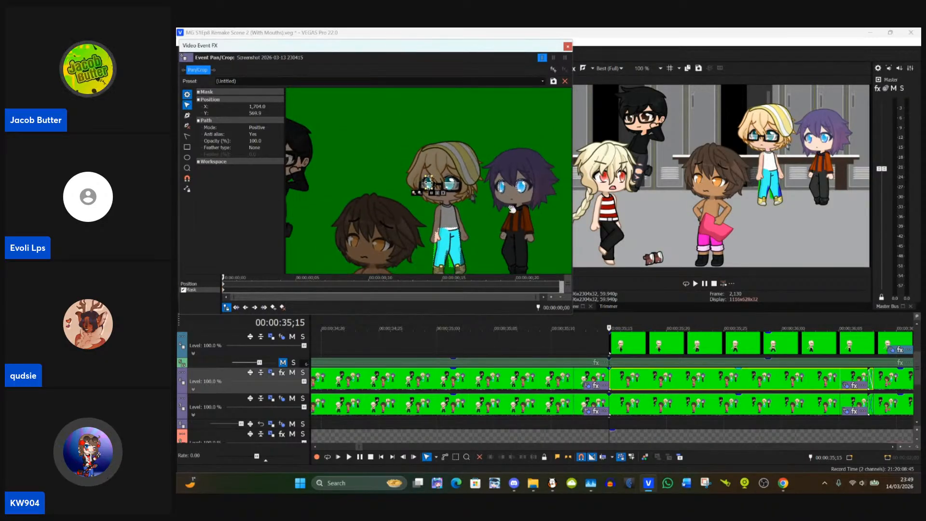
drag(502, 203, 461, 210)
scroll(462, 226, up, 3)
scroll(462, 226, up, 5)
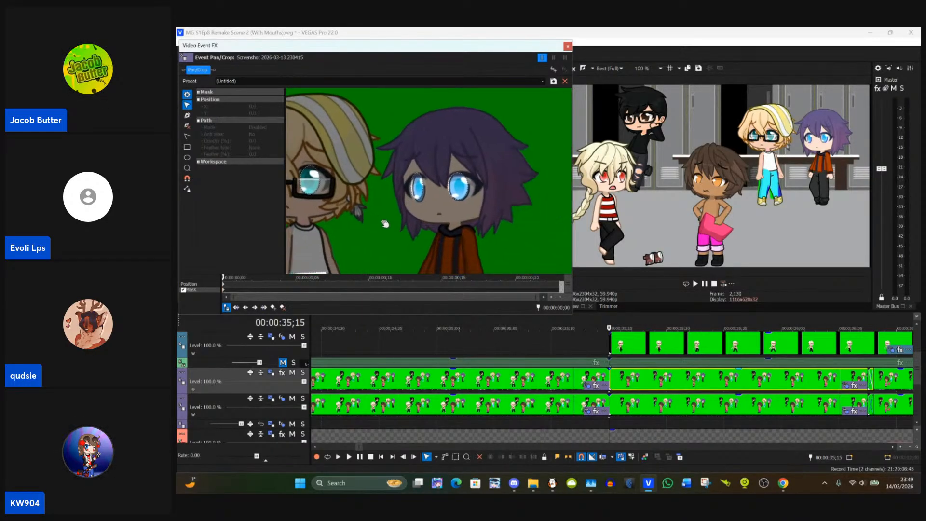
scroll(400, 231, up, 1)
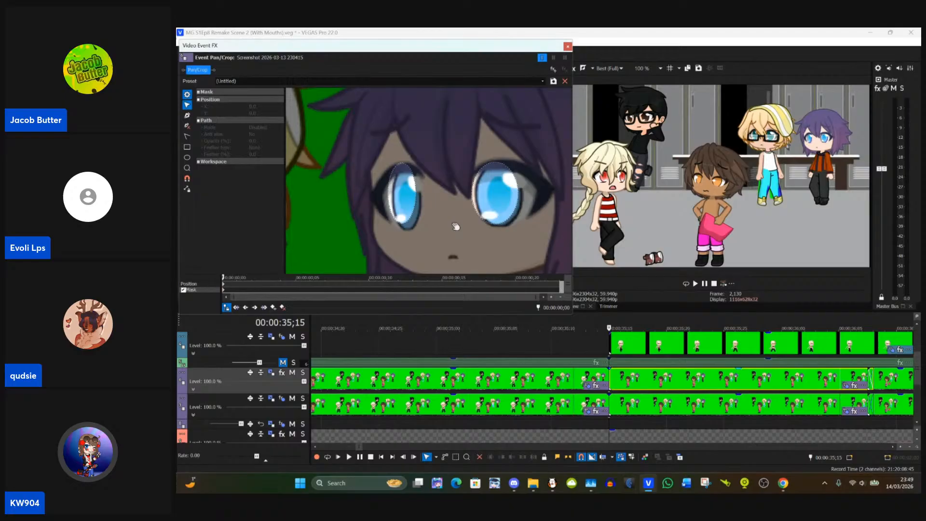
click(418, 206)
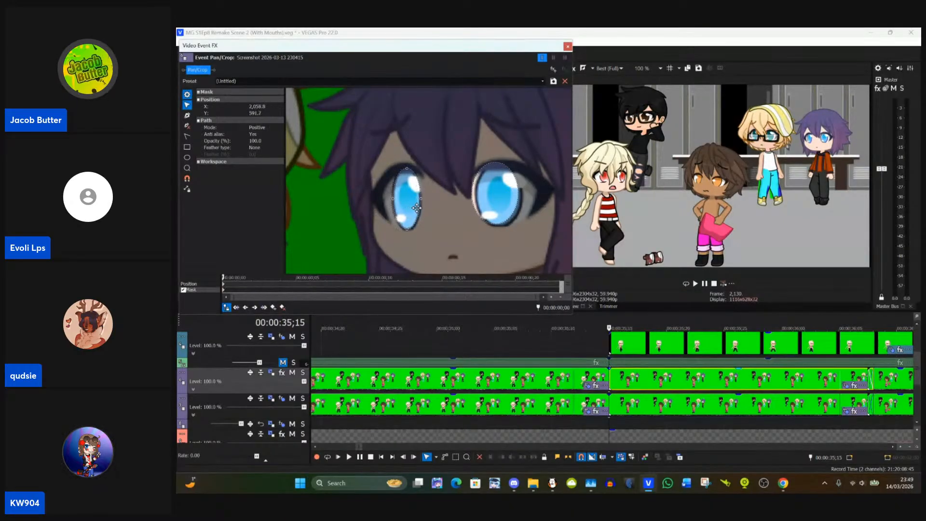
click(517, 209)
drag(508, 205, 510, 206)
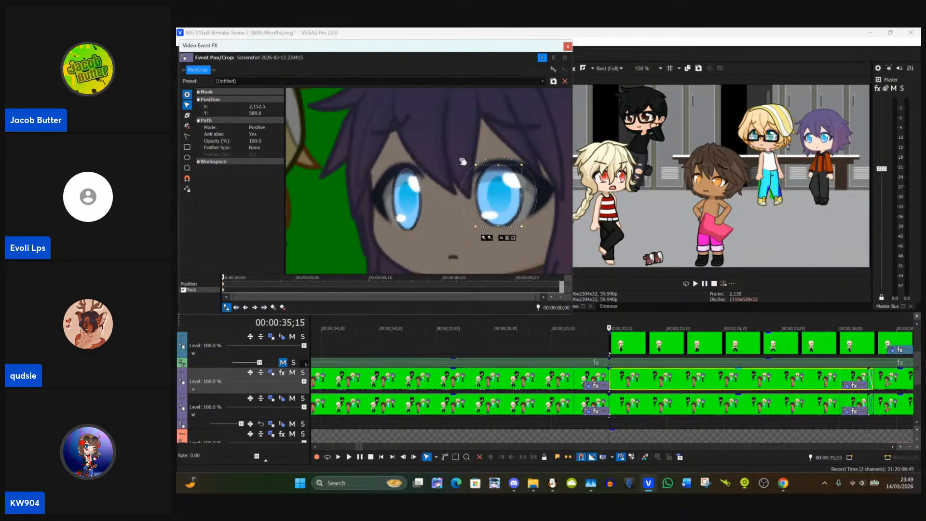
click(461, 188)
Step: Move the hem points of the blond character's trousers mask to the boot top of the leg nearest the purple-haired character
scroll(450, 236, down, 2)
scroll(450, 237, down, 4)
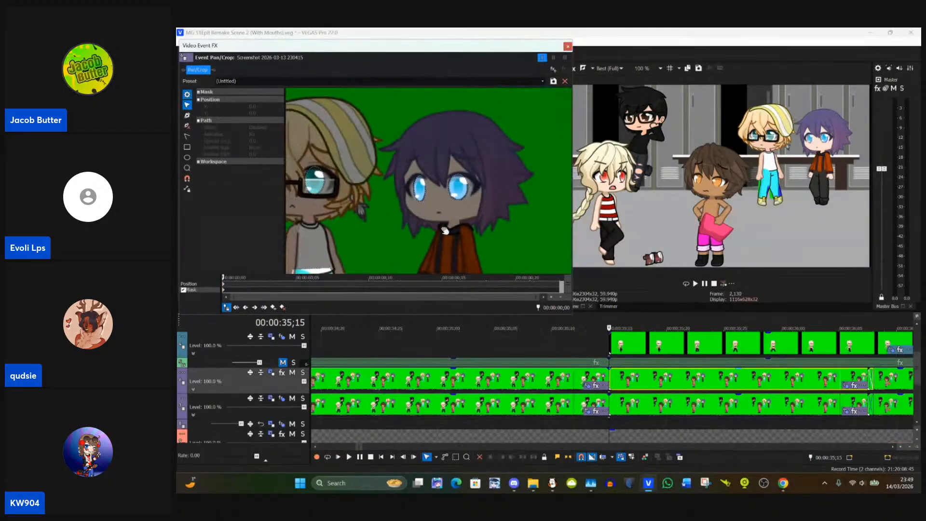
scroll(510, 179, up, 5)
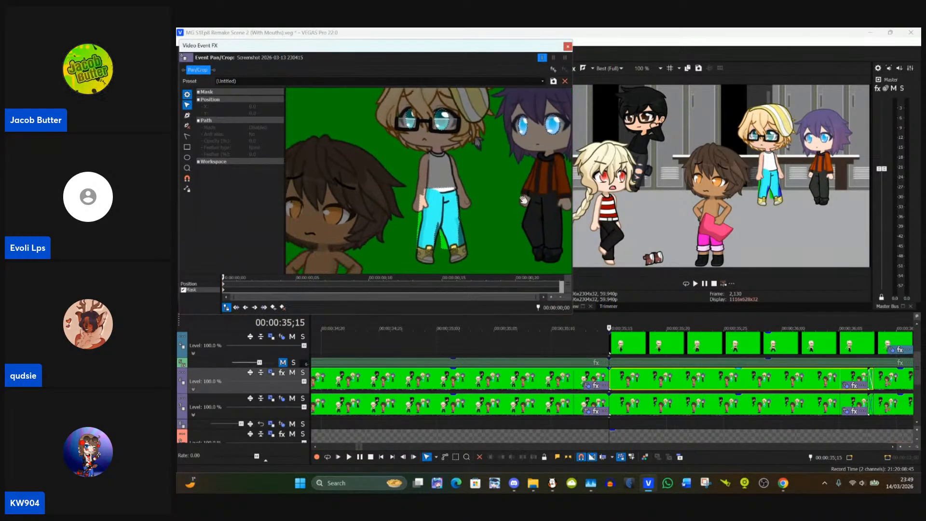
scroll(500, 178, up, 5)
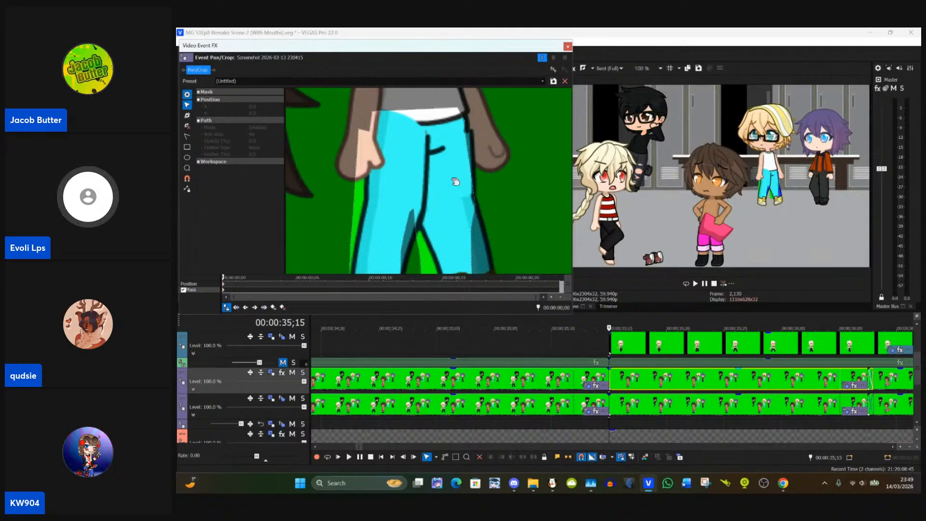
drag(491, 190, 472, 137)
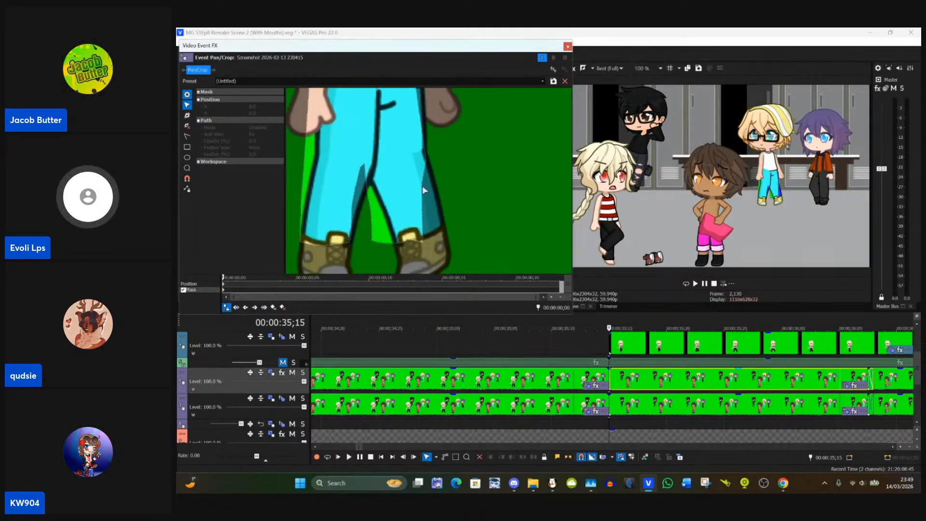
click(421, 247)
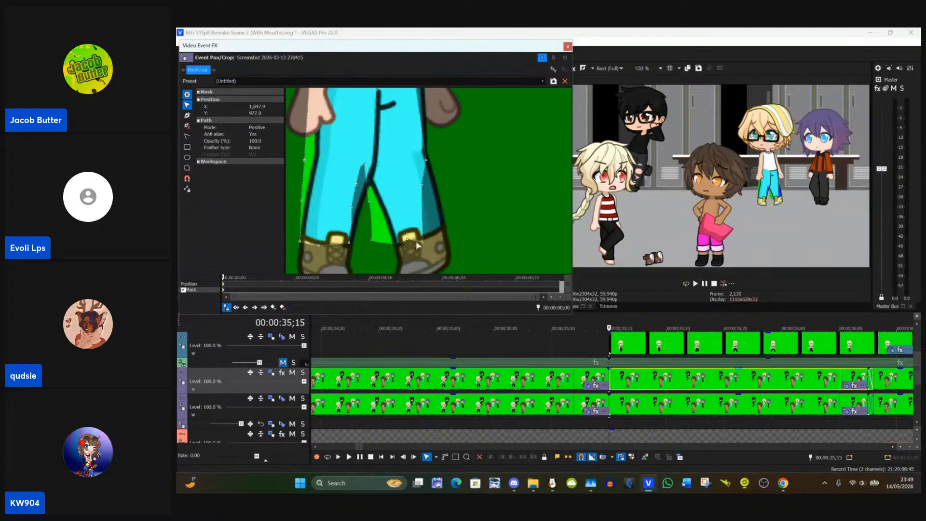
drag(422, 242, 445, 231)
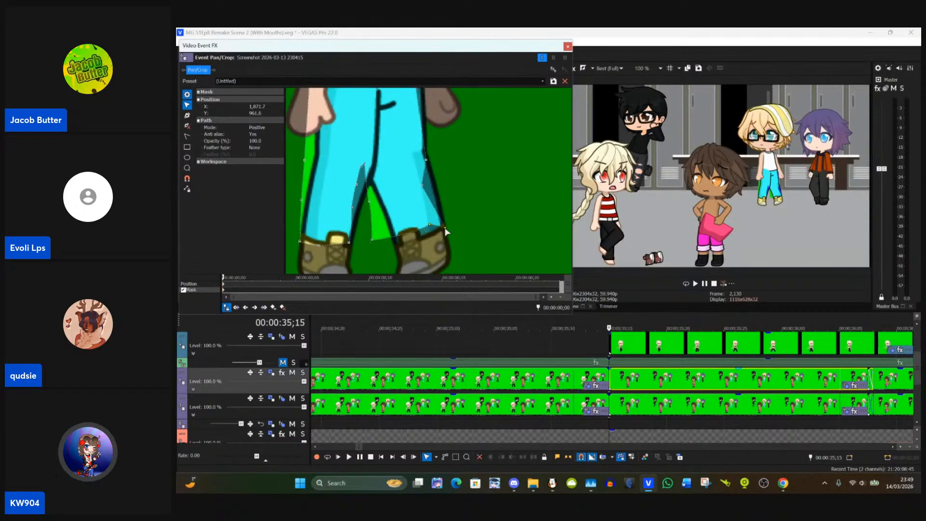
click(394, 242)
click(375, 239)
drag(374, 241, 395, 247)
click(454, 250)
click(453, 230)
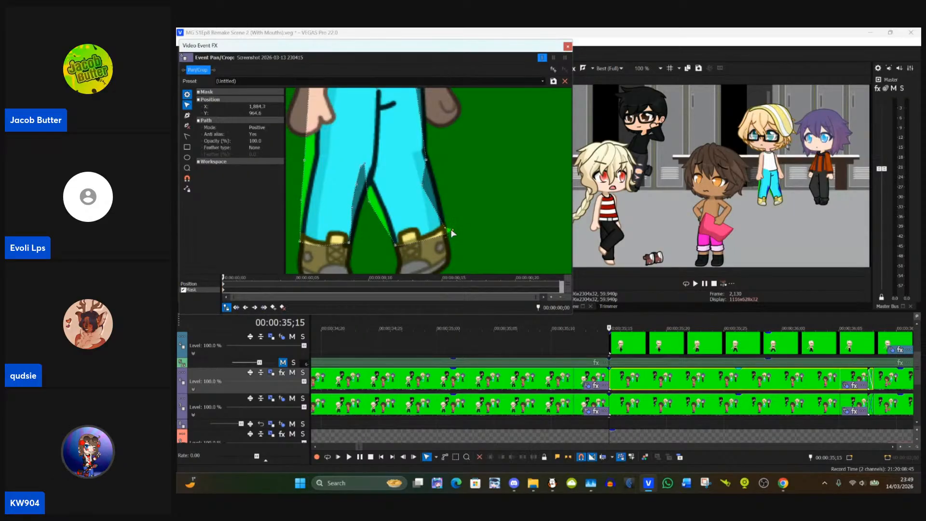
Step: Refine the trousers mask's outer hem corner and fit its inner-leg and crotch points to the blond character's trouser outline
drag(452, 231, 451, 230)
click(458, 236)
double_click(451, 230)
click(481, 253)
click(453, 230)
drag(453, 232, 436, 235)
drag(372, 206, 384, 209)
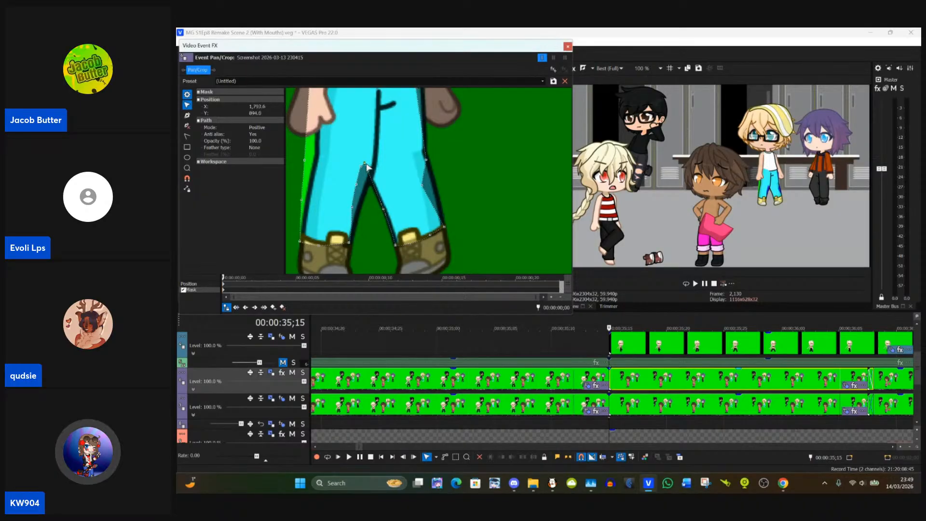
drag(366, 166, 374, 181)
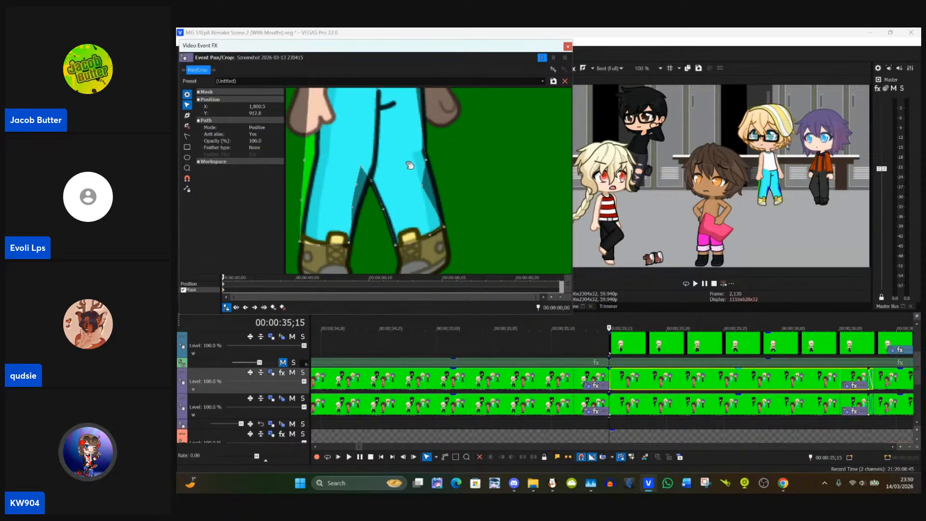
Step: Fit the trousers mask's outer points to the blond character's hip and leg nearest the purple-haired character, up to the waist
drag(424, 189, 453, 196)
click(431, 188)
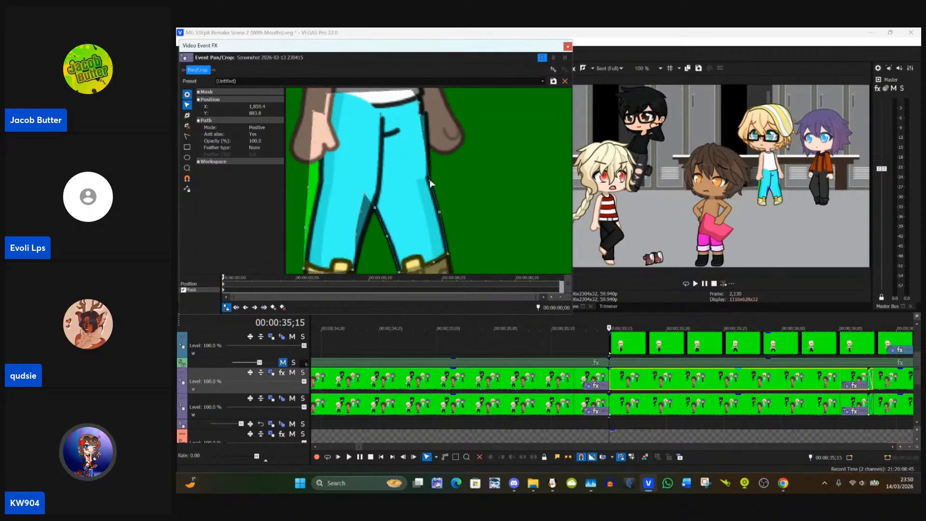
drag(450, 172, 445, 208)
click(415, 151)
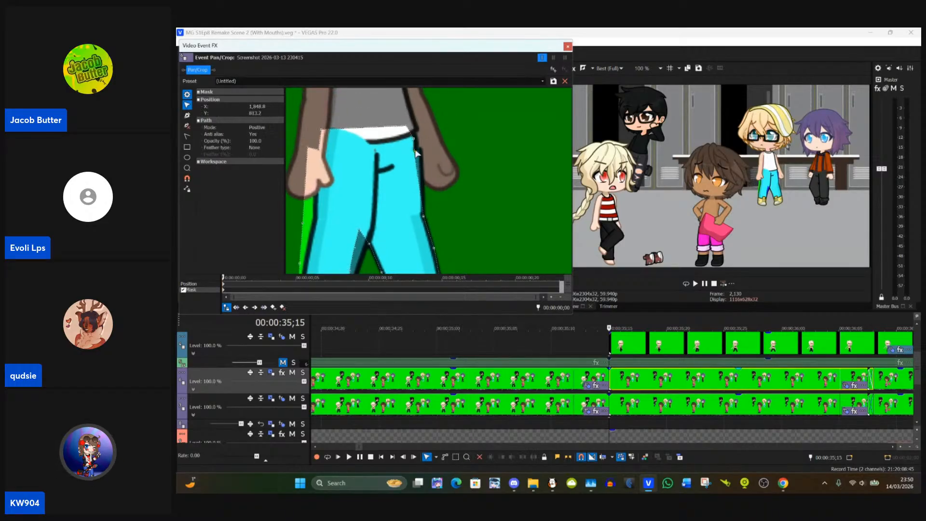
drag(416, 152, 487, 164)
click(416, 154)
Step: Move the trousers mask's outer-side points and outer hem corner on the blond character's other leg onto the trouser outline
drag(352, 172, 390, 135)
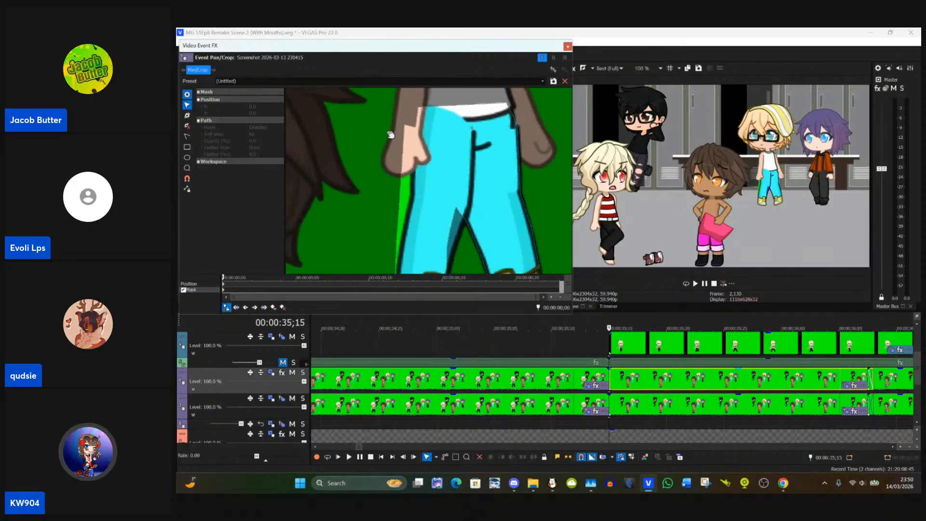
click(405, 143)
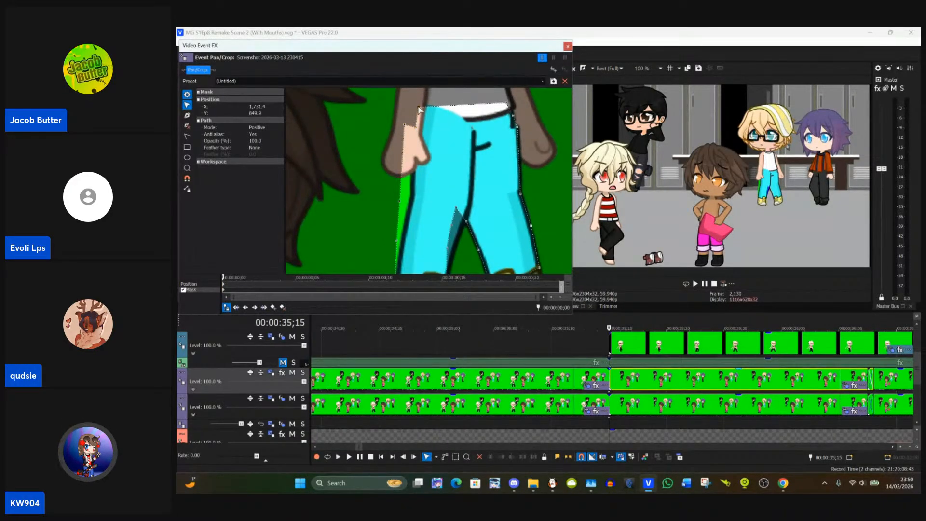
drag(419, 111, 408, 186)
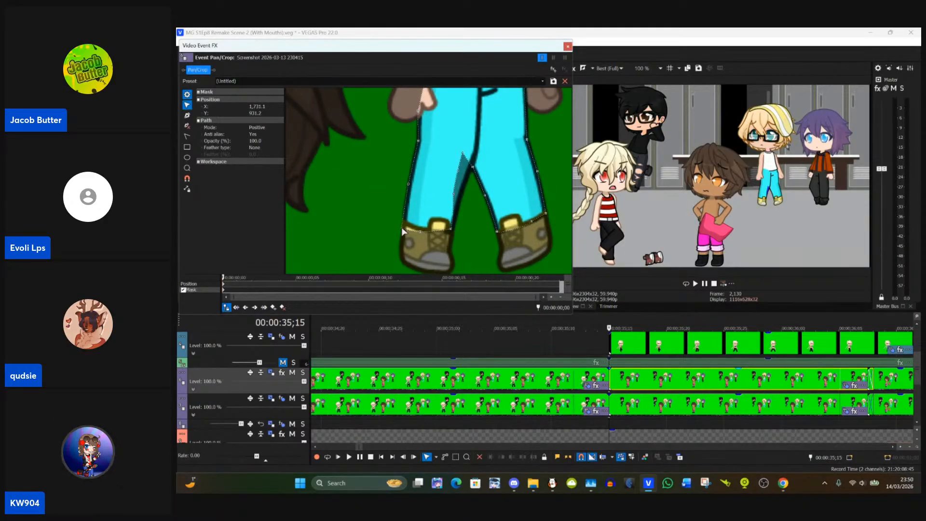
drag(402, 225, 405, 222)
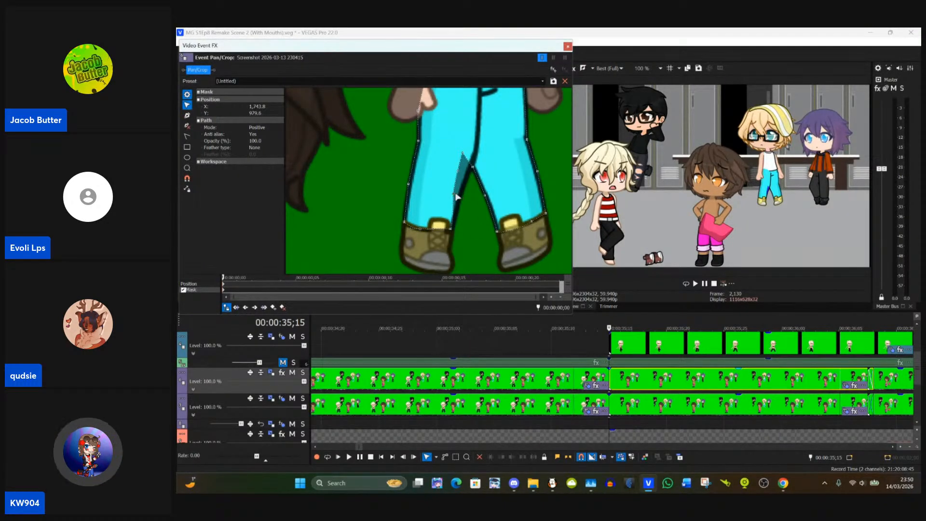
Step: Align the same leg's inner-leg and crotch mask points with the trouser outline and close the Pan/Crop settings
drag(456, 195, 461, 198)
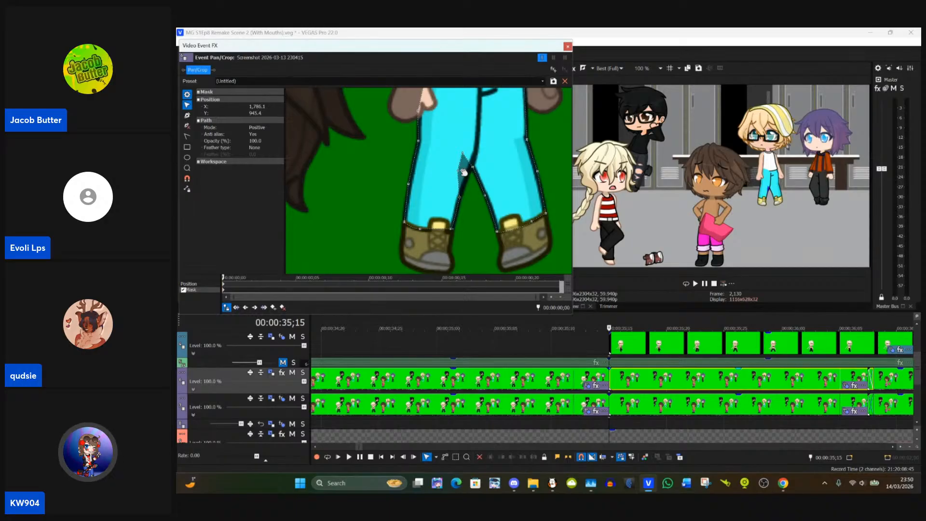
mouse_move(458, 172)
mouse_down()
mouse_move(469, 176)
mouse_move(469, 161)
mouse_up()
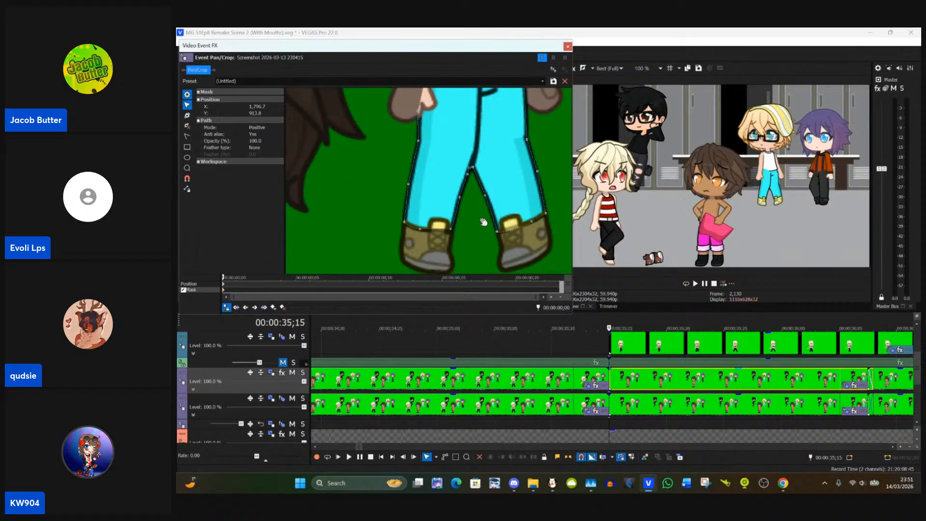
scroll(558, 352, down, 5)
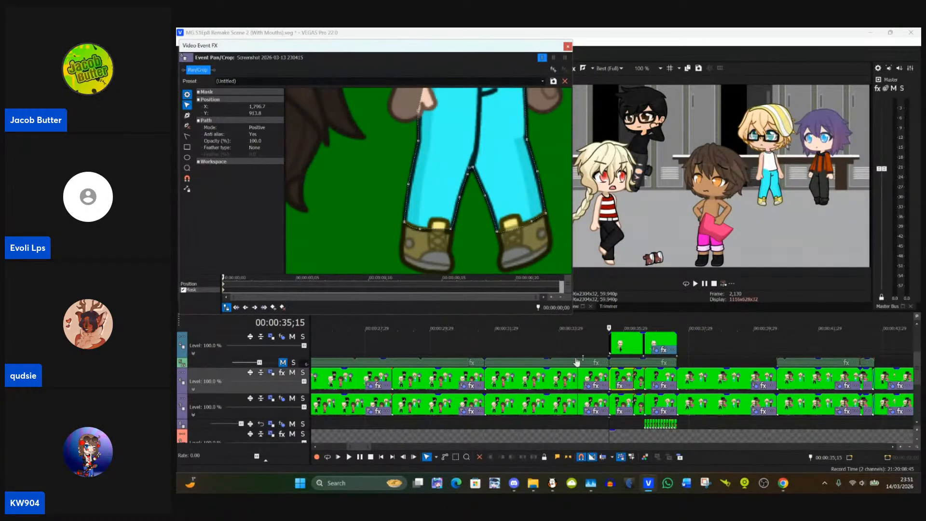
drag(386, 154, 373, 238)
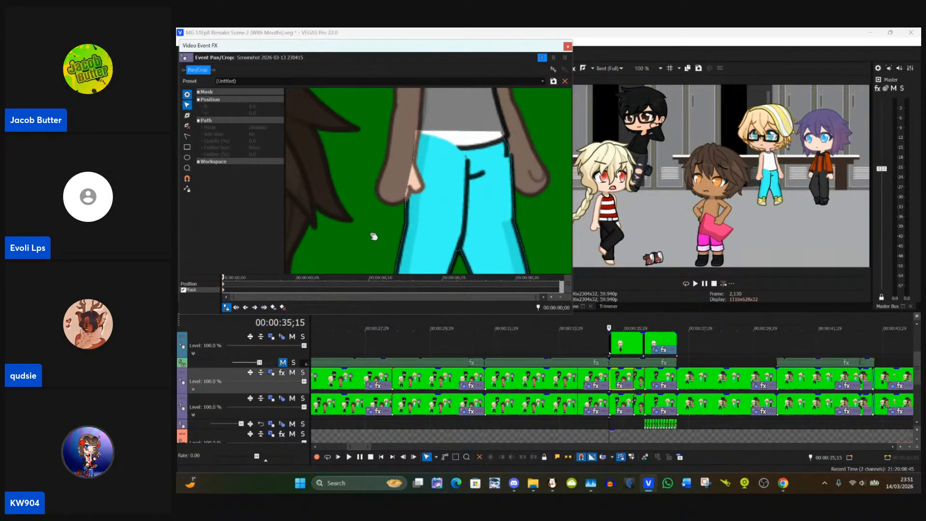
scroll(373, 236, down, 5)
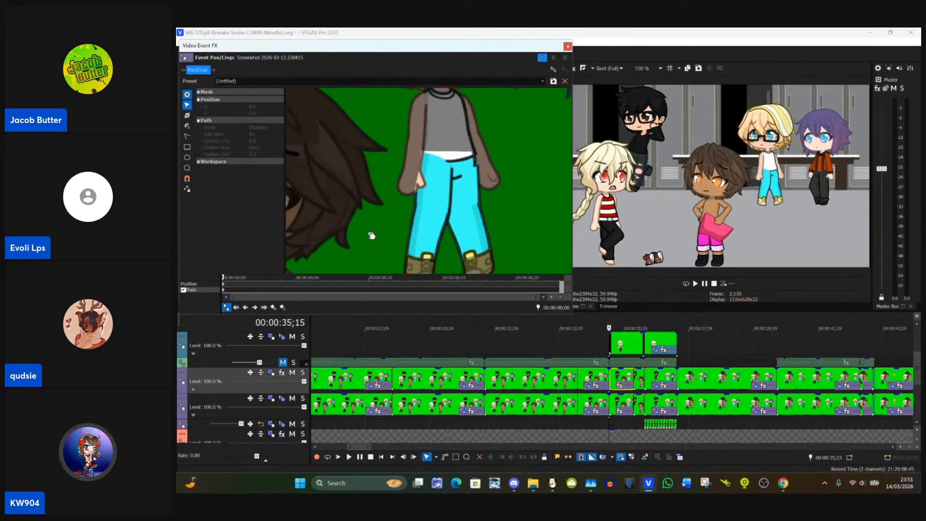
scroll(369, 234, down, 4)
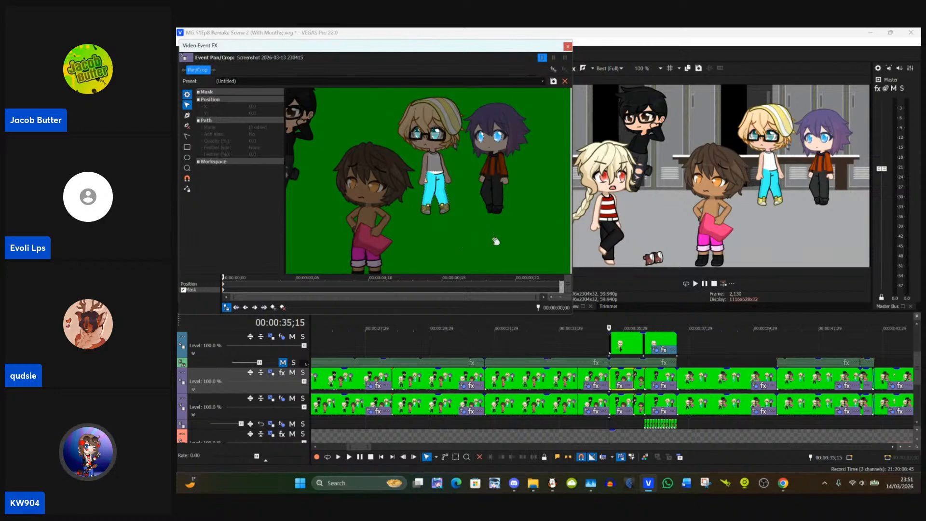
click(568, 45)
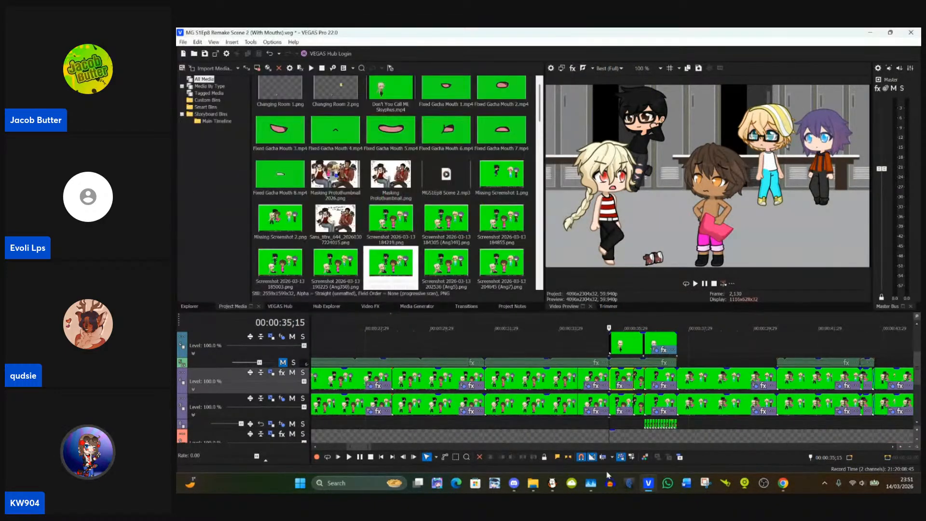
Step: Copy the attributes of the event at 00:00:36;06 onto the following event at 00:00:36;08, keeping the crossfade between them
scroll(640, 390, up, 2)
scroll(640, 389, up, 5)
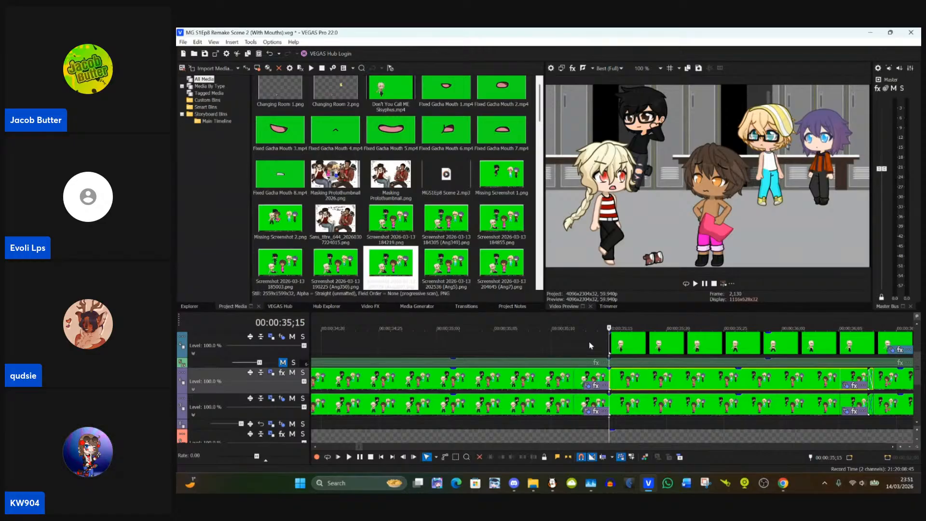
scroll(589, 342, right, 3)
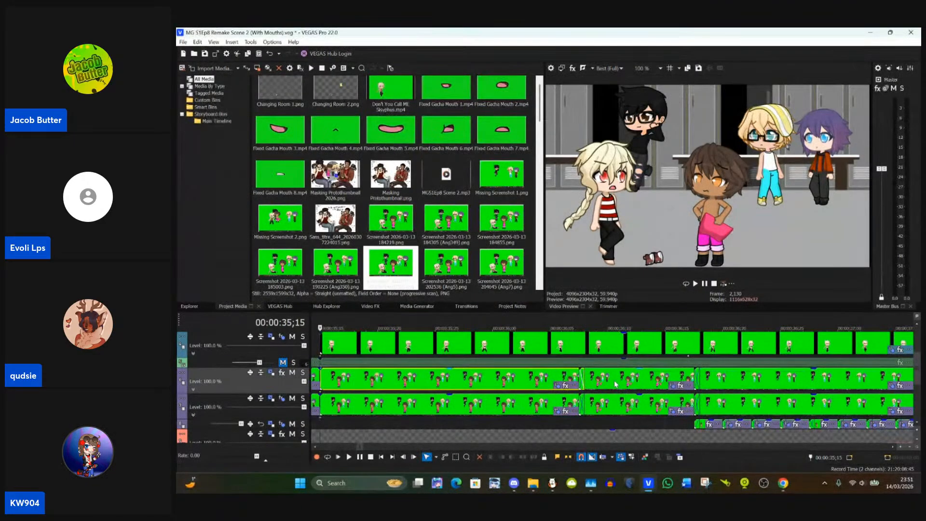
click(614, 383)
scroll(616, 384, up, 4)
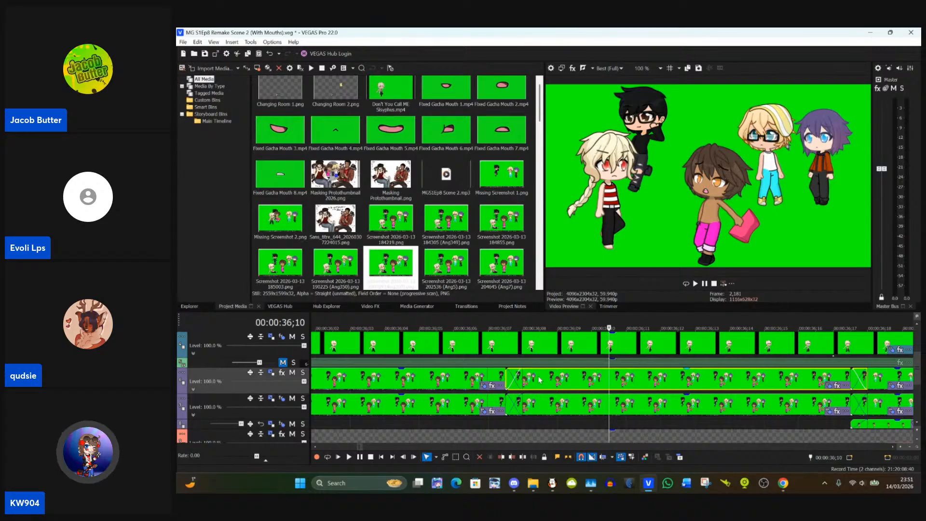
click(476, 381)
click(473, 381)
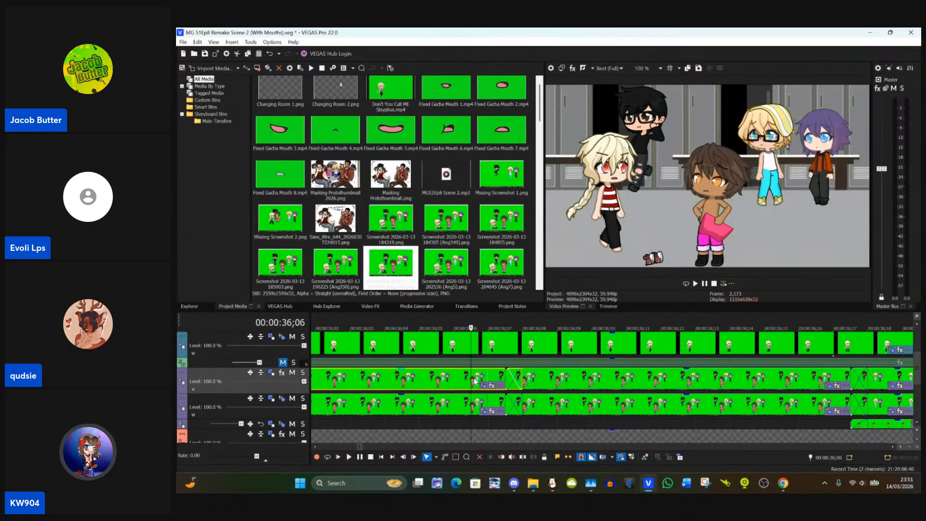
click(544, 390)
right_click(544, 390)
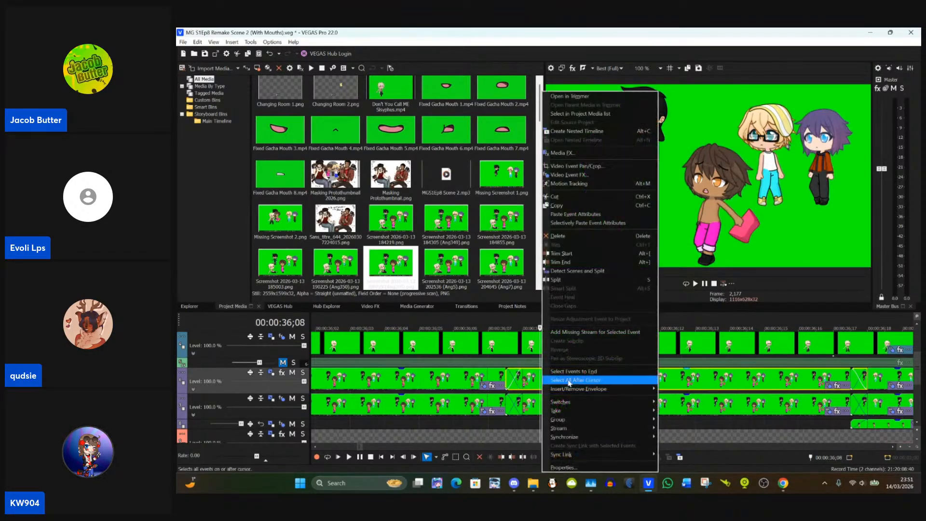
click(576, 215)
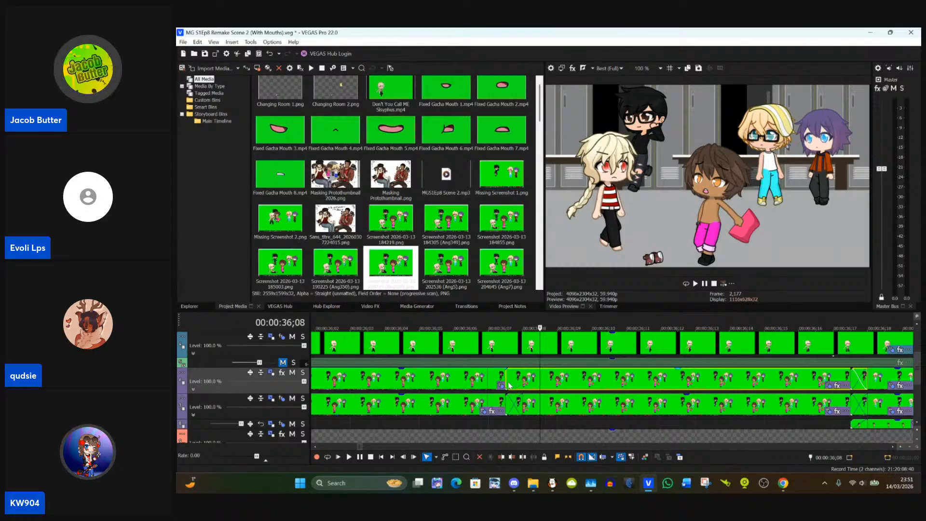
drag(506, 385, 508, 385)
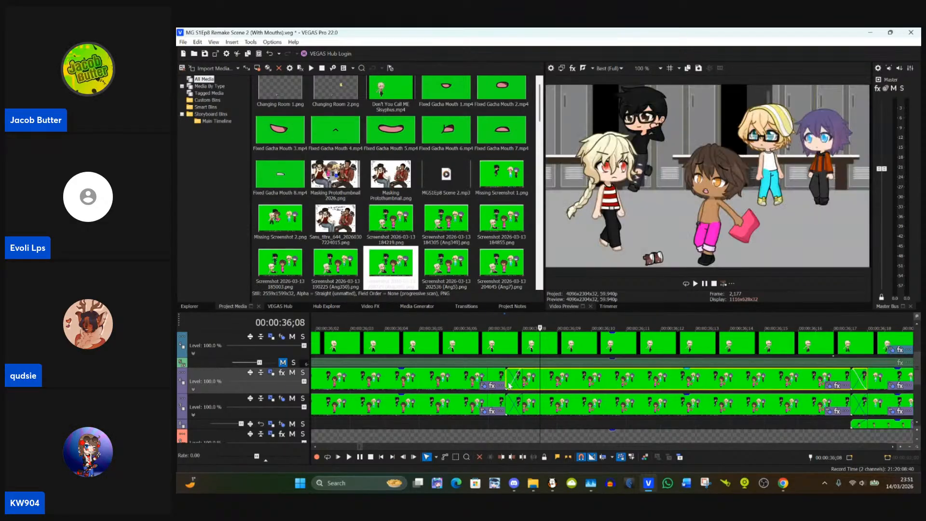
click(593, 380)
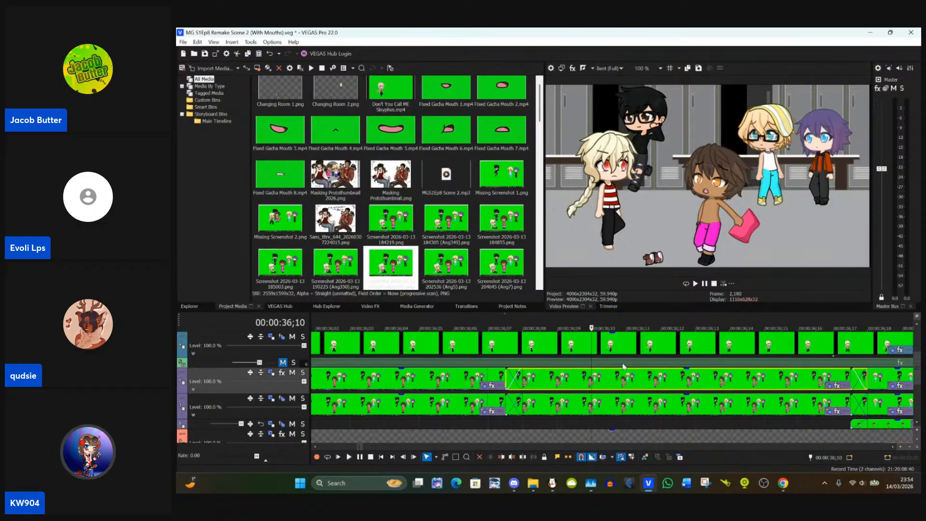
Step: Examine the next unmasked event at 00:00:36;19 and the tracks above it
scroll(633, 391, down, 1)
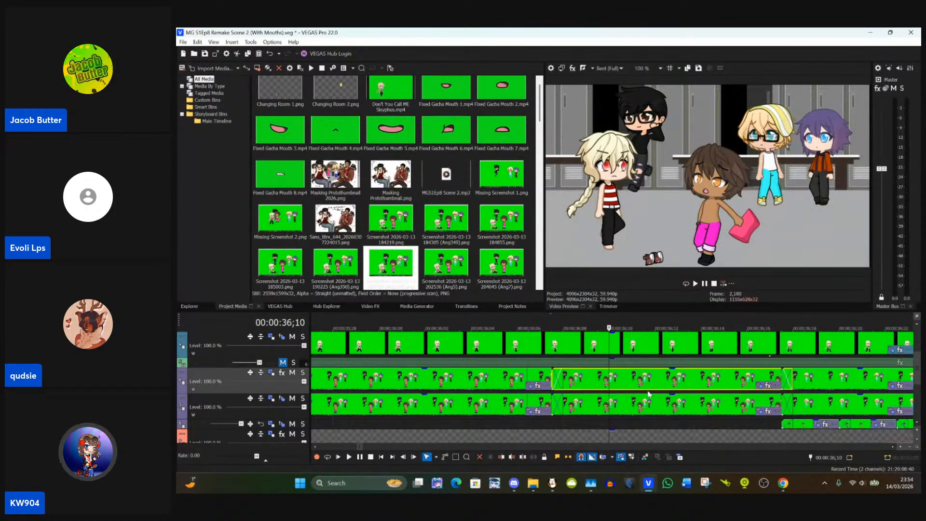
scroll(633, 391, down, 1)
click(765, 382)
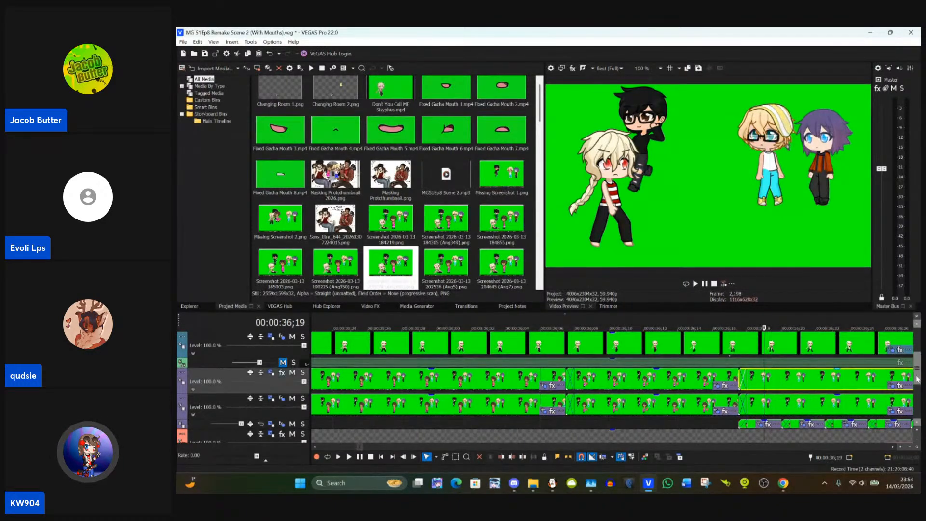
drag(917, 375, 917, 351)
scroll(819, 382, down, 5)
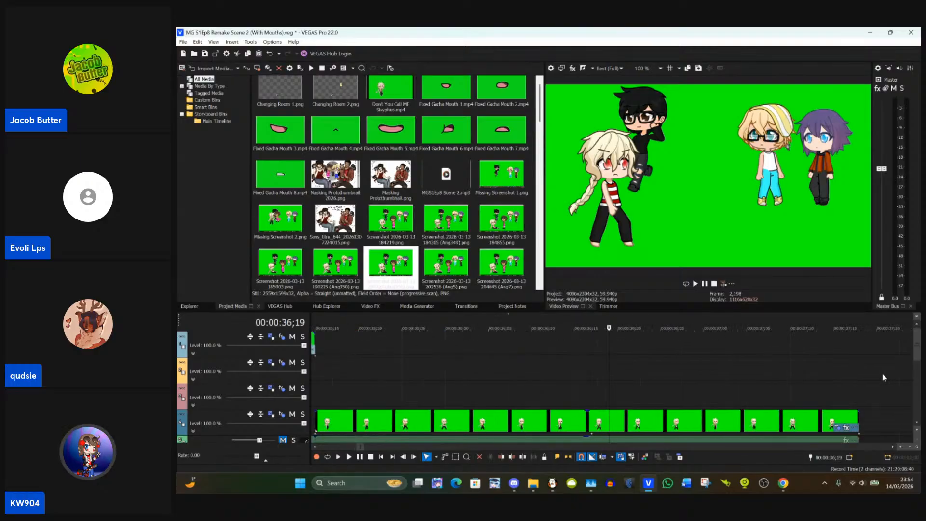
scroll(886, 376, up, 5)
drag(917, 352, 918, 376)
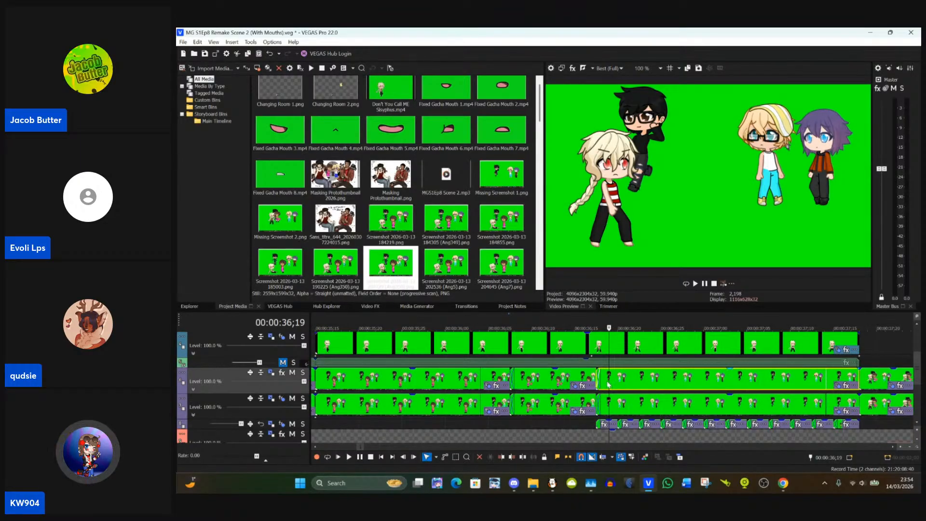
Step: Copy the attributes of the event at 00:00:36;16 onto the following event and trim the source event's end to 00:00:36;17
scroll(609, 385, up, 3)
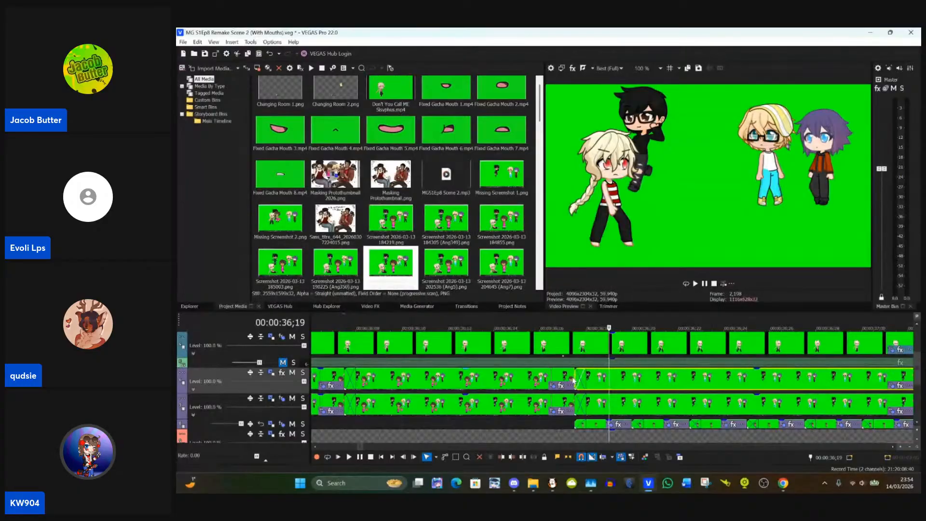
click(533, 377)
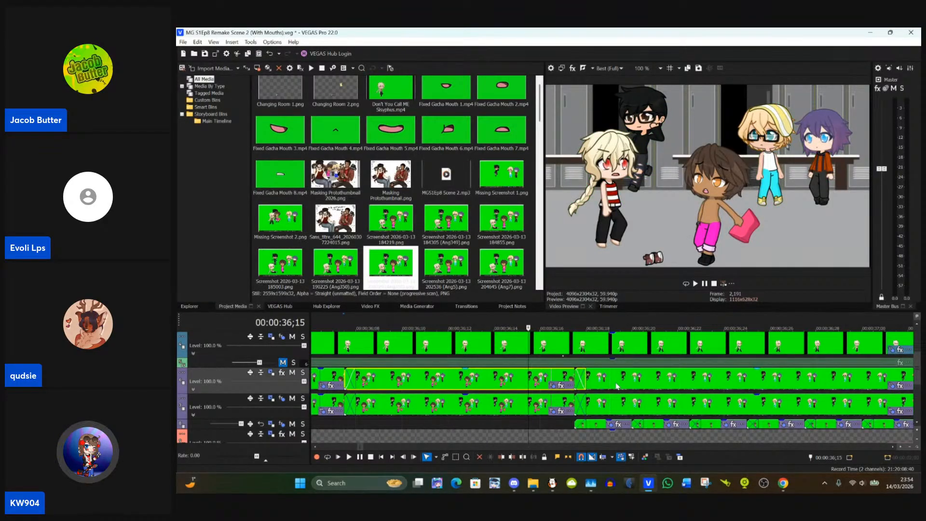
click(621, 384)
click(547, 381)
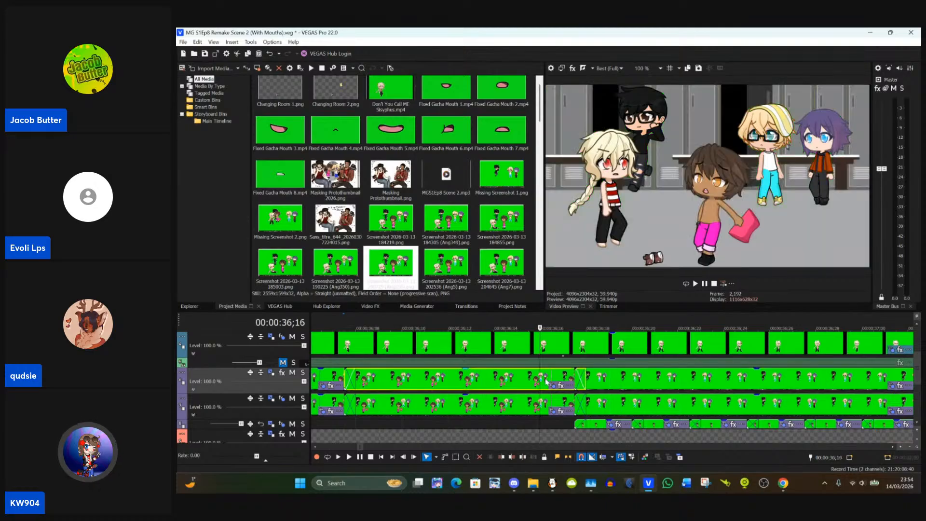
click(601, 378)
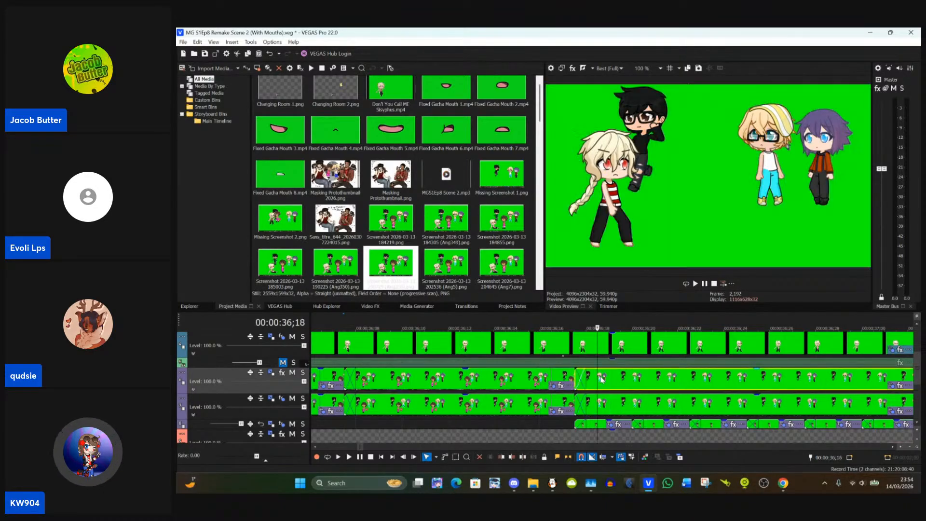
right_click(601, 378)
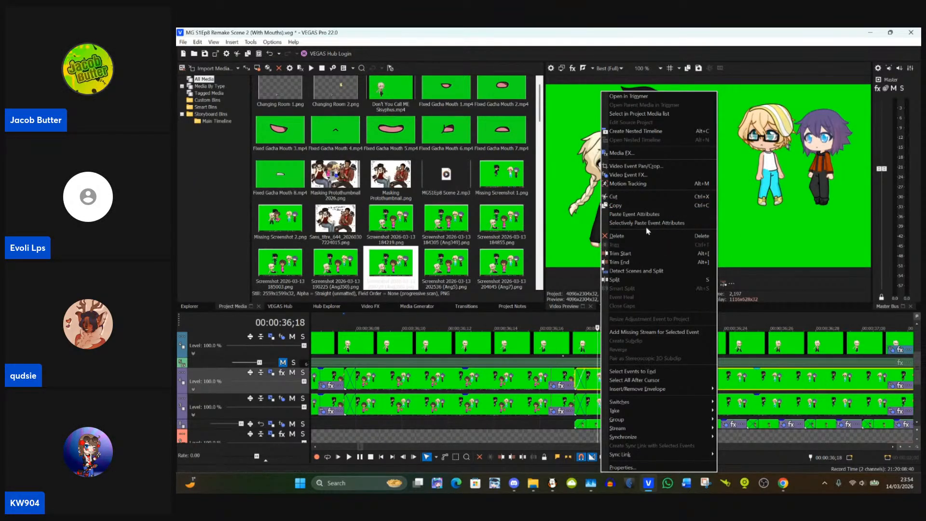
click(645, 213)
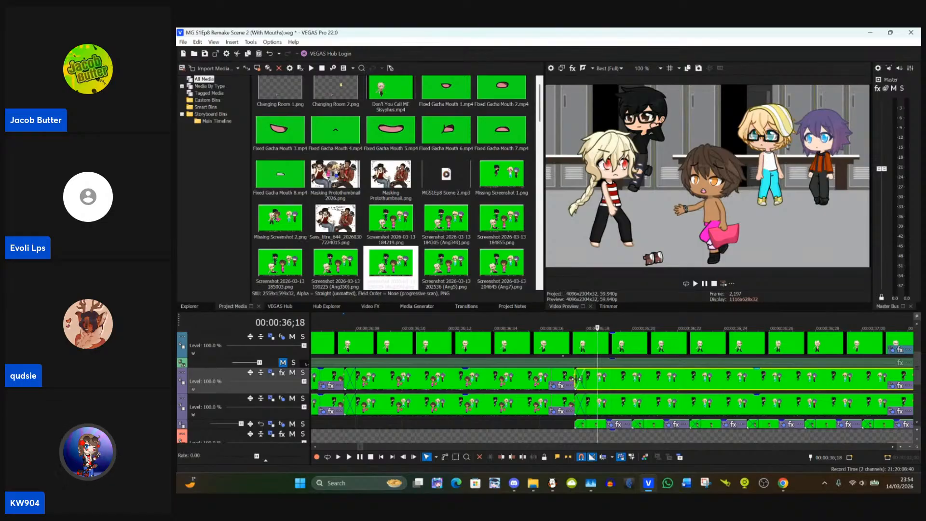
click(576, 378)
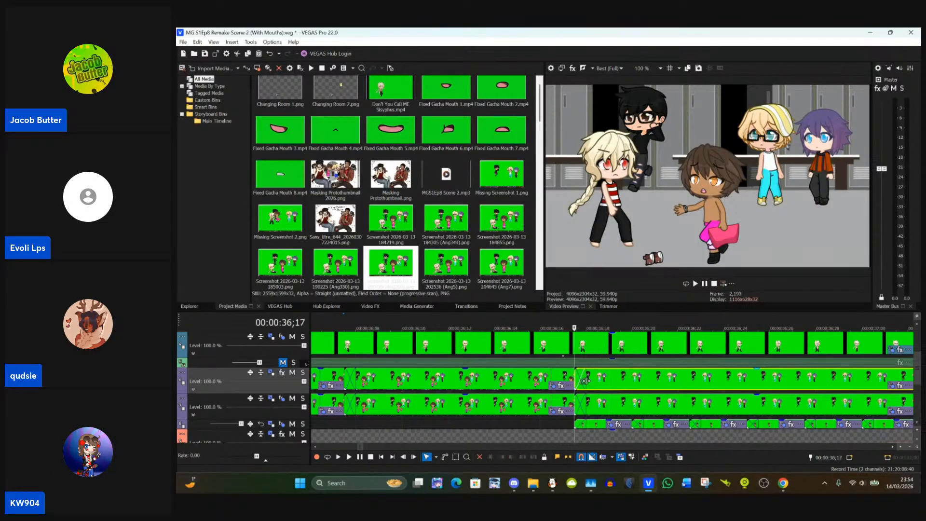
click(578, 382)
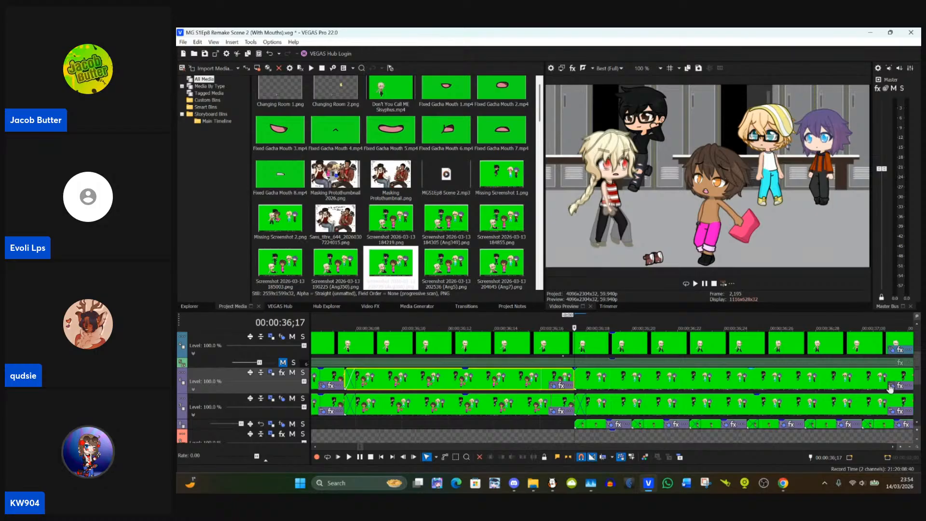
Step: Examine the eye masks on the glasses-wearing blonde character in the Pan/Crop settings of the Missing Screenshot 1 event at 00:00:36;17
click(890, 388)
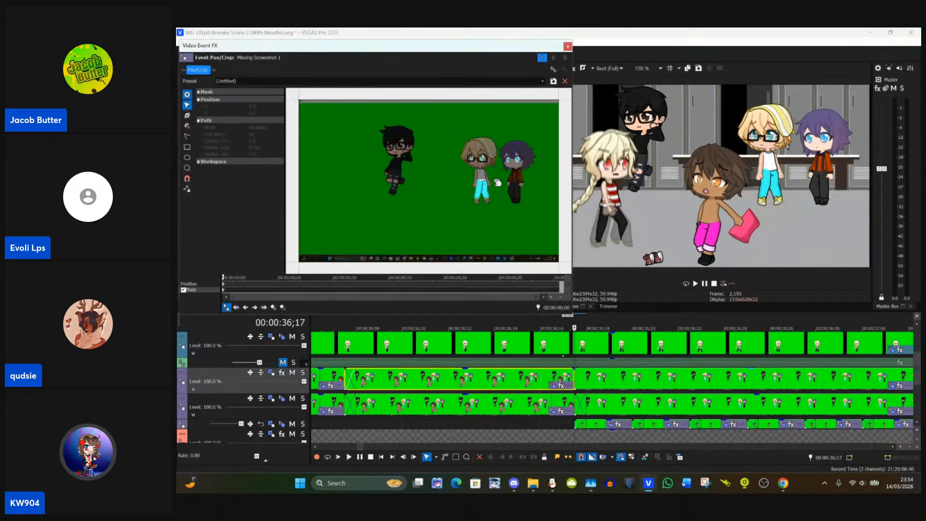
scroll(492, 174, up, 5)
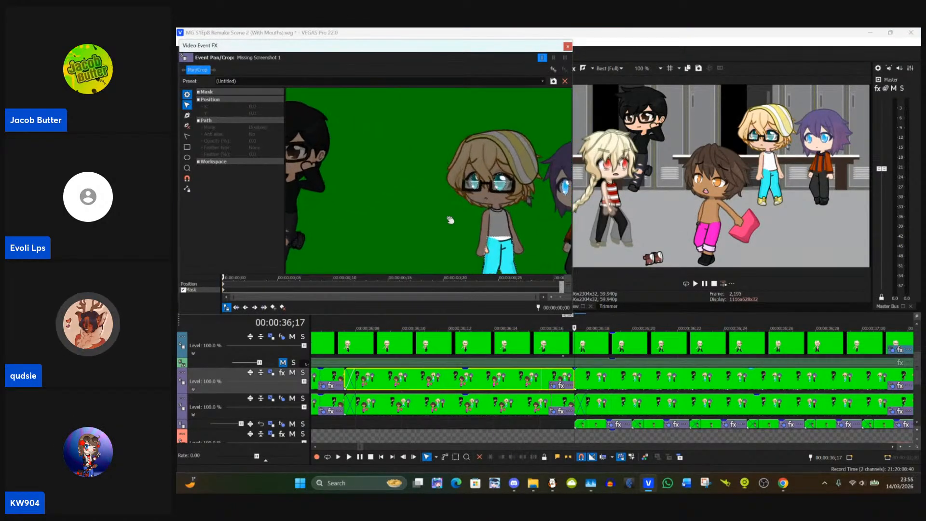
scroll(390, 231, up, 5)
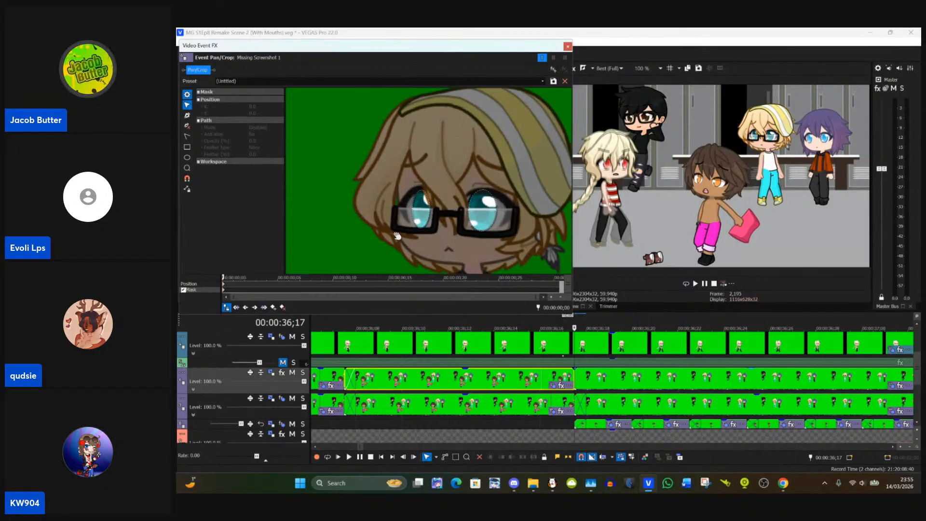
click(566, 47)
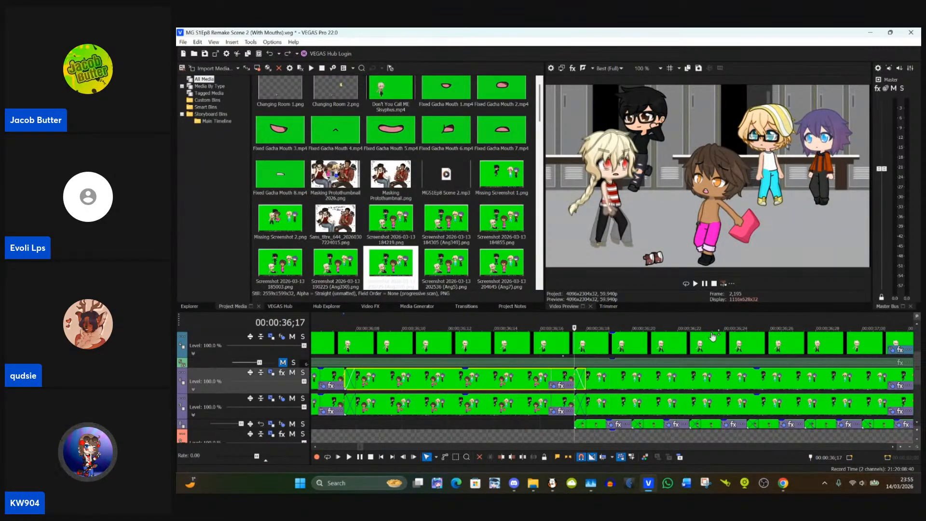
Step: Copy the attributes of the masked event ending at 00:00:37;17 onto the following event at 00:00:37;18
scroll(621, 377, down, 5)
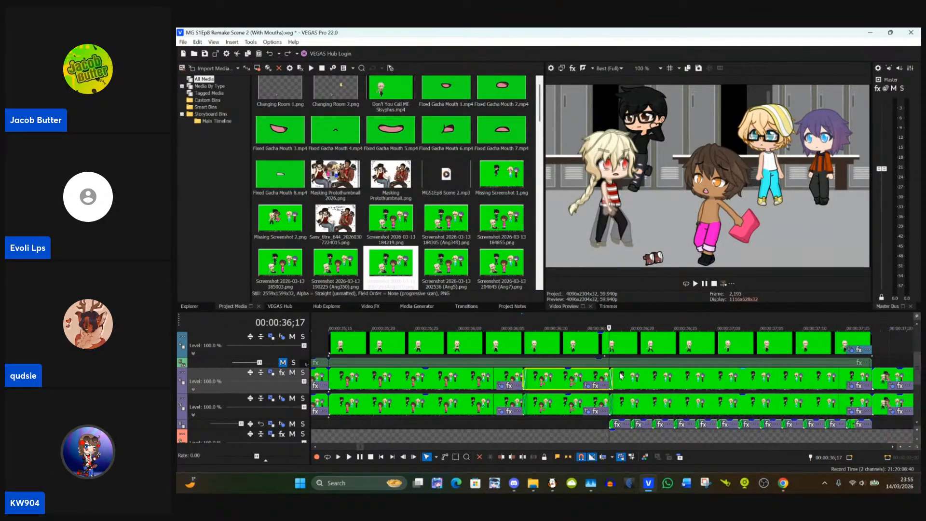
click(656, 382)
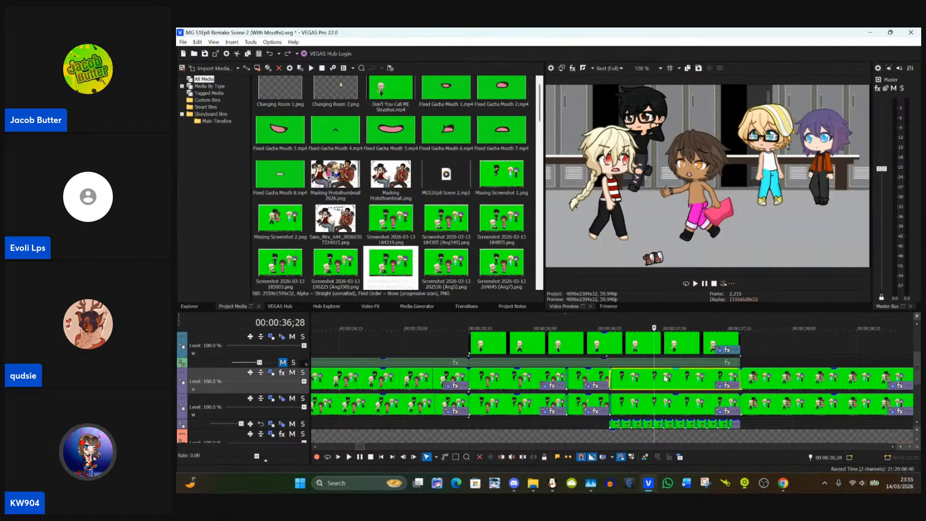
click(743, 380)
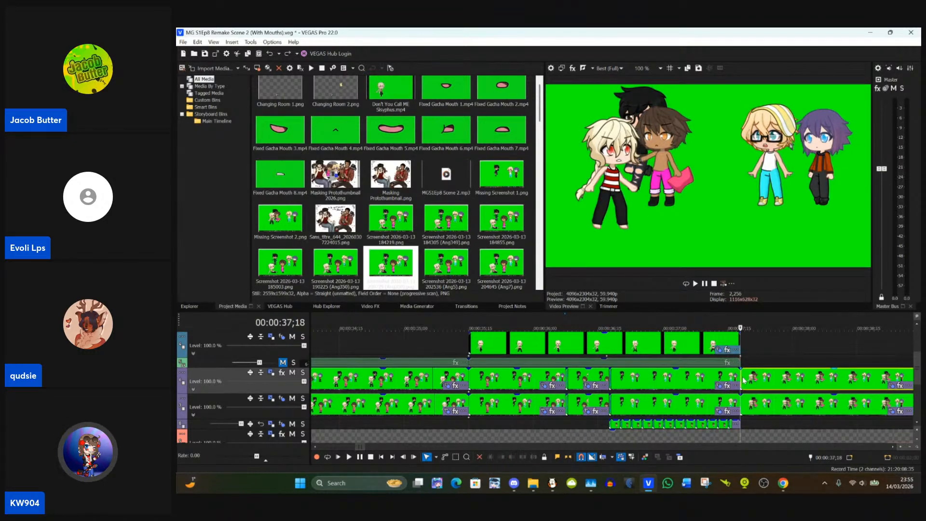
scroll(738, 382, up, 3)
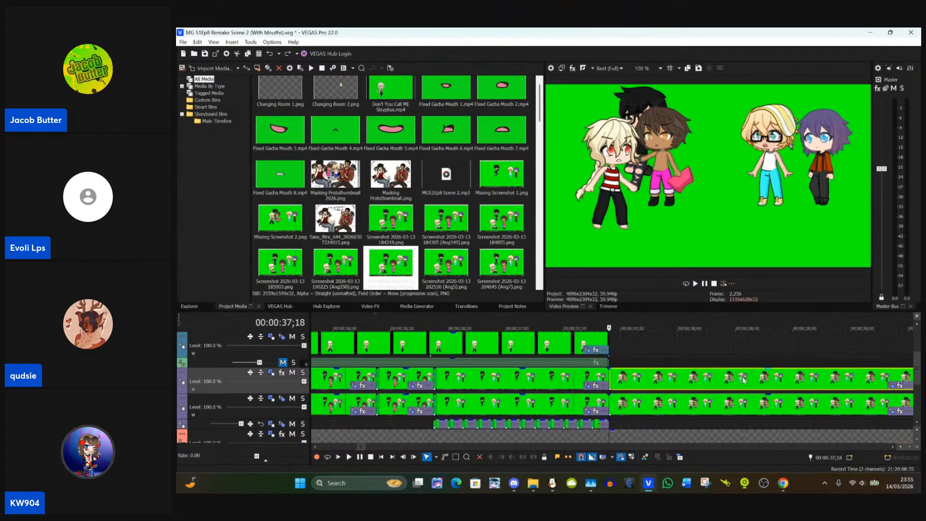
click(603, 380)
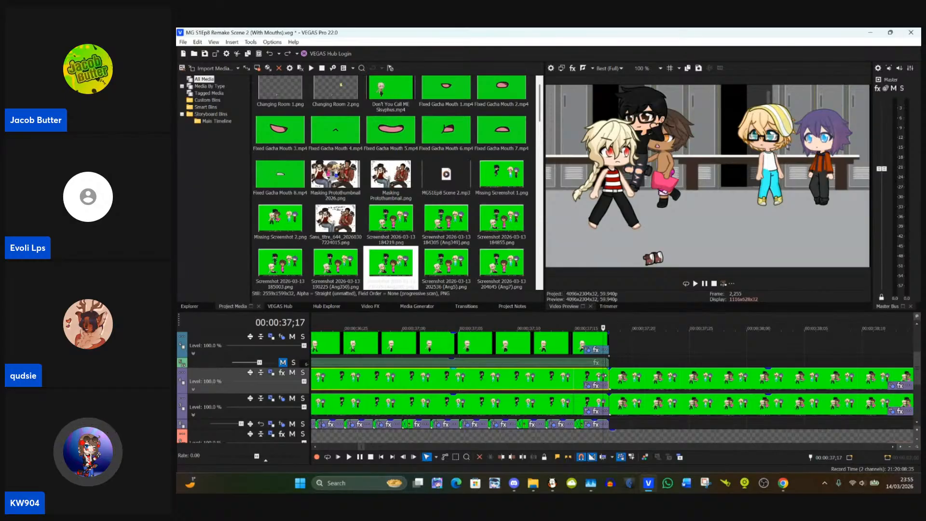
click(616, 380)
right_click(619, 381)
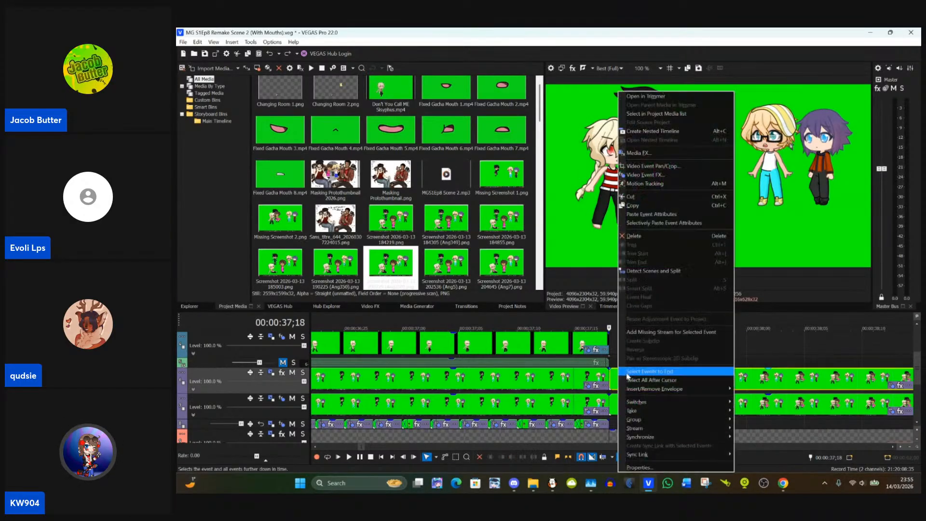
click(653, 218)
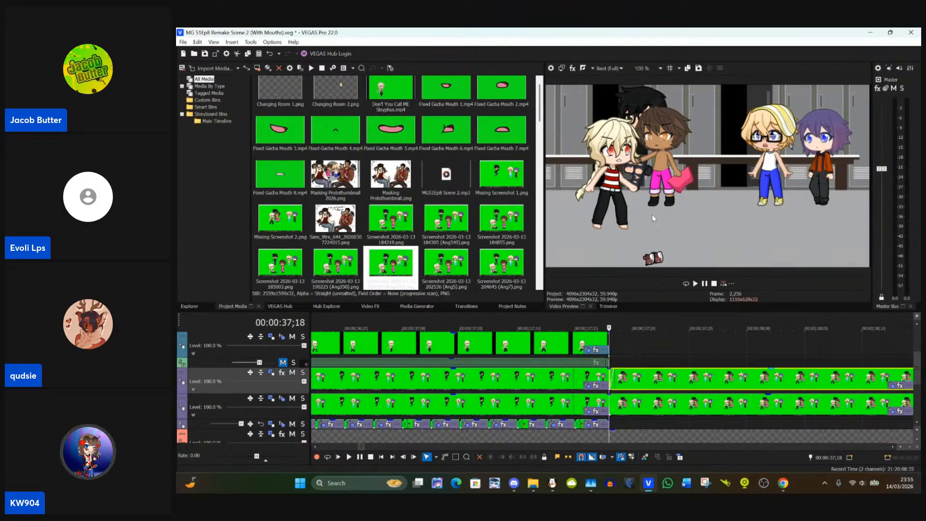
Step: Remove the fade-in from the event at 00:00:37;18 and compare it with the preceding frame
scroll(626, 376, up, 3)
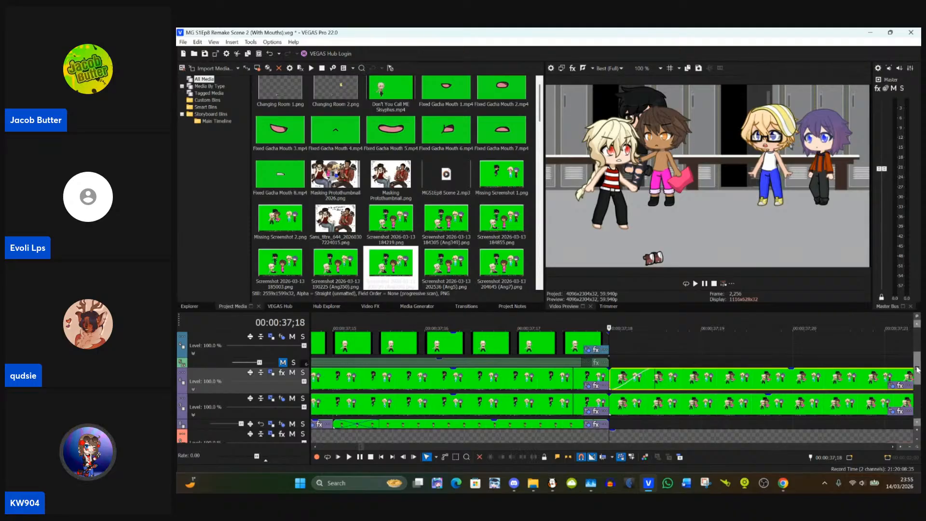
drag(916, 369, 913, 337)
scroll(911, 353, down, 3)
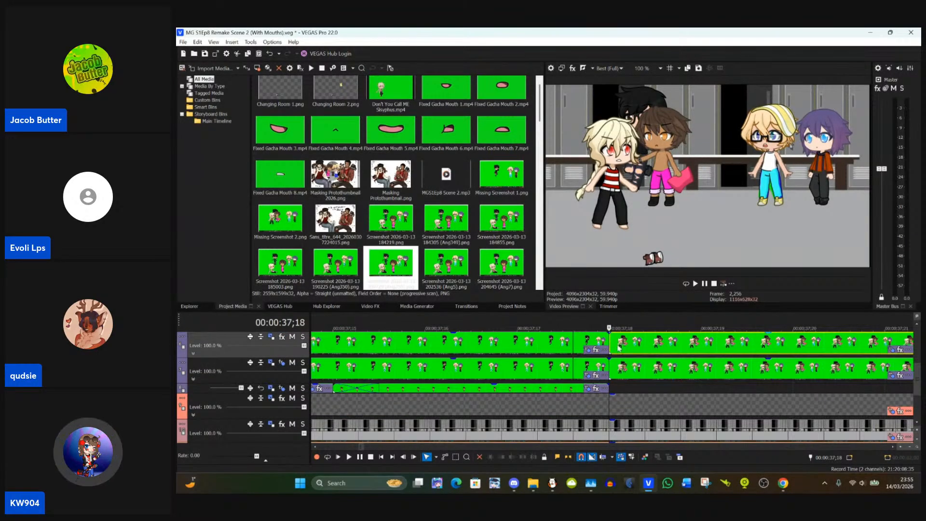
click(563, 343)
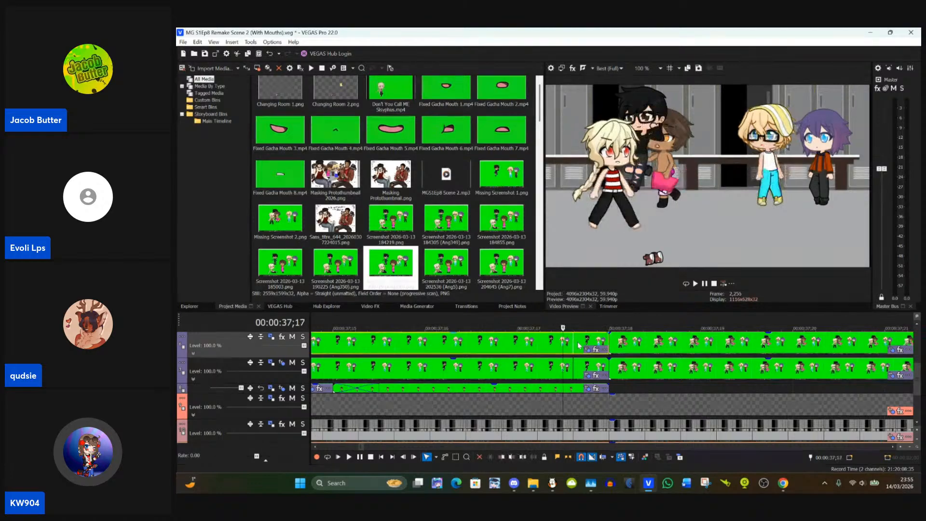
click(610, 341)
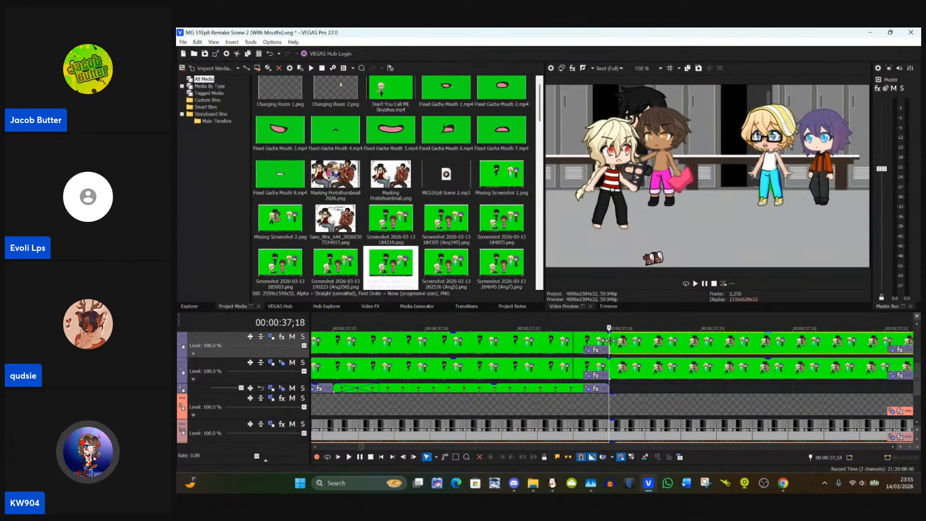
Step: Open the Pan/Crop settings of the event at 00:00:37;18 and move the eye masks onto the glasses-wearing blonde character's irises
click(892, 352)
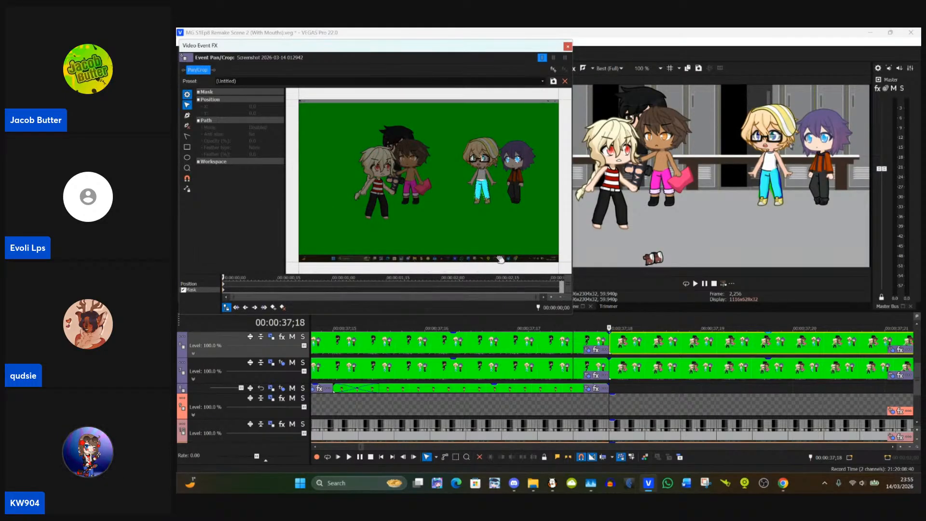
scroll(529, 266, up, 3)
scroll(539, 252, up, 2)
drag(461, 229, 395, 243)
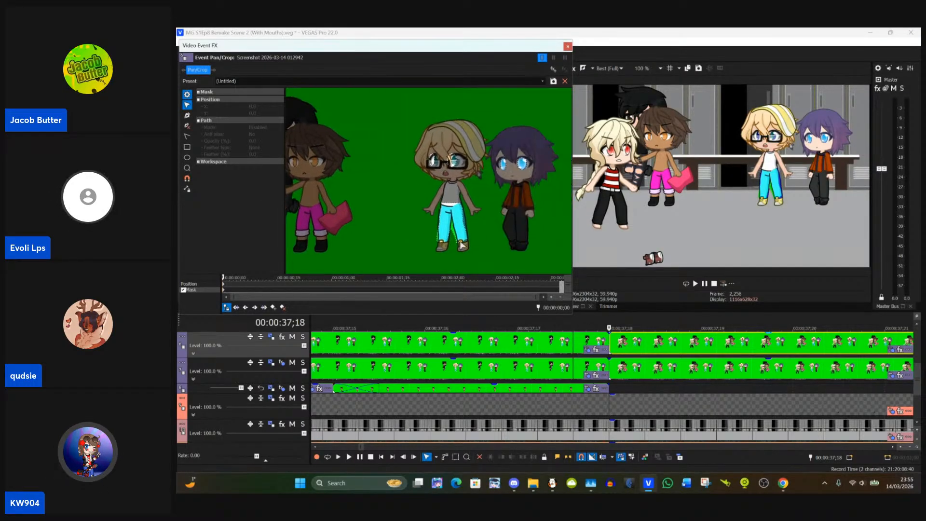
scroll(521, 230, up, 3)
drag(521, 229, 476, 262)
scroll(476, 261, up, 5)
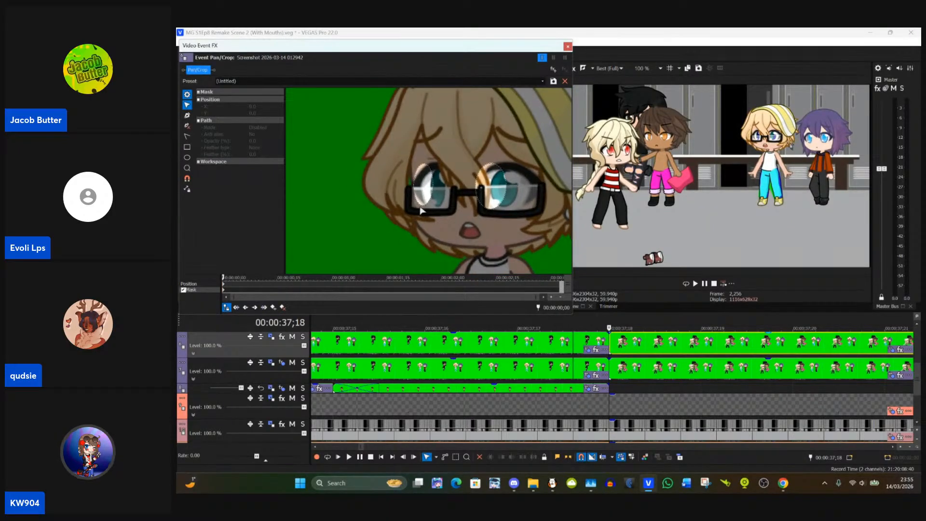
drag(430, 198, 512, 193)
click(497, 192)
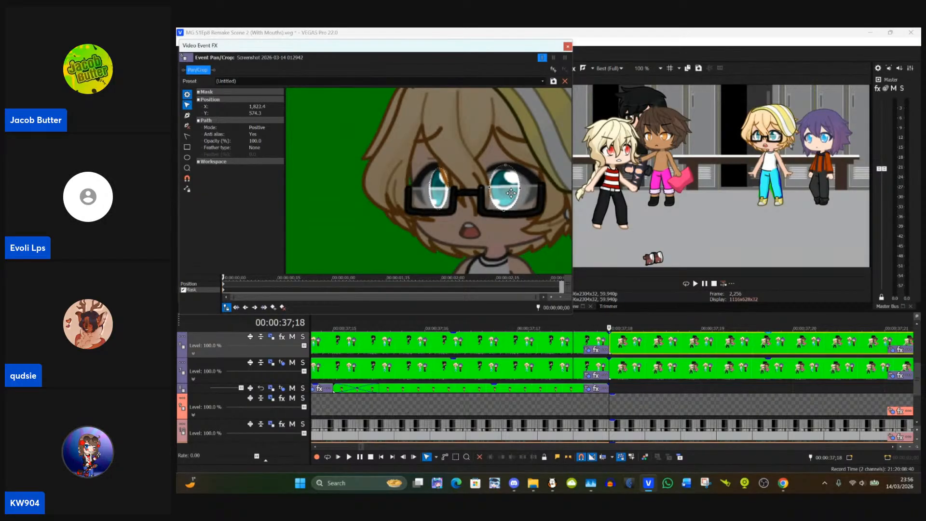
Step: Align the blonde character's trouser mask with the hip, outer edge and hem of the leg nearer the purple-haired character
drag(476, 232, 476, 160)
drag(490, 224, 481, 135)
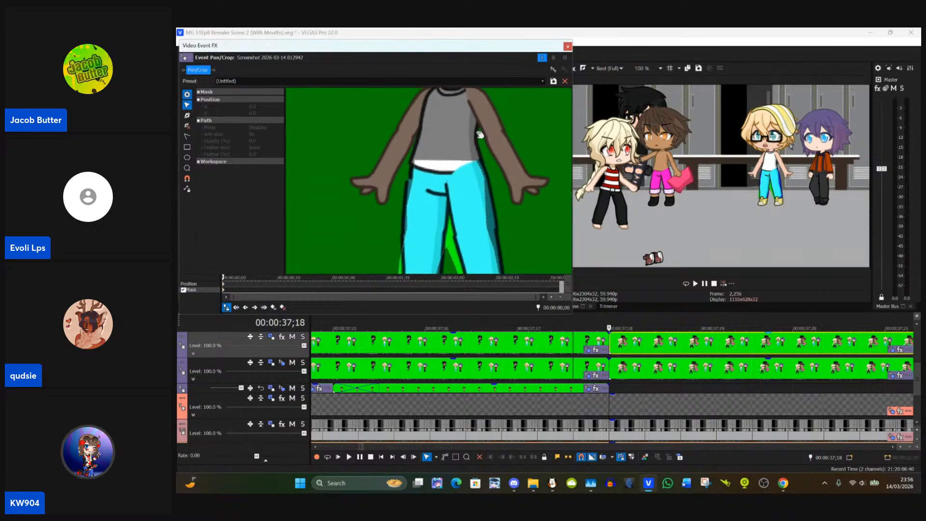
drag(505, 207, 493, 189)
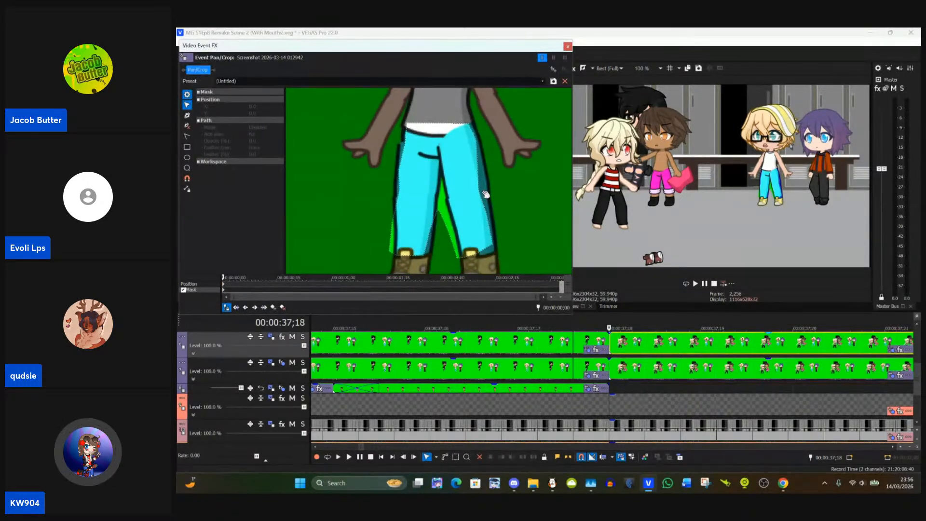
click(480, 193)
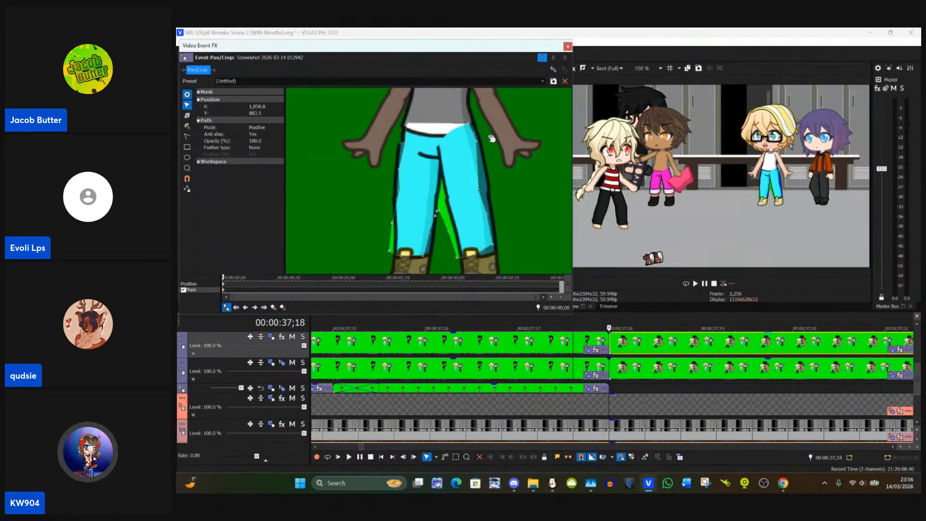
drag(471, 127, 482, 144)
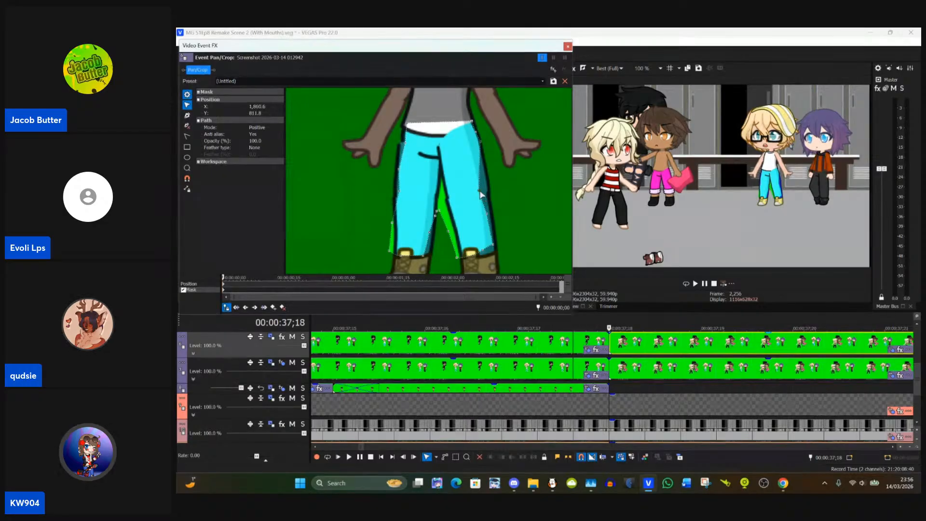
drag(480, 191, 499, 253)
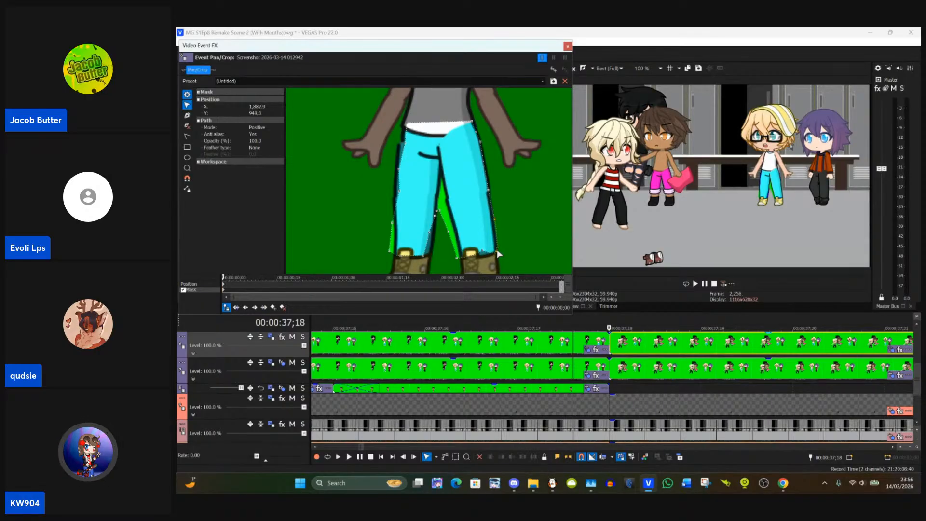
click(502, 260)
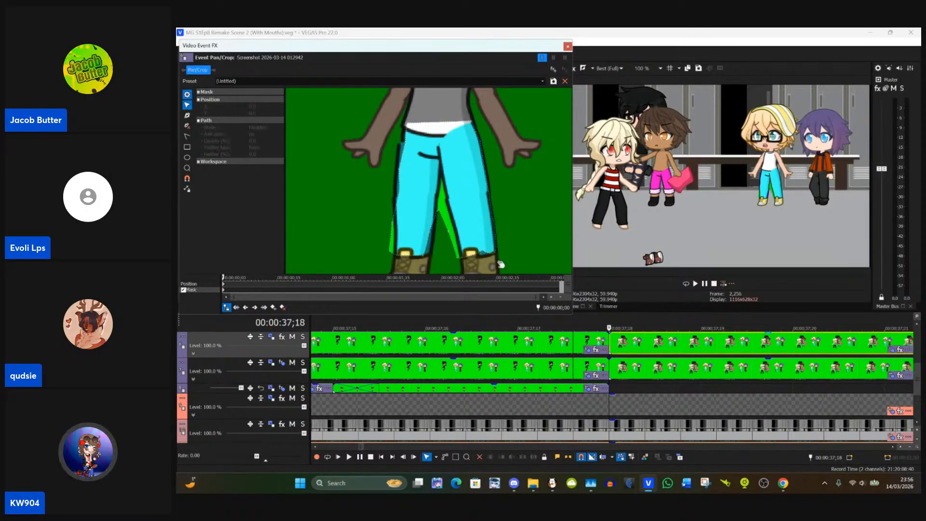
drag(498, 261, 487, 235)
click(488, 226)
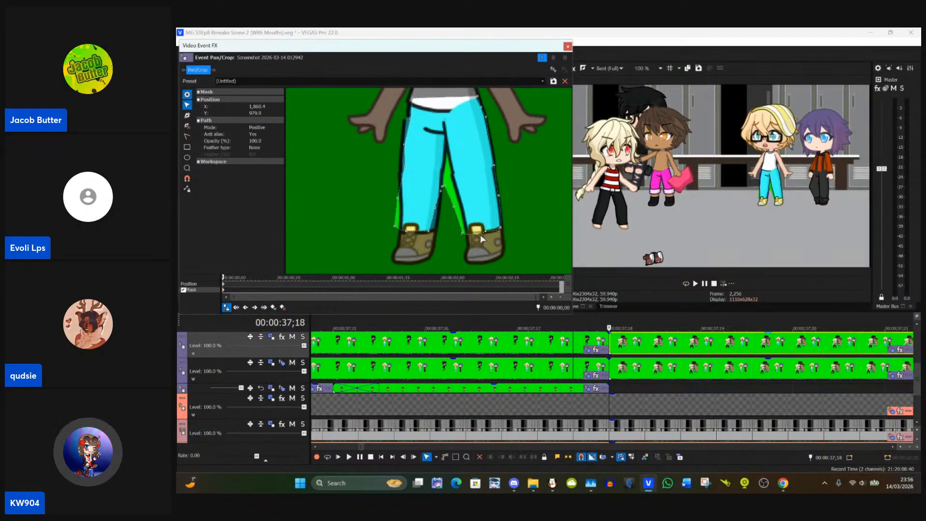
Step: Align the trouser mask's crotch and inner-leg points with the inner outlines of both trouser legs
drag(465, 236, 452, 171)
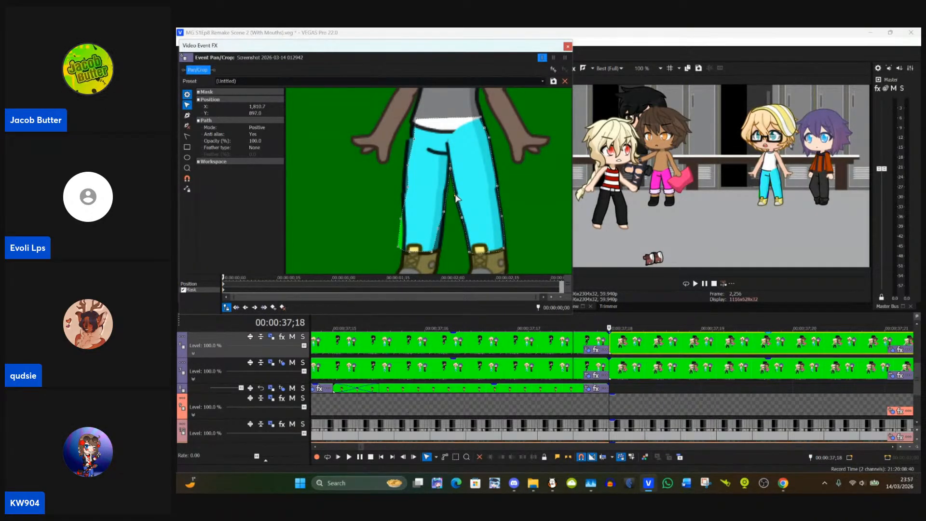
drag(455, 198, 451, 216)
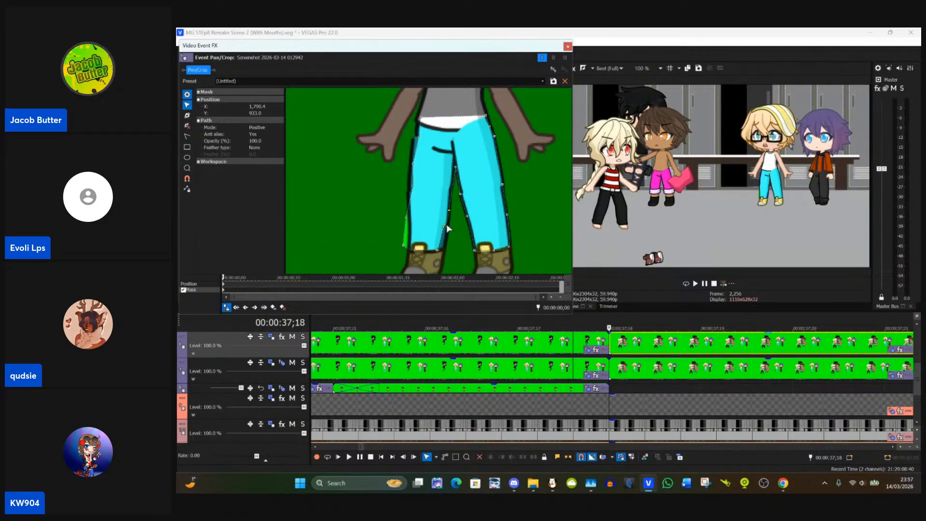
drag(446, 224, 474, 243)
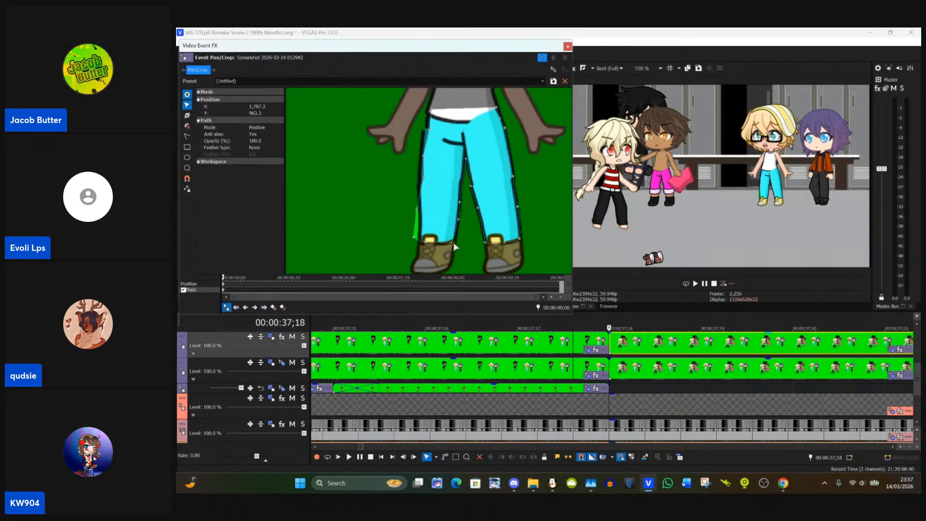
drag(454, 242, 461, 218)
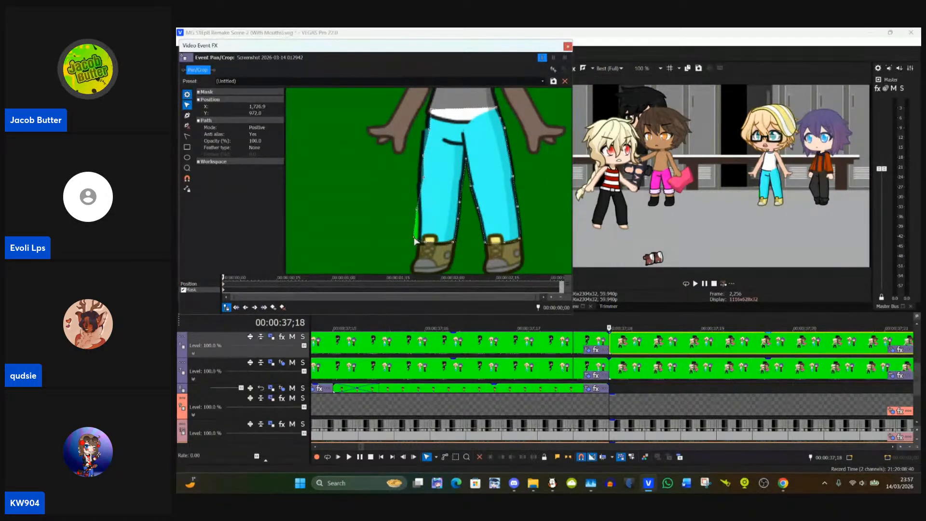
Step: Align the mask points along the other trouser leg's outer edge, from the hem up to the hip
drag(416, 239, 419, 242)
drag(400, 198, 440, 211)
click(439, 211)
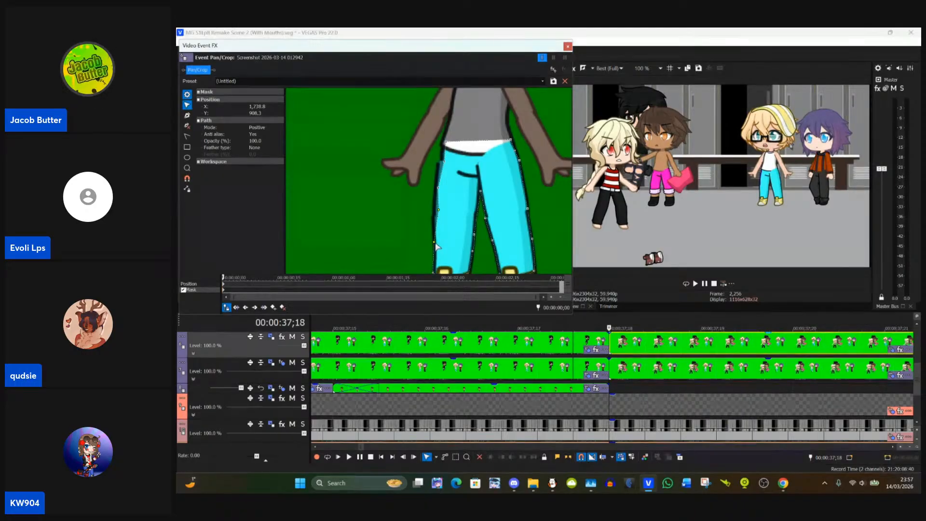
drag(436, 243, 436, 242)
click(434, 234)
click(439, 215)
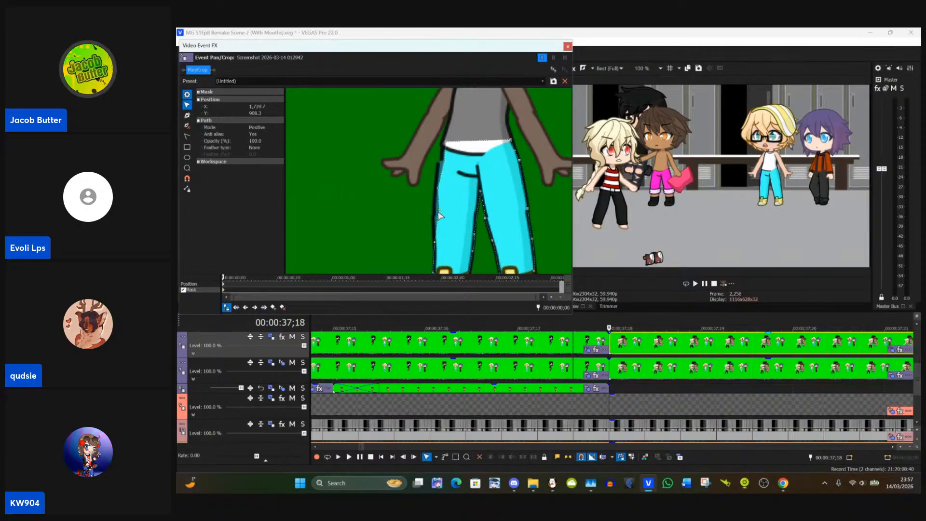
drag(439, 212, 441, 215)
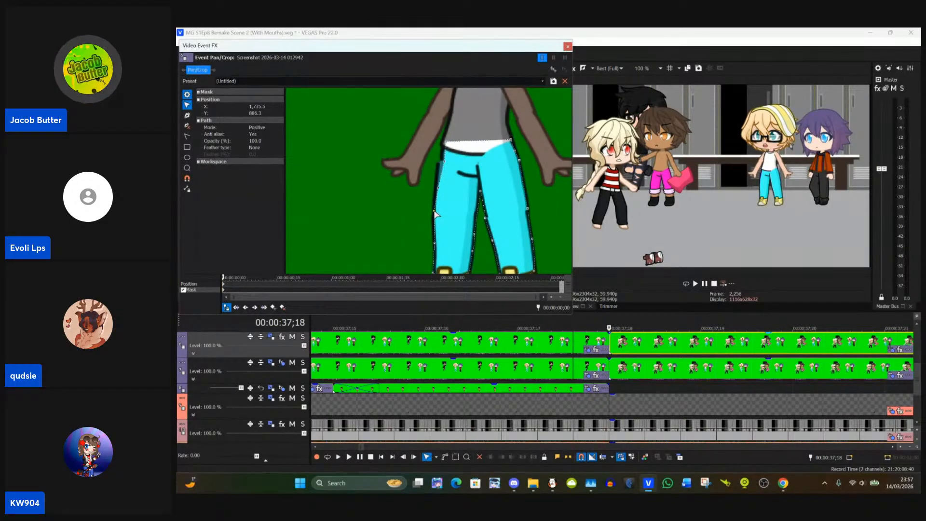
drag(434, 198, 454, 218)
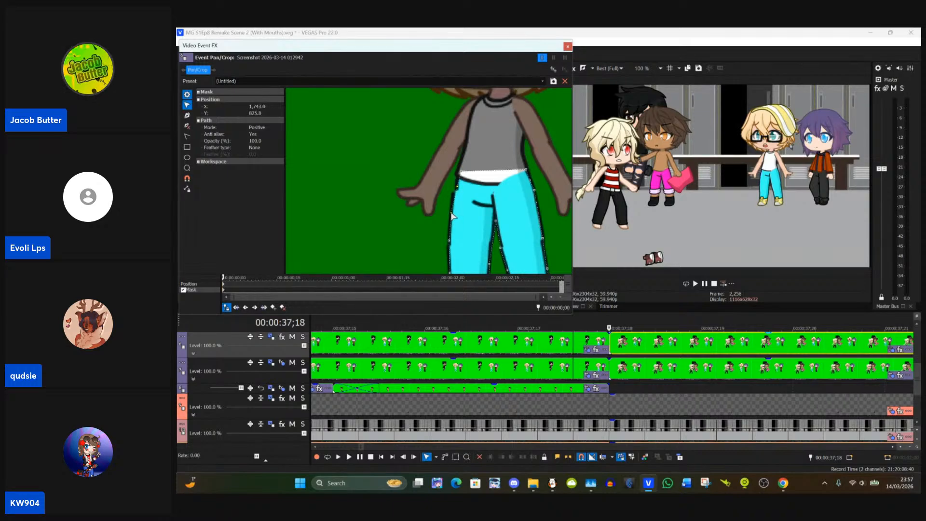
drag(448, 202, 466, 198)
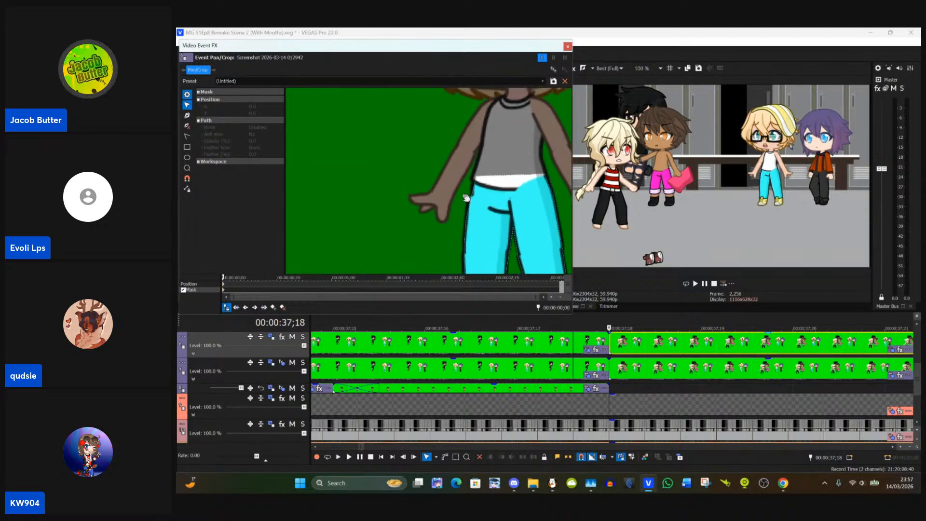
Step: Fit the hip point of the glasses-wearing blonde character's trouser mask to the outline, close the Pan/Crop settings and save the project
scroll(466, 198, up, 5)
click(475, 166)
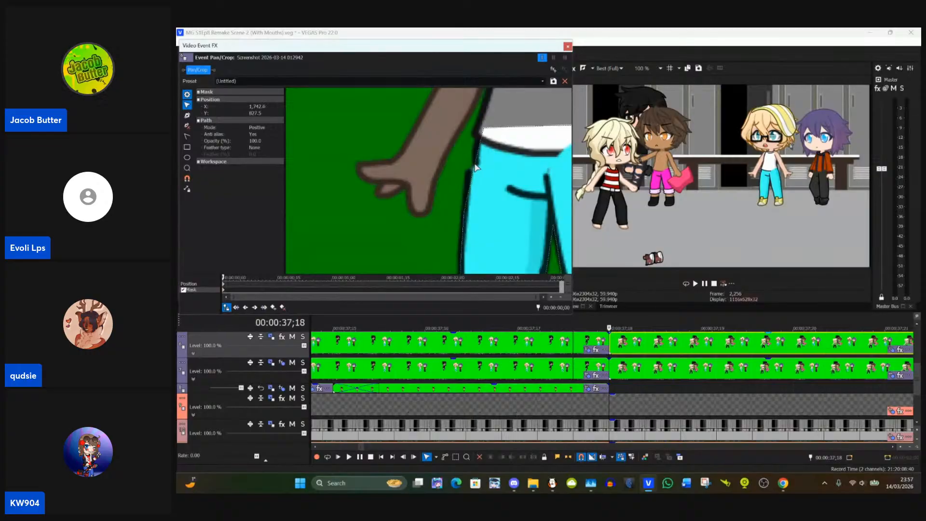
mouse_move(475, 160)
mouse_down()
mouse_move(482, 184)
mouse_move(454, 183)
mouse_move(473, 172)
mouse_up()
scroll(473, 172, down, 5)
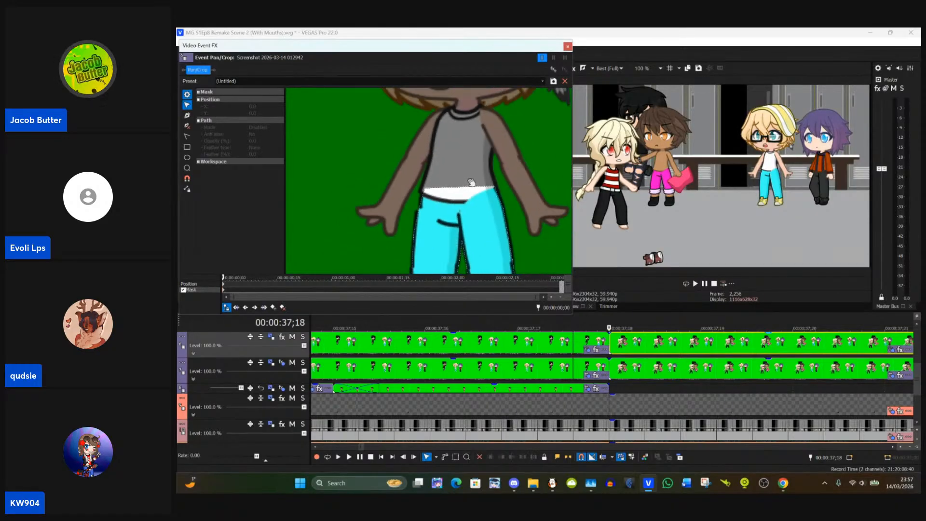
scroll(469, 196, down, 4)
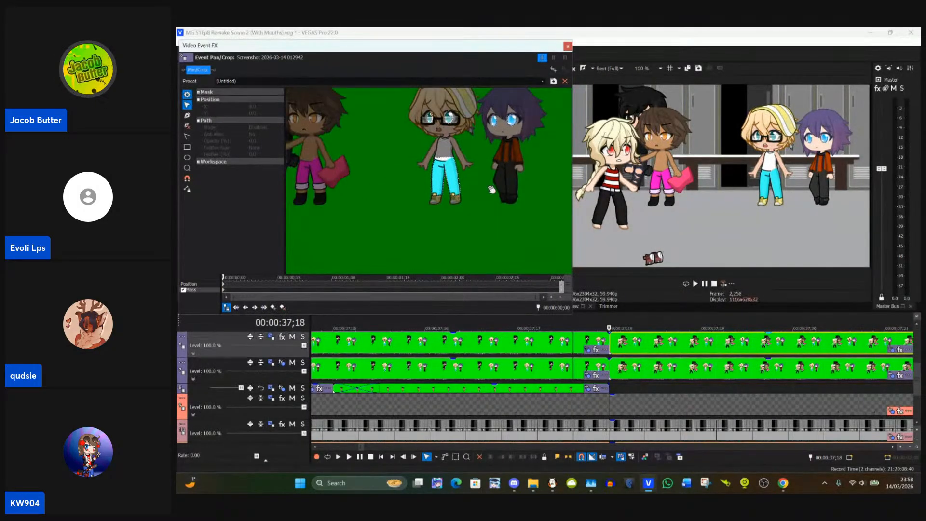
scroll(510, 238, up, 5)
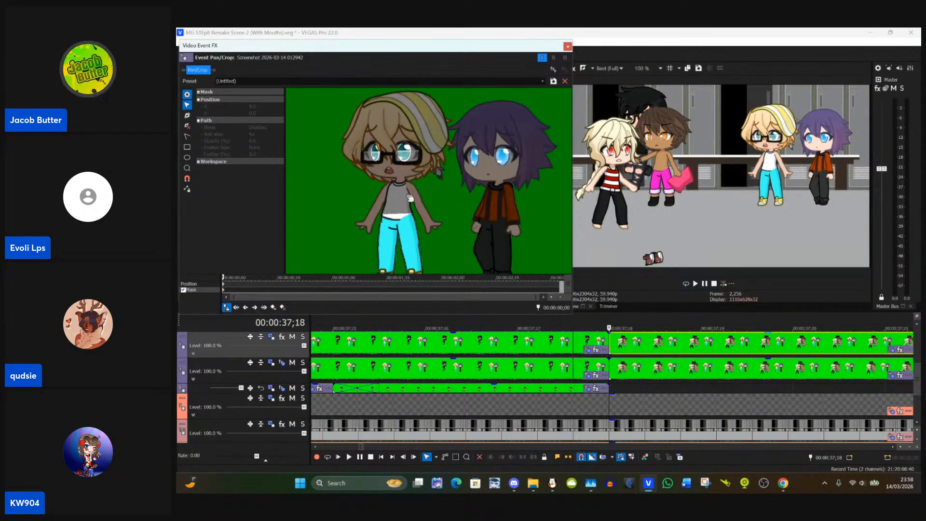
drag(456, 210, 449, 174)
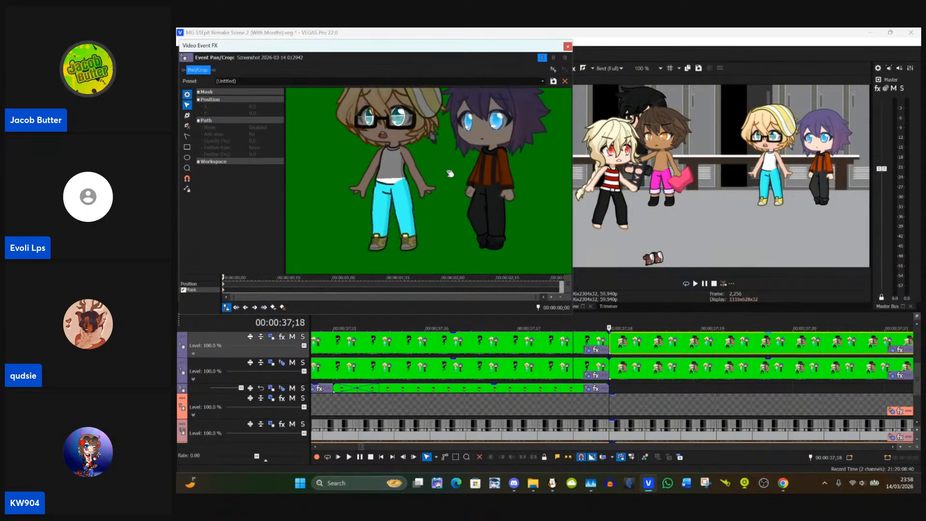
drag(397, 192, 412, 177)
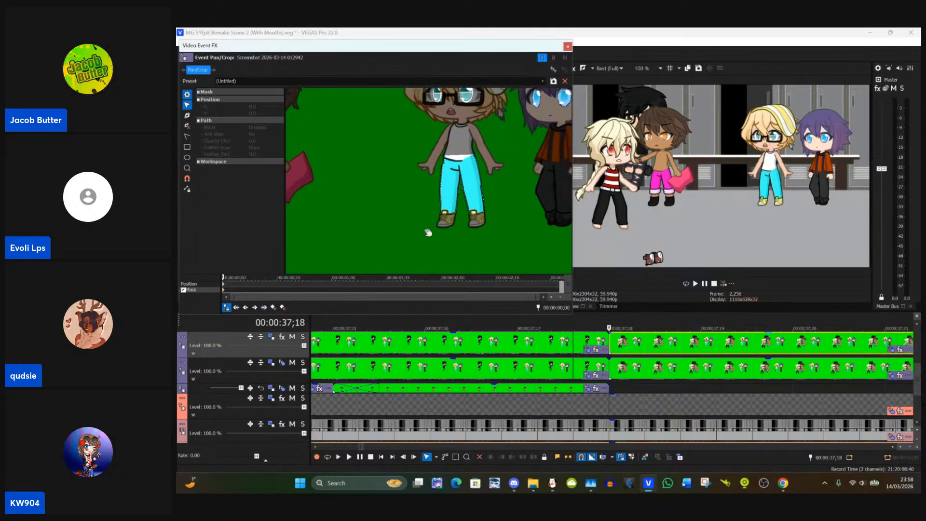
drag(434, 239, 388, 240)
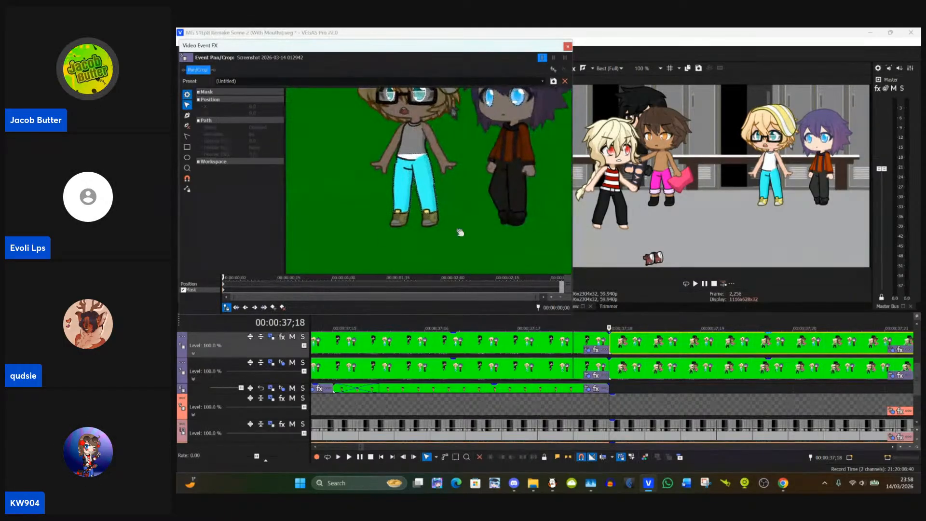
click(568, 47)
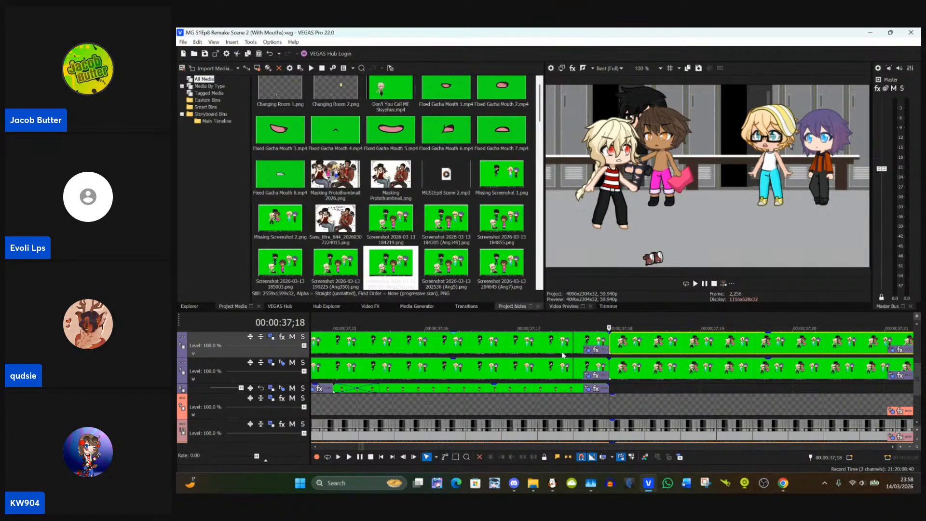
Step: Copy the masked event at 00:00:37;18 and paste its event attributes onto the event starting at 00:00:40;20
scroll(656, 389, down, 5)
scroll(656, 390, up, 3)
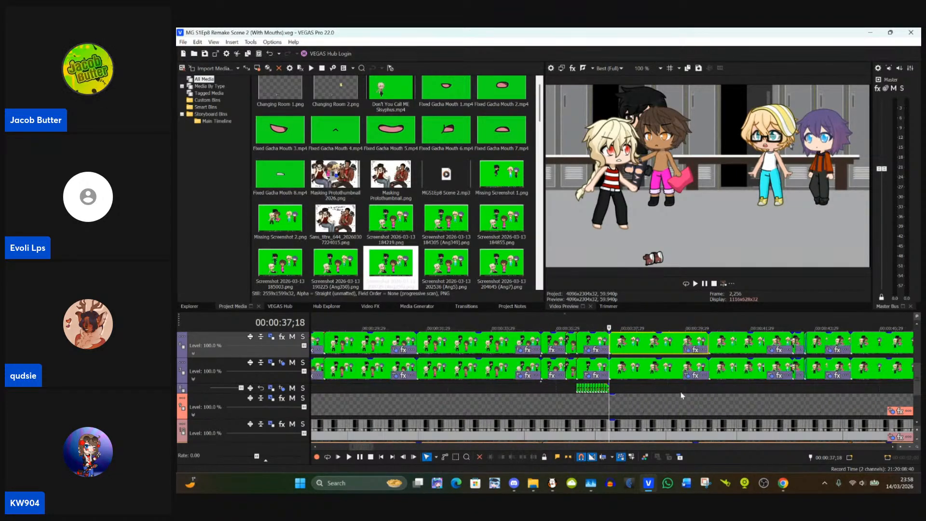
scroll(677, 384, down, 5)
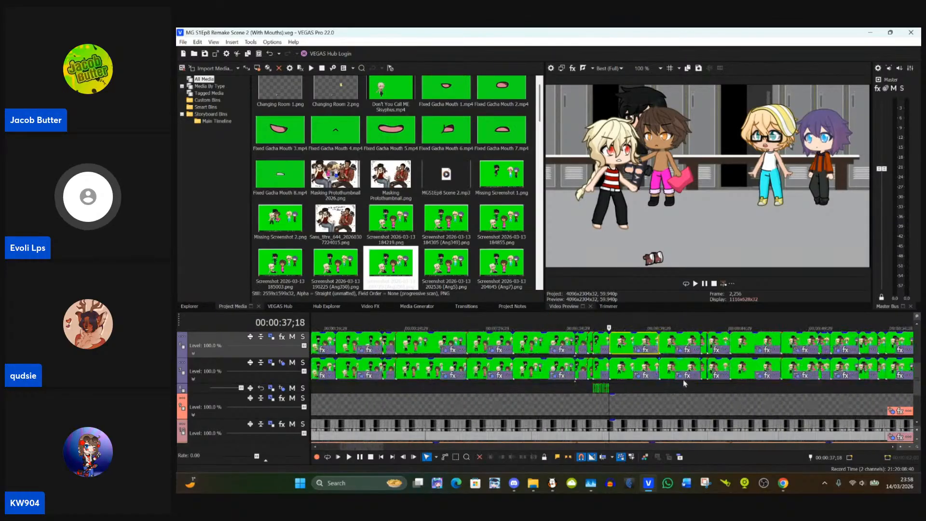
click(659, 341)
scroll(659, 341, up, 4)
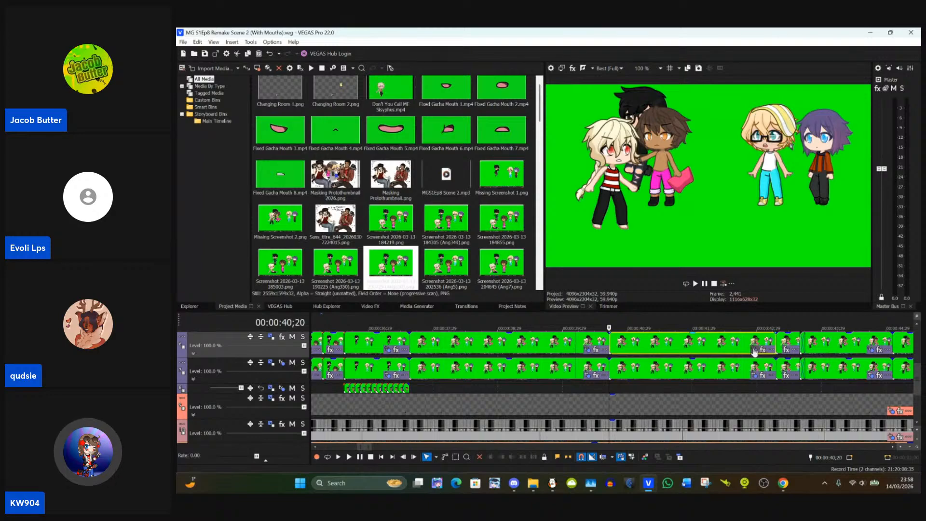
click(529, 343)
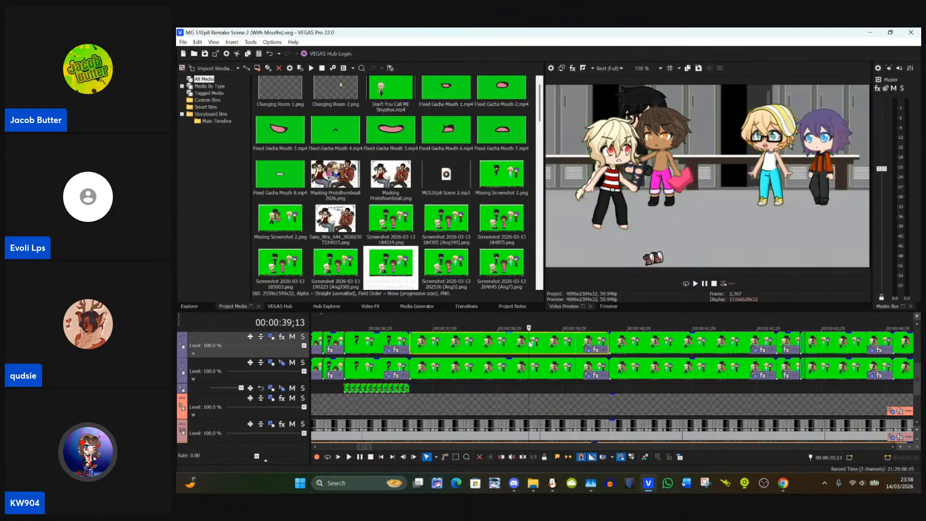
click(610, 344)
right_click(632, 349)
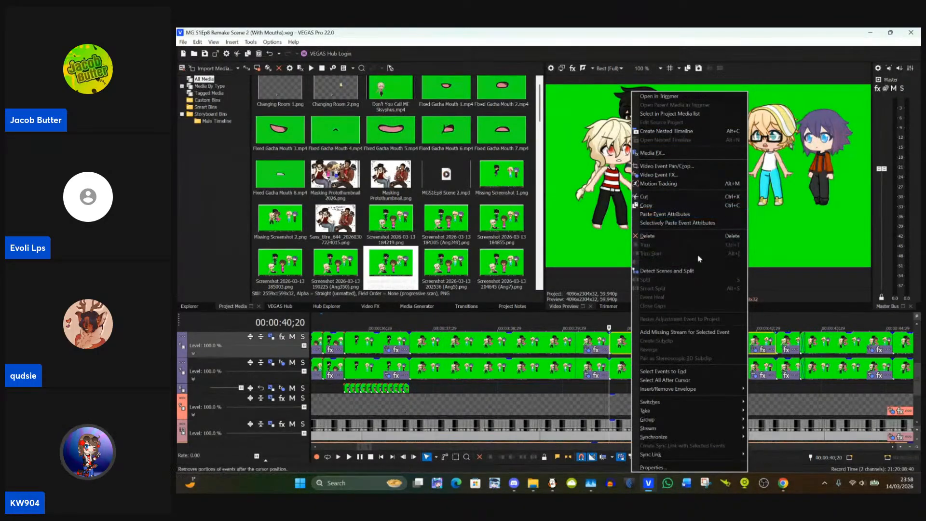
click(688, 215)
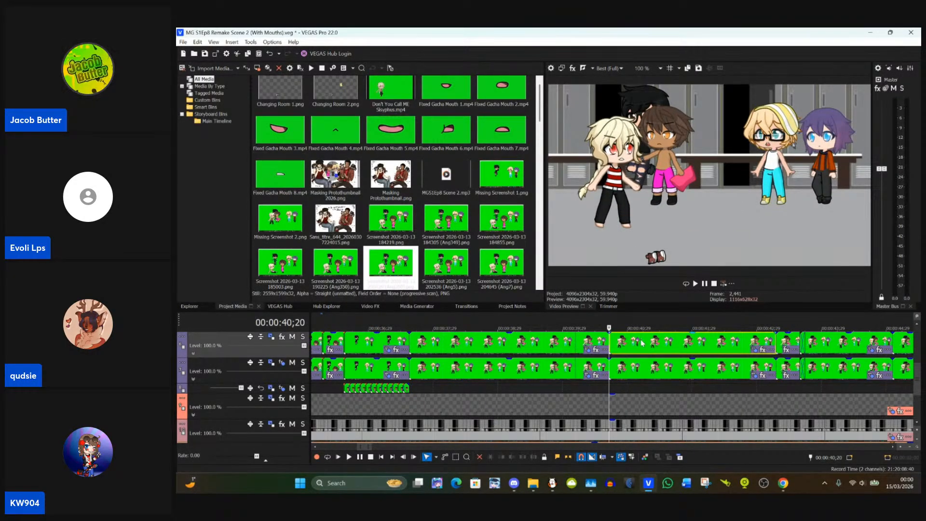
Step: Copy the event at 00:00:40;20 and paste its event attributes onto the short event starting at 00:00:43;08
scroll(641, 343, down, 1)
scroll(644, 343, down, 1)
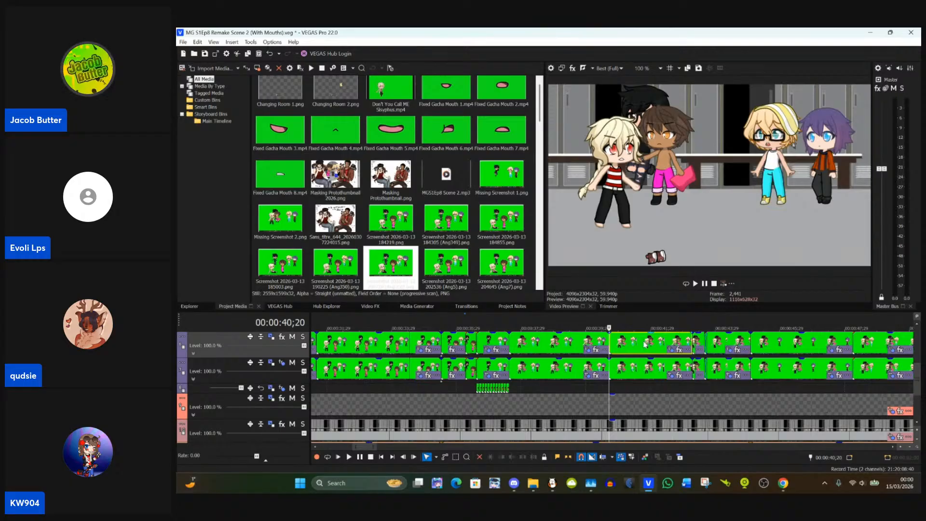
scroll(644, 343, up, 3)
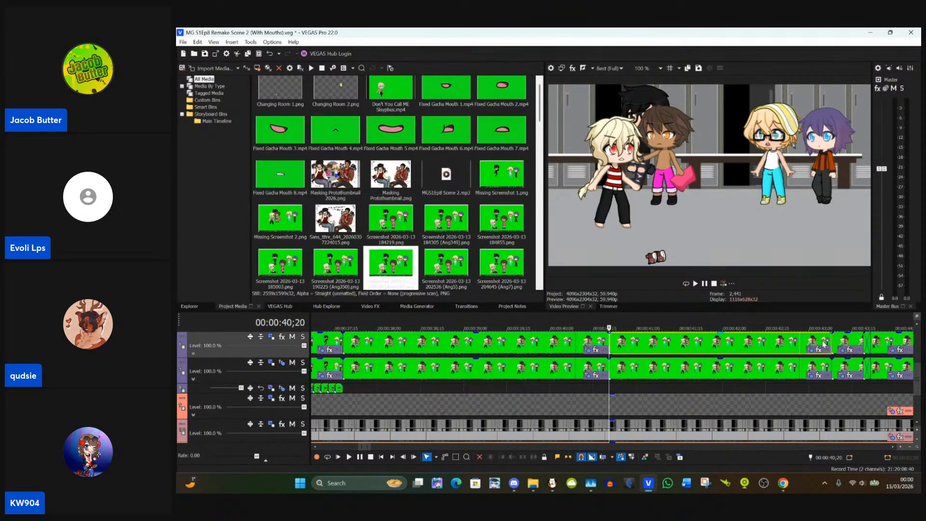
click(838, 345)
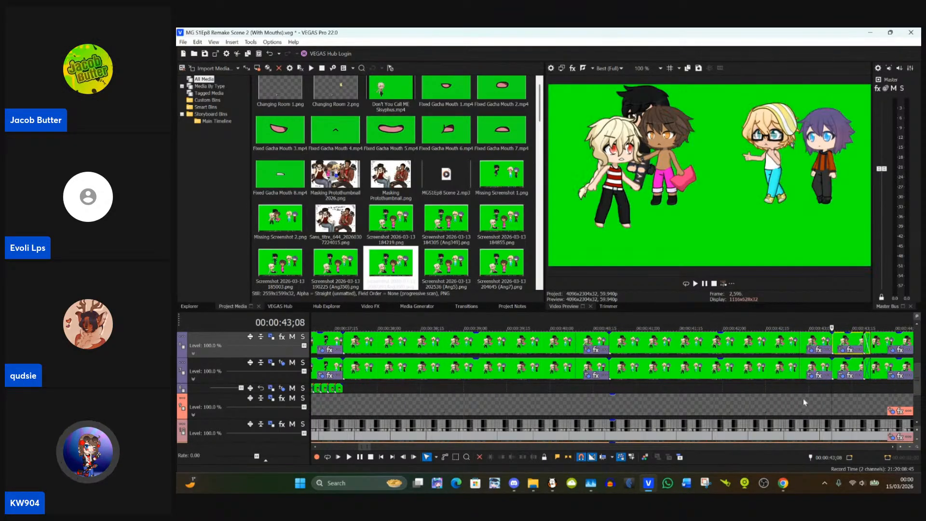
click(791, 342)
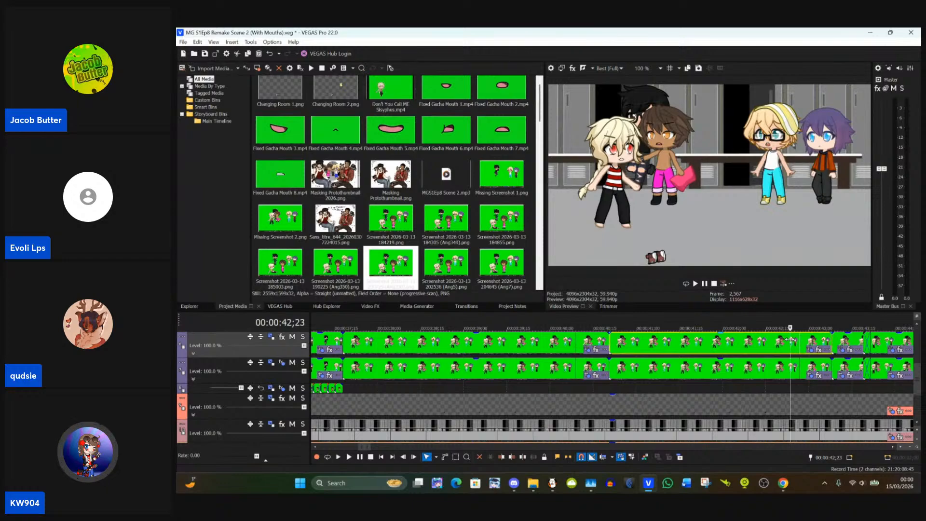
click(847, 342)
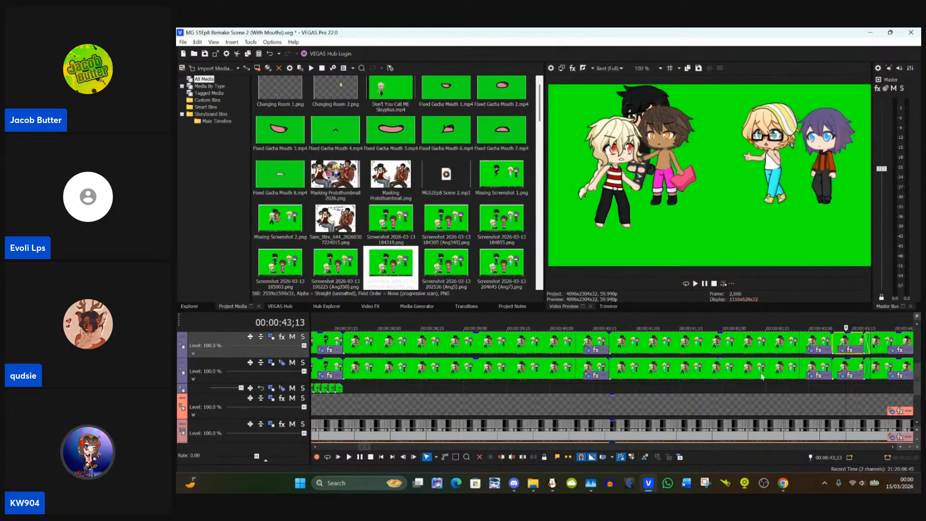
drag(363, 448, 364, 449)
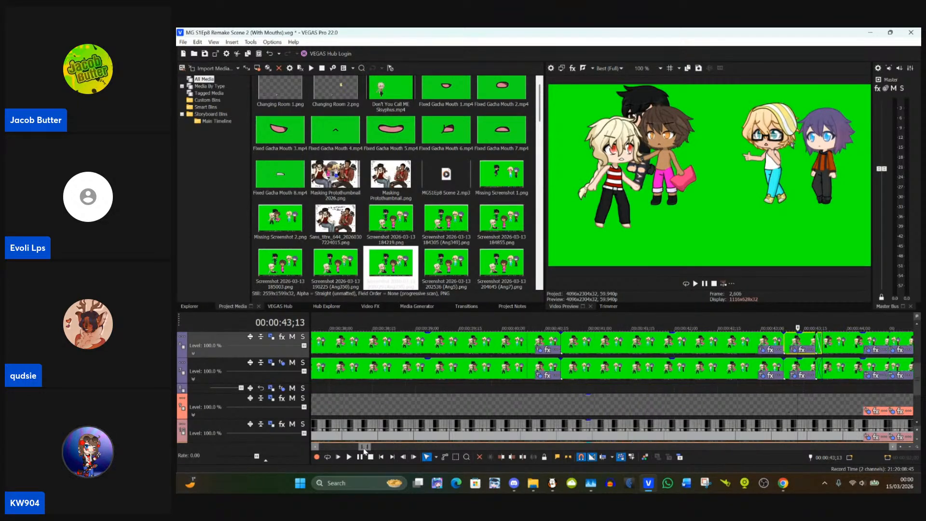
scroll(598, 343, up, 4)
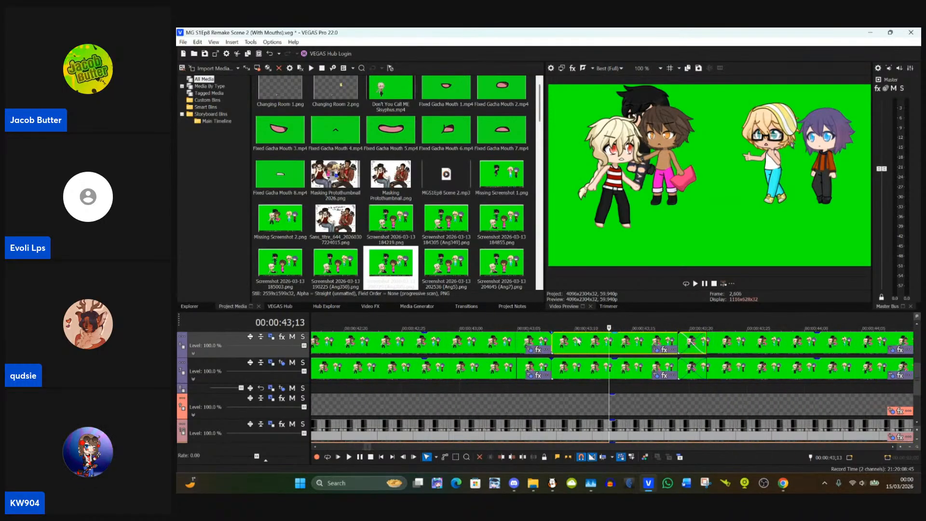
click(553, 344)
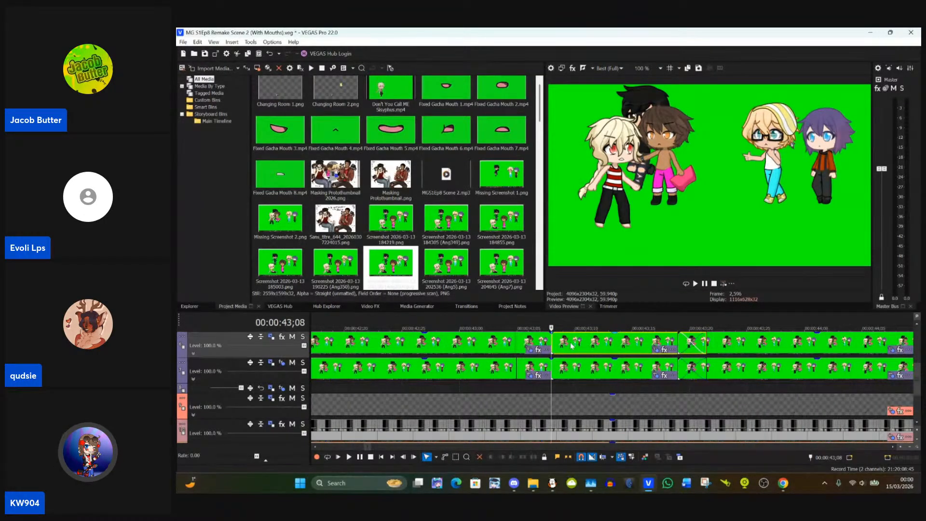
right_click(572, 345)
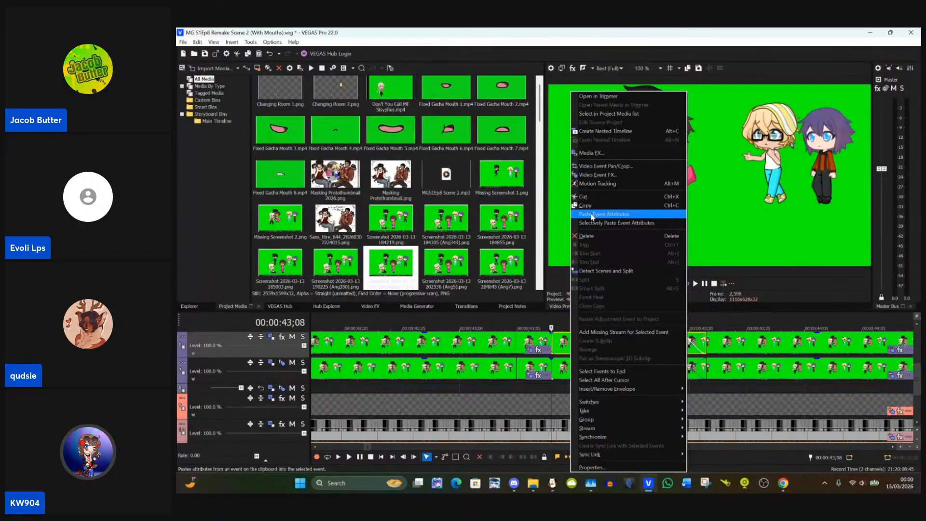
click(592, 217)
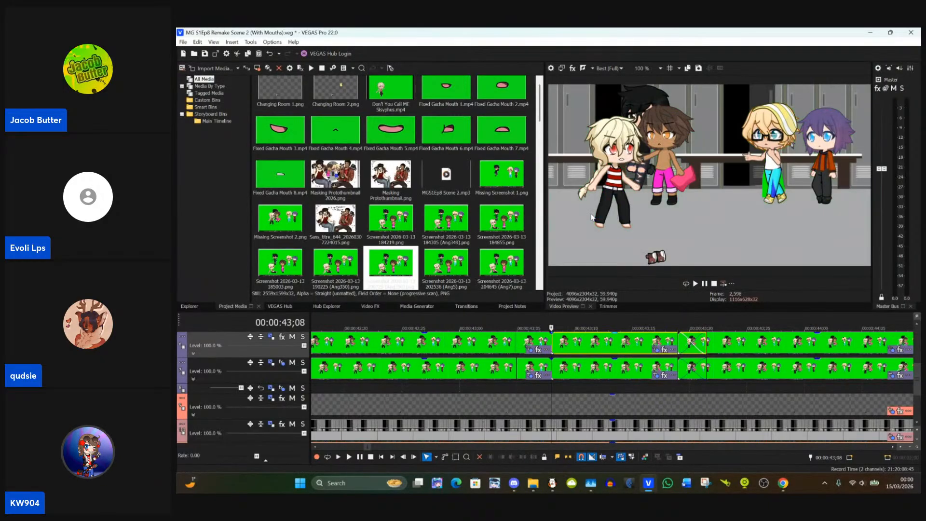
Step: Open the Pan/Crop settings of the event at 00:00:43;08 and move both eye masks onto the glasses-wearing blonde character's irises
click(657, 354)
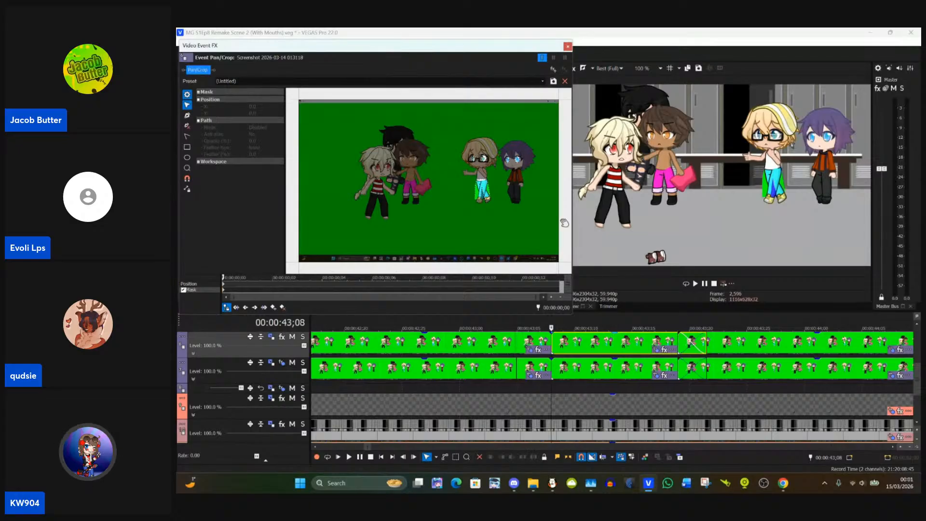
scroll(524, 213, up, 6)
scroll(475, 198, up, 6)
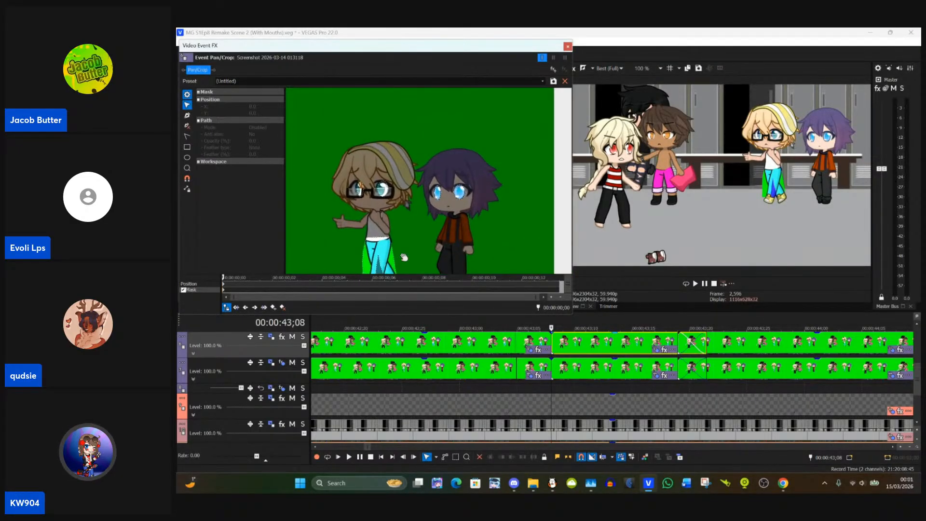
scroll(500, 183, up, 3)
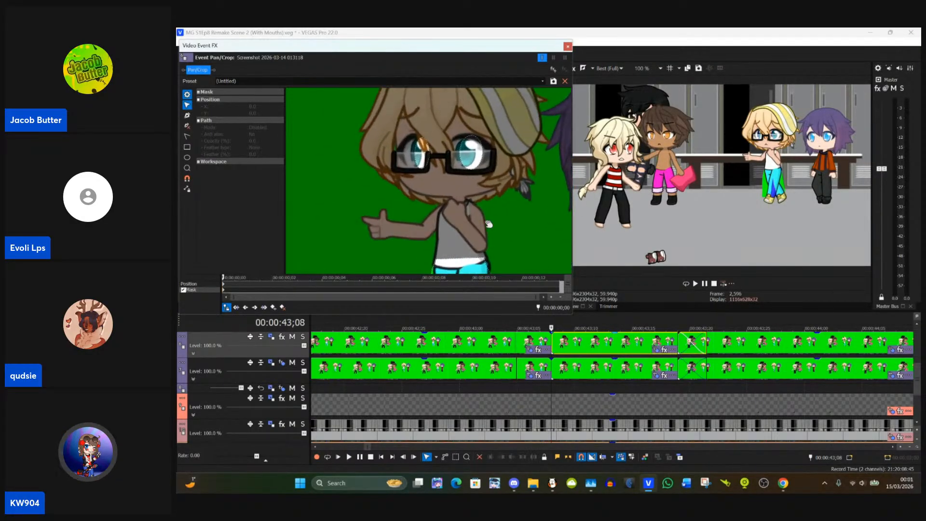
drag(464, 204, 437, 176)
click(440, 181)
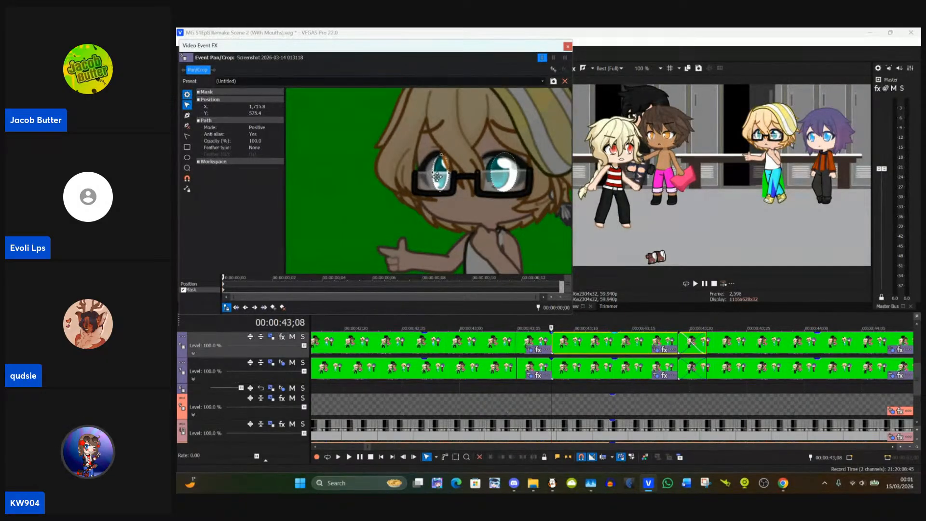
click(495, 182)
drag(495, 182, 493, 178)
scroll(511, 223, up, 3)
scroll(509, 228, down, 4)
scroll(504, 228, down, 2)
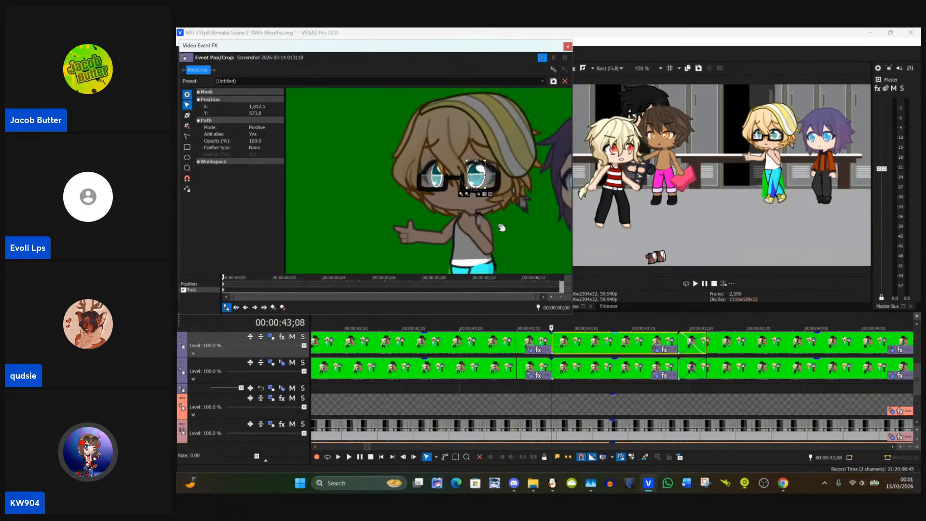
Step: Align the trouser mask's hip point with the waist outline on the side nearer the purple-haired character
drag(501, 228, 505, 142)
drag(535, 186, 530, 167)
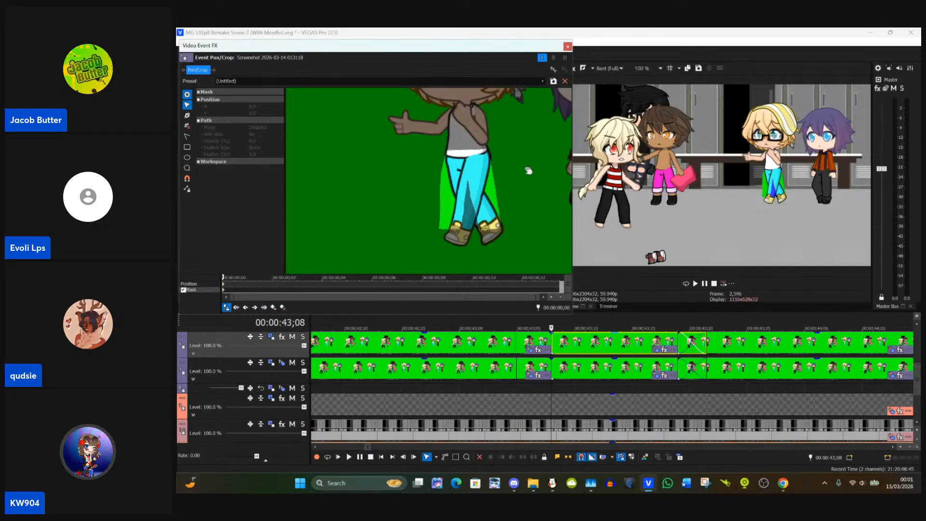
scroll(526, 174, up, 2)
scroll(524, 174, up, 4)
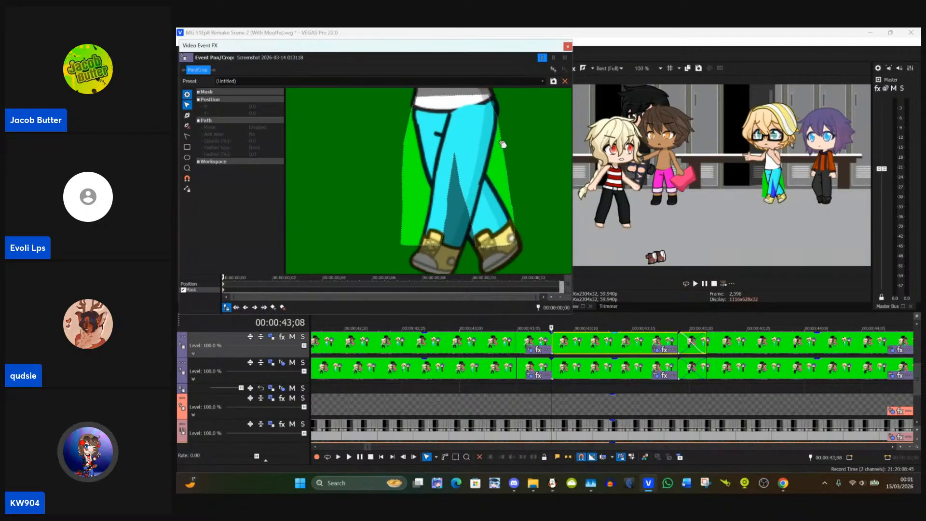
drag(516, 153, 489, 181)
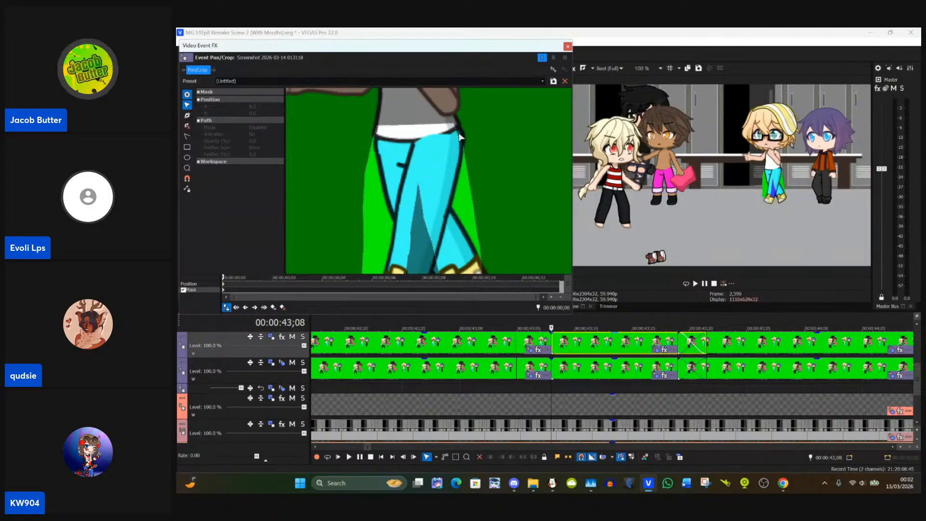
drag(475, 137, 470, 153)
scroll(471, 155, up, 1)
scroll(471, 155, up, 1)
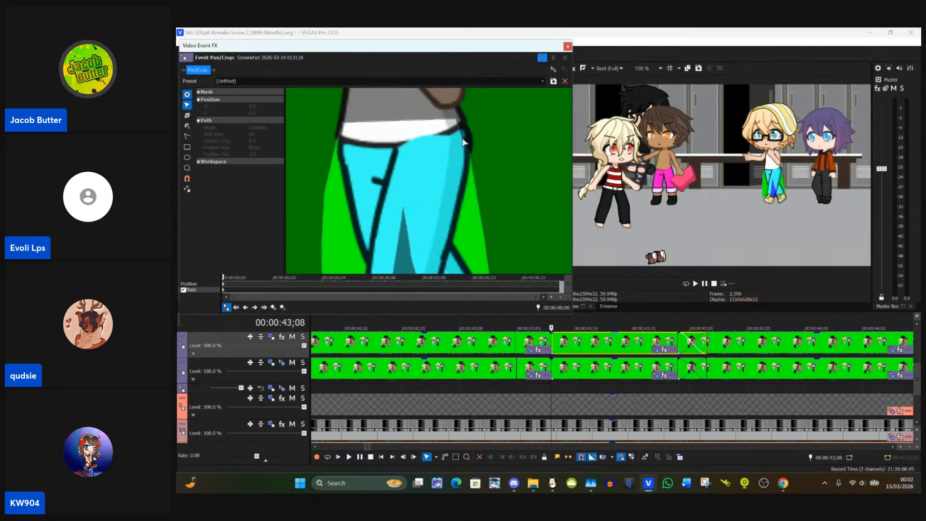
click(464, 138)
click(523, 117)
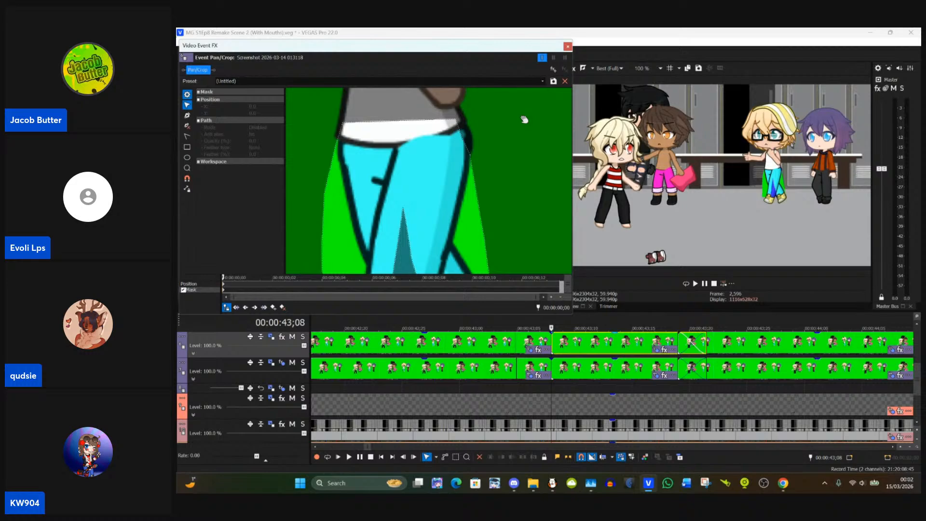
click(464, 137)
drag(463, 138, 485, 148)
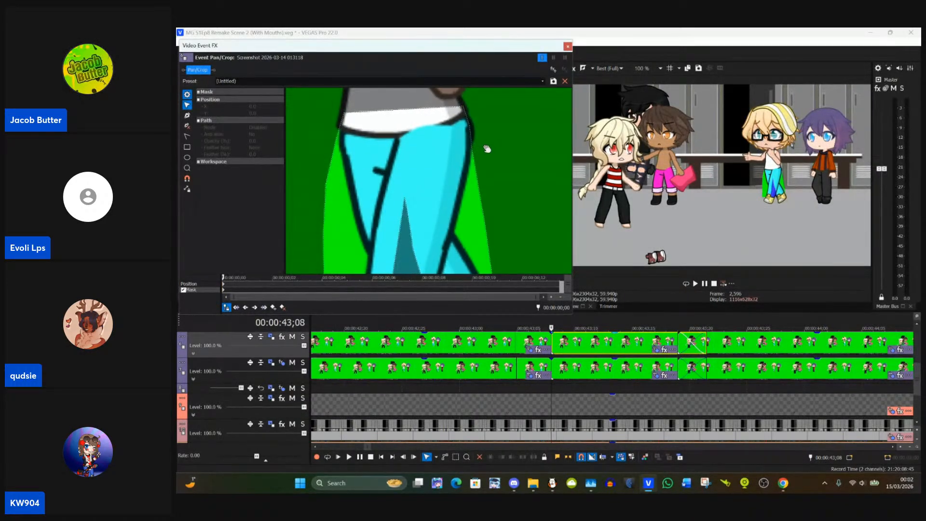
Step: Fit the trouser mask's waist and thigh points to the leg outline on the side away from the purple-haired character
click(339, 142)
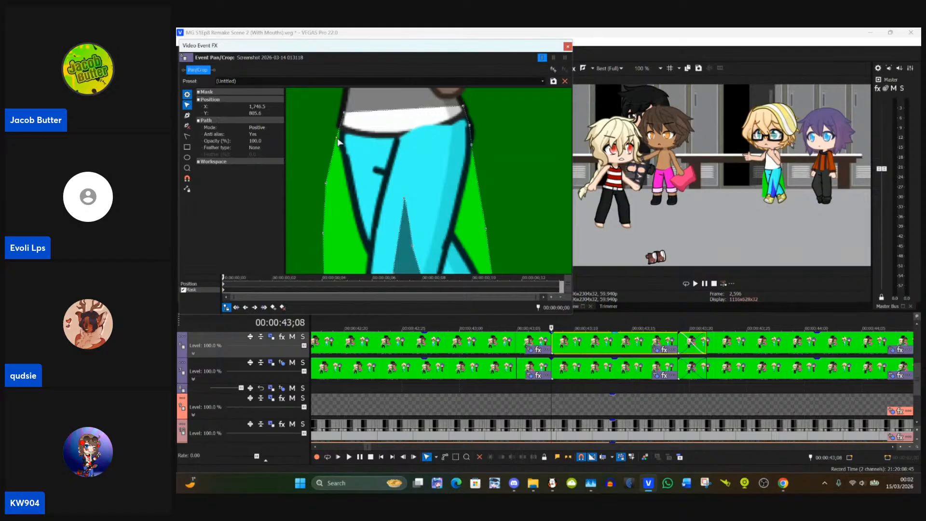
drag(339, 142, 345, 126)
drag(338, 165, 345, 130)
click(342, 185)
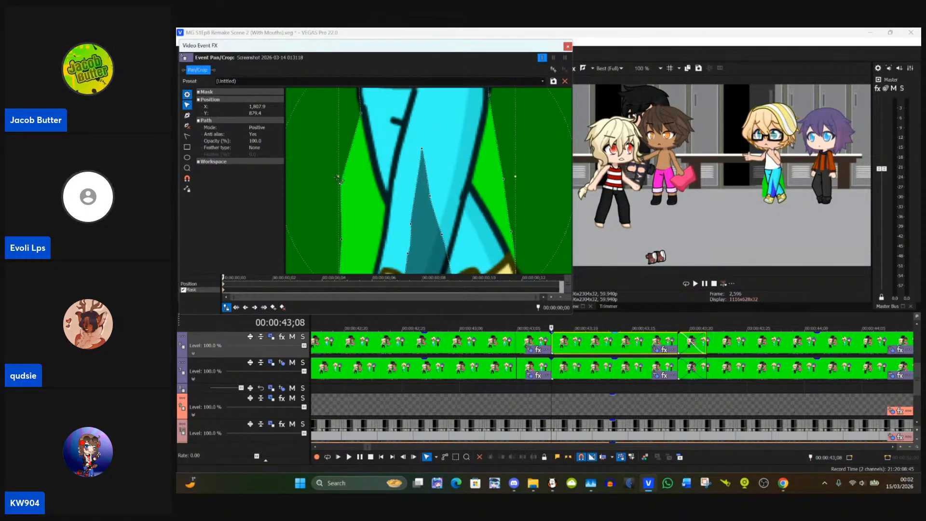
click(298, 259)
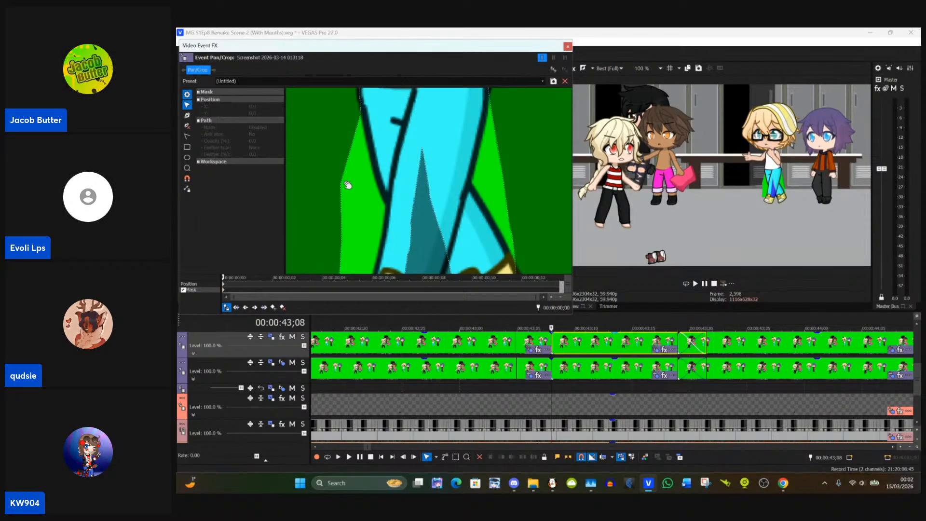
click(343, 186)
drag(342, 186, 360, 134)
Step: Fit the trouser mask's lower-leg, cuff and inner-leg points to the outline of the front leg
click(343, 191)
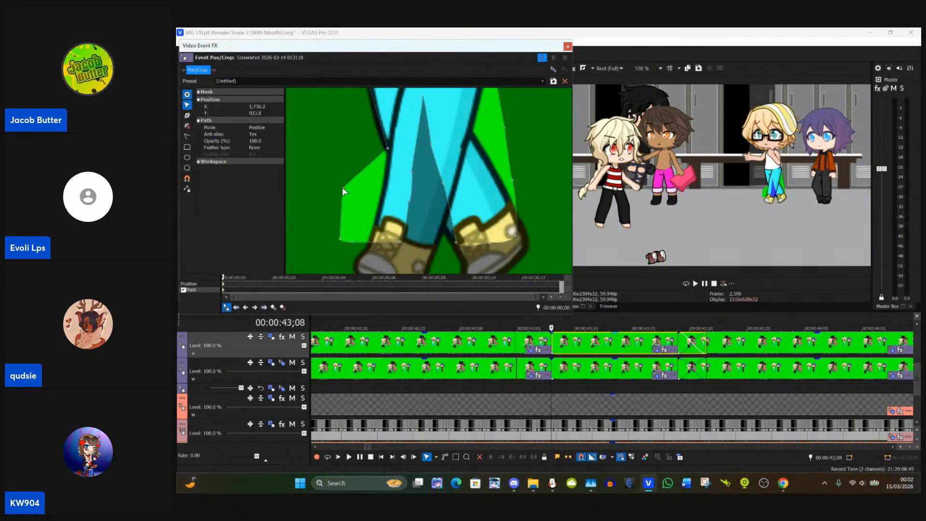
drag(342, 188, 385, 188)
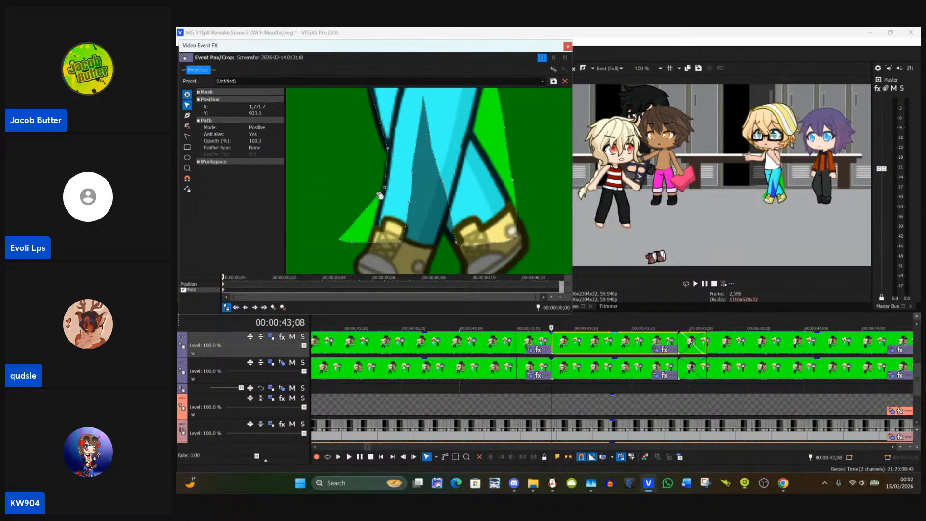
drag(401, 246, 434, 247)
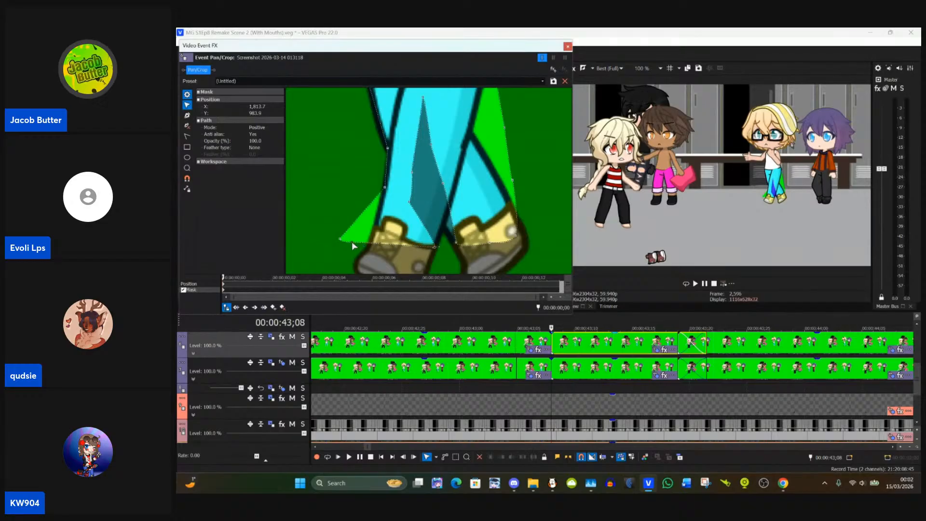
drag(406, 245, 397, 239)
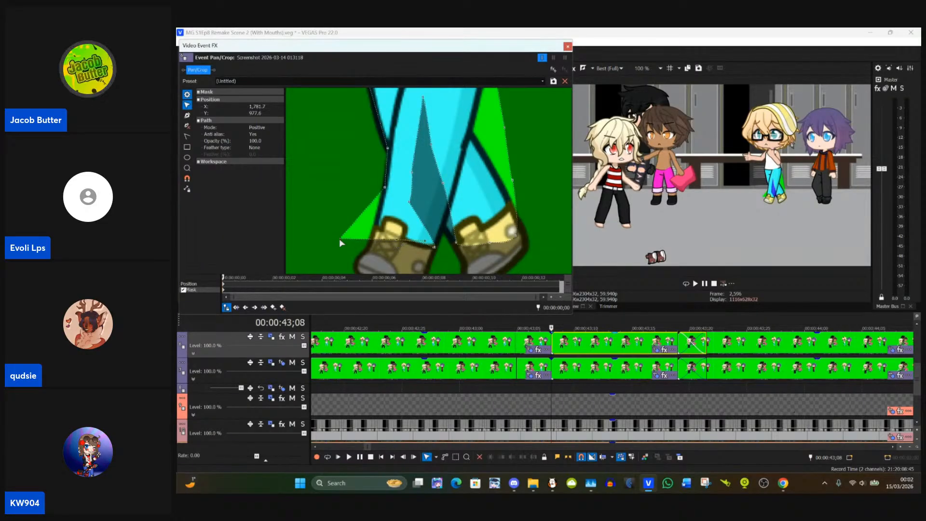
drag(339, 238, 371, 229)
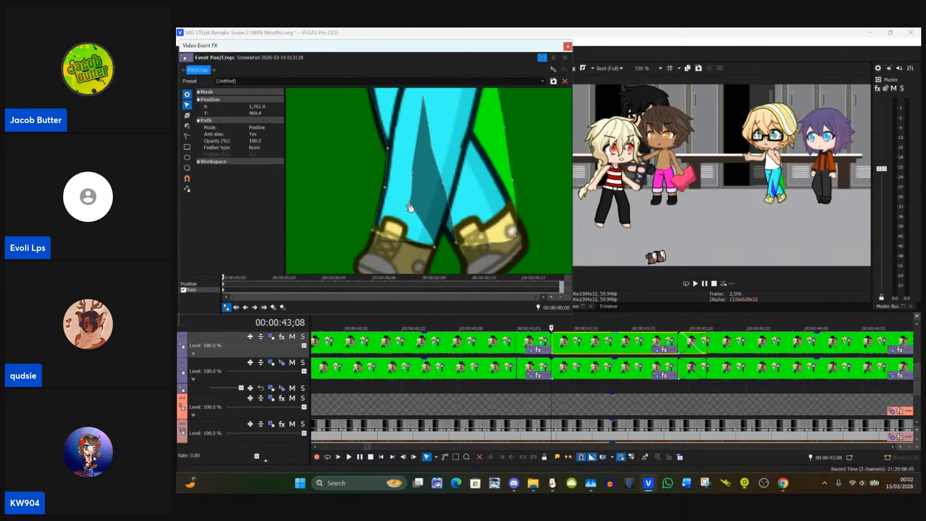
drag(411, 210, 450, 241)
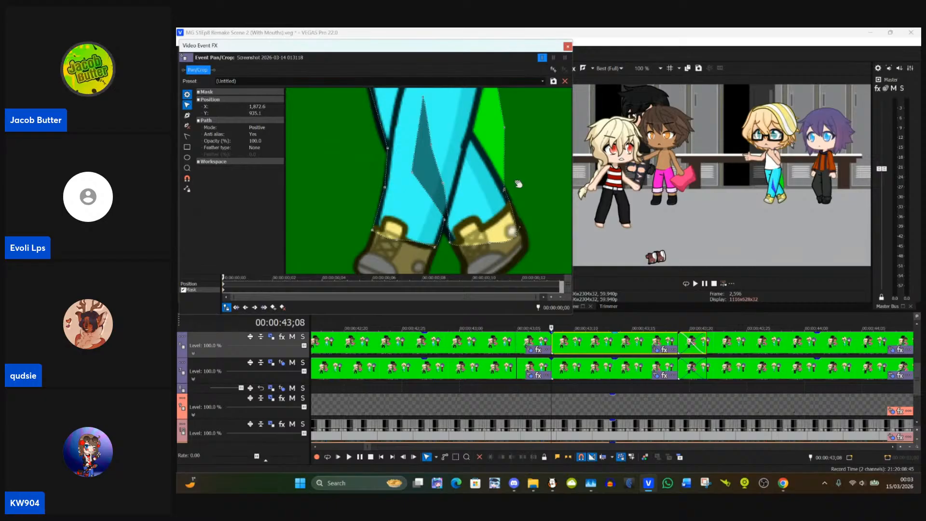
Step: Align the trouser mask's thigh and lower-leg points with the crossed leg's outer edge on the purple-haired character's side
scroll(497, 229, up, 2)
click(479, 183)
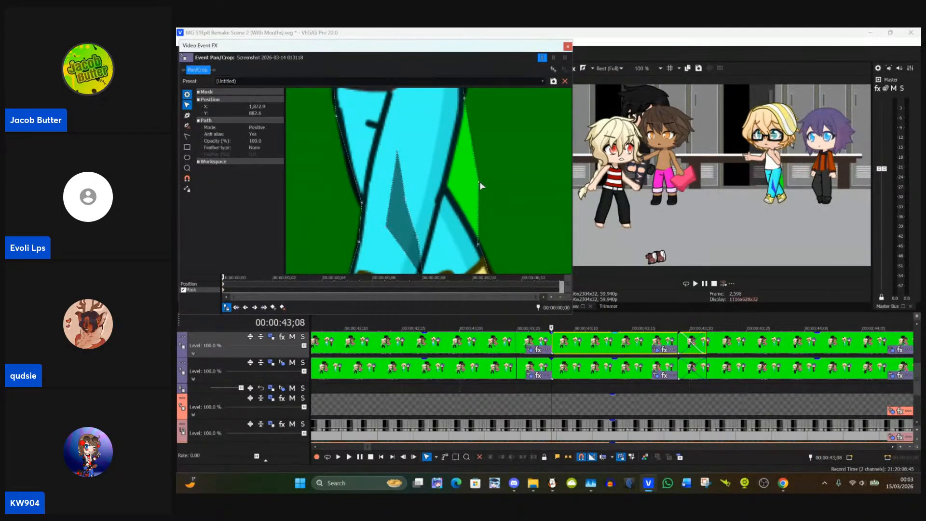
drag(480, 184, 496, 250)
drag(512, 166, 514, 201)
drag(505, 235, 505, 119)
drag(507, 187, 543, 208)
drag(505, 170, 522, 127)
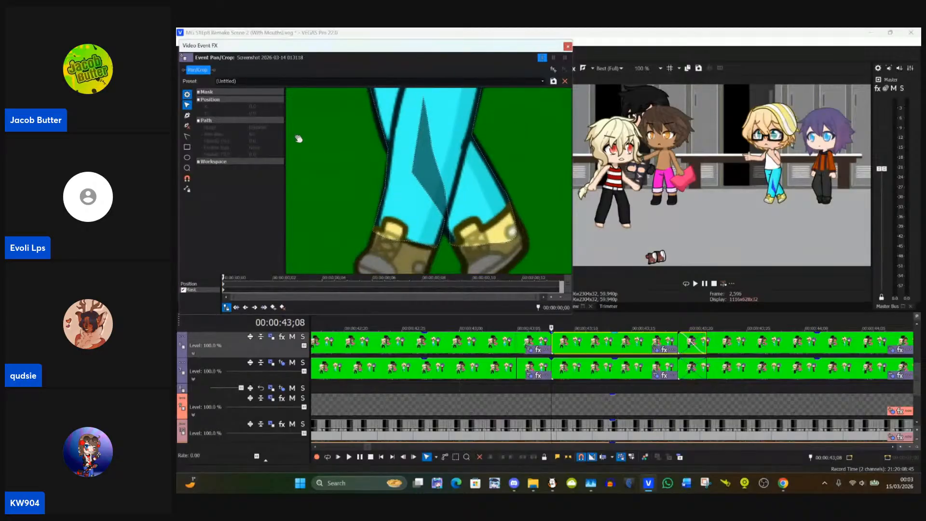
Step: Delete the surplus trouser mask points that enclose the dark unmasked wedge across the front leg
click(187, 125)
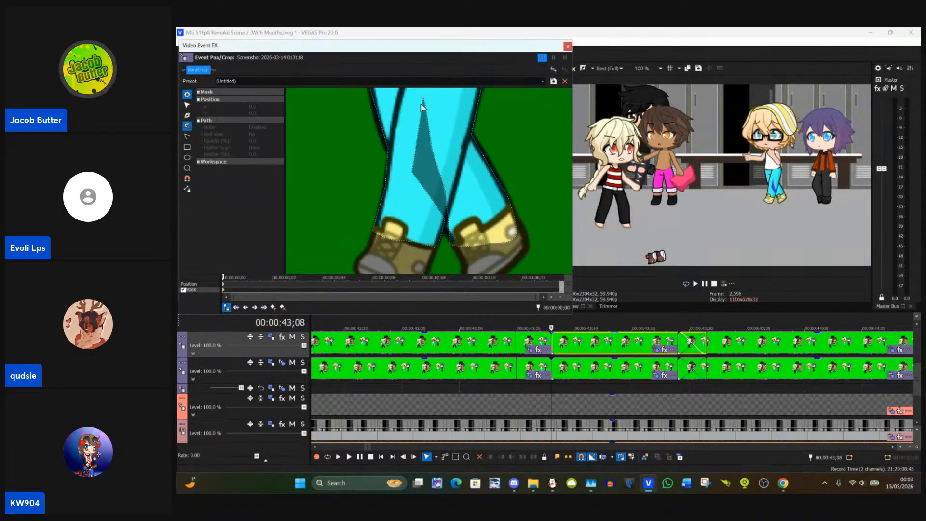
drag(425, 102, 413, 173)
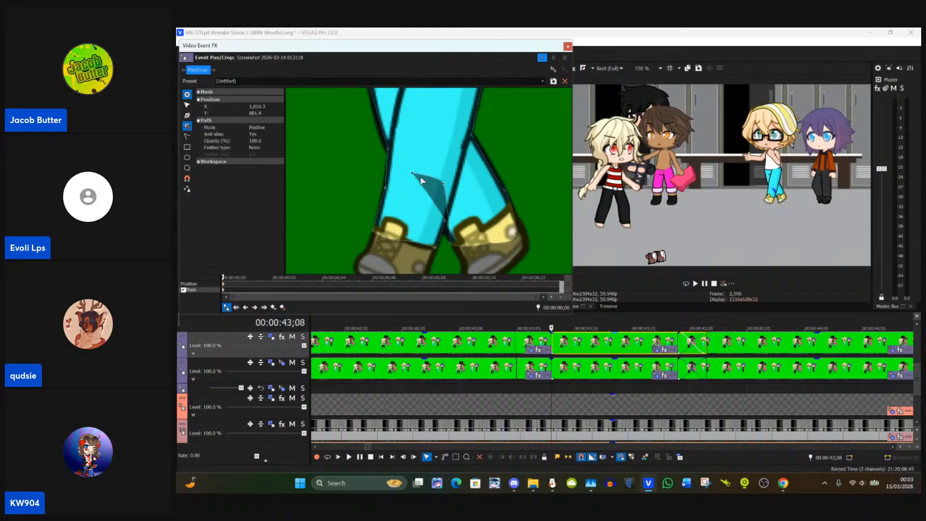
click(413, 174)
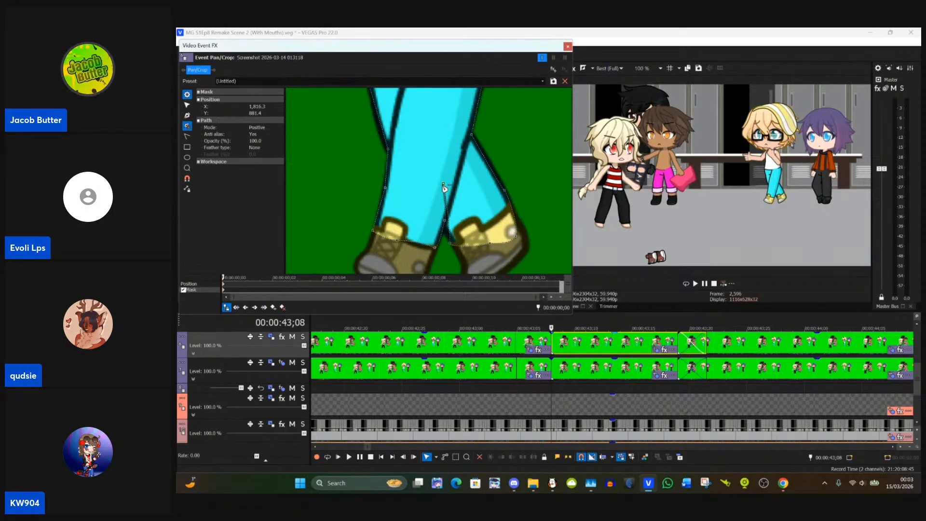
click(443, 185)
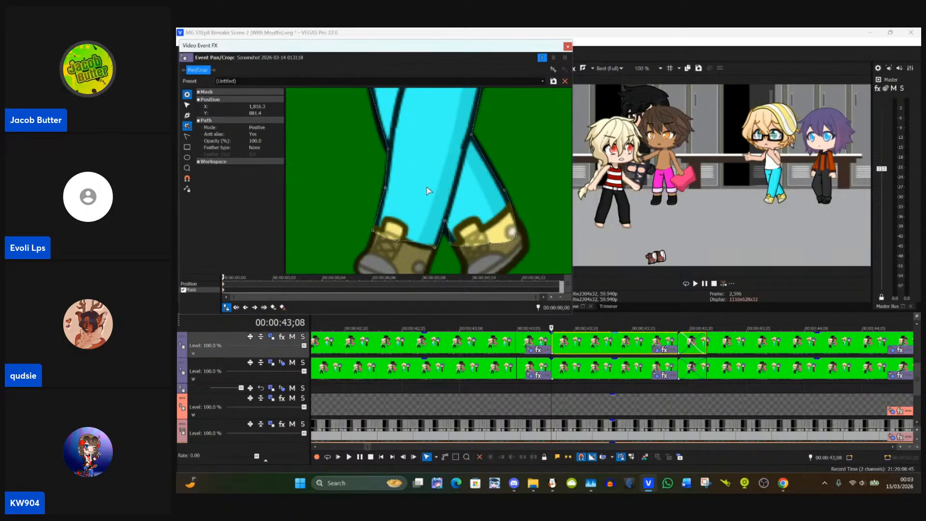
Step: Fit the remaining trouser mask points to the gap between the ankles and close the event's Pan/Crop settings
click(187, 105)
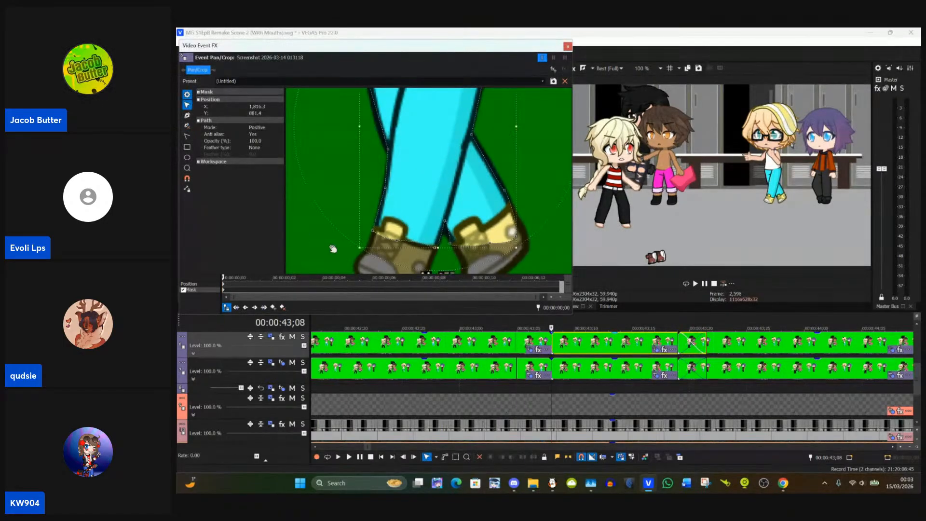
click(532, 271)
click(448, 227)
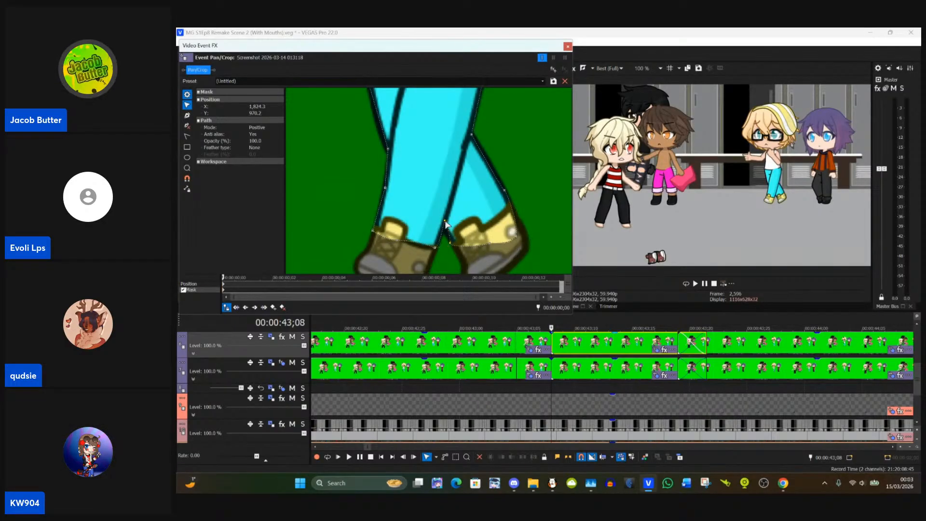
drag(445, 223, 444, 226)
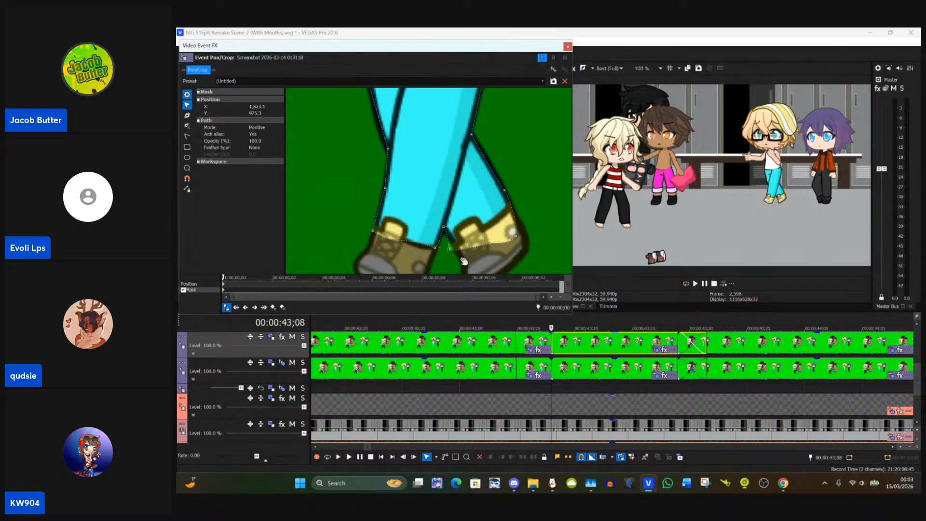
click(450, 255)
click(449, 255)
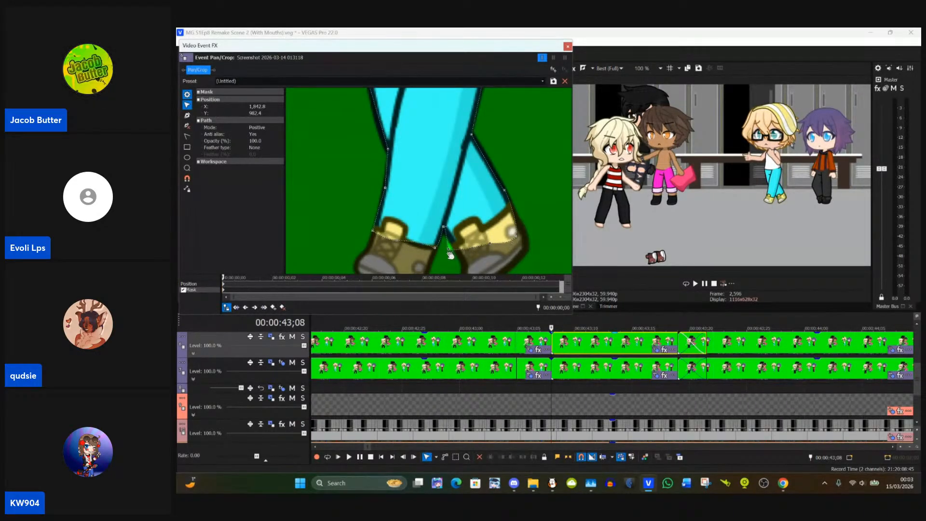
drag(449, 250, 453, 248)
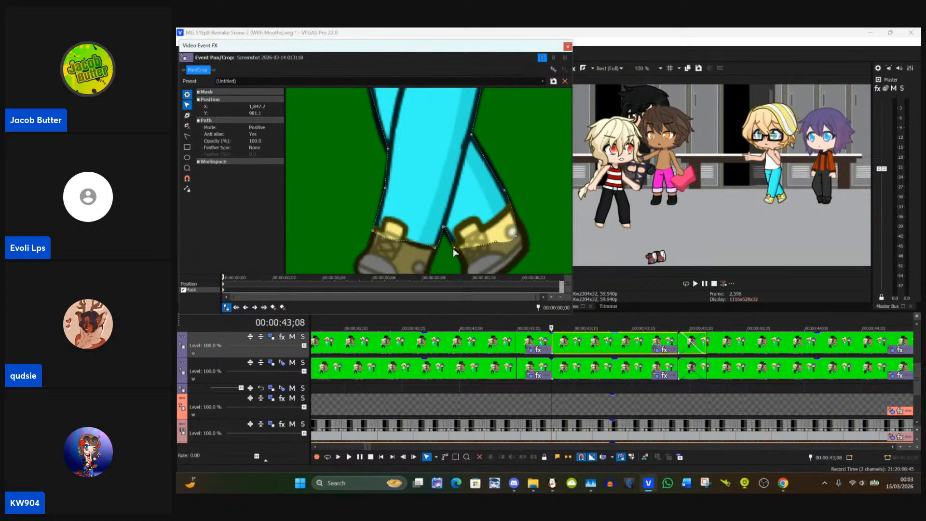
drag(523, 261, 544, 307)
drag(521, 173, 369, 180)
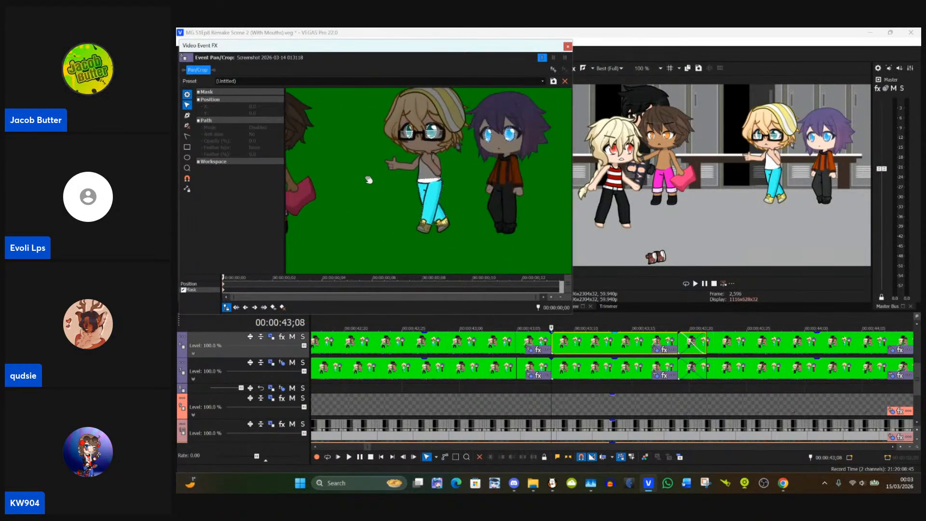
click(567, 45)
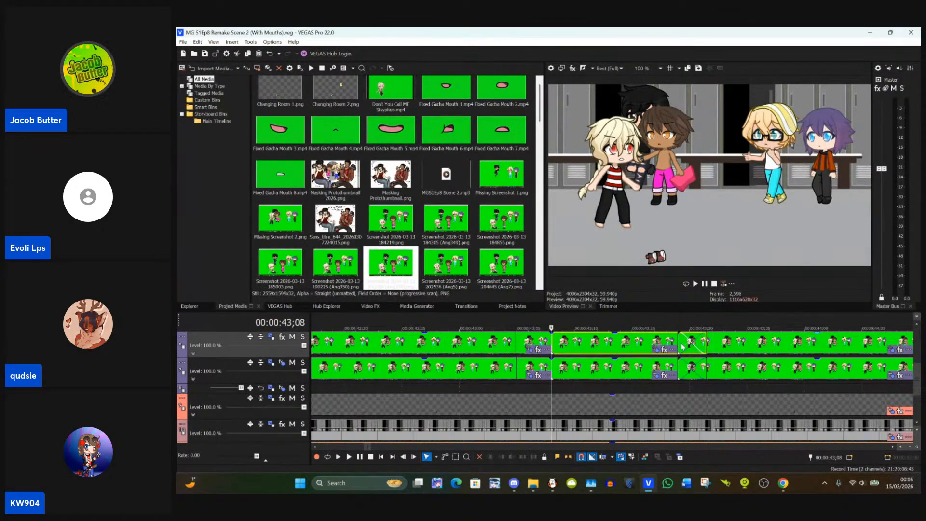
Step: Try removing the crossfade between the event at 00:00:43;08 and the one starting at 00:00:43;19, and undo the change
click(655, 353)
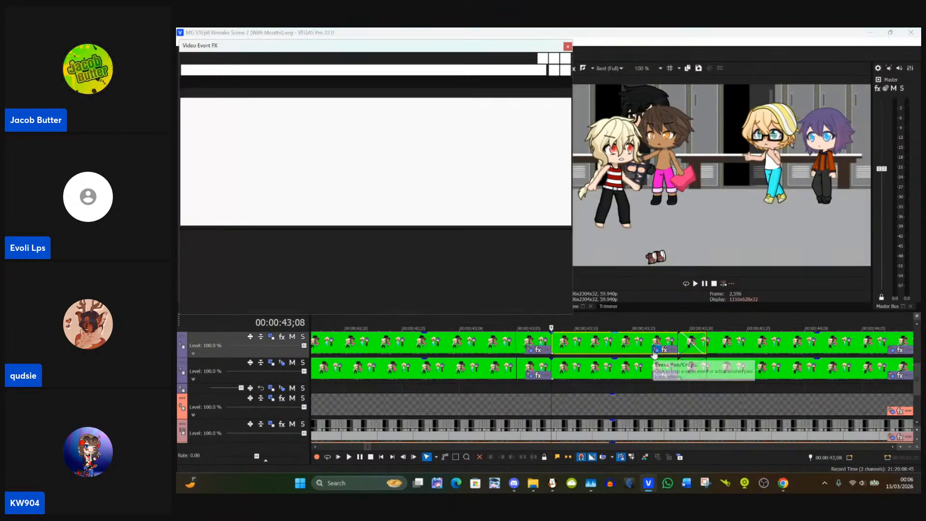
click(568, 46)
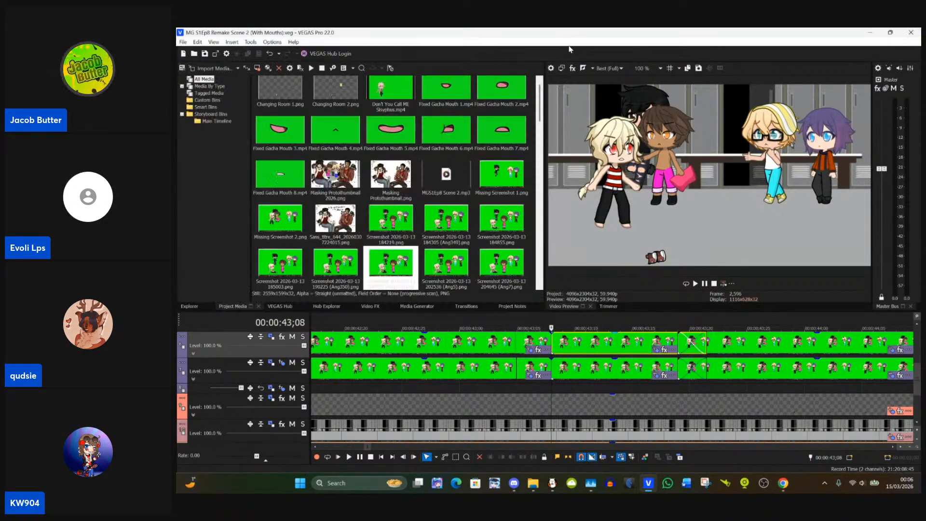
click(684, 348)
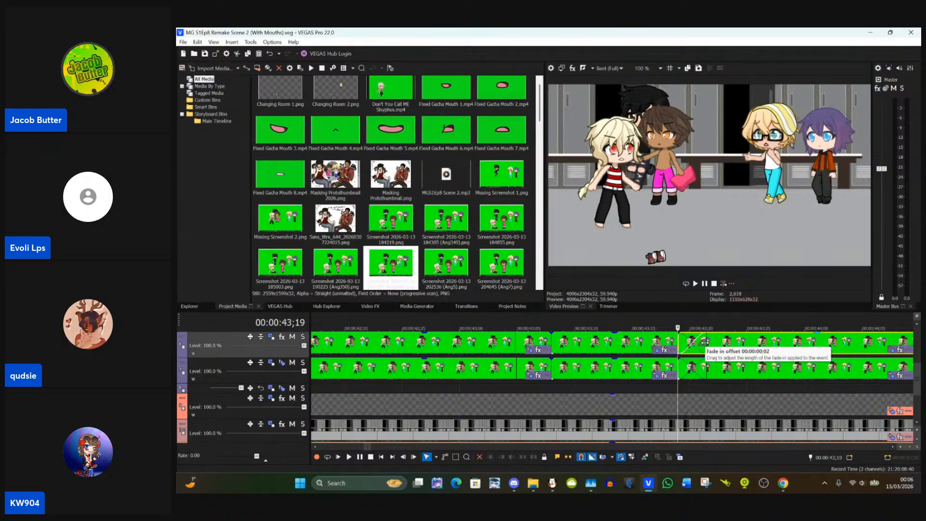
drag(706, 343, 677, 344)
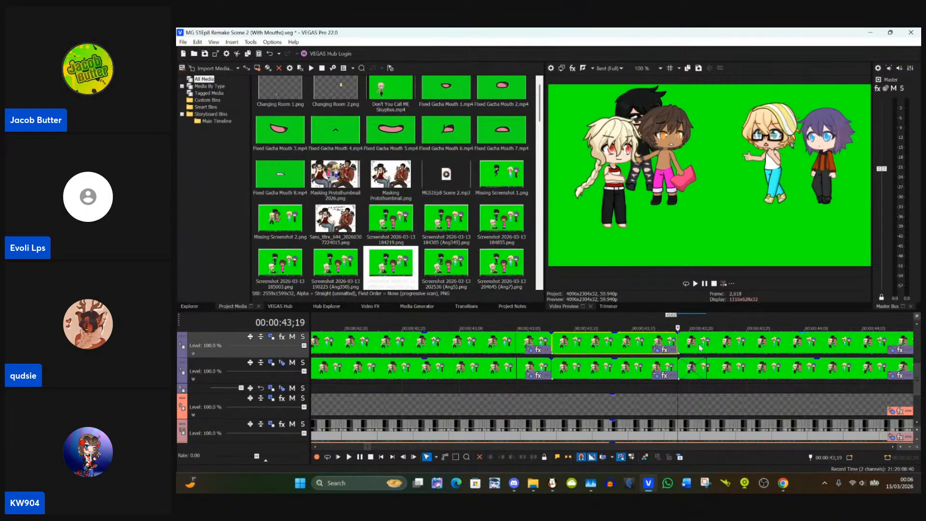
click(650, 345)
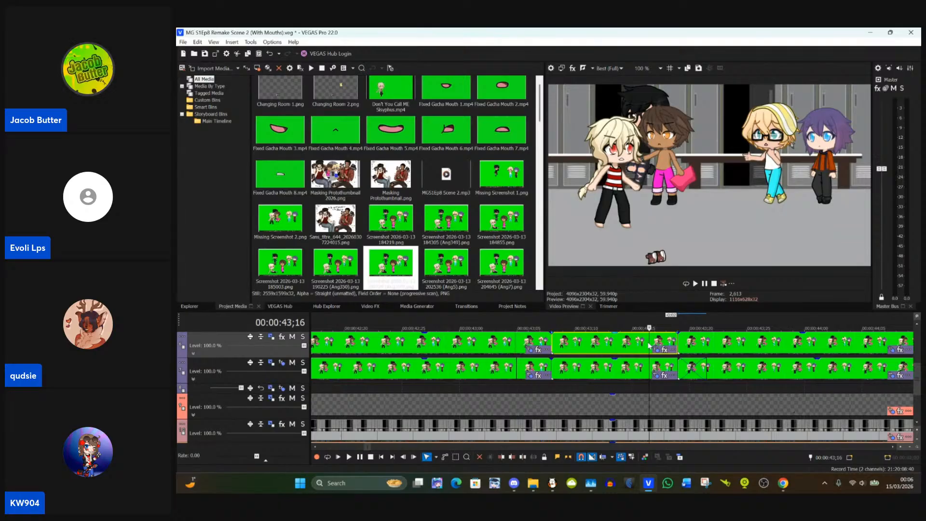
key(ctrl+z)
Step: Remove the crossfade at 00:00:43;19 and paste the event attributes of the 00:00:43;08 event onto the event that follows
click(760, 345)
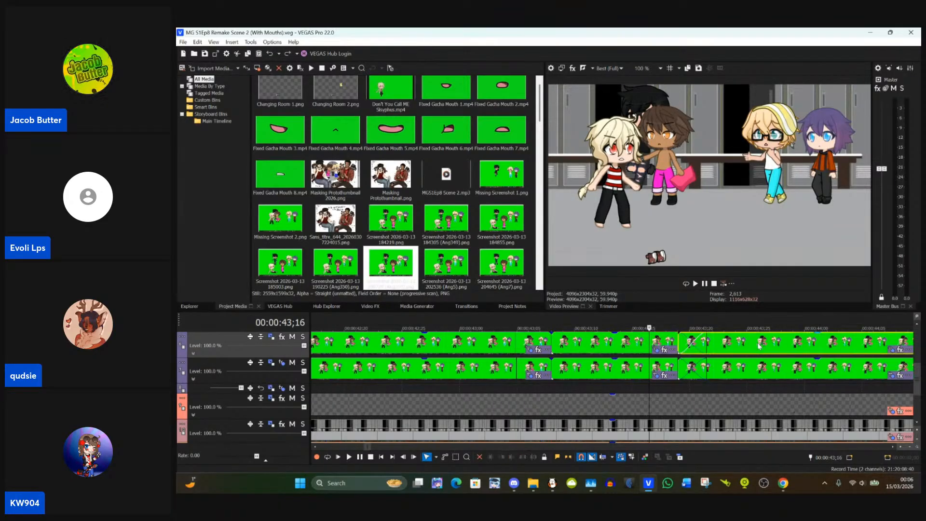
drag(707, 344, 679, 343)
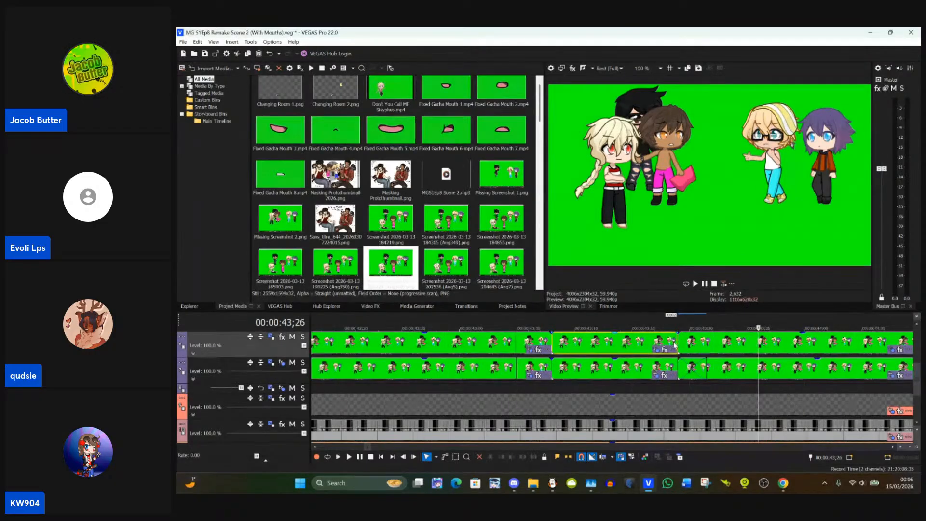
click(672, 344)
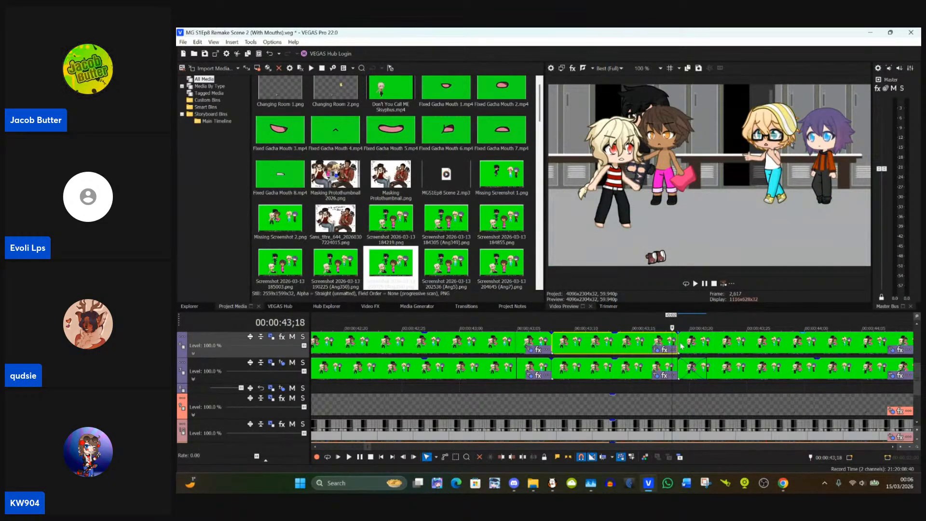
click(681, 345)
right_click(686, 344)
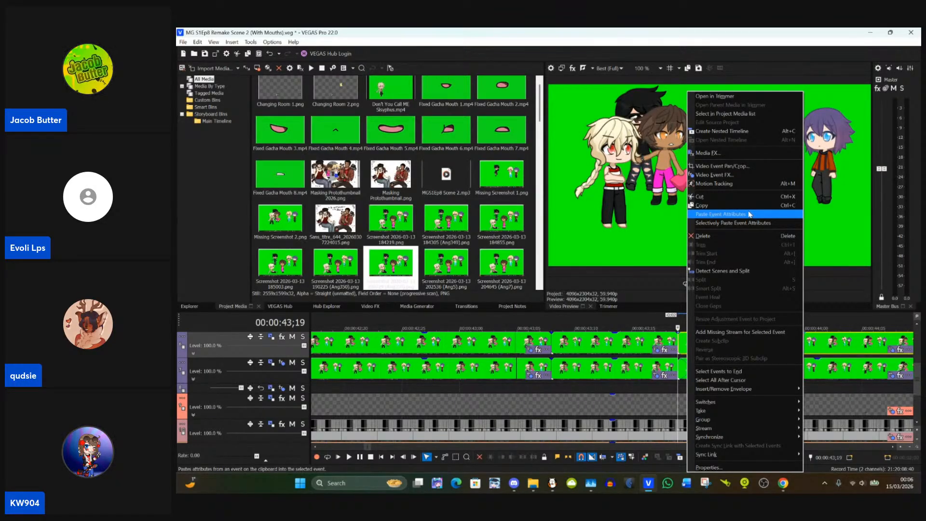
click(750, 214)
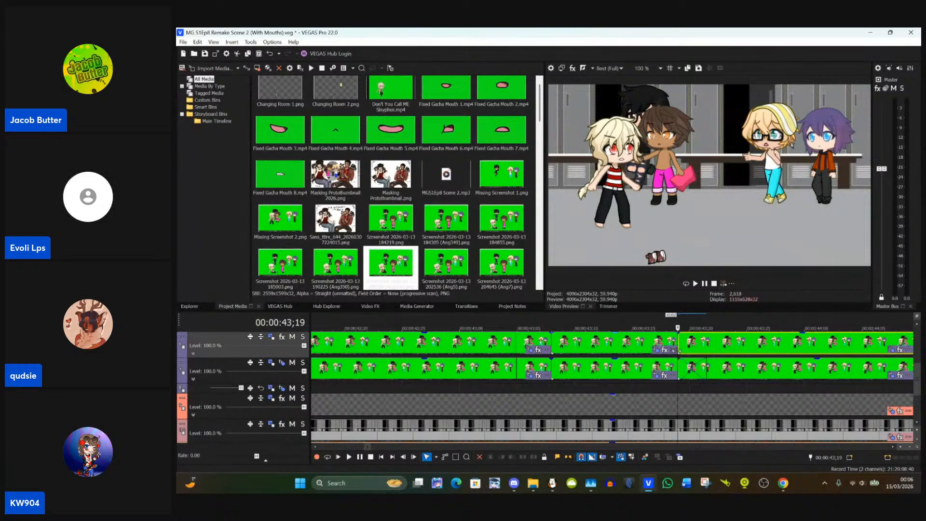
Step: Extend the 00:00:43;08 event over the next one and move the following events' starts on both character tracks to about 00:00:43;20
drag(676, 346, 699, 352)
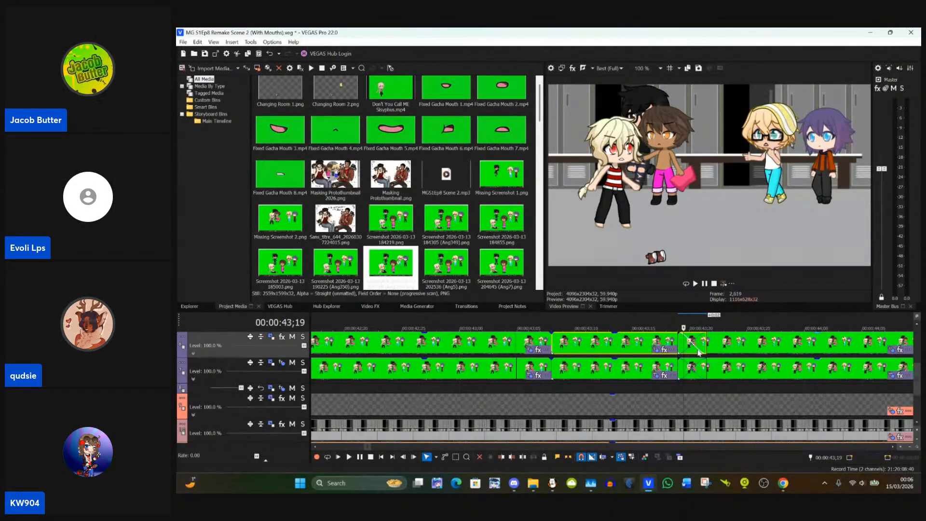
click(698, 352)
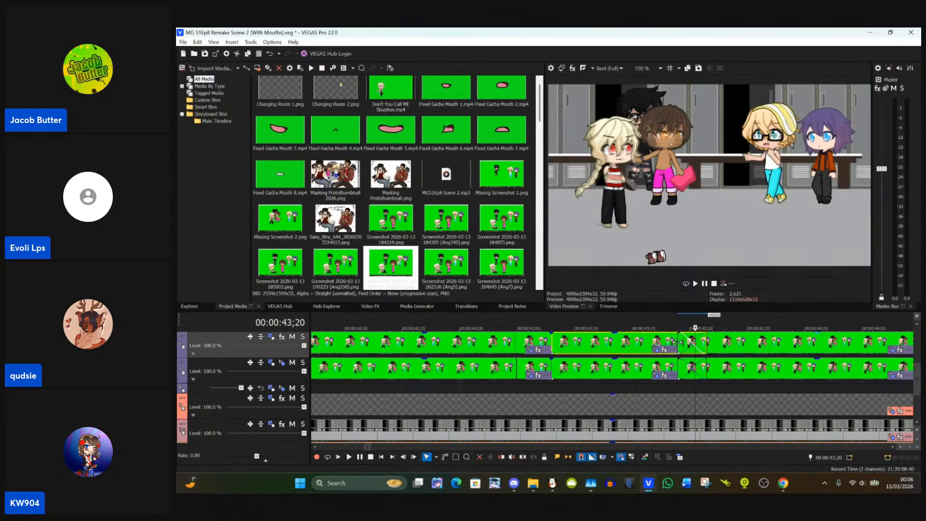
drag(679, 342, 696, 367)
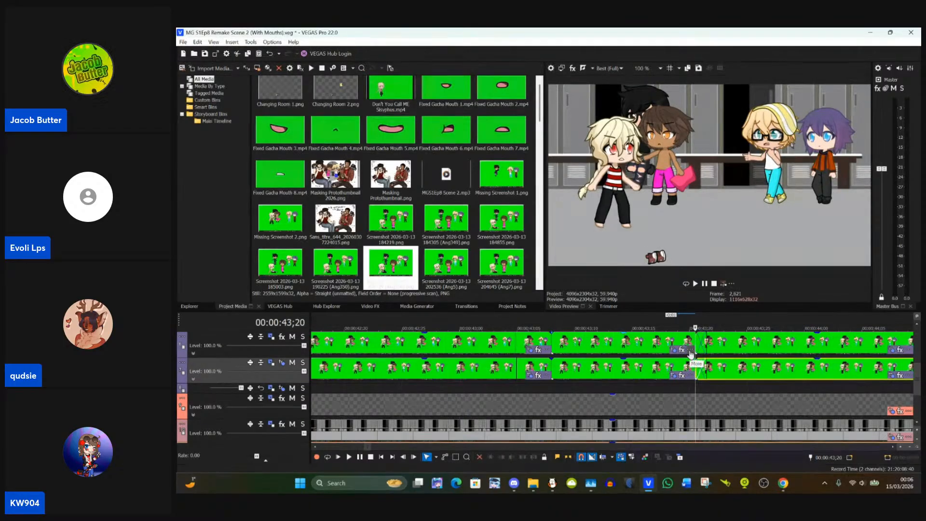
click(708, 343)
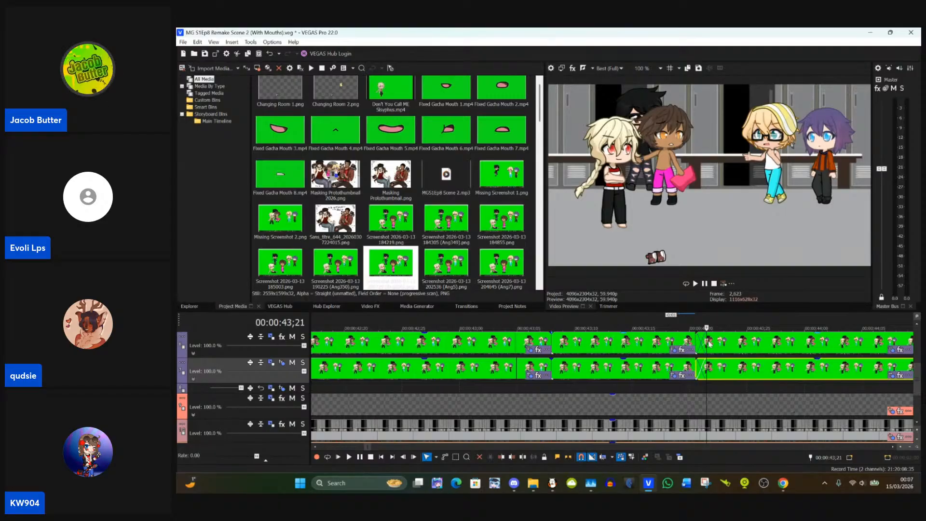
Step: Save the project
key(Right)
key(ctrl+s)
scroll(709, 344, down, 4)
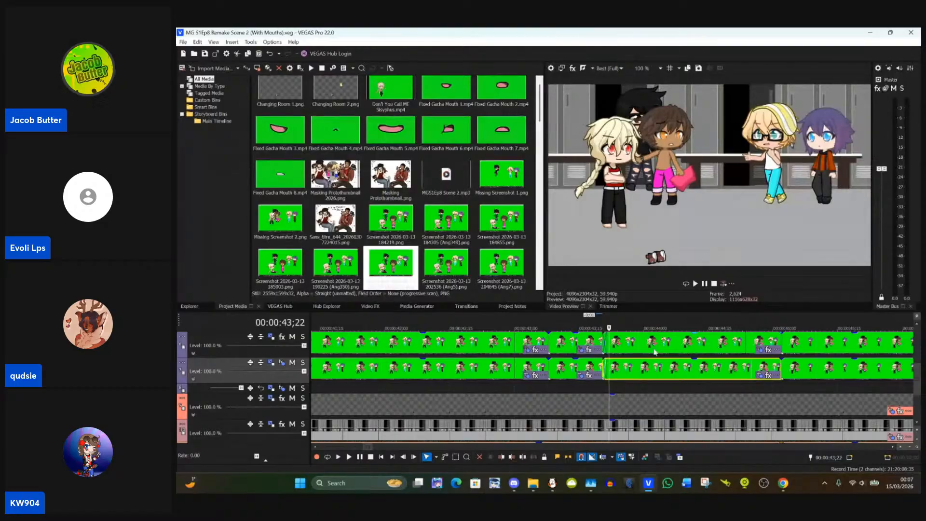
Step: Paste the event attributes of the upper character track's 00:00:43;20 event onto the following event at 00:00:45;02
click(611, 346)
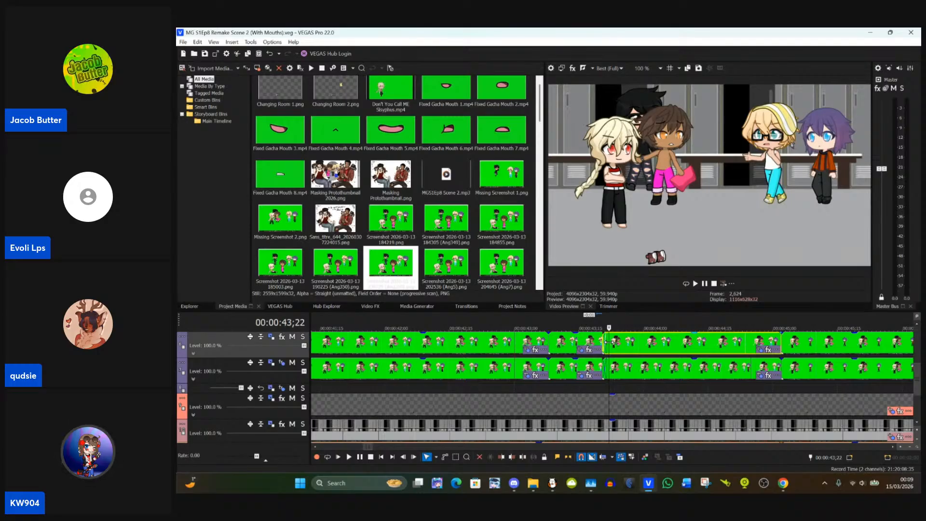
click(780, 338)
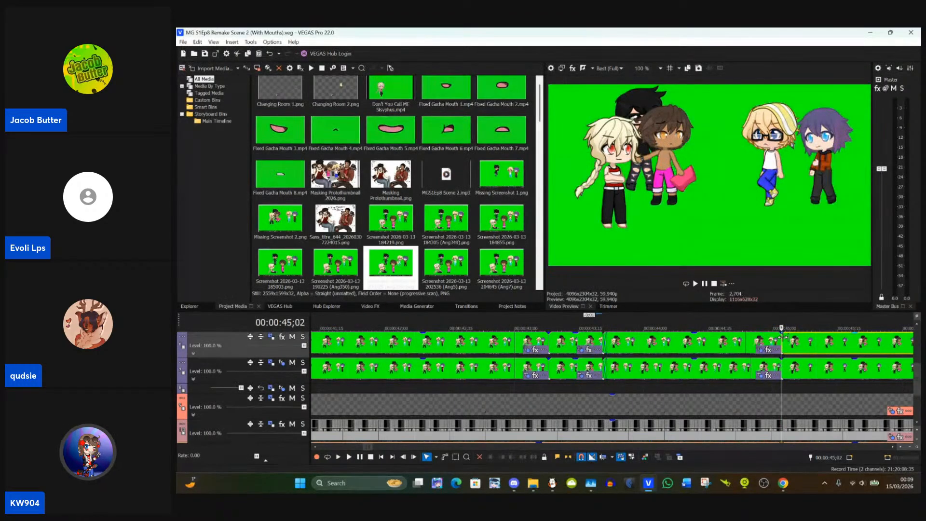
scroll(782, 337, down, 2)
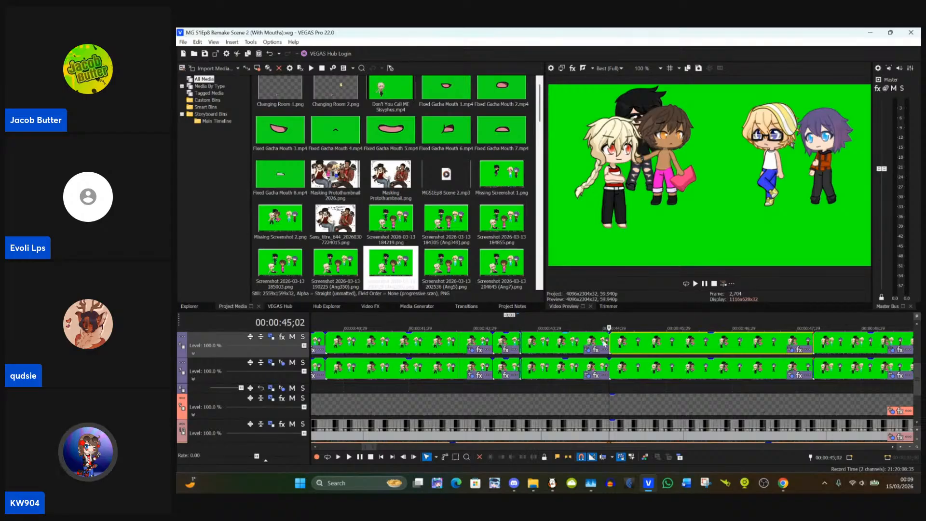
click(603, 343)
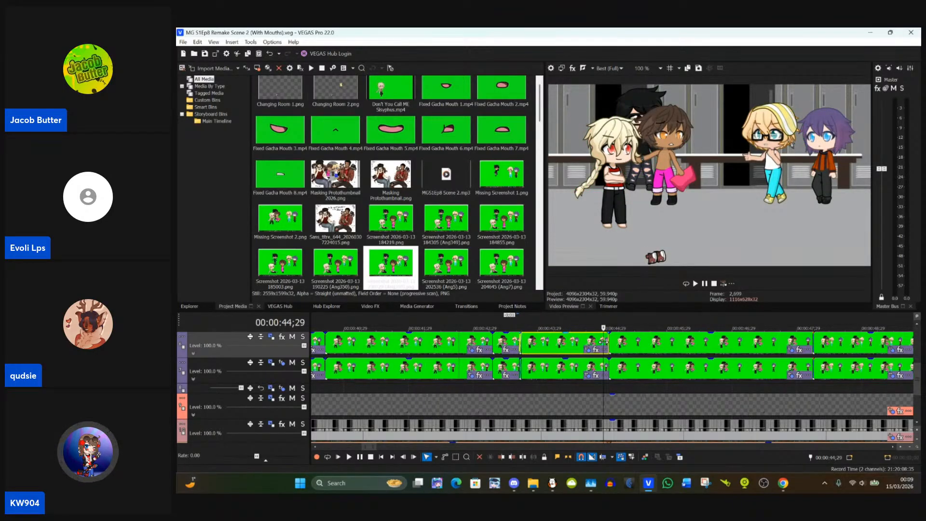
click(609, 344)
right_click(620, 348)
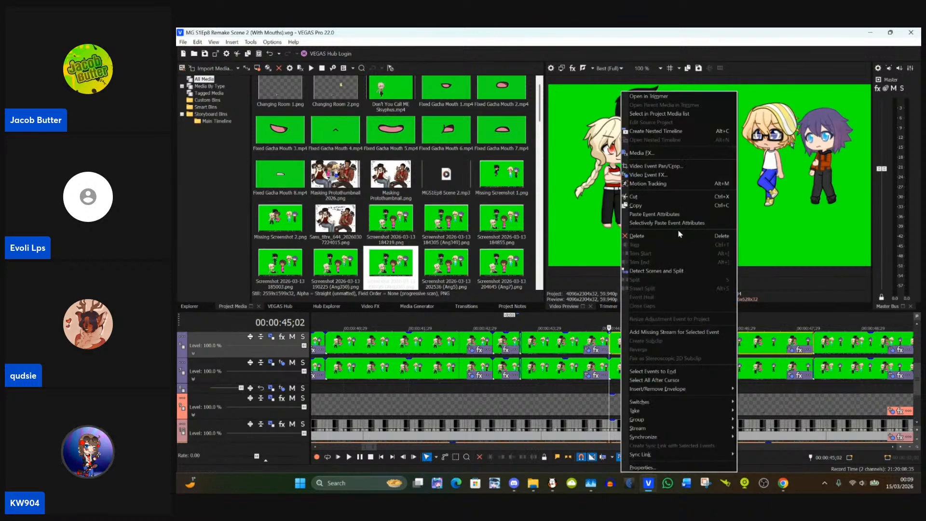
click(656, 214)
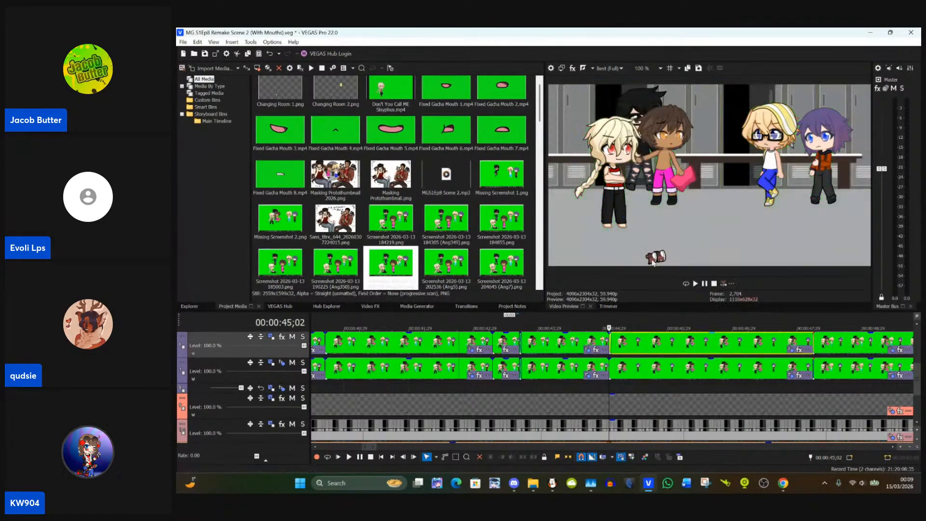
Step: Remove the fade-in from the start of the upper character track's event at 00:00:45;02
scroll(639, 333, up, 6)
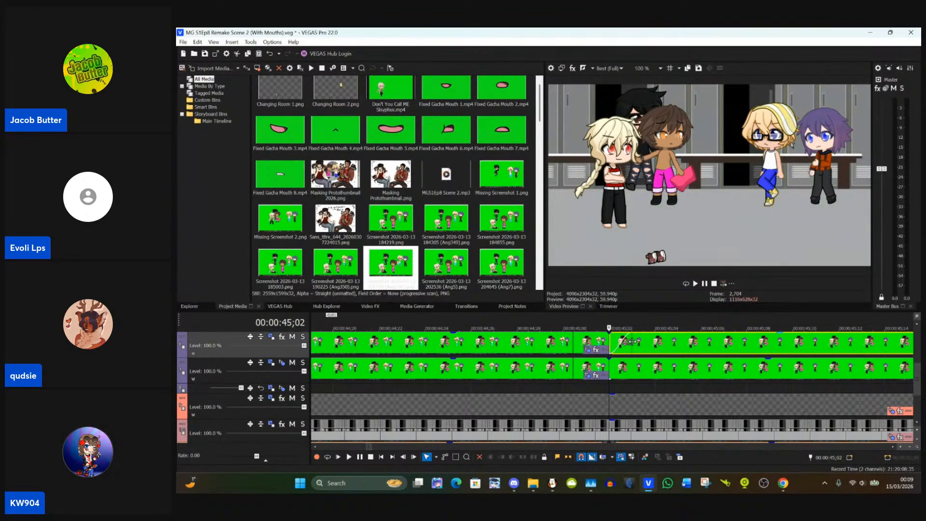
drag(632, 341, 611, 342)
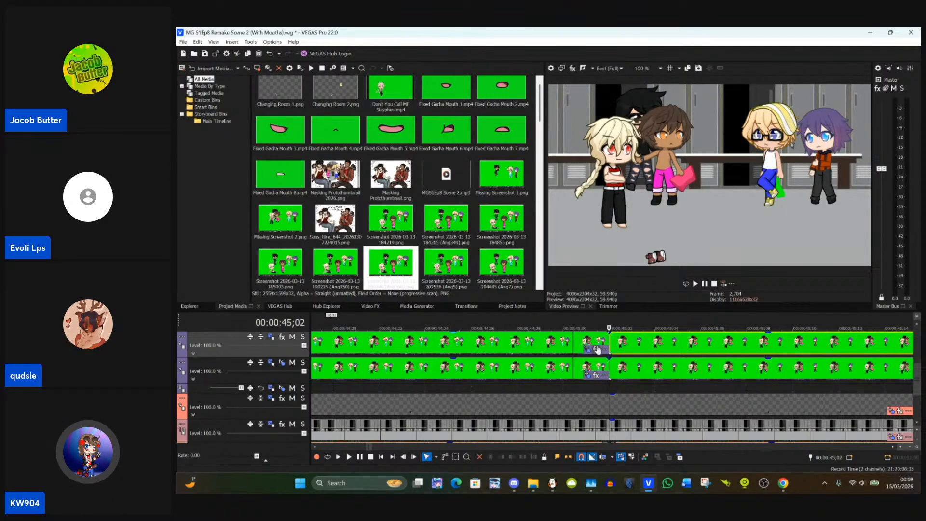
click(565, 343)
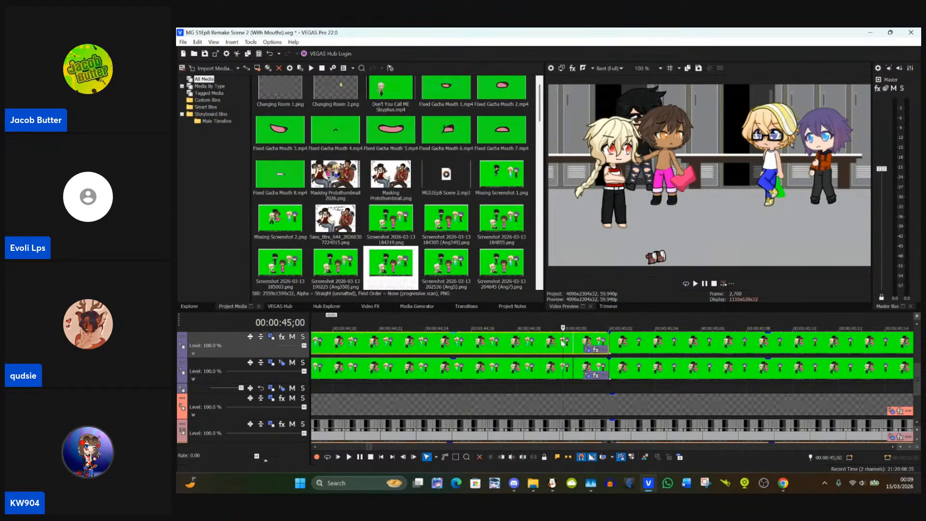
click(611, 348)
scroll(759, 353, down, 8)
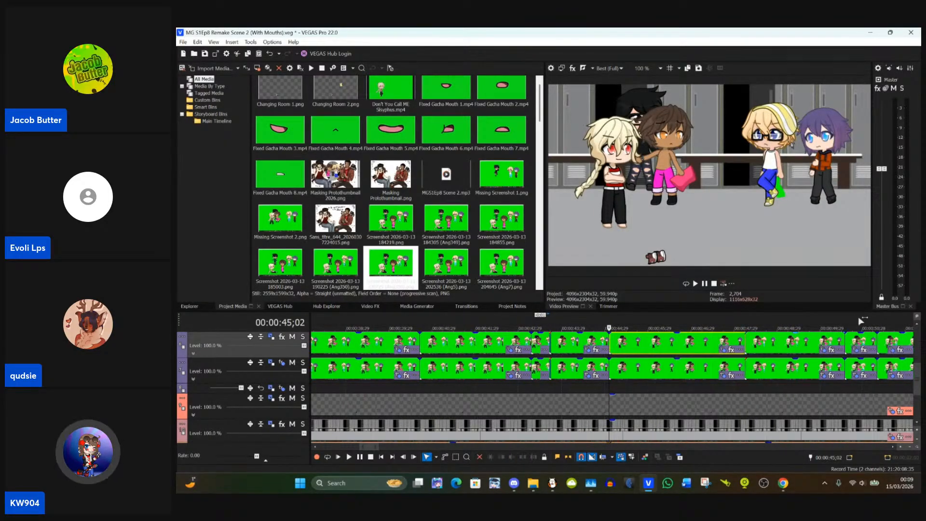
Step: Open the Pan/Crop settings of the 00:00:45;02 event and fit the purple-haired character's narrower eye mask at about X 2,048, Y 598
click(917, 328)
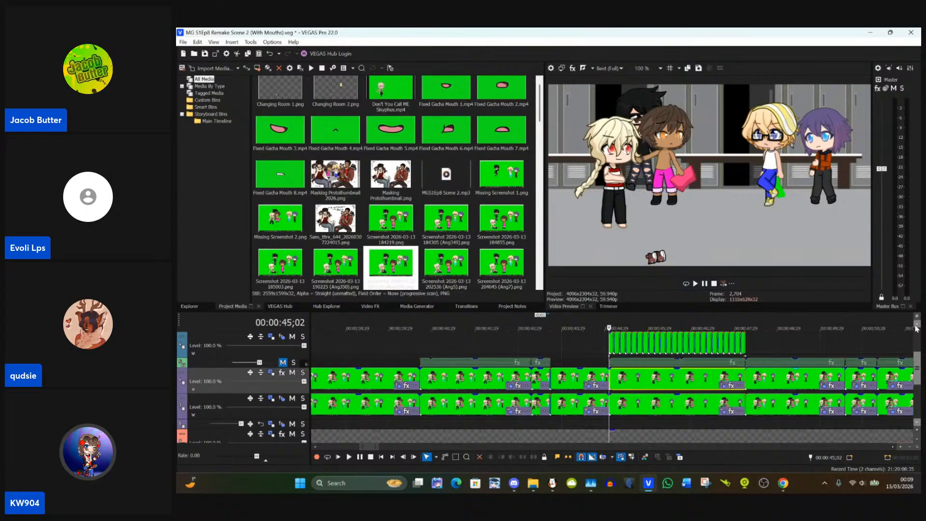
scroll(846, 339, up, 5)
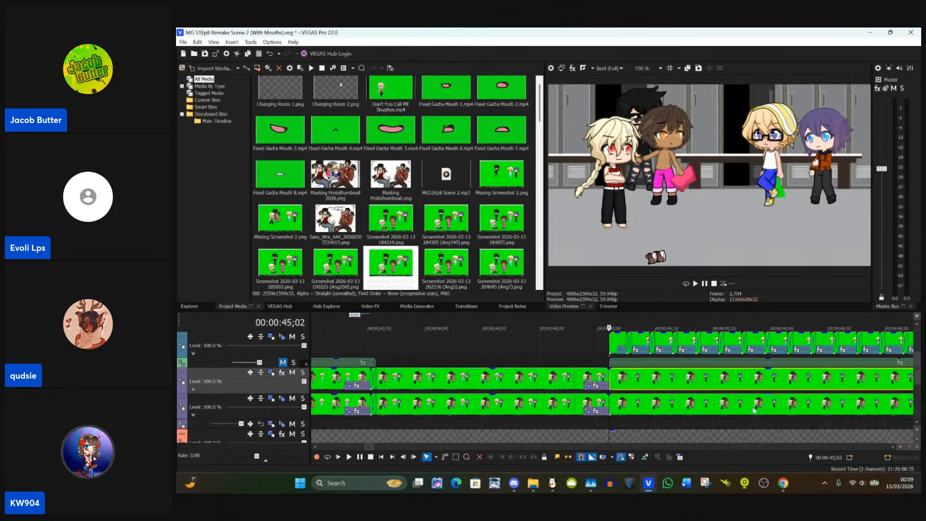
scroll(610, 381, down, 3)
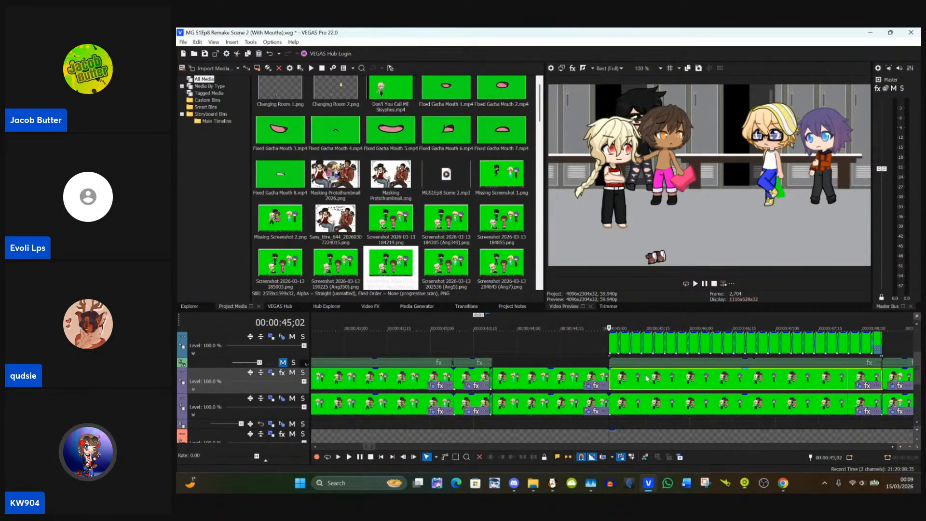
click(588, 381)
click(611, 381)
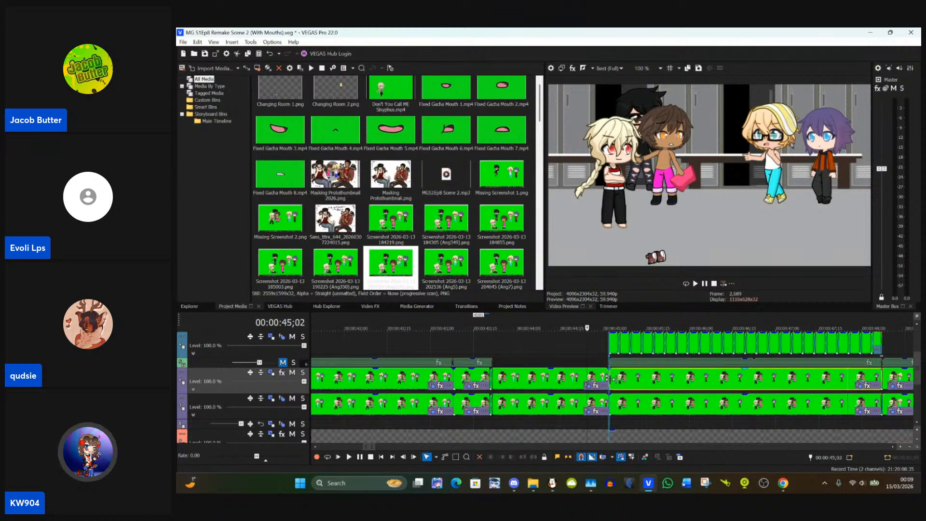
click(860, 387)
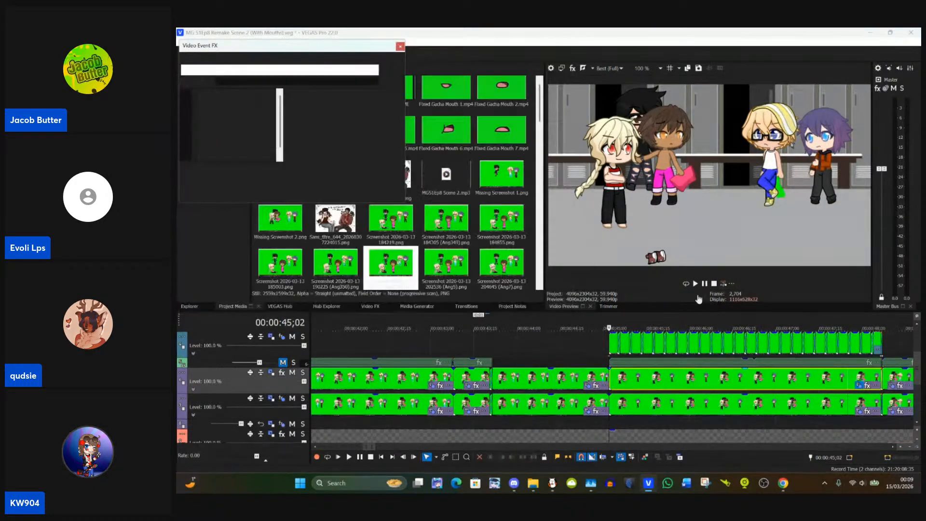
scroll(513, 165, up, 3)
drag(524, 172, 448, 176)
scroll(448, 176, up, 5)
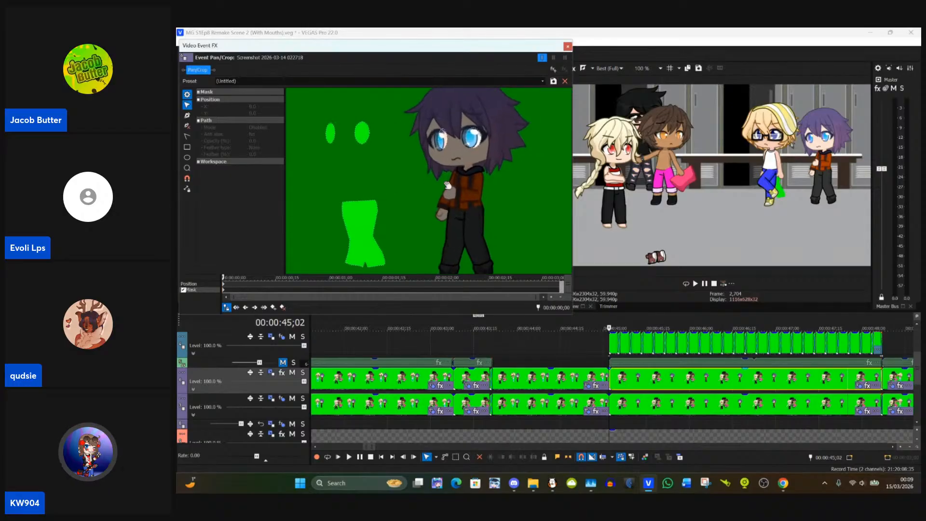
scroll(454, 179, up, 4)
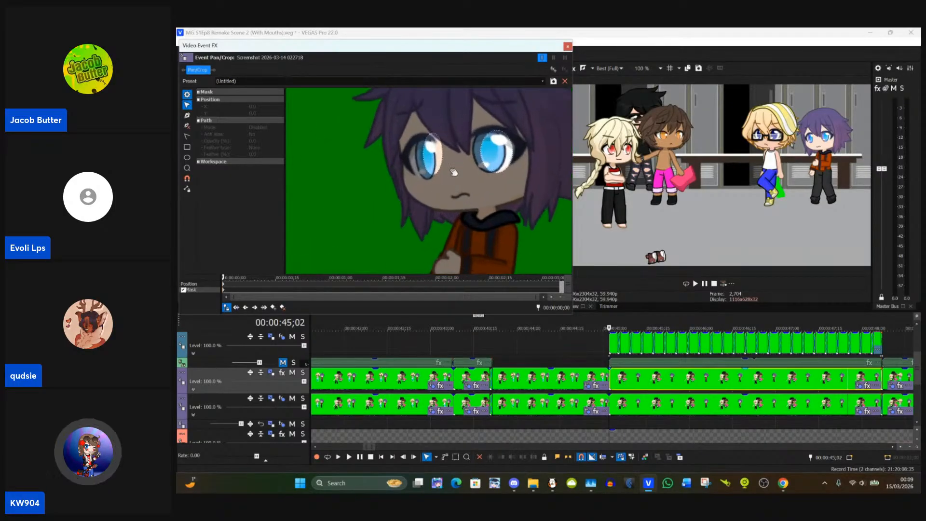
drag(442, 169, 429, 165)
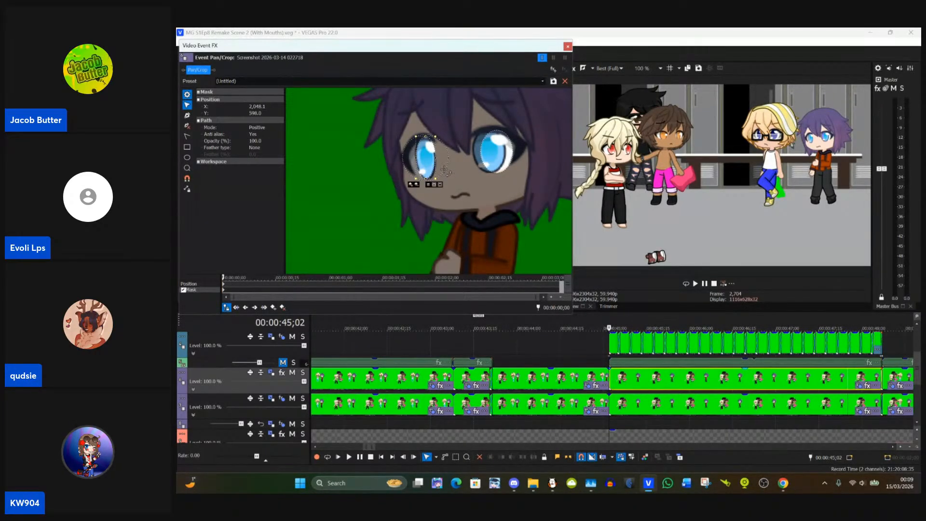
click(444, 169)
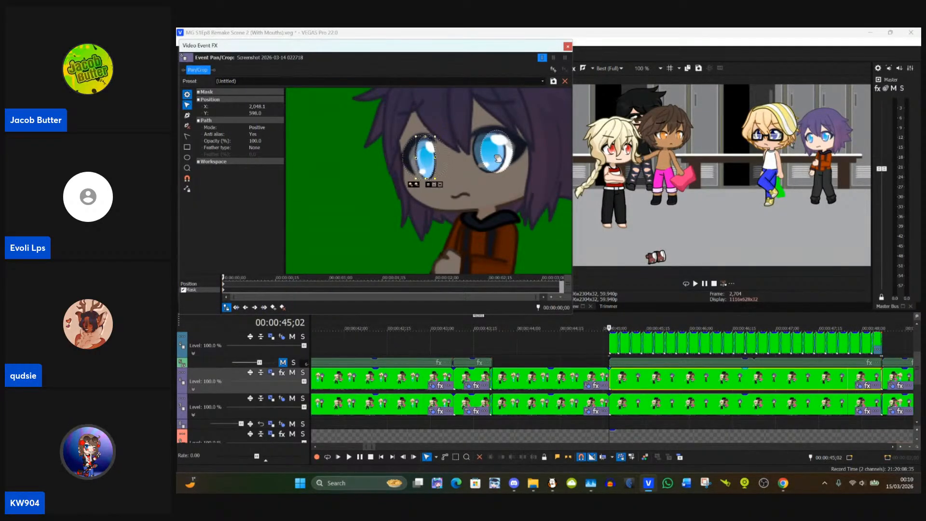
Step: Fit the purple-haired character's wider eye mask over the iris at about X 2,142, Y 588
click(482, 158)
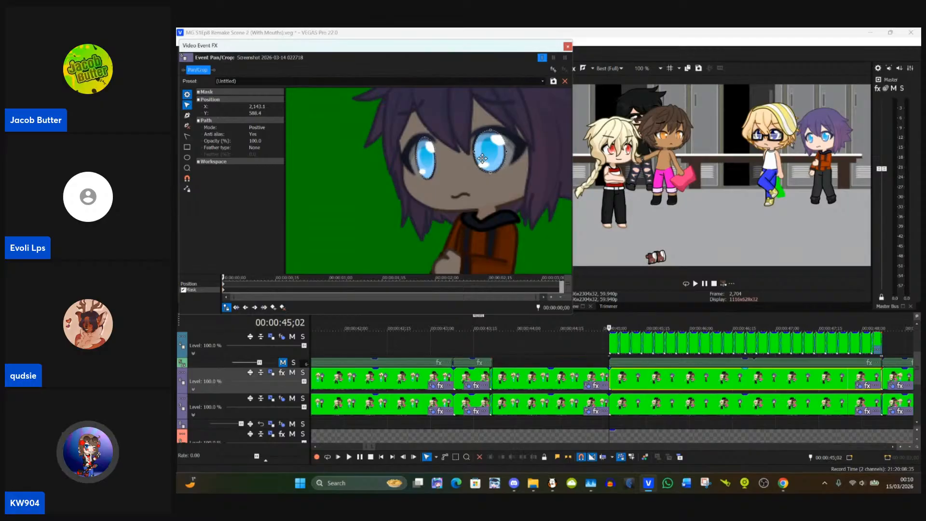
drag(482, 158, 482, 158)
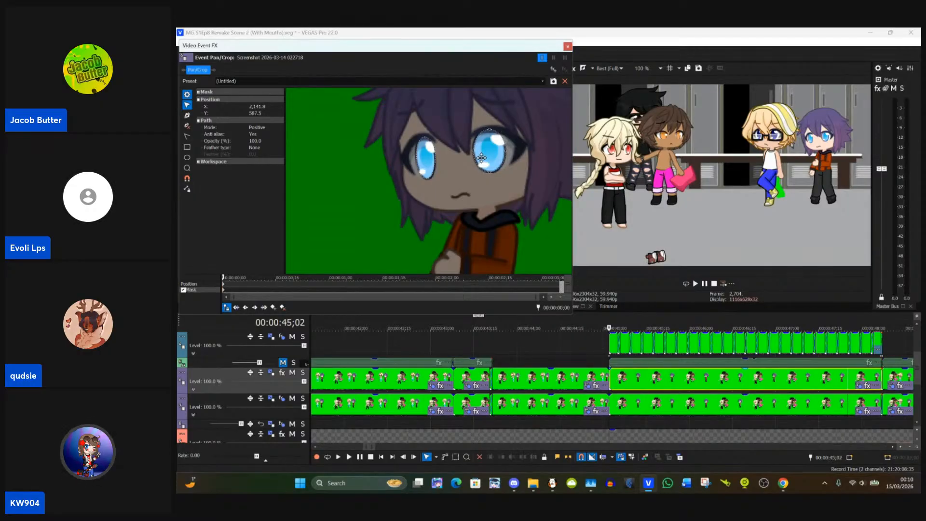
click(531, 173)
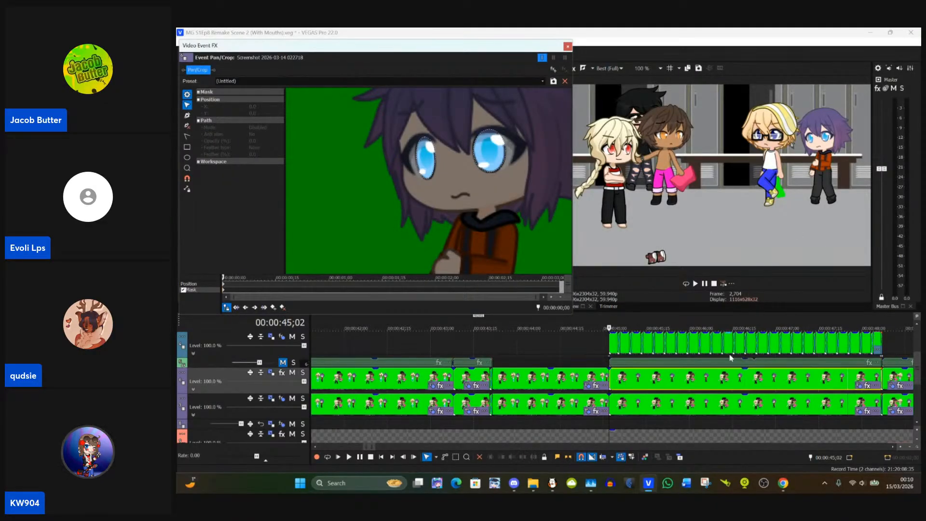
Step: Delete the blond character's leftover eye and trouser masks from the 00:00:45;02 event and close its Pan/Crop settings
scroll(442, 196, down, 3)
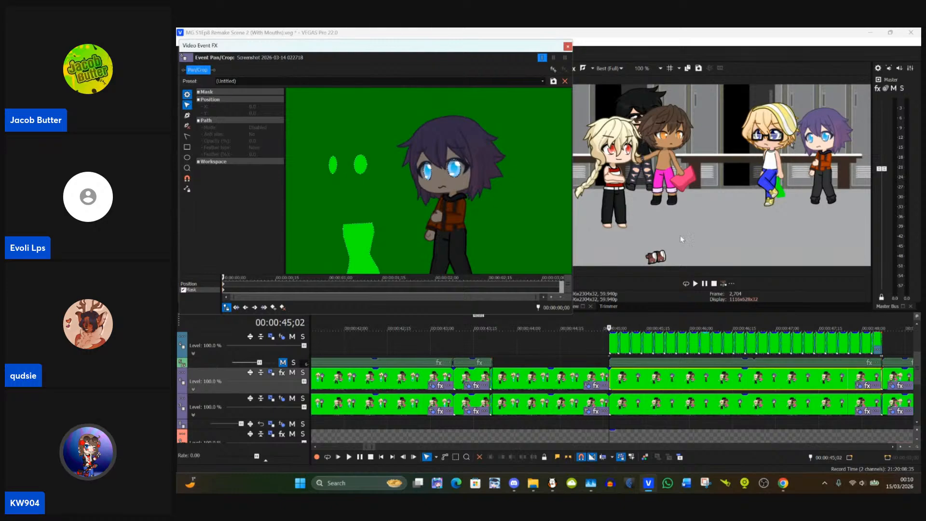
scroll(616, 347, up, 5)
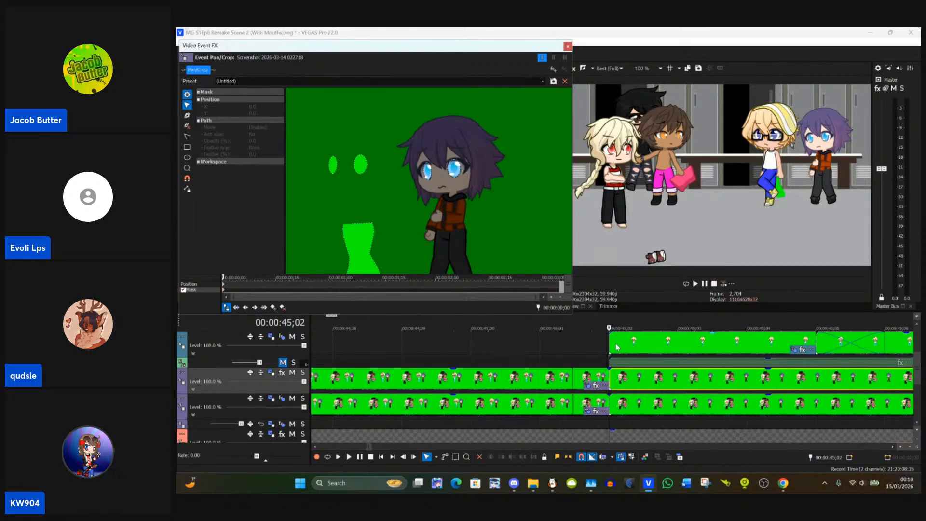
click(336, 175)
double_click(336, 176)
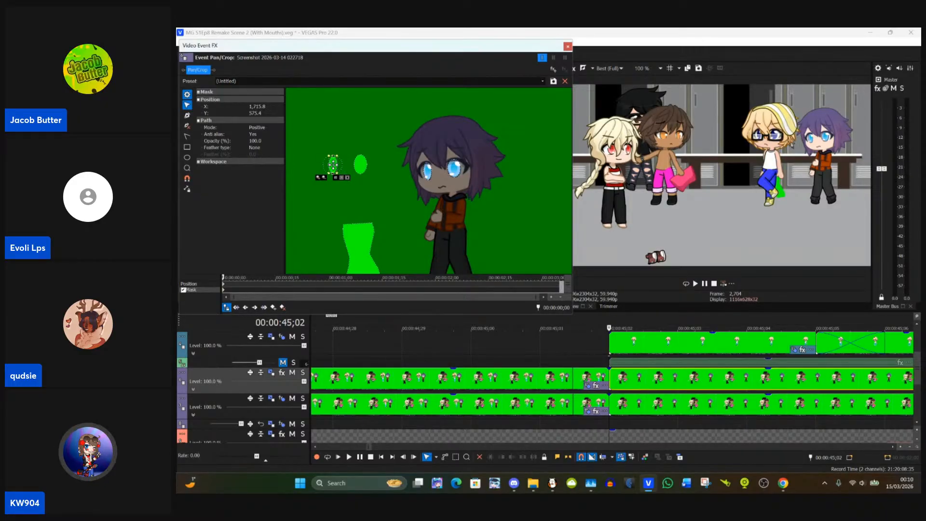
key(Delete)
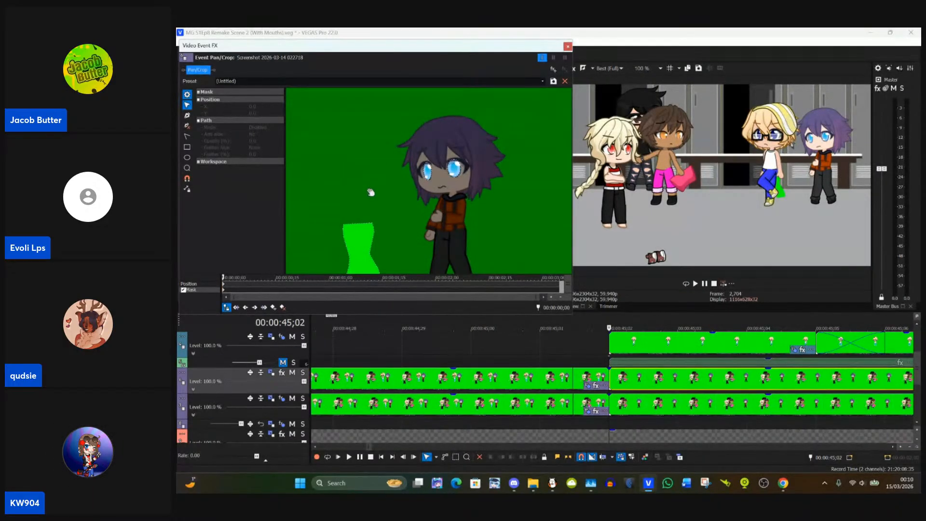
click(351, 248)
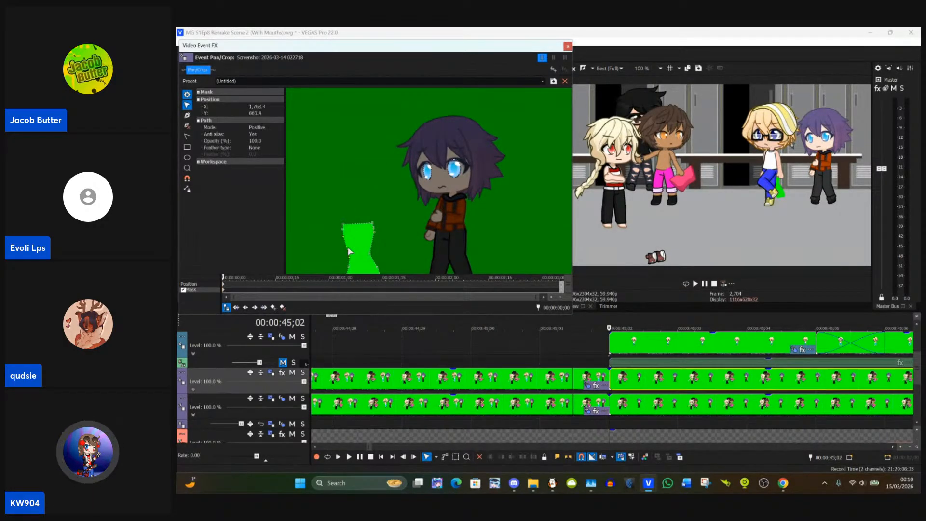
key(Delete)
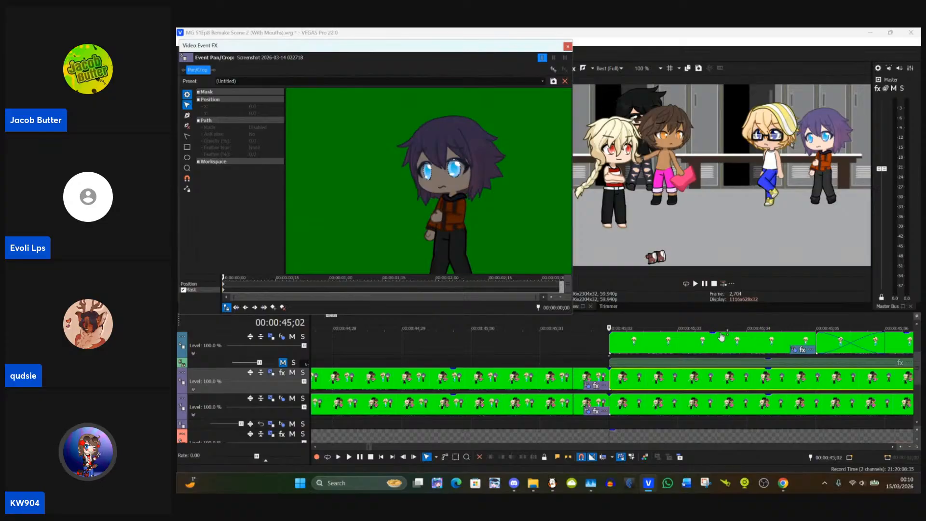
click(678, 342)
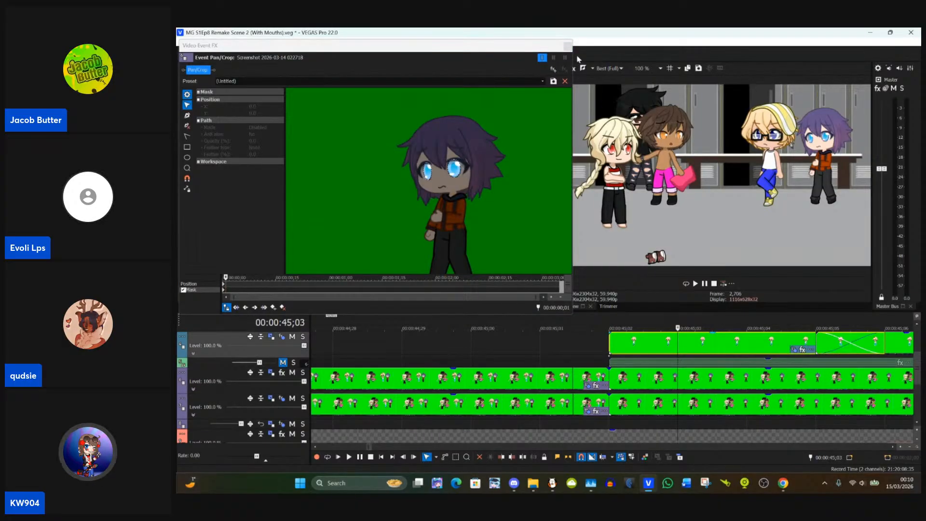
click(568, 46)
Step: Open the Pan/Crop settings of the blond character's separate event at 00:00:45;02 and enable its mask
click(610, 343)
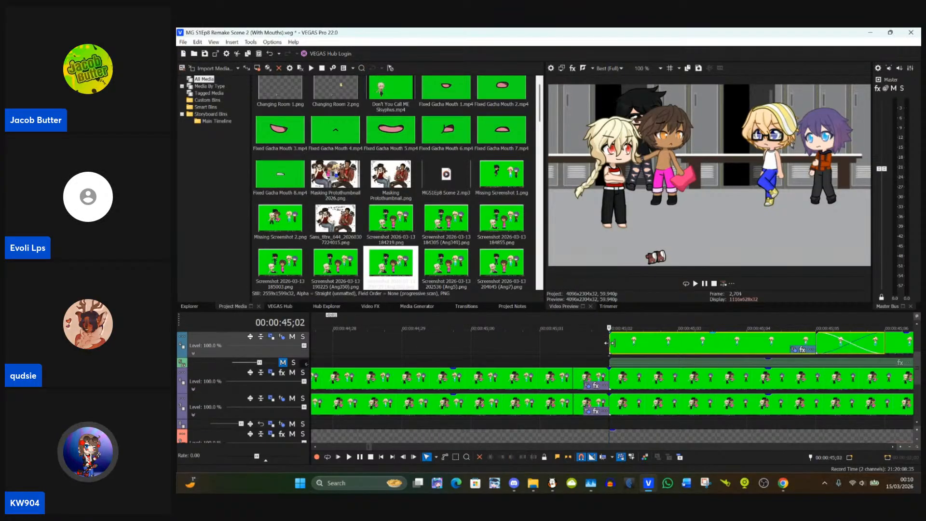
click(793, 350)
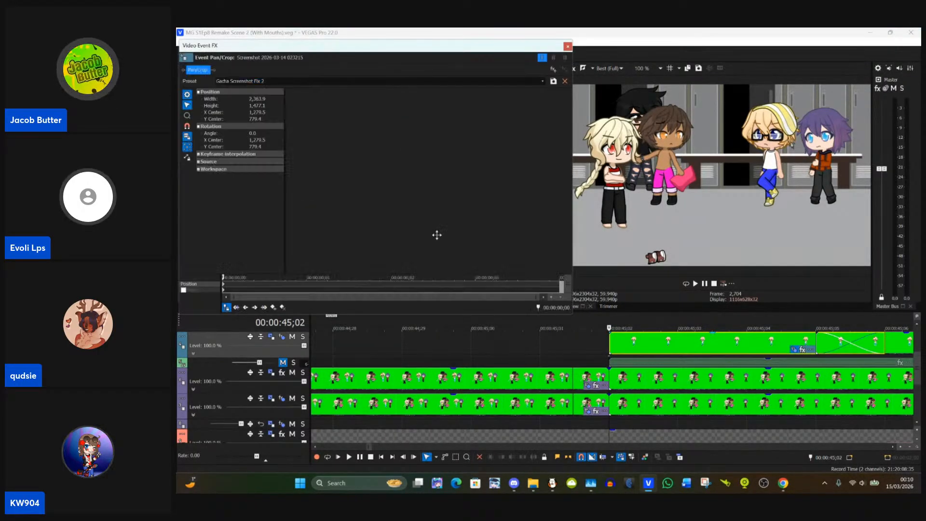
click(224, 291)
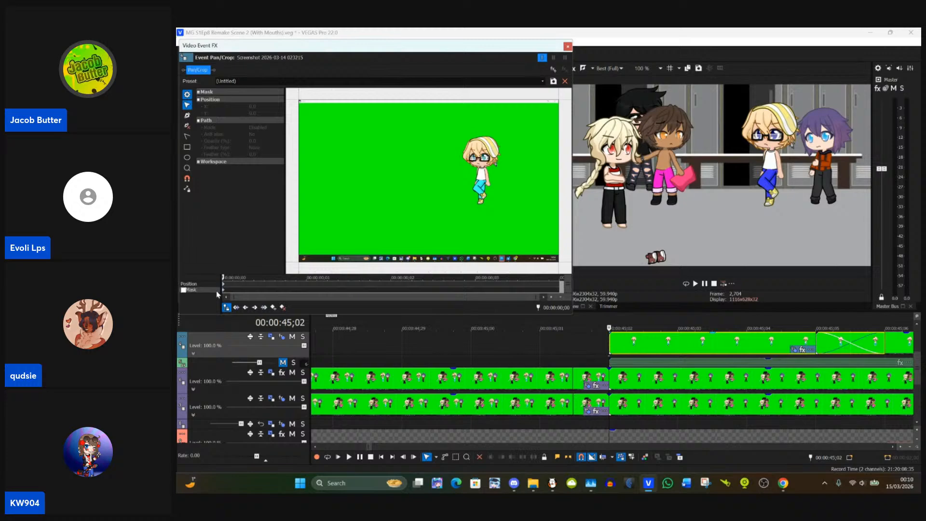
click(186, 291)
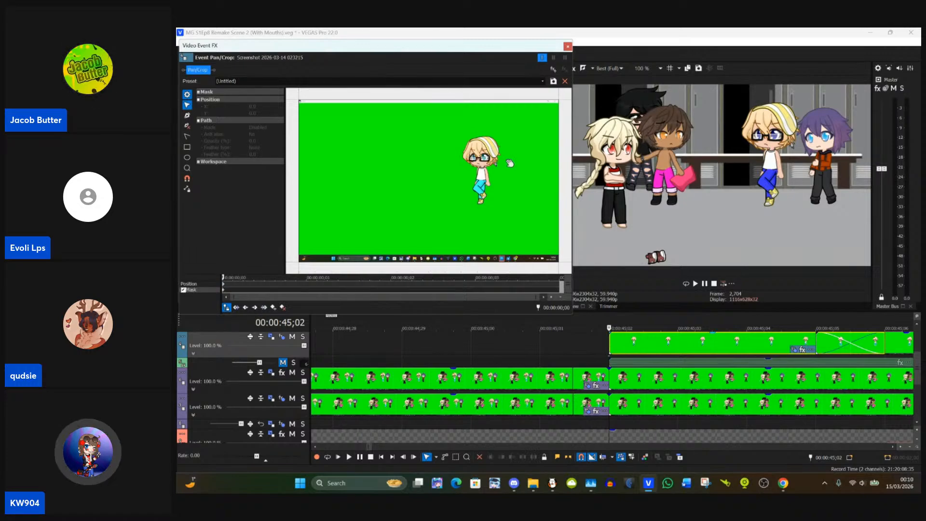
scroll(540, 166, up, 4)
drag(539, 166, 471, 137)
scroll(450, 190, up, 5)
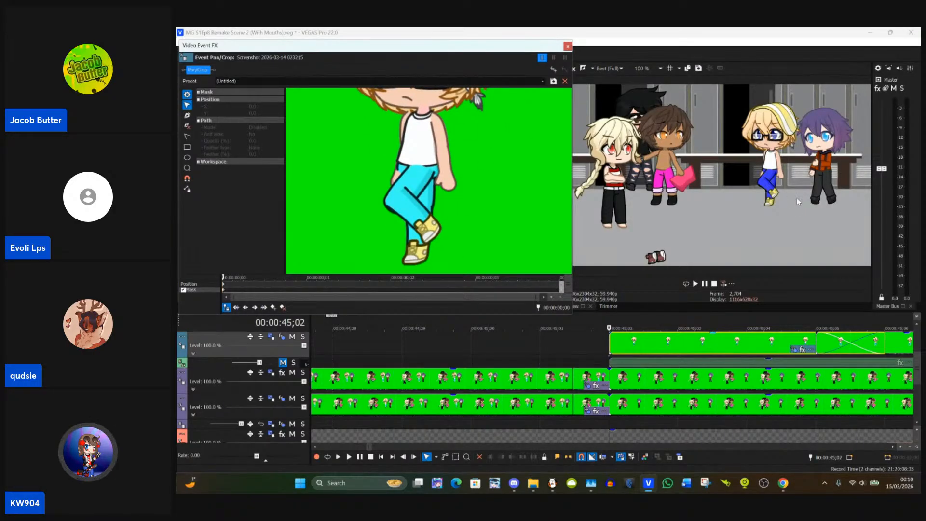
Step: Draw a rectangular mask around the blond character's trousers, centred at about X 1,786, Y 887
scroll(796, 193, up, 5)
scroll(791, 188, up, 4)
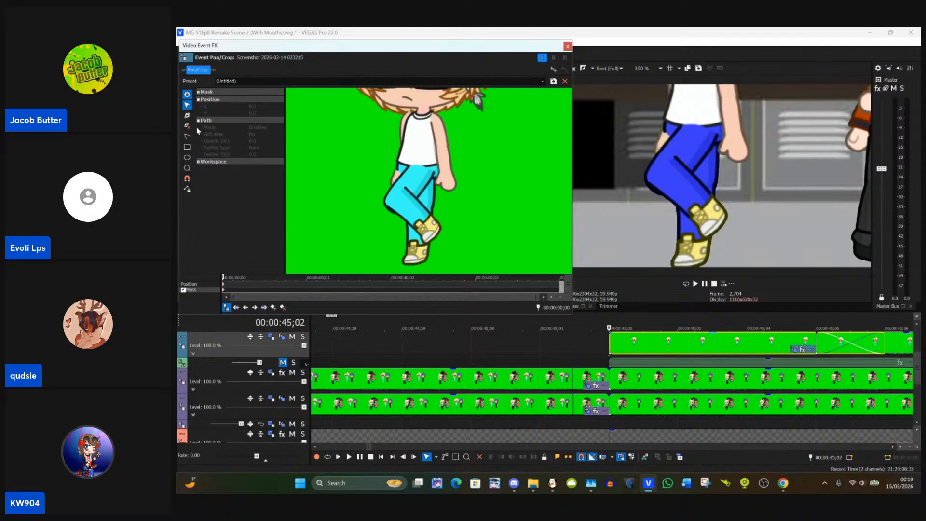
click(188, 147)
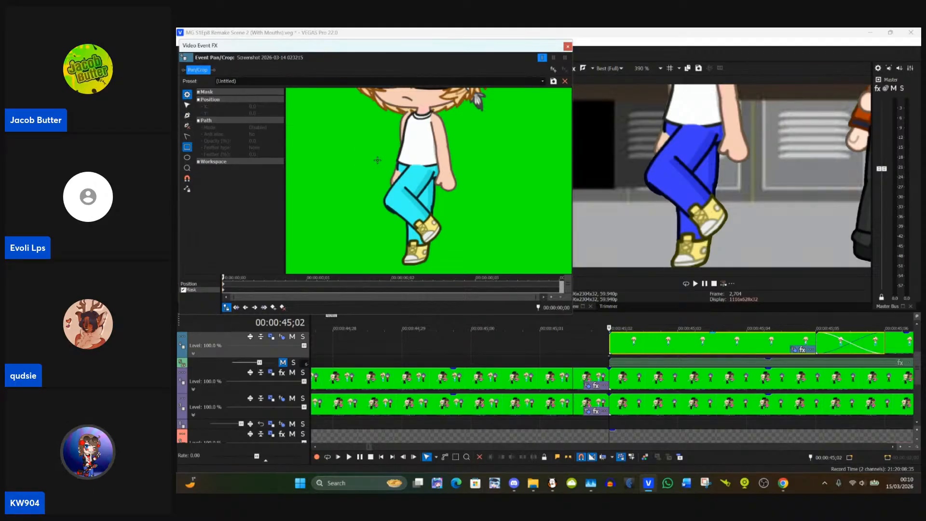
drag(377, 158, 451, 254)
click(187, 105)
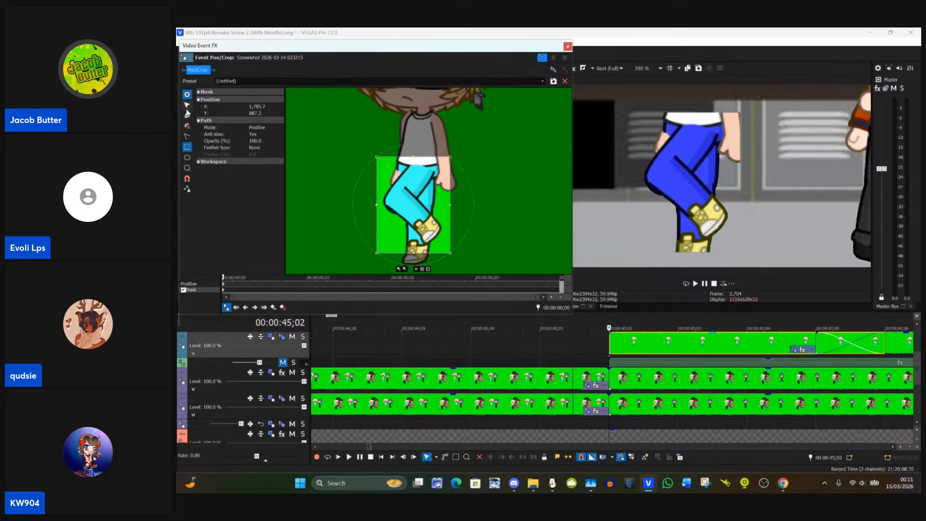
Step: Move the trouser mask's upper-right corner onto the waistband at about X 1,847, Y 790
scroll(480, 147, up, 1)
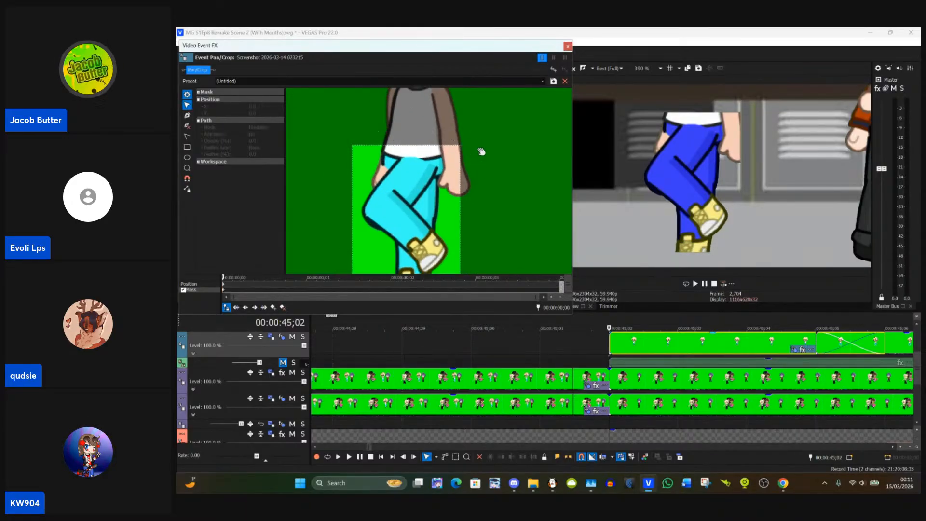
drag(481, 152, 444, 136)
click(461, 124)
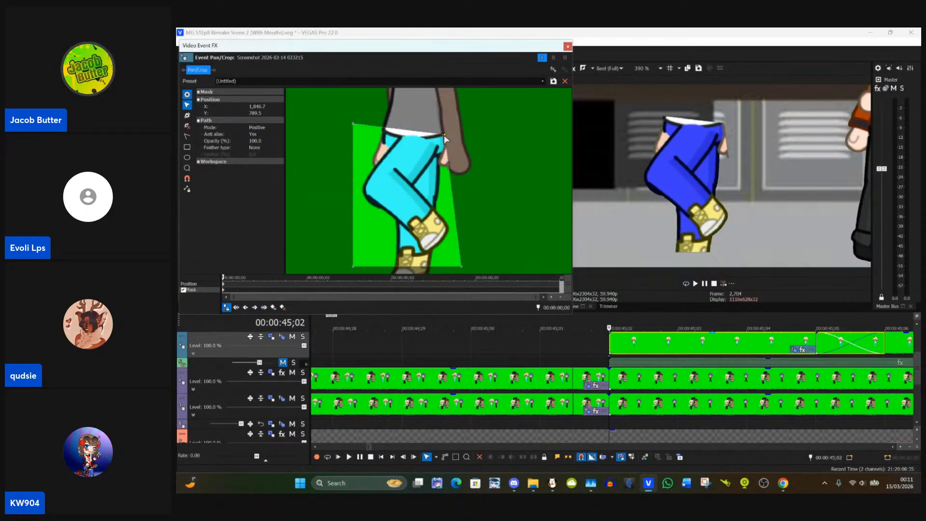
Step: Move the trouser mask's upper-left corner in towards the waistband at about X 1,730, Y 779
drag(374, 116, 392, 149)
click(394, 149)
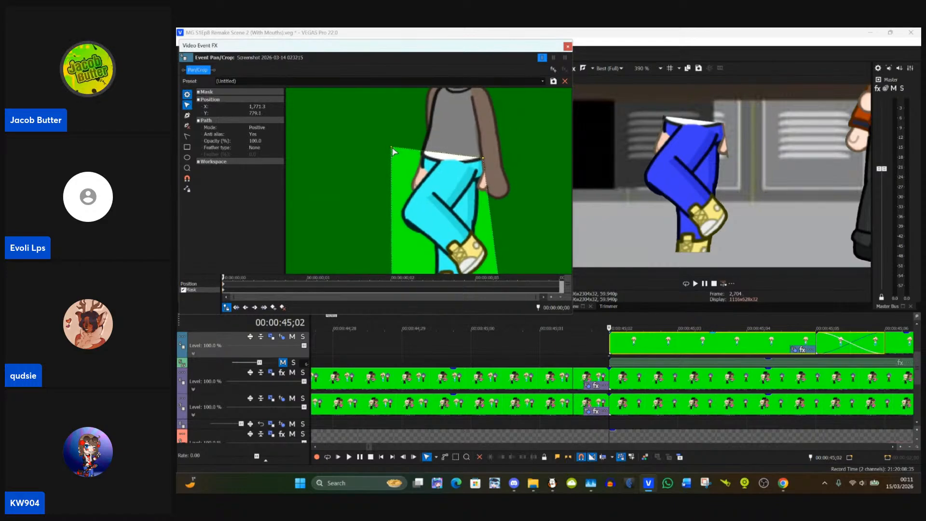
click(396, 151)
click(398, 152)
drag(392, 150, 393, 152)
click(451, 133)
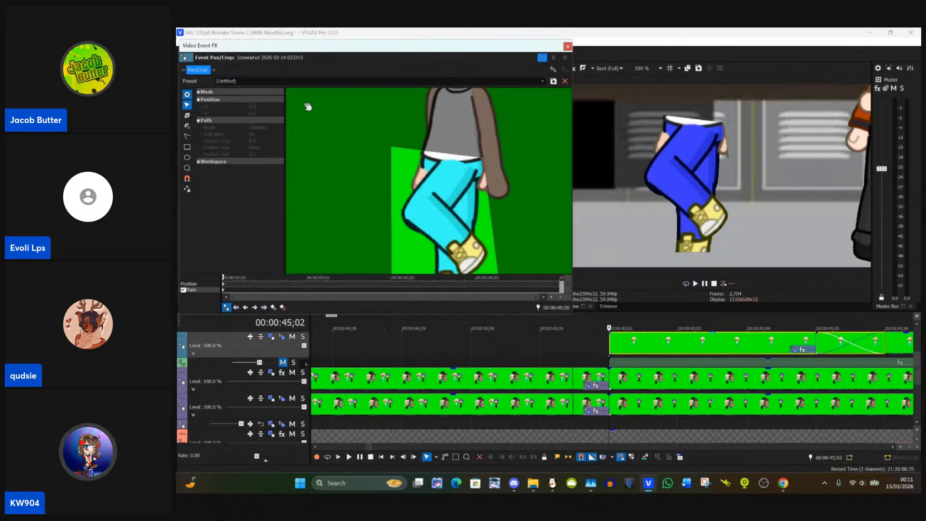
click(391, 151)
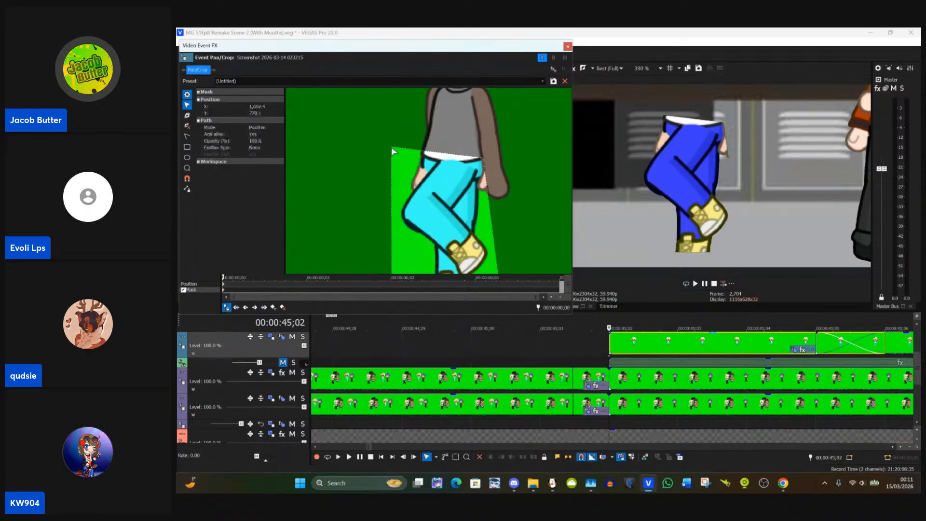
drag(391, 151, 413, 156)
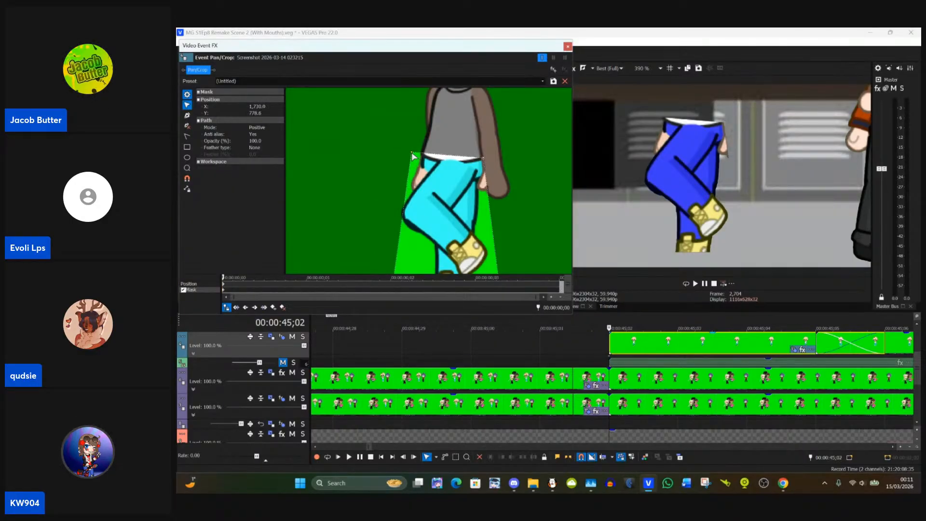
Step: Move the trouser mask's lower-right corner inward to about X 1,864, Y 993
drag(380, 185, 363, 200)
scroll(396, 143, up, 3)
drag(376, 162, 386, 131)
click(521, 256)
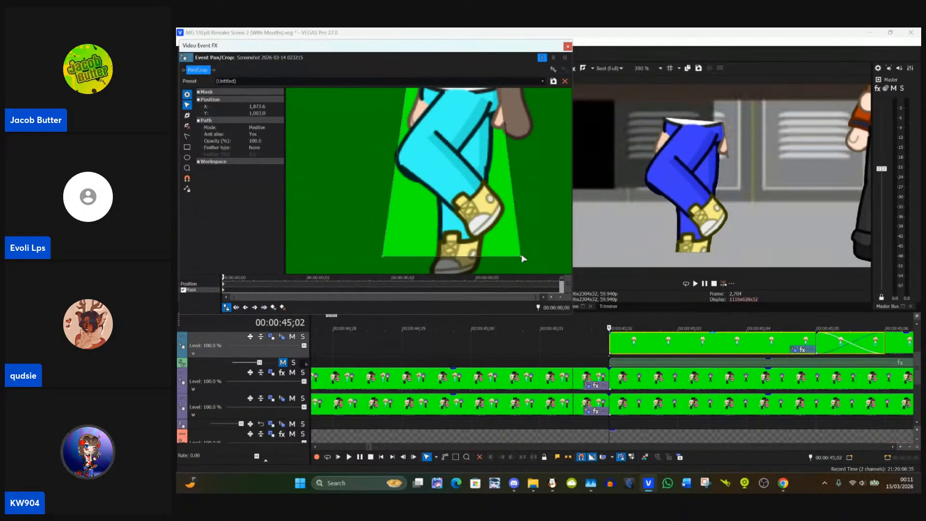
drag(521, 255, 513, 248)
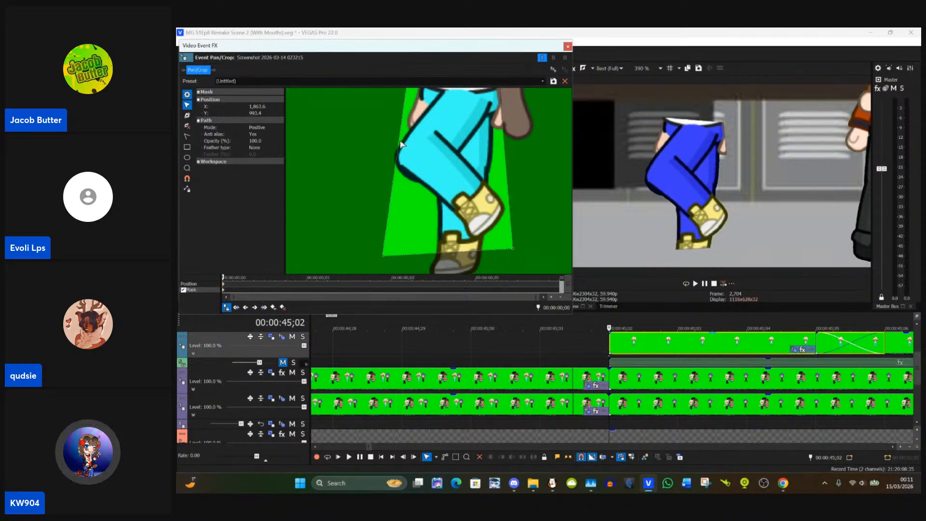
Step: Add mask anchors beside the right-hand trouser edge and at the bent knee, and pull the upper-left corner in to the waistband
drag(400, 143, 411, 170)
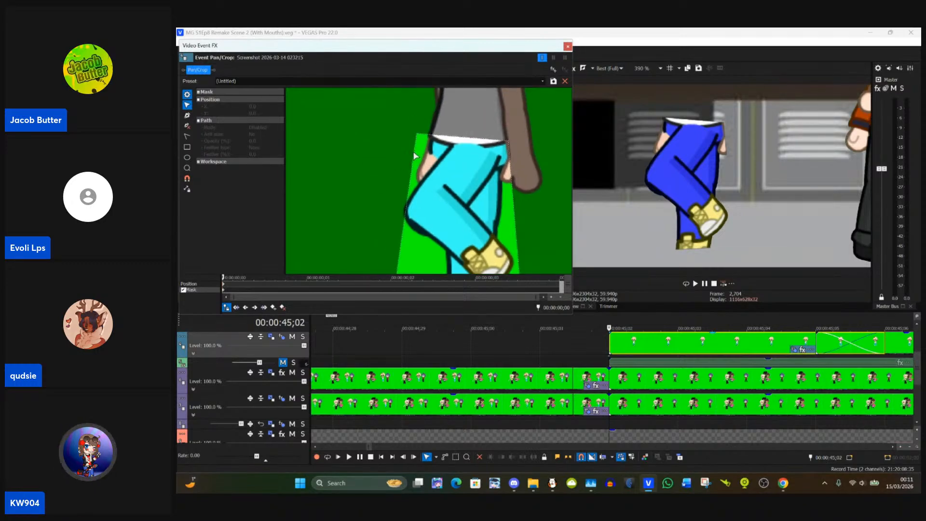
click(187, 115)
click(511, 165)
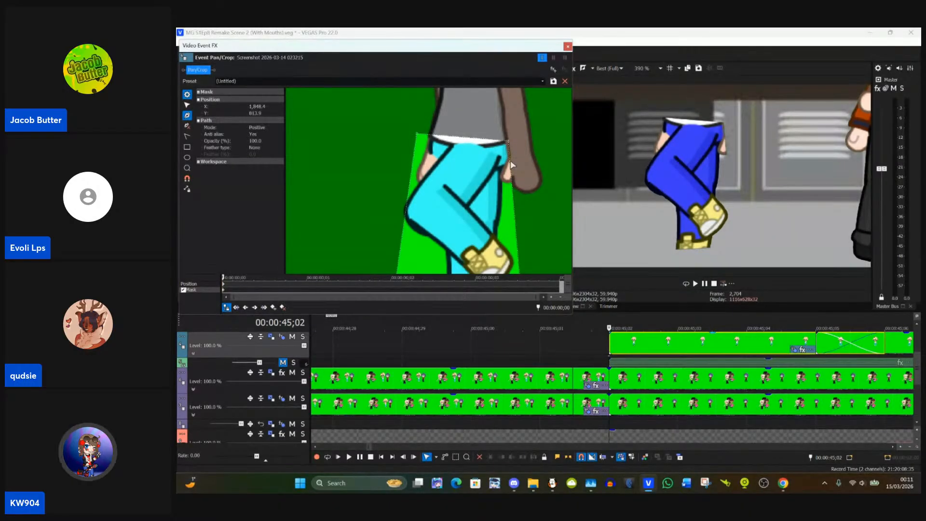
click(408, 213)
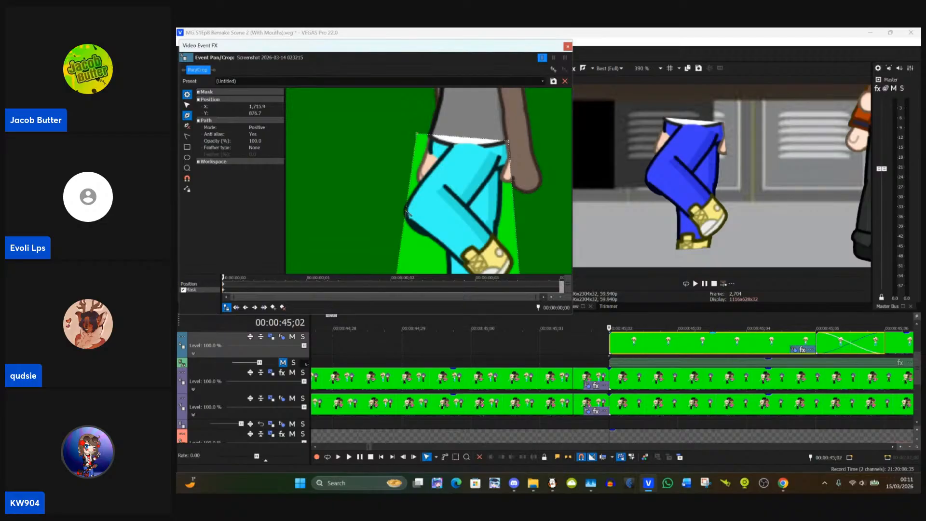
click(187, 106)
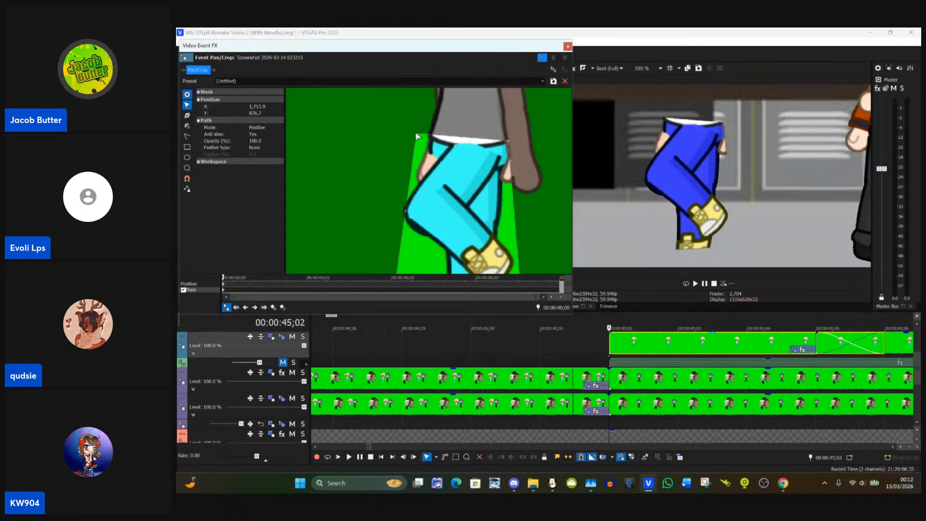
drag(417, 136, 370, 125)
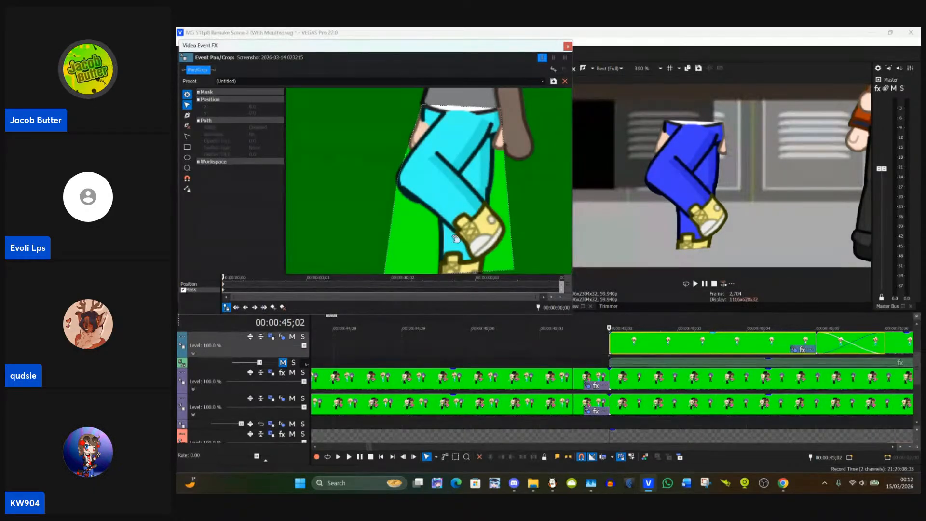
Step: Add a second knee anchor at about X 1,715, Y 884 and move the mask's lower-left corner to the standing leg's hem
drag(389, 222, 388, 162)
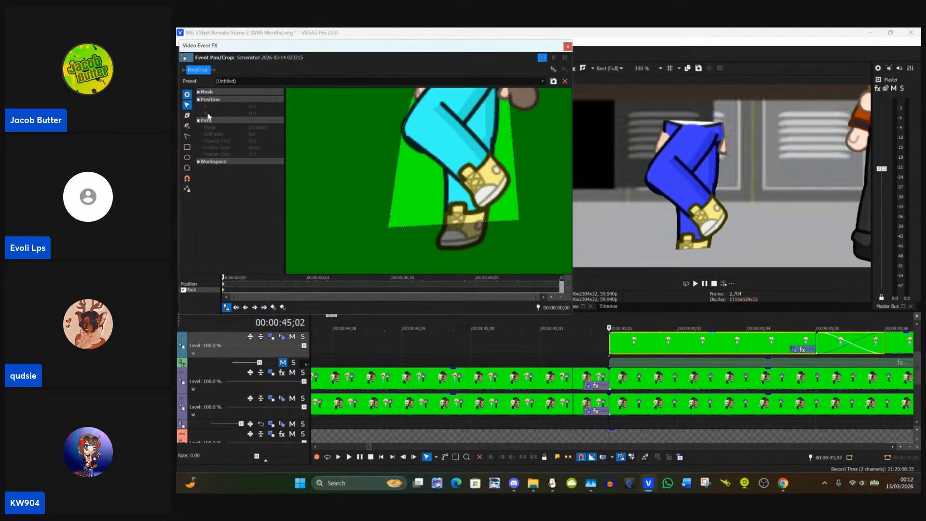
click(187, 115)
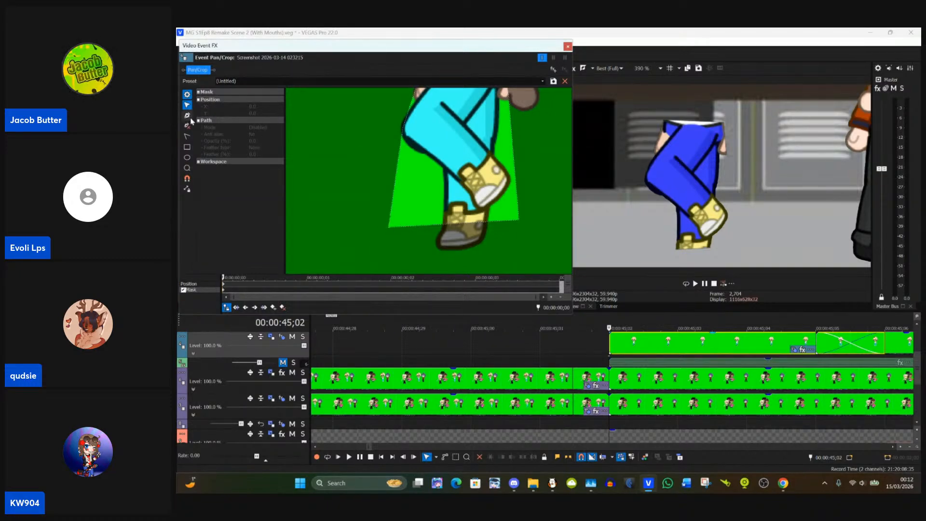
click(404, 138)
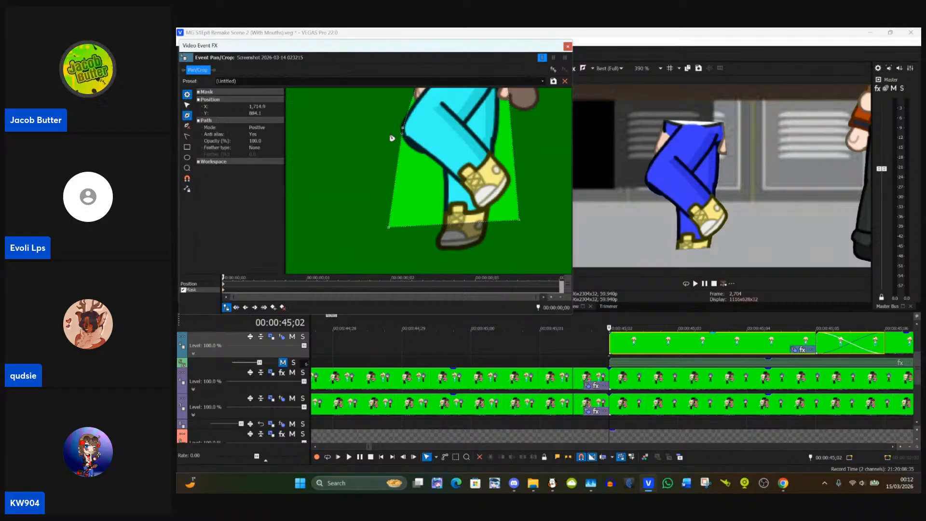
click(188, 105)
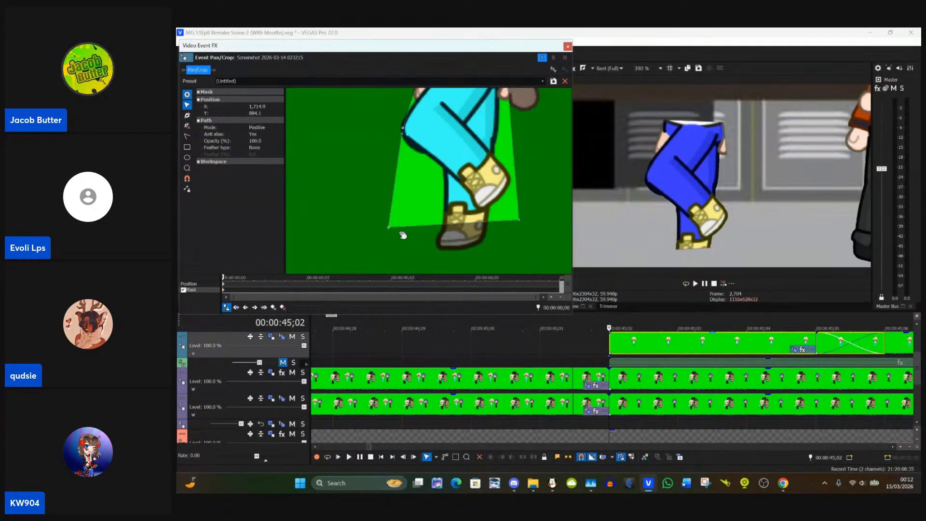
drag(389, 227, 488, 269)
Step: Add a mask anchor beside the character's right-hand-side hand at about X 1,849, Y 817
scroll(540, 252, up, 2)
drag(540, 252, 524, 201)
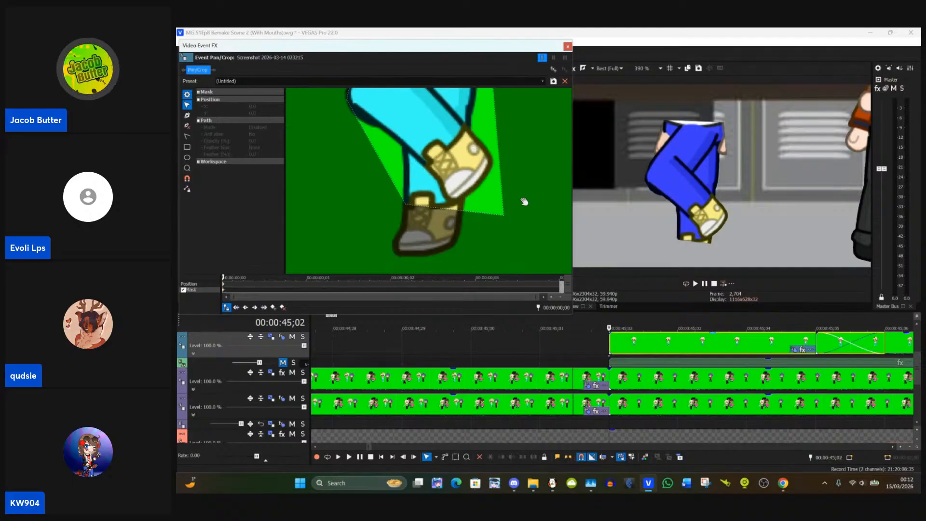
drag(557, 169, 510, 275)
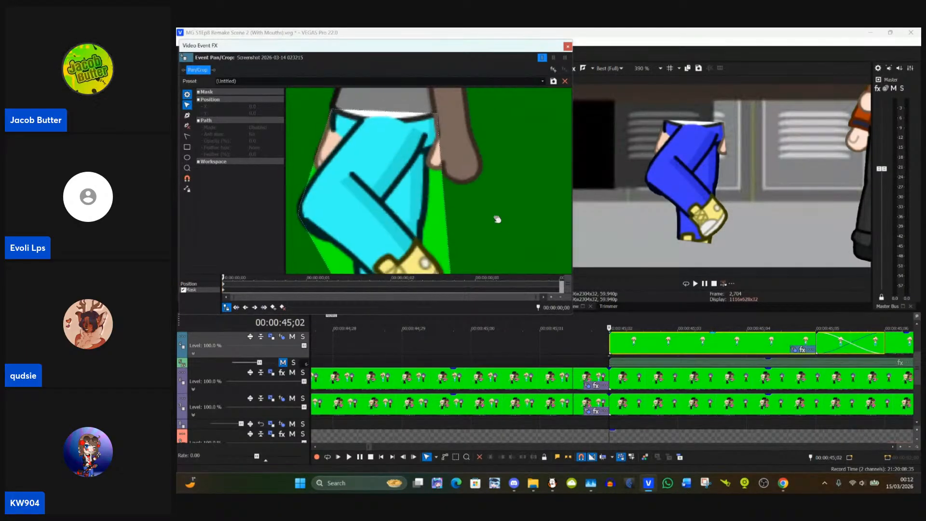
drag(498, 219, 515, 200)
click(187, 115)
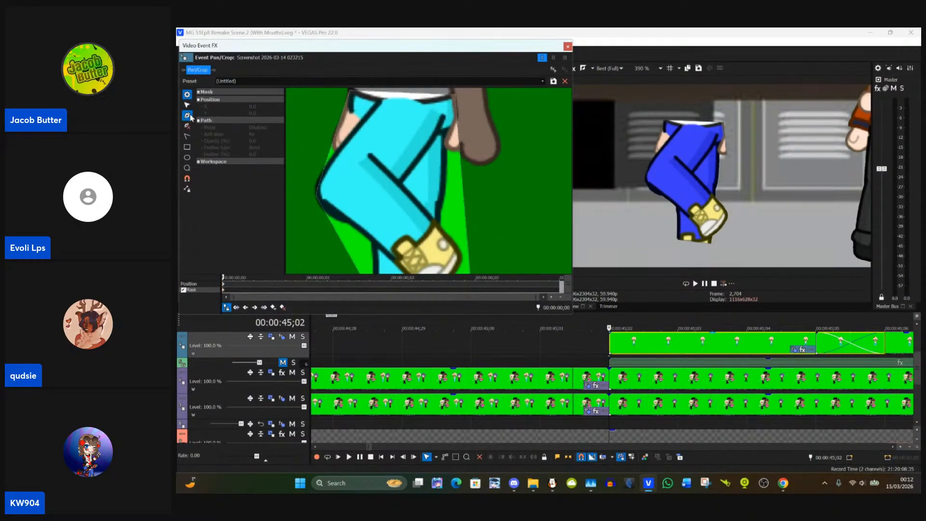
click(460, 128)
click(188, 106)
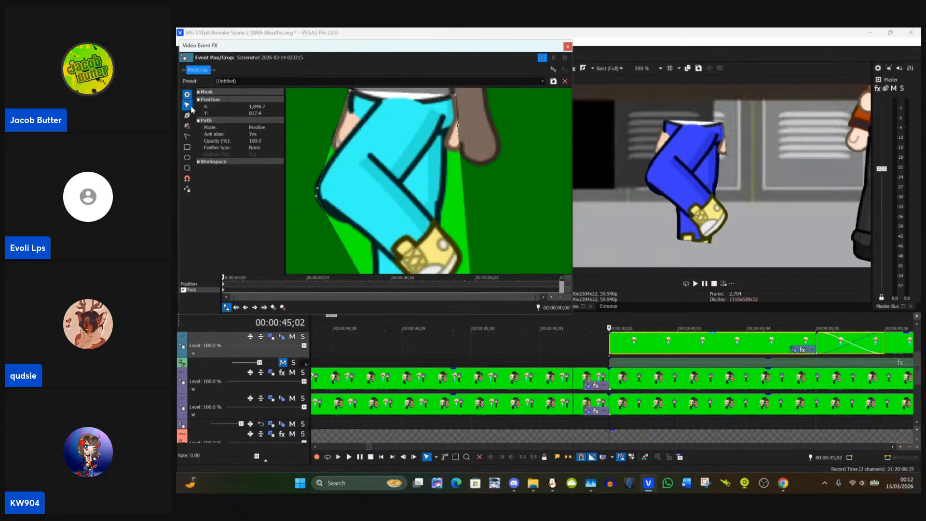
Step: Pull the trouser mask's lower-right corner in to the standing leg, across the raised shoe
drag(508, 157, 471, 67)
drag(454, 190, 467, 234)
drag(469, 202, 502, 203)
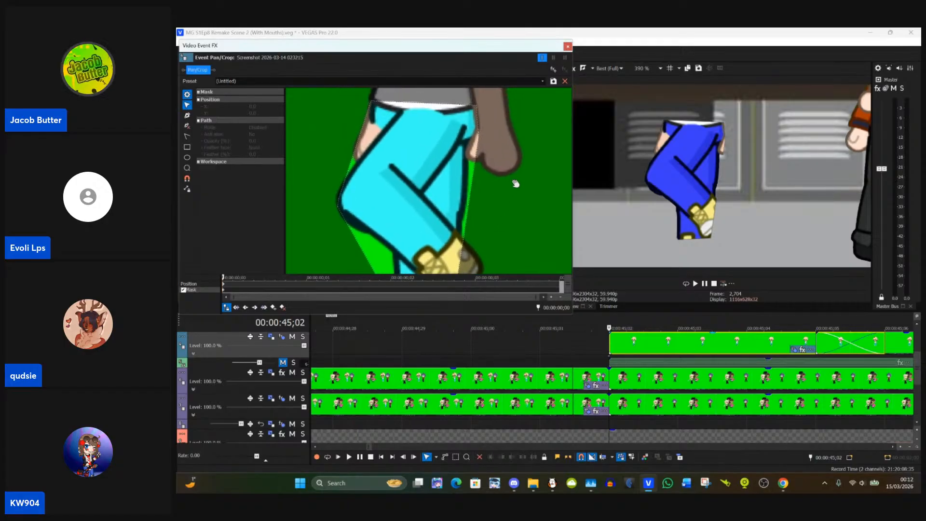
Step: Add an anchor on the mask's right-hand edge below the hand and fit it to the trouser outline at about X 1,837, Y 826
click(187, 116)
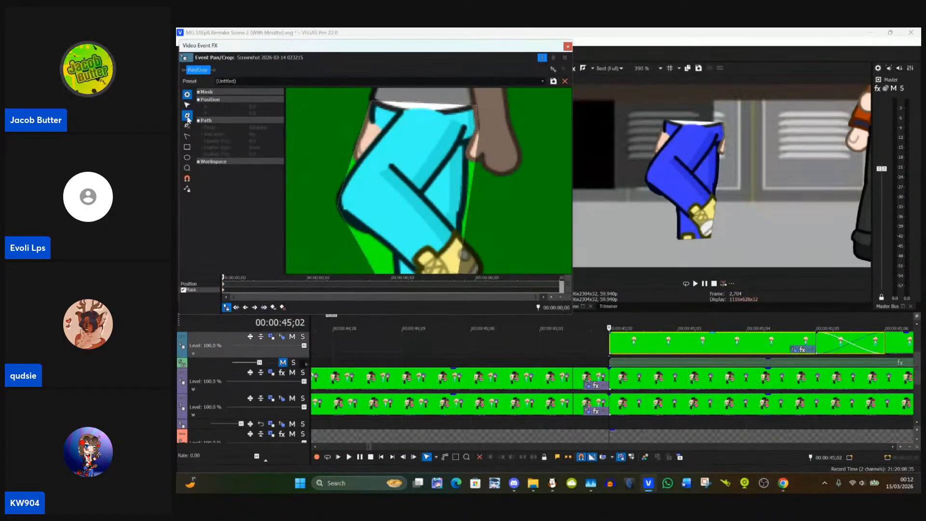
click(477, 174)
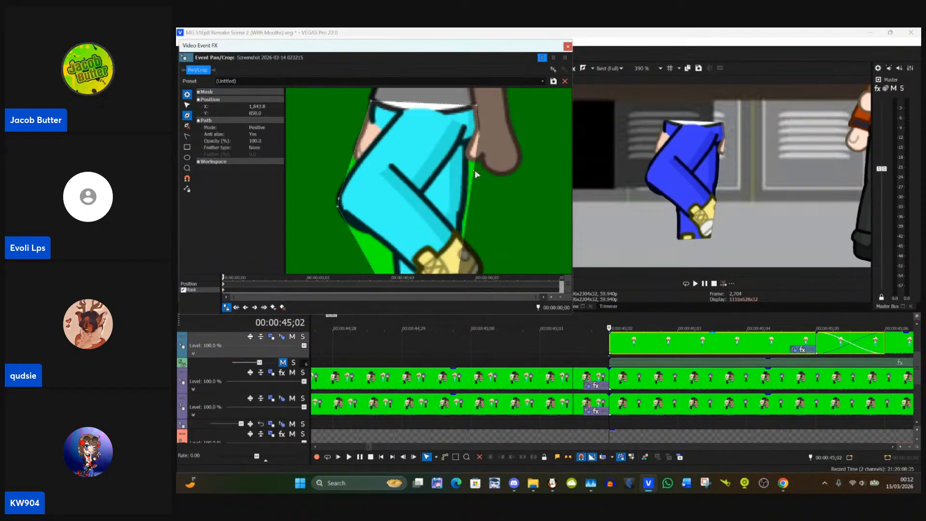
click(186, 105)
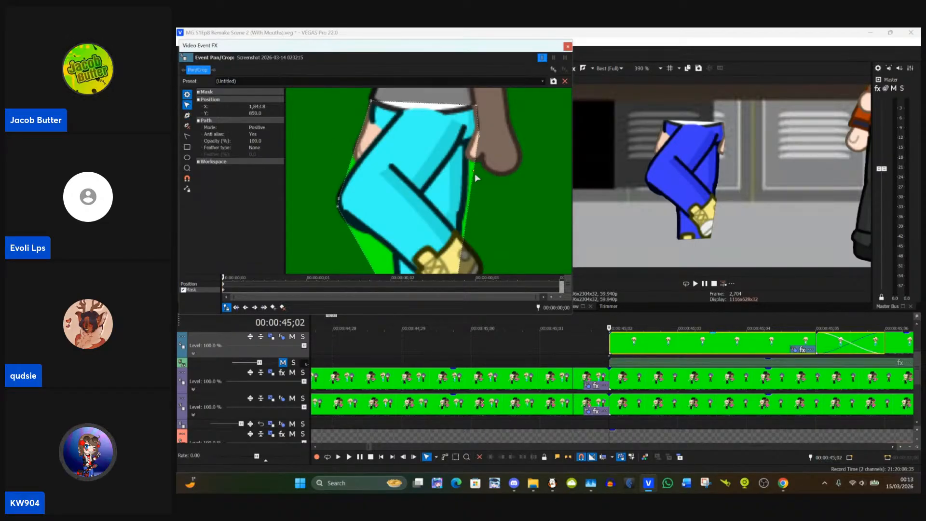
drag(475, 175, 468, 149)
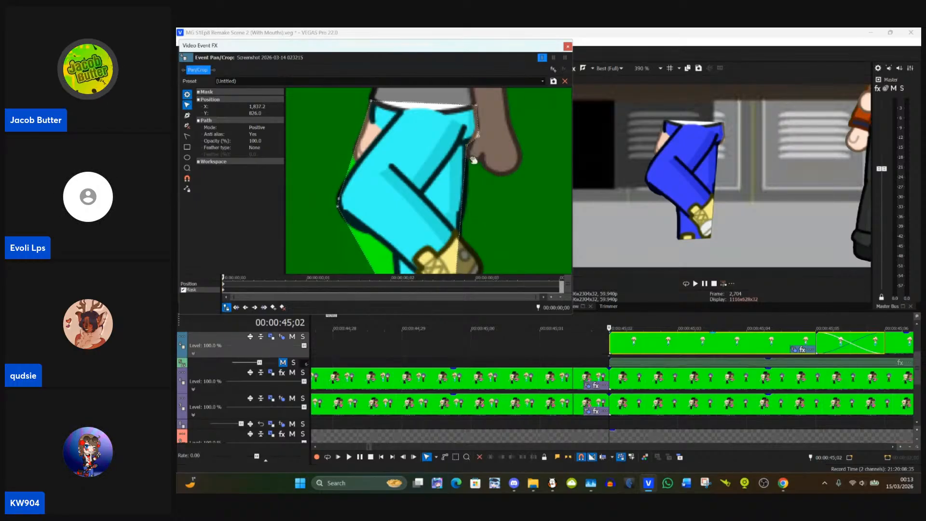
Step: Add an anchor between the knee and hem and move it to where the legs cross at about X 1,771, Y 928
drag(474, 181, 497, 128)
mouse_move(505, 174)
mouse_down()
mouse_move(513, 140)
mouse_move(508, 178)
mouse_up()
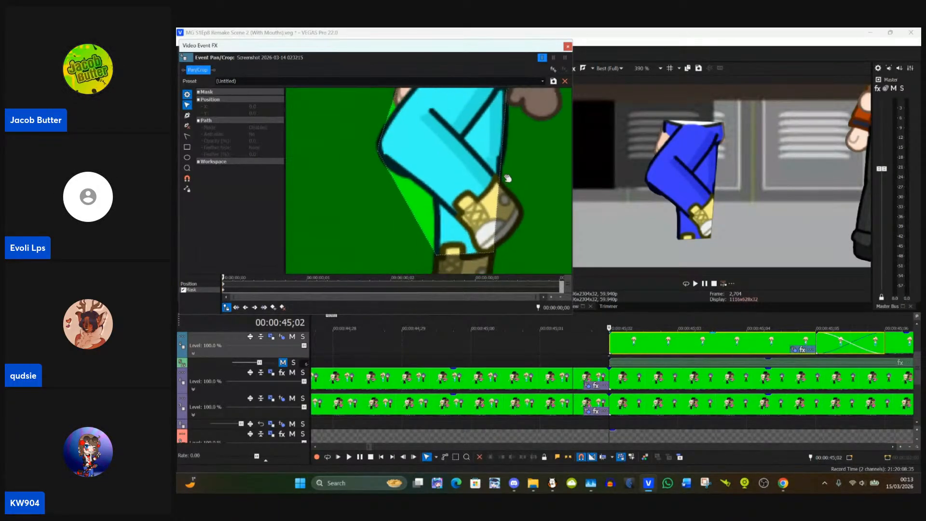
drag(366, 172, 366, 188)
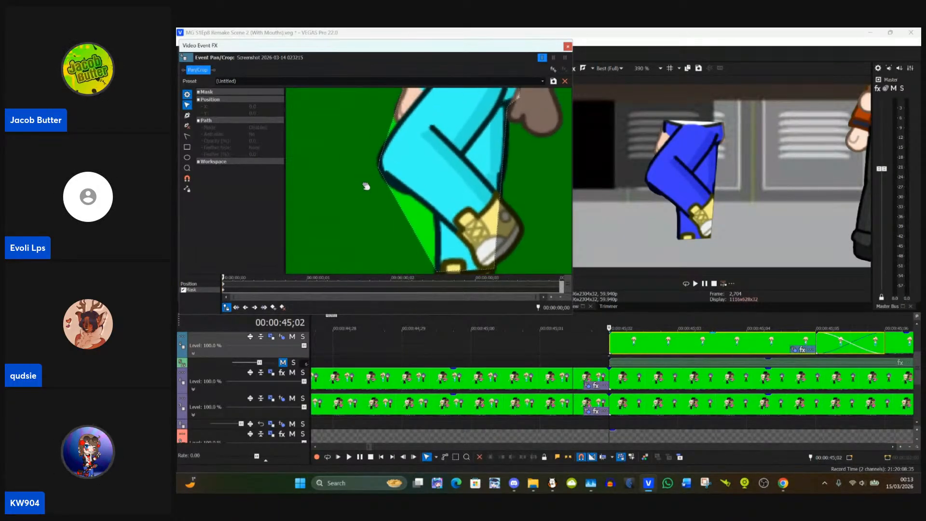
click(187, 116)
click(416, 232)
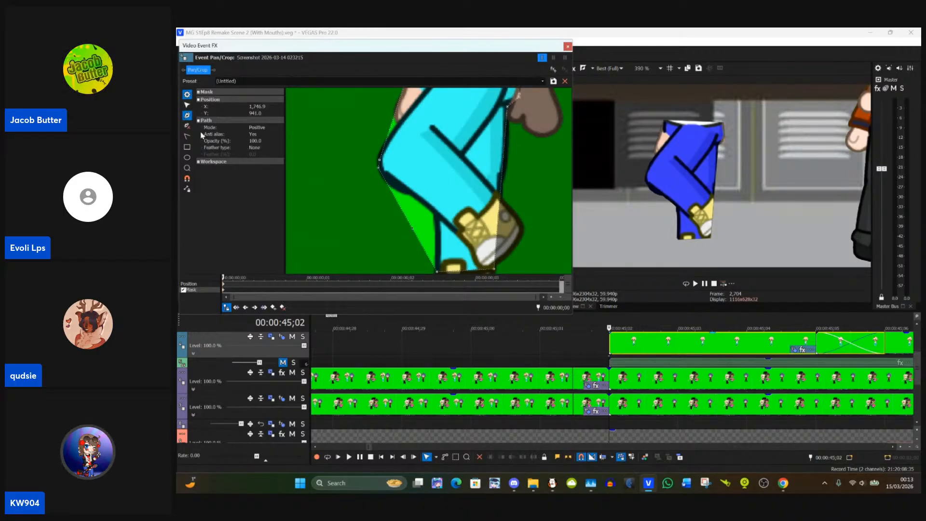
click(188, 105)
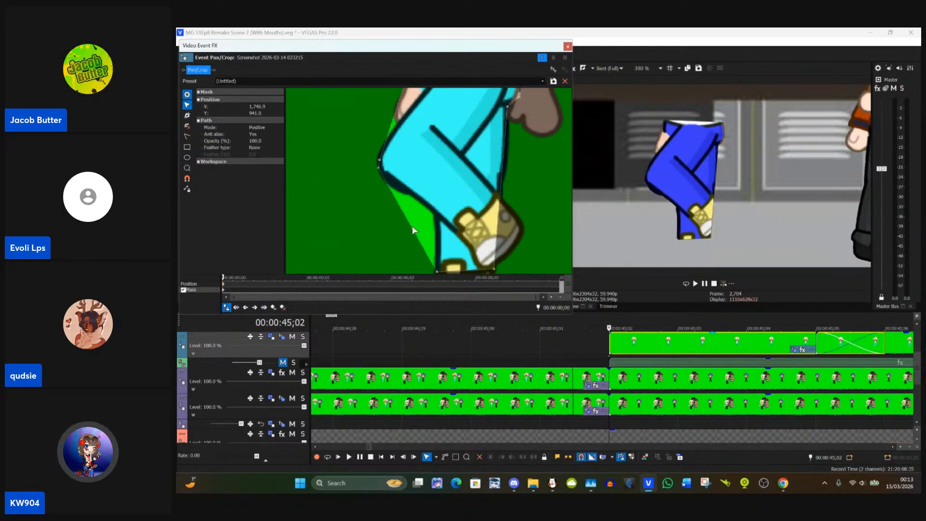
drag(413, 230, 437, 216)
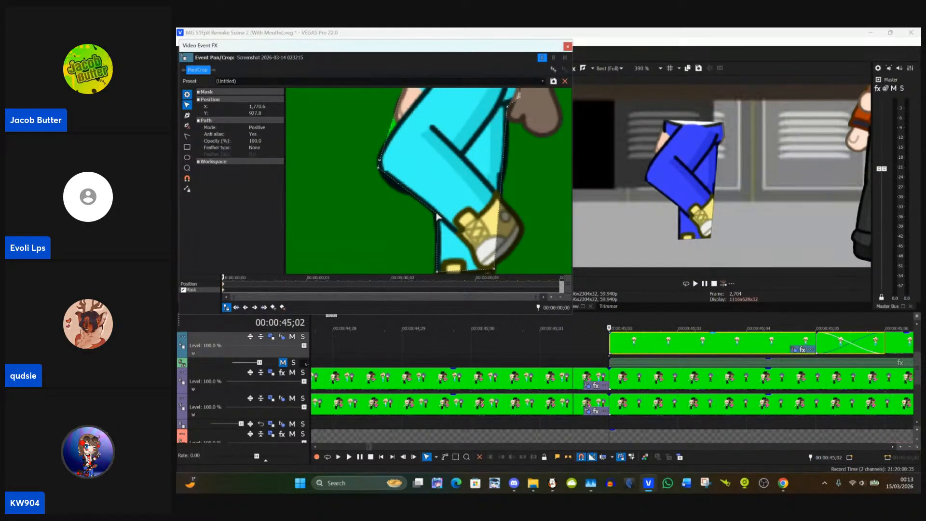
Step: Add an anchor on the mask's left-hand edge below the waist and pull it in past the hand to about X 1,748, Y 808
drag(393, 195, 413, 234)
drag(389, 163, 407, 202)
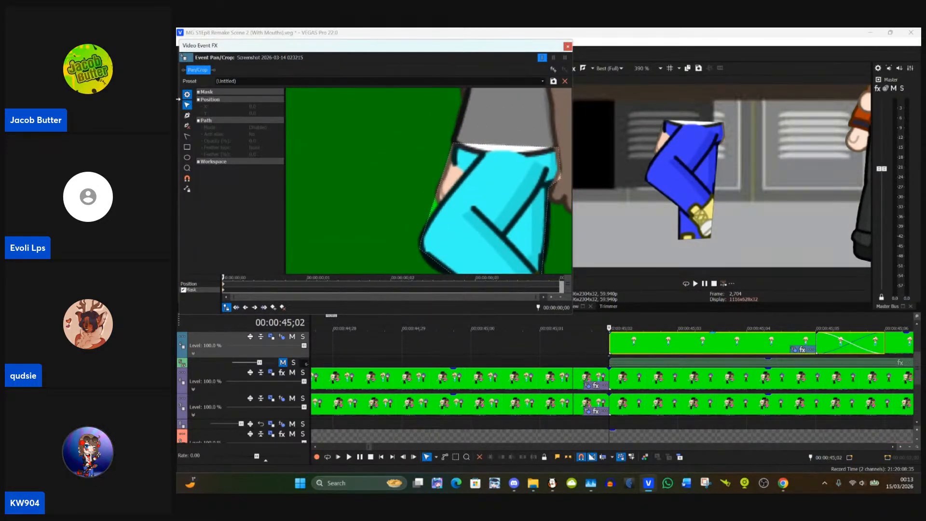
click(188, 115)
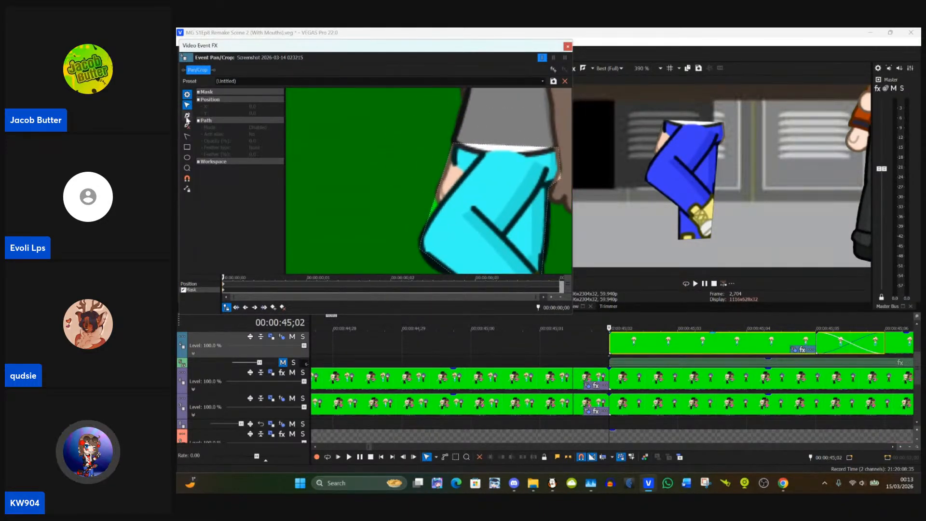
click(449, 171)
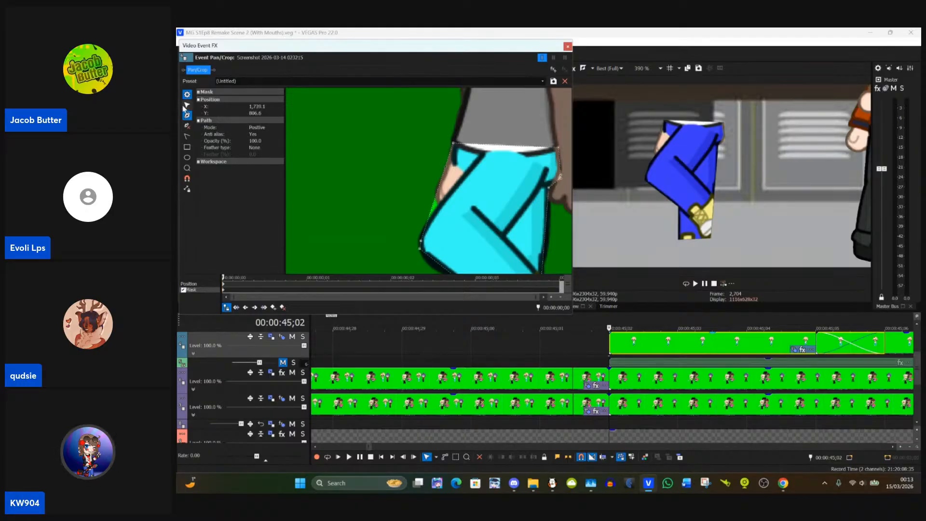
click(187, 107)
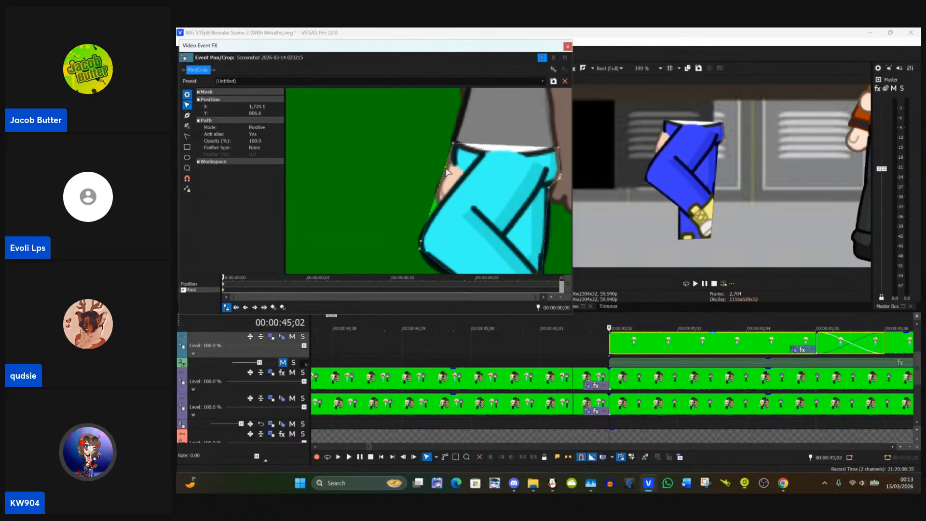
drag(448, 172, 456, 172)
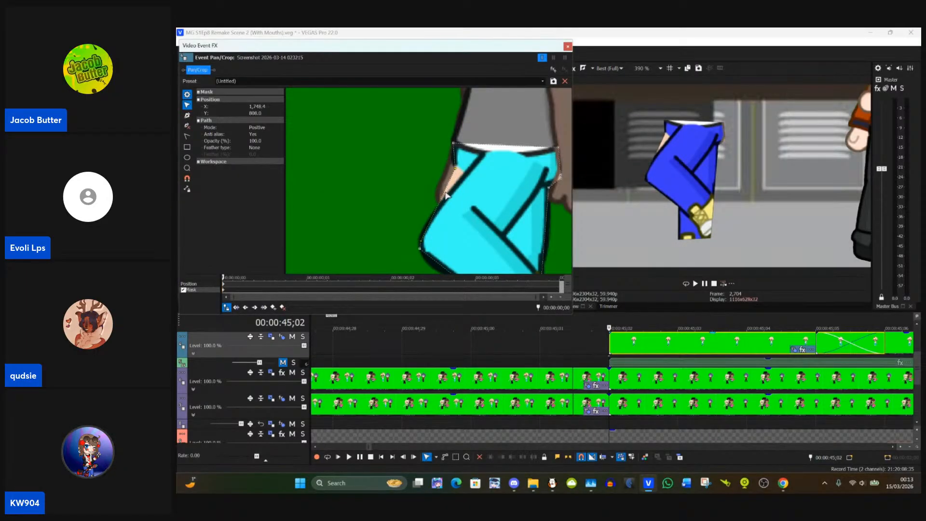
Step: Add an anchor where the left-hand-side hand meets the thigh, around X 1,732, Y 842, and fit it to the trouser outline
click(187, 115)
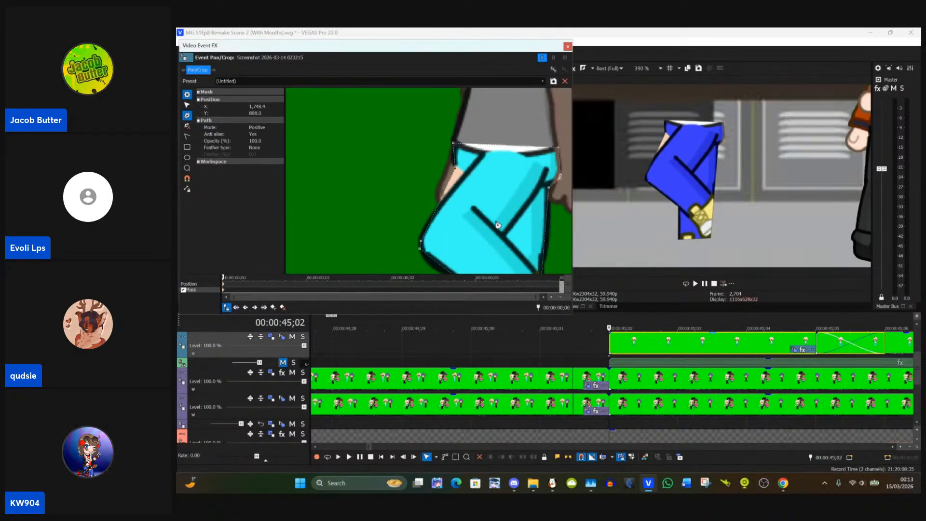
click(439, 205)
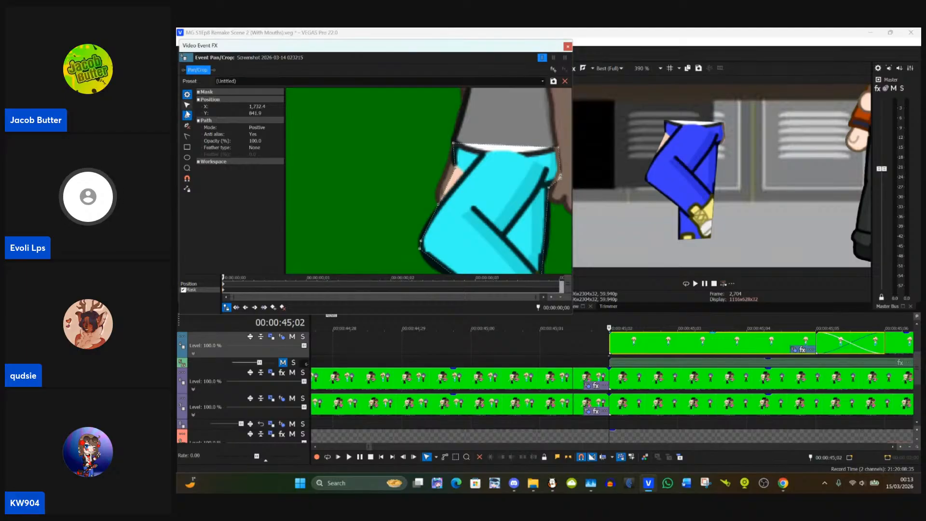
click(187, 105)
click(440, 205)
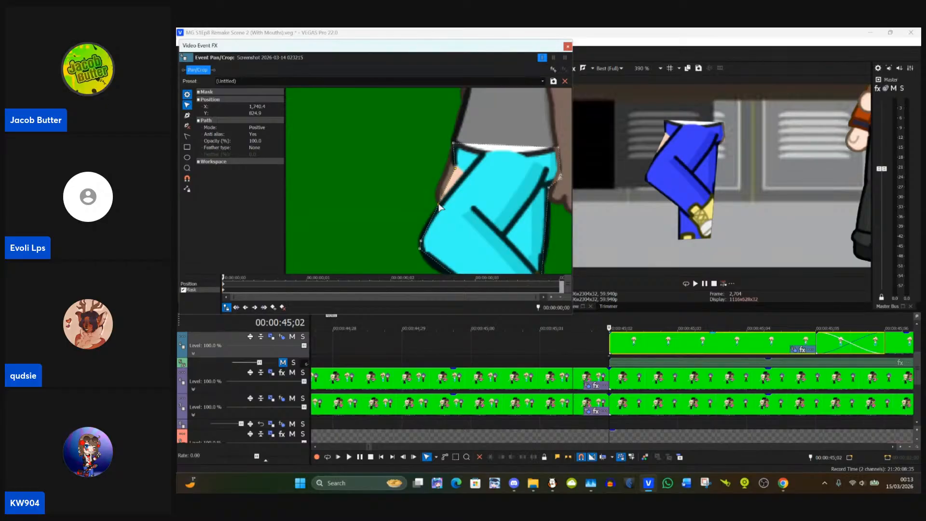
drag(439, 207, 440, 209)
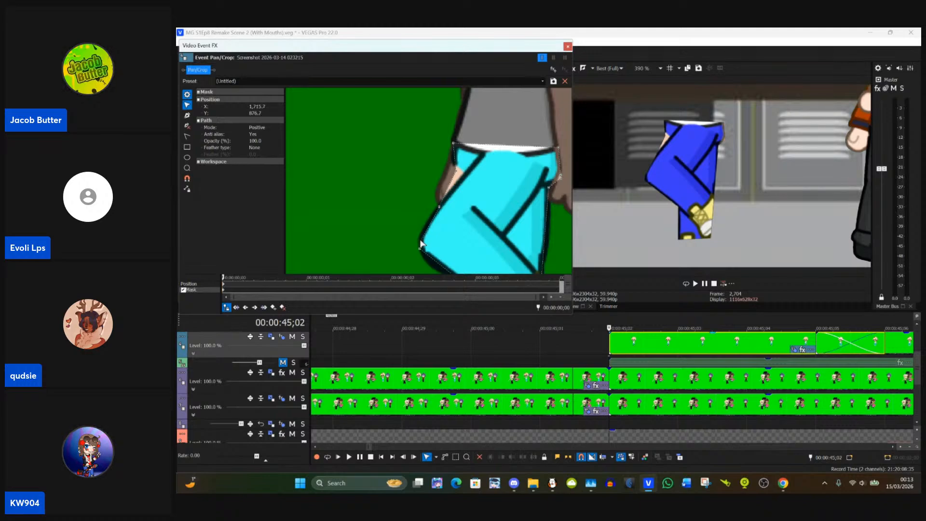
Step: Fine-tune the upper knee anchor to about X 1,715, Y 873 and the anchor beside the hand to about X 1,749, Y 811
drag(419, 246, 421, 240)
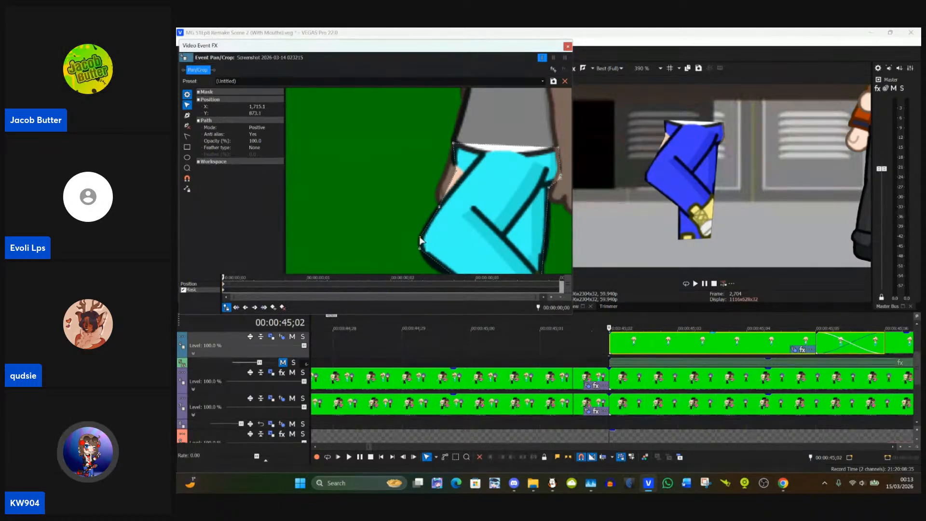
click(456, 173)
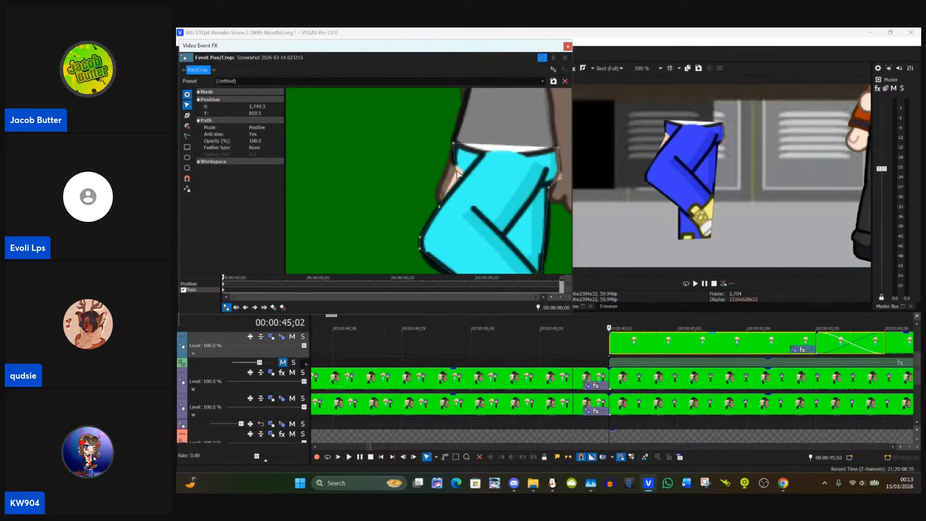
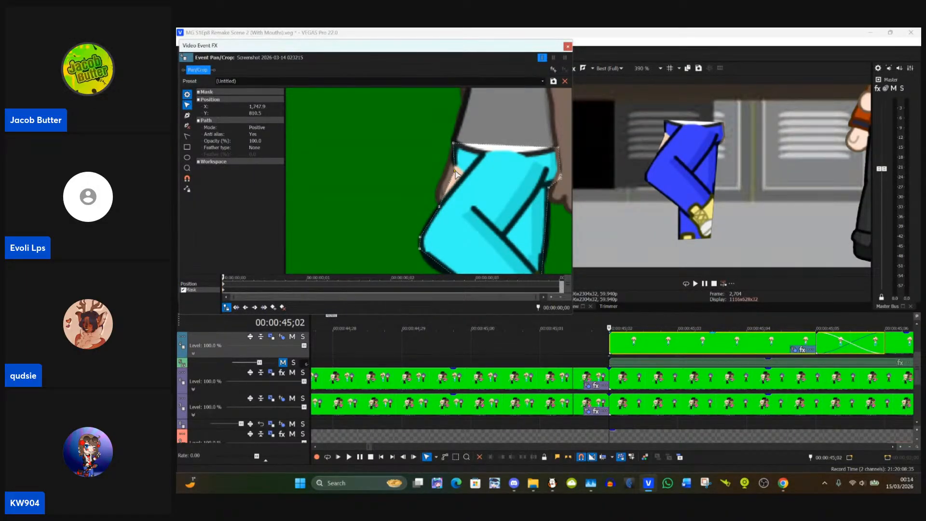
Step: Delete the leg mask from the clip at 00:00:45;02 and close its Pan/Crop window
scroll(813, 351, down, 3)
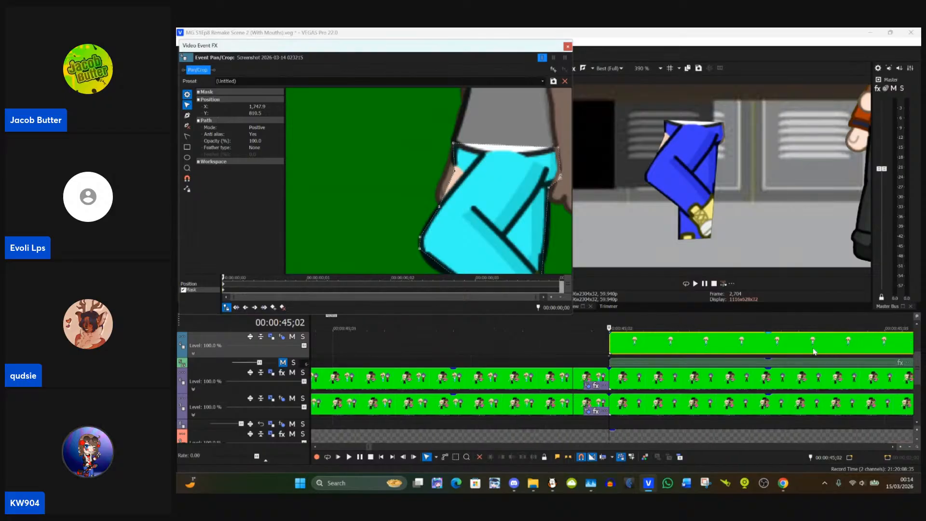
scroll(811, 351, down, 10)
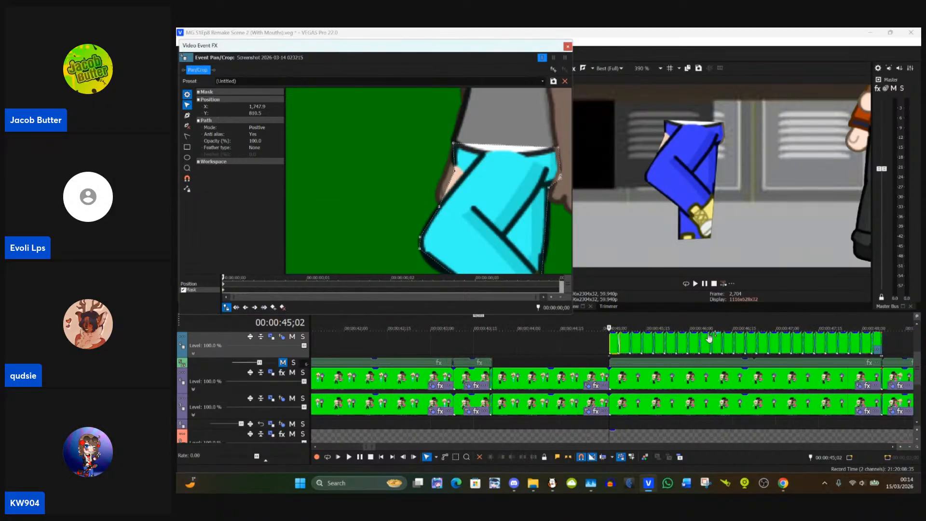
scroll(607, 335, up, 5)
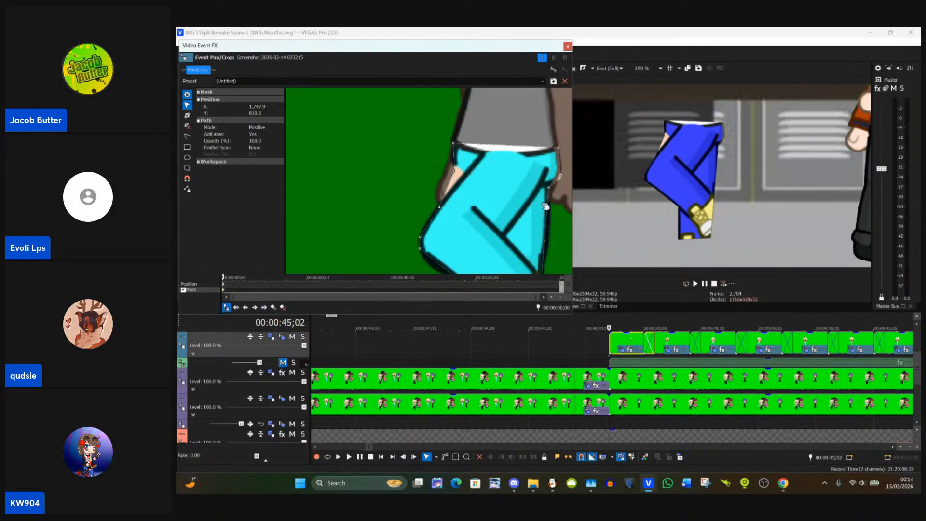
click(432, 226)
key(Delete)
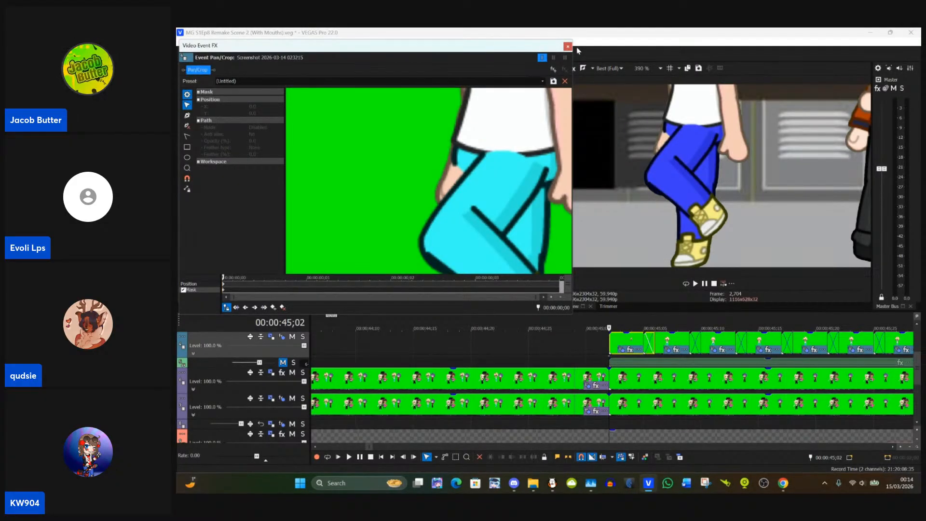
click(568, 47)
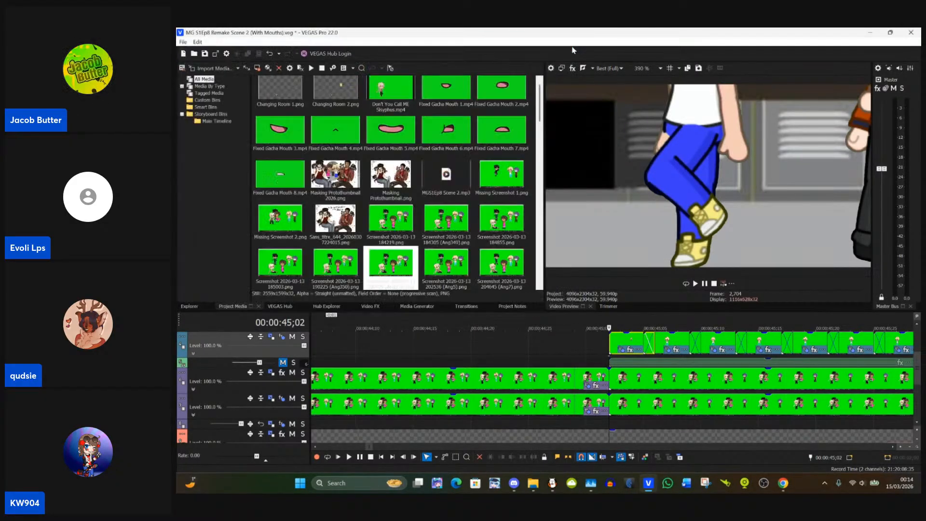
Step: Examine the leg clips along the timeline, comparing the frames at 00:00:36;08 and 00:00:45;02
click(918, 328)
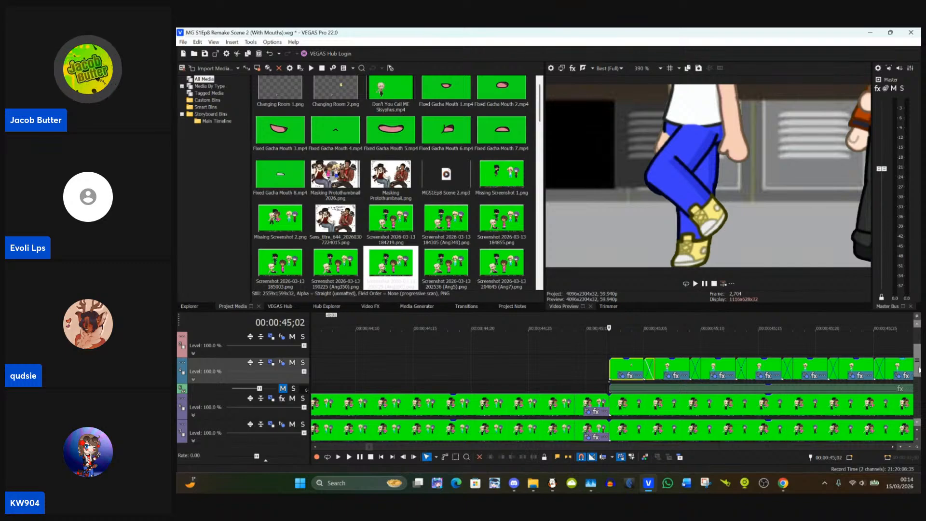
drag(919, 370, 919, 378)
scroll(612, 343, down, 3)
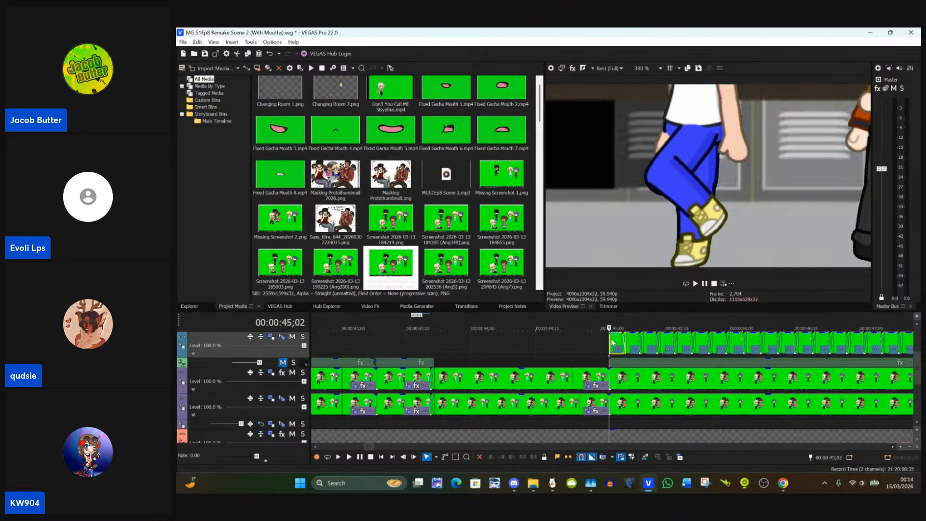
scroll(613, 343, down, 6)
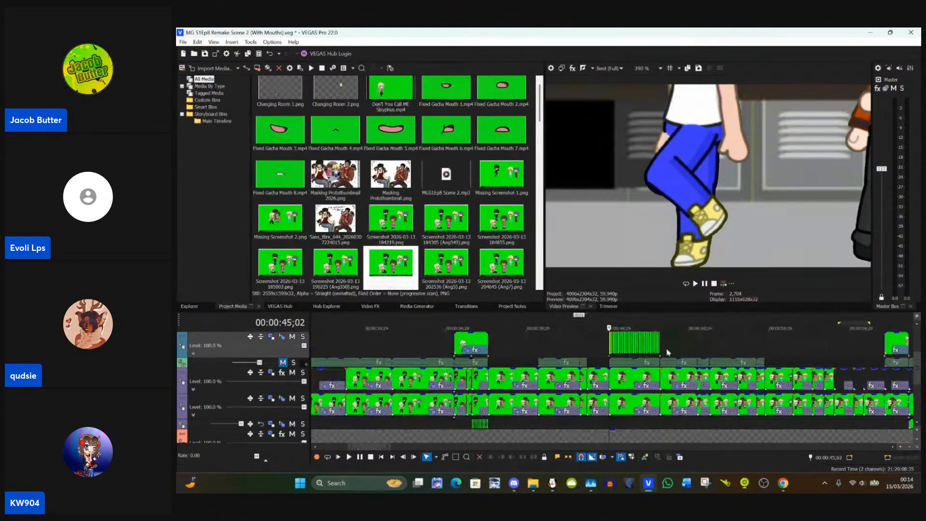
scroll(669, 352, up, 3)
scroll(556, 375, up, 1)
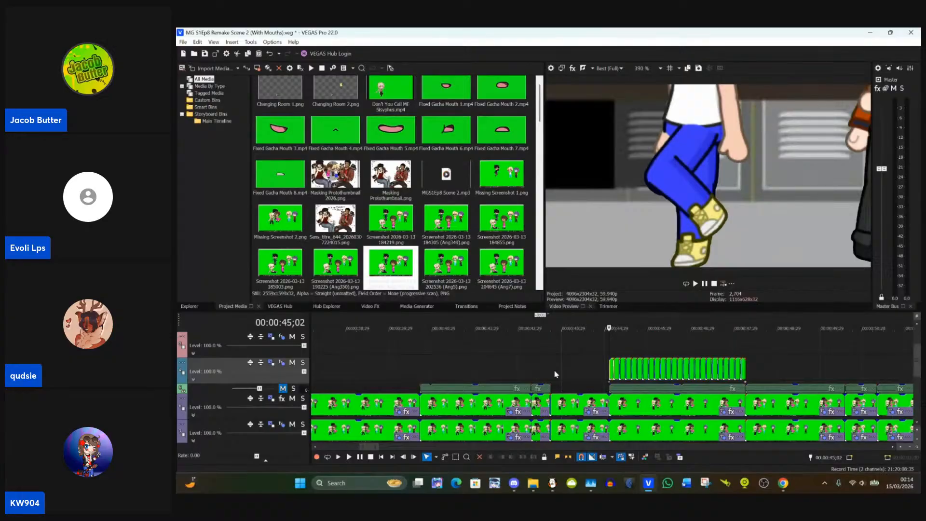
scroll(529, 369, down, 4)
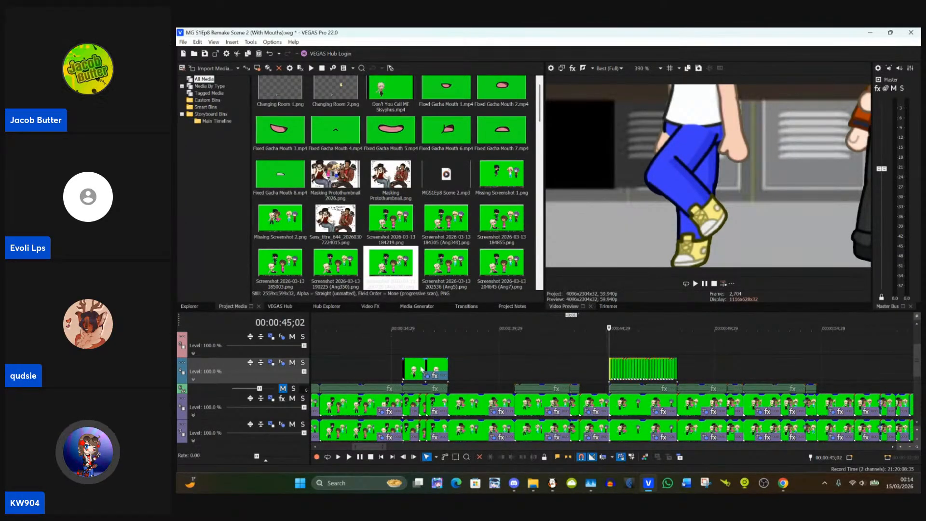
click(420, 369)
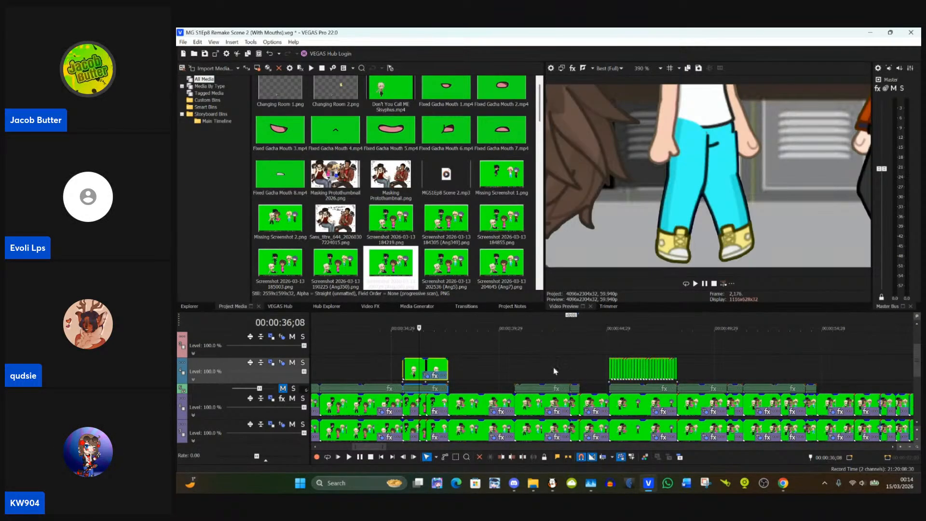
click(607, 372)
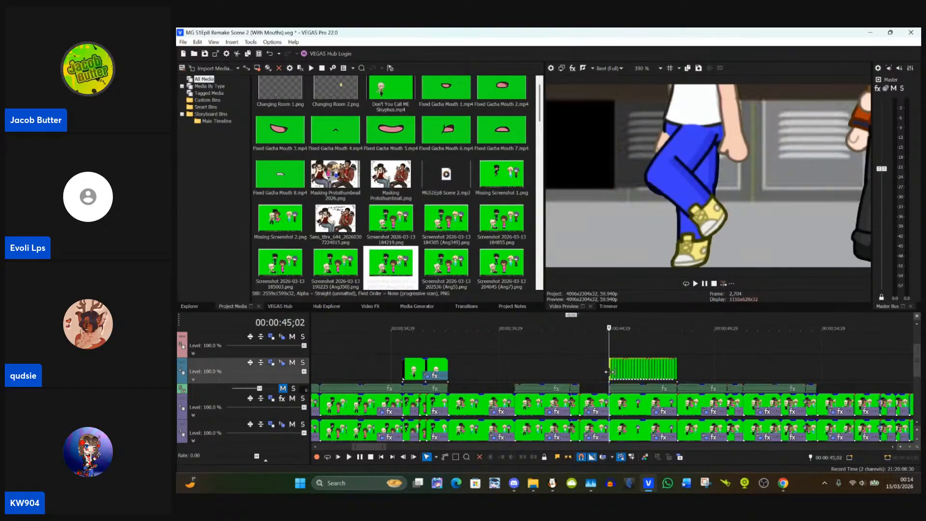
scroll(613, 374, down, 5)
scroll(629, 376, up, 5)
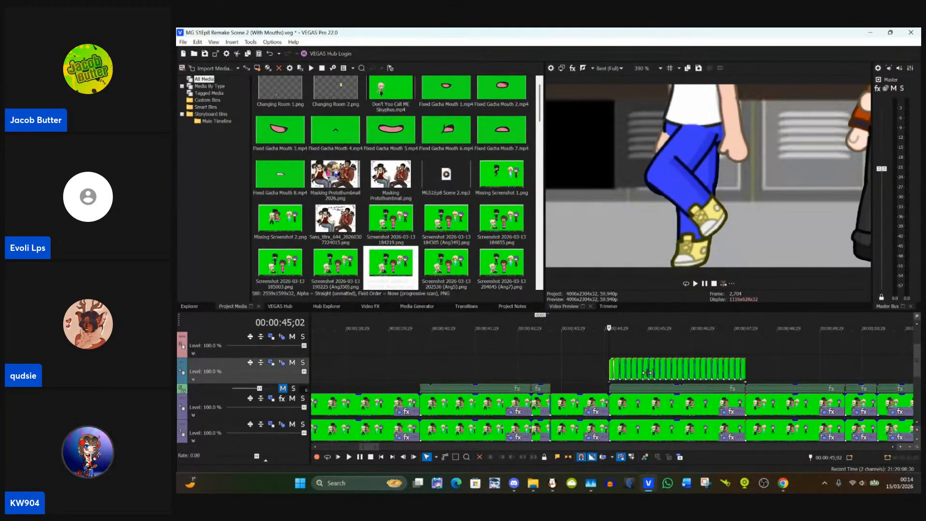
Step: Insert a video track above the leg clips and move the clip sequence starting at 00:00:45;02 onto it
right_click(599, 374)
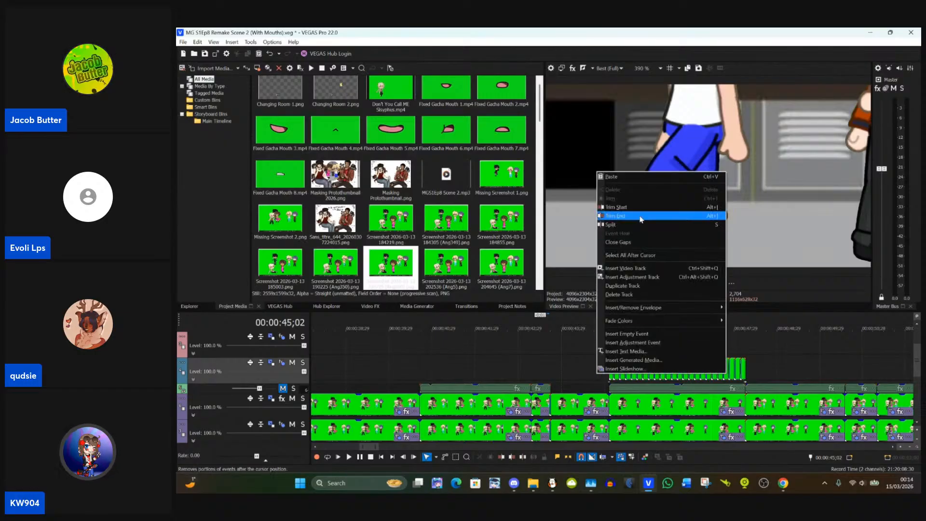
click(627, 269)
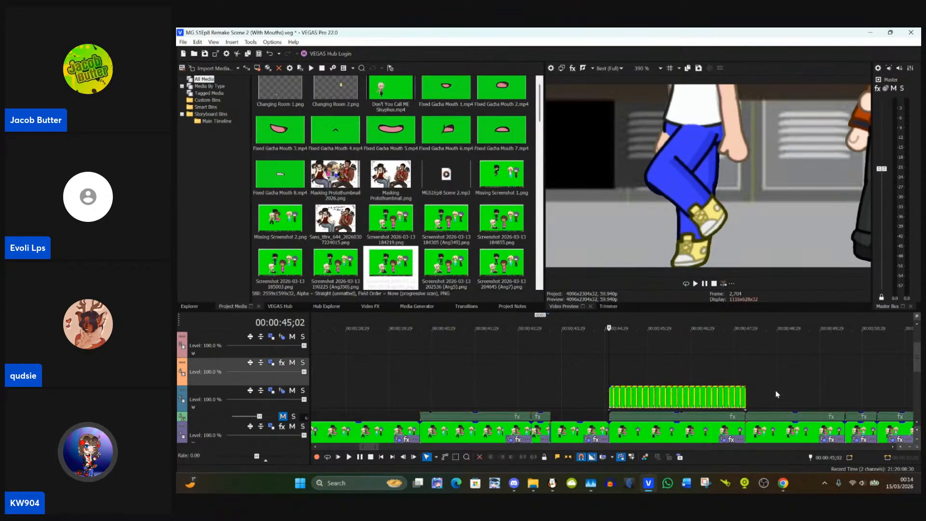
scroll(675, 396, up, 6)
drag(627, 396, 623, 384)
scroll(621, 386, down, 5)
scroll(621, 386, down, 6)
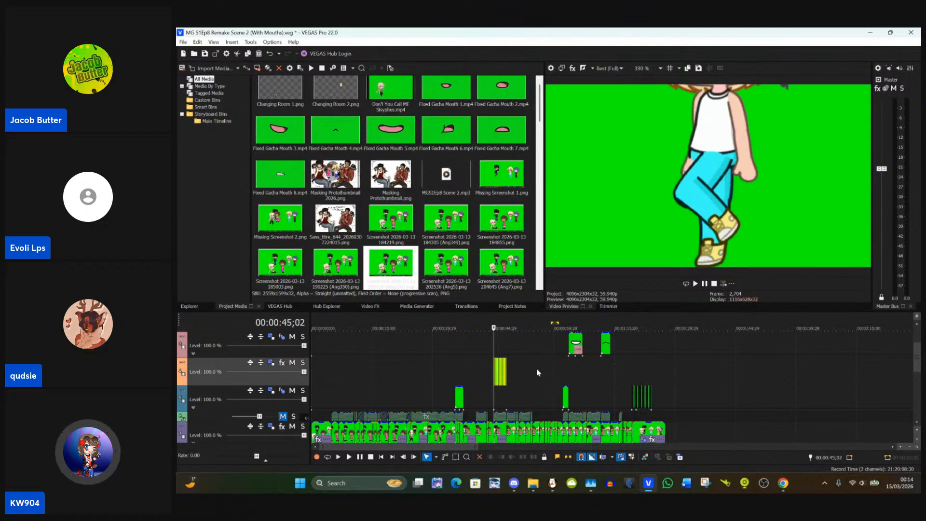
Step: Duplicate the new video track with its clips and move both clip sequences down by one track
right_click(229, 367)
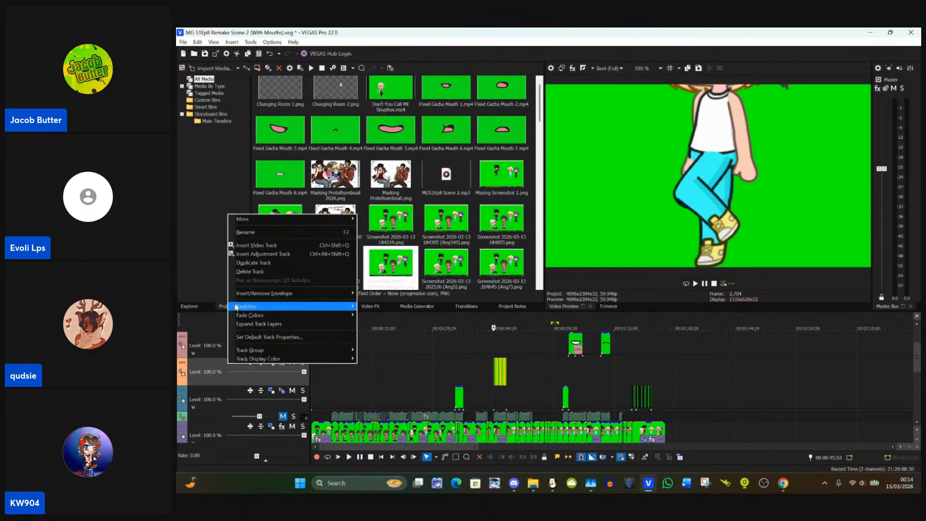
click(281, 265)
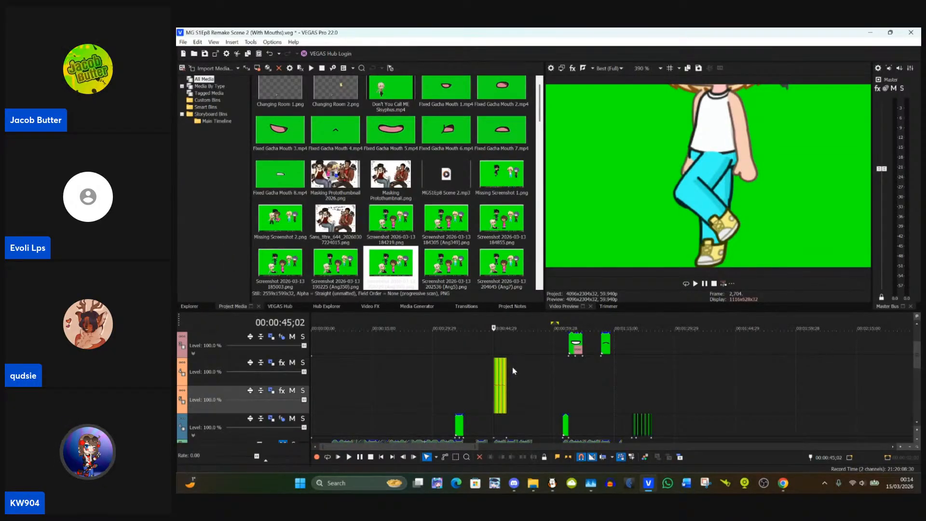
scroll(502, 400, up, 3)
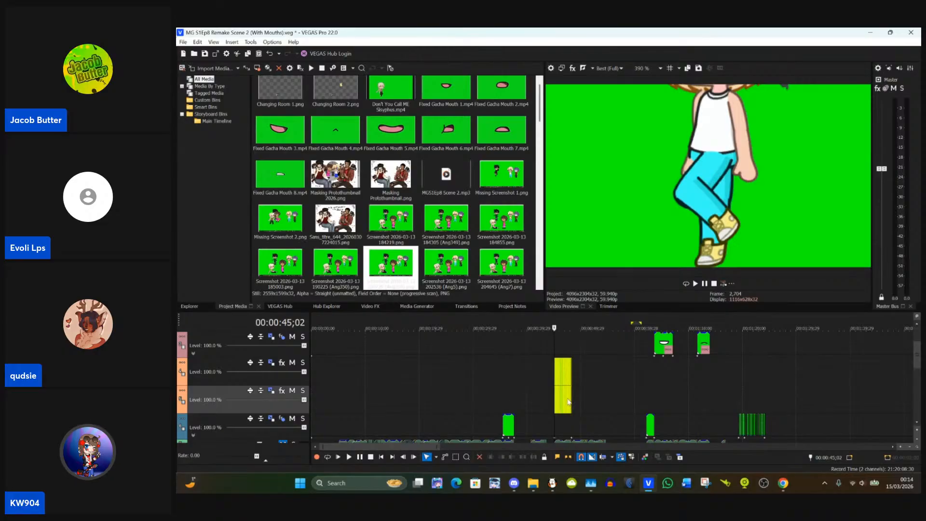
scroll(778, 405, up, 8)
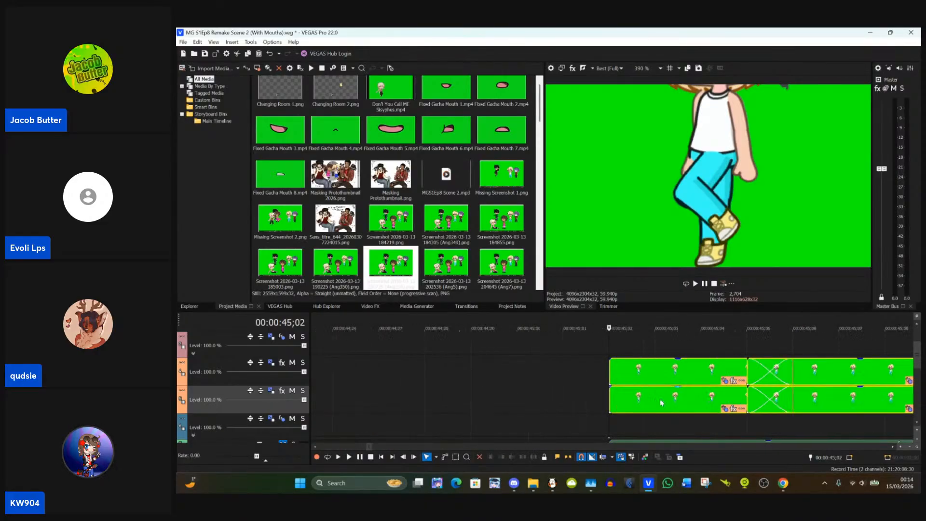
drag(626, 406, 626, 418)
scroll(619, 403, down, 10)
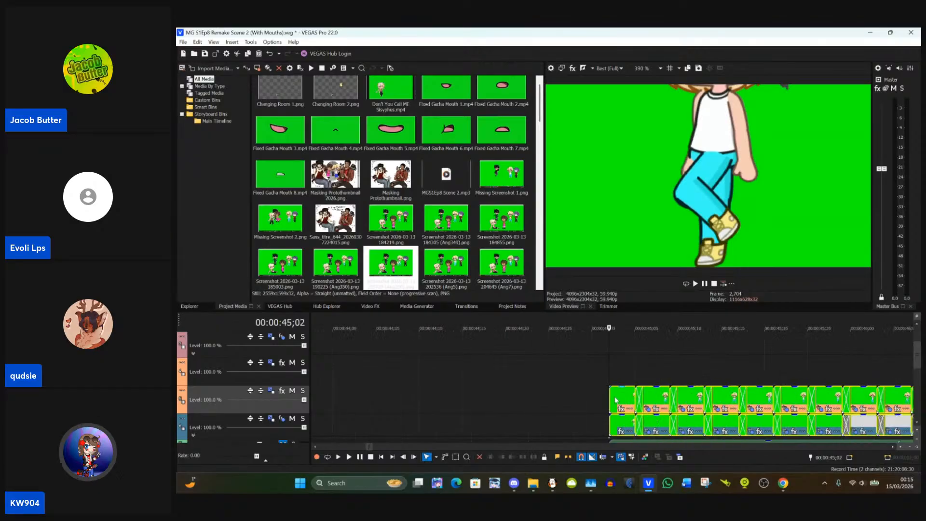
Step: Delete the emptied video track above the duplicated clip sequences
click(443, 369)
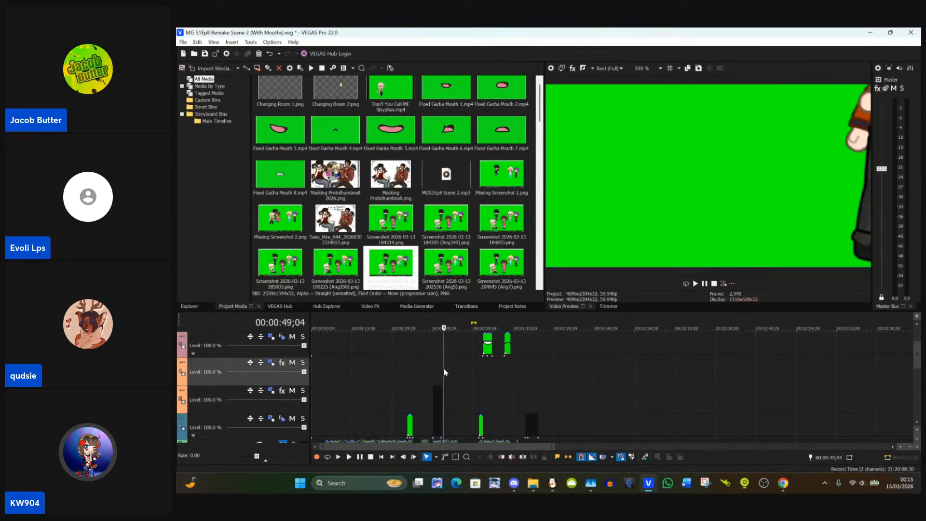
right_click(443, 369)
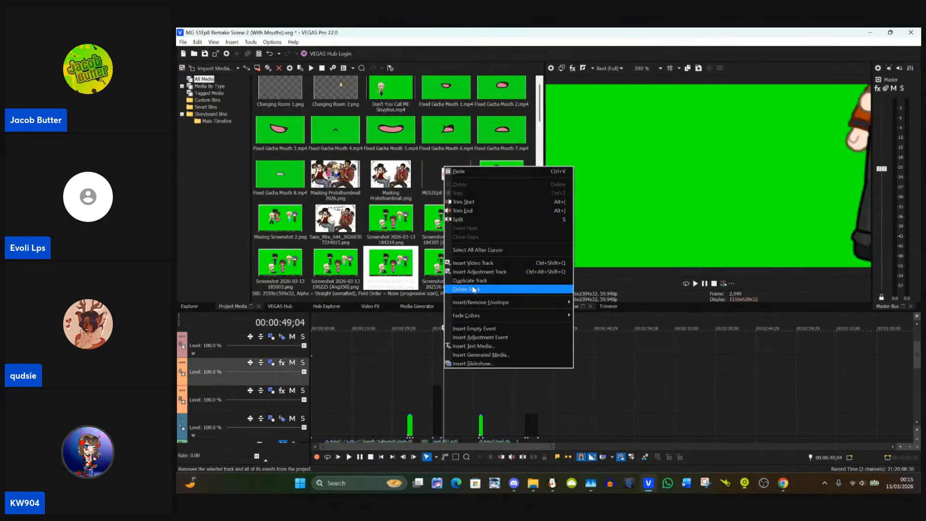
click(474, 289)
Step: Place the cursor at the clips' start at 00:00:45;02 and open Track Motion for Track 5
click(430, 375)
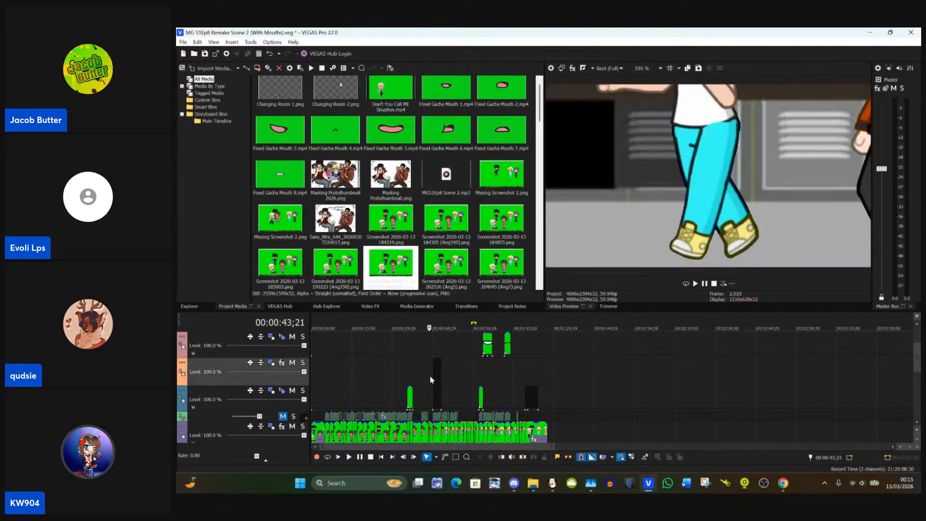
scroll(431, 376, up, 6)
scroll(614, 368, up, 2)
scroll(614, 368, down, 4)
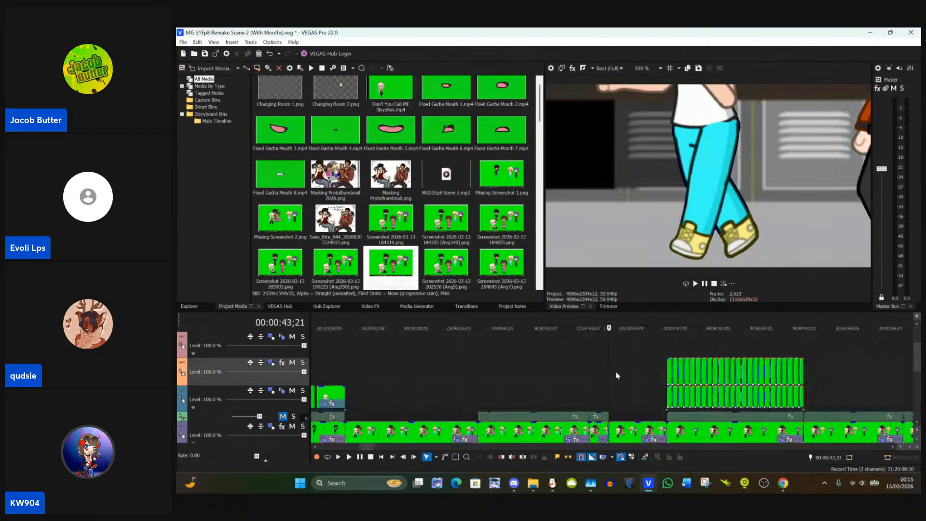
click(663, 399)
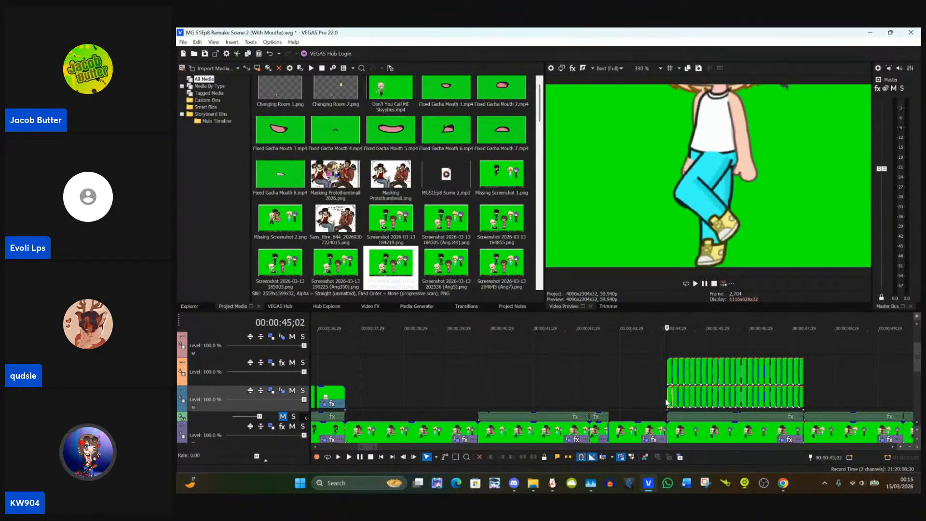
click(272, 392)
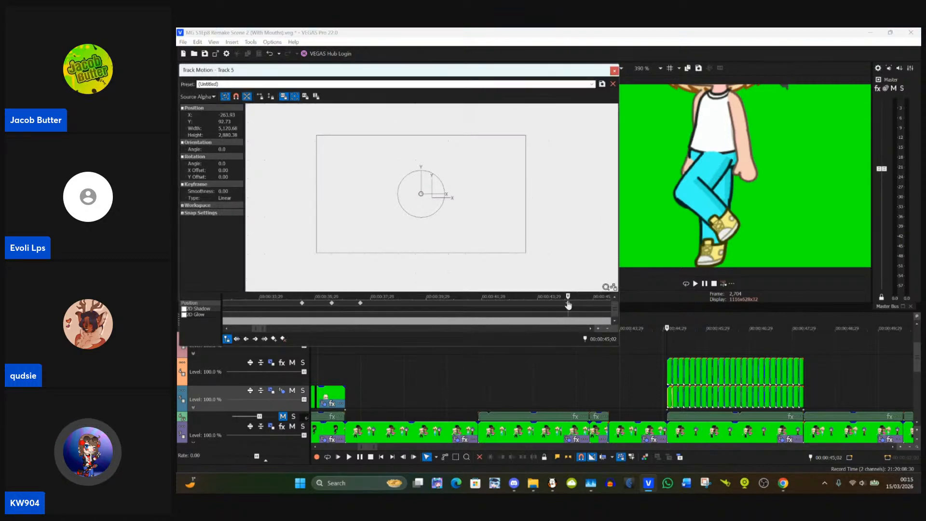
scroll(582, 313, up, 6)
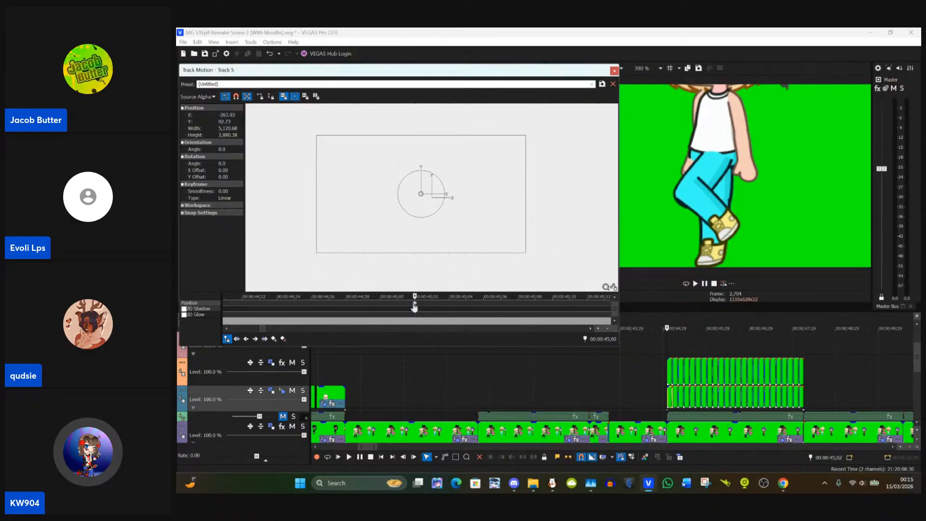
Step: Play the stacked clips from 00:00:45;02 to check them, and bring the cursor back near their start
key(space)
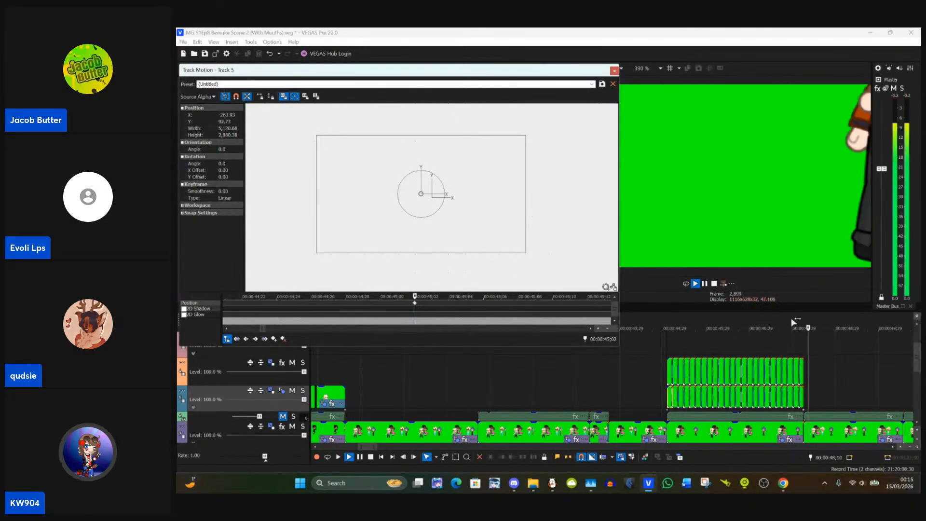
click(704, 284)
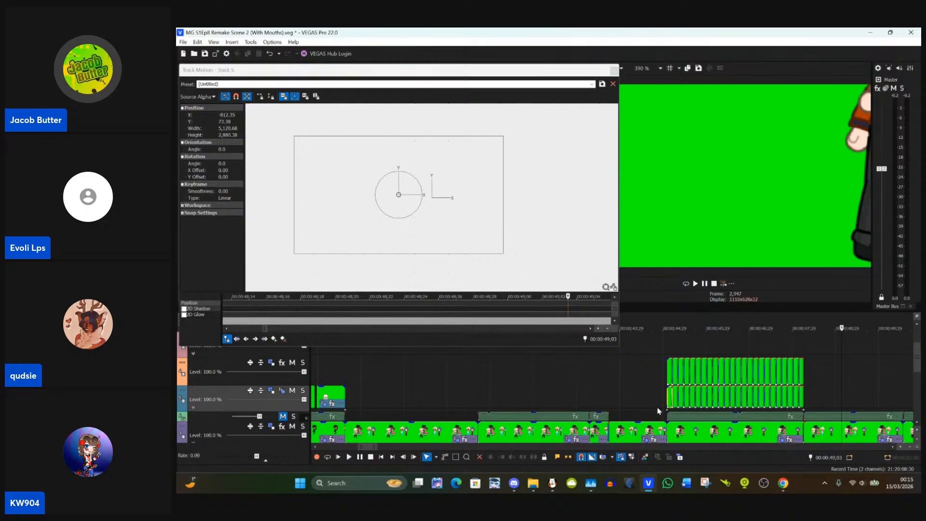
click(669, 394)
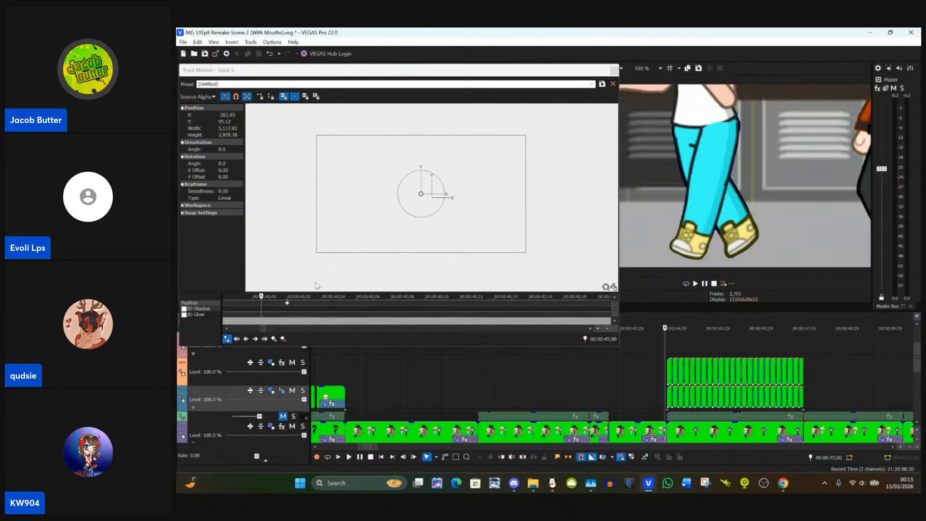
Step: Copy Track 5's track motion position keyframe at 00:00:45;02 to Track 4's track motion at the same time
scroll(623, 415, up, 5)
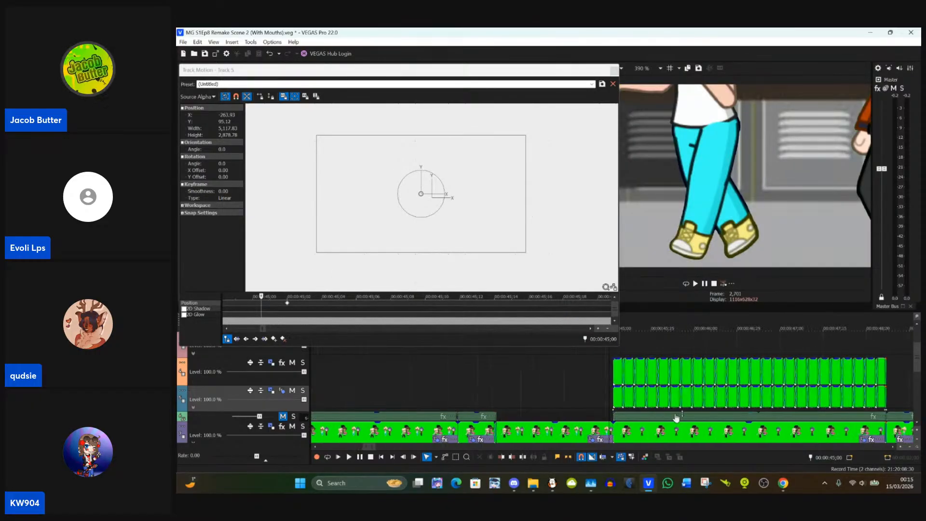
click(623, 414)
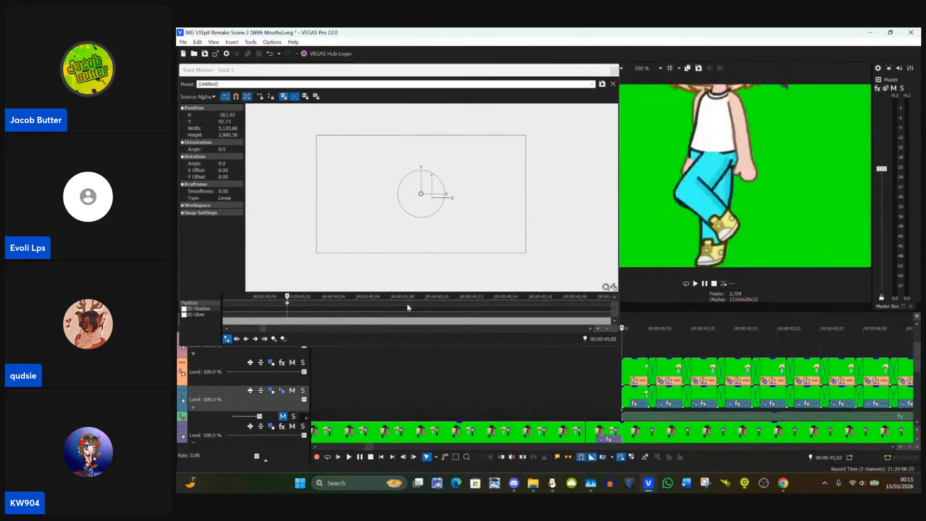
click(288, 304)
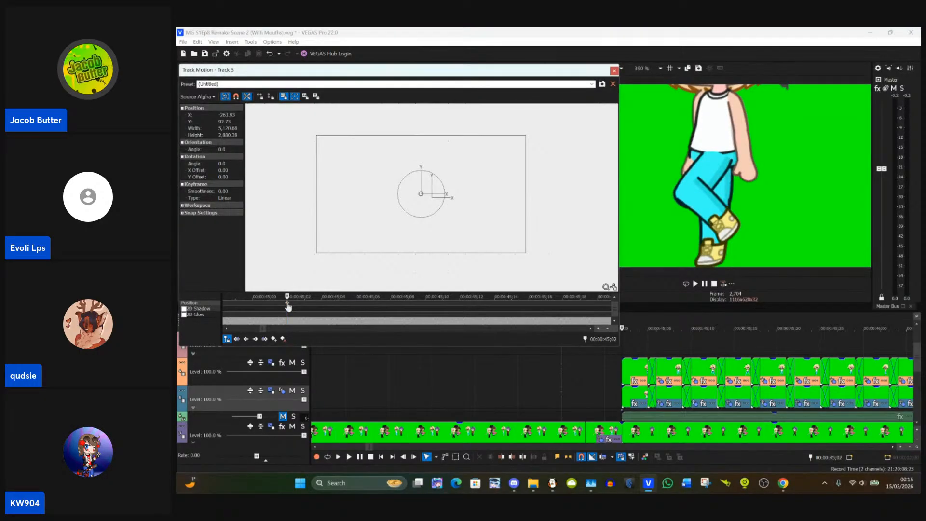
click(271, 362)
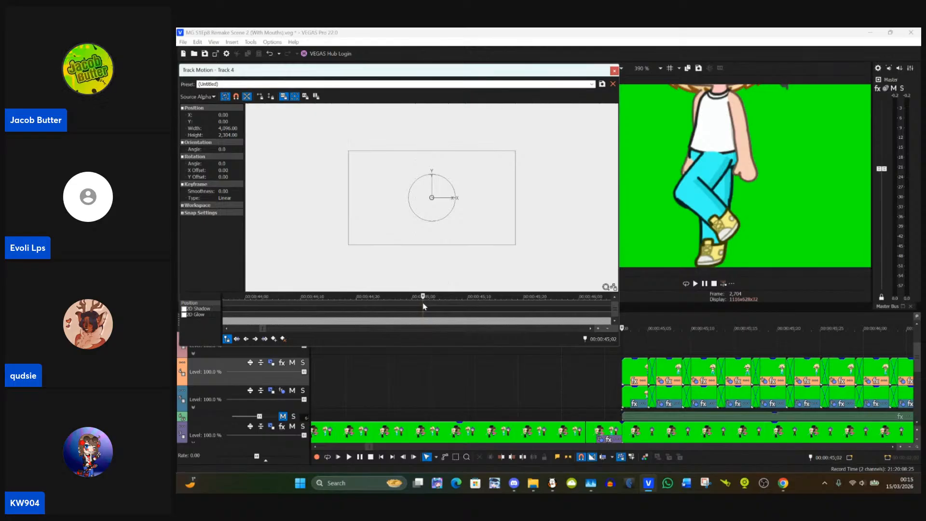
key(ctrl+v)
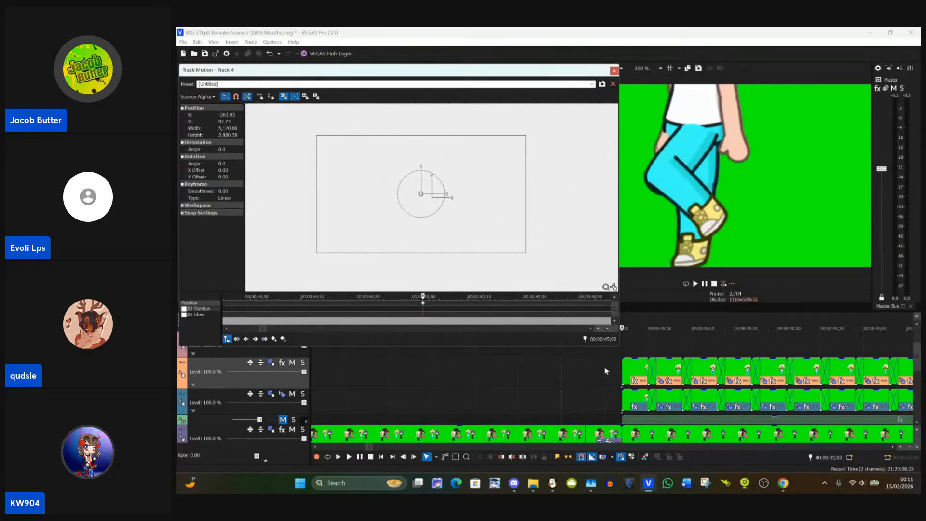
Step: Copy Track 5's two track motion keyframes near the clips' end at 00:00:48;06 to the same time in Track 4's track motion
scroll(594, 380, down, 5)
click(752, 407)
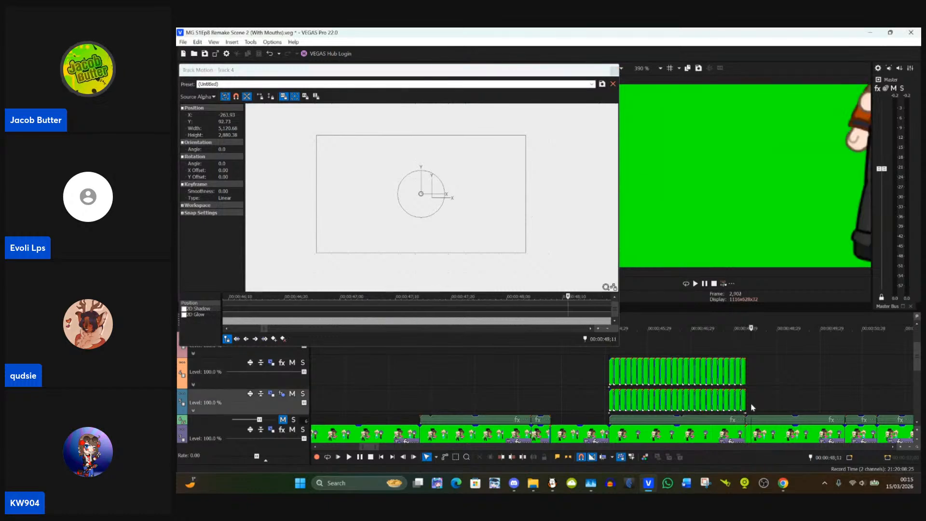
scroll(704, 400, up, 8)
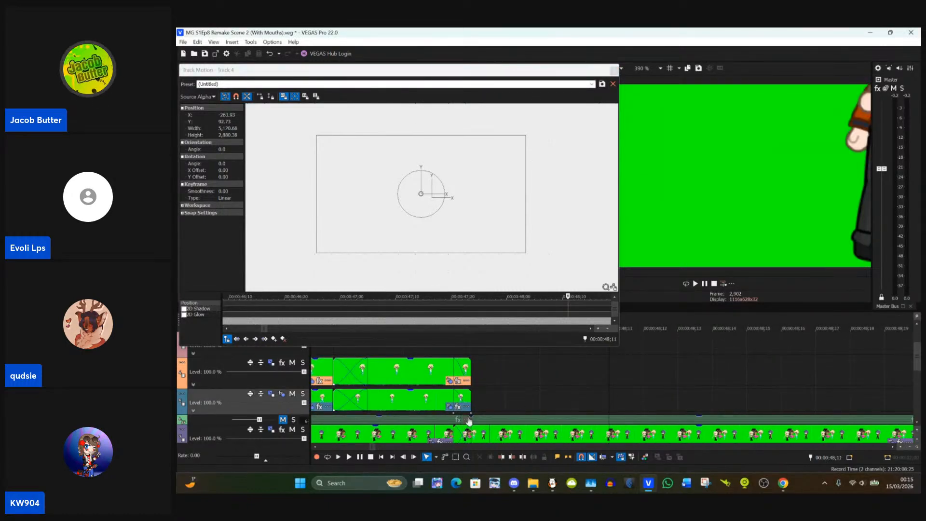
scroll(467, 416, up, 2)
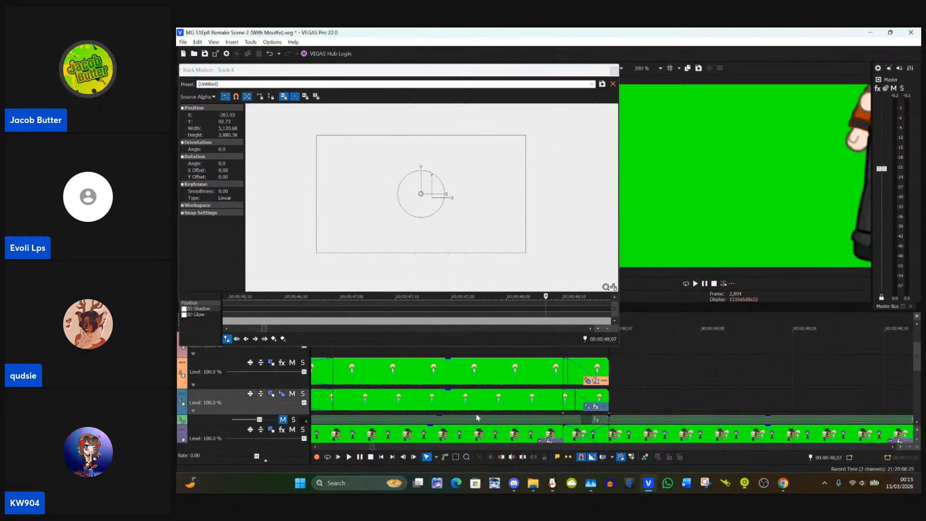
click(564, 418)
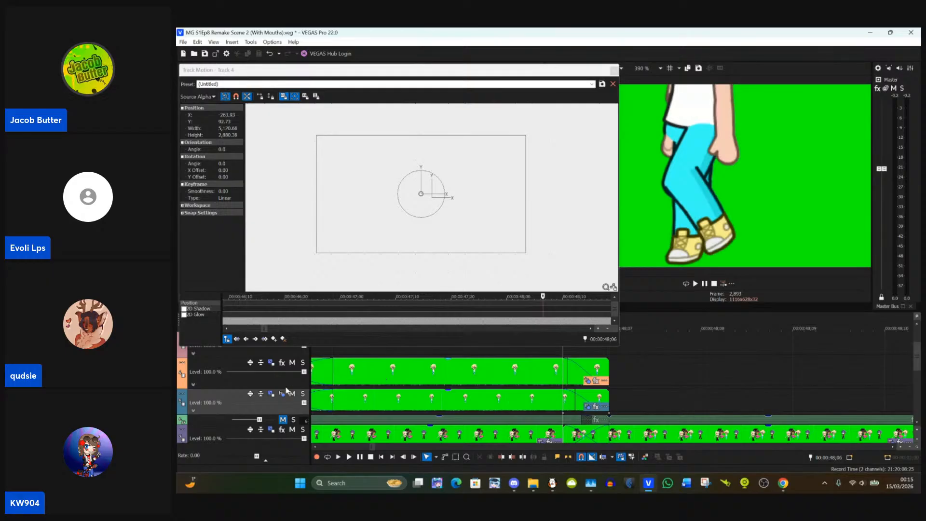
click(272, 395)
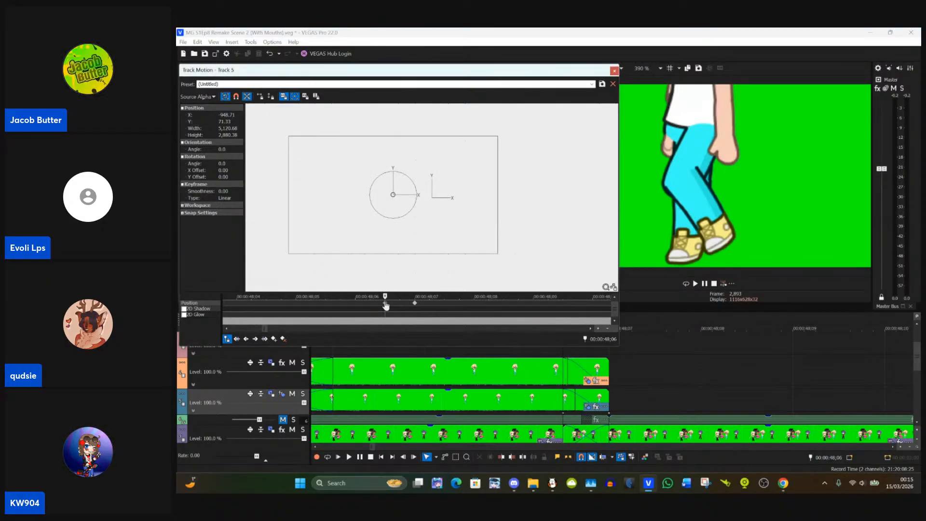
click(418, 304)
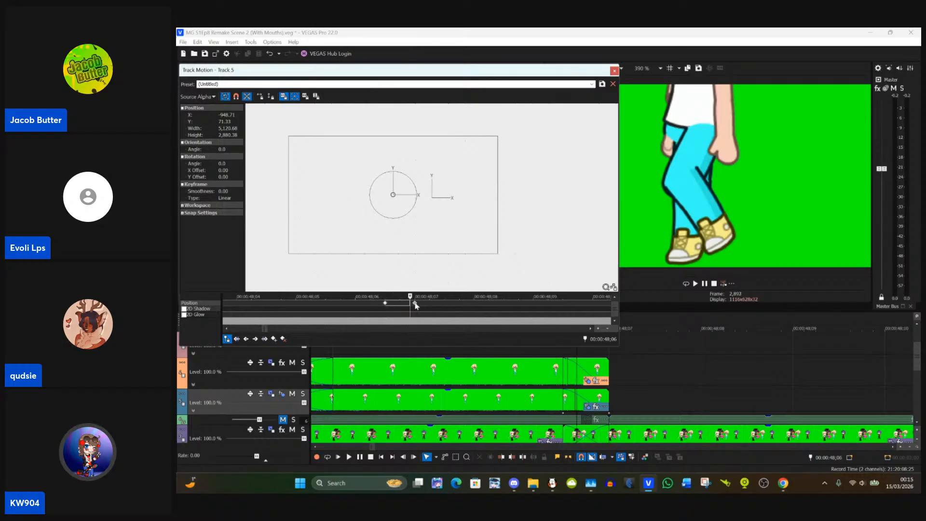
click(426, 304)
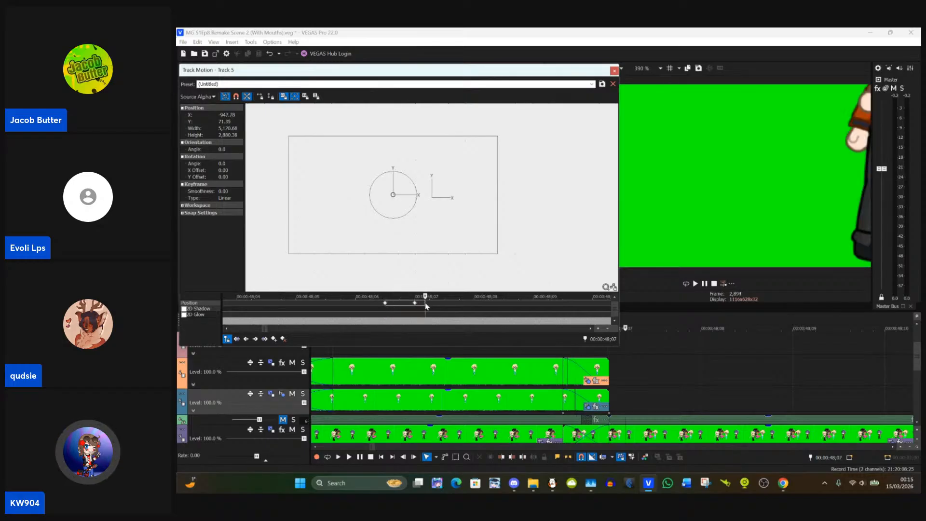
click(386, 304)
click(271, 362)
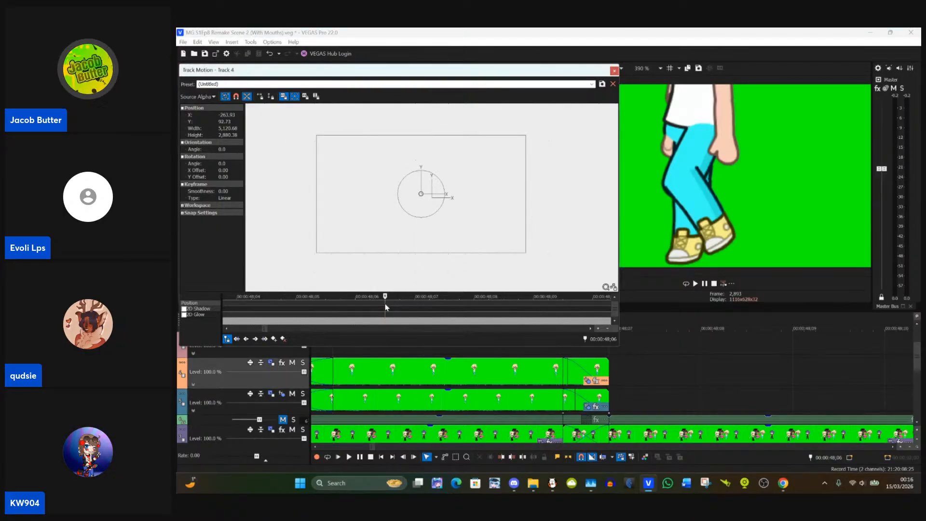
key(ctrl+v)
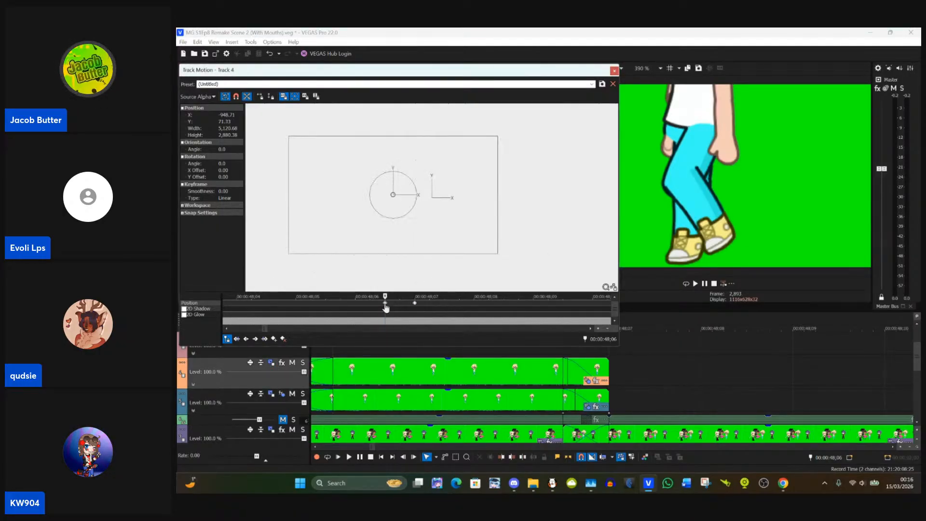
Step: Close Track Motion and set the video preview zoom to 100%
click(614, 71)
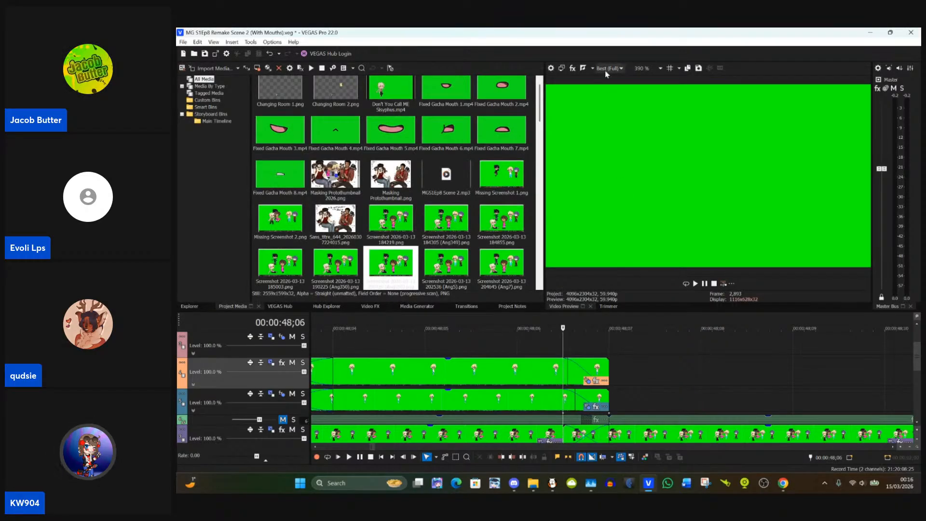
click(644, 68)
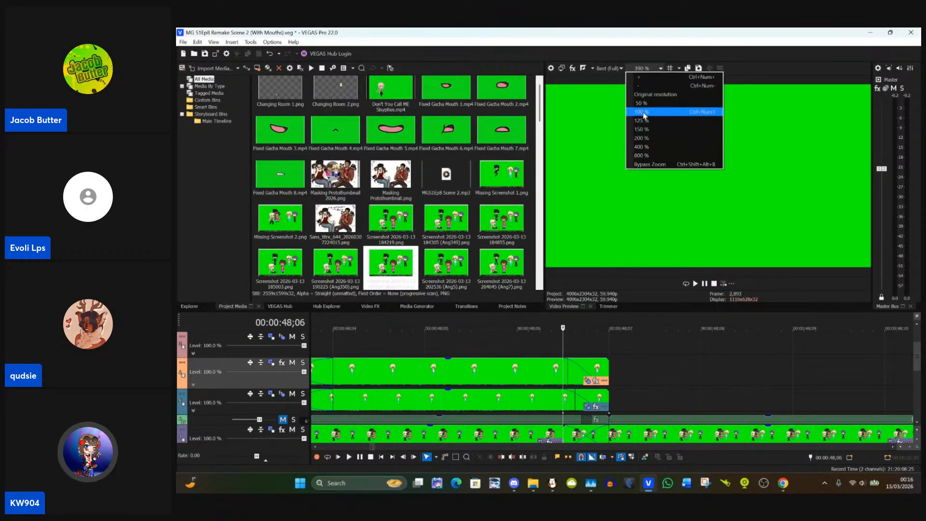
click(647, 112)
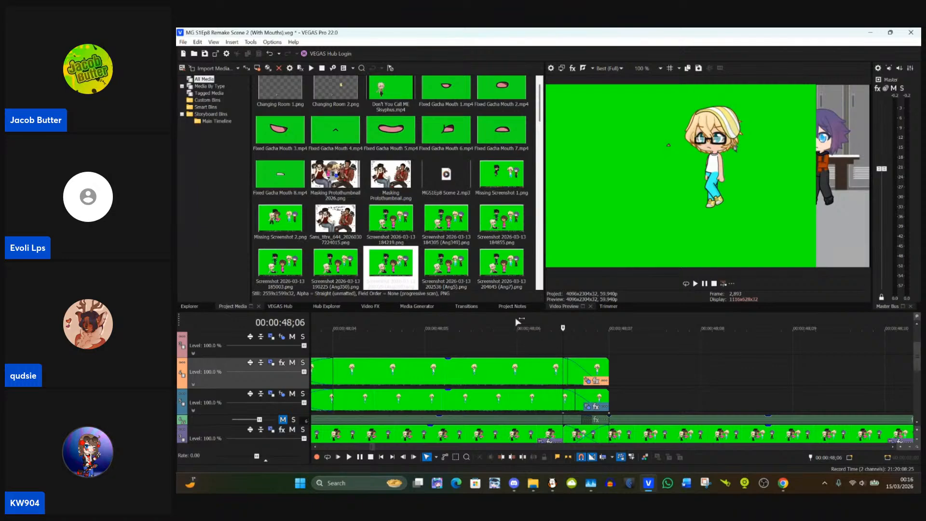
Step: Return to the clip sequence's start at 00:00:45;02 and open Event Pan/Crop for Track 4's first clip
scroll(517, 319, down, 10)
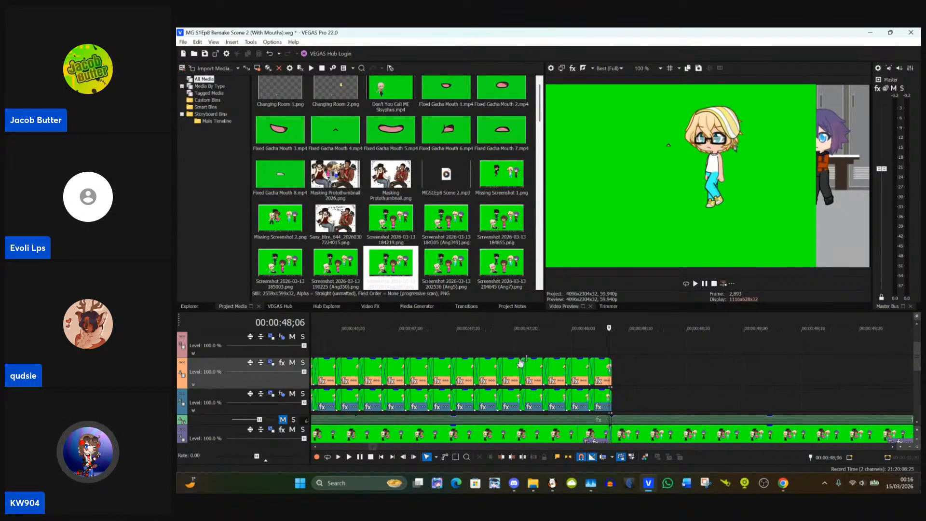
scroll(521, 363, down, 2)
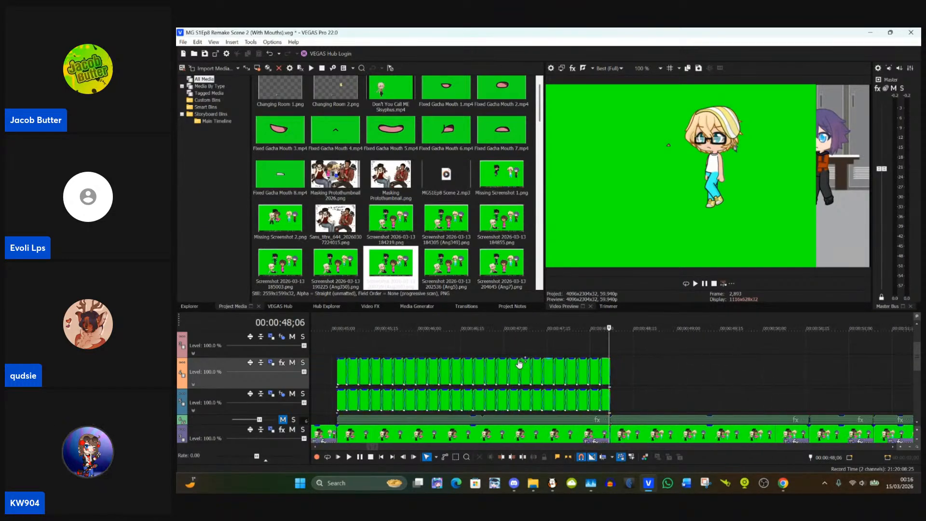
click(337, 372)
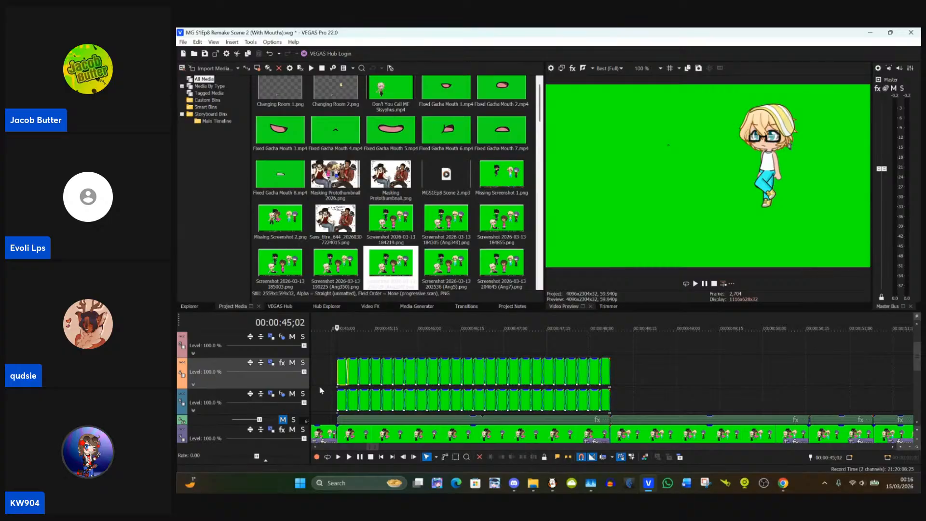
scroll(343, 382, up, 4)
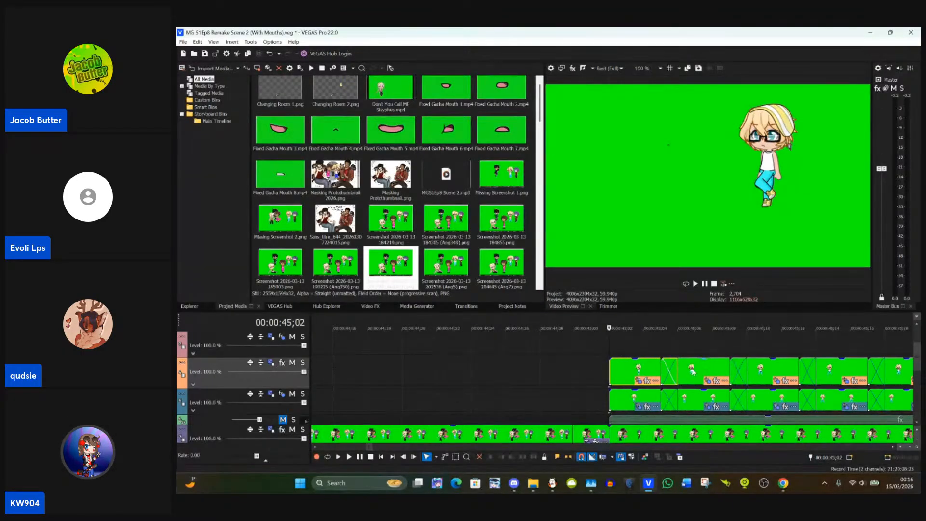
click(640, 381)
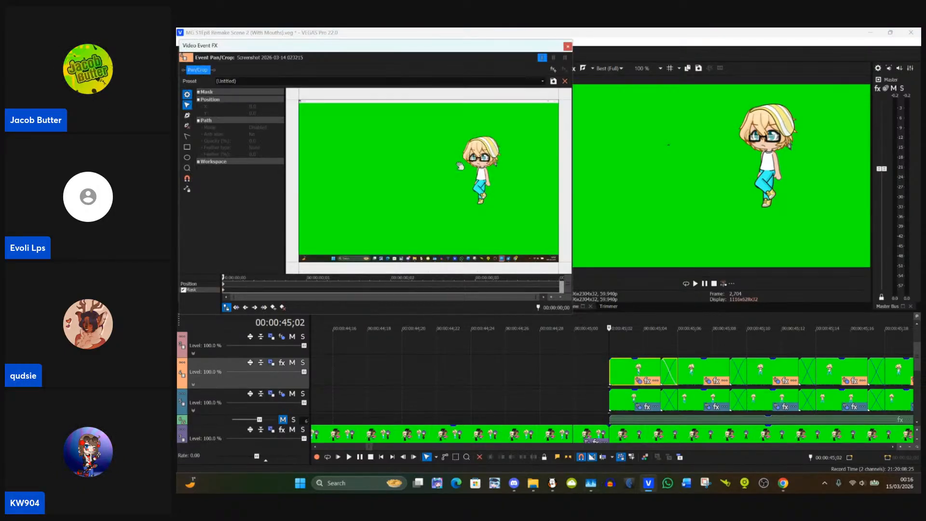
Step: Draw a rectangular mask around the blond character's trouser legs, from the waist to the lower ankle
scroll(530, 176, up, 5)
scroll(426, 183, up, 6)
drag(535, 184, 513, 177)
scroll(464, 181, up, 2)
scroll(465, 181, up, 2)
scroll(476, 164, up, 2)
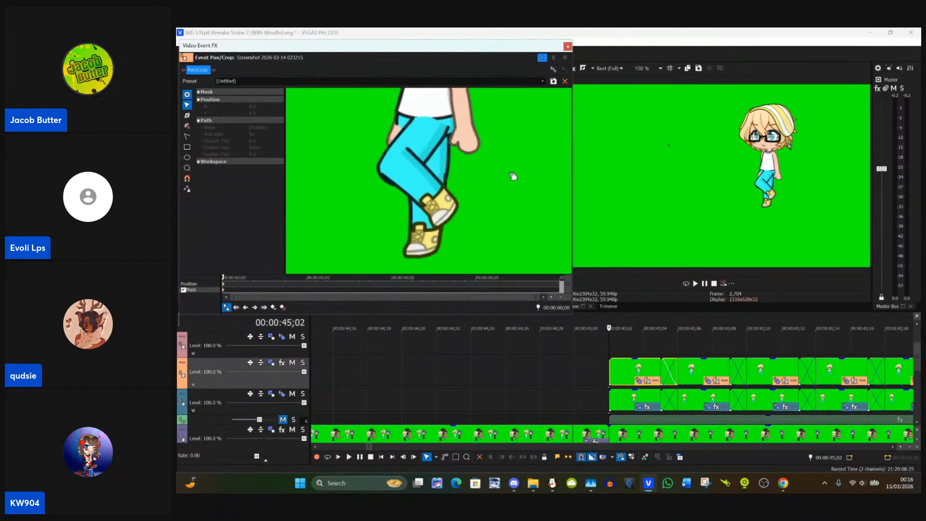
click(225, 284)
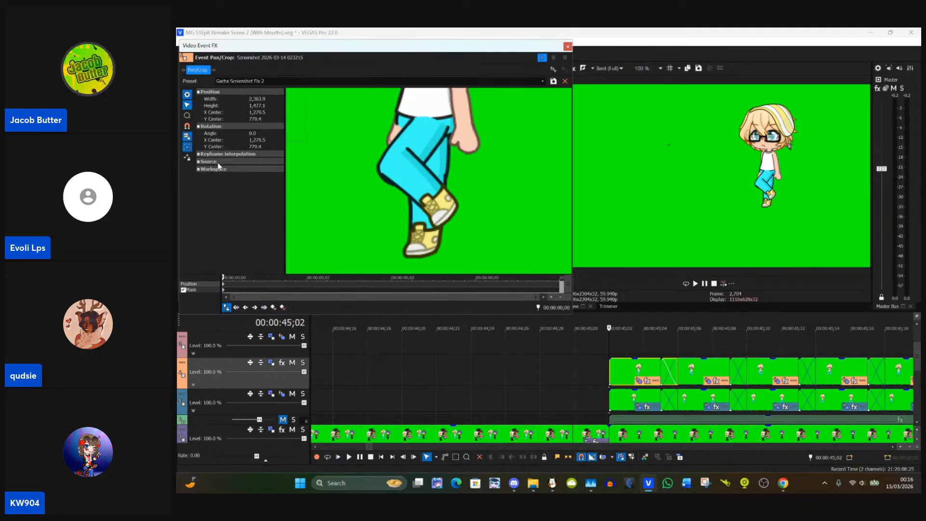
click(224, 291)
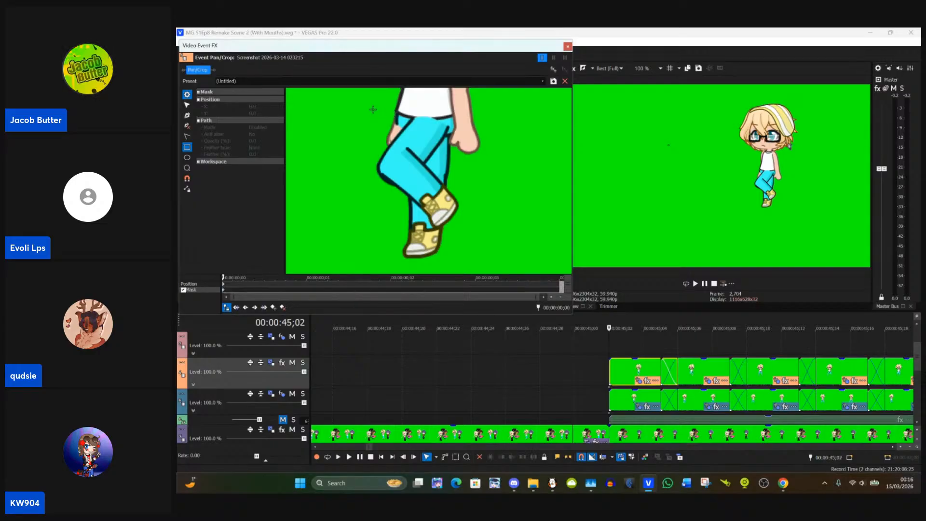
drag(373, 111, 456, 230)
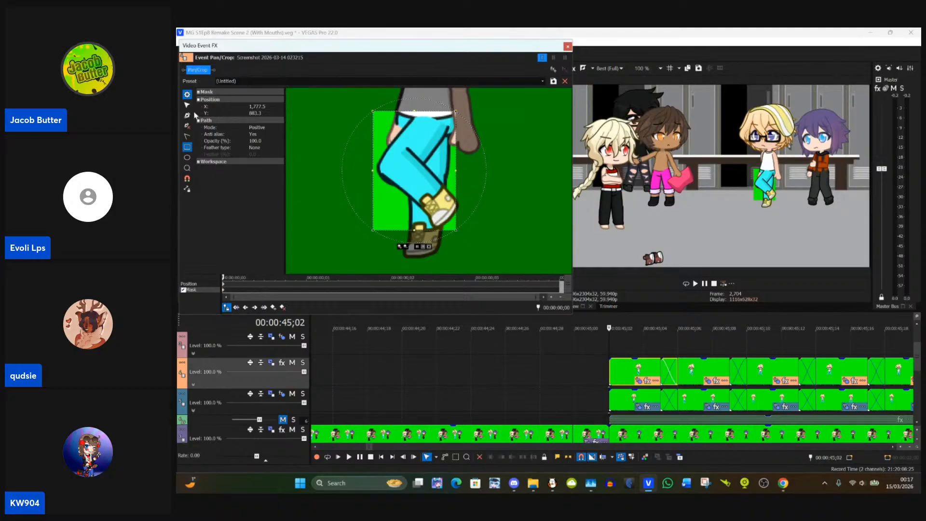
click(330, 207)
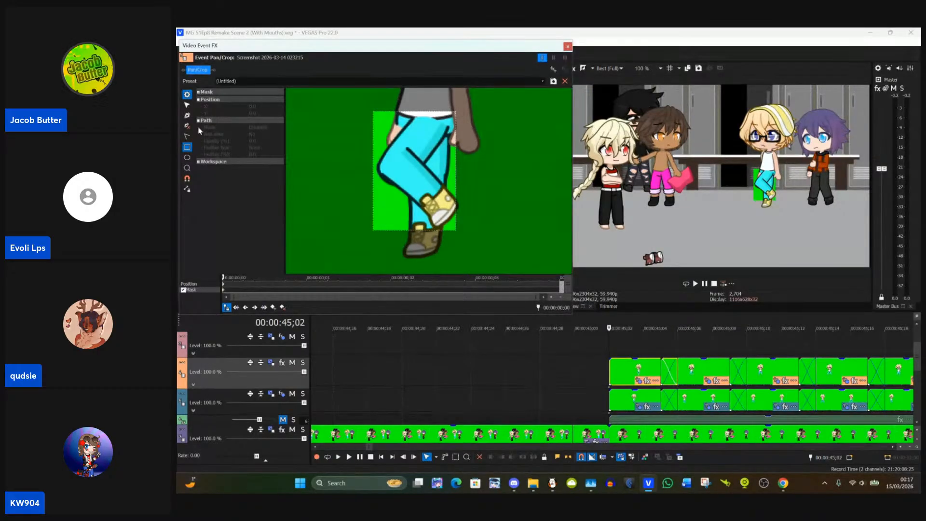
Step: Add an anchor point on the mask's left edge and move it onto the bent knee at about X 1,717, Y 873
click(189, 105)
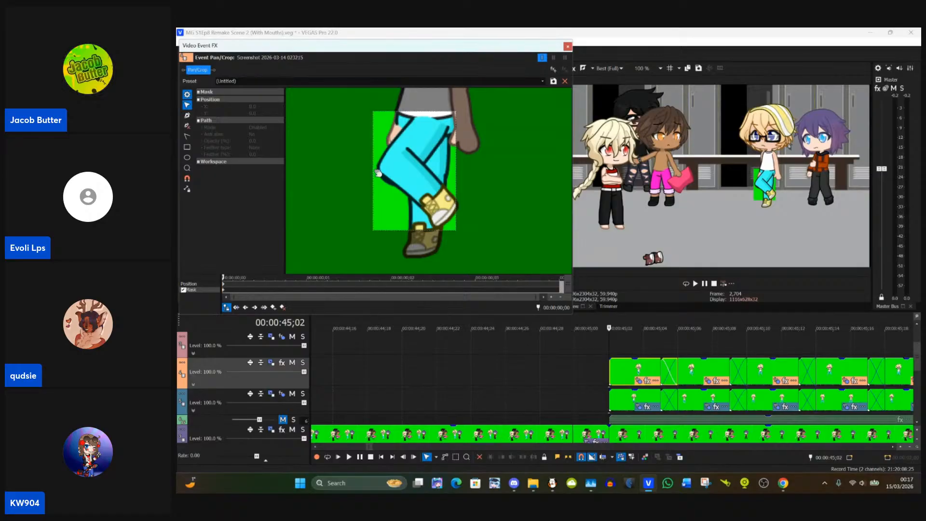
click(190, 117)
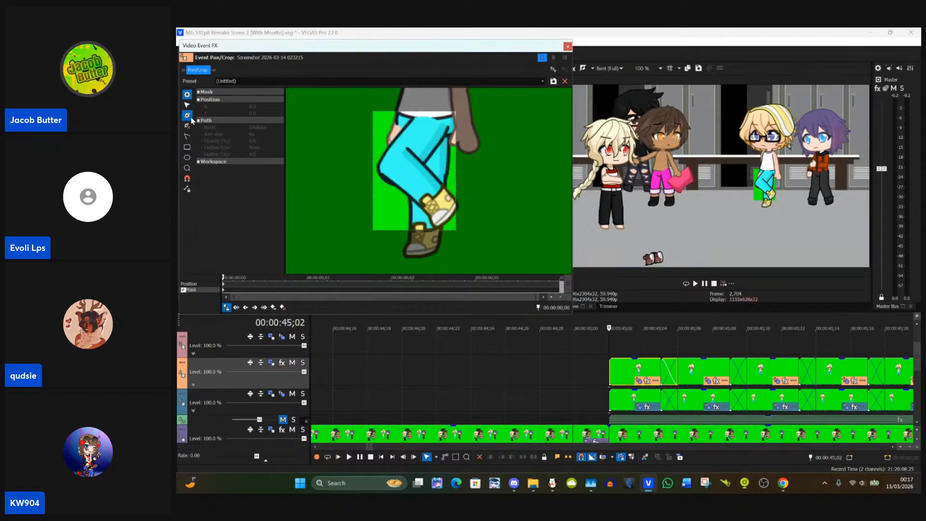
click(376, 172)
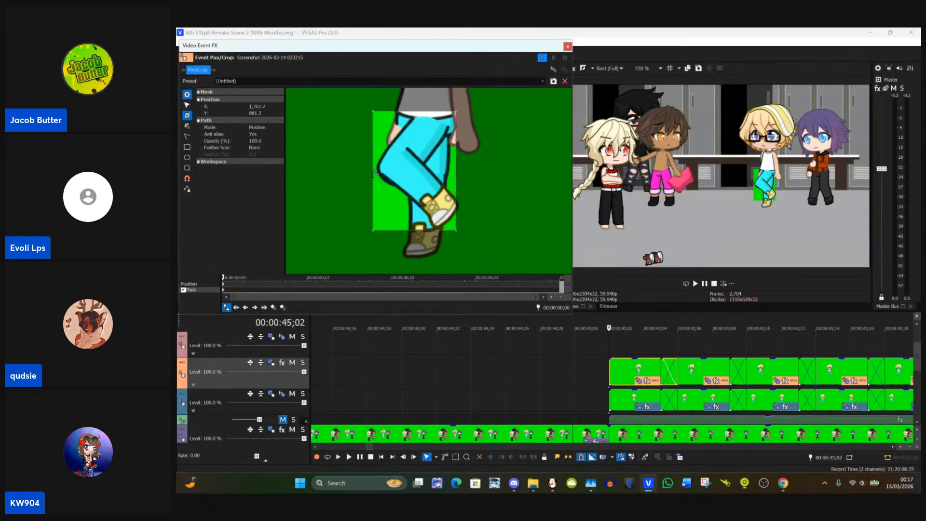
click(187, 105)
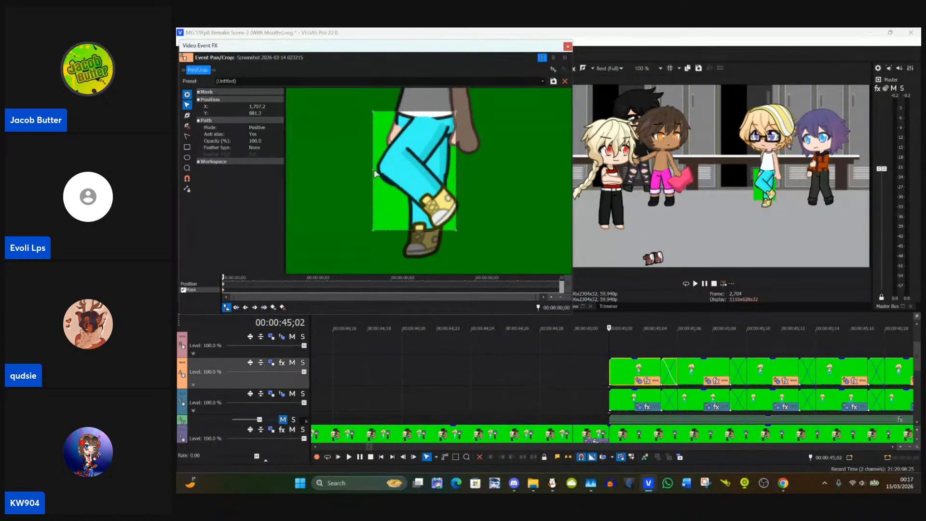
drag(375, 173, 381, 167)
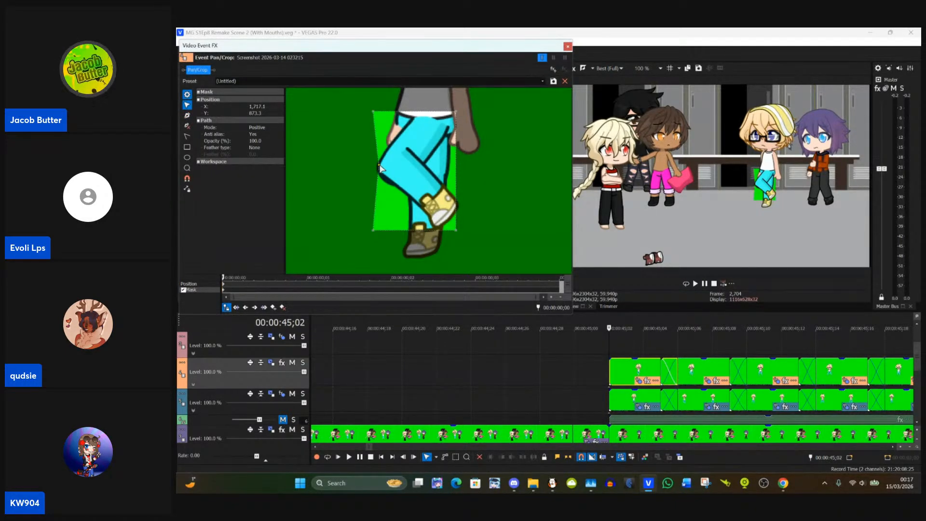
Step: Move the mask's lower corners in to the ankle, at about X 1,769, Y 985 and X 1,824, Y 983
scroll(369, 179, up, 3)
drag(334, 195, 350, 171)
click(355, 237)
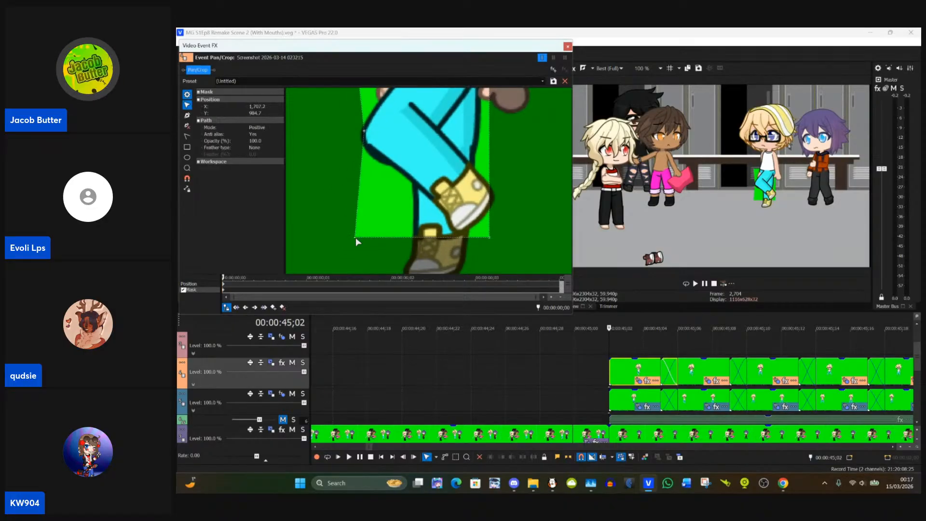
drag(355, 237, 414, 238)
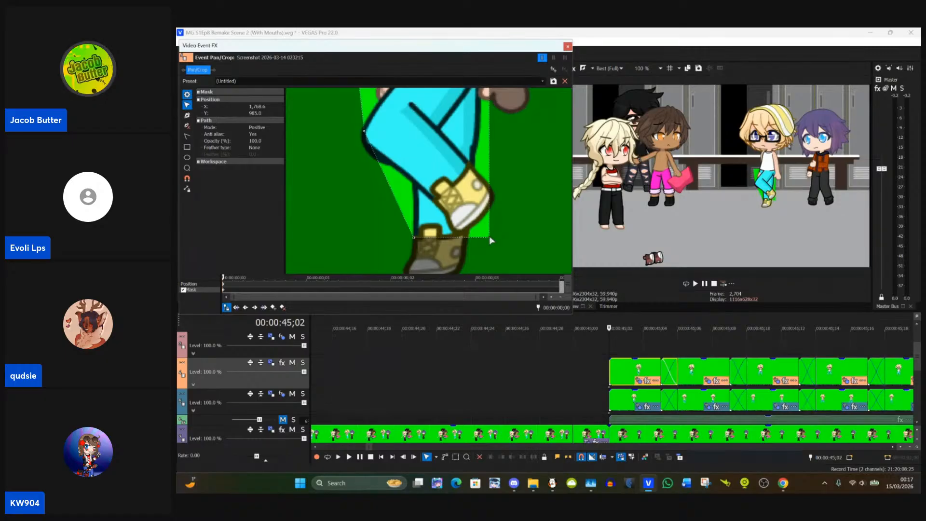
drag(490, 241, 468, 240)
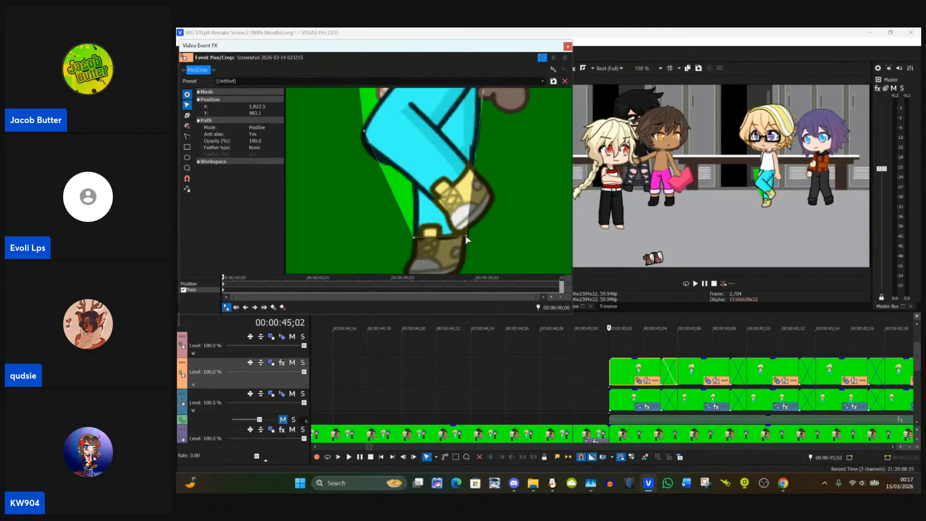
drag(508, 181, 502, 227)
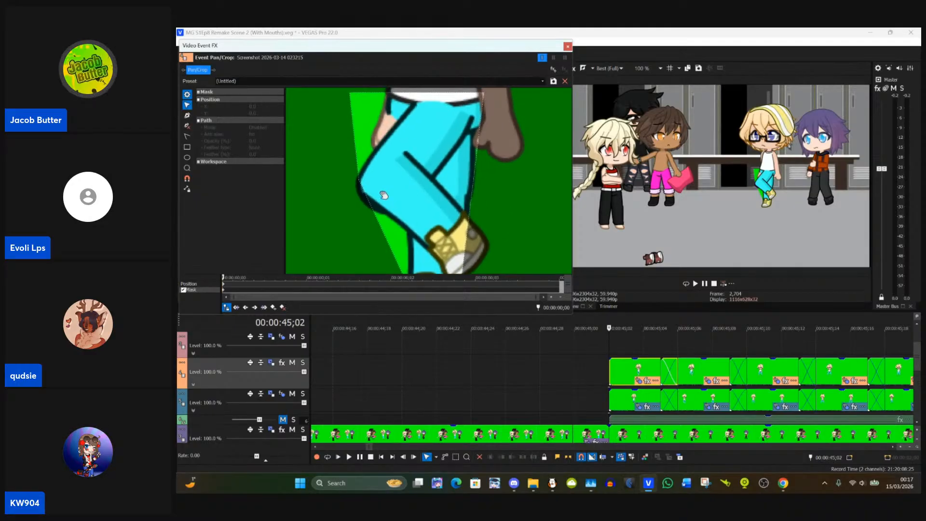
Step: Add an anchor point on the mask's right edge near the ankle and move it to about X 1,832, Y 888
click(188, 116)
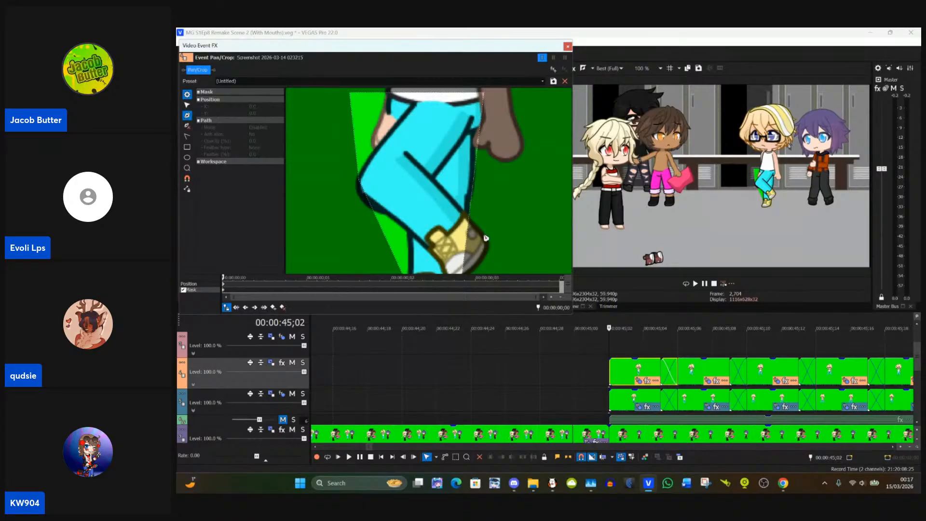
click(472, 225)
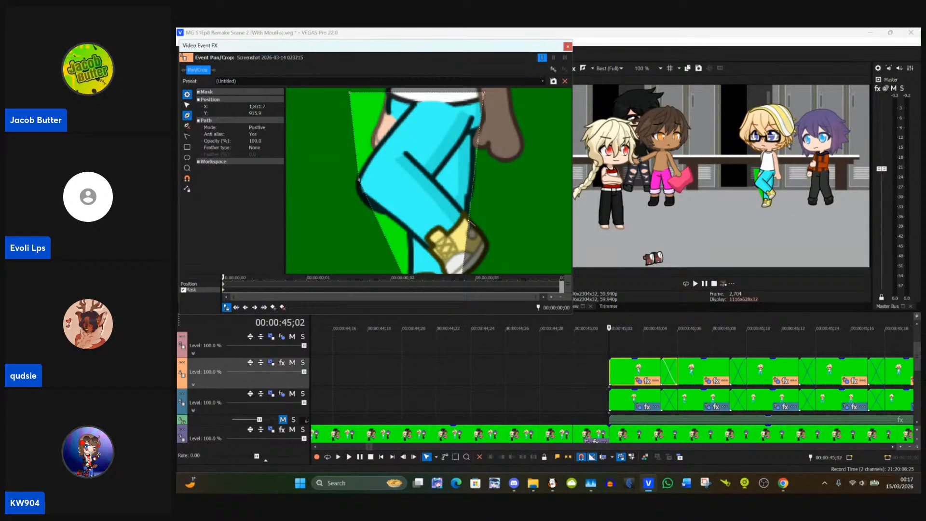
click(188, 105)
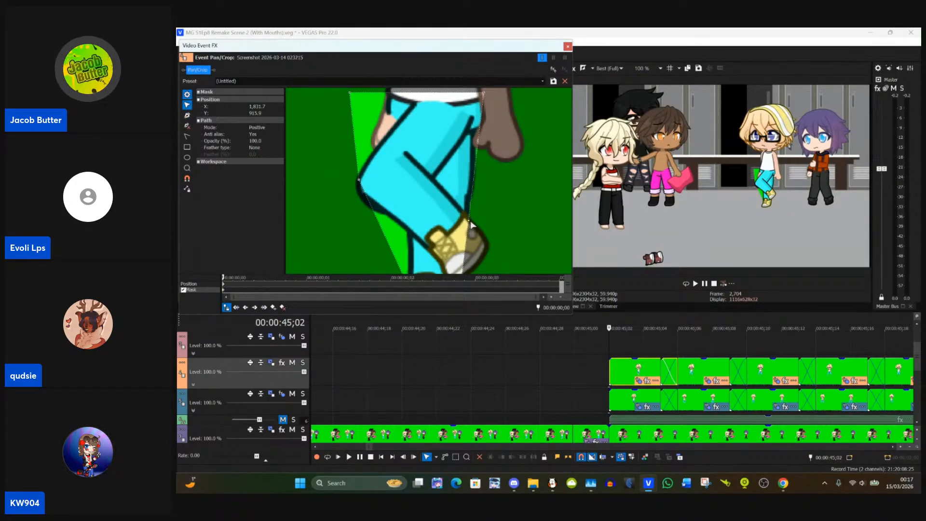
drag(470, 220, 469, 207)
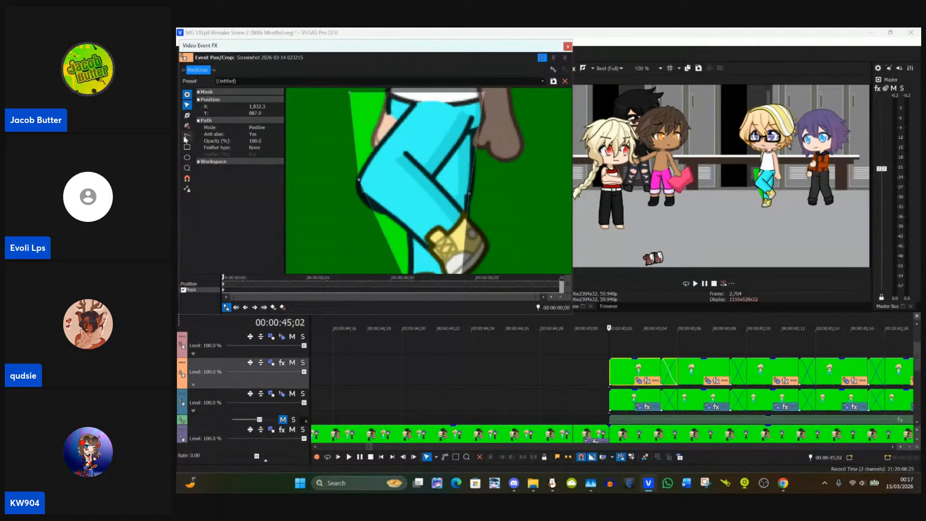
Step: Add anchor points on the mask's right edge below the hip and fit them to the trouser outline, one at about X 1,837, Y 824
click(187, 115)
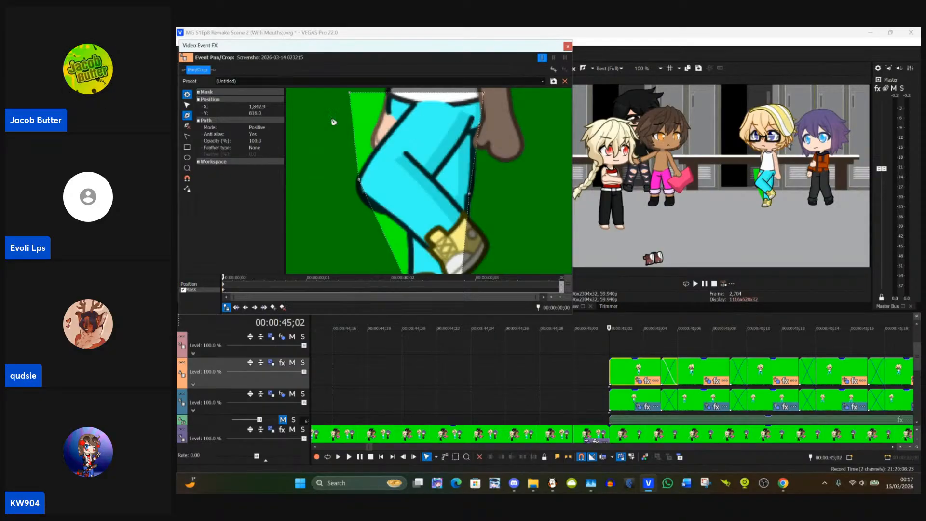
click(187, 105)
drag(475, 138, 473, 138)
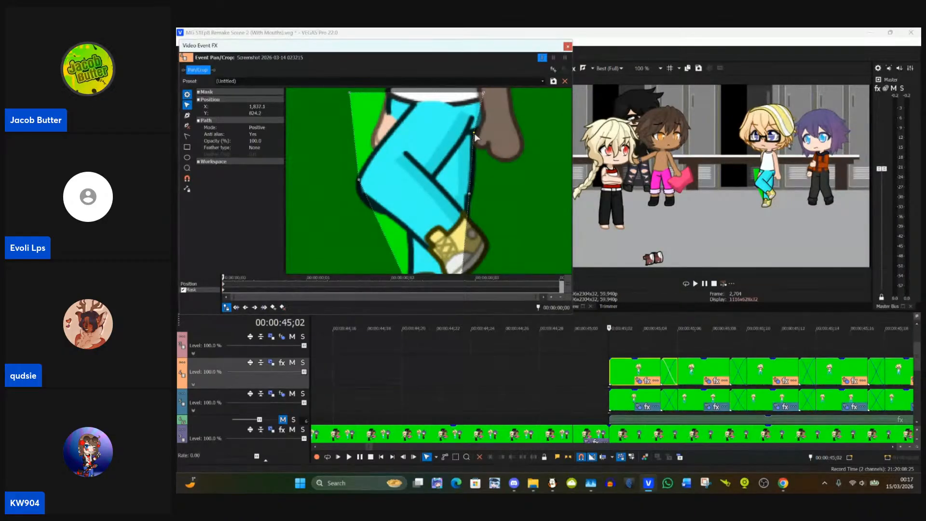
click(186, 115)
click(187, 105)
click(486, 119)
drag(478, 117, 481, 119)
mouse_move(511, 183)
mouse_down()
mouse_move(527, 91)
mouse_move(517, 192)
mouse_up()
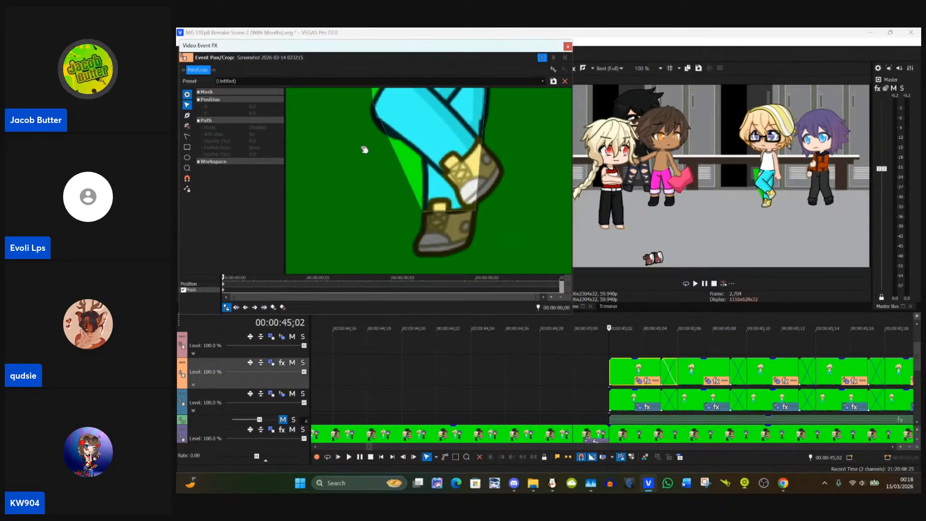
Step: Add an anchor point on the mask's left edge between knee and ankle and move it onto the back of the calf
click(188, 116)
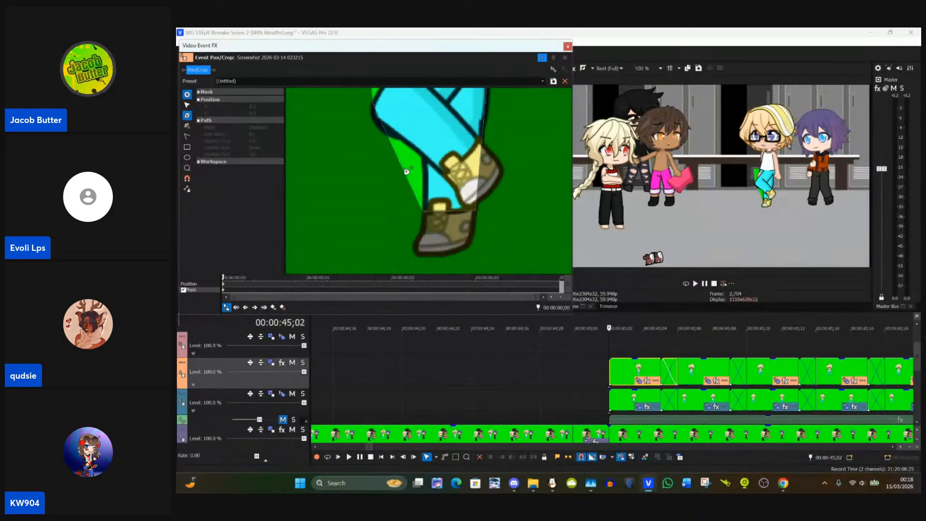
click(191, 107)
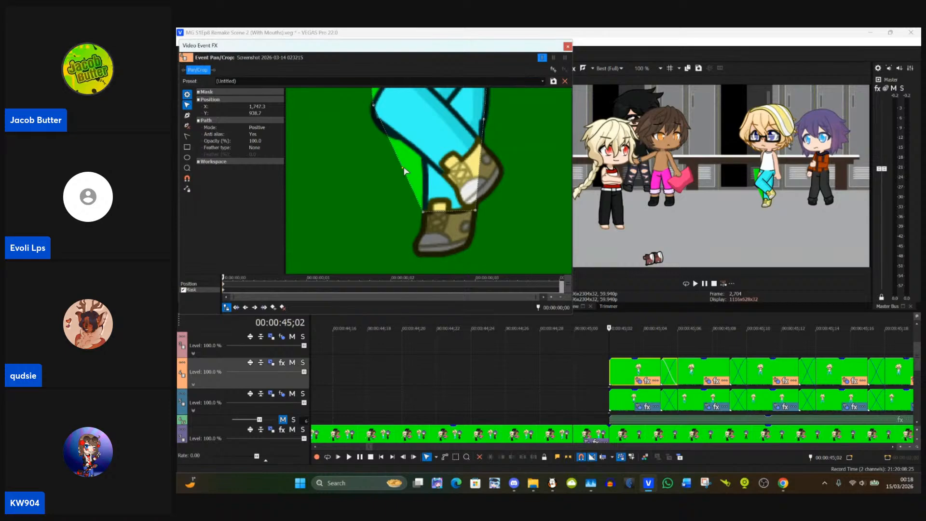
drag(404, 171, 414, 191)
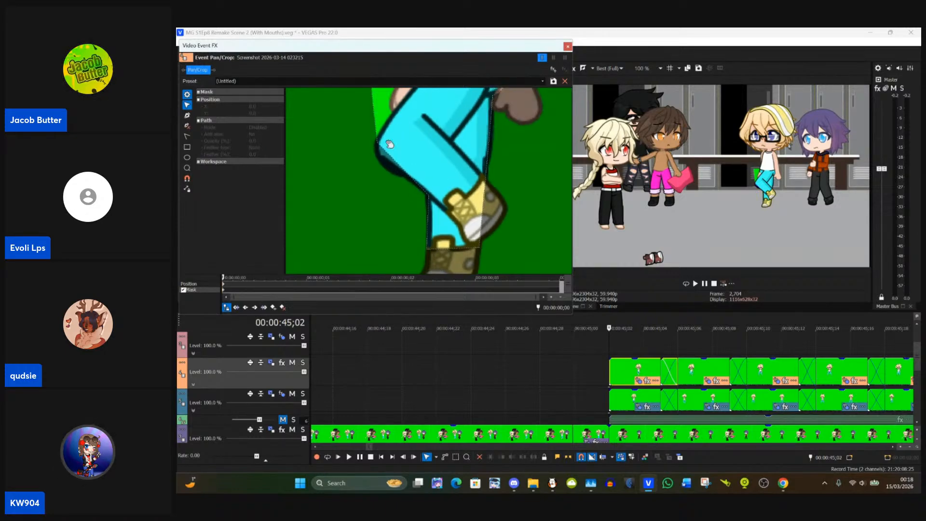
Step: Add an anchor point just below the bent knee, at about X 1,738, Y 895, and fit it to the trouser outline
click(378, 145)
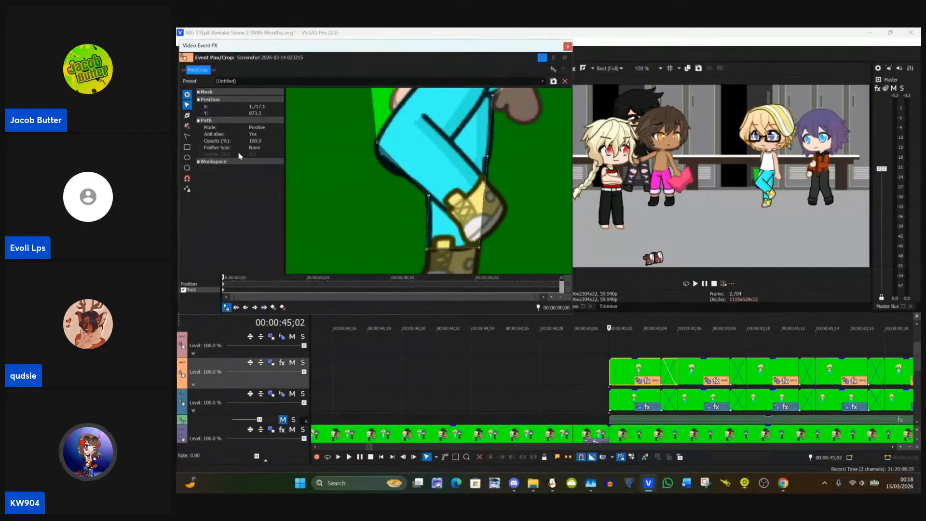
click(186, 115)
click(397, 162)
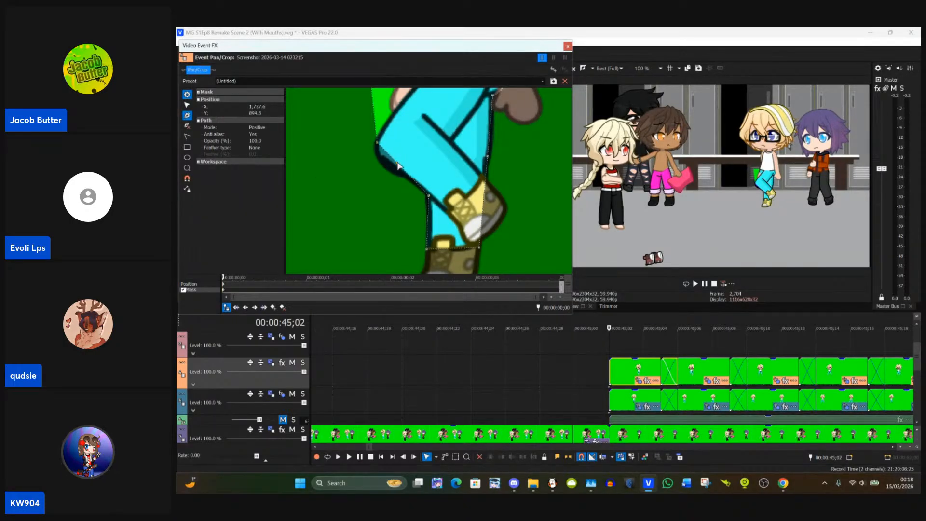
click(186, 105)
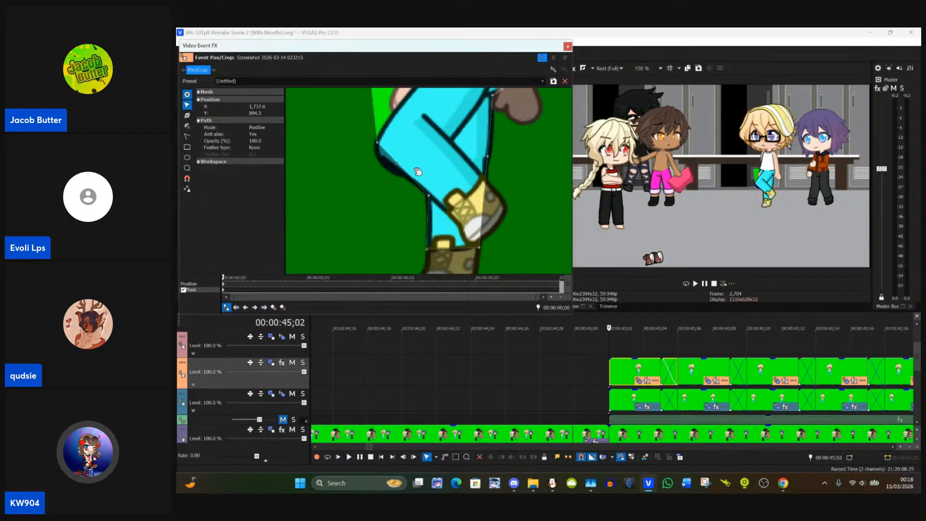
drag(397, 164, 372, 184)
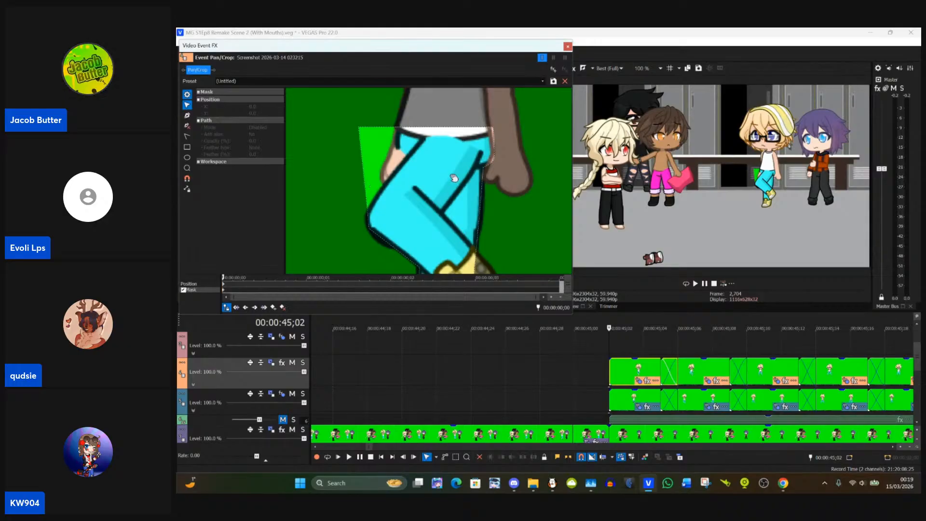
Step: Add a waist anchor at about X 1,745, Y 782 and move the mask's top-left corner to about X 1,749, Y 805
click(188, 116)
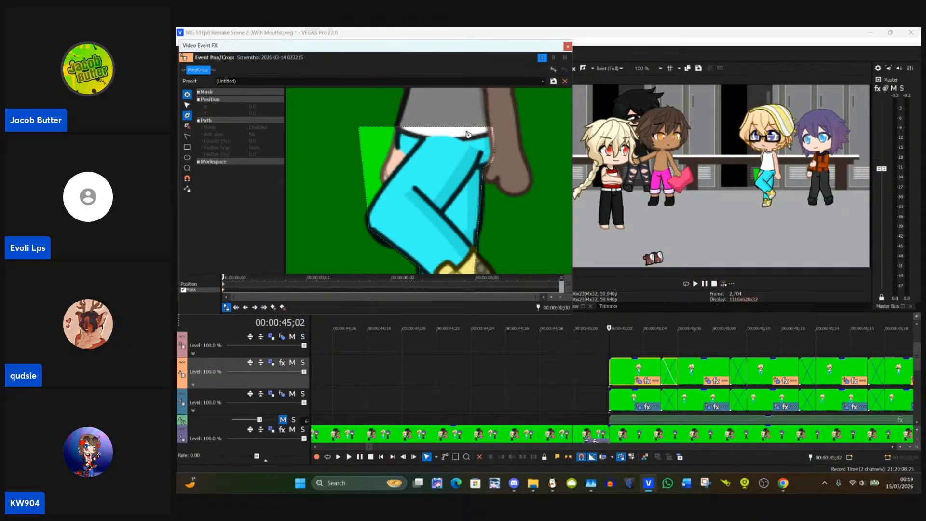
click(397, 130)
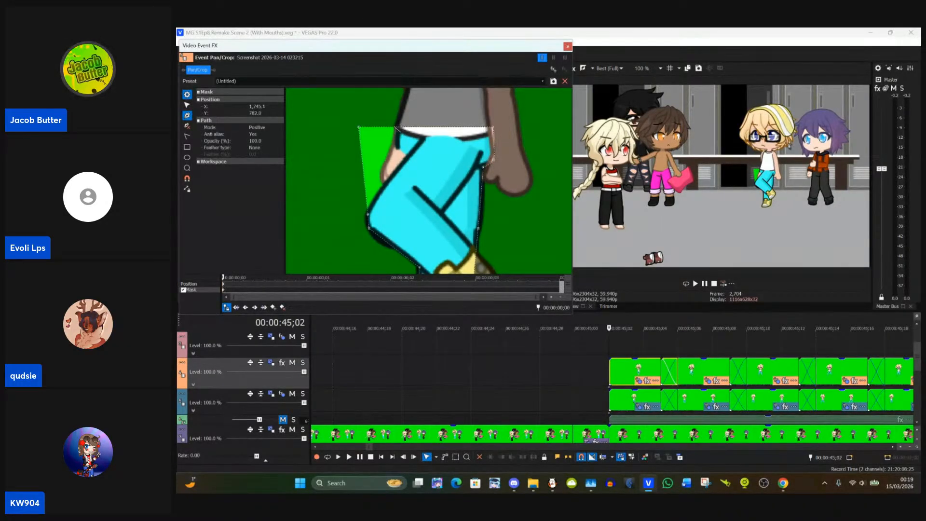
click(187, 105)
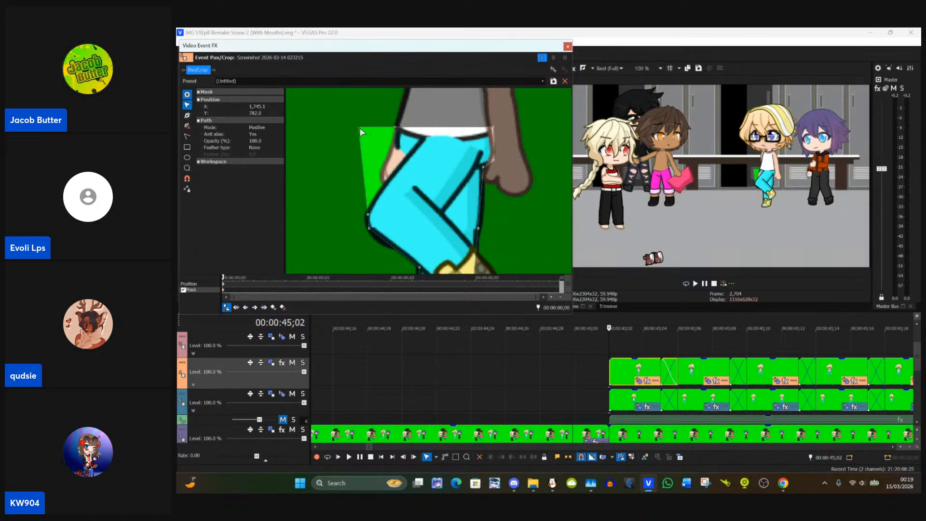
drag(361, 132, 400, 153)
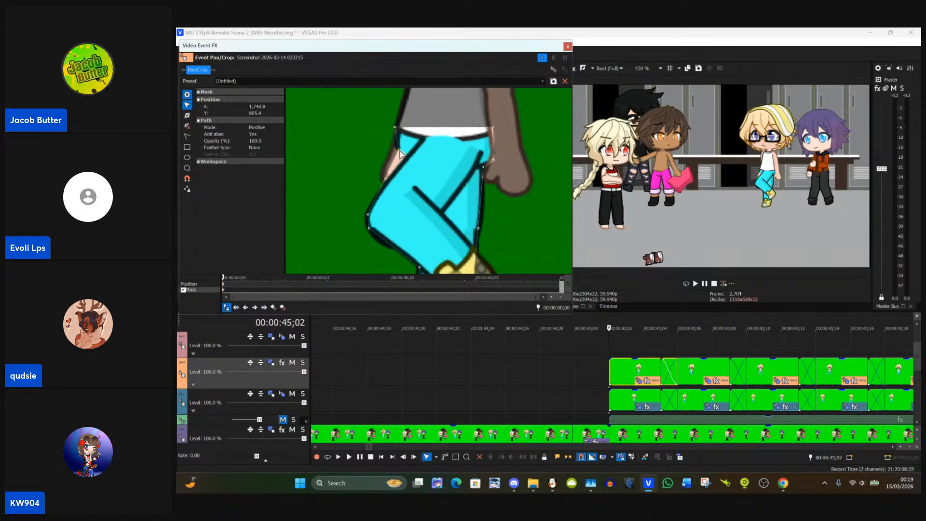
Step: Add an anchor point on the thigh's left edge at about X 1,732, Y 843 and fit it to the trouser outline
click(188, 116)
click(191, 106)
drag(385, 188, 386, 188)
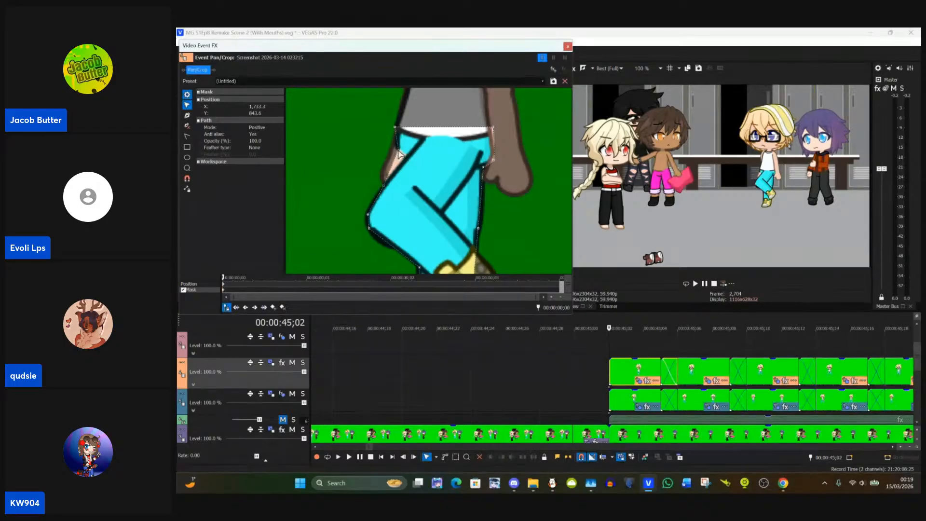
Step: Switch to StreamYard, remove the host's shared screen from the stage and add the guest's shared screen
mouse_move(783, 483)
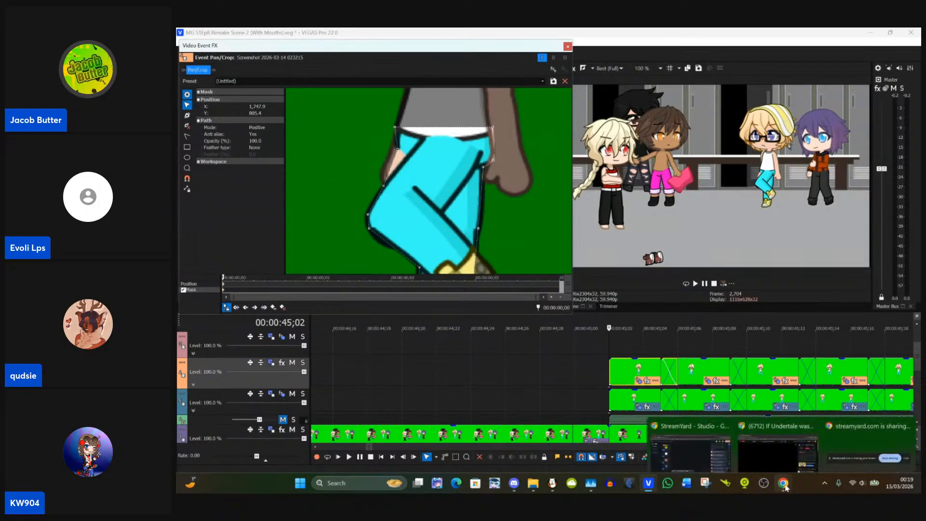
click(716, 442)
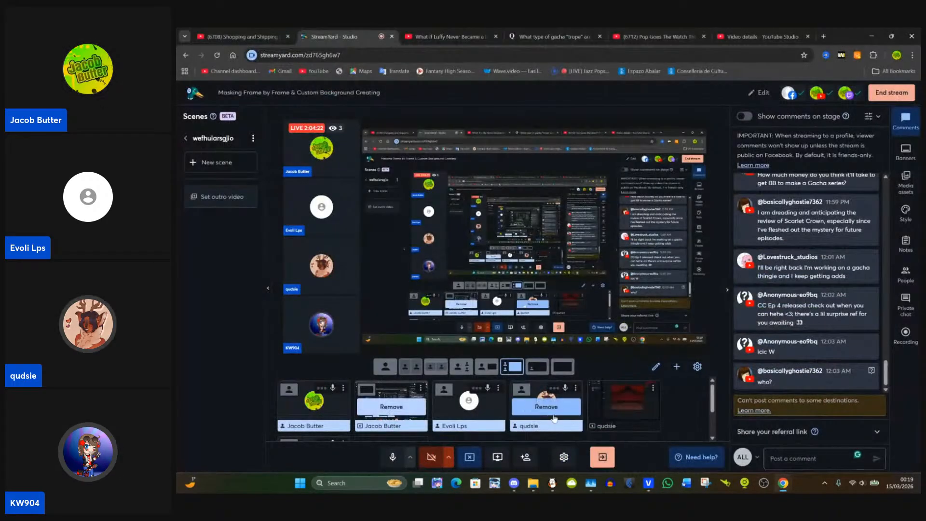
click(391, 406)
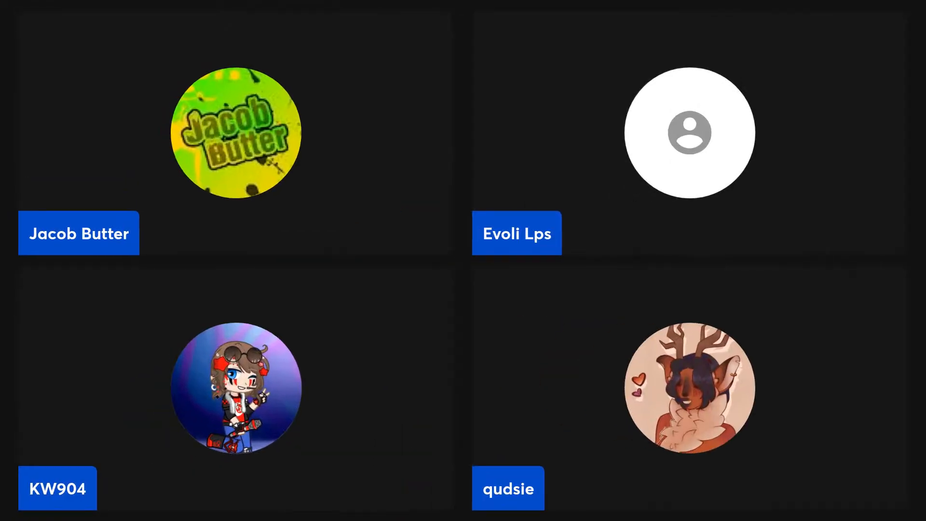
click(623, 406)
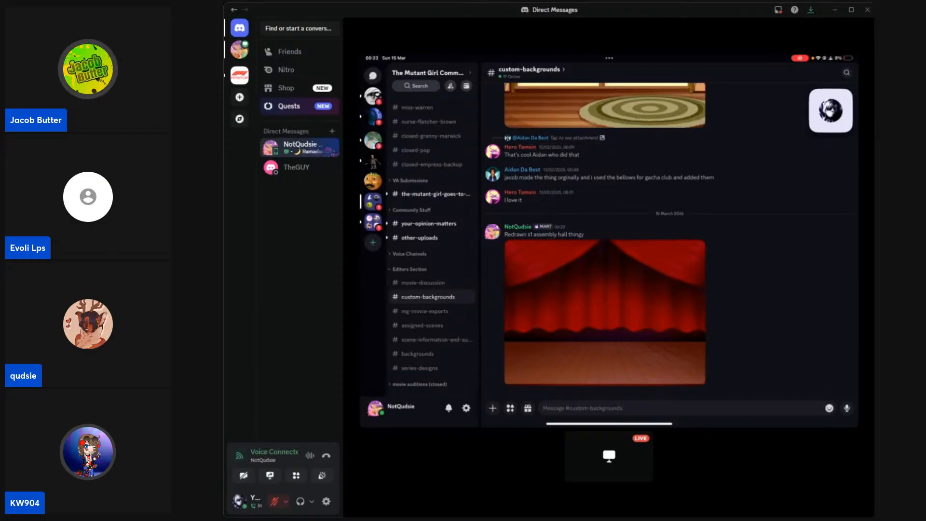
mouse_move(527, 223)
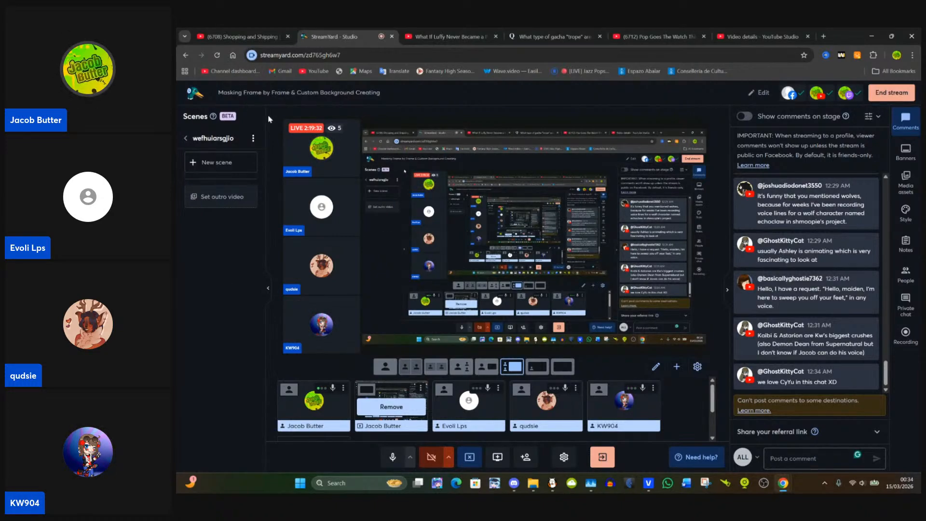
click(244, 37)
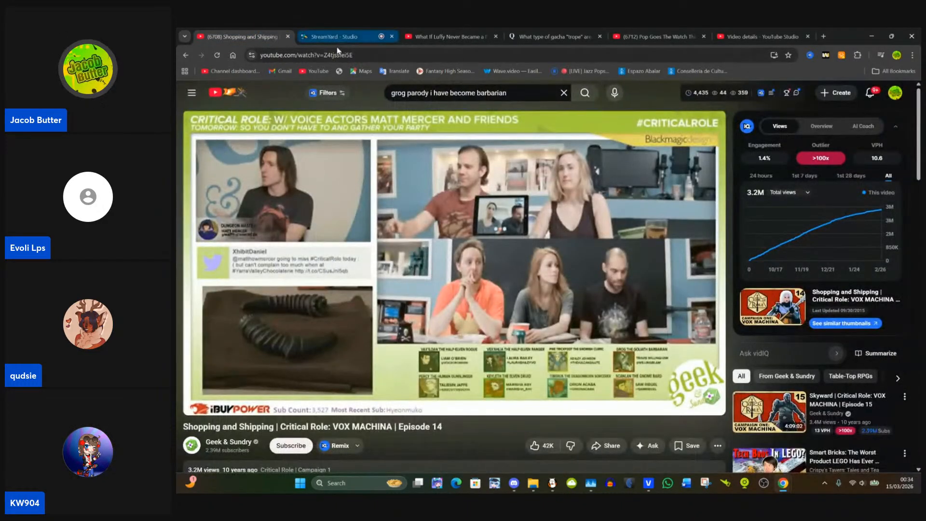
click(332, 36)
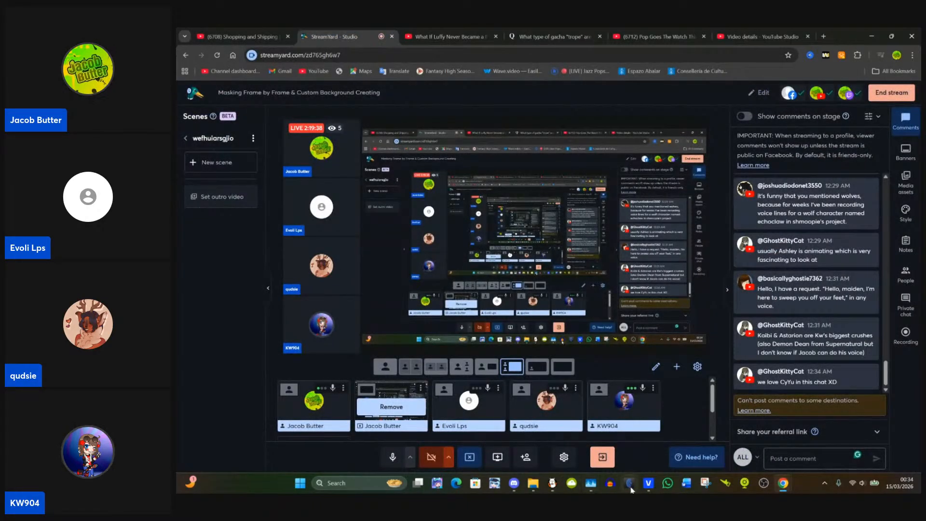
mouse_move(645, 488)
click(639, 461)
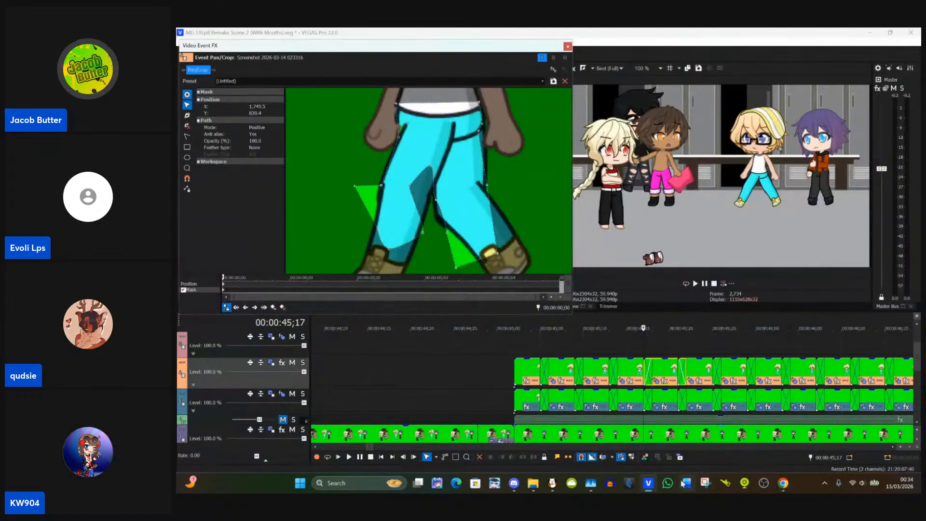
click(648, 483)
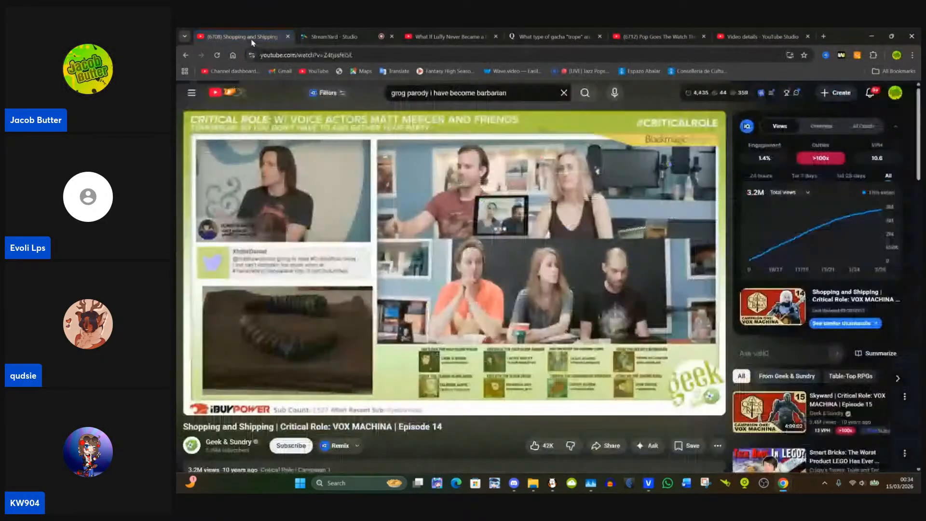
click(260, 36)
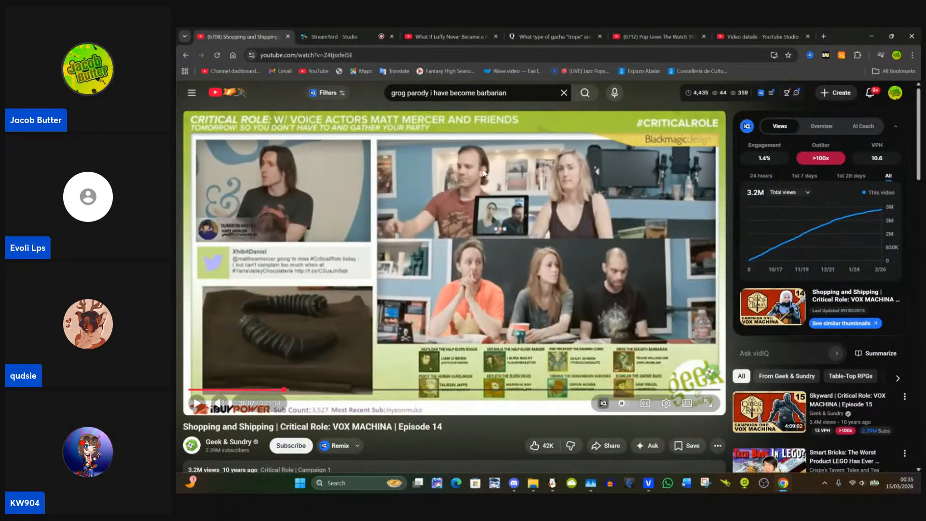
click(333, 37)
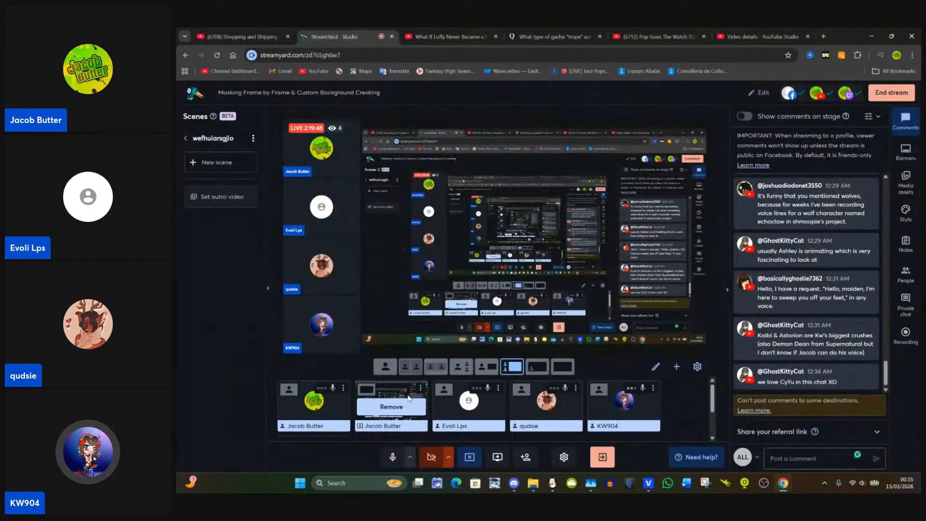
Step: Return to VEGAS Pro and fit the 00:00:45;17 clip's mask to the right-hand leg, with ankle anchors near X 1,902, Y 958 and X 1,855, Y 991
click(646, 482)
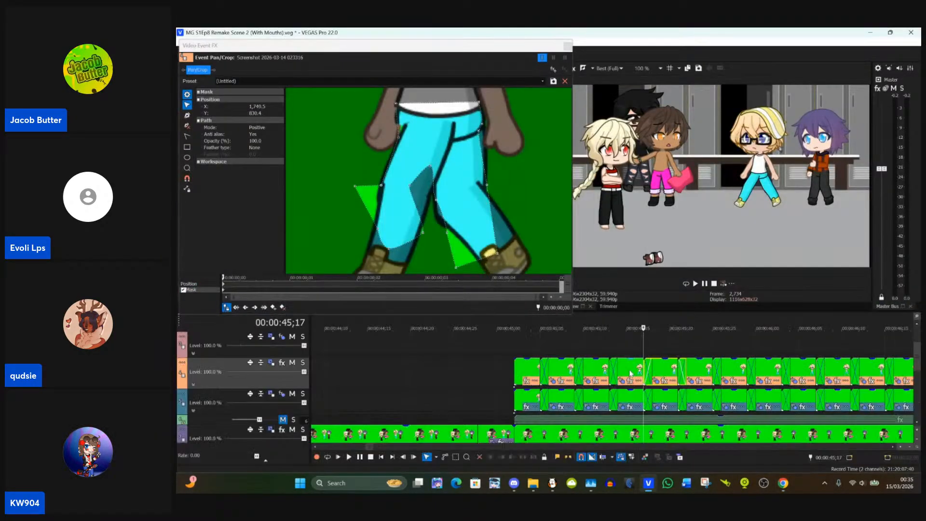
click(488, 187)
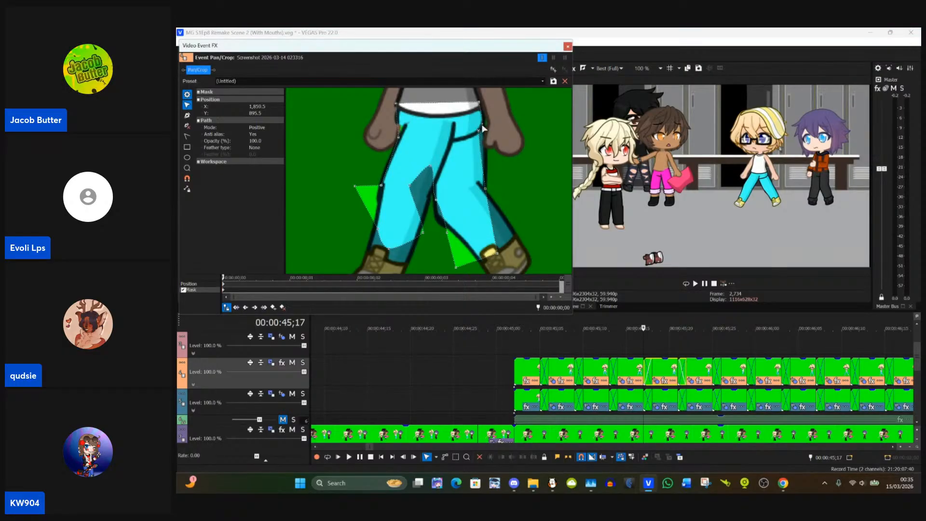
drag(479, 134, 483, 135)
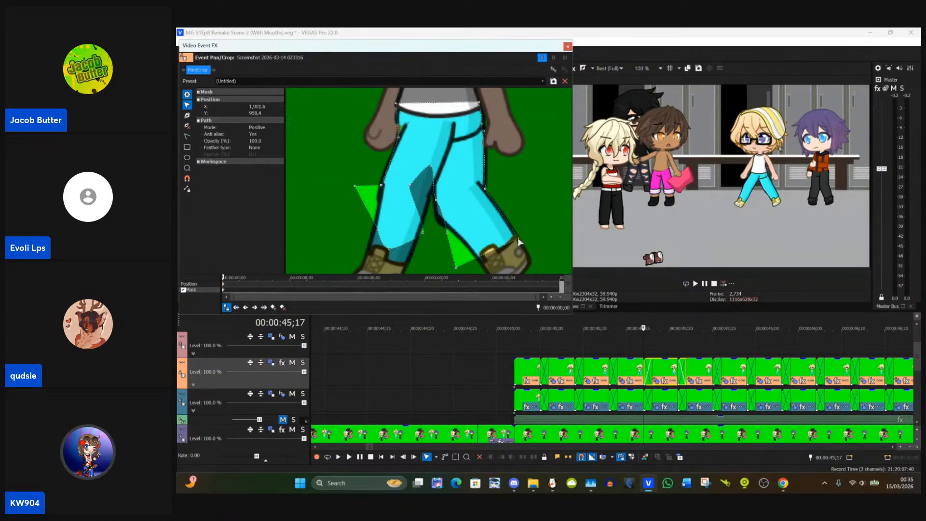
drag(458, 272, 484, 267)
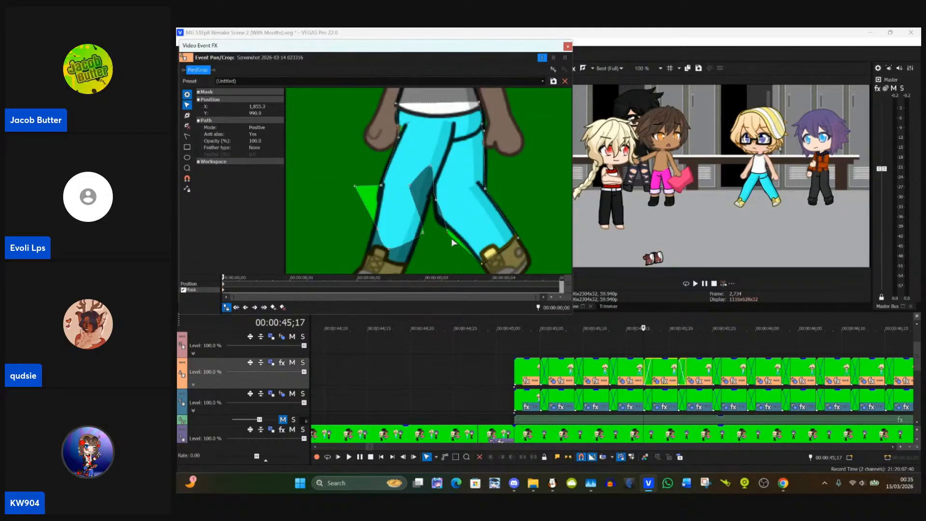
drag(449, 234, 459, 235)
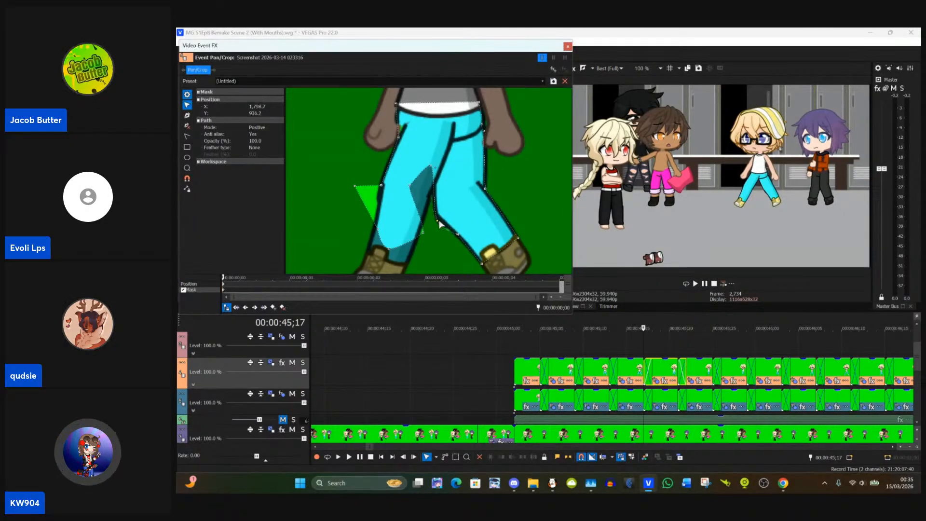
Step: Fit the 00:00:45;17 clip's mask to the left-hand trouser leg by moving its ankle and outer knee anchors onto the outline
drag(422, 257, 409, 199)
click(449, 172)
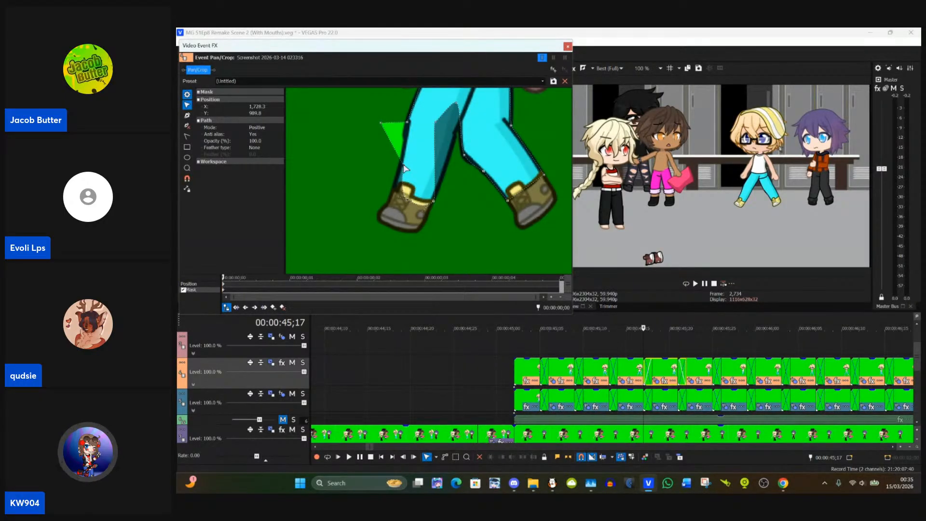
drag(404, 167, 394, 195)
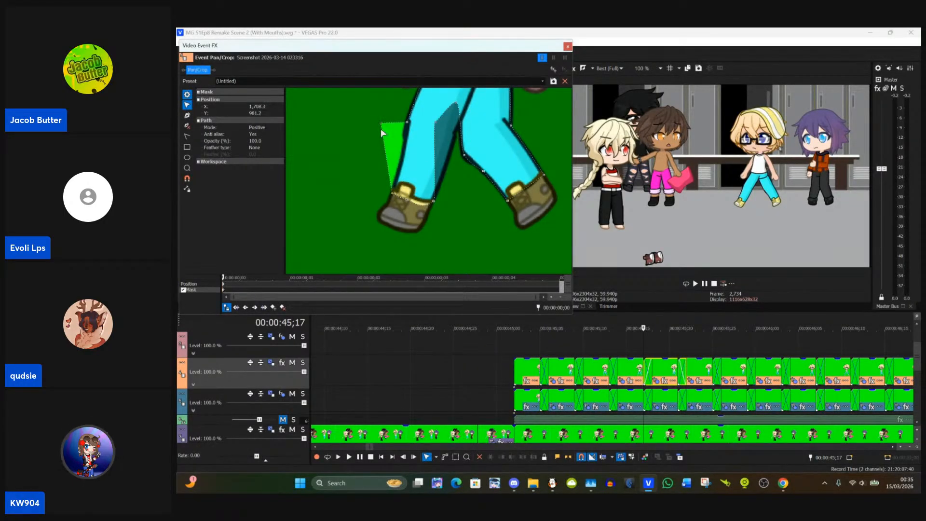
drag(381, 127, 428, 172)
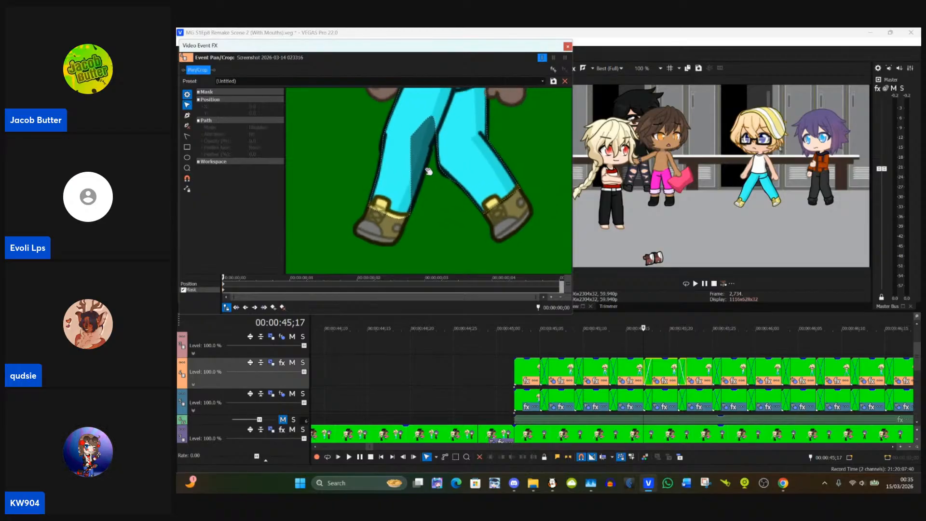
Step: Move the mask's inner knee anchor onto the left-hand leg's inner edge and delete the surplus anchor cutting into the other leg
click(412, 137)
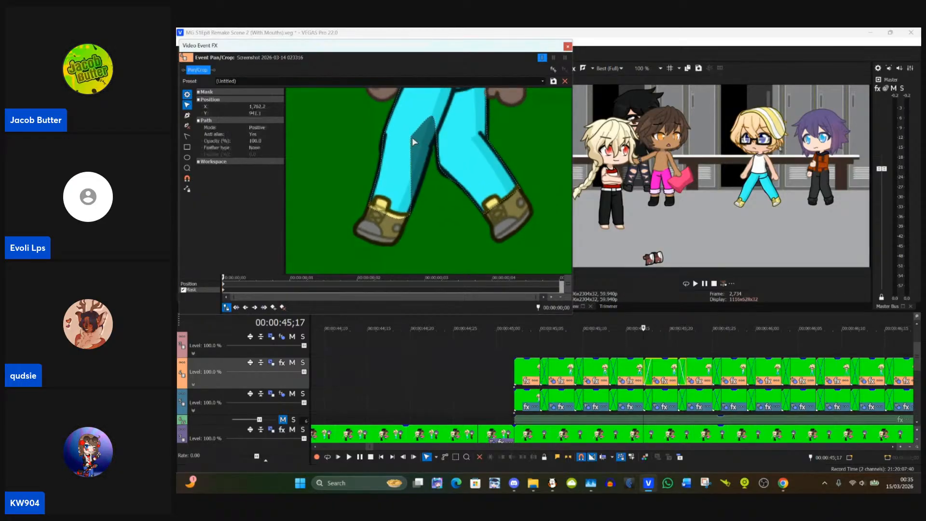
drag(412, 136, 411, 137)
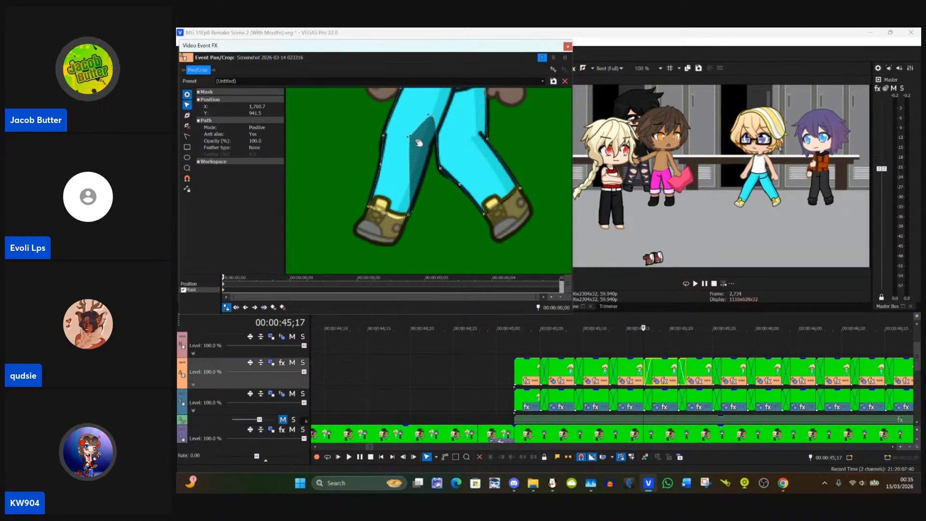
click(411, 137)
click(411, 138)
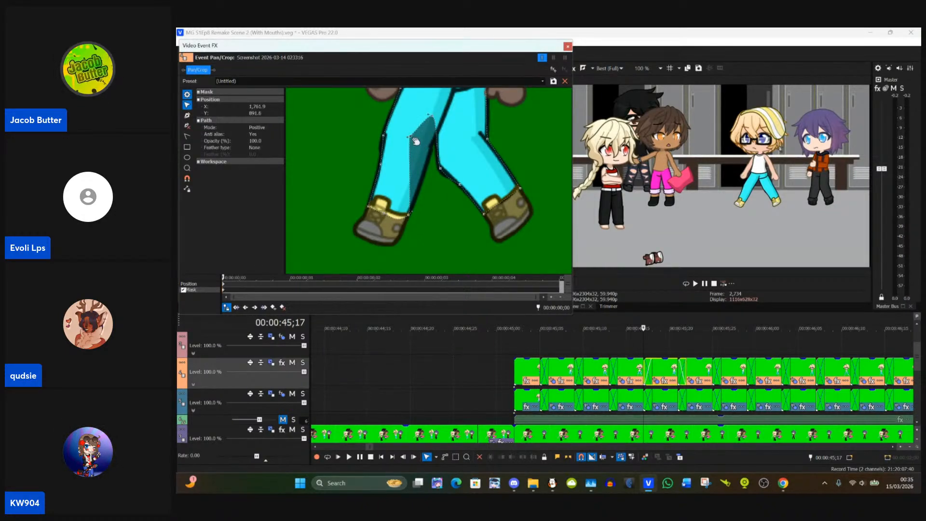
click(412, 137)
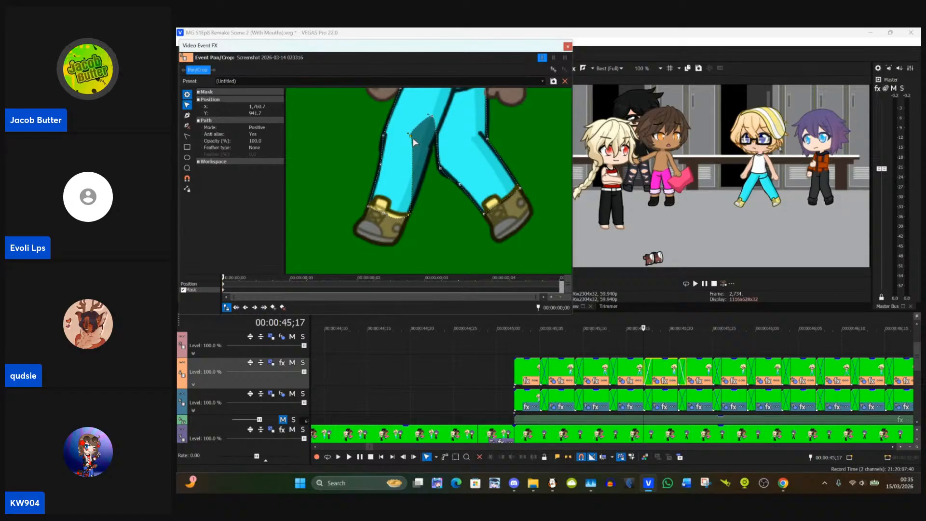
drag(410, 135, 434, 141)
click(410, 139)
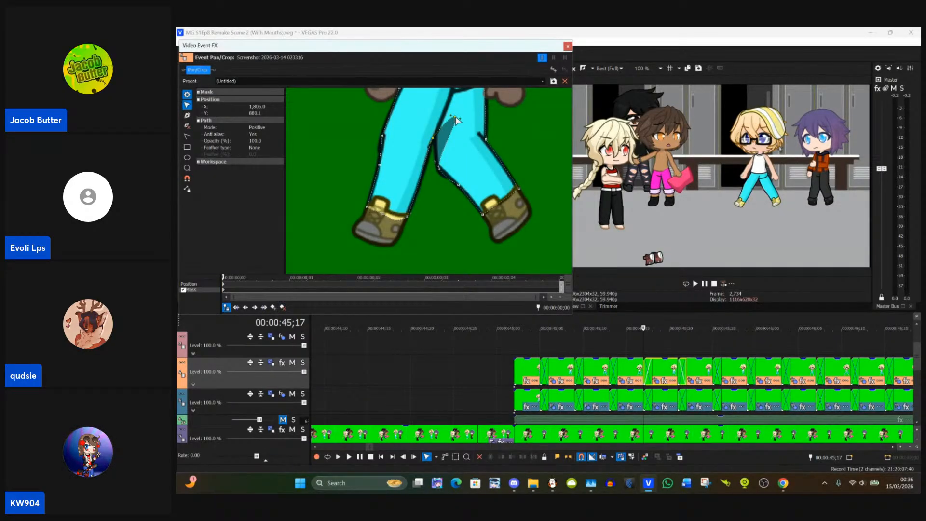
click(187, 126)
click(459, 121)
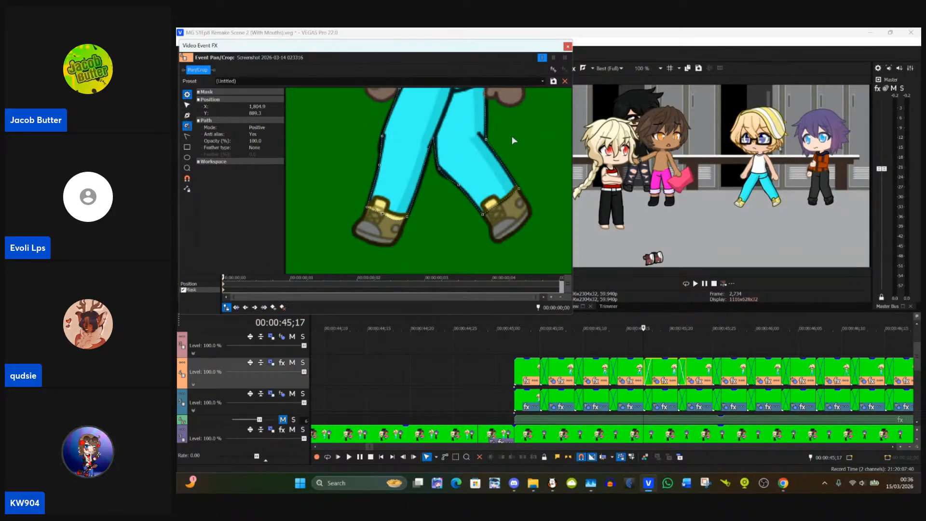
Step: Nudge the left-hand hip anchor of the 00:00:45;17 clip's mask onto the trouser outline and deselect the mask
click(190, 105)
click(318, 209)
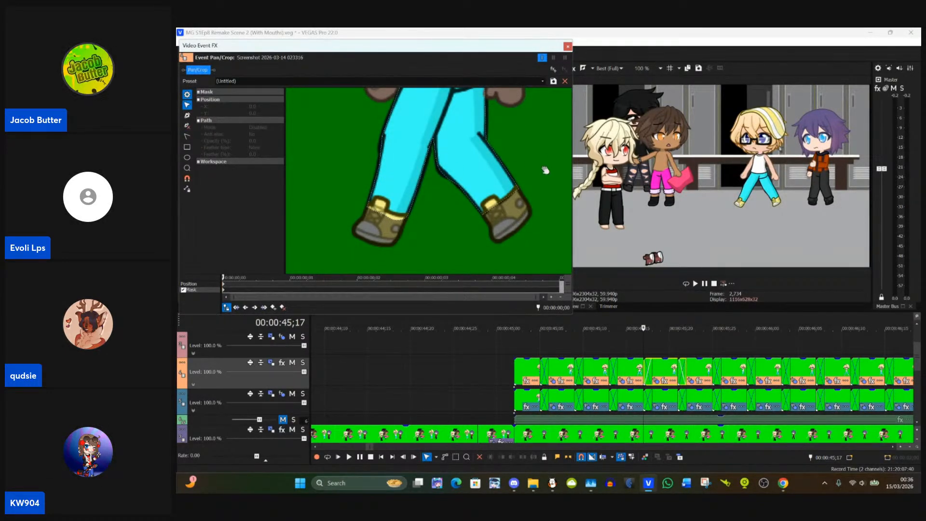
drag(545, 170, 528, 206)
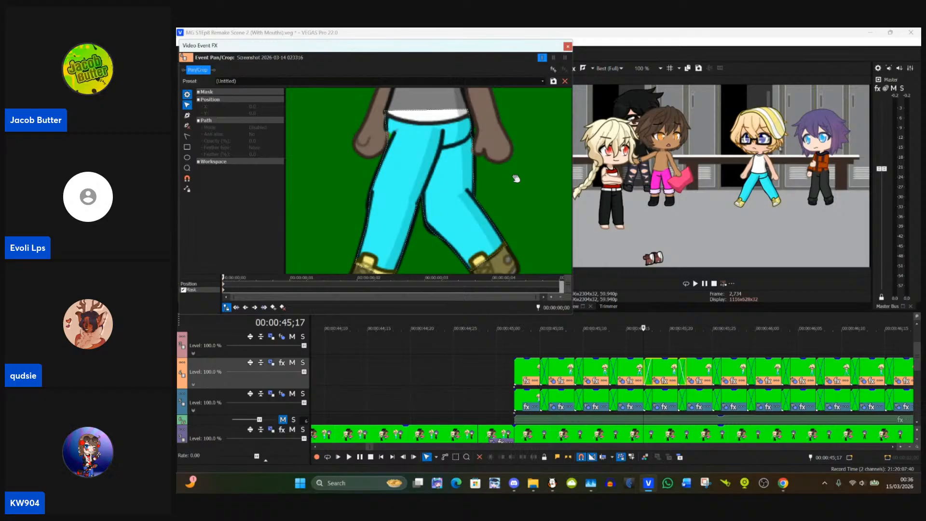
click(391, 145)
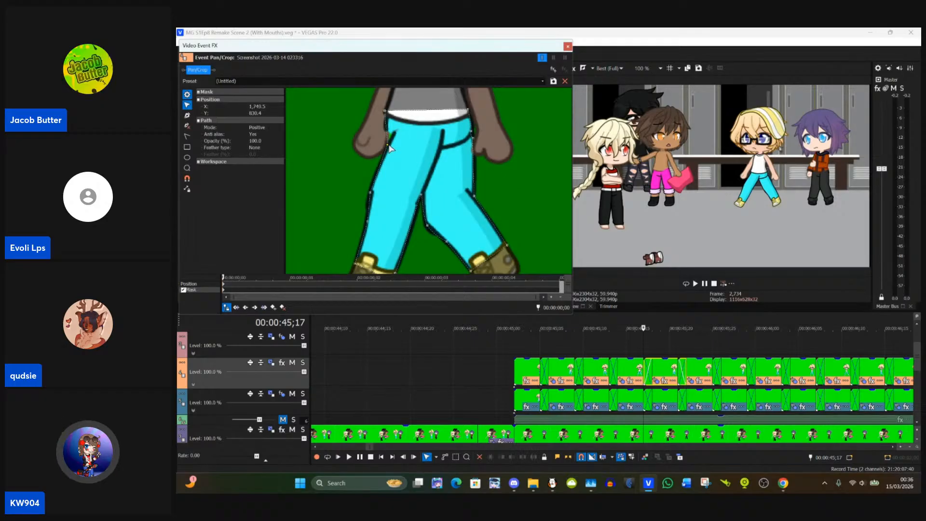
drag(391, 145, 392, 143)
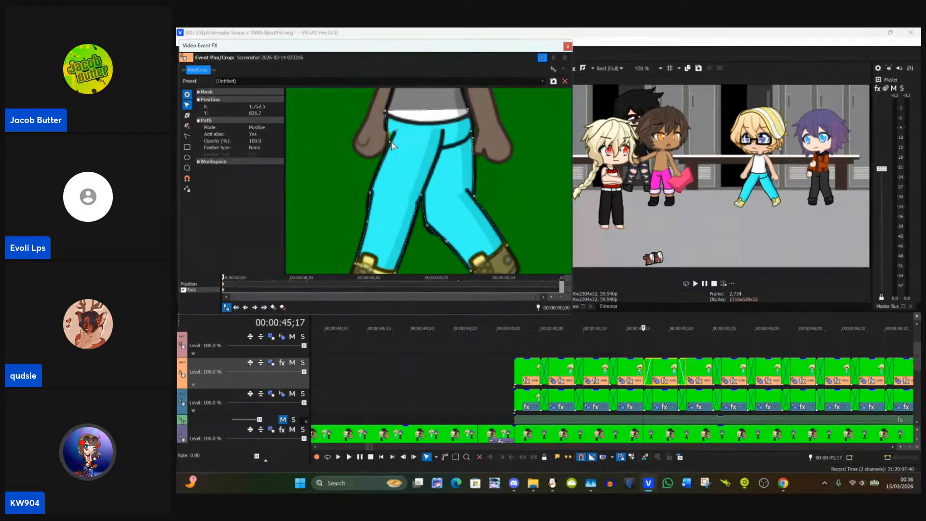
click(548, 147)
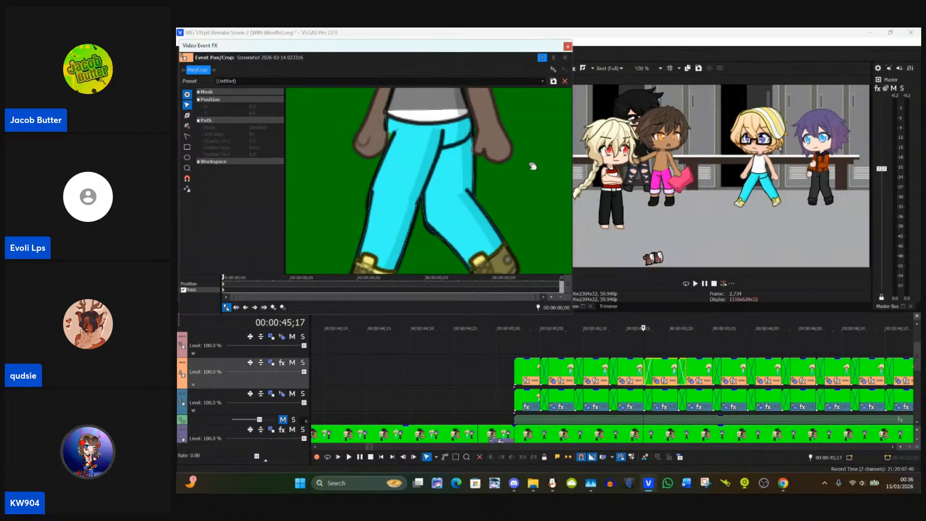
Step: Return the playhead to 00:00:45;02 and open the Event Pan/Crop settings of Track 4's first clip
scroll(532, 169, down, 4)
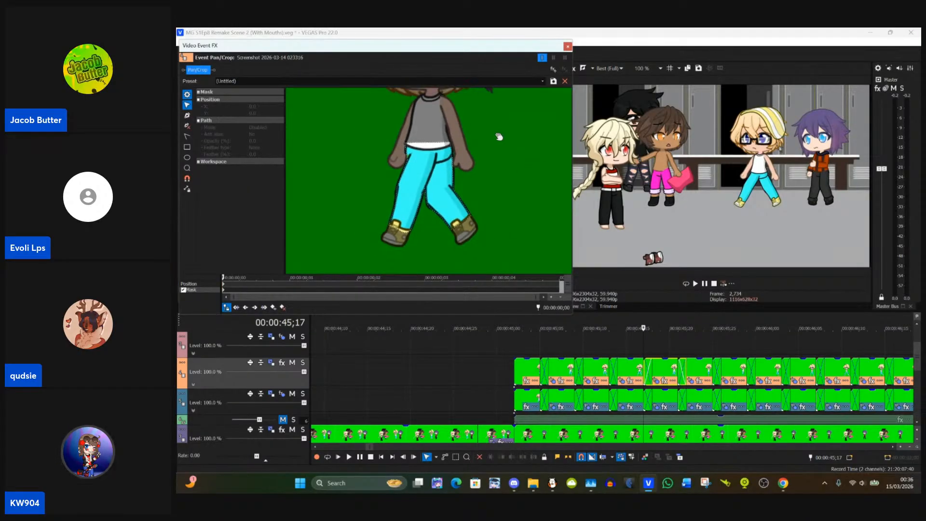
scroll(458, 193, down, 5)
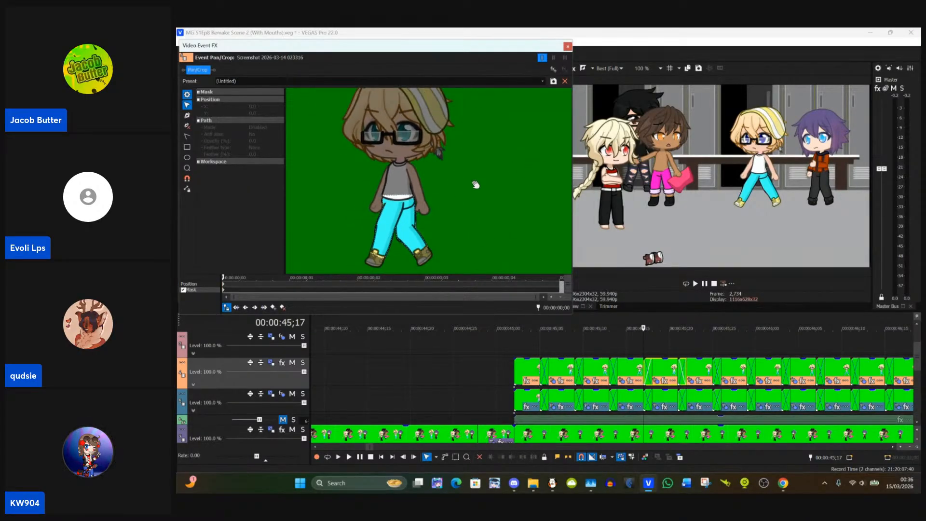
scroll(521, 208, up, 3)
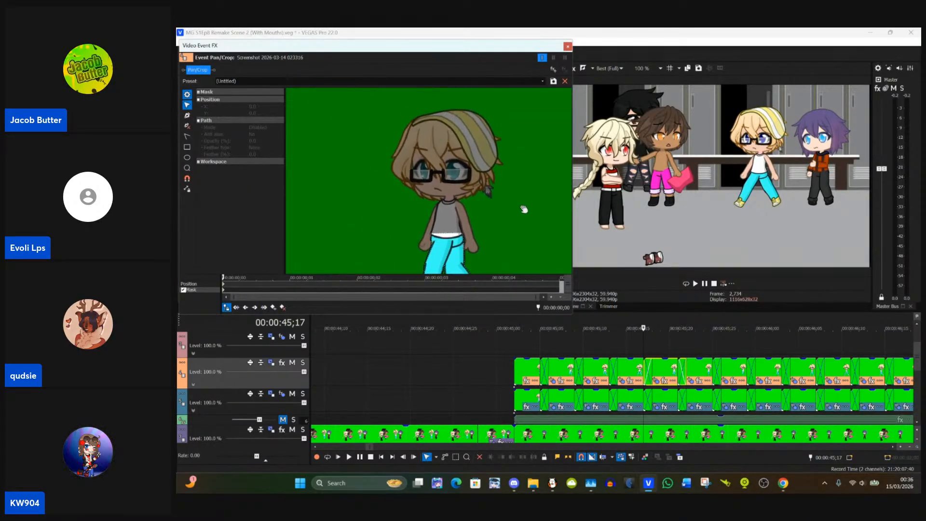
click(522, 372)
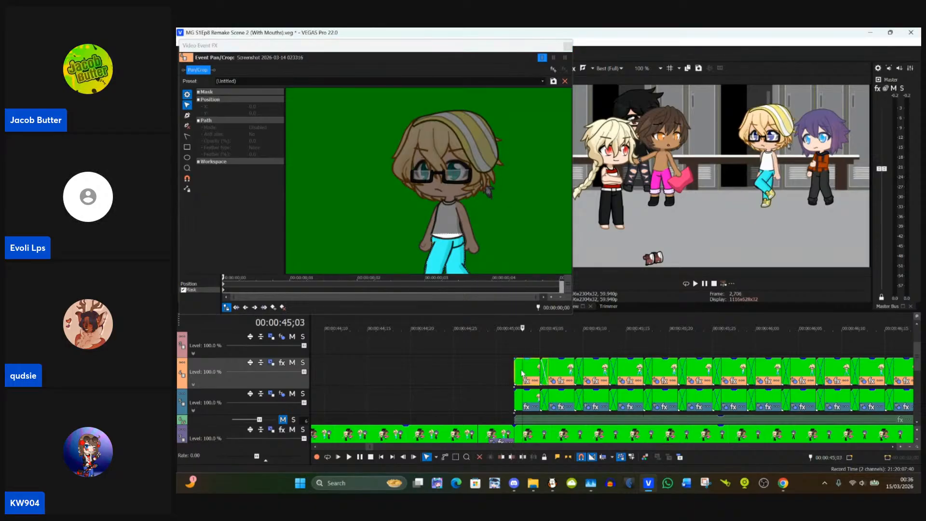
click(512, 372)
click(272, 363)
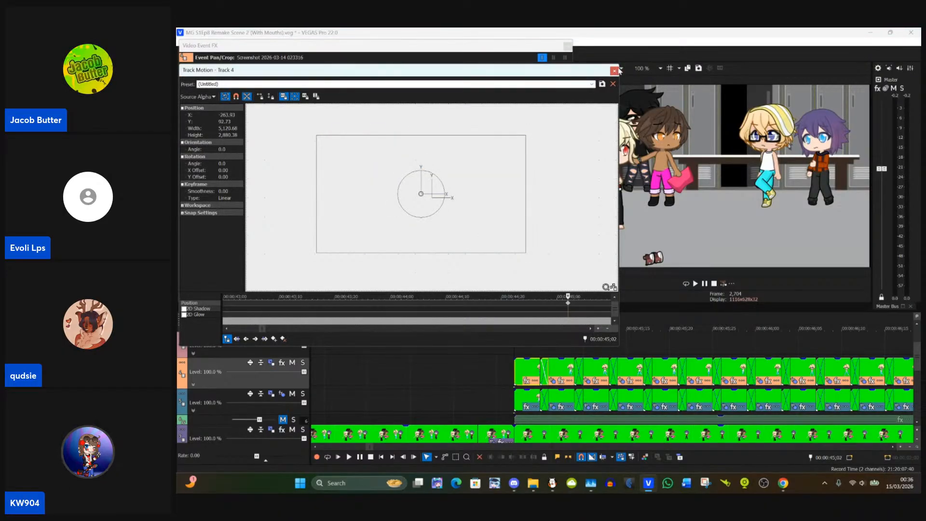
click(614, 70)
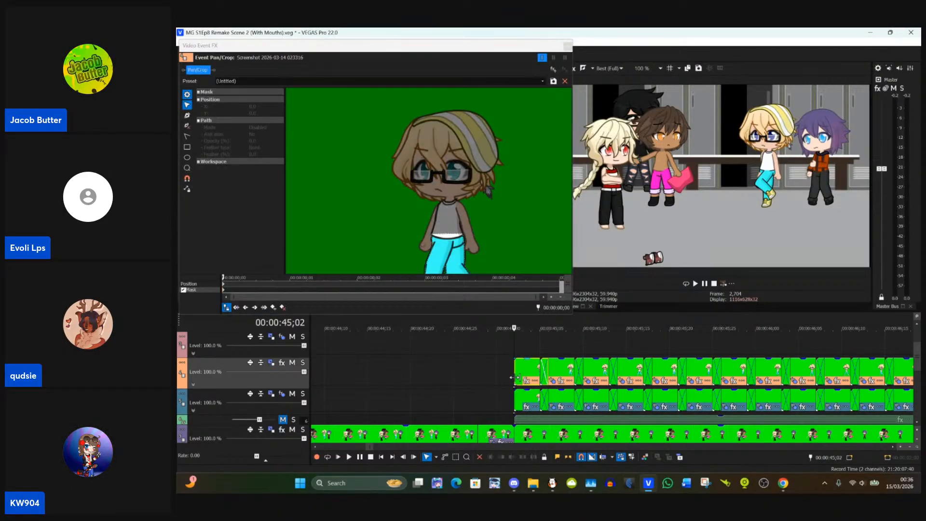
scroll(518, 379, up, 3)
click(657, 382)
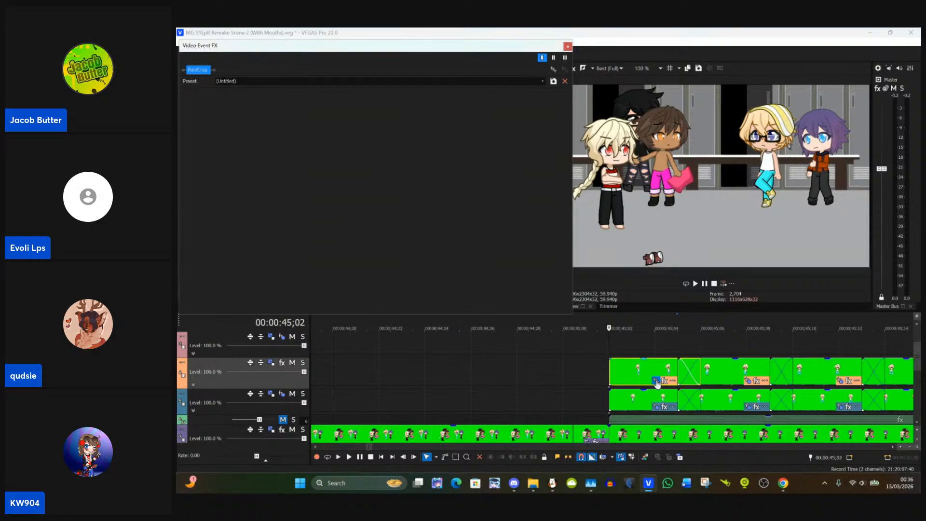
Step: Draw oval masks around the blond character's two eyes, about X 1,725, Y 568 and X 1,824, Y 566, and close the clip's settings
scroll(450, 225, up, 6)
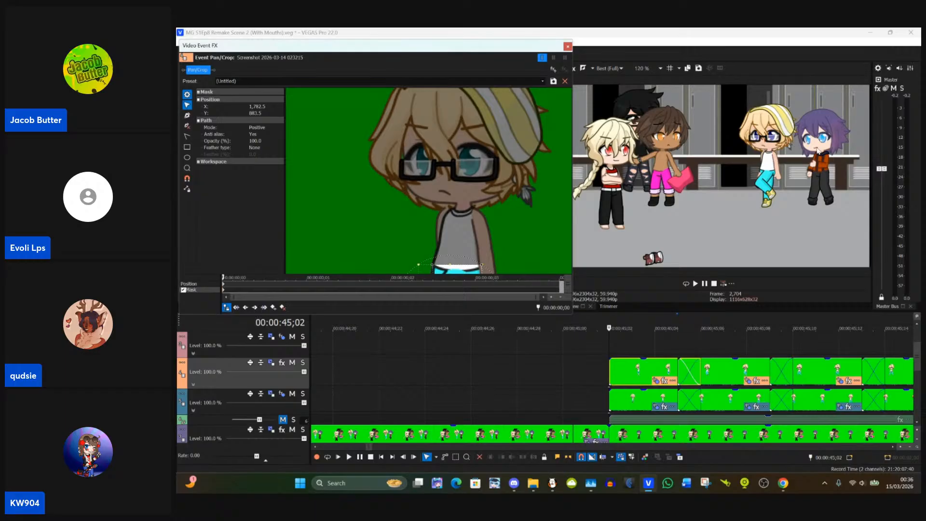
scroll(817, 151, up, 8)
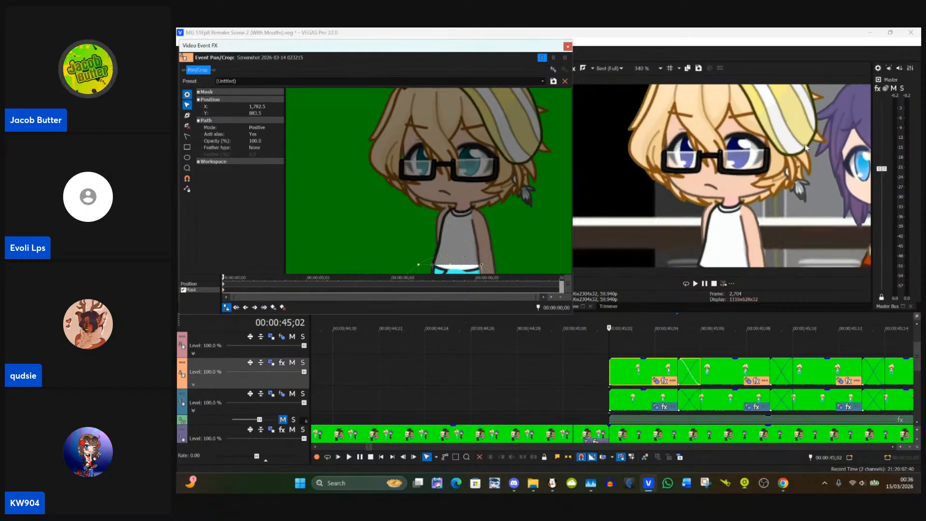
scroll(806, 148, up, 3)
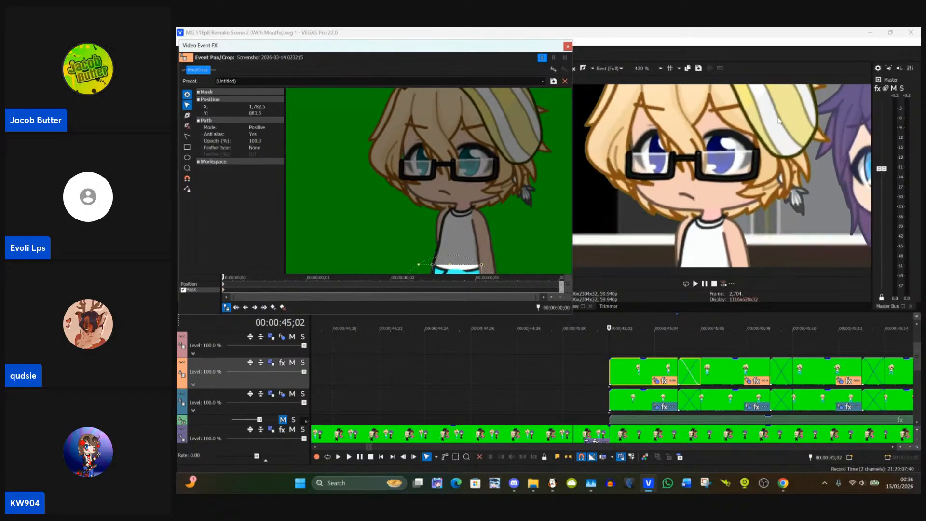
click(187, 158)
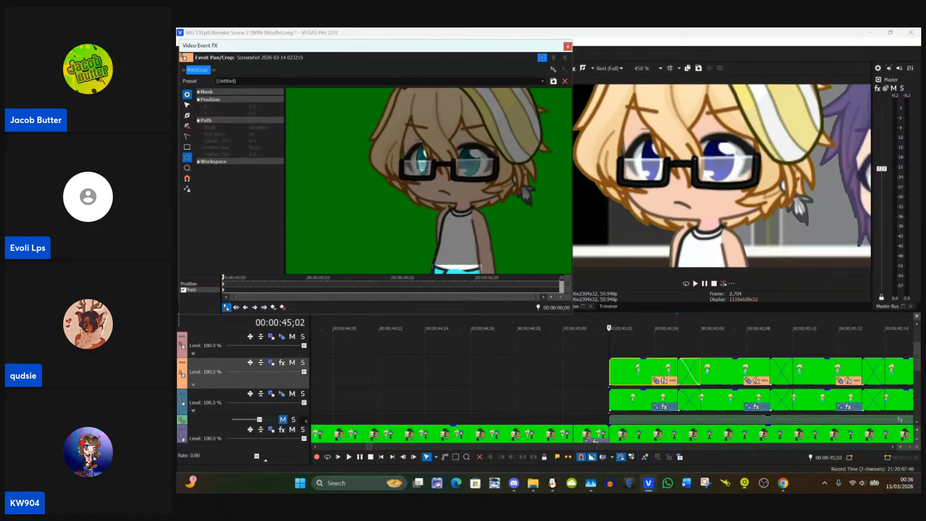
mouse_move(418, 145)
mouse_down()
mouse_move(433, 182)
mouse_move(419, 163)
mouse_up()
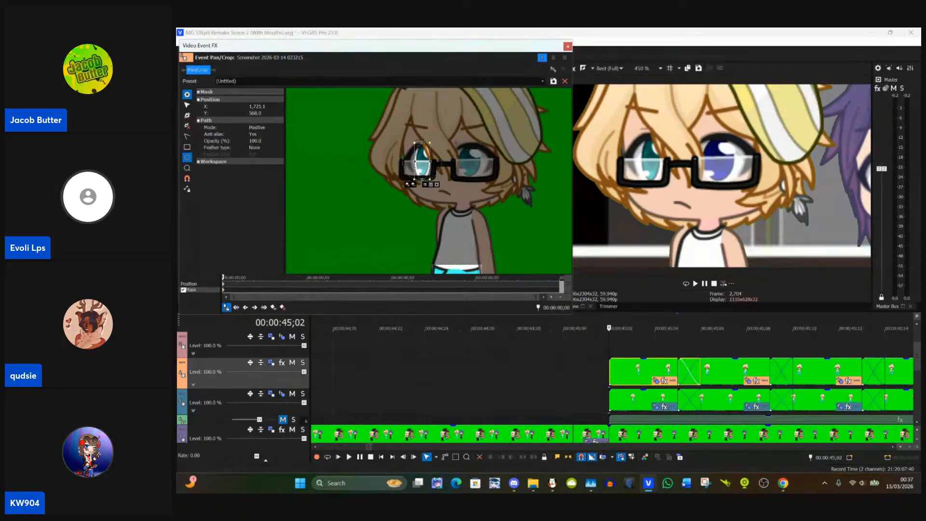
click(458, 147)
drag(459, 146, 485, 177)
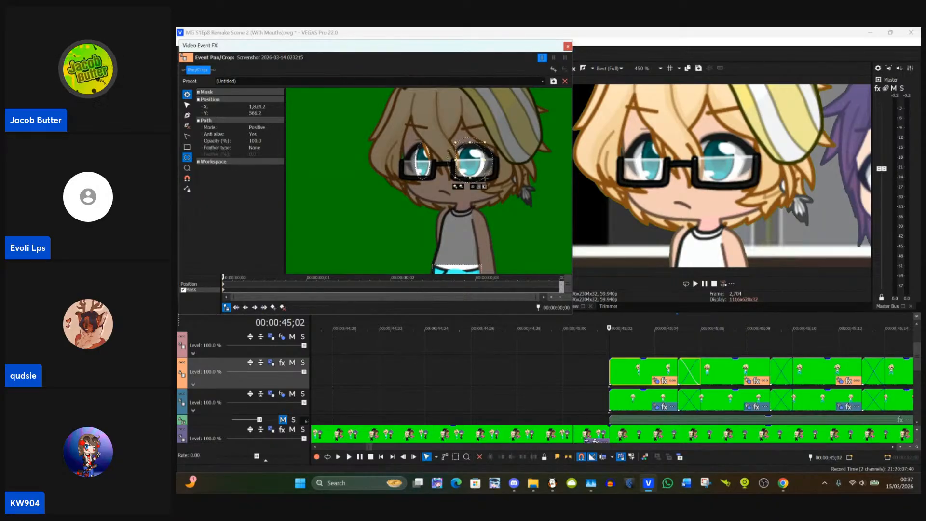
click(567, 46)
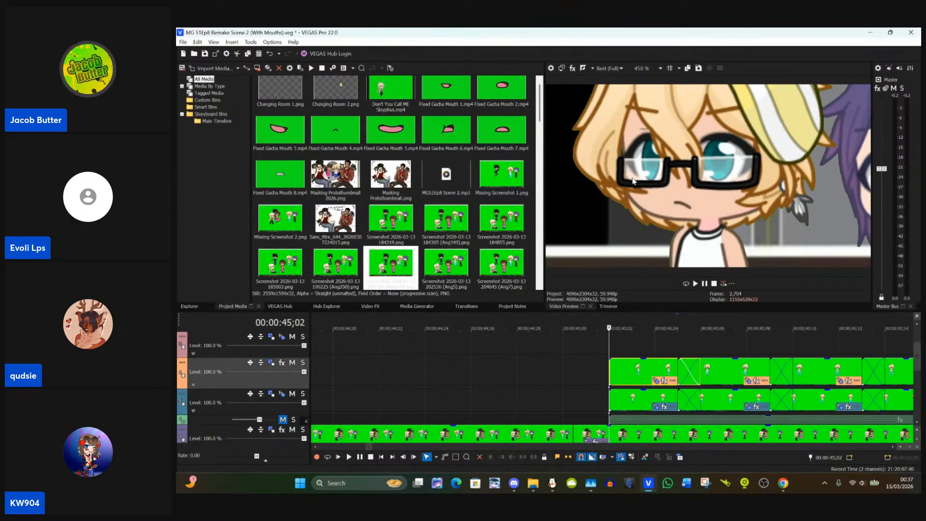
Step: Open Event Pan/Crop for Track 4's clip at 00:00:45;05 and add oval masks over the character's two eyes
click(679, 368)
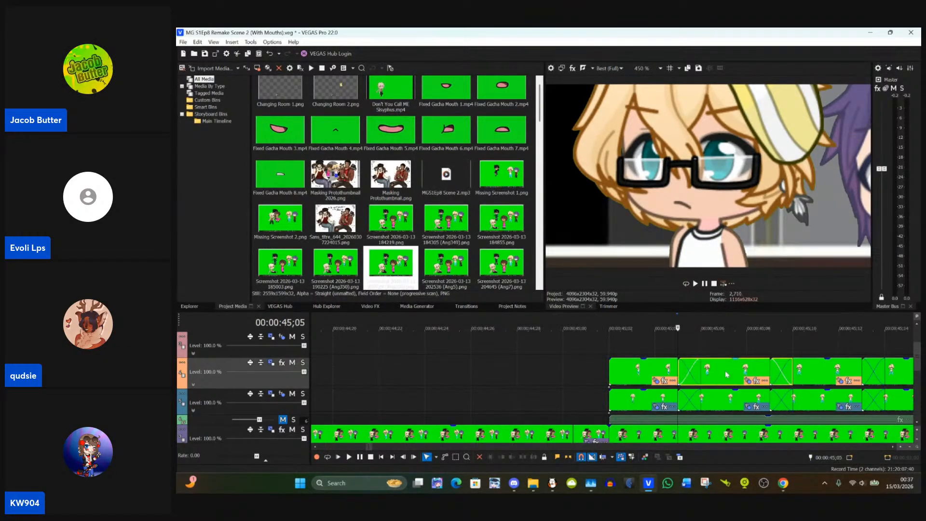
click(746, 381)
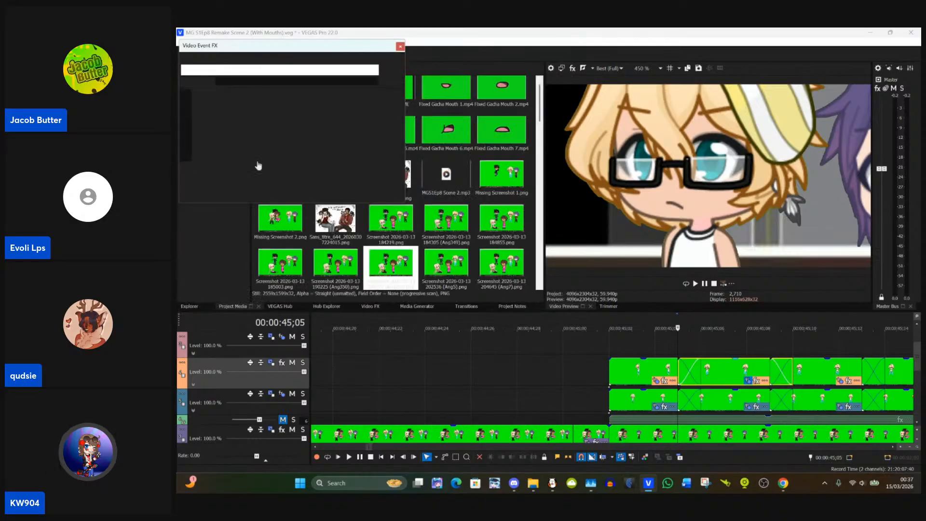
scroll(496, 152, up, 8)
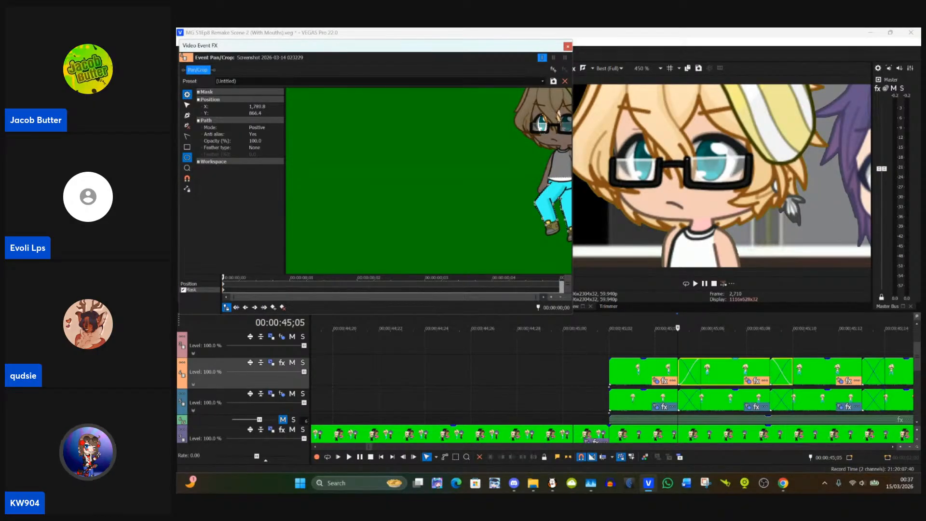
drag(575, 132, 557, 110)
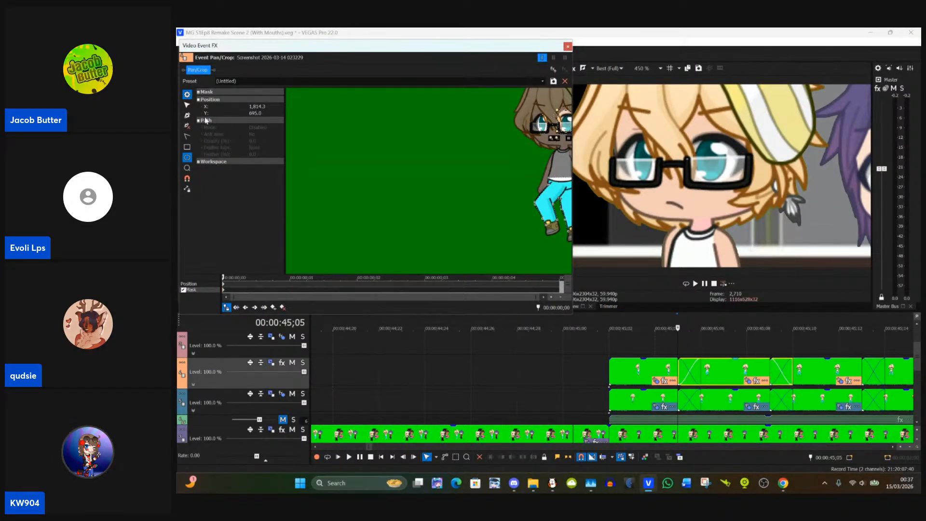
Step: Reposition the right-hand eye's oval mask in the 00:00:45;05 clip to about X 1,819, Y 578
click(188, 105)
drag(555, 155, 558, 134)
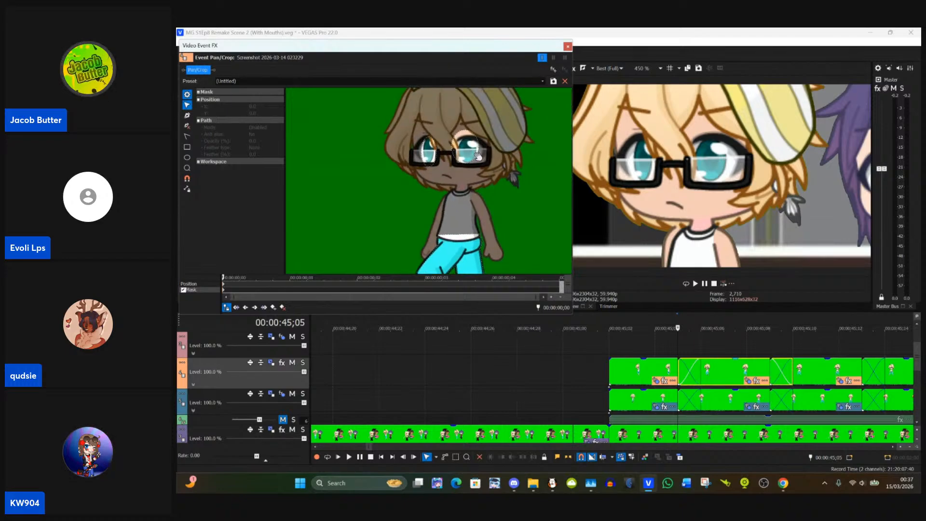
click(473, 154)
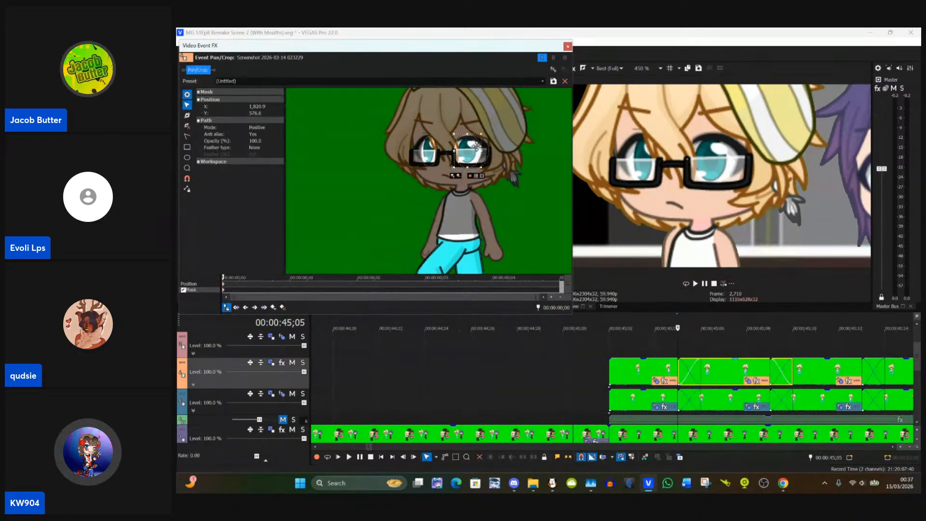
drag(482, 135, 480, 134)
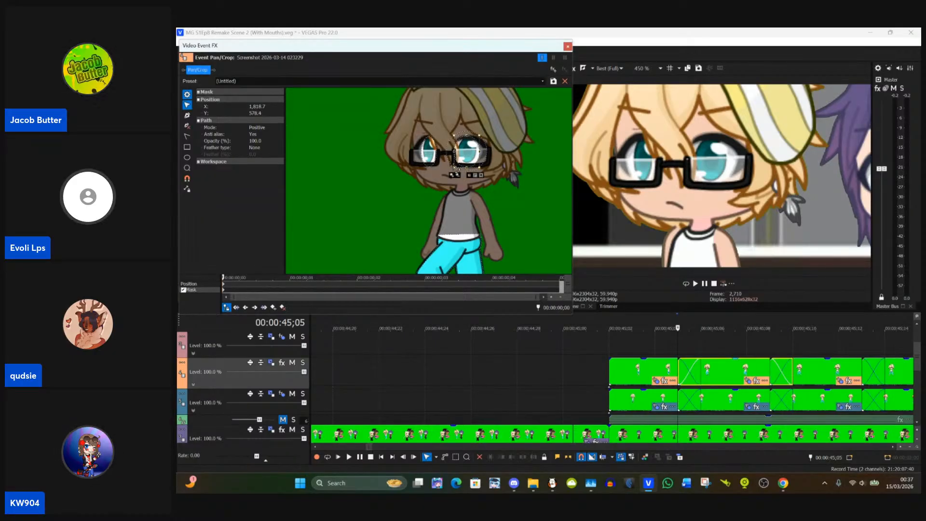
Step: Move the right-hand eye's mask to about X 1,820, Y 575, and open Event Pan/Crop for Track 4's clip at 00:00:45;09
drag(453, 168, 455, 166)
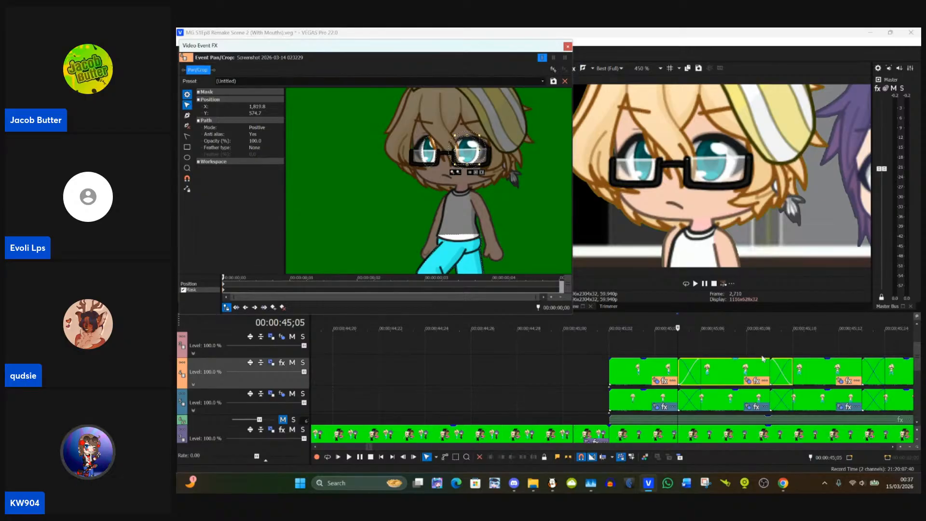
click(771, 368)
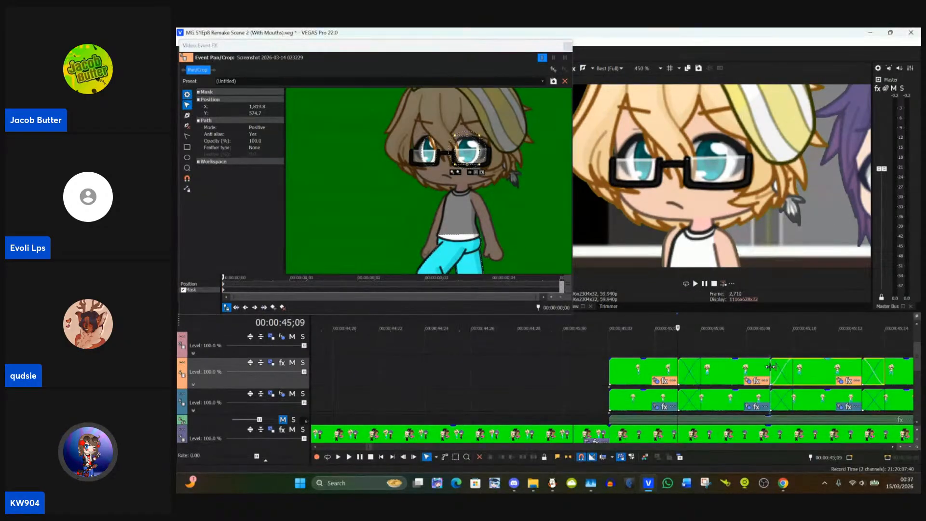
click(839, 382)
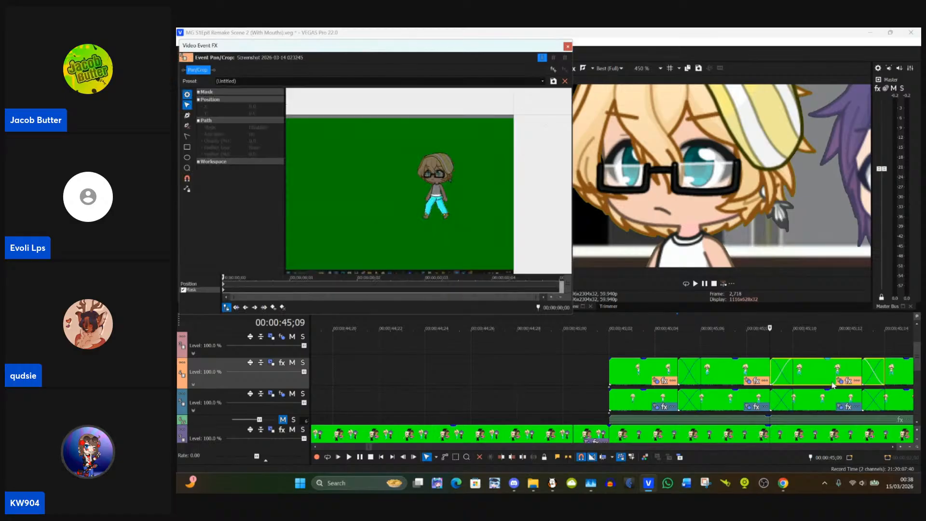
scroll(476, 200, up, 6)
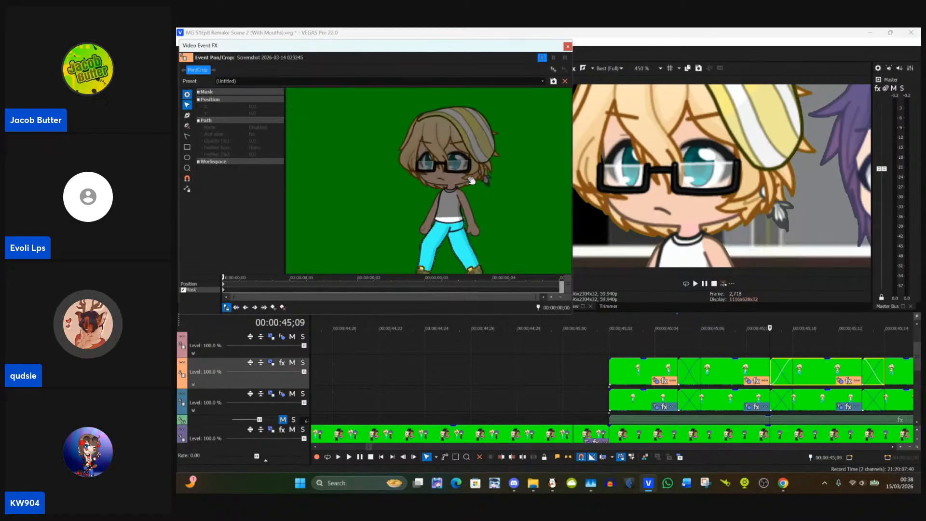
drag(470, 183, 447, 208)
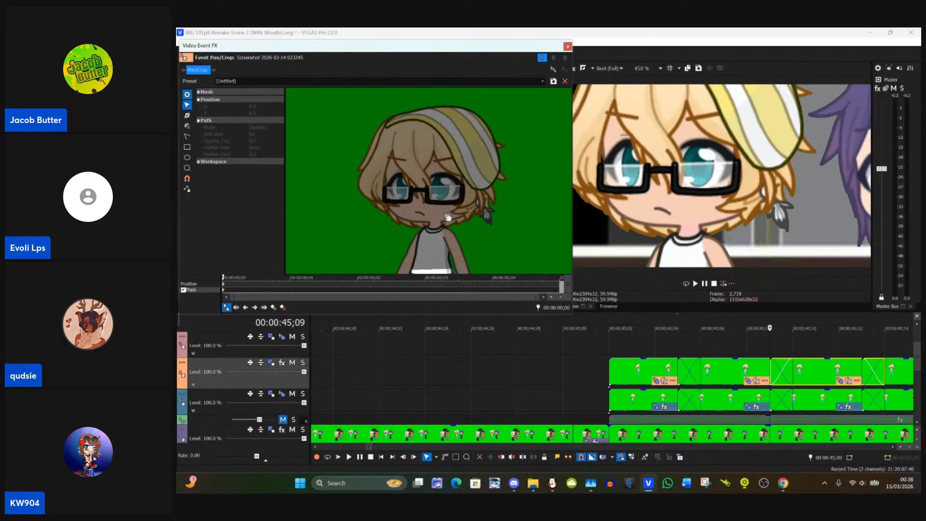
scroll(418, 182, up, 2)
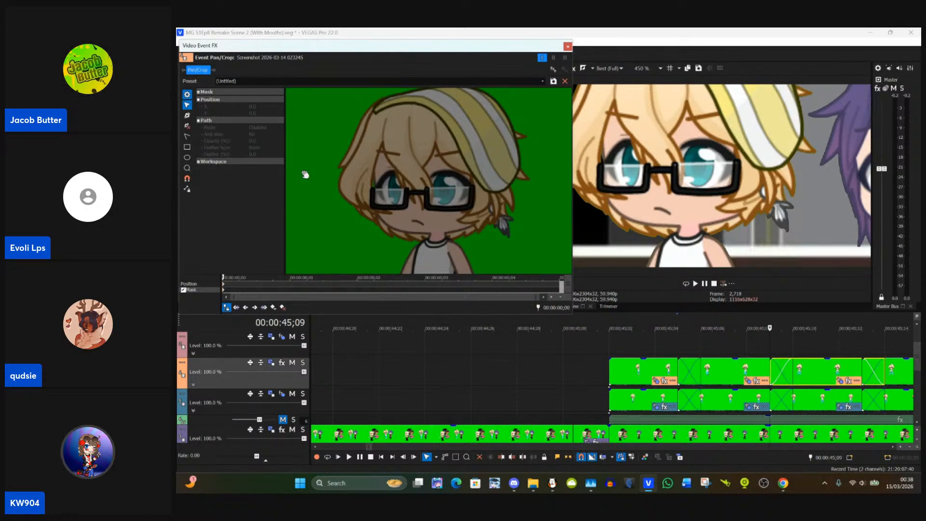
Step: Draw oval masks over both eyes in the 00:00:45;09 clip, about X 1,720, Y 581 and X 1,821, Y 579
click(189, 159)
drag(384, 173, 406, 207)
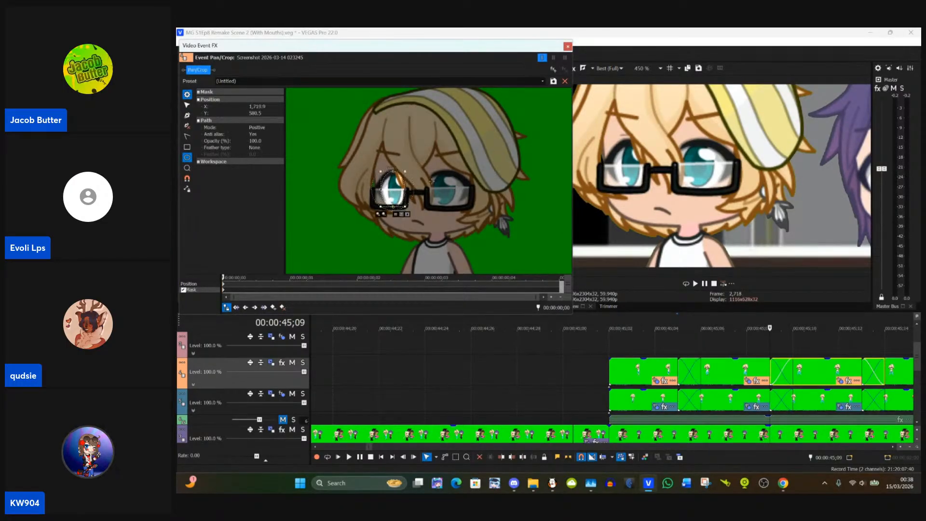
drag(430, 172, 458, 207)
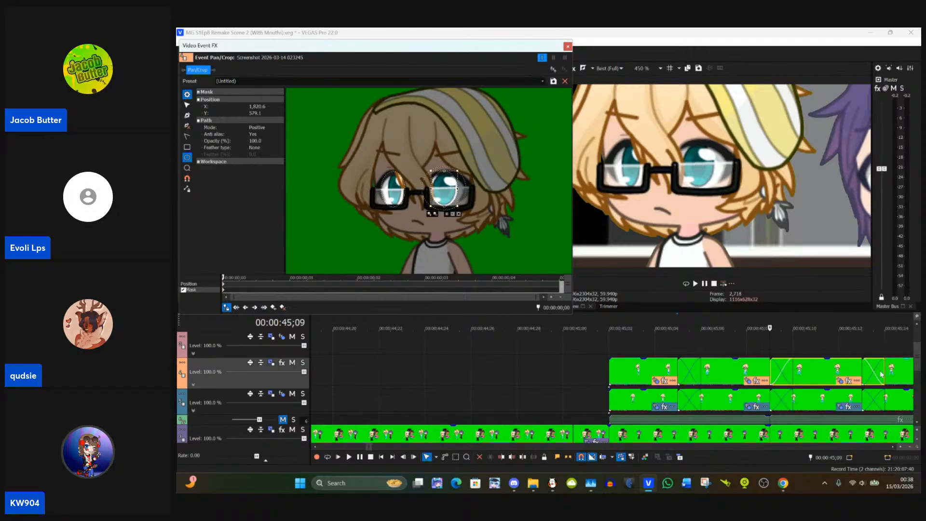
Step: In Event Pan/Crop for Track 4's 00:00:45;13 clip, draw oval eye masks about X 1,724, Y 583 and X 1,820, Y 583, and close it
click(863, 372)
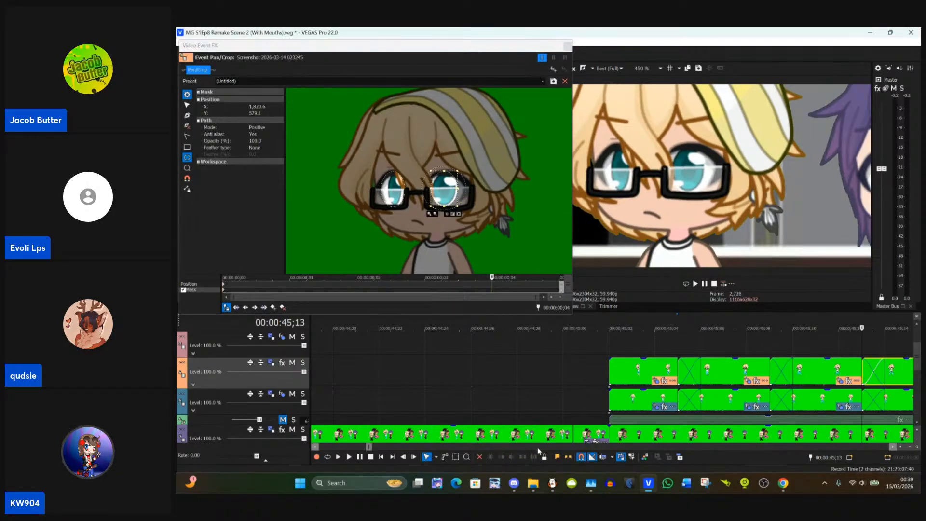
drag(370, 449, 369, 447)
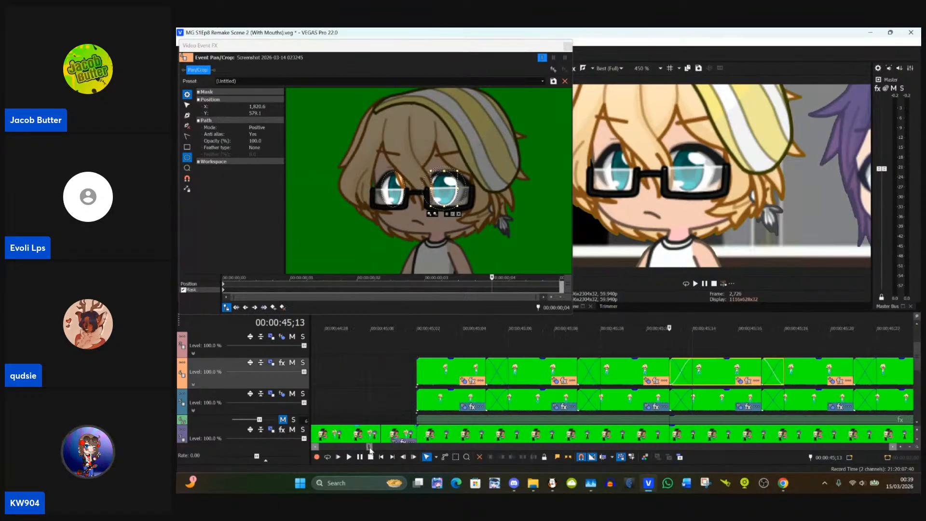
click(739, 382)
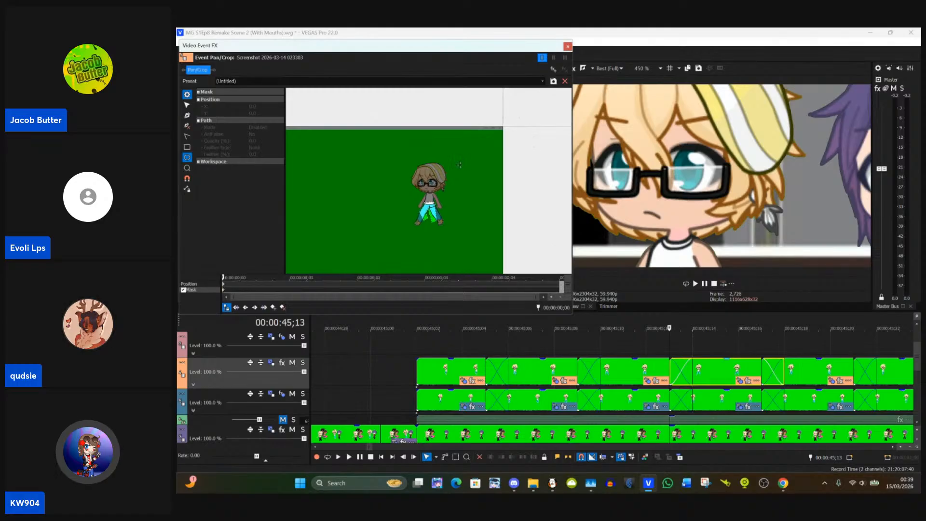
scroll(459, 165, up, 8)
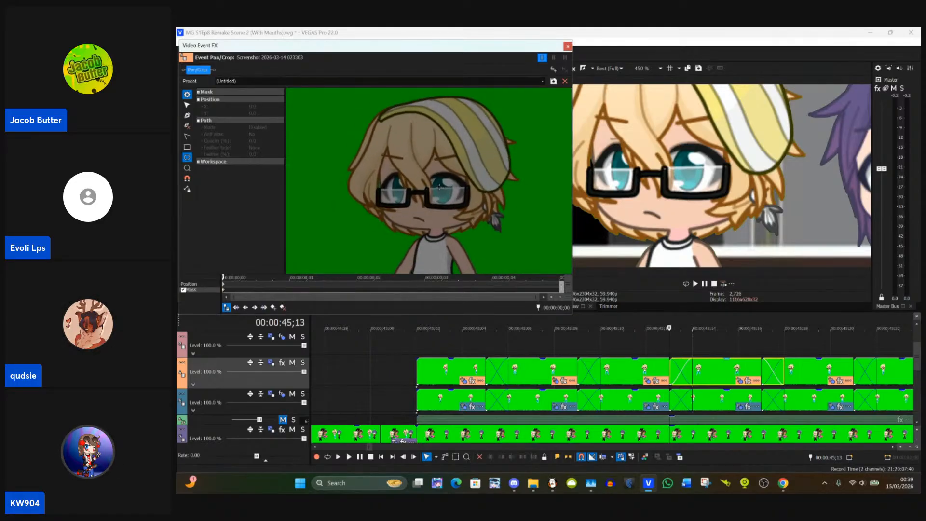
scroll(440, 187, up, 4)
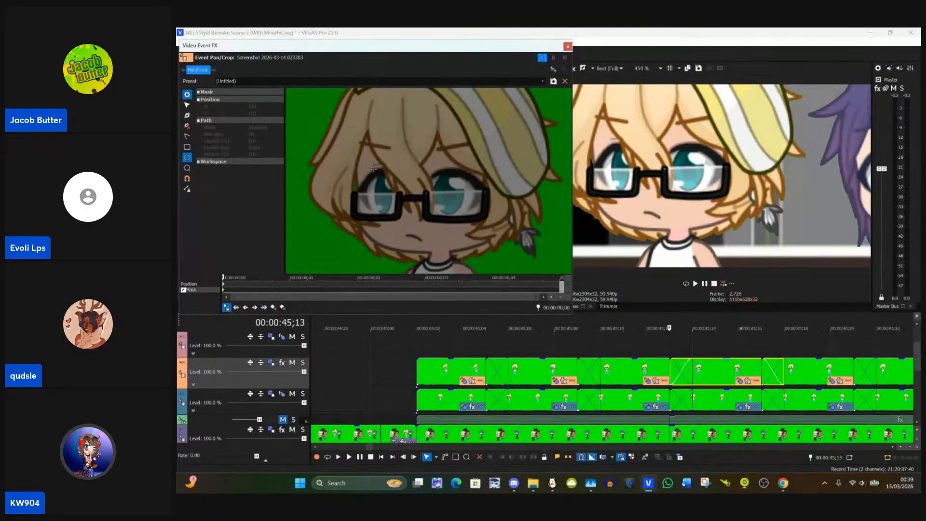
drag(381, 194, 397, 218)
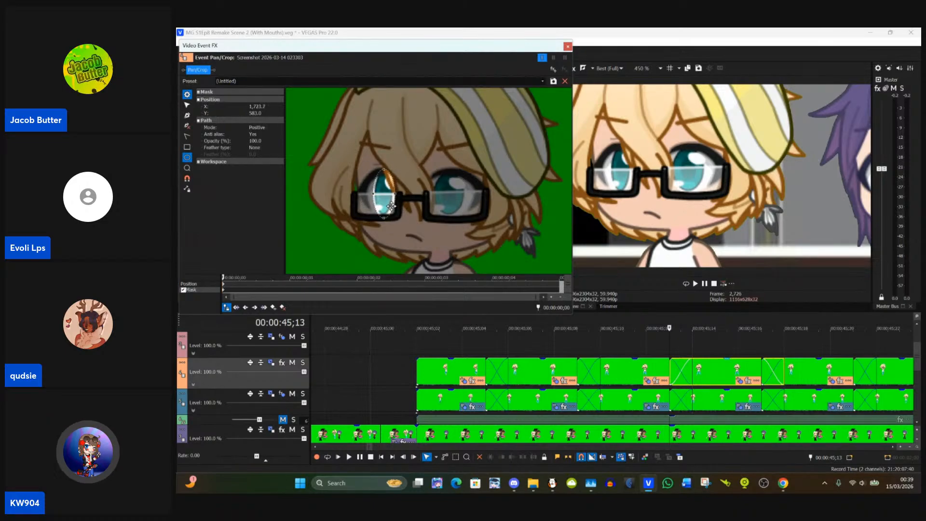
drag(426, 169, 473, 217)
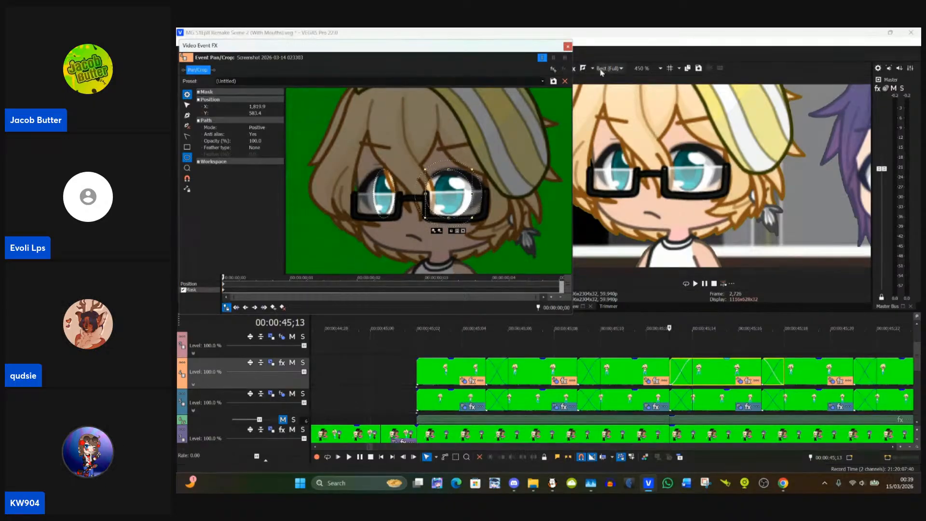
click(567, 47)
Step: In Event Pan/Crop for Track 4's 00:00:45;17 clip, draw oval masks over both eyes, the right-hand one about X 1,821, Y 574, and close it
click(838, 380)
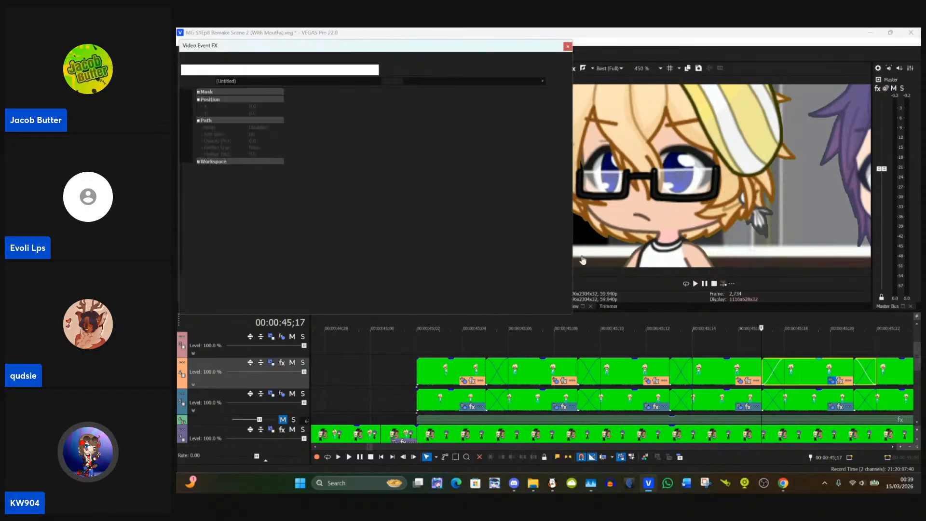
scroll(521, 176, up, 3)
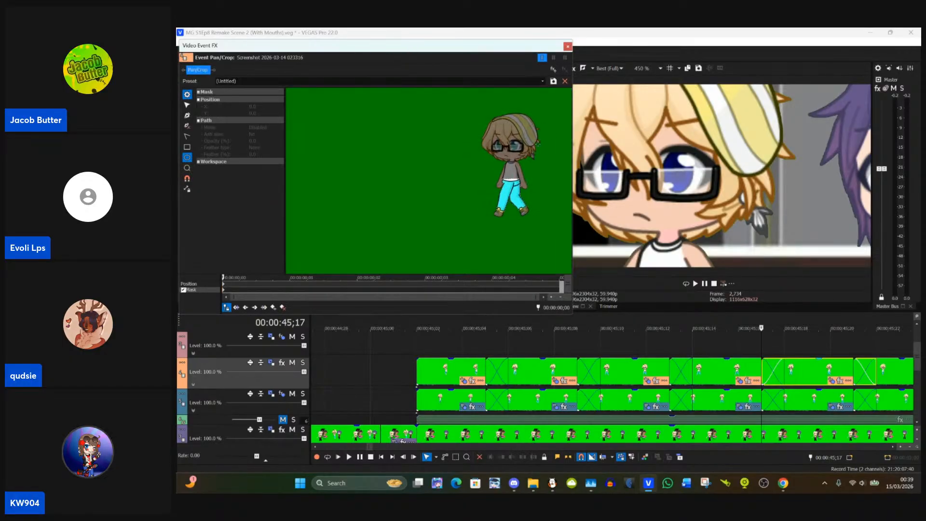
scroll(531, 138, up, 2)
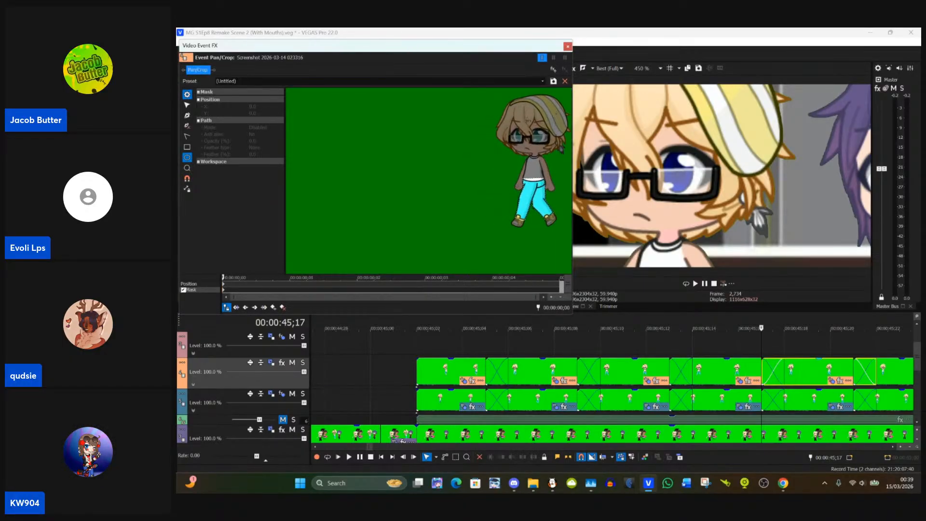
drag(514, 123, 394, 153)
scroll(436, 165, up, 4)
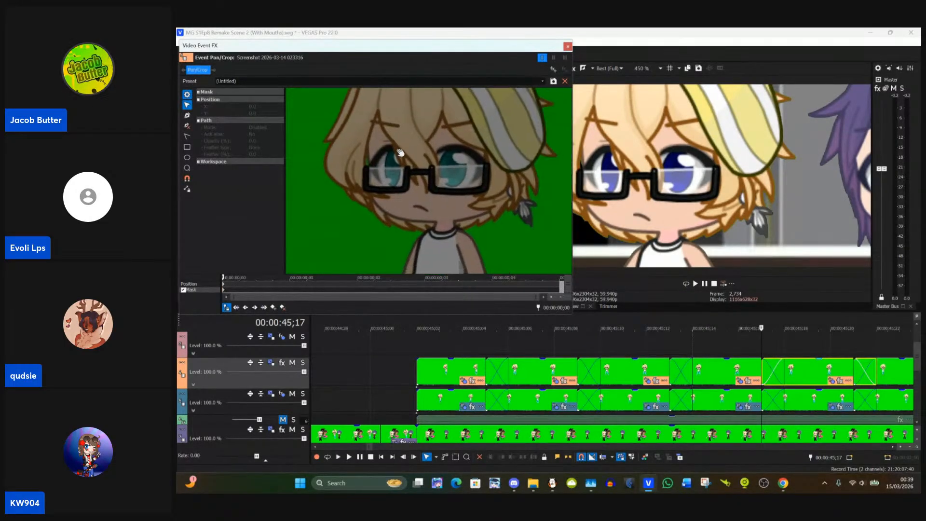
click(187, 159)
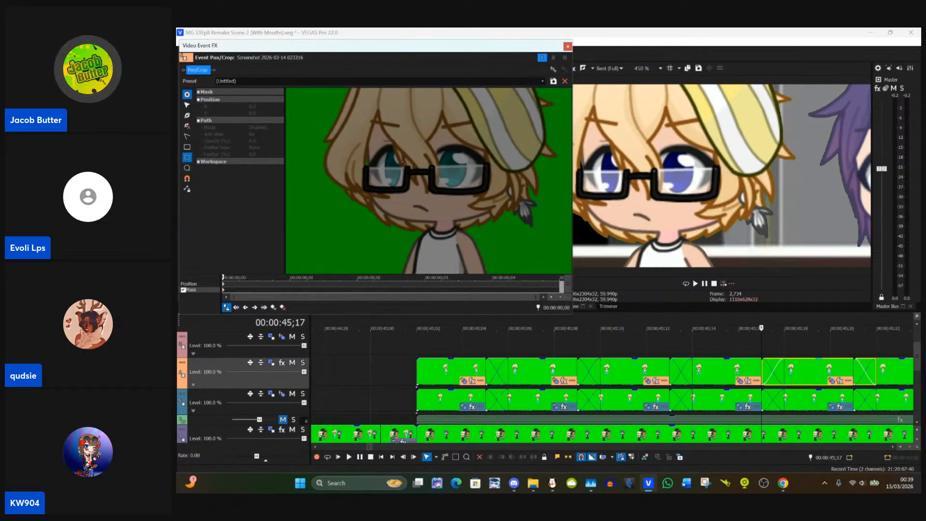
drag(386, 147, 406, 193)
drag(445, 150, 461, 181)
click(854, 367)
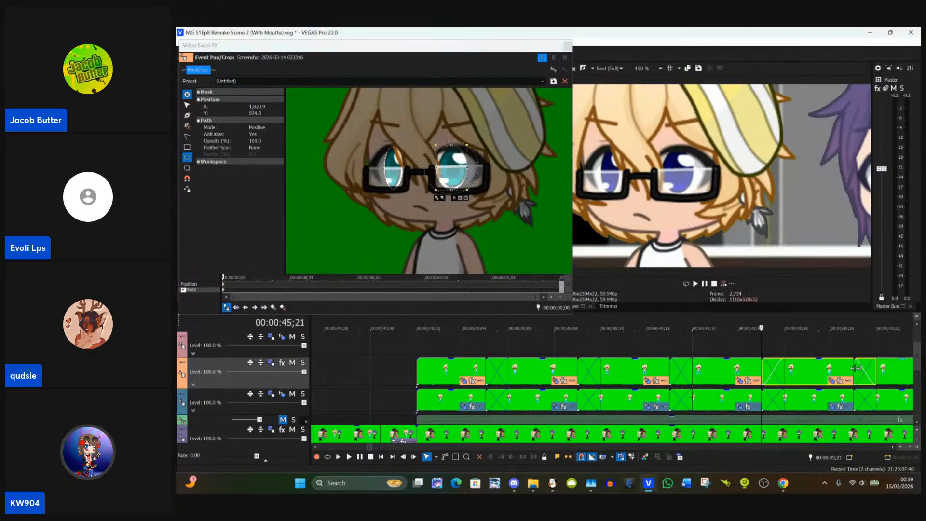
click(568, 46)
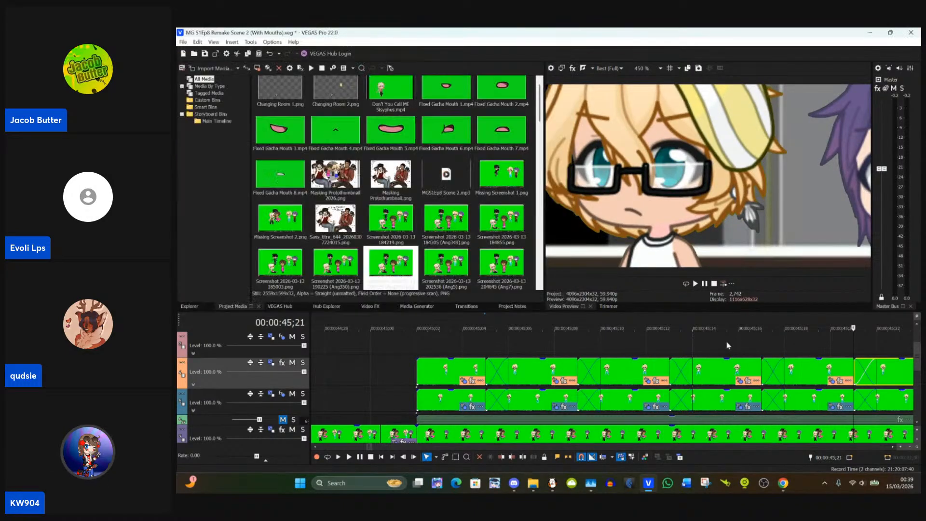
Step: Check the eye colour in the preview between 00:00:45;13 and 00:00:45;18, and reopen Event Pan/Crop for the 00:00:45;13 clip
click(762, 369)
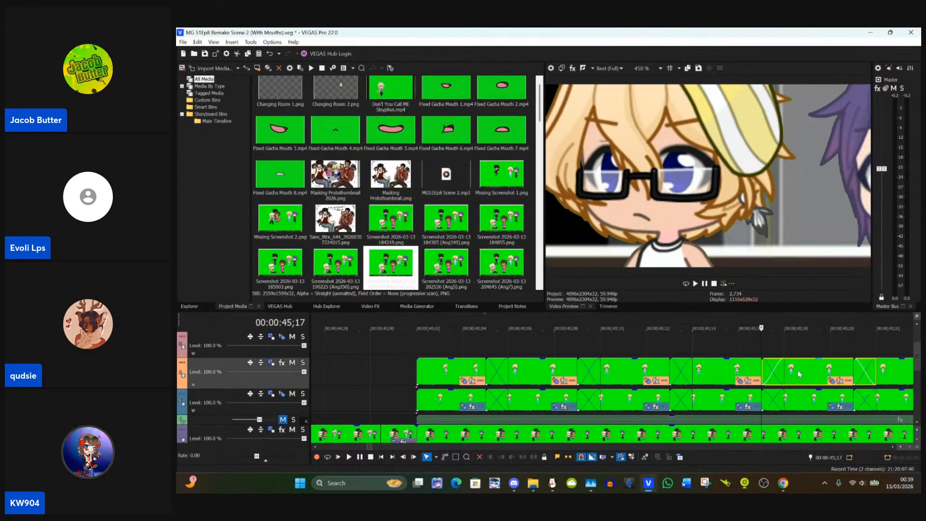
click(831, 383)
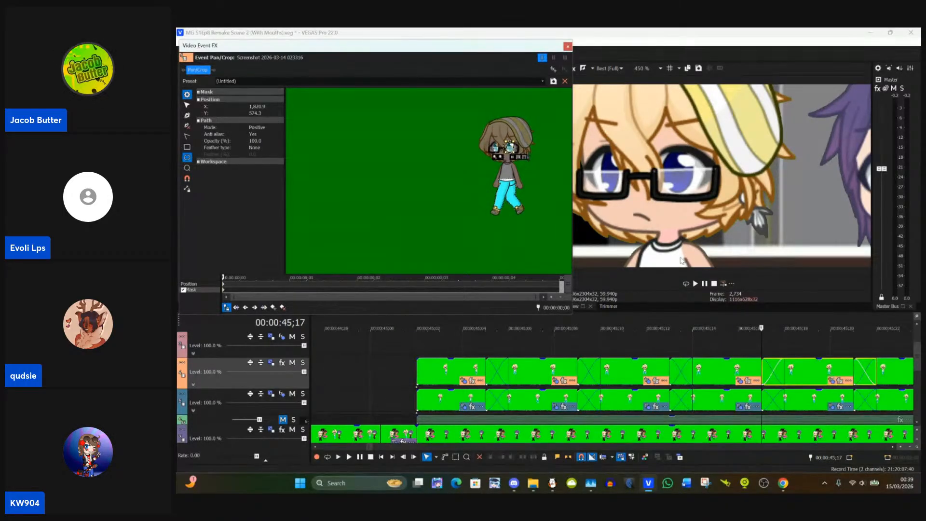
click(796, 372)
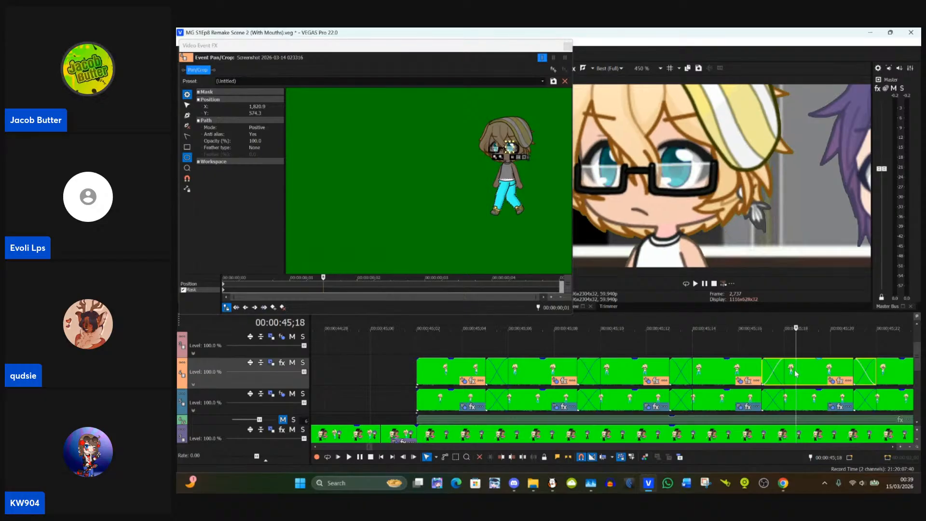
click(737, 369)
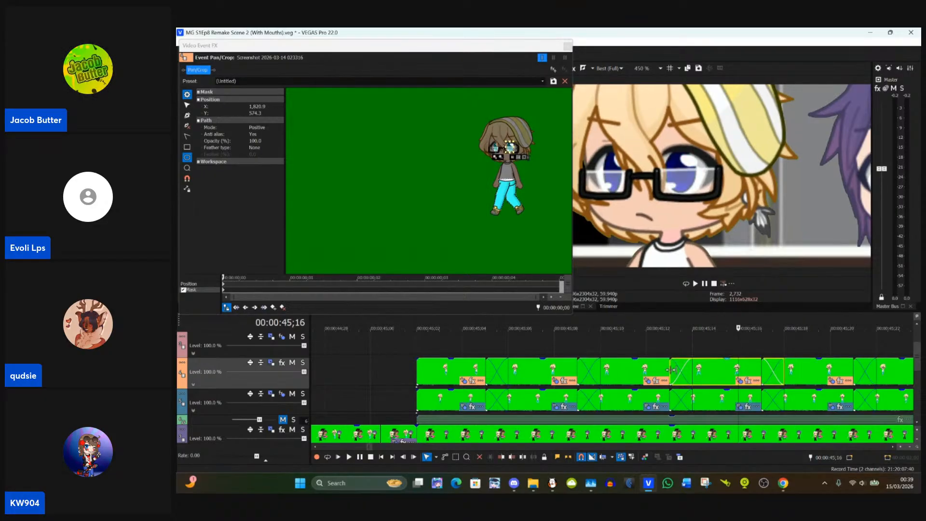
click(671, 370)
click(740, 381)
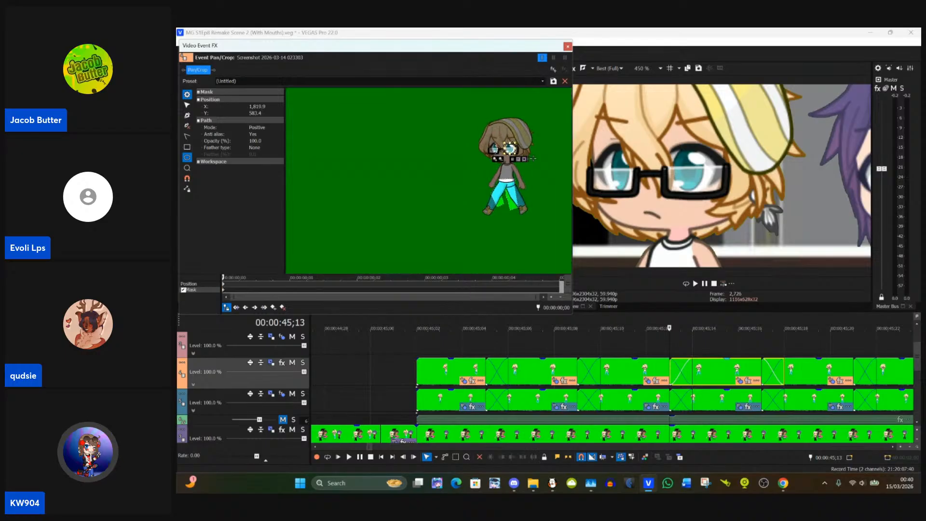
scroll(533, 158, up, 2)
drag(466, 168, 339, 190)
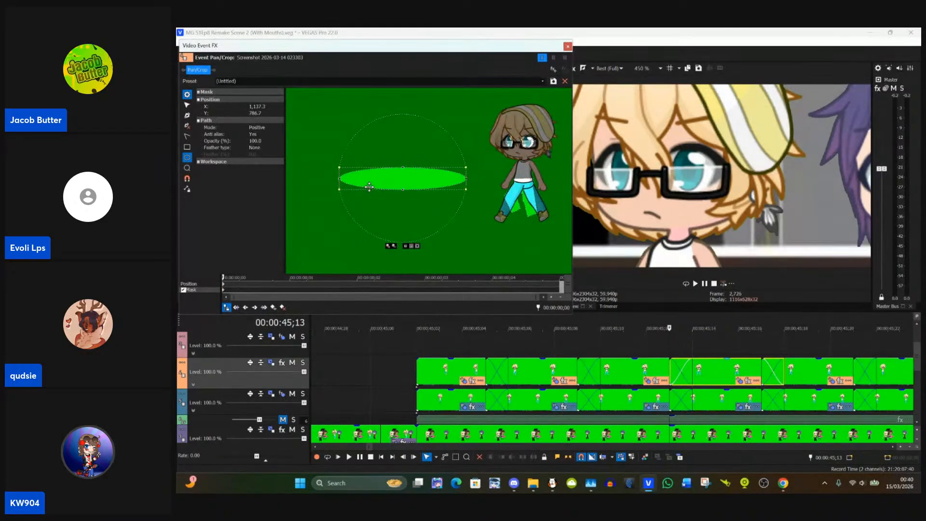
key(ctrl+z)
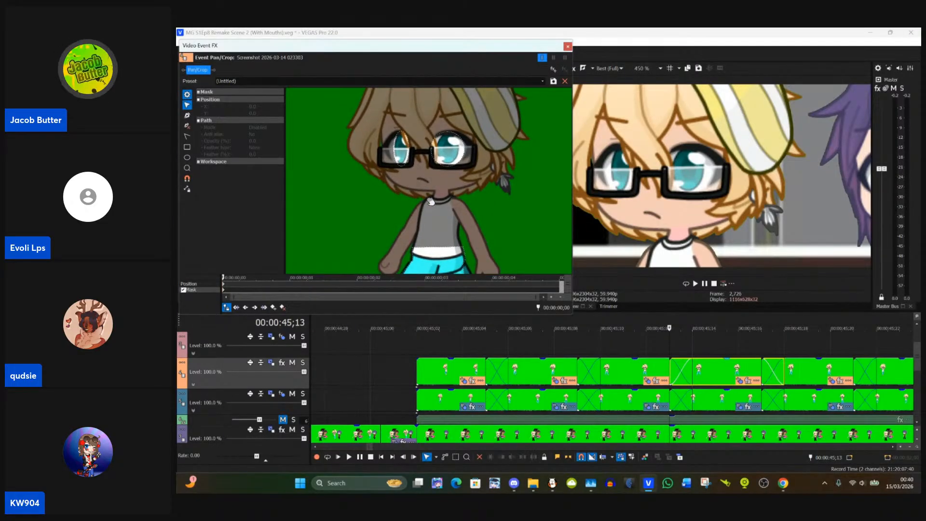
Step: Switch to the StreamYard studio and show on stage the viewer comment requesting "Hello, maiden, I'm here to sweep you off your feet"
mouse_move(790, 490)
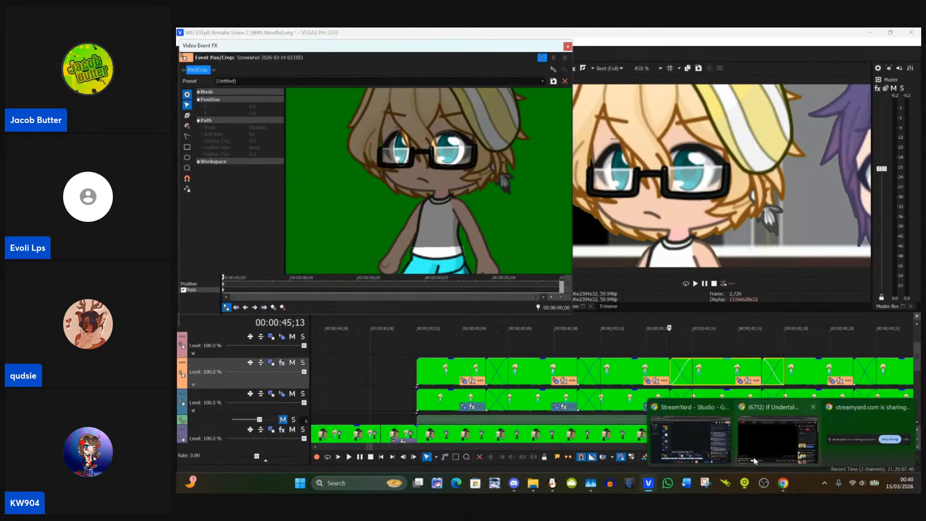
click(690, 411)
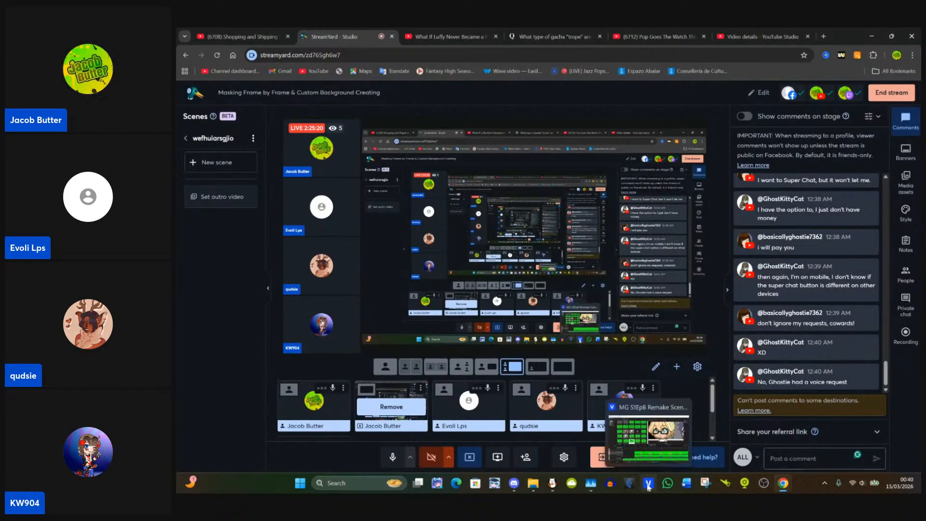
mouse_move(777, 356)
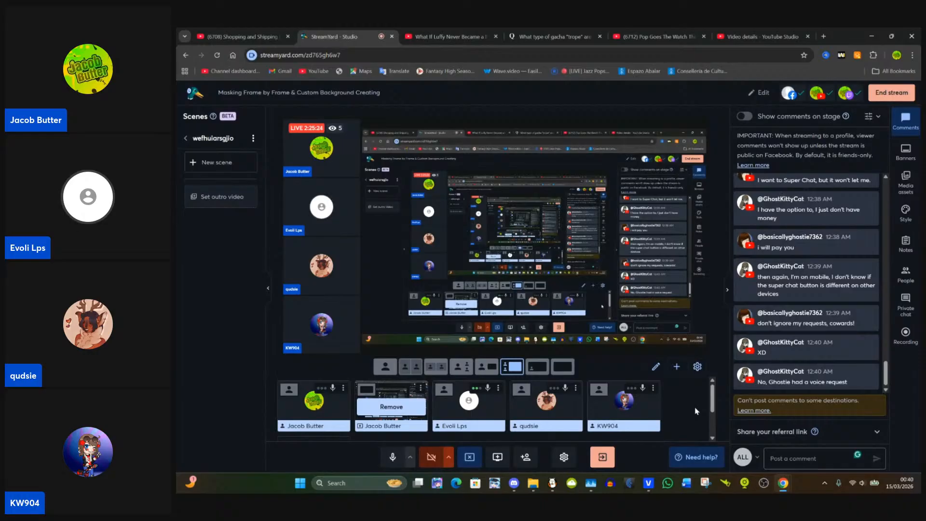
scroll(803, 333, up, 5)
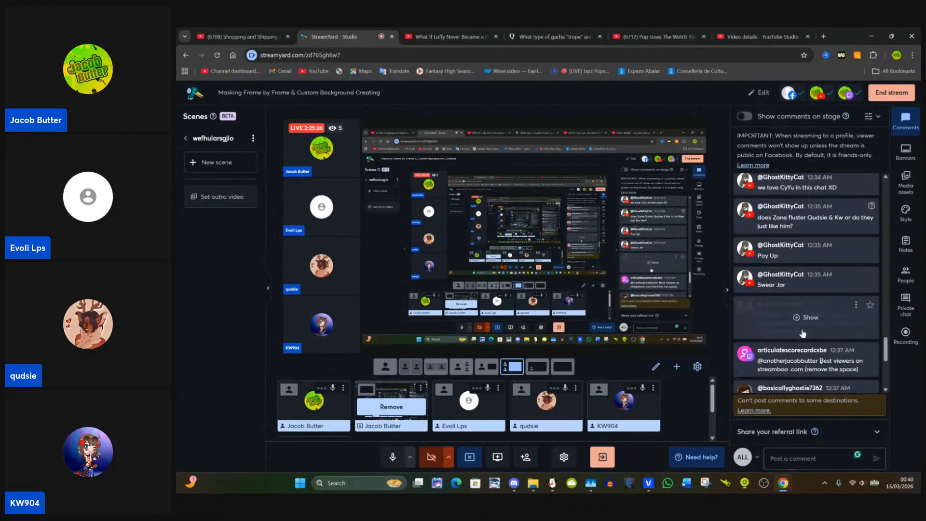
scroll(763, 358, down, 1)
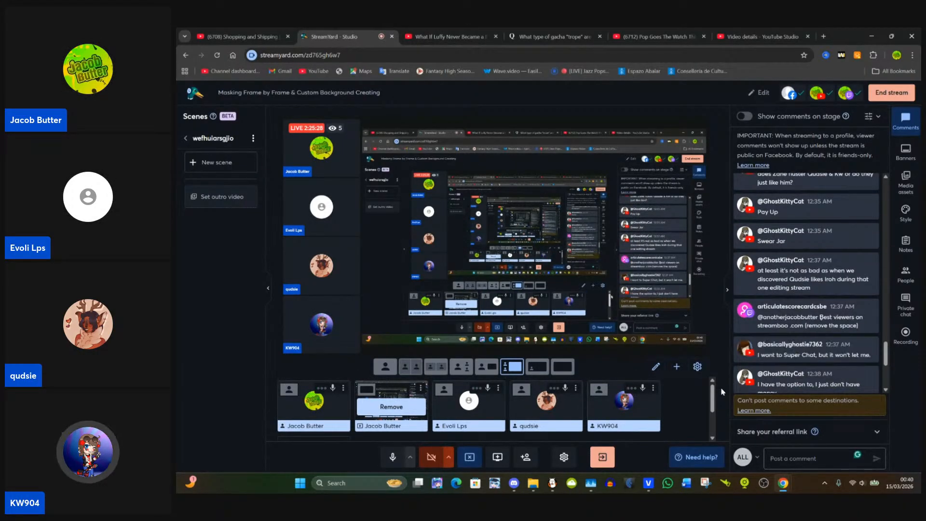
scroll(772, 362, up, 4)
scroll(785, 367, up, 1)
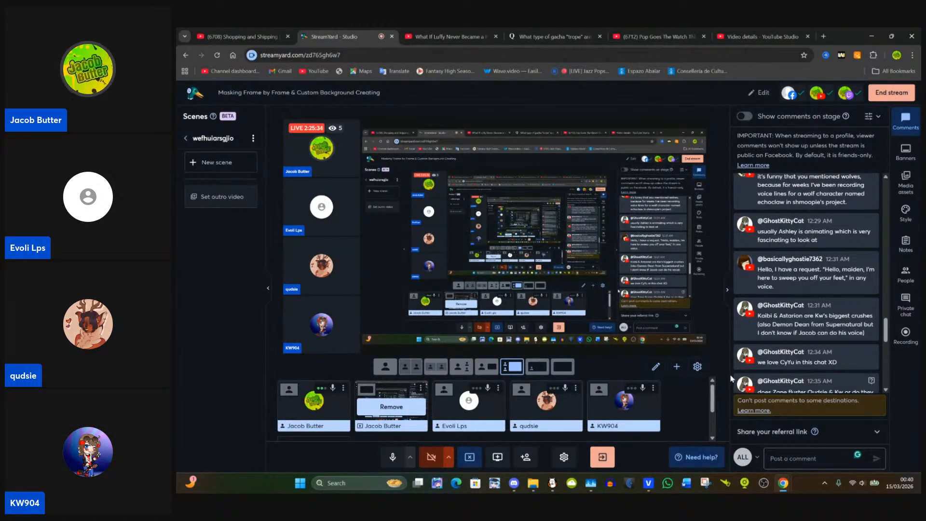
click(770, 287)
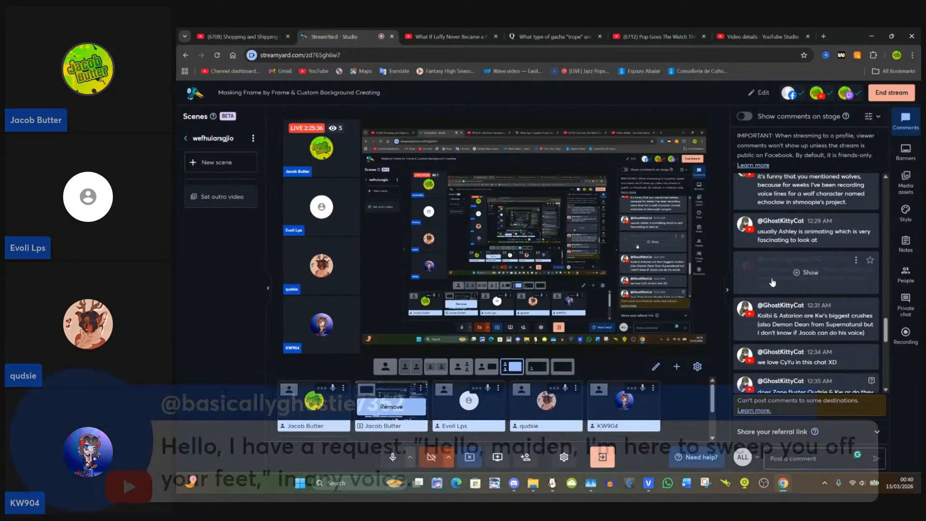
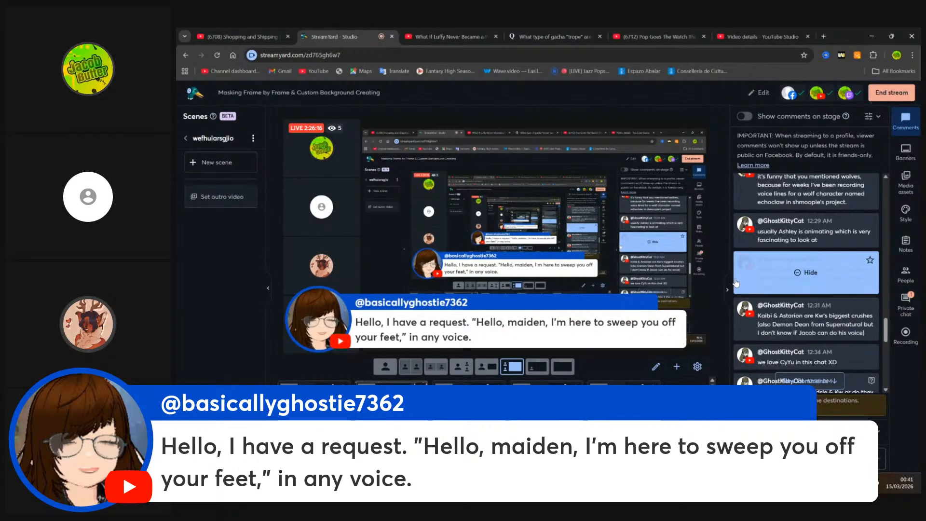
Step: Hide the voice-line request comment from the stream stage, and return to VEGAS Pro to close the 00:00:45;13 clip's Event Pan/Crop
click(736, 283)
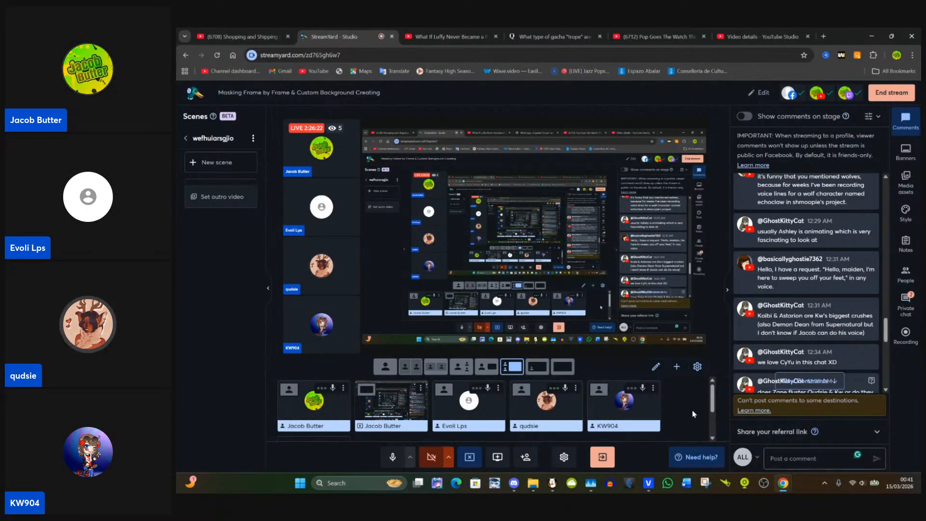
click(649, 488)
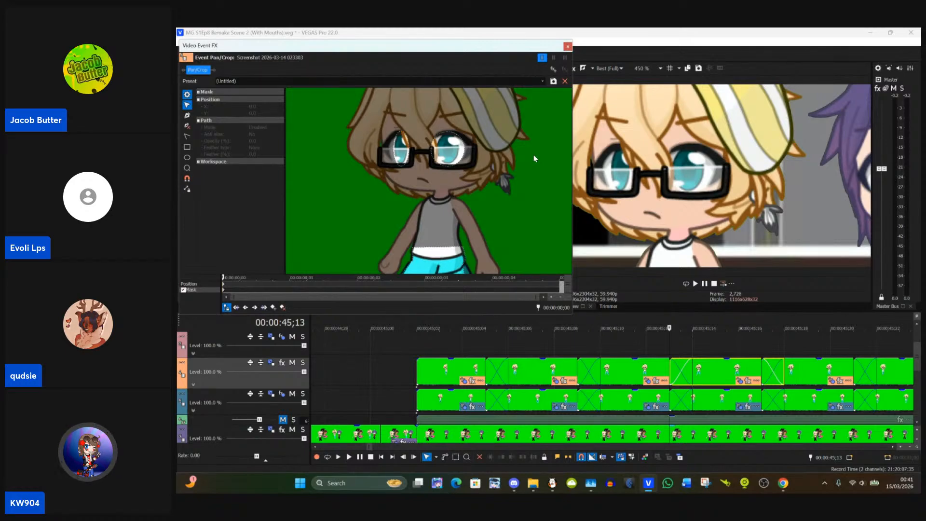
click(567, 46)
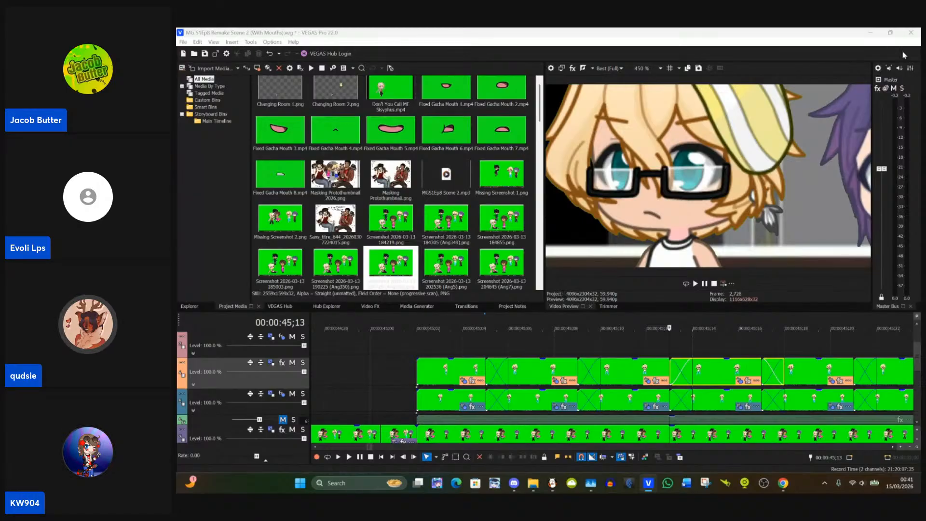
Step: In StreamYard, briefly show the "Hello, maiden" request comment on stage again, jump to the newest comments, and return to VEGAS Pro
click(871, 33)
click(803, 268)
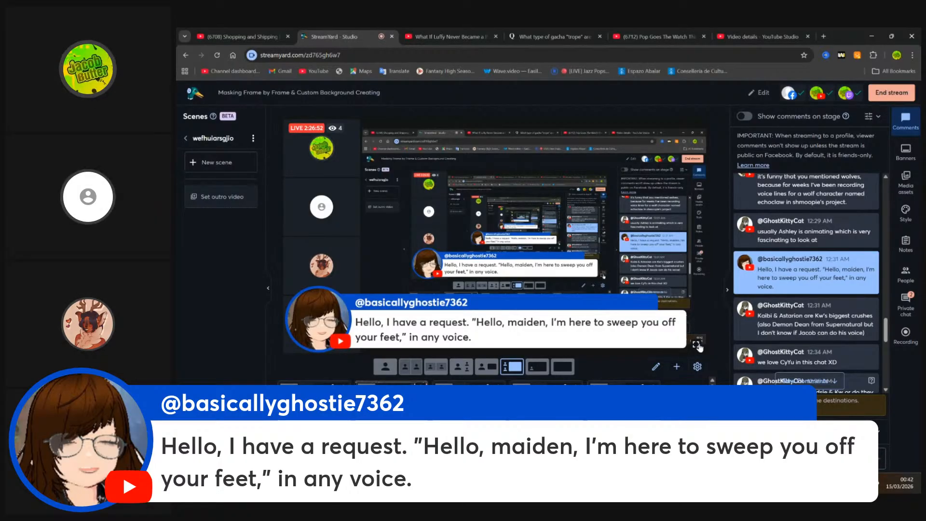
click(765, 282)
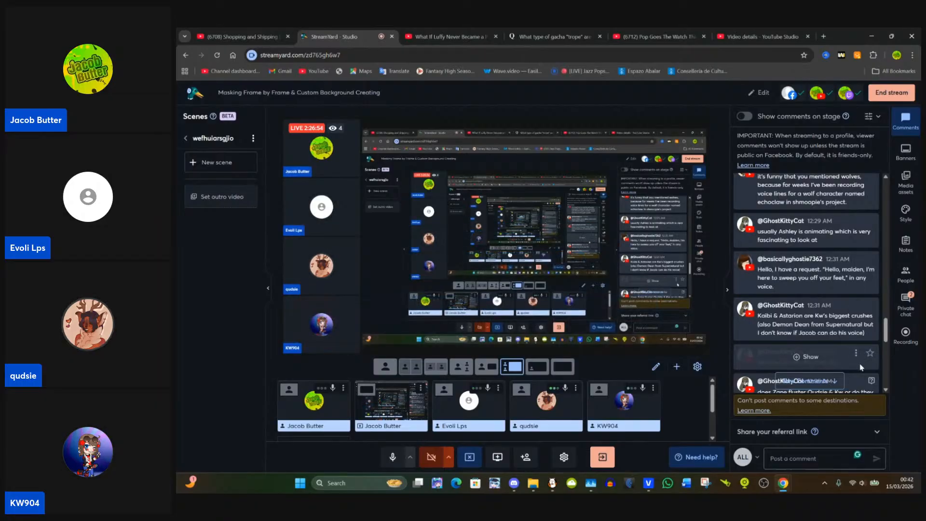
click(824, 381)
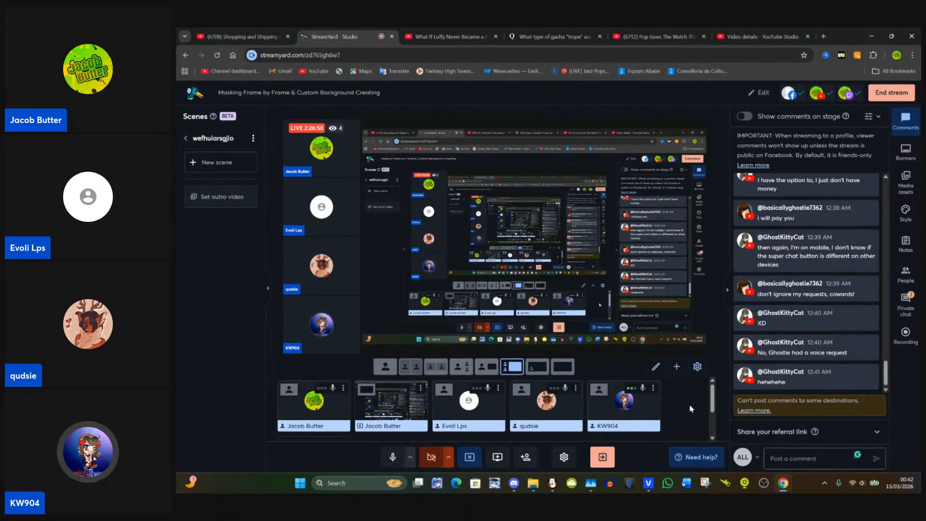
click(649, 484)
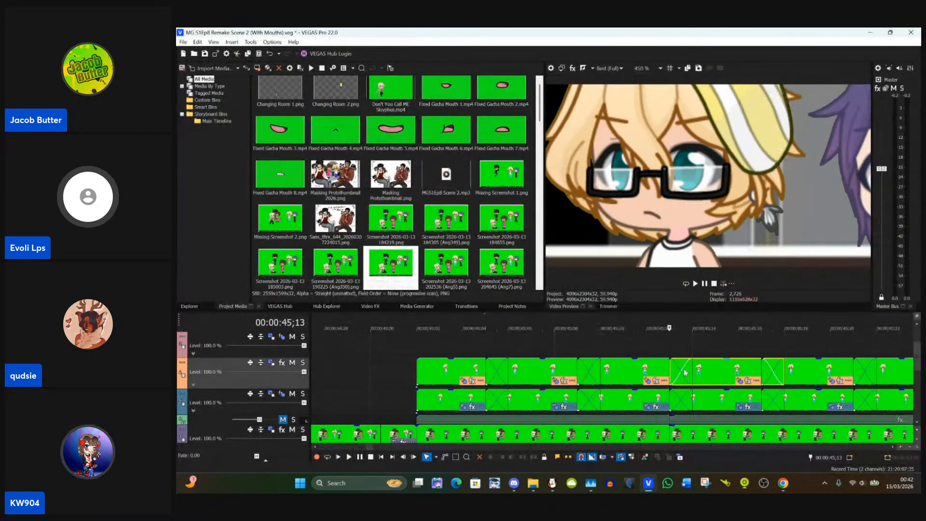
Step: Check the eye colour in the preview between 00:00:45;13 and 00:00:45;17, and view the 00:00:45;17 clip's eye masks in Event Pan/Crop
click(765, 369)
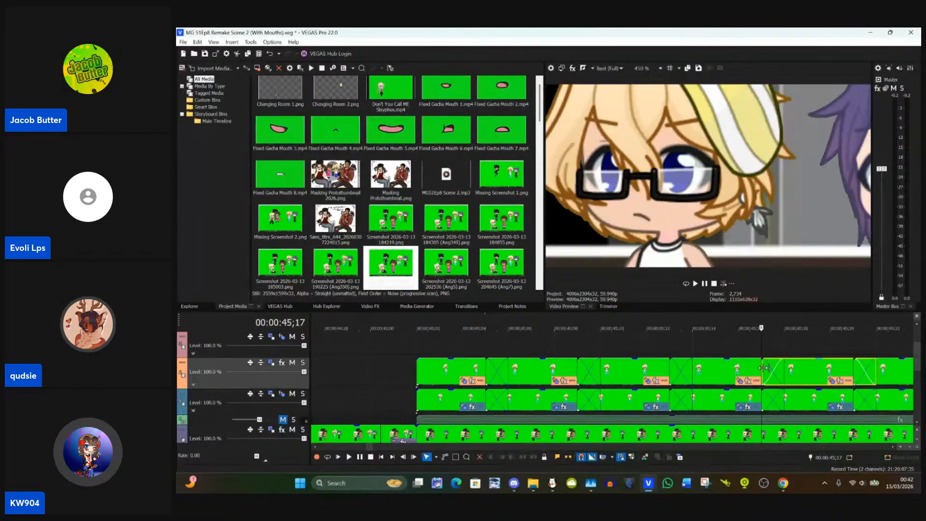
click(831, 382)
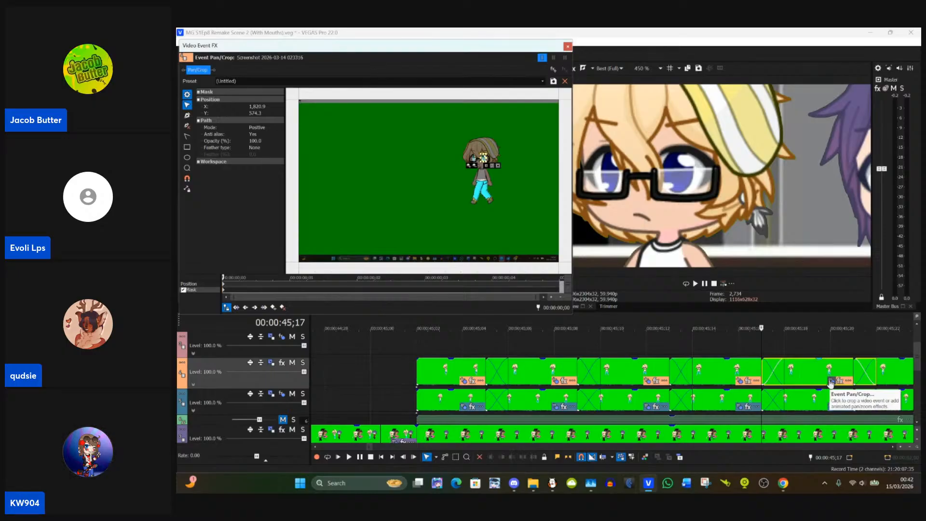
click(704, 376)
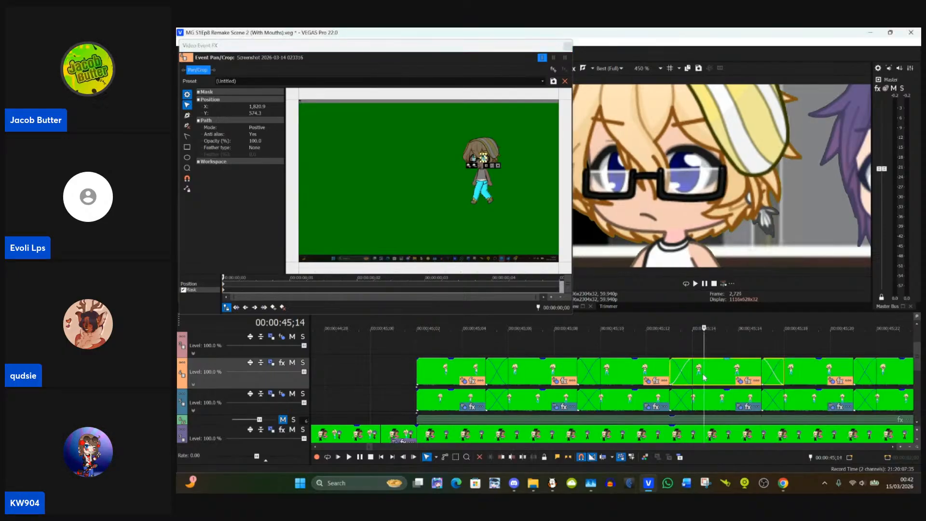
click(671, 376)
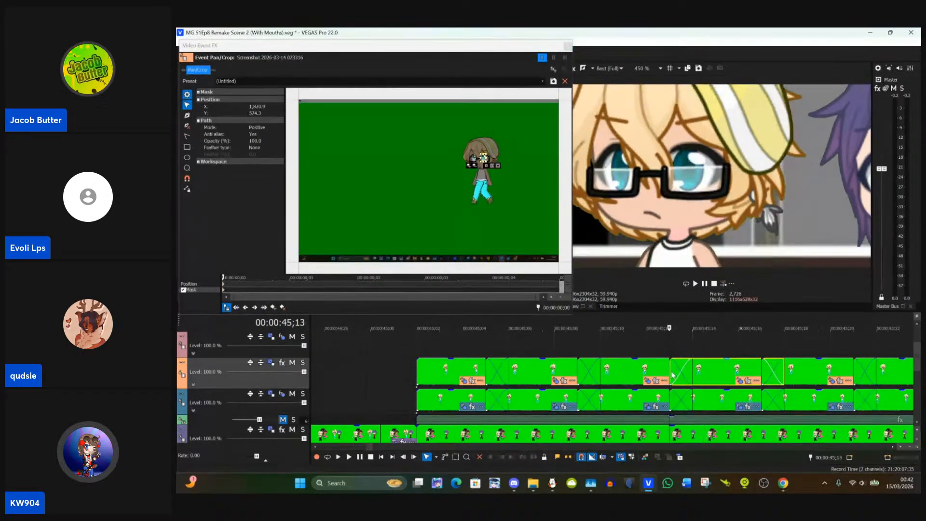
click(716, 375)
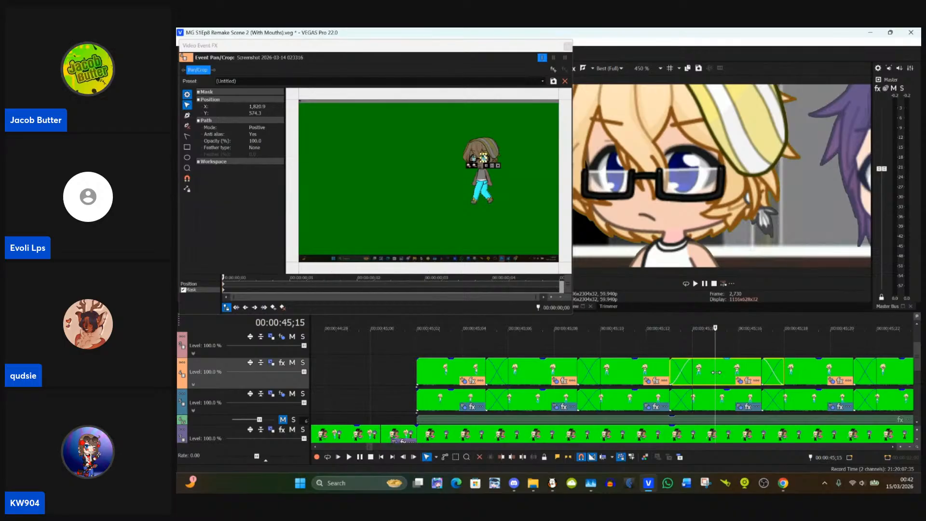
Step: In Event Pan/Crop for Track 4's 00:00:45;13 clip, draw oval eye masks about X 1,821, Y 582 and X 1,723, Y 584, and close it
click(673, 369)
click(743, 381)
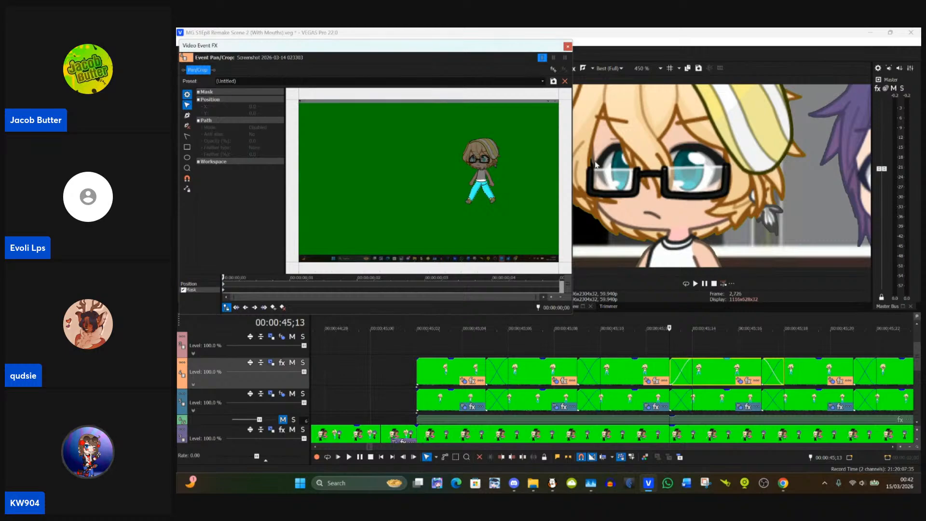
scroll(489, 168, up, 6)
drag(510, 167, 407, 217)
scroll(408, 216, up, 2)
scroll(408, 217, up, 5)
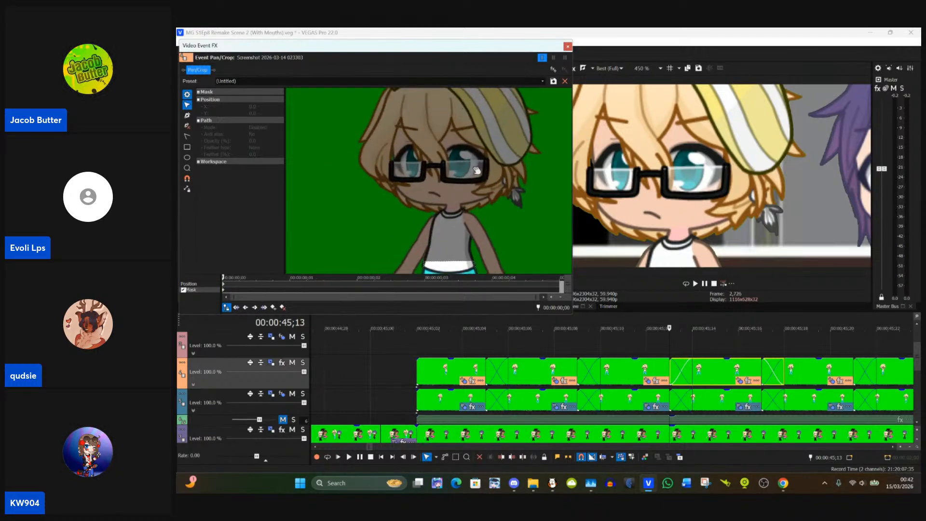
scroll(425, 239, up, 6)
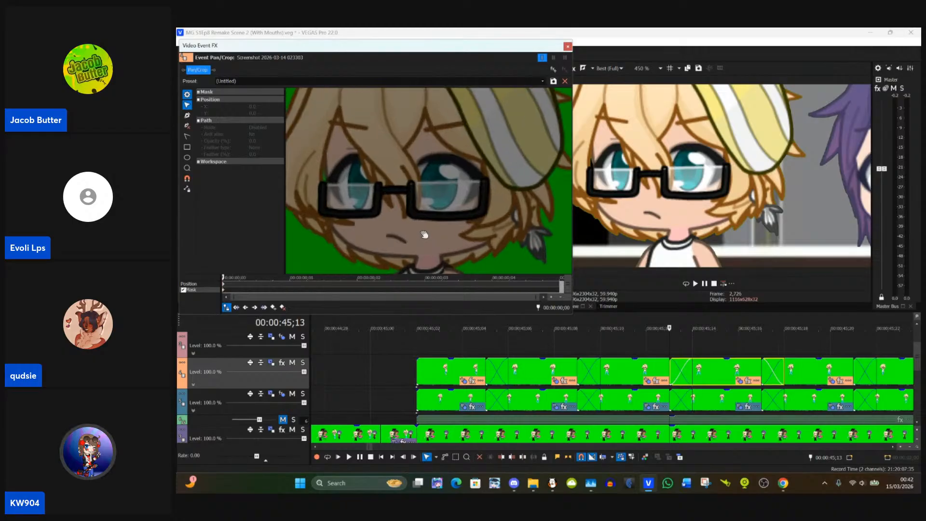
drag(430, 234, 438, 233)
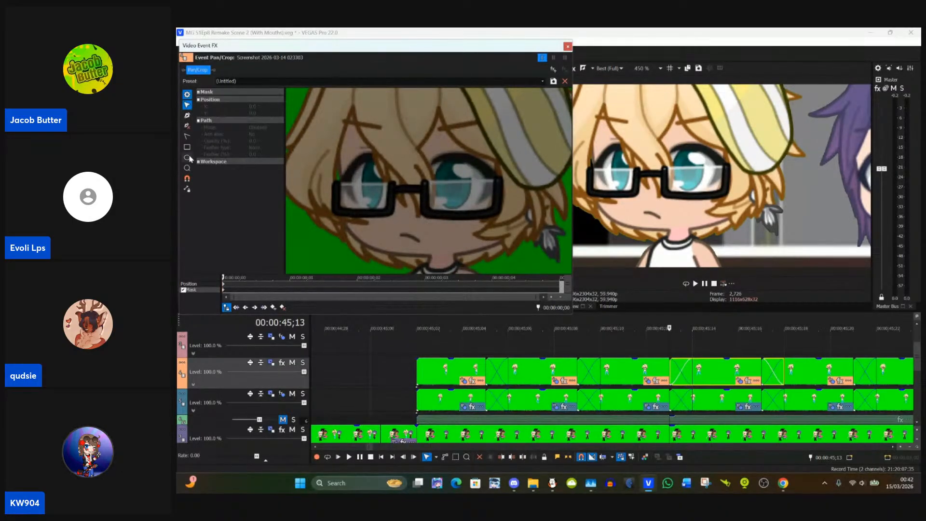
drag(434, 154, 476, 213)
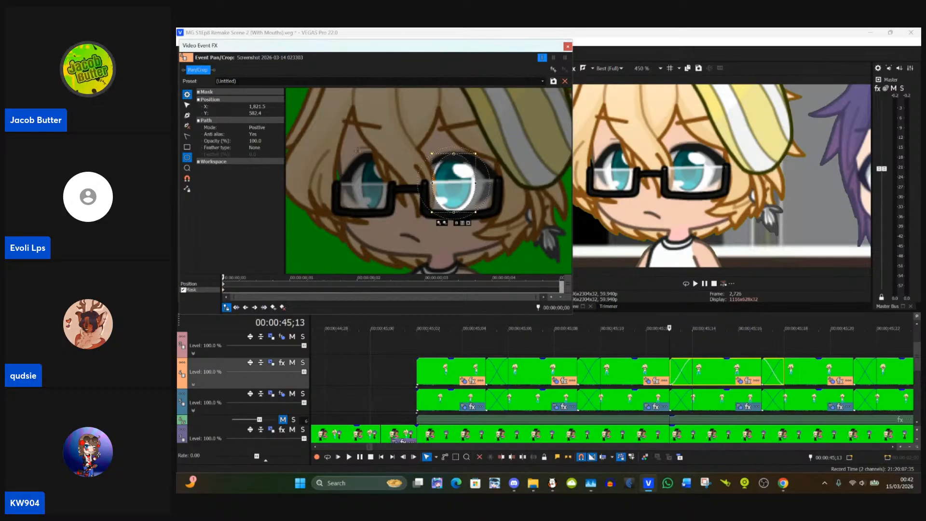
drag(365, 155, 377, 201)
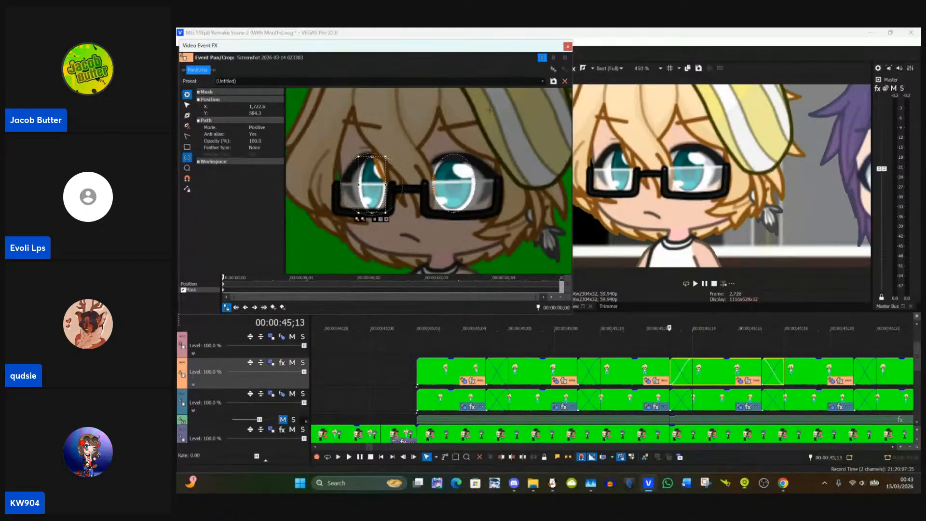
click(567, 46)
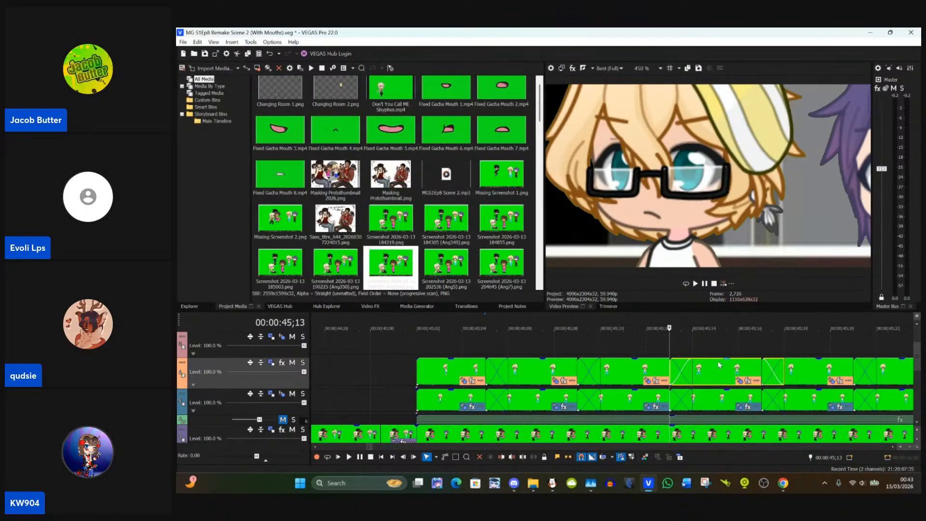
Step: Check the eye colour in the preview at 00:00:45;17, and inspect that clip's masks in Event Pan/Crop before closing it
click(761, 340)
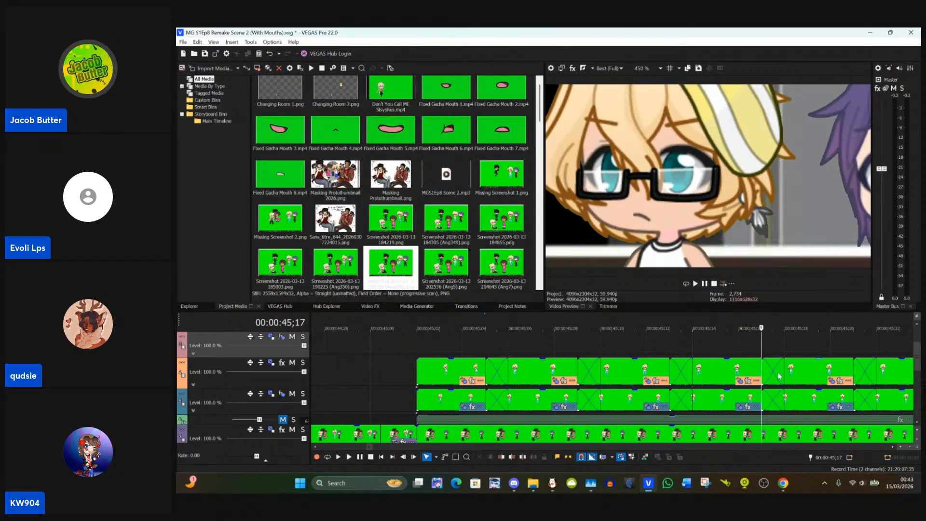
click(794, 381)
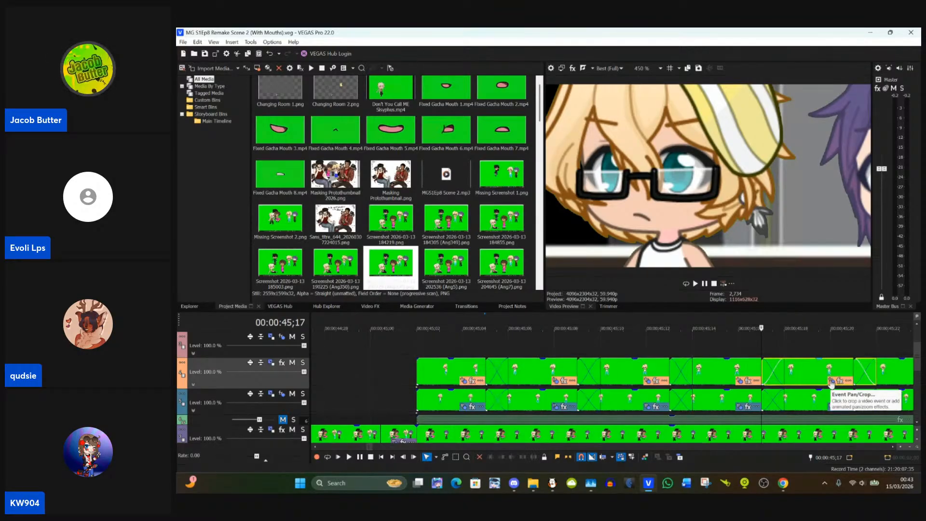
click(831, 383)
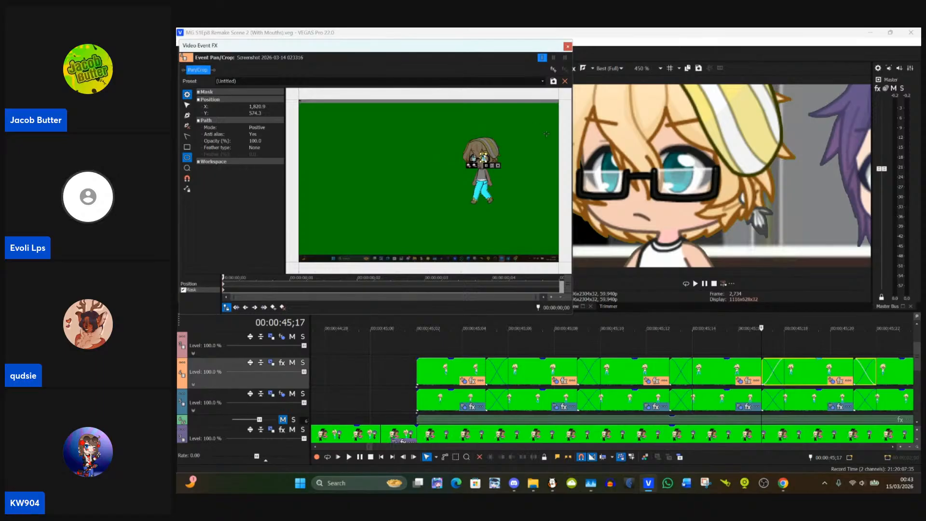
click(568, 46)
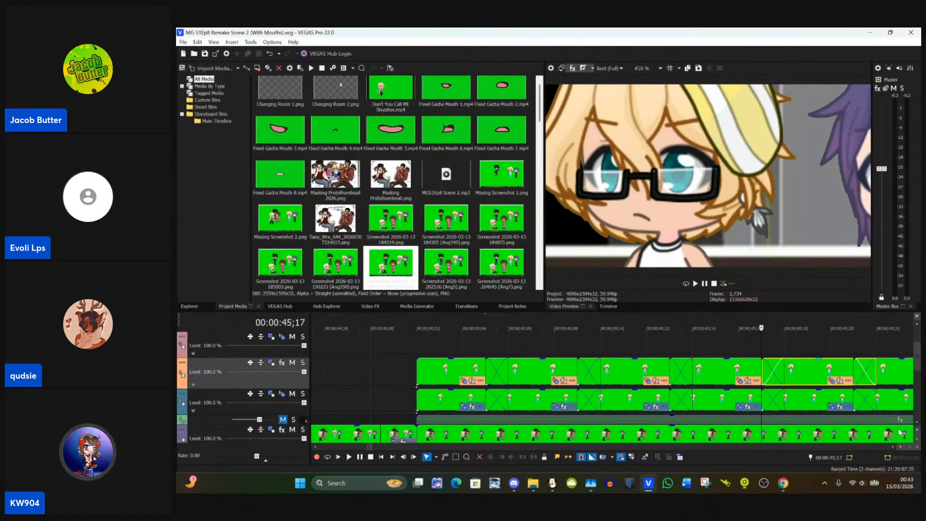
Step: Compare the eyes around 00:00:45;21 with the preceding clip, and paste the copied event attributes onto Track 4's 00:00:45;21 clip
click(853, 372)
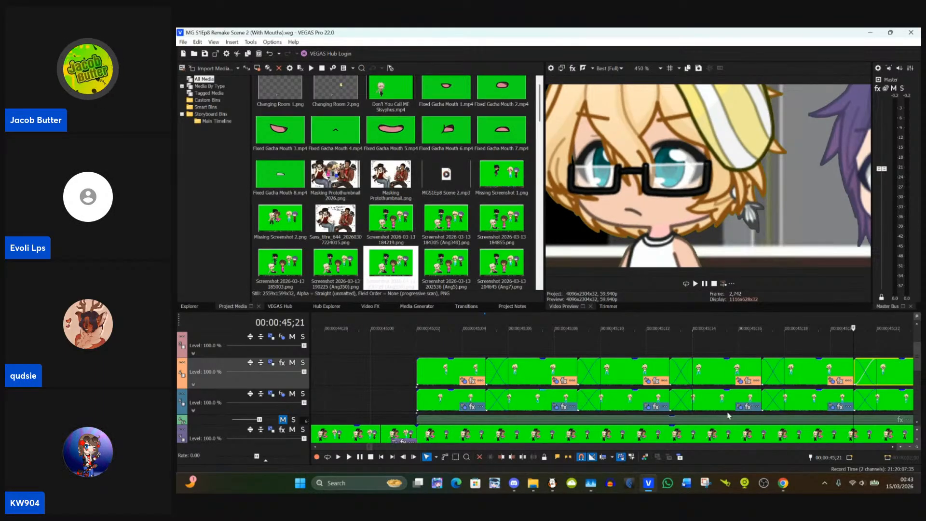
click(890, 381)
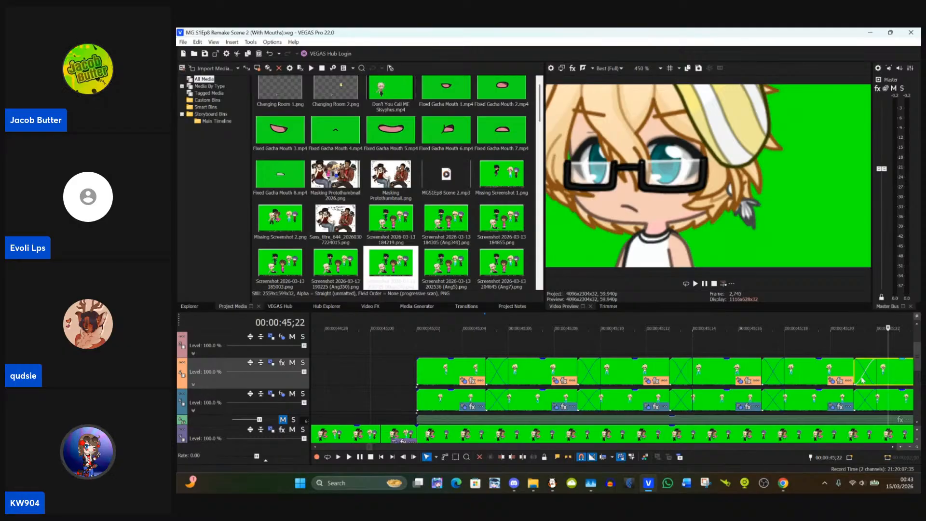
click(855, 375)
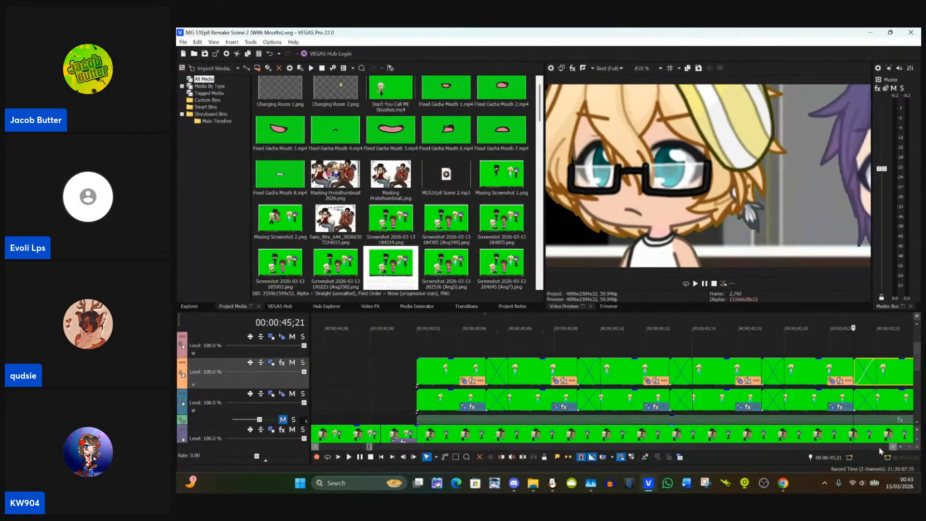
click(892, 449)
click(892, 448)
click(892, 449)
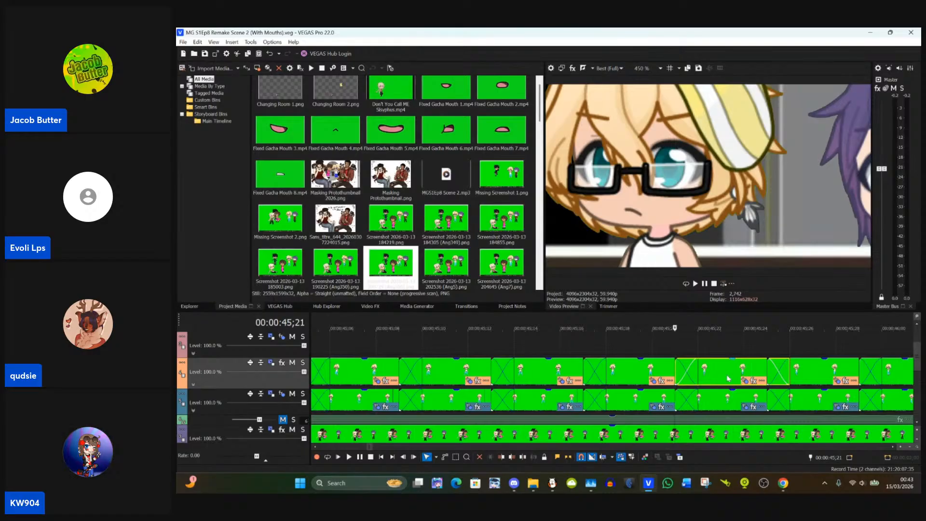
click(643, 373)
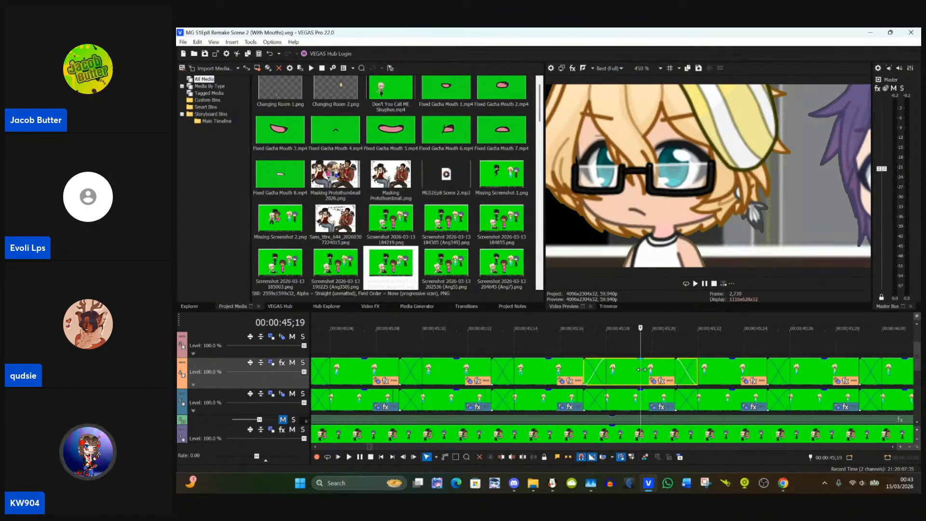
click(675, 373)
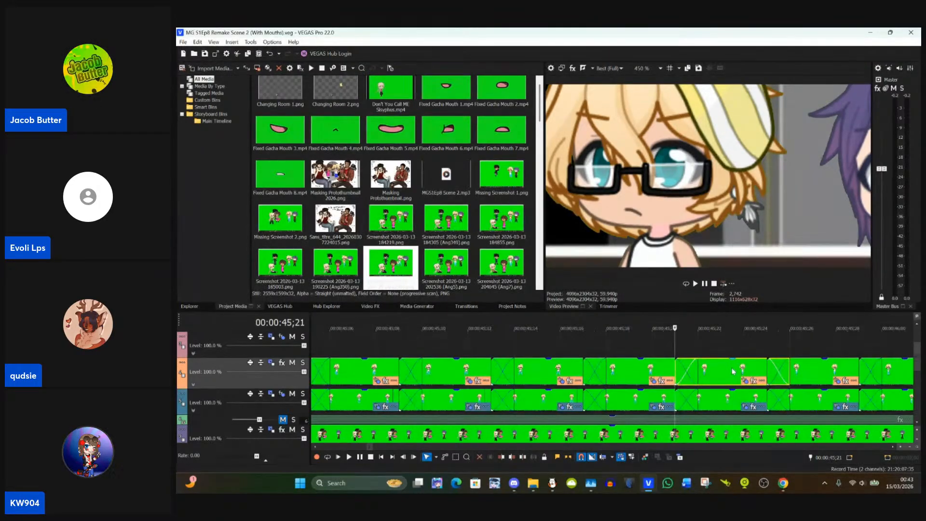
right_click(733, 371)
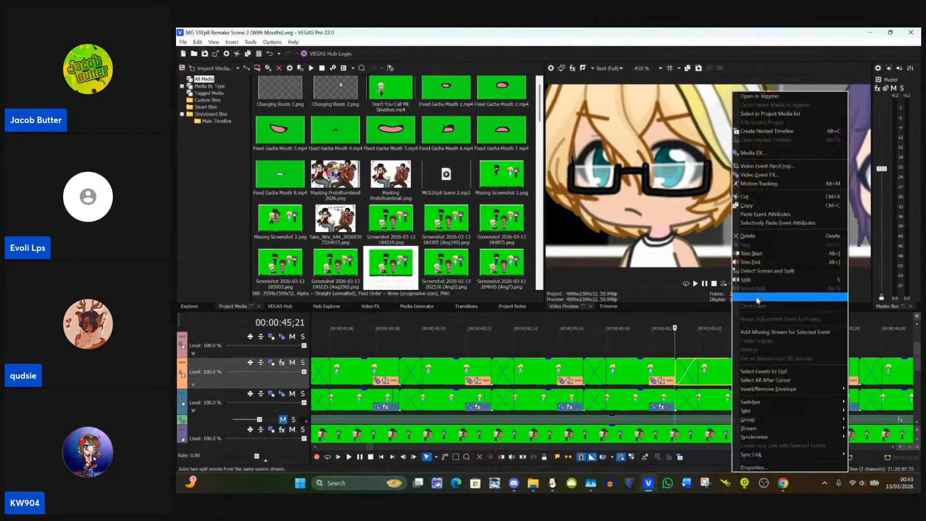
click(787, 216)
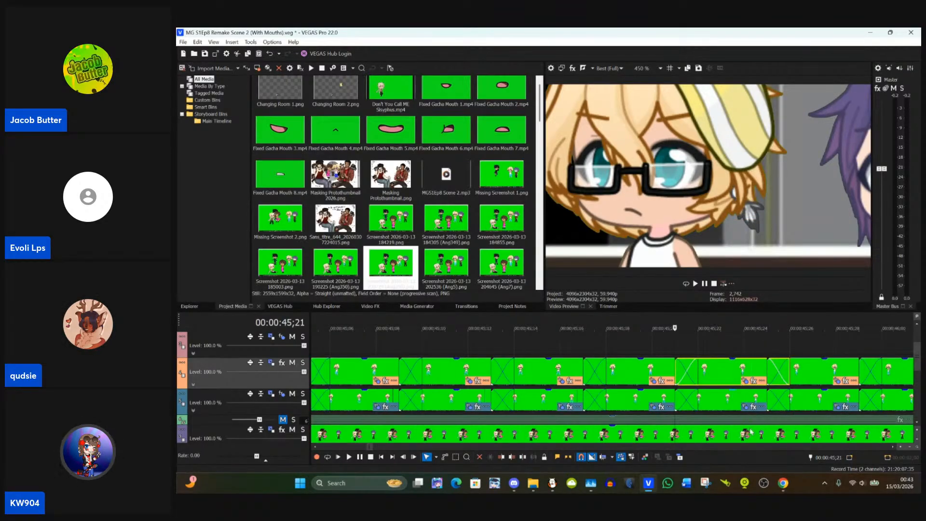
Step: Read the newest viewer comments in StreamYard, and return to VEGAS Pro to preview the eyes at 00:00:45;23
mouse_move(784, 486)
click(713, 451)
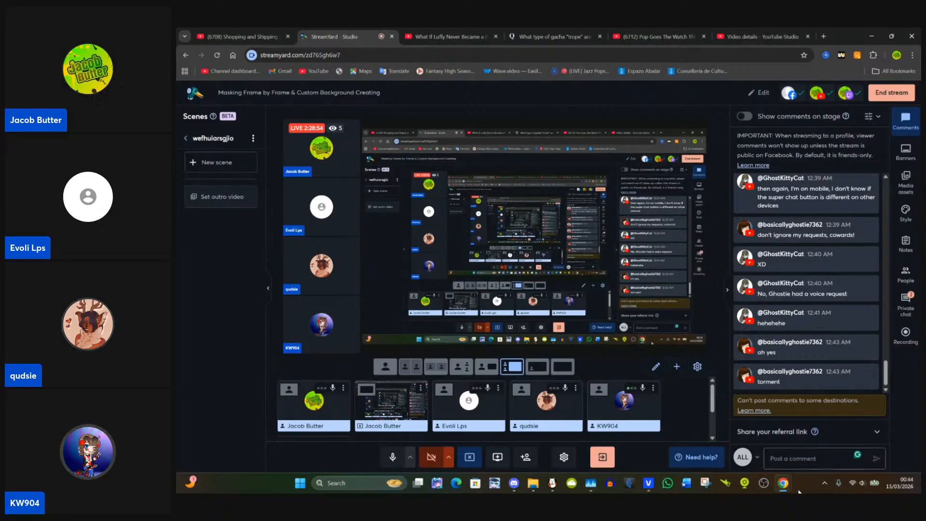
mouse_move(648, 483)
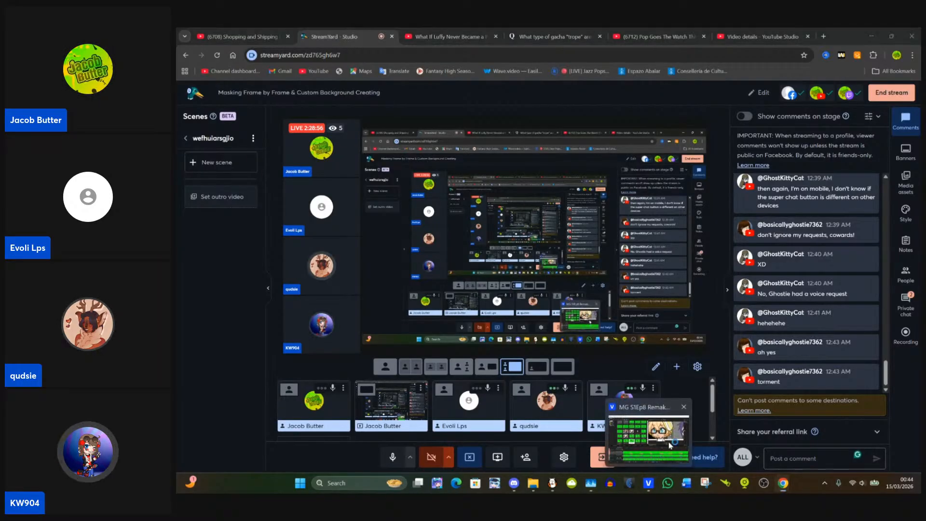
click(669, 460)
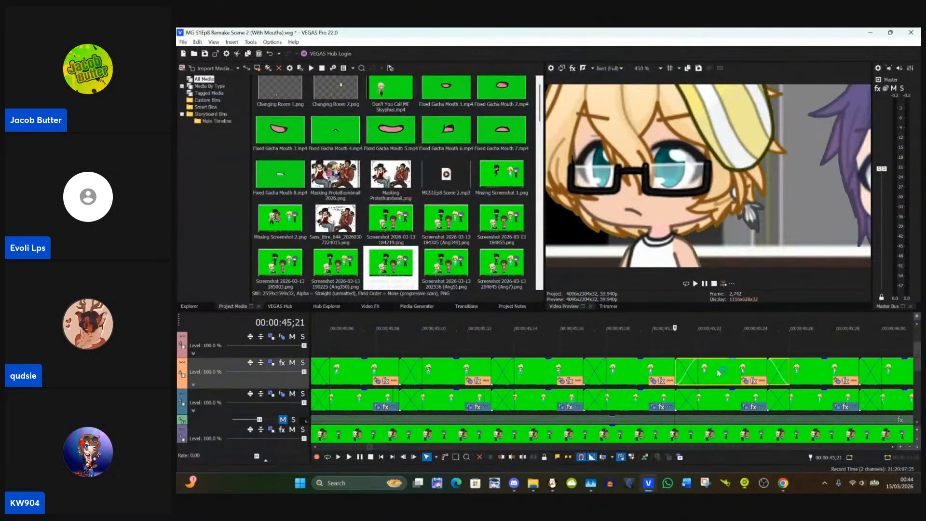
click(720, 373)
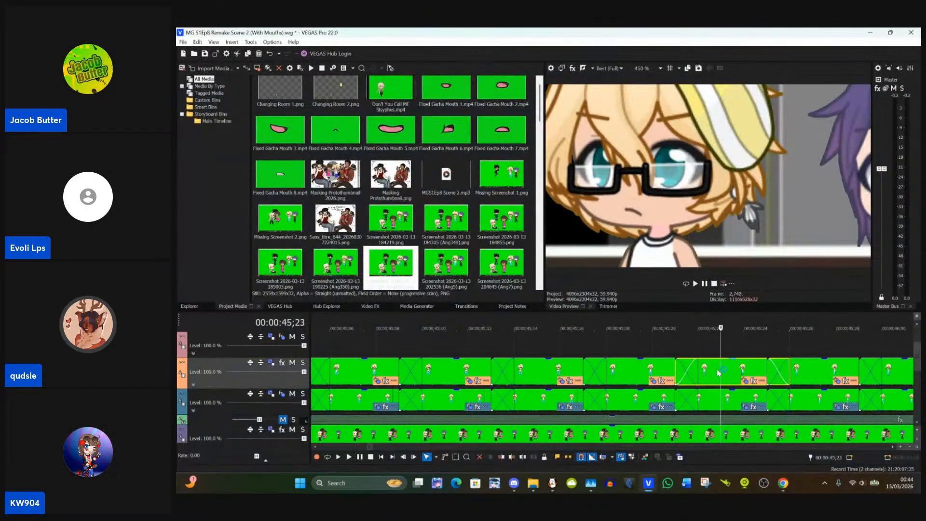
Step: Open Track 4's 00:00:45;25 clip at its mask in Event Pan/Crop, and paste the copied event attributes onto that clip
click(767, 373)
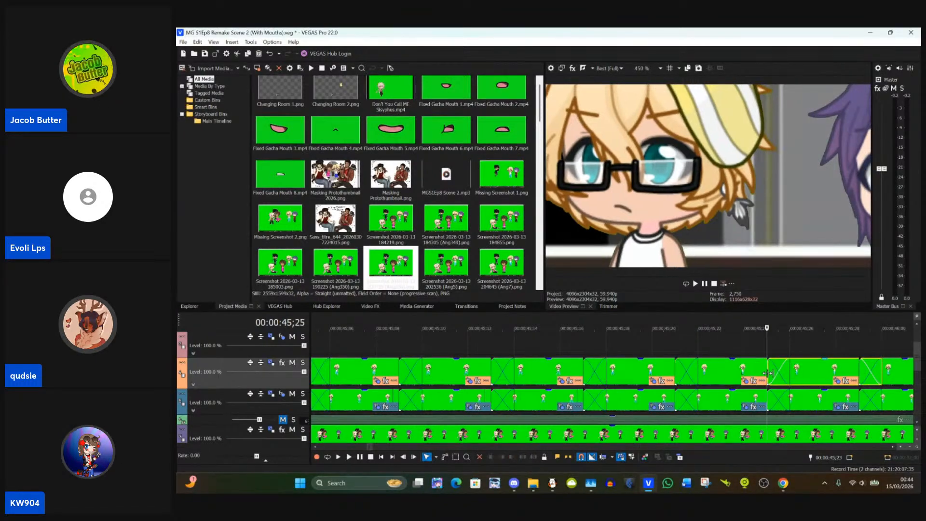
click(836, 381)
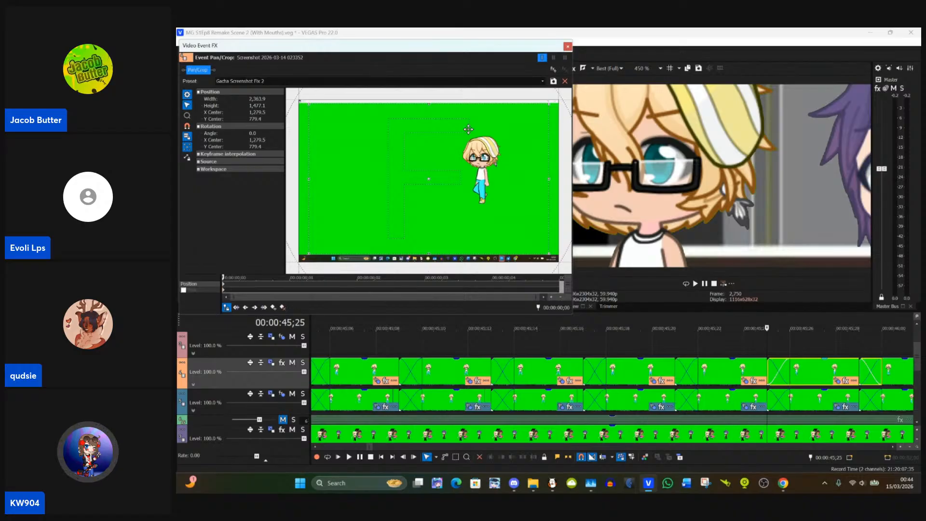
click(223, 291)
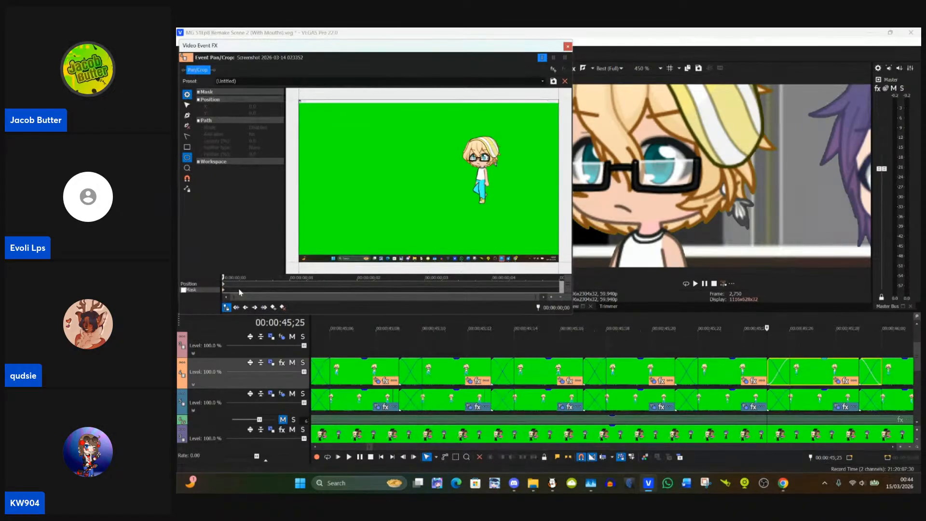
click(744, 377)
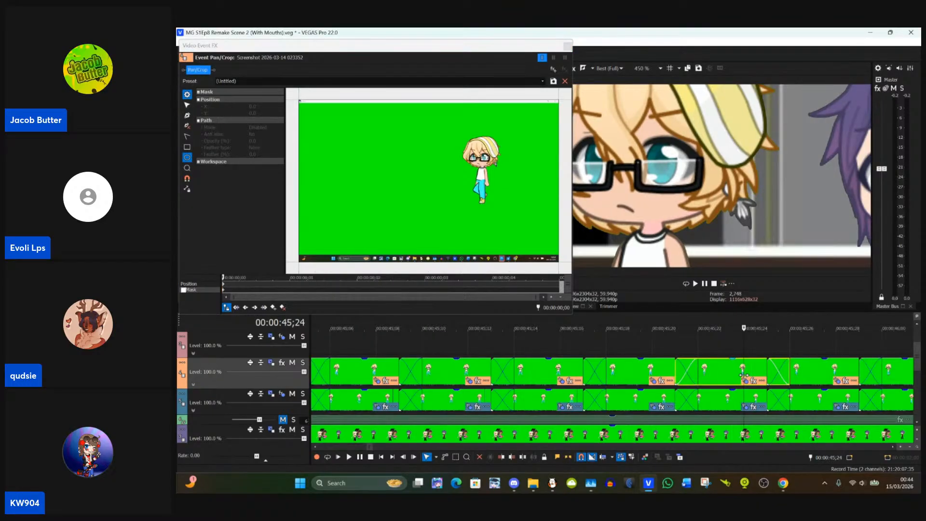
click(788, 376)
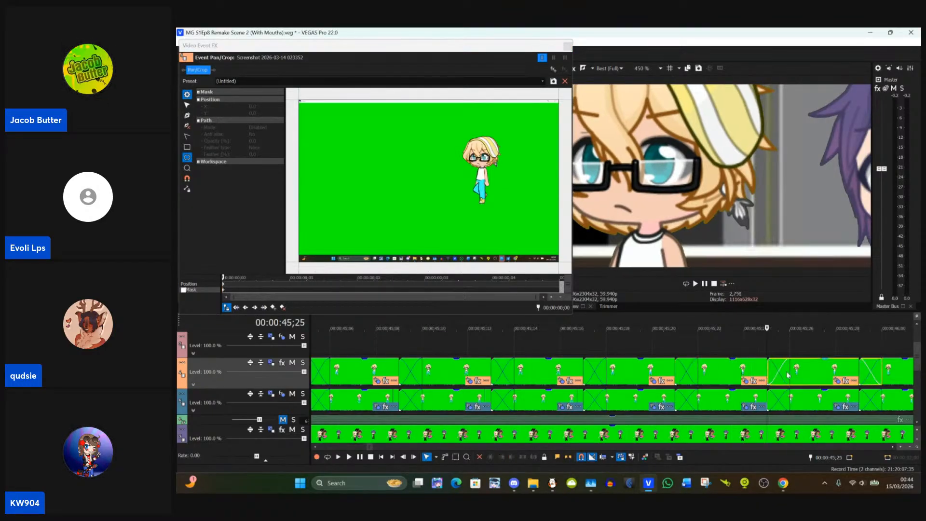
right_click(809, 379)
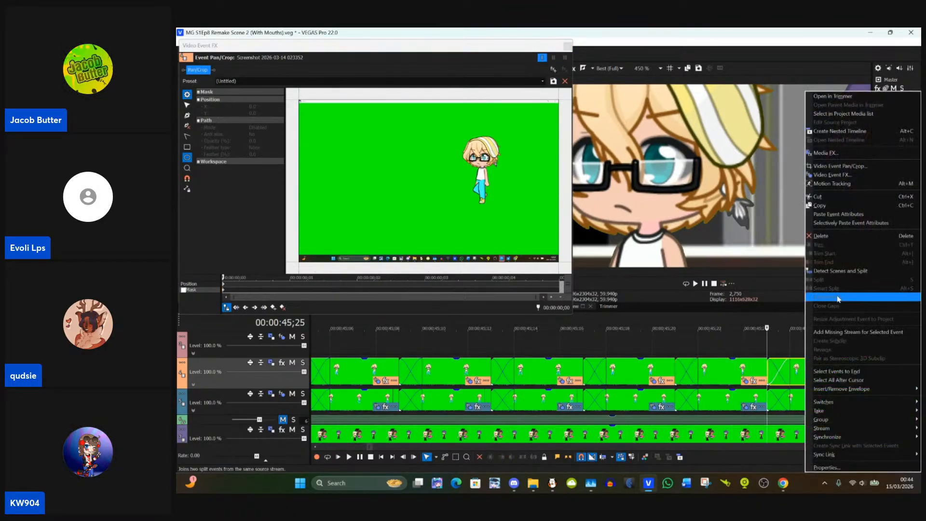
click(826, 215)
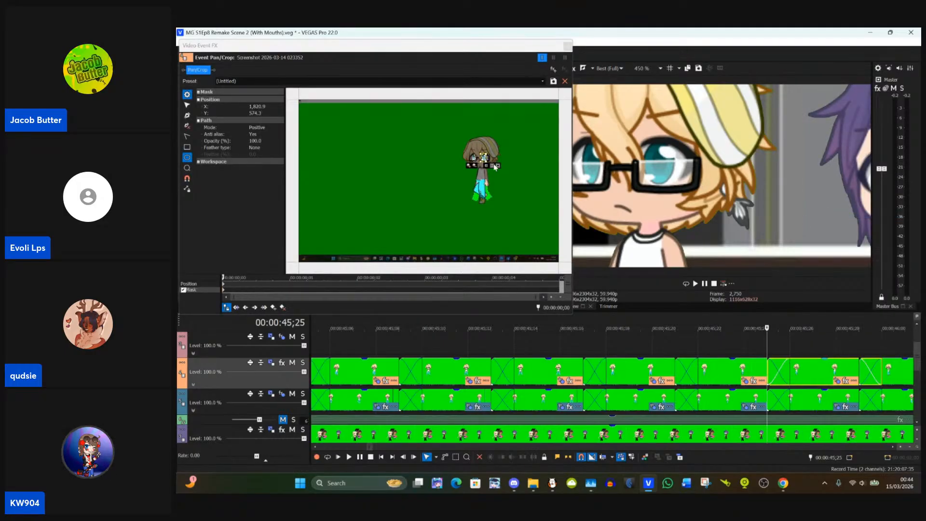
Step: Compare Track 4's clips around 00:00:45;24 and 00:00:45;19, and return to the clip at 00:00:45;21
click(747, 372)
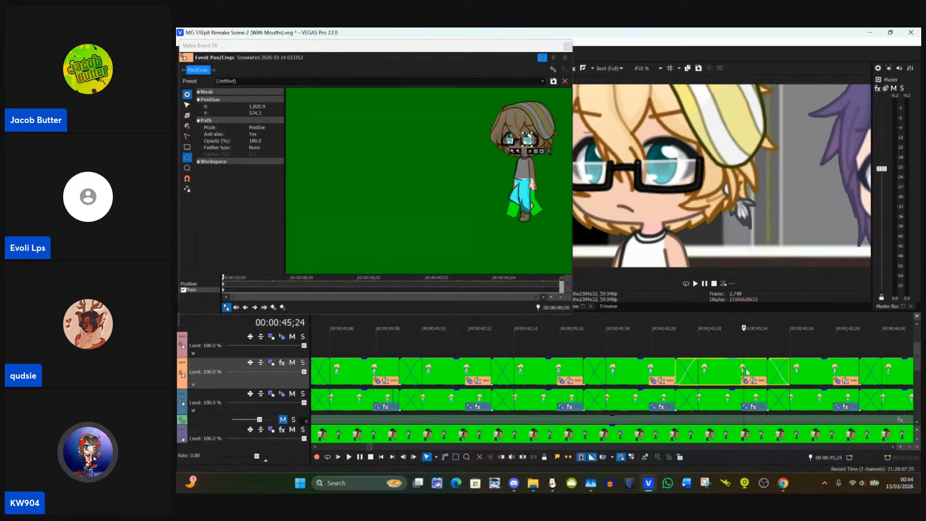
click(652, 381)
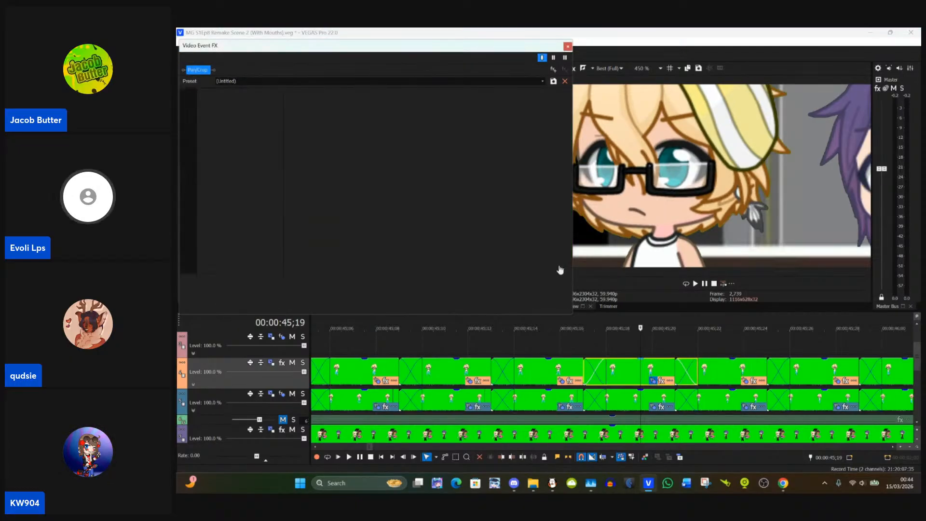
click(733, 370)
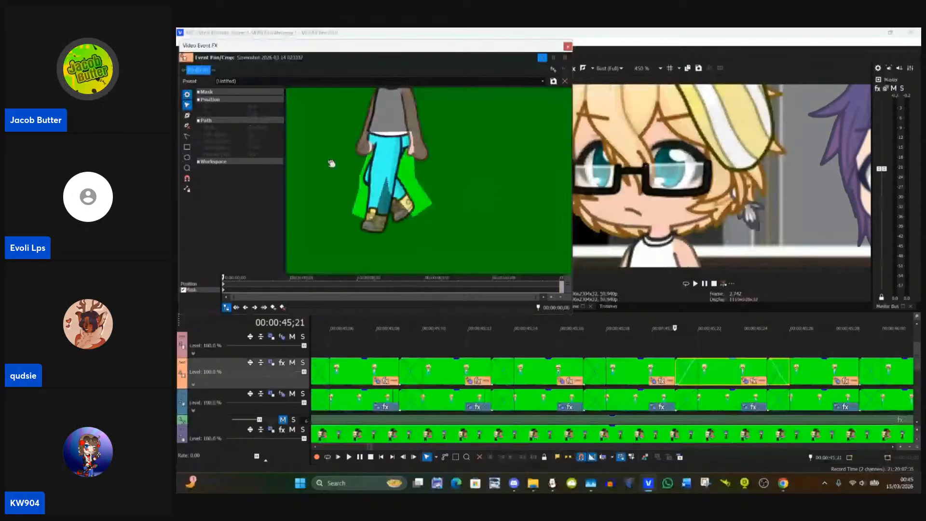
Step: In the 00:00:45;21 clip's trouser mask, fit the right edge beneath the hand and along the thigh, to about X 1,825, Y 854
scroll(393, 143, up, 6)
click(486, 182)
scroll(474, 152, down, 3)
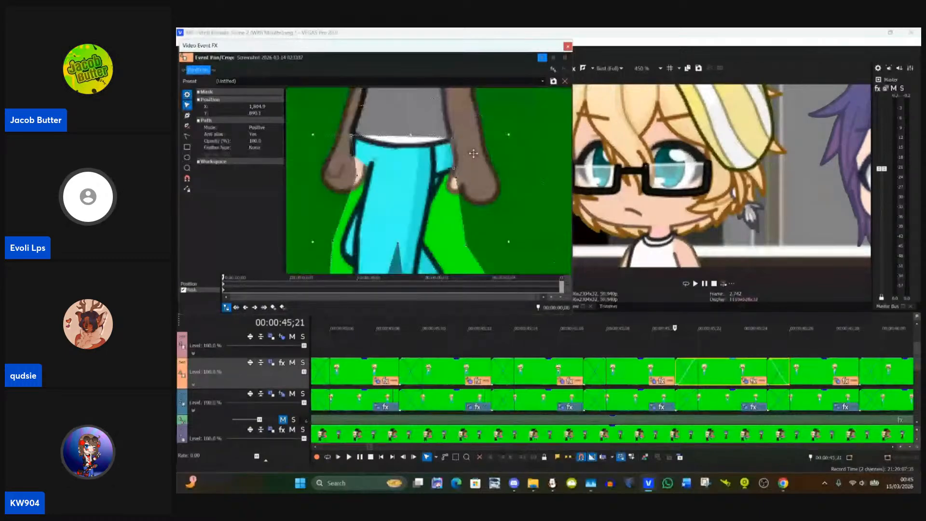
scroll(472, 153, up, 1)
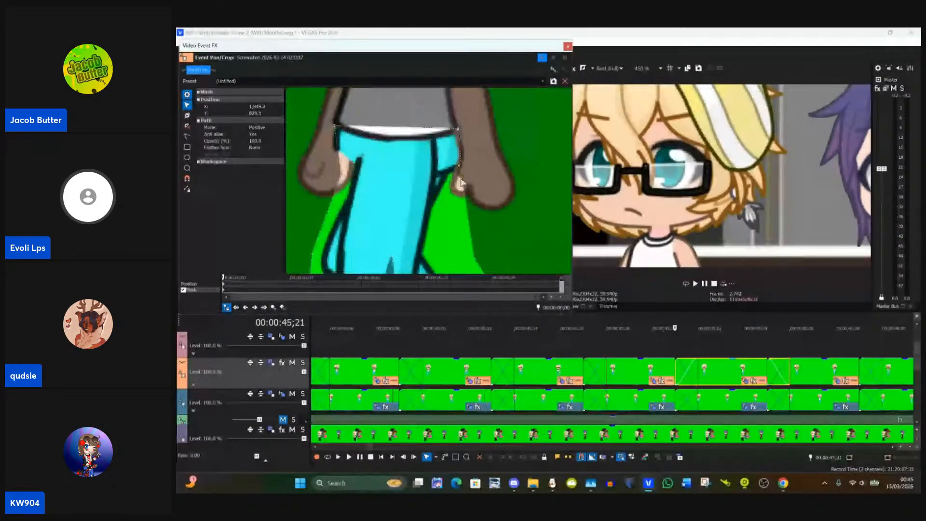
click(462, 179)
drag(462, 181, 456, 143)
drag(479, 205, 474, 209)
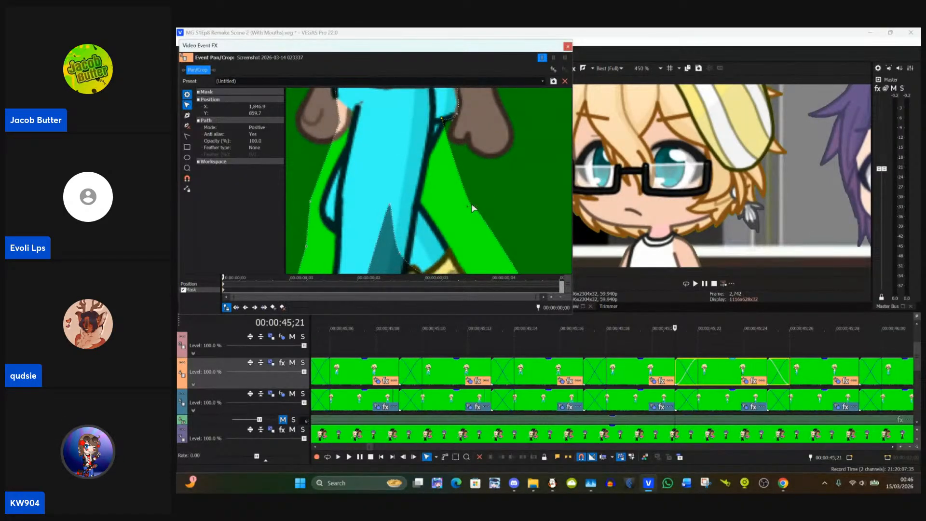
click(474, 208)
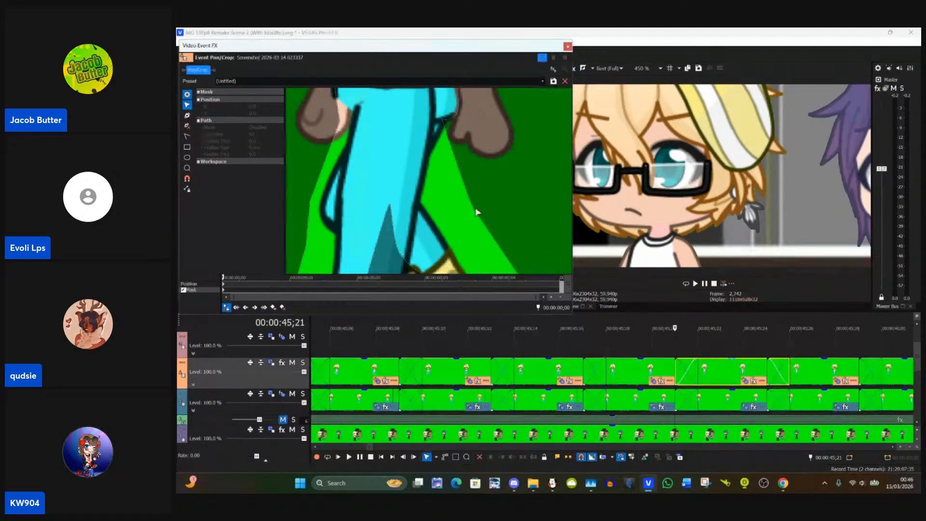
drag(477, 212, 427, 151)
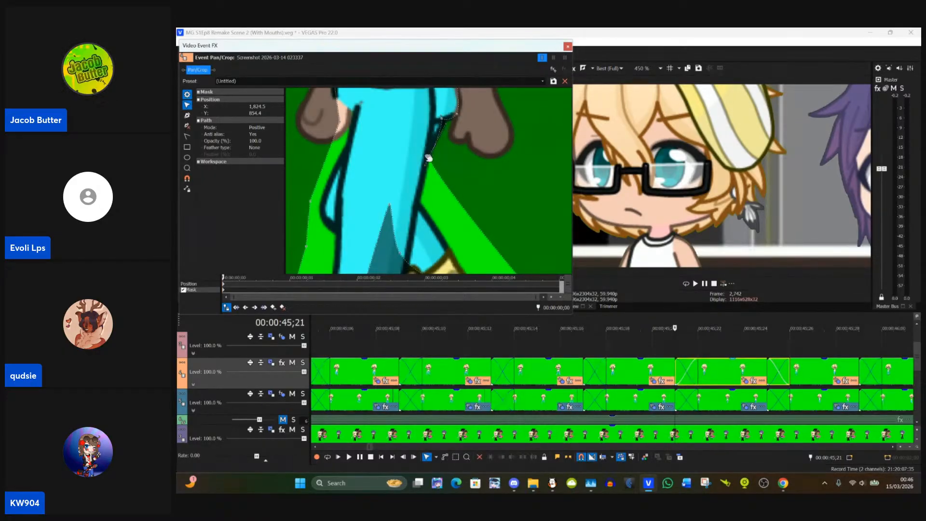
mouse_move(432, 160)
mouse_down()
mouse_move(440, 169)
mouse_move(432, 142)
mouse_up()
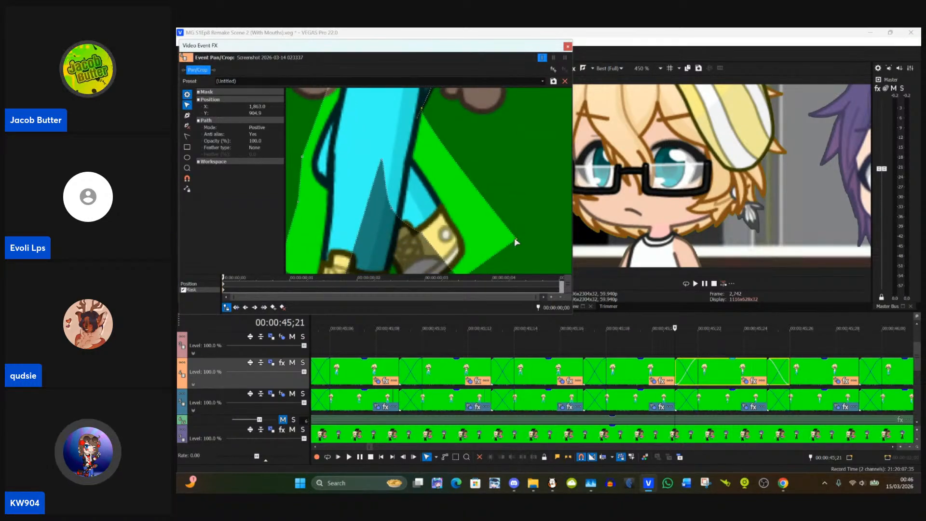
Step: Fit the mask to the back leg and both trouser hems, with points about X 1,815, Y 893 and X 1,797, Y 985
drag(518, 239, 411, 161)
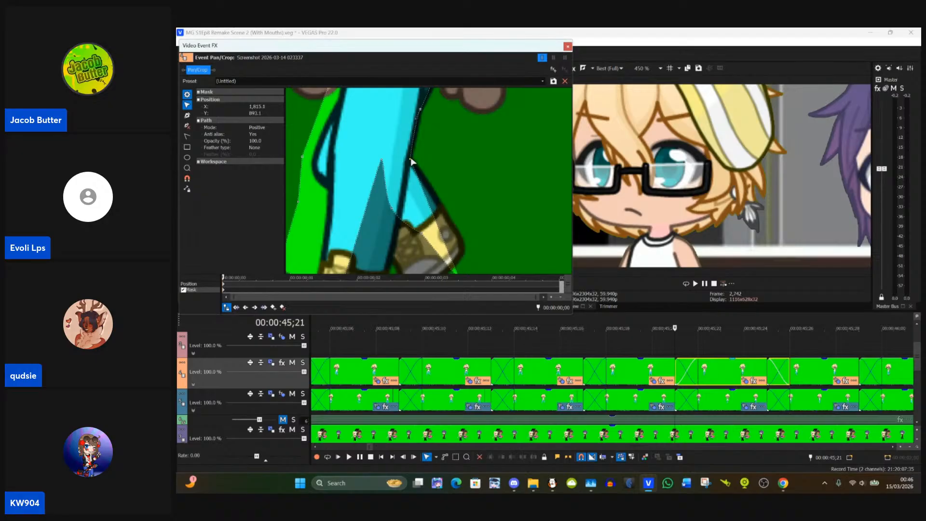
drag(440, 209, 439, 157)
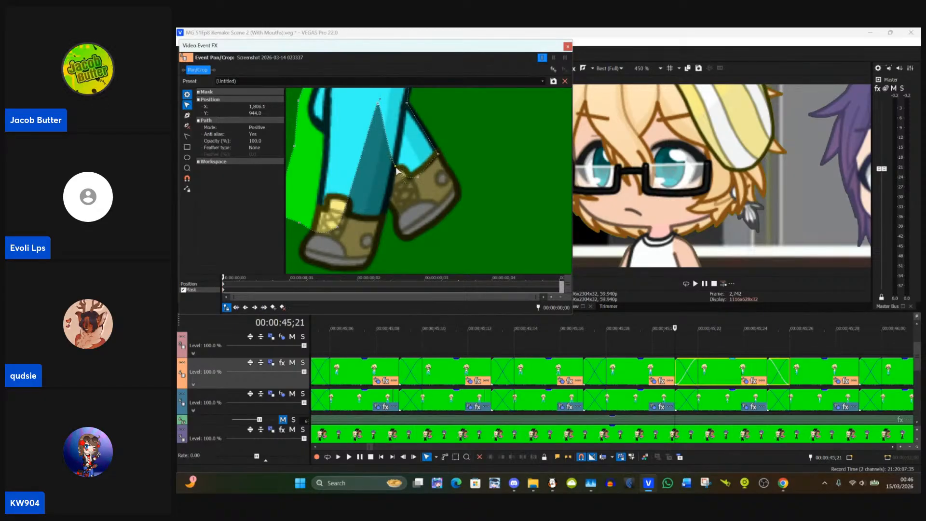
drag(379, 106, 386, 220)
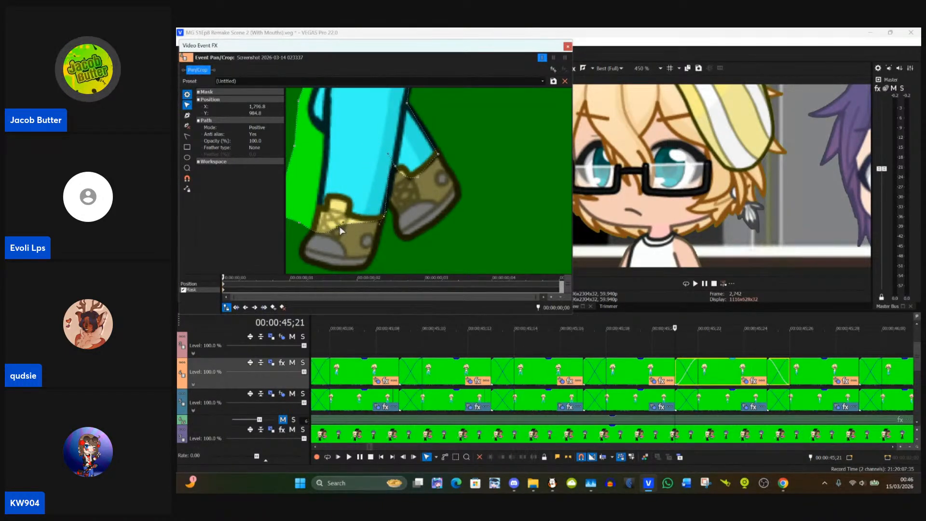
drag(338, 231, 302, 196)
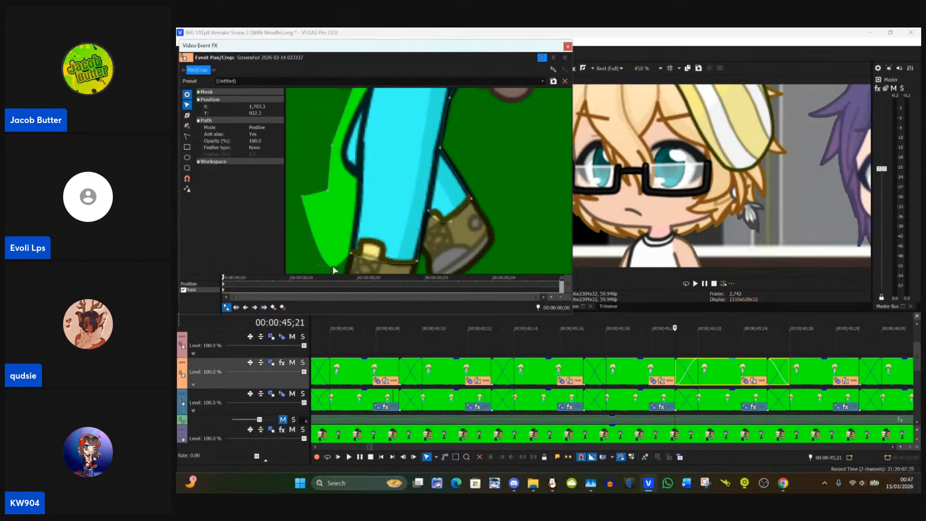
Step: Pull the mask's left edge onto the trouser outline, and fit the waist corner beside the left hand at about X 1,745, Y 815
drag(333, 249, 317, 136)
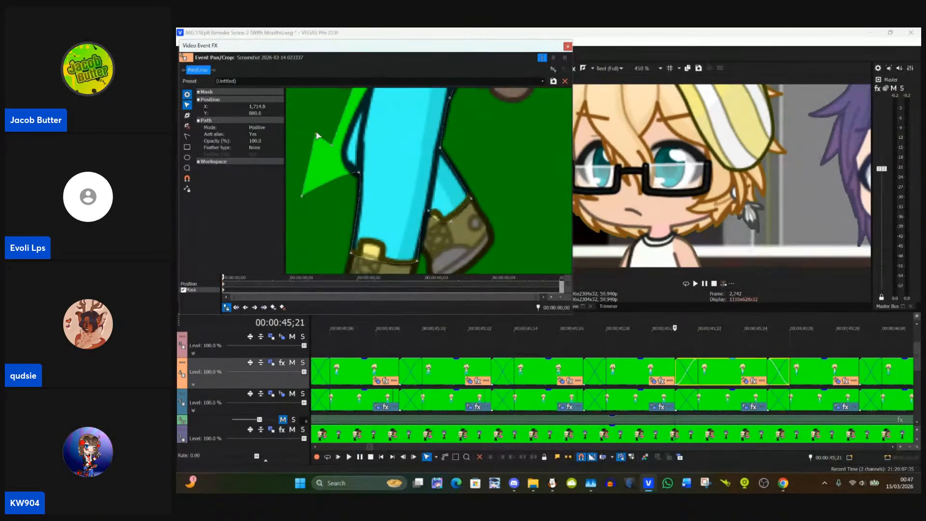
drag(302, 199, 325, 196)
click(309, 199)
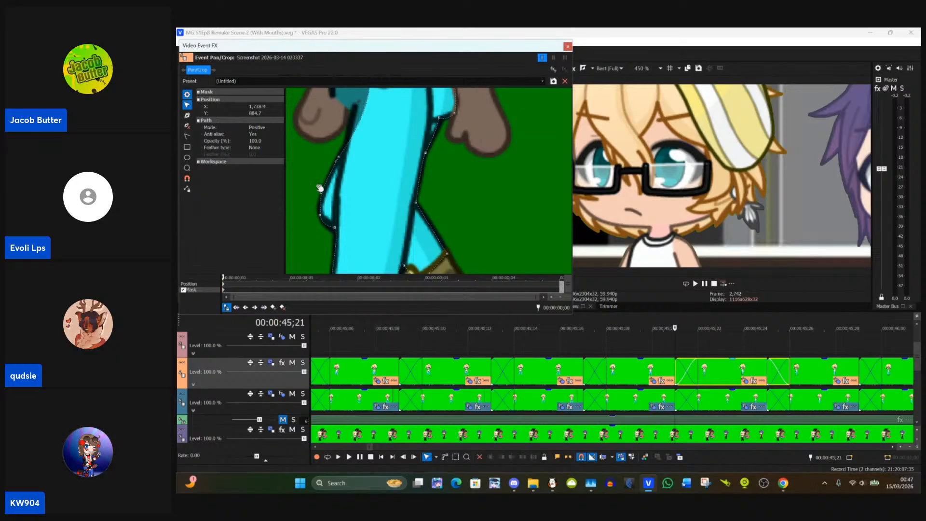
scroll(320, 189, up, 3)
click(376, 131)
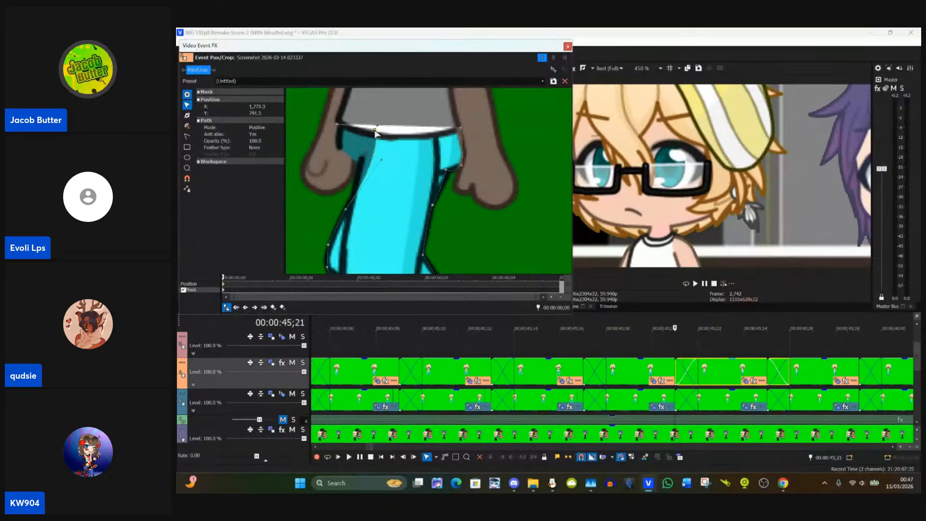
drag(374, 134, 340, 157)
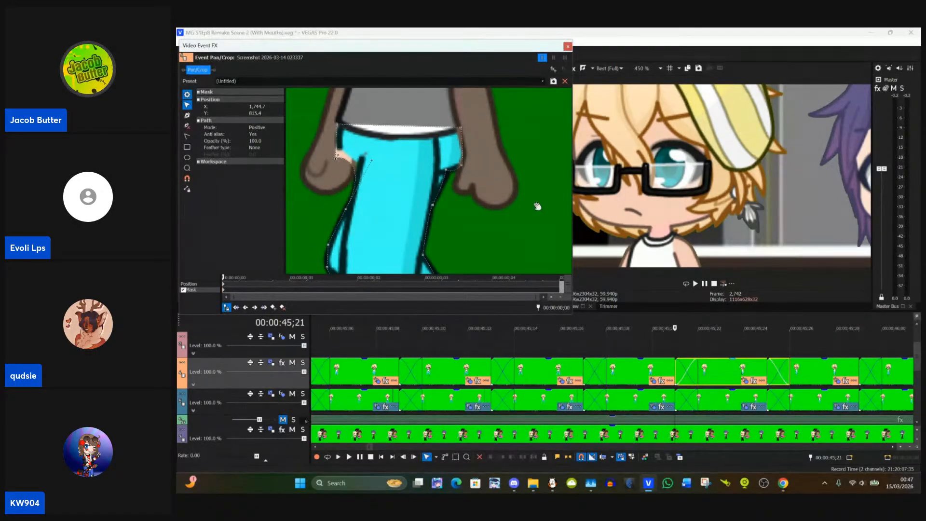
Step: Refine the trouser mask beside the right hand near X 1,842, Y 823, check the whole outline, and close Event Pan/Crop
drag(537, 207, 465, 192)
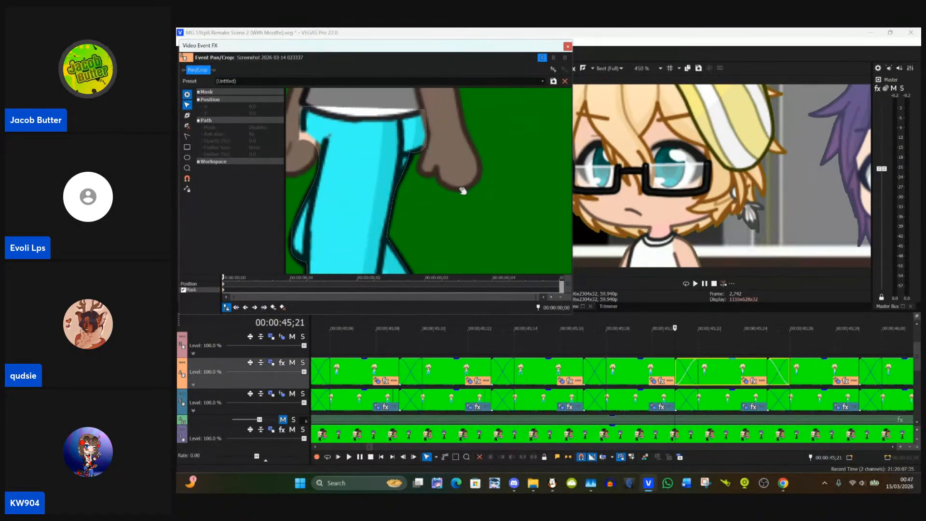
click(413, 156)
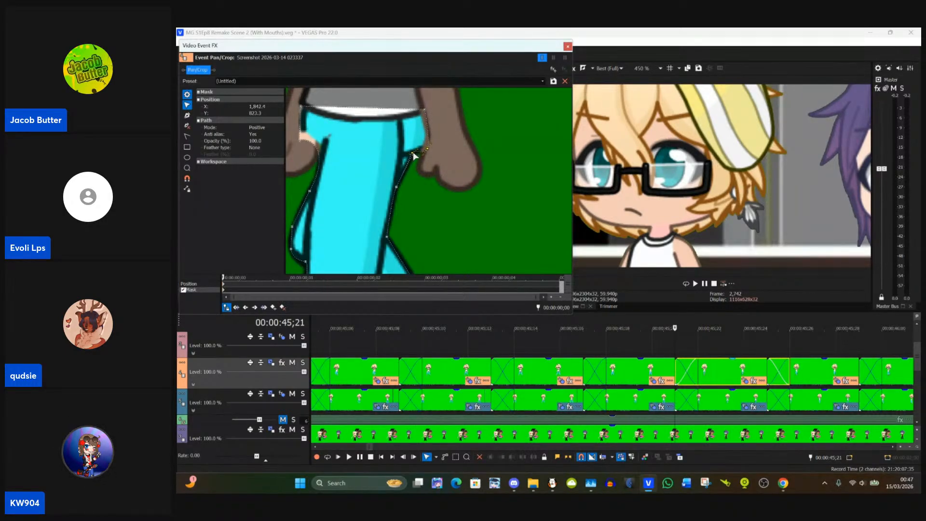
click(426, 155)
click(427, 147)
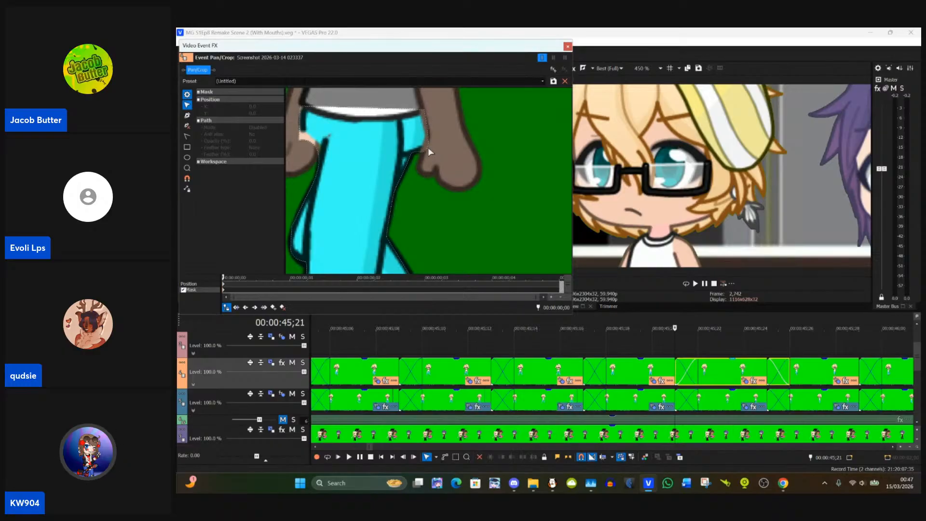
drag(428, 147, 447, 130)
drag(452, 164, 479, 109)
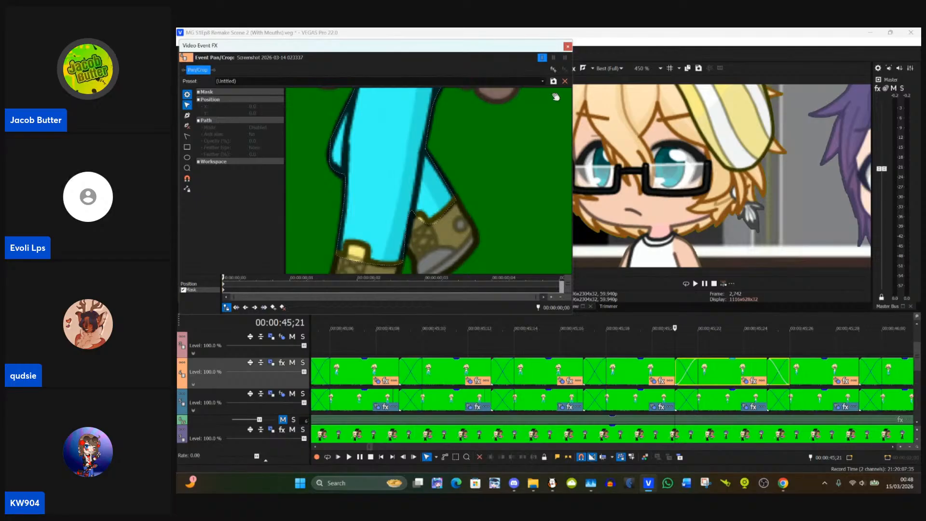
drag(523, 145, 515, 196)
scroll(513, 198, down, 6)
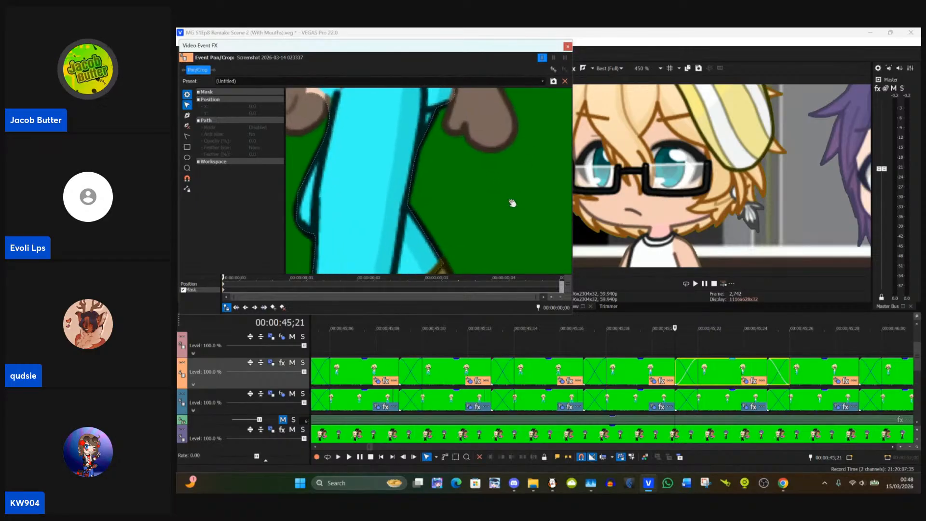
scroll(511, 198, down, 3)
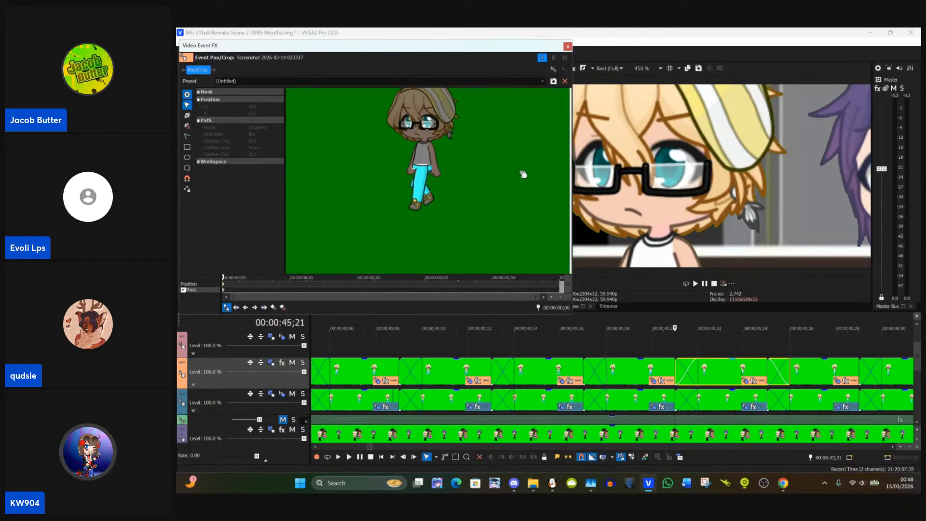
click(567, 46)
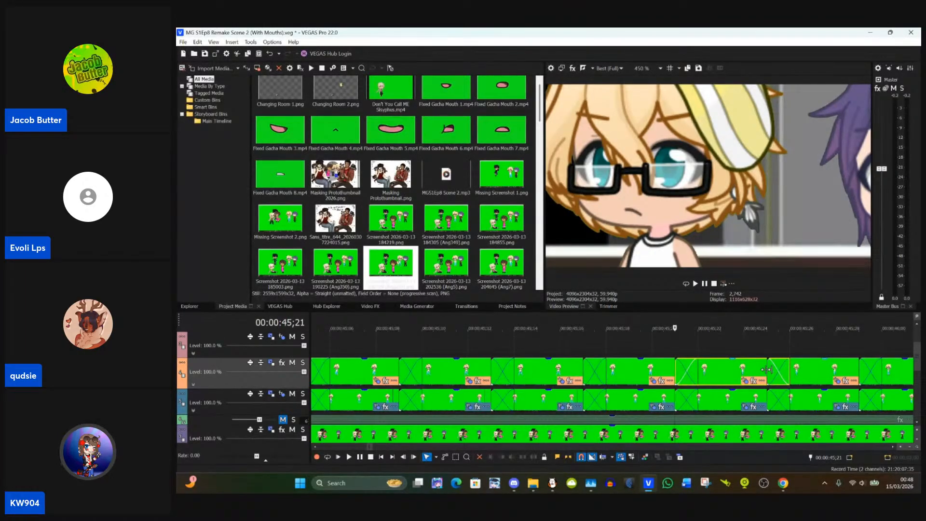
Step: Select the Track 4 clip starting at 00:00:45;25, place the playhead at its start, and open its Event Pan/Crop
click(825, 371)
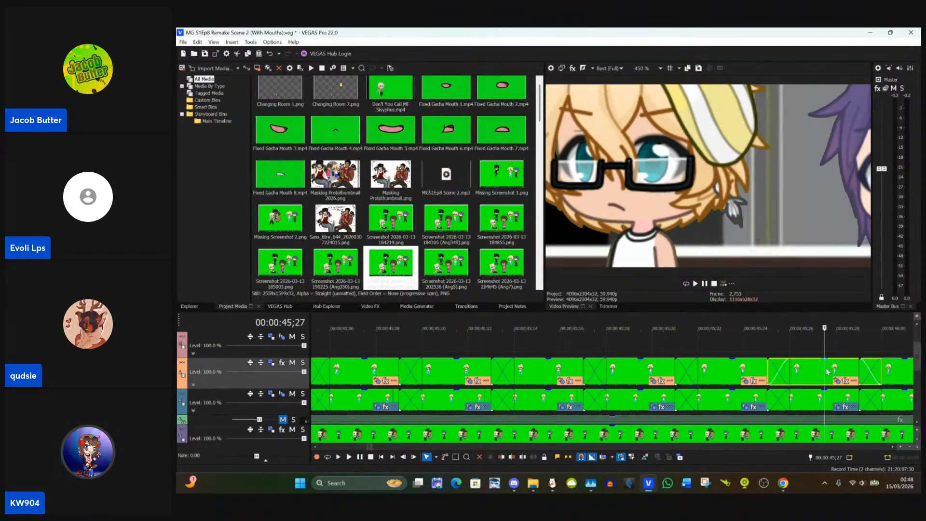
click(768, 372)
click(838, 382)
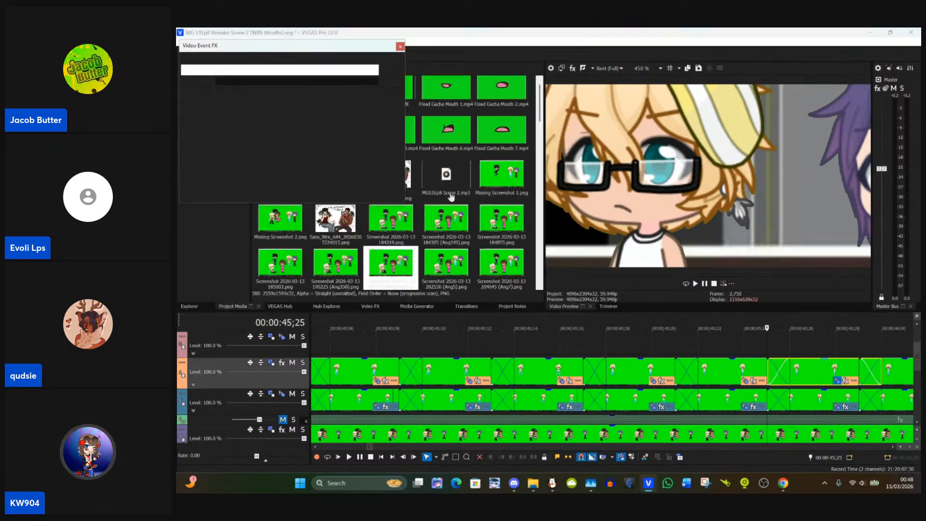
Step: Fit the trouser mask's right waist corner where the shirt meets the arm, at about X 1,833, Y 784
scroll(526, 203, up, 5)
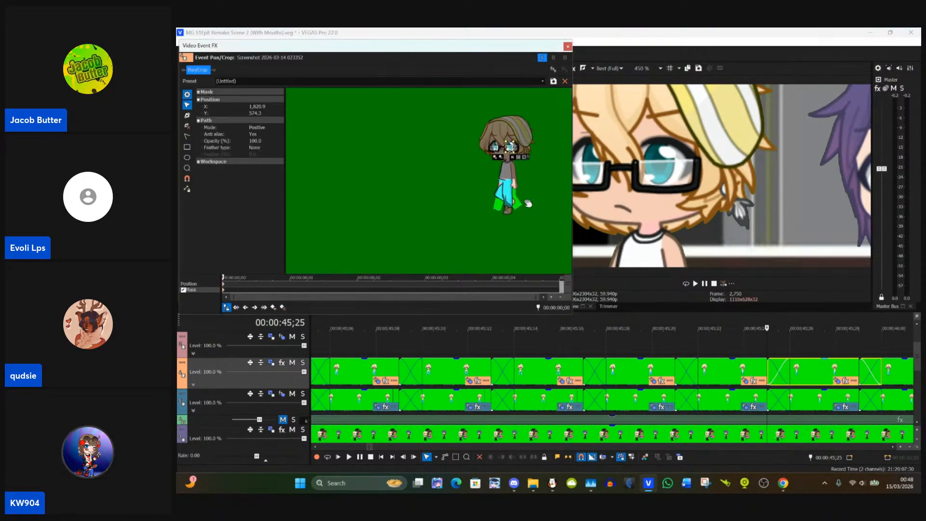
scroll(545, 203, up, 6)
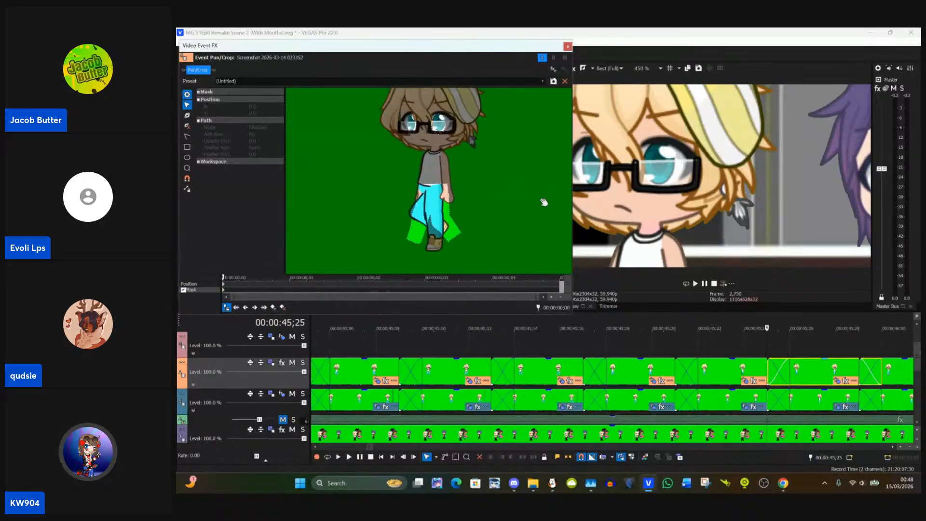
scroll(518, 207, up, 5)
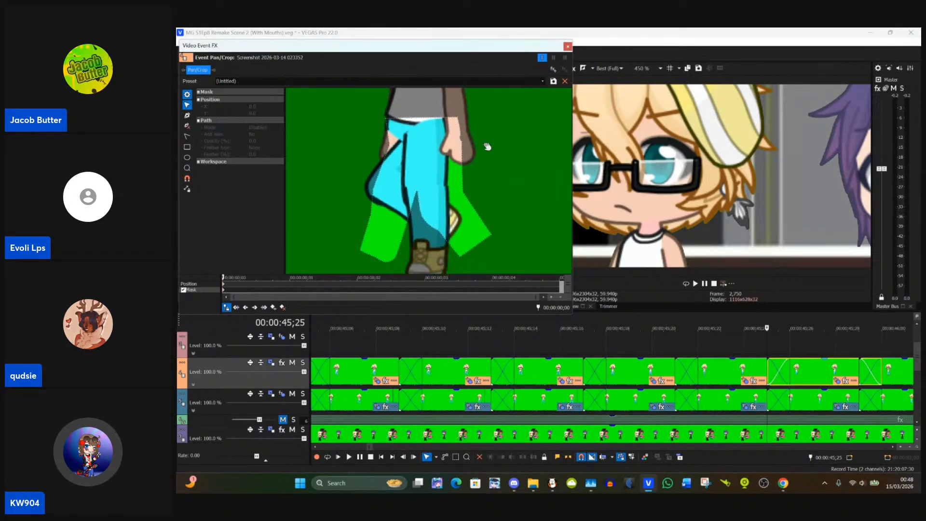
click(462, 138)
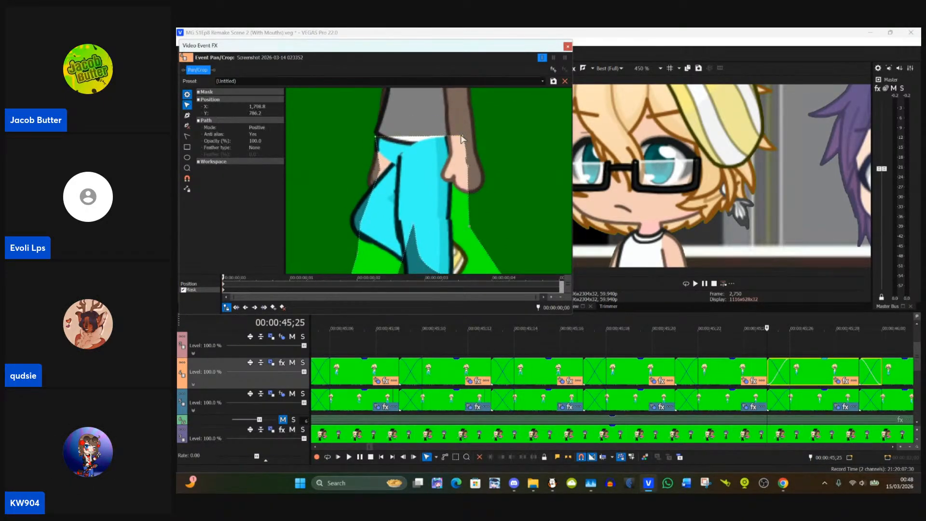
drag(461, 139, 457, 135)
click(488, 146)
click(464, 134)
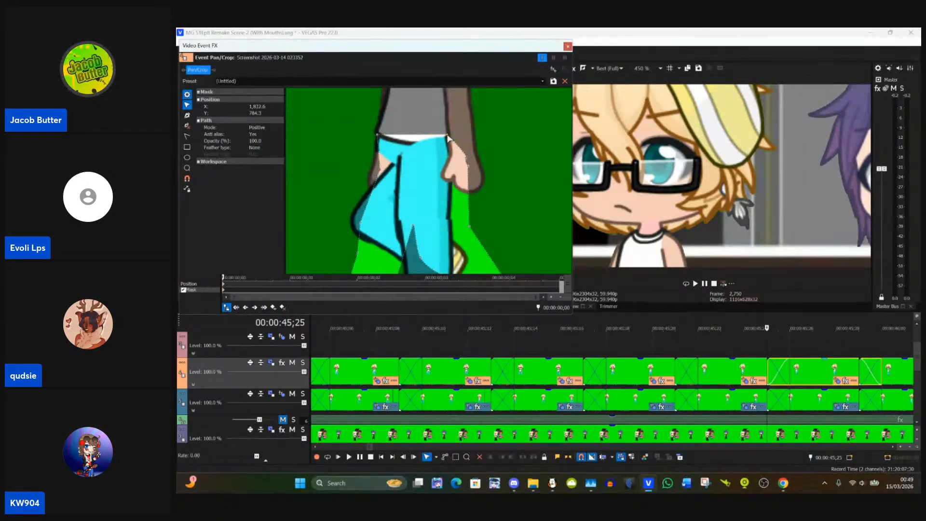
click(488, 162)
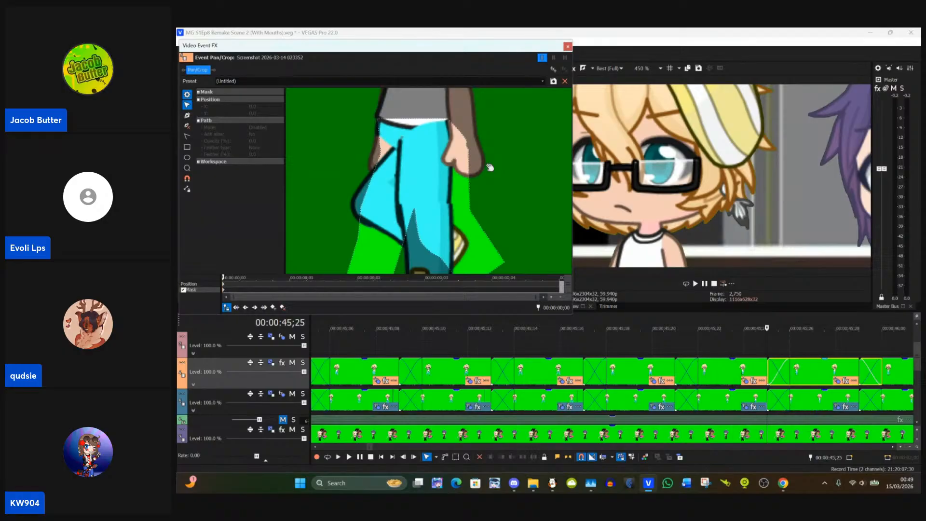
Step: Fit the mask's left edge beneath the left hand and along the bent knee, with the hand point at about X 1,733
drag(400, 192, 424, 206)
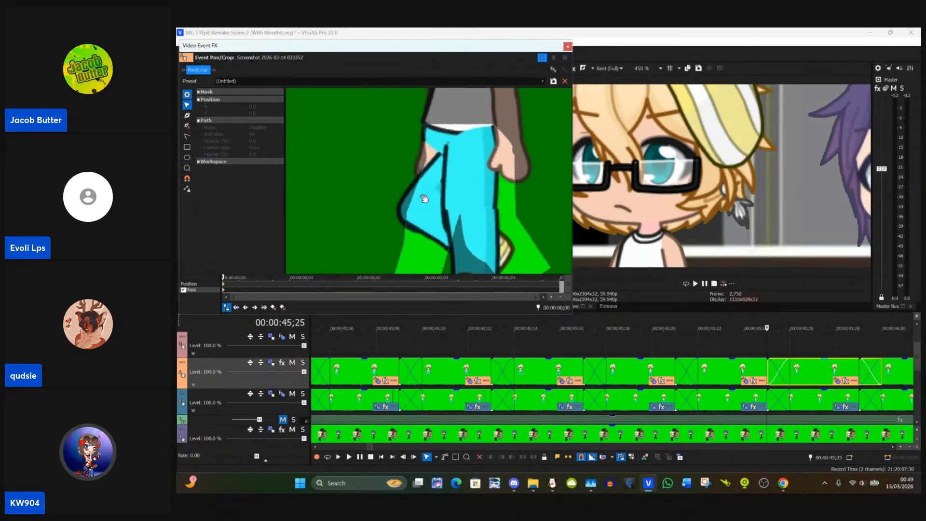
click(420, 183)
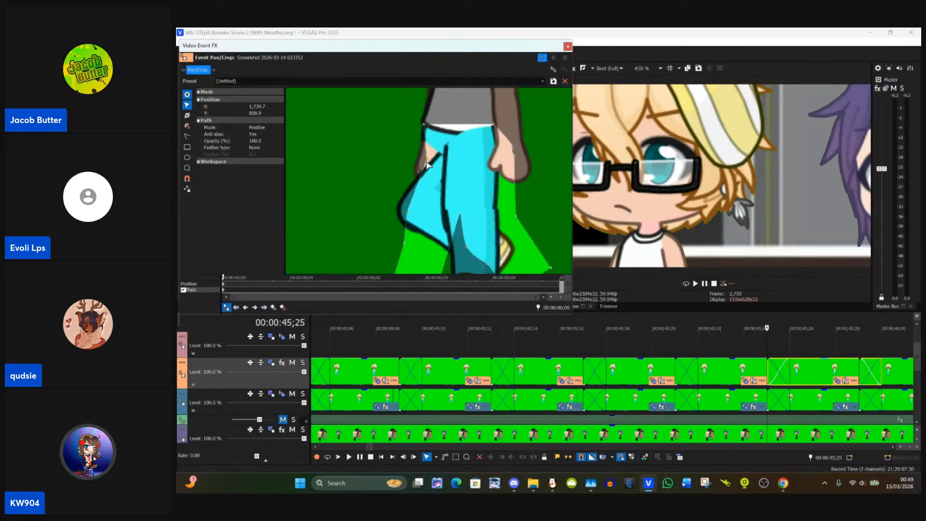
drag(428, 163, 422, 174)
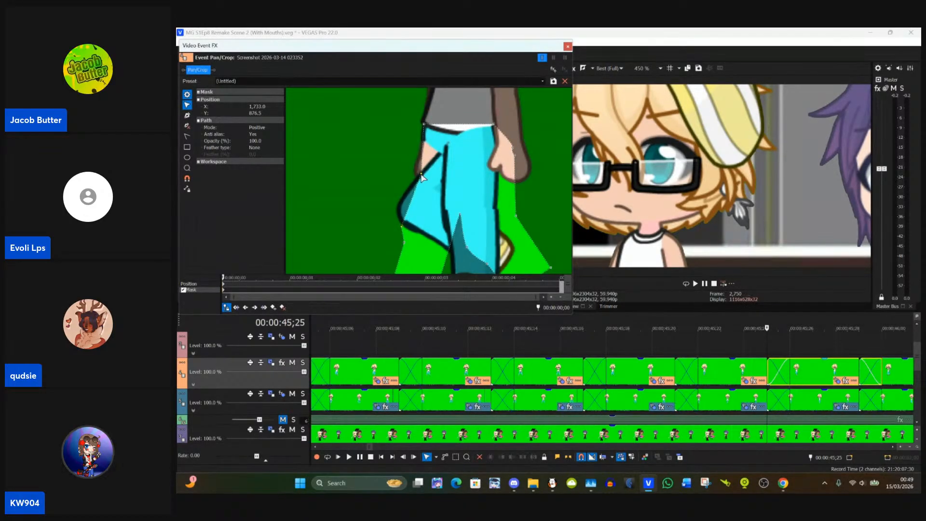
click(401, 229)
drag(401, 229, 398, 203)
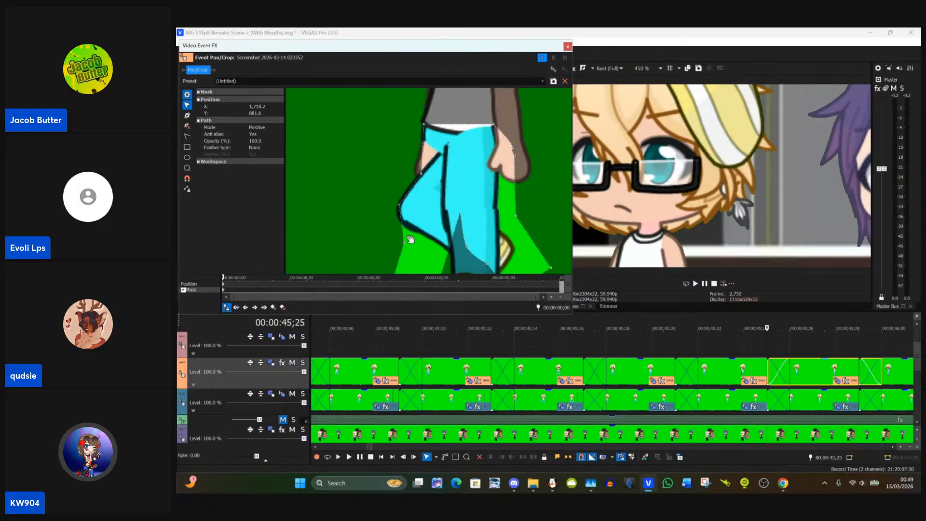
Step: Fit the mask's lower-left points below the bent leg and around the front hem, with the leg junction at about X 1,782, Y 938
drag(405, 242, 429, 175)
click(379, 218)
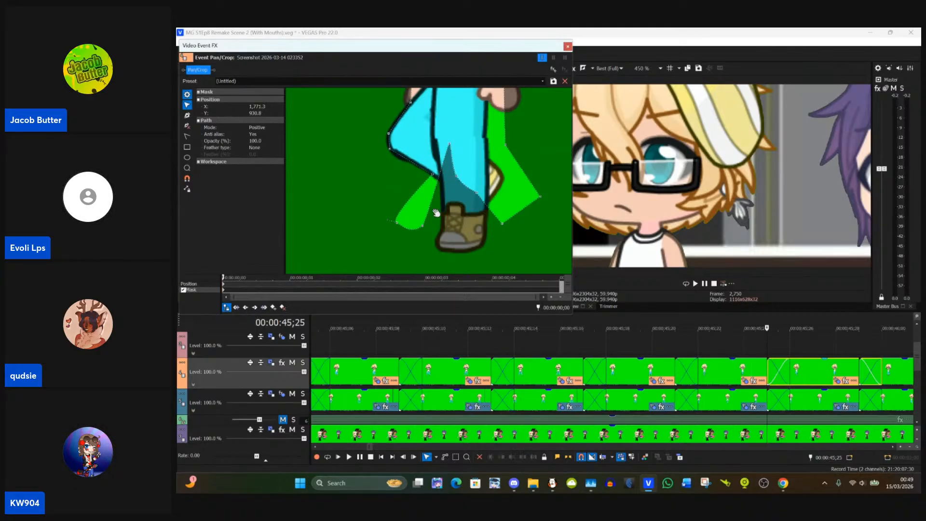
drag(429, 225, 440, 231)
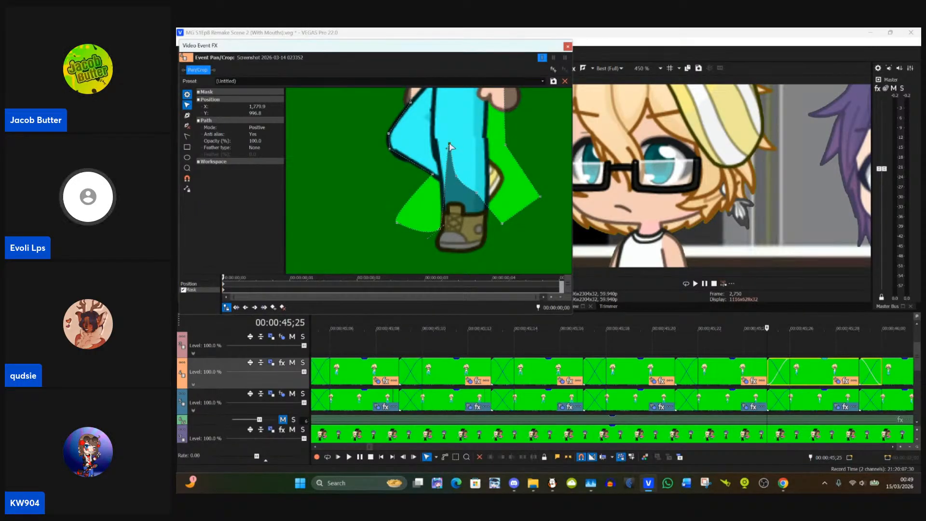
drag(450, 145, 467, 213)
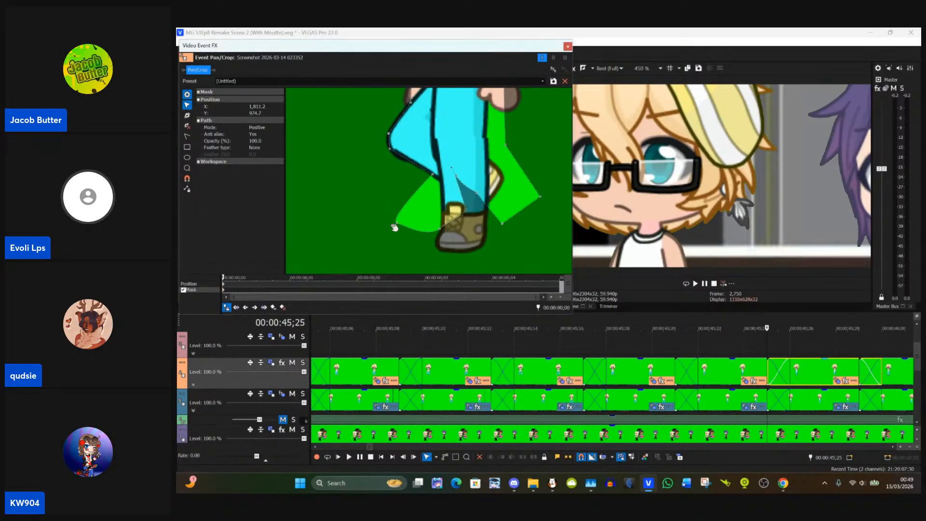
mouse_move(394, 222)
mouse_down()
mouse_move(436, 223)
mouse_move(408, 232)
mouse_up()
click(433, 177)
drag(433, 175, 442, 181)
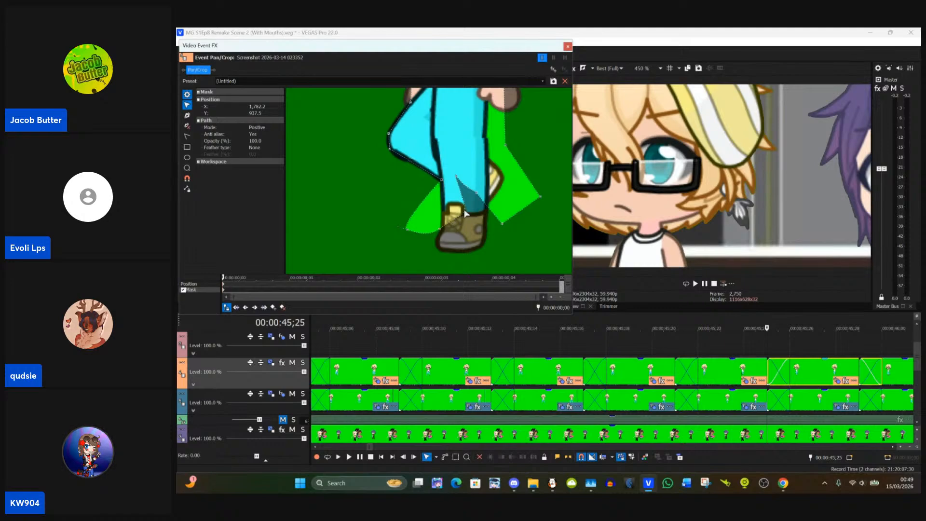
Step: Move the lower mask points out past the front leg's right side, to about X 1,876, Y 973 and X 1,861, Y 976
drag(466, 212, 506, 227)
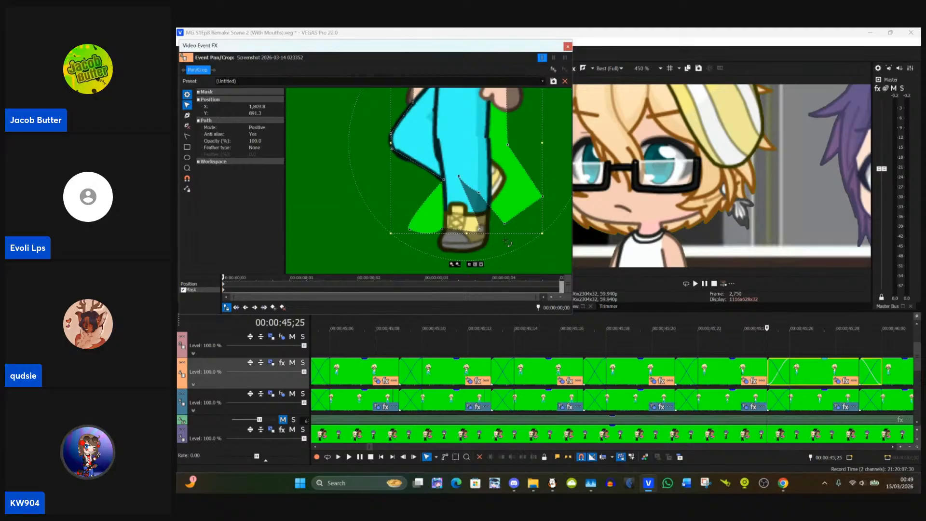
click(508, 226)
drag(506, 226, 554, 225)
click(523, 209)
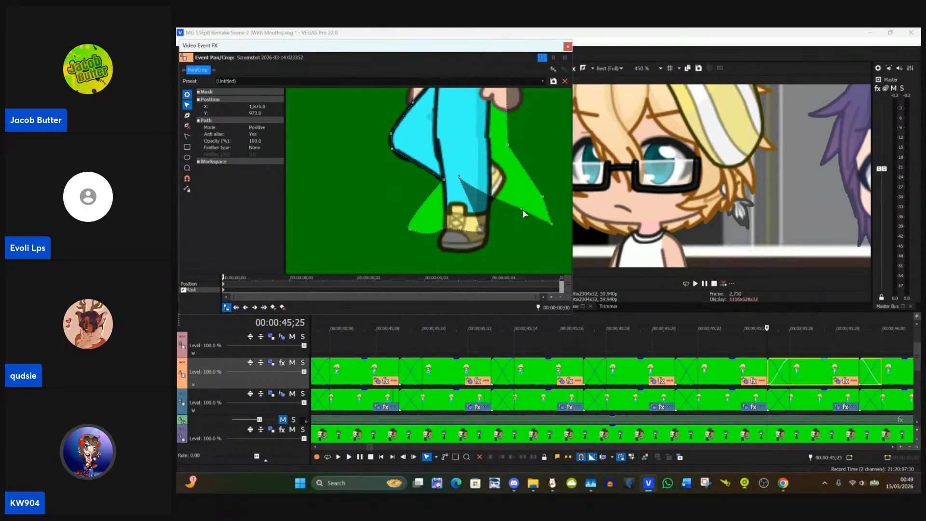
drag(459, 178, 510, 211)
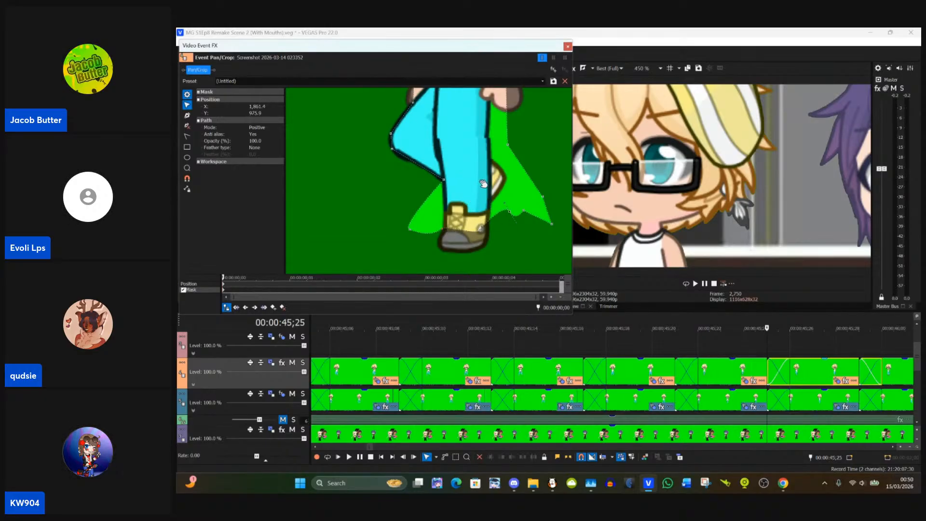
Step: Pull the mask's forearm points down onto the right wrist, with the outer point at about X 1,858, Y 822
scroll(483, 184, up, 2)
scroll(482, 184, down, 2)
scroll(445, 172, up, 3)
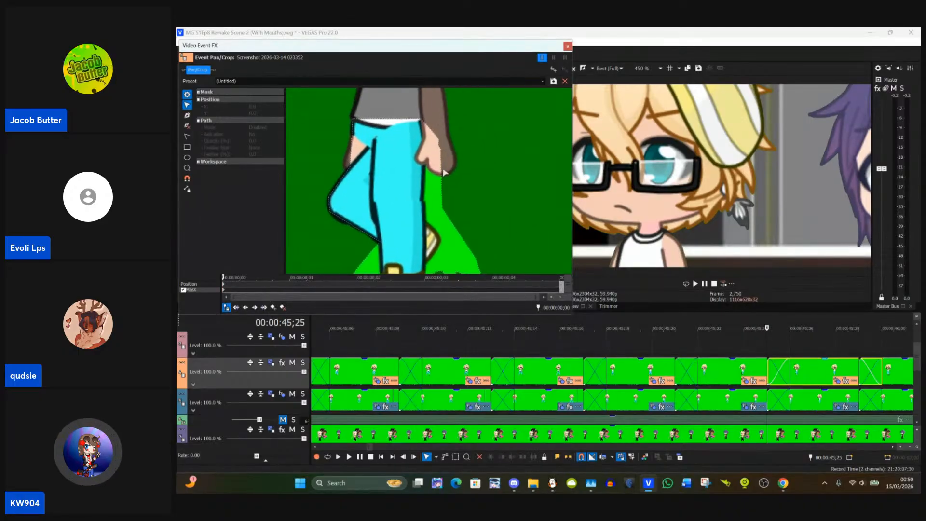
click(441, 141)
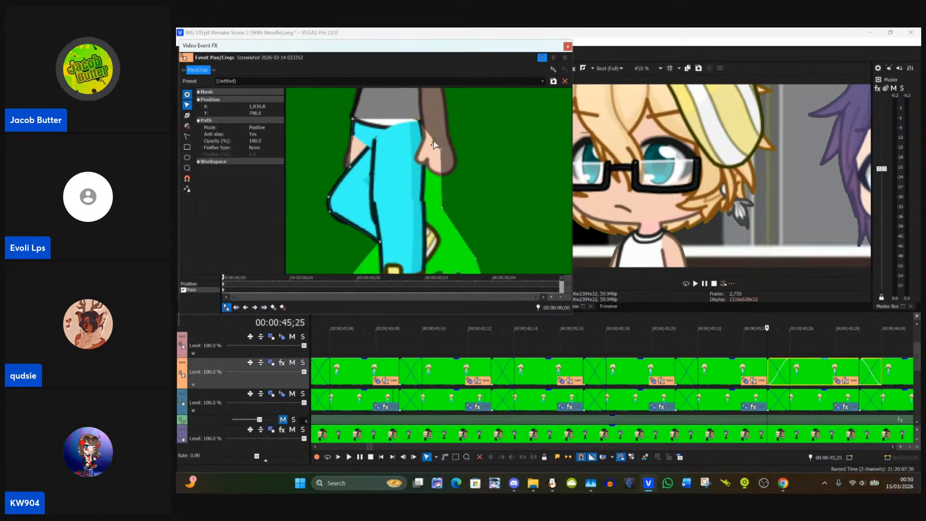
click(454, 150)
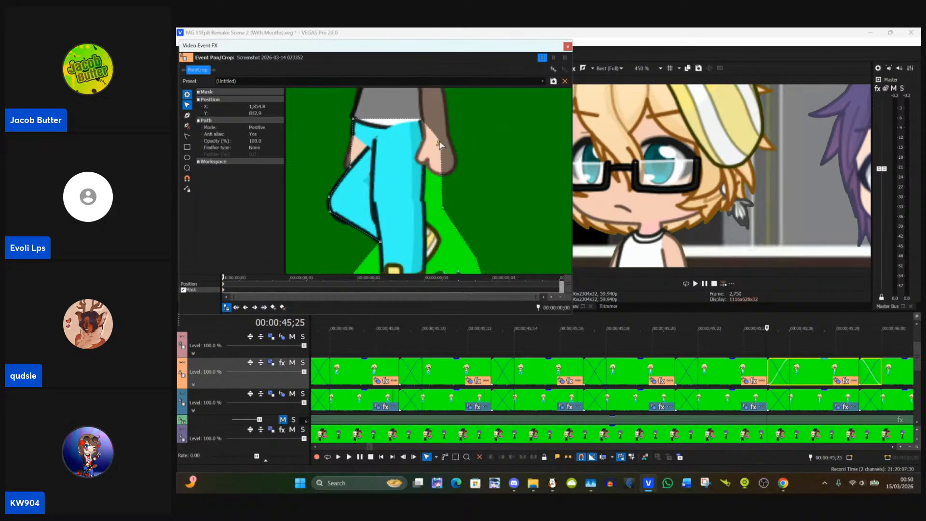
click(437, 144)
drag(437, 142, 423, 145)
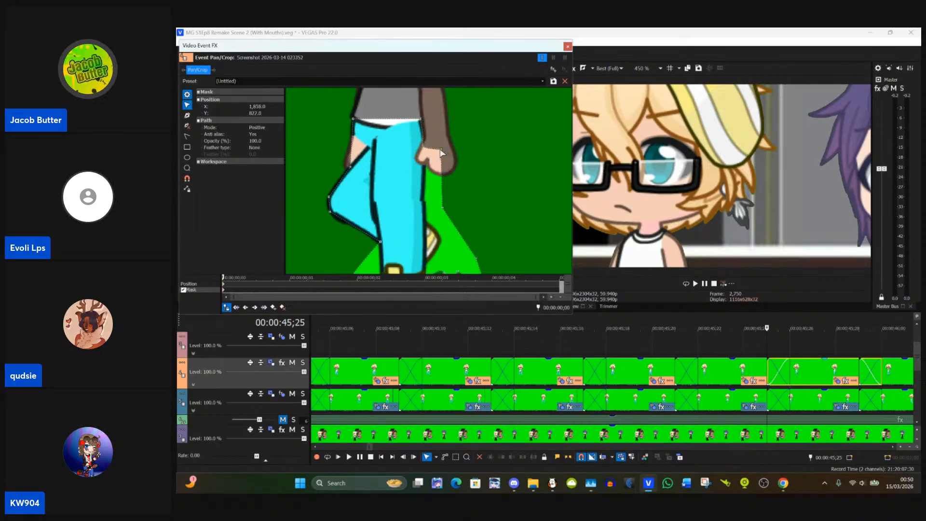
drag(442, 147, 442, 151)
Step: Move the remaining wrist points so the mask excludes the right hand and follows the thigh edge beneath it
double_click(439, 154)
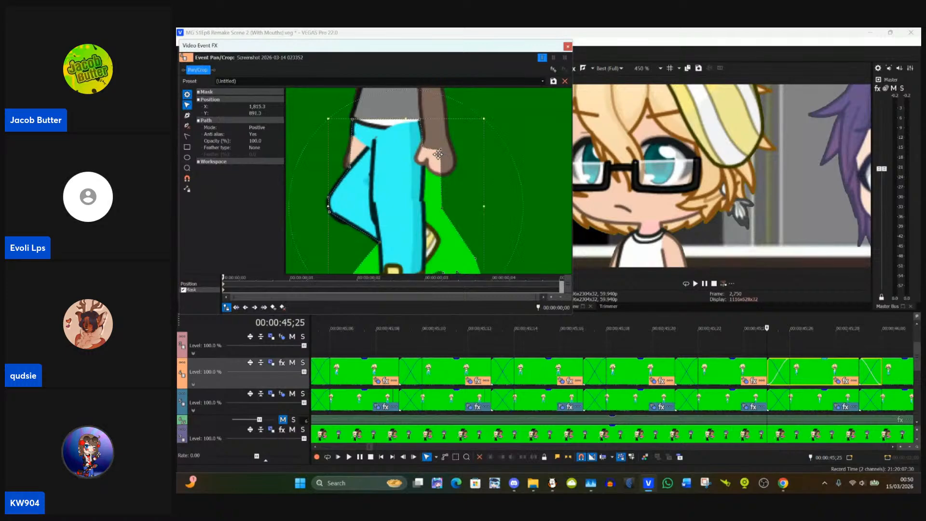
click(530, 137)
click(439, 153)
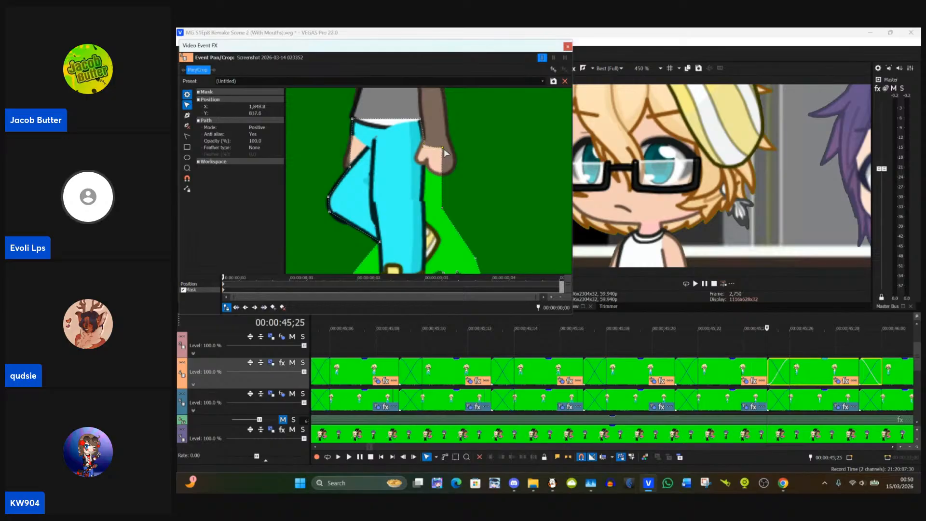
click(443, 152)
mouse_move(443, 151)
mouse_down()
mouse_move(426, 171)
mouse_move(457, 154)
mouse_up()
Step: Pull the mask's right edge below the hand onto the front leg's outline, at about X 1,835, Y 889
click(444, 184)
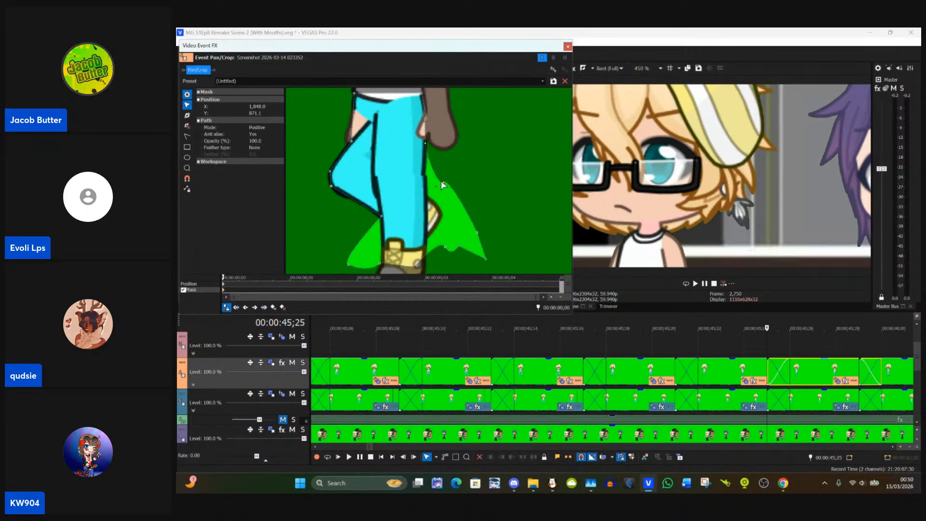
drag(445, 183, 443, 179)
click(451, 181)
click(443, 180)
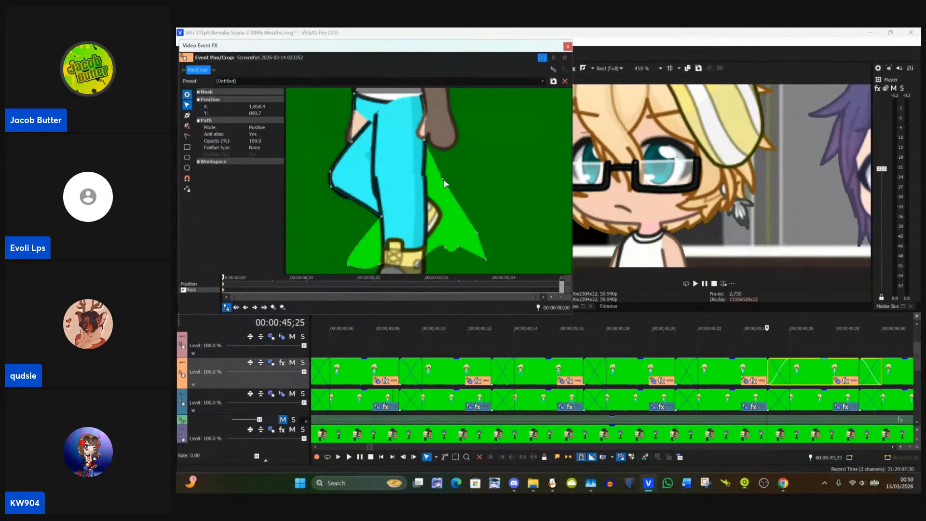
drag(443, 179, 425, 178)
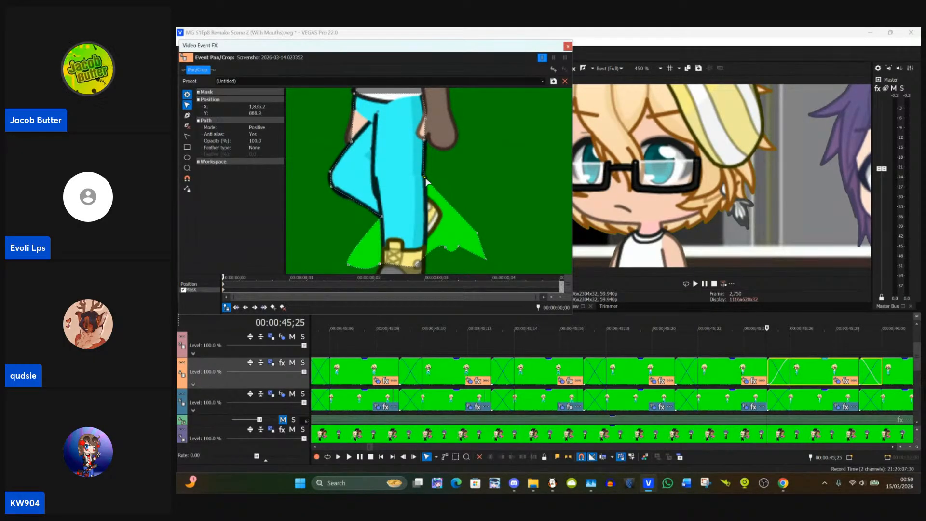
Step: Bring the outer right mask point in beside the rear boot, at about X 1,843, Y 946
drag(476, 221, 436, 200)
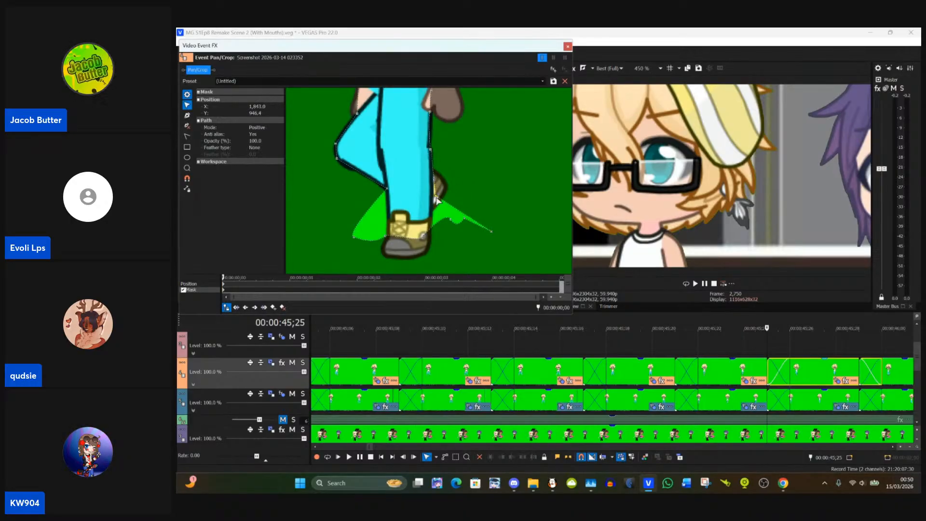
click(464, 247)
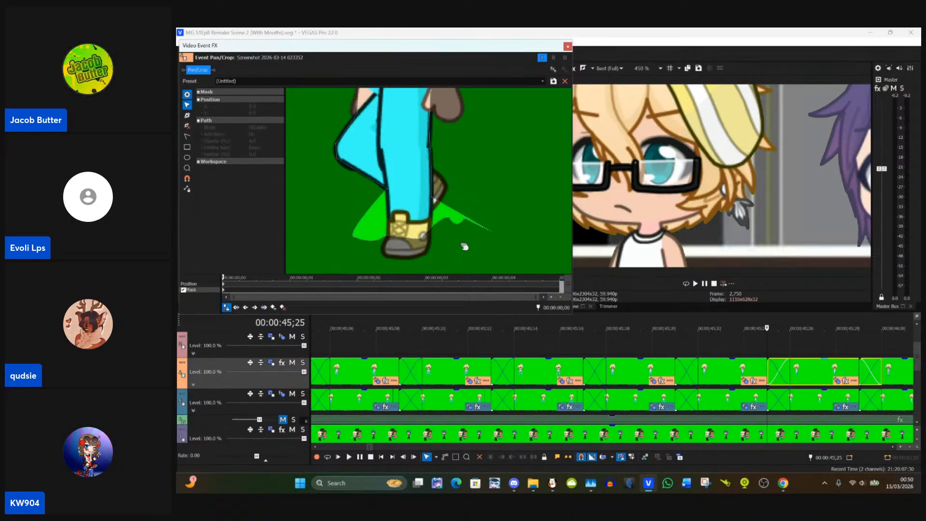
drag(464, 247, 466, 239)
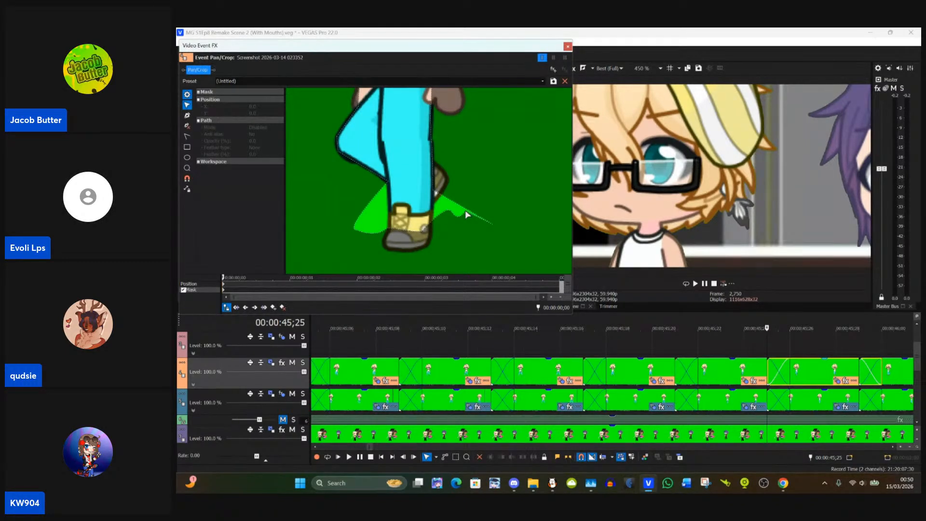
Step: Delete the surplus mask anchor to the left of the front boot, near X 1,740, Y 997
click(187, 116)
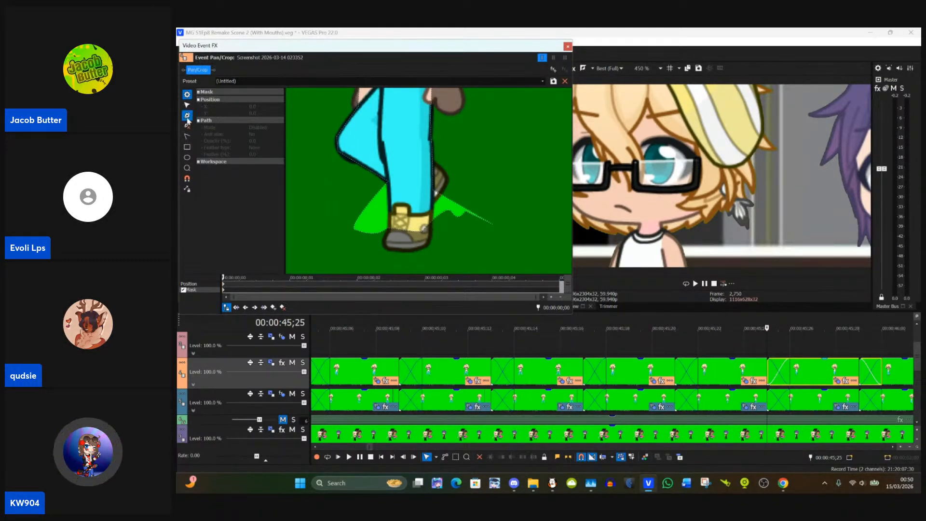
click(354, 230)
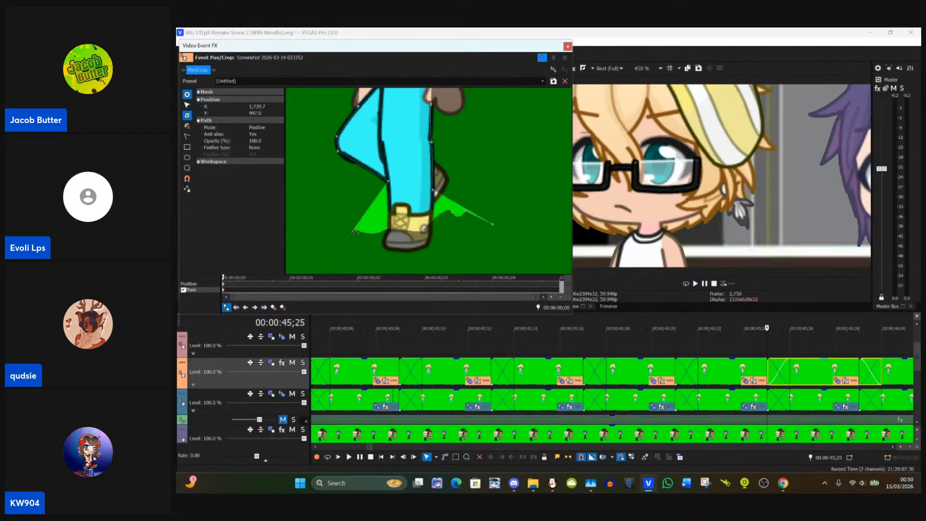
click(187, 114)
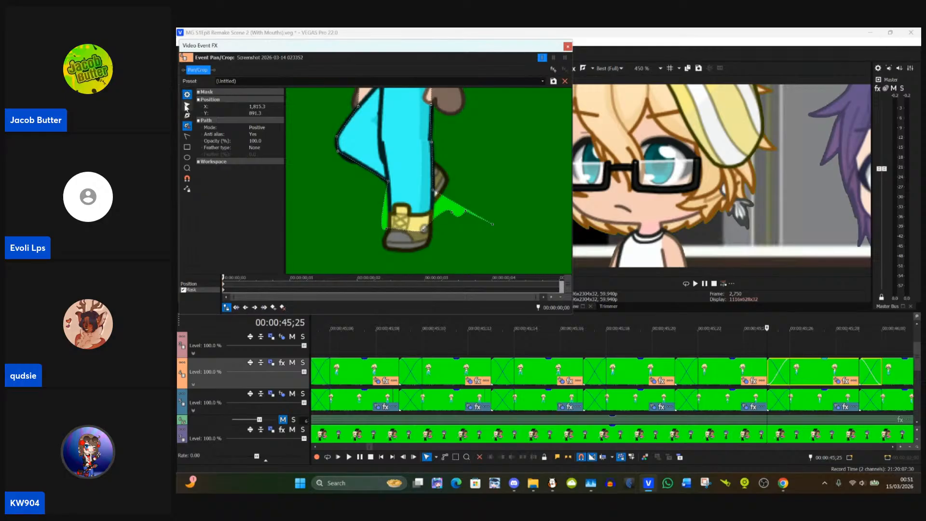
Step: Move the mask point left of the front boot onto the trouser leg's edge, at about X 1,762, Y 997
click(187, 106)
click(358, 258)
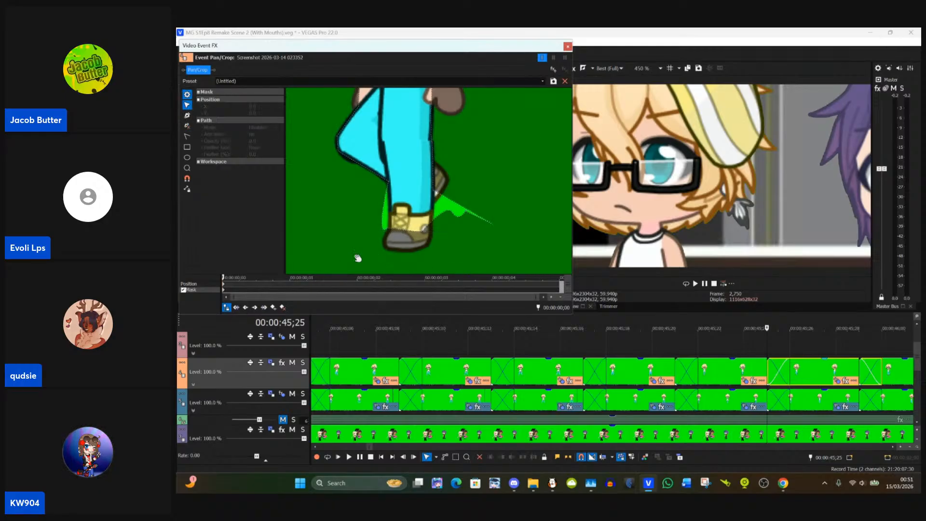
click(386, 234)
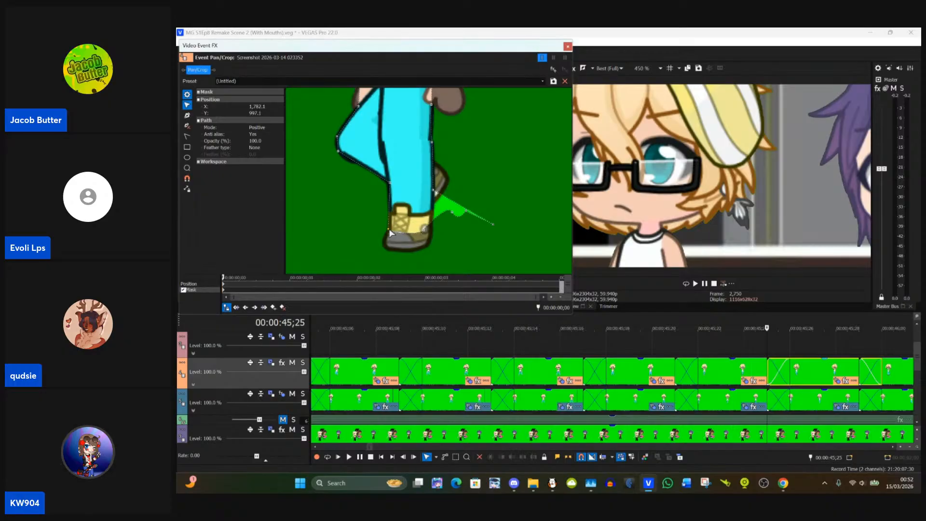
Step: Delete the two surplus mask anchors sticking out over the green background beside the rear boot
click(187, 126)
click(493, 225)
click(452, 213)
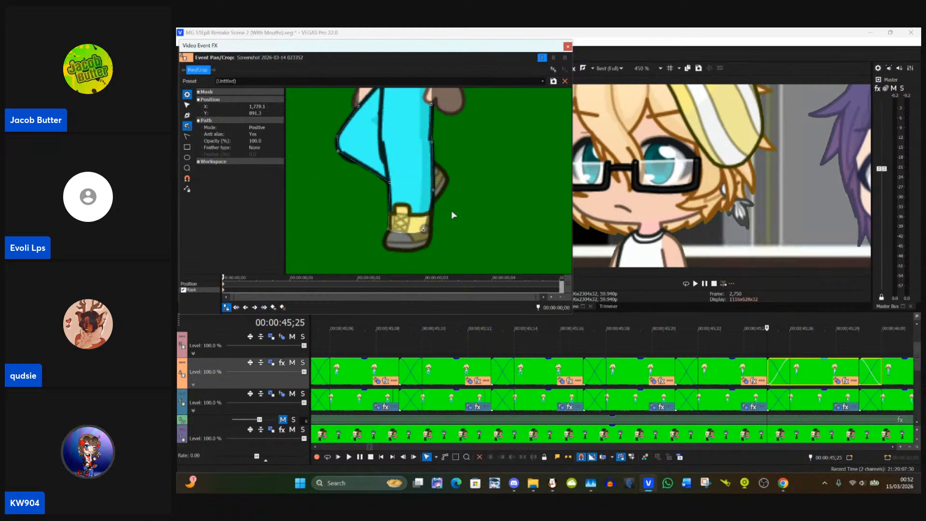
Step: Move the front boot's mask point out to the trouser leg's rear outline, at about X 1,835, Y 989, and deselect the mask
click(187, 105)
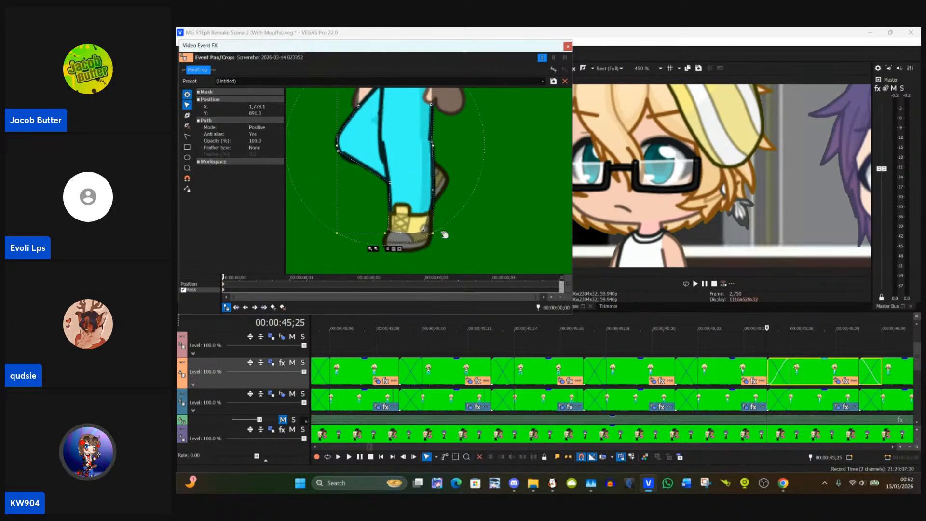
click(461, 250)
click(424, 235)
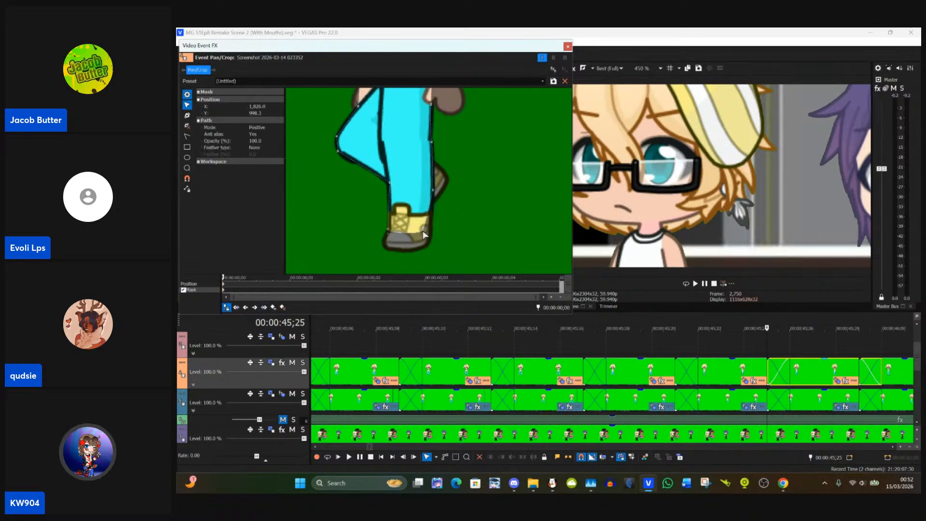
drag(424, 234, 430, 223)
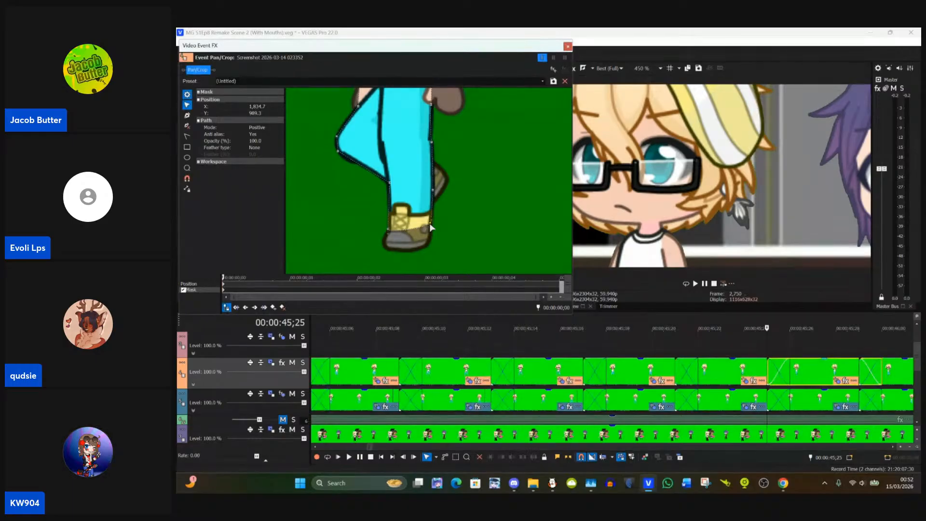
click(471, 227)
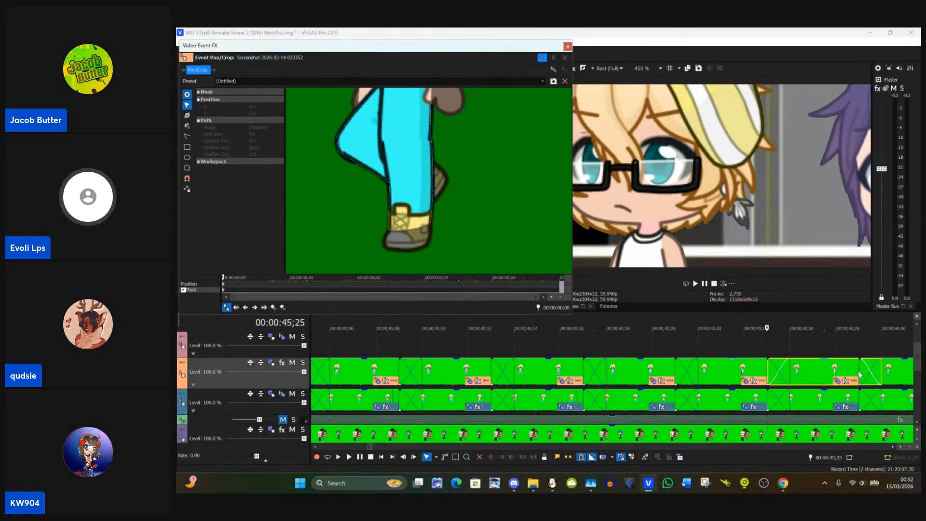
Step: Copy the 00:00:45;25 clip on the duplicated track and paste its event attributes onto the 00:00:45;29 clip
drag(480, 234, 531, 172)
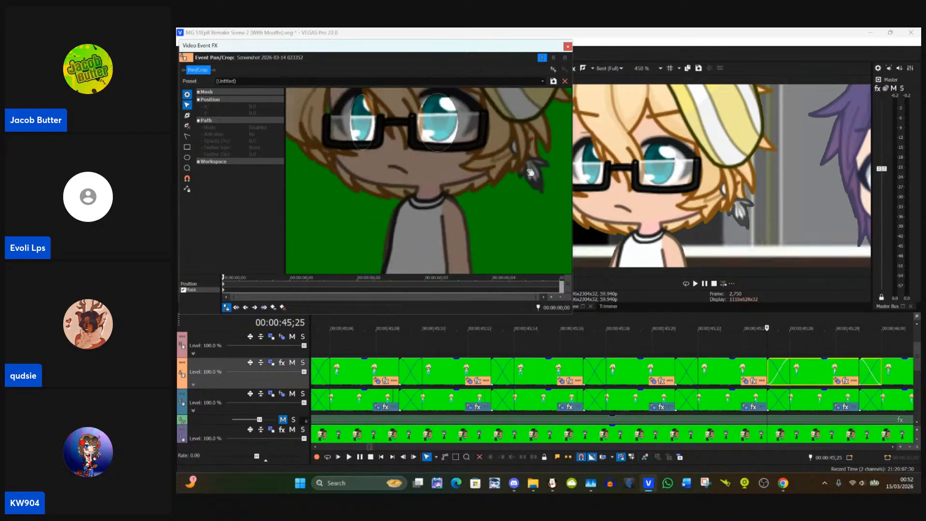
click(860, 369)
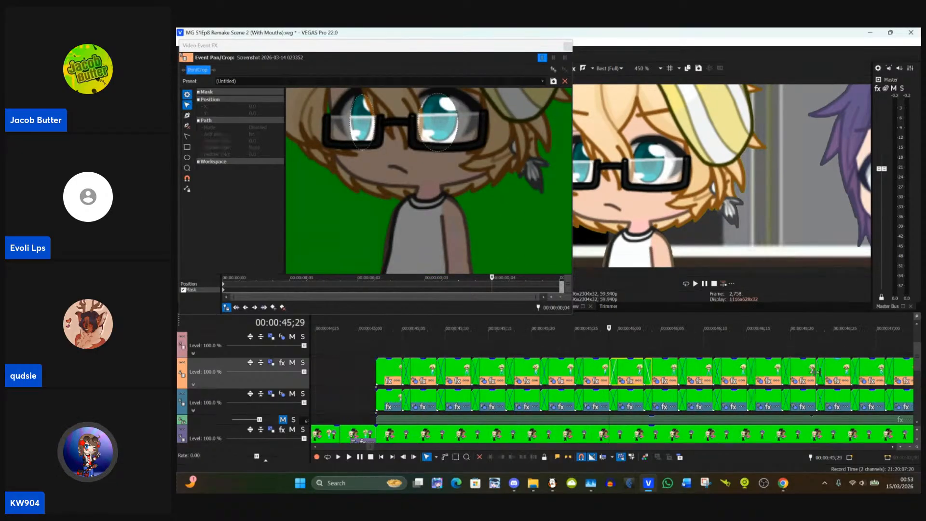
scroll(815, 372, down, 3)
scroll(644, 384, up, 1)
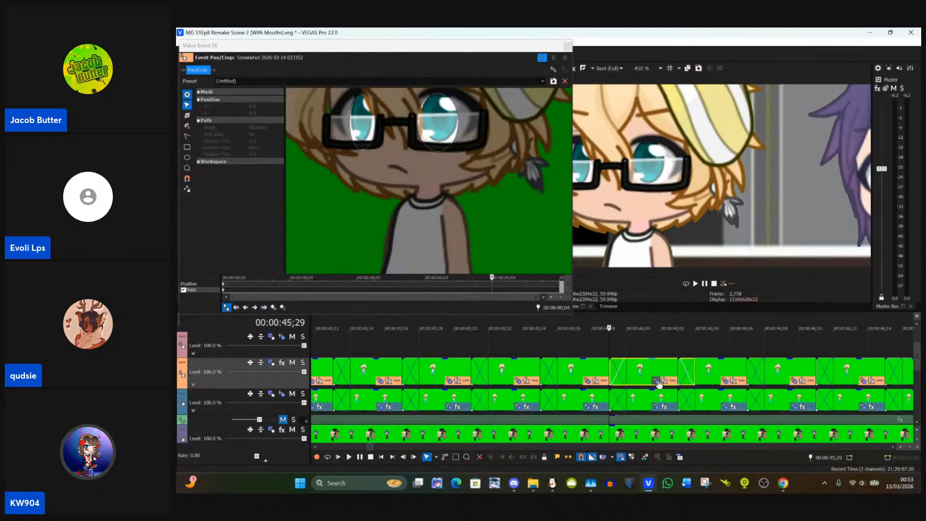
click(658, 381)
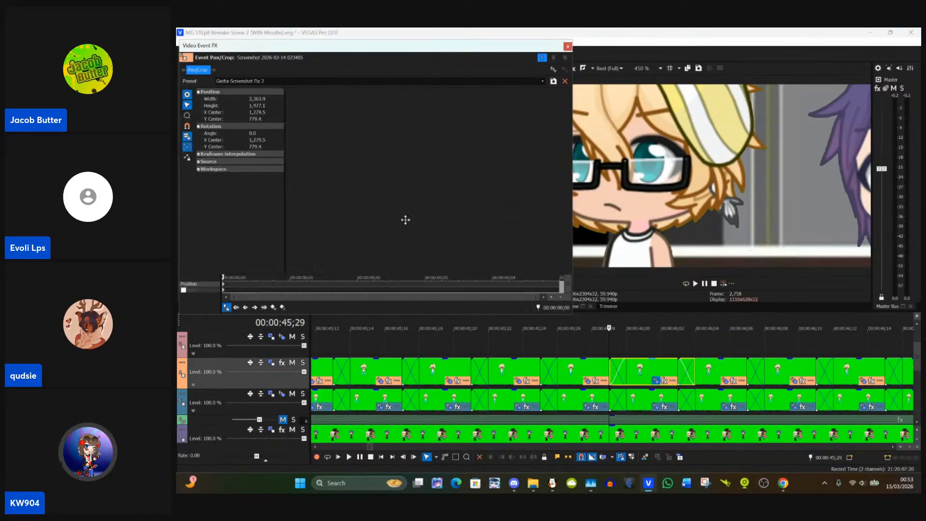
click(568, 46)
click(565, 372)
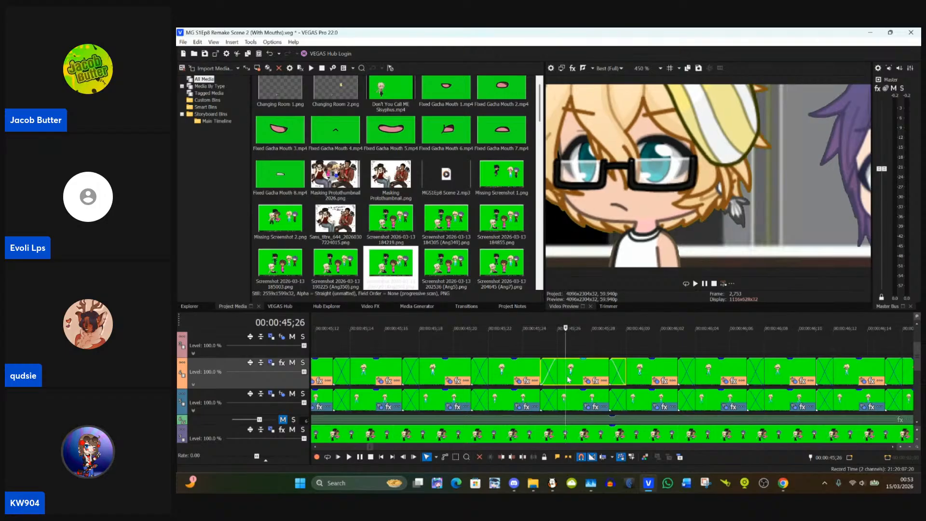
click(611, 370)
right_click(647, 375)
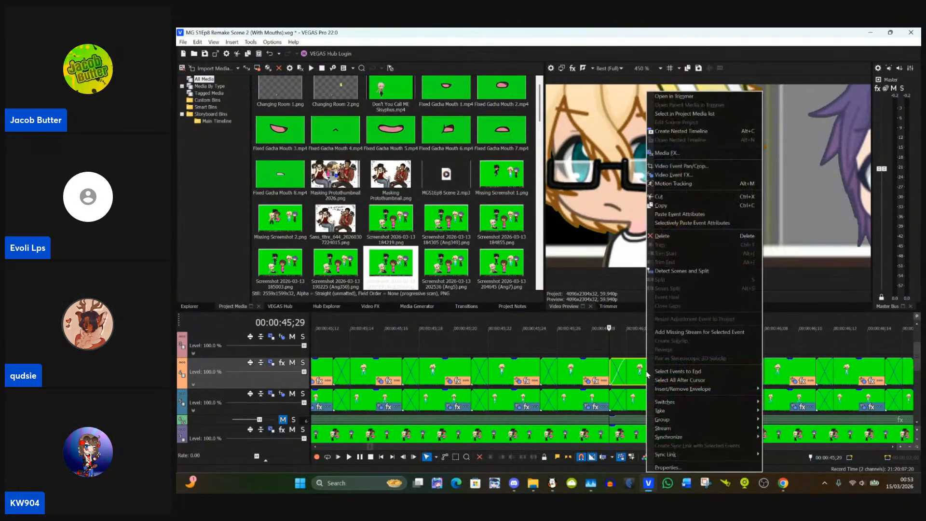
click(674, 214)
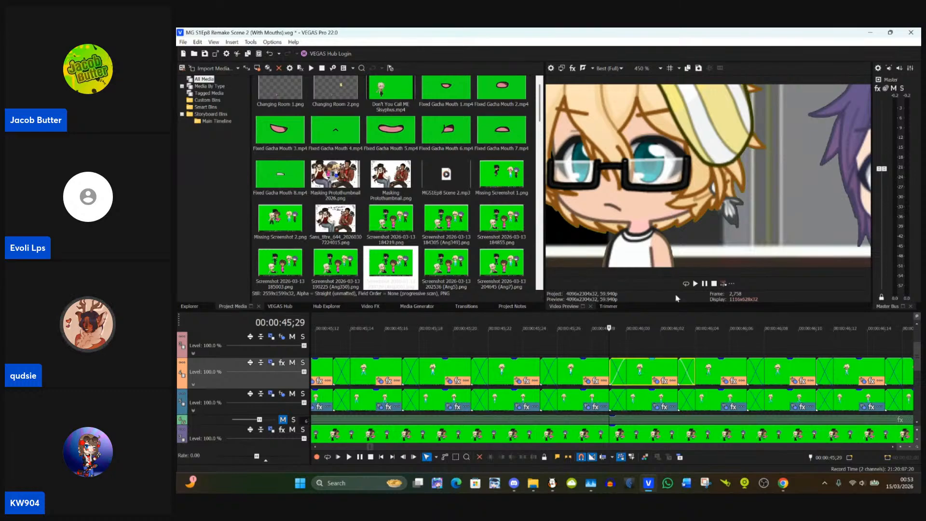
Step: Open the 00:00:45;29 clip's Pan/Crop mask and align the eye mask behind the left lens, at about X 1,724, Y 575
click(657, 381)
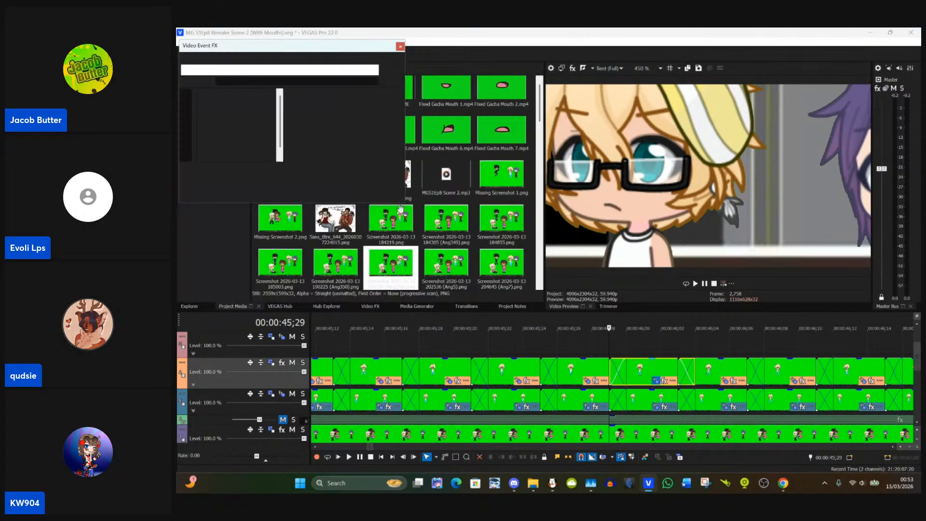
scroll(503, 213, up, 5)
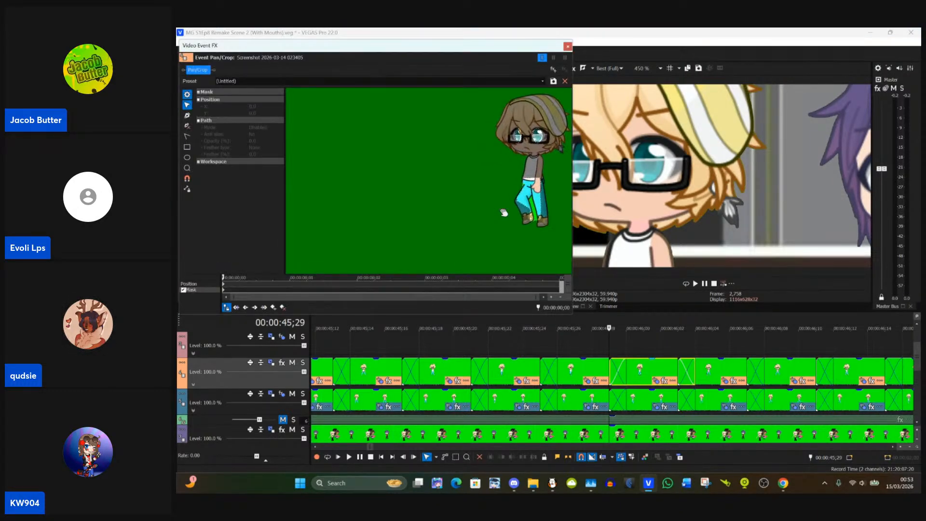
drag(503, 213, 390, 224)
scroll(391, 224, up, 7)
drag(450, 226, 485, 174)
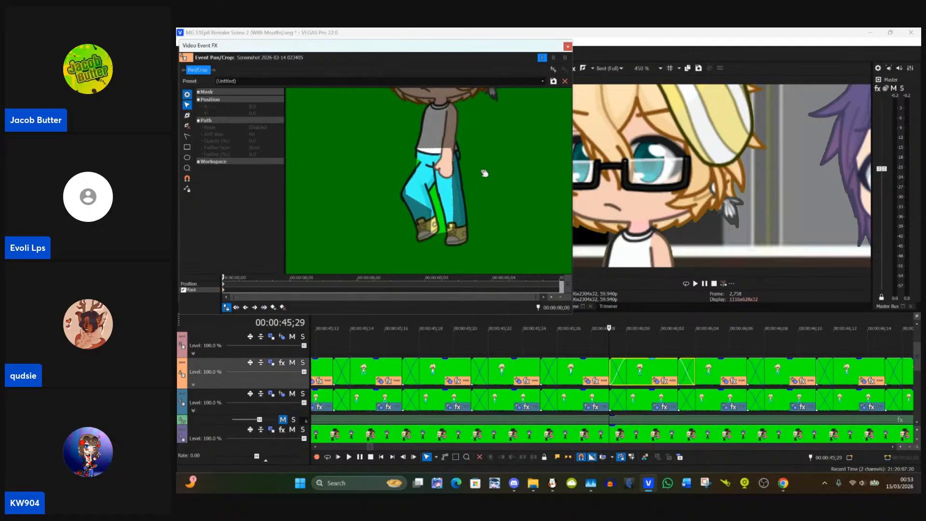
scroll(484, 174, up, 2)
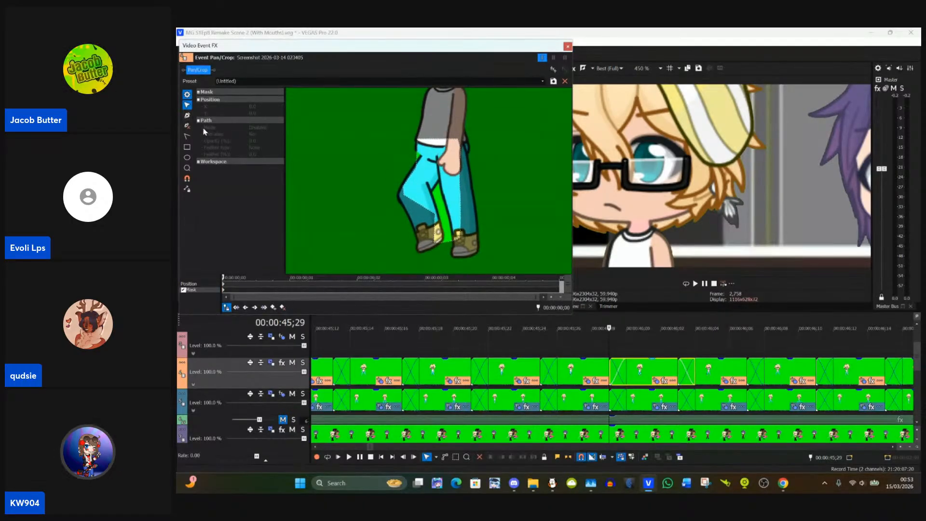
drag(469, 193, 476, 330)
click(408, 150)
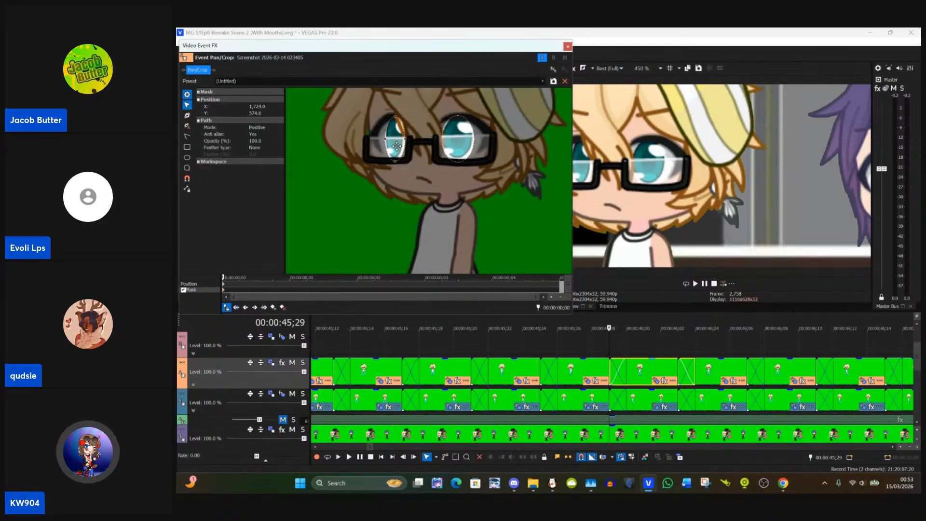
click(453, 193)
Step: Move the trouser mask's hip and thigh points onto the outline behind the hand, with the hip point at about X 1,850, Y 818
drag(452, 213, 410, 122)
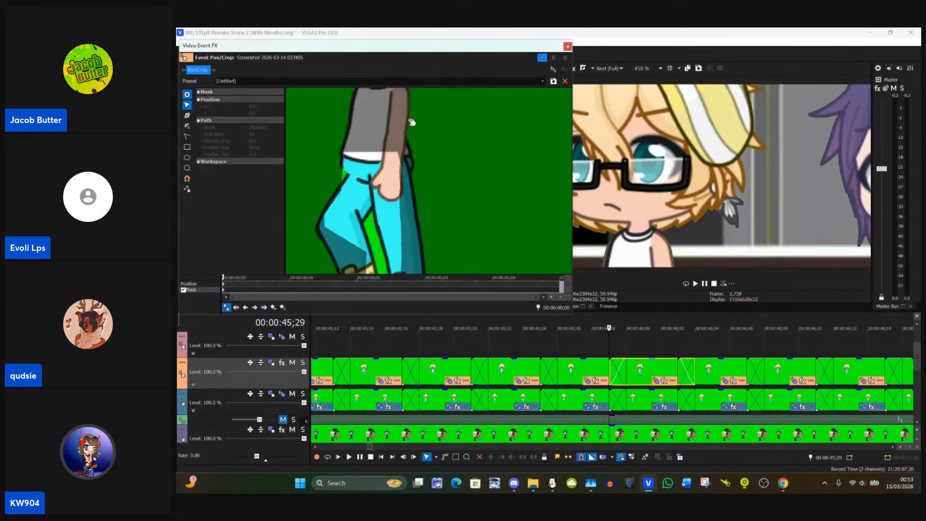
mouse_move(427, 178)
mouse_down()
mouse_move(421, 135)
mouse_move(422, 164)
mouse_up()
scroll(440, 169, up, 3)
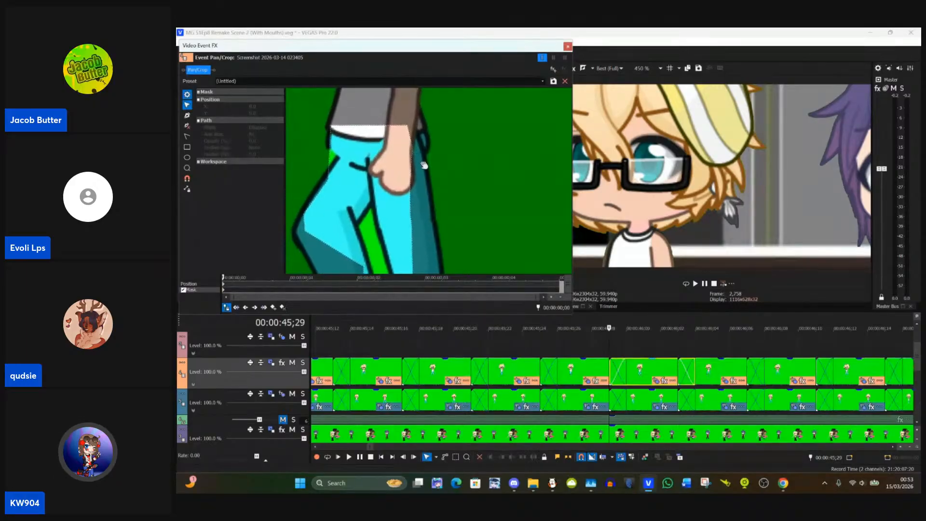
click(408, 129)
drag(409, 129, 428, 155)
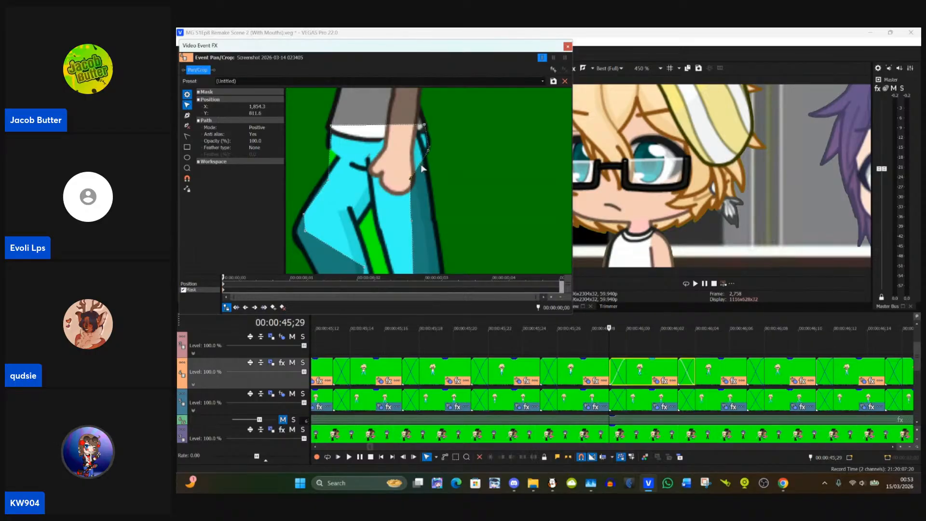
drag(412, 176, 427, 159)
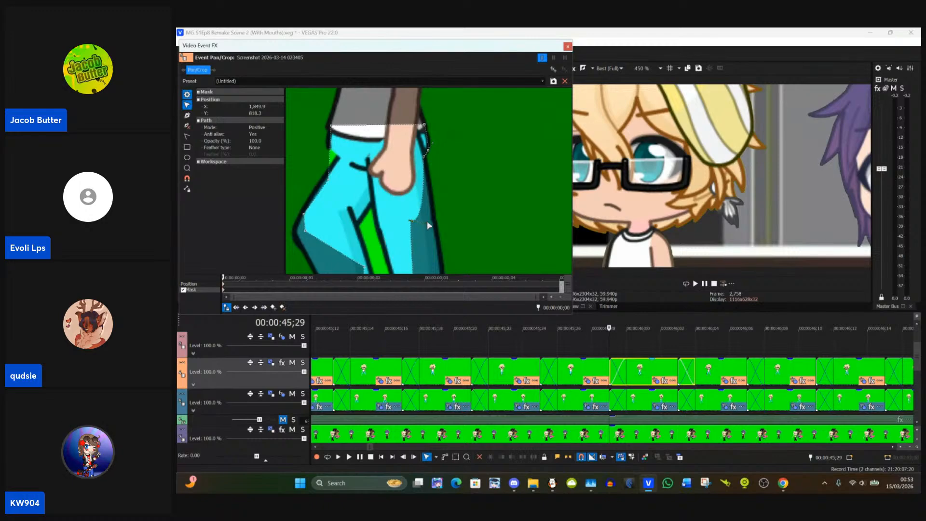
drag(414, 223, 418, 158)
Step: Pull the right trouser leg's lower mask points out to its outer edge, at about X 1,871, Y 955 and Y 980
click(392, 187)
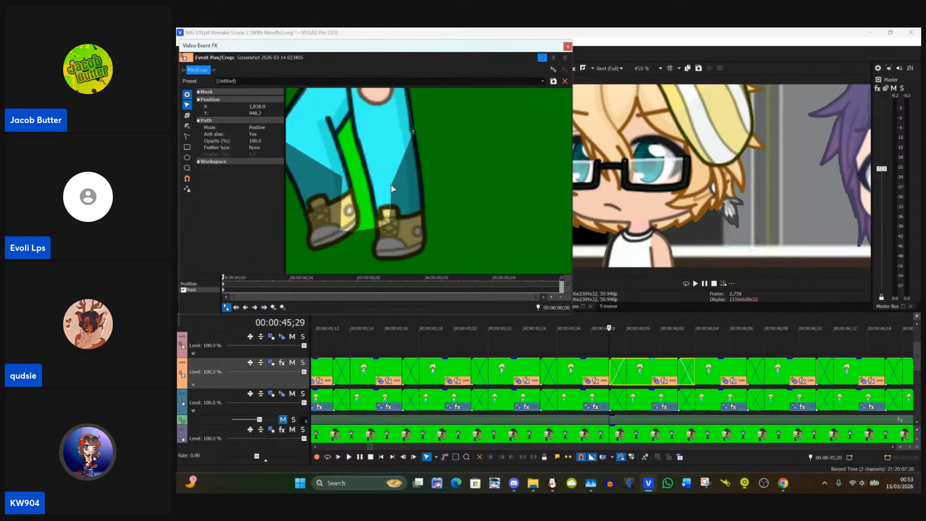
drag(392, 187, 422, 191)
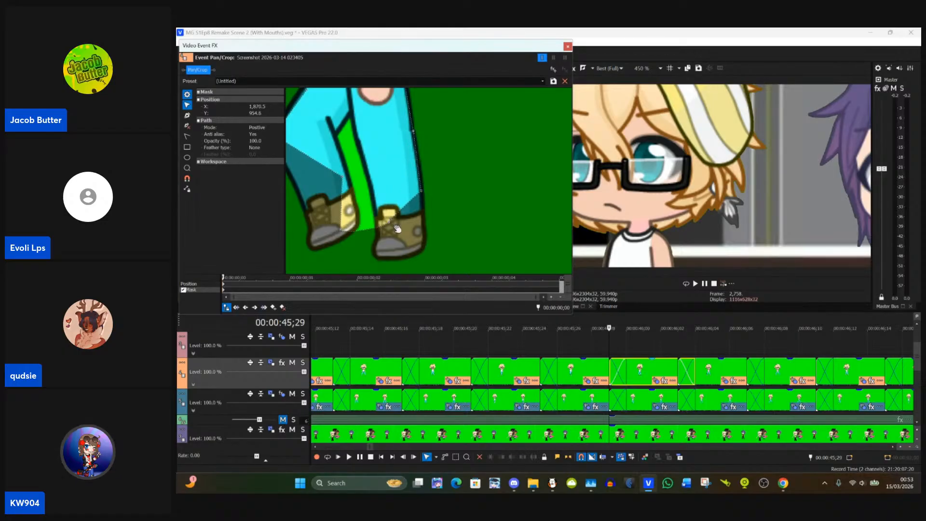
drag(392, 225, 413, 220)
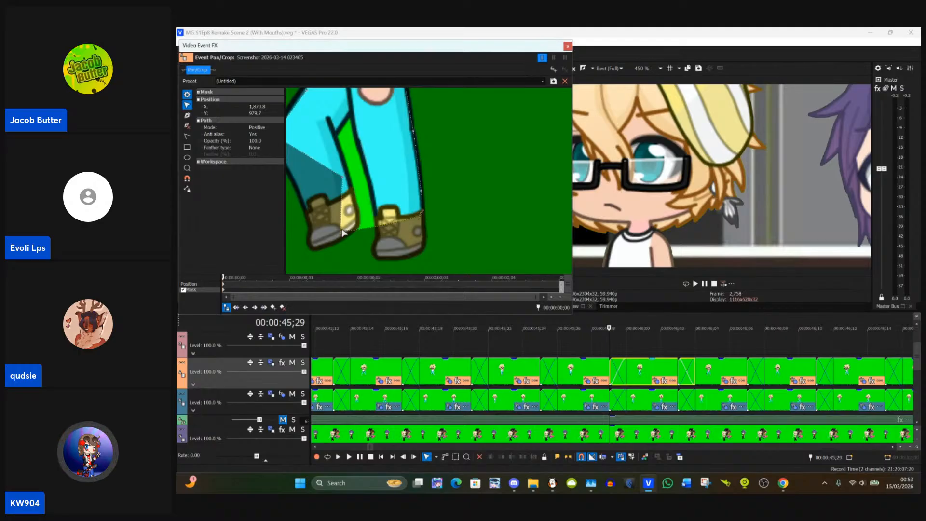
Step: Move the mask points between the legs onto the right leg's inner outline, from the boot cuff up to about X 1,797, Y 893
drag(342, 233, 394, 245)
click(378, 213)
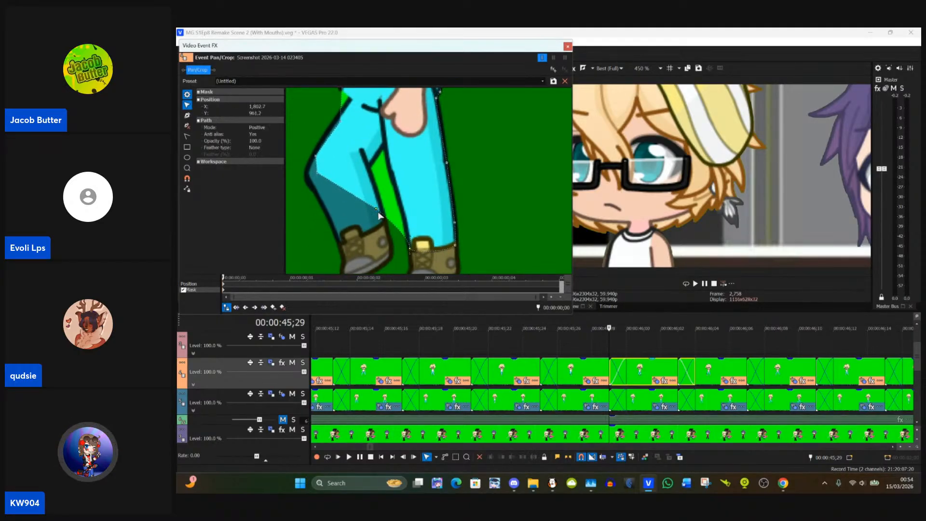
drag(377, 209, 375, 210)
click(380, 222)
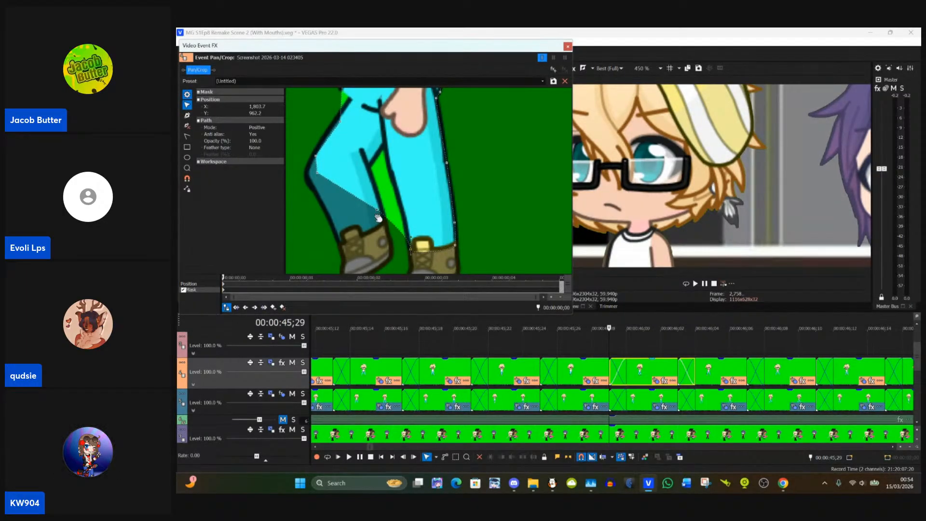
click(378, 215)
click(377, 210)
drag(376, 209, 388, 169)
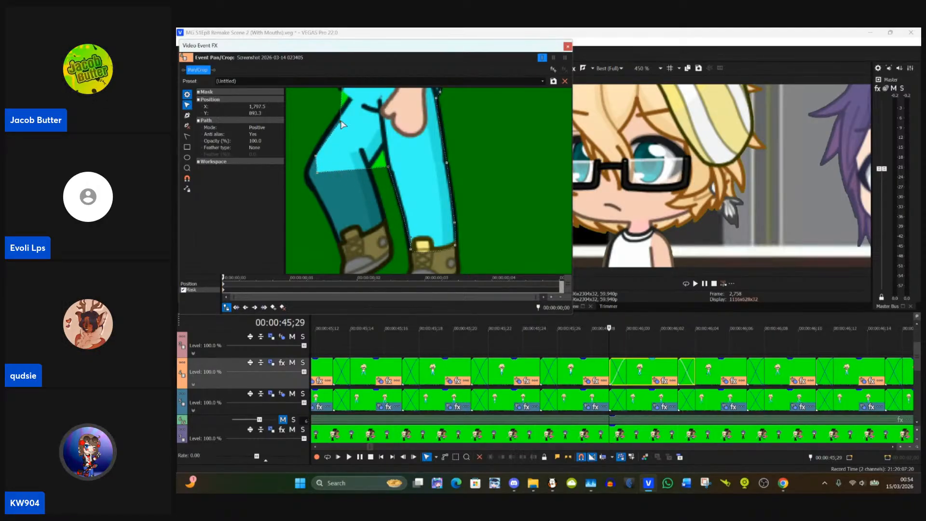
Step: Fit the left hip and knee mask points to the trouser outline, at about X 1,757, Y 818 and X 1,707, Y 899
drag(343, 128, 371, 131)
click(370, 166)
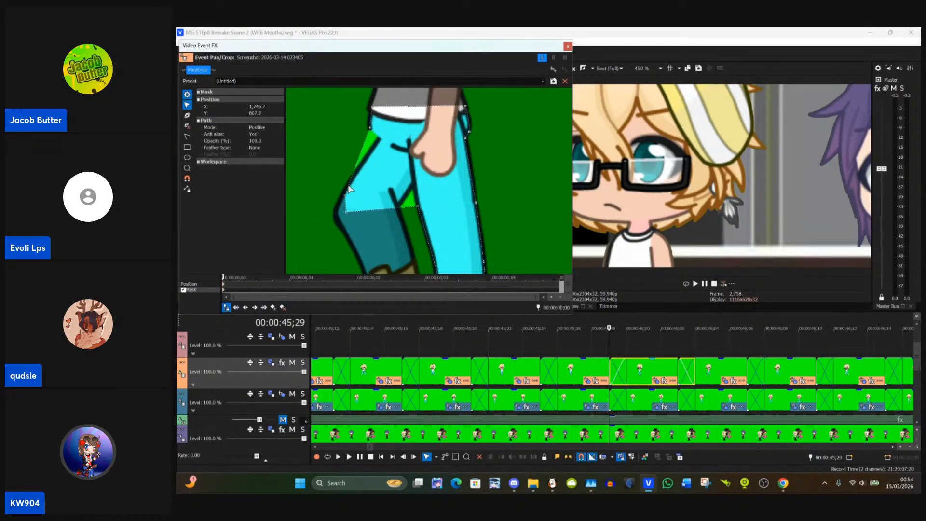
drag(347, 194, 381, 139)
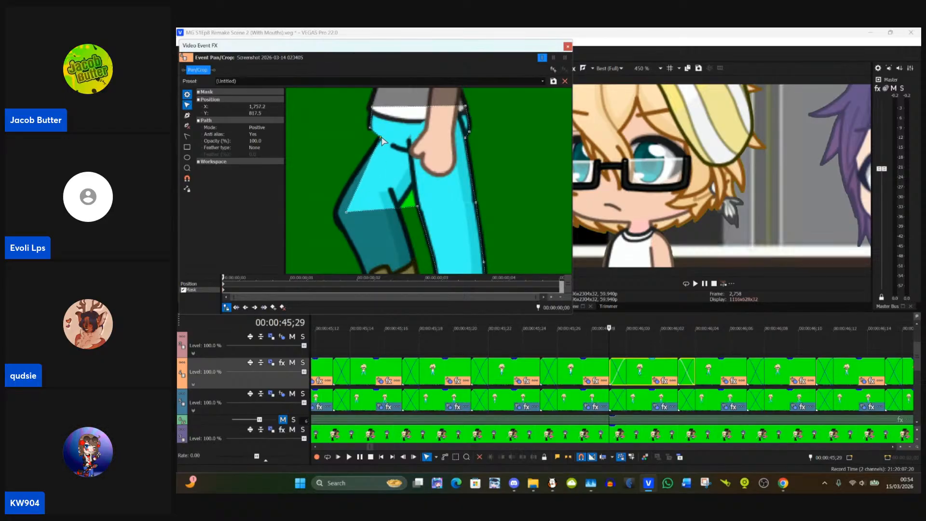
drag(346, 212, 336, 211)
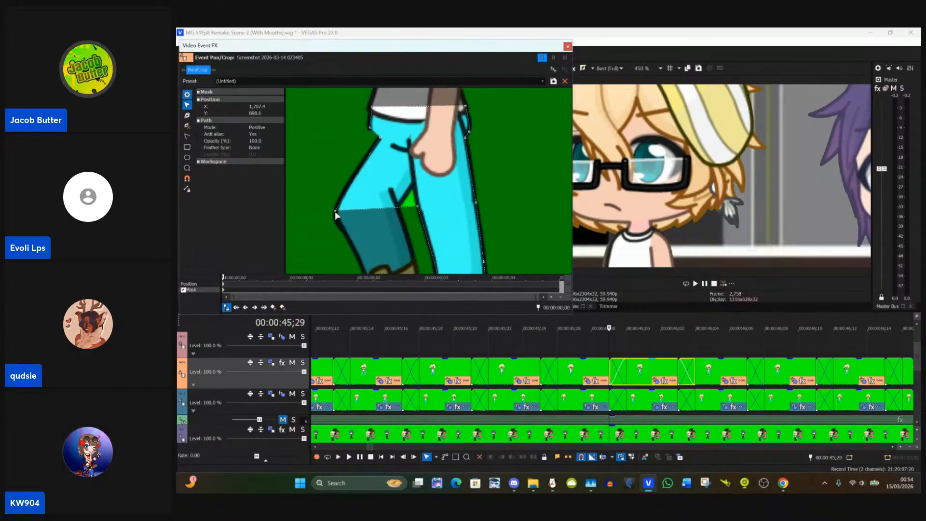
drag(336, 214, 336, 209)
Step: Add mask points on the left leg's outer outline, on the thigh and on the shin at about X 1,731, Y 948
click(188, 116)
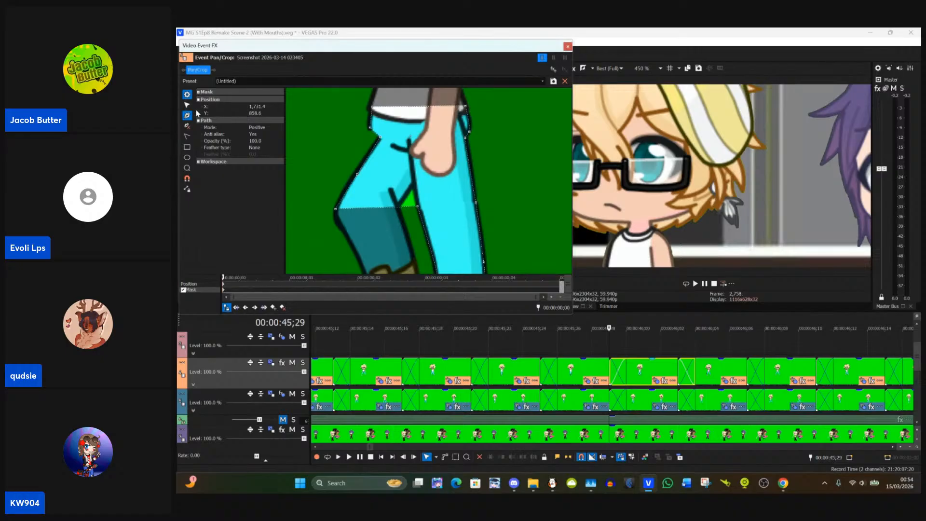
click(188, 106)
drag(358, 173, 357, 174)
click(187, 115)
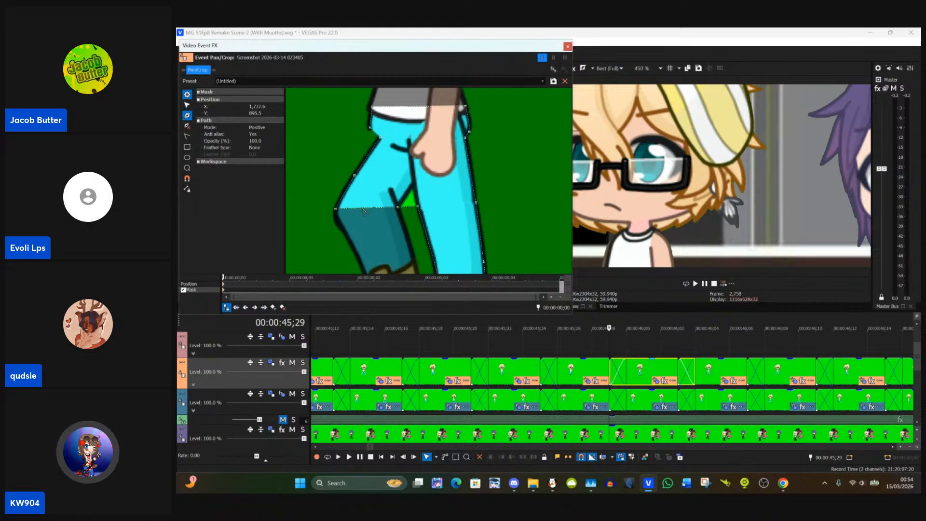
click(187, 104)
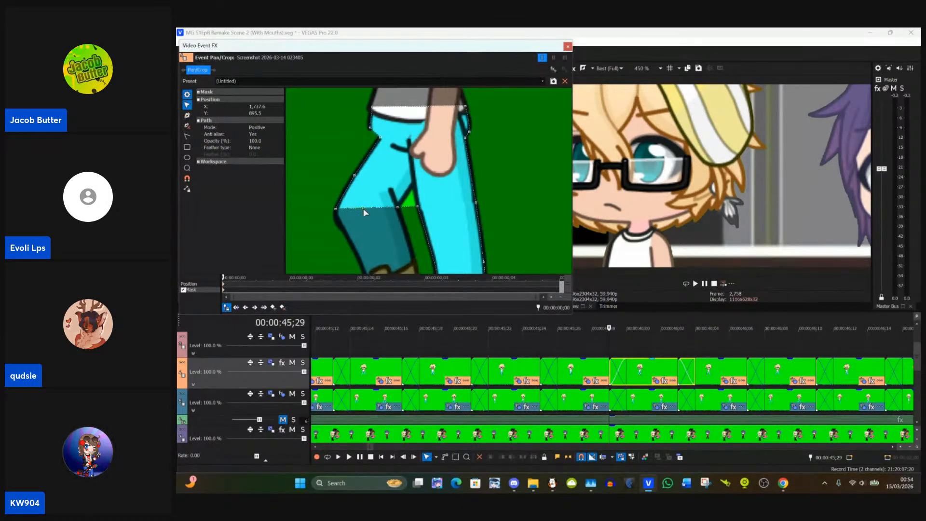
drag(365, 212, 366, 218)
drag(362, 254, 360, 259)
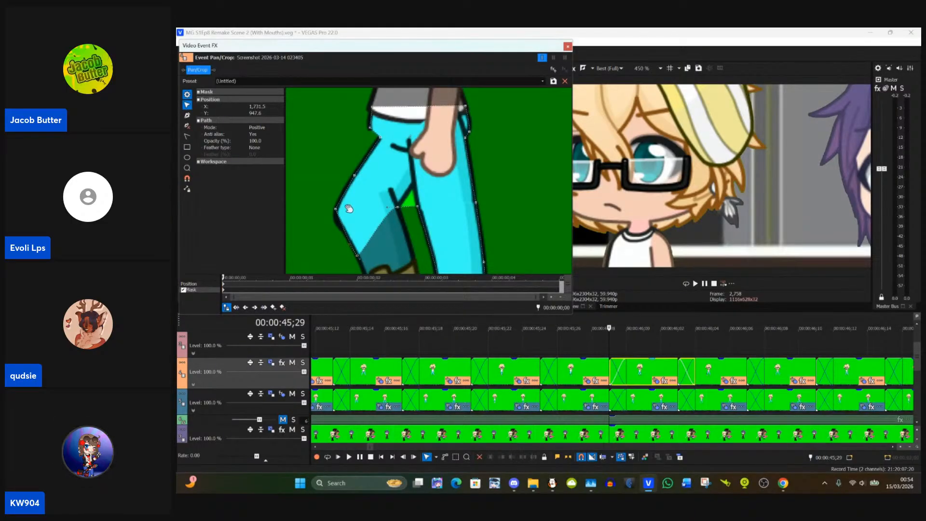
Step: Add a mask point below the left knee on the outline, at about X 1,720, Y 930, and fine-tune the shin point
click(187, 116)
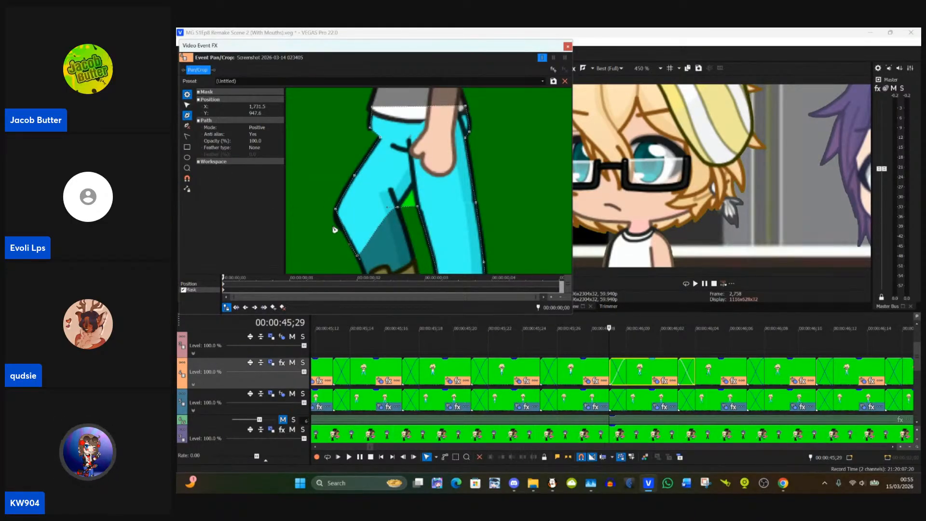
click(187, 105)
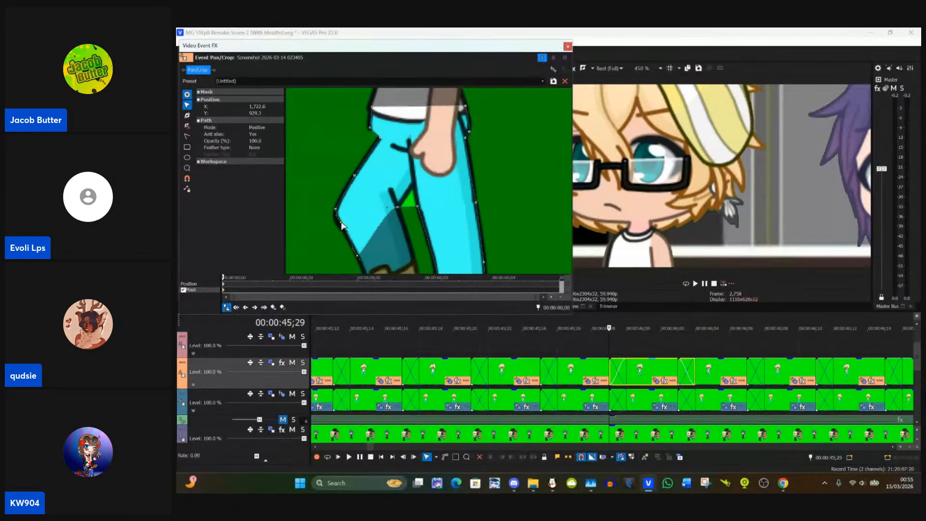
drag(342, 223, 339, 222)
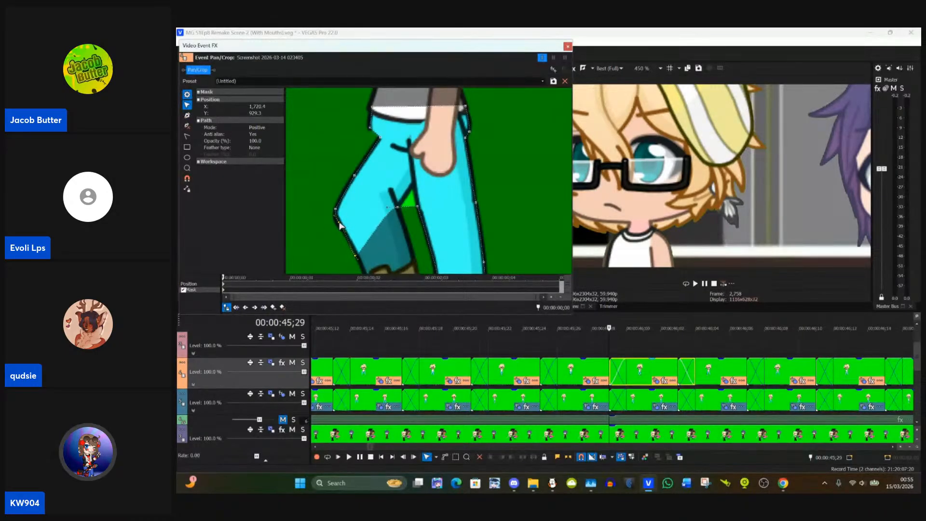
click(355, 257)
drag(357, 261, 358, 261)
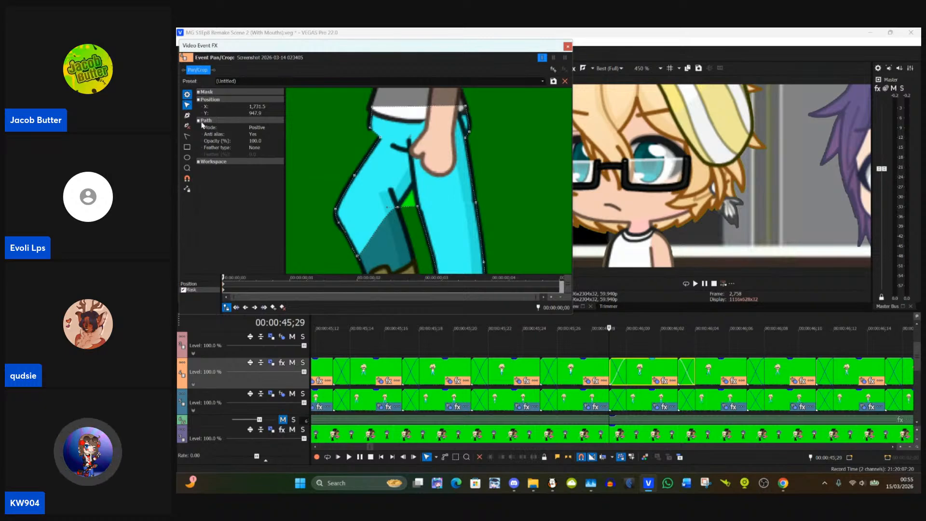
Step: Add a mask point between the legs and move it up to the top of the gap, at about X 1,792, Y 872
click(187, 115)
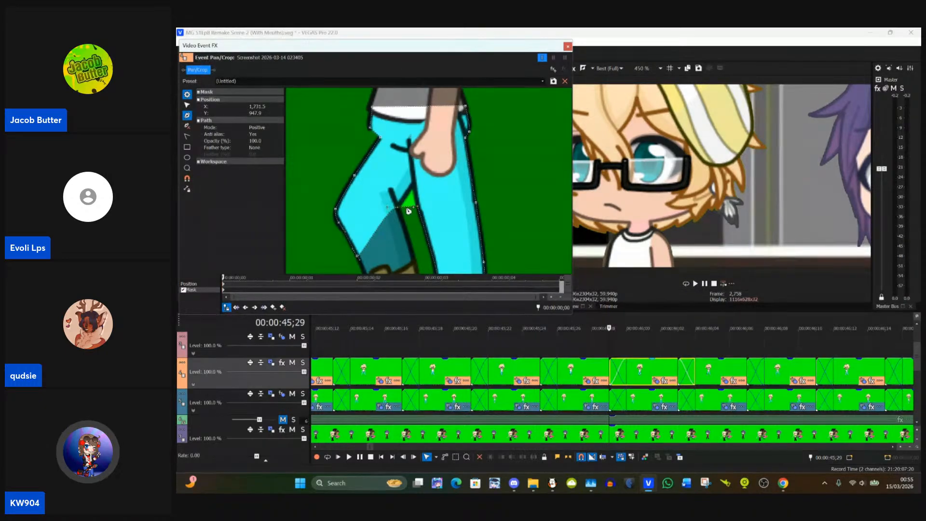
click(187, 105)
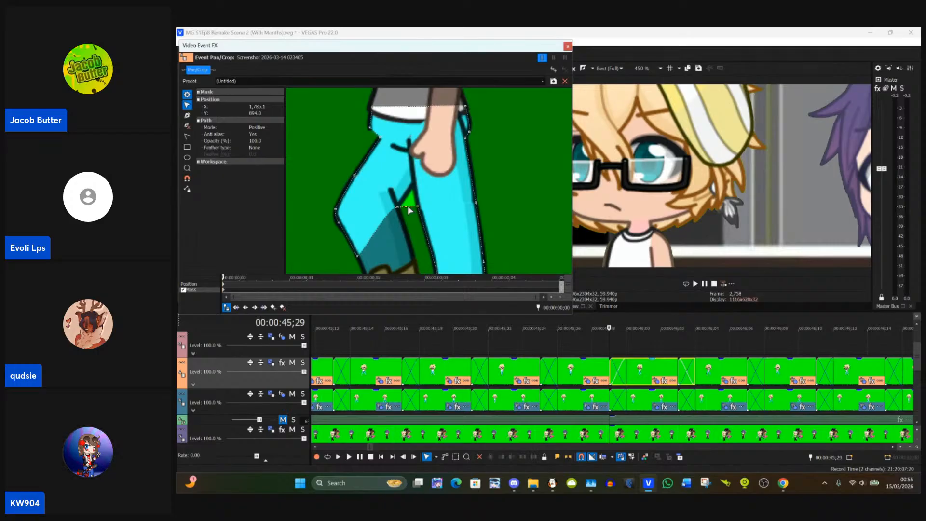
drag(409, 207, 415, 189)
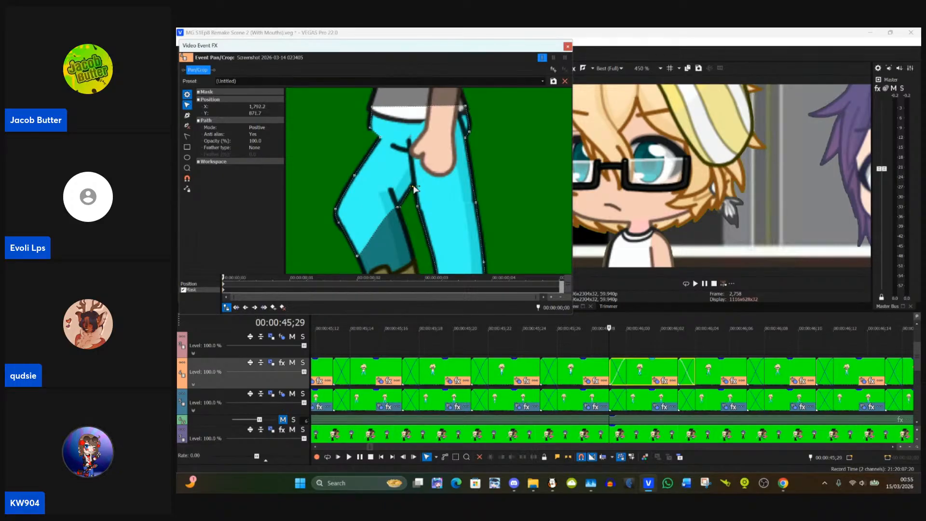
Step: Add a mask point on the lower left leg and place it at the inner boot cuff, at about X 1,792, Y 960
drag(415, 223, 421, 158)
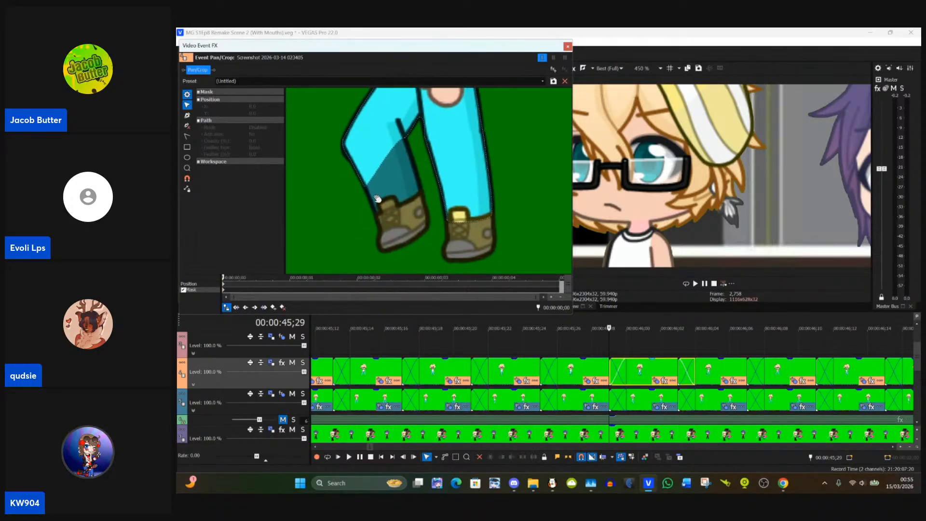
click(187, 116)
click(389, 160)
click(187, 105)
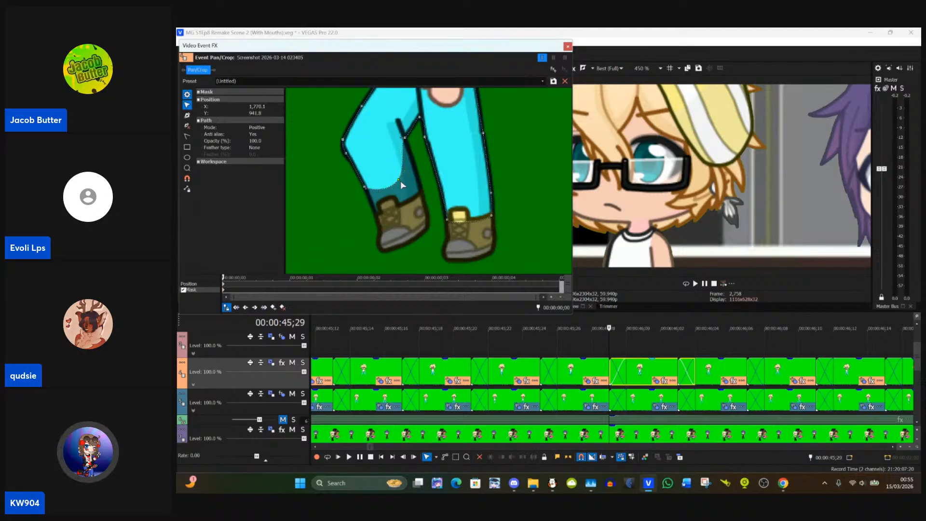
drag(401, 181, 421, 197)
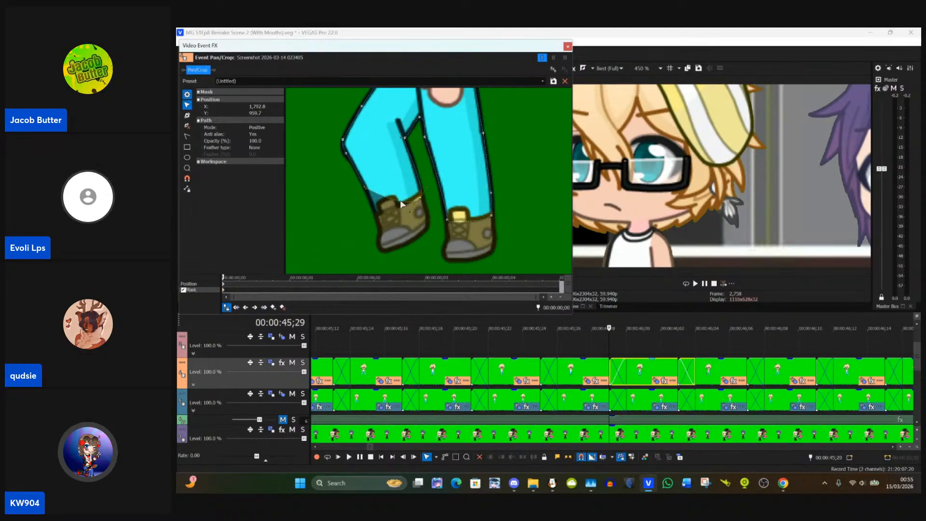
Step: Add a mask point at the left trouser cuff and pull it down over the boot's outer edge, near Y 984
click(187, 115)
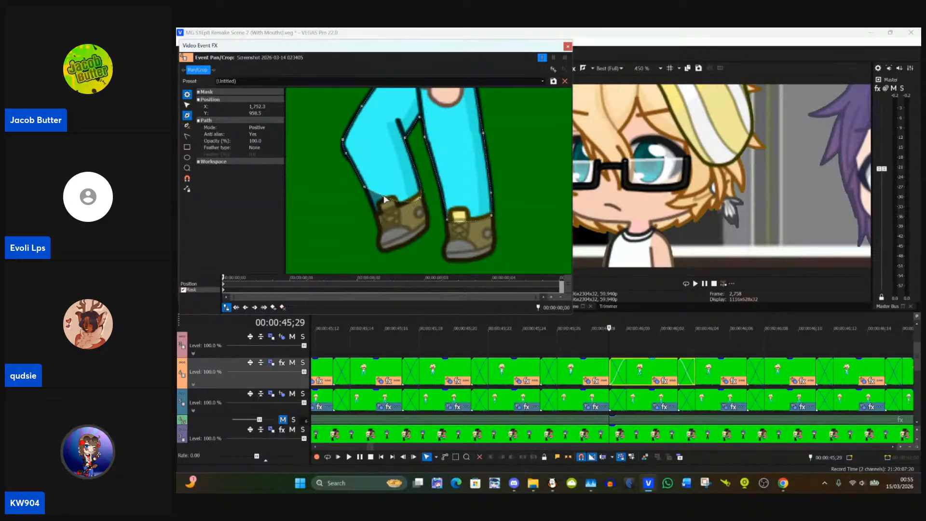
click(188, 105)
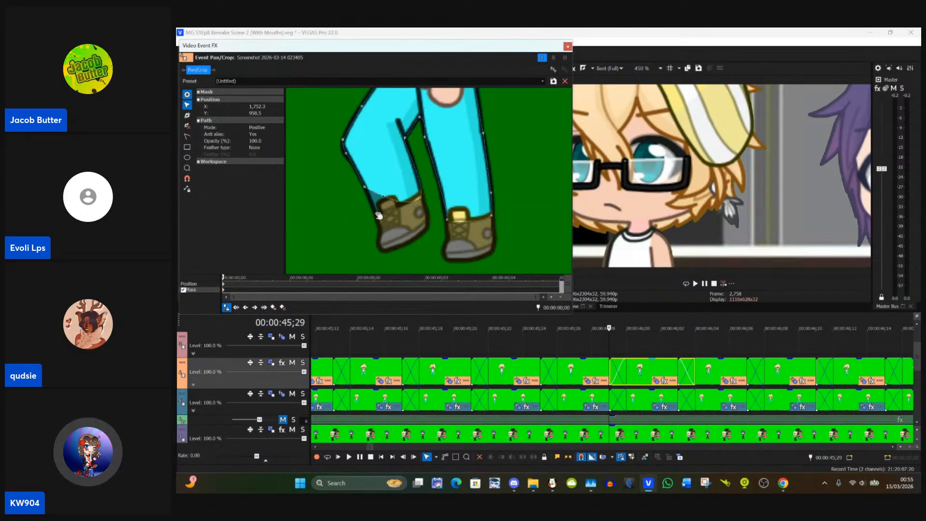
drag(387, 201, 385, 223)
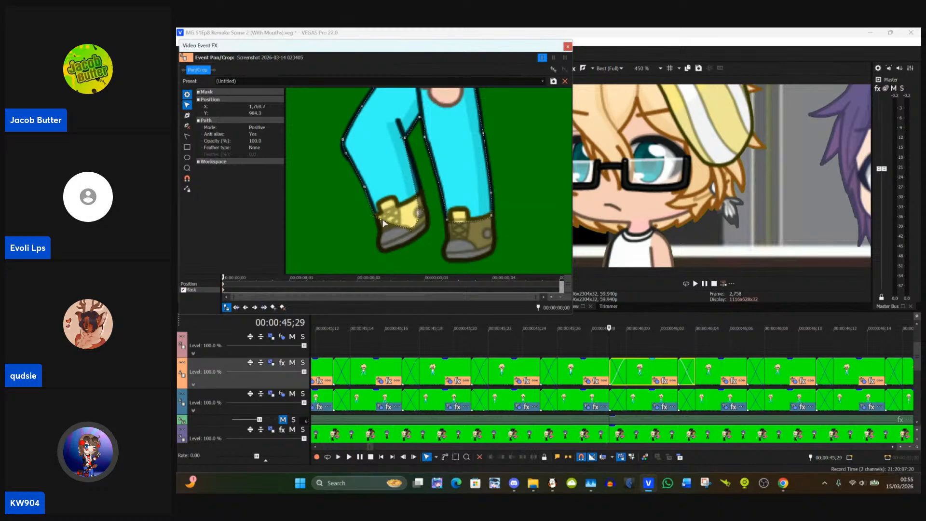
Step: Reshape the mask edge across the left boot at the inner cuff point, placed at about X 1,792, Y 958
click(422, 227)
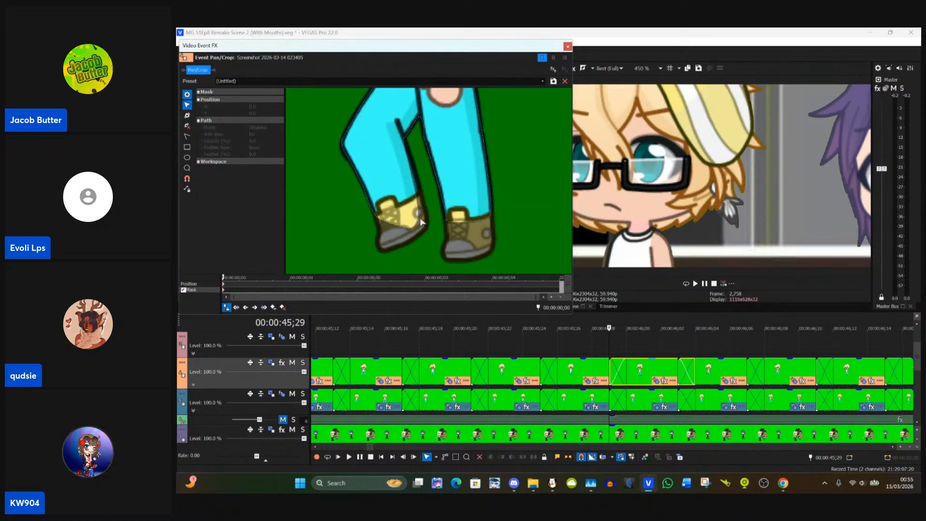
click(422, 223)
drag(420, 222, 421, 198)
click(433, 215)
click(420, 217)
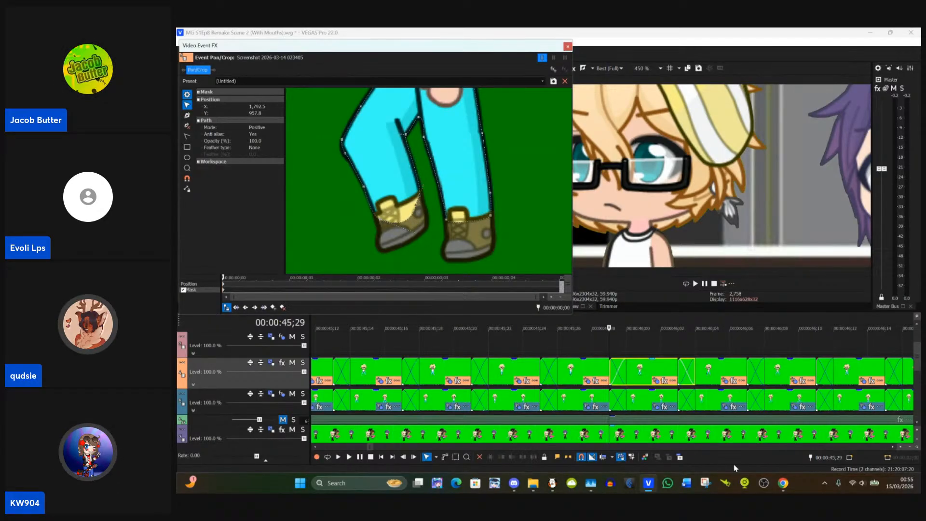
Step: Switch to the StreamYard studio, show the viewer comment about apple juice on stage and hide it again
mouse_move(783, 483)
click(729, 432)
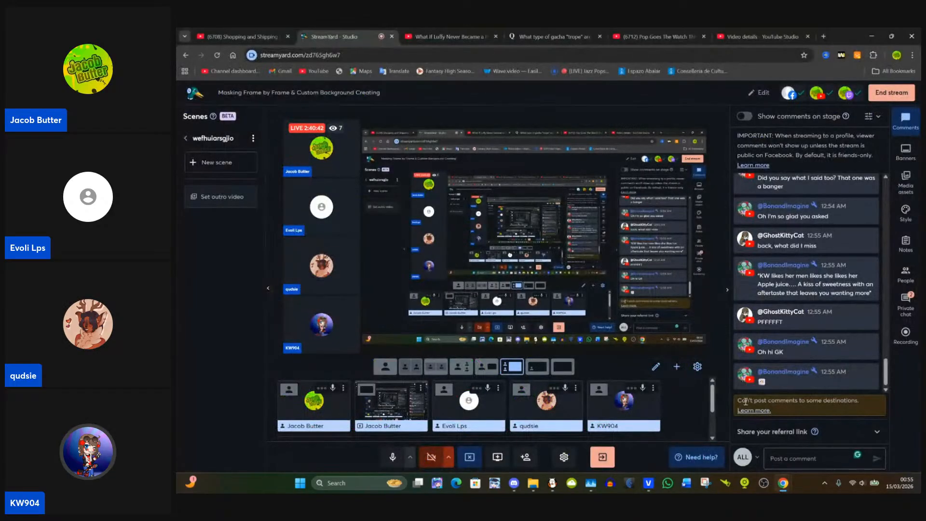
mouse_move(740, 369)
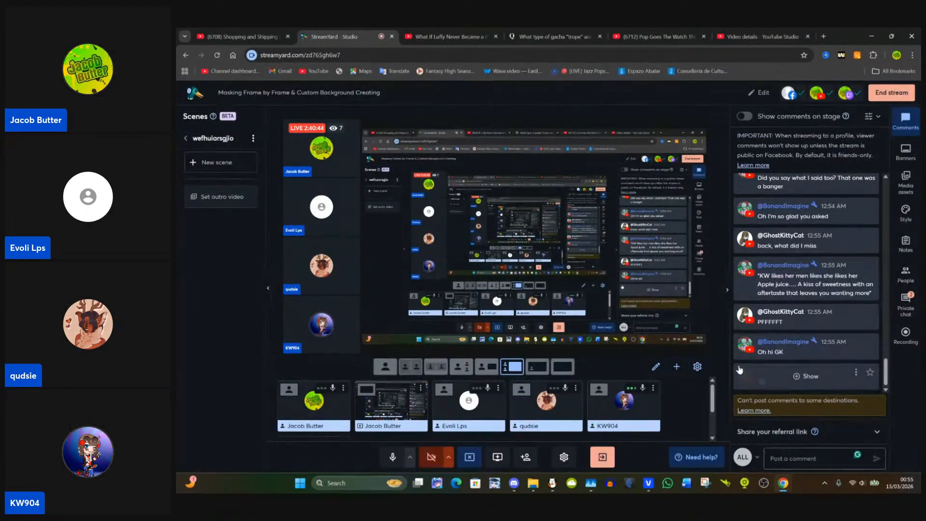
click(791, 286)
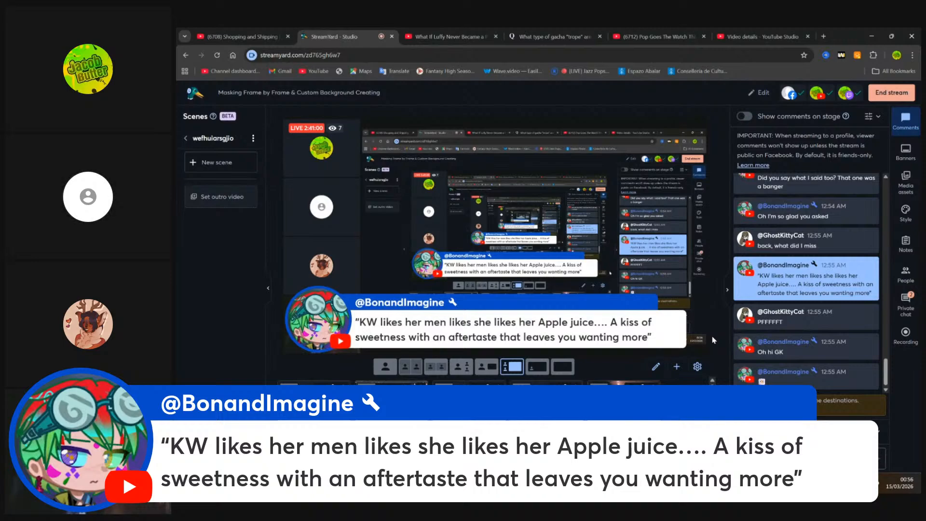
click(766, 298)
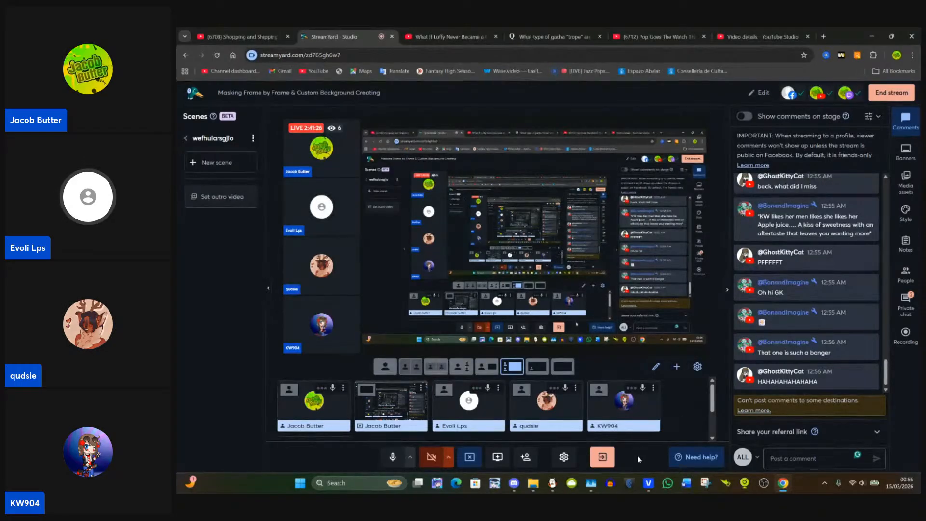
Step: Switch back to VEGAS Pro and fine-tune the left boot's outer cuff mask point to about X 1,751, Y 984
click(650, 488)
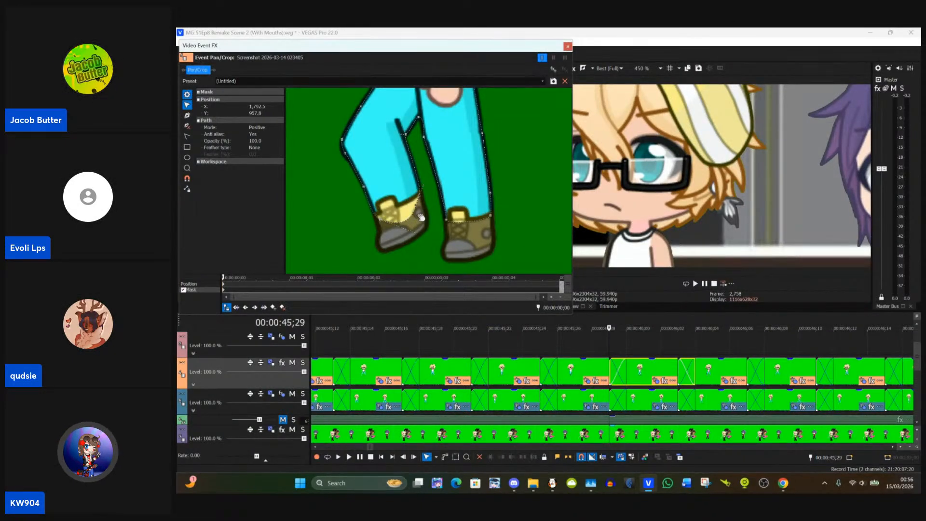
click(380, 220)
drag(381, 221, 382, 220)
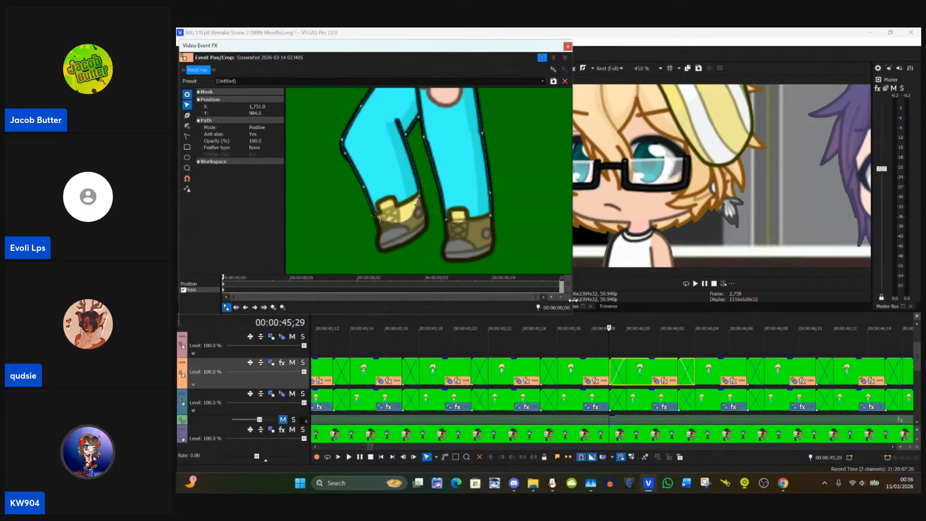
Step: Paste the 00:00:45;29 clip's event attributes, including its trouser mask, onto the next Track 4 clip at 00:00:46;03
click(680, 372)
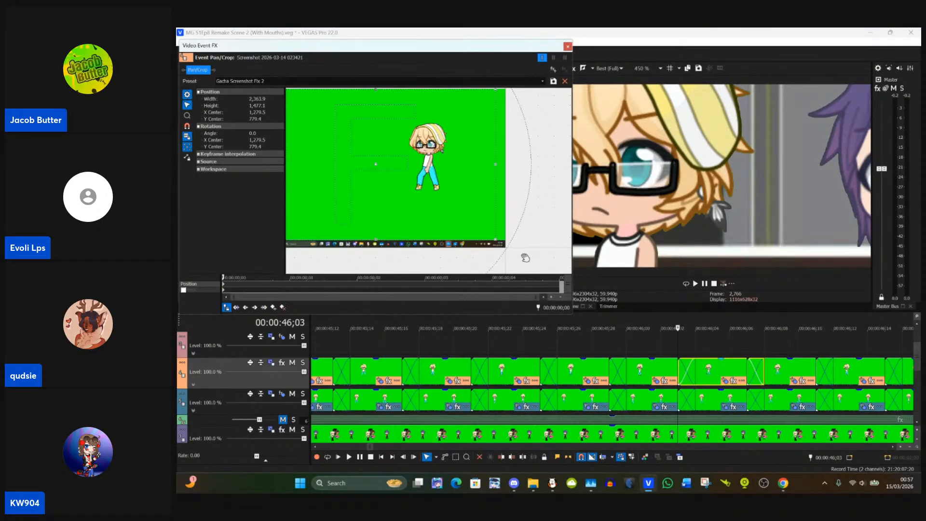
click(630, 369)
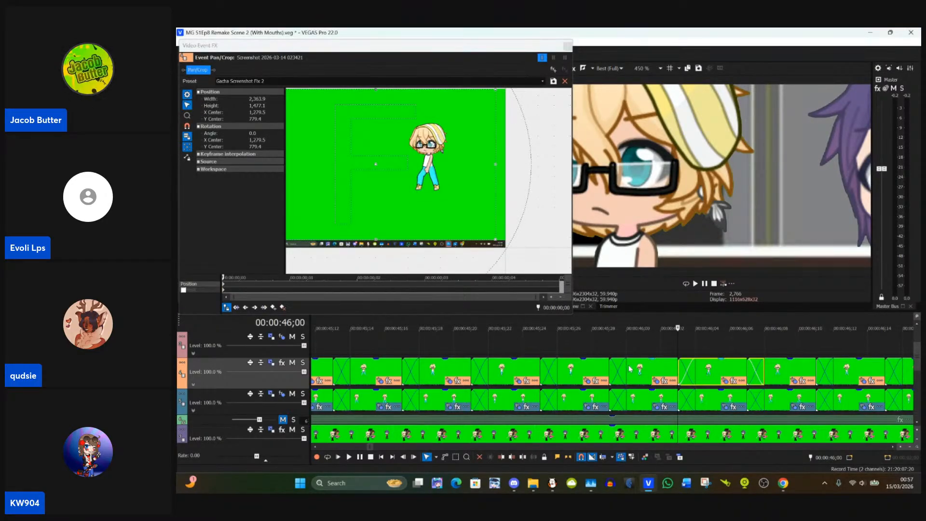
click(630, 369)
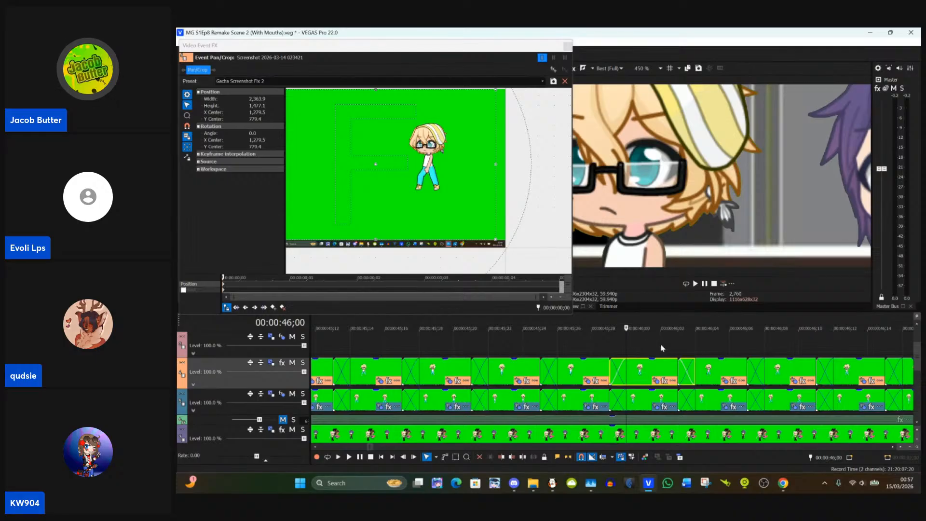
click(679, 371)
right_click(703, 372)
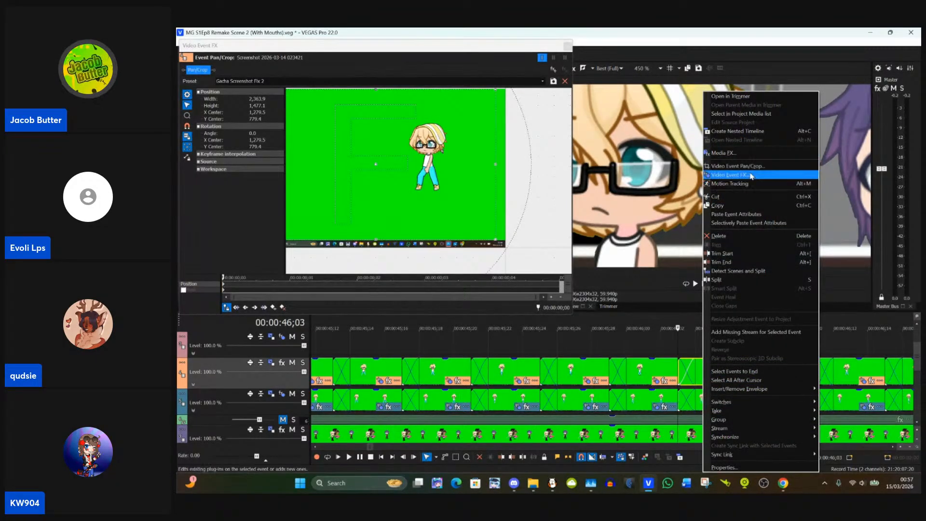
click(740, 215)
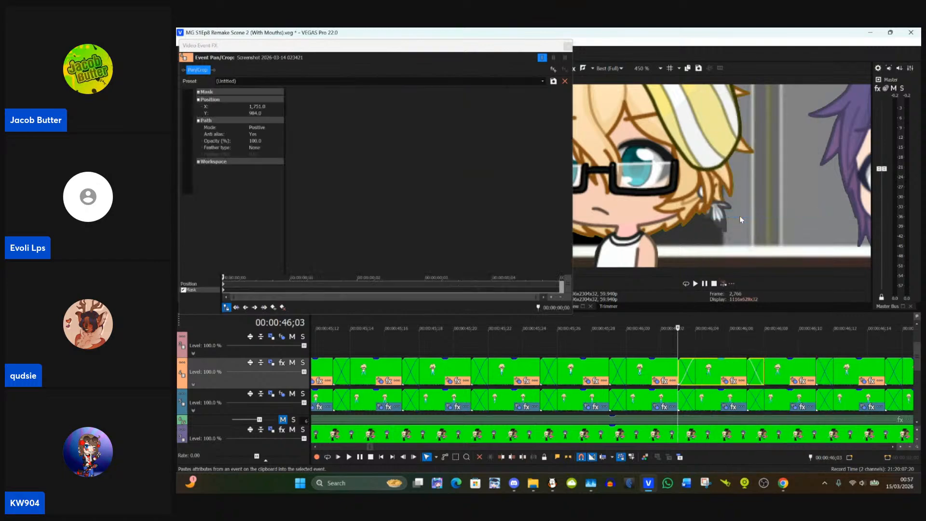
click(717, 346)
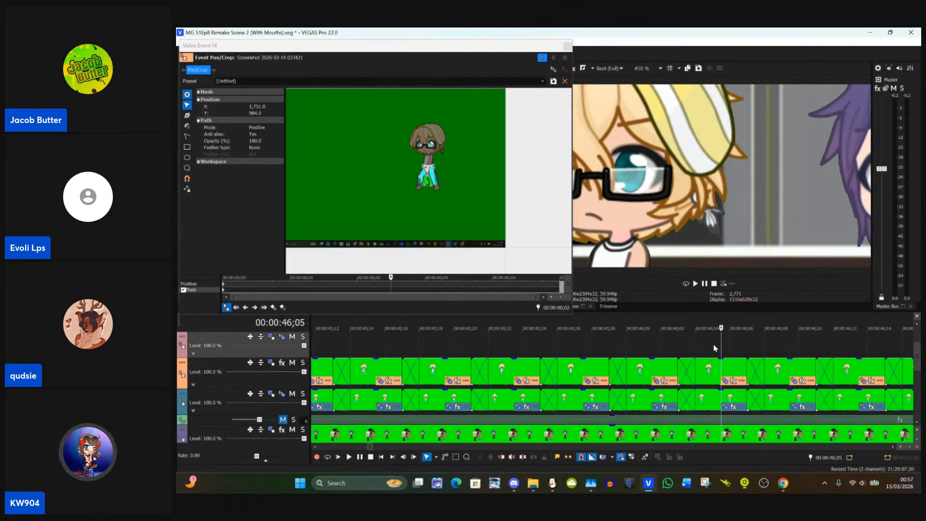
Step: At the 00:00:46;03 Track 4 clip's first mask keyframe, move the right thigh's upper outer point to about X 1,852, Y 799
click(680, 372)
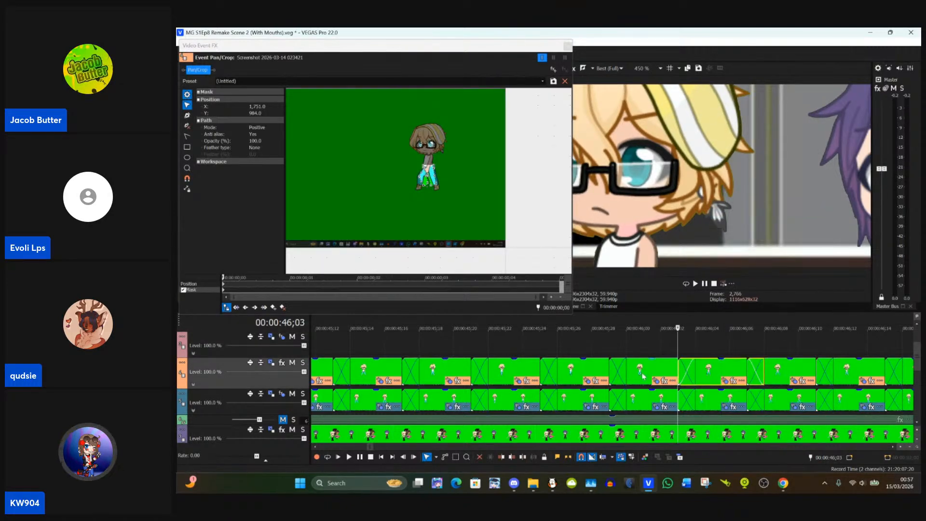
click(223, 293)
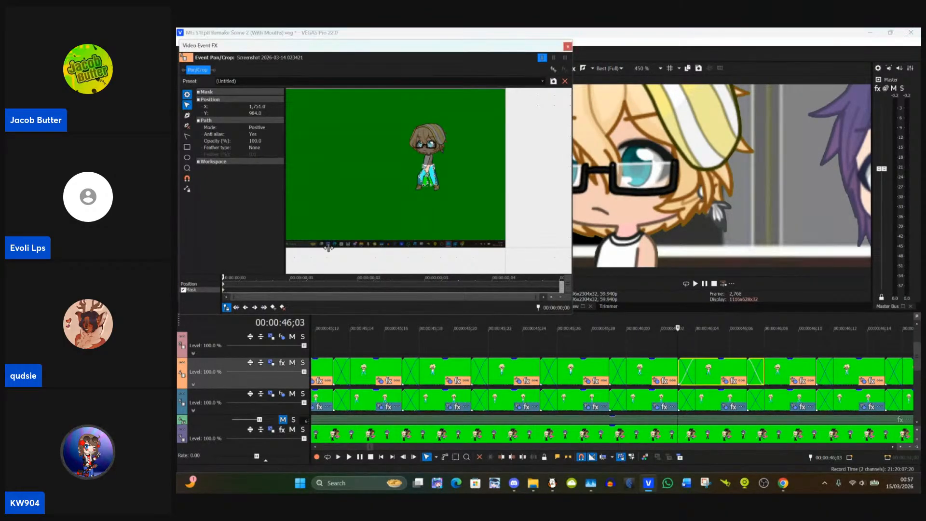
scroll(481, 181, up, 4)
scroll(481, 181, up, 5)
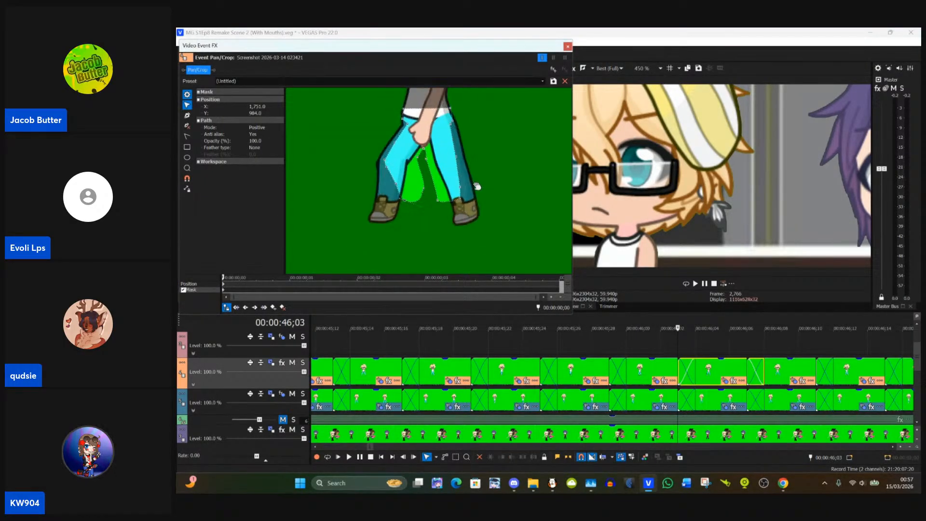
drag(475, 185, 406, 240)
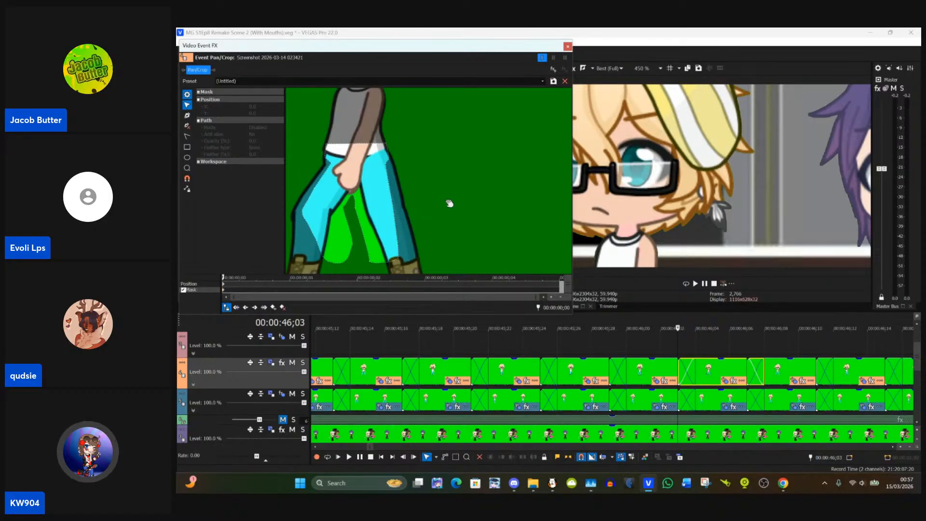
click(394, 221)
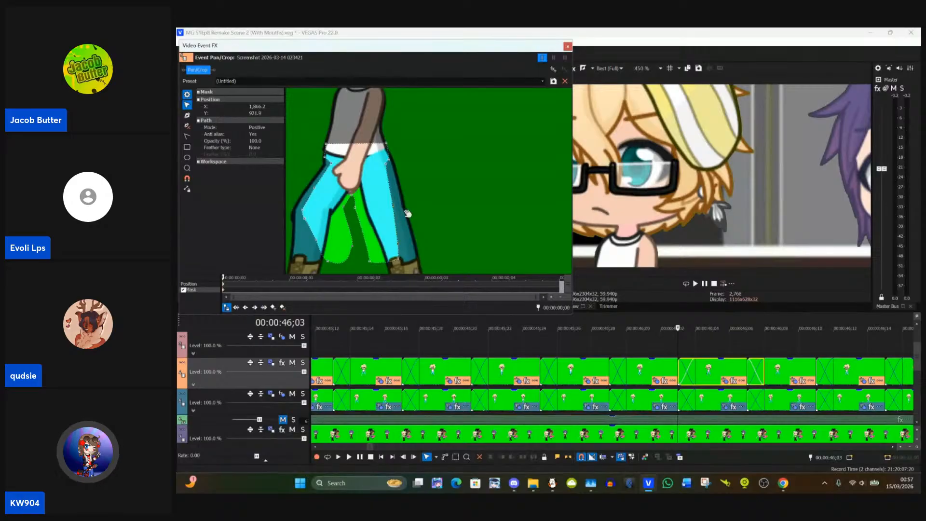
scroll(463, 182, up, 4)
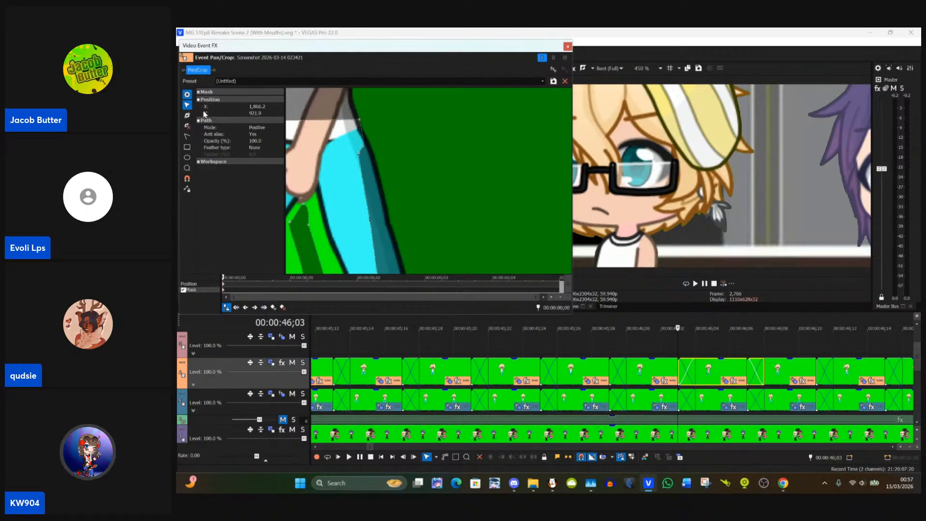
drag(360, 153, 361, 133)
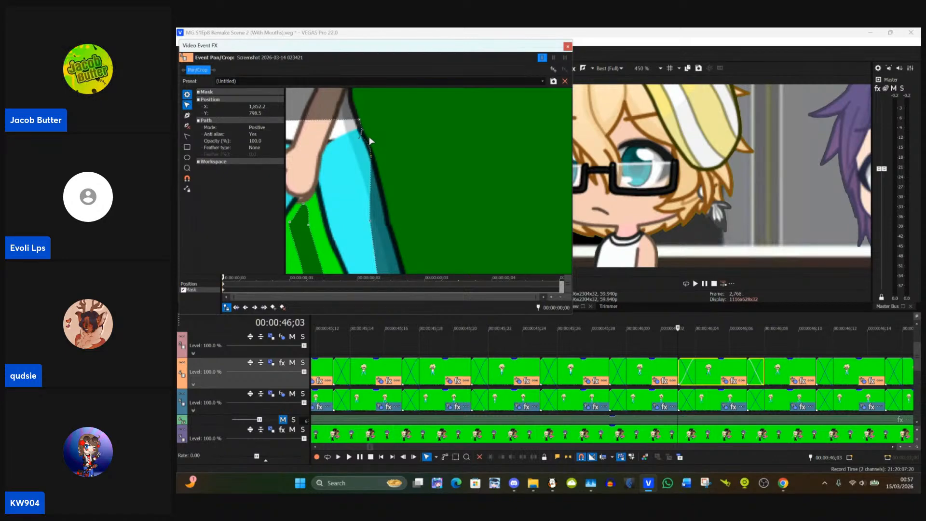
Step: Move the right leg's lower outer mask points out to the trouser edge at about X 1,903, and the mid-leg point outward too
drag(383, 183, 382, 122)
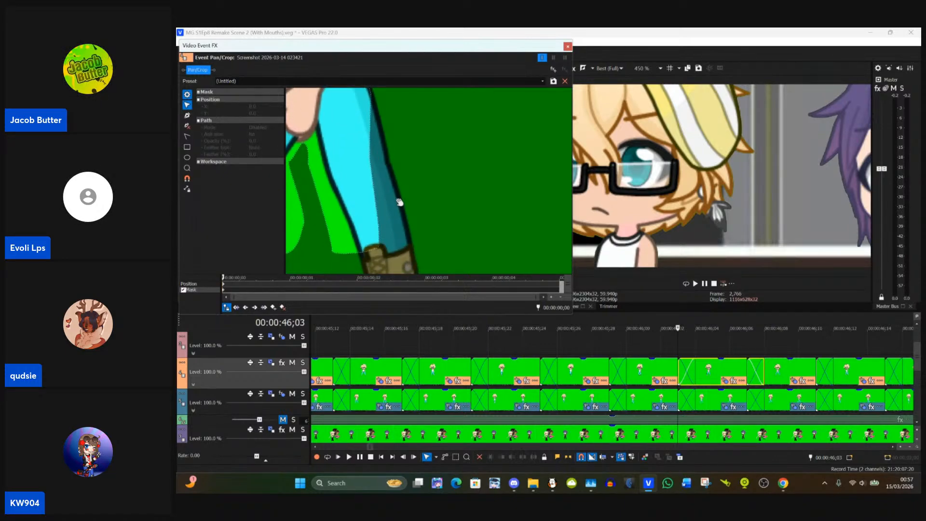
click(379, 222)
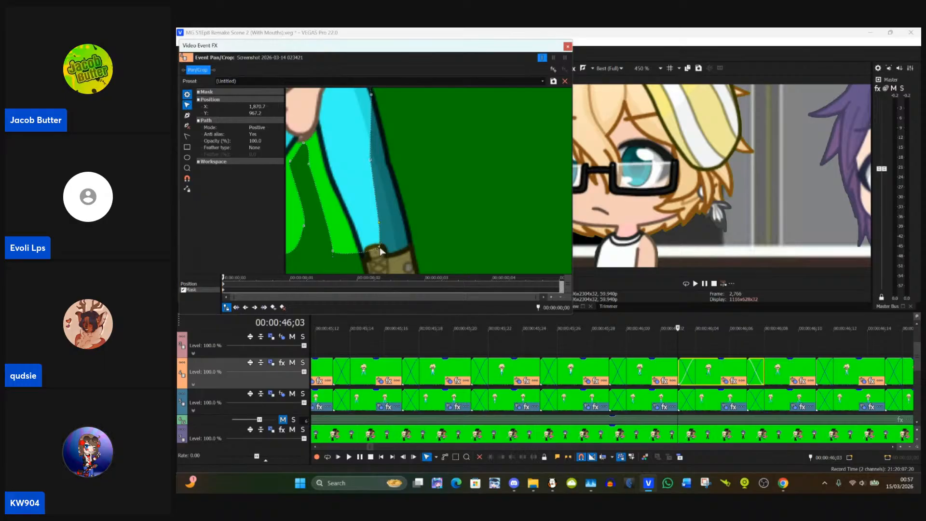
drag(380, 247, 410, 250)
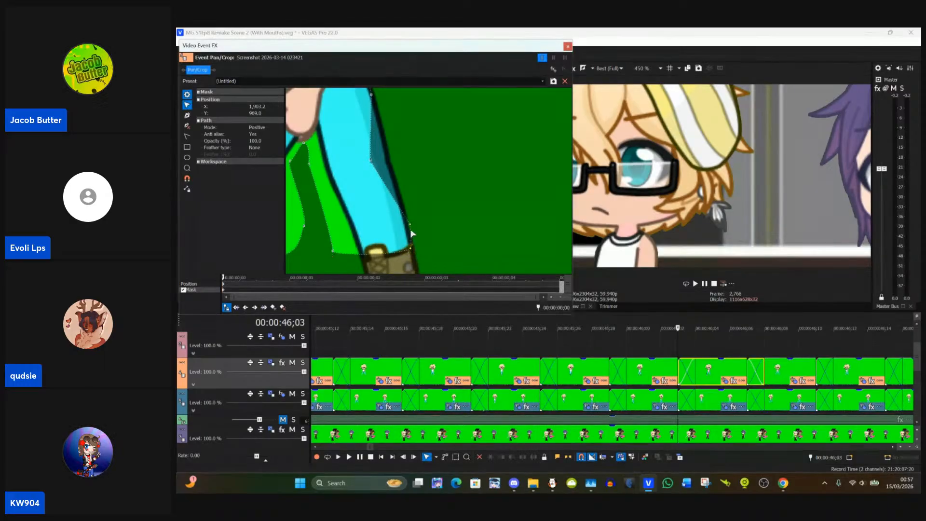
click(371, 159)
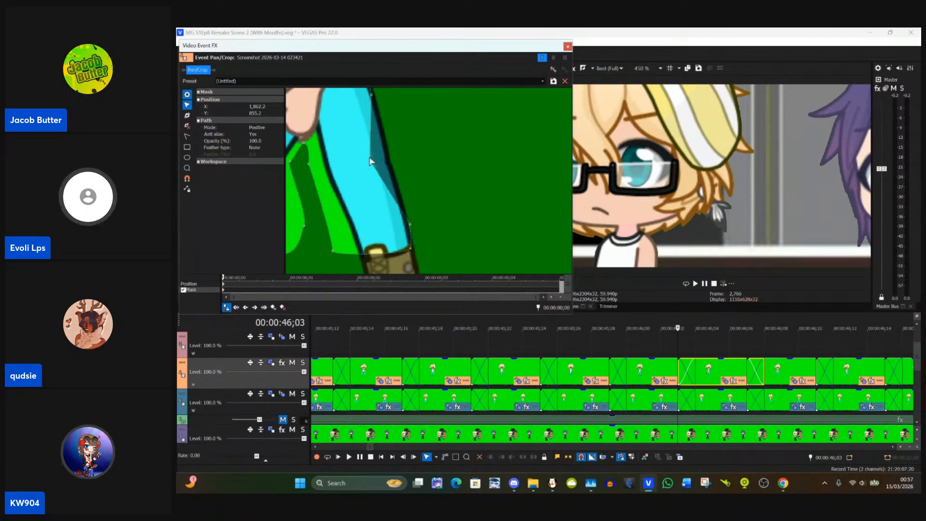
drag(371, 163, 418, 227)
Step: Pull the bulging mask curve beside the right thigh in onto the outer edge of the trousers
click(414, 155)
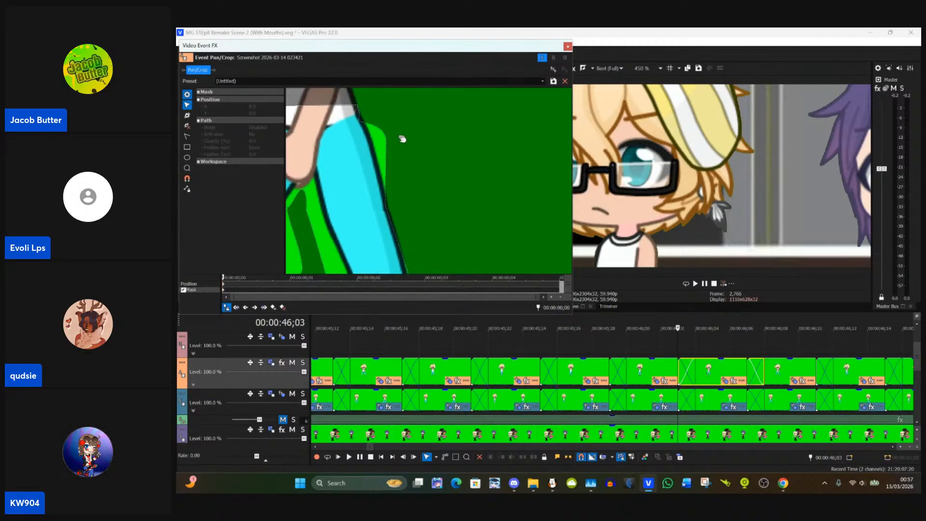
click(387, 137)
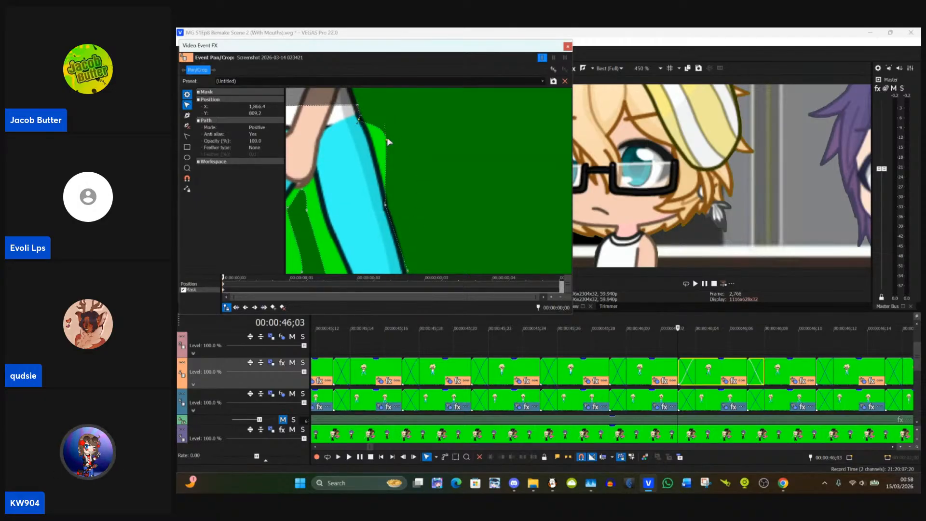
drag(385, 144, 384, 132)
click(392, 143)
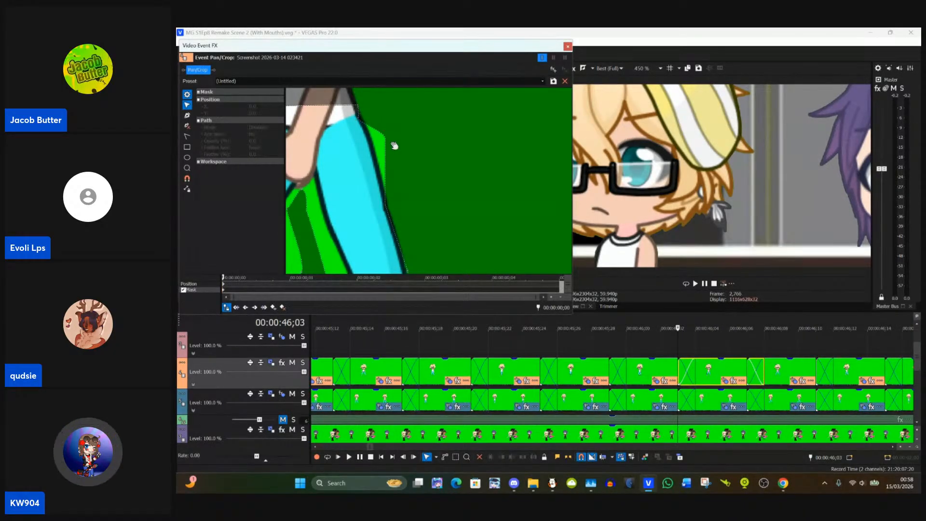
click(385, 136)
click(455, 149)
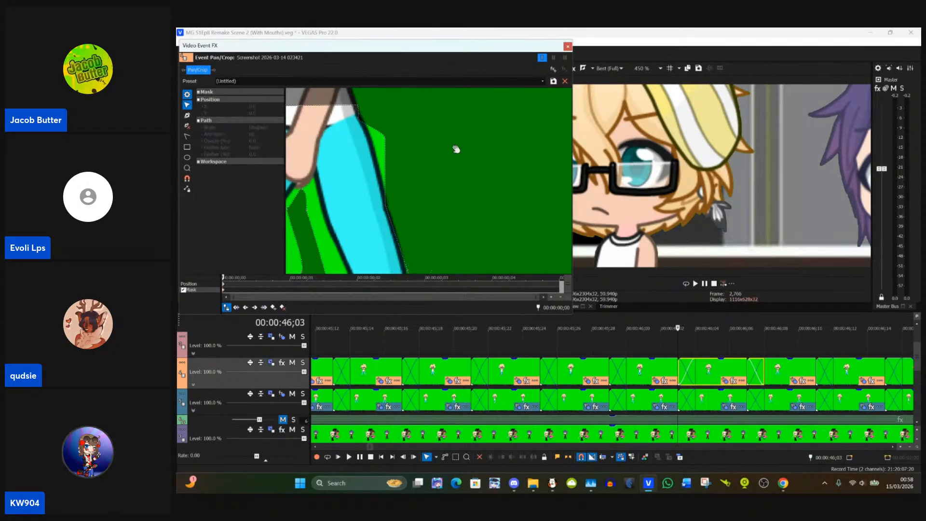
click(386, 141)
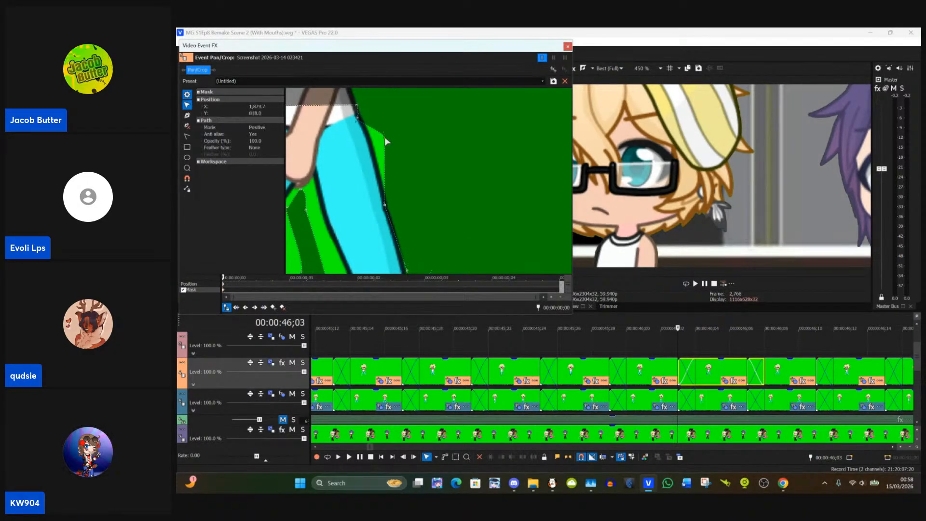
click(452, 145)
drag(387, 139, 422, 58)
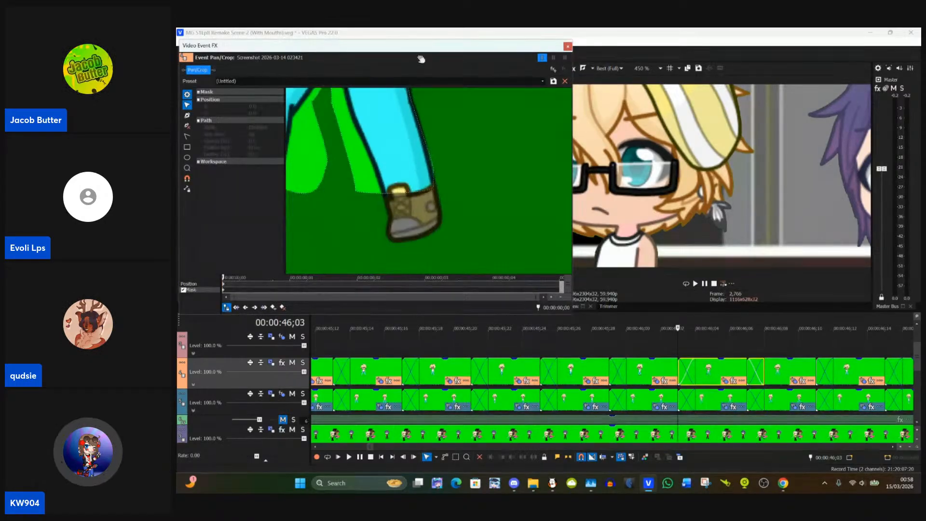
Step: Fit the right leg's lower mask points to about X 1,900, Y 957 outside, the inner cuff, and X 1,818, Y 903 on the inner leg
click(433, 167)
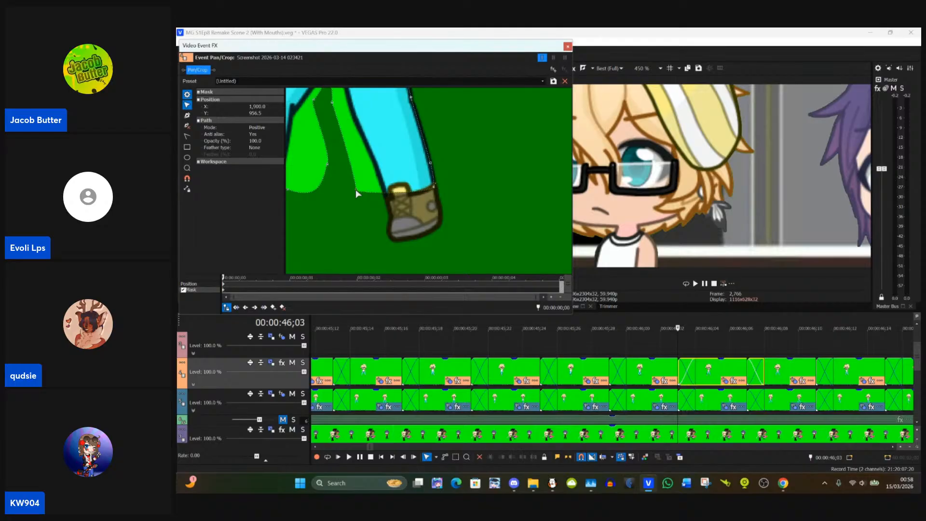
drag(356, 192, 362, 223)
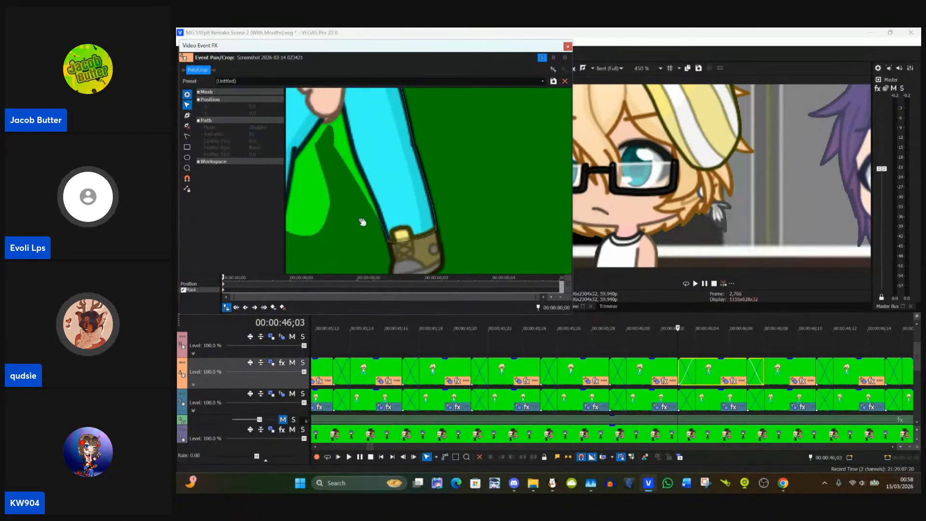
click(335, 146)
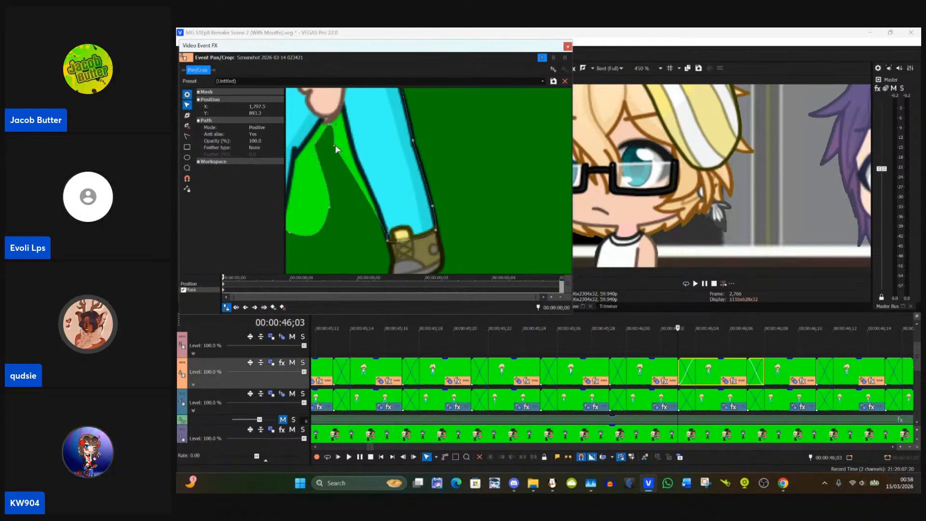
drag(336, 147, 355, 155)
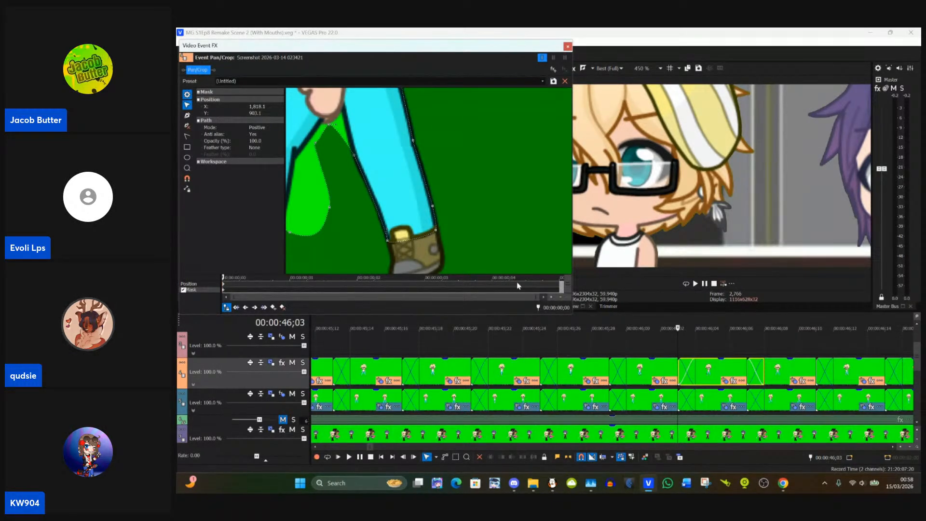
Step: Check the live viewer comments in the StreamYard studio and return to VEGAS Pro
mouse_move(785, 488)
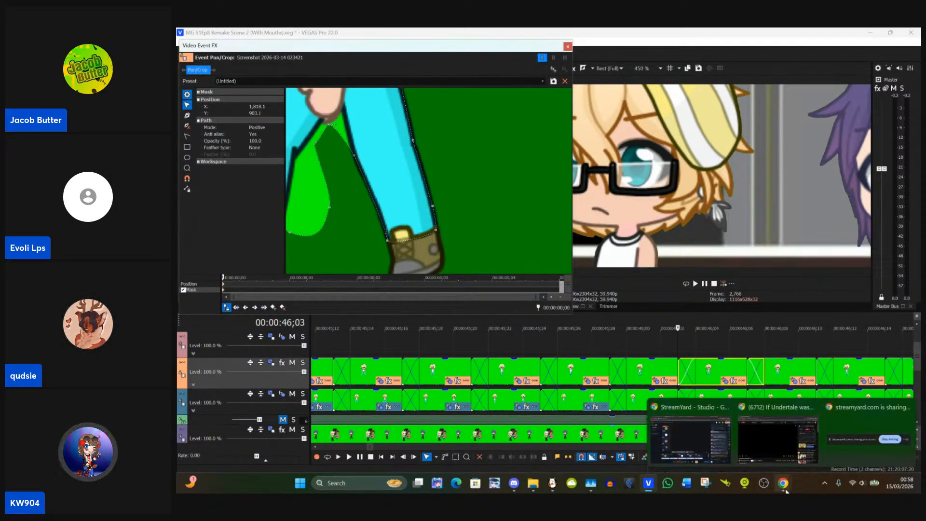
click(716, 453)
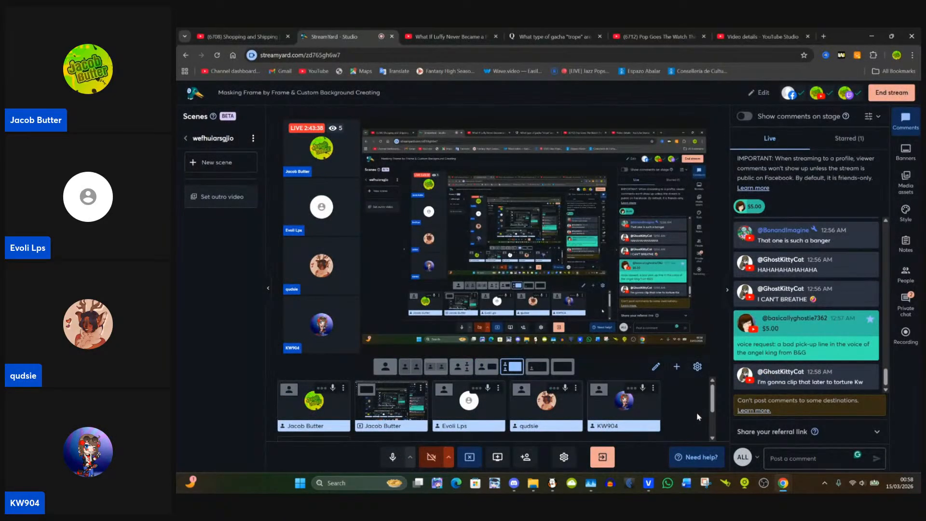
mouse_move(766, 334)
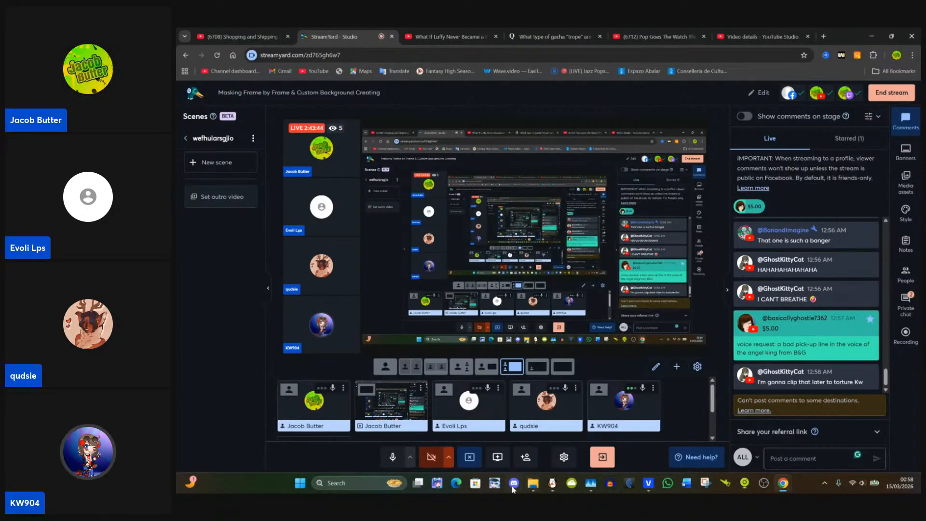
click(650, 483)
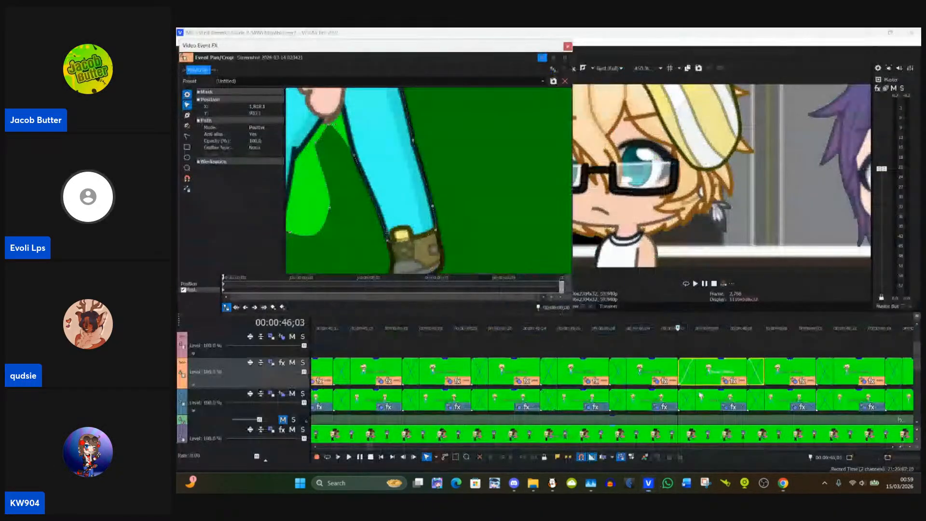
Step: Move the two mask points between the legs up to the crotch, one on each side just below the hand
drag(474, 188, 500, 271)
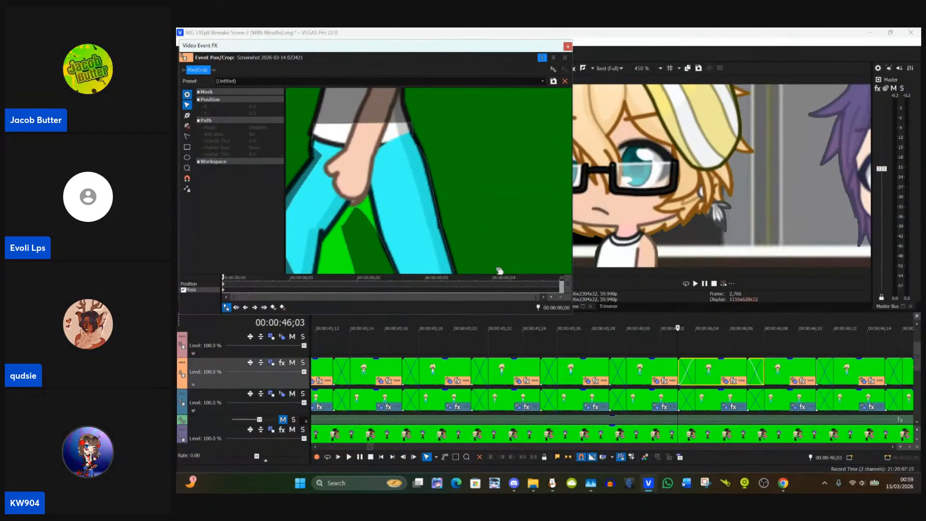
drag(360, 232, 383, 224)
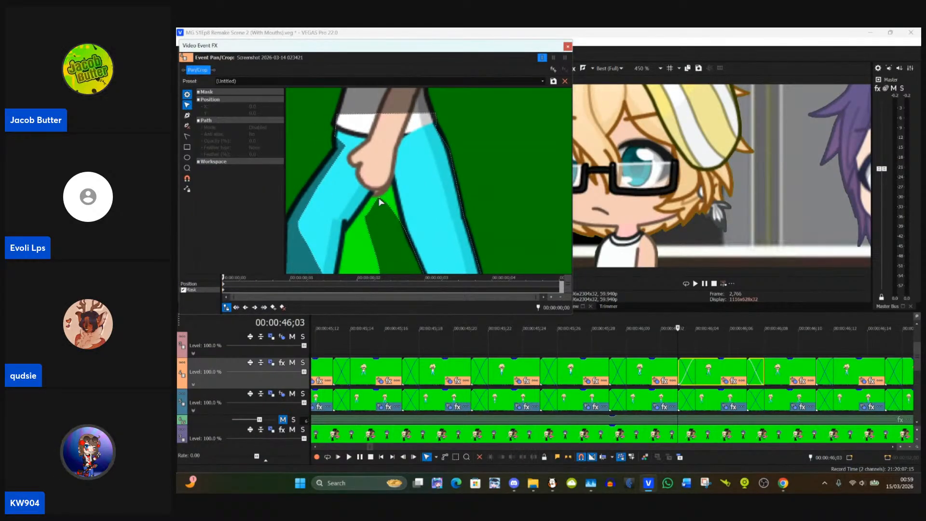
click(381, 202)
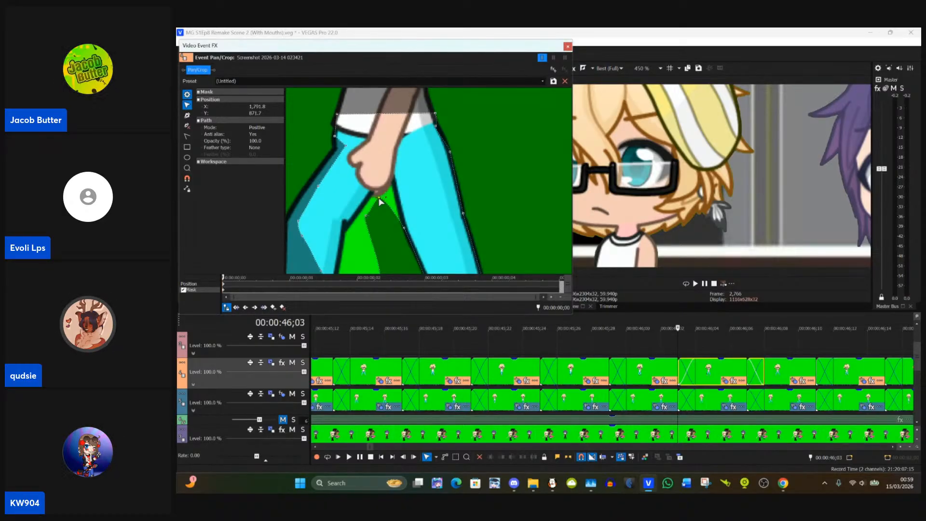
drag(381, 201, 389, 183)
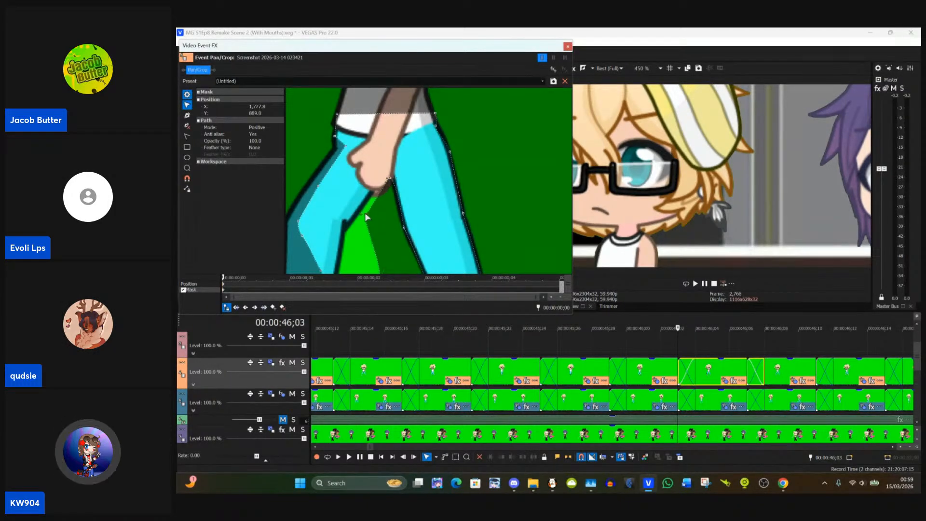
drag(367, 218, 377, 183)
click(398, 246)
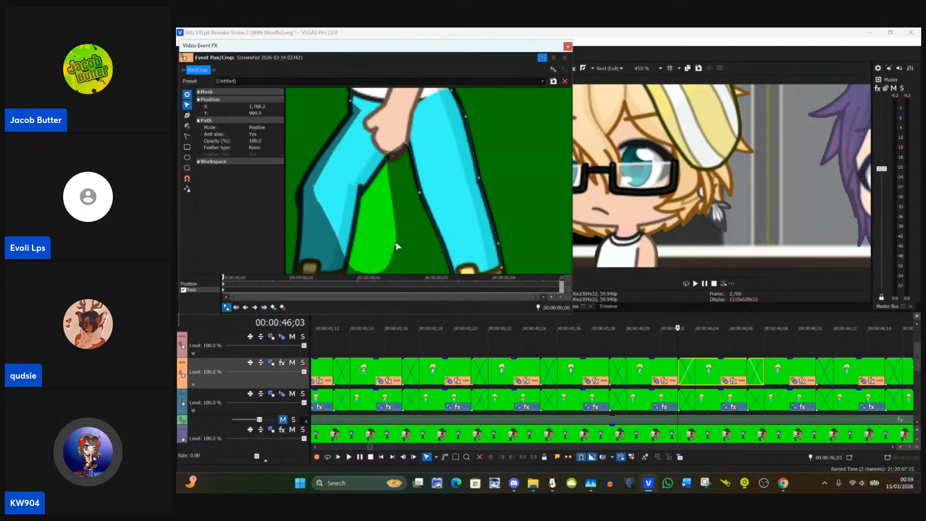
Step: Move the mask point just below the left hip outward onto the outer edge of the trousers
drag(322, 177, 386, 151)
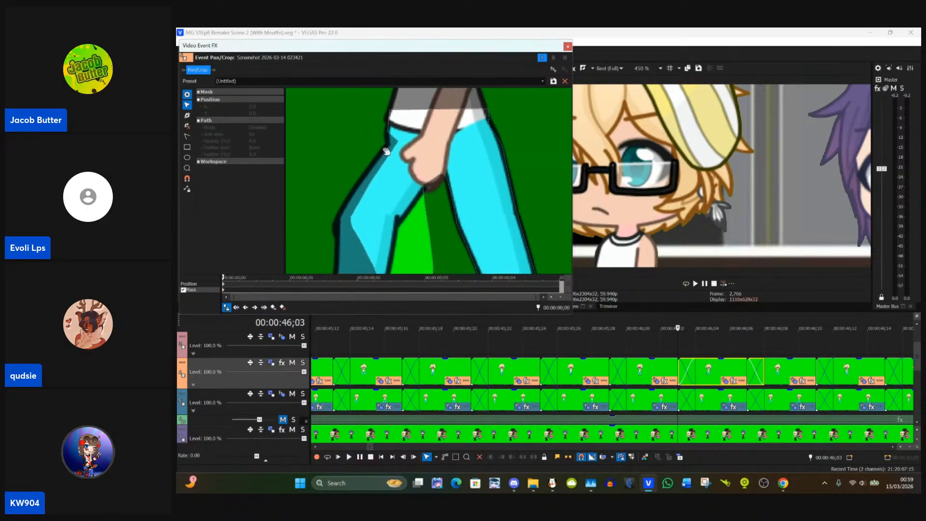
click(399, 145)
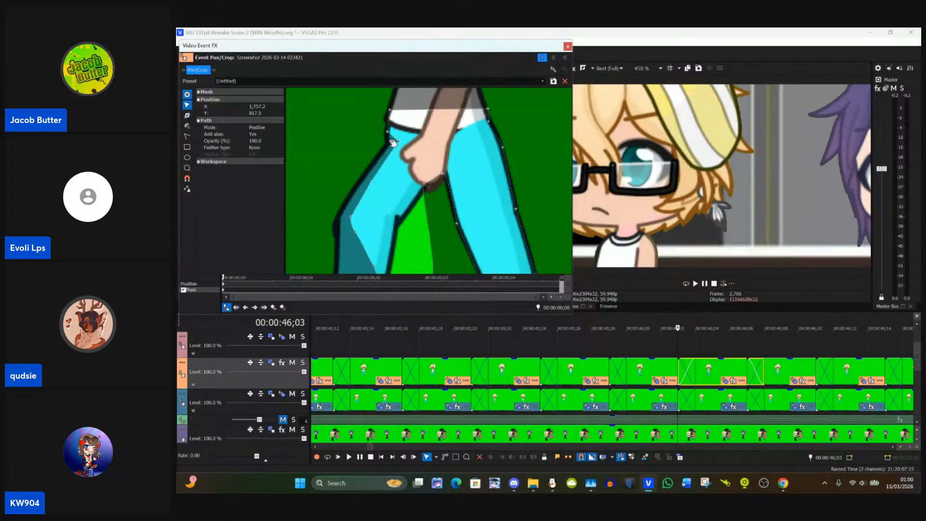
drag(394, 143, 389, 134)
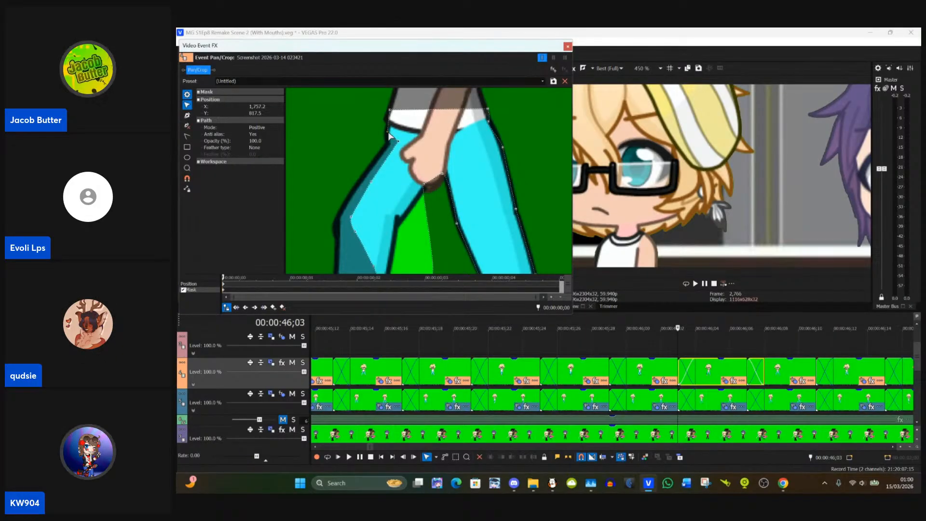
click(399, 142)
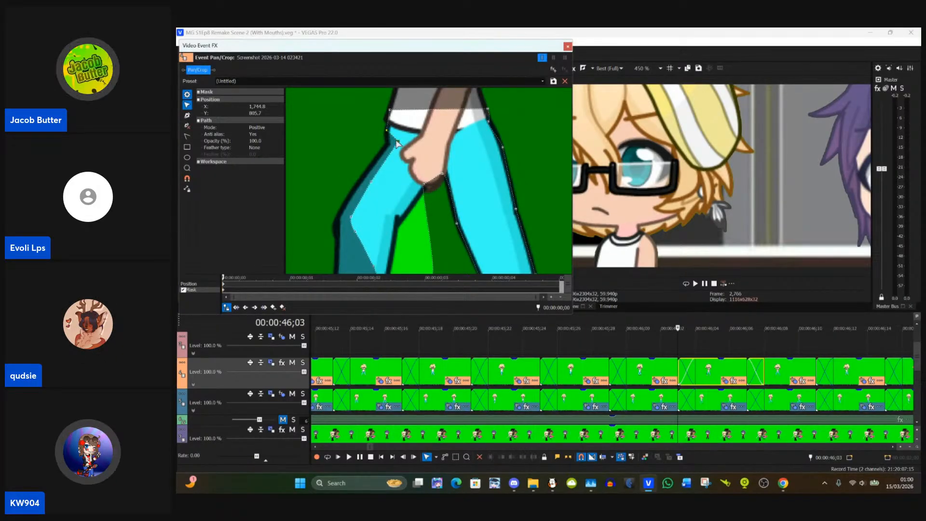
drag(398, 143, 387, 145)
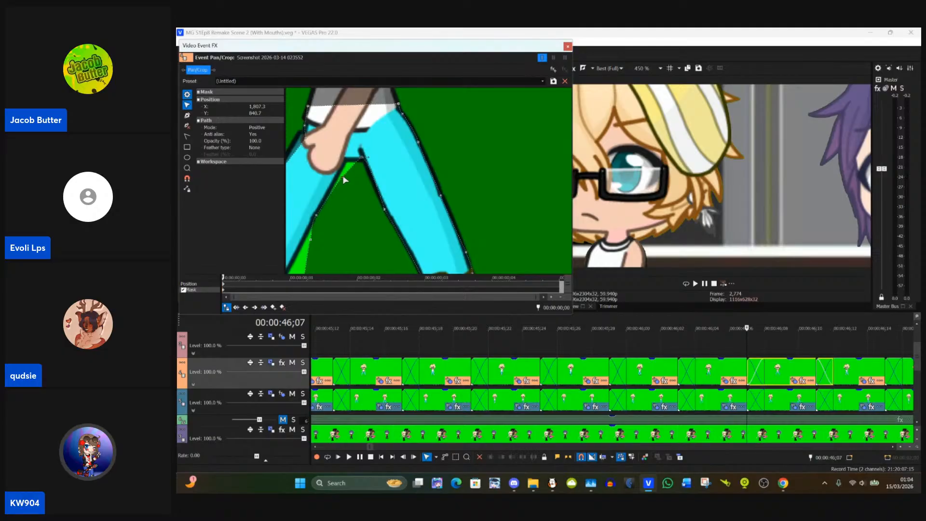
Step: Move the left leg's inner mask points onto the crotch, the lower inner leg edge and the inner cuff
drag(342, 175, 344, 165)
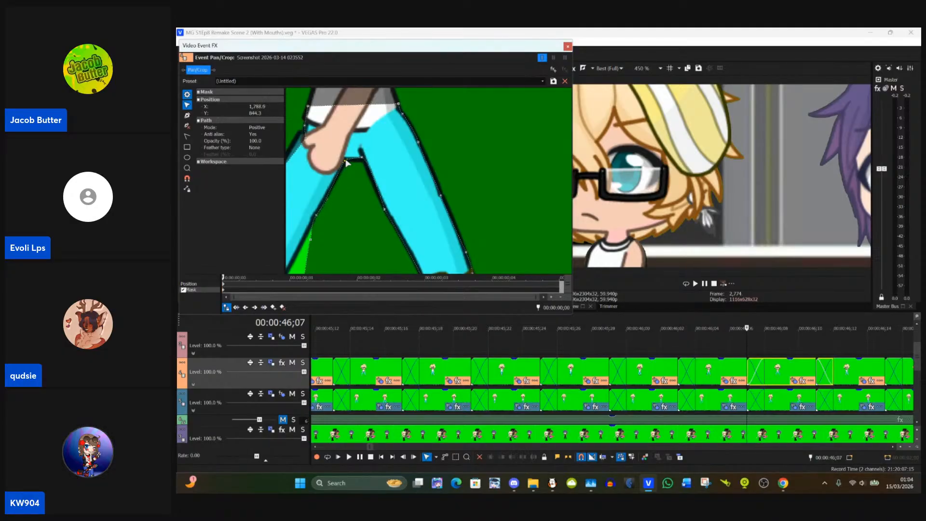
drag(315, 211, 364, 161)
drag(360, 222, 387, 229)
click(387, 231)
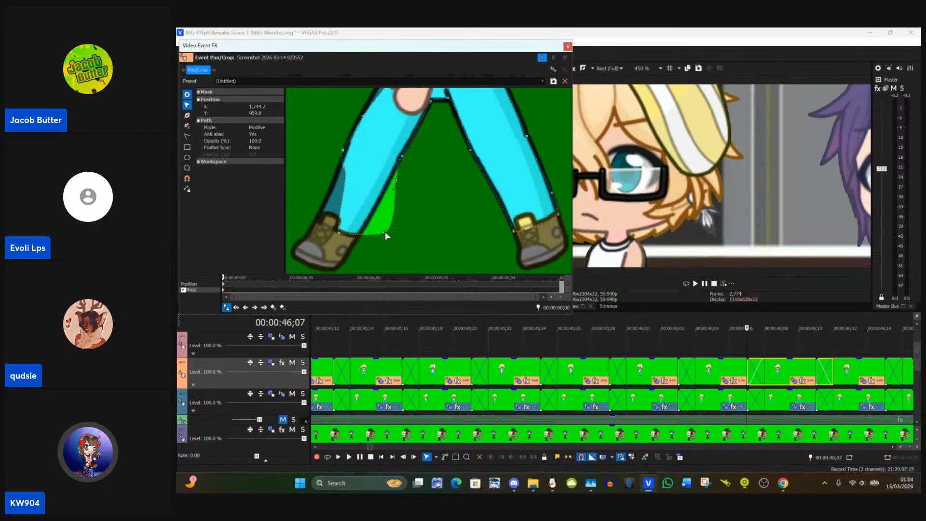
drag(383, 234, 357, 237)
click(383, 206)
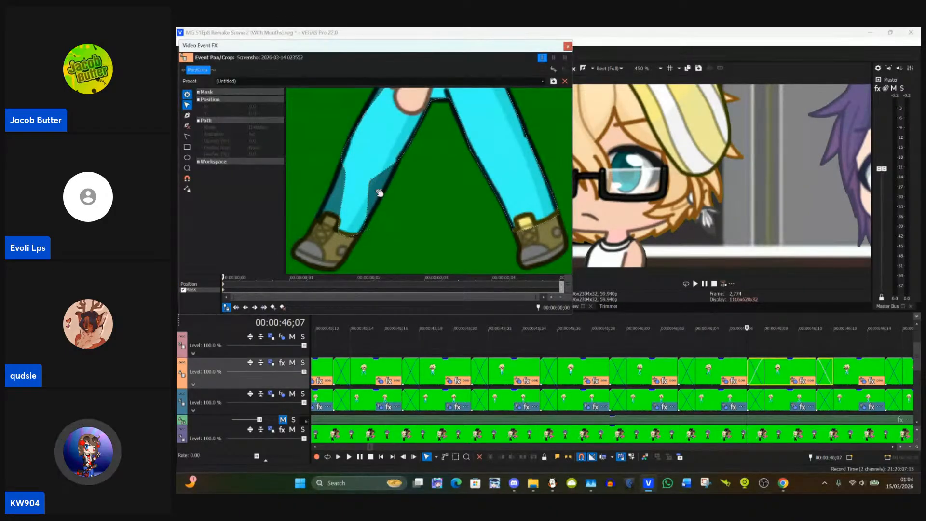
click(371, 183)
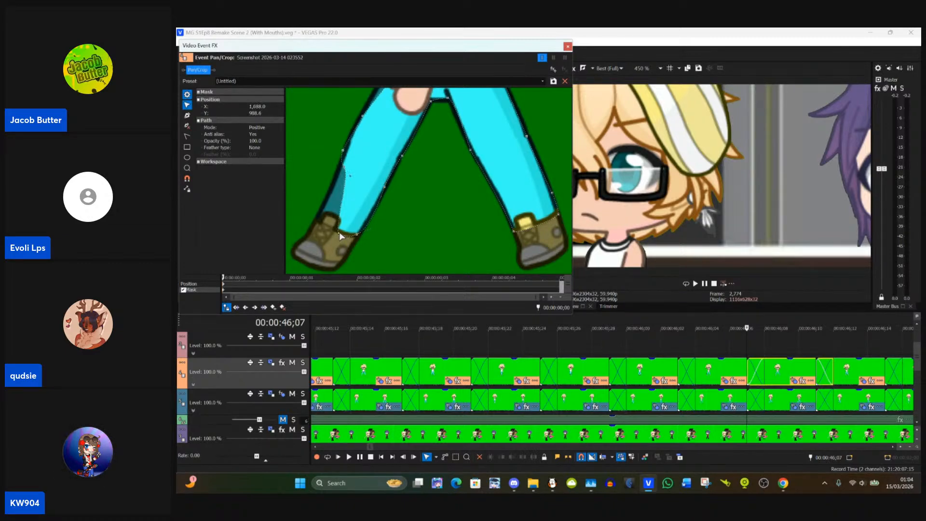
Step: Fit the left leg's outer mask points to about X 1,663, Y 976 at the cuff, X 1,688, Y 916 above it, and X 1,739, Y 814 at the hip
drag(341, 236, 319, 225)
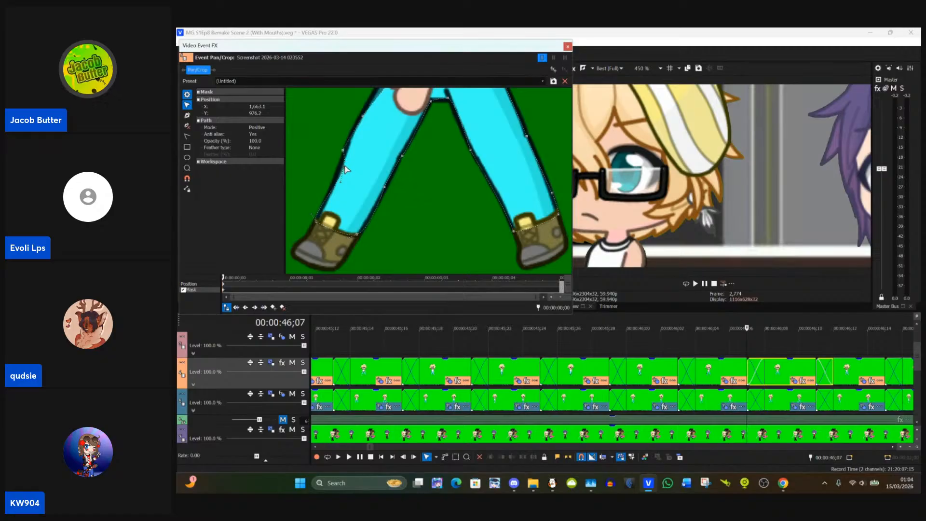
drag(344, 166, 340, 166)
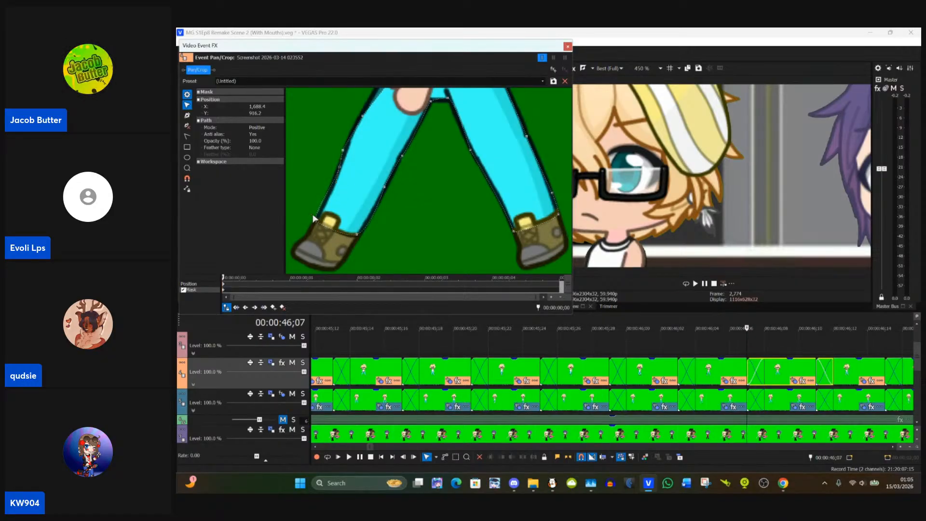
drag(343, 133, 342, 157)
click(342, 162)
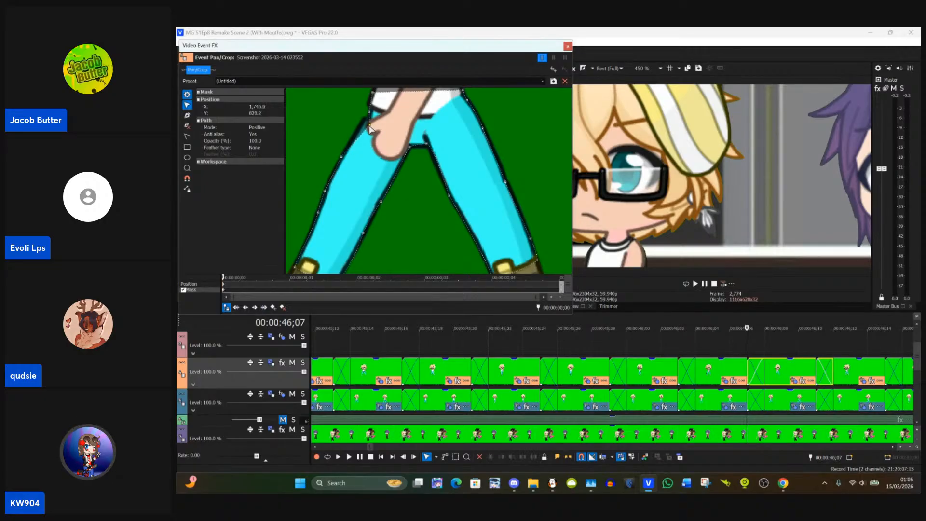
drag(371, 130, 364, 126)
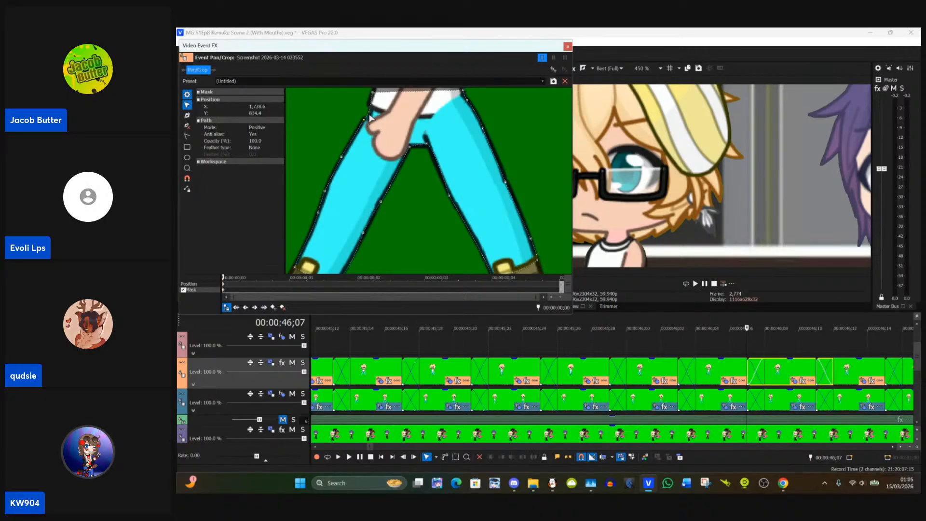
drag(370, 119, 404, 200)
drag(549, 245, 469, 194)
drag(376, 225, 429, 239)
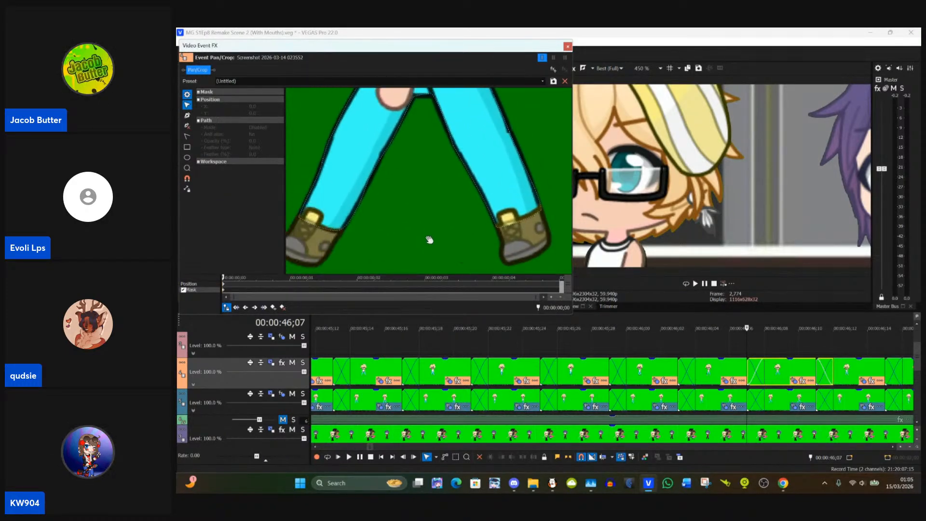
scroll(430, 251, down, 1)
scroll(430, 252, down, 2)
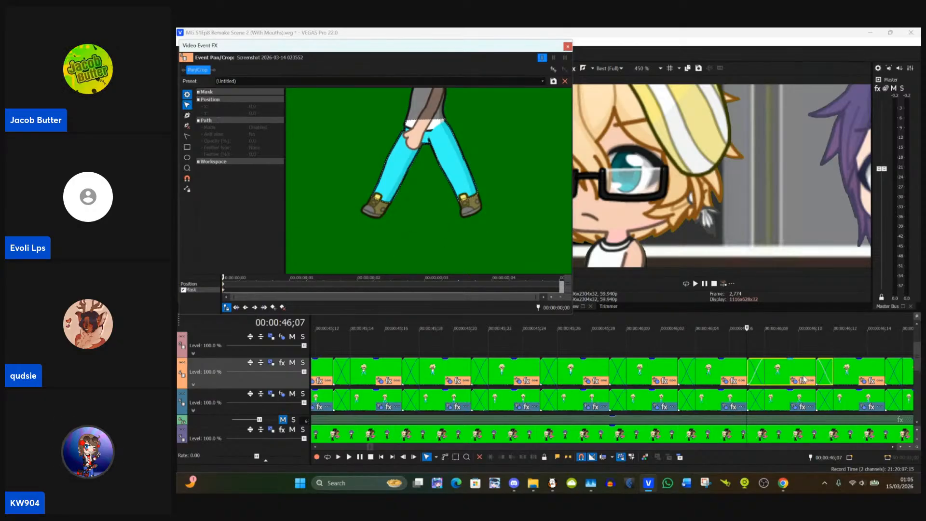
Step: Open the mask of the clip at 00:00:46;11 and paste the copied event attributes onto the clip at 00:00:46;07
click(781, 377)
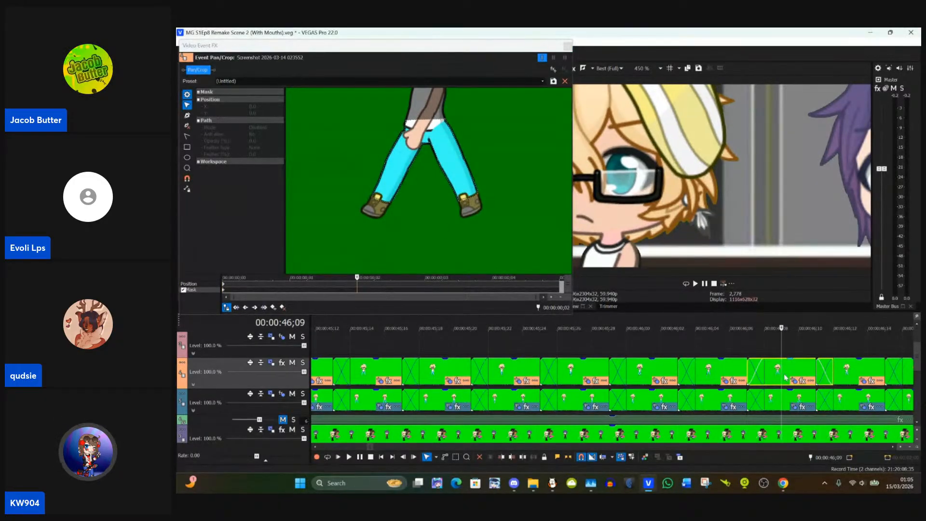
click(815, 376)
click(863, 382)
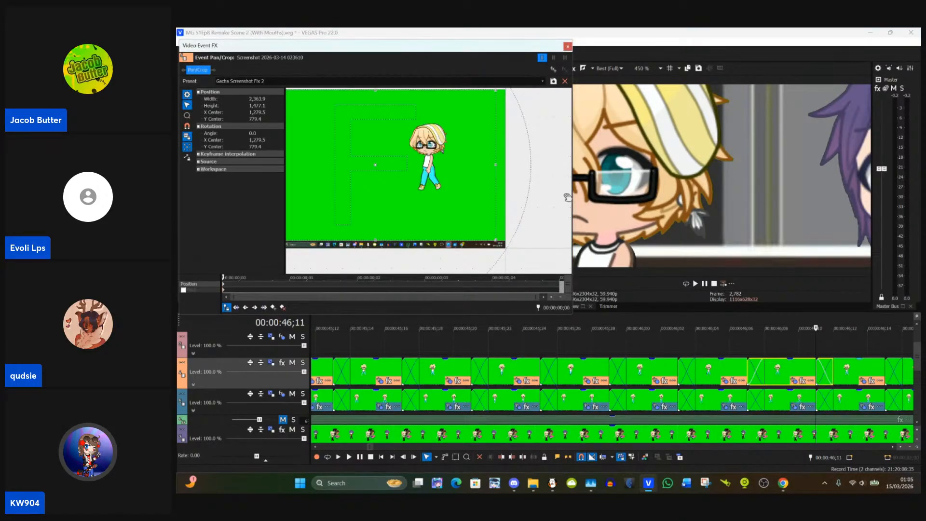
right_click(774, 385)
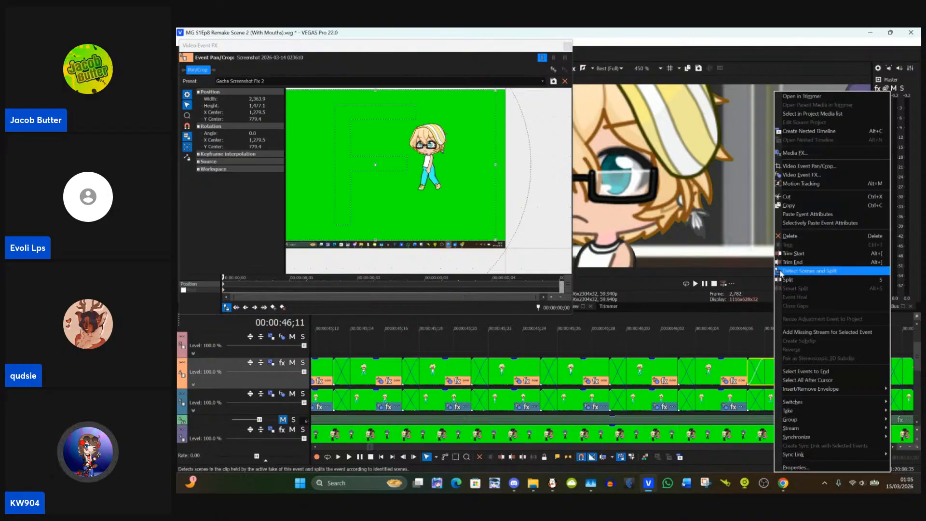
click(795, 214)
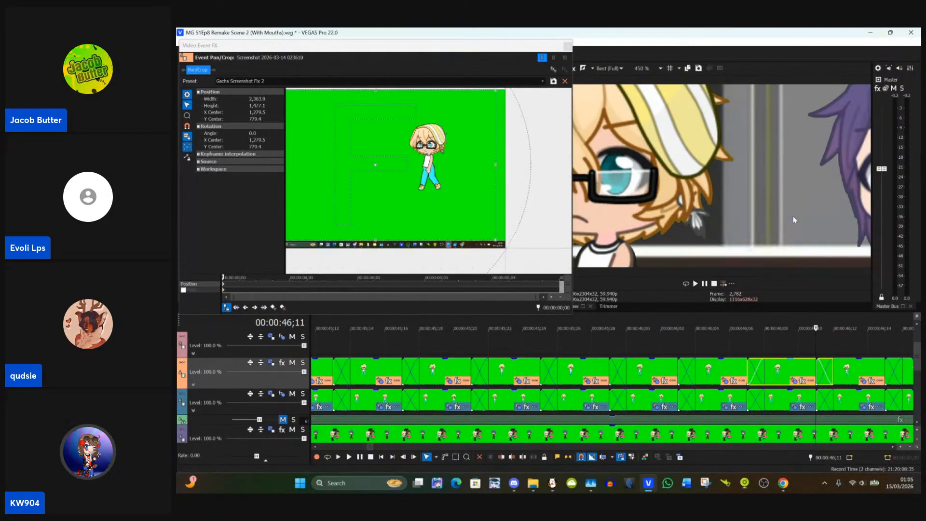
click(782, 383)
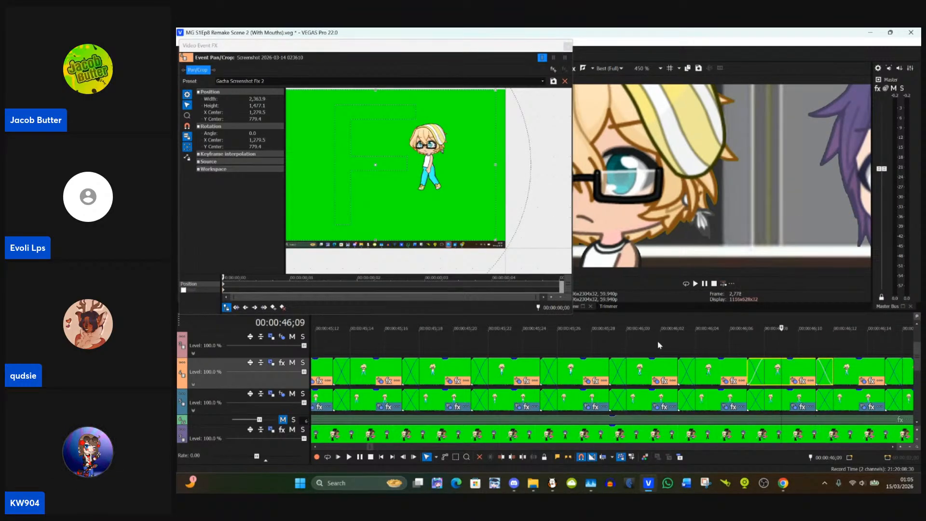
click(224, 292)
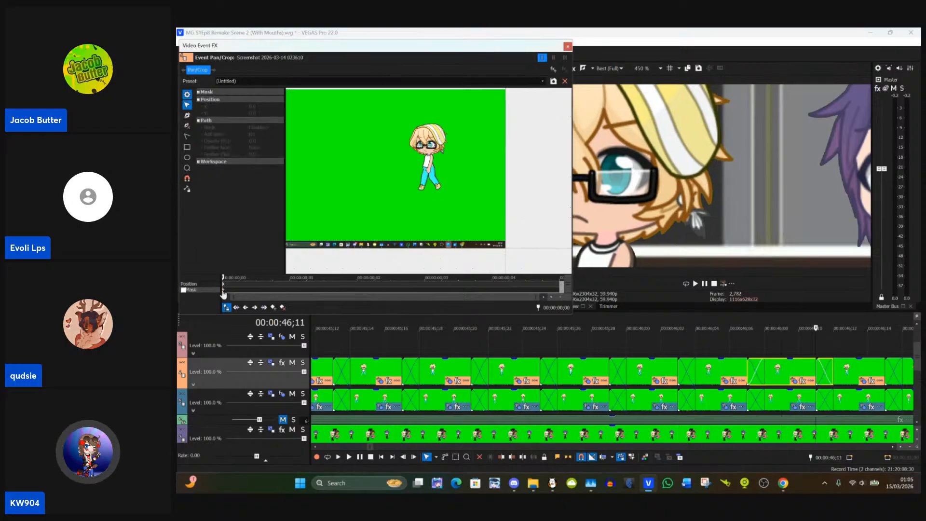
Step: Review the preceding clip's mask in Event Pan/Crop, close it, and paste the event attributes onto the clip at 00:00:46;07
click(734, 369)
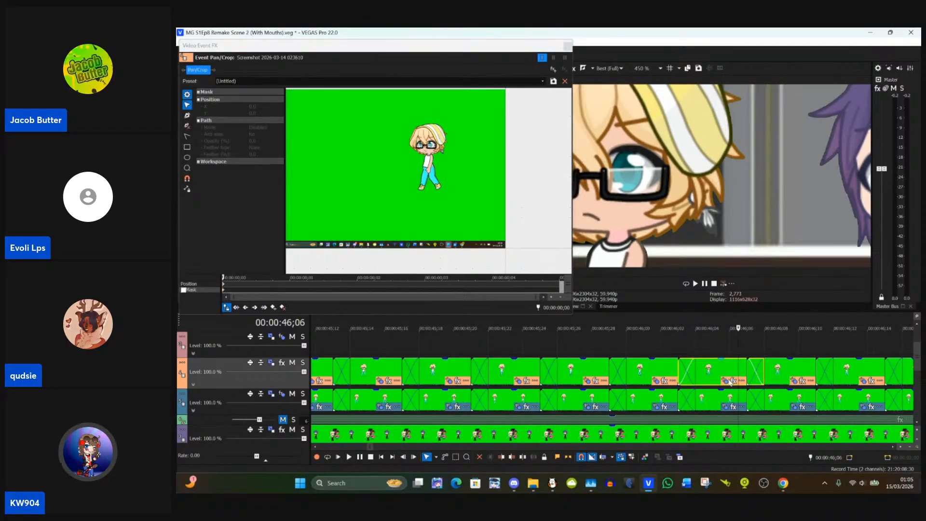
click(726, 381)
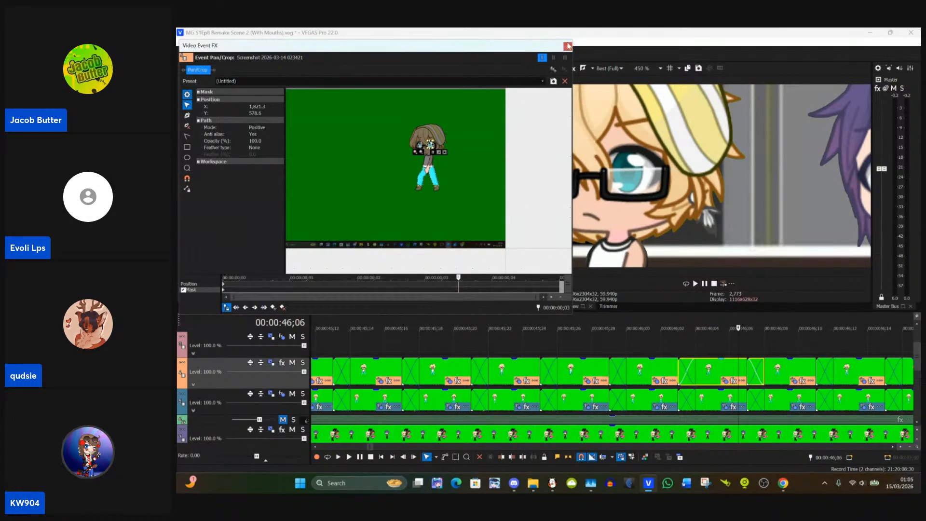
click(567, 46)
click(710, 374)
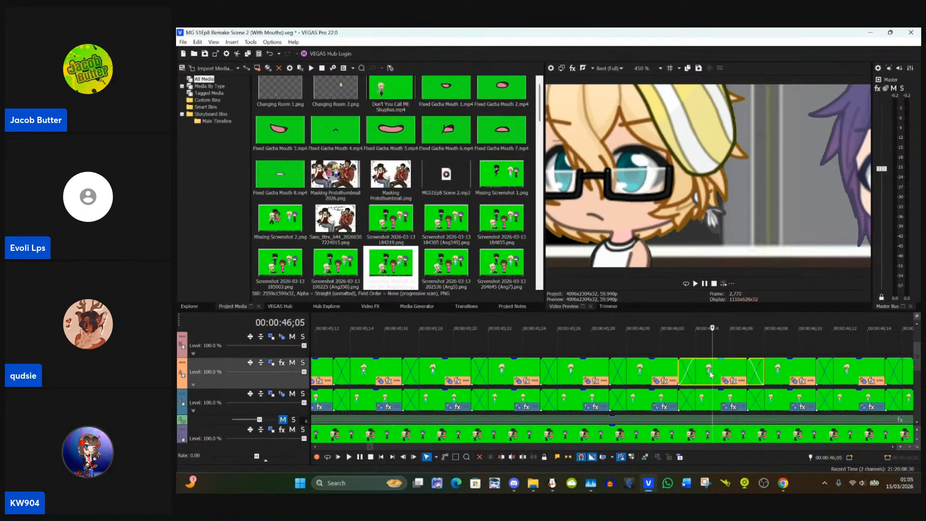
click(747, 374)
right_click(779, 378)
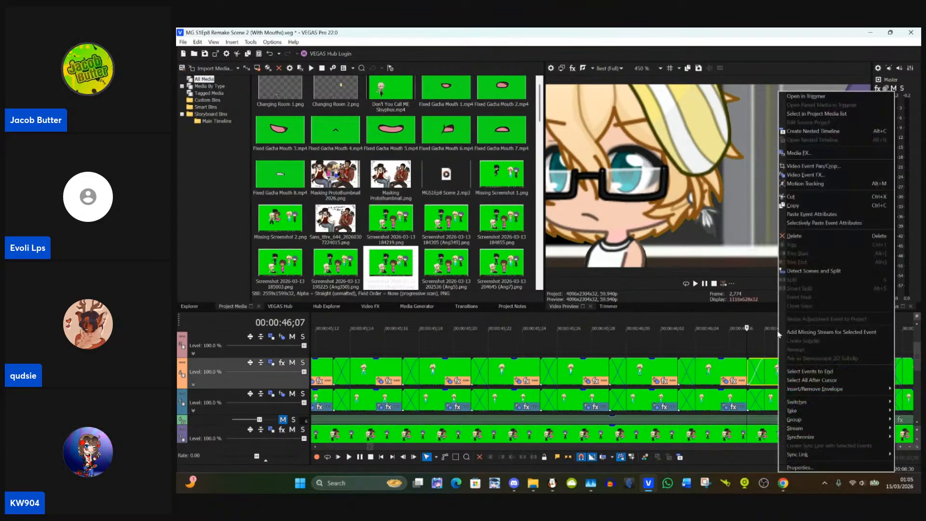
click(790, 227)
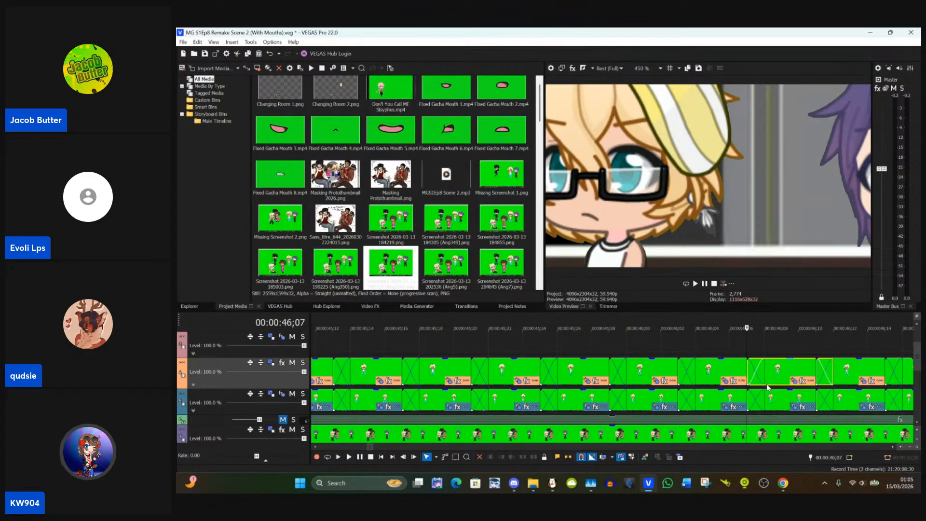
Step: Reopen the 00:00:46;07 clip's mask and align the eye masks to about X 1,722, Y 582 and X 1,829, Y 581
click(799, 381)
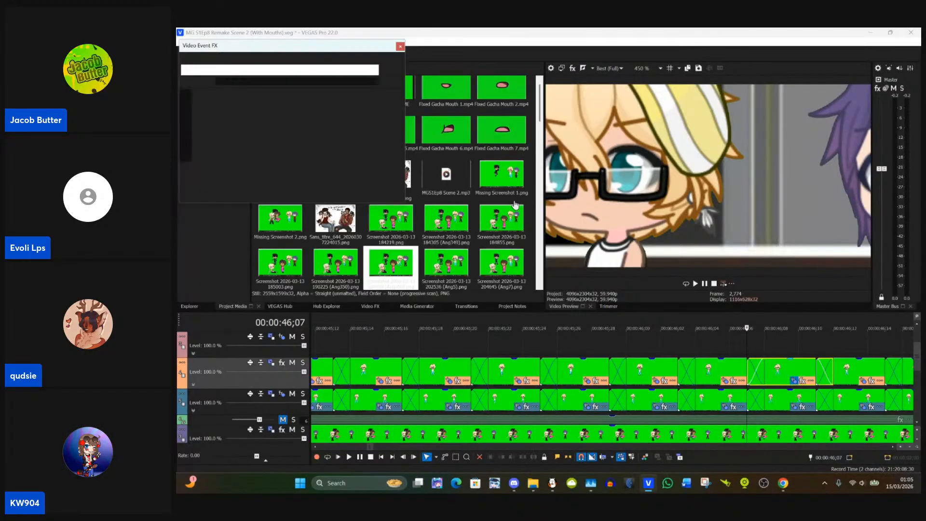
scroll(517, 205, up, 6)
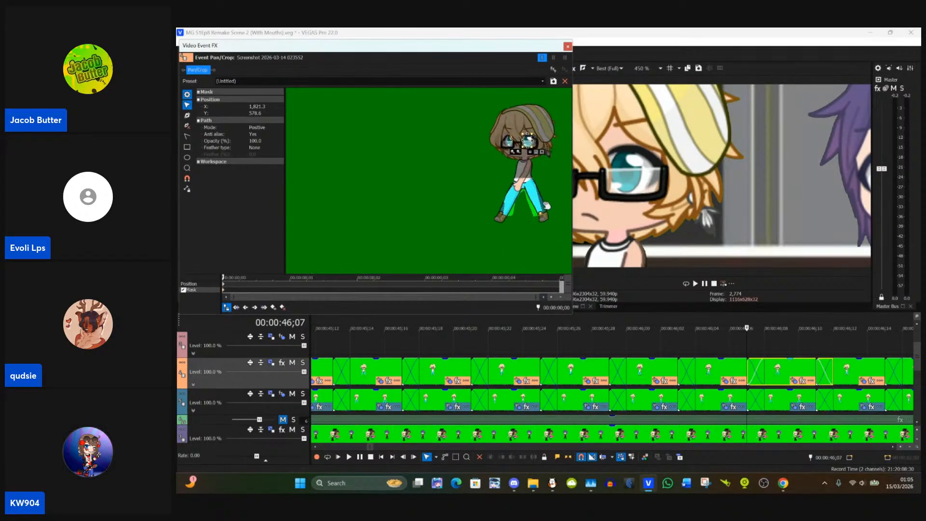
scroll(421, 236, up, 6)
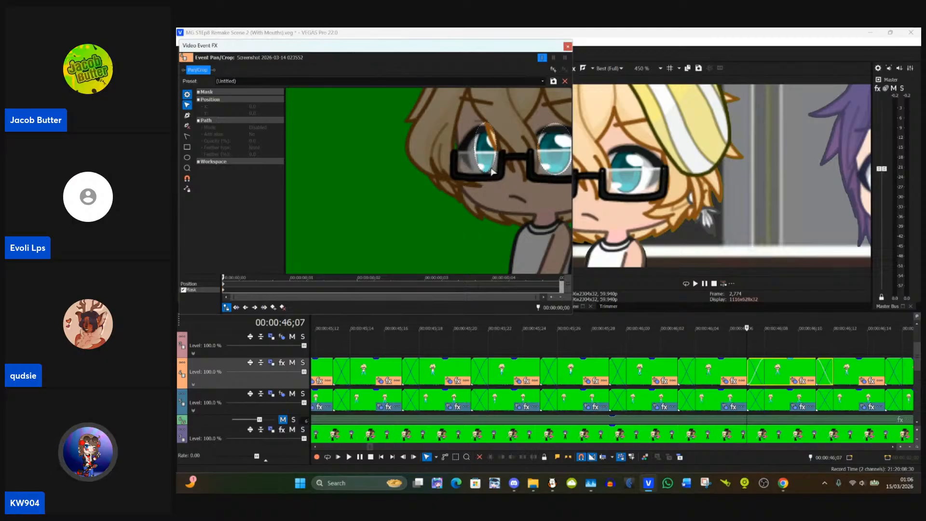
click(491, 171)
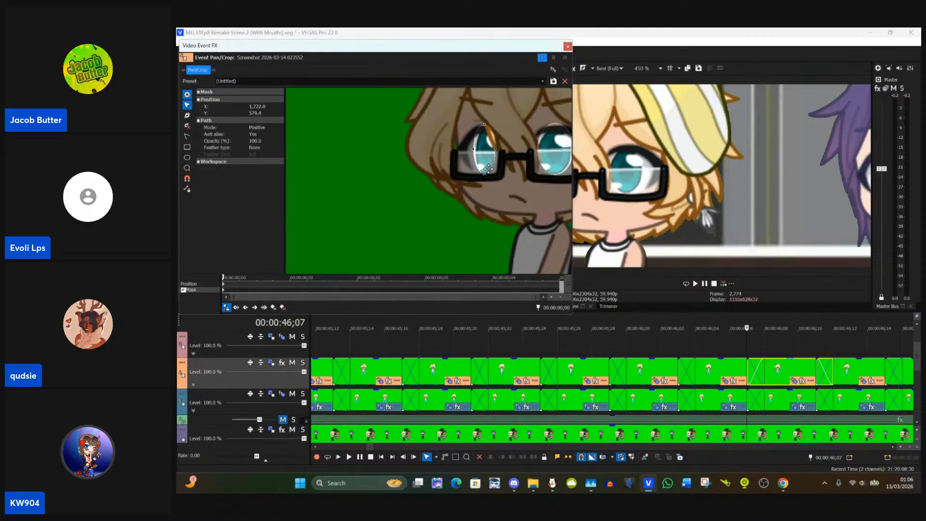
drag(488, 168, 488, 170)
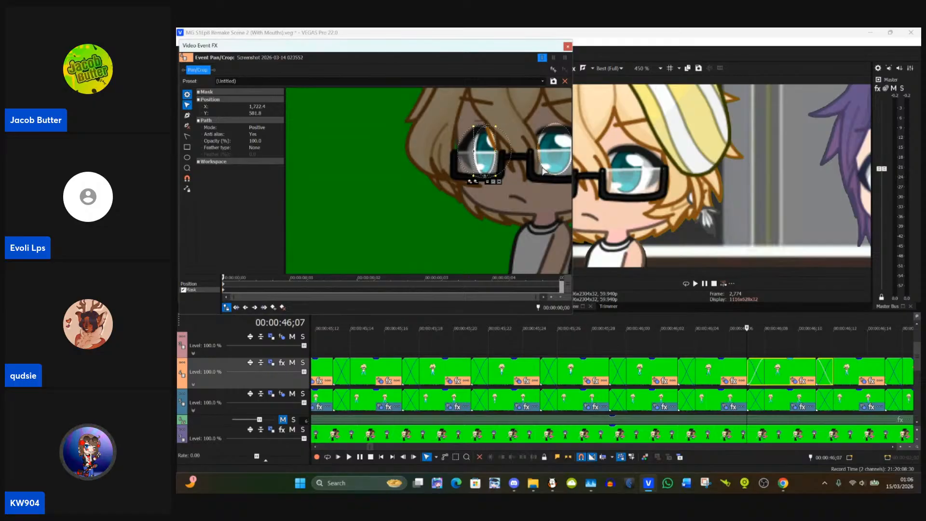
drag(544, 170, 542, 169)
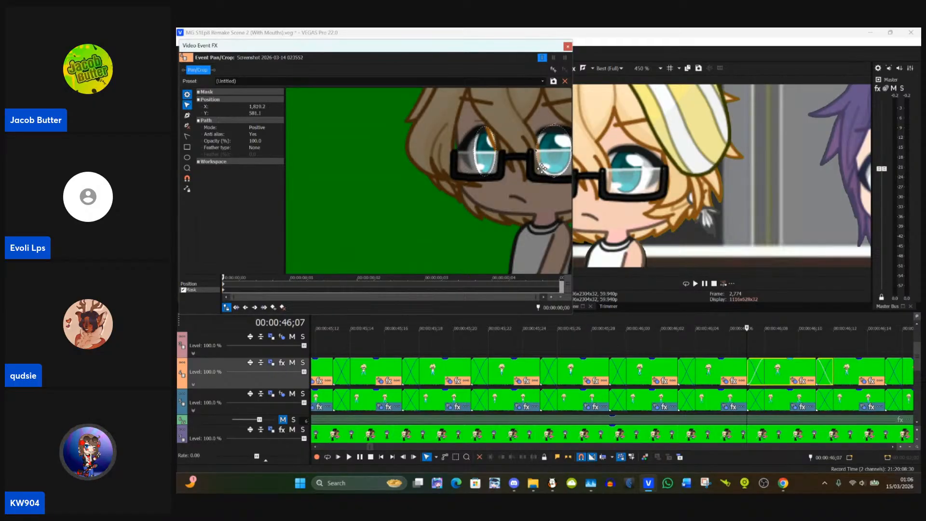
Step: Fit the mask points at the right hip to the trousers' outer edge, with the hip point at about X 1,851, Y 797
drag(541, 210, 481, 148)
drag(487, 184, 487, 138)
drag(554, 189, 461, 178)
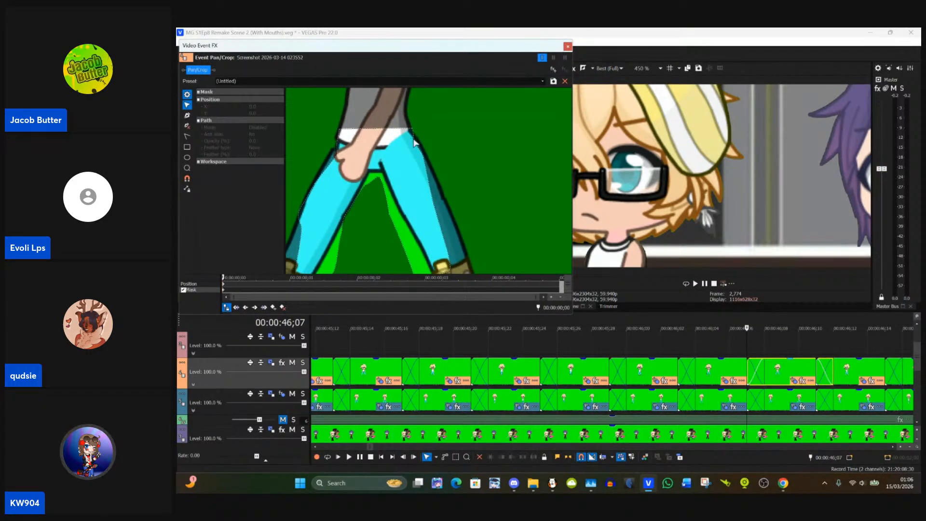
click(415, 142)
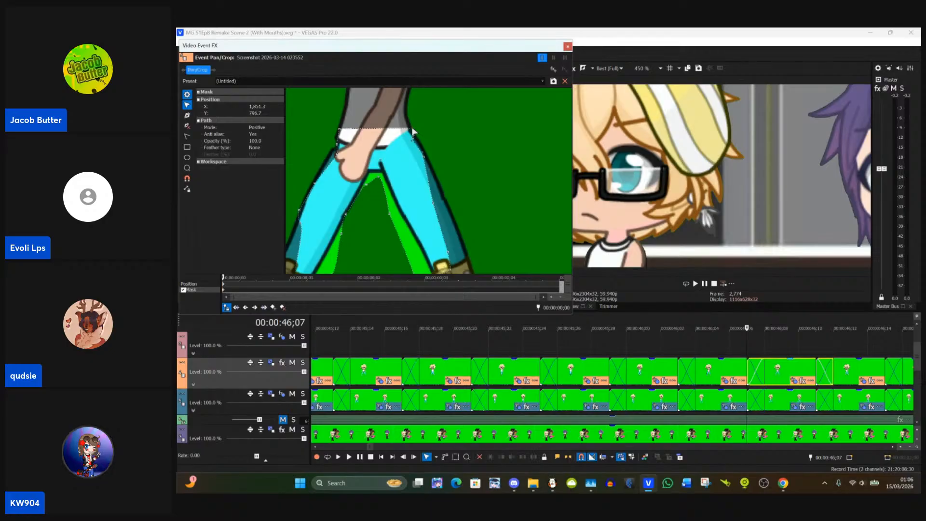
drag(414, 132, 427, 160)
Step: Fit the right leg's lower mask points to about X 1,920, Y 941 outside, the outer cuff, and X 1,879, Y 986 at the inner cuff
drag(434, 208, 439, 162)
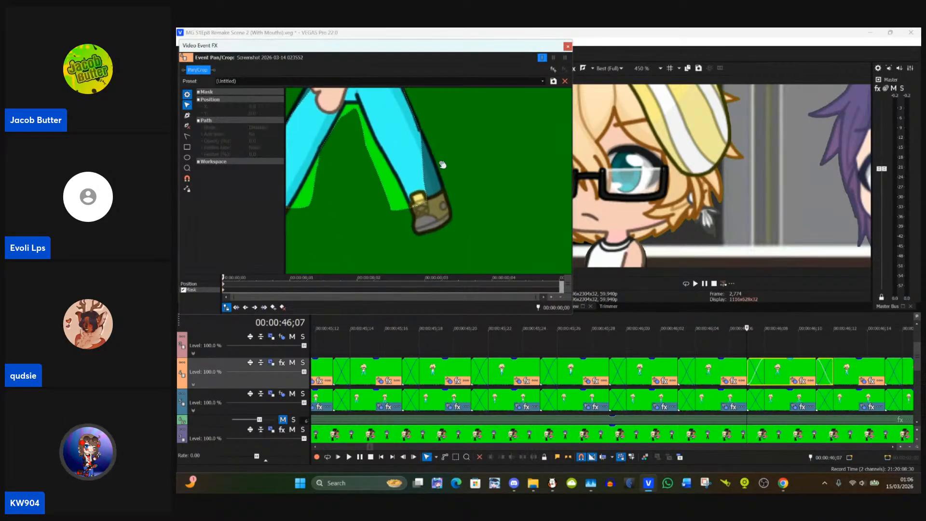
click(425, 185)
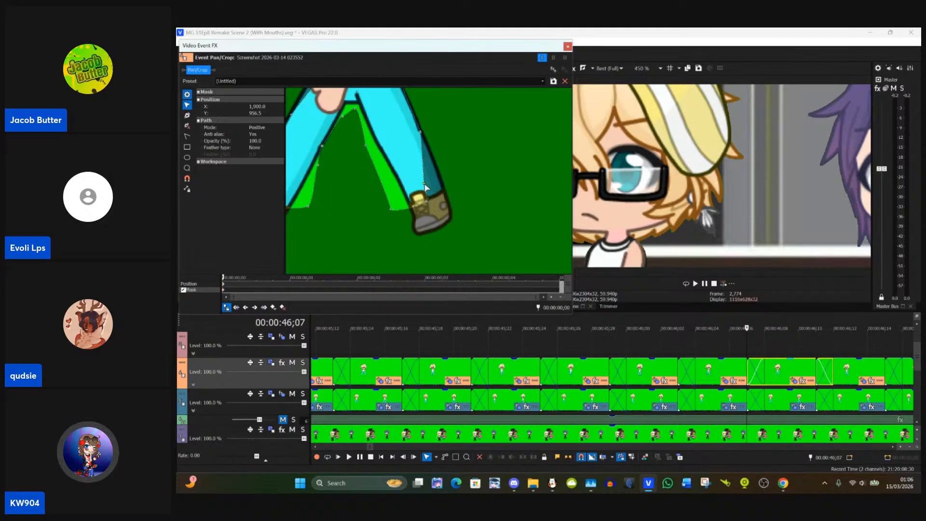
drag(425, 185, 434, 178)
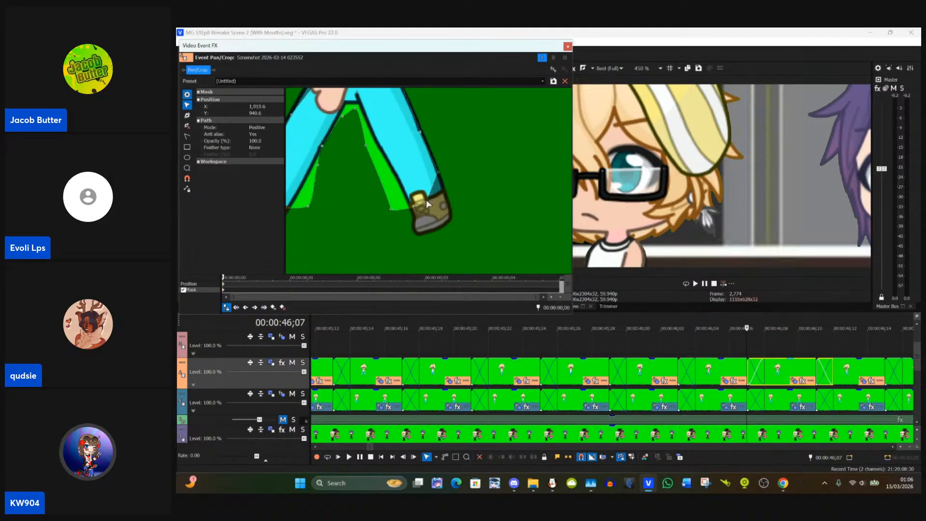
drag(433, 203, 410, 207)
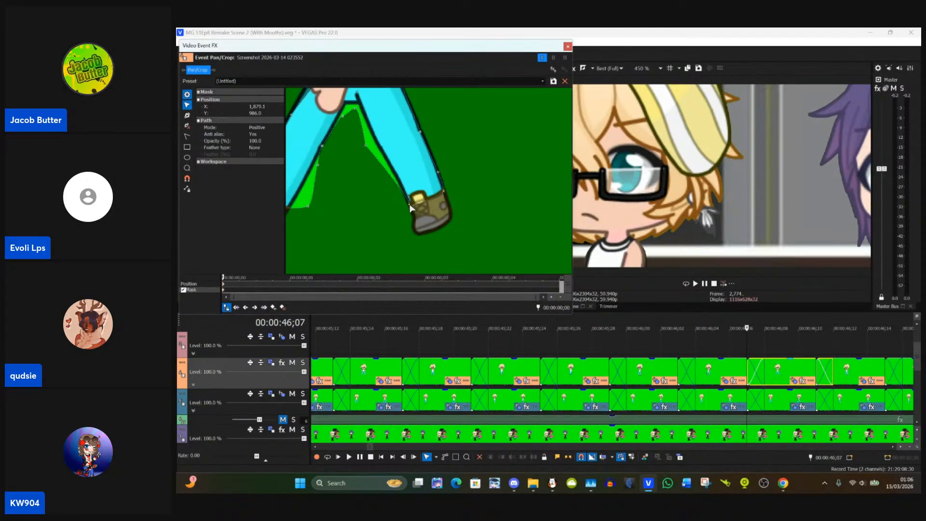
Step: Move the mask points between the legs onto the right inner leg edge and the crotch at about X 1,791, Y 844
mouse_move(366, 145)
mouse_down()
mouse_move(377, 145)
mouse_move(372, 127)
mouse_move(369, 145)
mouse_move(360, 143)
mouse_move(365, 131)
mouse_up()
click(373, 137)
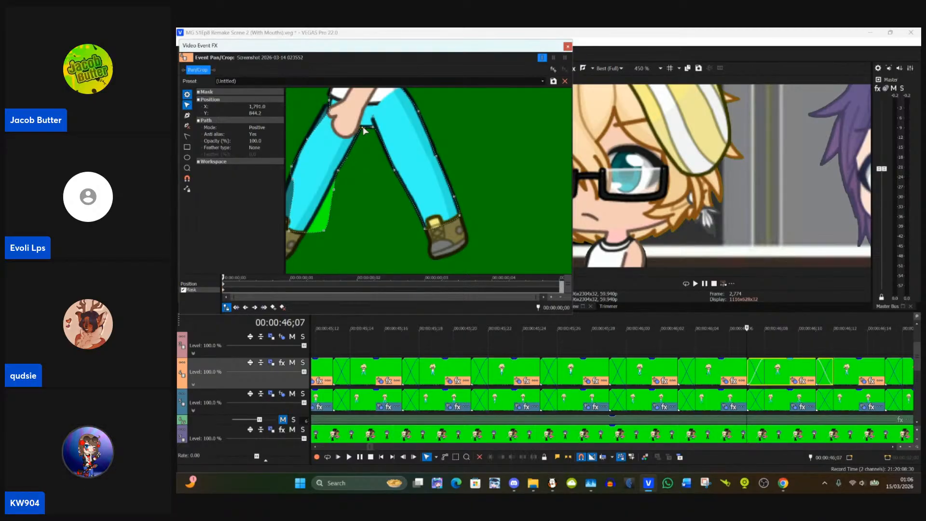
drag(342, 169, 362, 158)
Step: Move the left leg's cuff mask points to about X 1,663, Y 978 outside and X 1,707, Y 993 inside
click(356, 200)
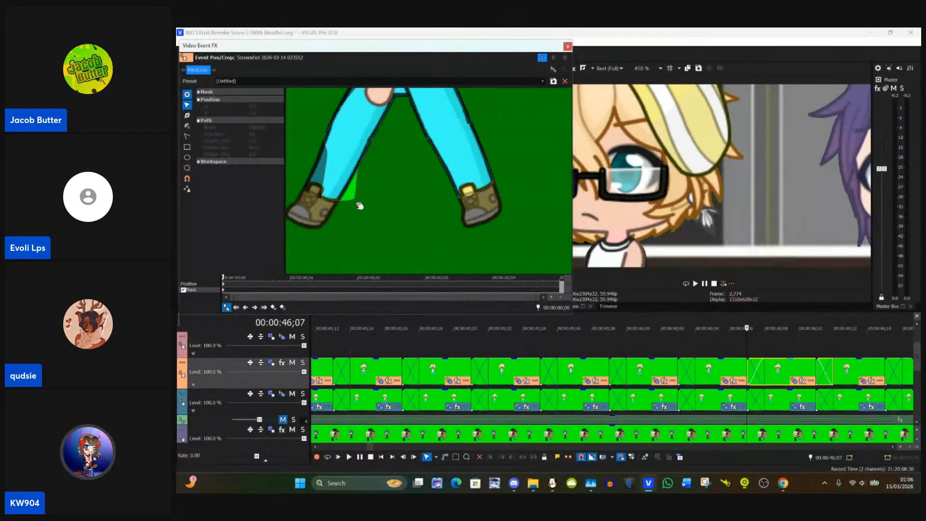
click(323, 196)
drag(322, 196, 302, 192)
click(352, 199)
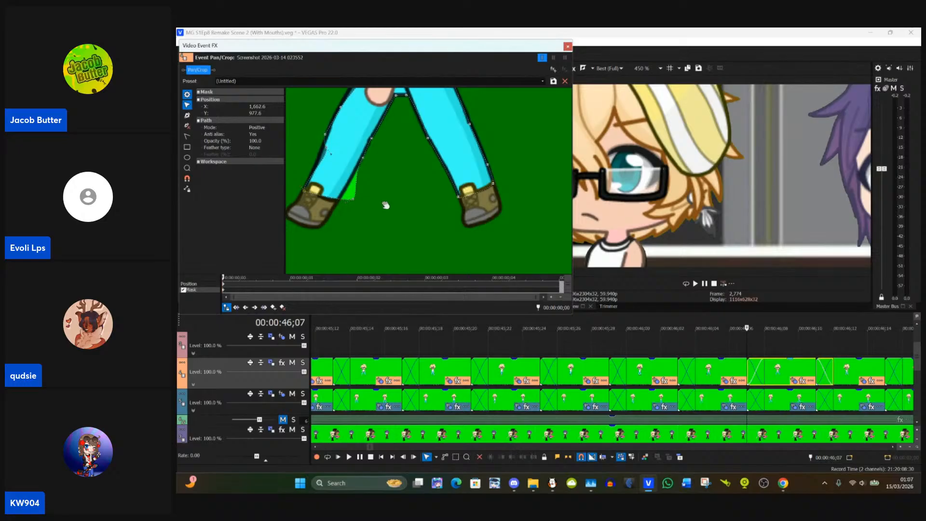
drag(352, 199, 339, 200)
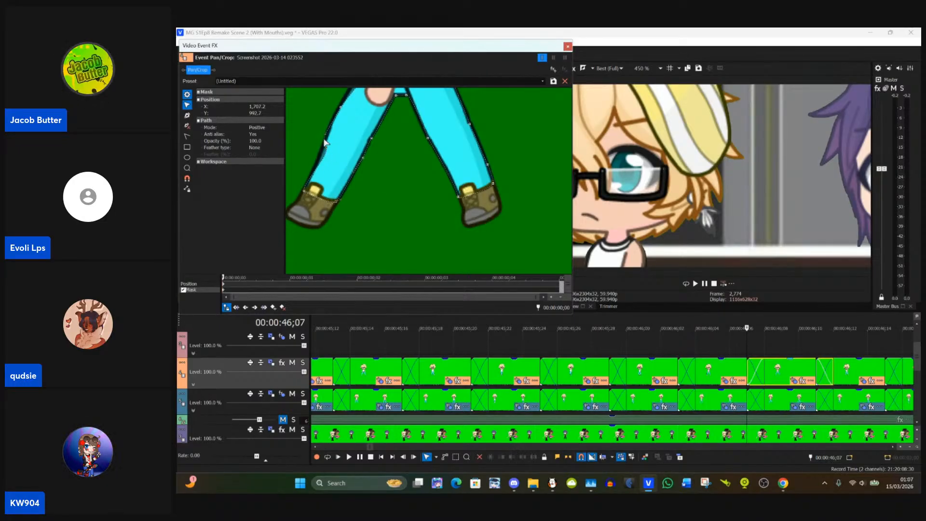
Step: Fit the mask point at the left hip to the trousers' outer edge beside the hand
drag(319, 148, 337, 173)
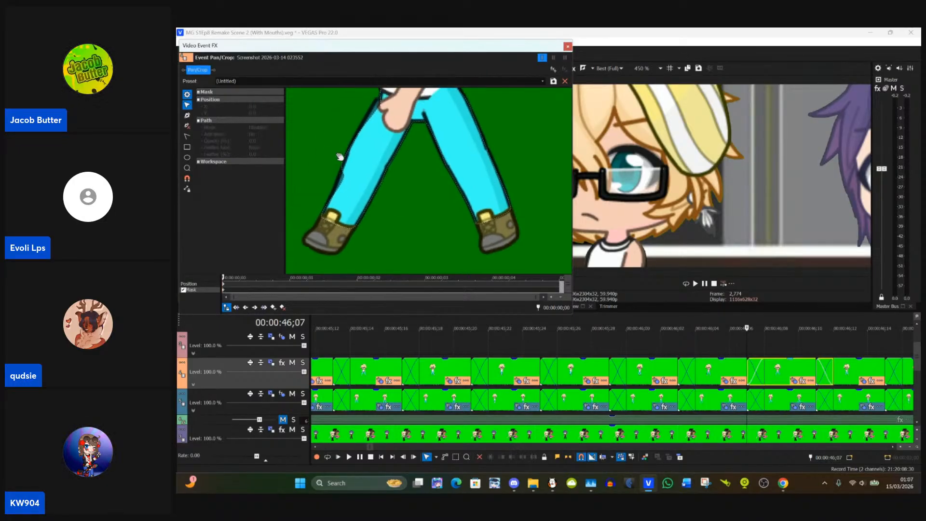
click(375, 115)
drag(360, 123, 389, 131)
click(386, 134)
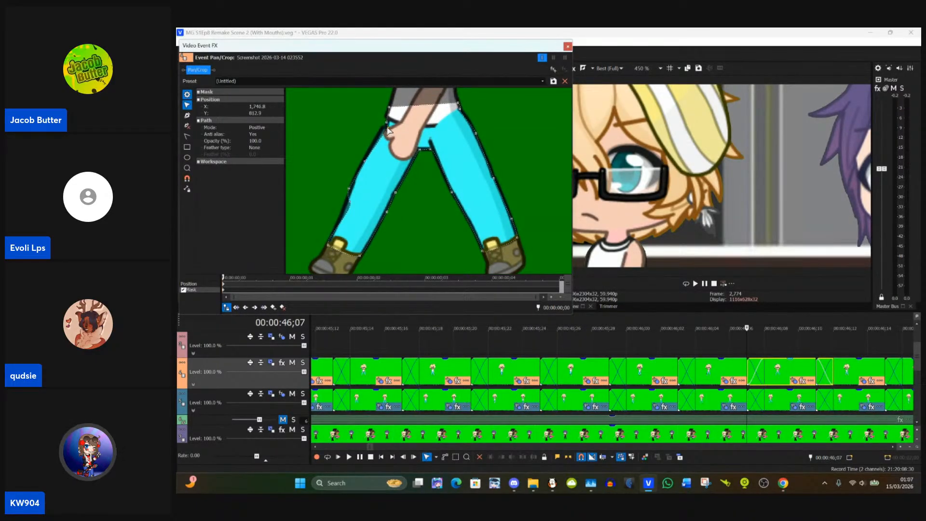
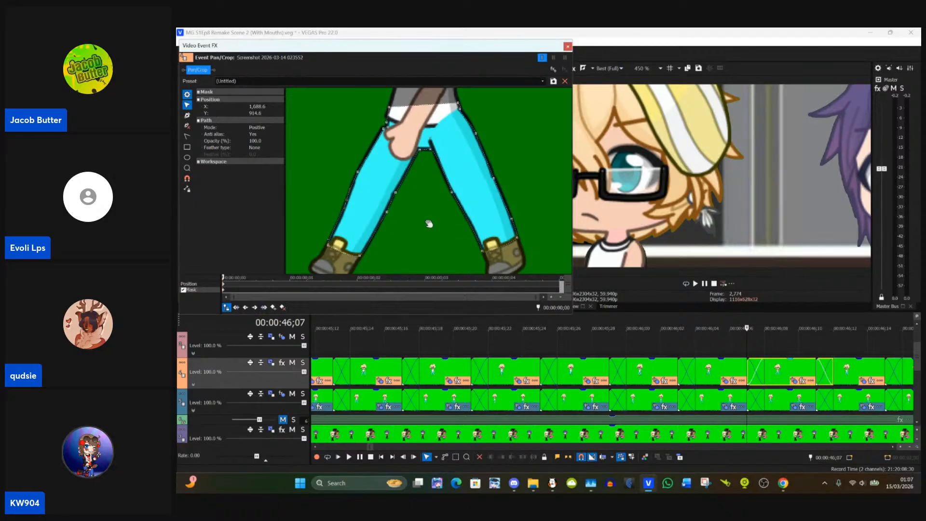
Step: Review the refitted trouser mask from hips to cuffs and close the clip's Event Pan/Crop window
drag(429, 223, 408, 265)
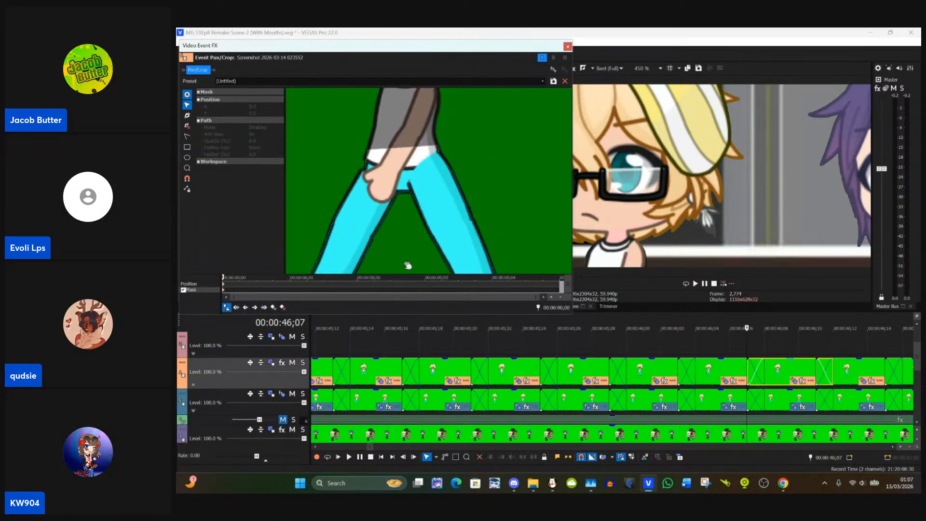
drag(507, 188, 445, 181)
scroll(445, 181, down, 4)
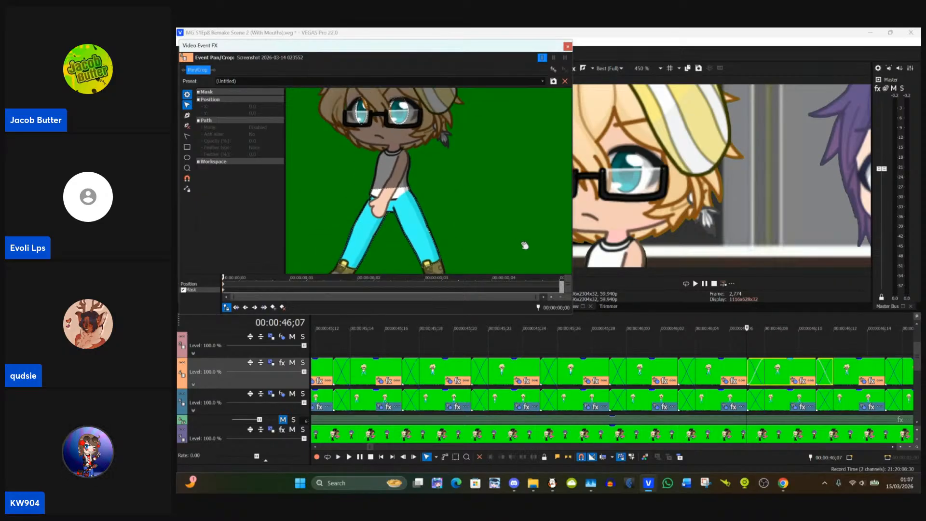
click(567, 46)
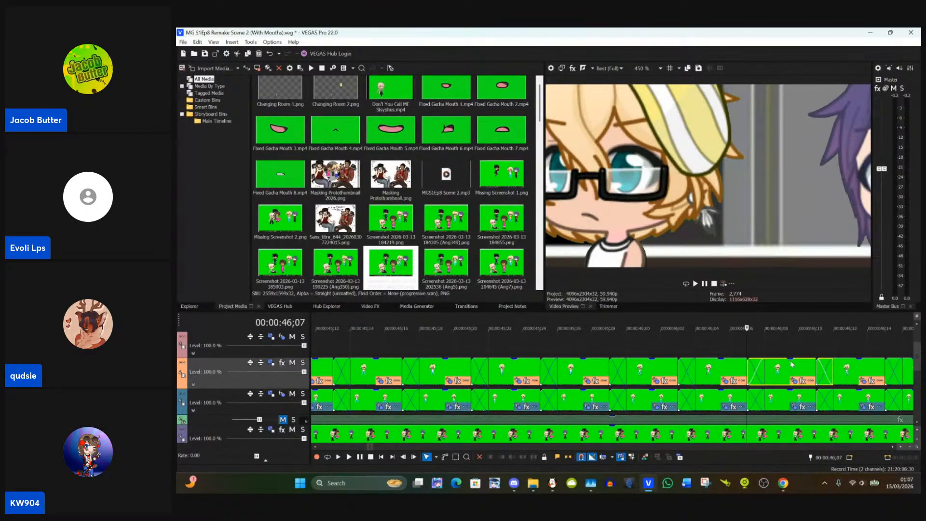
Step: Paste the copied event attributes onto the Track 4 clip at 00:00:46;11 and open its Event Pan/Crop
click(817, 375)
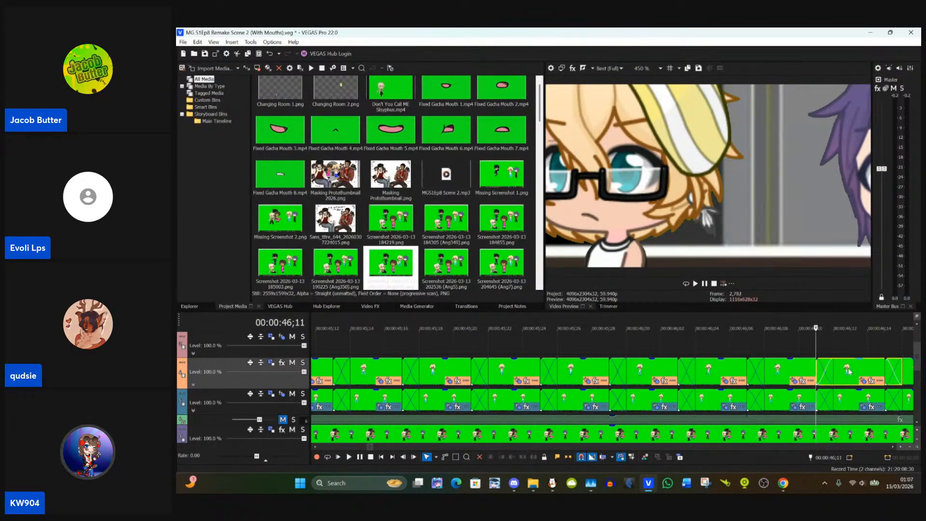
right_click(818, 375)
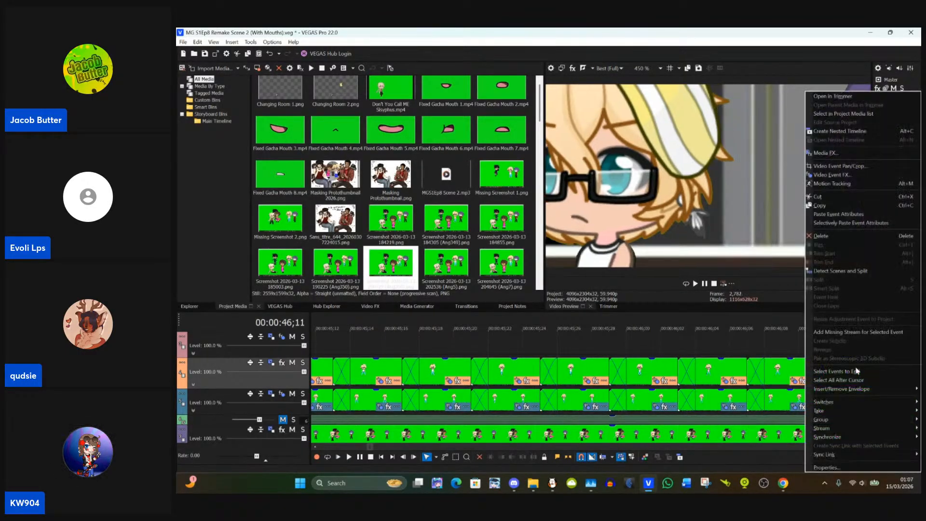
click(828, 215)
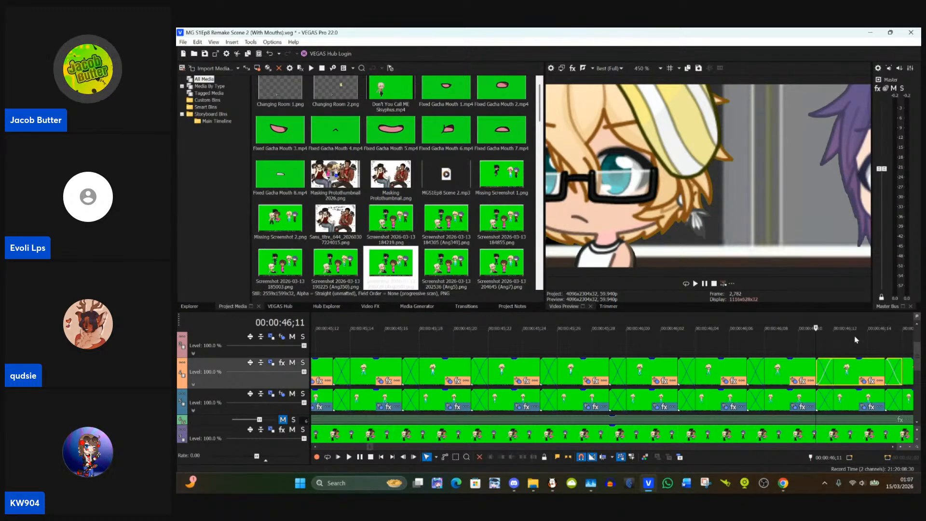
click(861, 382)
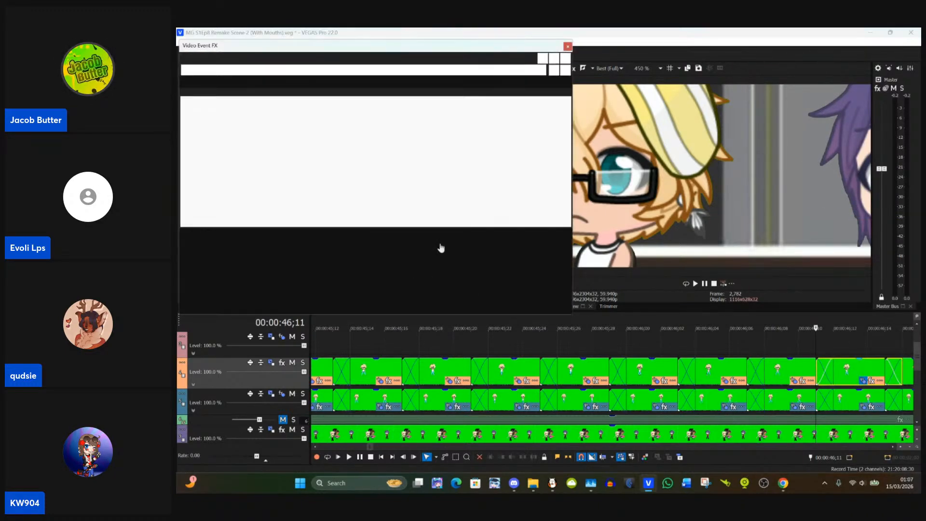
Step: Move the pasted mask's right hip point onto the trousers' upper edge at about X 1,849, Y 779
scroll(536, 200, up, 3)
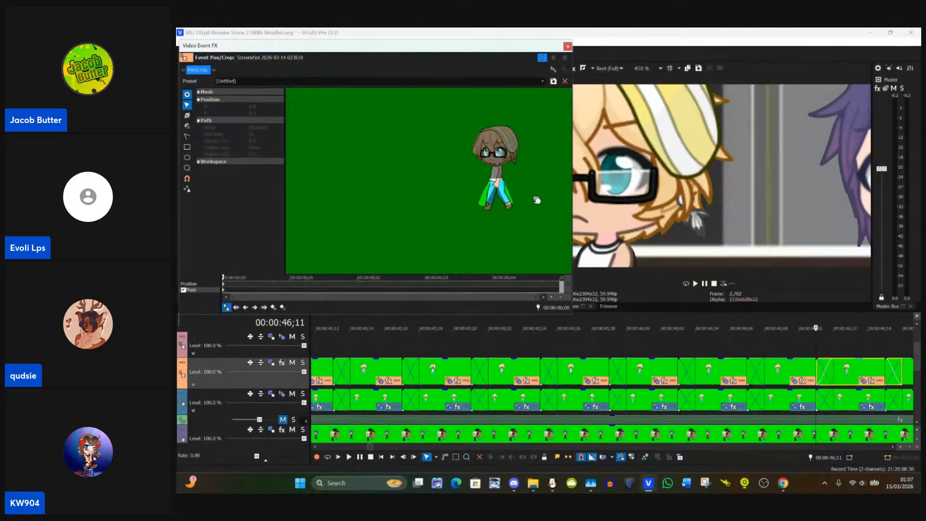
drag(470, 177, 316, 187)
scroll(429, 171, up, 2)
scroll(534, 178, up, 2)
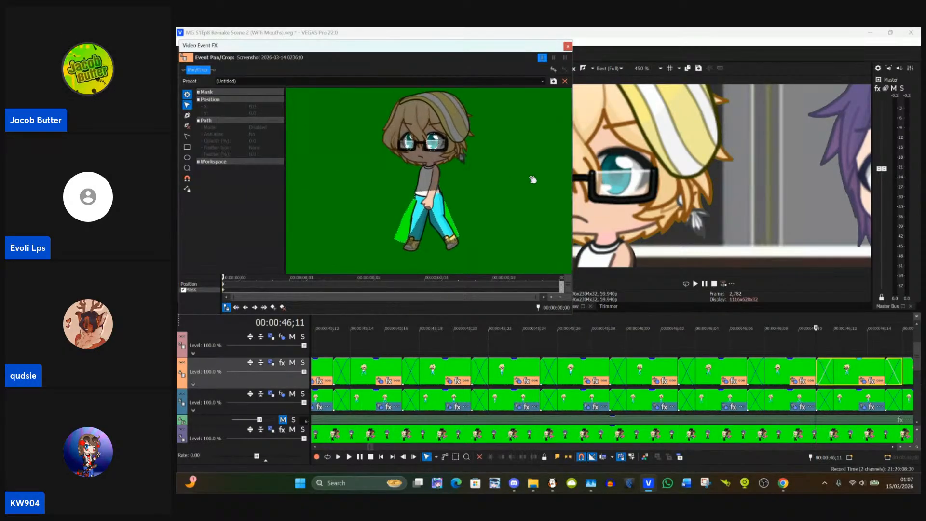
scroll(518, 182, up, 3)
scroll(483, 144, up, 2)
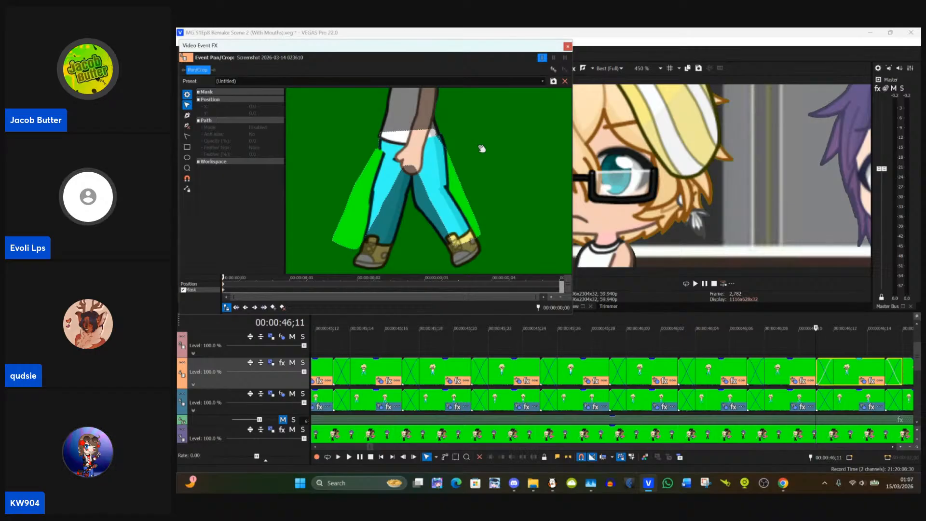
click(442, 139)
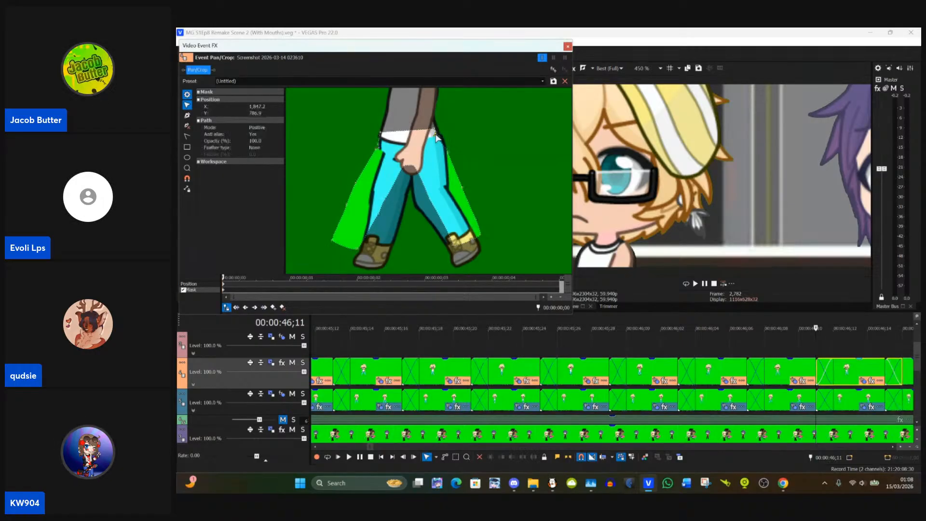
scroll(450, 141, up, 3)
mouse_move(464, 130)
mouse_down()
mouse_move(462, 141)
mouse_move(450, 127)
mouse_up()
click(446, 130)
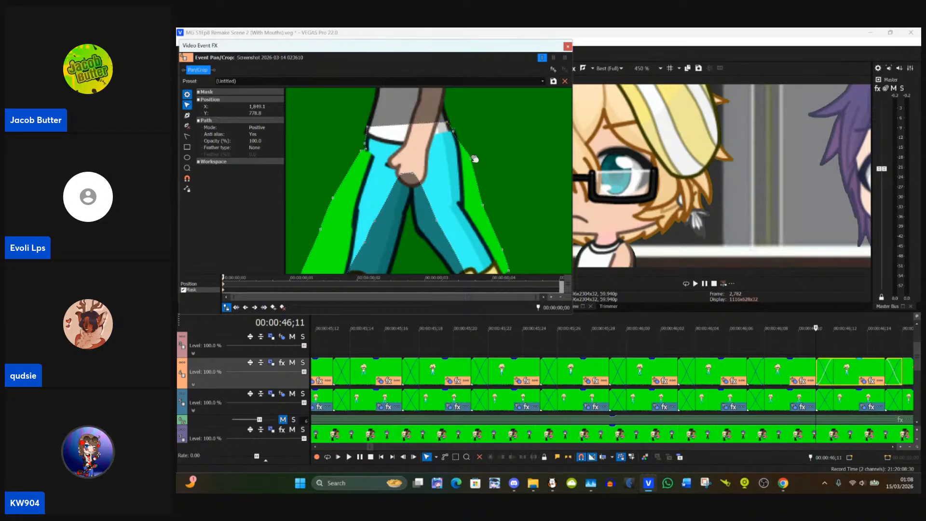
Step: Fit the right leg's outer and cuff mask points to the trousers, with the inner cuff at about X 1,869, Y 989
drag(472, 159, 462, 235)
click(487, 169)
click(502, 199)
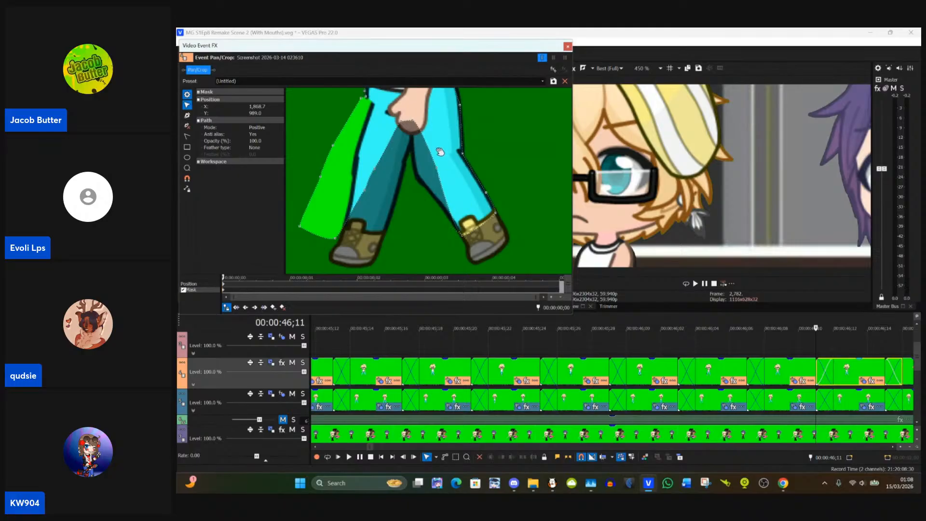
Step: Move the right inner-leg mask point to about X 1,810, Y 914 and the crotch point to about X 1,800, Y 842
click(434, 173)
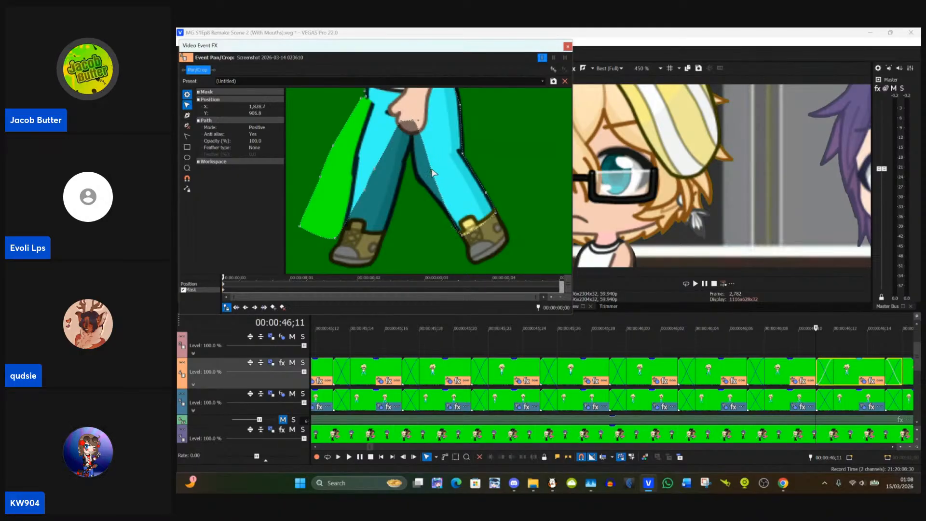
drag(433, 173, 418, 177)
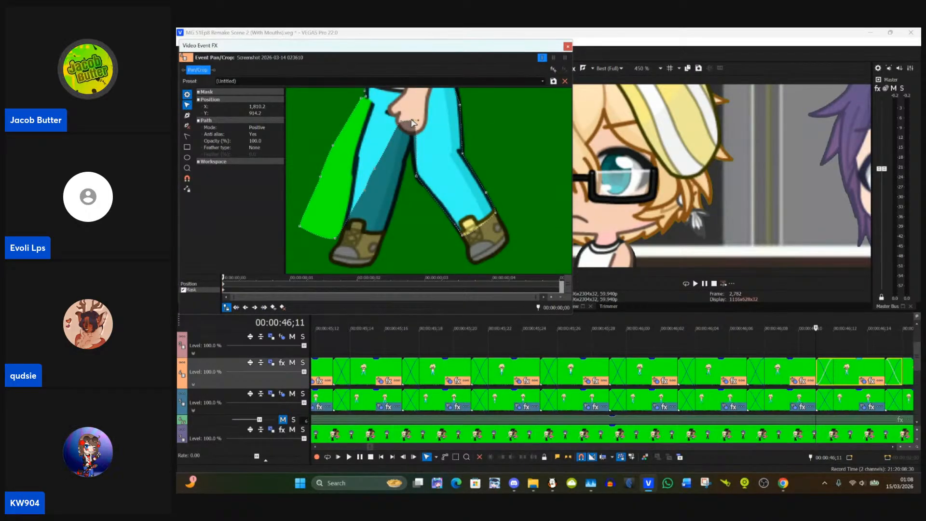
drag(412, 120, 409, 119)
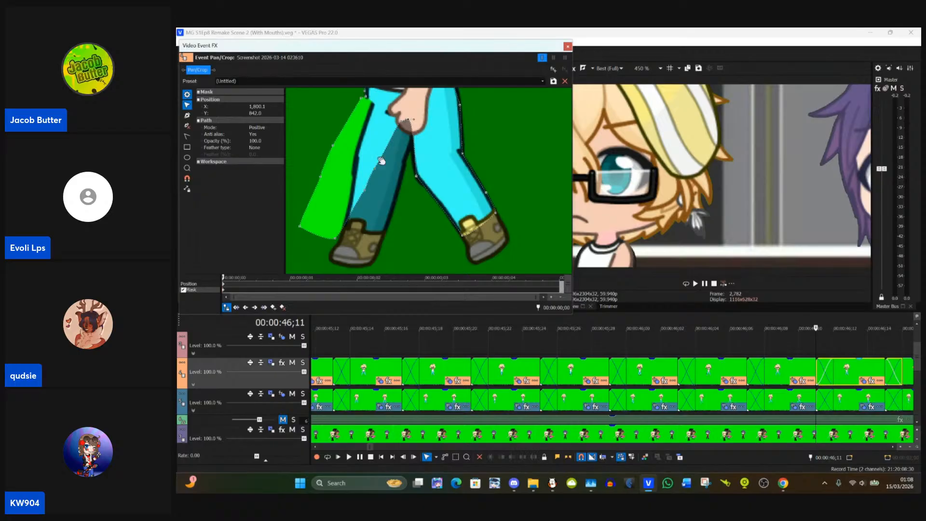
Step: Fit the left leg's mask points to about X 1,730, Y 926 outside, X 1,783, Y 948 inside, and both corners of the cuff
drag(363, 101, 375, 105)
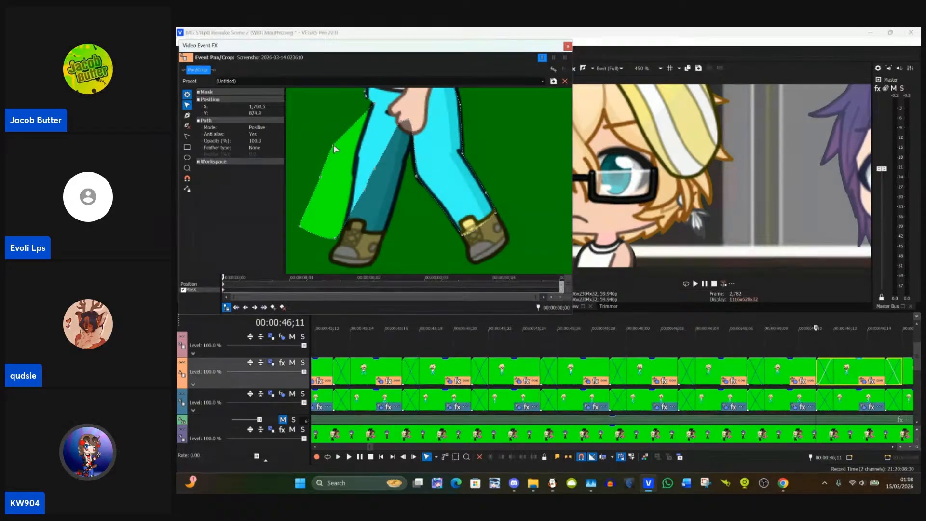
drag(336, 153, 353, 189)
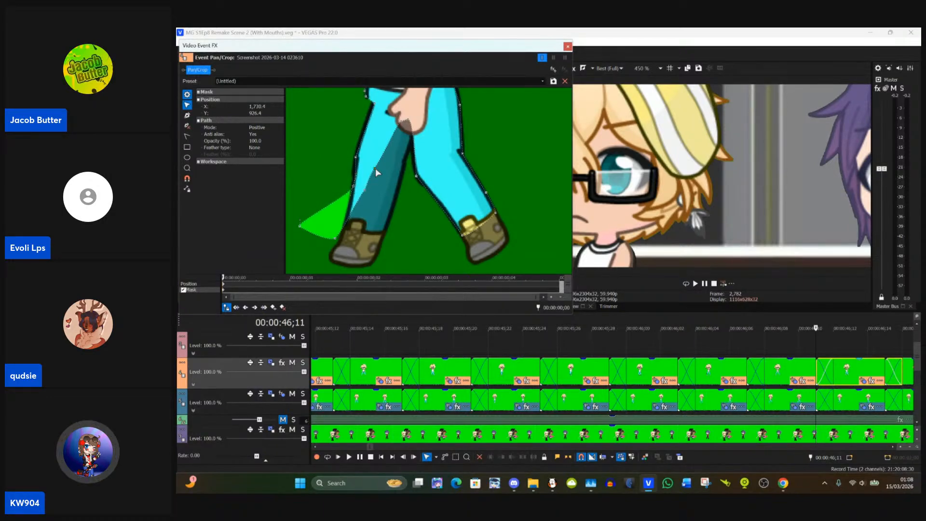
drag(375, 168, 395, 203)
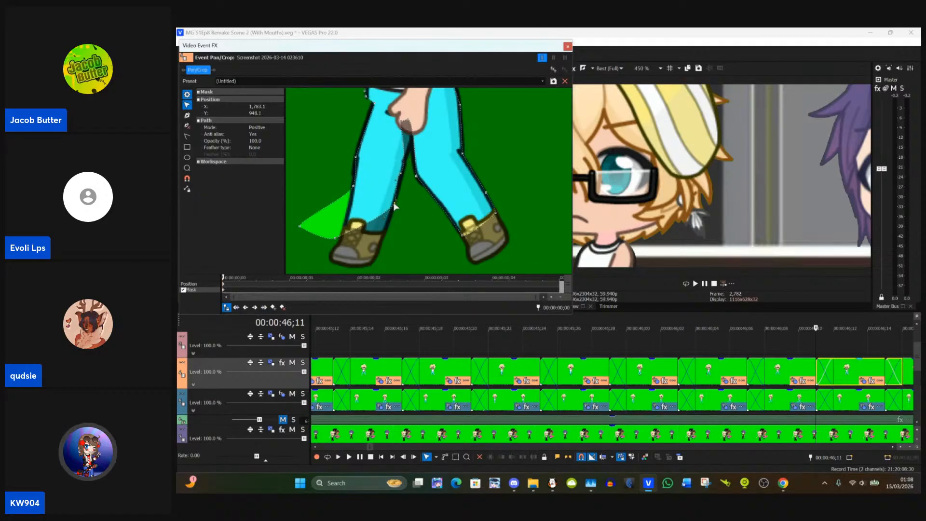
drag(336, 241, 378, 239)
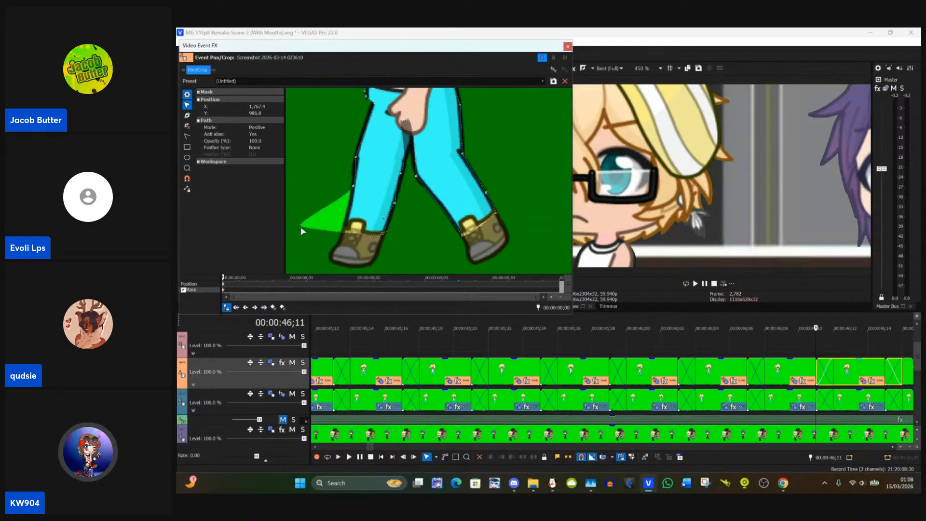
drag(301, 227, 346, 237)
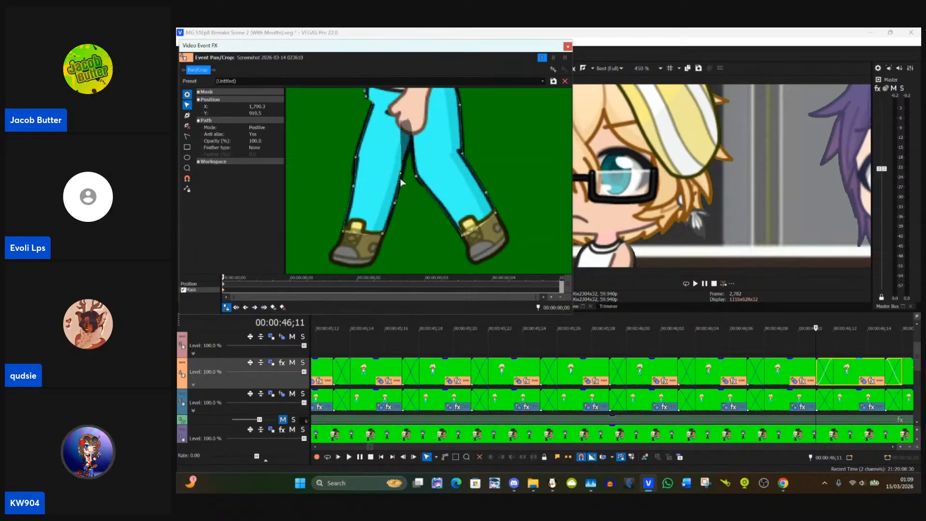
Step: Move the left leg's upper inner mask point to about X 1,803, Y 873 and delete the surplus anchor point at the crotch
drag(401, 124, 410, 144)
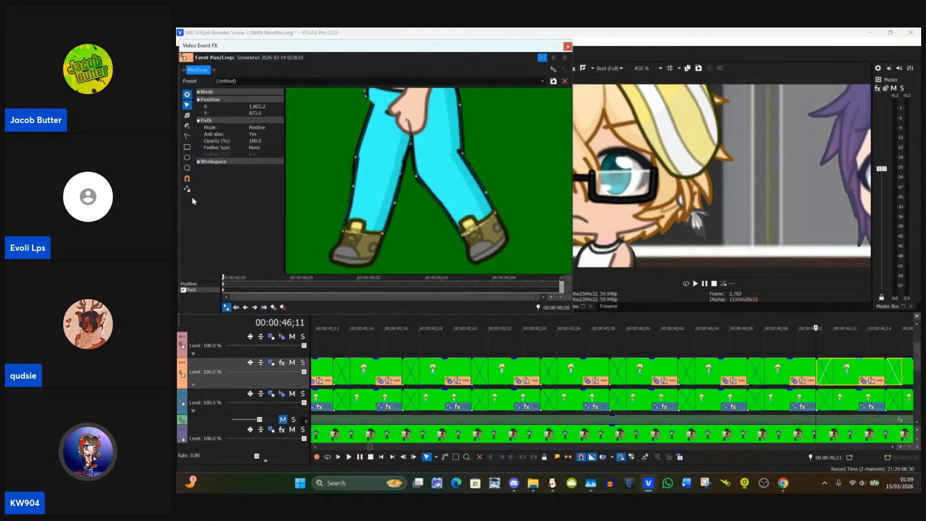
click(188, 126)
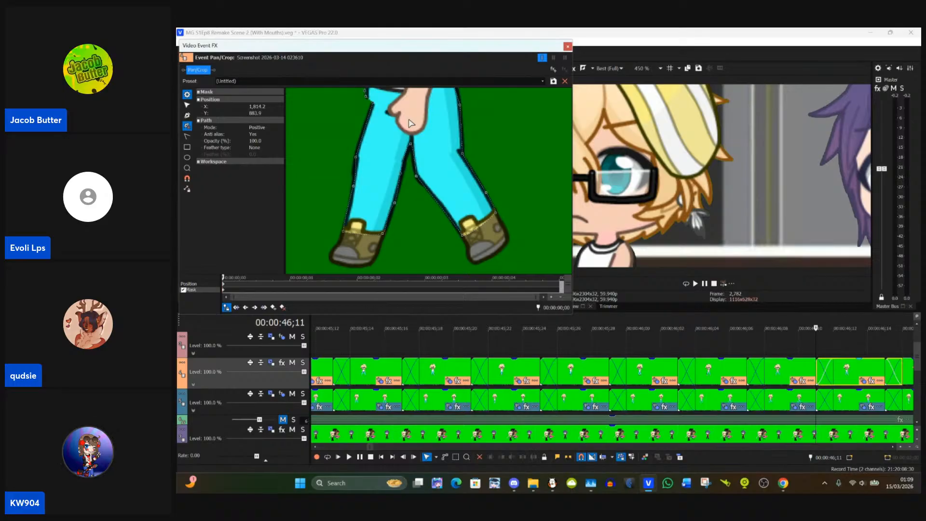
click(187, 105)
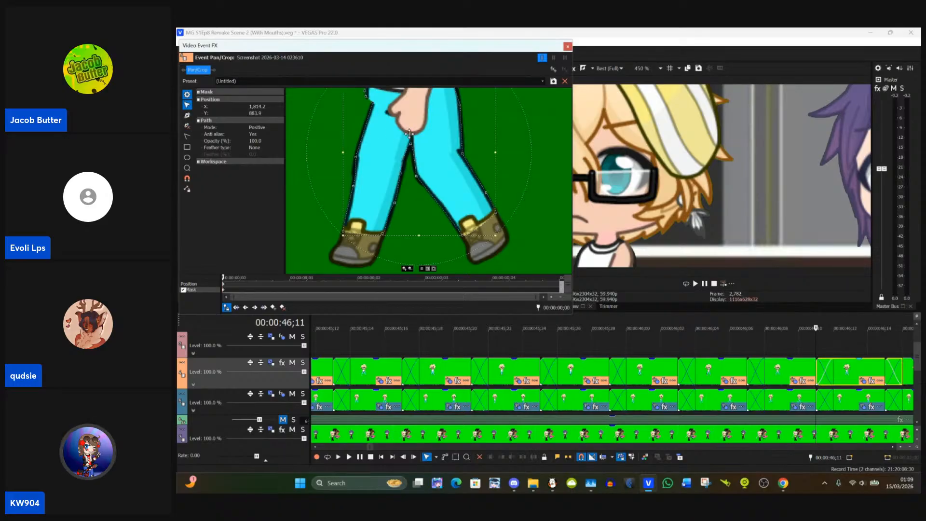
click(316, 222)
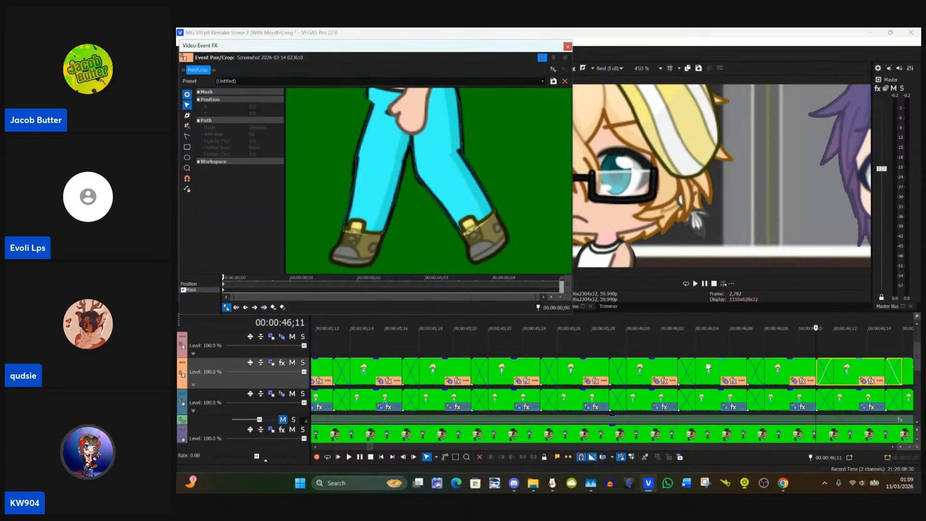
Step: Paste the copied event attributes onto the Track 4 clip at 00:00:46;15 and open its mask around the legs
scroll(845, 351, down, 2)
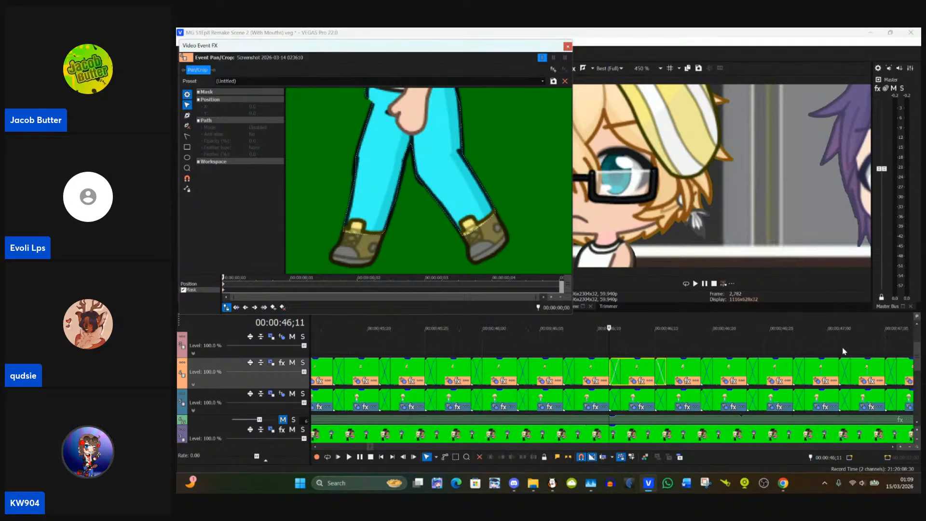
click(654, 370)
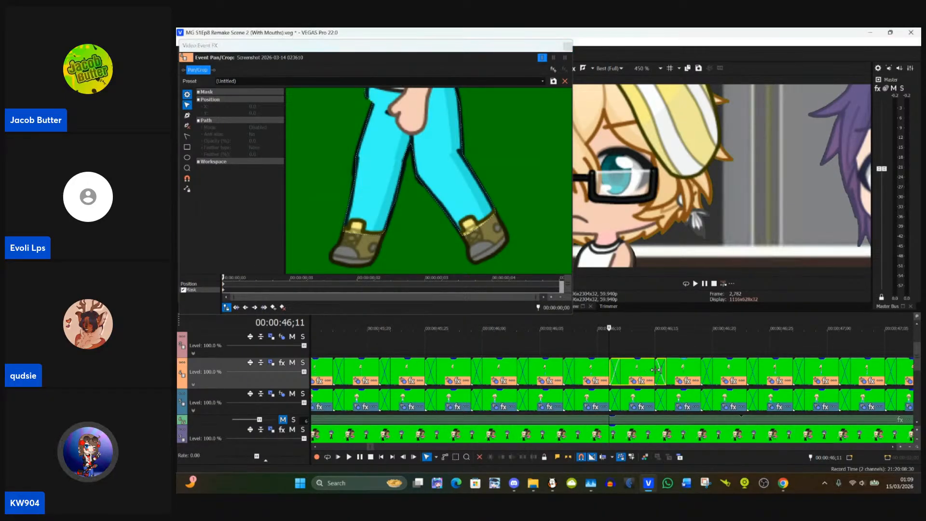
right_click(691, 375)
click(703, 222)
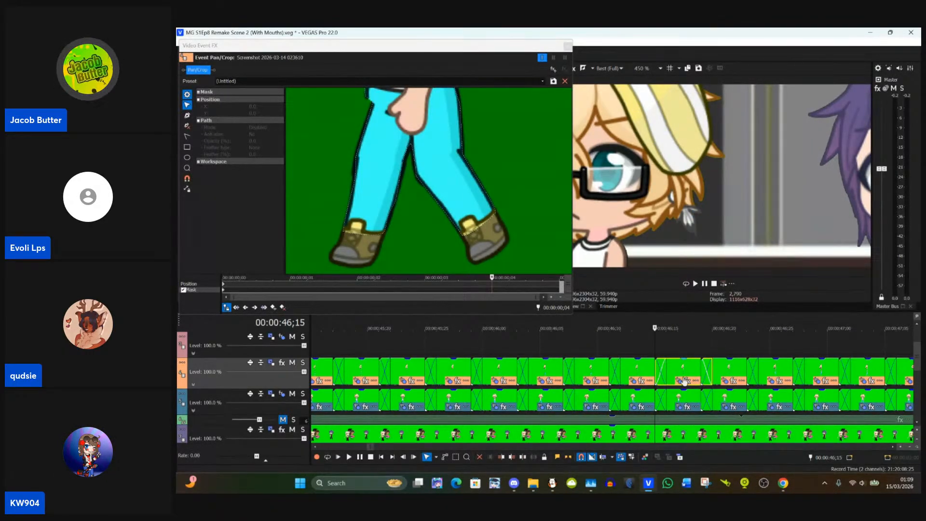
click(685, 381)
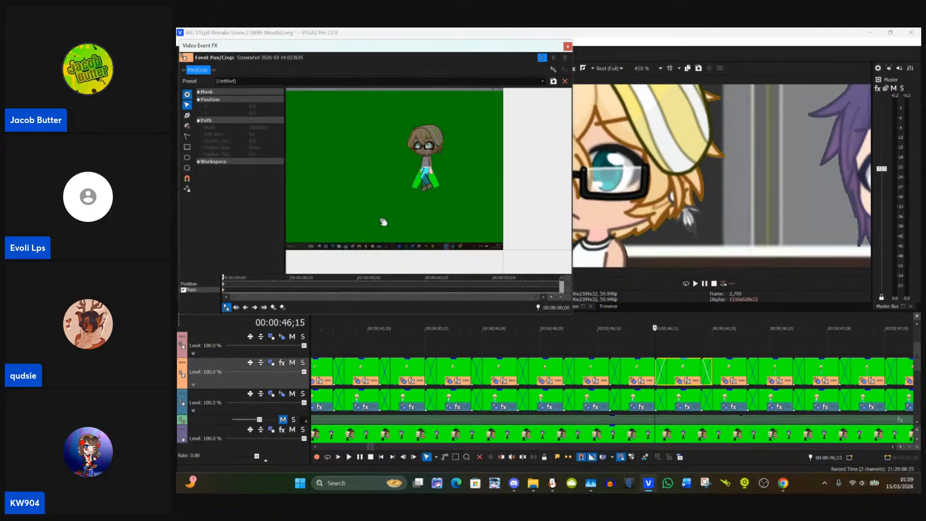
scroll(473, 196, up, 5)
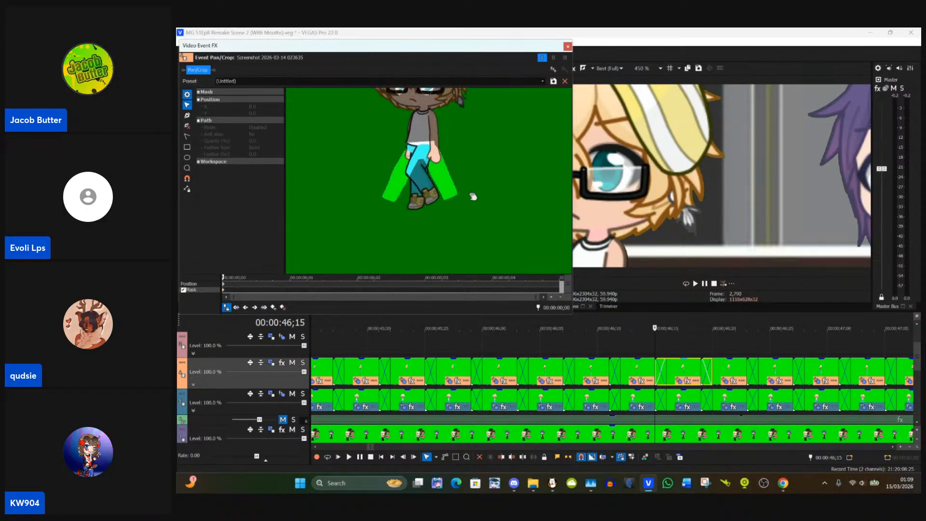
scroll(472, 195, up, 3)
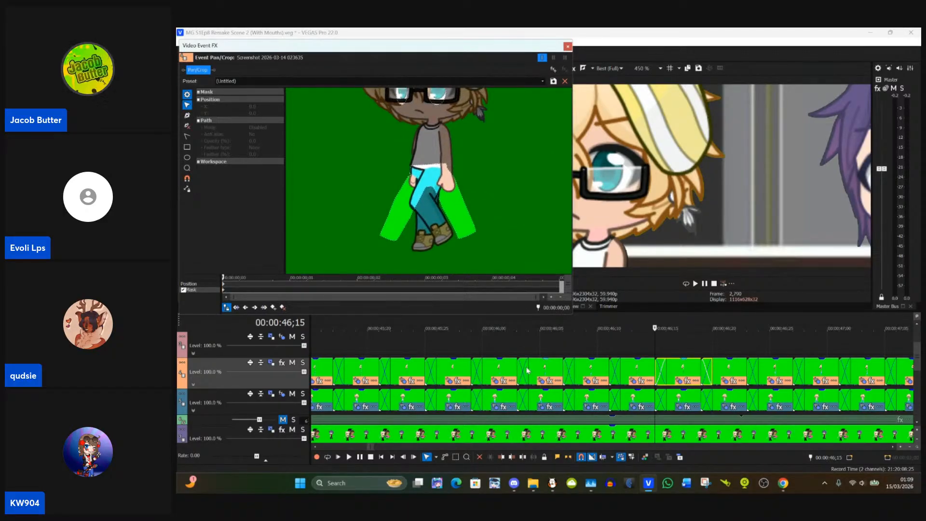
Step: Open the mask of the Track 4 clip at 00:00:46;01 and copy that clip's event attributes
click(501, 352)
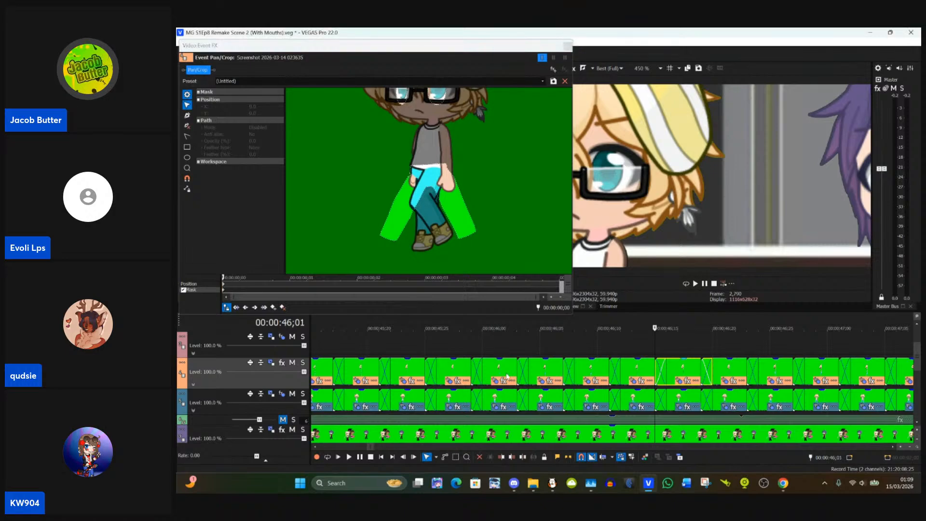
click(496, 381)
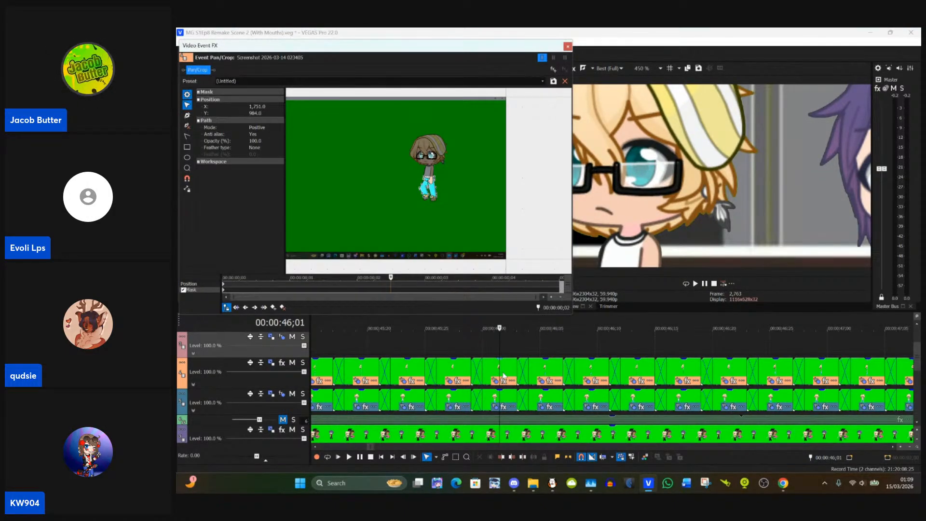
click(502, 367)
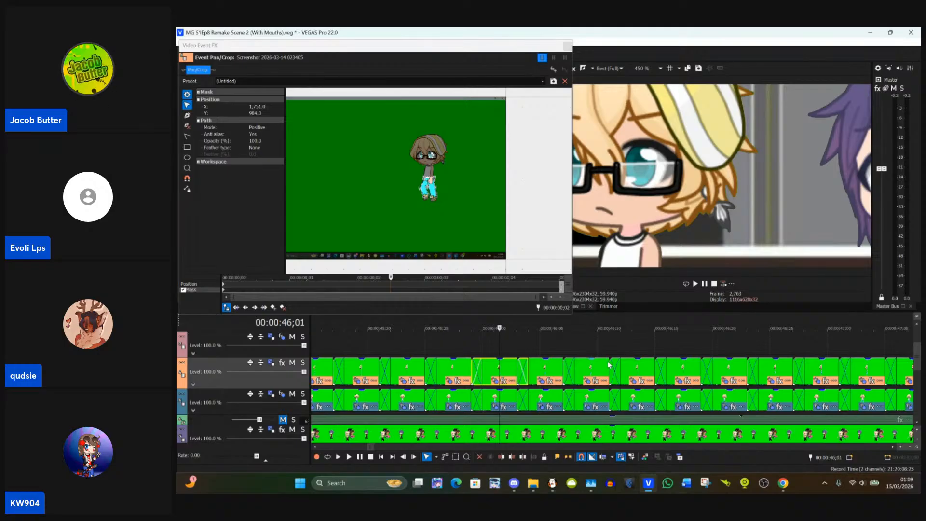
Step: Set the preview zoom to 100% and compare the leg poses of the Track 4 clips between 00:00:46;09 and 00:00:46;17
click(586, 367)
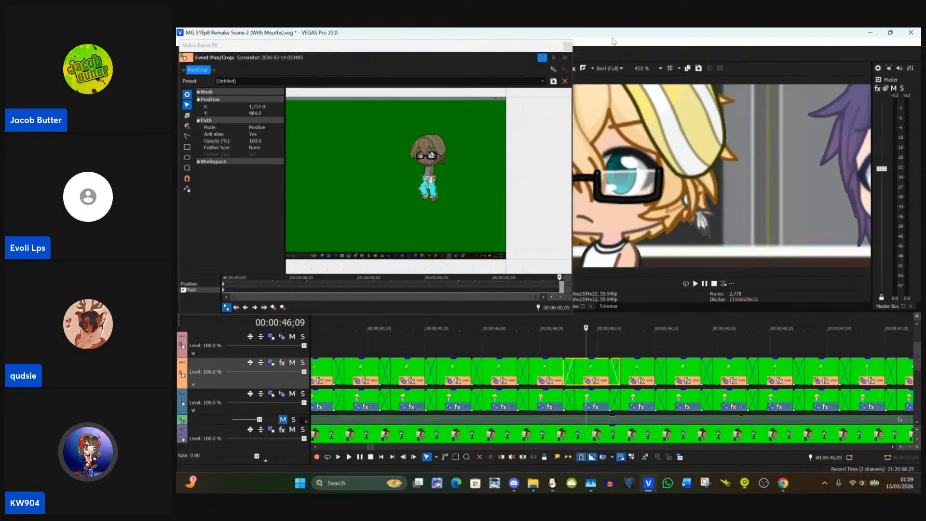
click(661, 68)
click(668, 114)
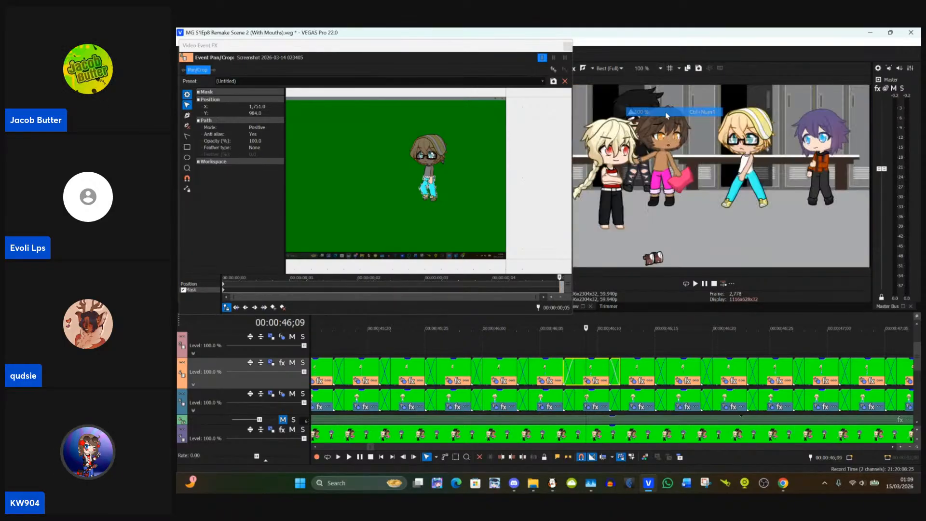
click(630, 370)
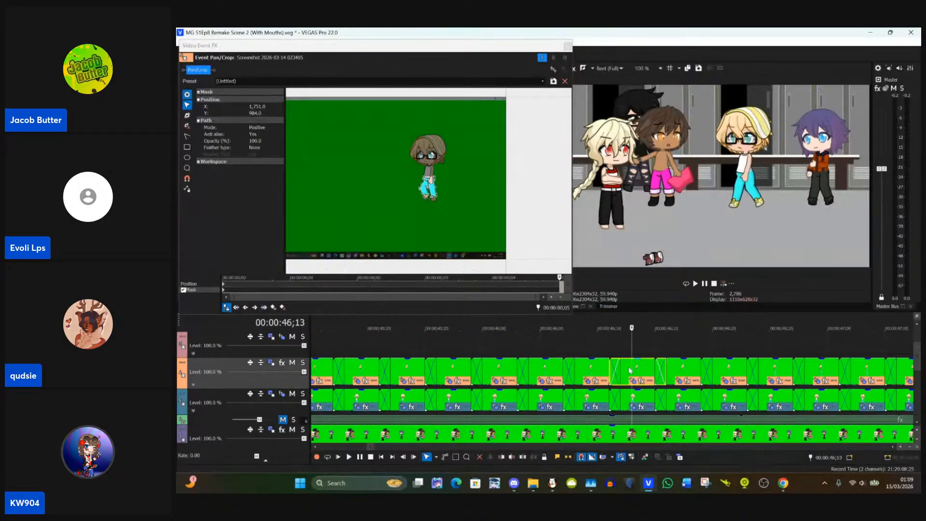
click(680, 373)
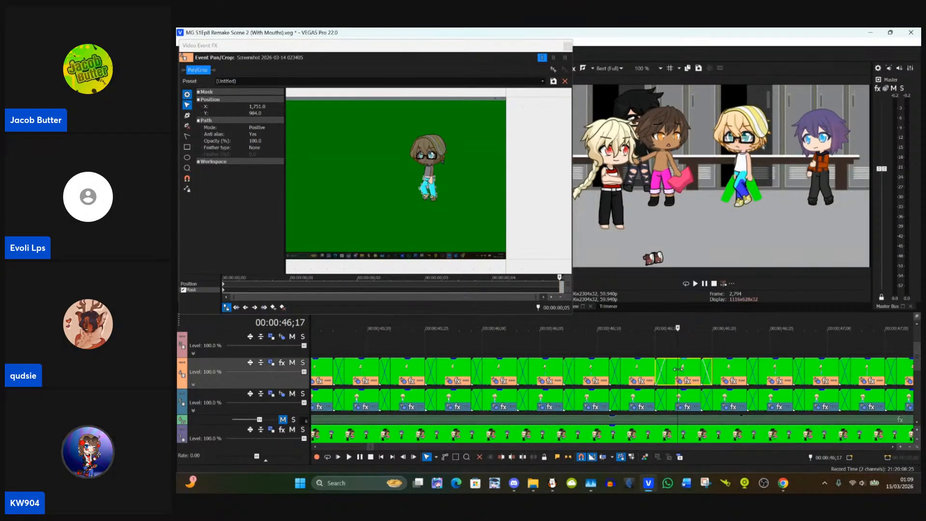
click(656, 370)
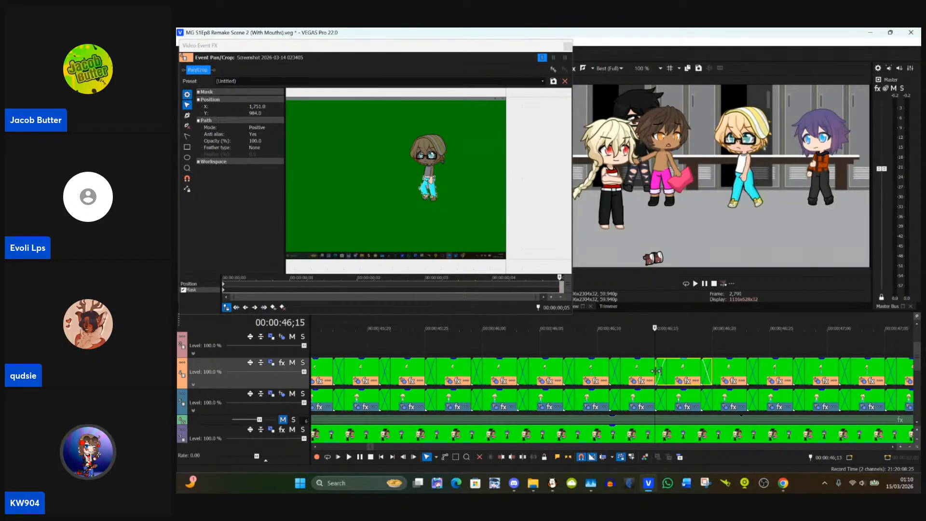
Step: Open the mask of the Track 4 clip at 00:00:46;15 around the legs and paste the copied event attributes onto it
click(685, 380)
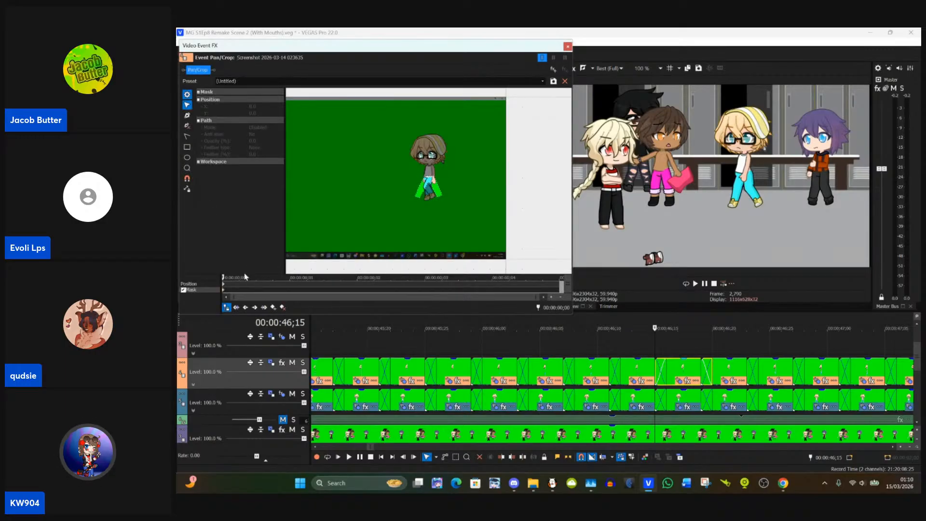
scroll(437, 201, up, 5)
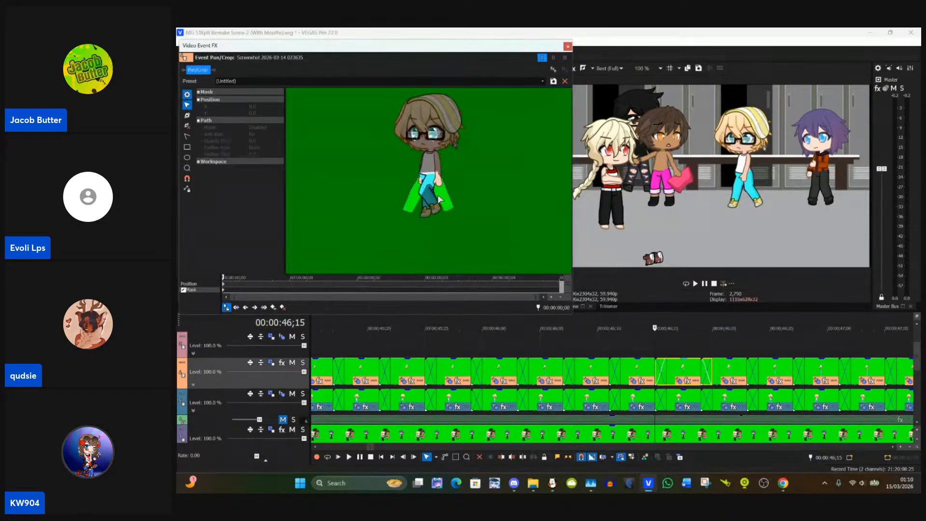
scroll(436, 202, up, 1)
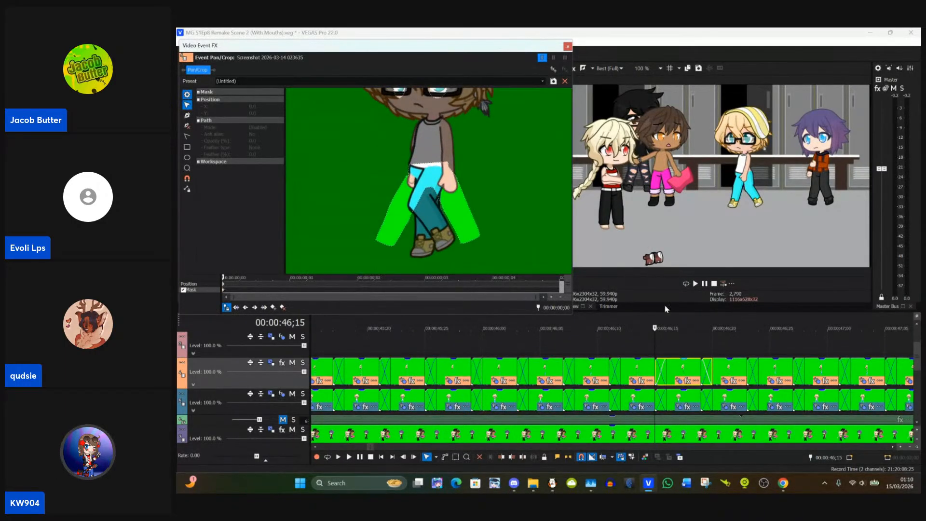
right_click(682, 372)
click(697, 215)
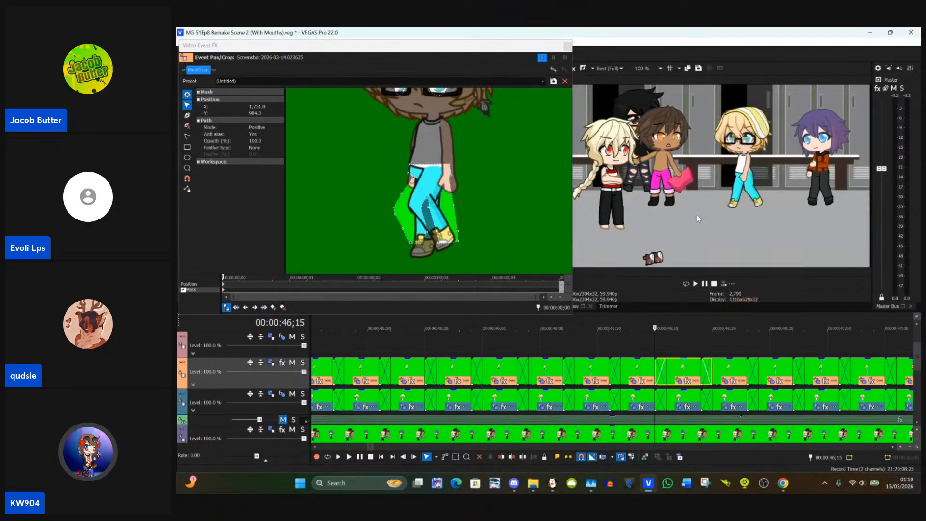
Step: Fit the left-side mask points between the hand and thigh, and move the knee point to about X 1,748, Y 898
scroll(511, 222, up, 3)
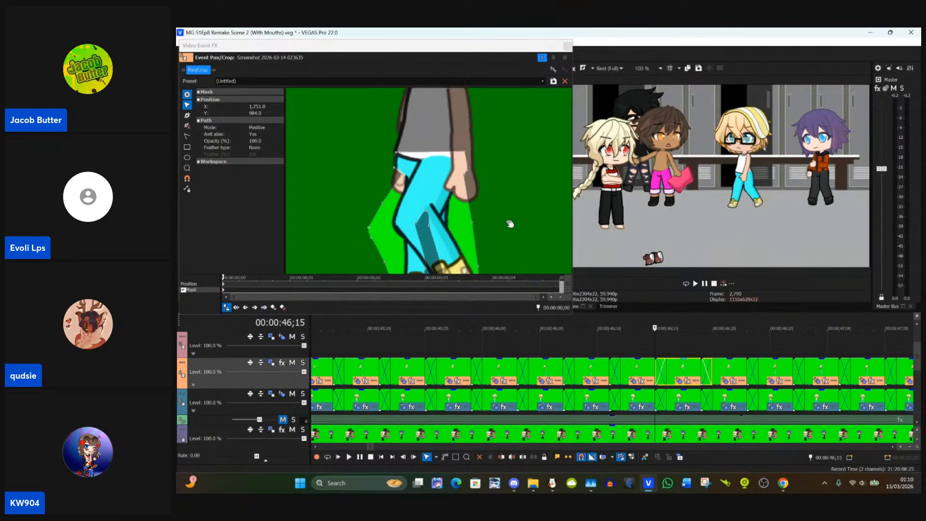
drag(508, 224, 510, 192)
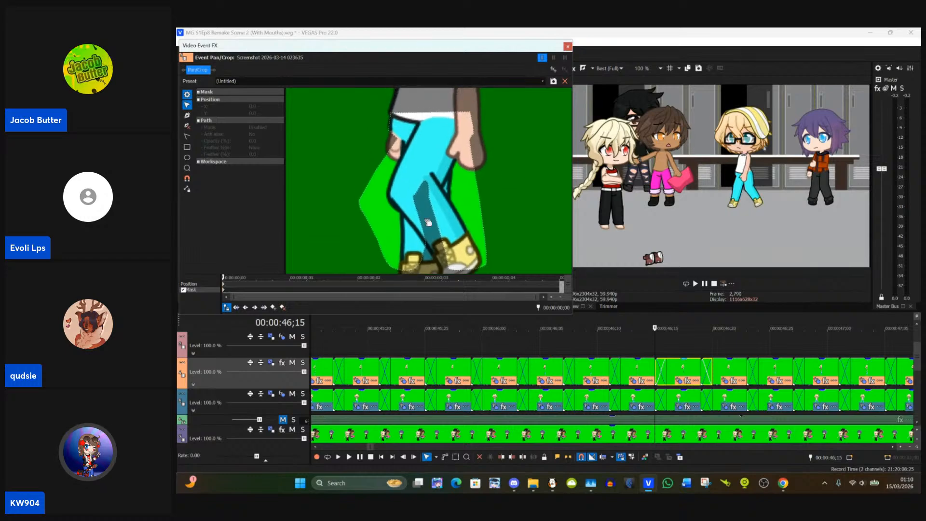
click(361, 203)
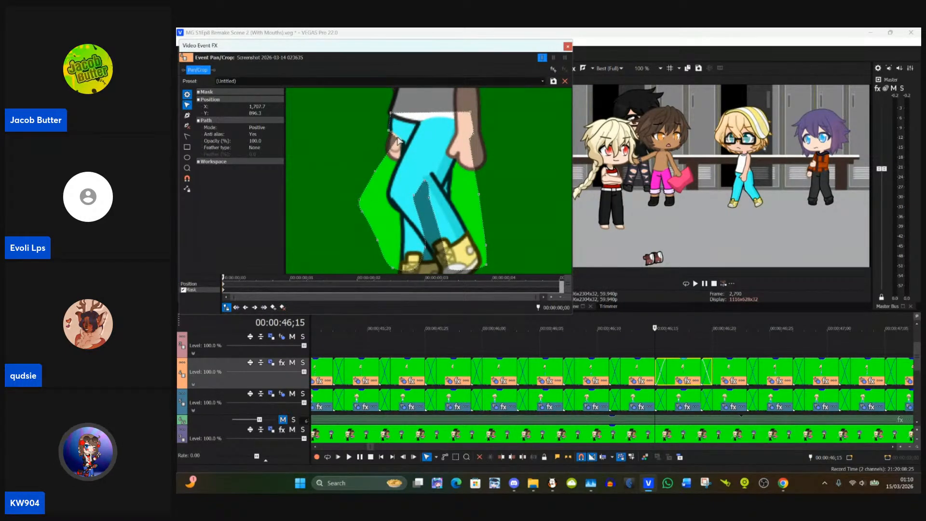
drag(397, 141, 405, 146)
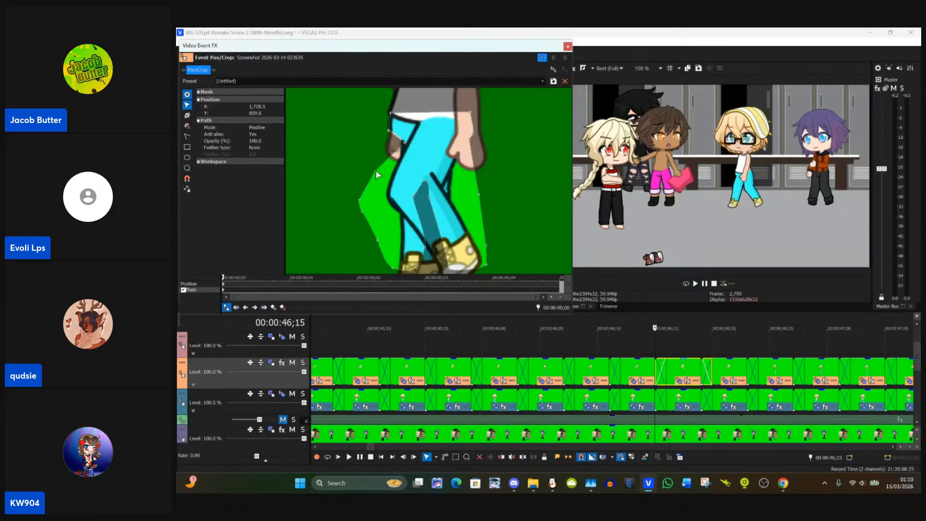
drag(378, 174, 403, 161)
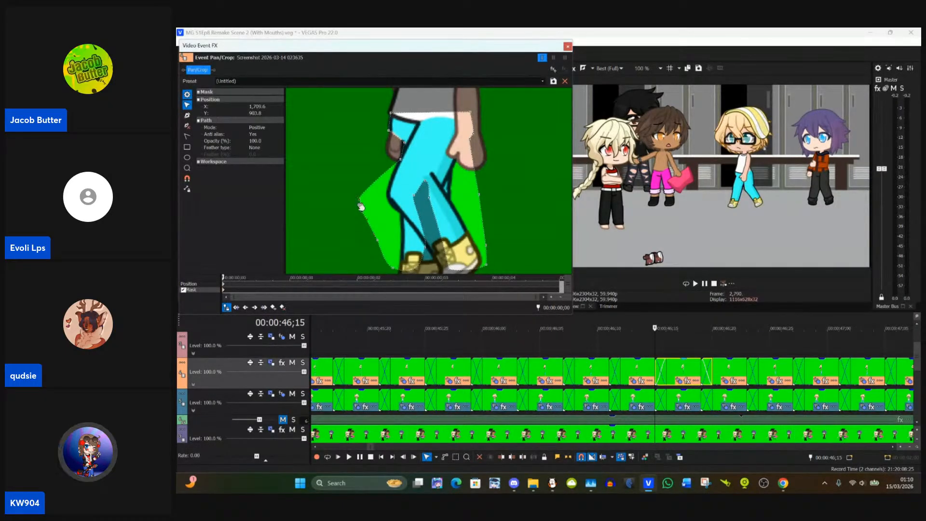
drag(359, 203, 391, 198)
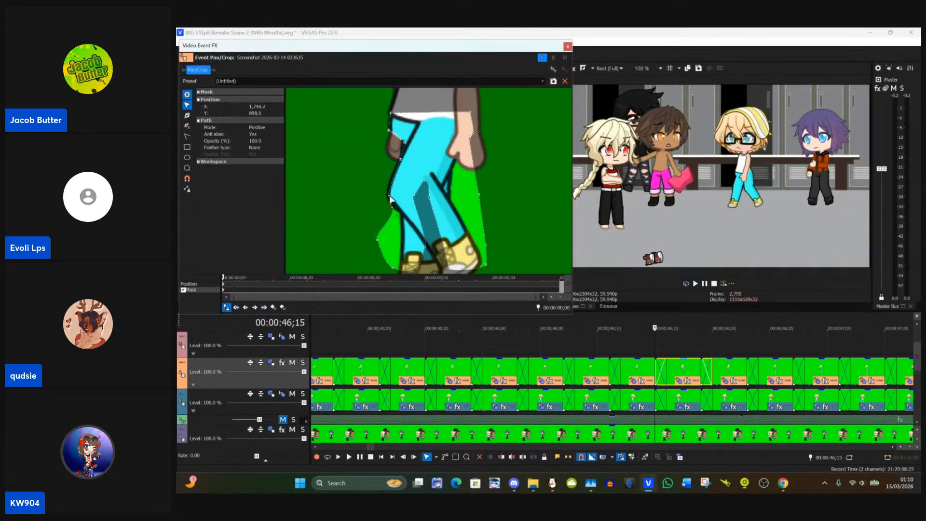
drag(392, 211, 379, 201)
click(387, 221)
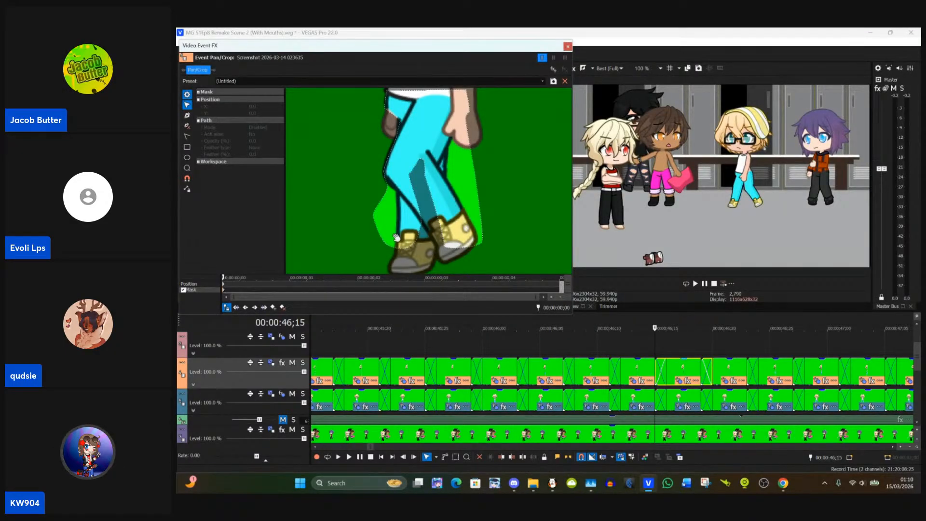
Step: Move the left-side mask point below the knee onto the trouser edge at about X 1,764, Y 914
scroll(345, 216, up, 1)
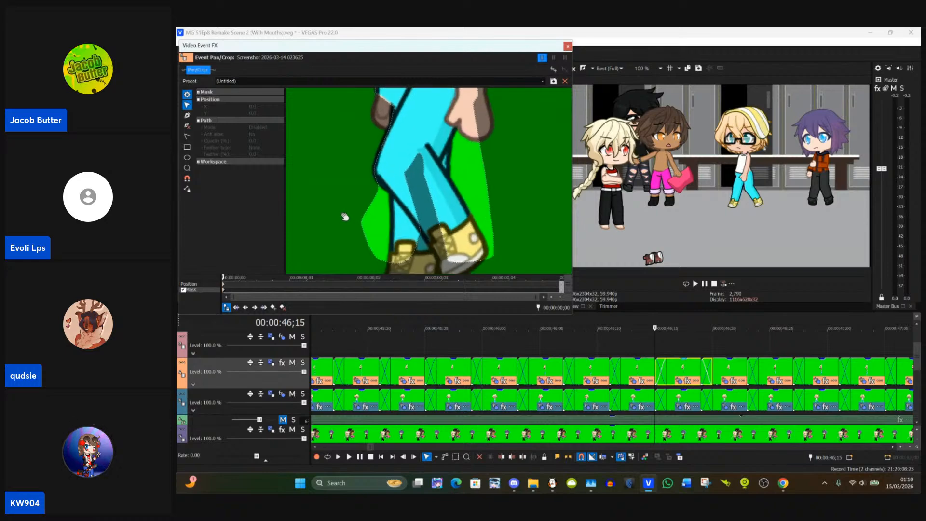
mouse_move(343, 204)
mouse_down()
mouse_move(337, 178)
mouse_move(355, 198)
mouse_up()
click(355, 198)
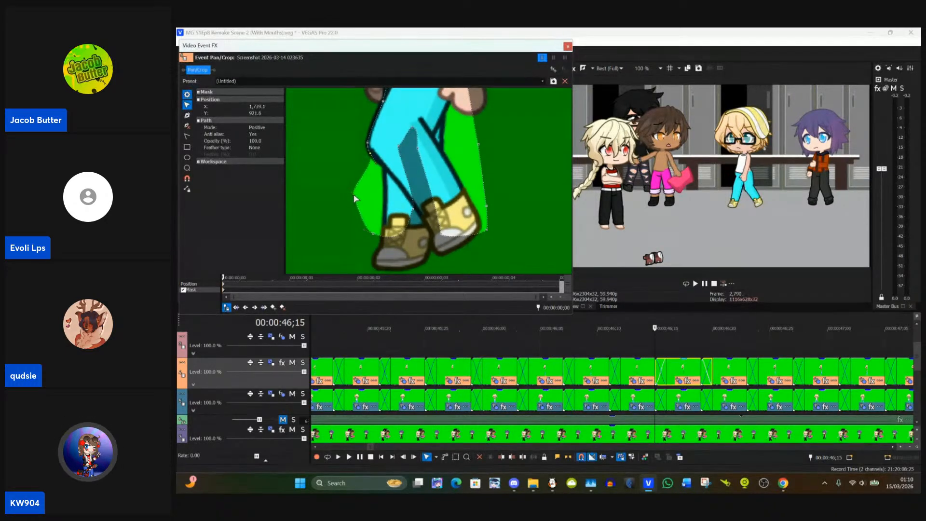
click(345, 206)
click(355, 201)
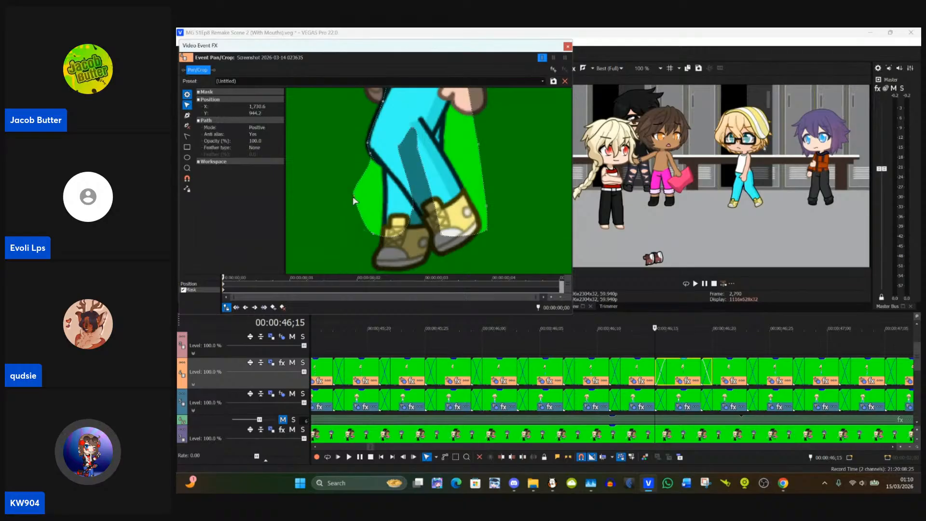
drag(355, 201, 386, 169)
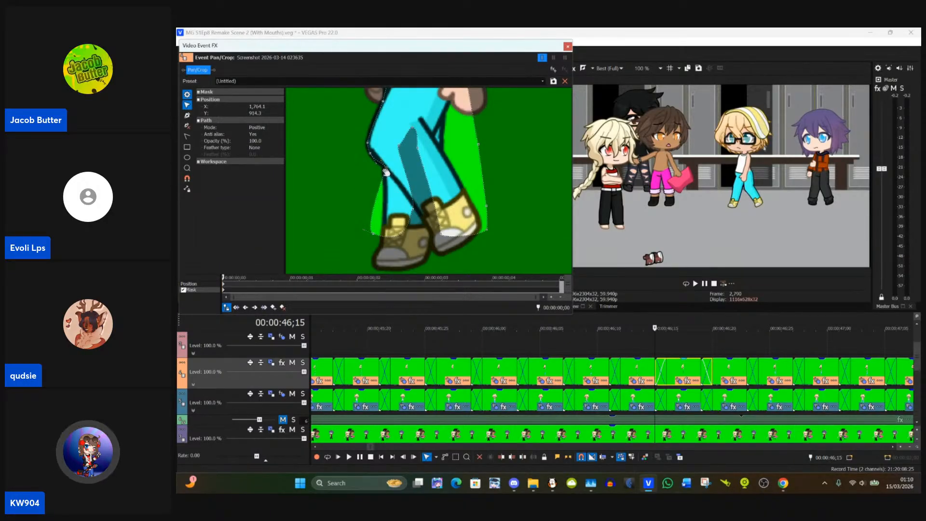
Step: Pull the mask's lower left corner in to the left ankle and fit the inner and bottom points between the shoes
drag(373, 233, 428, 227)
click(414, 209)
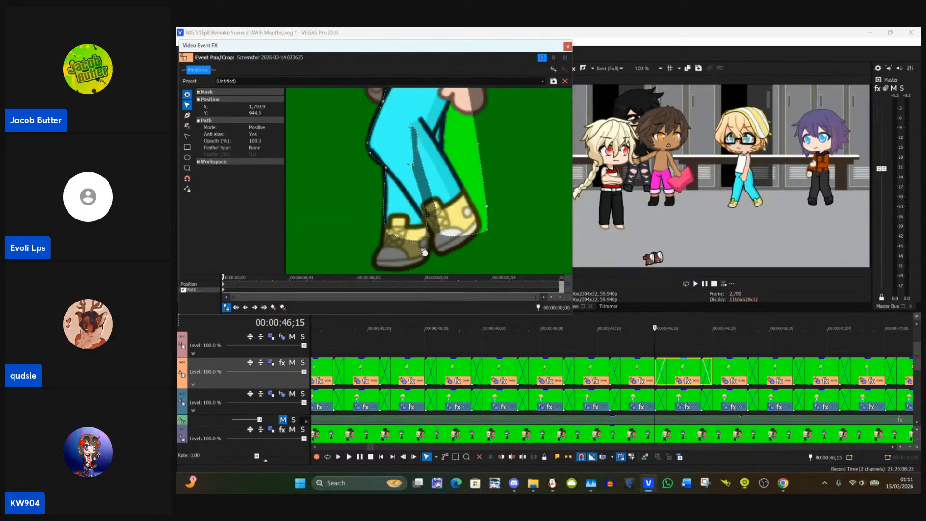
click(424, 251)
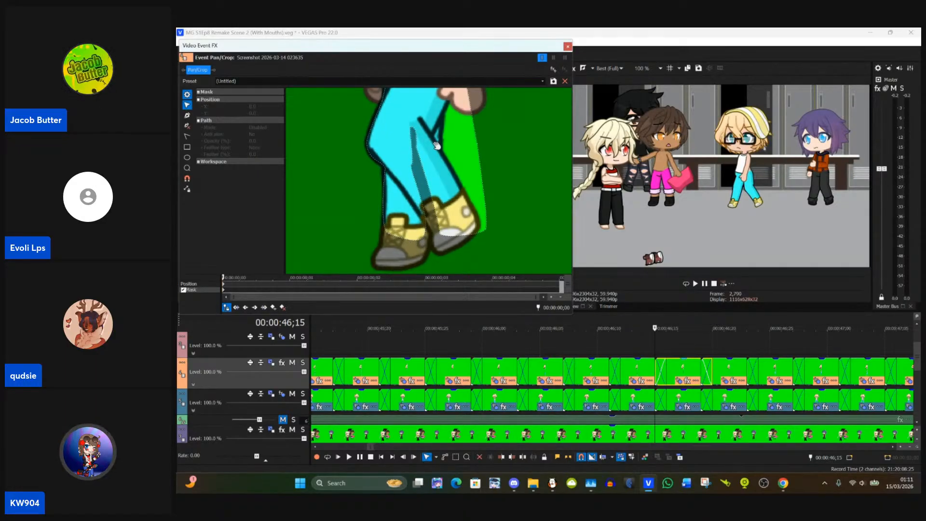
click(486, 235)
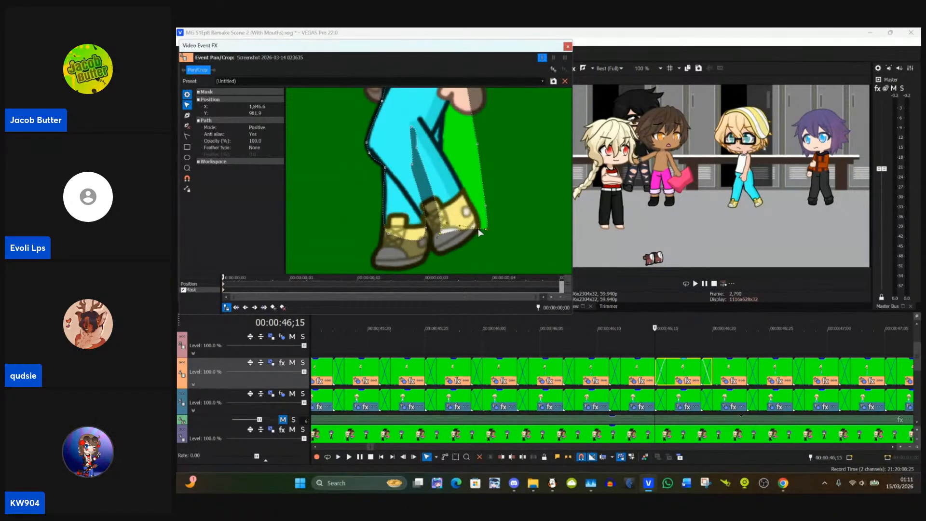
Step: Move the right-side mask points below the hand inward onto the trouser edge, excluding the hand and green background
drag(503, 184, 504, 234)
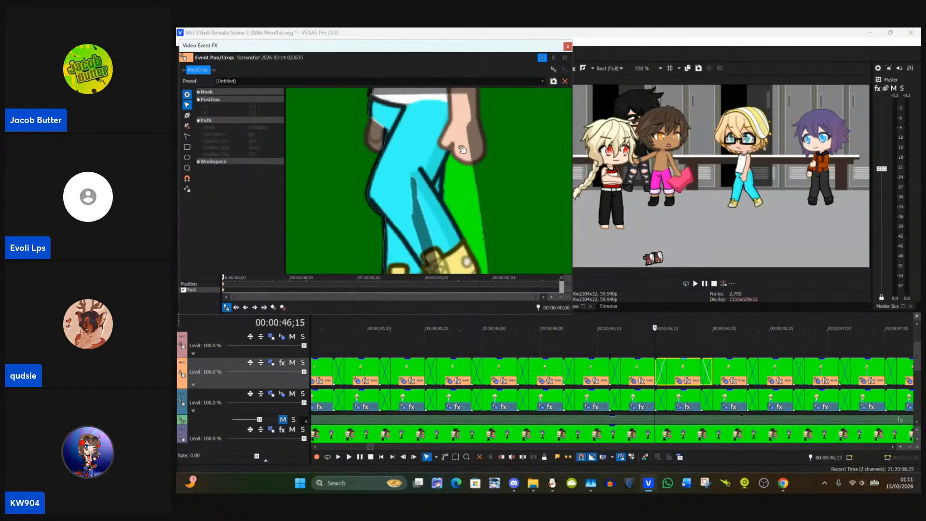
click(476, 182)
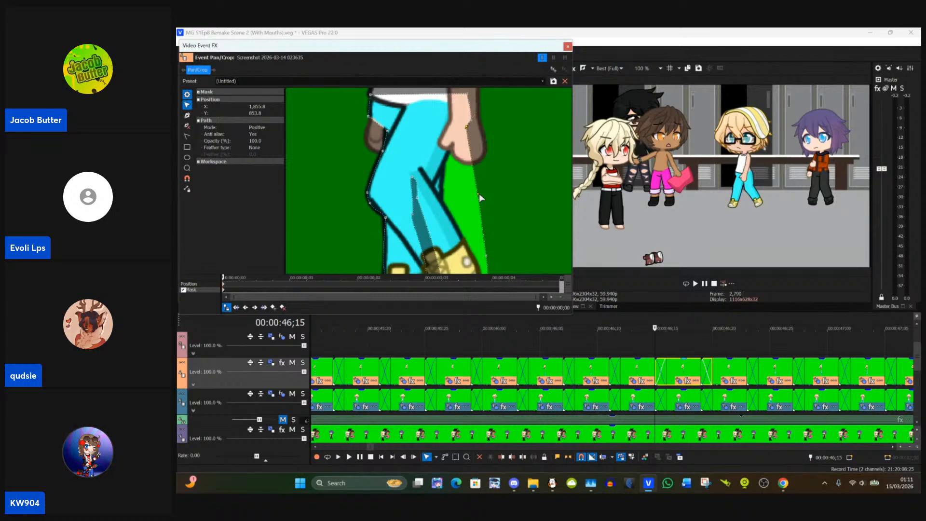
drag(479, 194, 475, 196)
click(487, 200)
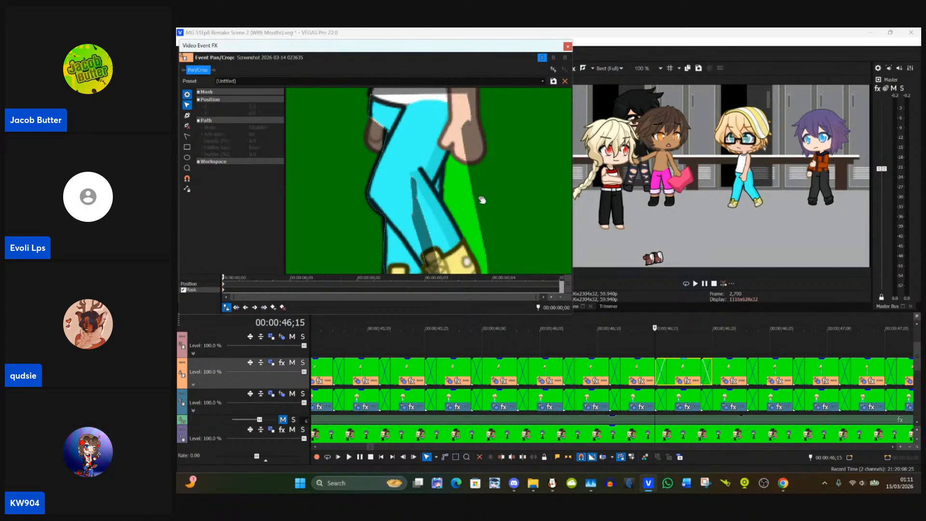
double_click(473, 196)
click(548, 212)
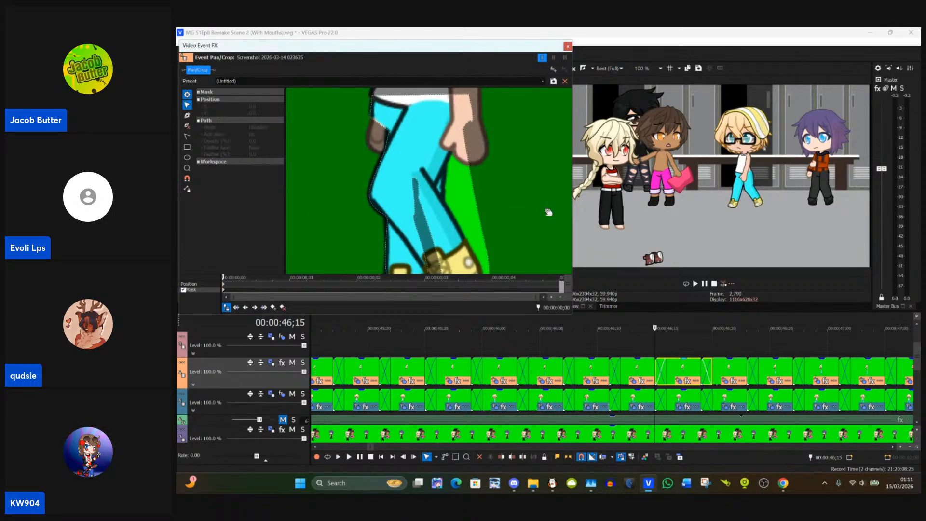
click(475, 202)
drag(475, 200, 446, 162)
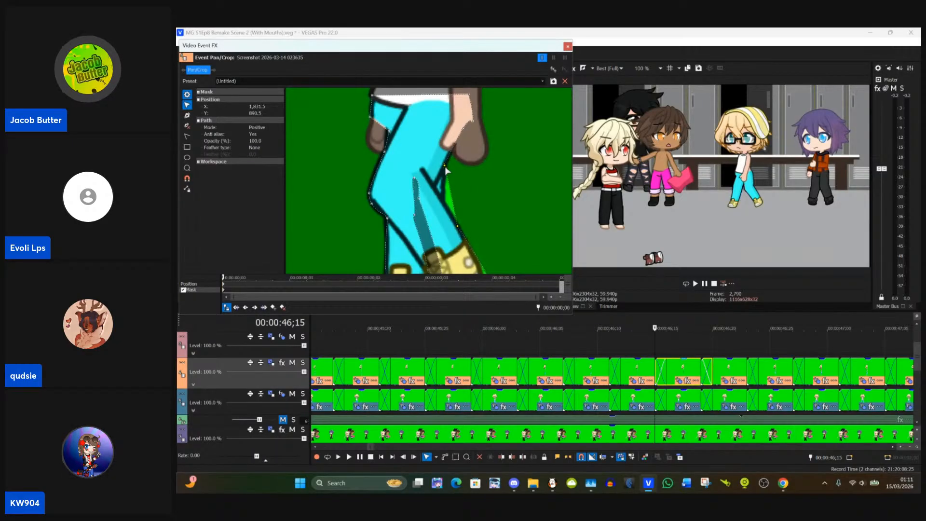
Step: Fit the remaining right-side mask points along the calf and pull the lower right corner in around the shoe
drag(460, 225, 459, 222)
click(466, 223)
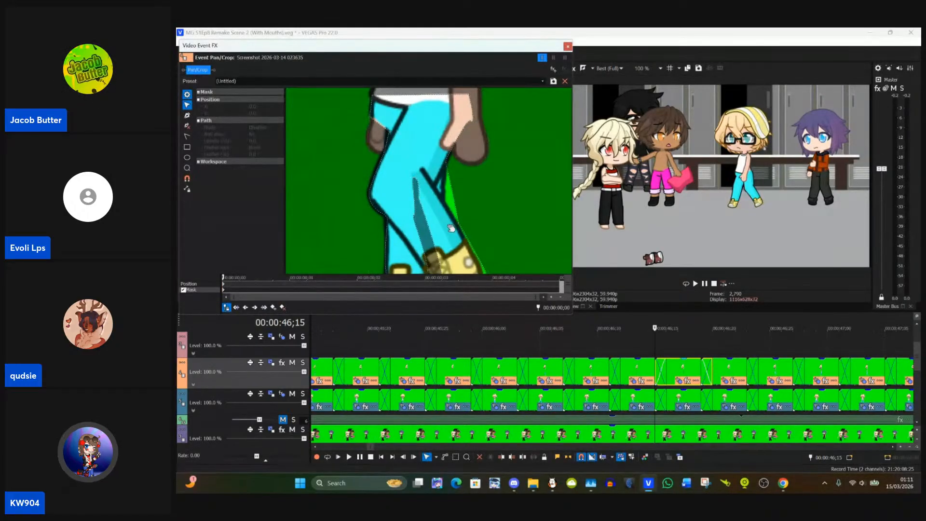
click(460, 225)
drag(460, 227, 459, 227)
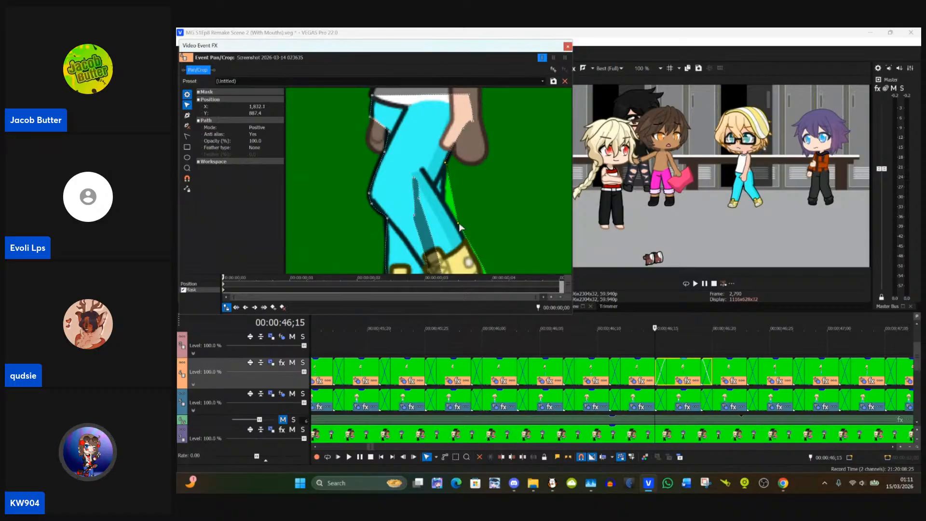
click(469, 232)
click(458, 224)
drag(458, 227, 445, 202)
drag(449, 240, 441, 192)
click(480, 234)
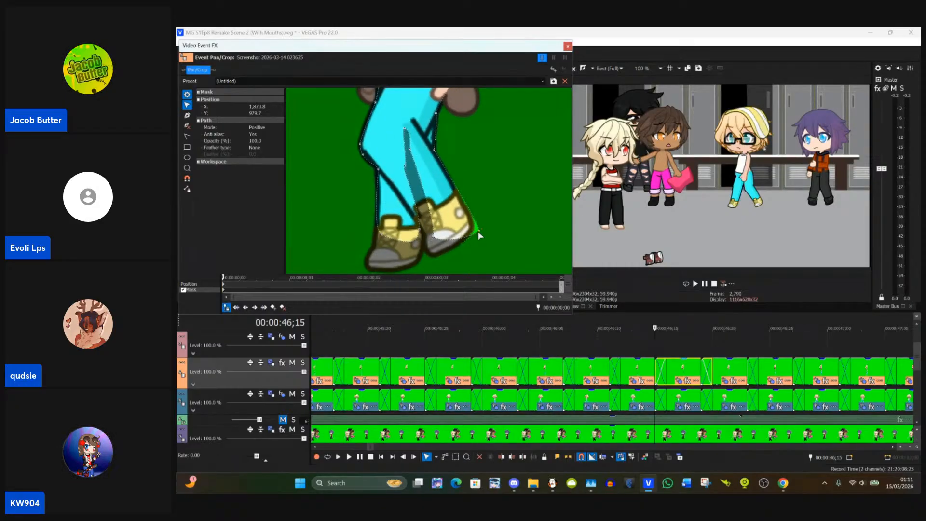
mouse_move(471, 233)
mouse_down()
mouse_move(457, 201)
mouse_move(466, 238)
mouse_up()
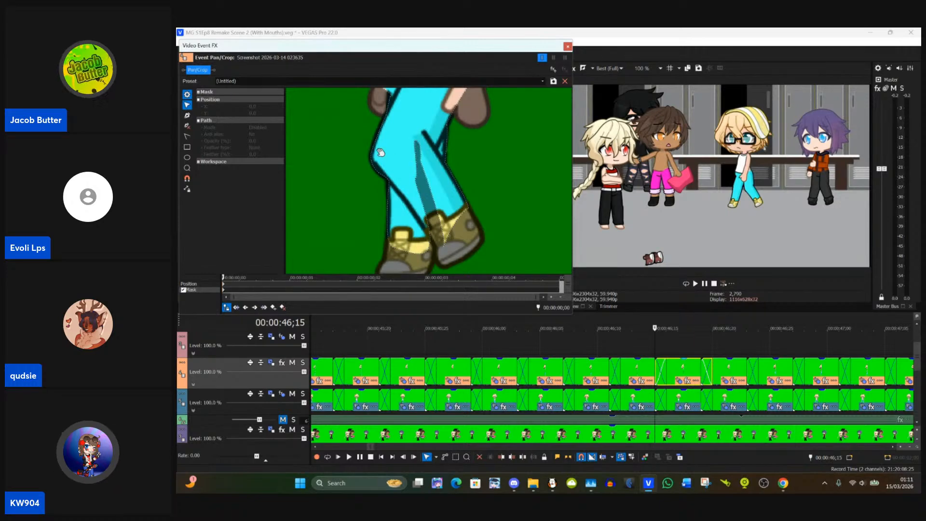
Step: Delete the mask anchor points along the dark inner wedge of the legs so the whole trouser area is masked, and close Event Pan/Crop
click(187, 115)
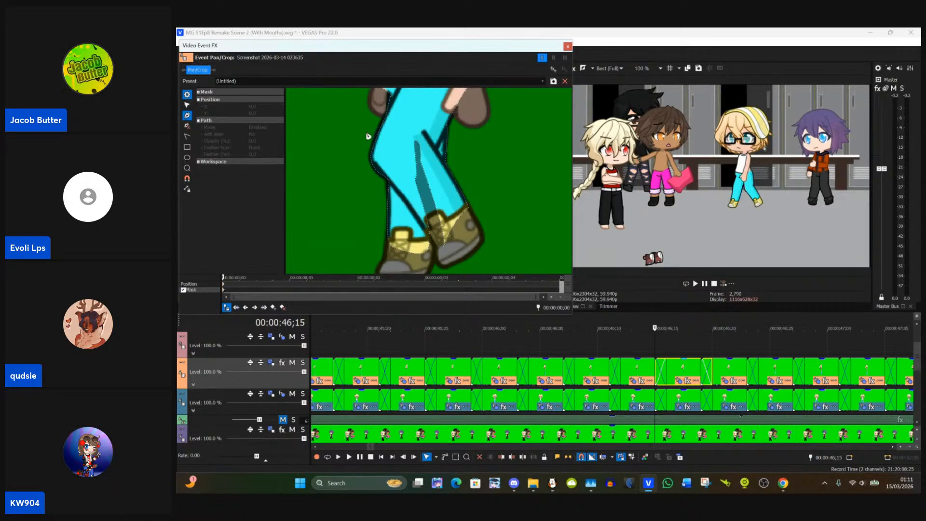
click(415, 141)
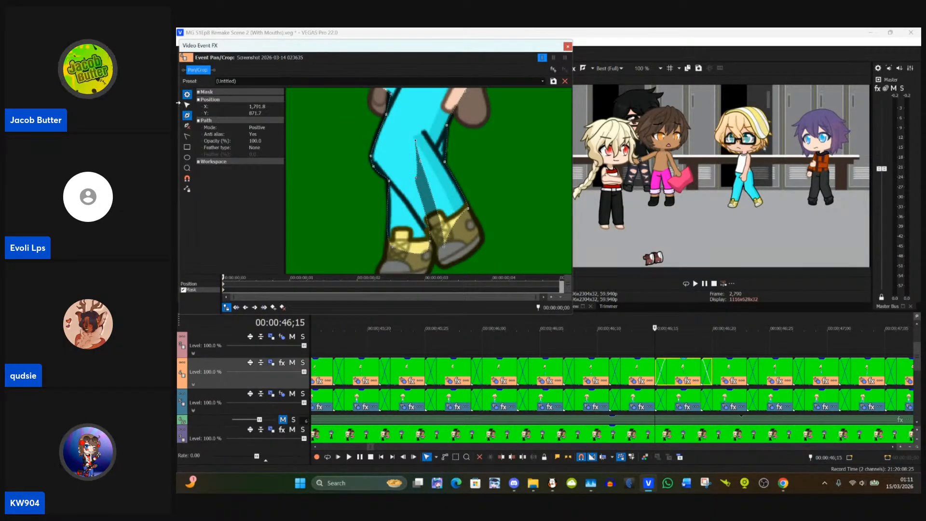
click(188, 126)
click(417, 142)
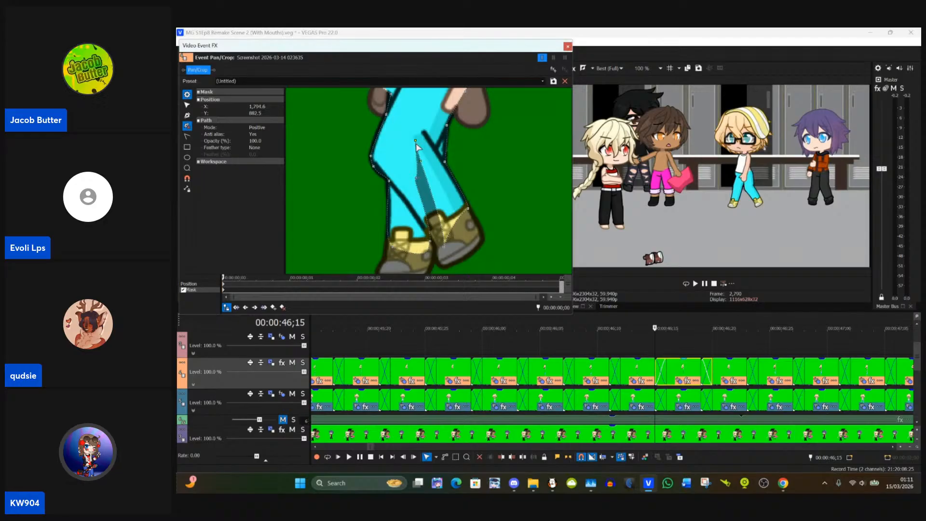
click(421, 163)
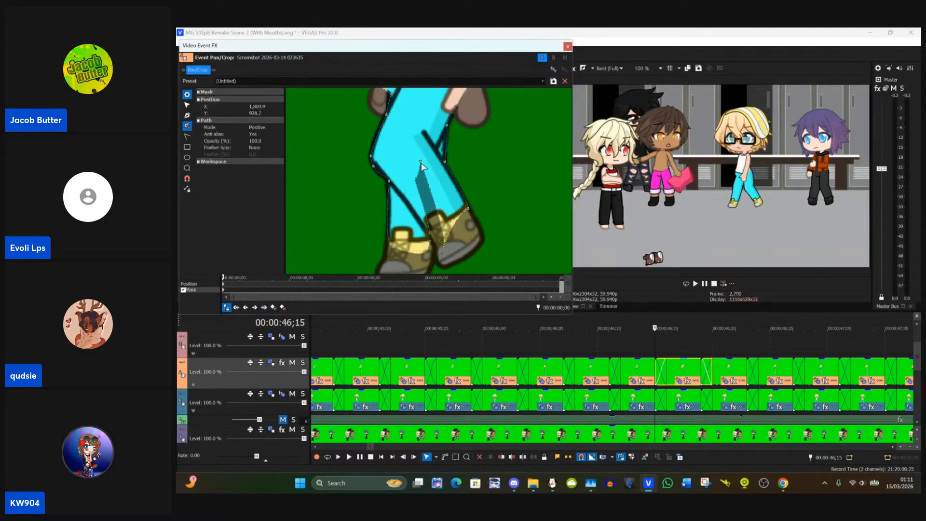
click(422, 164)
click(419, 181)
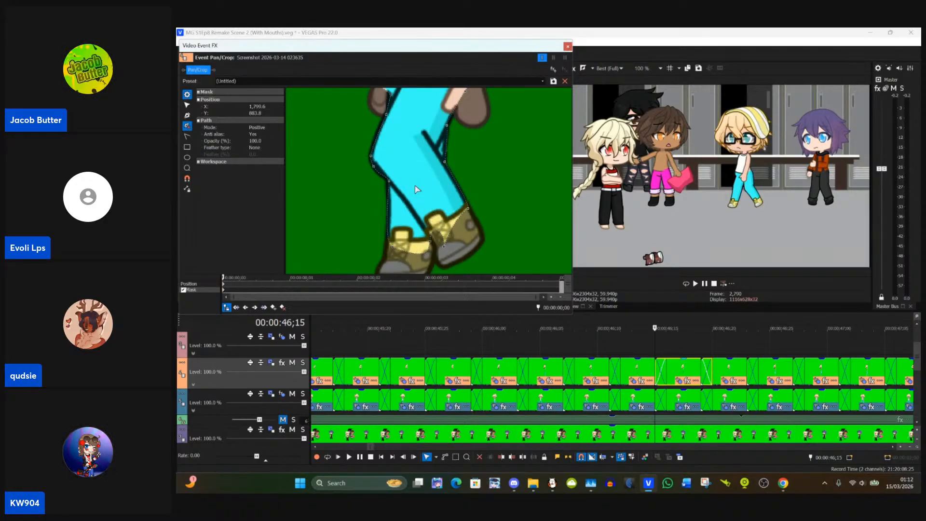
click(430, 242)
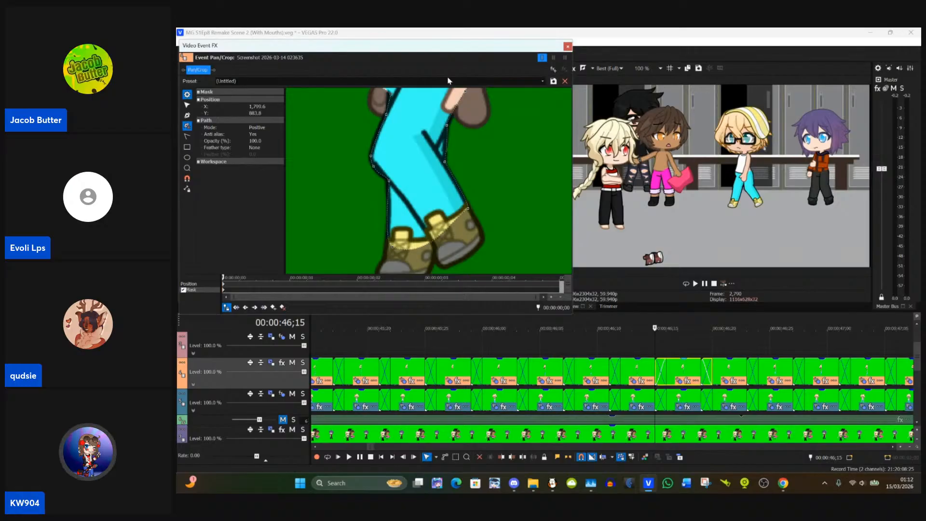
scroll(449, 104, down, 6)
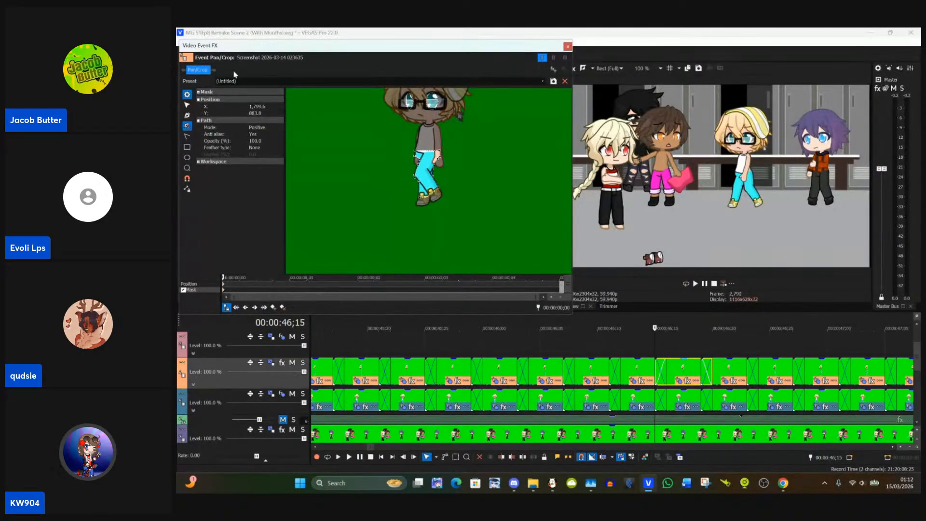
click(188, 105)
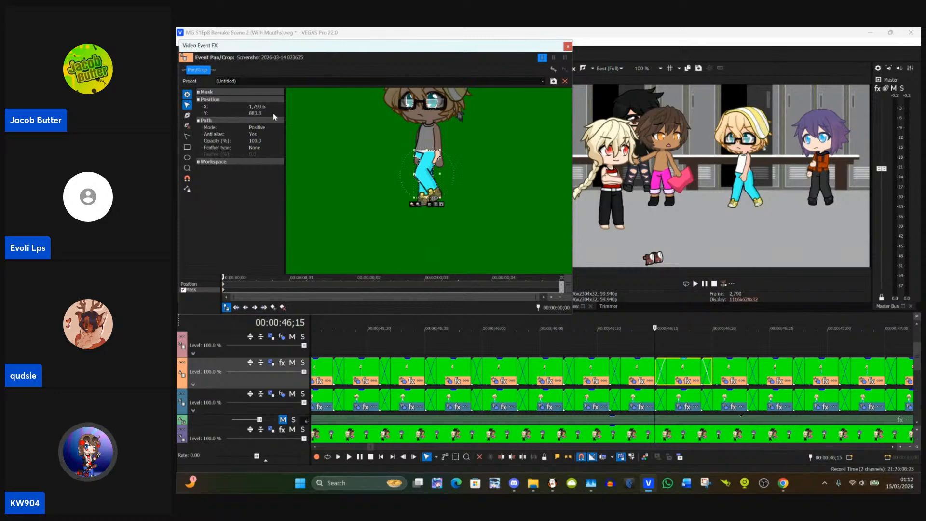
click(568, 46)
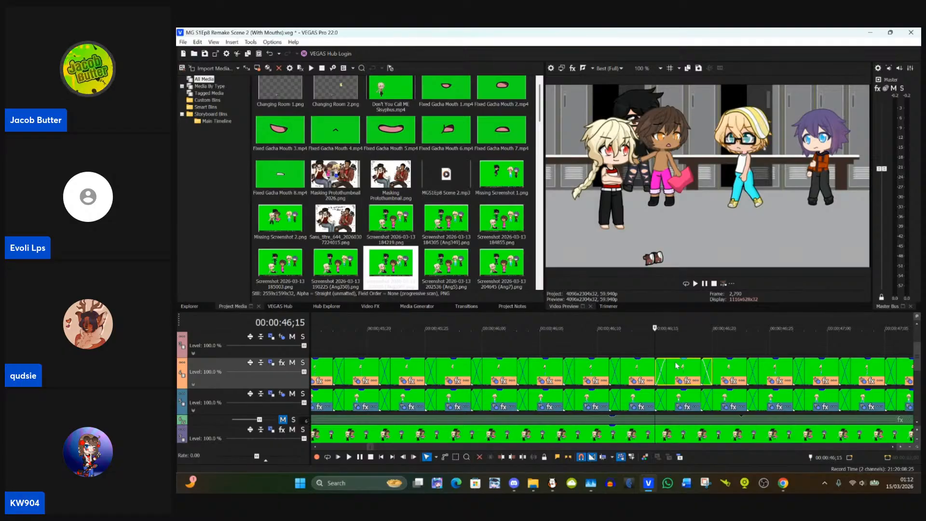
Step: Paste the copied event attributes onto the next Track 4 clip at 00:00:46;19
click(709, 369)
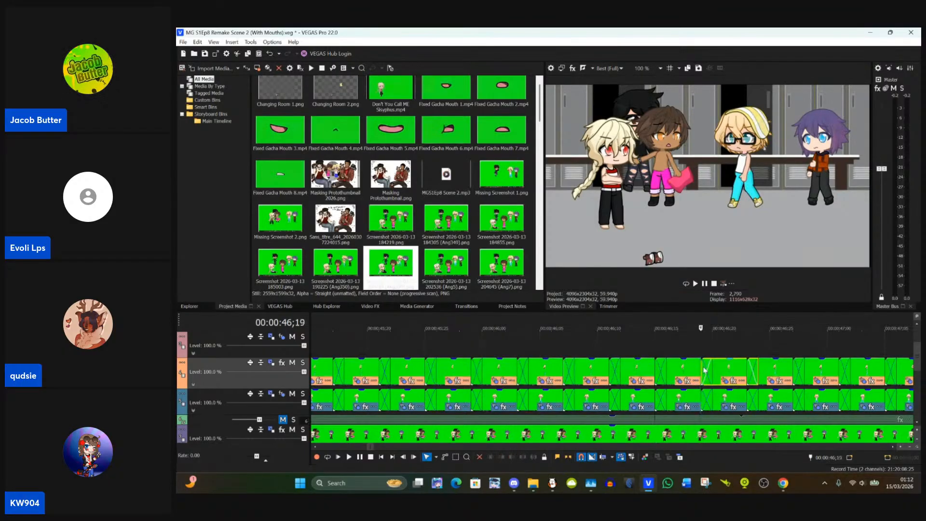
click(725, 381)
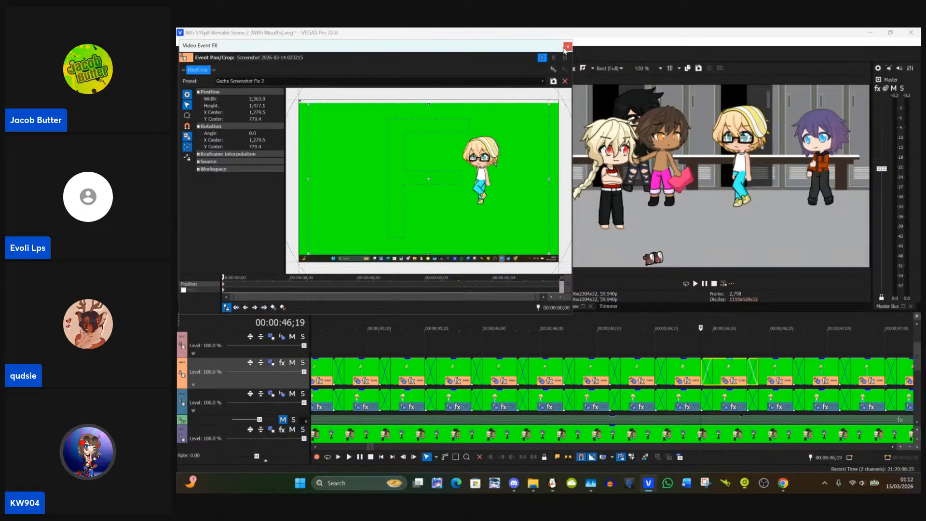
click(567, 46)
right_click(722, 372)
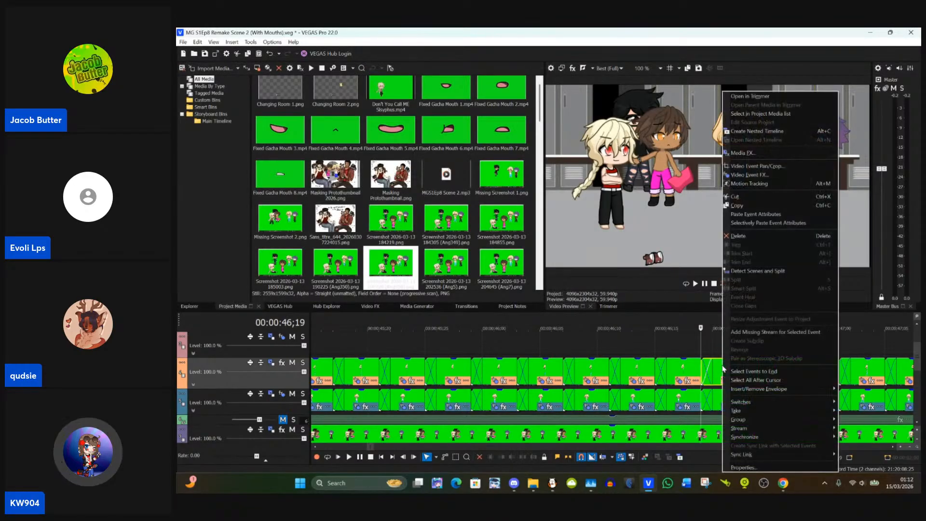
click(759, 214)
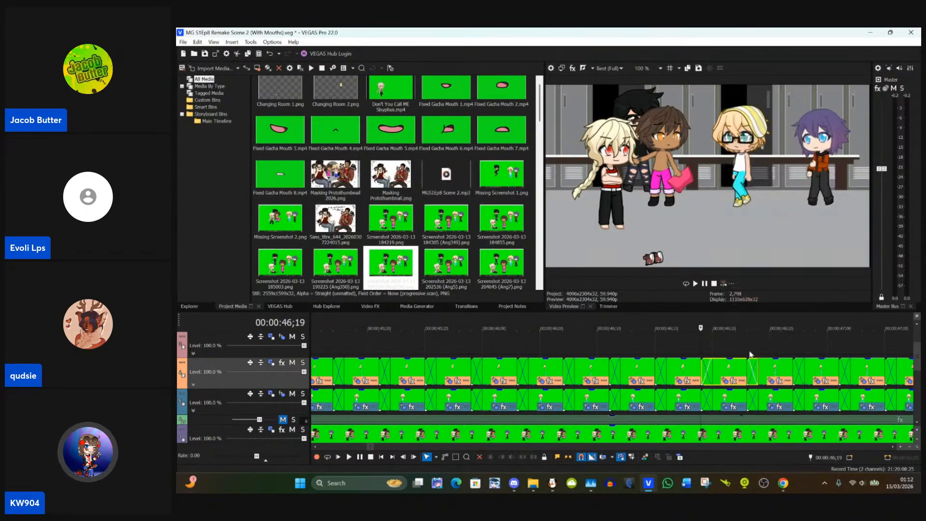
Step: In the 00:00:46;19 clip's Pan/Crop mask, move the right-side points below the hand inward onto the trouser edge
click(726, 382)
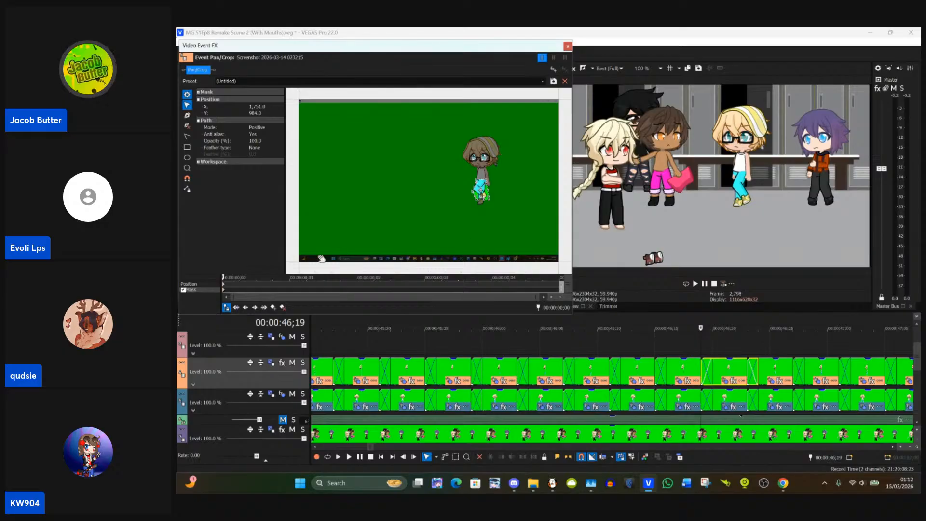
scroll(461, 183, up, 5)
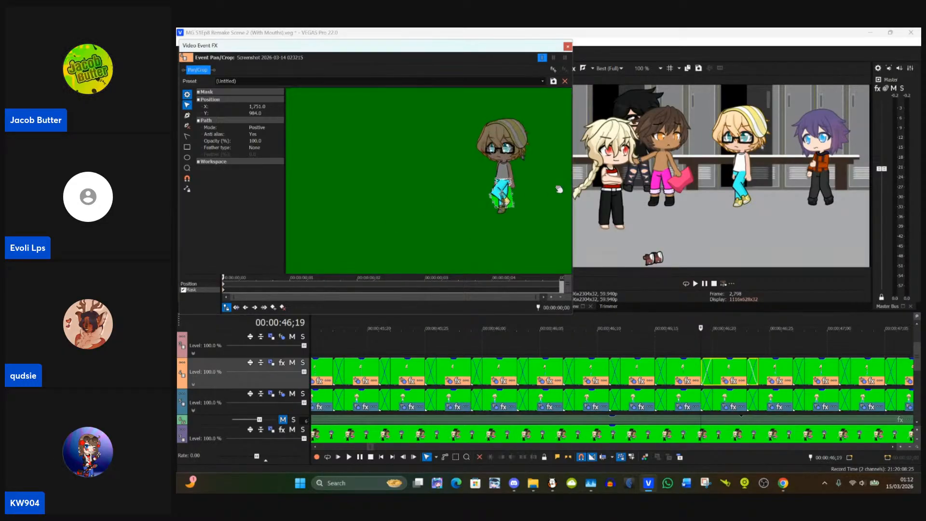
drag(468, 191, 404, 195)
scroll(496, 188, up, 6)
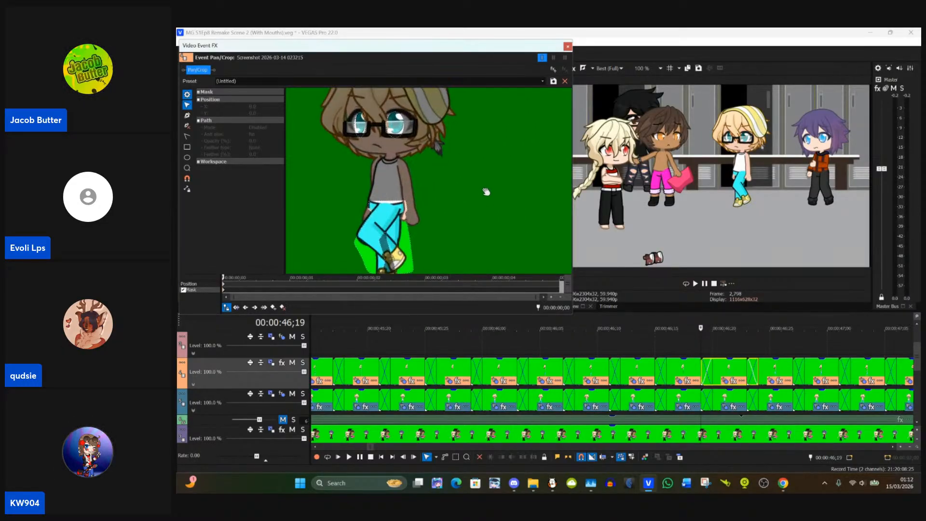
scroll(526, 100, up, 5)
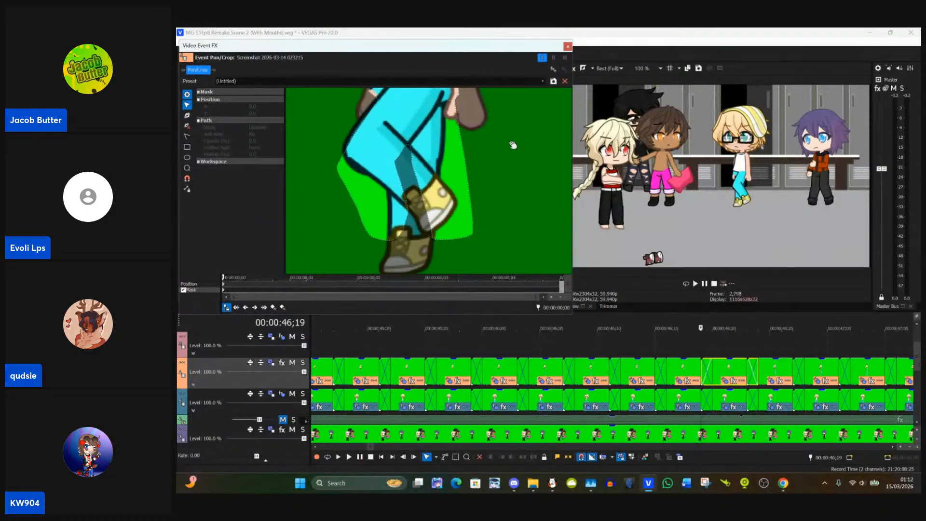
scroll(530, 169, up, 1)
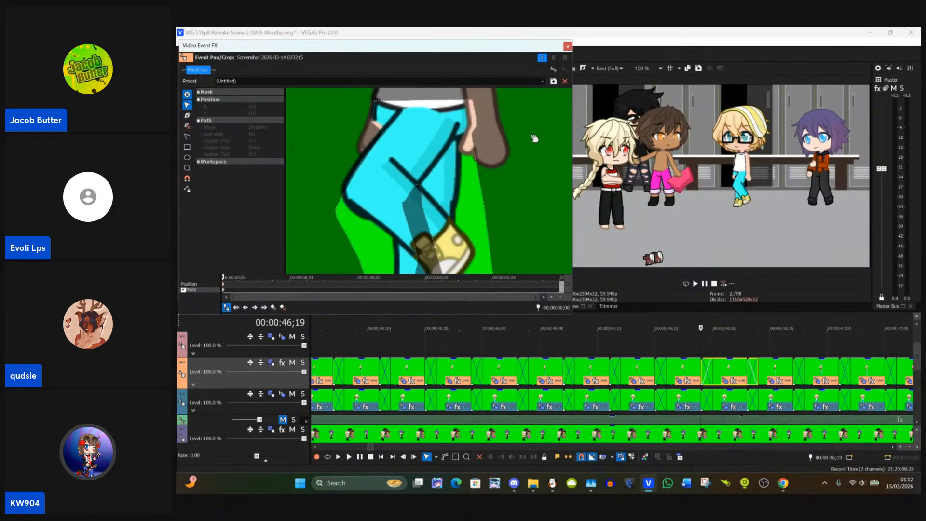
click(474, 146)
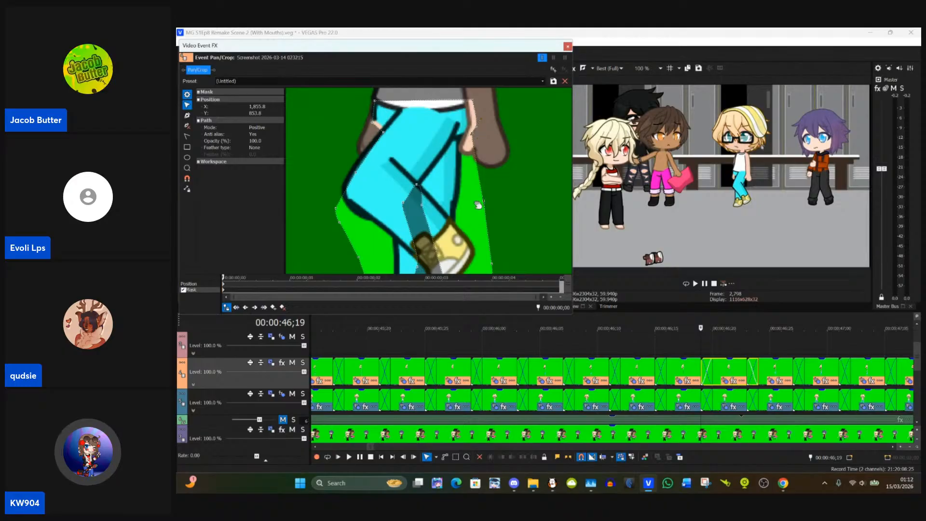
drag(483, 202, 459, 207)
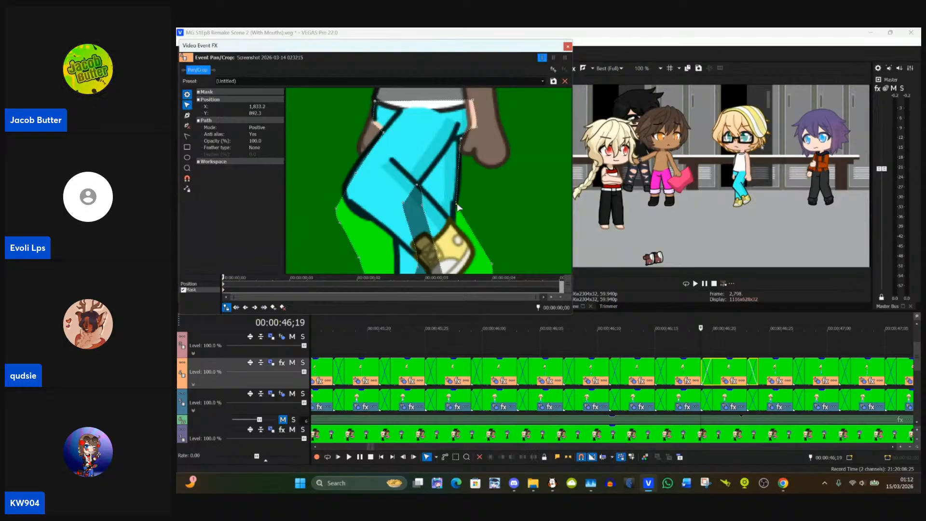
click(470, 127)
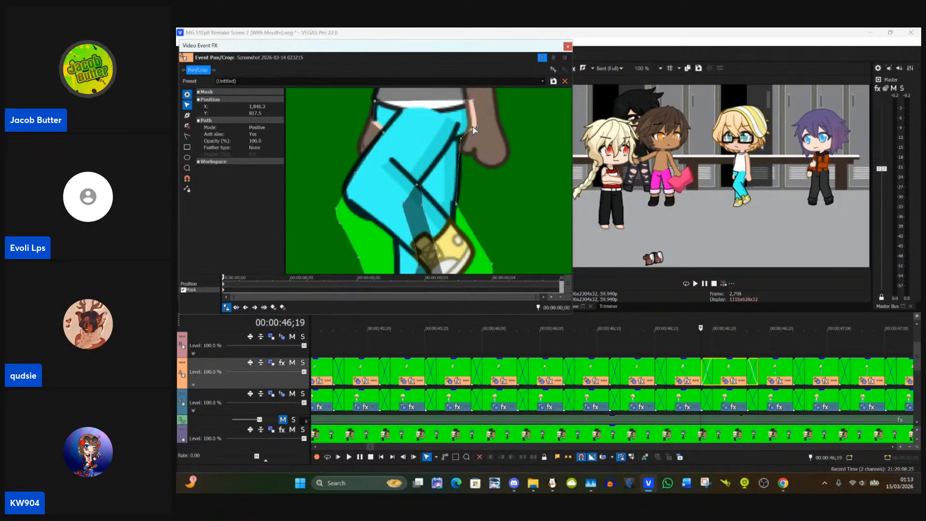
drag(478, 127, 476, 126)
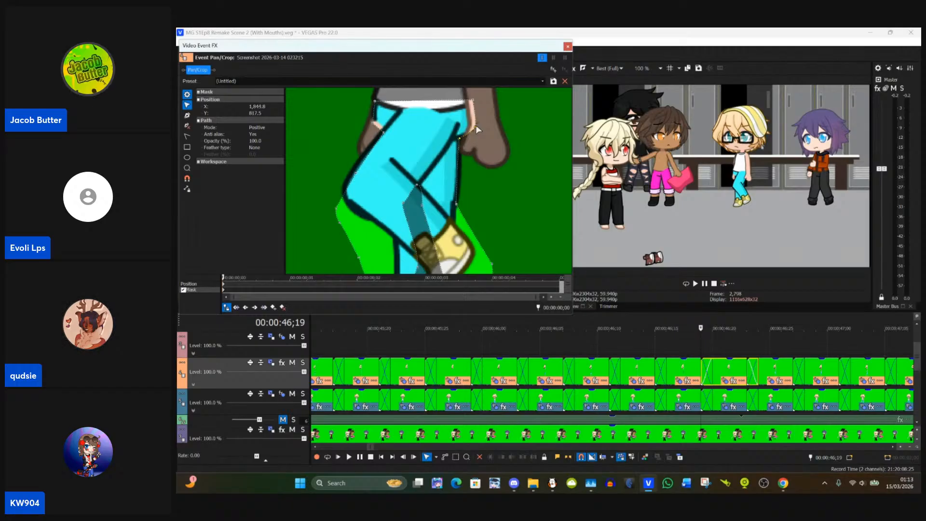
click(480, 143)
Step: Move the mask point beside the raised shoe inward to where the trouser edge meets the shoe, at about X 1,830, Y 918
scroll(480, 143, down, 3)
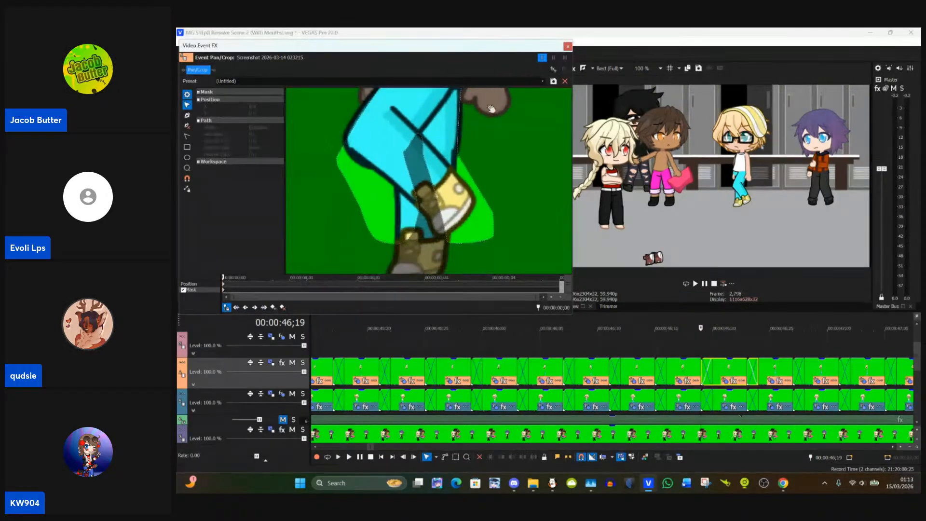
click(463, 152)
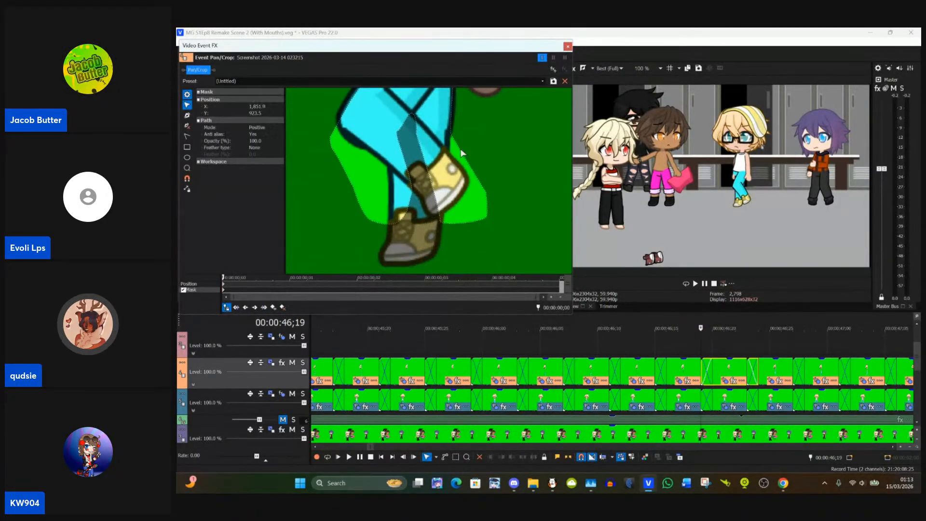
click(493, 196)
click(488, 196)
drag(489, 196, 446, 151)
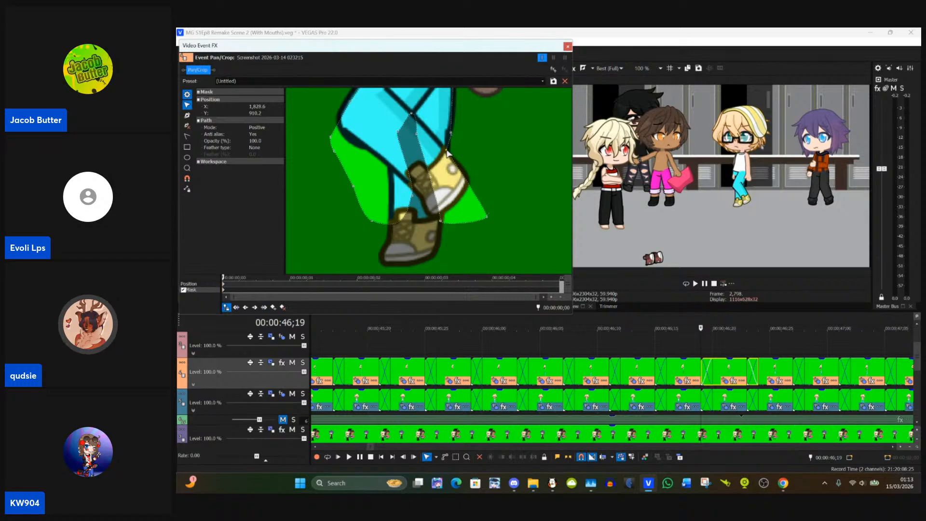
Step: Fit the left-side mask points along the thigh and the front of the bent knee onto the trouser edge
drag(320, 126, 455, 206)
click(472, 182)
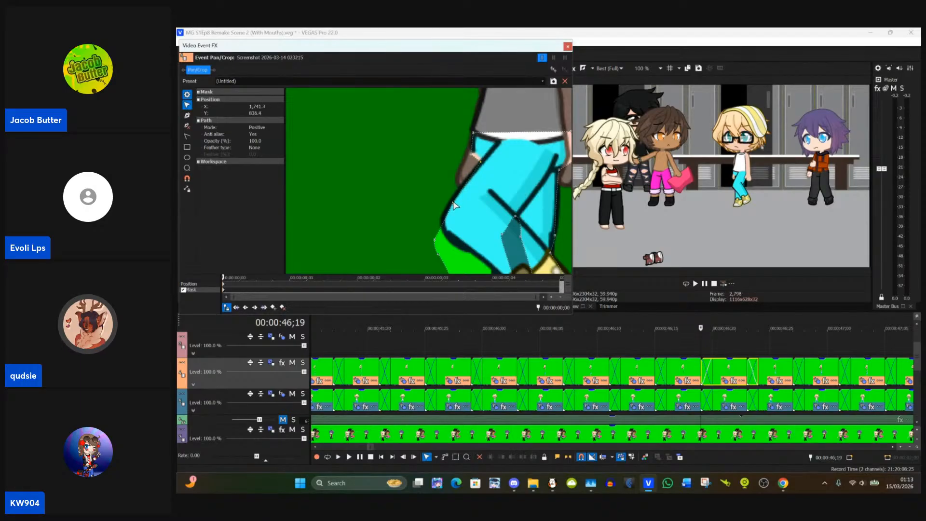
click(449, 203)
click(453, 203)
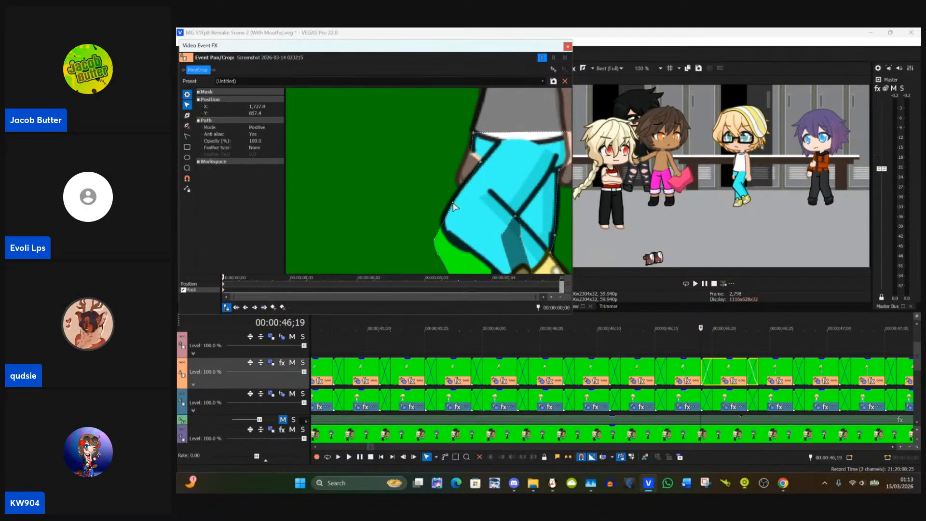
drag(451, 202, 451, 202)
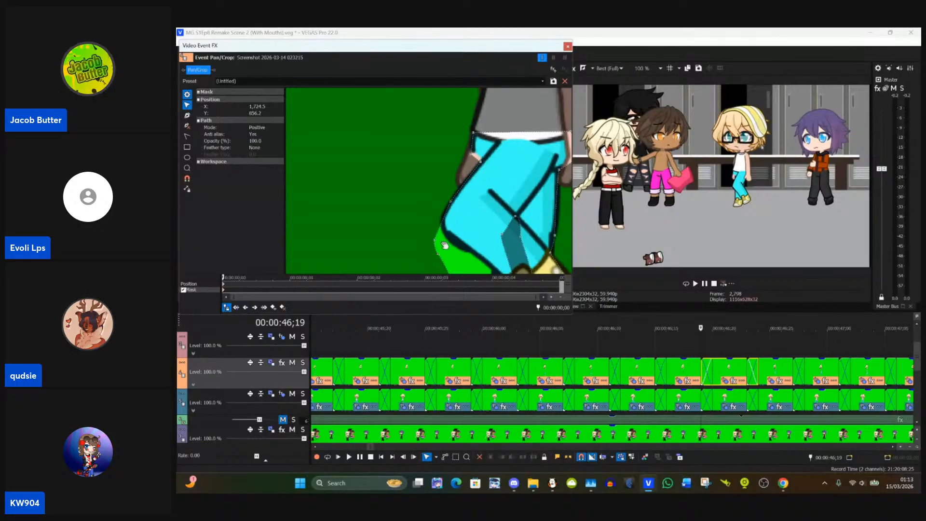
drag(436, 241, 444, 217)
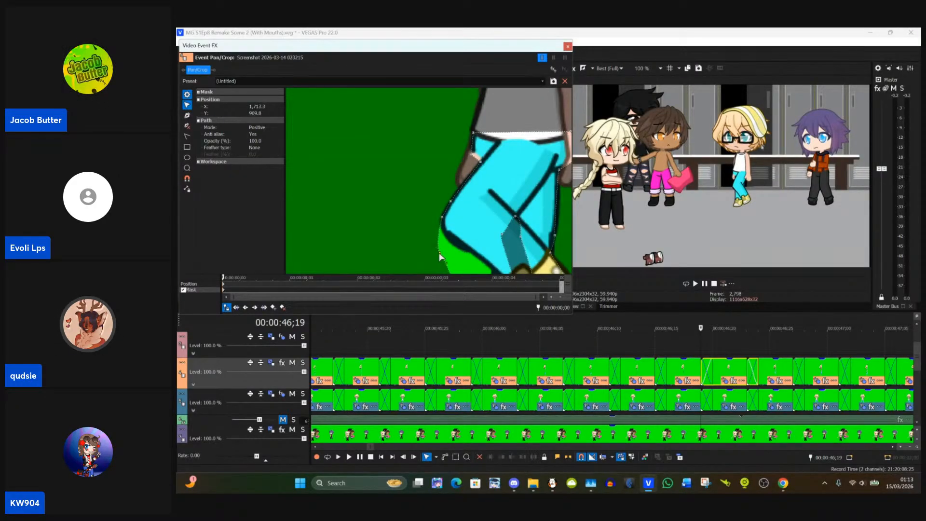
Step: Move the left-side mask points below the bent knee inward onto the underside of the knee and the calf edge
drag(437, 253, 416, 169)
click(429, 217)
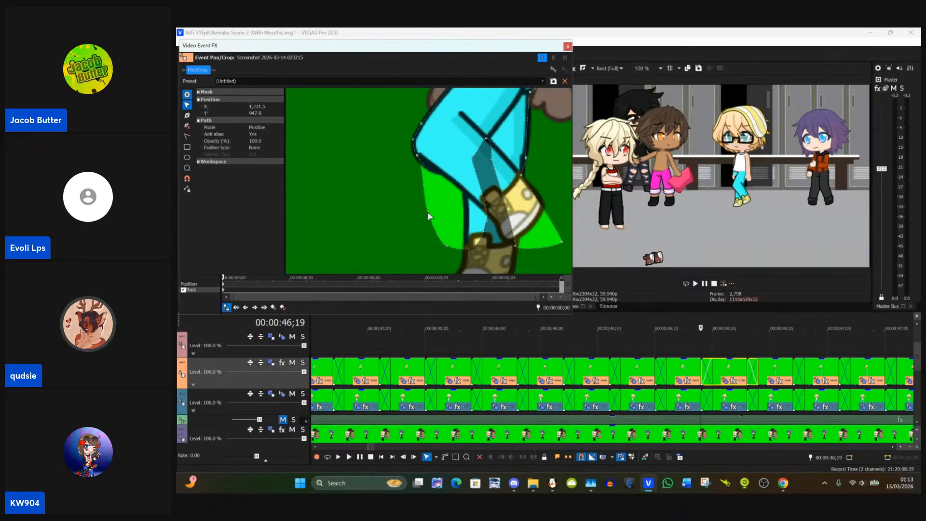
drag(429, 217, 423, 181)
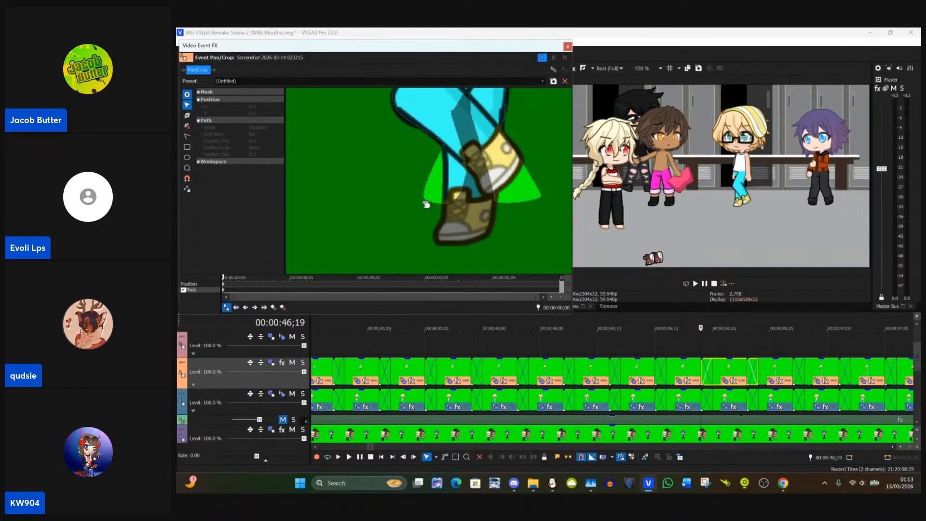
Step: Pull the mask's lower left corner in to the standing leg's ankle, cutting out the green background beside the shoe
click(428, 203)
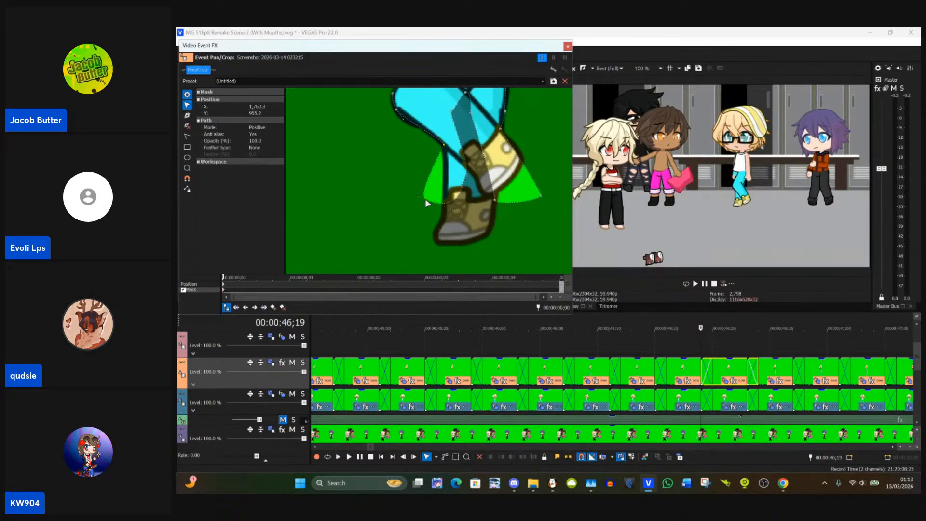
click(425, 198)
click(426, 204)
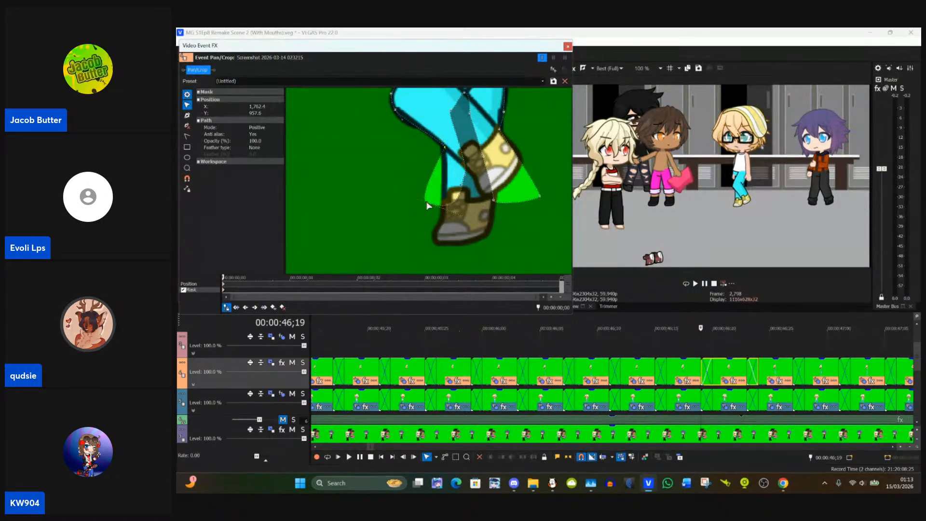
click(434, 212)
click(429, 205)
drag(429, 206, 462, 209)
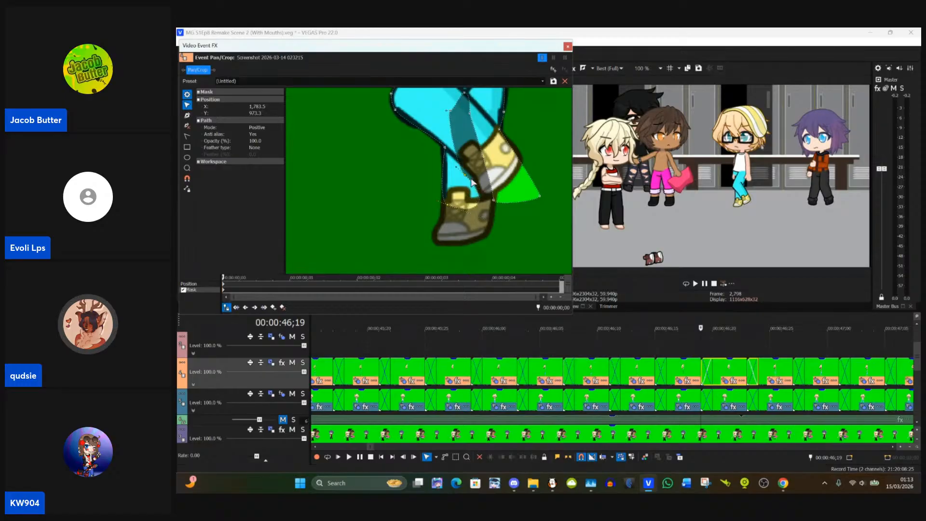
click(477, 203)
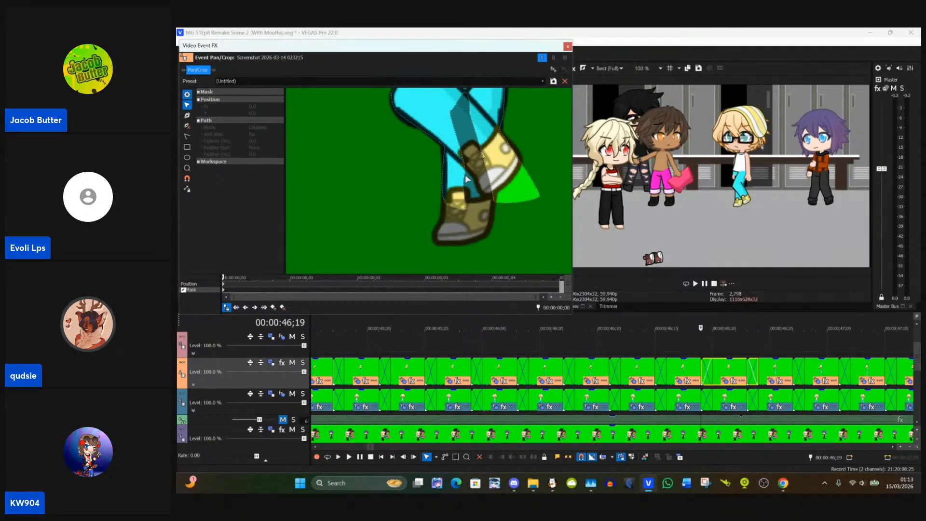
Step: Move the mask points inside the crossed legs onto the standing leg's ankle and the edge where the raised shoe overlaps that leg
drag(466, 179, 485, 203)
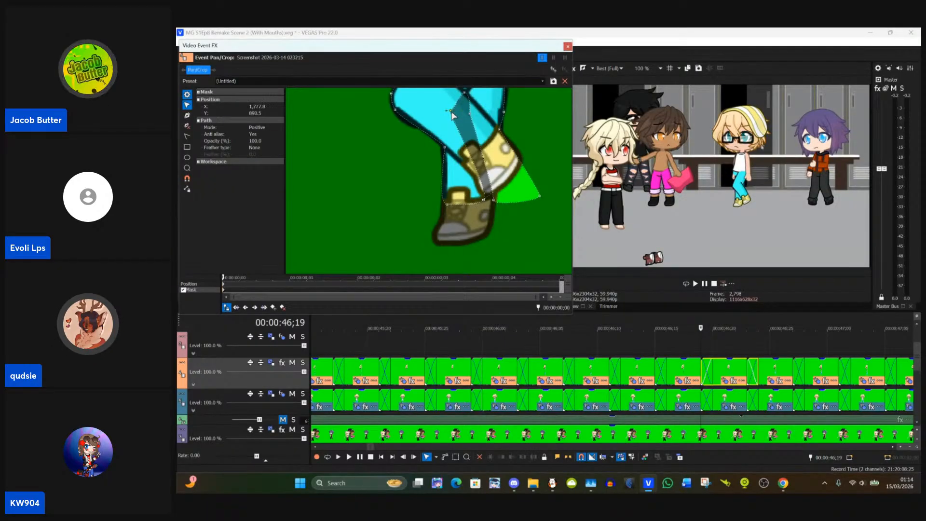
drag(454, 119, 484, 194)
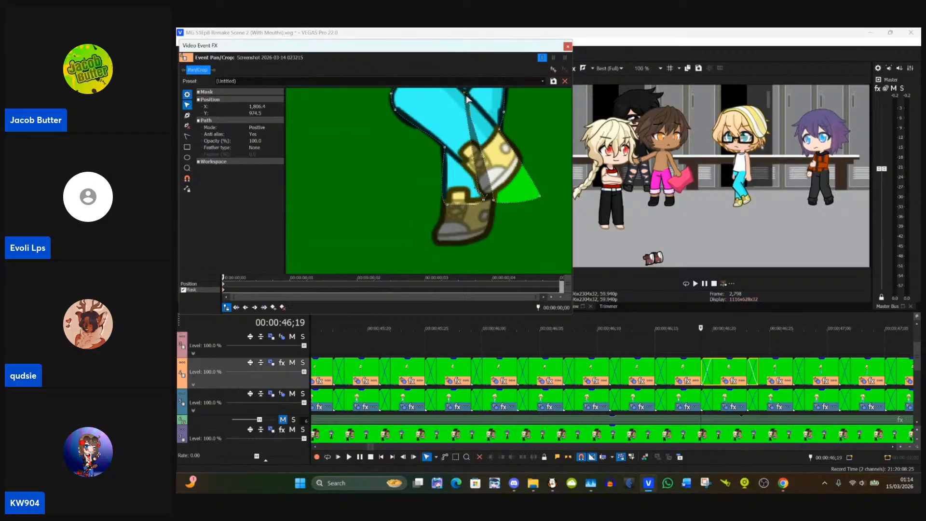
drag(465, 95, 483, 176)
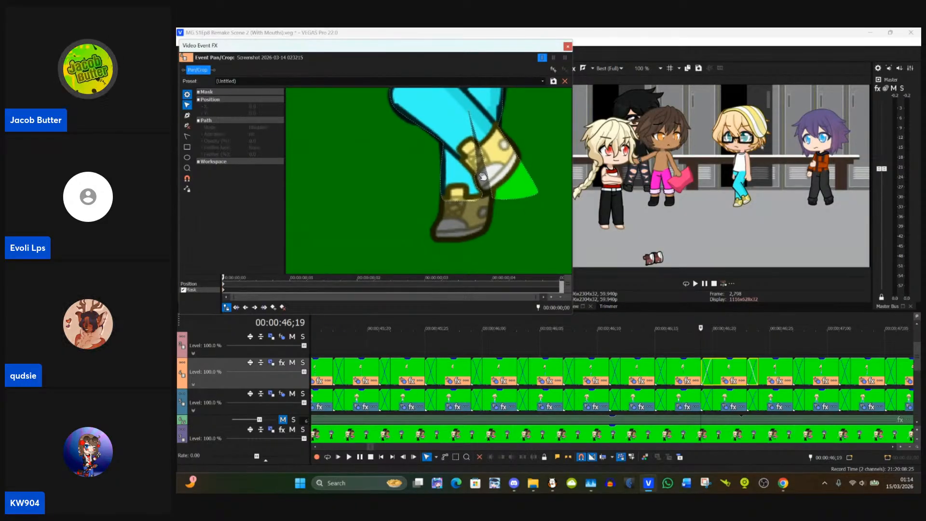
click(469, 113)
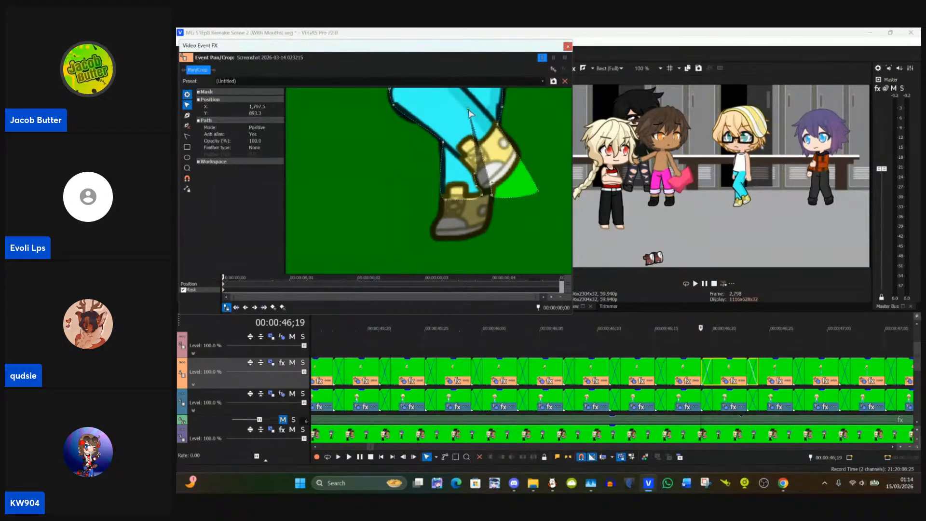
drag(469, 113, 468, 138)
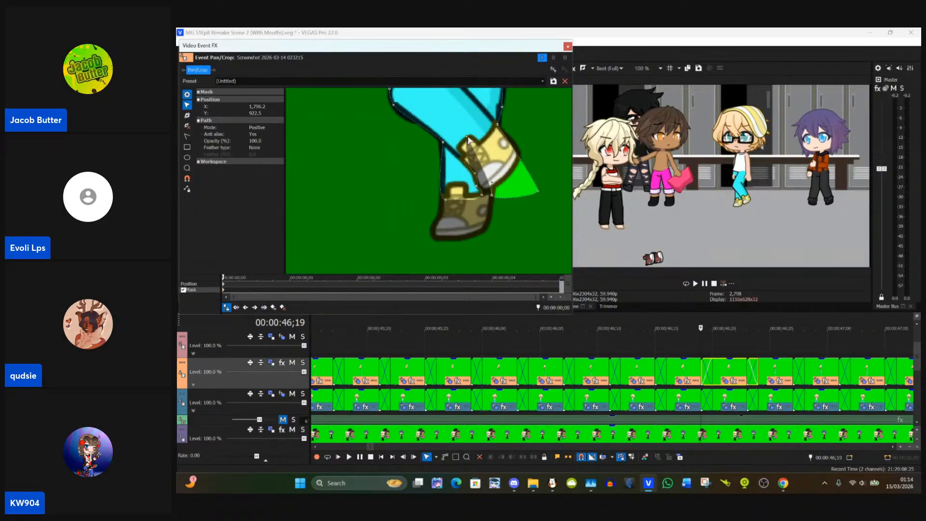
drag(467, 139, 462, 159)
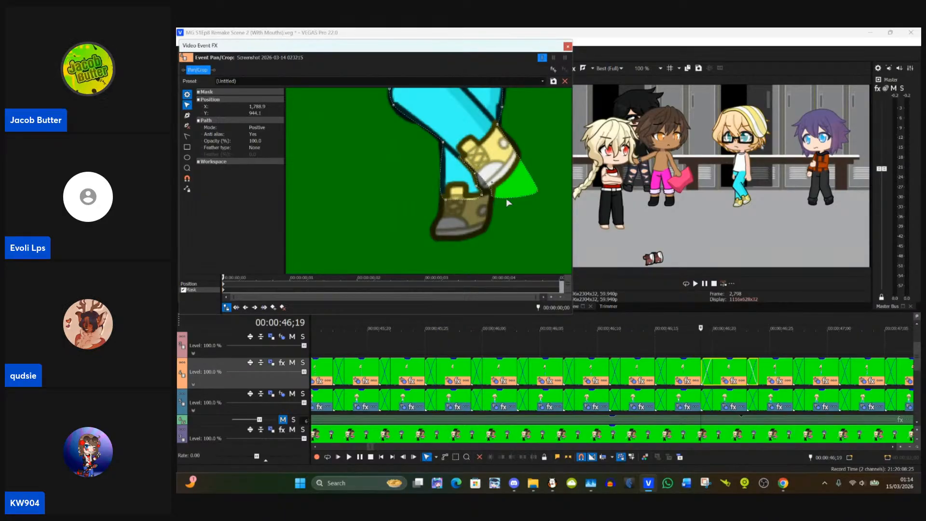
Step: Delete the surplus mask points around the raised shoe, cutting the shoe and the green wedge beside it out of the mask
drag(494, 196, 484, 144)
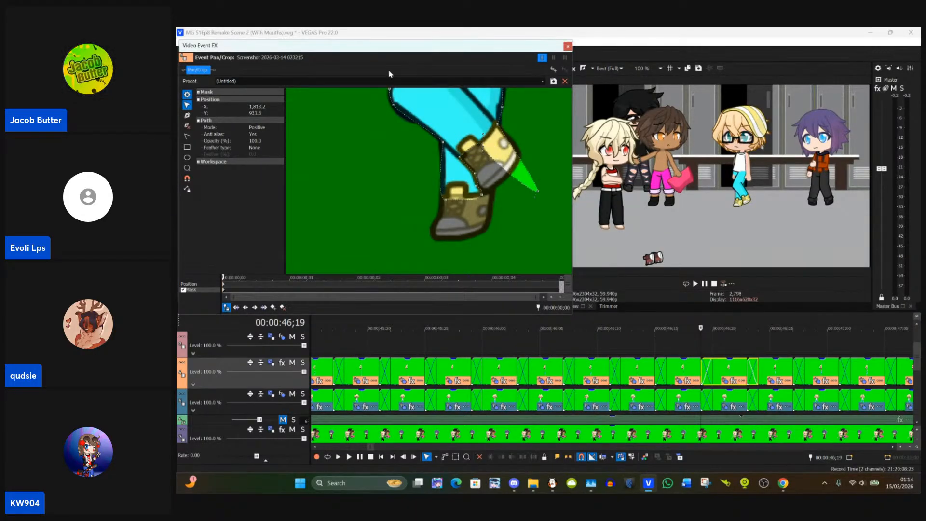
click(188, 125)
click(537, 191)
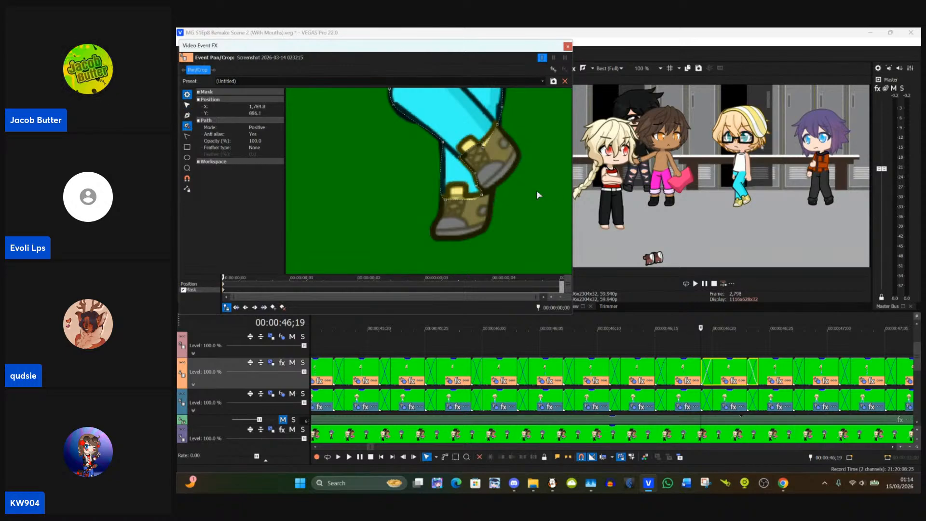
click(484, 146)
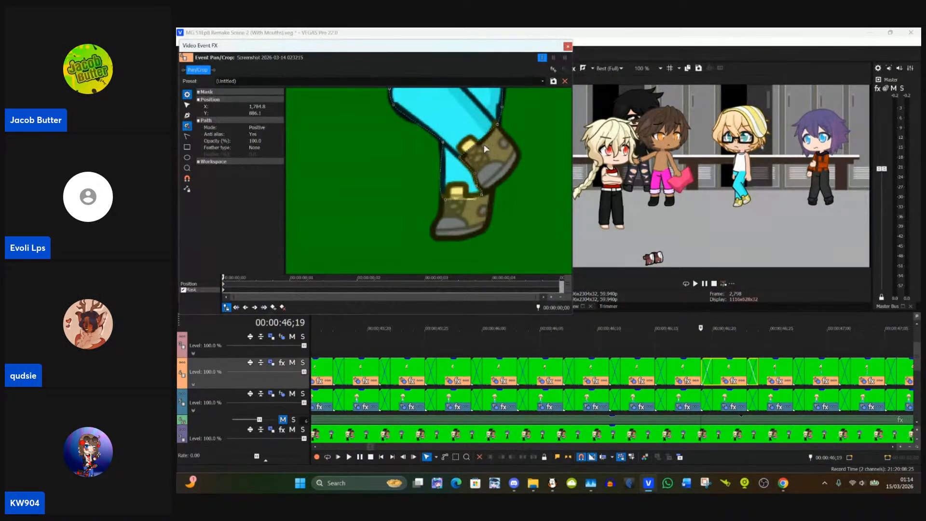
click(187, 105)
click(565, 208)
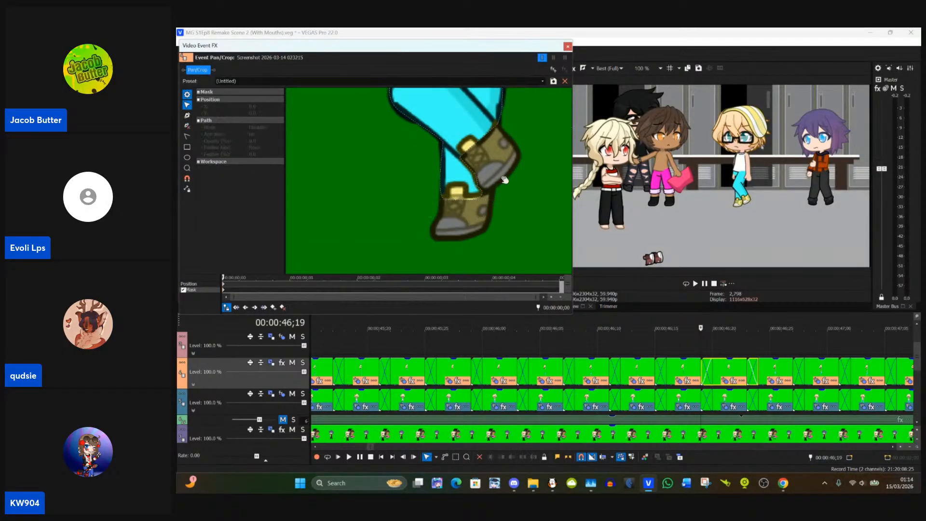
Step: Add a mask point on the raised trouser cuff above the shoe, at about X 1,809, Y 927
click(187, 115)
click(480, 141)
click(187, 104)
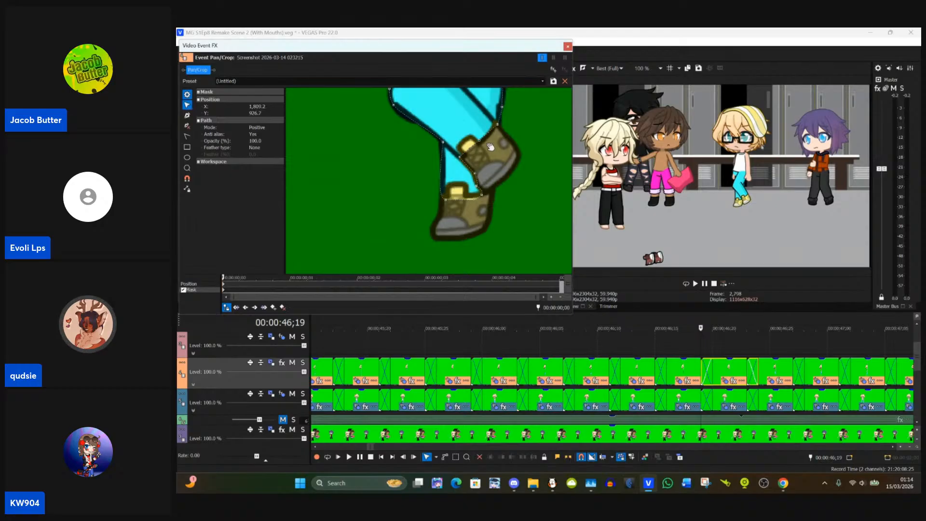
mouse_move(479, 140)
mouse_down()
mouse_move(515, 167)
mouse_move(504, 188)
mouse_move(521, 206)
mouse_move(499, 142)
mouse_up()
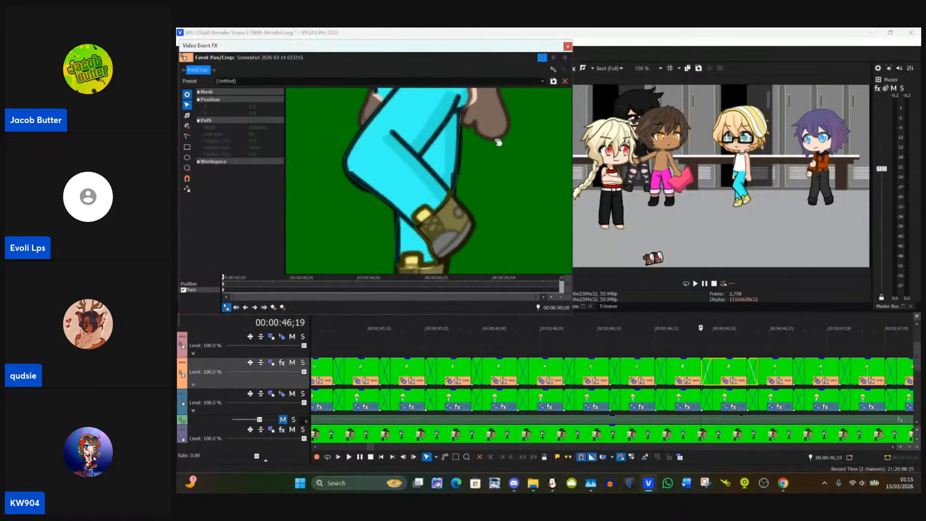
Step: Open the Event Pan/Crop settings of the next Track 4 clip, starting at 00:00:46;23
click(700, 373)
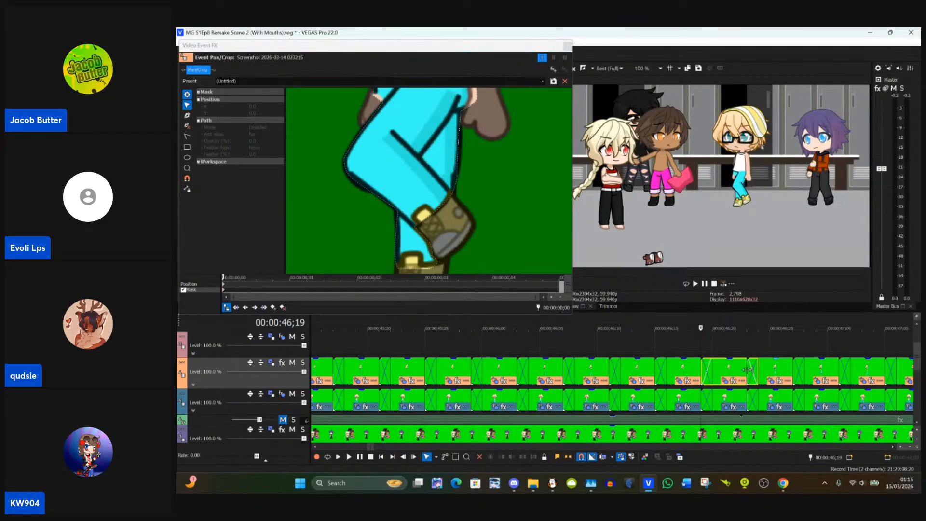
click(771, 382)
click(772, 381)
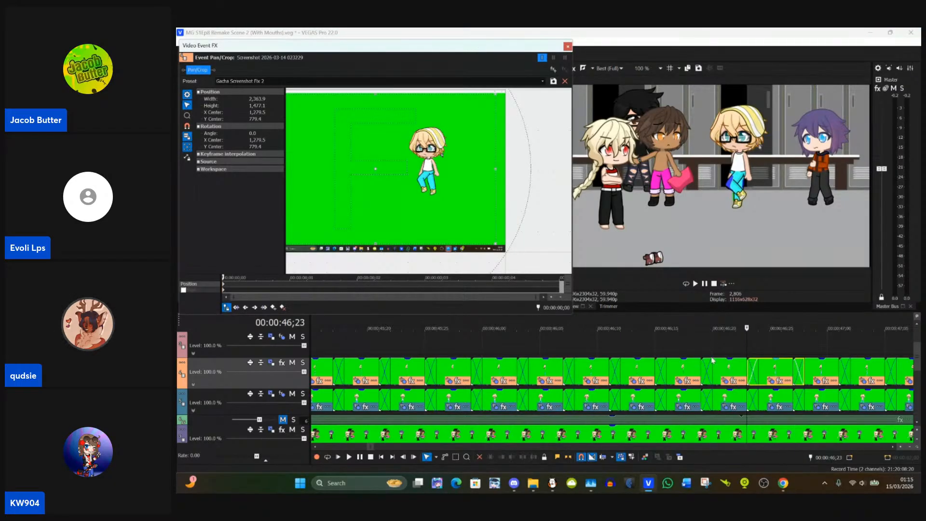
Step: Copy the masked clip at 00:00:46;19 and paste its event attributes onto the clip at 00:00:46;23
click(764, 375)
right_click(764, 375)
click(765, 341)
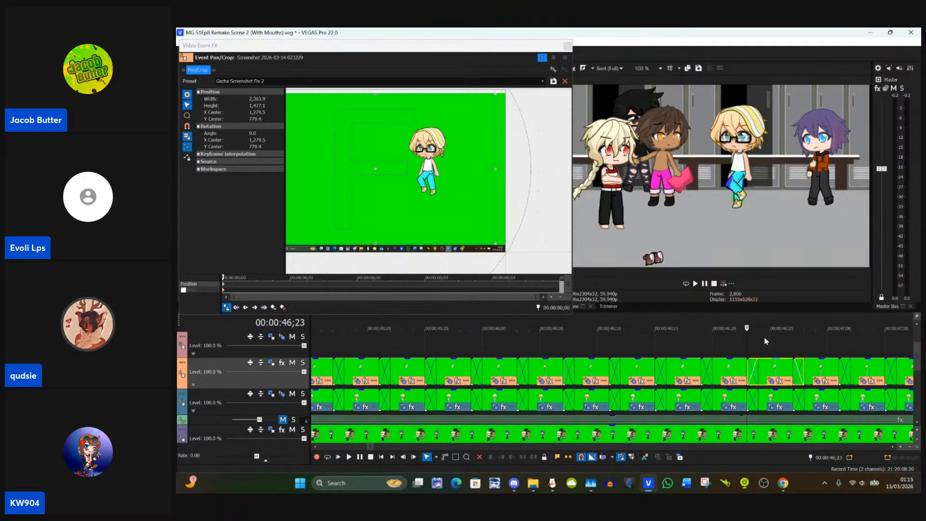
right_click(771, 371)
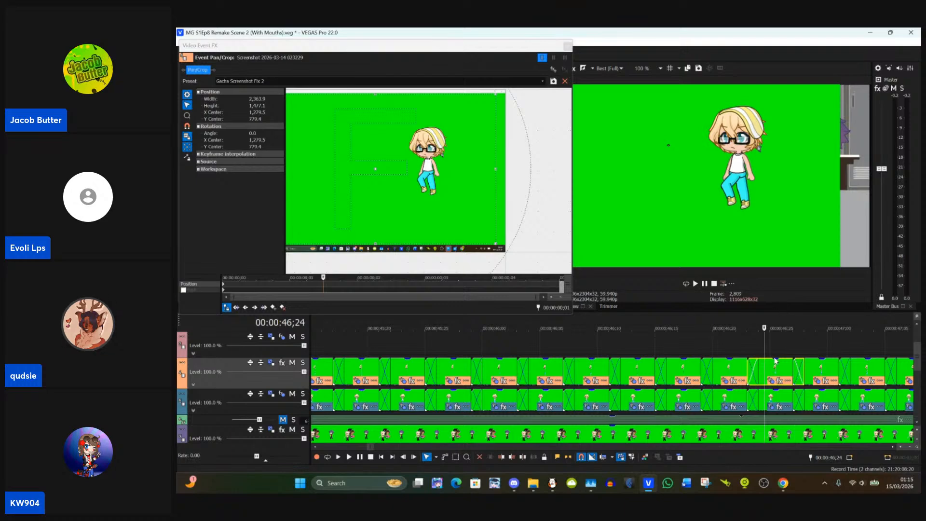
right_click(778, 369)
click(766, 375)
click(737, 371)
click(756, 345)
click(735, 373)
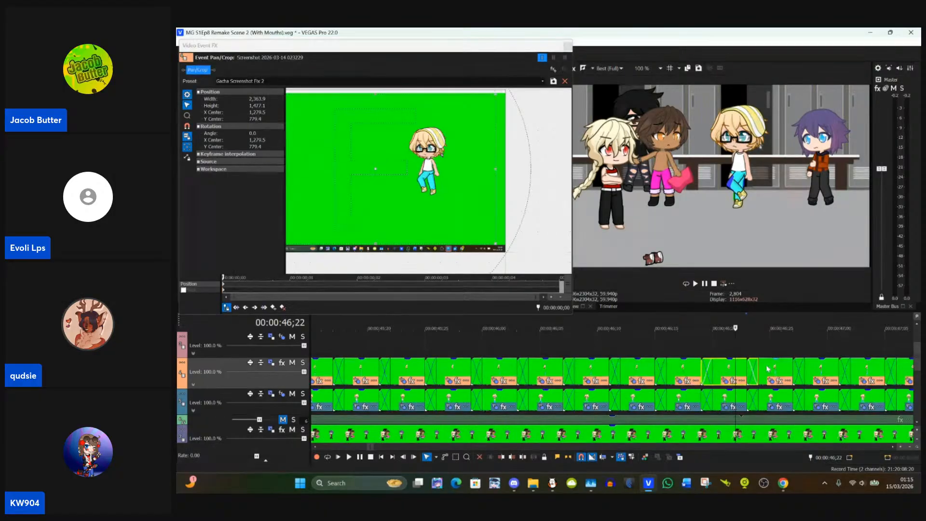
click(768, 369)
right_click(768, 369)
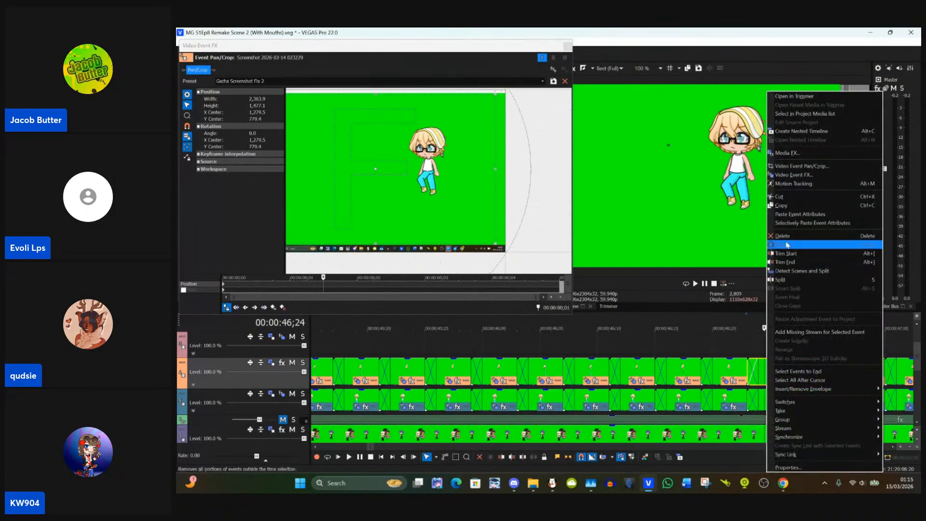
click(792, 214)
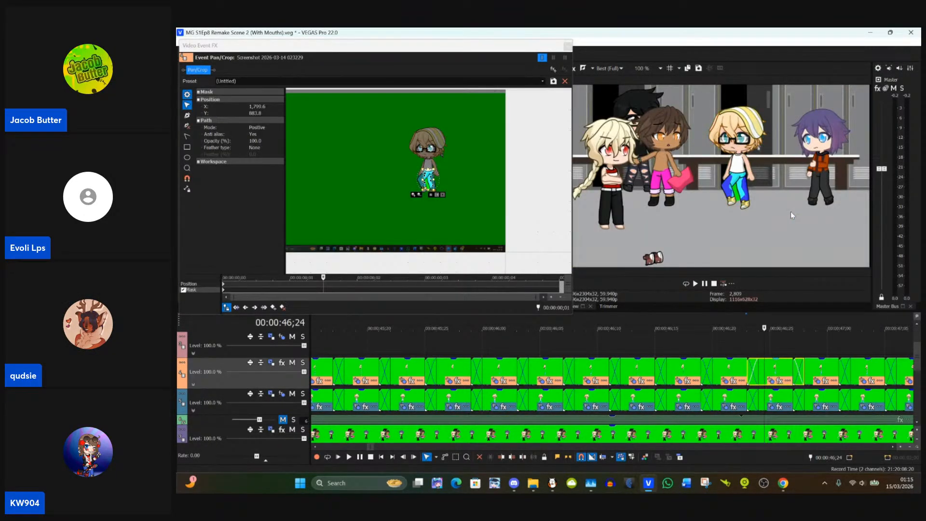
Step: Return to the start of the clip, undo the stray crop position change, and select the first mask keyframe
scroll(485, 146, up, 4)
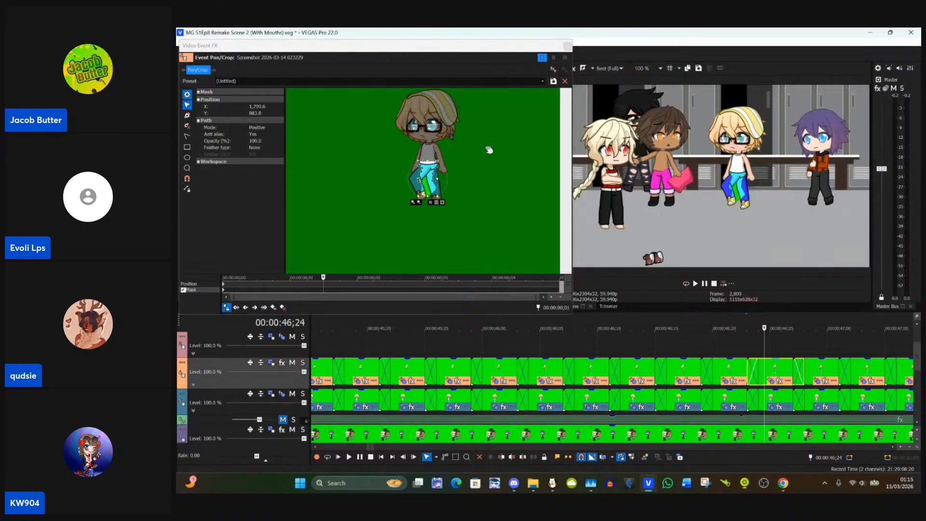
scroll(489, 150, up, 1)
click(223, 284)
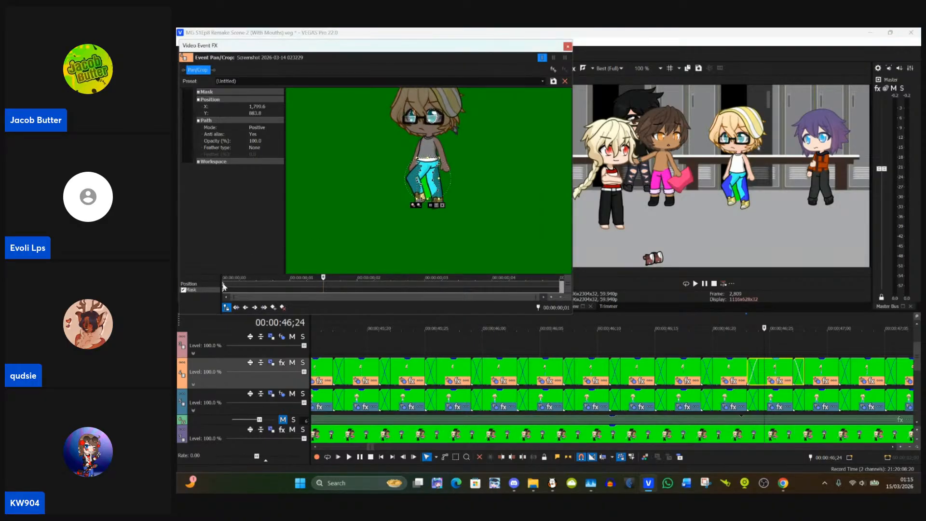
click(224, 285)
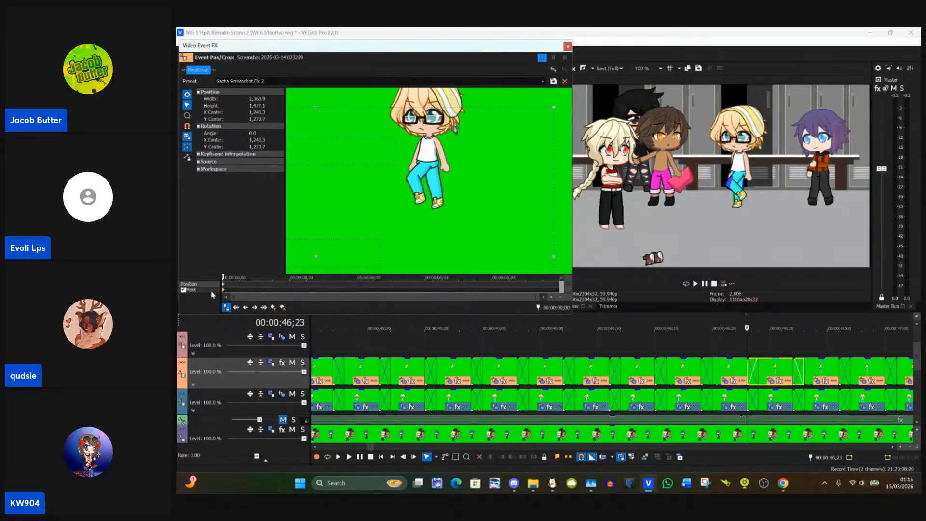
key(ctrl+z)
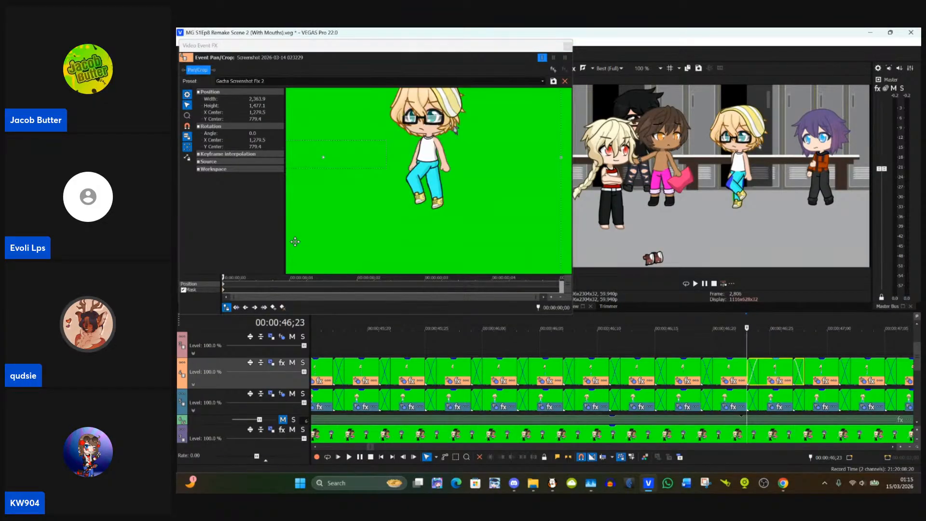
click(225, 295)
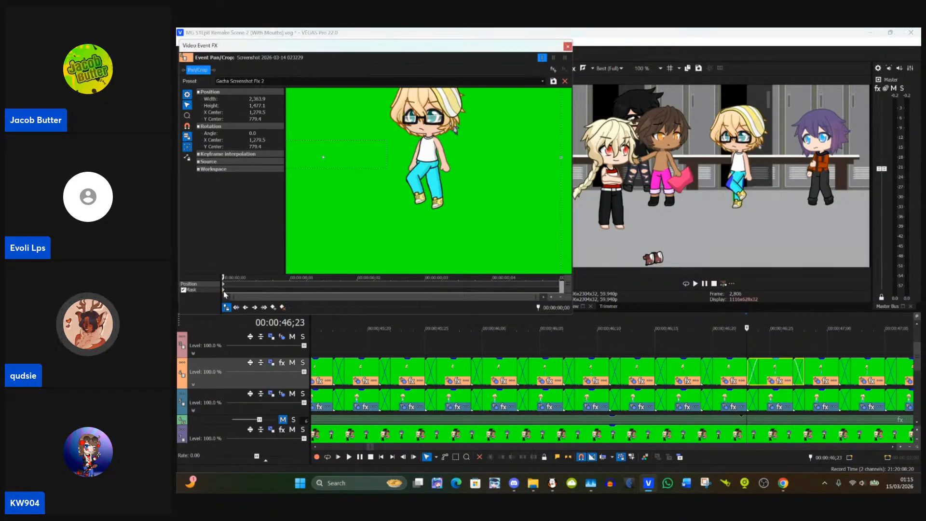
click(225, 291)
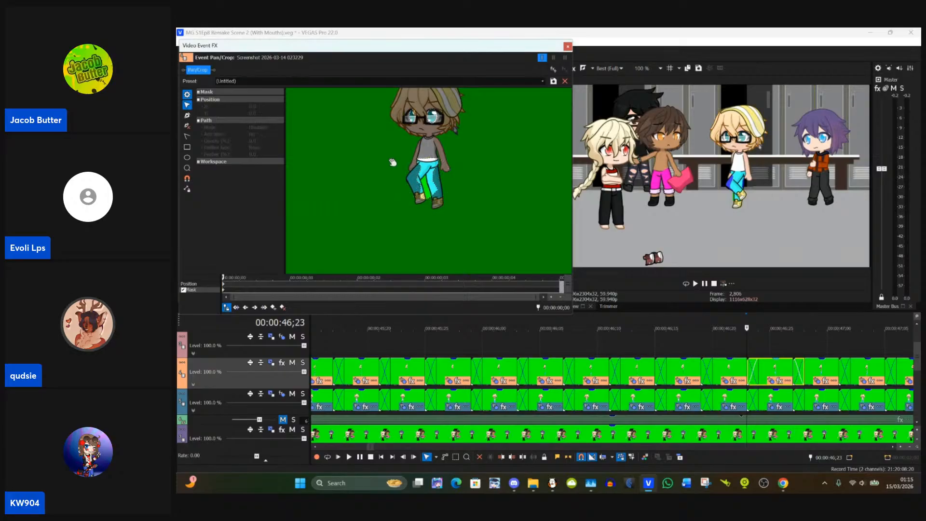
Step: Adjust the mask point at the inner edge of the left-hand eye to about X 1,723, Y 575
scroll(392, 163, up, 5)
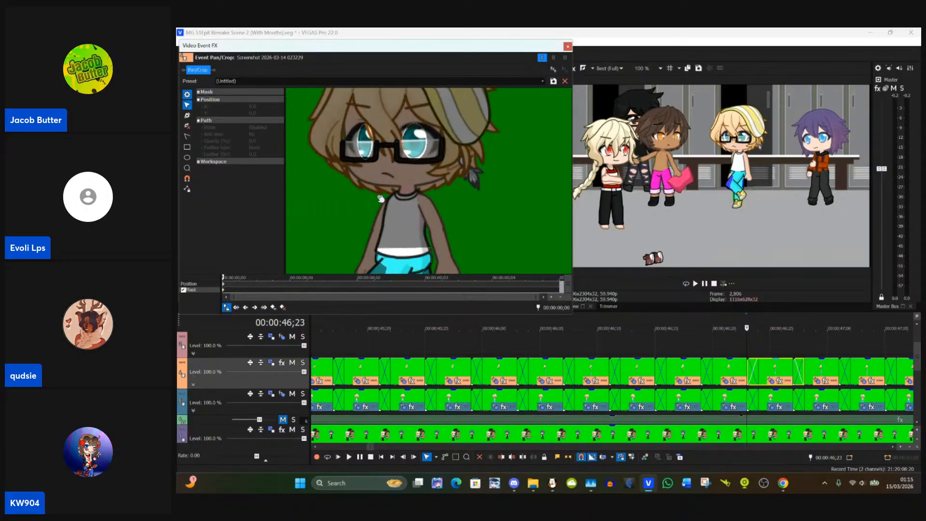
scroll(380, 198, up, 3)
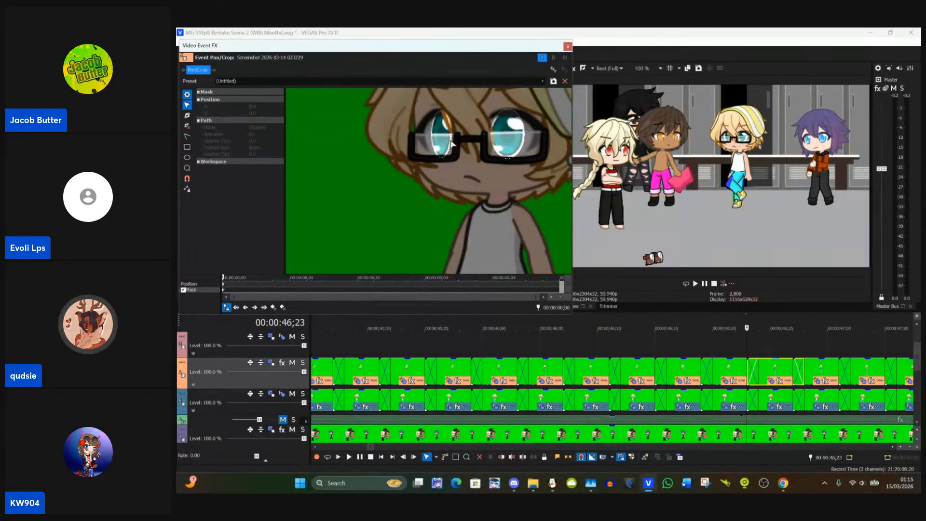
click(450, 143)
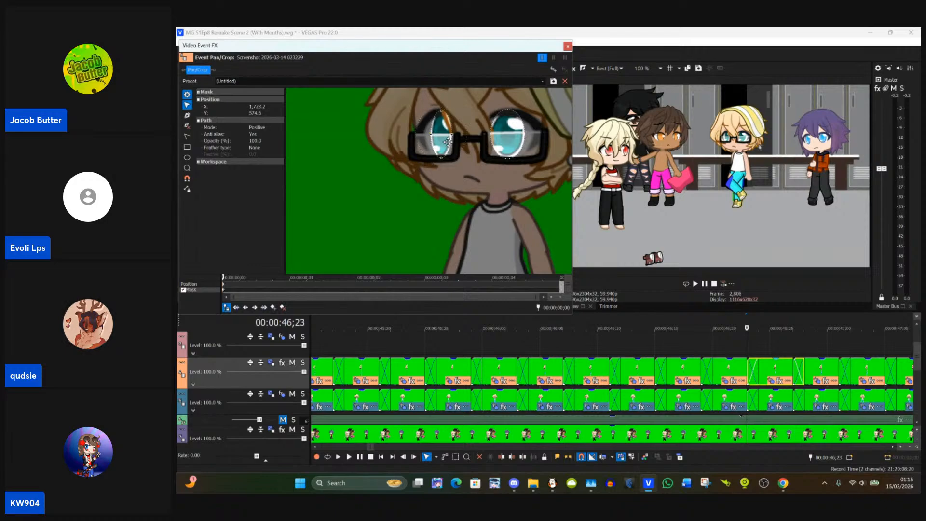
Step: Fit the right-side mask points from the hip down to the ankle onto the outer edge of the standing trouser leg
scroll(445, 168, down, 6)
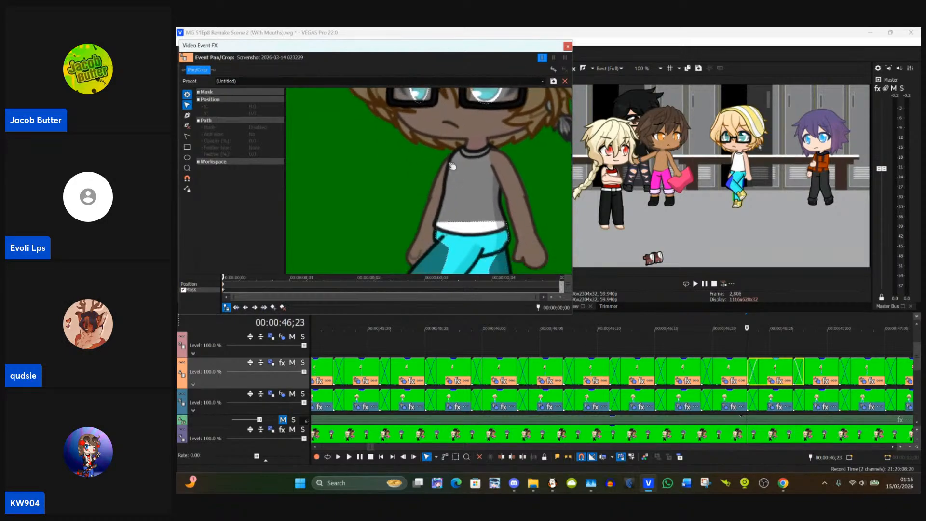
scroll(486, 187, down, 2)
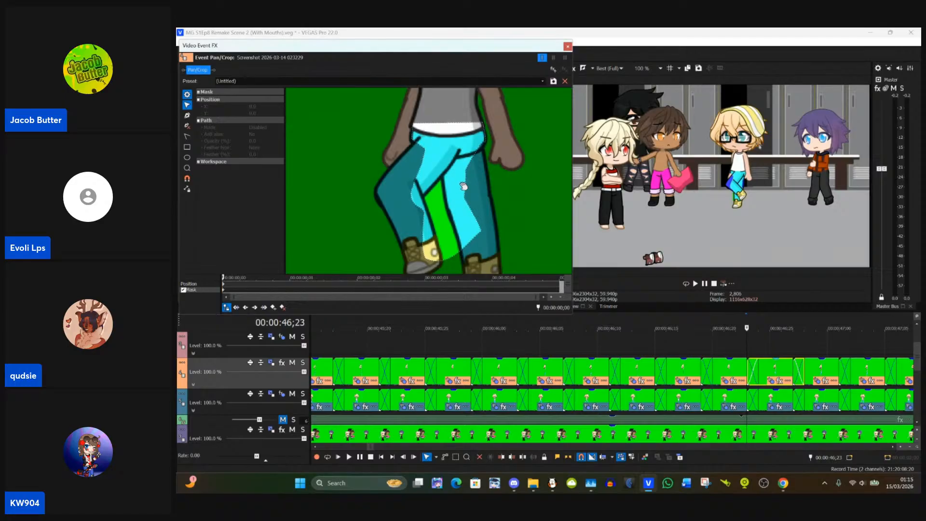
click(466, 179)
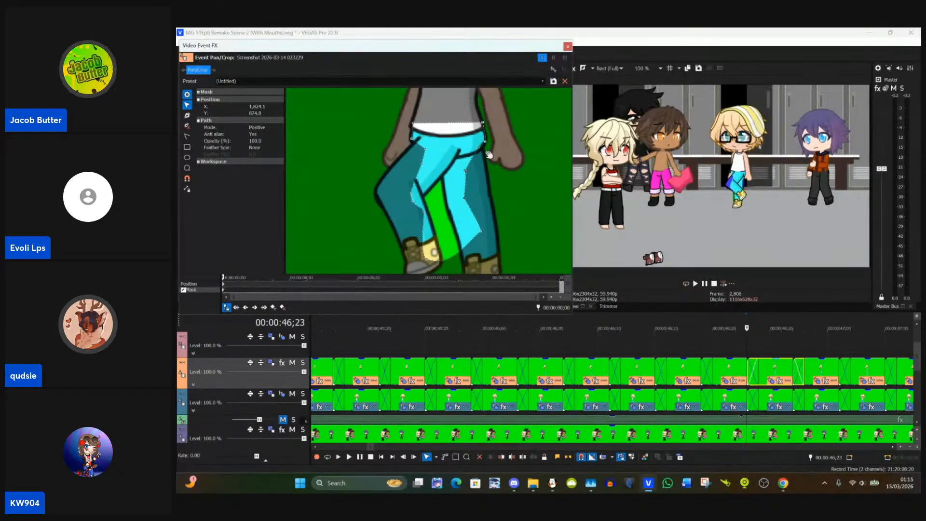
drag(479, 148, 483, 149)
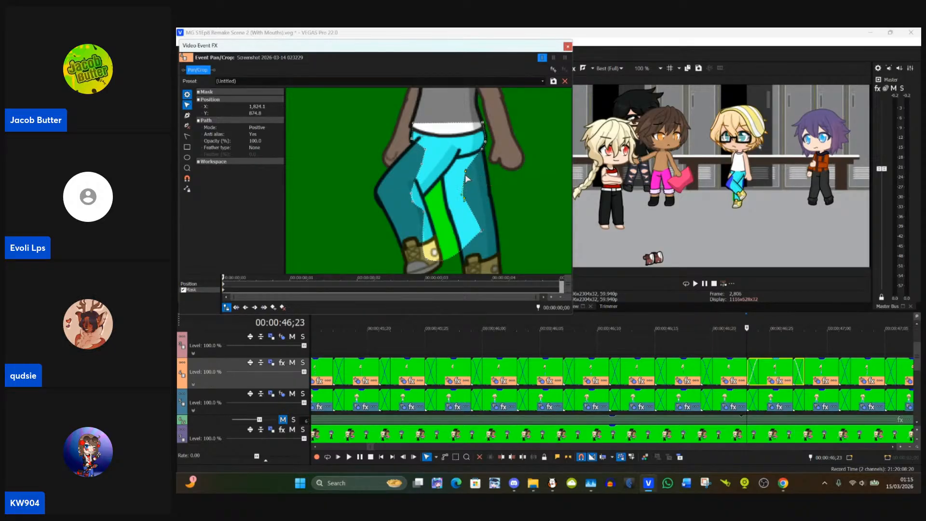
drag(466, 174, 489, 255)
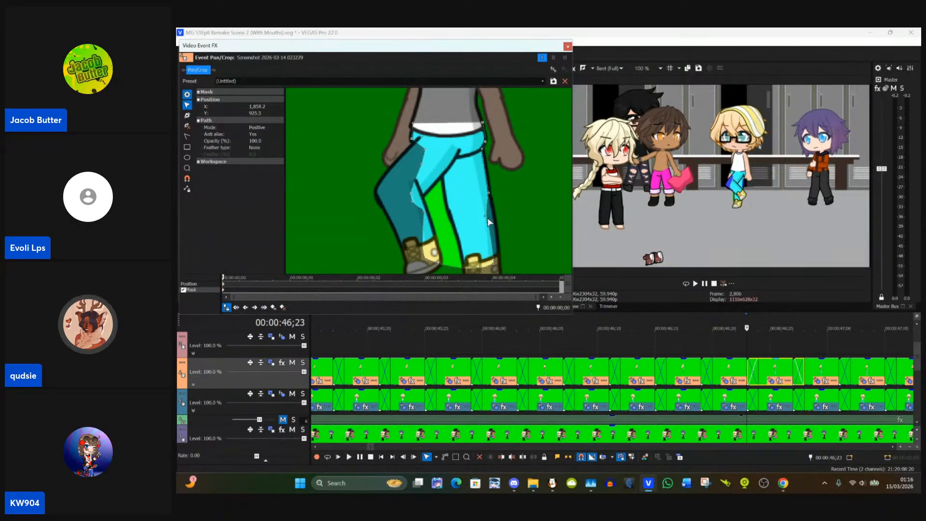
drag(490, 221, 493, 226)
drag(495, 268, 501, 265)
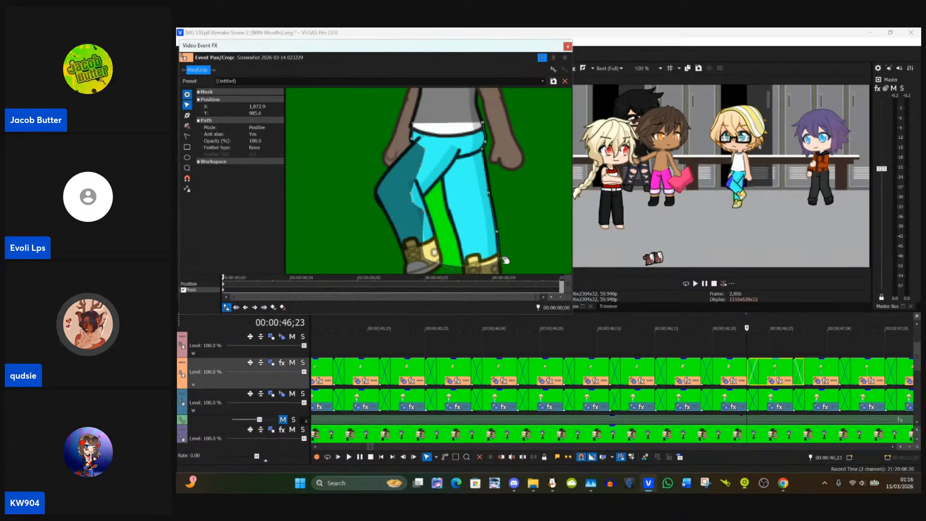
Step: Fit the mask points along the inner edge of the standing trouser leg from the ankle up to the crotch
click(426, 261)
drag(428, 263, 463, 268)
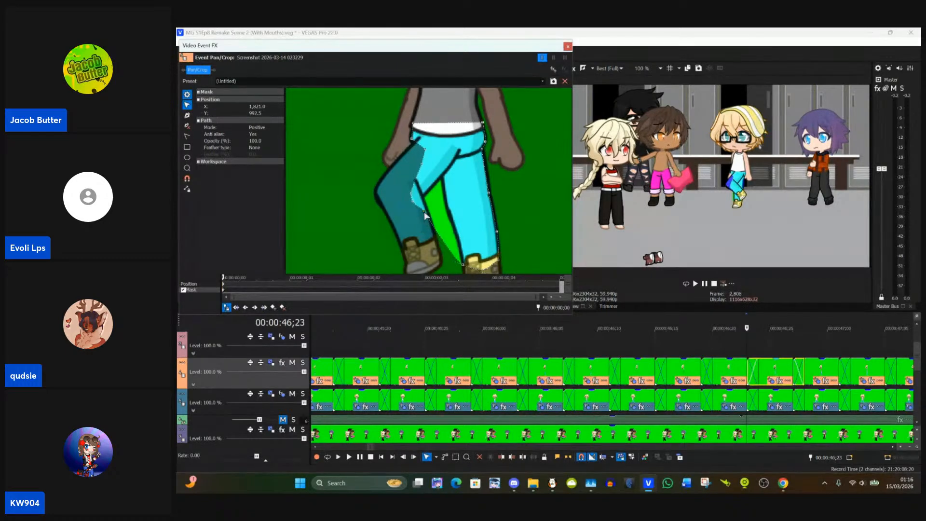
drag(425, 215, 447, 212)
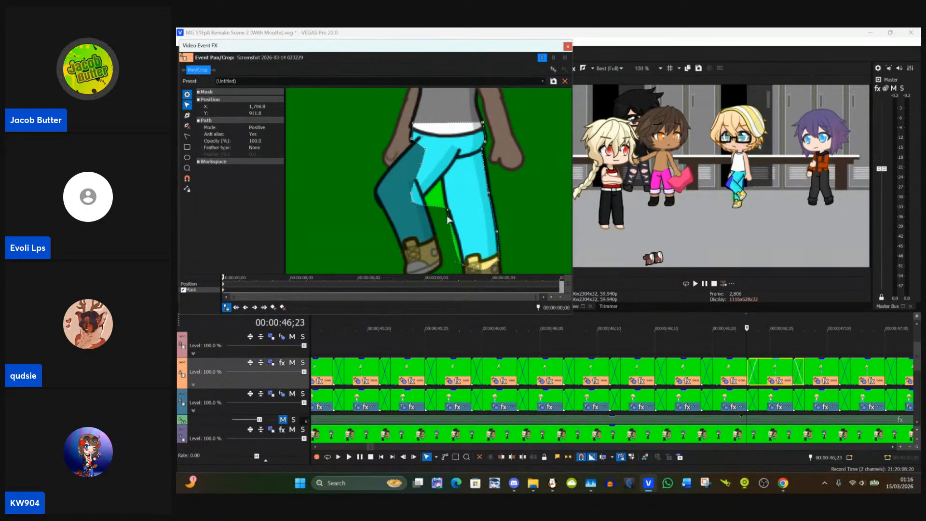
drag(461, 267, 459, 237)
click(467, 252)
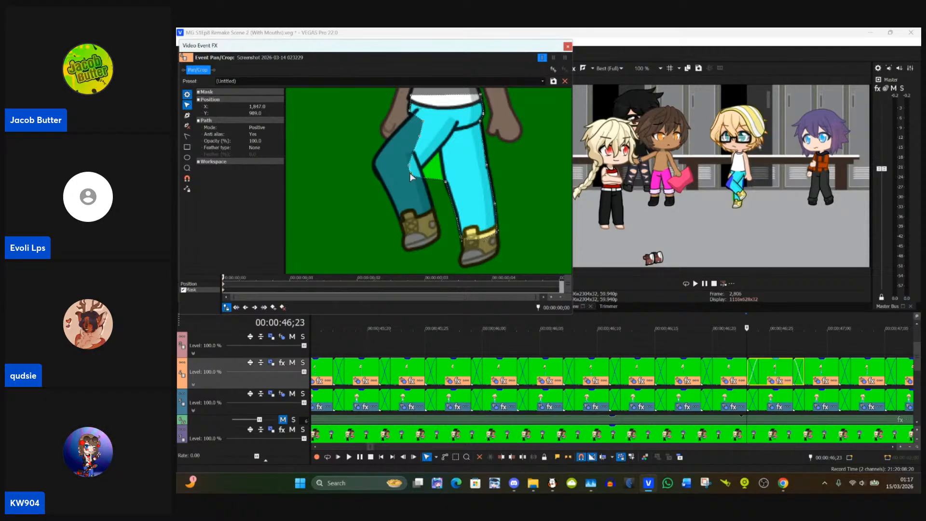
drag(409, 173, 440, 153)
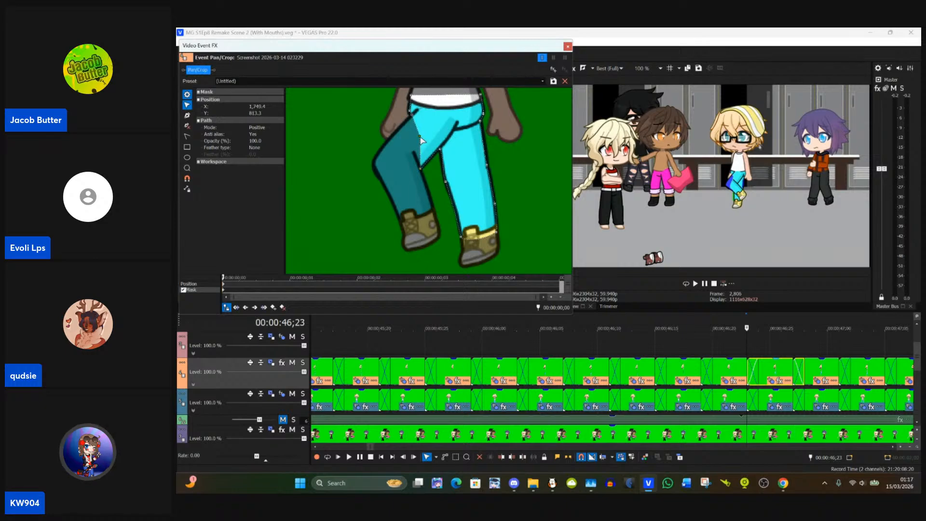
Step: Extend the mask around the bent leg's knee and add a point on its outer shin at about X 1,716, Y 935
drag(420, 140, 377, 163)
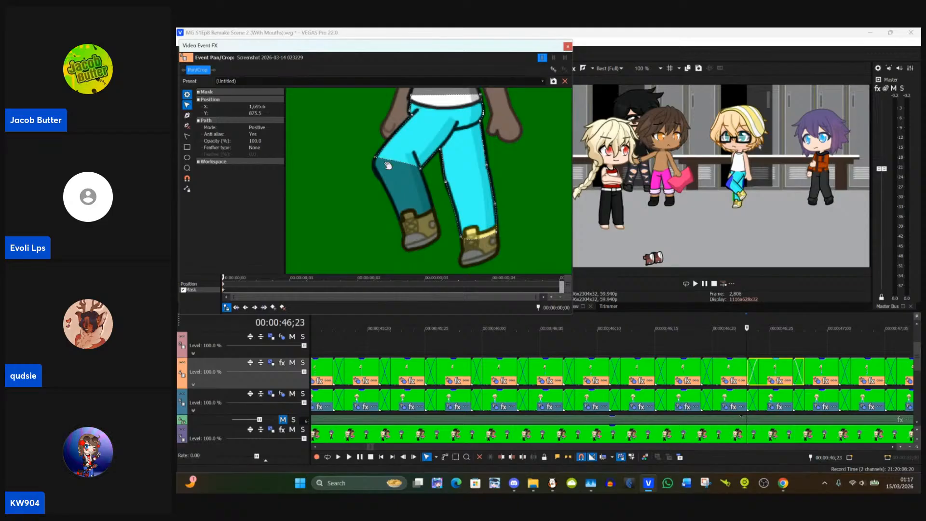
click(186, 115)
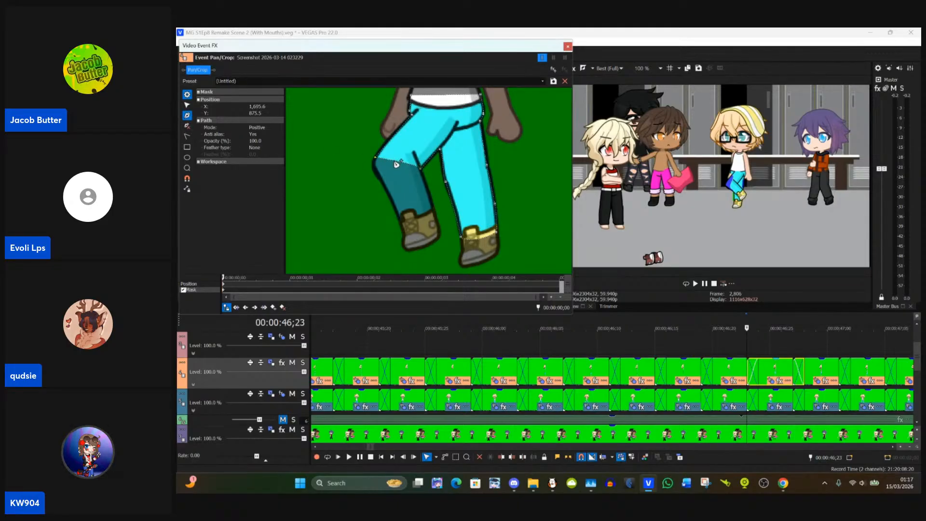
click(187, 105)
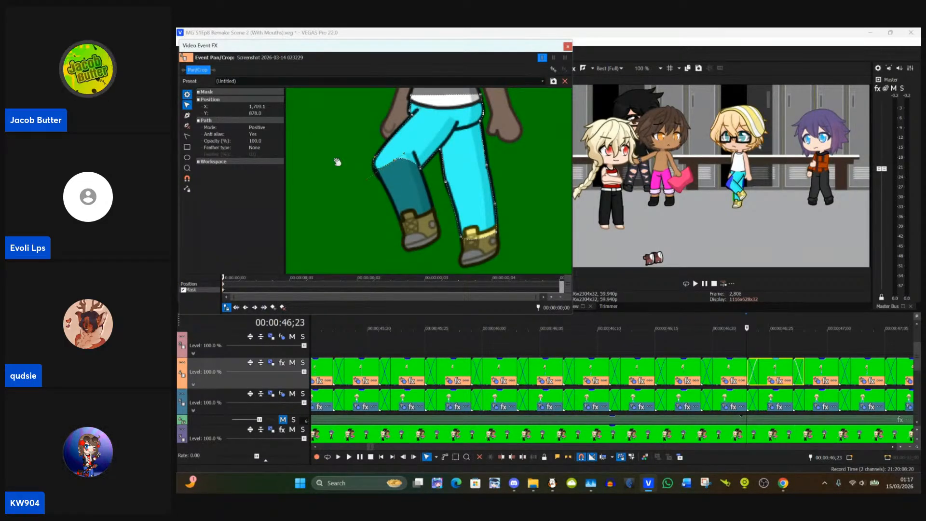
drag(395, 160, 394, 160)
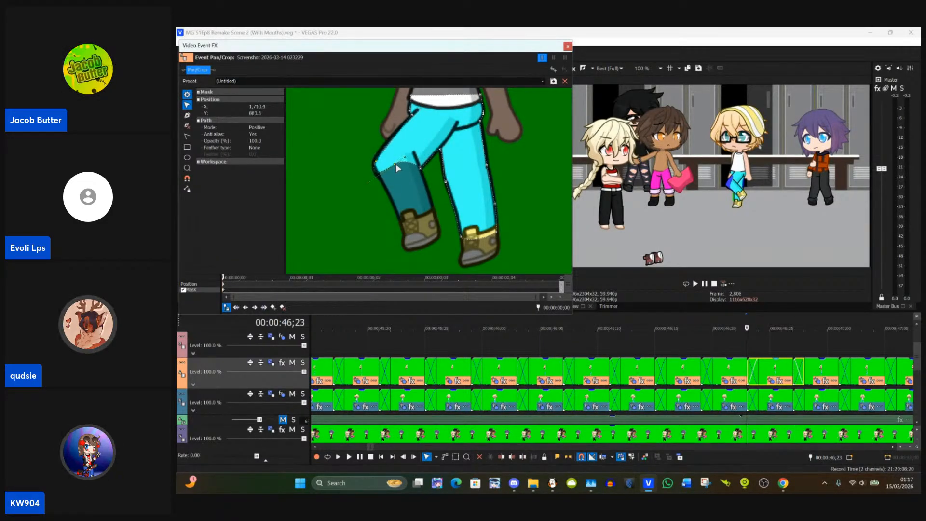
click(420, 169)
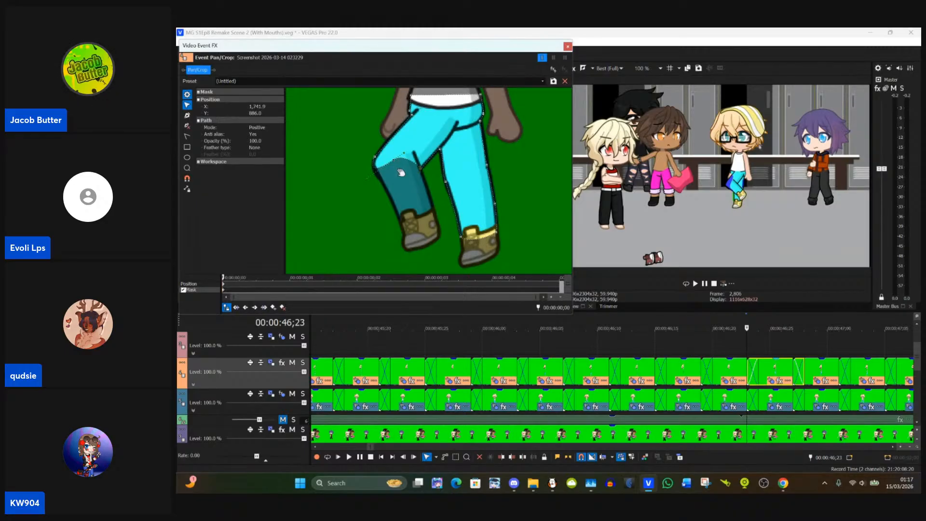
click(397, 163)
drag(396, 163, 398, 172)
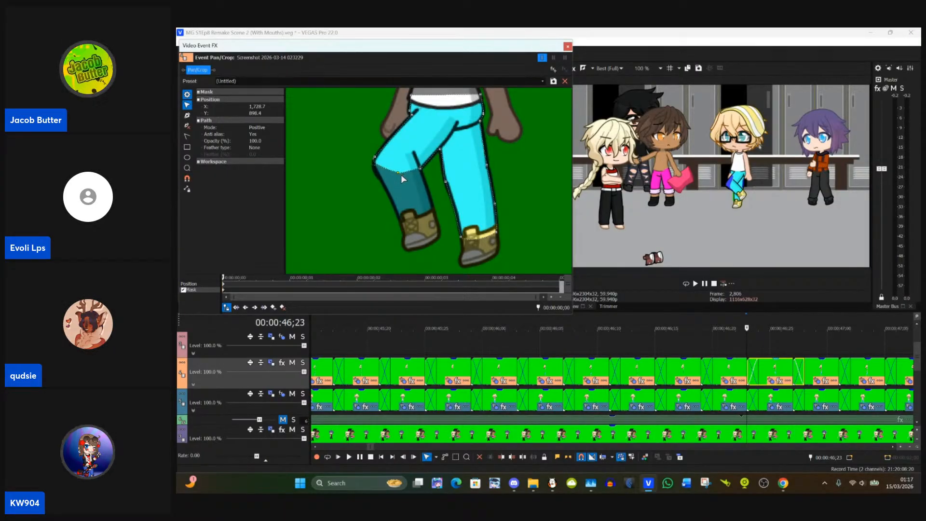
drag(401, 174, 402, 189)
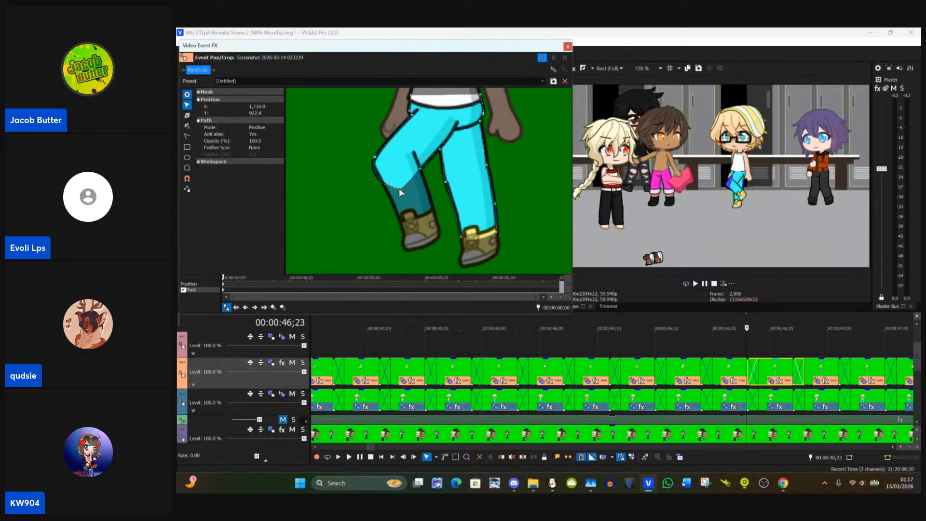
drag(400, 189, 375, 171)
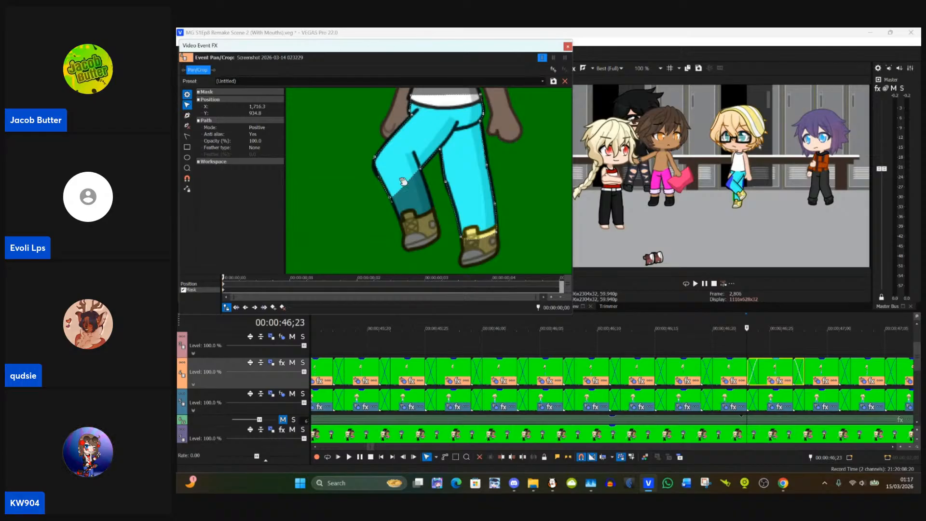
Step: Add a mask point on the bent leg's uncovered lower edge and fit the mask corners to both sides of its ankle
click(187, 115)
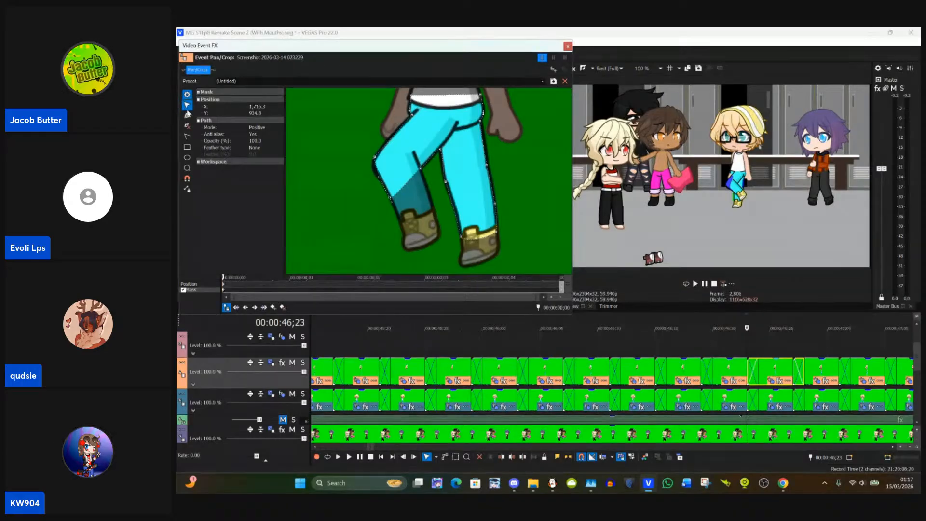
click(408, 181)
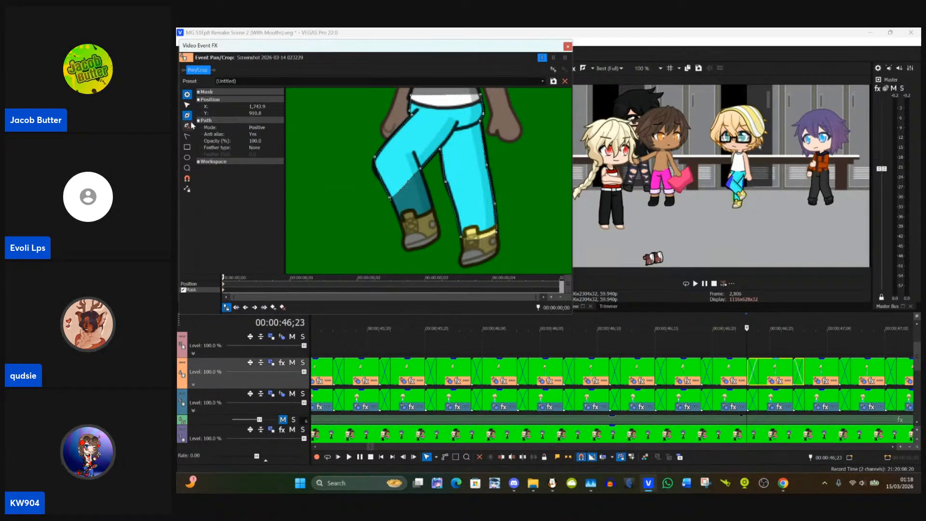
click(186, 105)
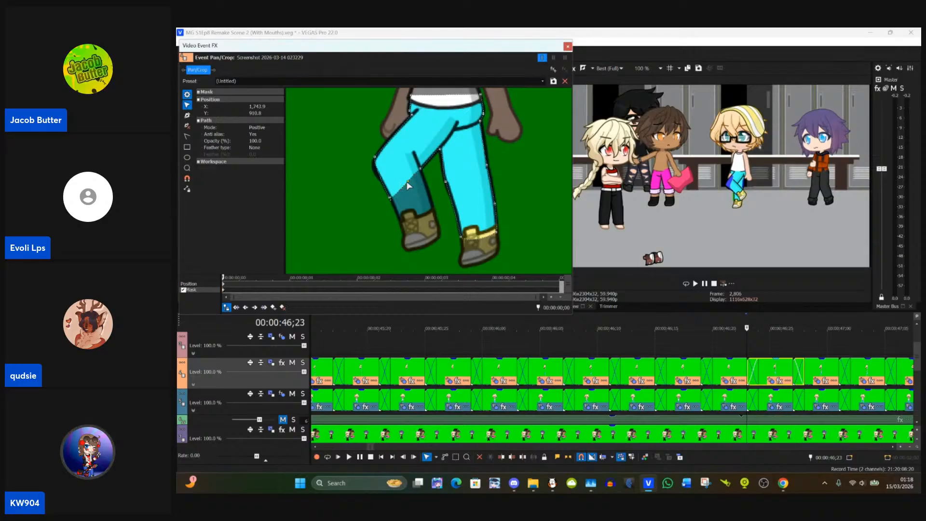
drag(414, 202, 431, 219)
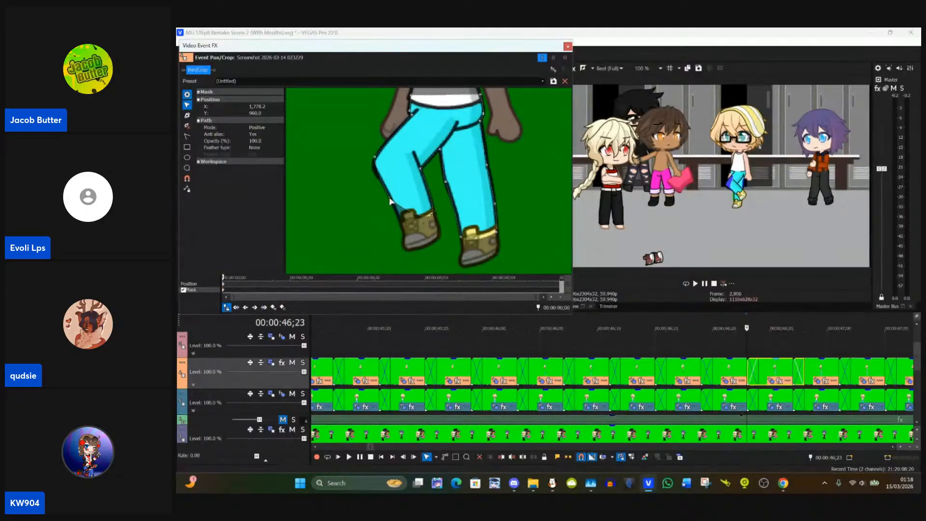
drag(391, 204, 401, 224)
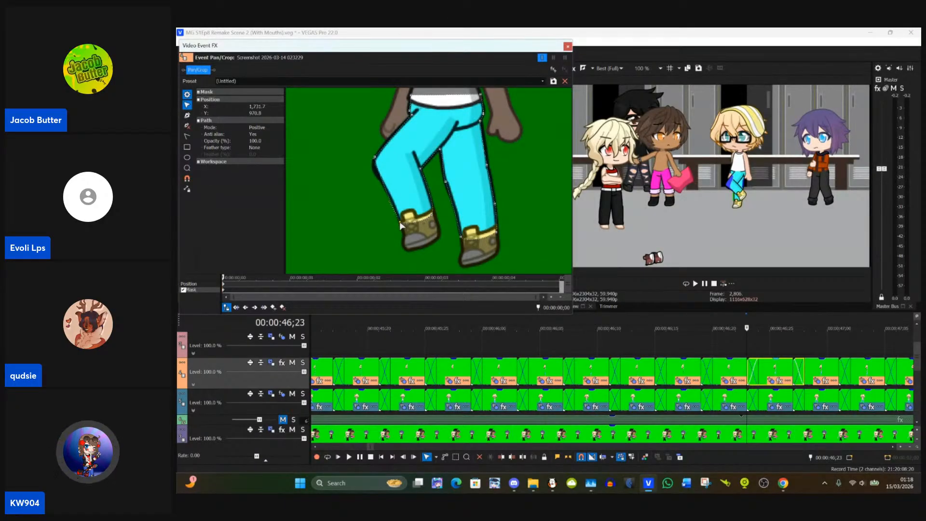
Step: Refine the bent leg's outer edge below the knee and add a shin mask point at about X 1,715, Y 930
click(186, 116)
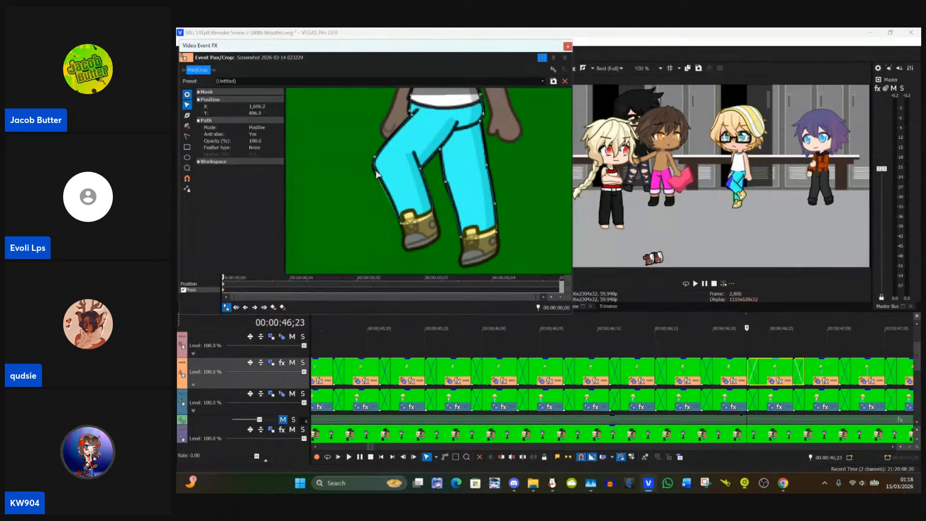
click(187, 116)
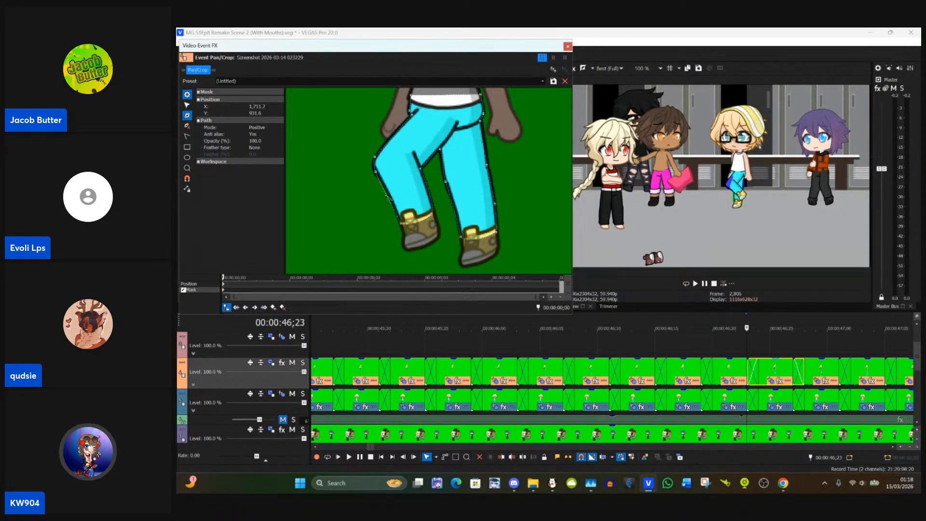
click(187, 106)
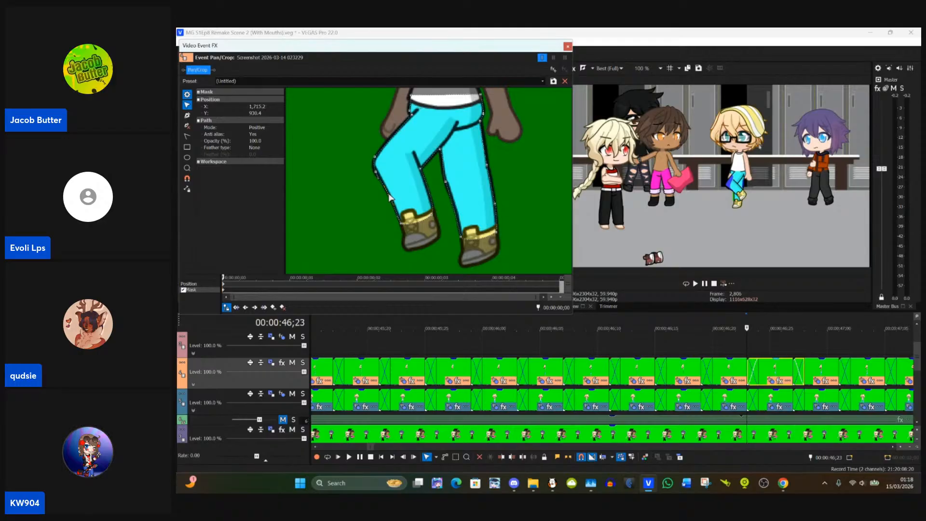
drag(540, 192, 514, 305)
drag(513, 182, 517, 263)
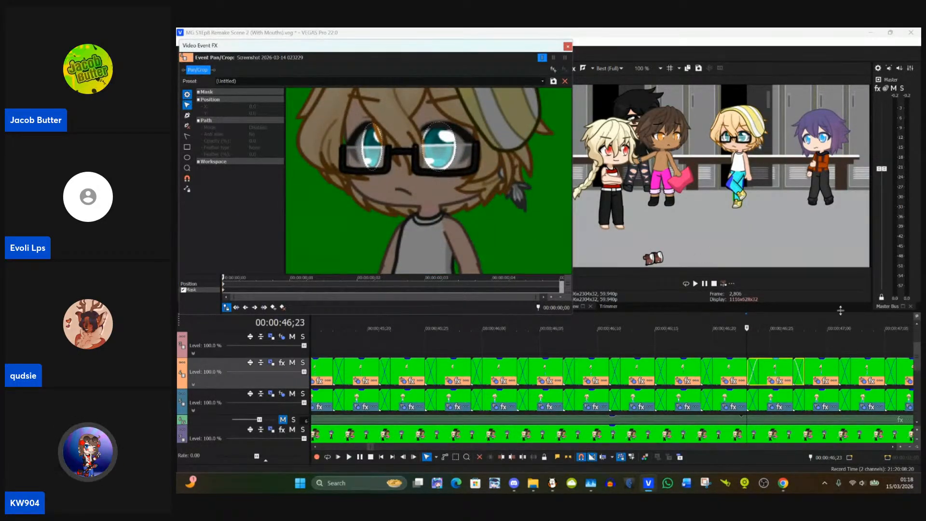
Step: Copy the masked clip at 00:00:46;25, paste its event attributes onto the next clip at 00:00:46;28, and close the Video Event FX window
click(773, 373)
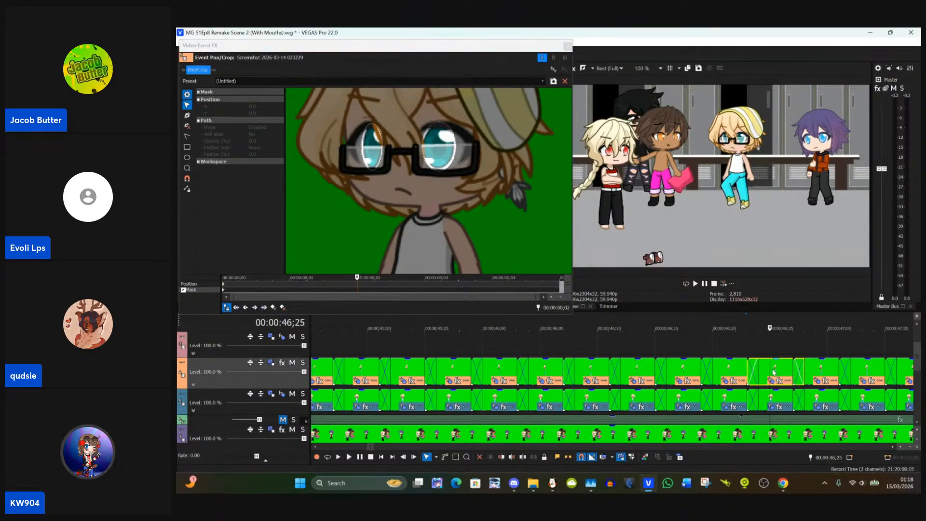
click(811, 371)
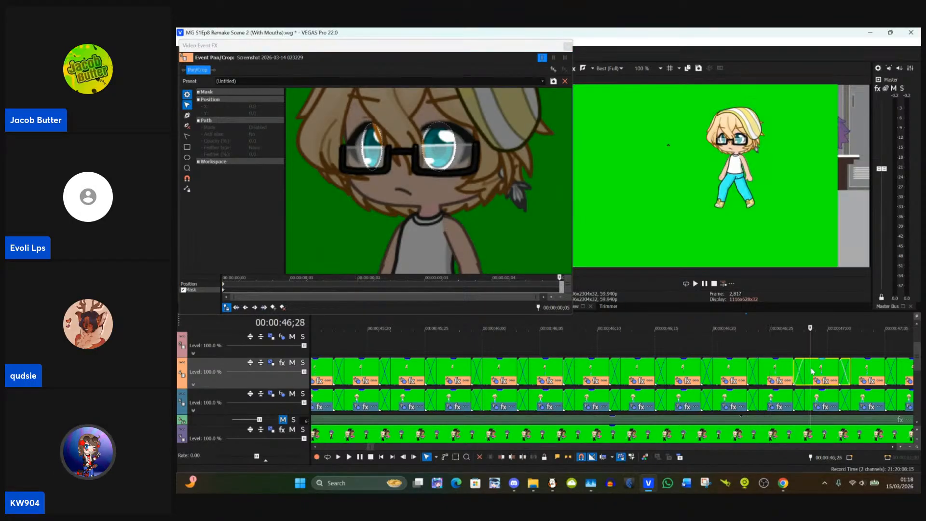
right_click(810, 372)
click(830, 215)
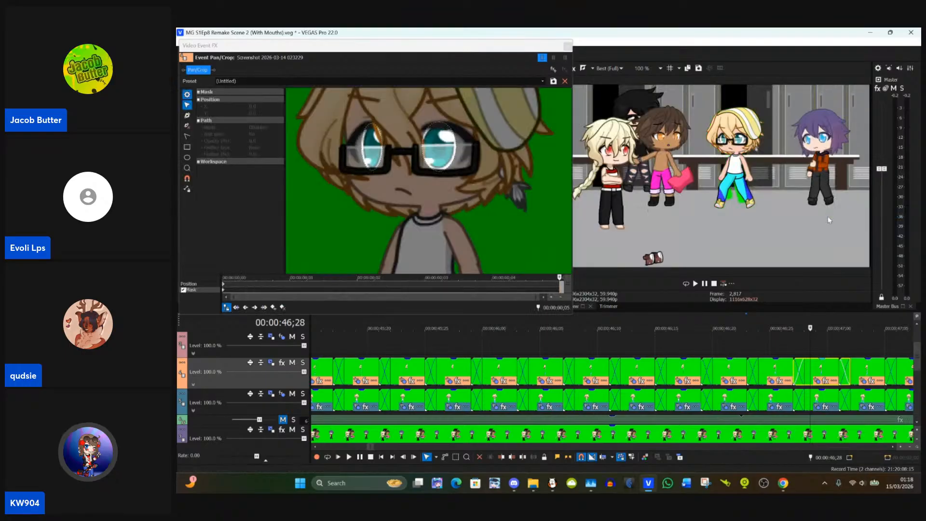
scroll(811, 370, down, 2)
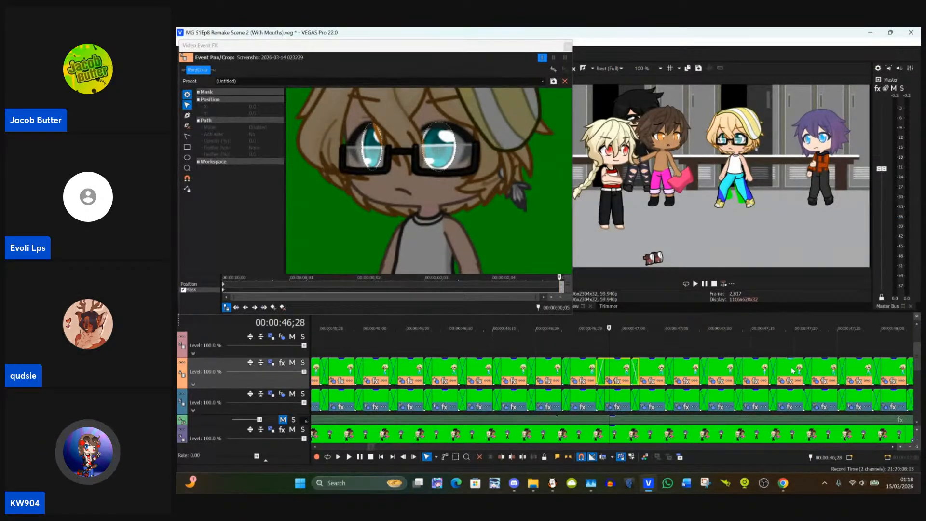
scroll(793, 371, down, 2)
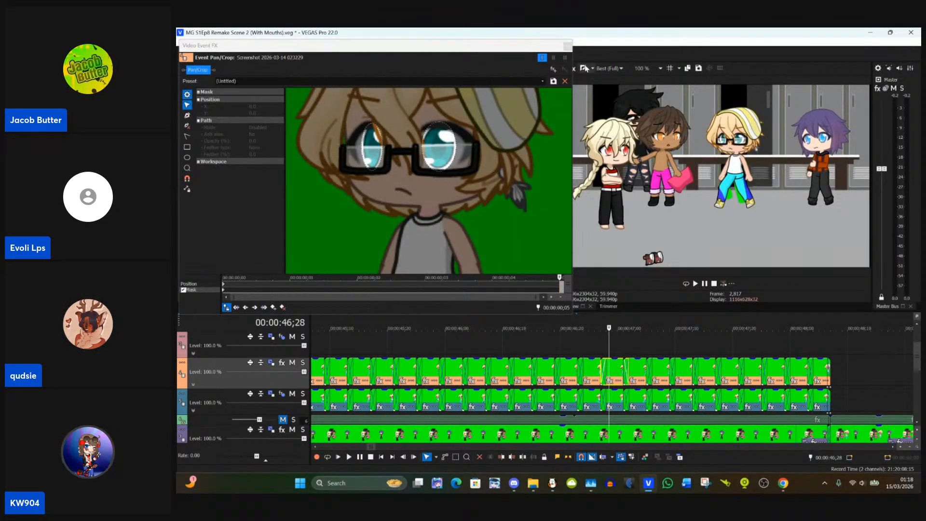
click(568, 46)
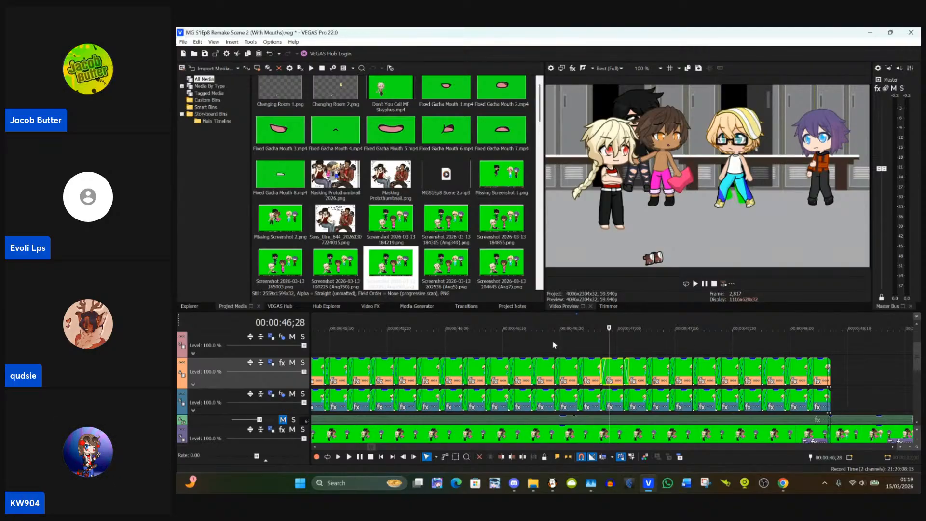
Step: Play back the masked sequence from 00:00:45;15 and examine the frames just past its last clip, around 00:00:48;07
scroll(568, 335, down, 3)
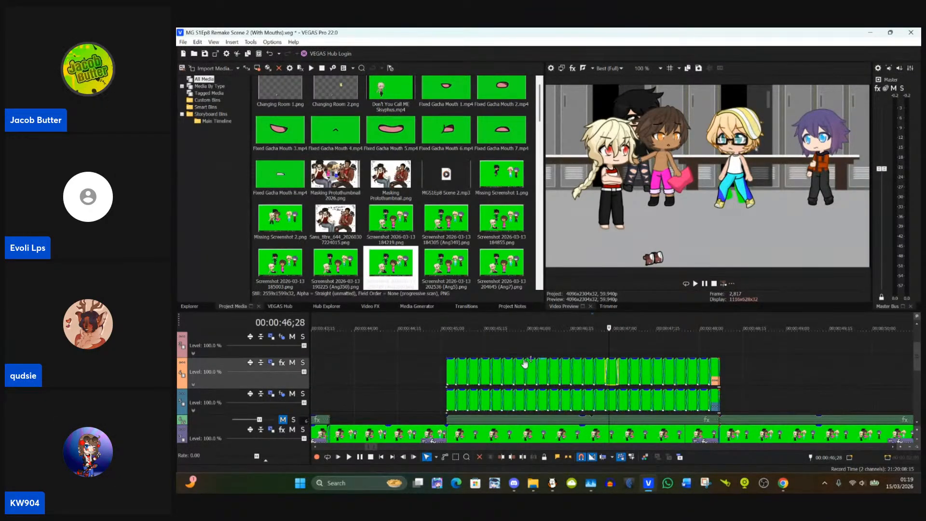
click(485, 346)
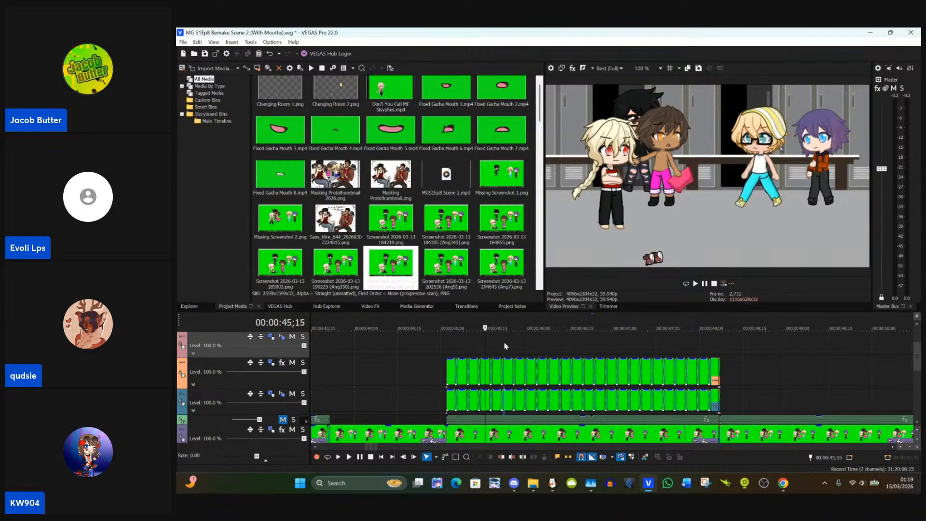
key(space)
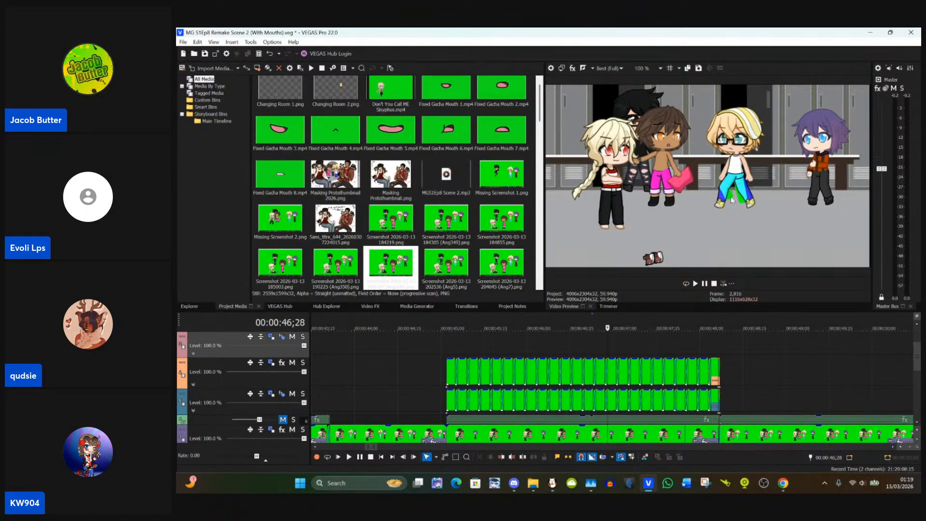
scroll(651, 369, up, 5)
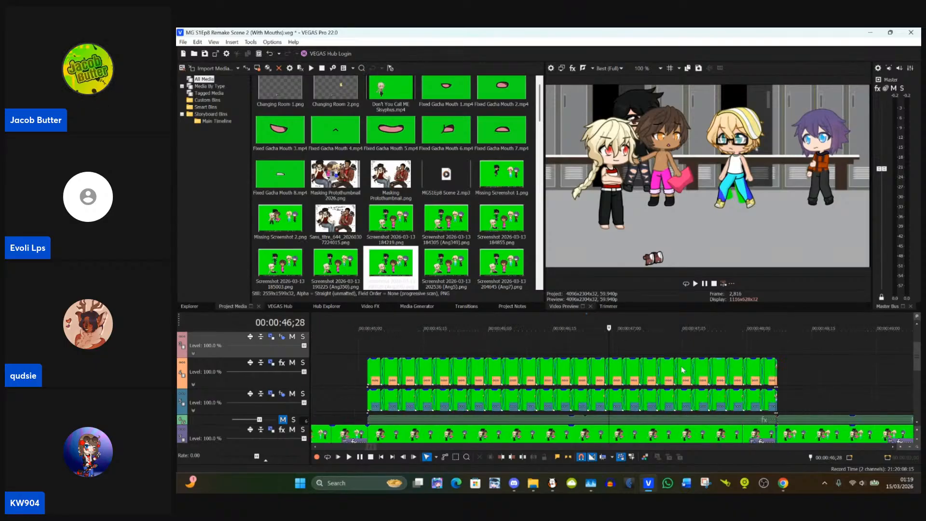
scroll(676, 372, down, 2)
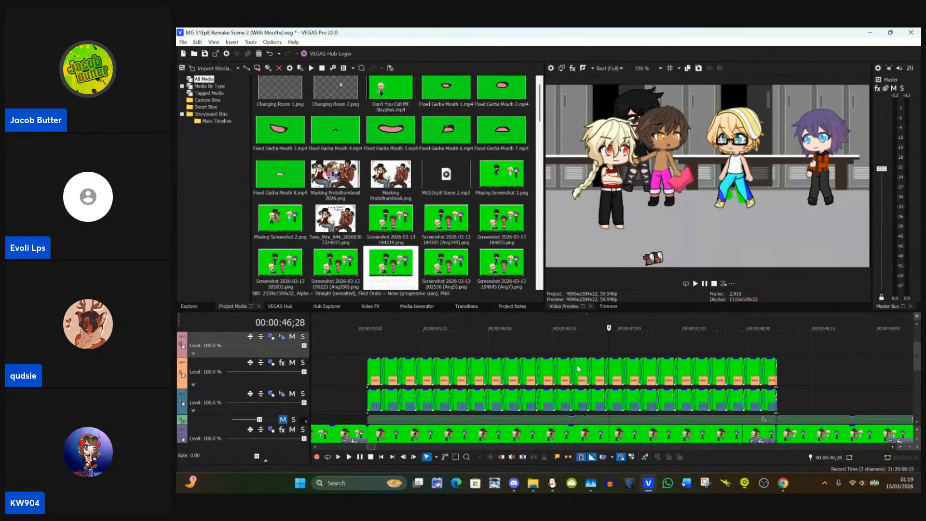
click(786, 374)
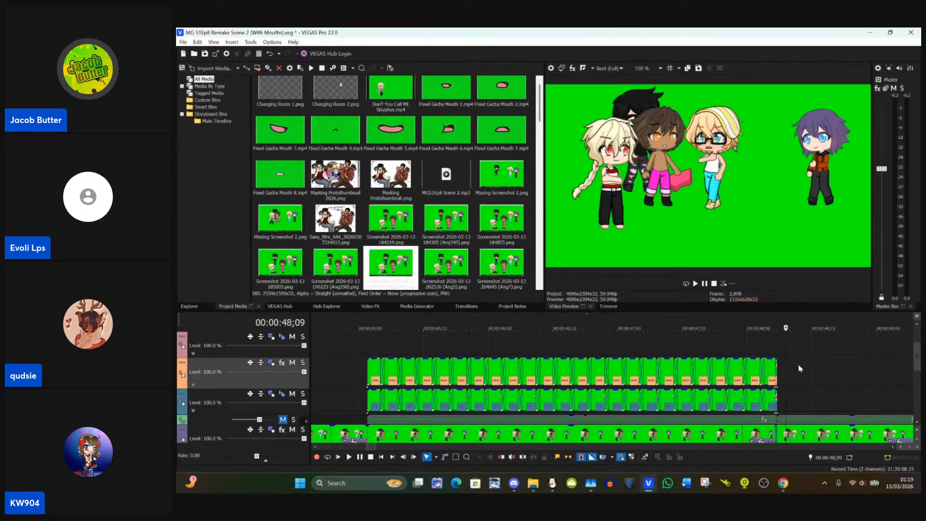
click(805, 368)
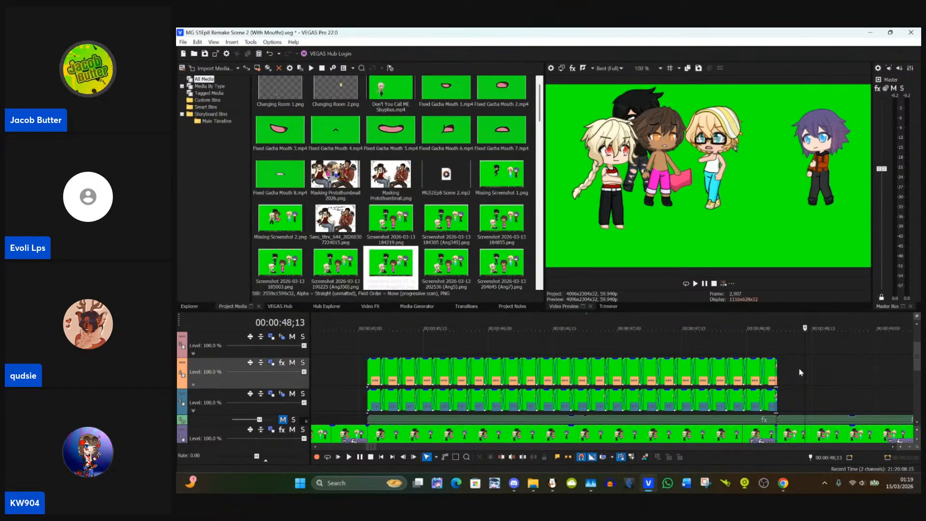
click(780, 374)
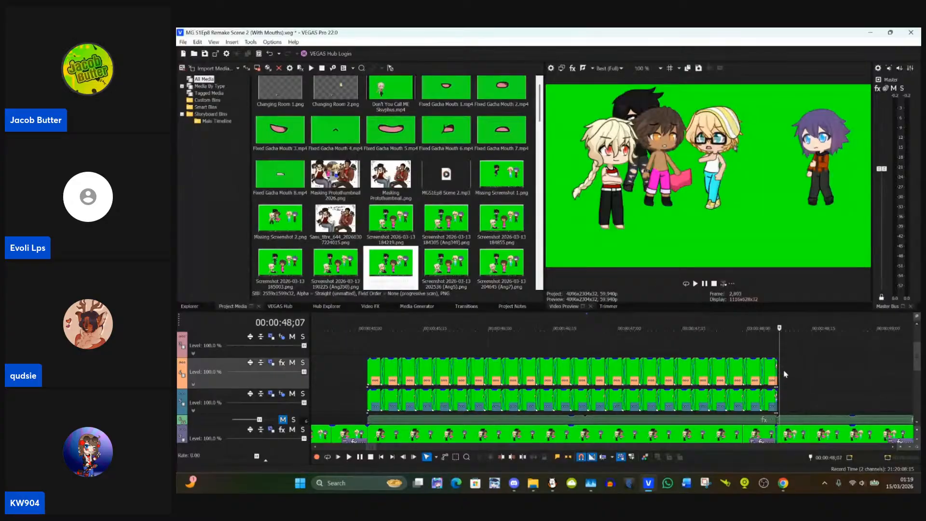
Step: Delete the clips on orange Track 4 from about 00:00:46;20 through its last clip
click(771, 373)
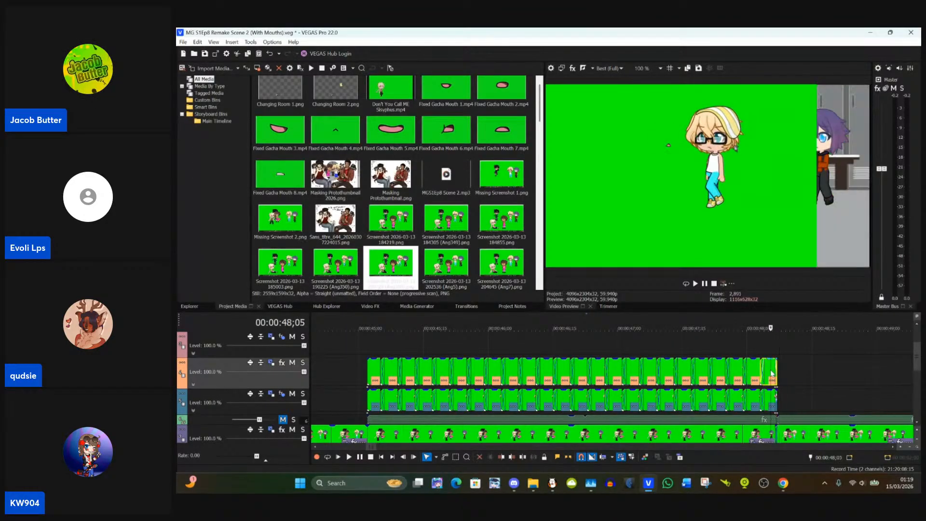
drag(771, 370, 566, 371)
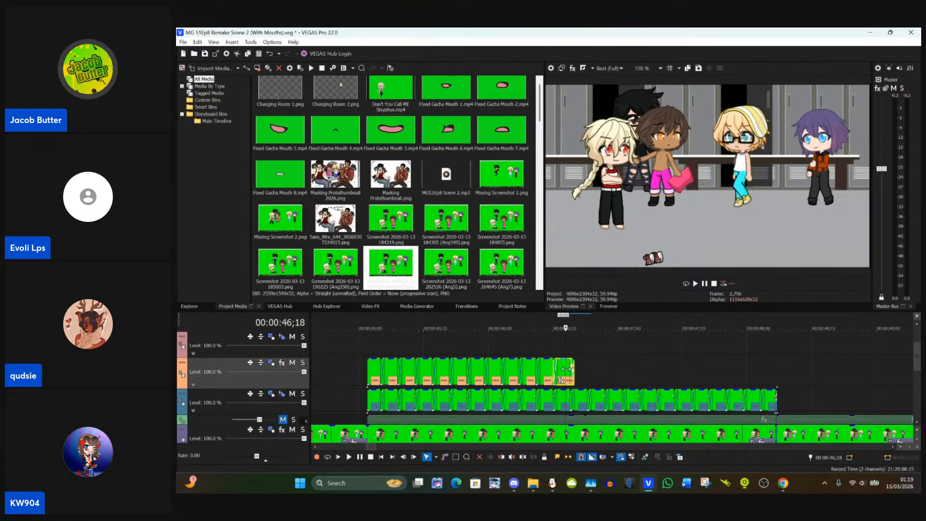
click(591, 371)
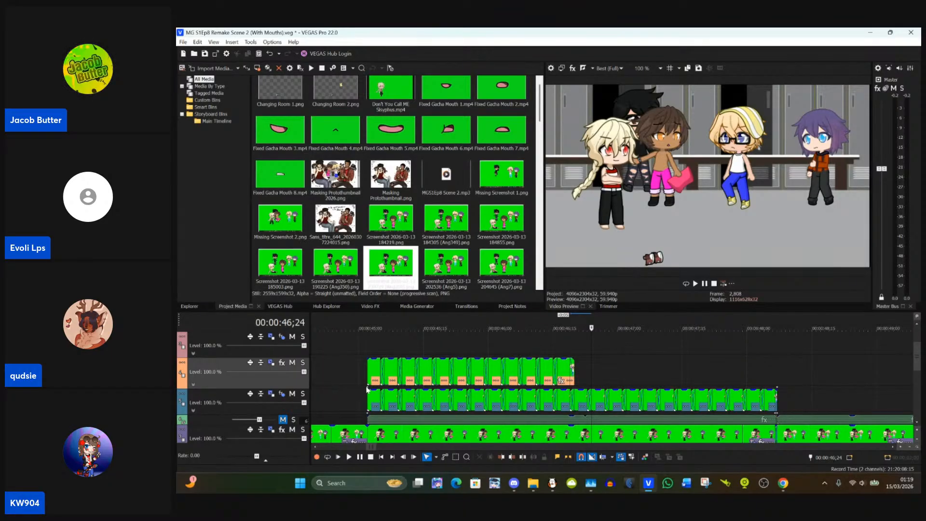
click(648, 369)
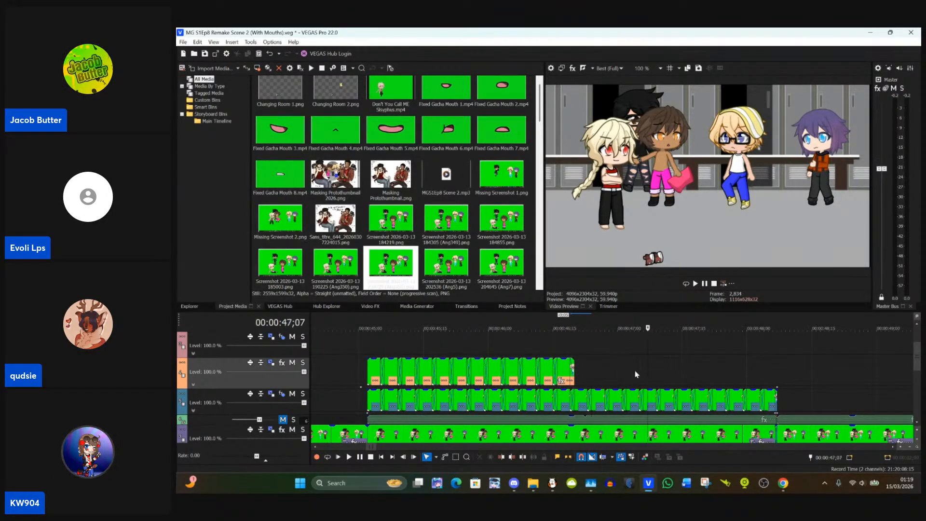
Step: Copy all remaining masked clips on orange Track 4, paste them at 00:00:46;23, and move the copies flush against the originals' end
drag(618, 374, 372, 375)
key(ctrl+d)
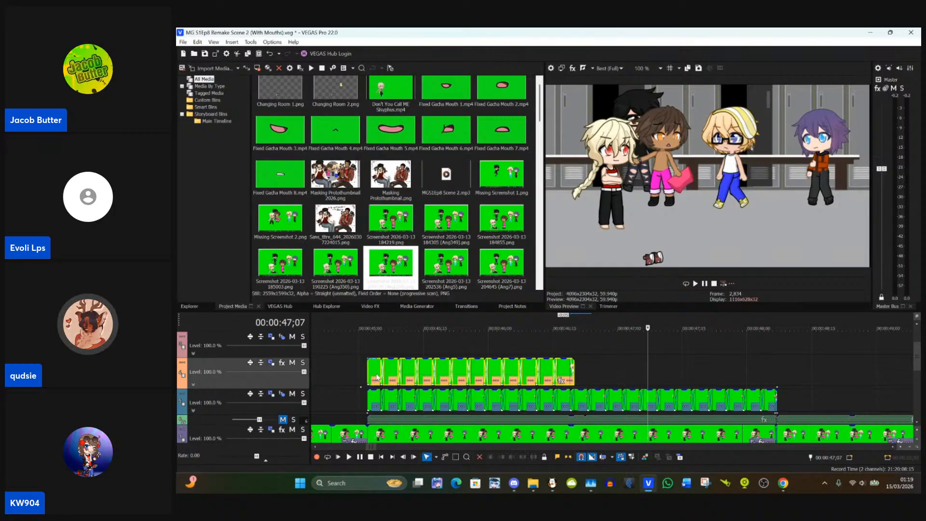
click(589, 377)
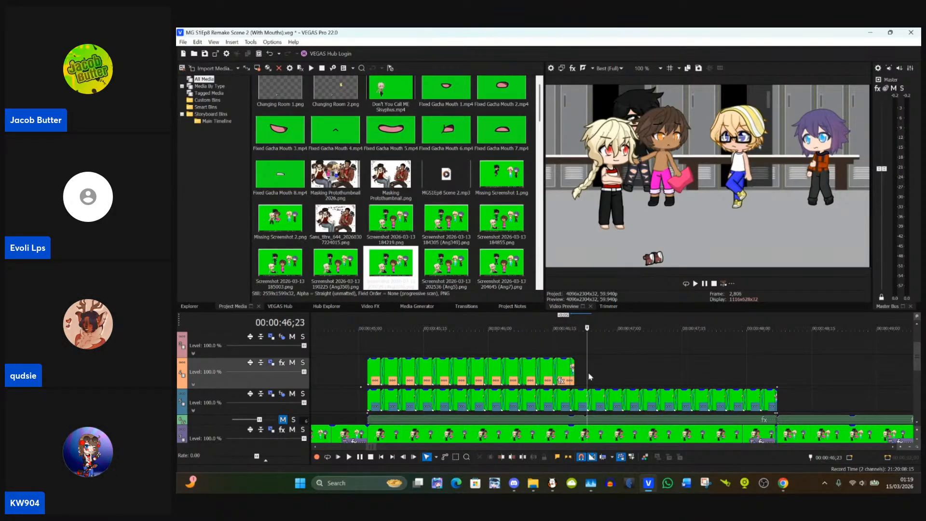
key(ctrl+v)
scroll(529, 373, up, 5)
scroll(529, 373, down, 5)
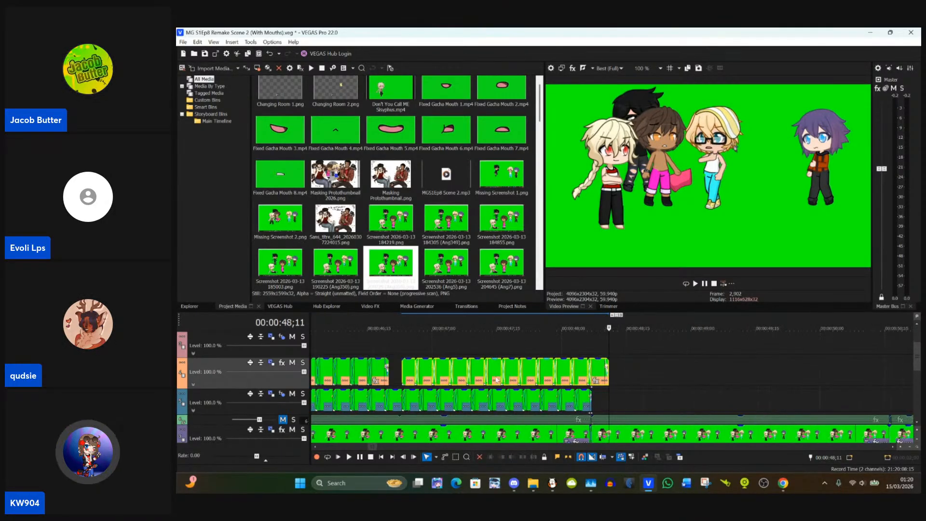
drag(416, 369, 399, 372)
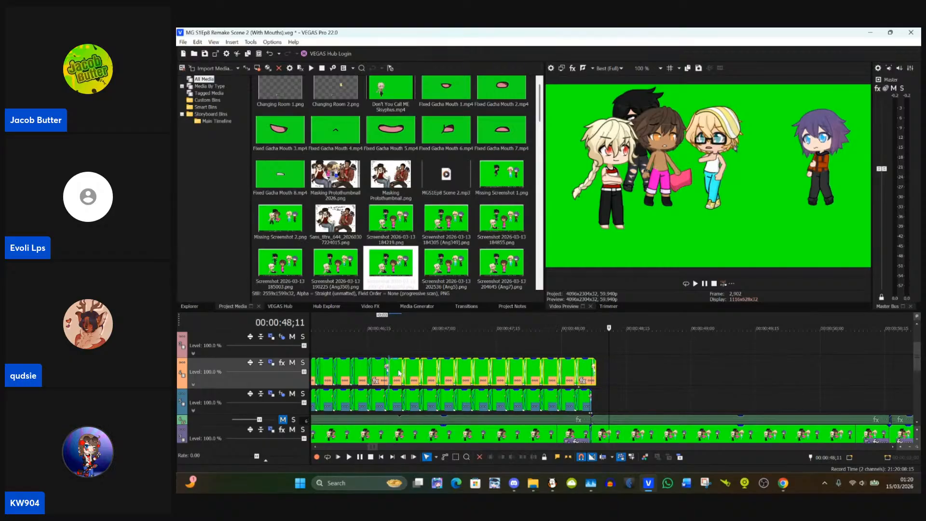
Step: Inspect the join between the original and pasted masked clips around 00:00:46;20
scroll(401, 372, up, 3)
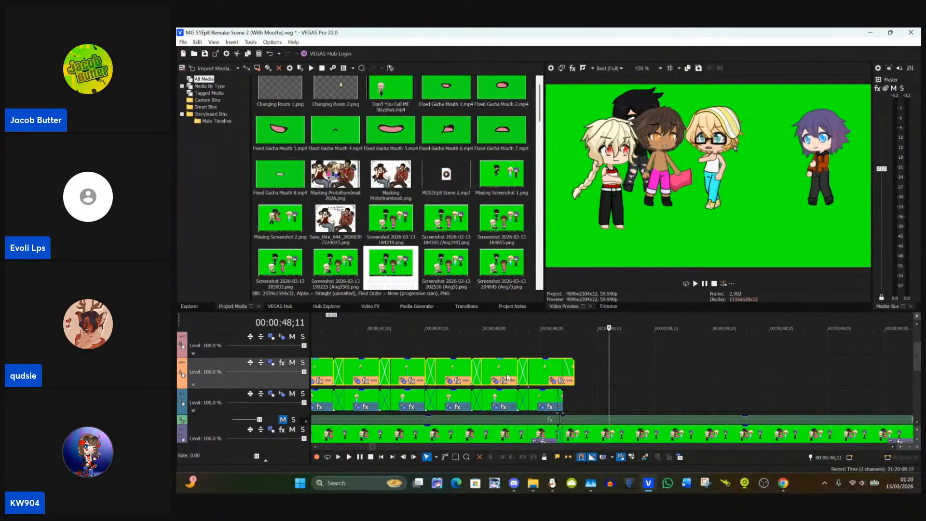
scroll(507, 379, down, 3)
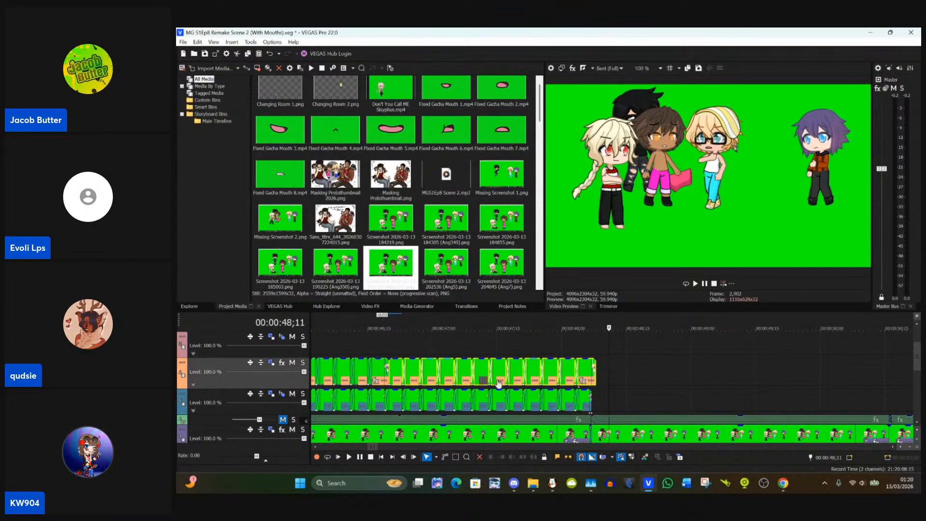
scroll(501, 381, down, 3)
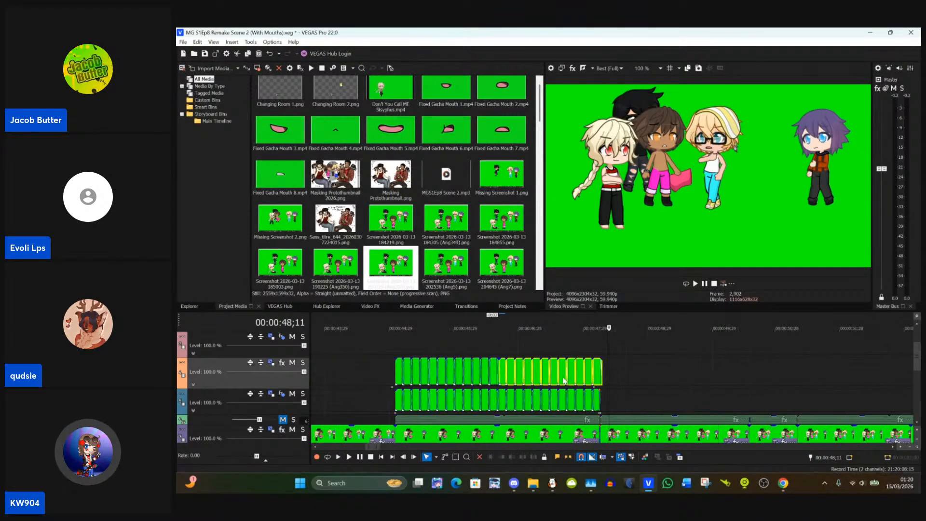
click(502, 380)
scroll(502, 380, up, 5)
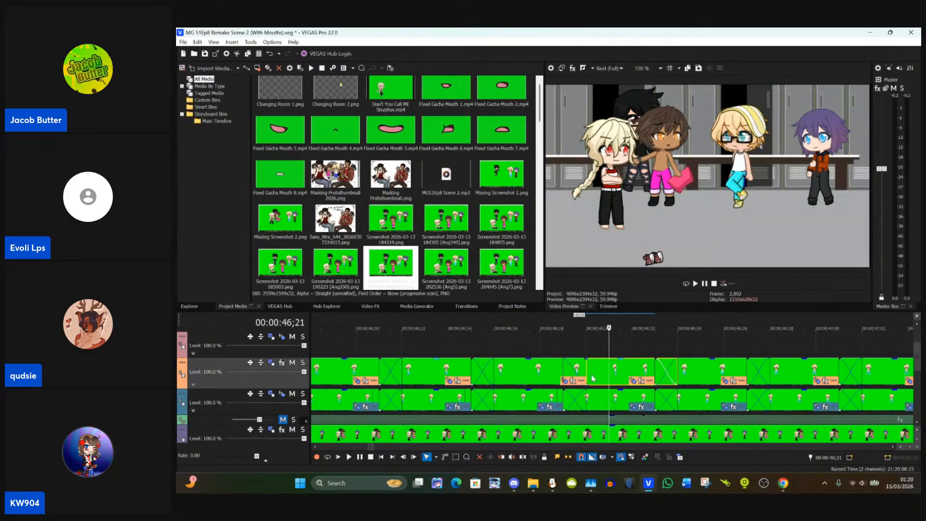
click(585, 375)
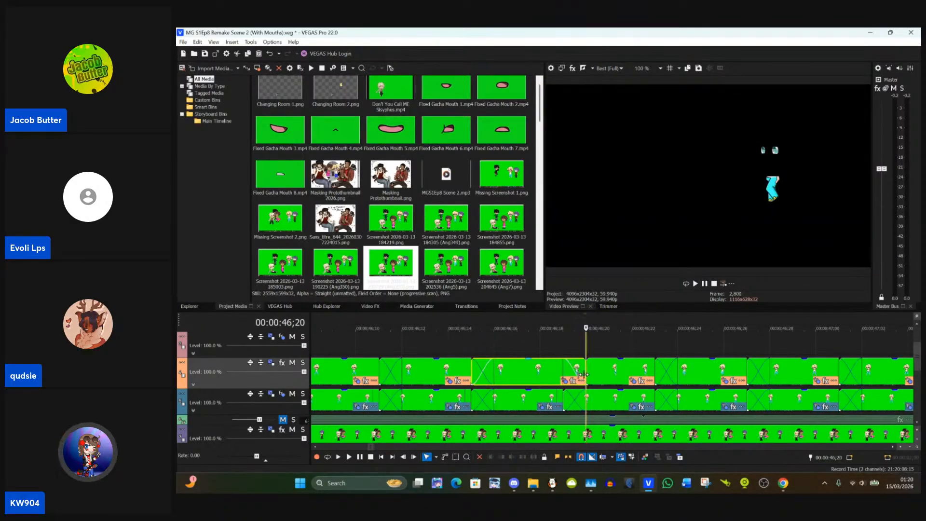
click(592, 376)
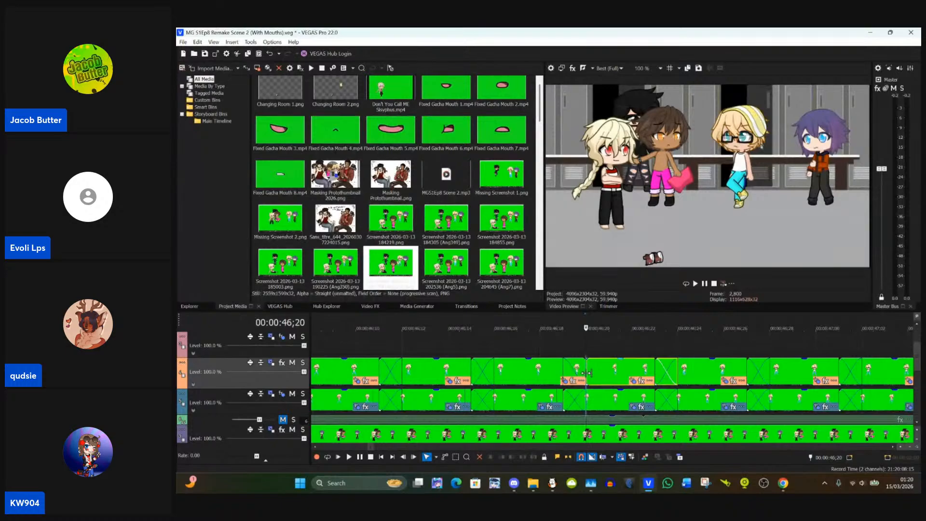
scroll(582, 375, down, 4)
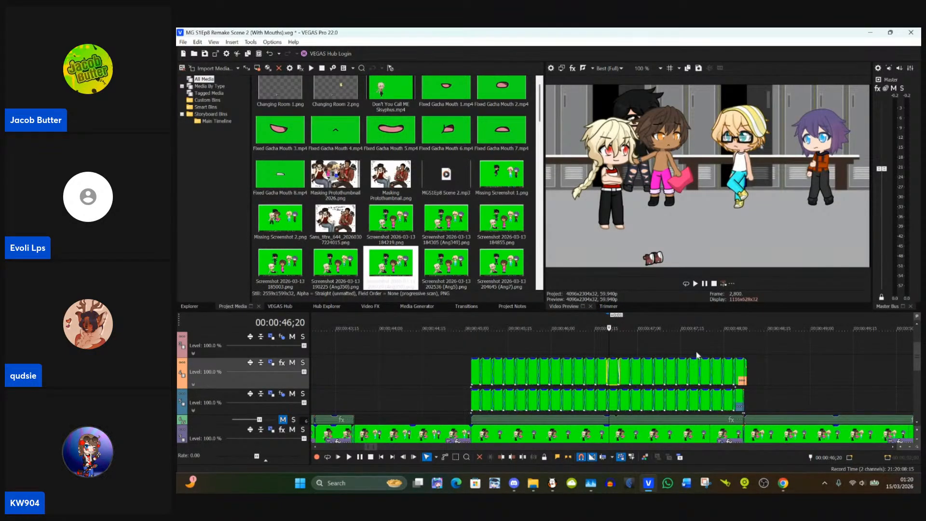
Step: Trim the end of the last pasted clip on orange Track 4 to 00:00:48;07, level with the blue track's last clip
click(746, 390)
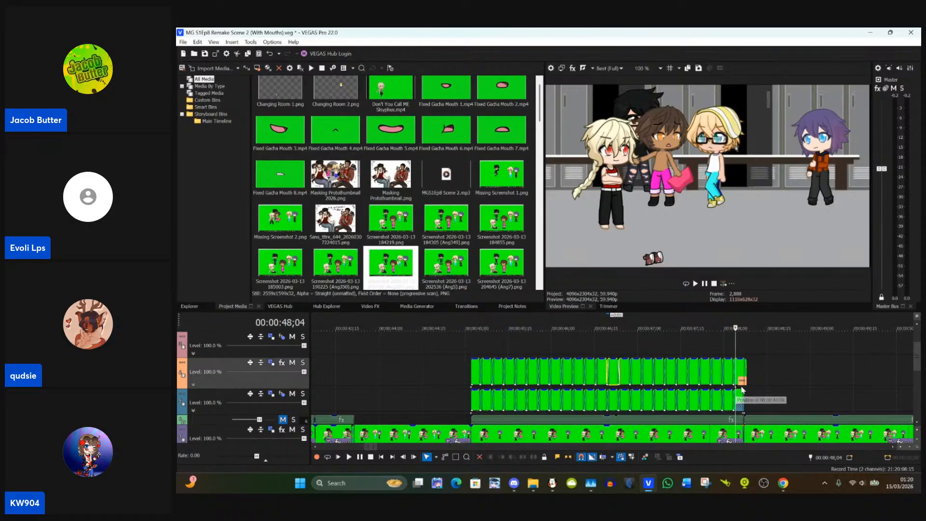
scroll(751, 390, up, 4)
scroll(751, 390, up, 2)
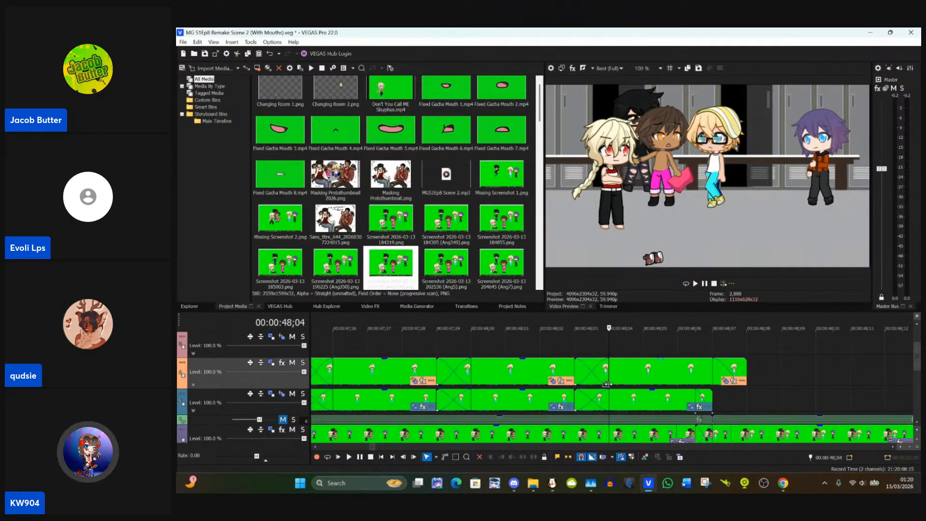
click(695, 391)
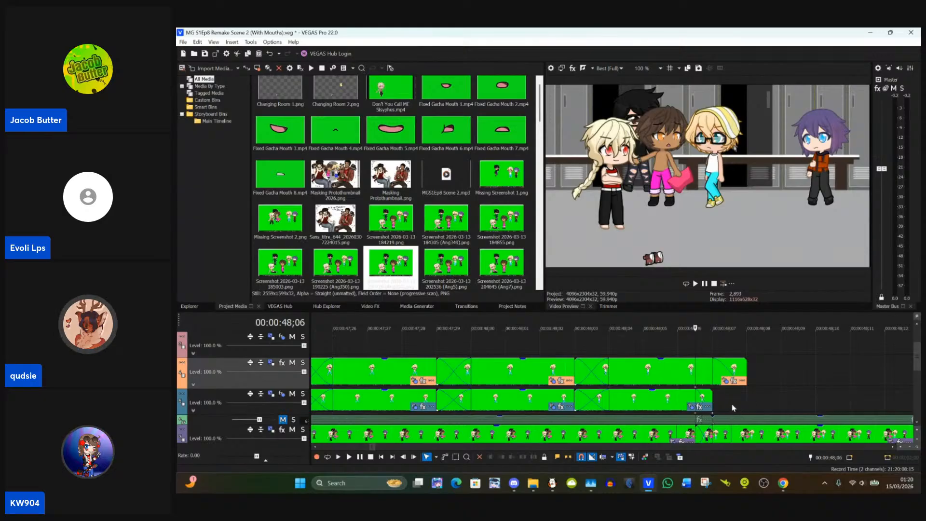
drag(745, 378, 715, 369)
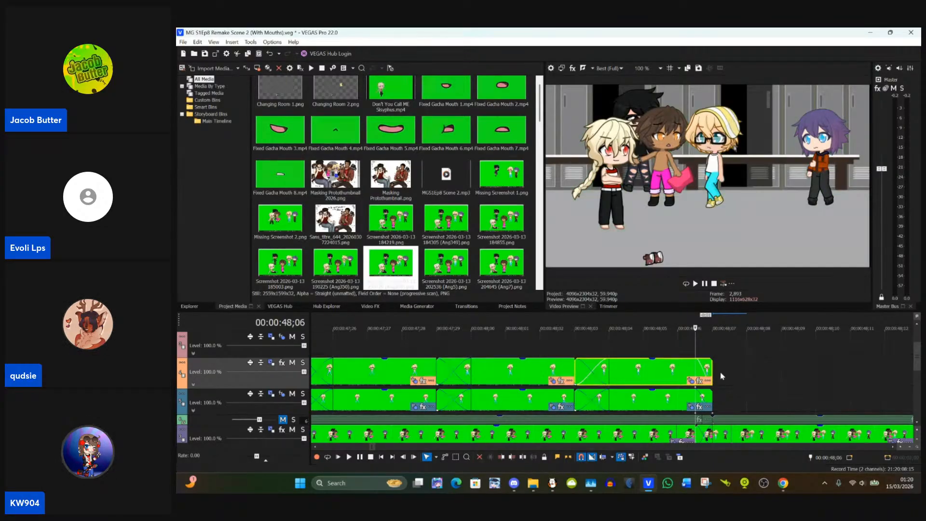
key(Right)
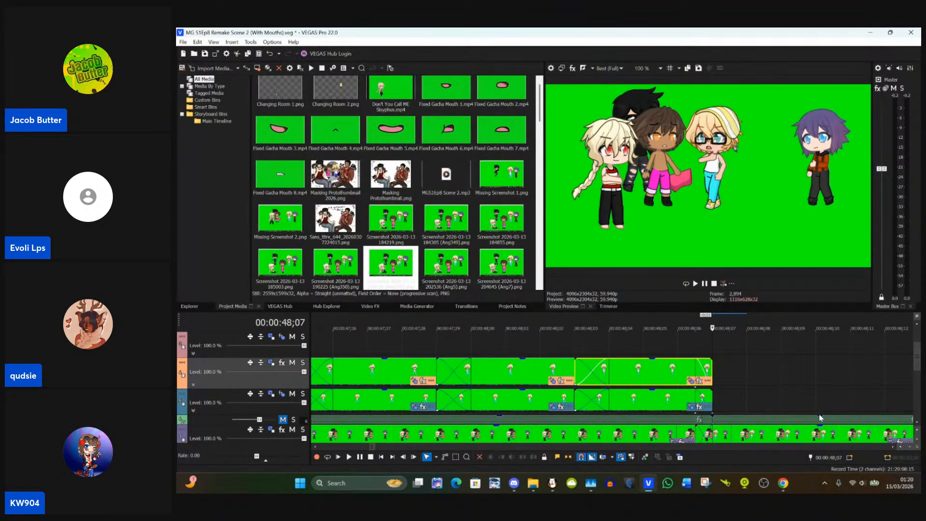
Step: Paste the copied event attributes onto the long clip starting at 00:00:48;06 on the upper purple track
scroll(754, 395, down, 1)
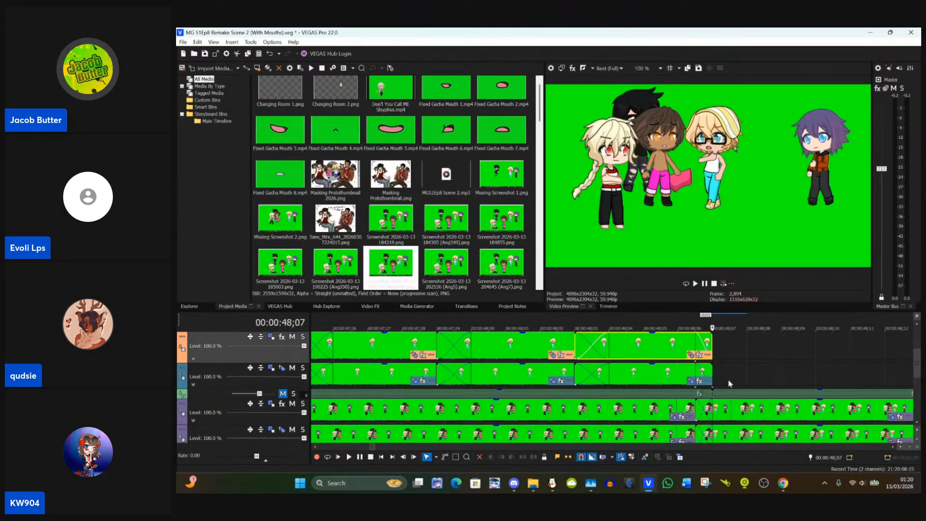
click(650, 353)
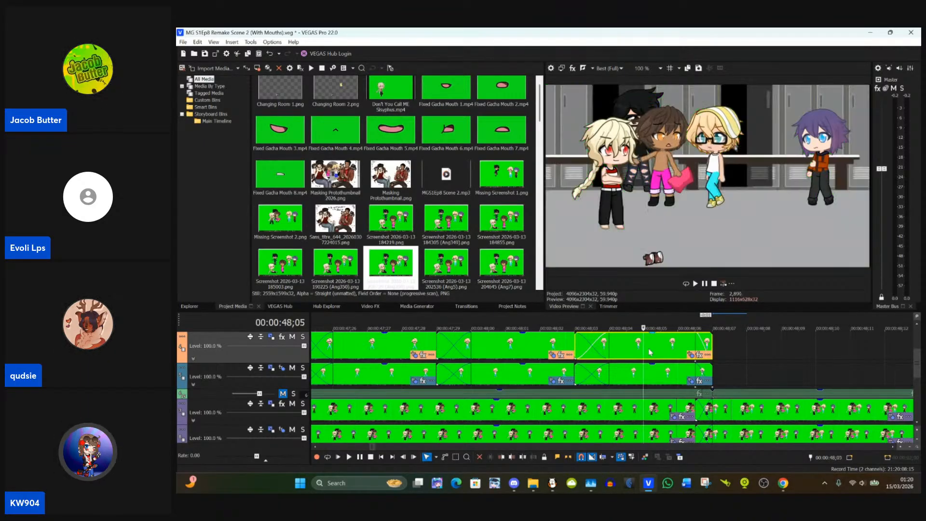
click(717, 412)
click(698, 411)
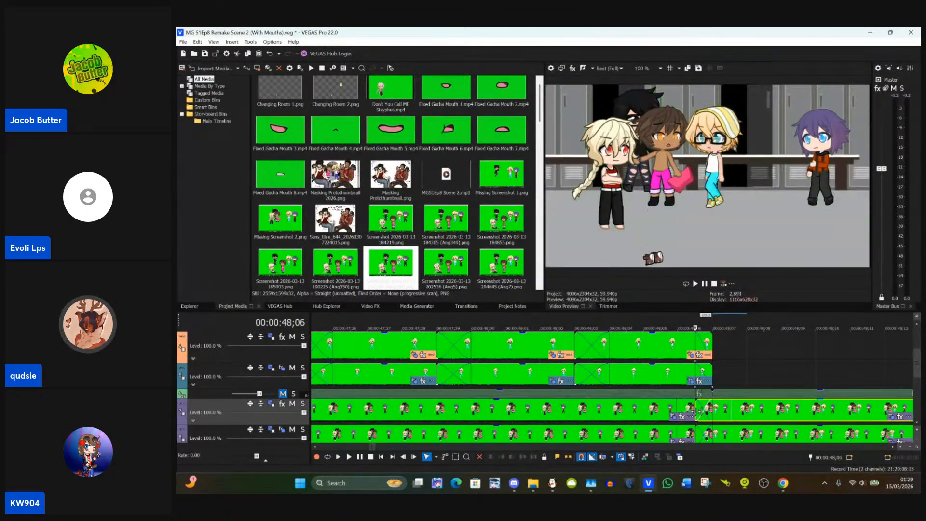
right_click(814, 409)
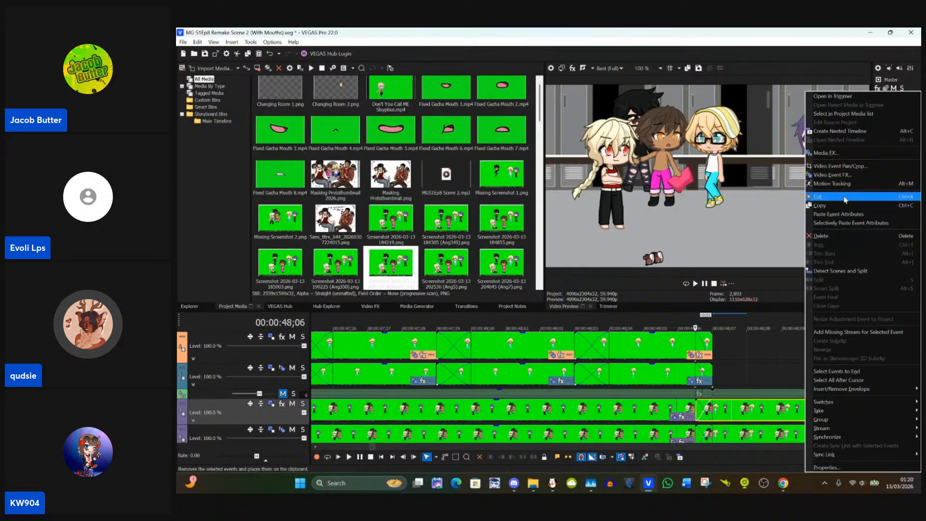
click(844, 214)
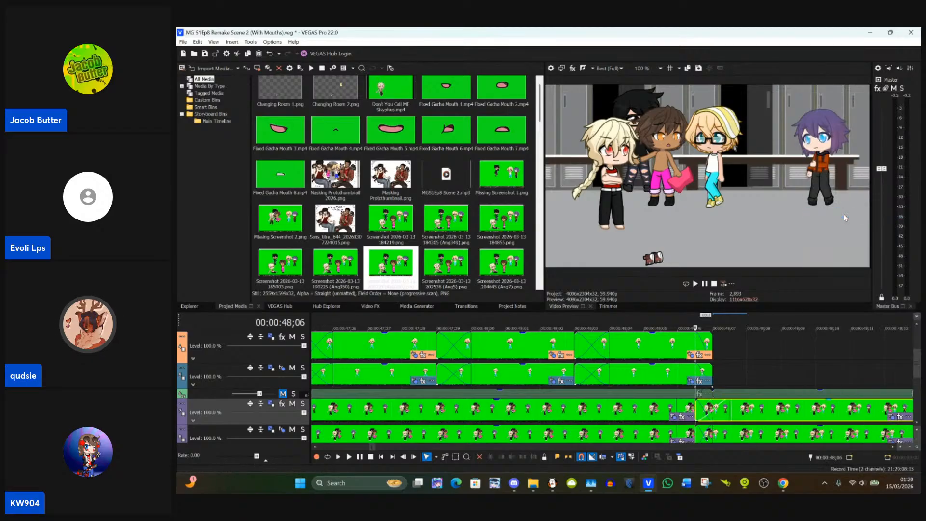
Step: Check the frame at 00:00:48;07 and open the event settings of the purple-track clip starting at 00:00:48;06
click(726, 407)
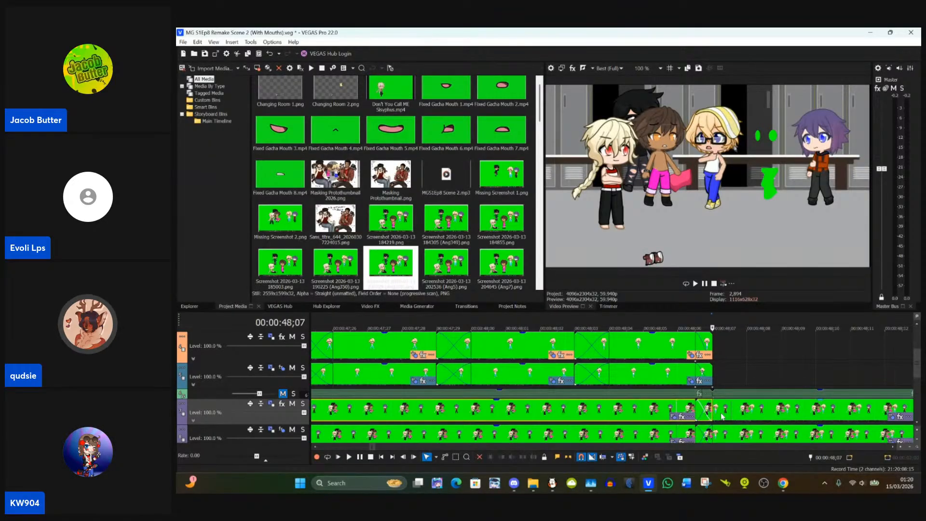
click(696, 409)
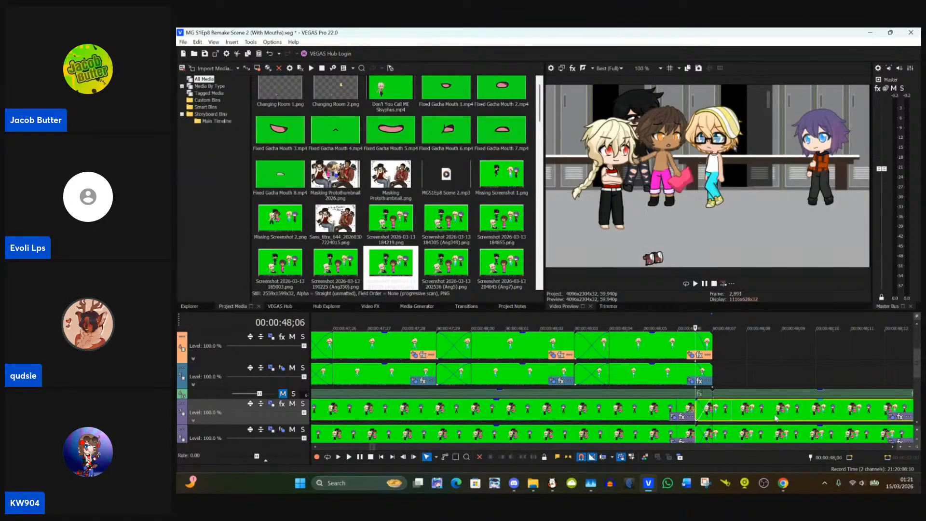
click(891, 418)
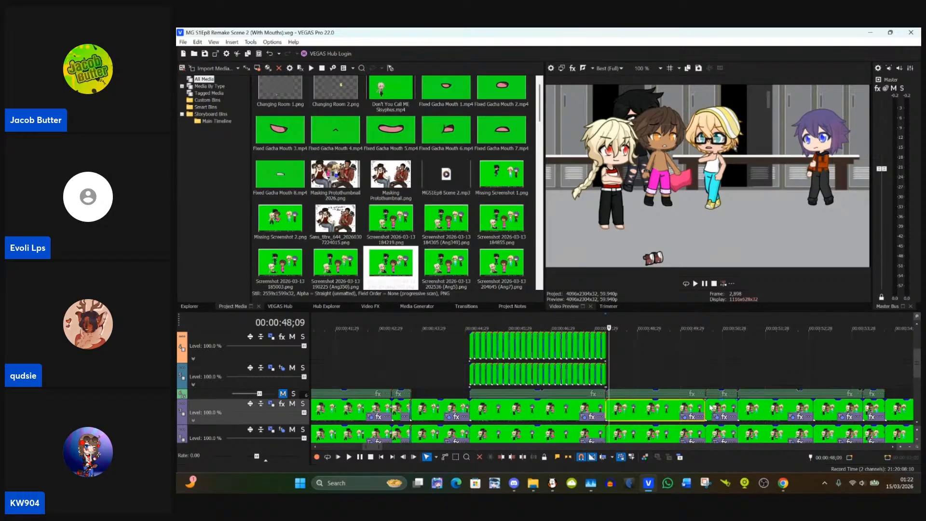
Step: Paste the copied event attributes onto the short clip starting at 00:00:50;16 on the upper purple track
click(710, 406)
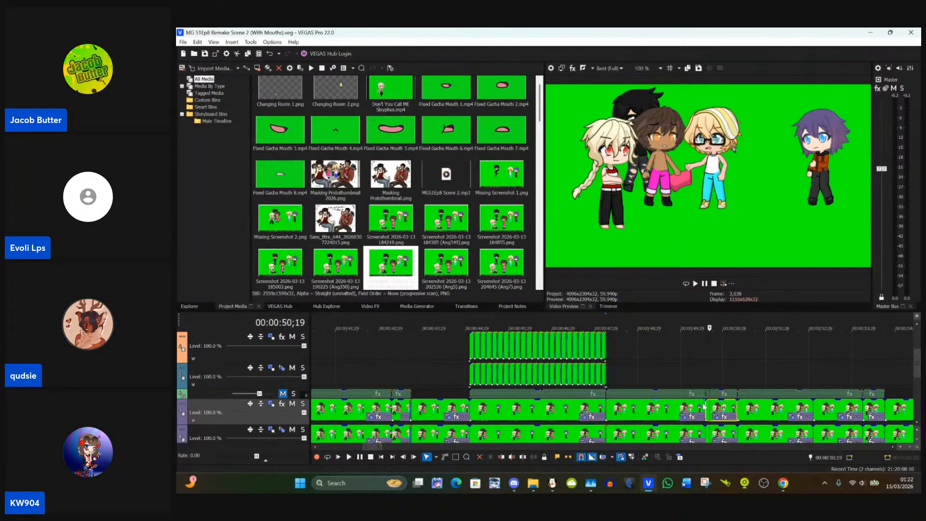
click(670, 419)
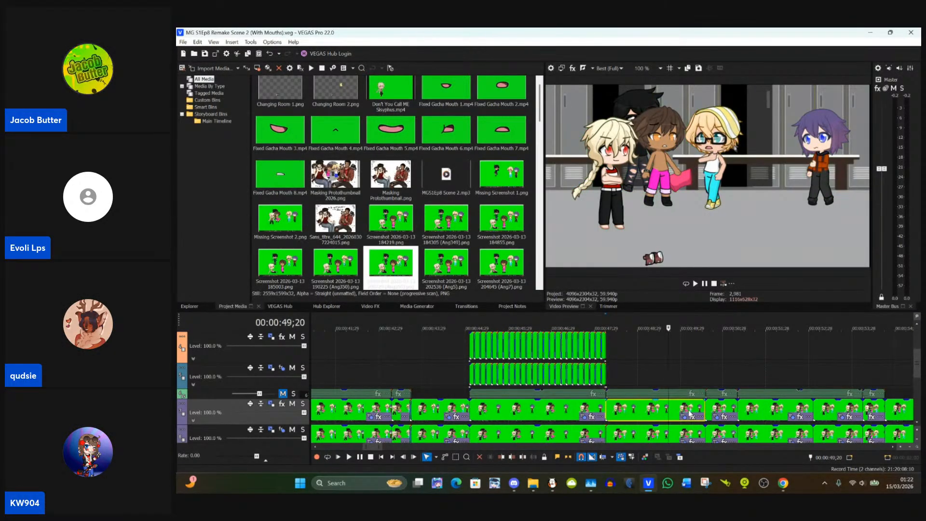
scroll(690, 414, up, 2)
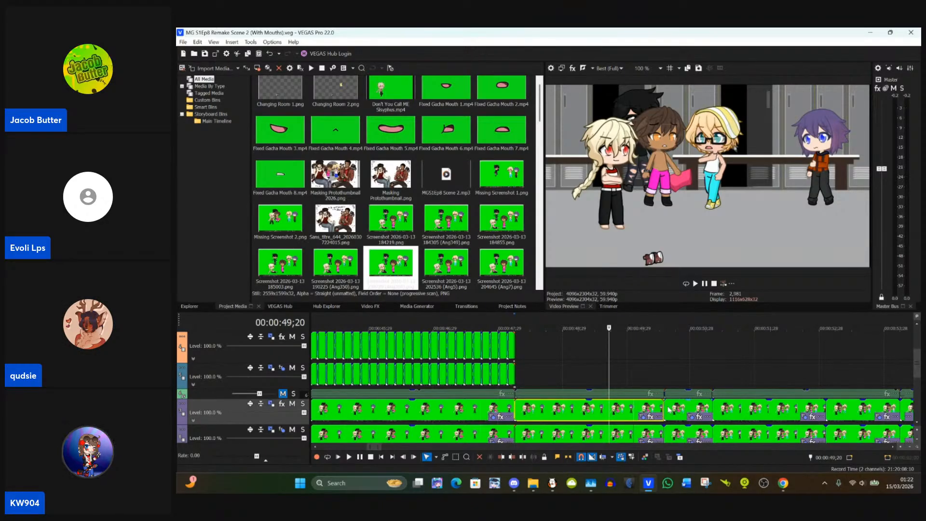
click(668, 413)
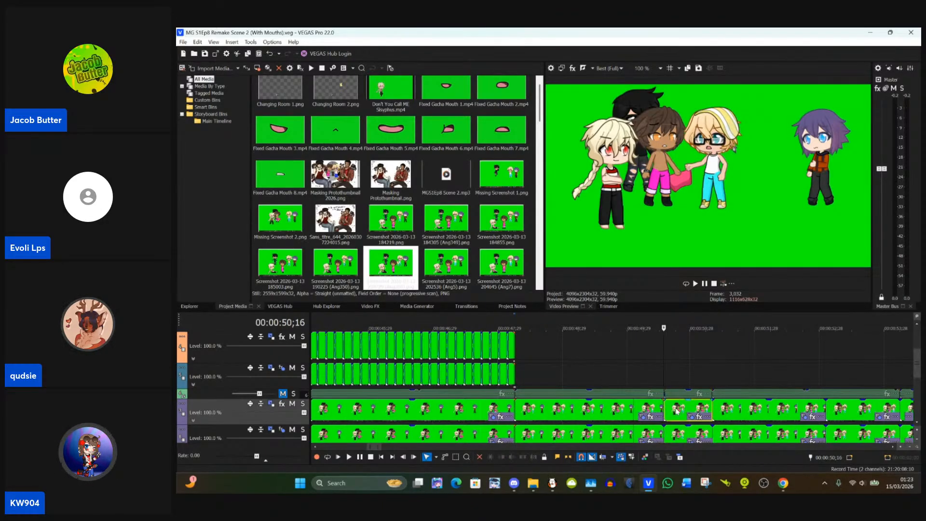
right_click(677, 411)
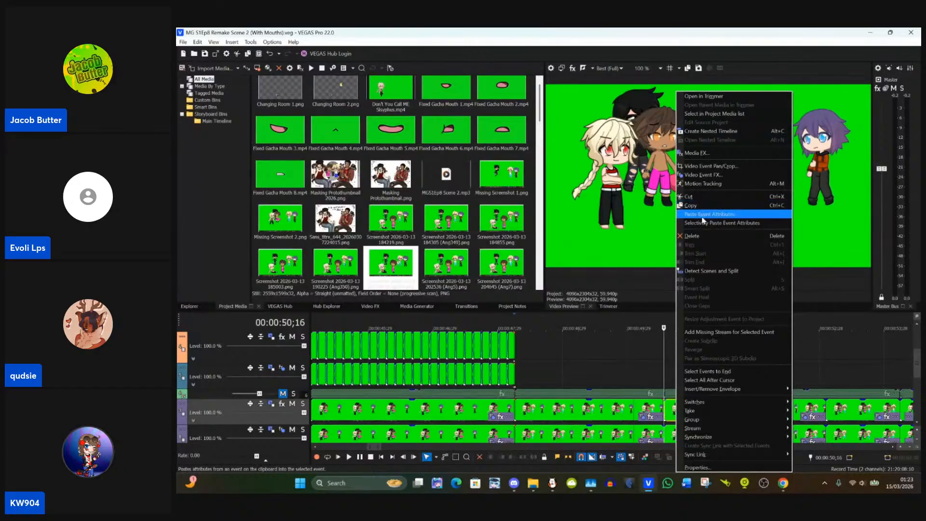
click(704, 215)
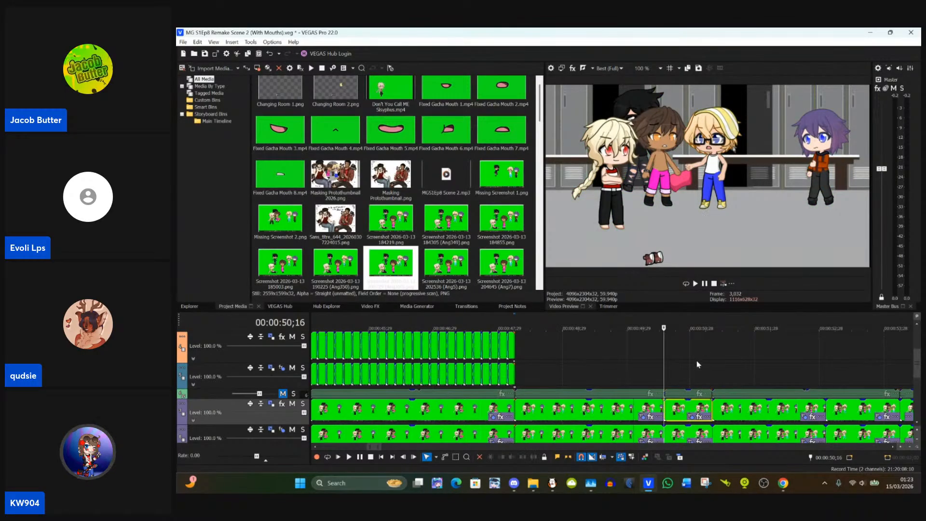
scroll(681, 412, up, 3)
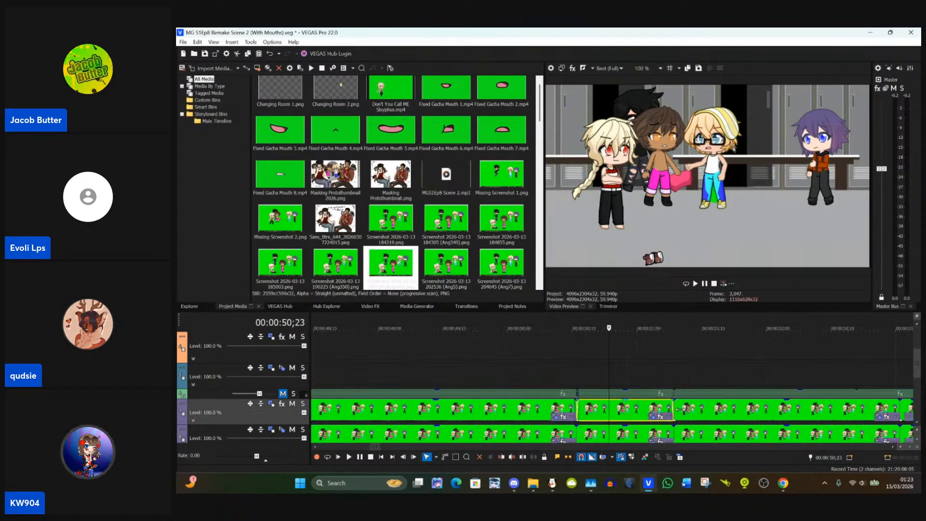
Step: Check the cut at 00:00:50;16 and paste the copied event attributes again onto the upper purple-track clip starting there
click(541, 411)
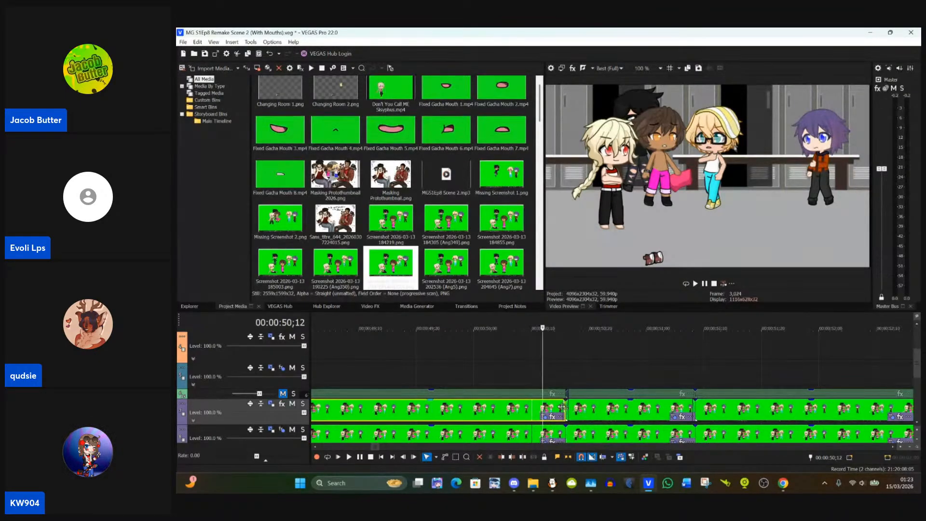
scroll(562, 411, up, 3)
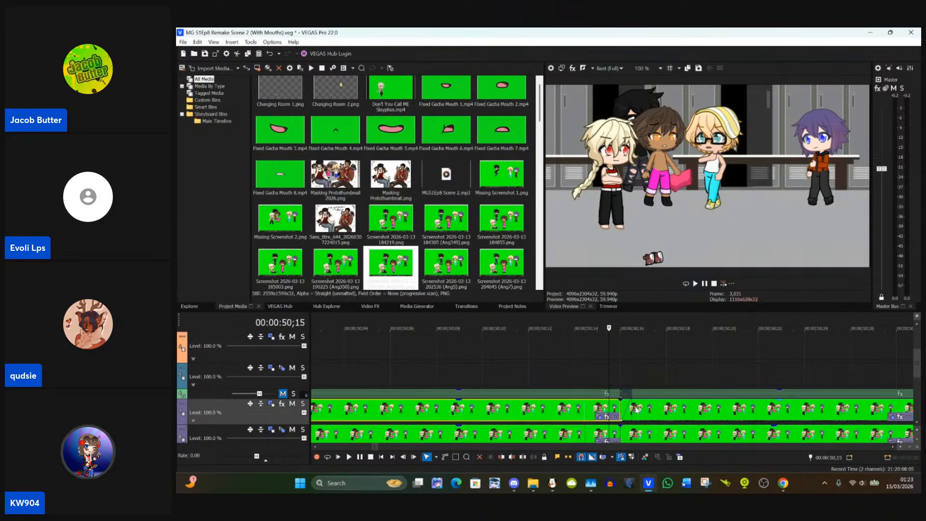
click(628, 409)
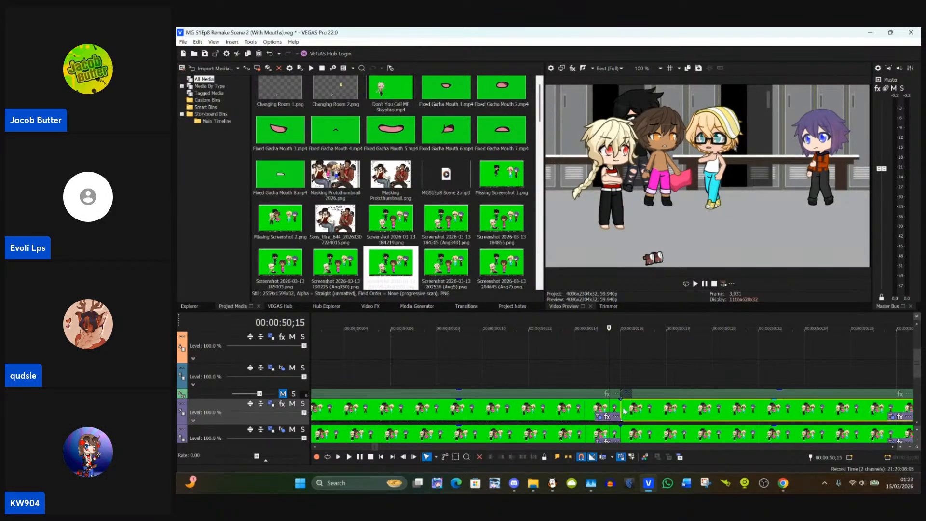
right_click(648, 412)
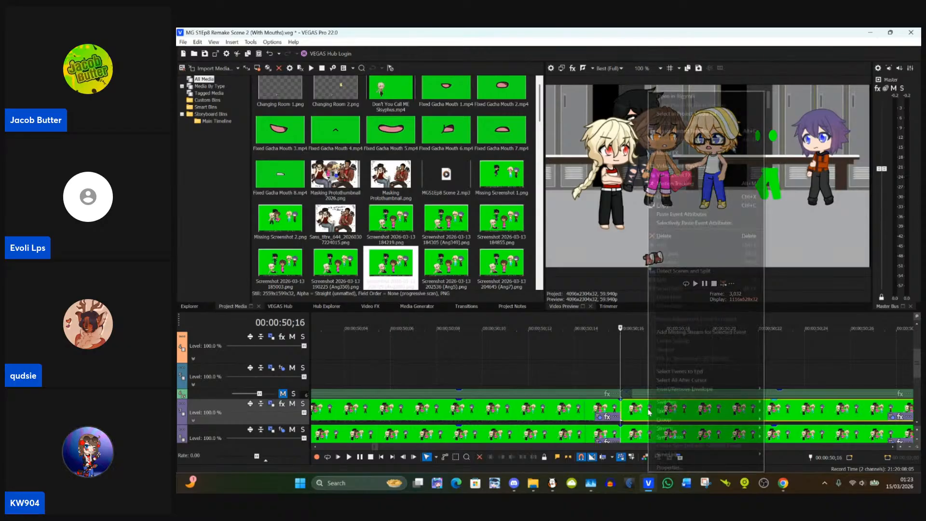
click(681, 215)
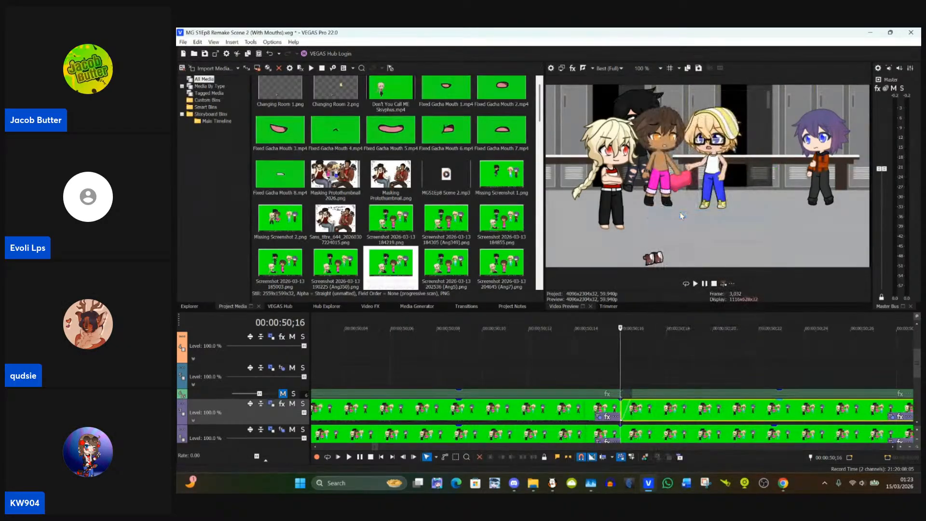
scroll(716, 349, down, 3)
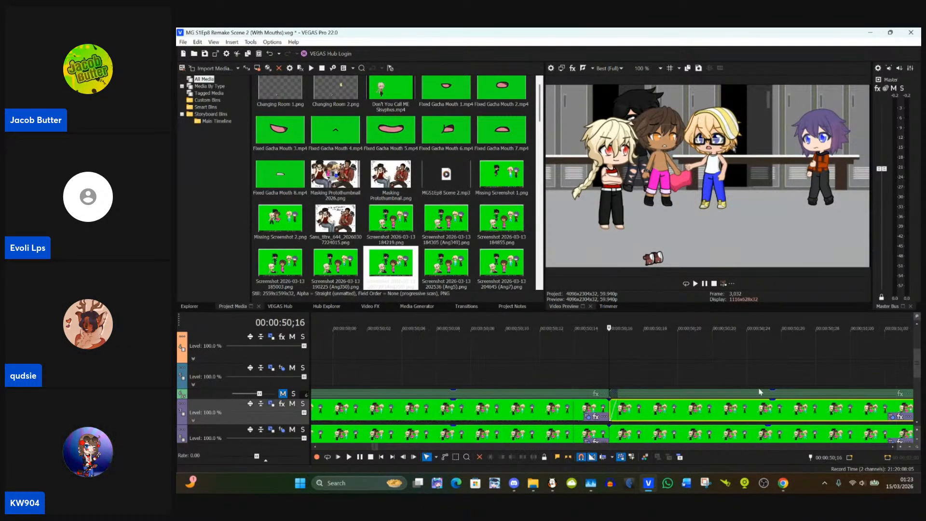
right_click(751, 423)
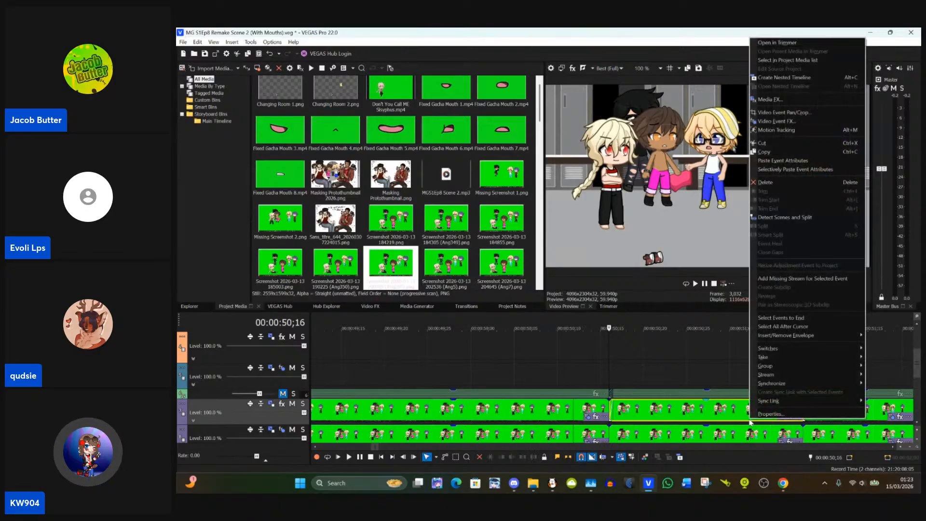
click(760, 160)
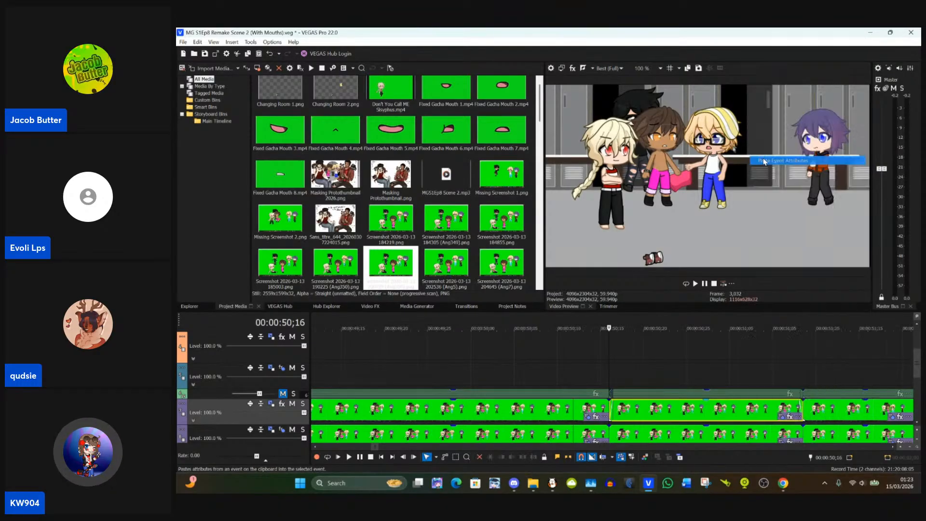
Step: Compare against the preceding clip's frame at 00:00:50;11 and reapply the copied event attributes to the short purple-track clip after it
click(571, 413)
scroll(572, 412, down, 3)
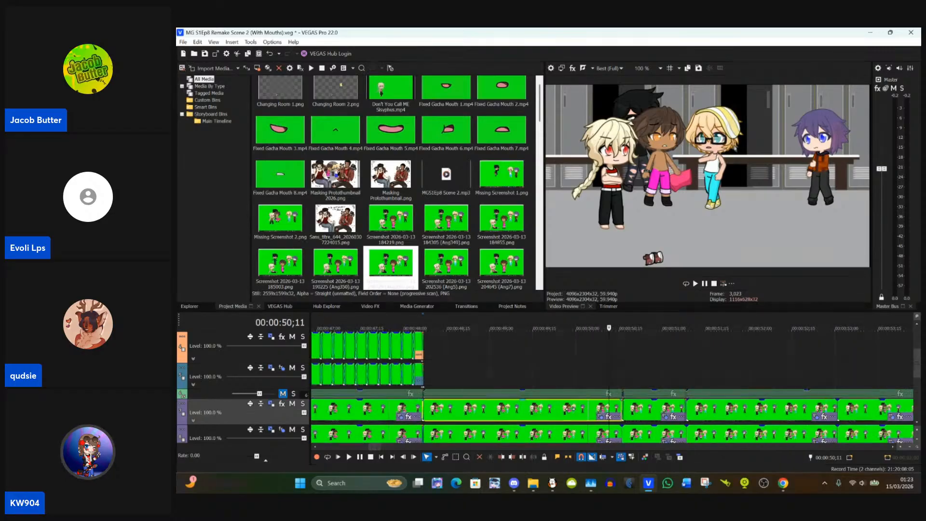
click(641, 408)
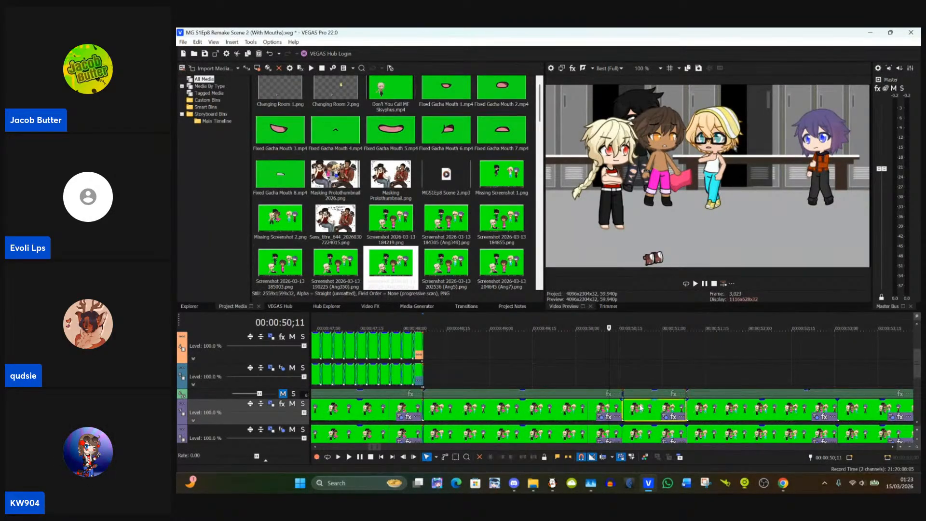
right_click(641, 408)
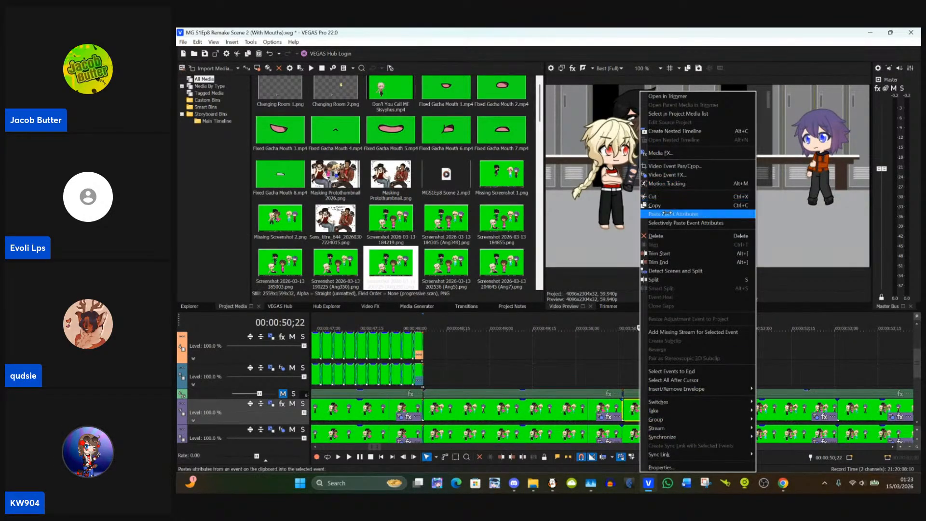
click(666, 214)
Step: Remove the fade-in from the upper purple-track clip starting at 00:00:50;16 and put the playhead on its first frame
scroll(611, 396, up, 3)
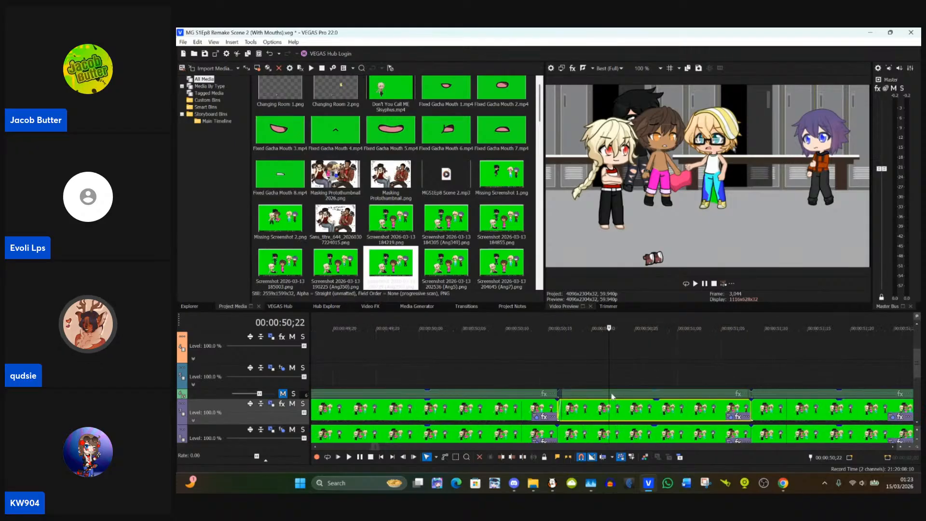
click(560, 409)
scroll(559, 409, up, 2)
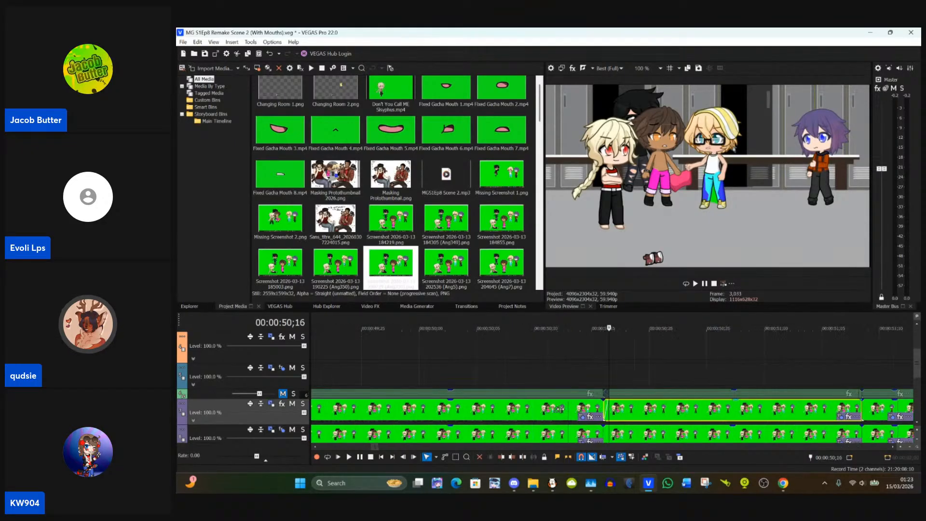
scroll(559, 409, up, 2)
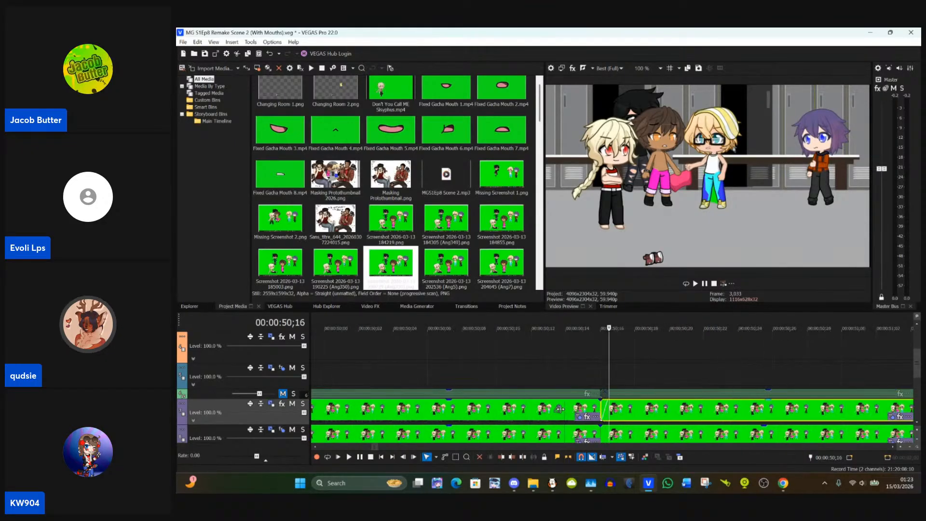
drag(607, 408, 602, 408)
click(602, 408)
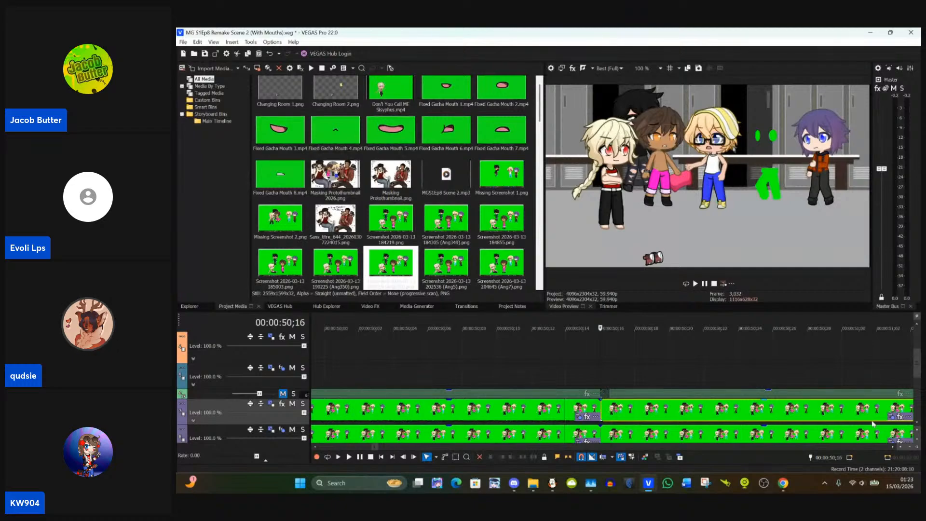
Step: Open the clip's Event Pan/Crop and move the eye masks onto the blond character's eyes, at about X 1,454.7, Y 593.9
click(891, 417)
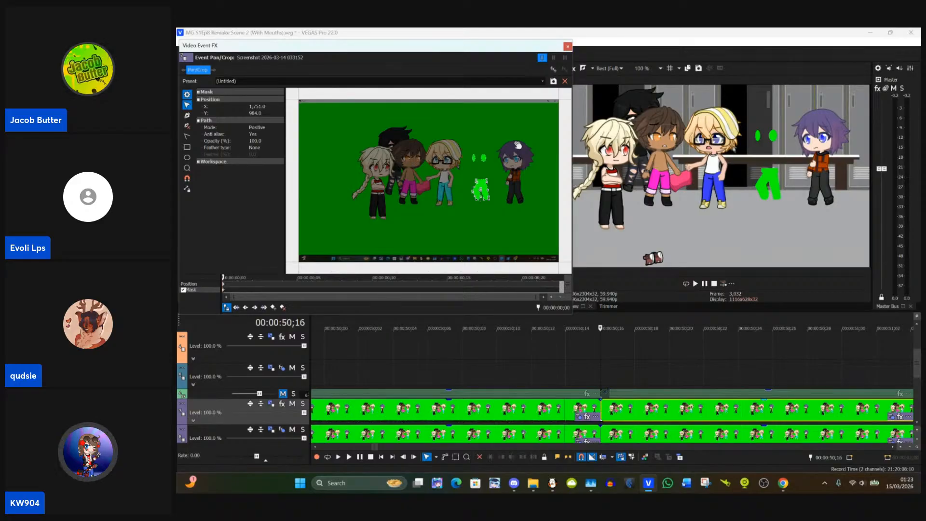
scroll(463, 150, up, 1)
scroll(463, 149, up, 6)
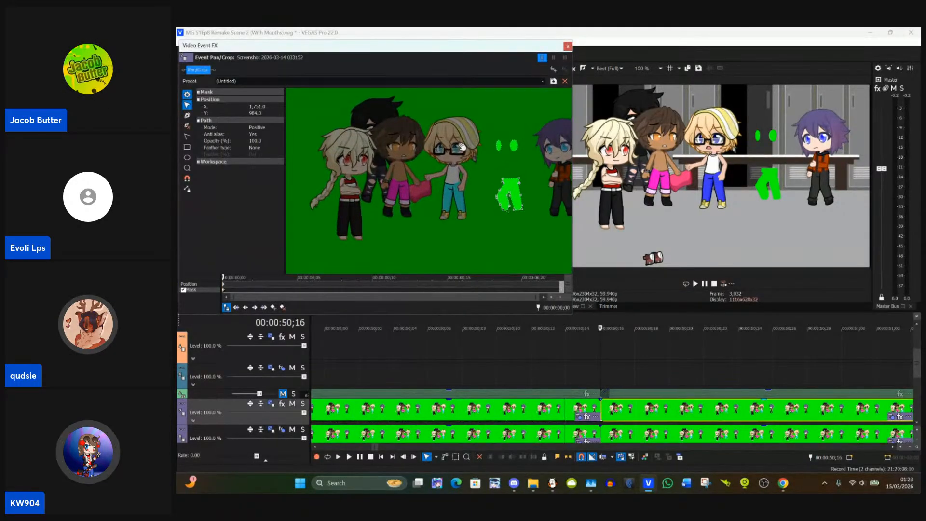
scroll(414, 170, up, 1)
drag(413, 170, 415, 147)
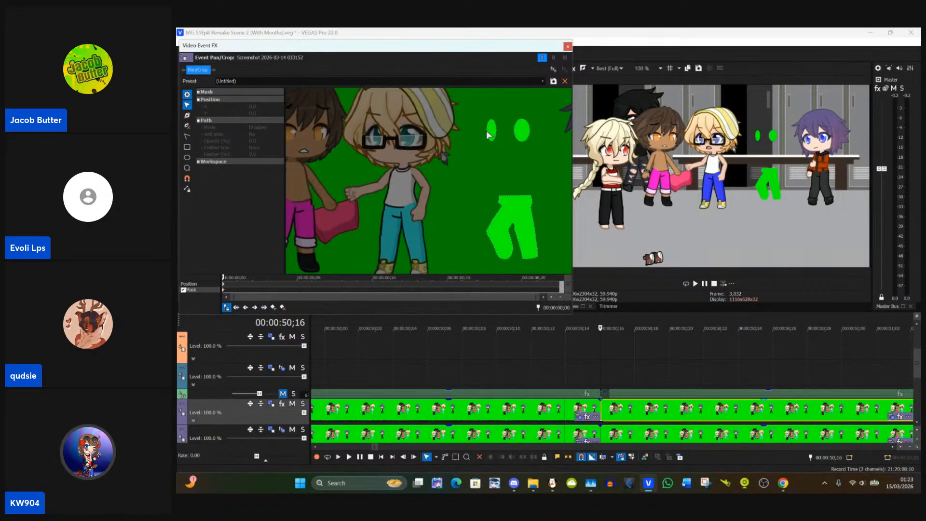
click(488, 131)
drag(490, 131, 411, 139)
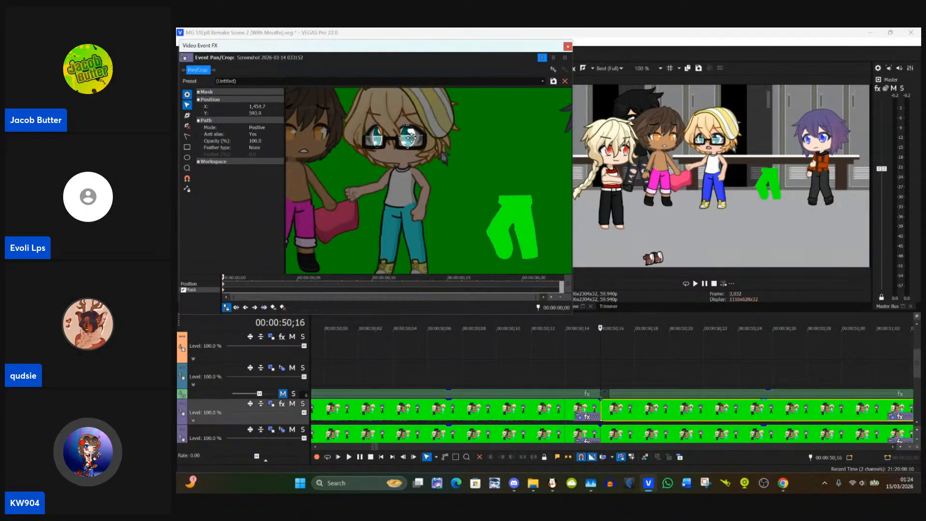
Step: Move the trouser-shaped mask onto the blond character's trousers, at about X 1,433.3, Y 898.2
drag(458, 223, 465, 185)
click(506, 176)
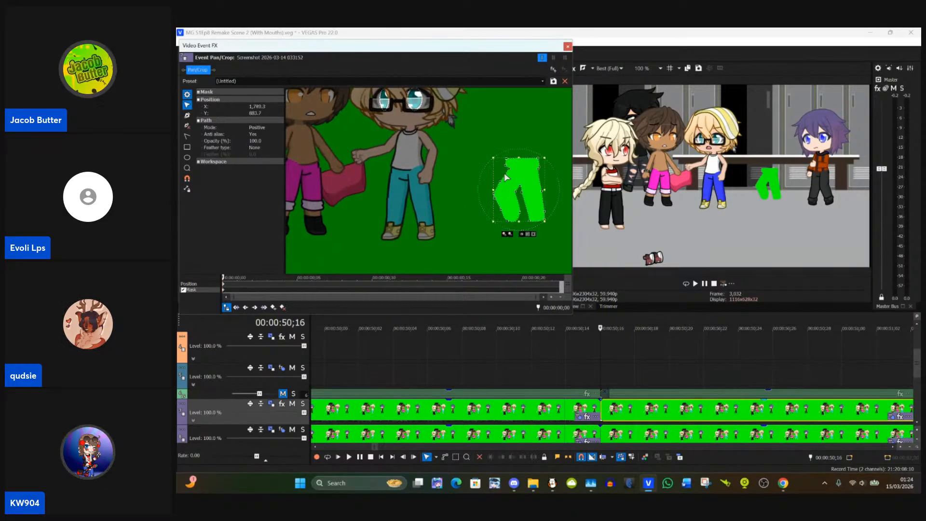
drag(513, 178, 405, 182)
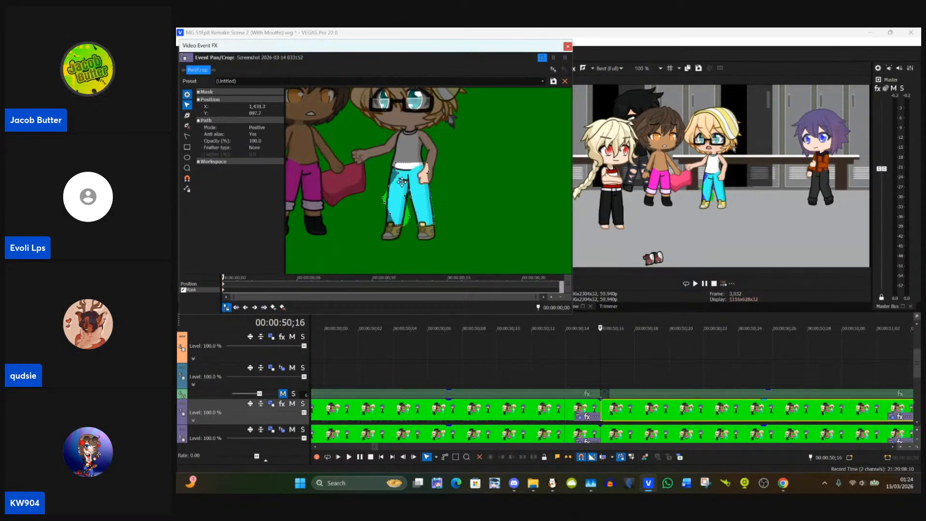
scroll(438, 191, up, 2)
scroll(438, 191, up, 3)
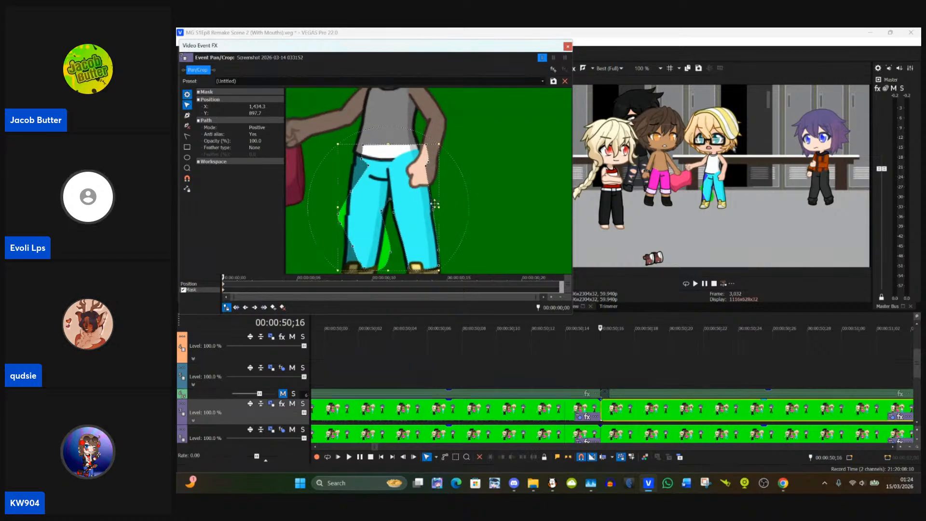
drag(517, 209, 513, 169)
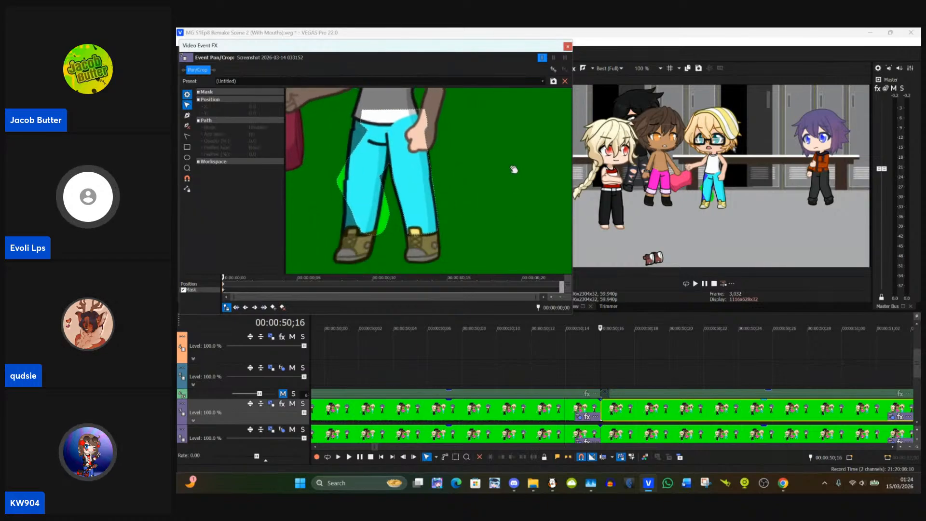
click(433, 184)
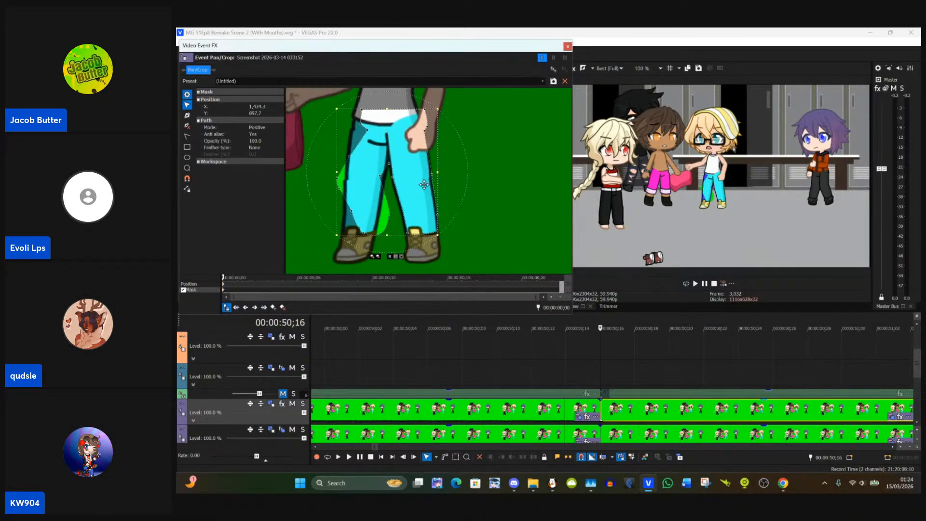
drag(423, 185, 423, 185)
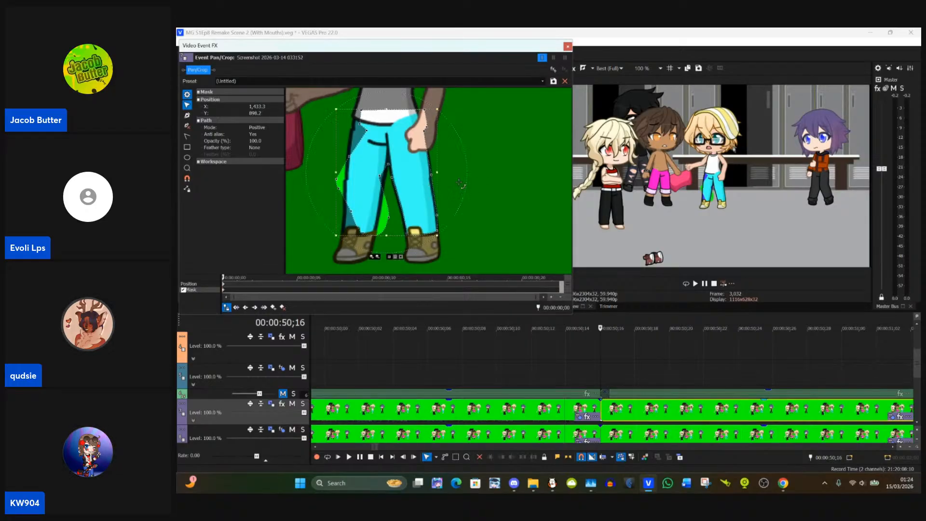
Step: Reshape the trouser mask's points around the crotch, inner leg and lower hem to follow the blond character's legs
click(485, 186)
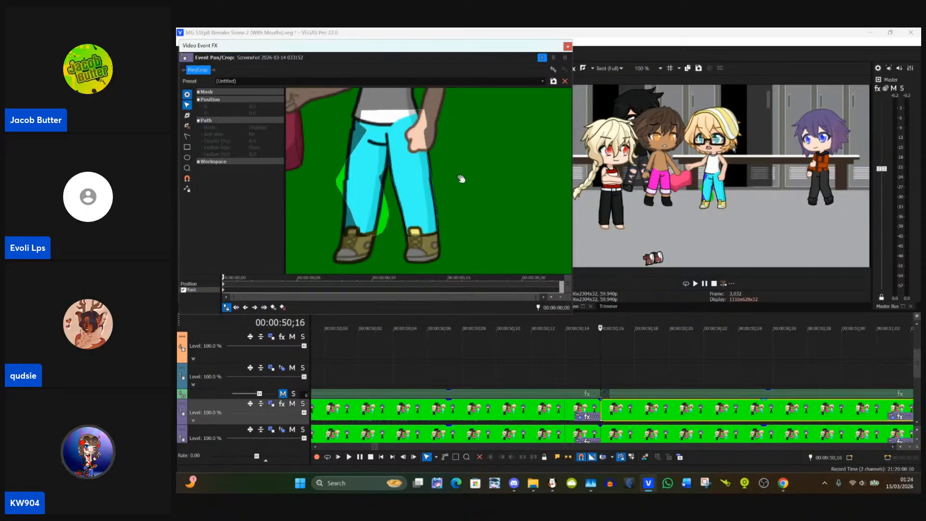
scroll(395, 239, up, 1)
drag(392, 246, 410, 214)
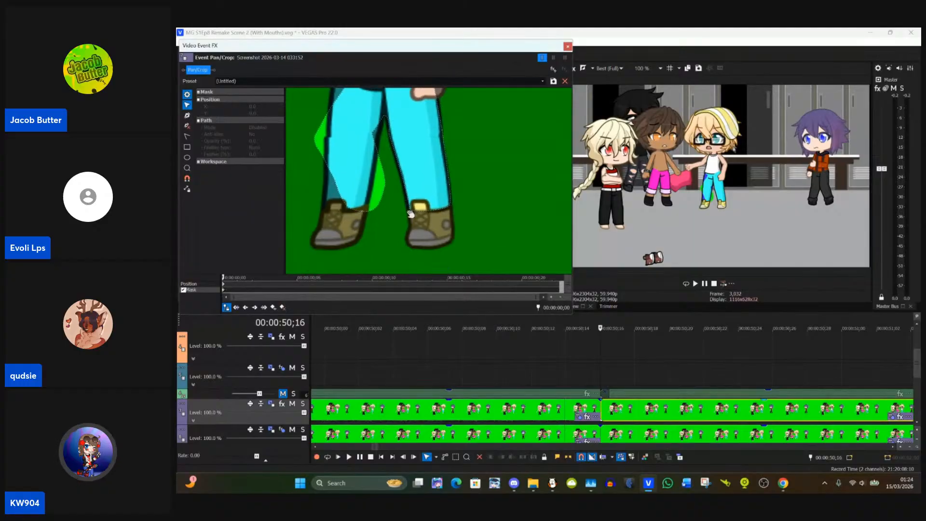
click(408, 208)
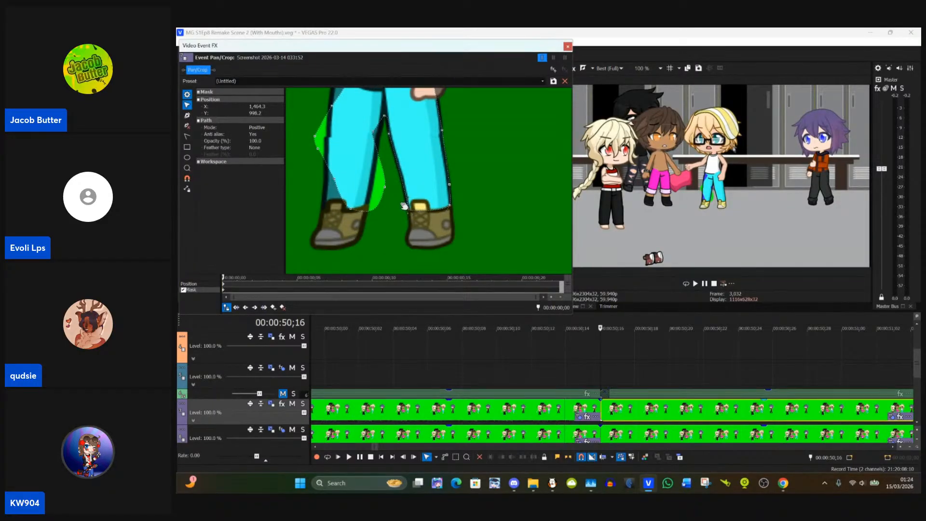
click(375, 132)
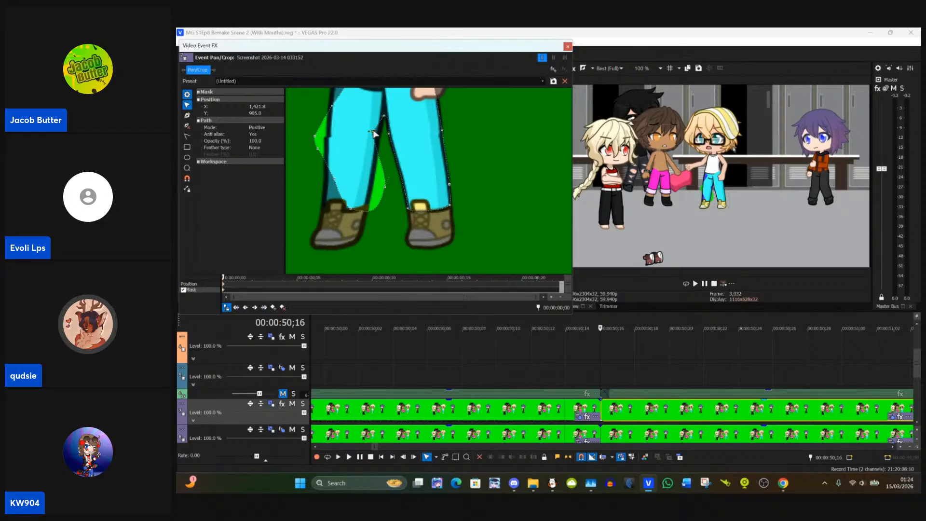
drag(374, 133, 379, 132)
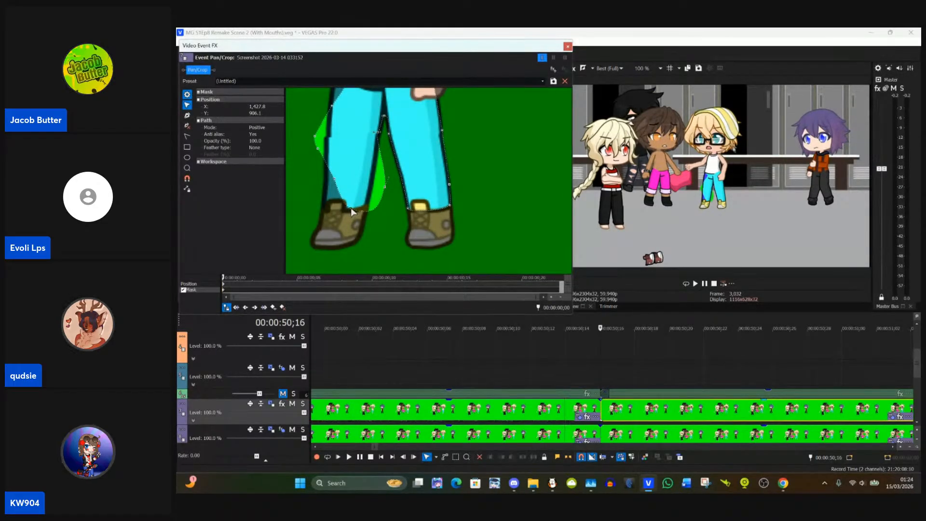
drag(351, 208, 326, 212)
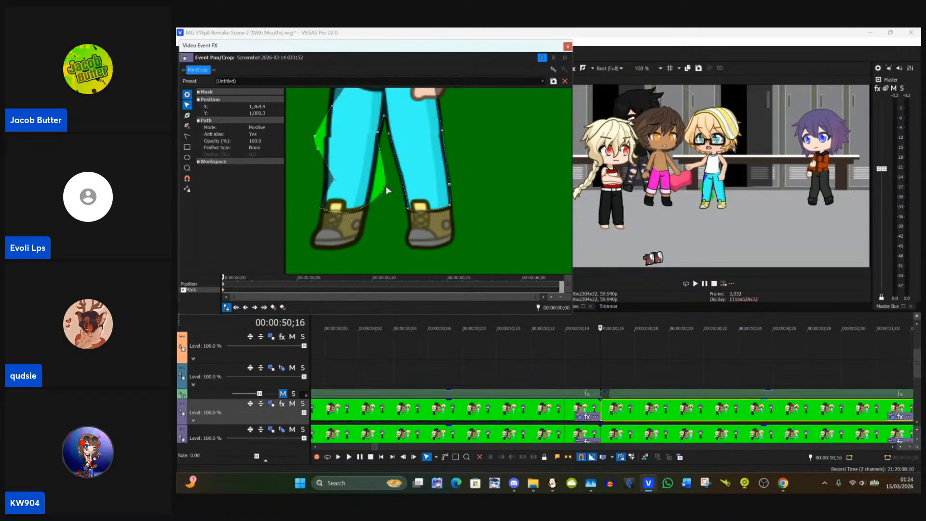
drag(386, 186, 369, 201)
mouse_move(335, 183)
mouse_down()
mouse_move(325, 161)
mouse_move(331, 173)
mouse_up()
Step: Reshape the trouser mask's waistband and hip points to the blond character's trousers, placing the hip point at about X 1,375.7, Y 833.9
drag(323, 110, 351, 211)
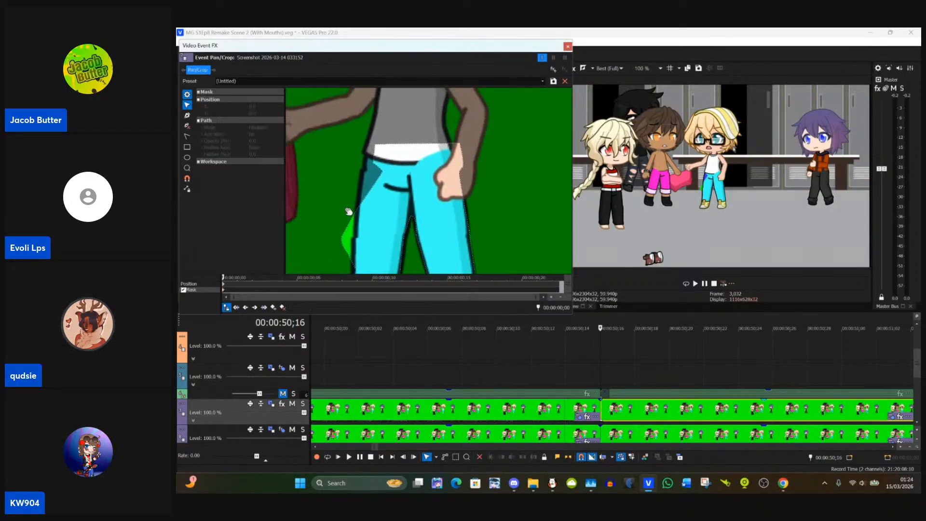
click(377, 160)
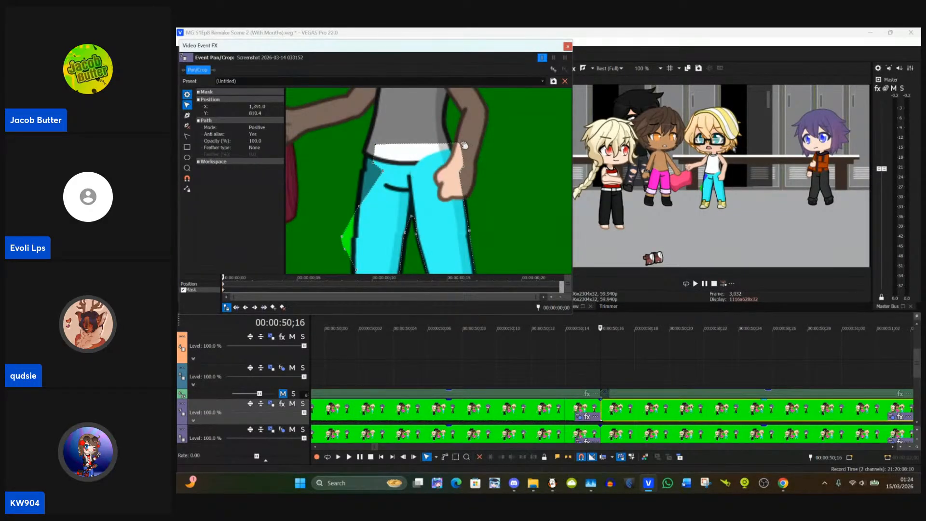
drag(491, 151, 455, 150)
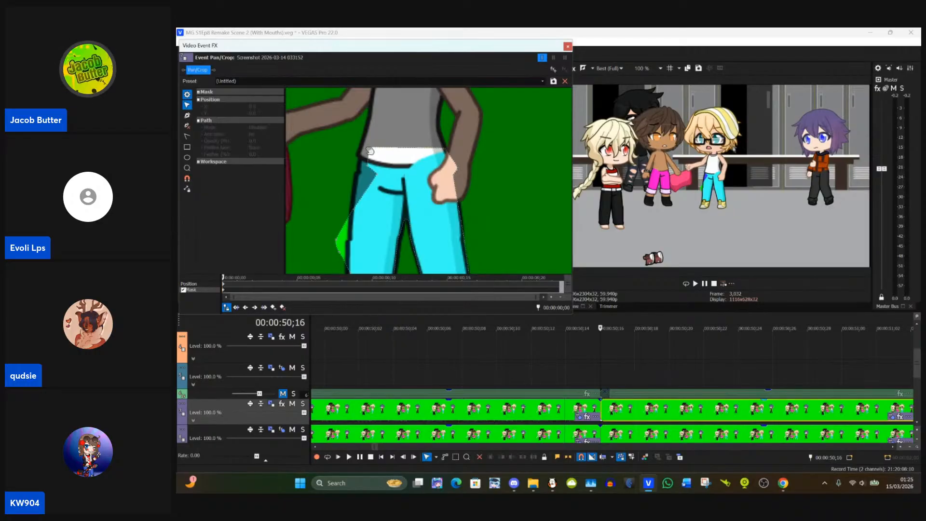
mouse_move(373, 150)
mouse_down()
mouse_move(361, 151)
mouse_move(377, 163)
mouse_up()
click(375, 164)
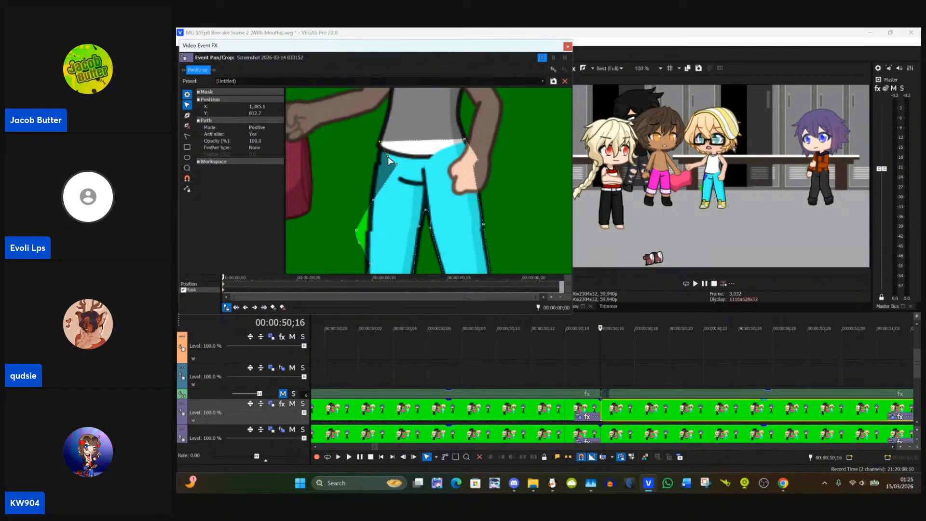
drag(390, 161, 381, 150)
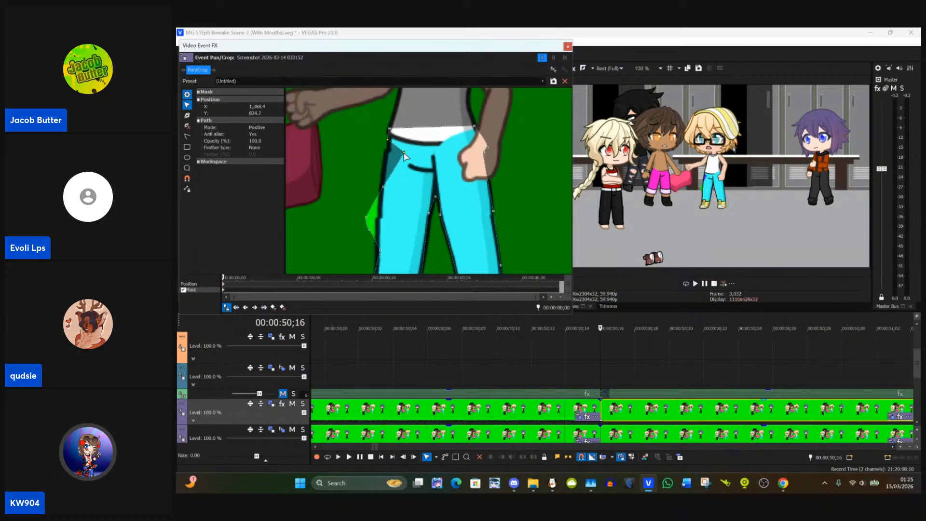
click(406, 150)
click(406, 151)
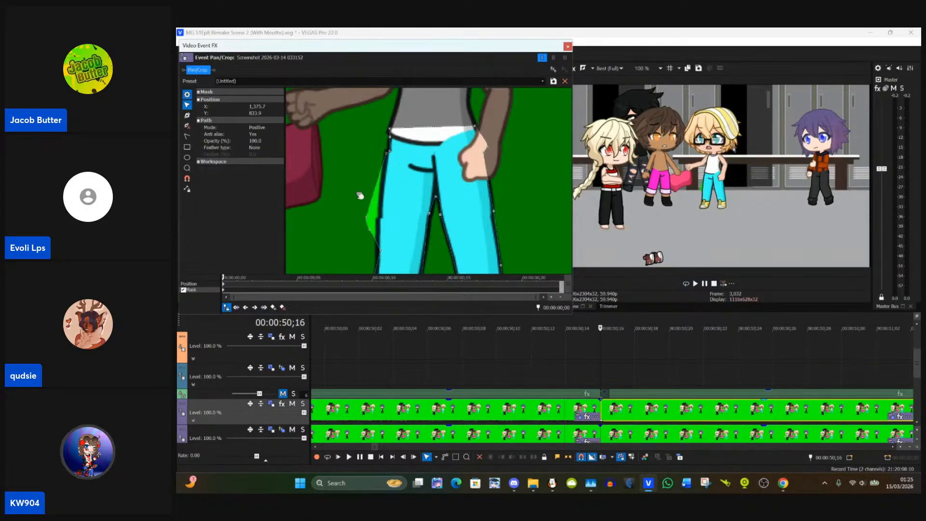
Step: Pull the trouser mask's outer-leg points in to the trouser outline between hip and hem, and close Event Pan/Crop
drag(360, 195, 388, 192)
click(379, 194)
click(391, 191)
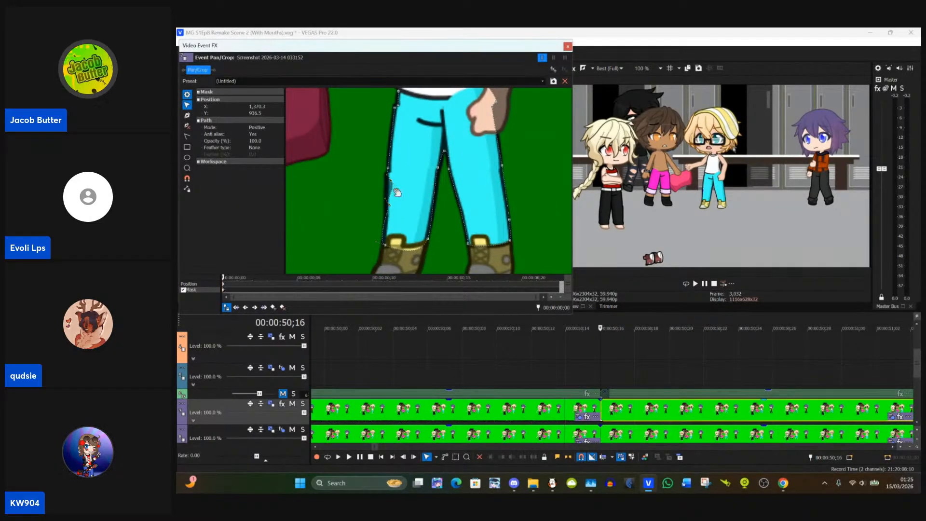
drag(396, 189, 389, 180)
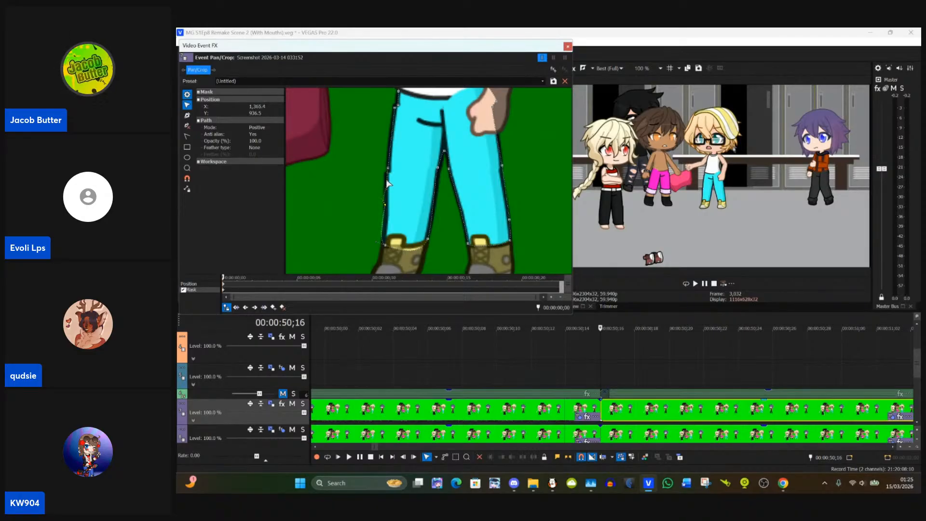
click(376, 168)
scroll(375, 168, up, 1)
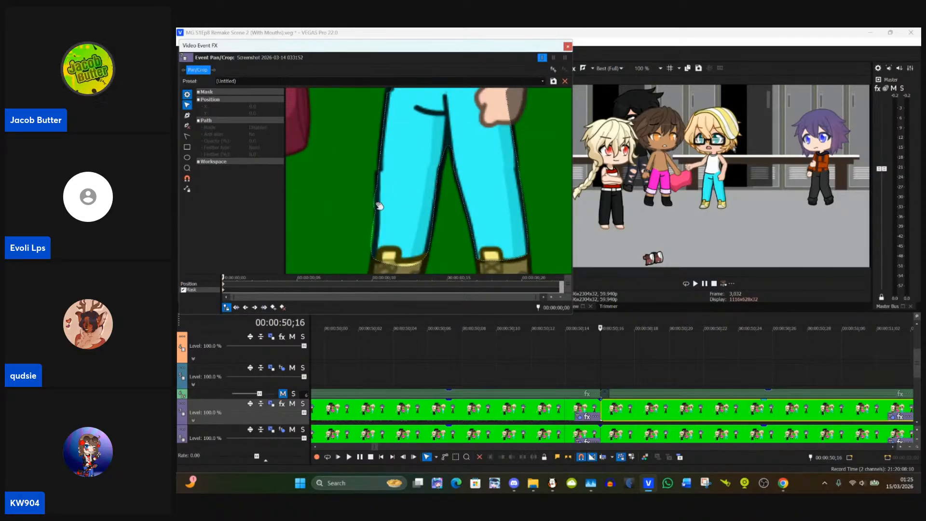
click(378, 207)
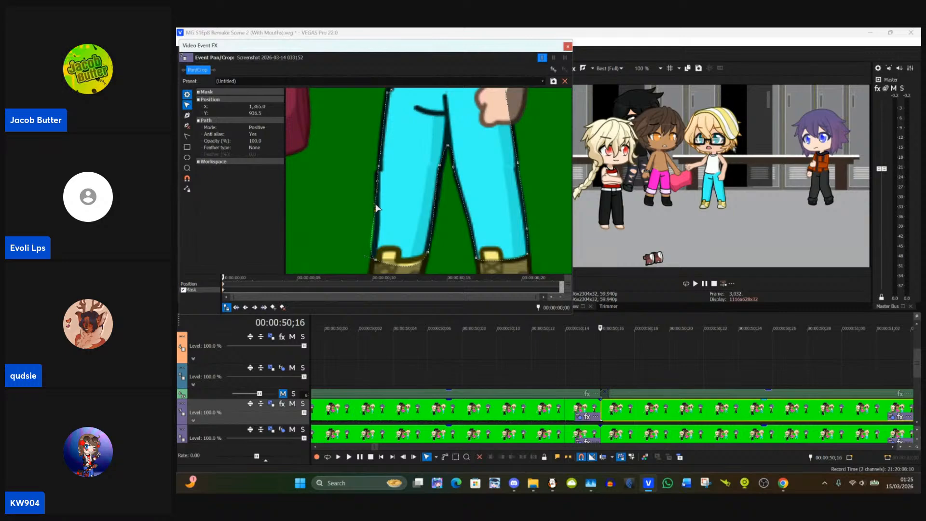
drag(375, 211, 376, 211)
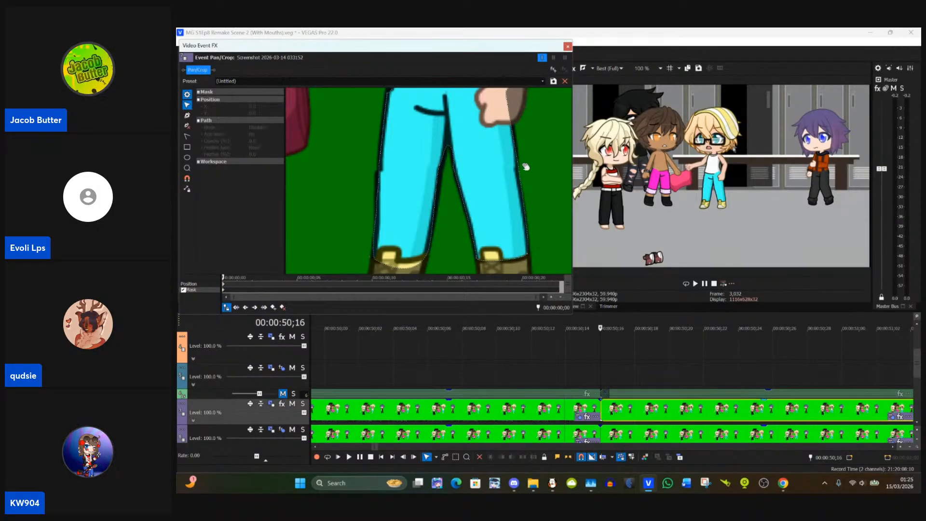
drag(524, 167, 497, 221)
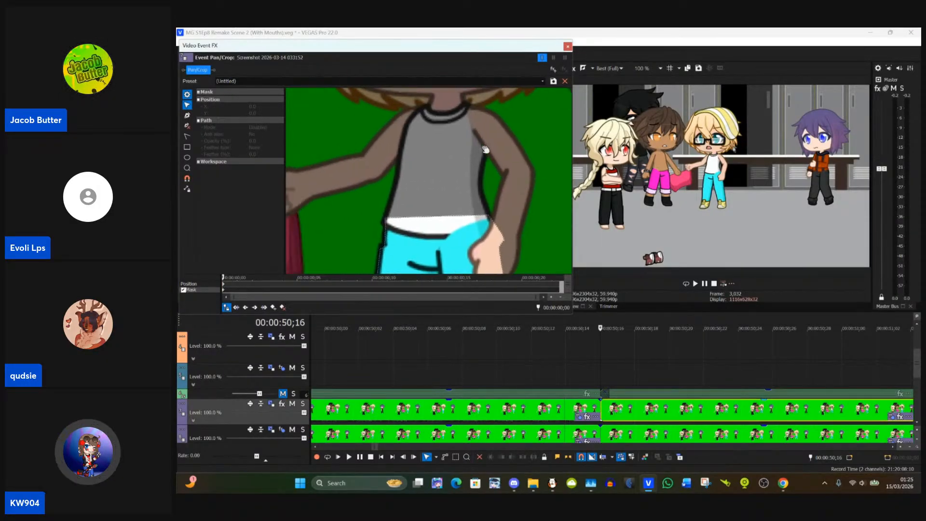
drag(486, 150, 490, 196)
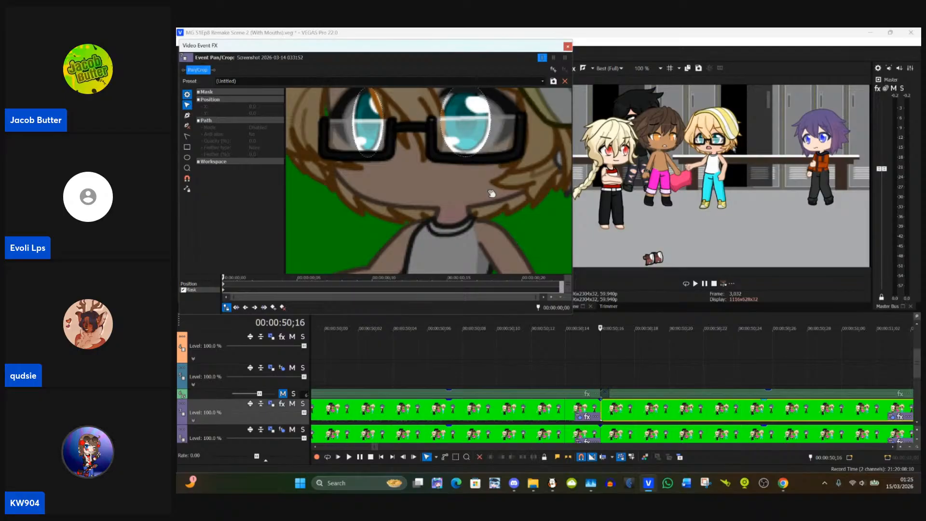
click(567, 46)
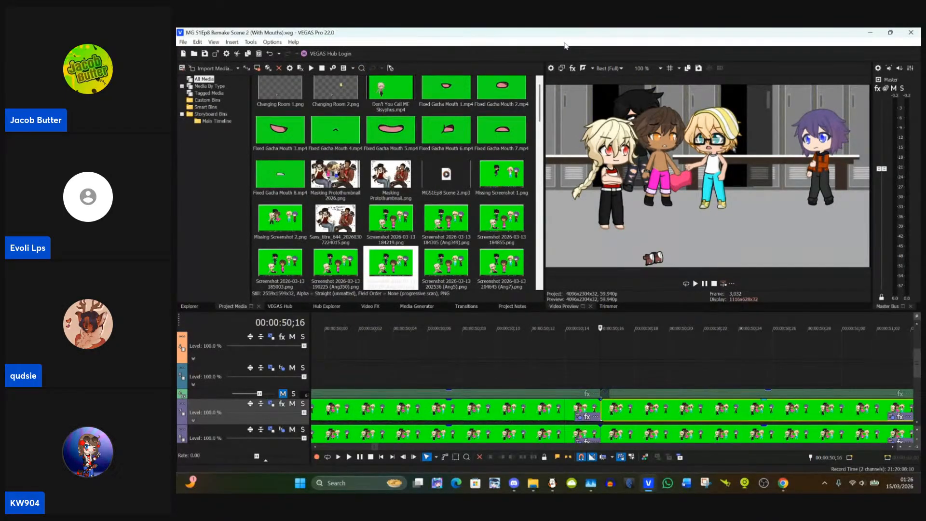
Step: Examine the blond character's trouser masking on several frames of the purple-track clip from 00:00:50;16 and of its neighbouring clips
scroll(585, 352, down, 8)
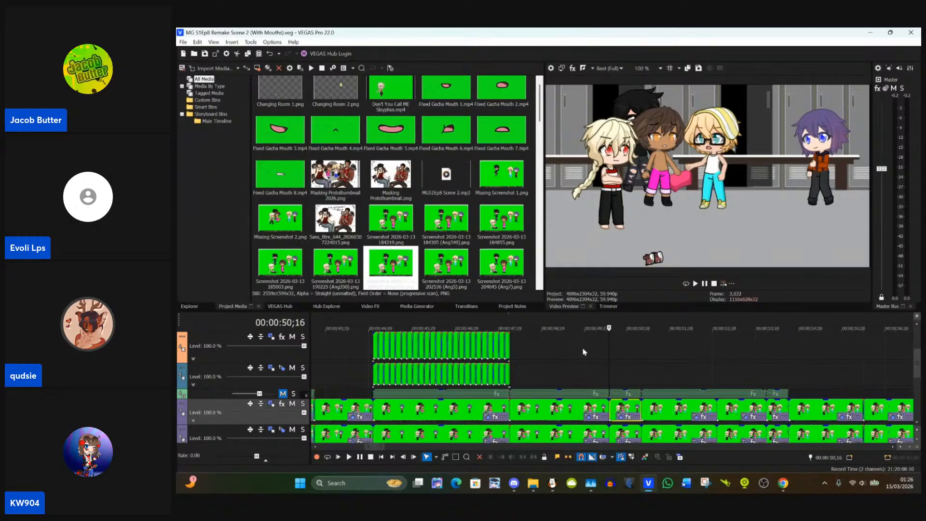
scroll(584, 353, up, 2)
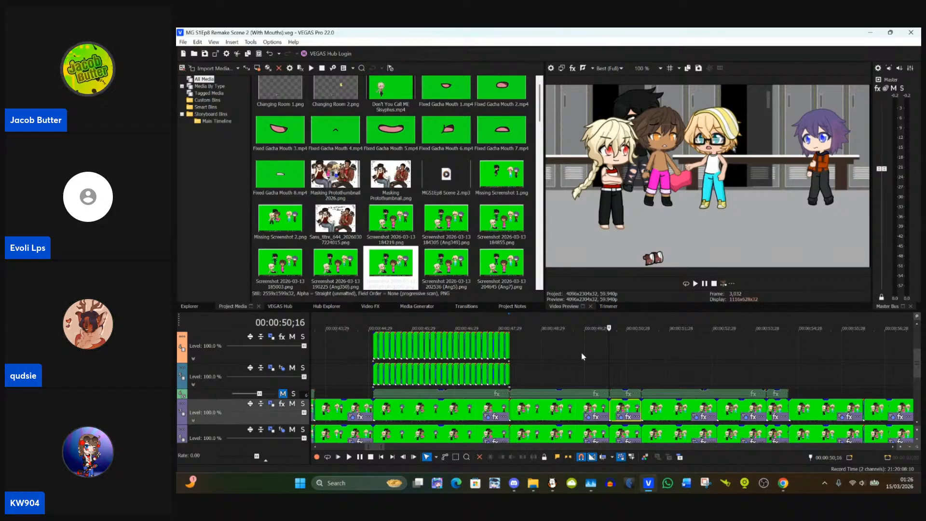
click(643, 404)
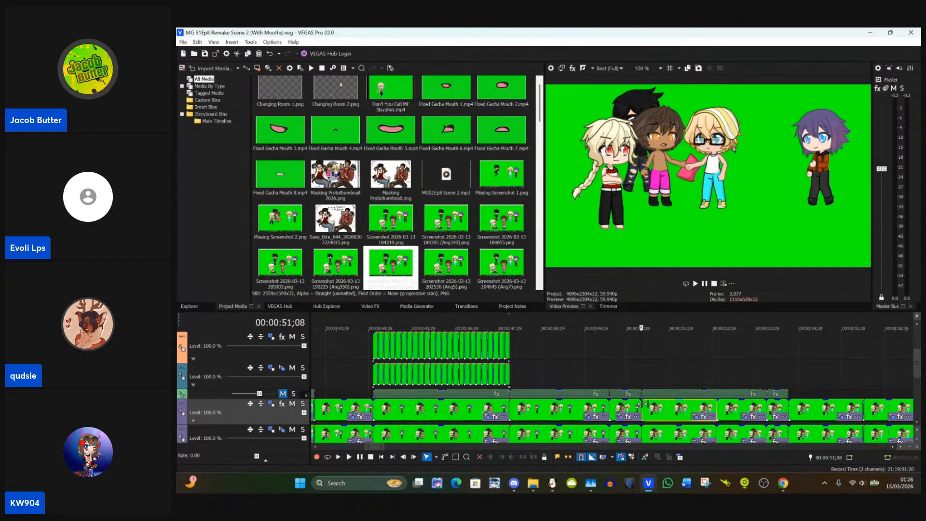
click(618, 411)
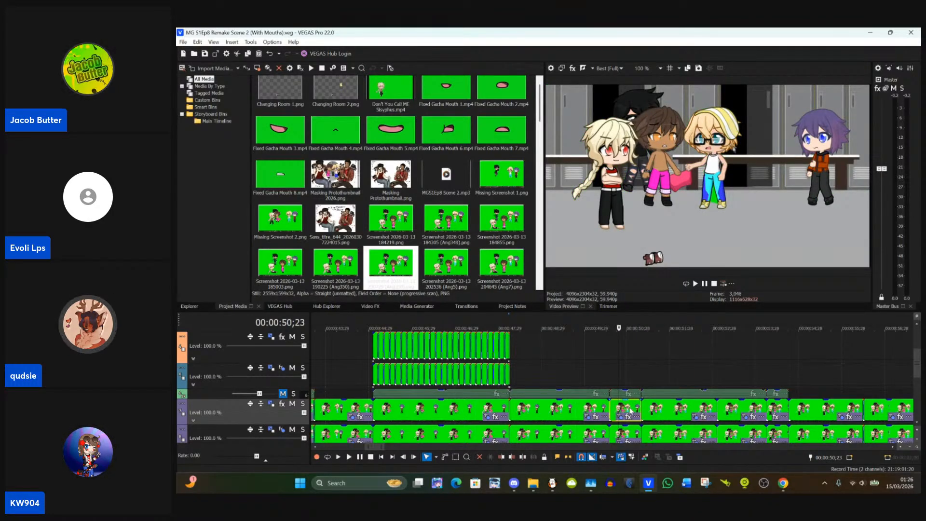
click(591, 413)
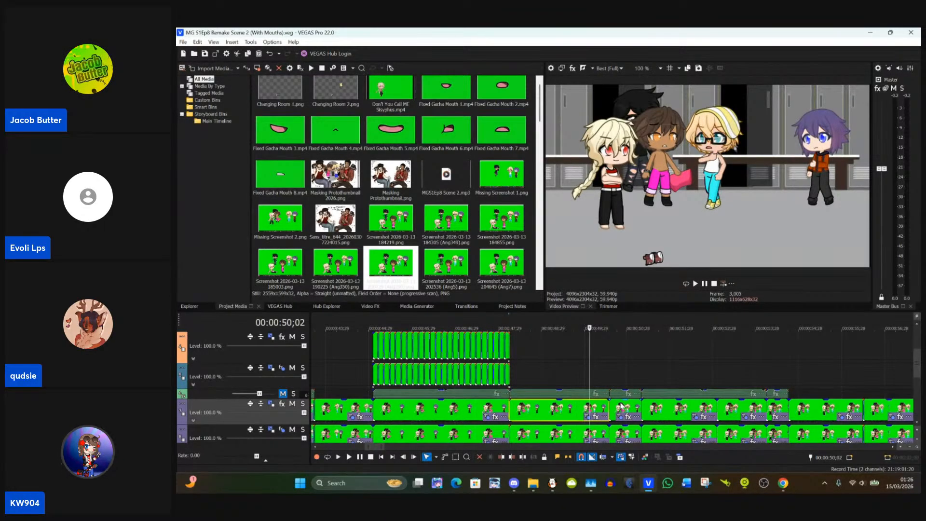
click(648, 409)
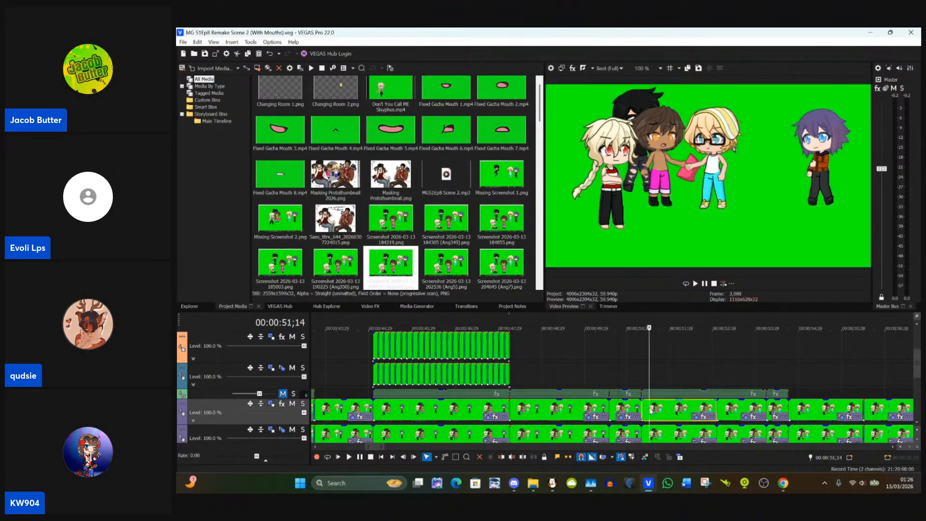
click(611, 414)
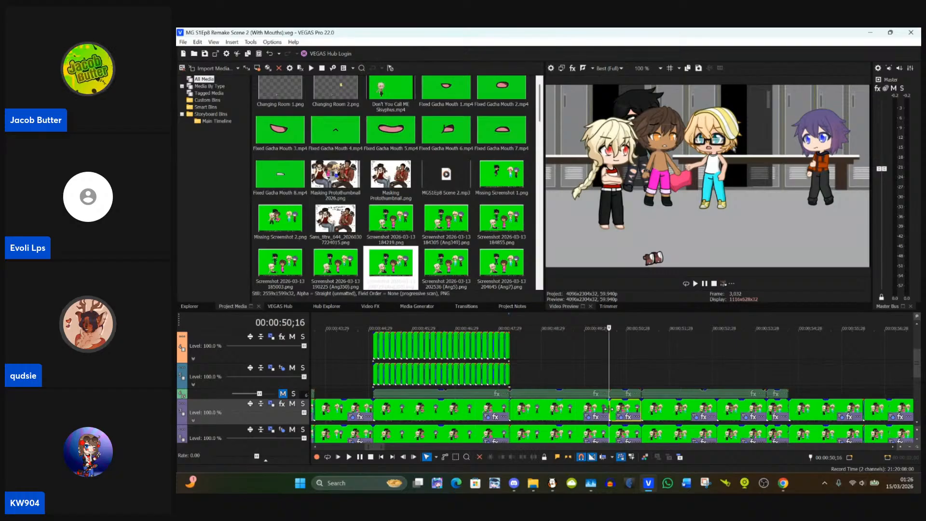
click(619, 418)
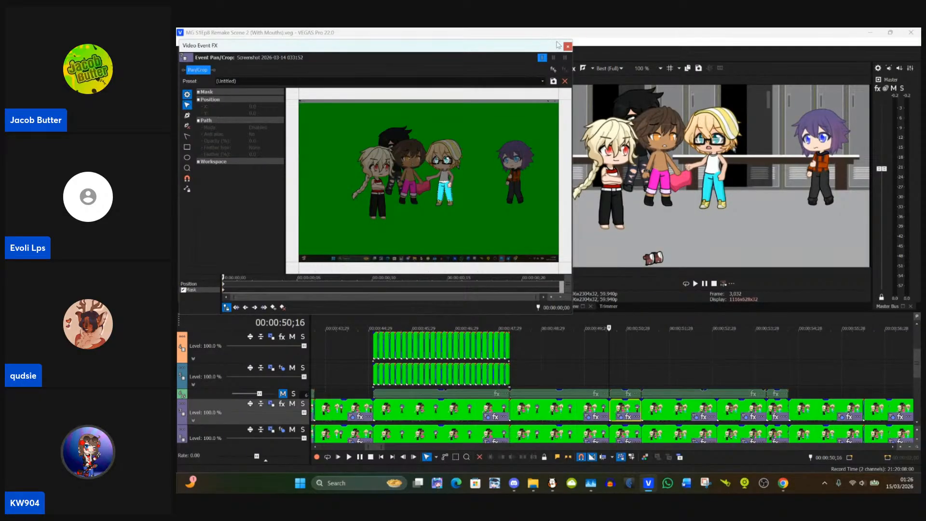
click(567, 46)
click(628, 420)
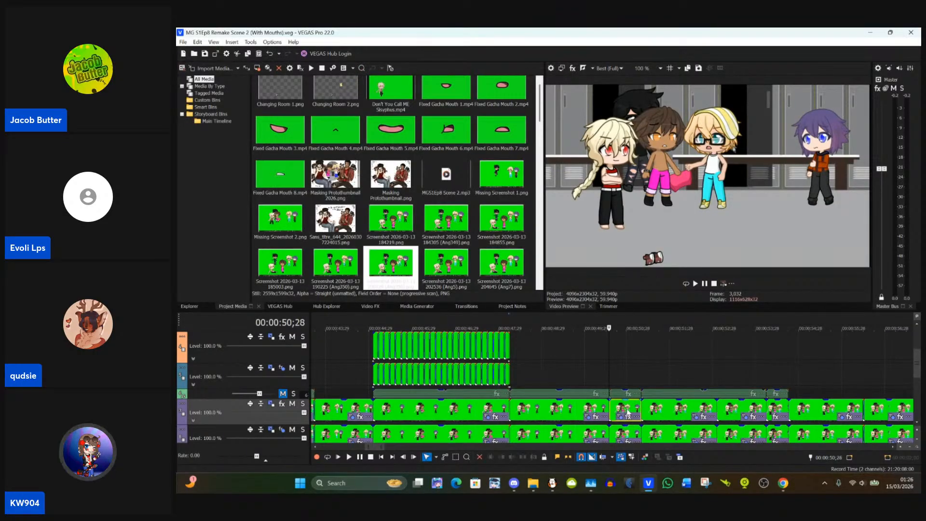
click(626, 415)
click(571, 408)
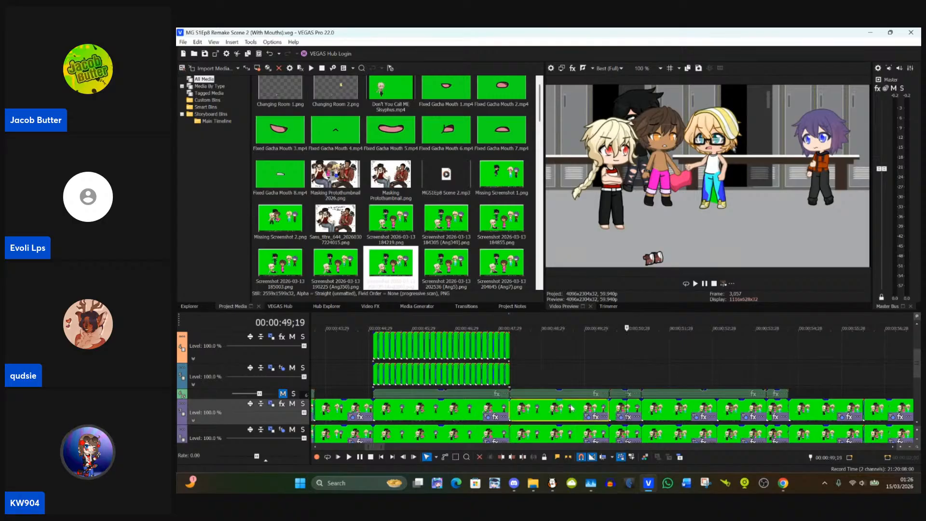
click(533, 411)
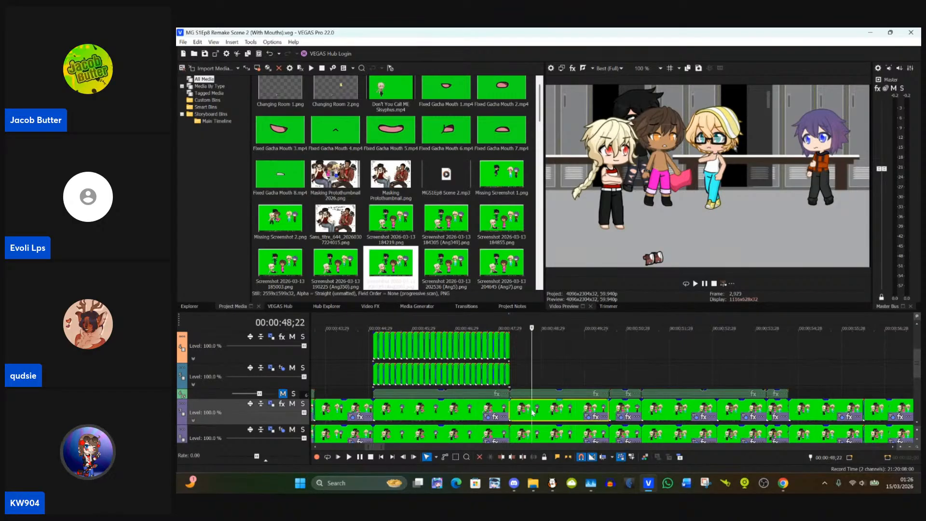
click(618, 412)
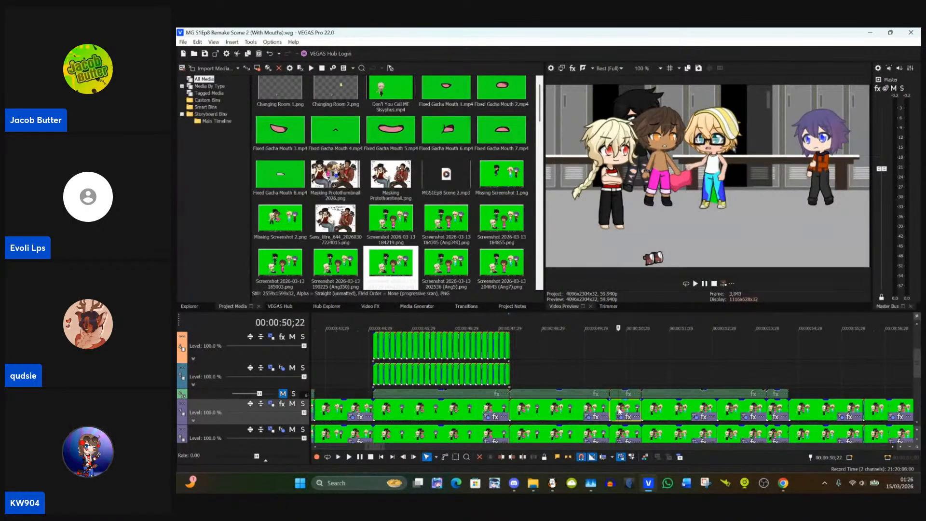
Step: Return the playhead to 00:00:50;16 and open Event Pan/Crop for the upper purple-track clip starting there
click(609, 409)
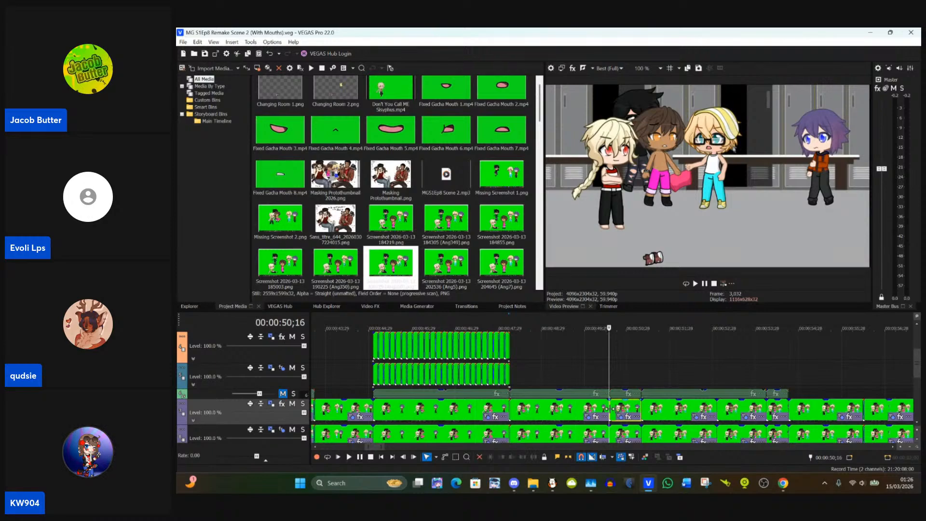
scroll(609, 409, up, 10)
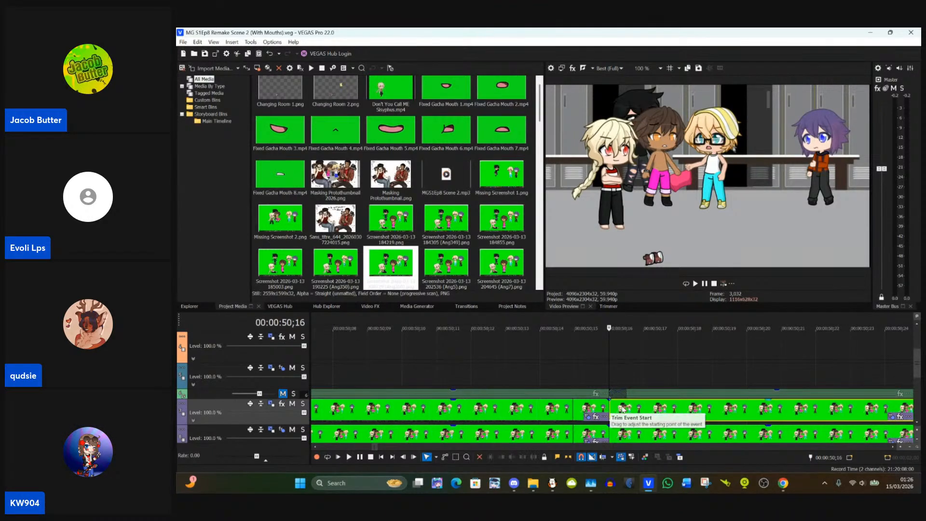
click(892, 418)
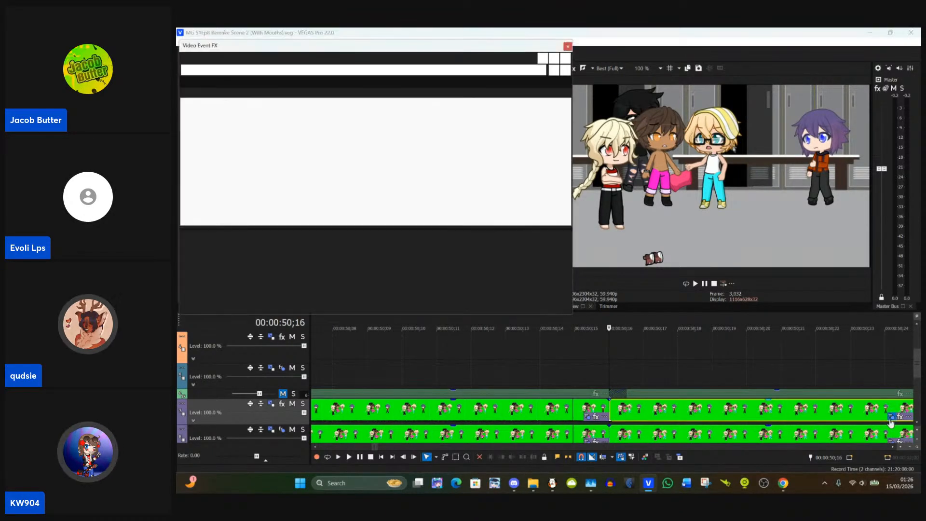
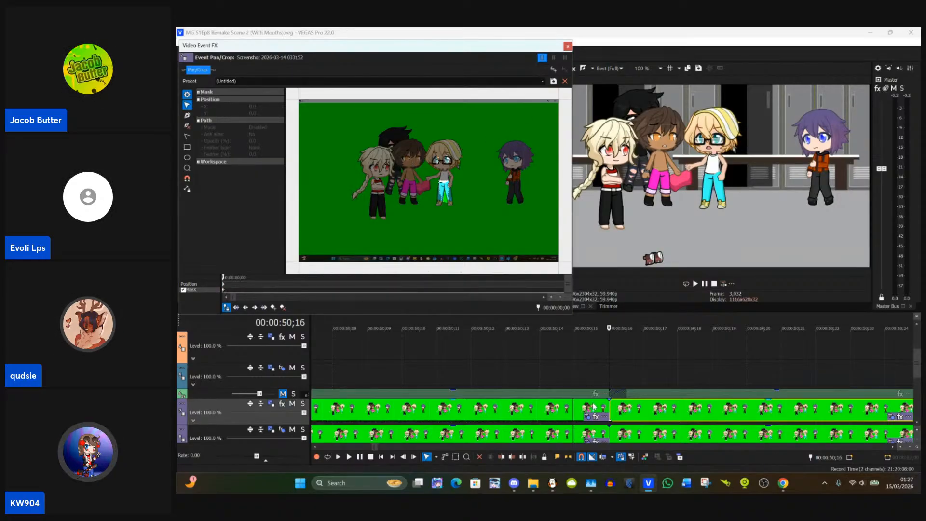
Step: Check the mask of the upper purple-track clip ending at 00:00:50;16 in Event Pan/Crop, close it, and return the playhead to 00:00:50;16
click(561, 413)
click(589, 418)
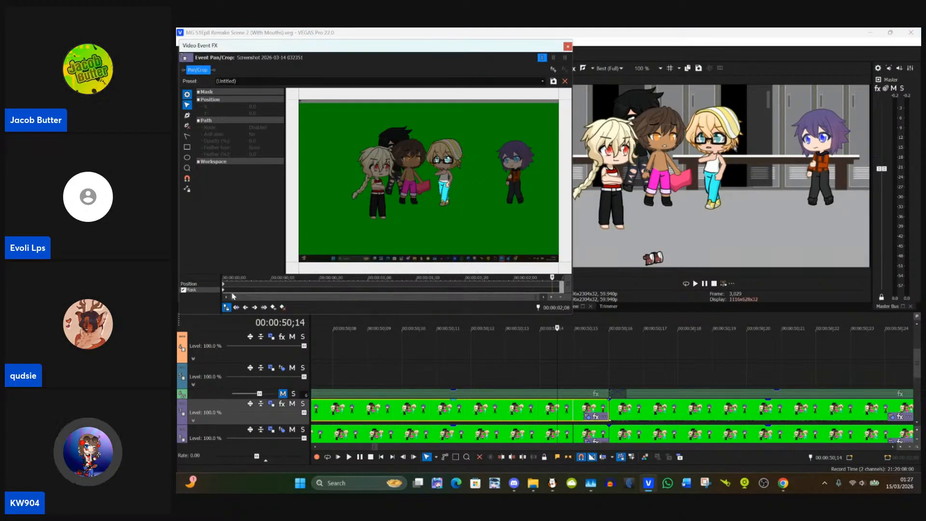
click(567, 46)
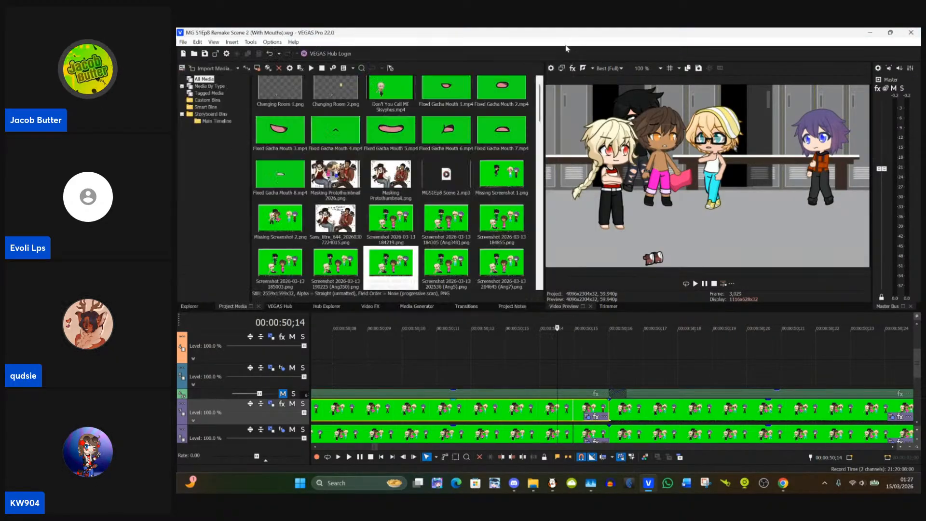
click(609, 408)
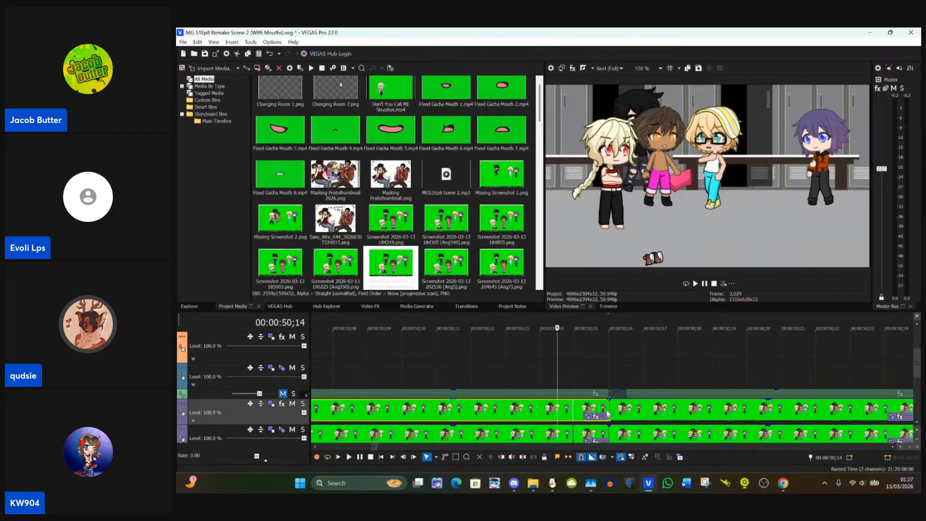
click(608, 413)
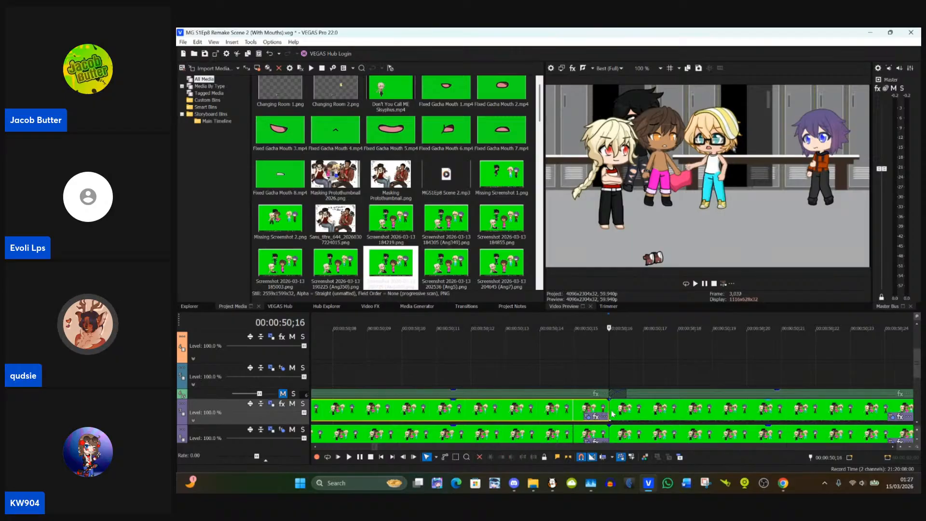
Step: Try to paste the copied mask onto the first mask keyframe of the clip starting at 00:00:50;16, and close Event Pan/Crop
click(891, 418)
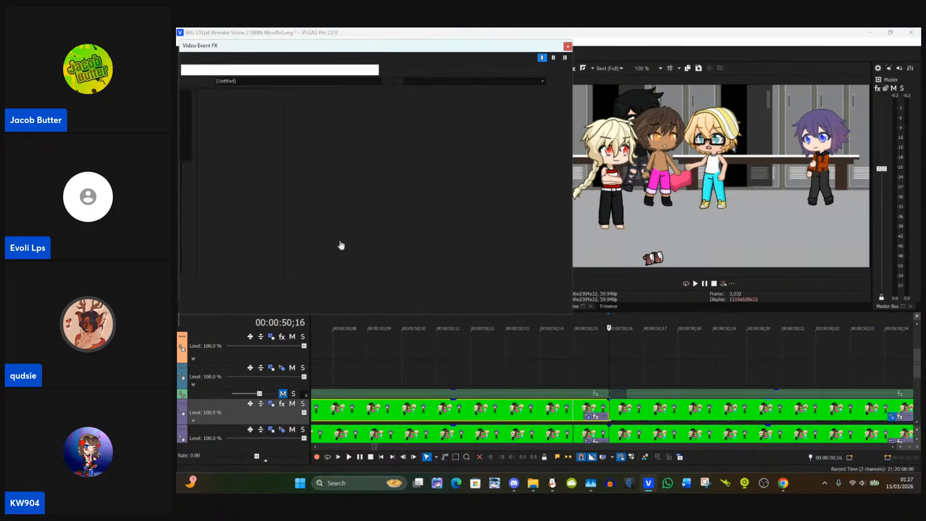
scroll(352, 239, up, 5)
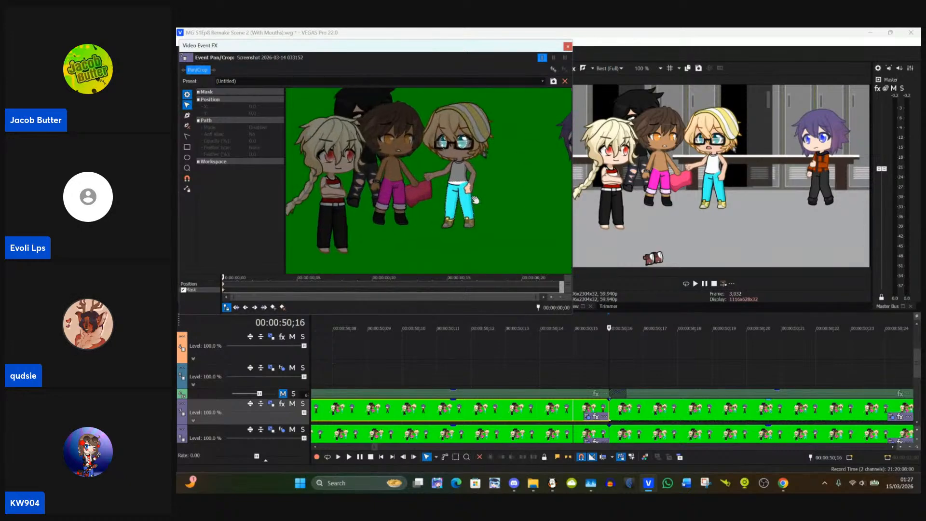
click(223, 291)
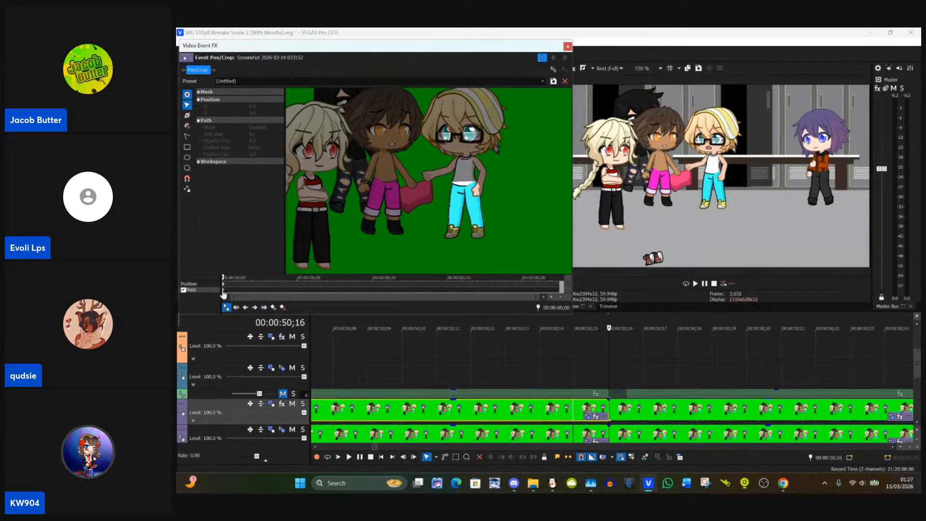
key(ctrl+v)
scroll(223, 294, up, 5)
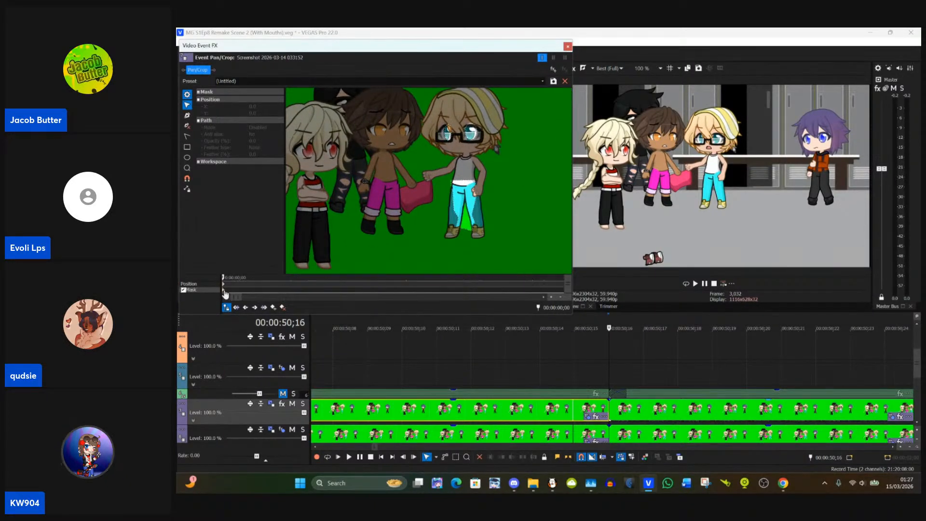
scroll(446, 231, up, 3)
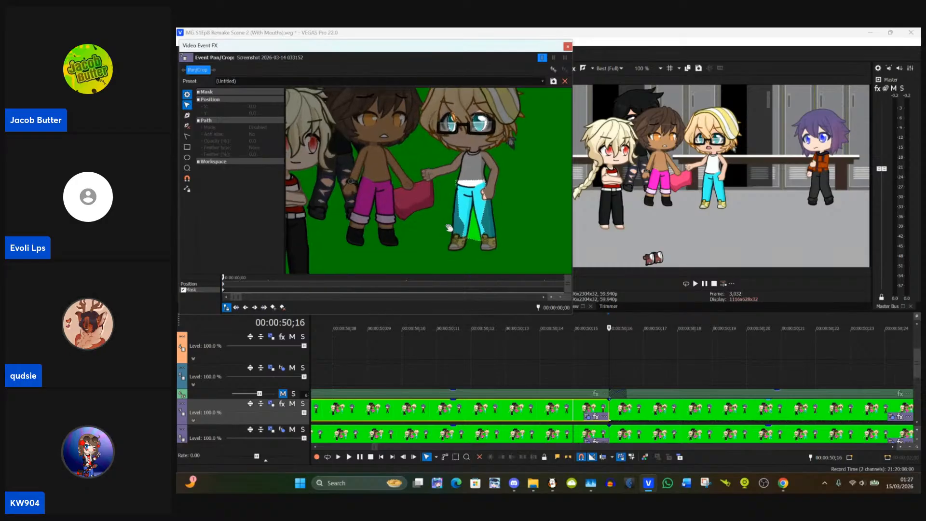
click(283, 308)
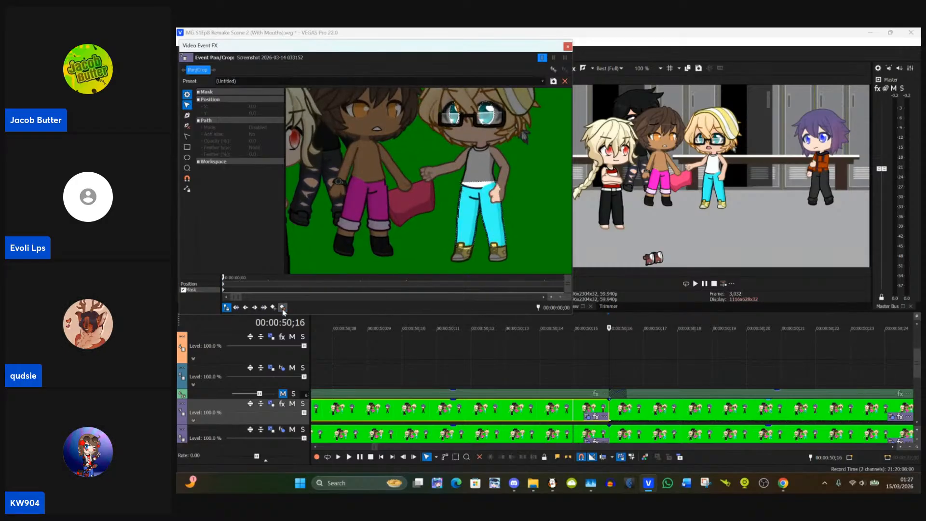
scroll(383, 218, down, 3)
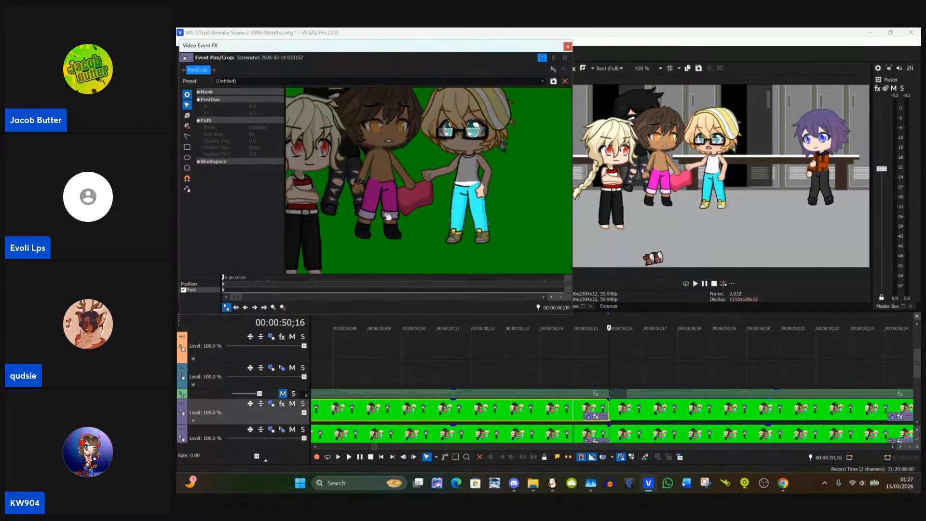
click(568, 47)
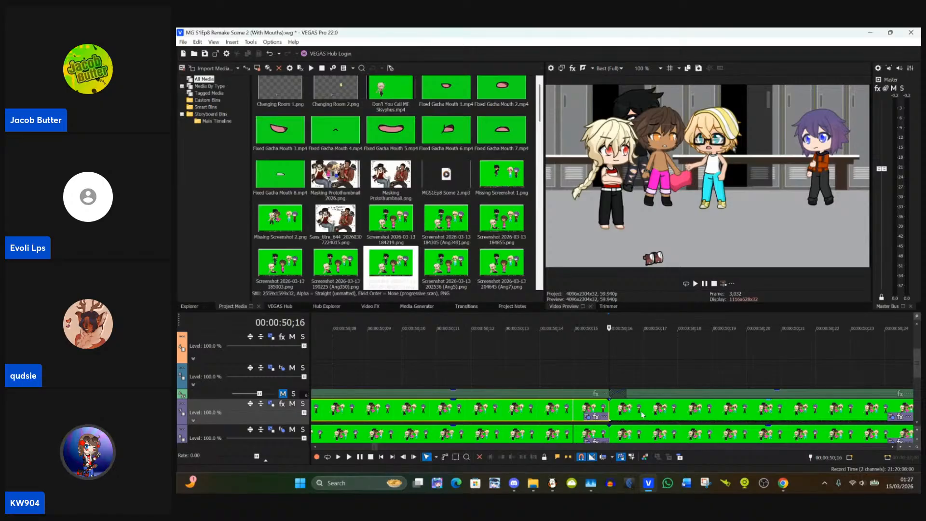
Step: Paste the event attributes of the upper purple-track clip at 00:00:50;16 onto the clip starting at 00:00:51;08, and save the project
click(627, 413)
scroll(634, 412, down, 1)
scroll(635, 413, down, 3)
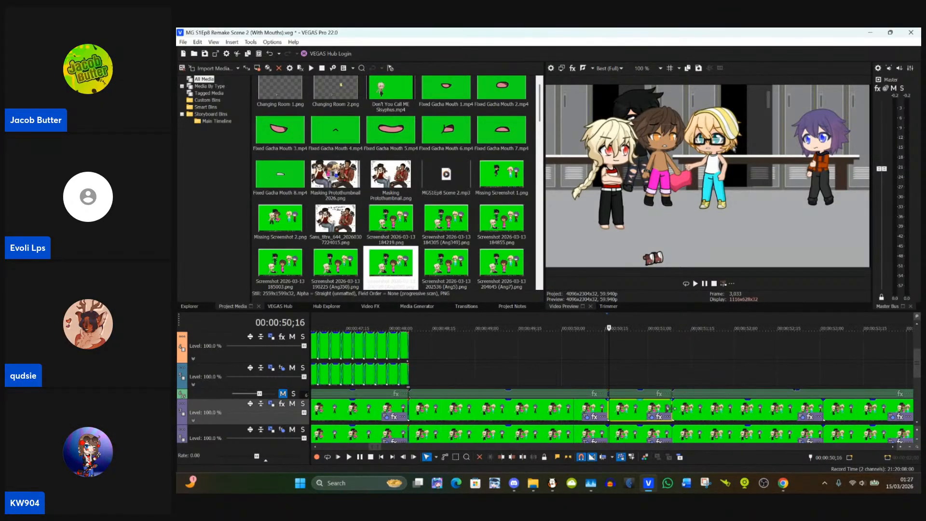
click(707, 409)
click(657, 408)
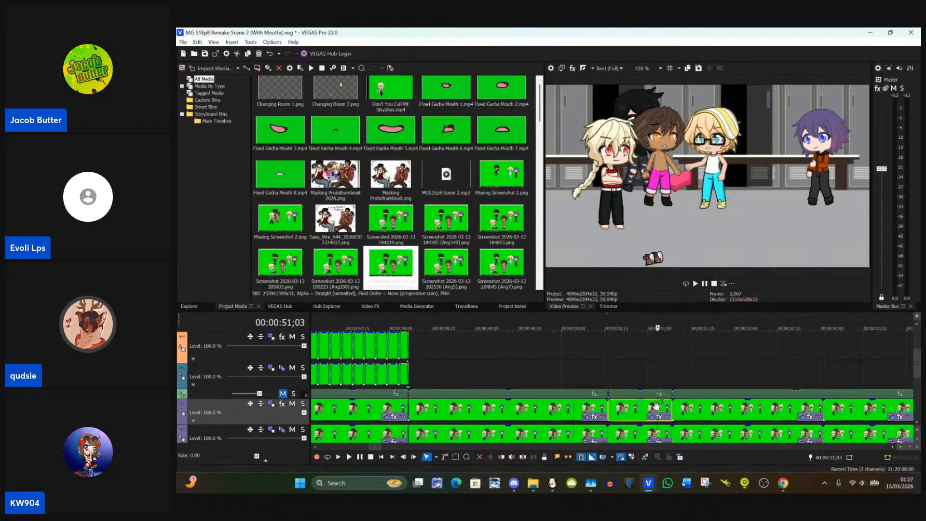
click(685, 414)
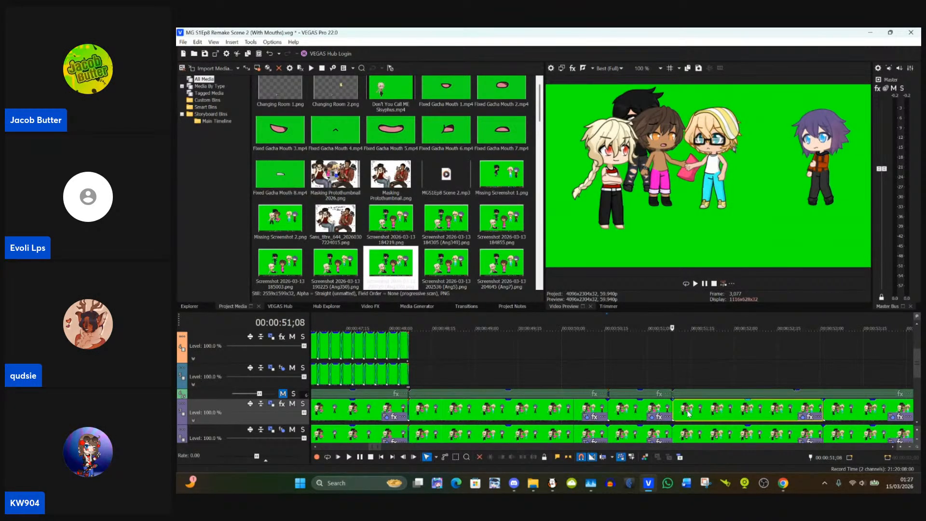
right_click(688, 413)
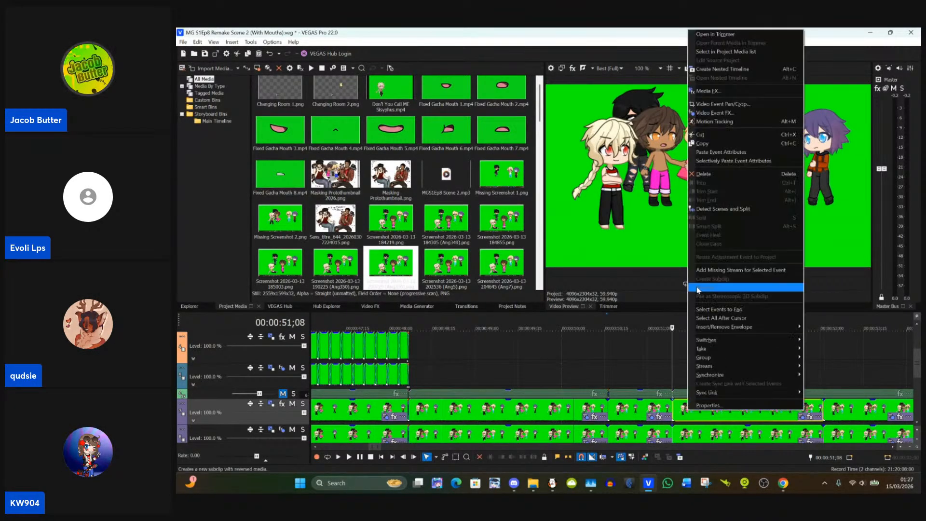
click(720, 152)
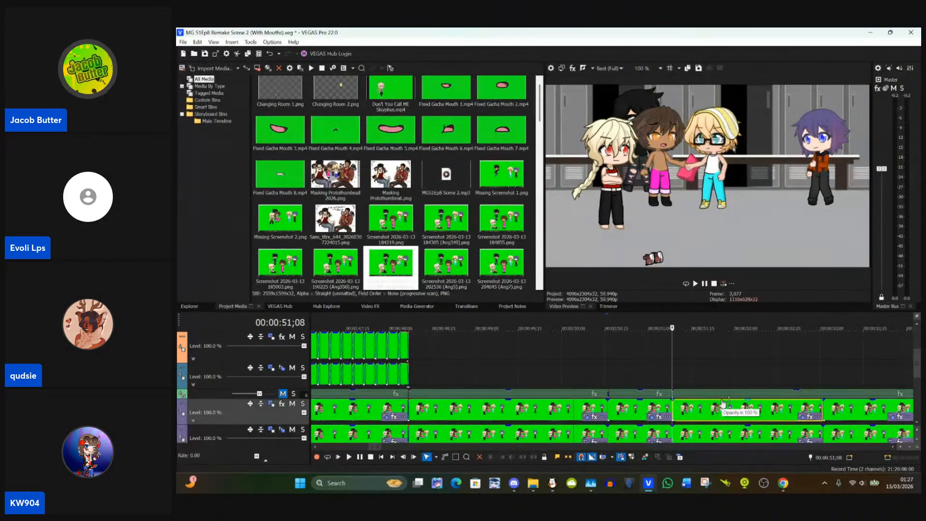
key(ctrl+s)
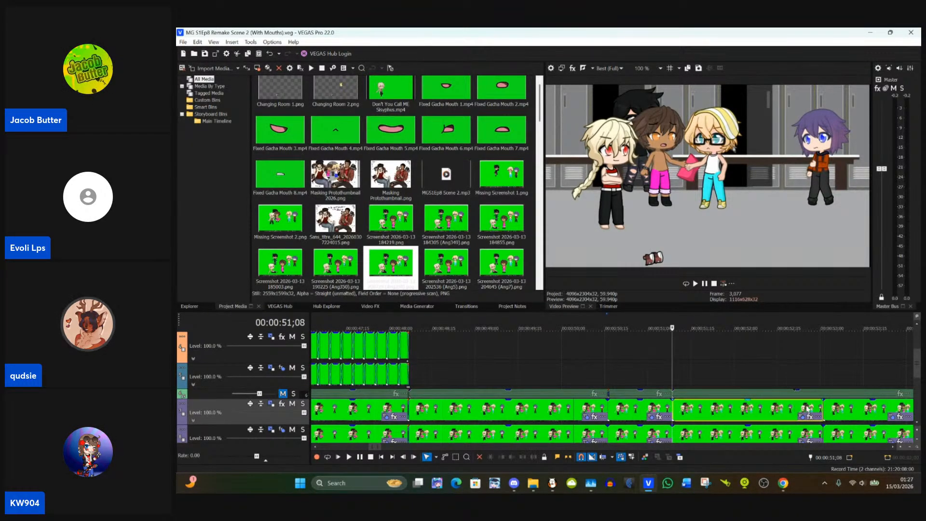
click(803, 418)
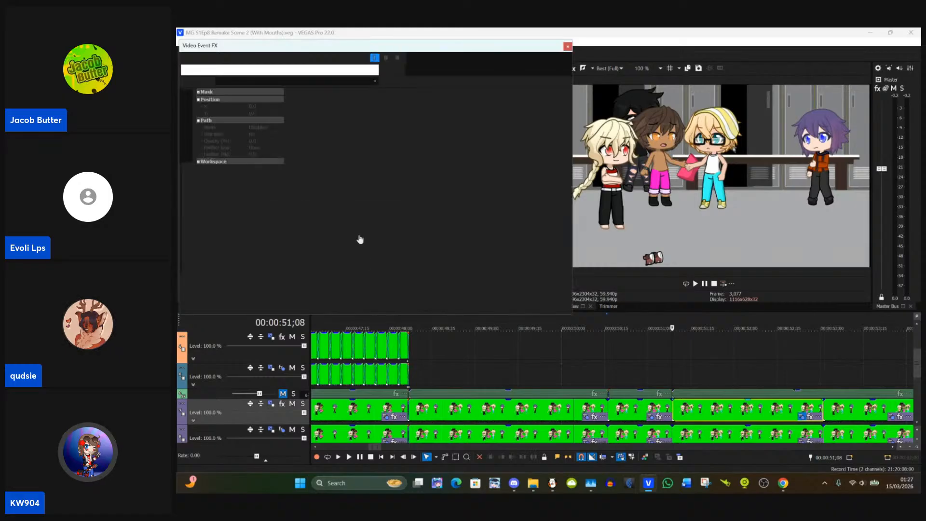
click(567, 47)
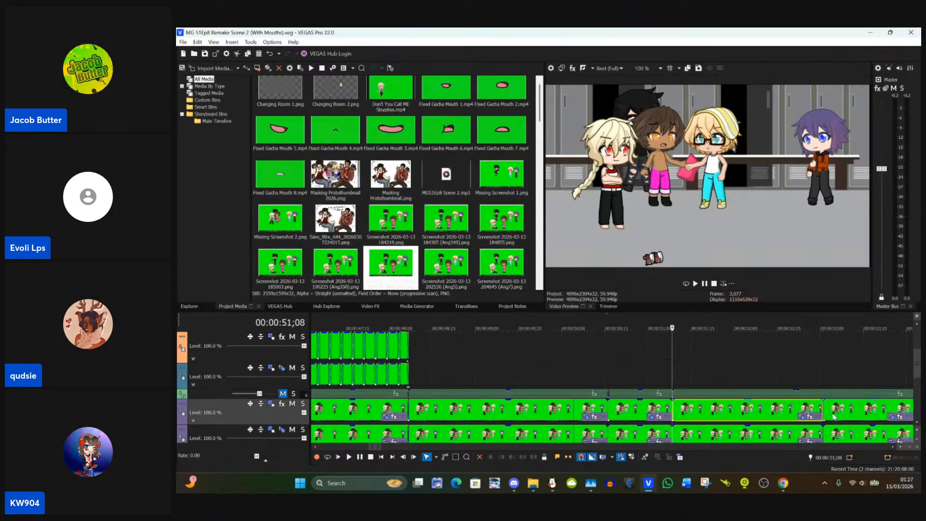
Step: Paste the same event attributes onto the upper purple-track clip starting at 00:00:53;01
click(826, 411)
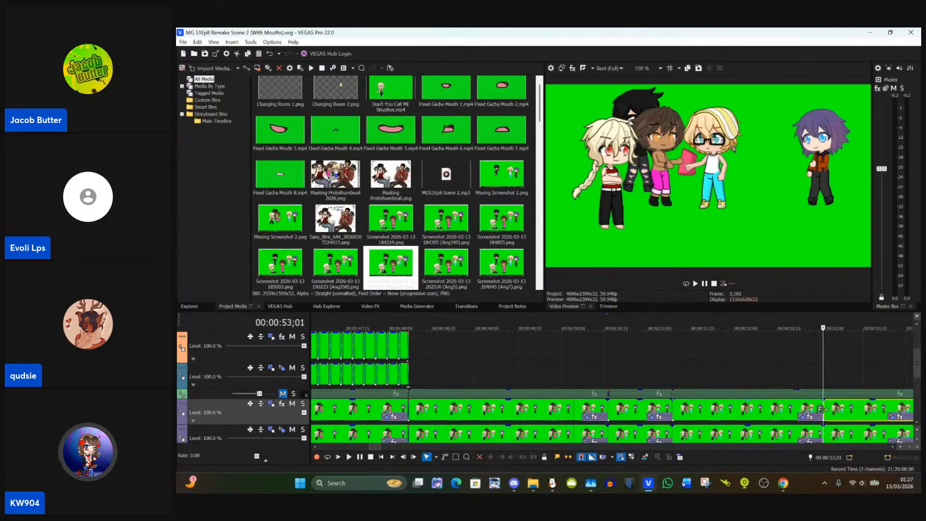
right_click(841, 414)
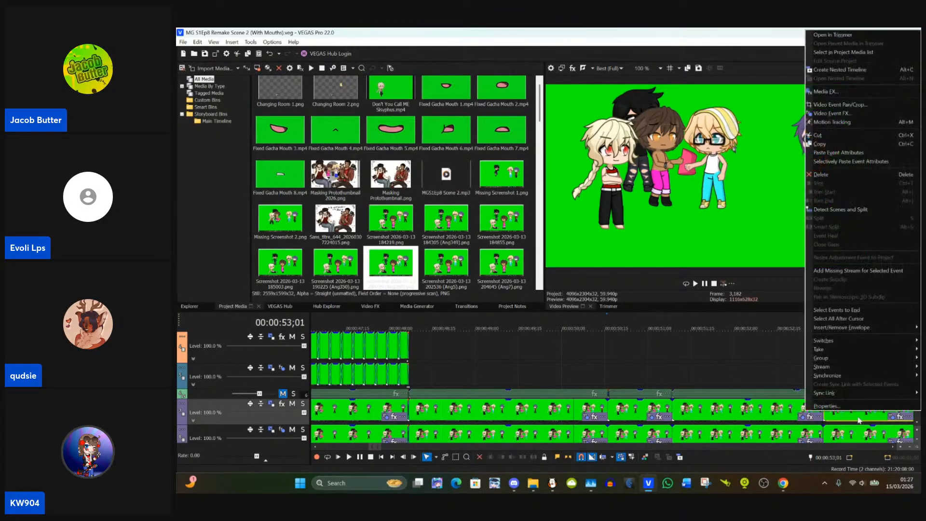
click(839, 153)
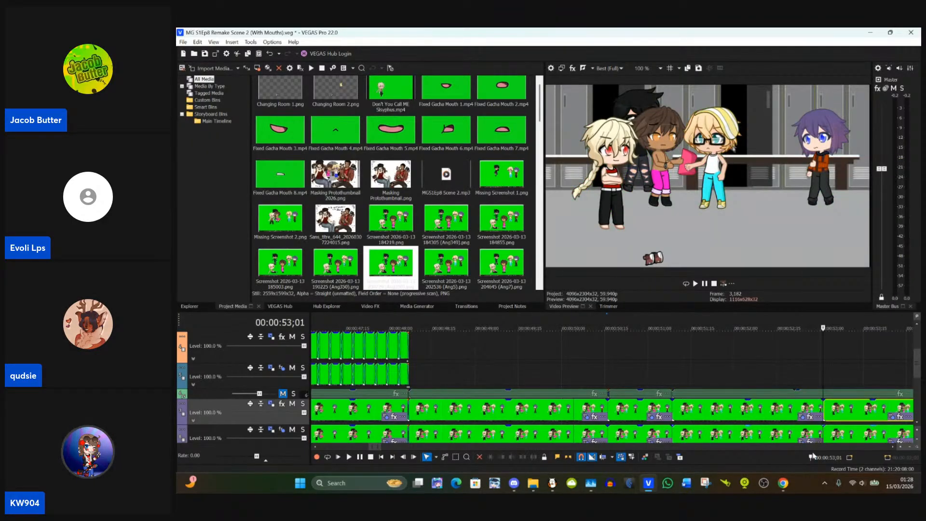
Step: Examine the blond character's masking on the frames at 00:00:52;04, 00:00:50;13 and 00:00:46;00
click(892, 447)
click(893, 450)
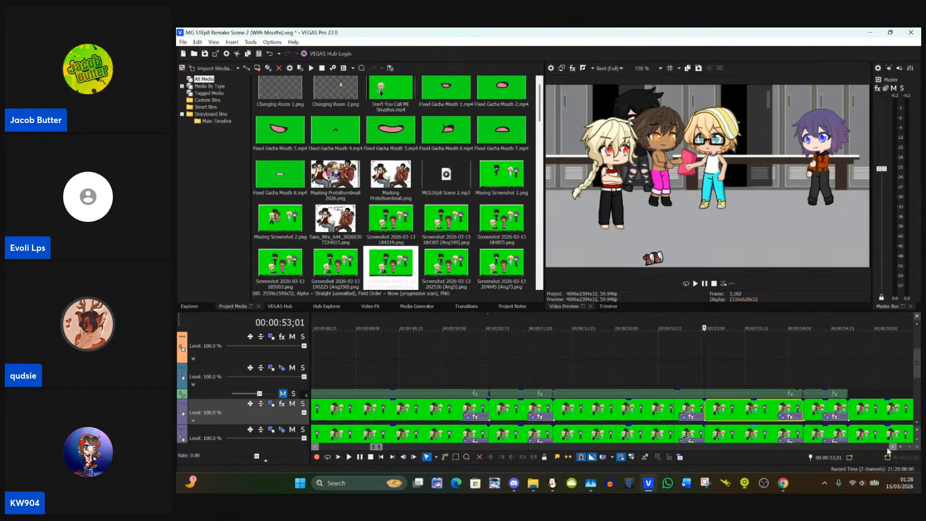
click(628, 373)
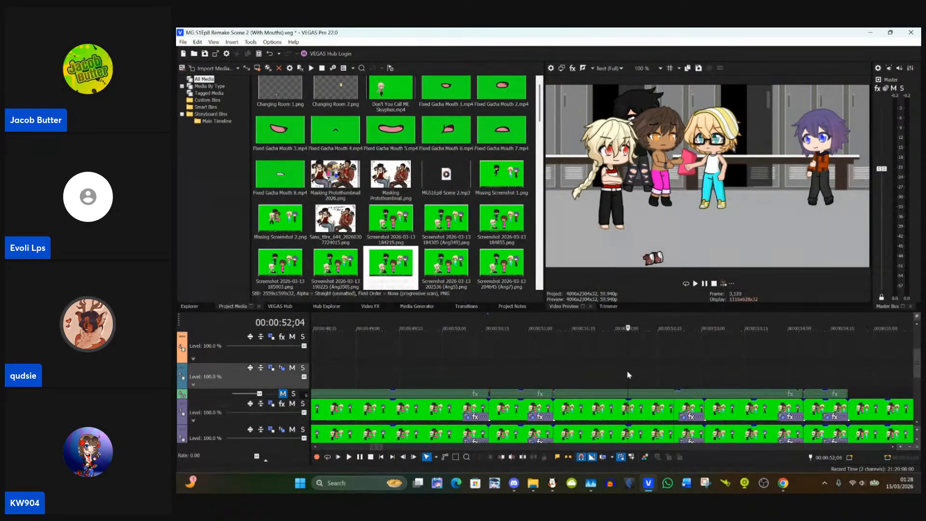
click(480, 377)
scroll(479, 377, up, 3)
scroll(505, 381, down, 5)
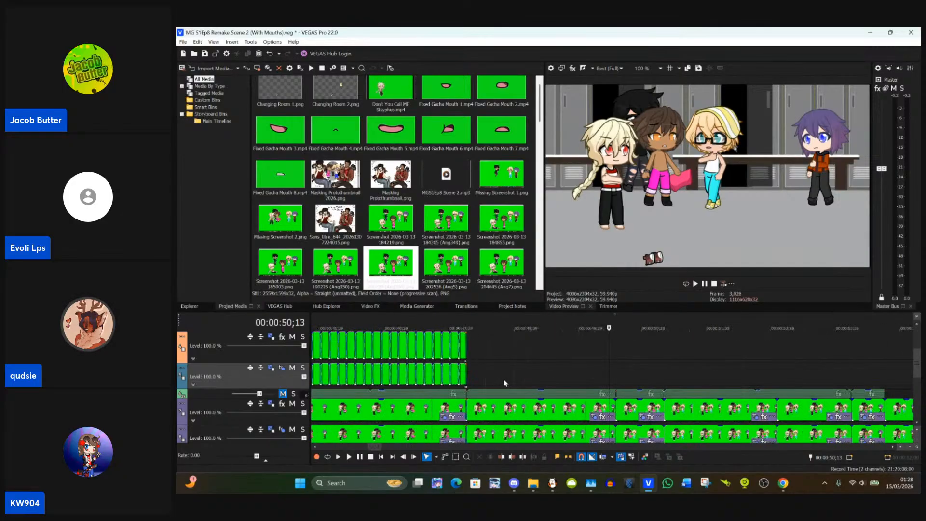
scroll(508, 383, down, 3)
click(513, 410)
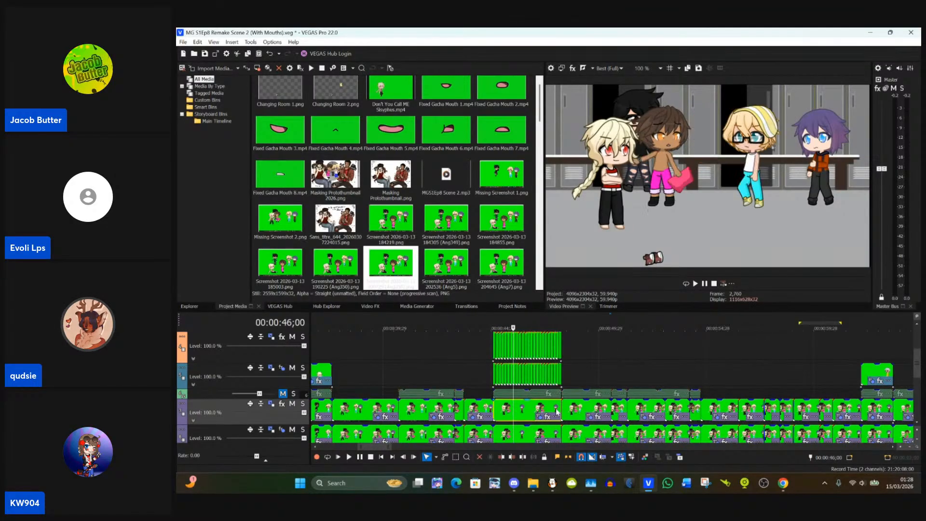
Step: Open Event Pan/Crop for the upper purple-track clip starting at 00:00:48;06 and bring the purple-haired character's face into view
click(568, 413)
scroll(569, 413, up, 3)
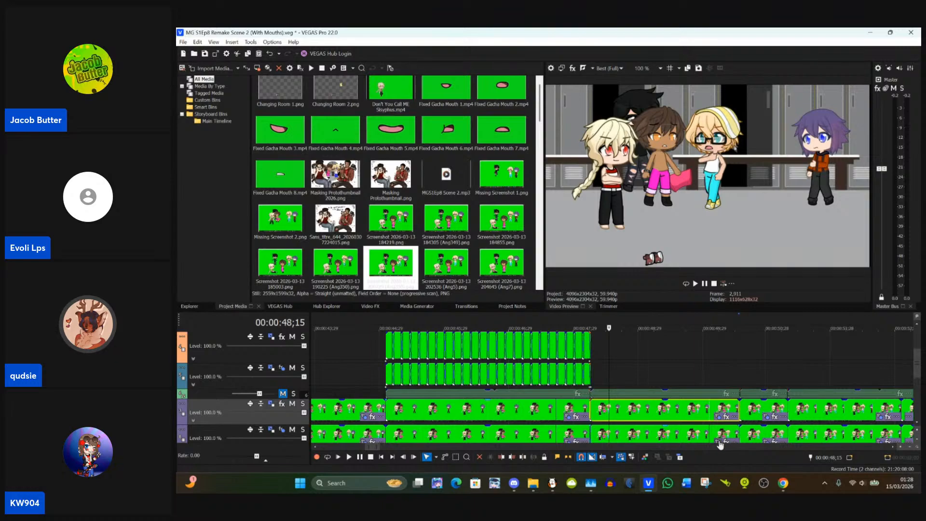
click(717, 417)
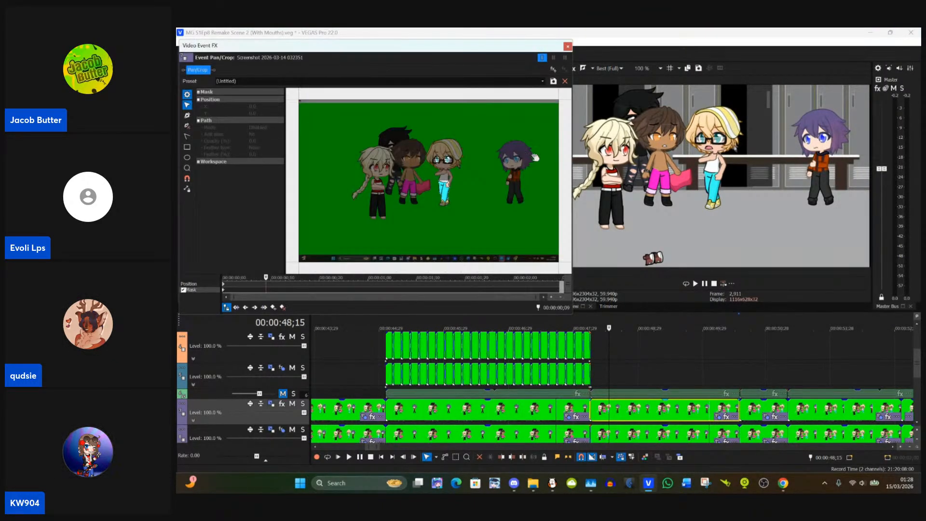
scroll(537, 157, up, 4)
drag(545, 156, 443, 189)
scroll(443, 190, up, 4)
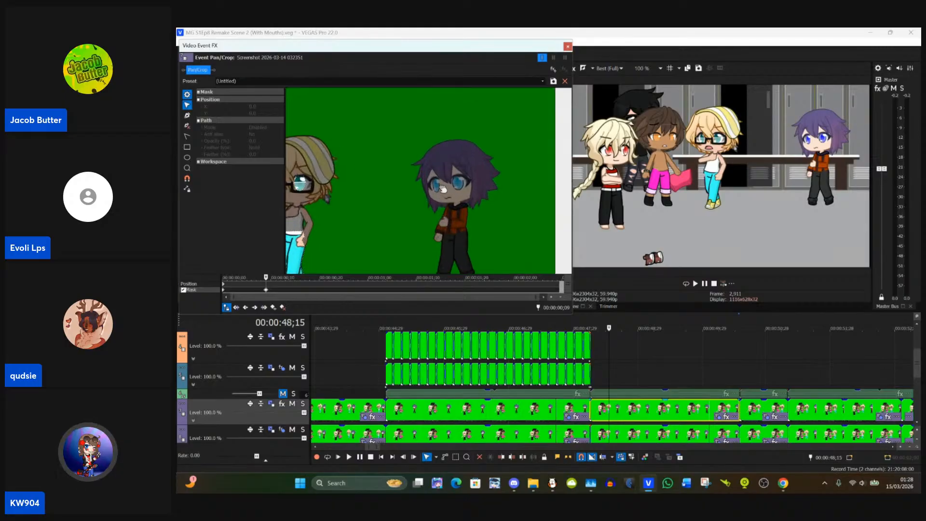
scroll(443, 189, up, 4)
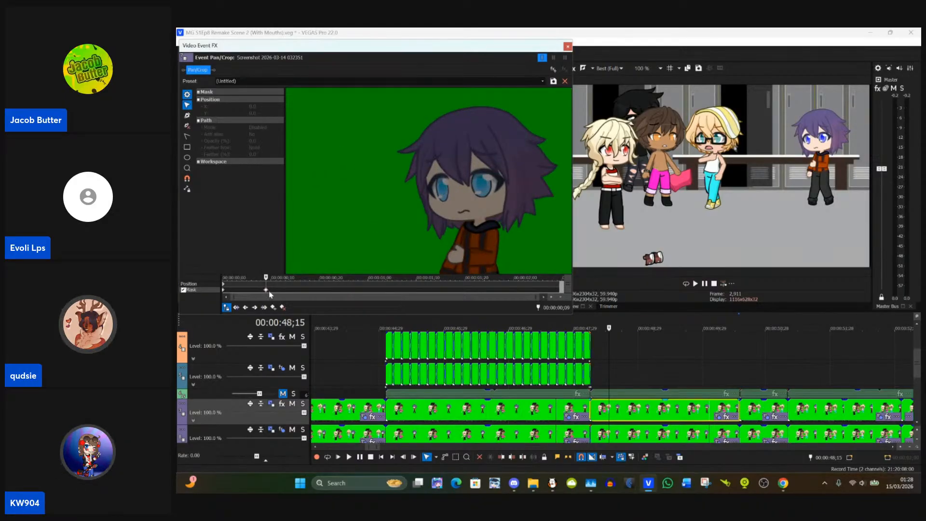
Step: Delete the stray mask keyframe at 00:00:48;15 from the clip
click(223, 290)
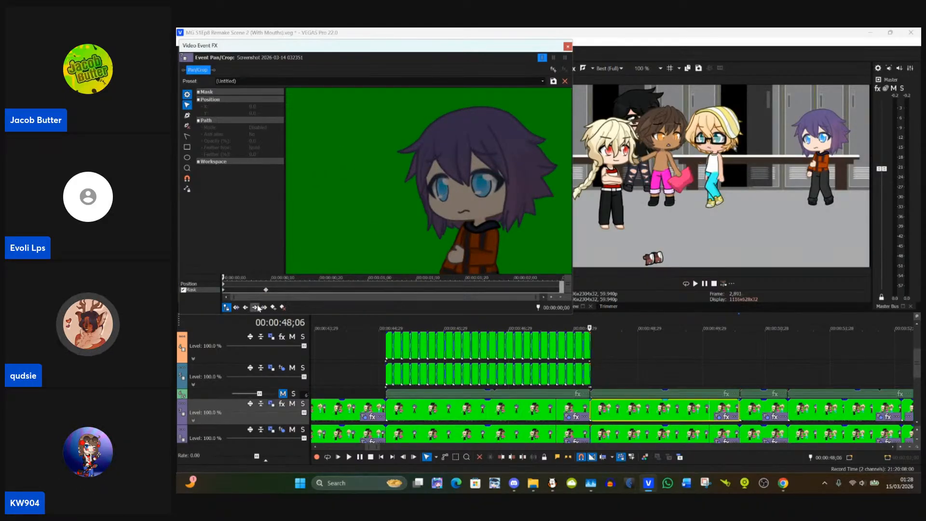
click(265, 292)
click(282, 307)
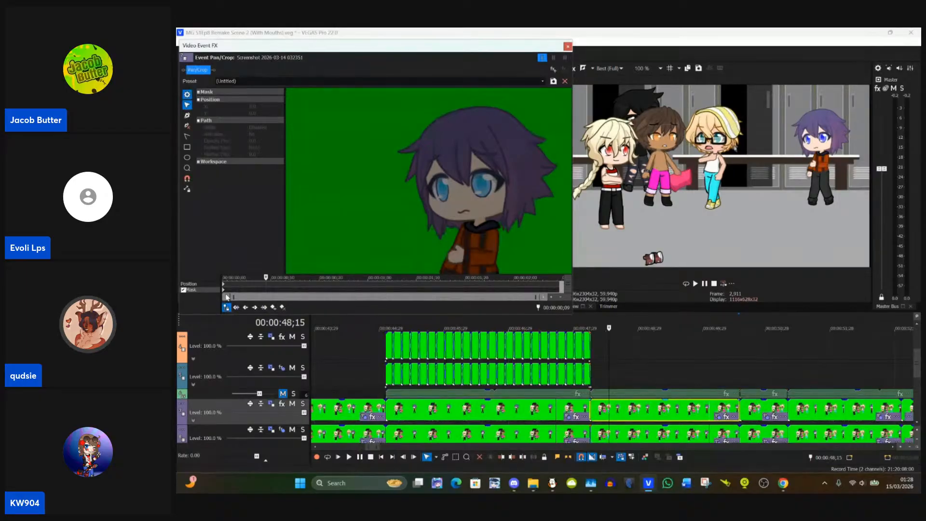
Step: Draw oval masks around both of the purple-haired character's eyes at the start of the 00:00:48;06 clip, then close Event Pan/Crop
click(223, 293)
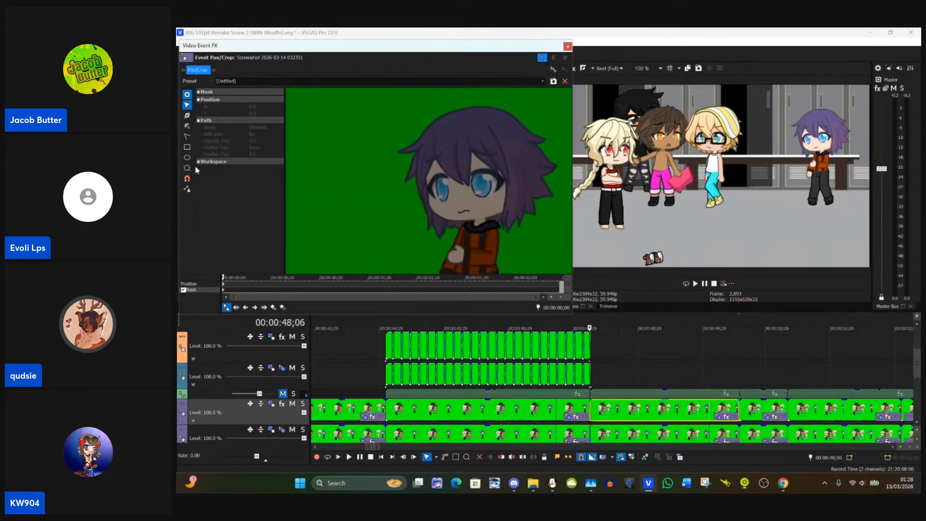
scroll(442, 177, up, 3)
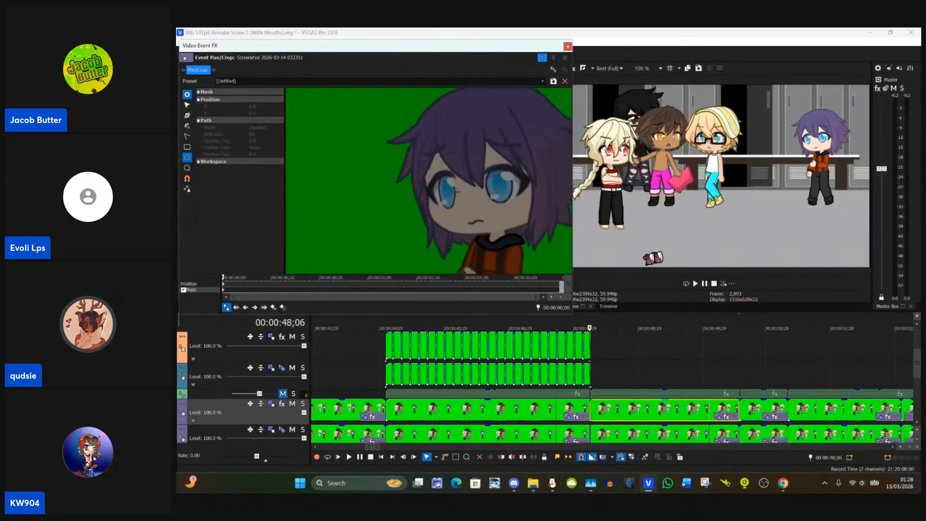
drag(435, 172, 460, 212)
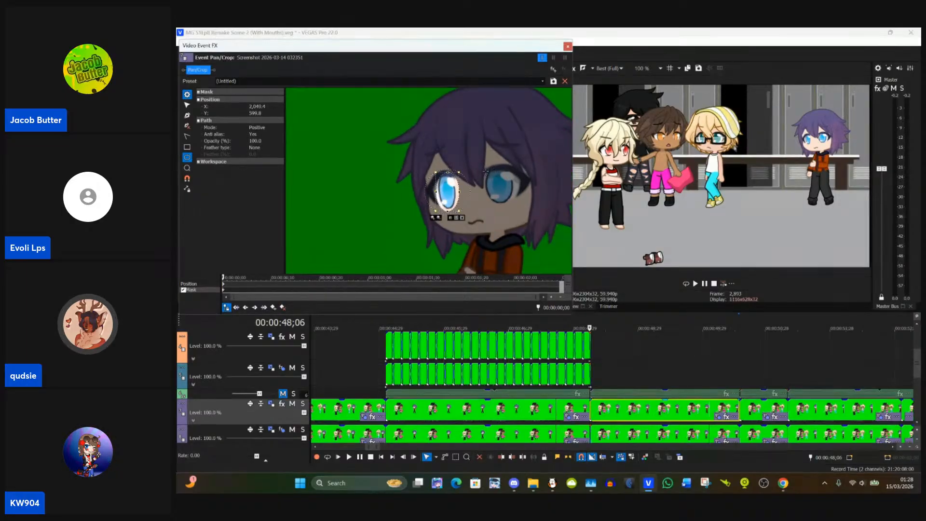
drag(485, 172, 518, 209)
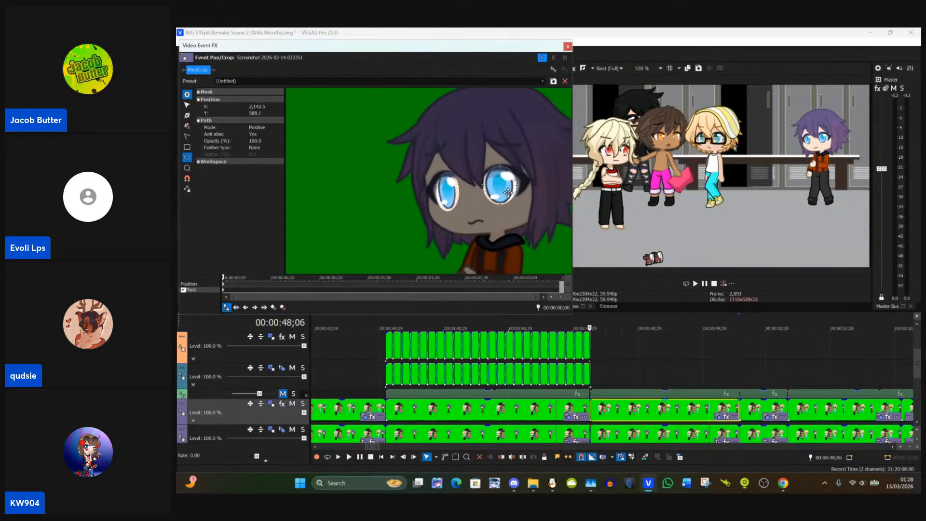
click(568, 46)
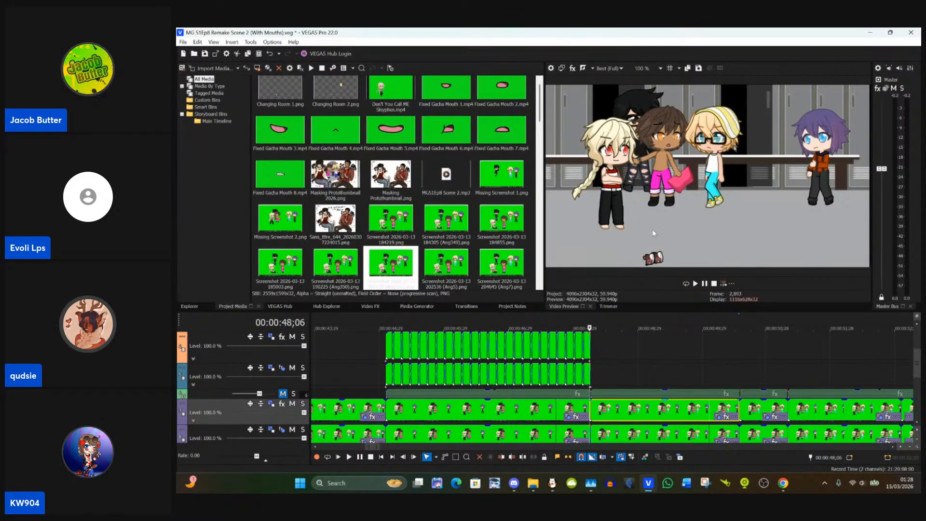
Step: In Event Pan/Crop for the upper purple-track clip starting at 00:00:50;16, oval-mask the purple-haired character's eye nearer the blond character
click(713, 413)
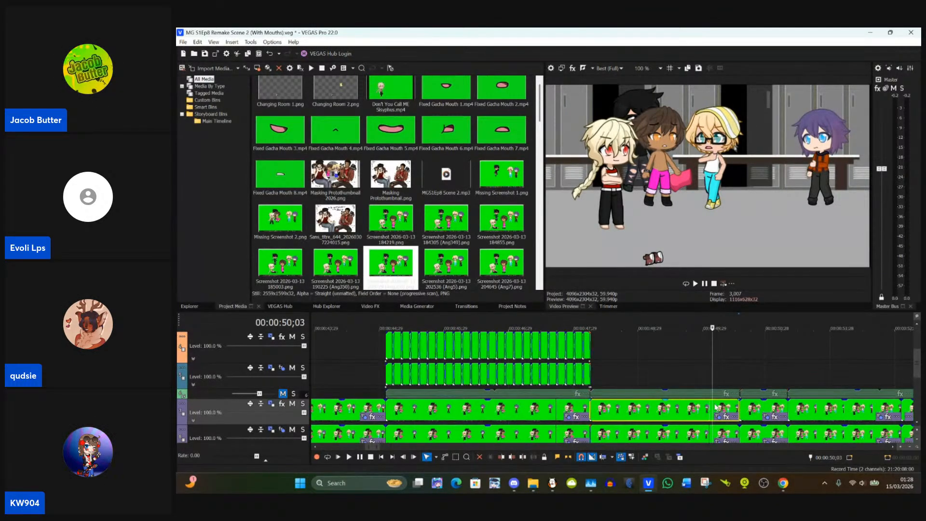
click(744, 410)
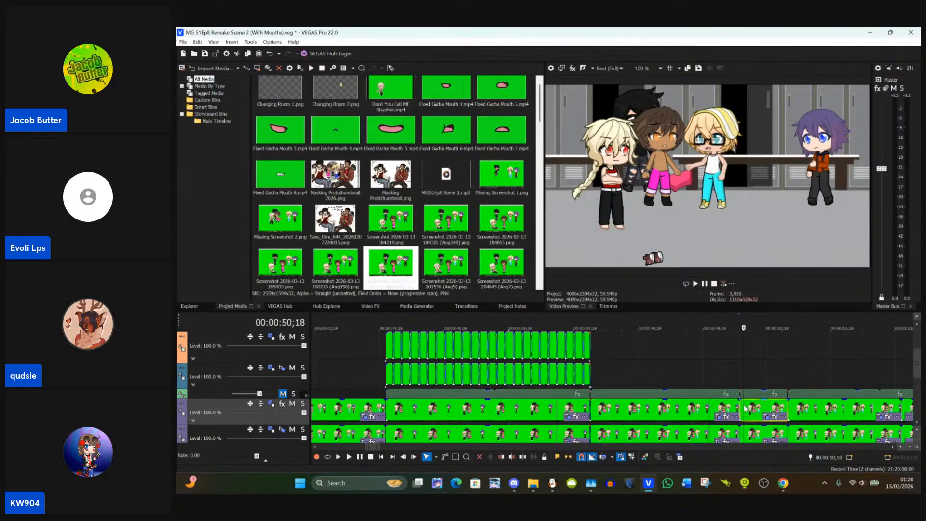
key(Left)
key(Left)
key(Left)
key(Left)
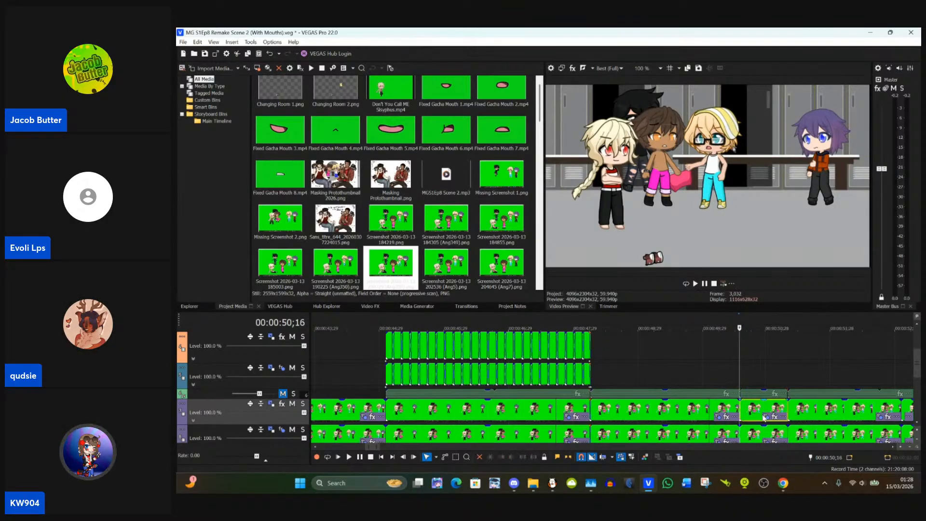
click(766, 418)
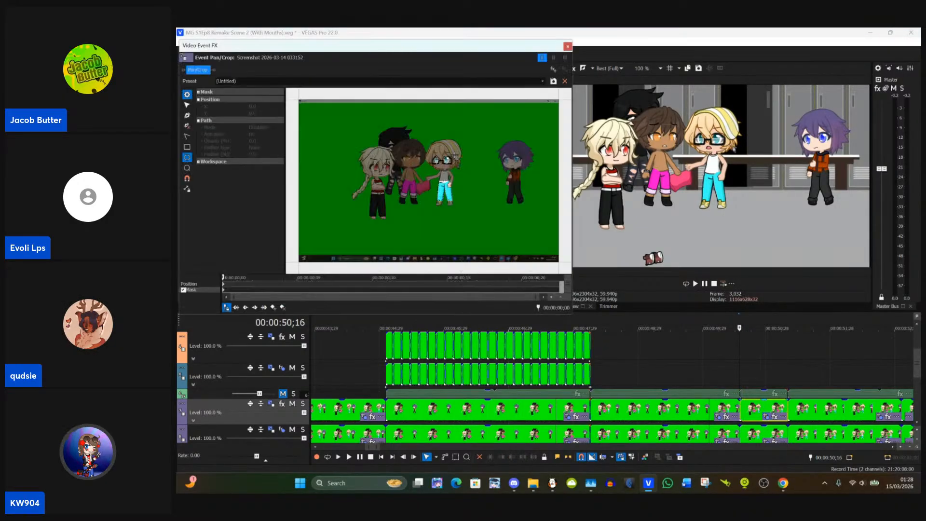
scroll(504, 153, up, 3)
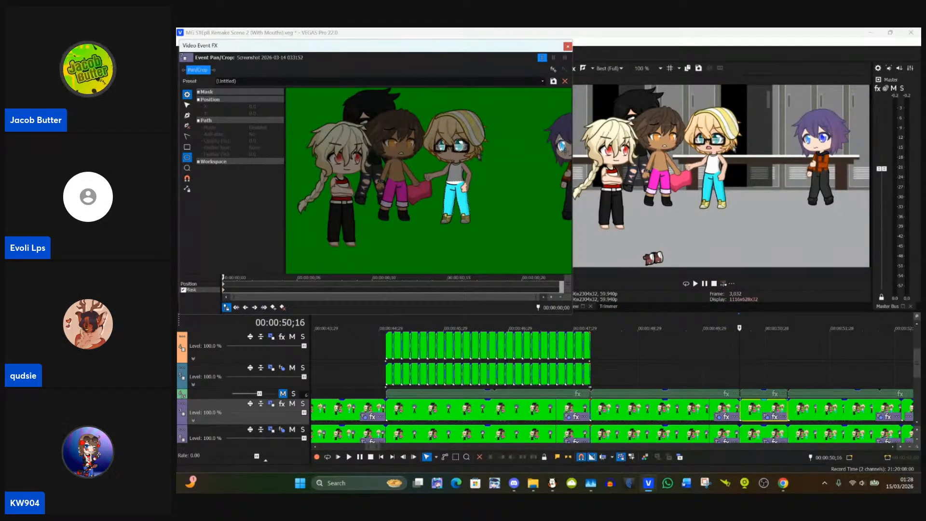
drag(567, 153, 568, 159)
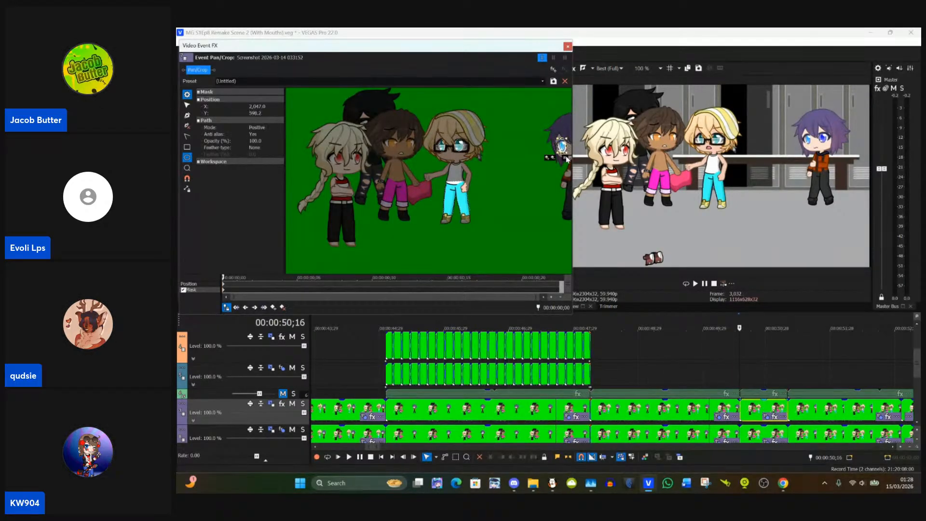
Step: Draw an oval mask around the purple-haired character's other eye, the one farther from the blond character
click(187, 105)
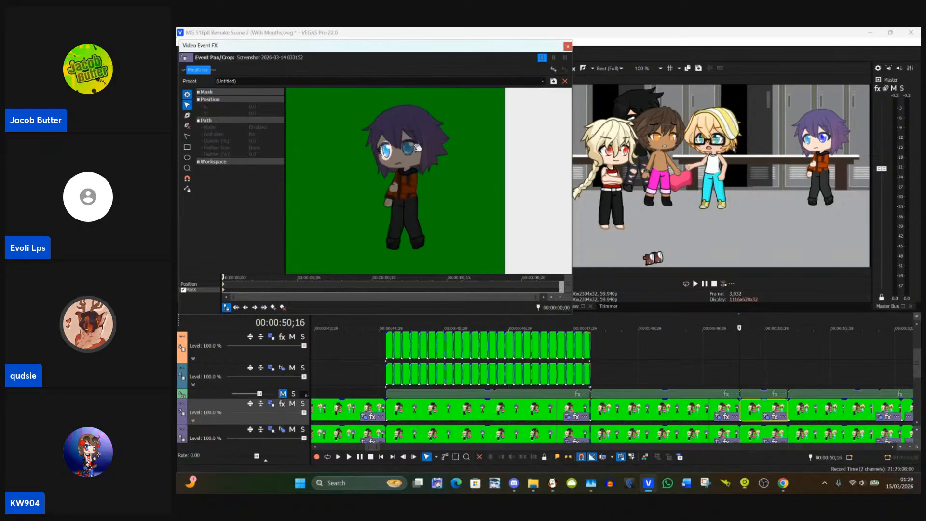
scroll(418, 147, up, 2)
drag(418, 142, 412, 177)
scroll(398, 168, up, 1)
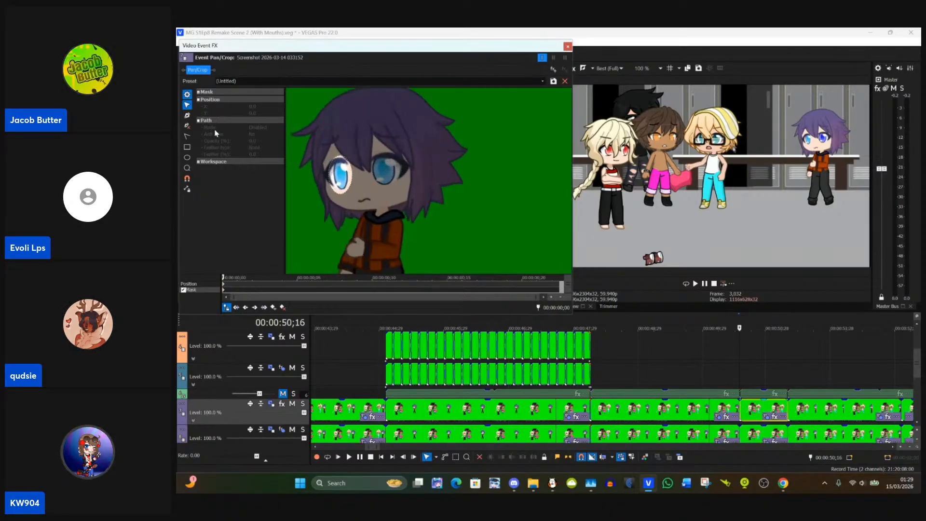
click(187, 157)
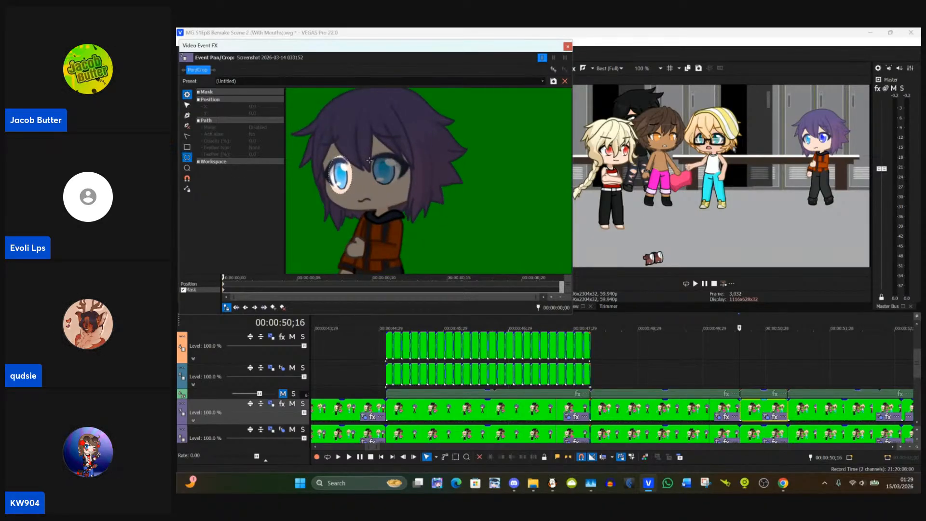
drag(367, 154, 402, 189)
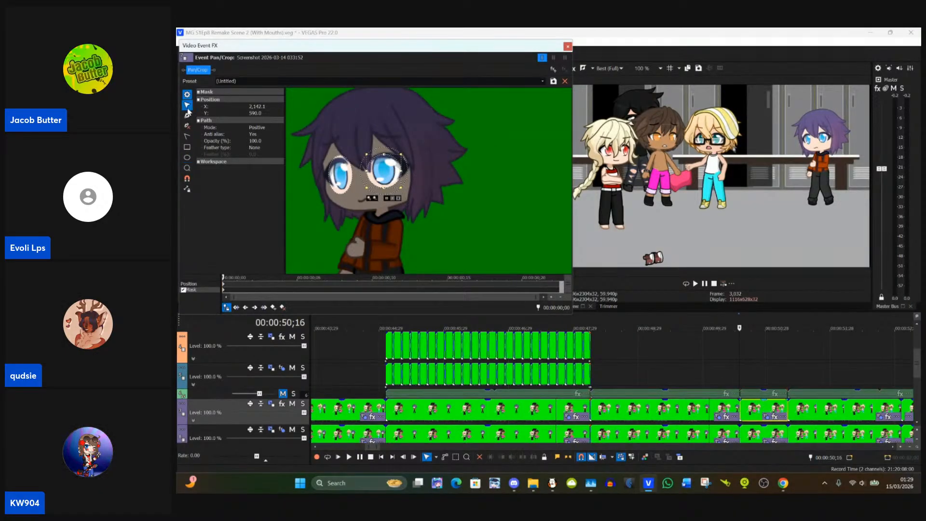
Step: Fine-tune the positions of both eye masks to fit the purple-haired character's eyes and close Event Pan/Crop
click(345, 192)
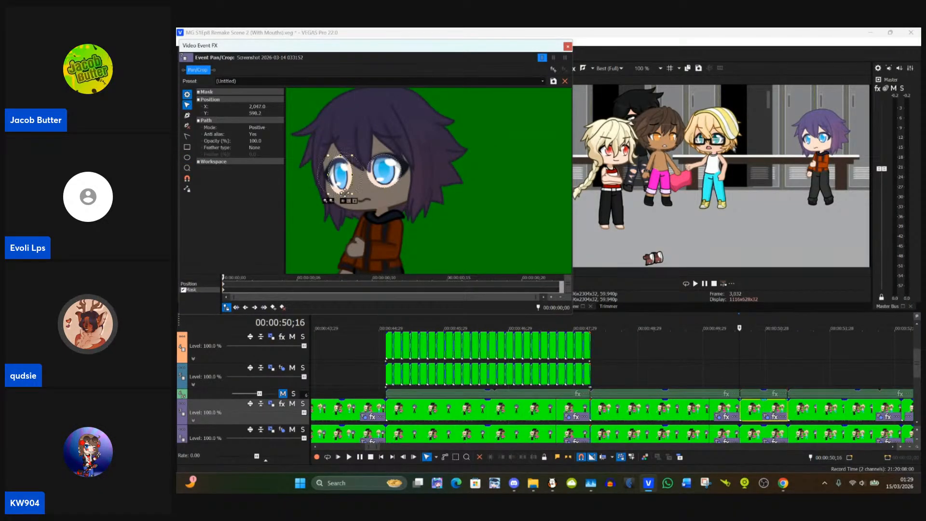
drag(353, 194, 352, 192)
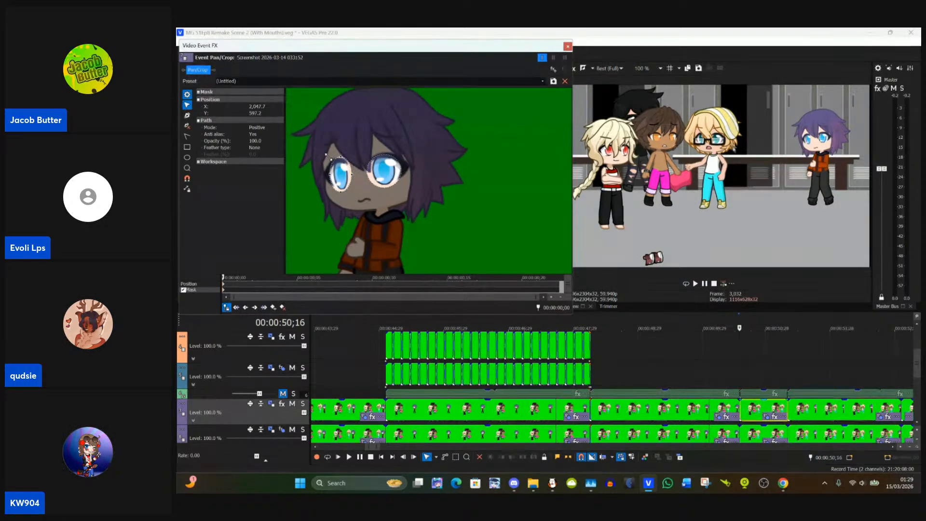
click(478, 168)
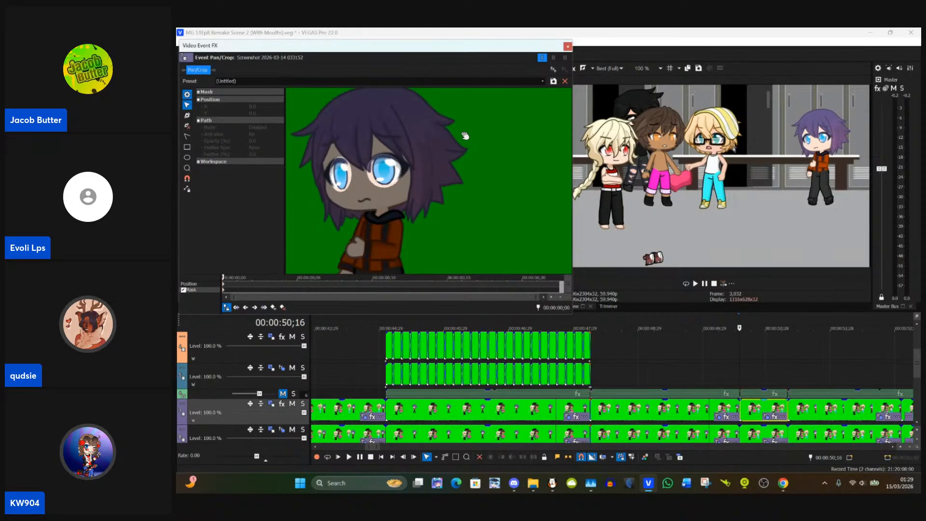
click(397, 186)
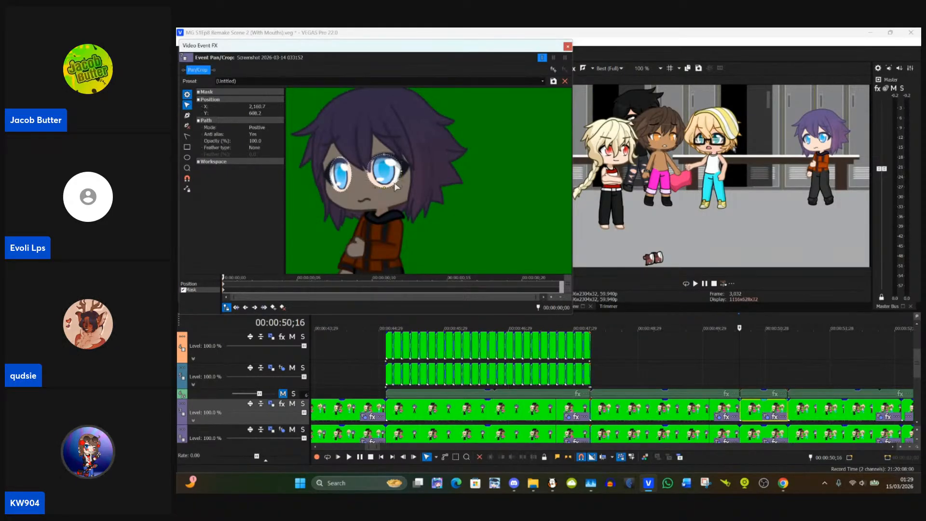
click(568, 46)
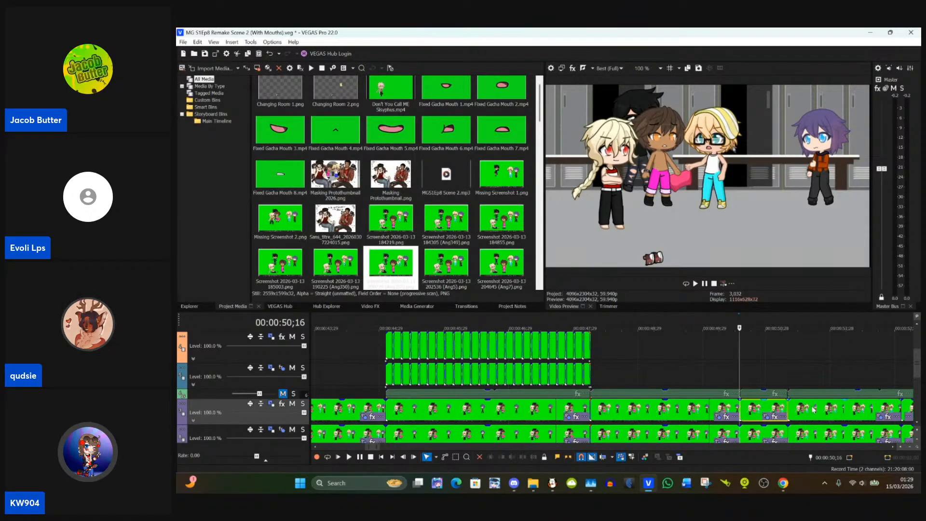
Step: Oval-mask both of the purple-haired character's eyes in Event Pan/Crop for the upper purple-track clip starting at 00:00:51;08
click(791, 410)
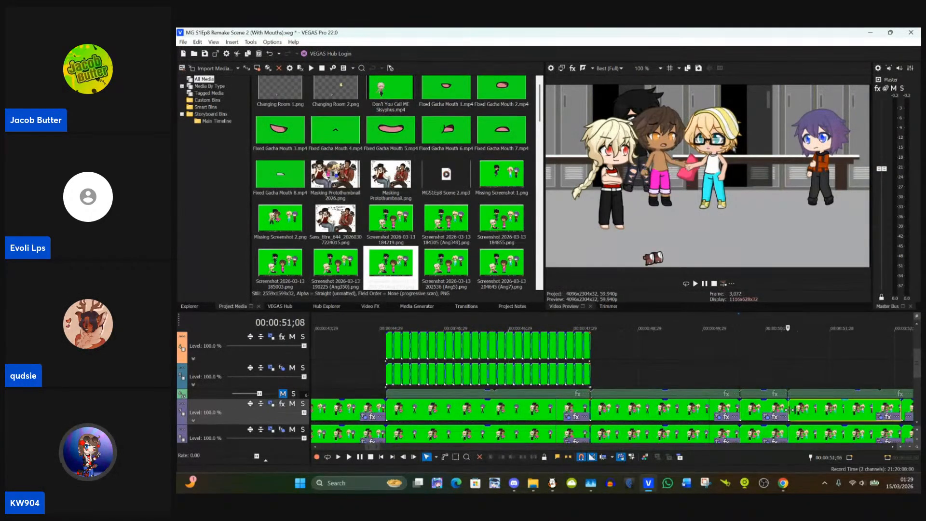
click(880, 418)
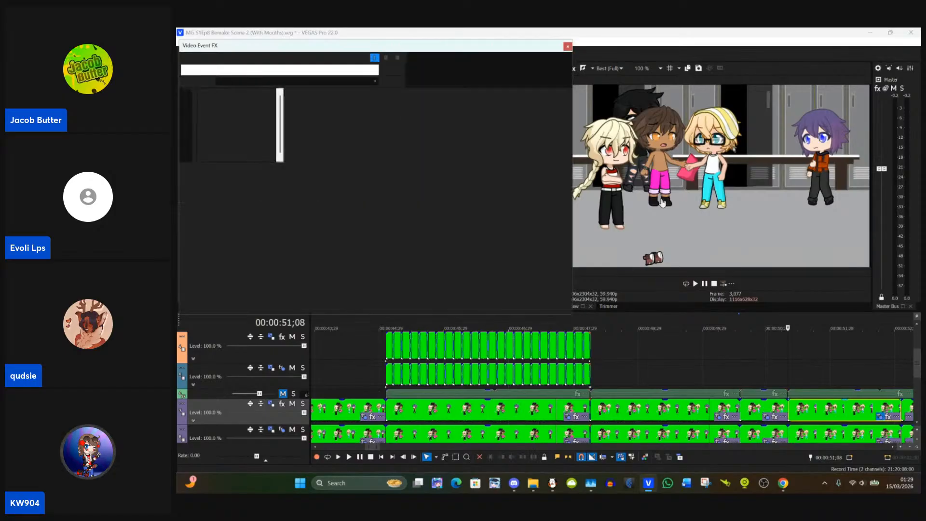
scroll(490, 169, up, 3)
drag(529, 160, 445, 197)
scroll(354, 163, up, 3)
scroll(492, 251, up, 3)
scroll(445, 154, up, 3)
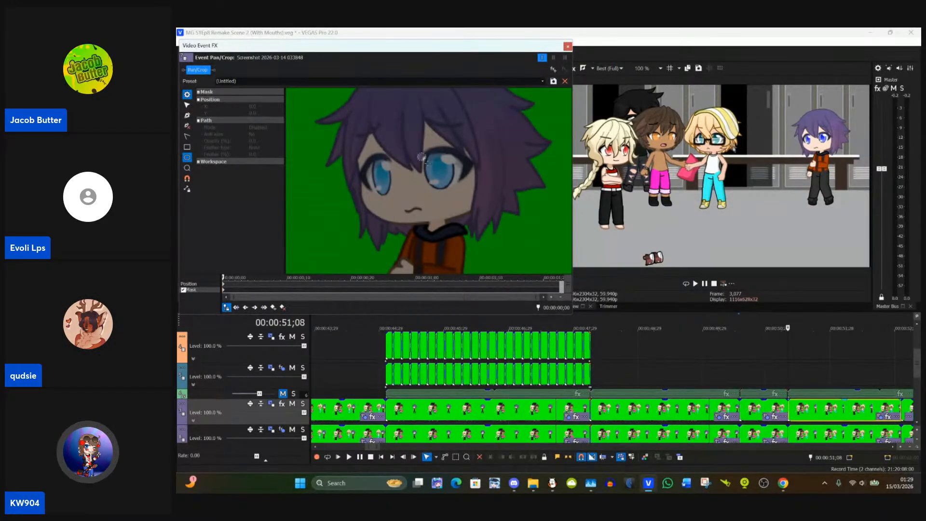
drag(419, 154, 460, 196)
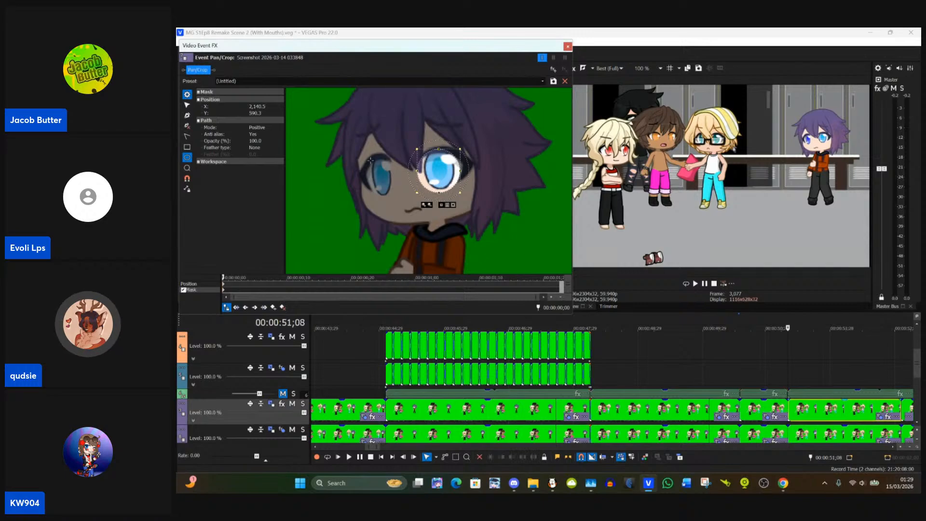
drag(369, 156, 395, 198)
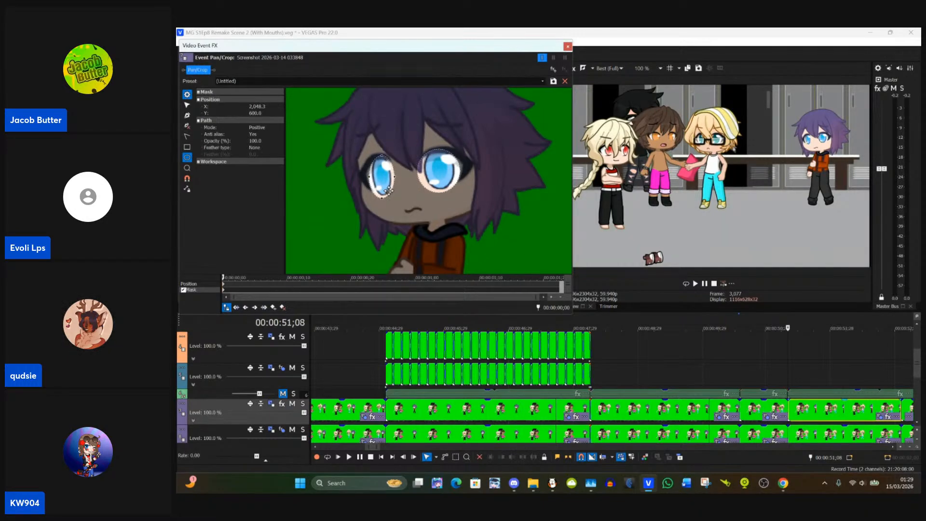
click(389, 191)
click(567, 46)
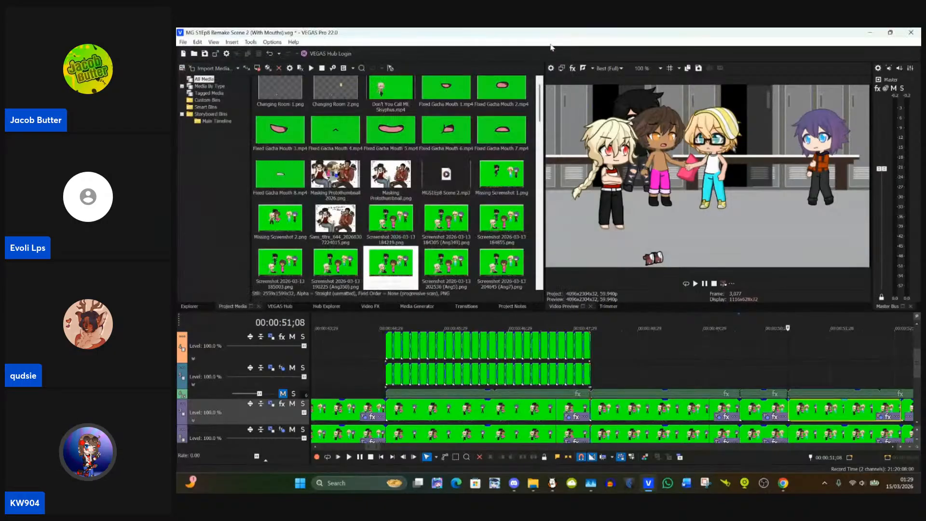
Step: Oval-mask both of the purple-haired character's eyes in Event Pan/Crop for the upper purple-track clip starting at 00:00:53;01
scroll(783, 333, down, 4)
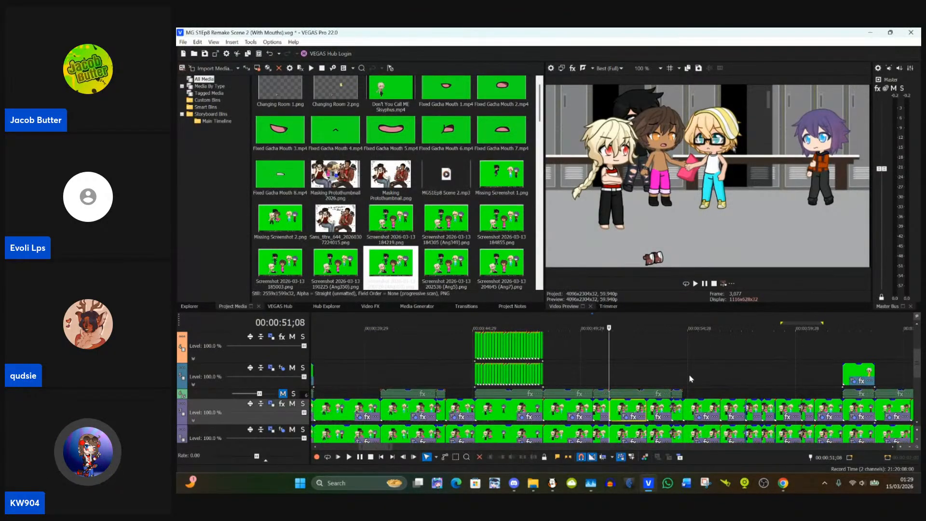
click(646, 381)
scroll(646, 381, up, 5)
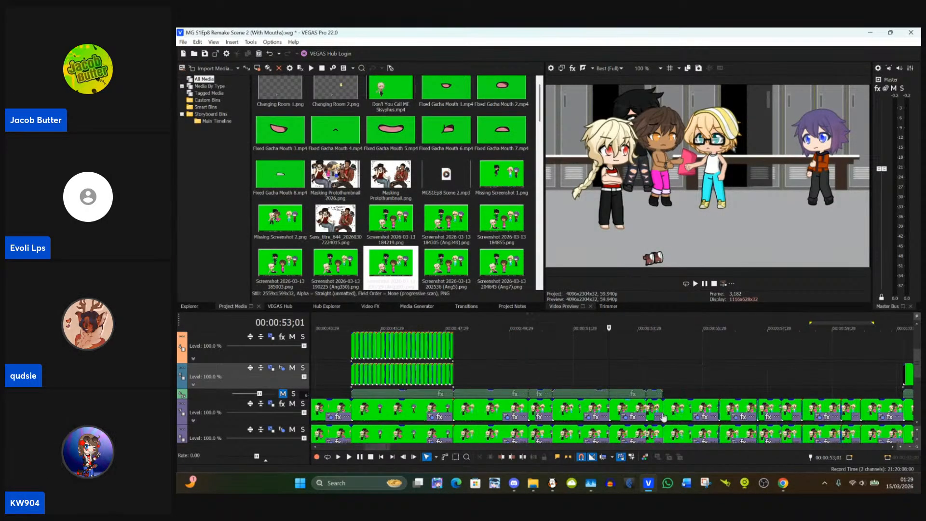
click(735, 418)
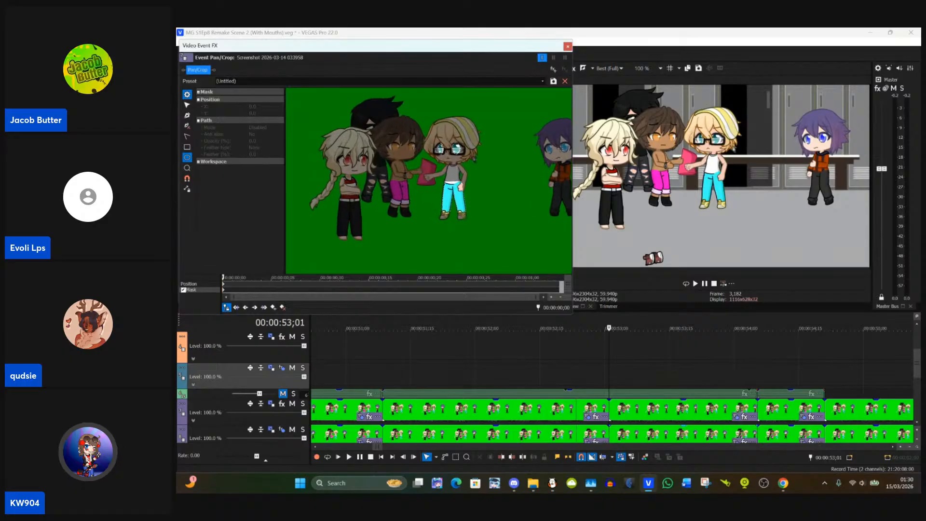
click(186, 104)
drag(520, 200, 414, 201)
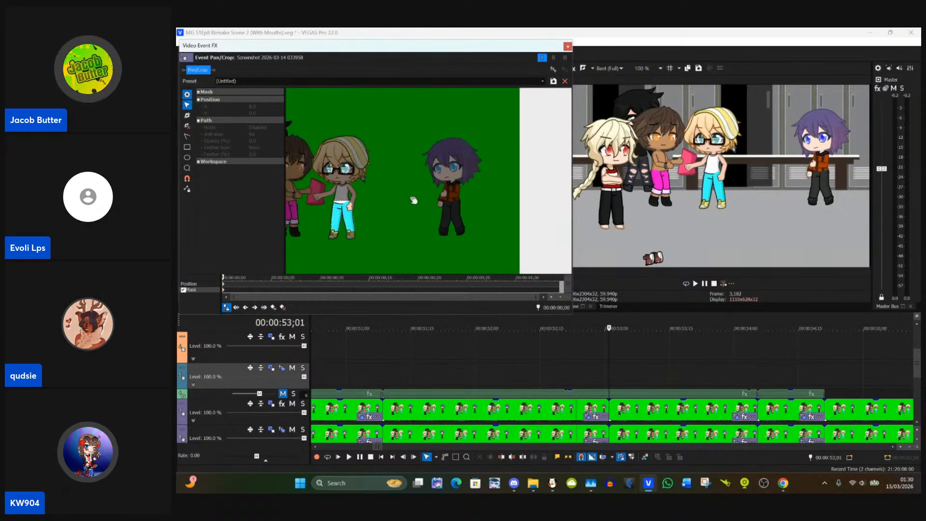
scroll(414, 201, up, 8)
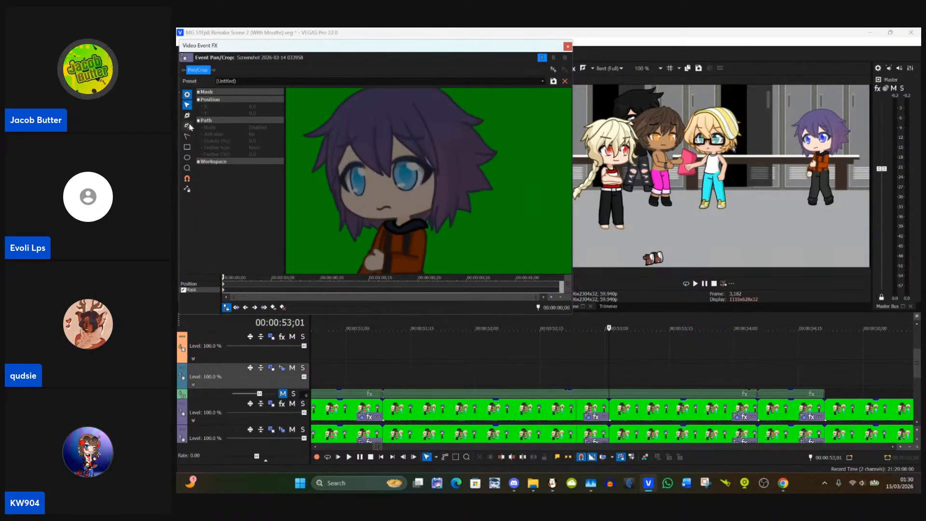
click(186, 157)
scroll(370, 180, up, 2)
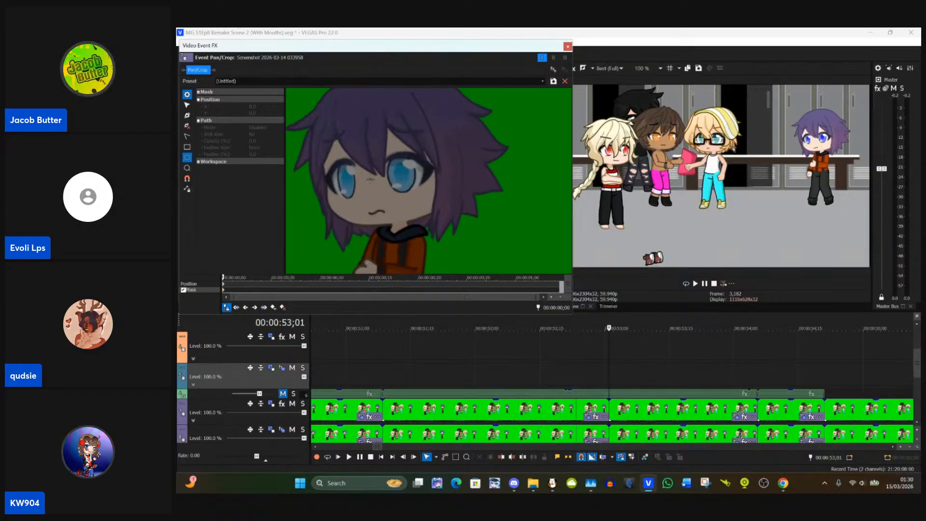
drag(389, 160, 419, 195)
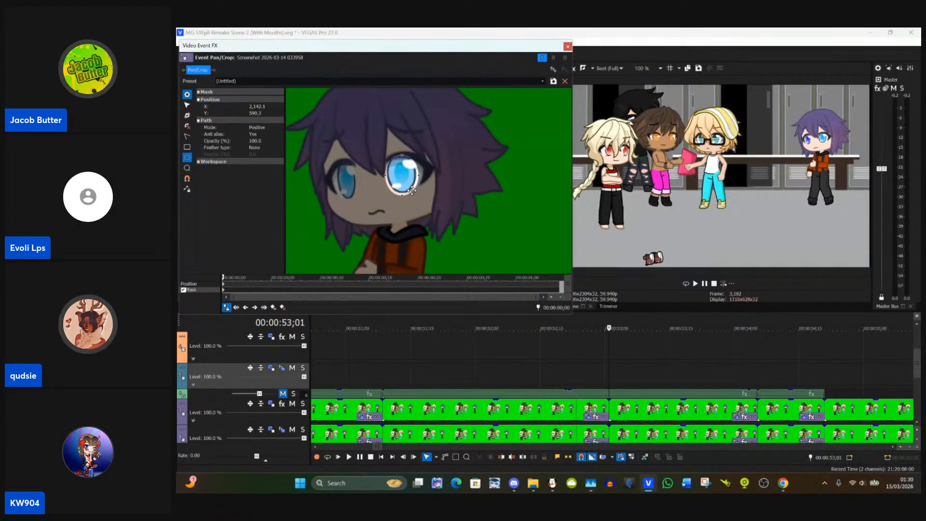
drag(333, 163, 355, 192)
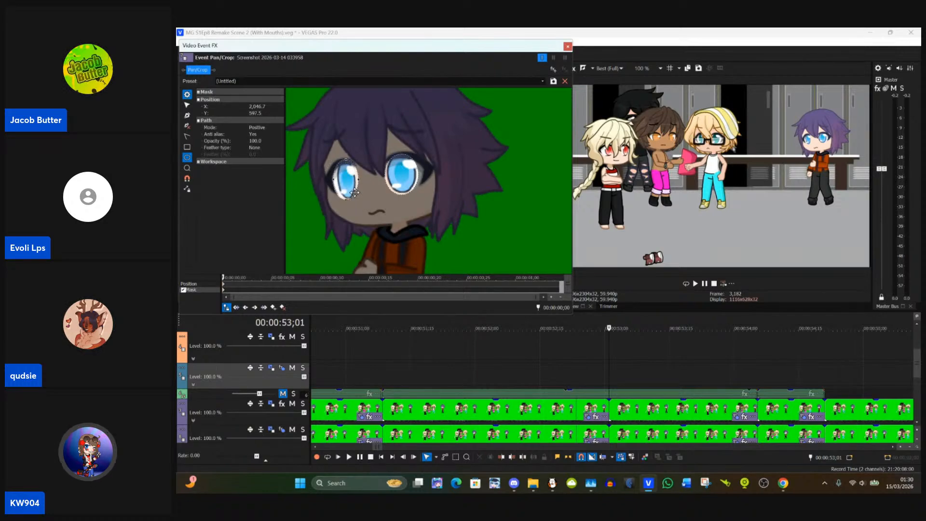
click(353, 191)
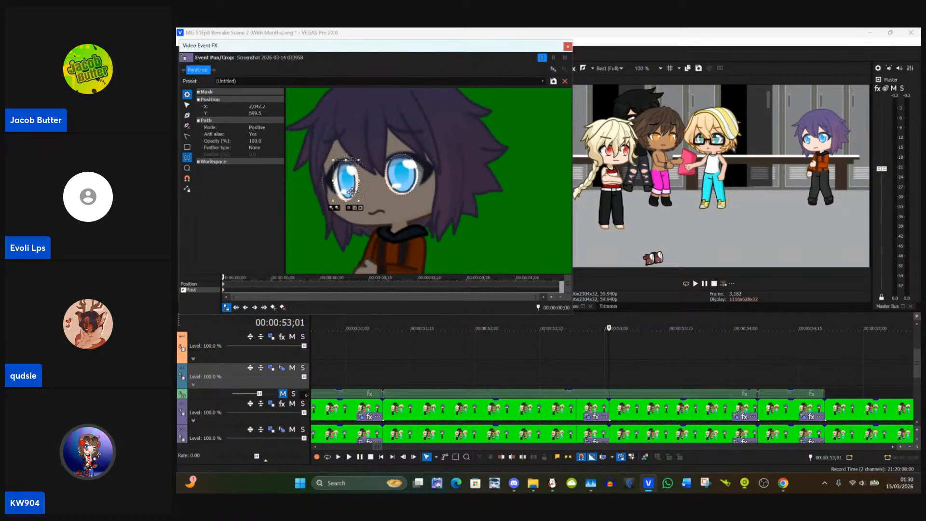
Step: Close Event Pan/Crop and paste the preceding clip's event attributes onto the short upper purple-track clip at 00:00:54;10
click(568, 47)
scroll(670, 399, down, 3)
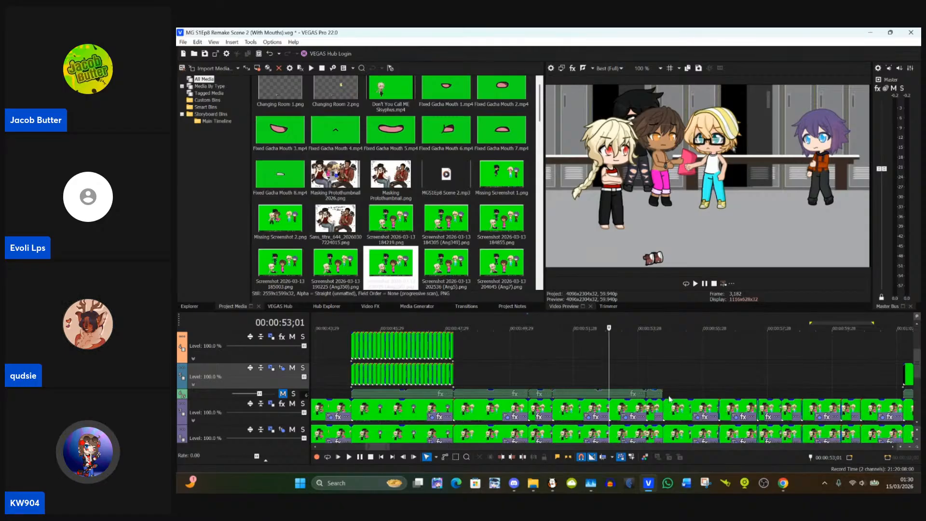
click(649, 409)
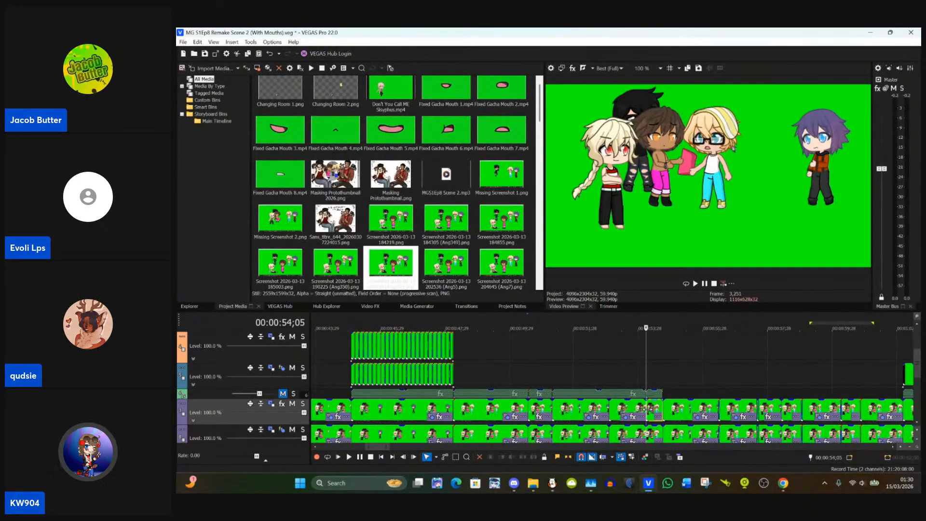
scroll(650, 408, up, 3)
click(594, 412)
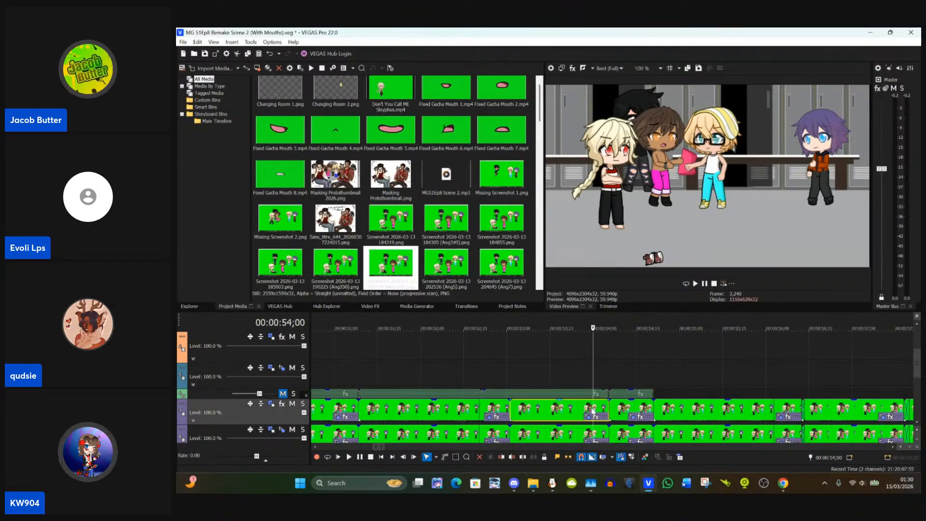
click(625, 411)
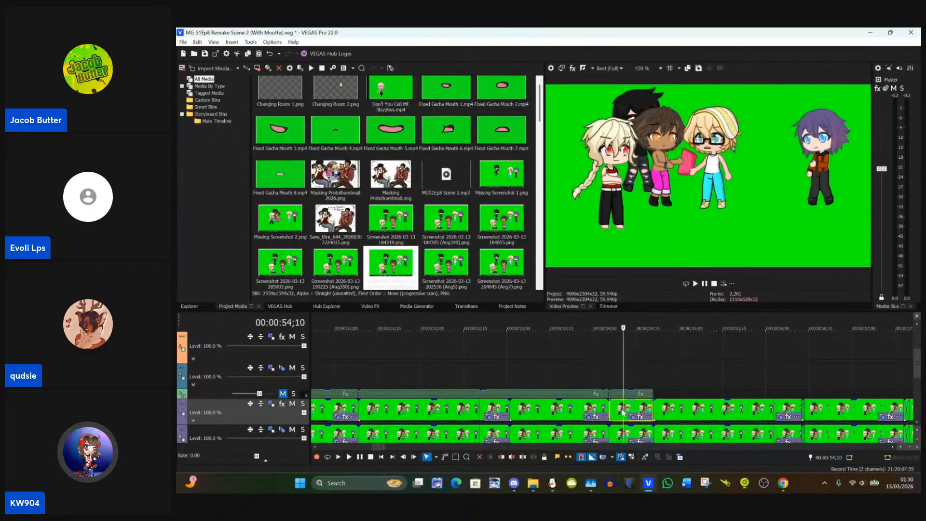
right_click(625, 411)
click(675, 153)
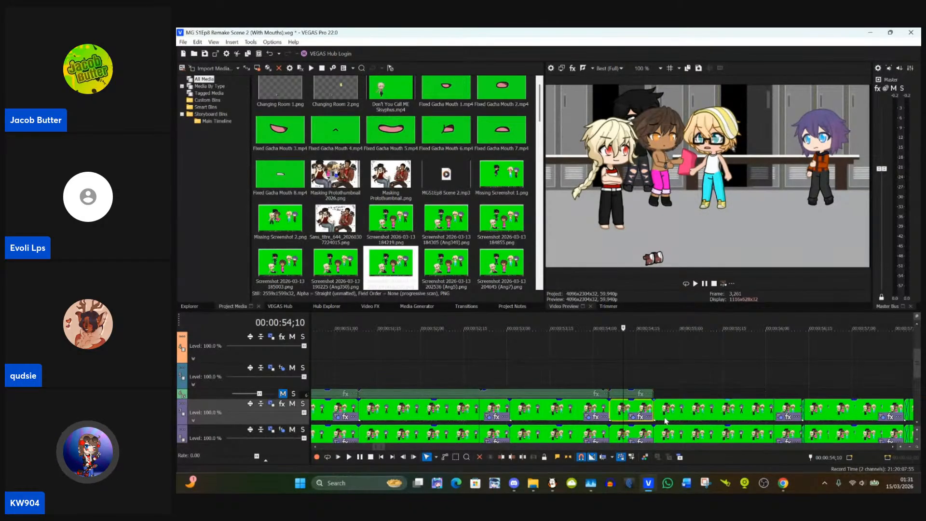
Step: Paste the event attributes of the clip at 00:00:54;18 onto the following upper purple-track clip at 00:00:54;26
click(665, 418)
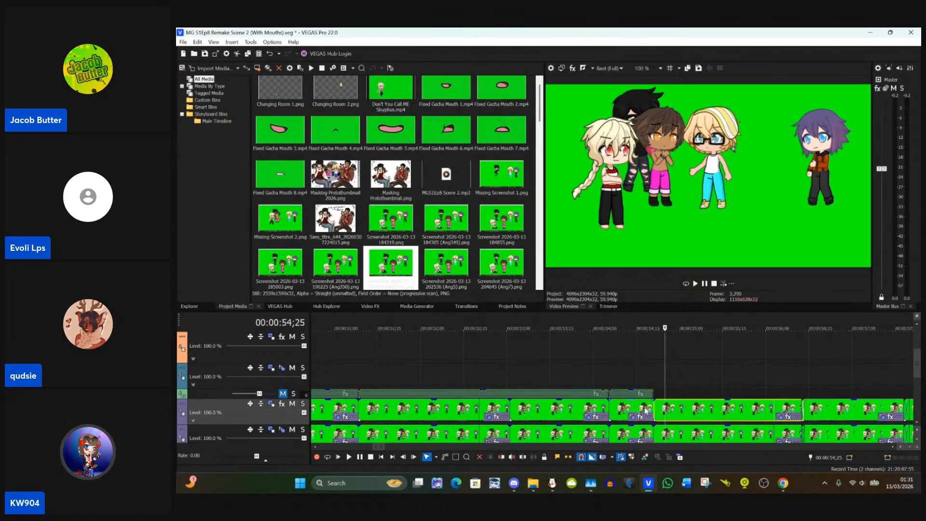
click(646, 410)
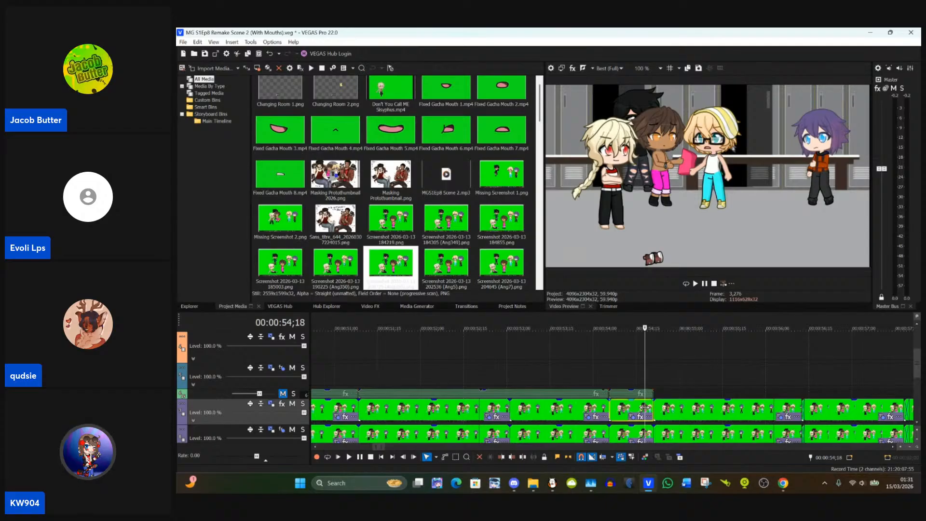
click(665, 410)
right_click(665, 411)
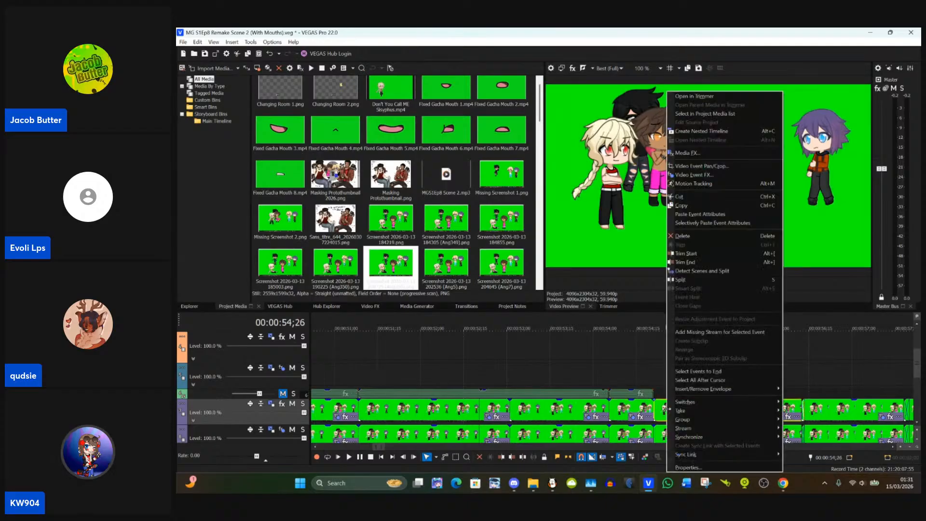
click(735, 213)
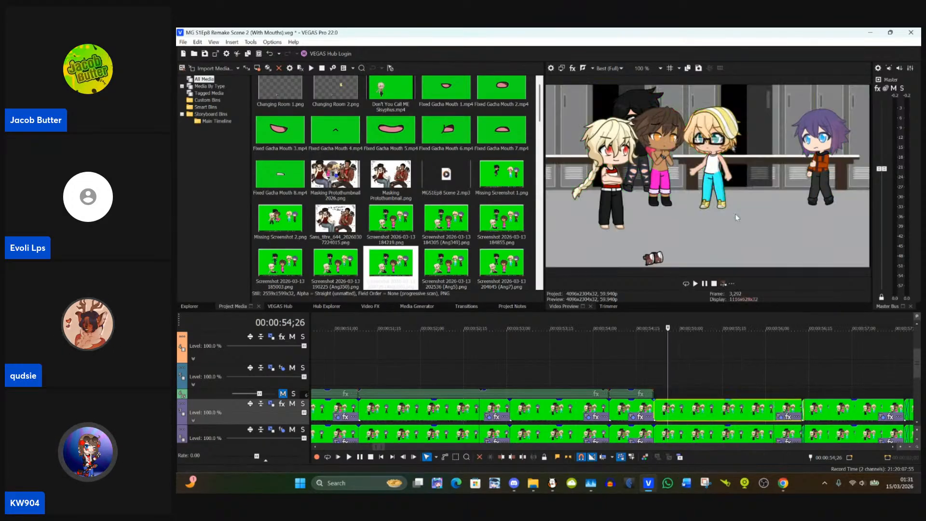
Step: Locate the upper purple-track clip starting at 00:00:56;12 and set the loop region to span it up to 00:00:57;20
click(814, 408)
scroll(815, 408, up, 3)
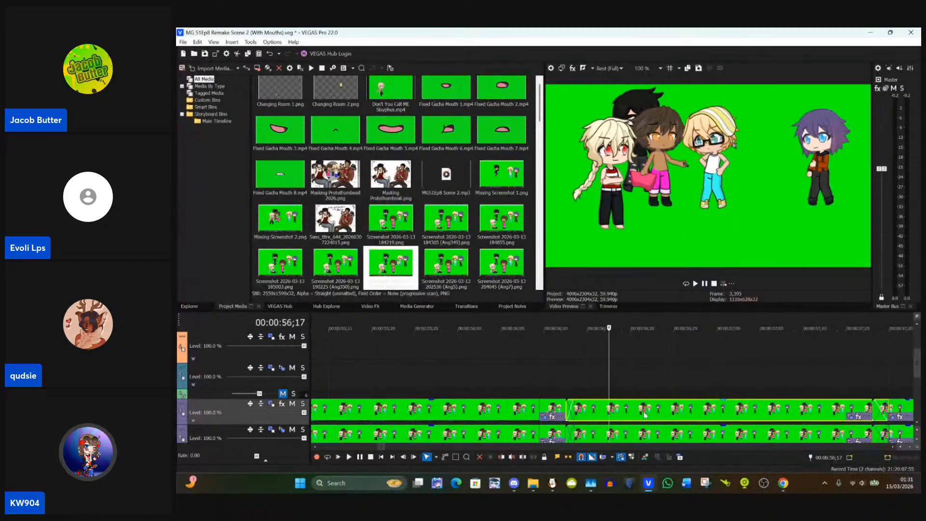
click(566, 410)
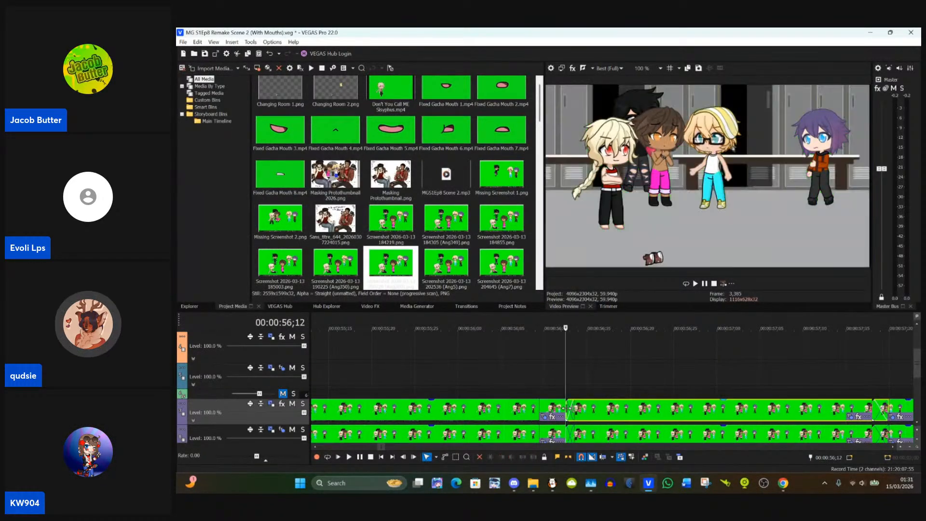
click(608, 413)
click(566, 411)
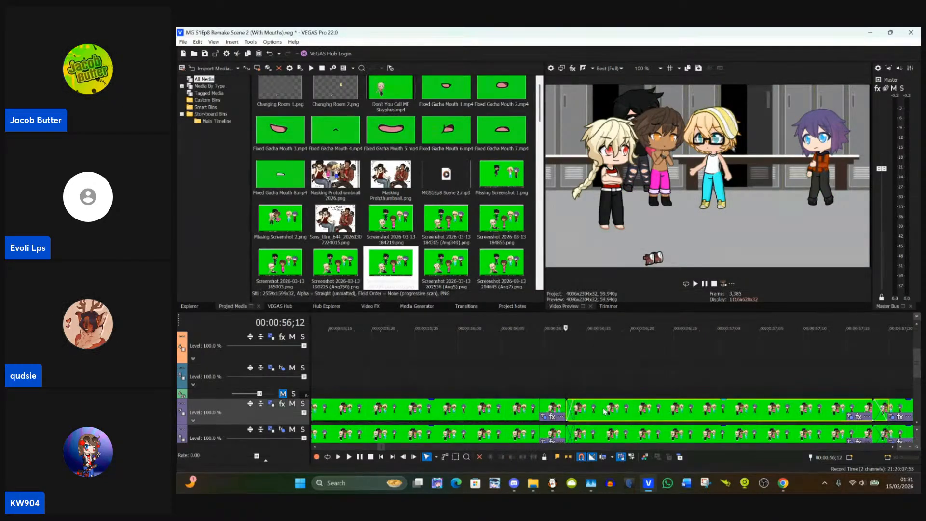
right_click(605, 411)
click(596, 372)
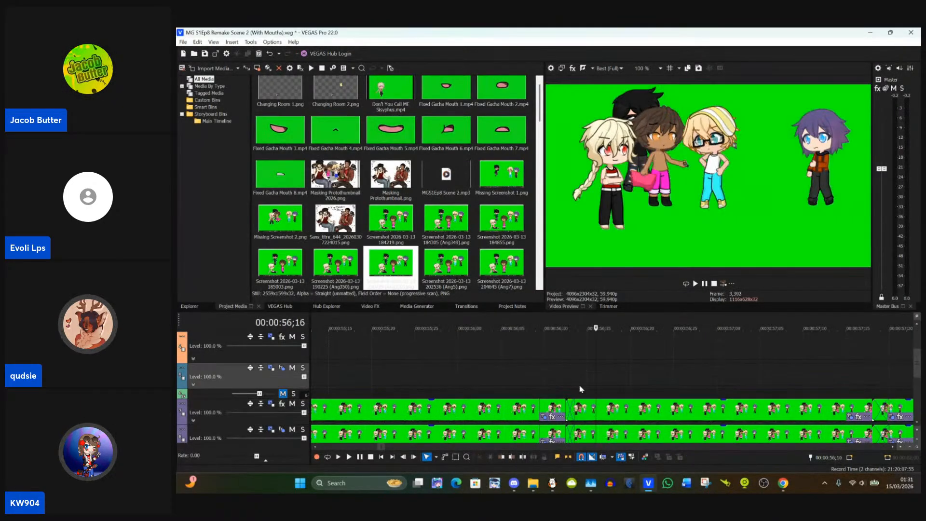
click(568, 410)
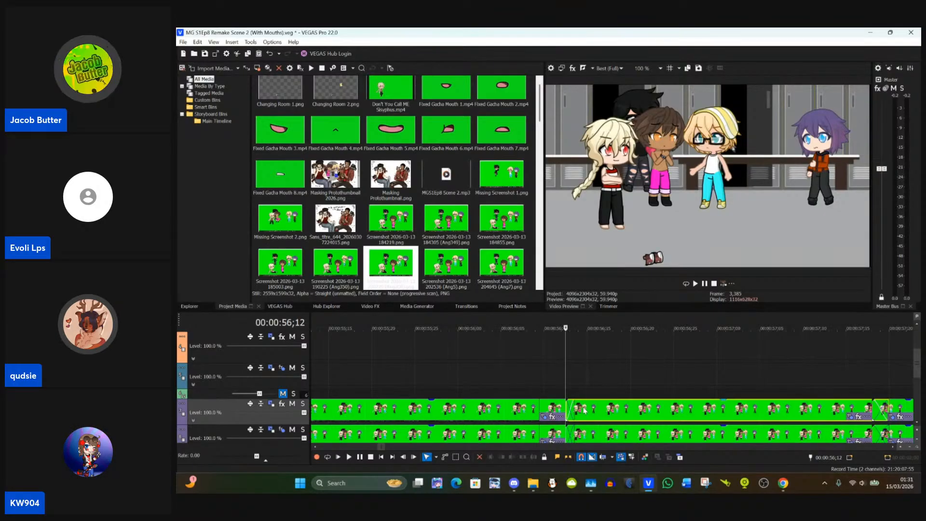
double_click(585, 410)
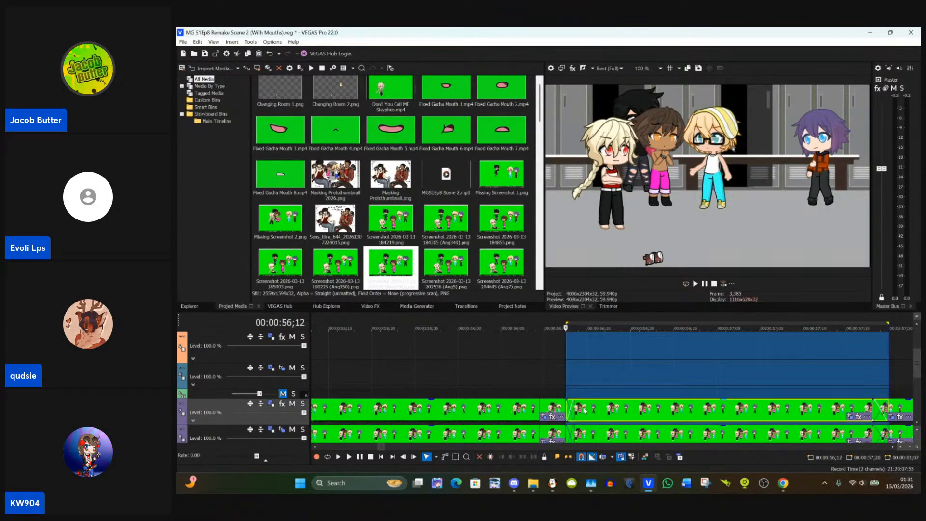
click(587, 383)
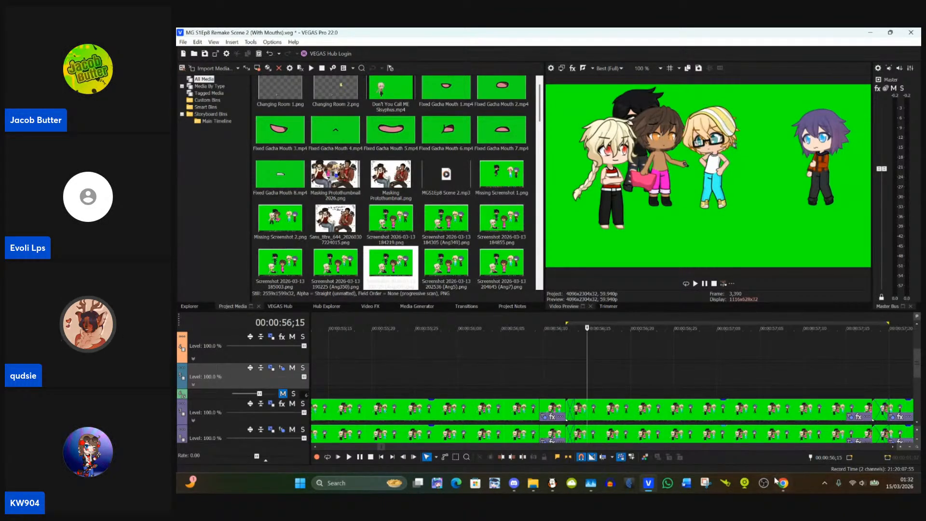
Step: Switch to the StreamYard studio in Chrome to check the livestream comments, and return to VEGAS Pro
mouse_move(782, 482)
click(716, 411)
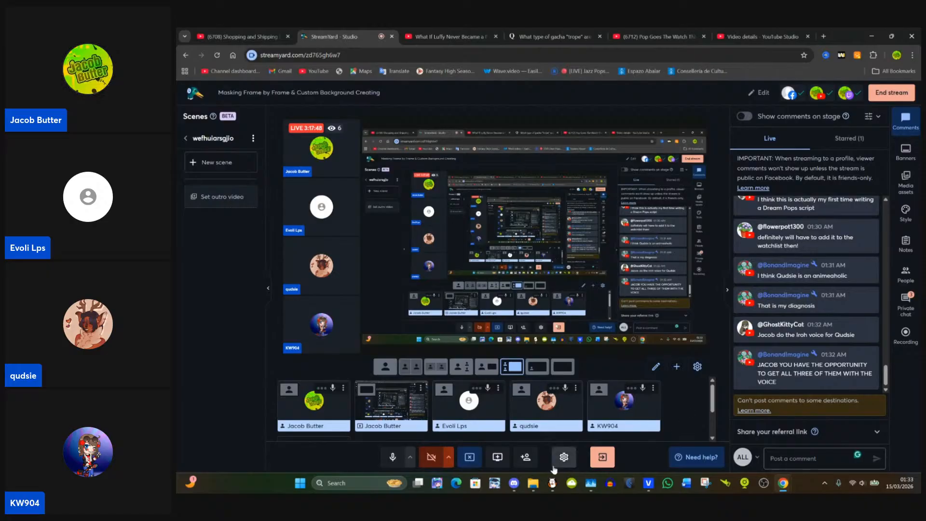
mouse_move(650, 488)
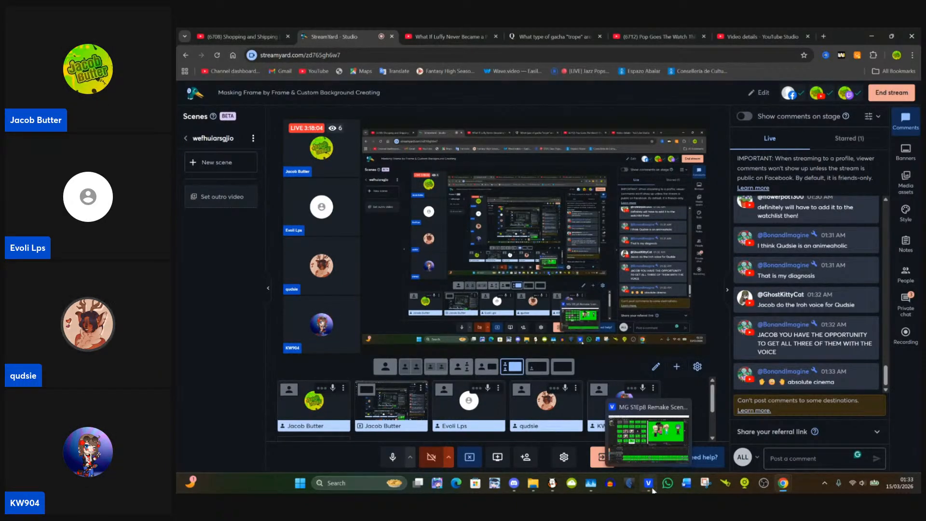
click(651, 487)
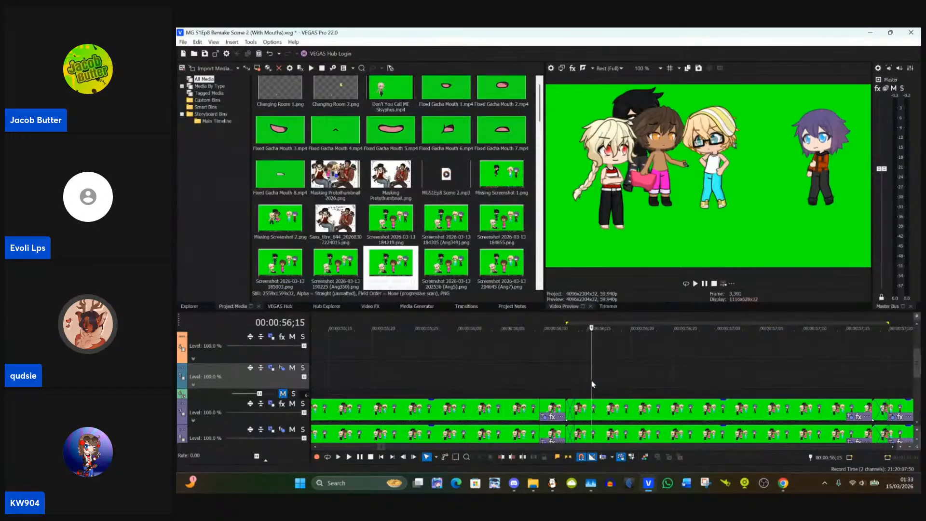
Step: Inspect the upper purple-track frames around the cuts at 00:00:56;12 and 00:00:57;18
click(626, 384)
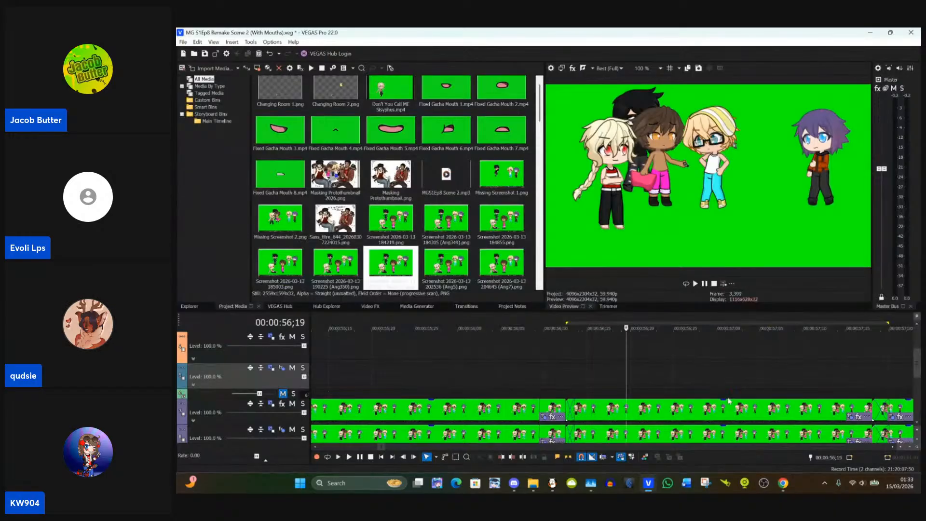
click(873, 409)
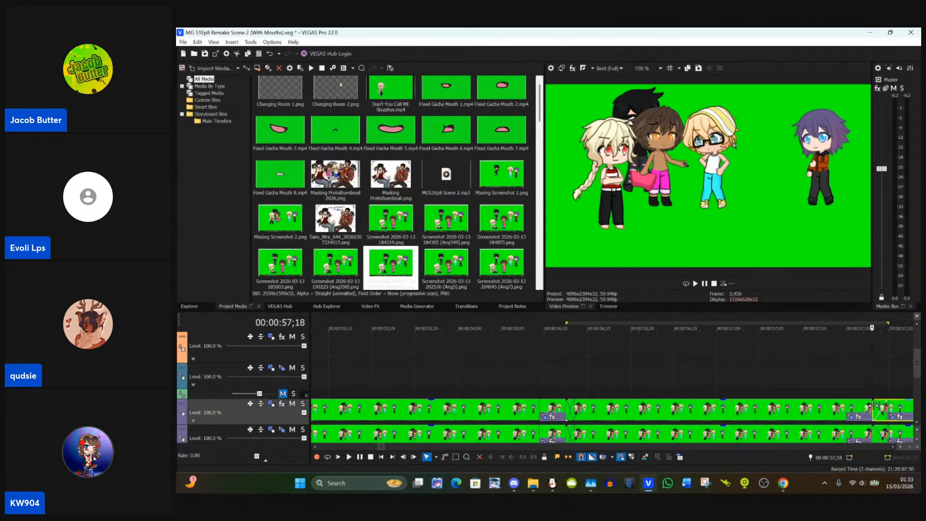
click(747, 418)
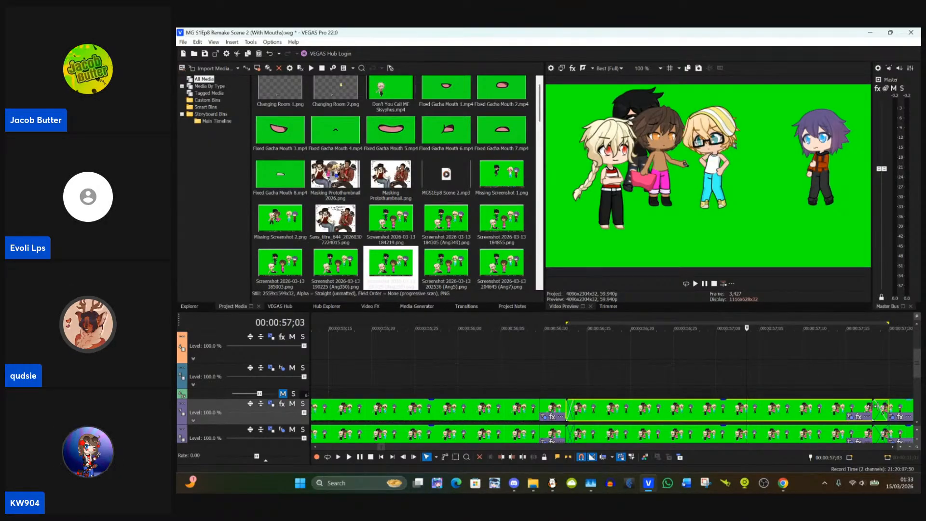
click(540, 413)
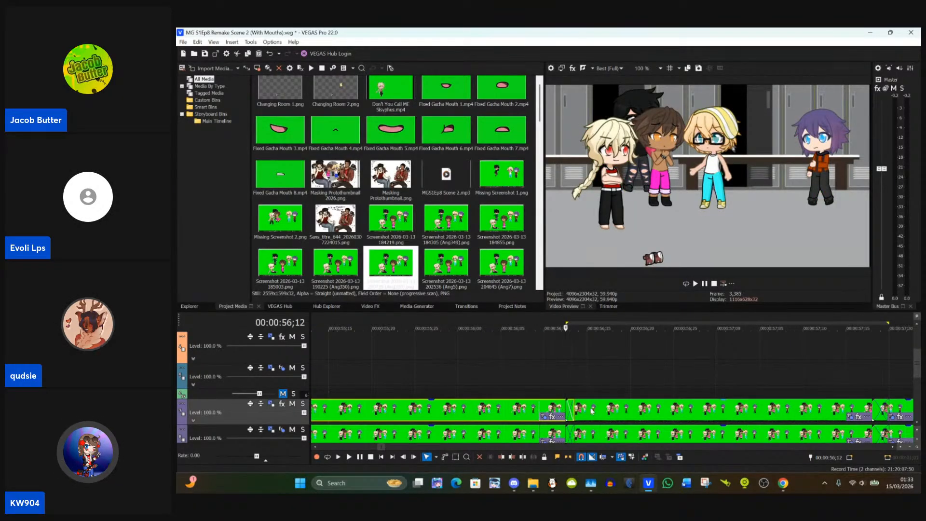
click(566, 411)
click(592, 410)
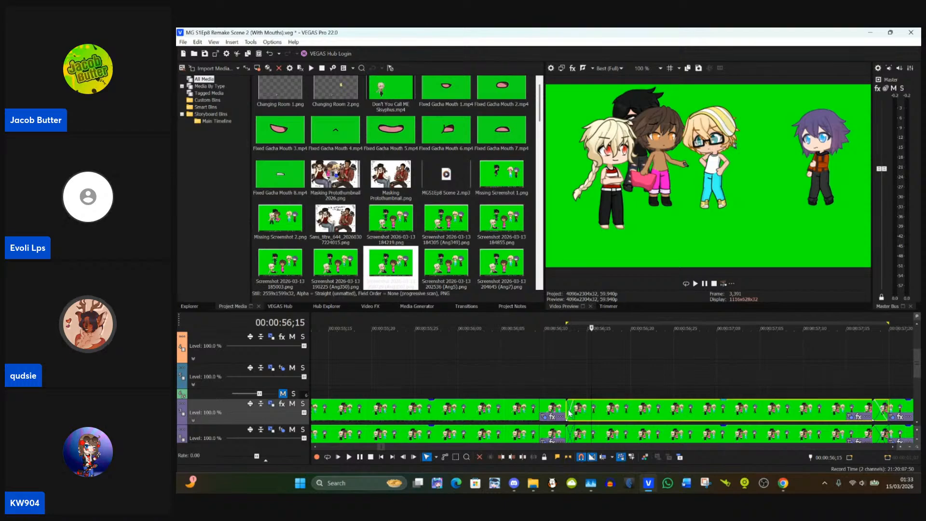
Step: Check the StreamYard studio window in Chrome again and switch back to VEGAS Pro
mouse_move(783, 482)
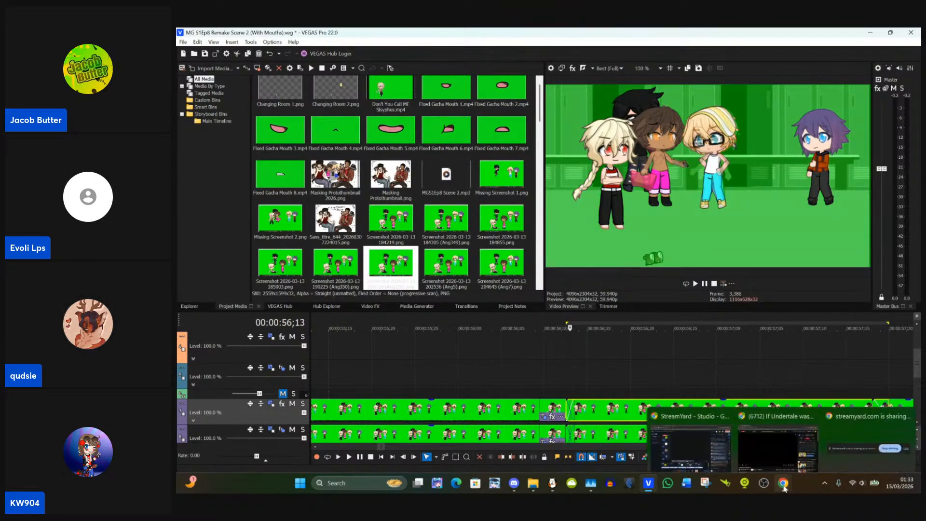
click(708, 436)
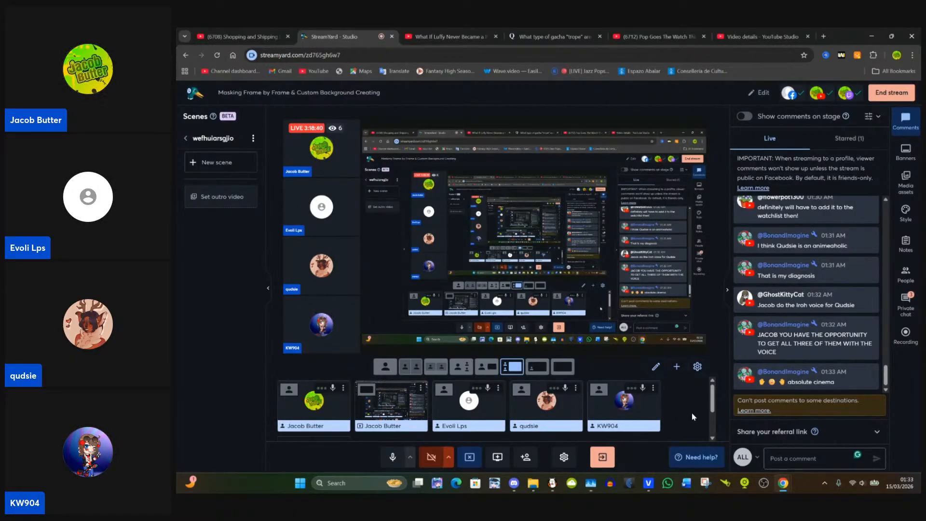
click(647, 481)
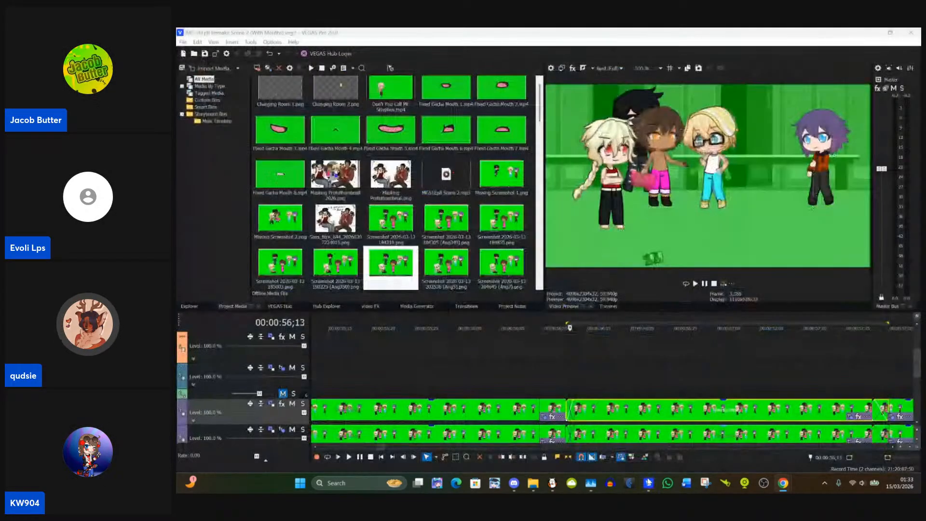
Step: Paste the copied event attributes onto the upper purple-track clip starting at 00:00:56;12
right_click(588, 411)
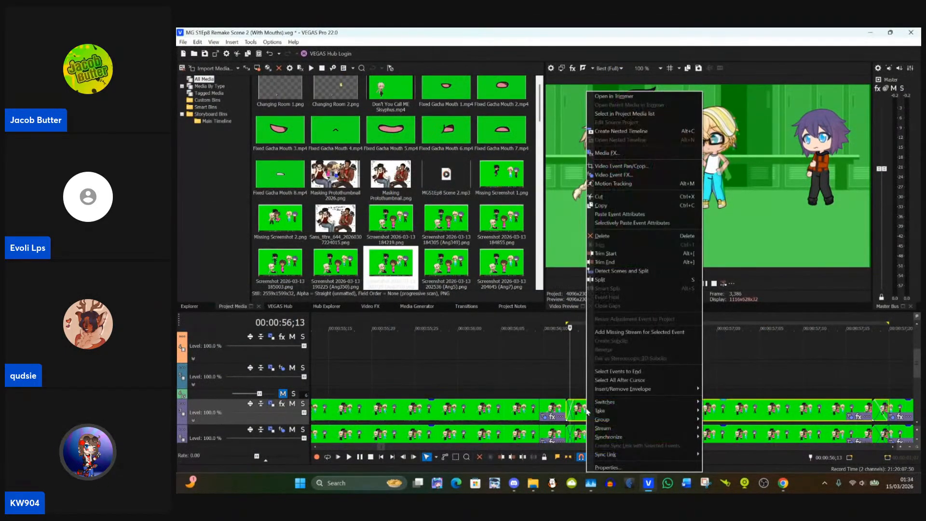
click(635, 214)
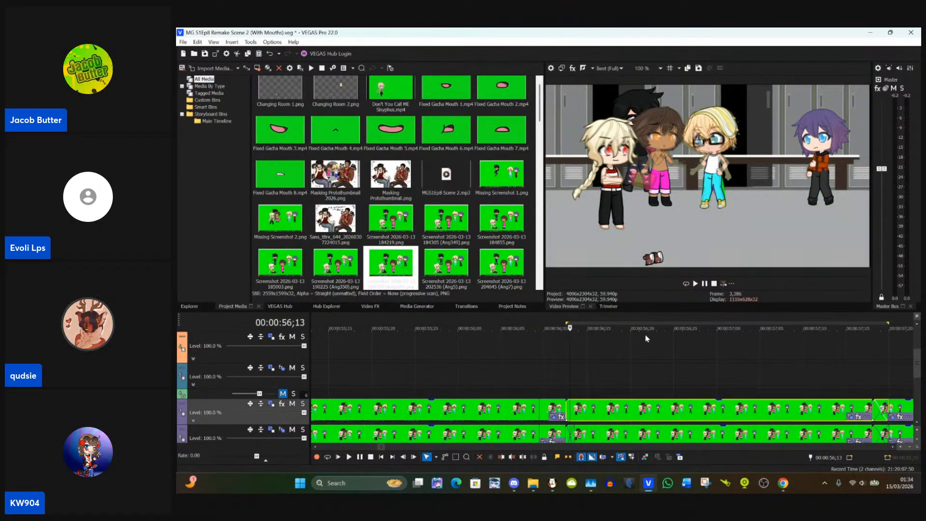
drag(566, 407, 567, 408)
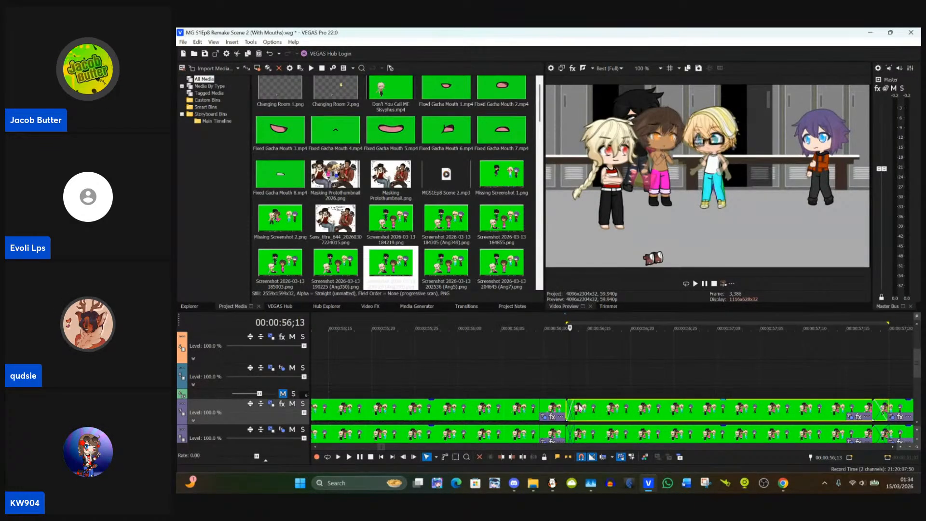
scroll(573, 403, up, 3)
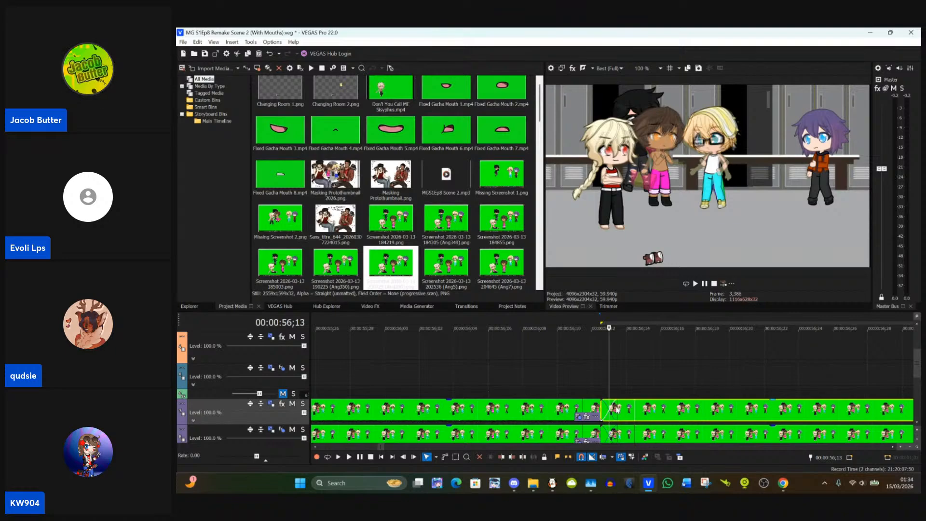
Step: Examine the lower and upper purple-track clips at the cut, comparing the frames at 00:00:56;12 and 00:00:56;13
drag(616, 407, 612, 435)
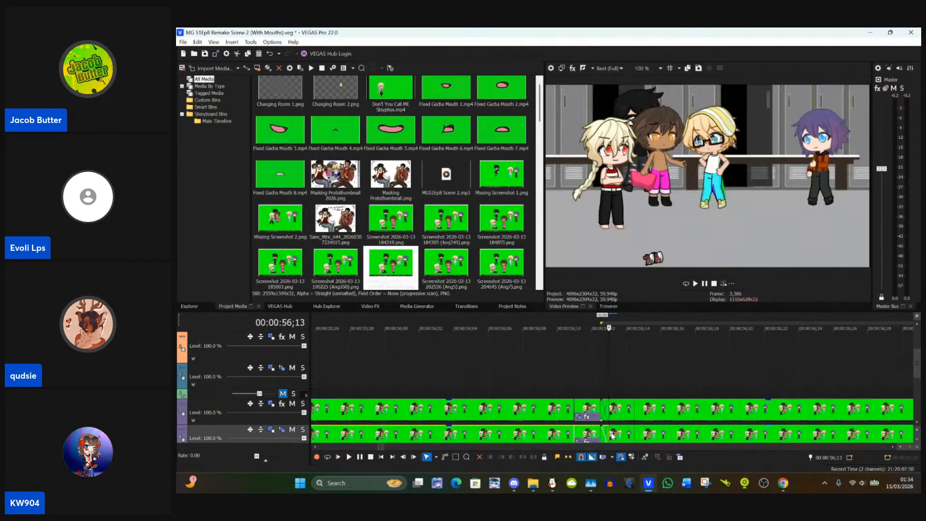
click(589, 386)
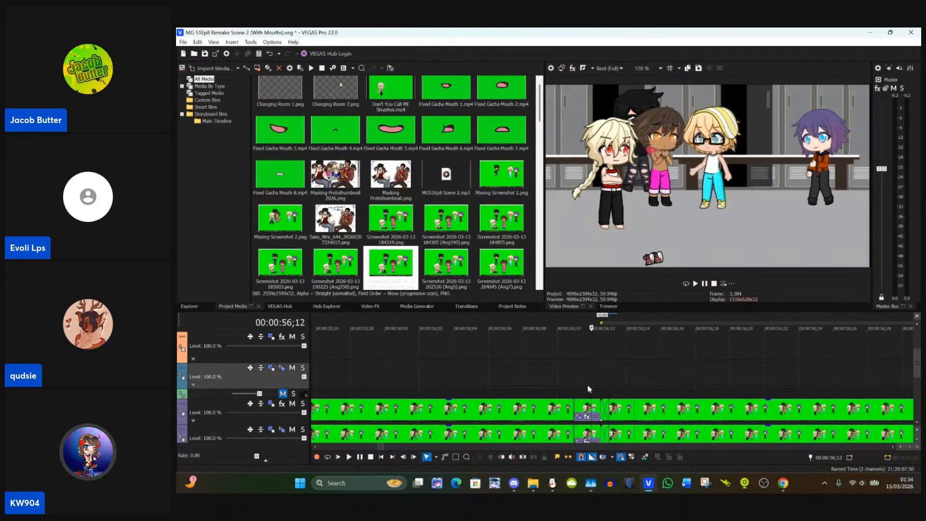
click(601, 409)
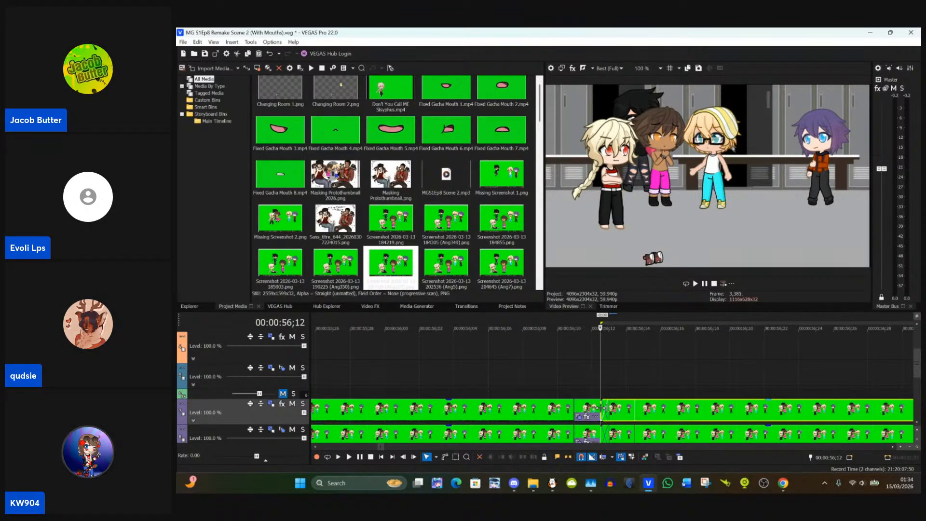
key(Right)
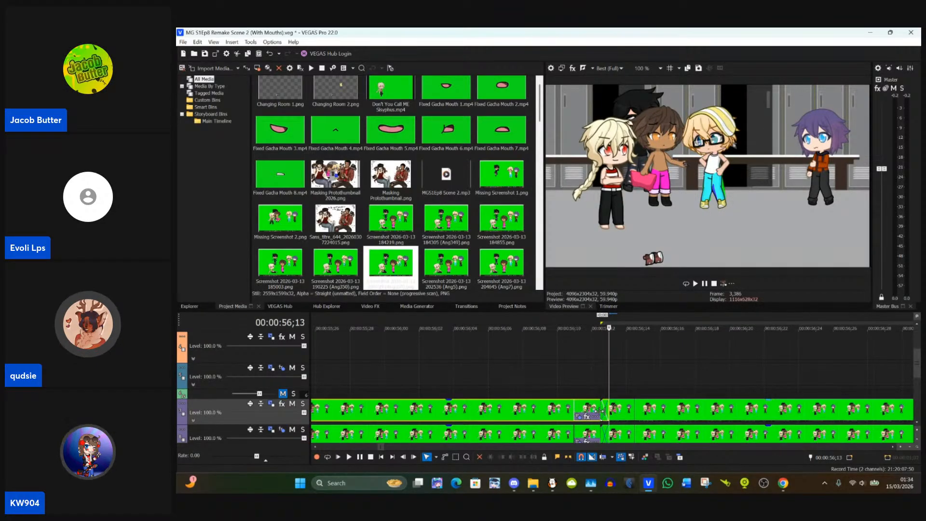
Step: Return to the frame at 00:00:56;12, check the StreamYard live comments in Chrome, and switch back to VEGAS Pro
key(Left)
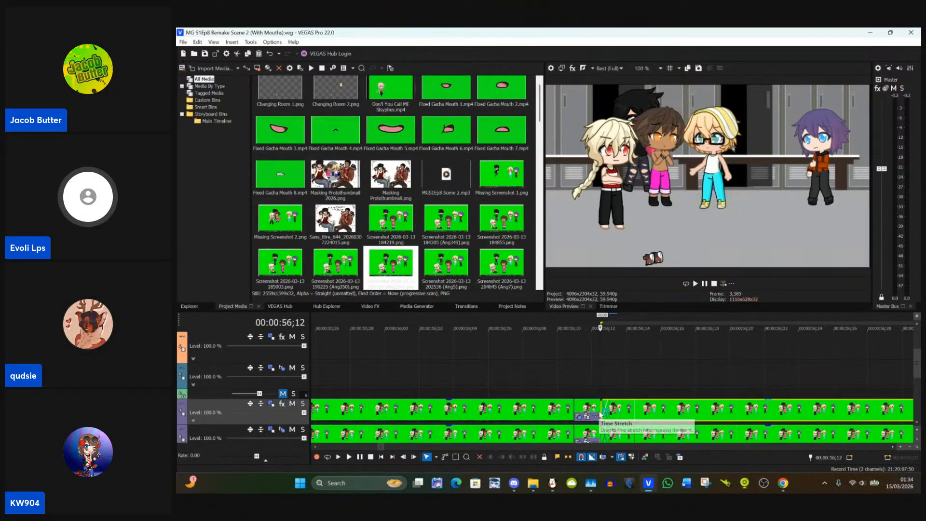
scroll(861, 410, down, 5)
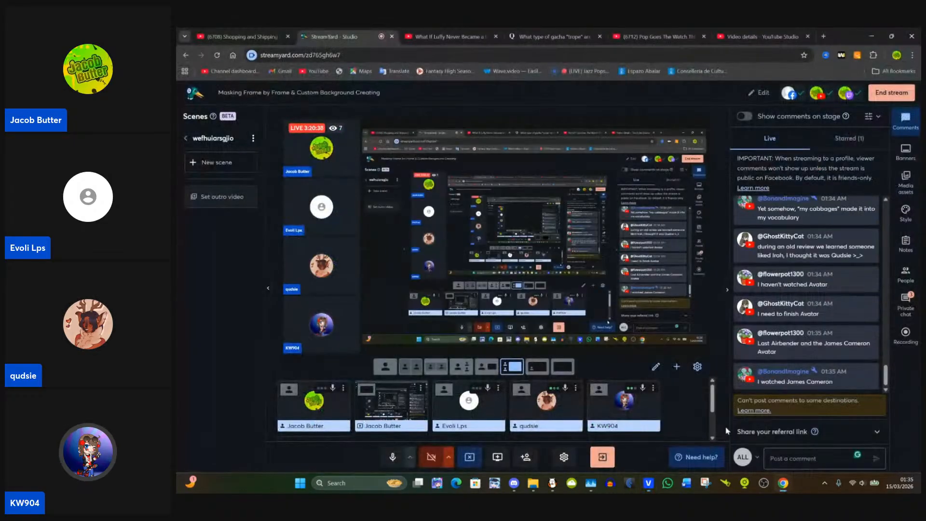
click(723, 426)
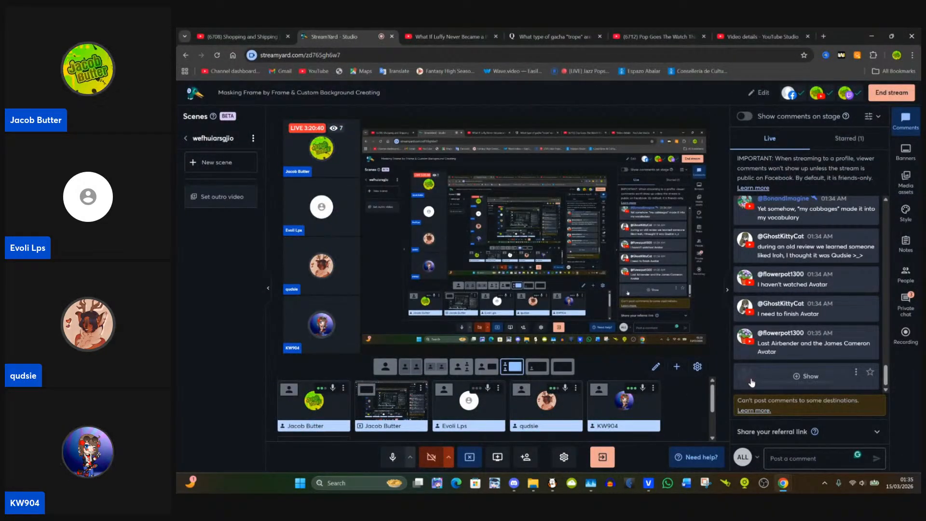
drag(747, 400, 755, 382)
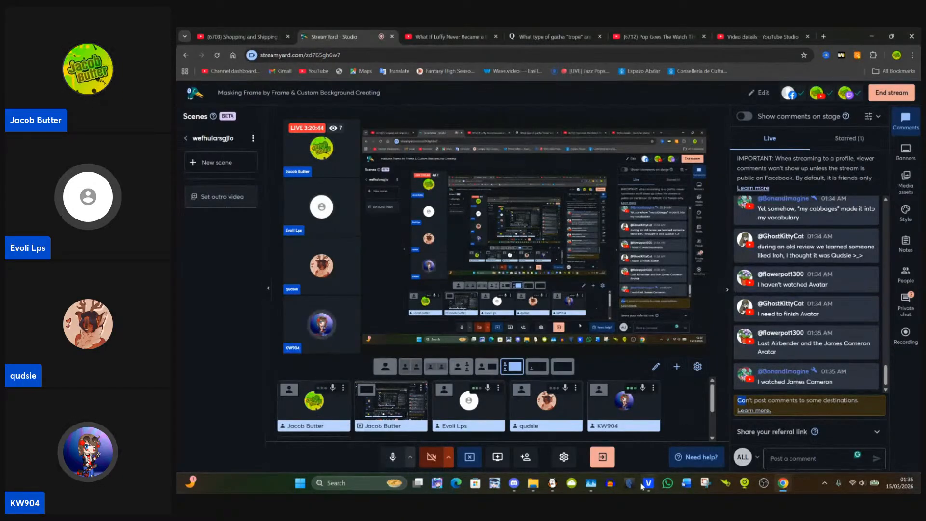
mouse_move(649, 482)
click(658, 441)
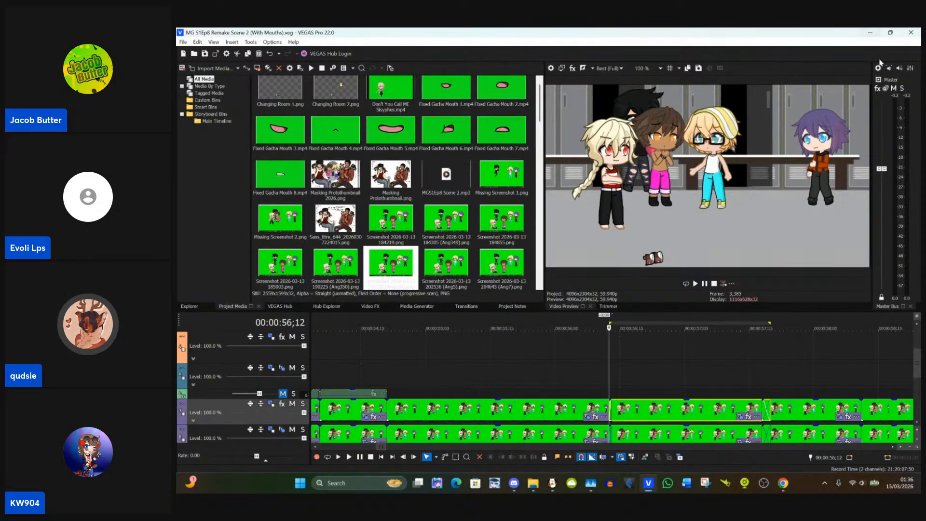
Step: Compare the frames on both sides of the 00:00:56;12 cut and examine the blond character's trousers close up at 00:00:55;24
click(580, 379)
click(620, 378)
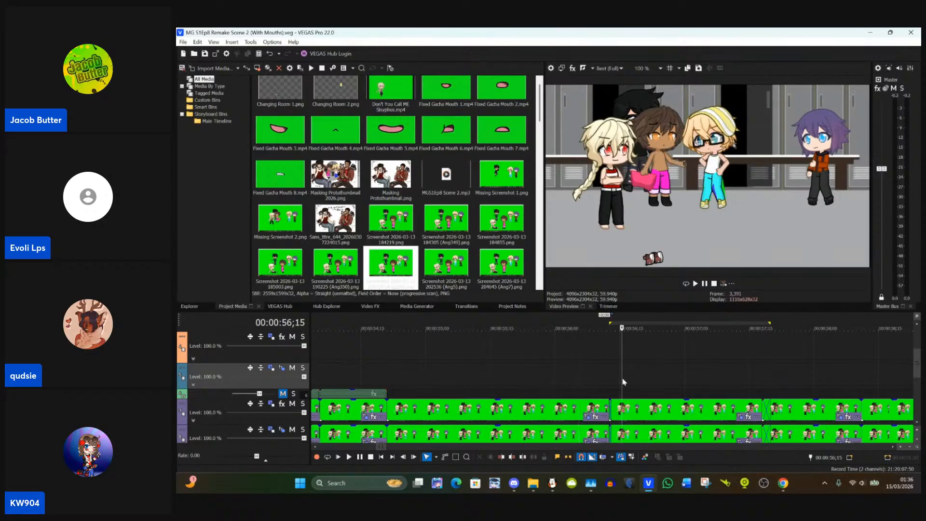
scroll(585, 374, down, 2)
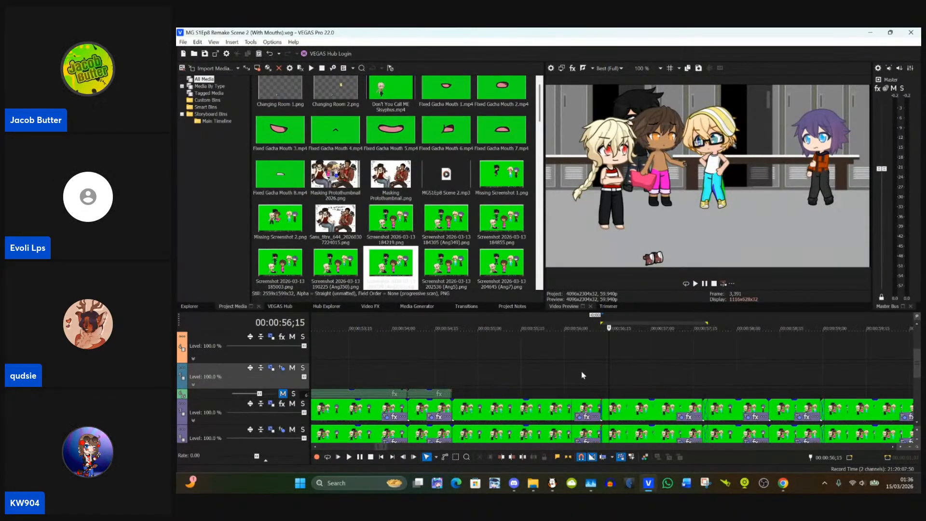
click(579, 372)
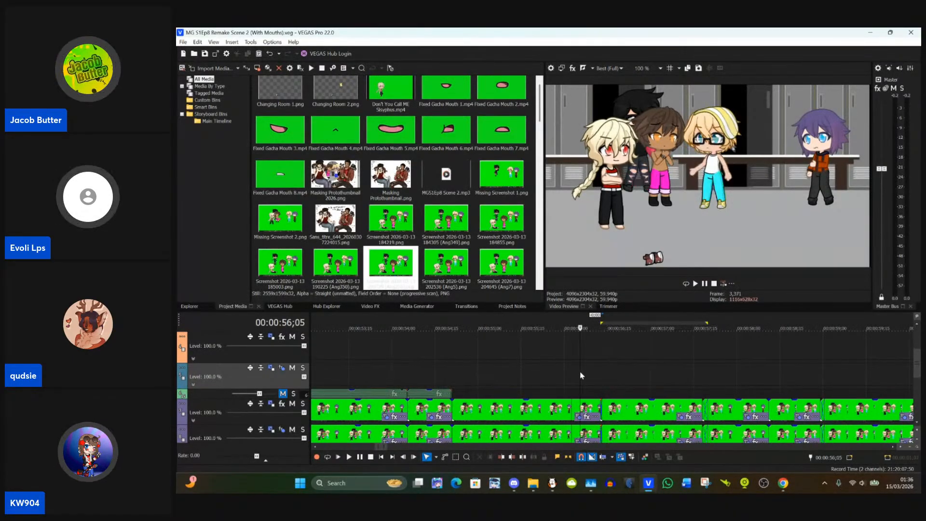
click(619, 410)
click(545, 407)
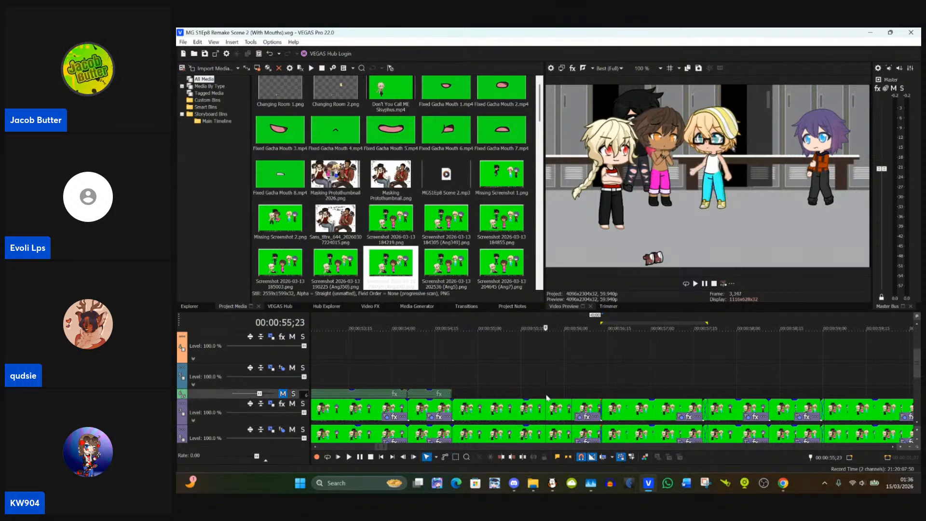
click(547, 408)
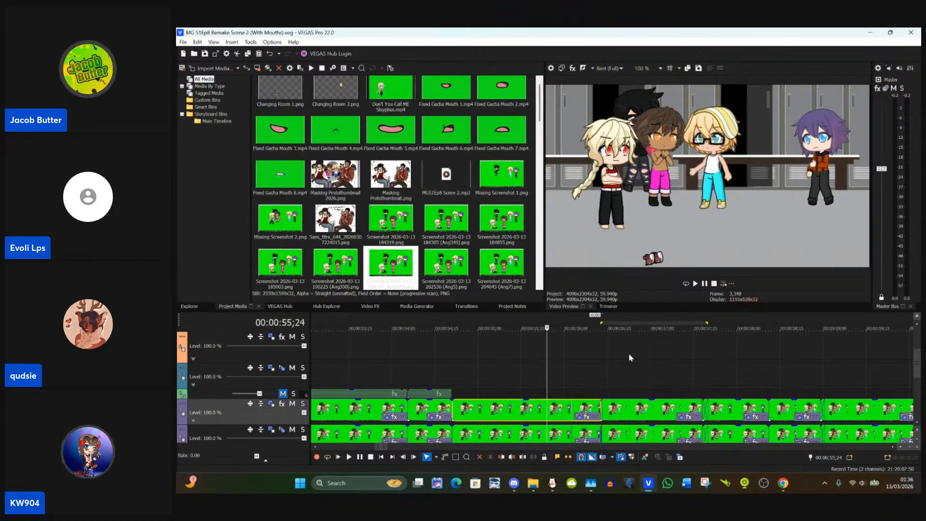
scroll(743, 195, up, 5)
scroll(741, 166, up, 5)
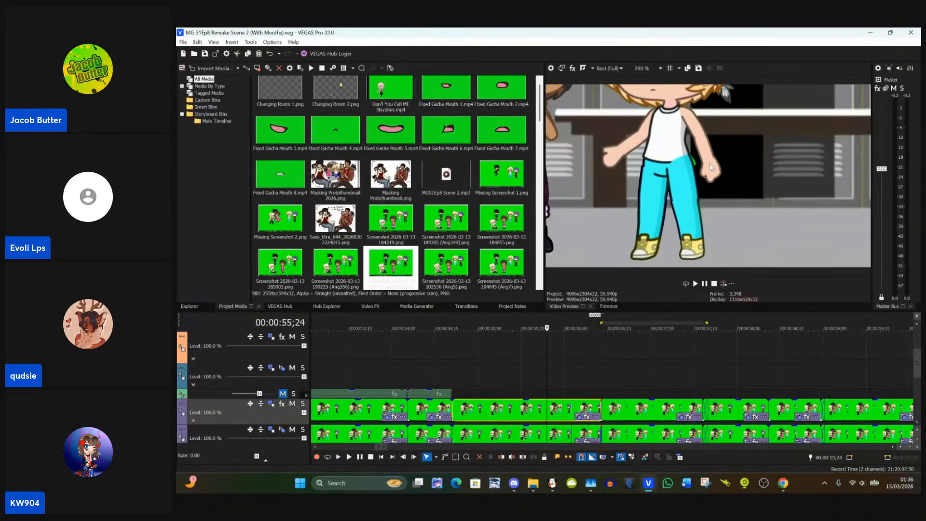
Step: Pull the blond character's trouser mask points inward at the hip and waist to exclude the green sliver, on the clip starting at 00:00:54;21
click(583, 417)
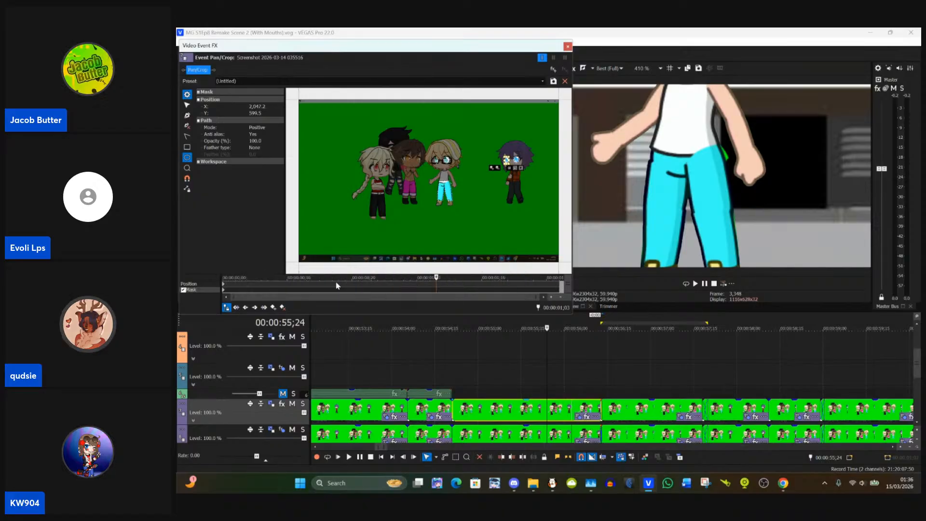
click(223, 290)
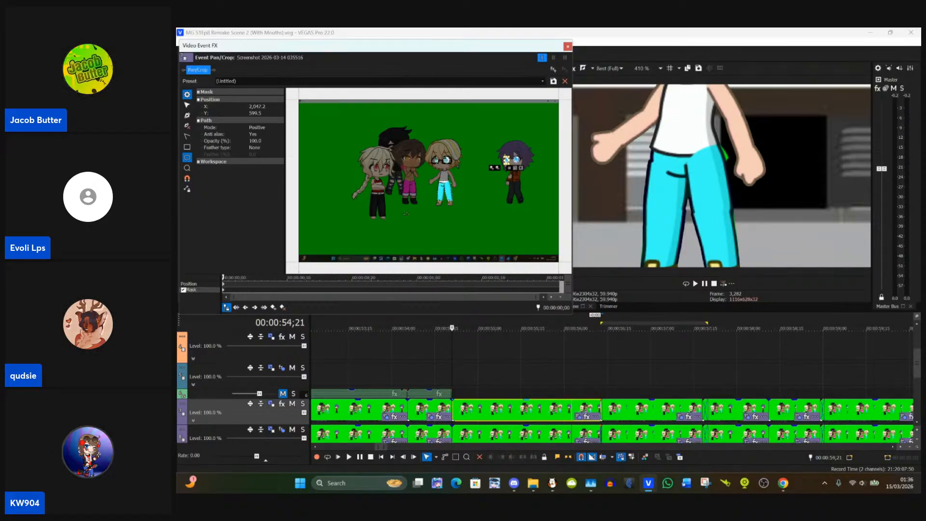
scroll(407, 213, up, 6)
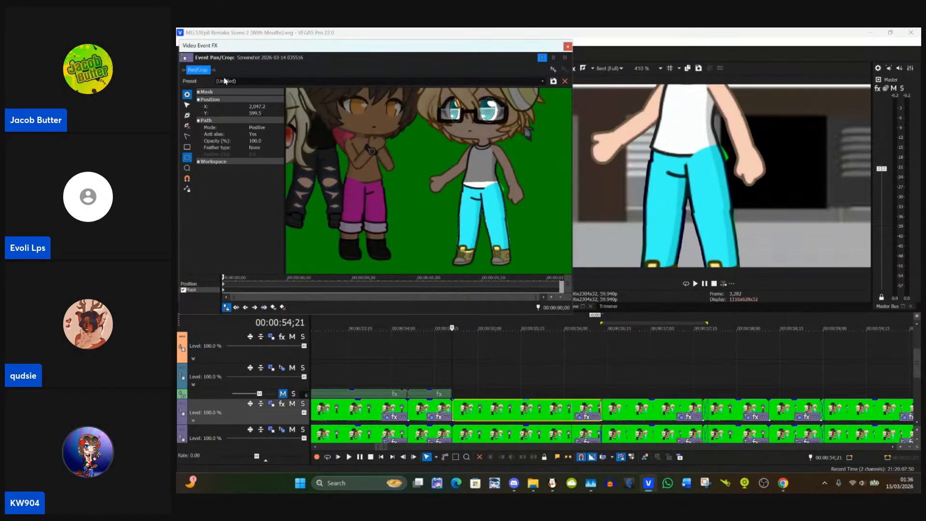
scroll(471, 133, up, 8)
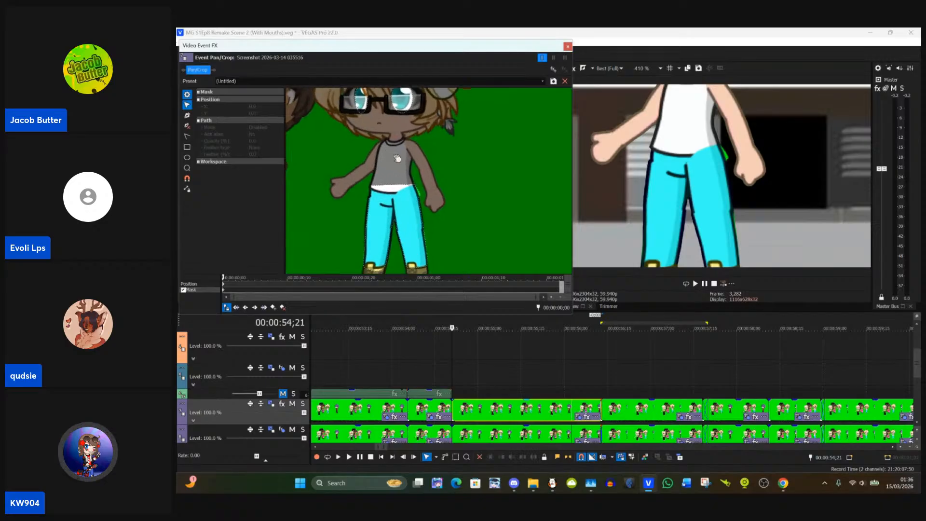
drag(399, 166, 445, 133)
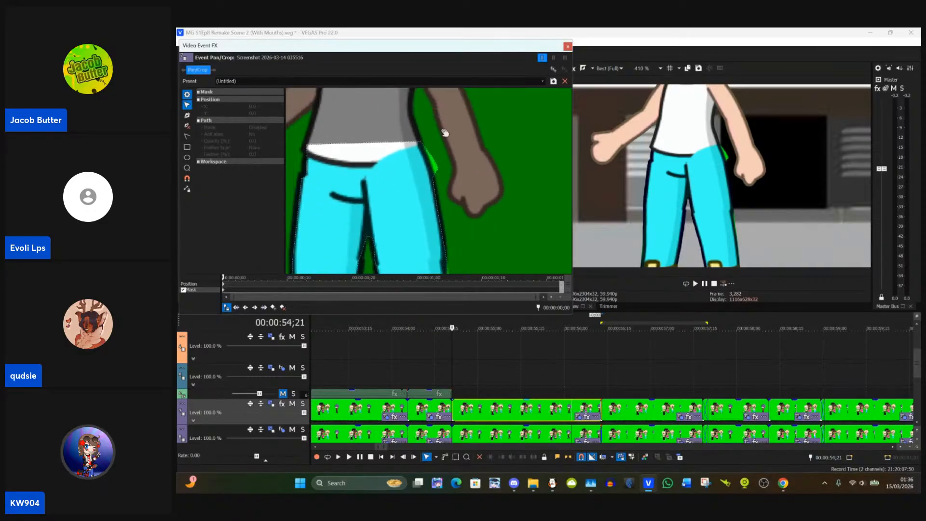
click(441, 173)
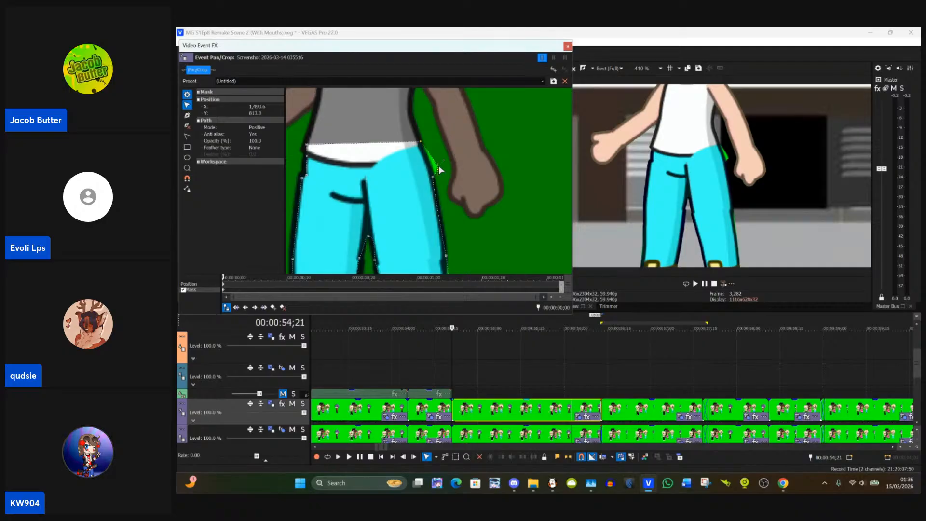
drag(437, 168, 430, 161)
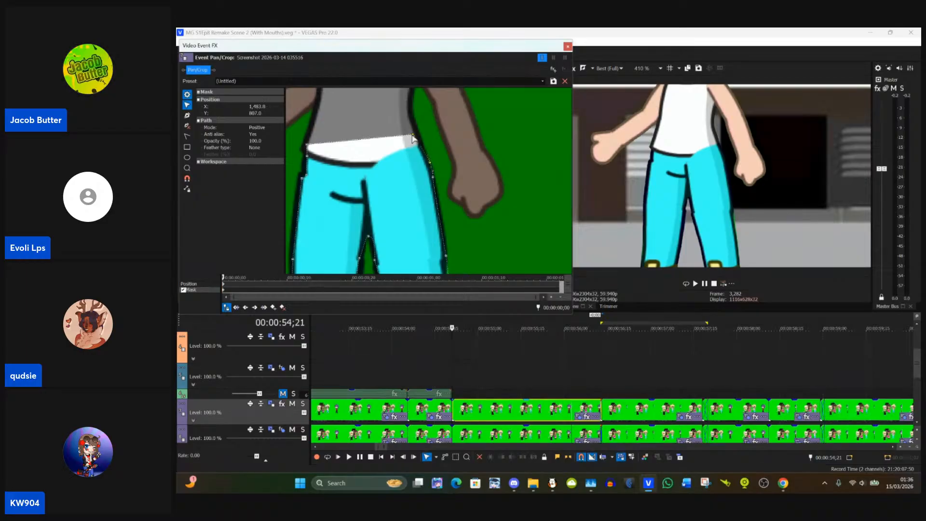
drag(414, 139, 417, 139)
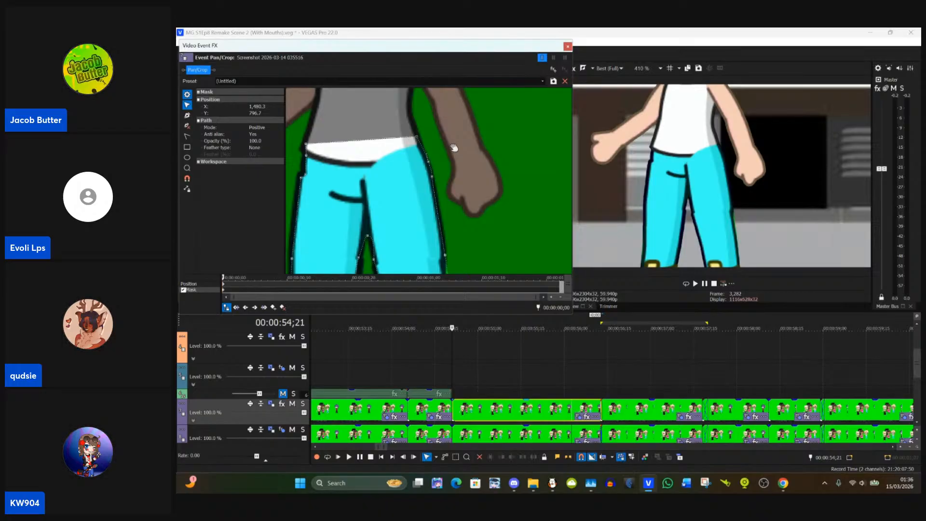
click(567, 47)
Step: Compare the blond character's trousers in the preview at 00:00:54;09, 00:00:54;26 and 00:00:55;14
click(419, 366)
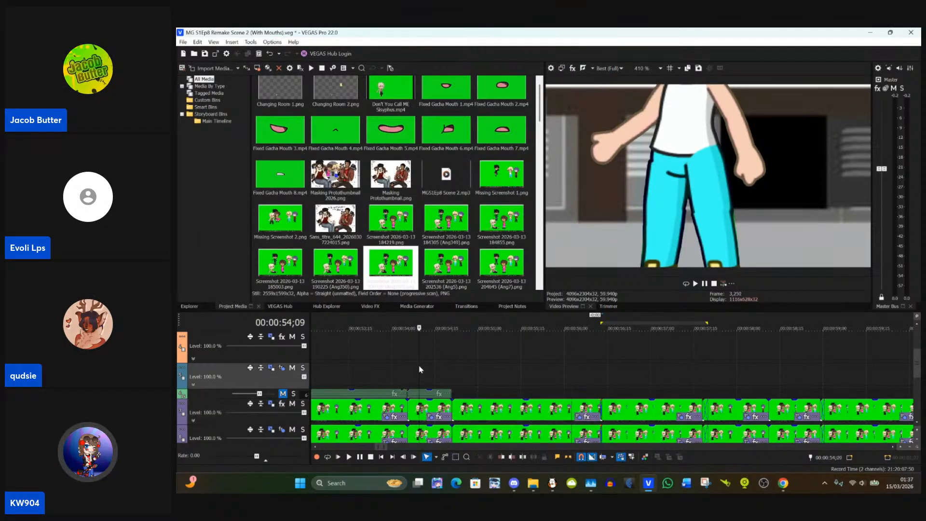
click(468, 416)
click(661, 68)
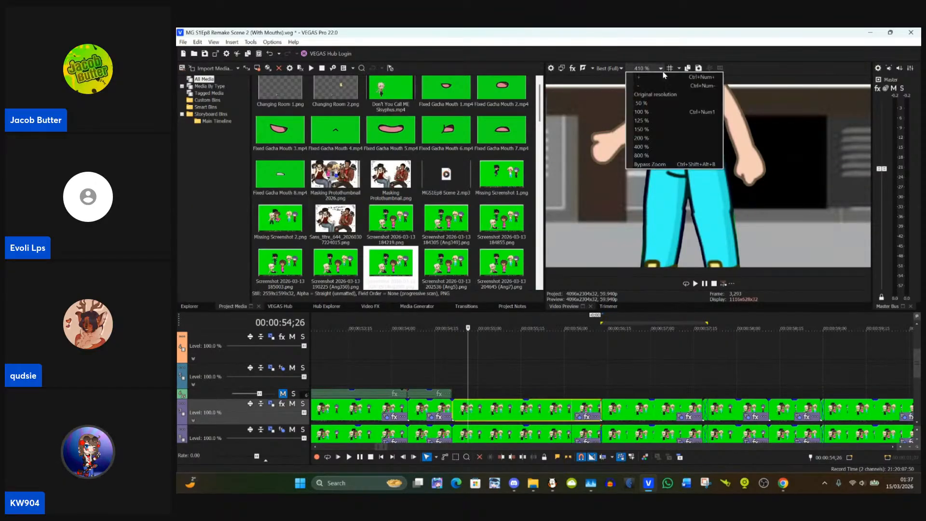
click(520, 362)
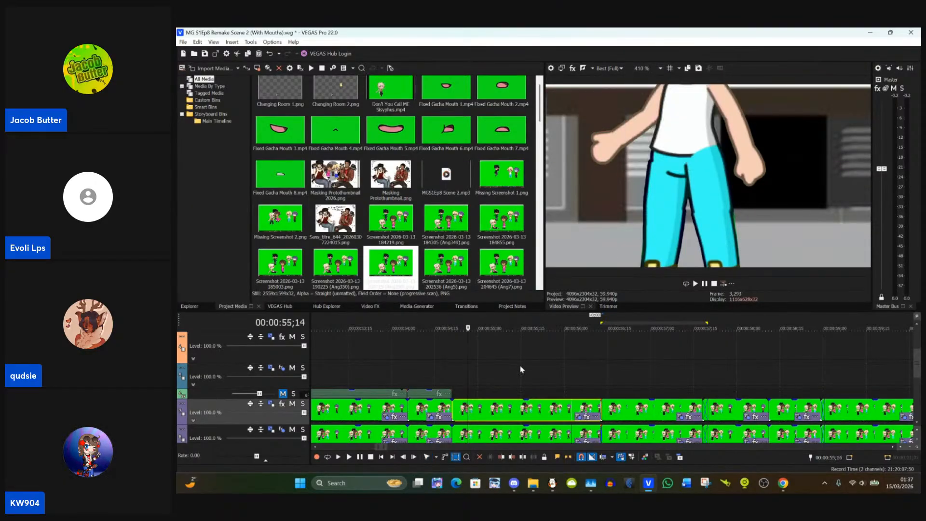
Step: Reopen the clip's mask at its first keyframe and refine the outline along the outer edge of the trouser leg beside the raised hand's side
click(578, 418)
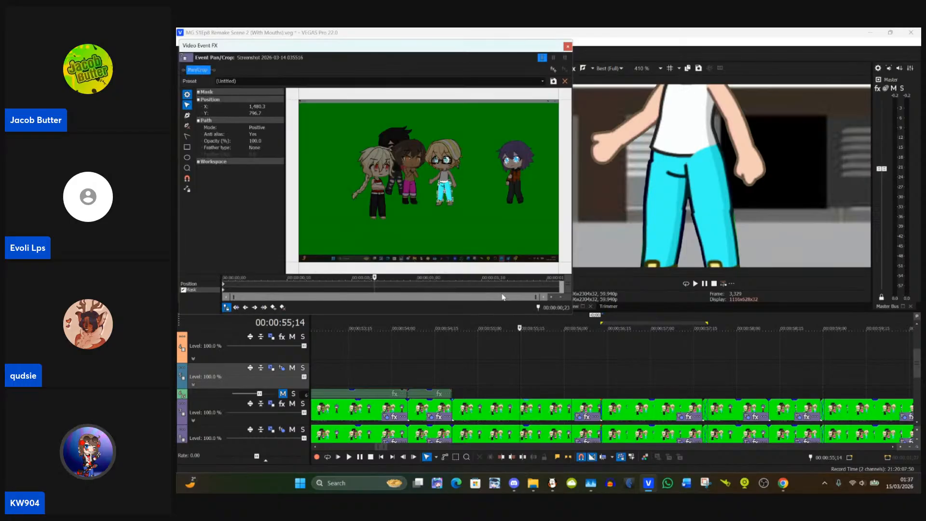
click(223, 295)
scroll(481, 238, up, 5)
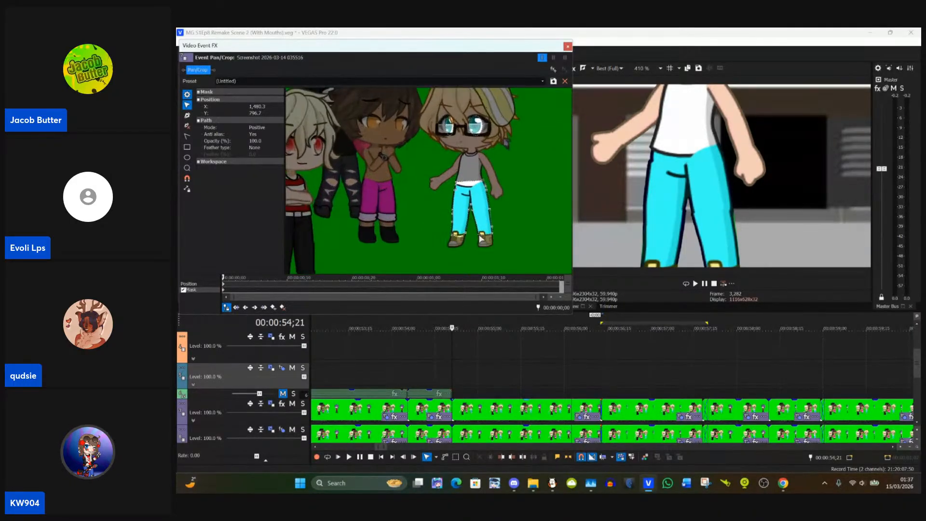
scroll(481, 238, up, 1)
drag(494, 257, 455, 181)
scroll(455, 245, up, 5)
scroll(437, 208, up, 5)
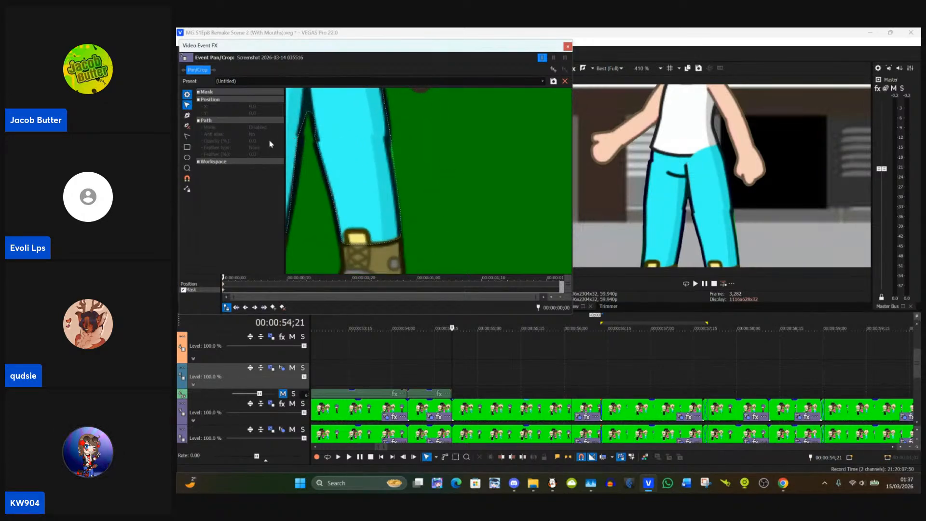
click(395, 165)
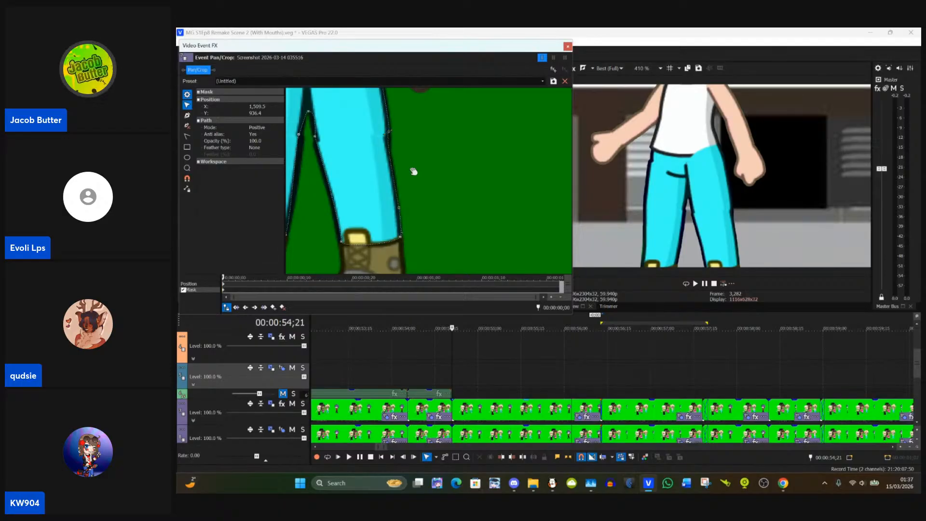
click(415, 183)
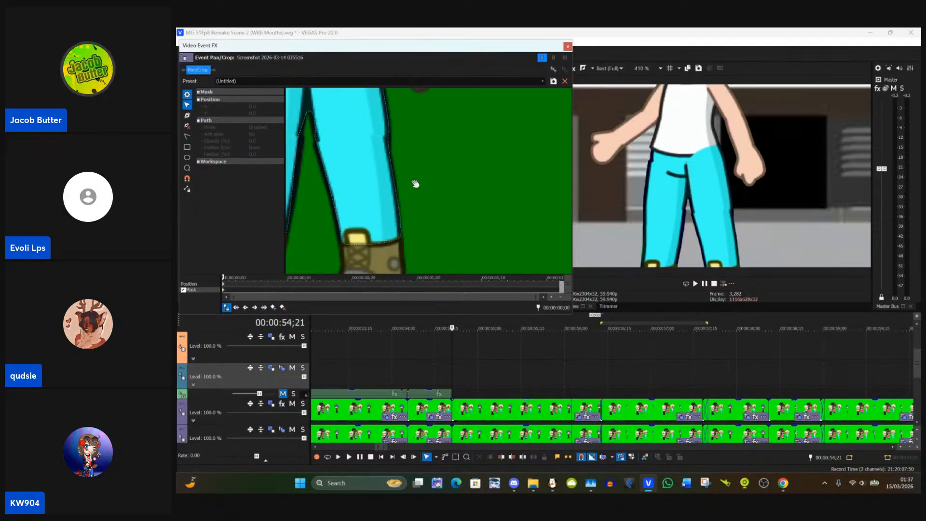
Step: Adjust the trouser mask's points at the crotch, where the gap between the two legs begins
drag(327, 201, 428, 250)
scroll(428, 250, up, 1)
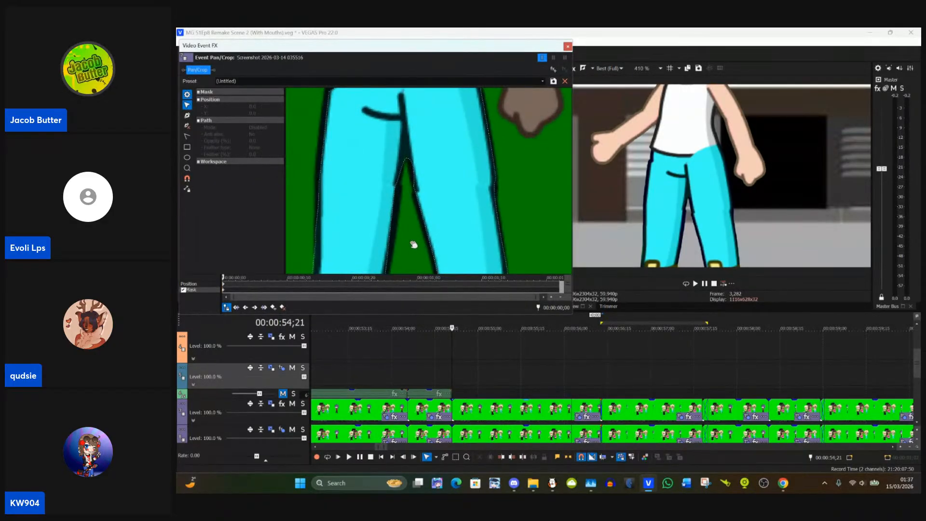
click(408, 162)
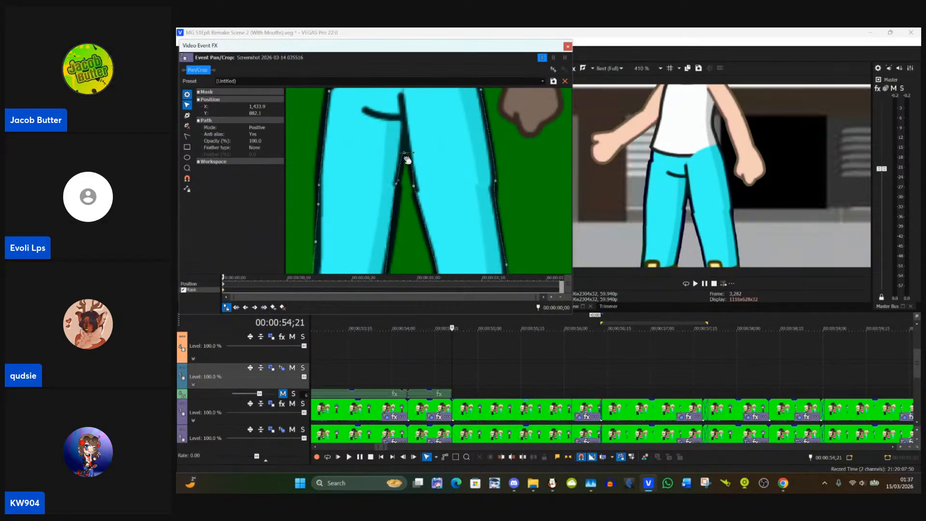
drag(411, 185, 415, 138)
Step: Reshape the trouser mask's hem on the raised-hand side's leg so its corner and curve follow the boot top
drag(314, 152, 340, 133)
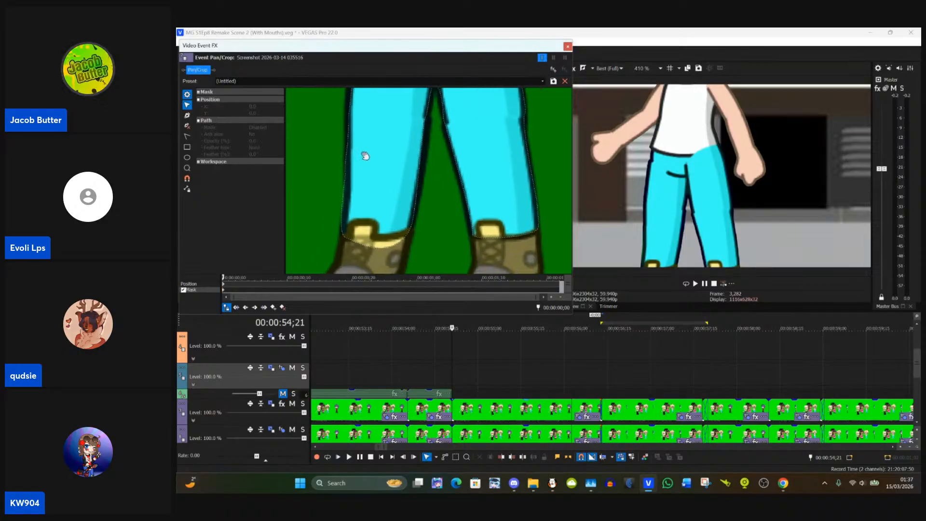
click(342, 225)
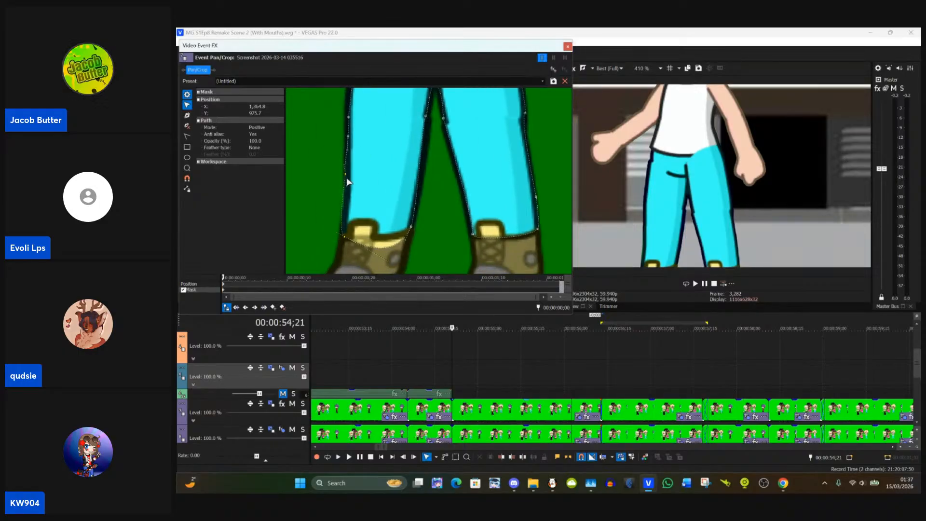
drag(342, 237, 344, 238)
key(ctrl+z)
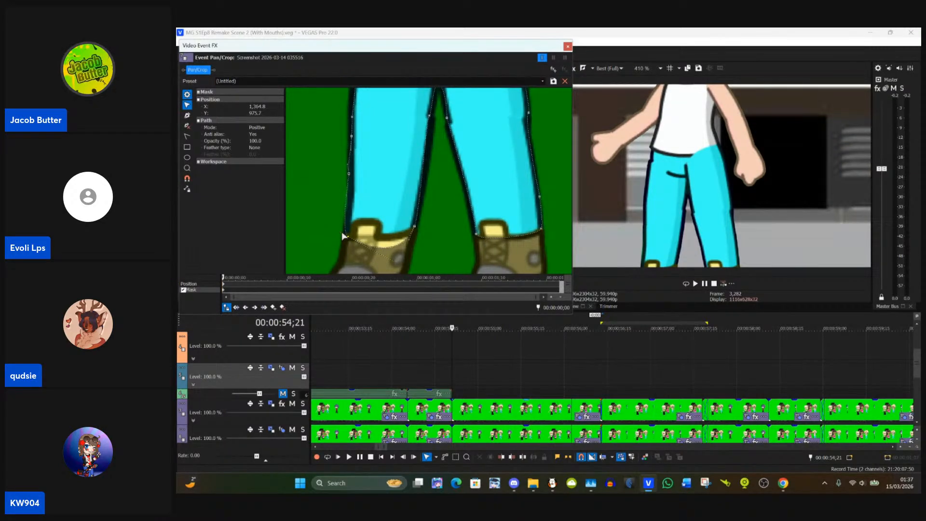
drag(342, 232, 345, 232)
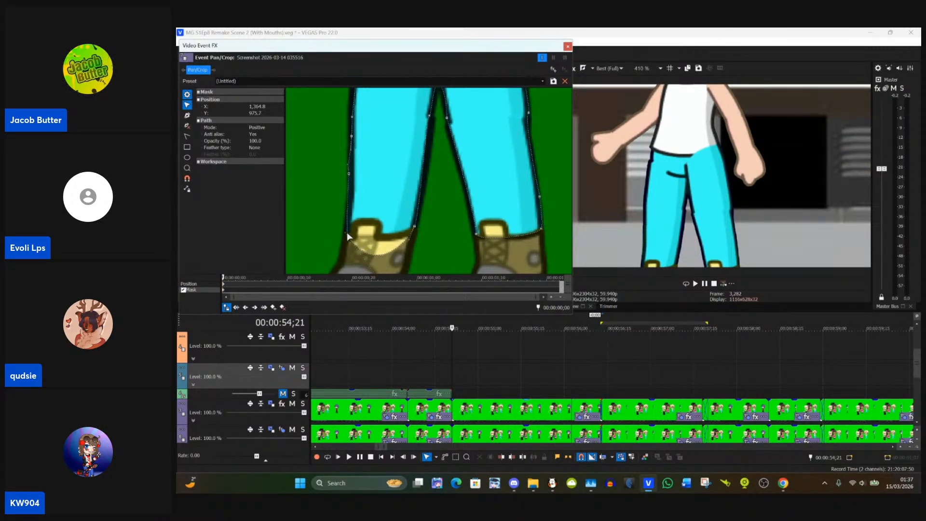
drag(375, 274, 375, 238)
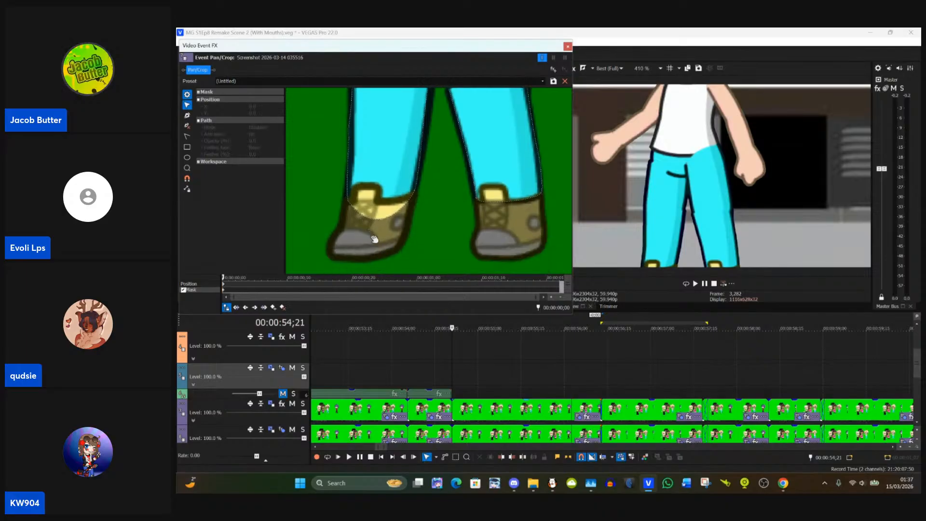
click(365, 221)
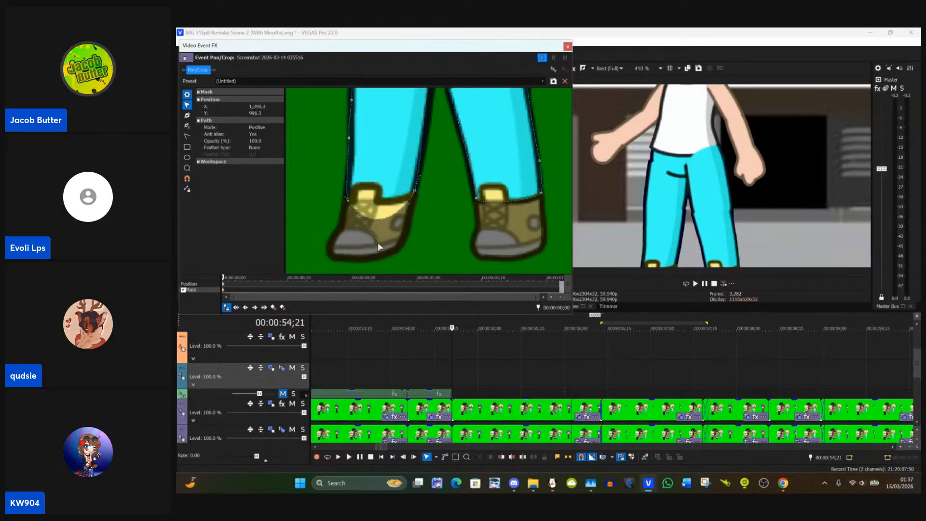
drag(379, 244, 368, 226)
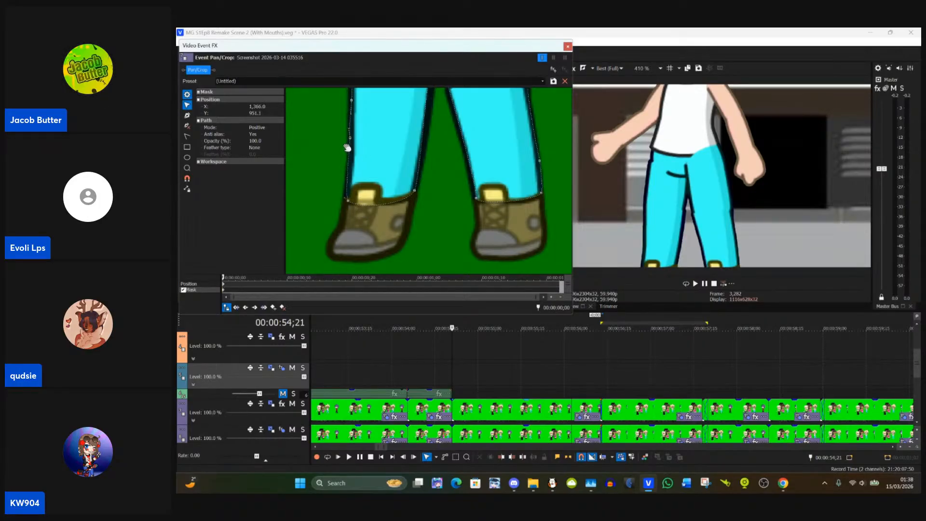
Step: Refine the trouser mask's points at the other leg's inner hem corner and along the gap between the legs
click(476, 199)
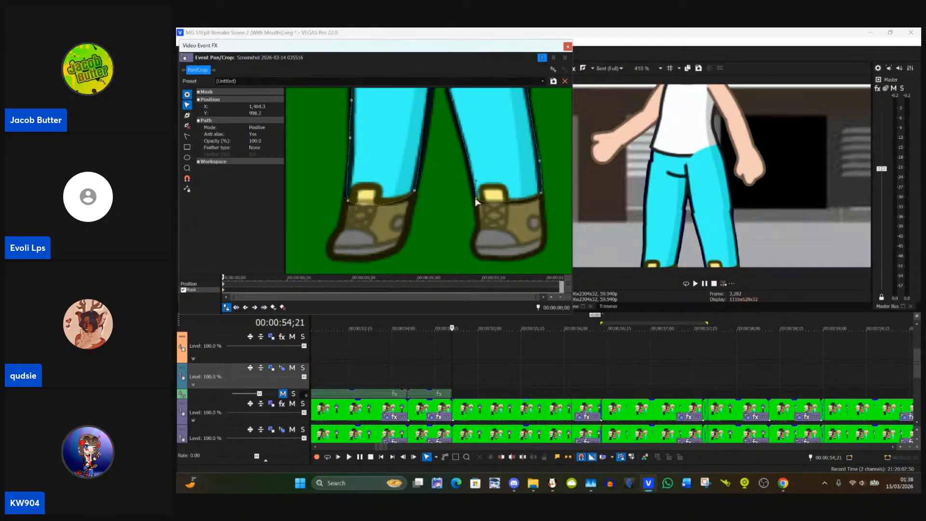
drag(476, 202, 479, 241)
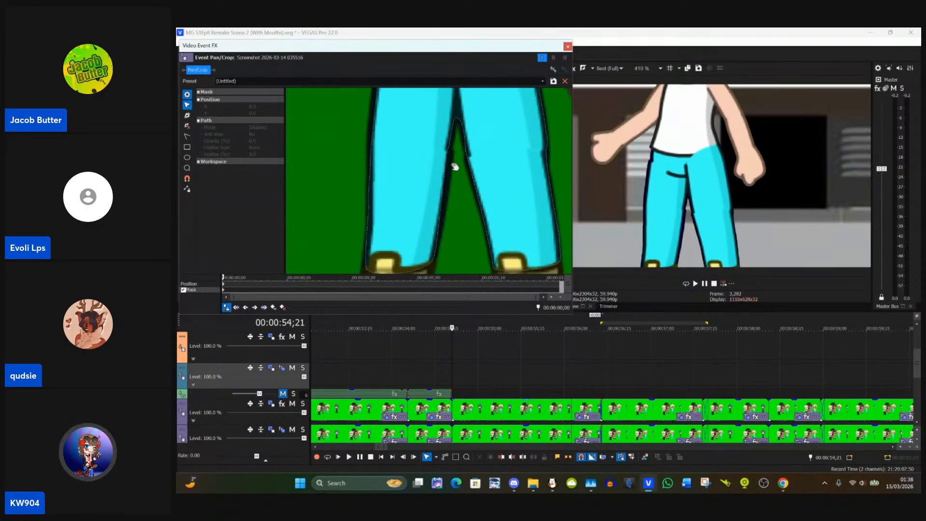
click(445, 174)
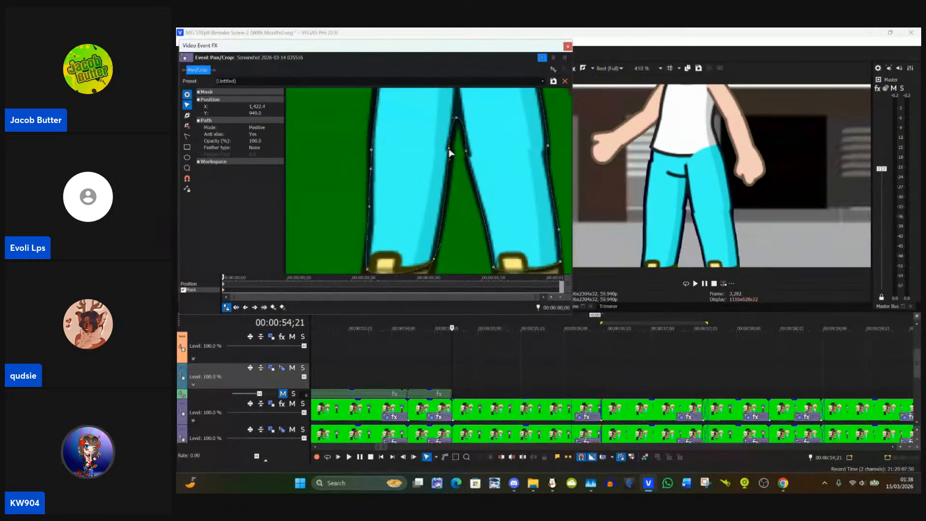
click(455, 224)
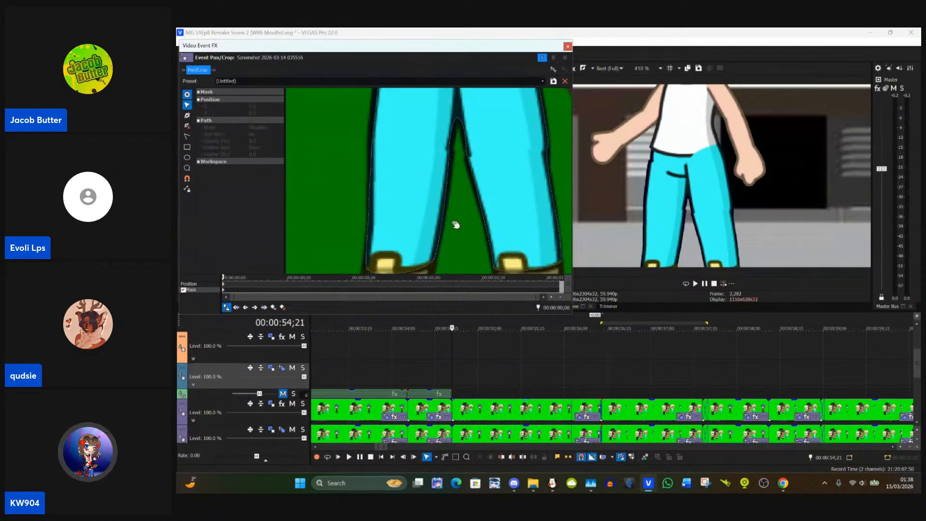
drag(455, 224, 482, 183)
Step: Adjust the mask's outer hem corner beside the boot on the raised-hand side and close the mask editor
drag(376, 177, 379, 188)
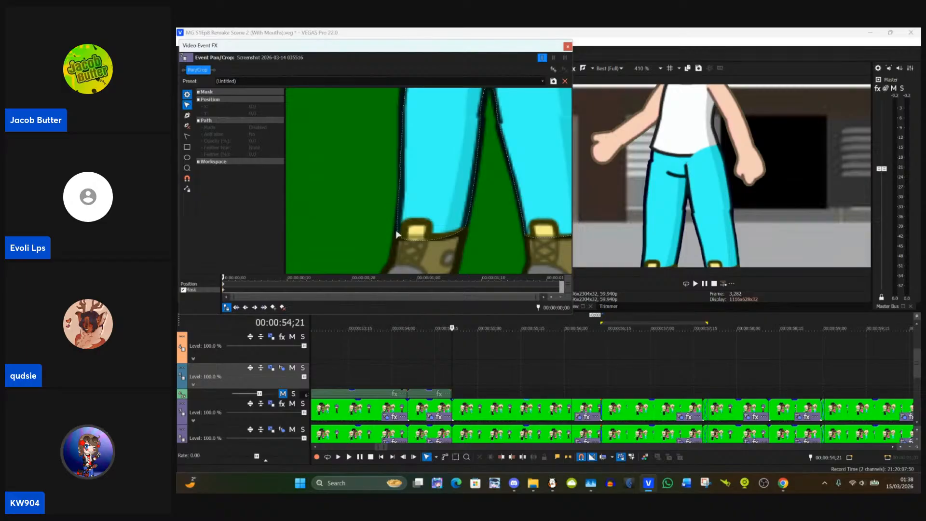
click(401, 240)
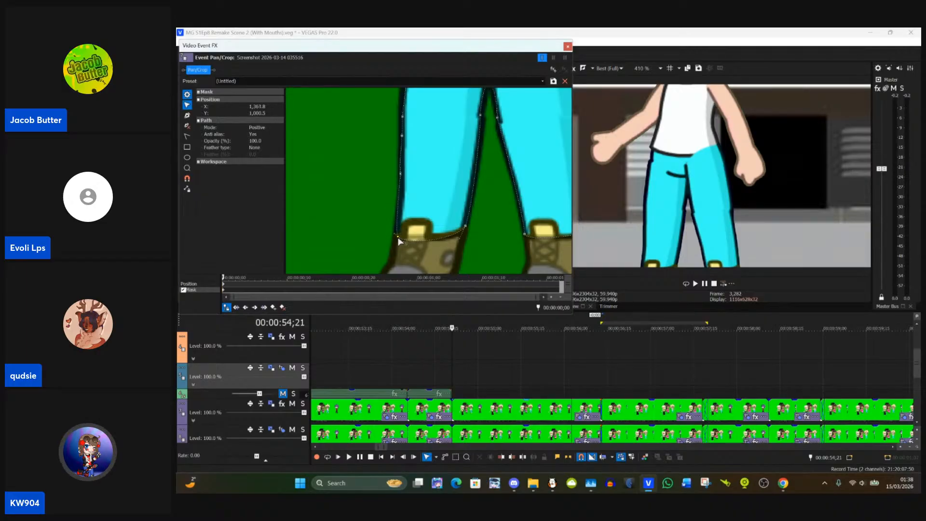
drag(400, 241, 399, 243)
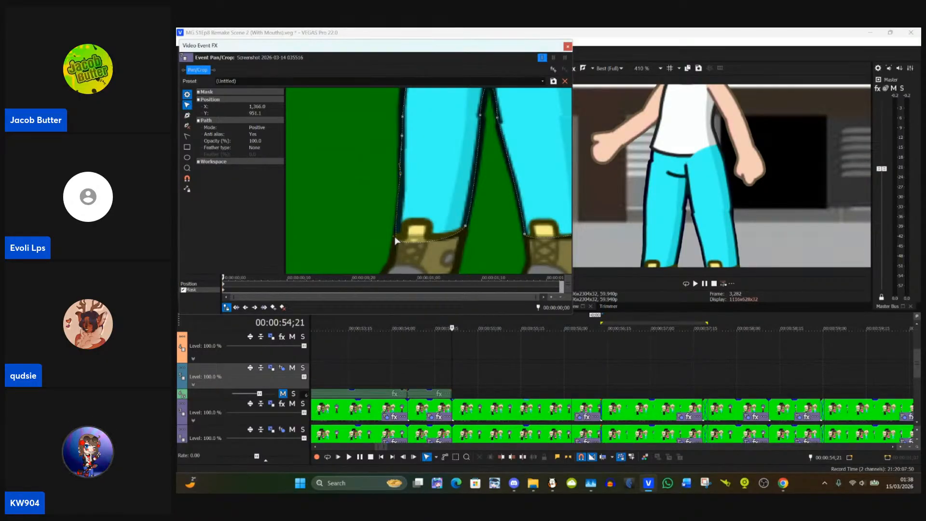
scroll(393, 251, up, 5)
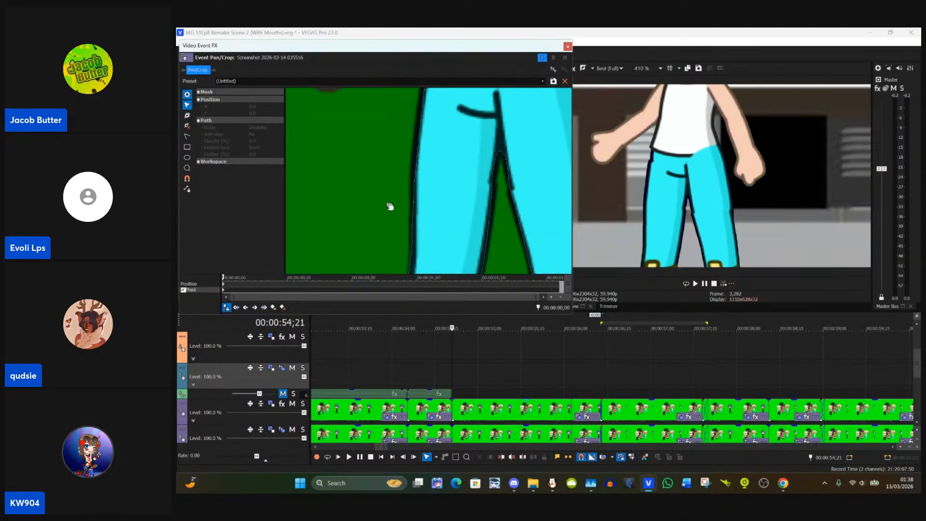
scroll(370, 188, down, 5)
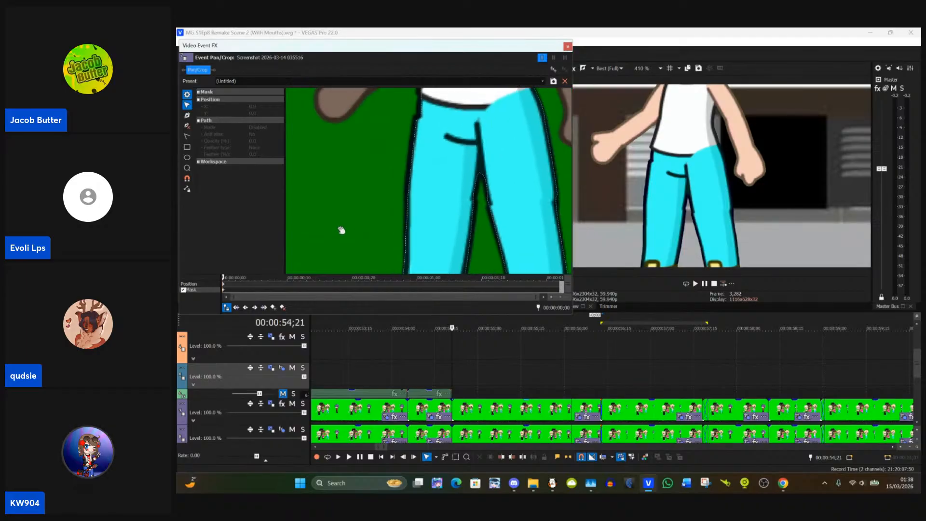
scroll(349, 216, down, 6)
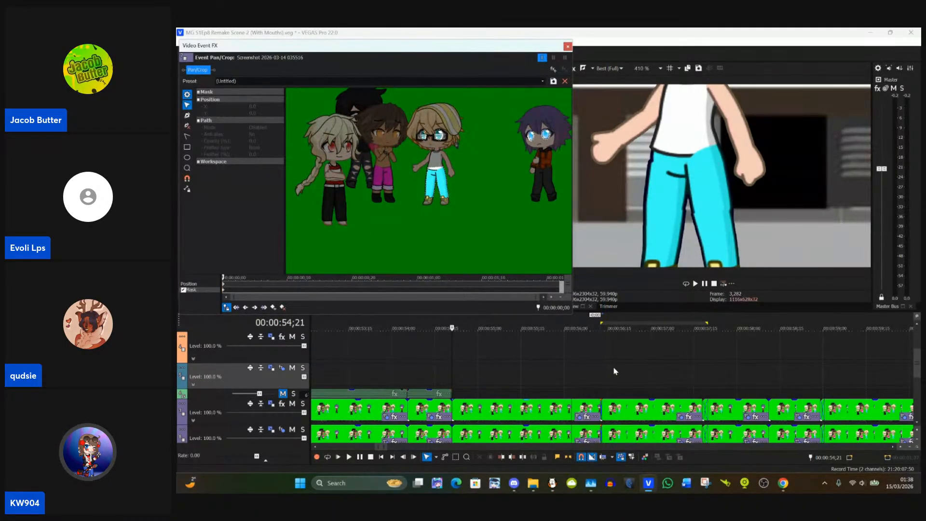
click(568, 46)
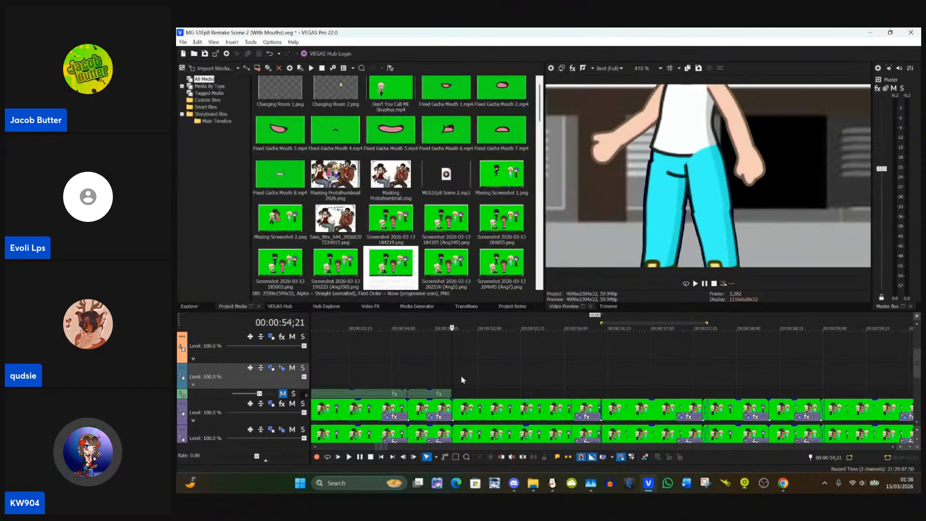
Step: Paste the event attributes of the clip starting at 00:00:54;21 onto the preceding clip, with the preview zoom at 100%
click(464, 408)
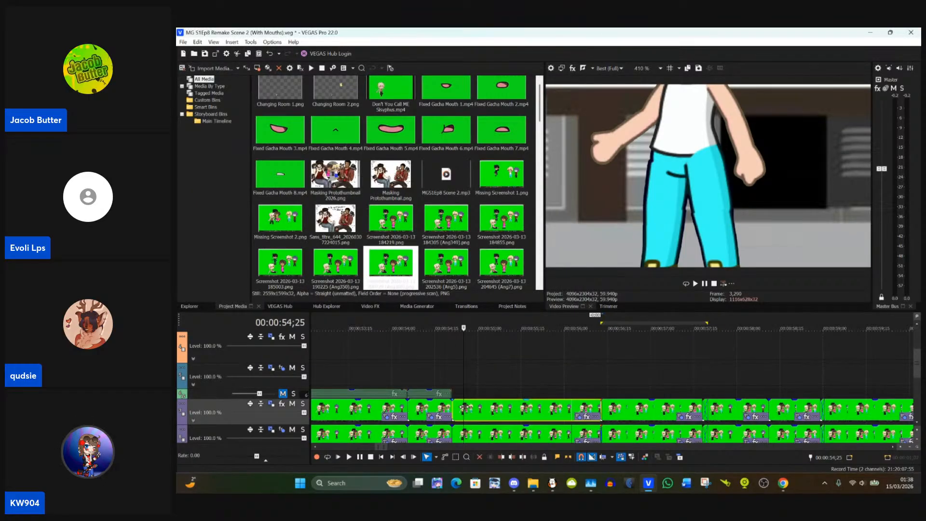
click(423, 410)
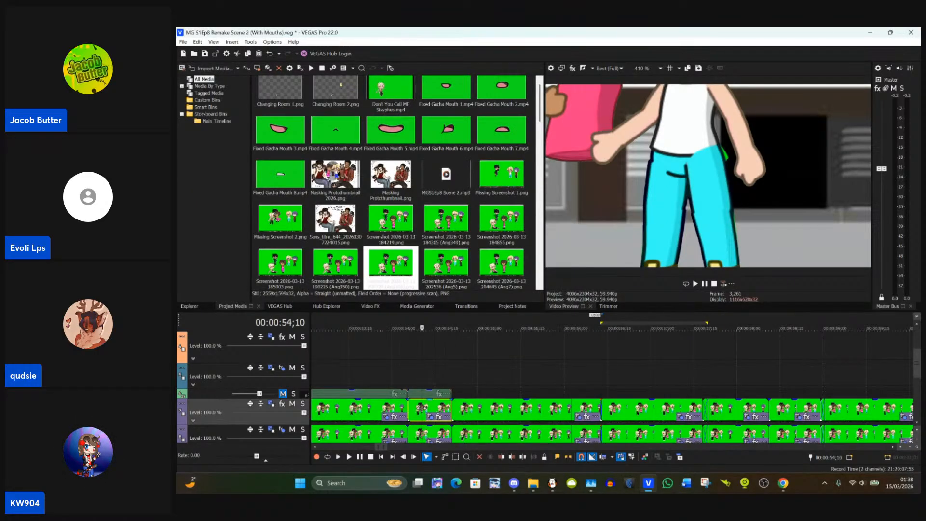
right_click(423, 410)
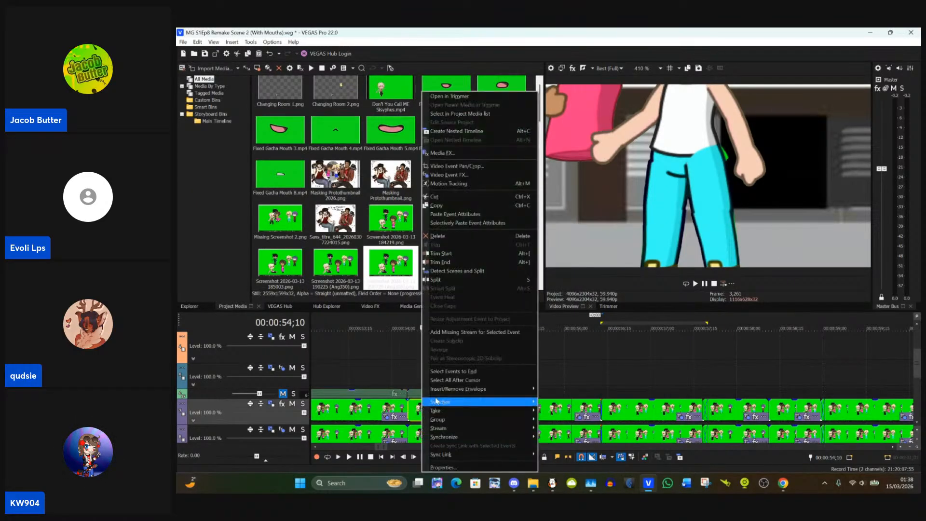
click(660, 68)
click(661, 112)
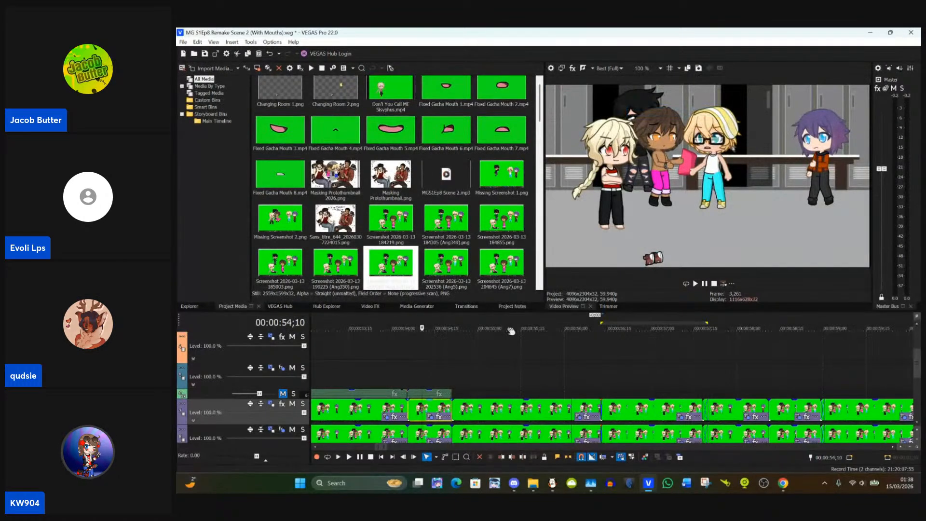
right_click(428, 408)
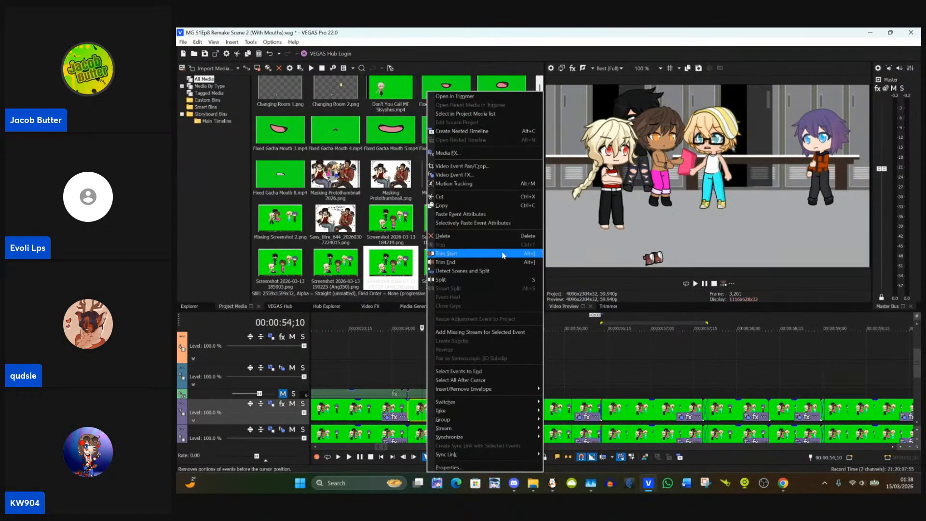
click(464, 214)
Step: Examine the blond character's trousers in the preview on the earlier clips at 00:00:53;23, 00:00:52;08 and 00:00:51;00
click(373, 407)
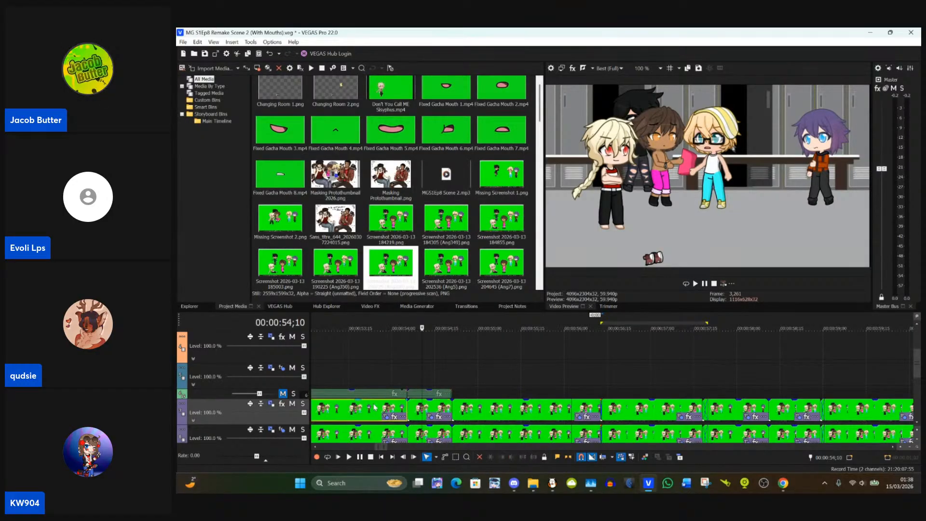
scroll(374, 406, left, 5)
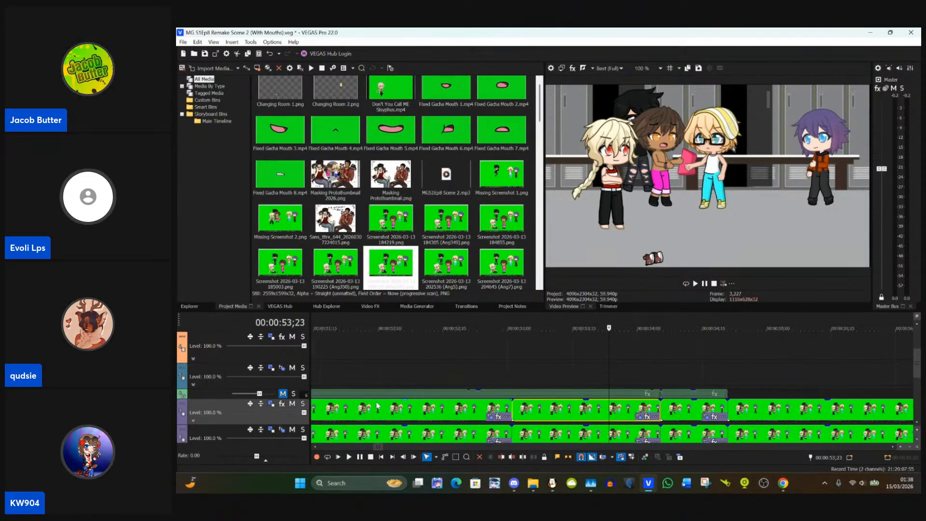
scroll(380, 405, down, 2)
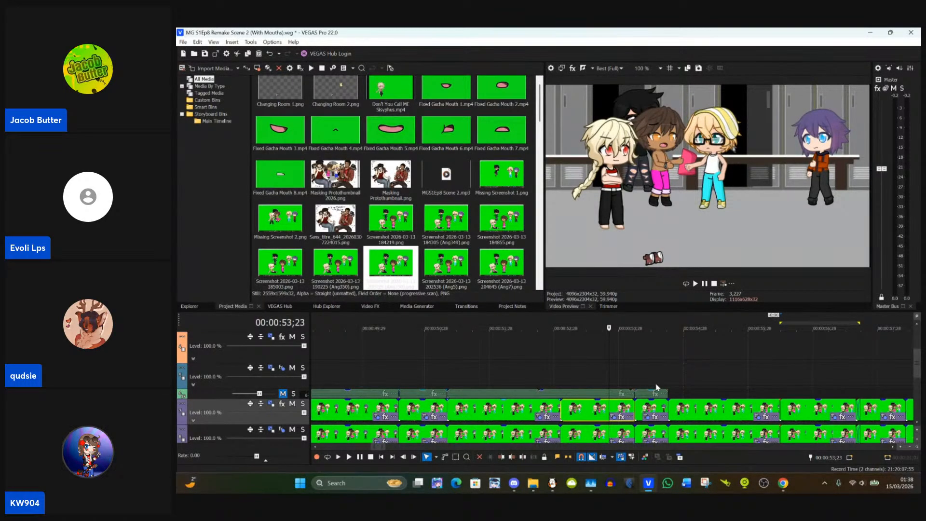
scroll(765, 190, up, 3)
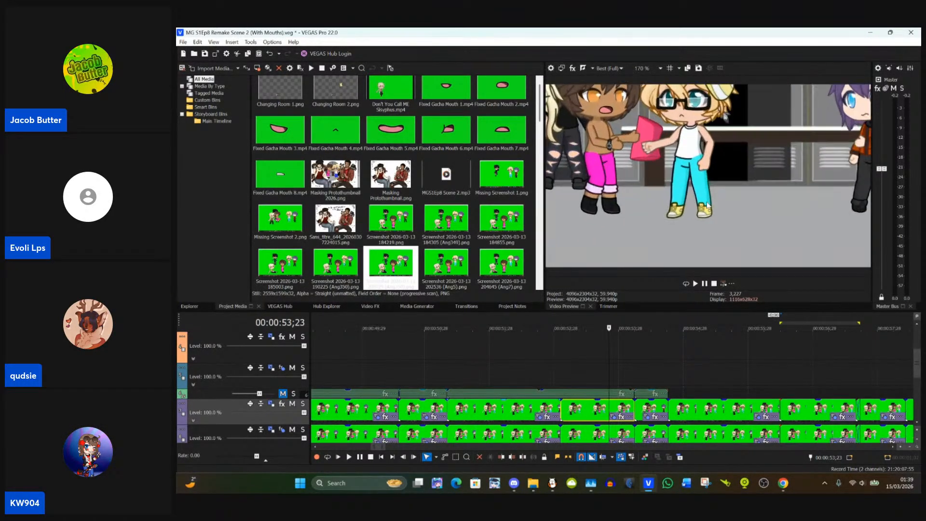
scroll(718, 207, down, 2)
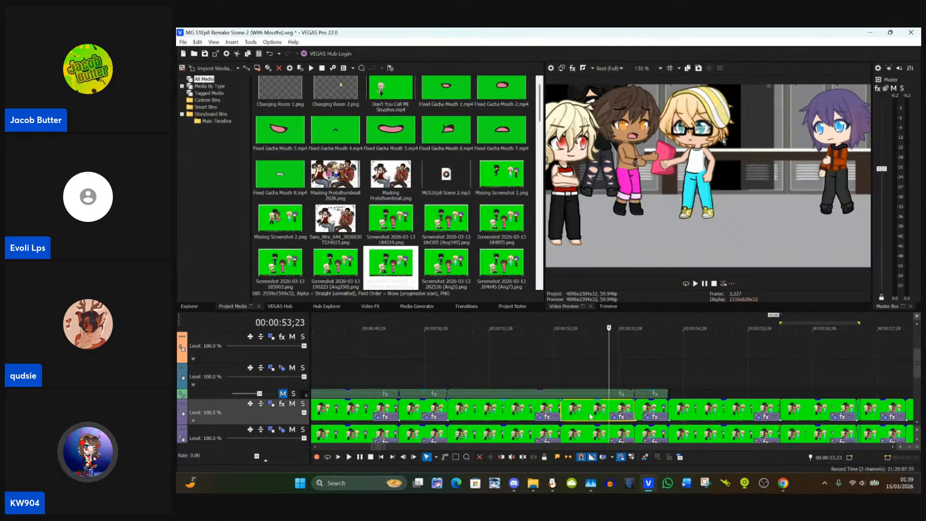
right_click(590, 416)
click(720, 209)
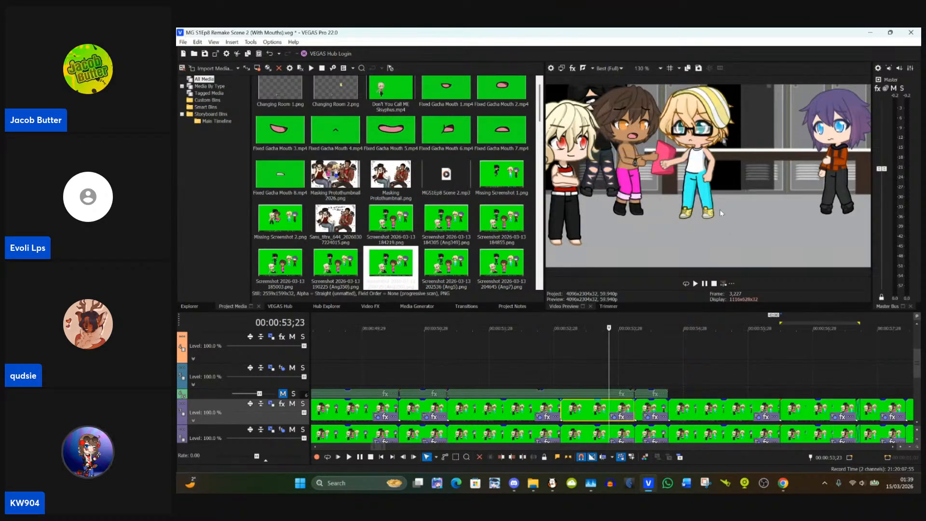
click(512, 408)
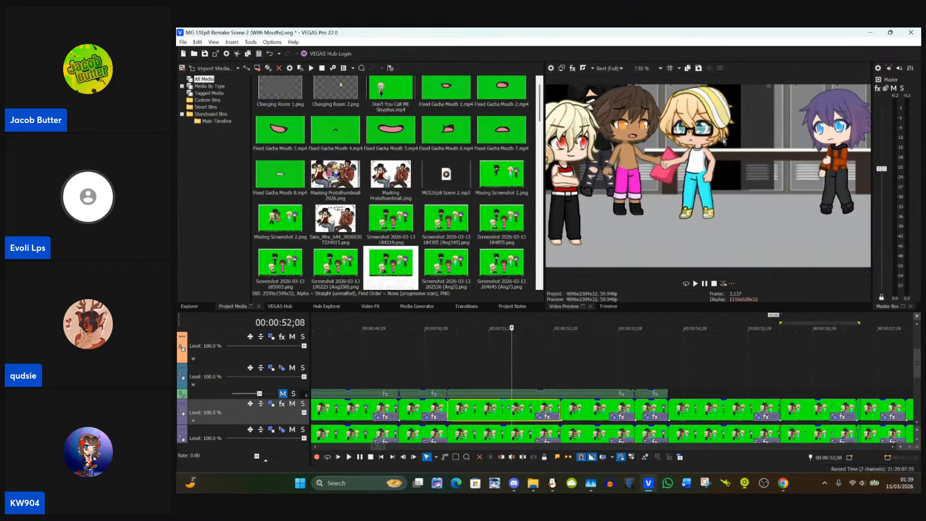
click(431, 410)
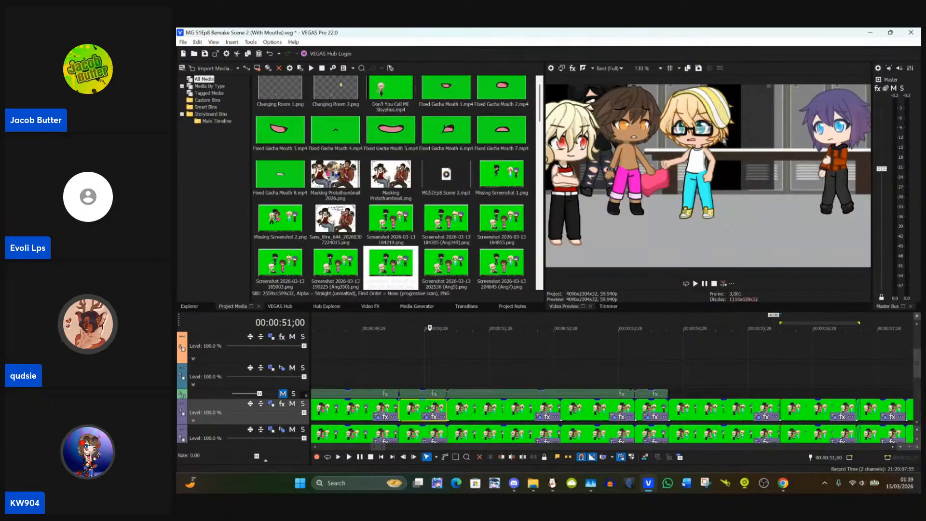
Step: Check the masked characters in the preview at 00:00:54;29, 00:00:57;28 and 00:00:55;20
click(686, 409)
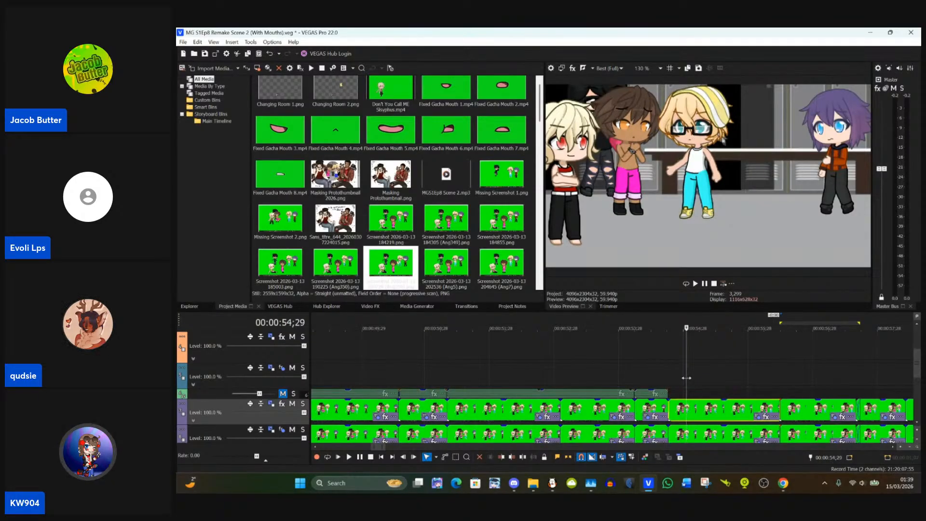
scroll(687, 377, down, 5)
click(657, 389)
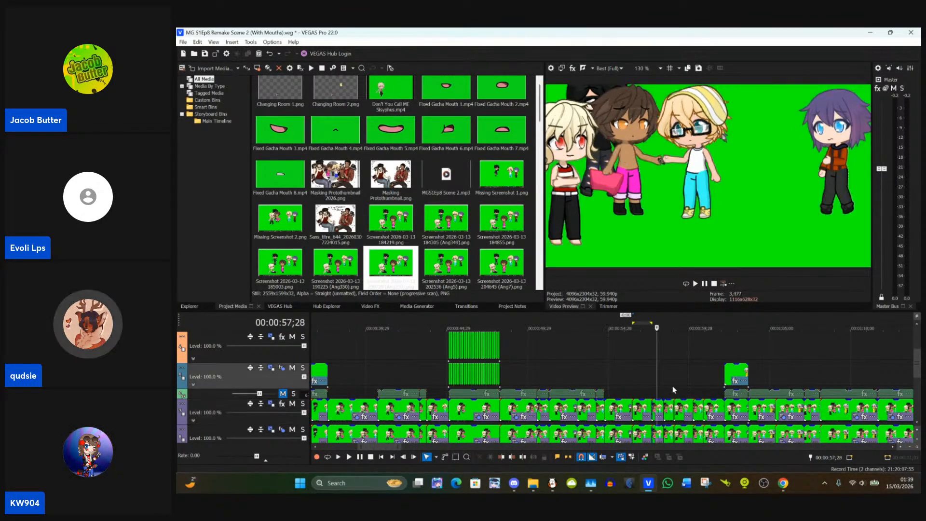
click(621, 384)
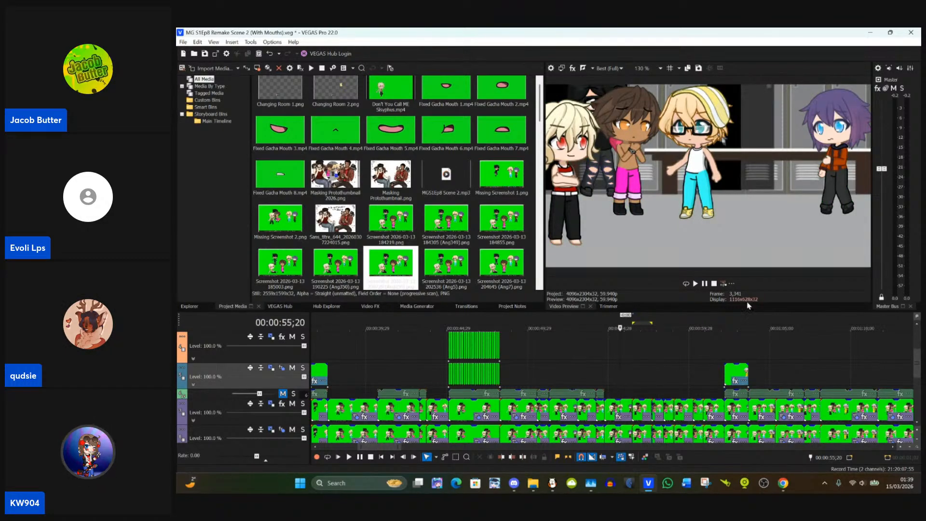
scroll(644, 367, up, 4)
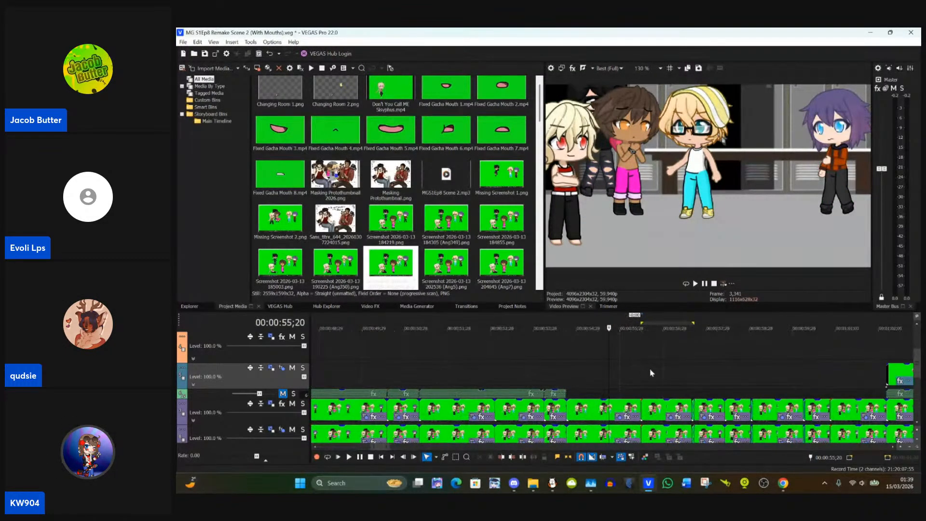
Step: Compare the frames around 00:00:56;22 and 00:00:55;22, and open Event Pan/Crop for the upper-track clip starting at 00:00:56;12
click(656, 389)
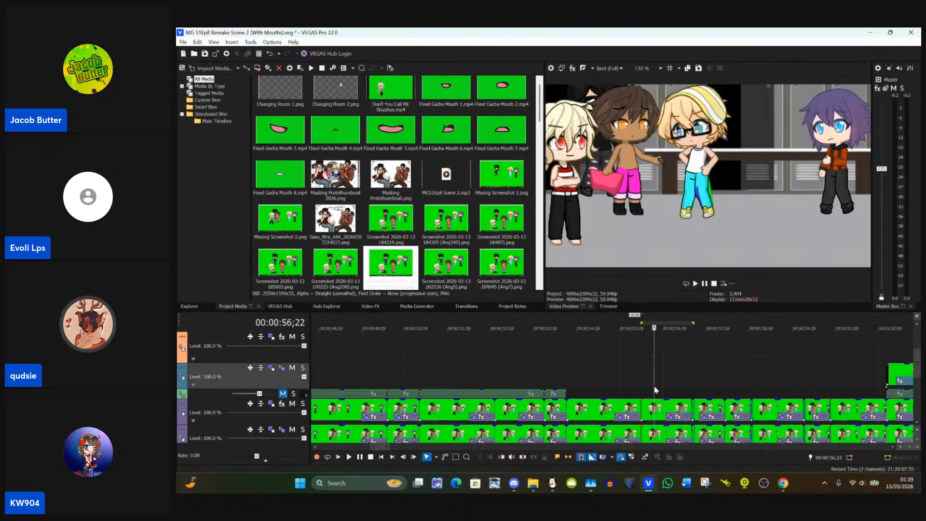
click(612, 394)
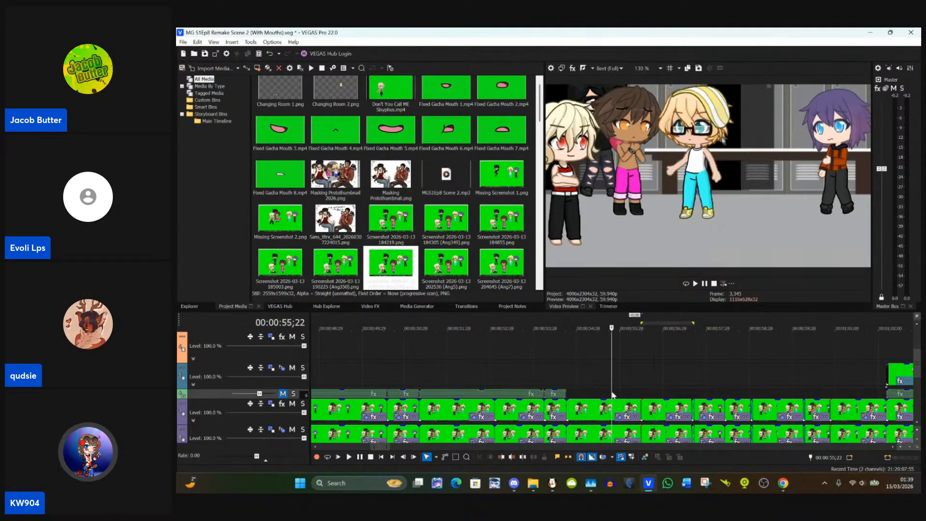
scroll(666, 389, up, 1)
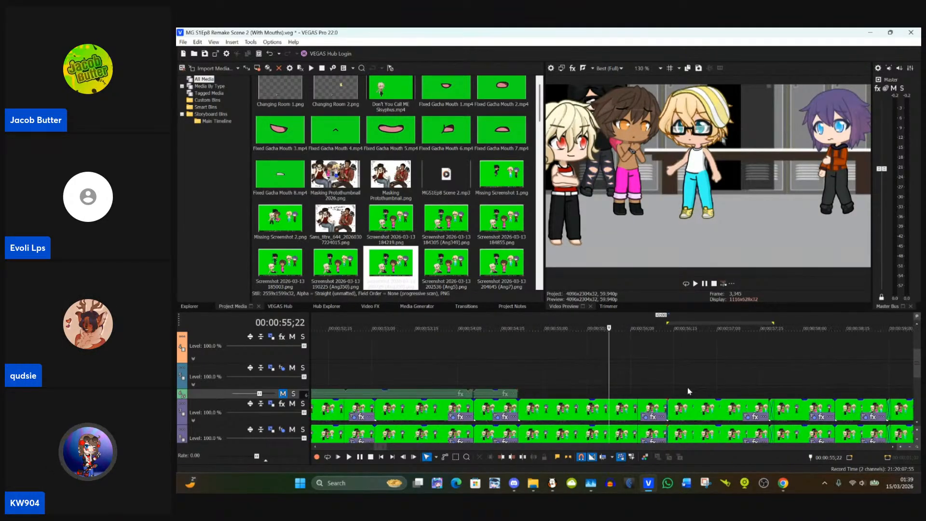
click(687, 406)
scroll(394, 397, up, 3)
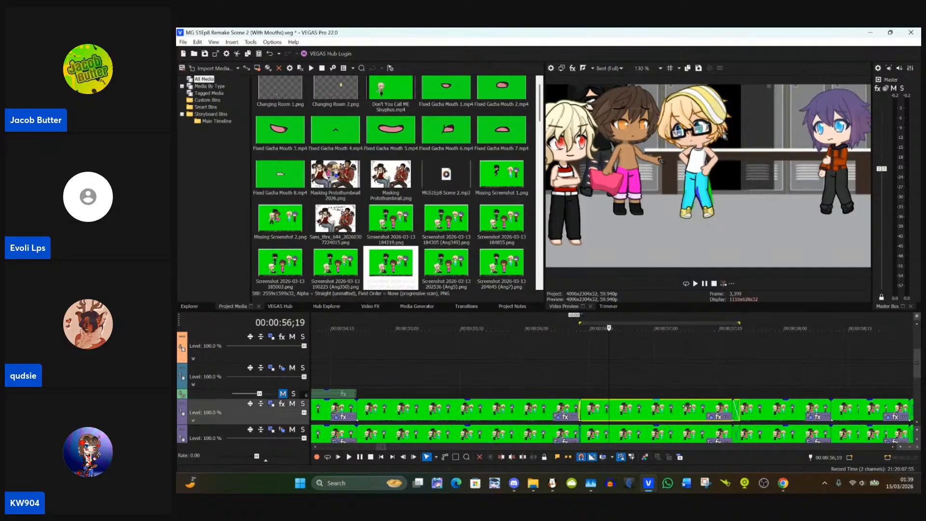
click(368, 411)
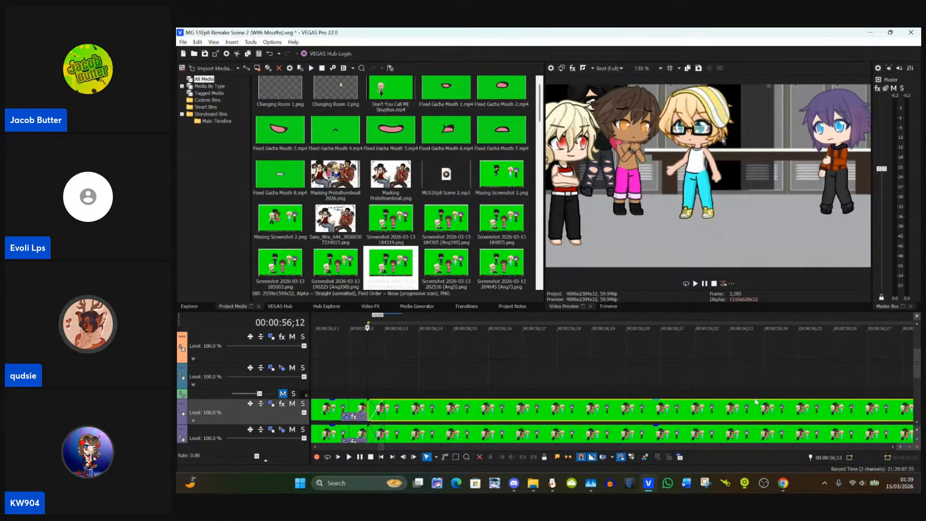
scroll(598, 405, down, 3)
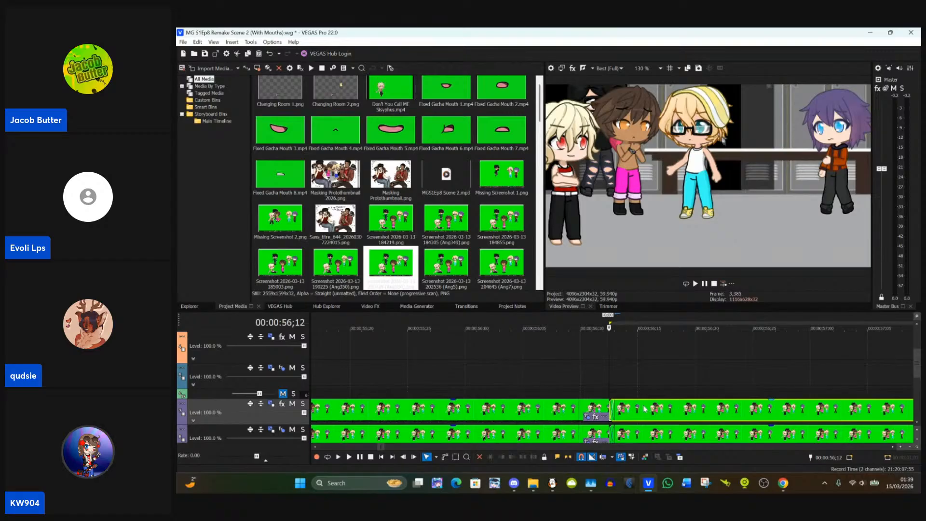
scroll(645, 409, down, 2)
click(893, 417)
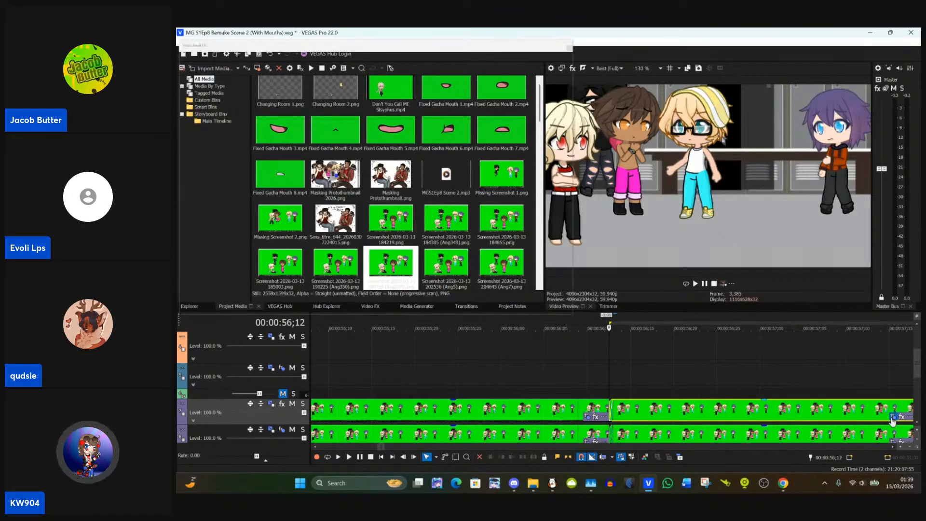
Step: Move the blond character's trouser mask point at the hip below the hand inward onto the trouser outline
scroll(502, 210, up, 8)
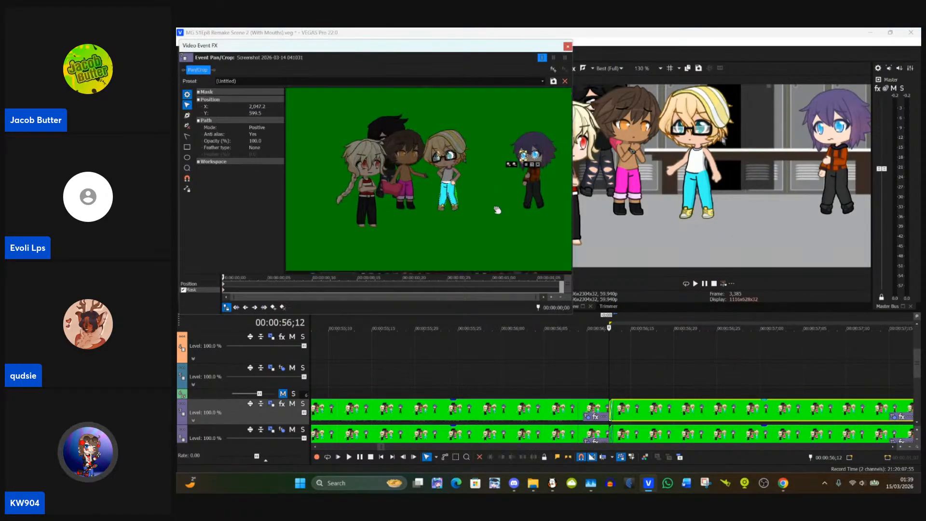
scroll(471, 202, up, 5)
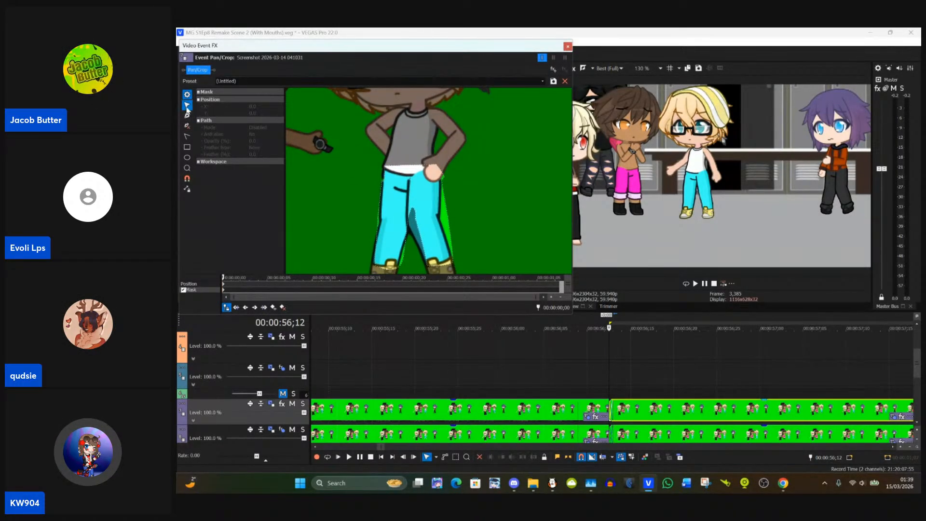
drag(458, 232, 442, 196)
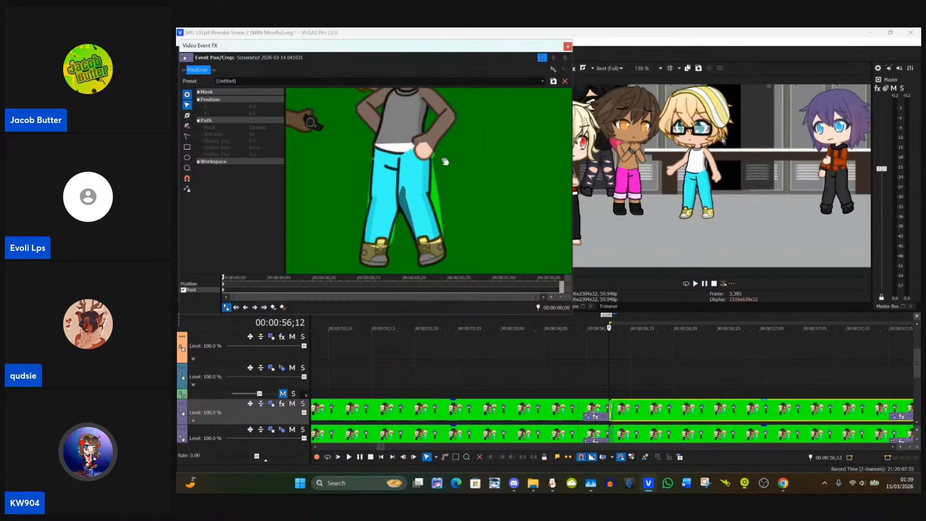
click(434, 155)
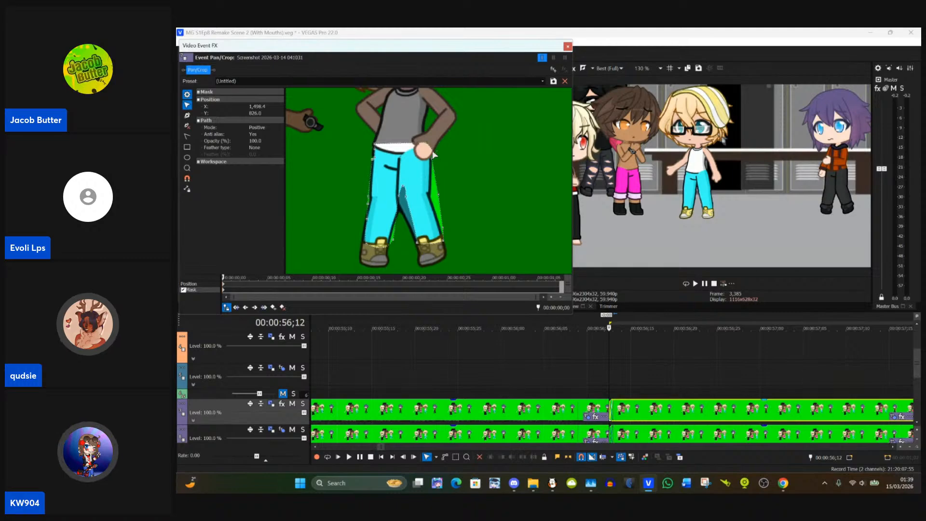
scroll(447, 181, up, 3)
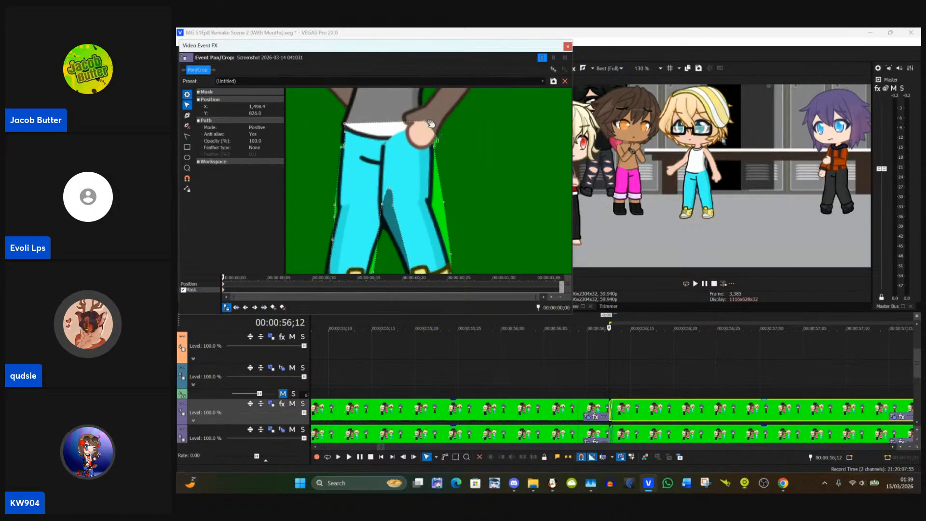
drag(425, 121, 433, 151)
click(437, 142)
click(436, 147)
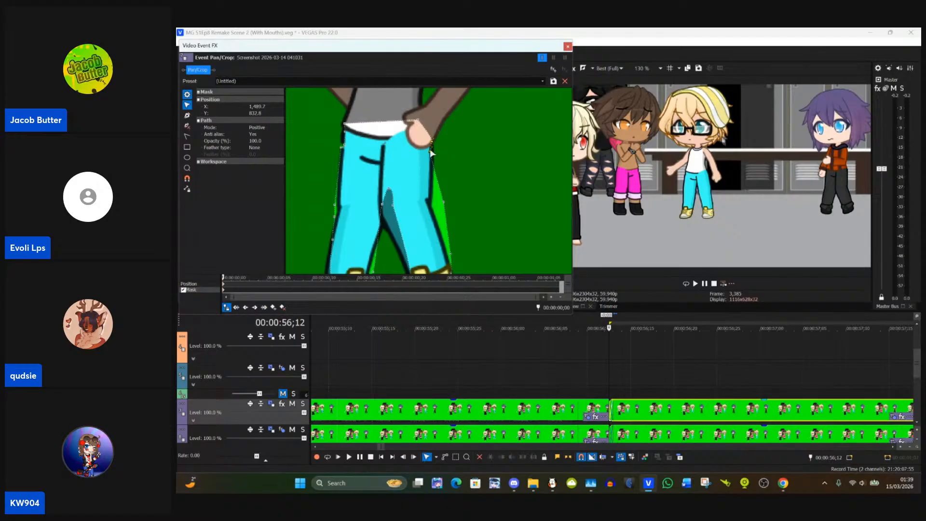
click(435, 140)
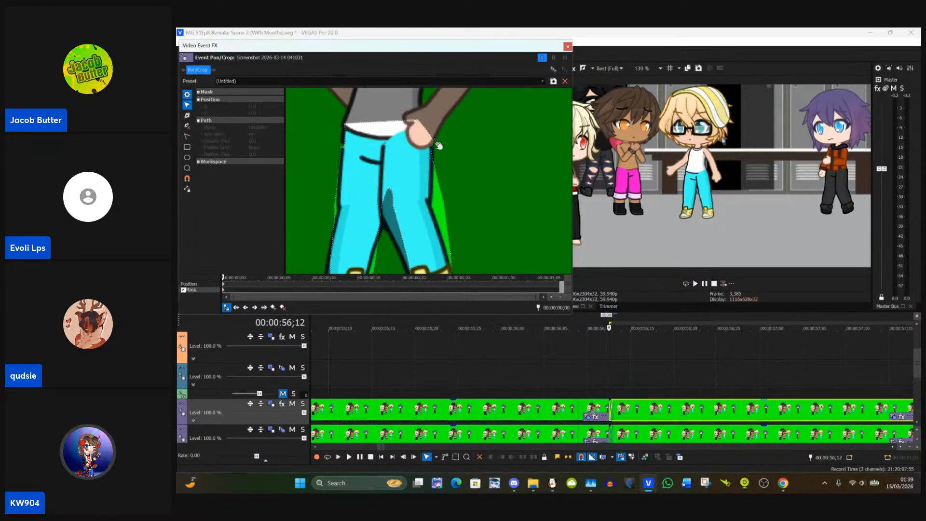
Step: Fit the mask's outer edge to the leg below the hand, adjusting the knee point and the point above the boot
click(445, 205)
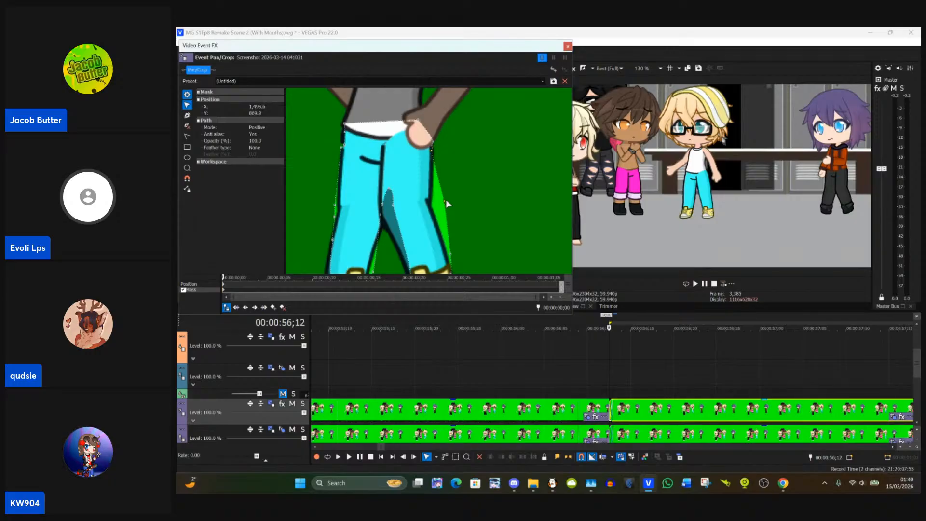
click(446, 205)
mouse_move(448, 205)
mouse_down()
mouse_move(432, 207)
mouse_move(458, 192)
mouse_up()
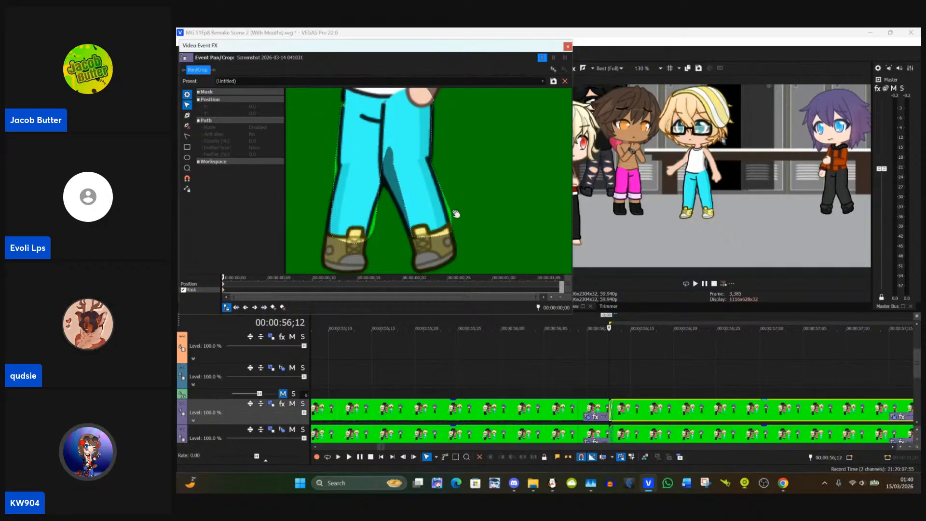
click(451, 216)
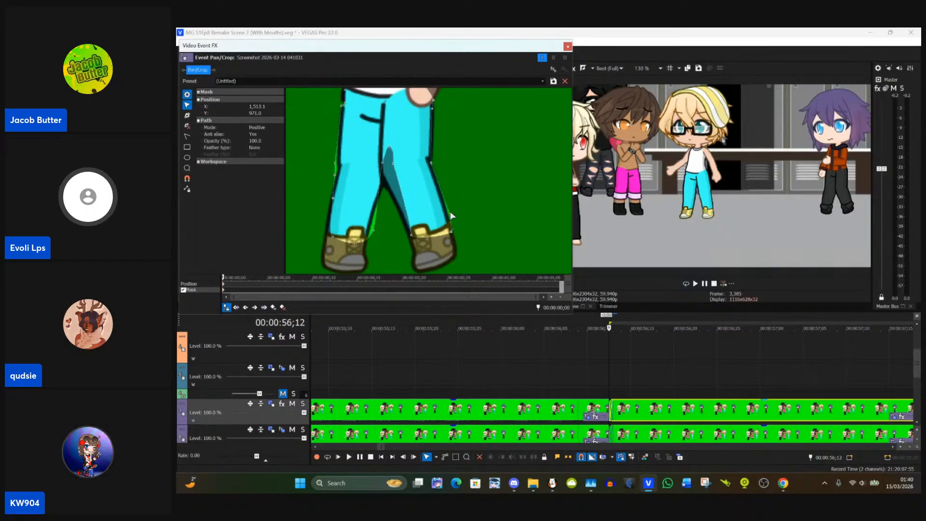
drag(450, 214, 448, 216)
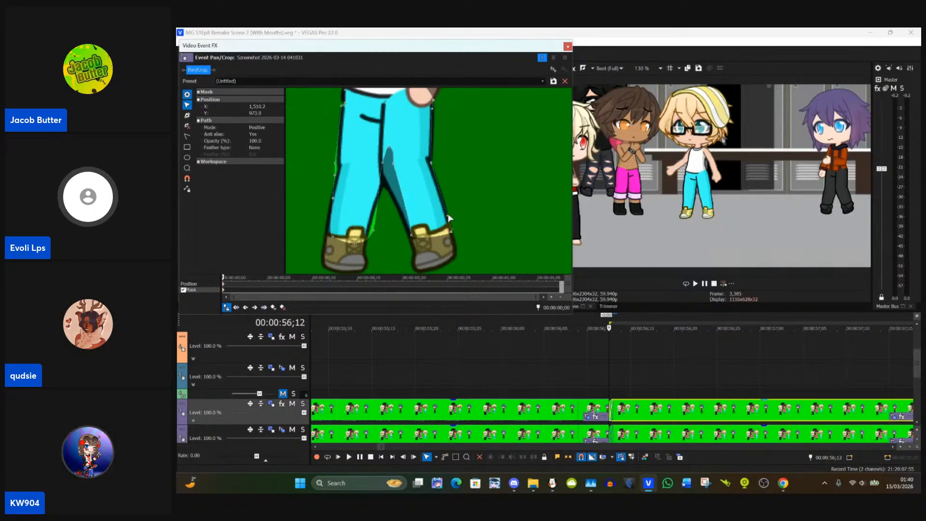
Step: Set the mask point at the crotch where the trouser legs meet and delete the surplus anchor above it
click(411, 239)
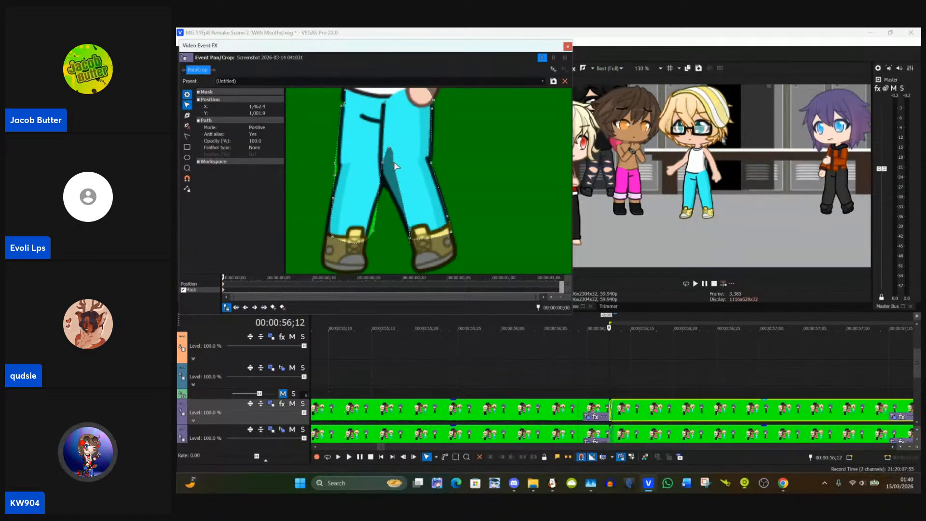
drag(394, 164, 388, 183)
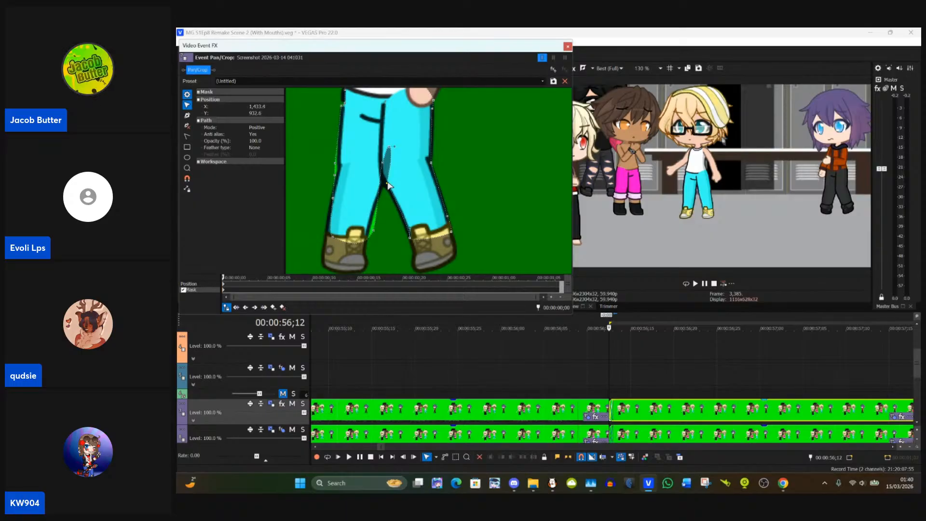
click(187, 125)
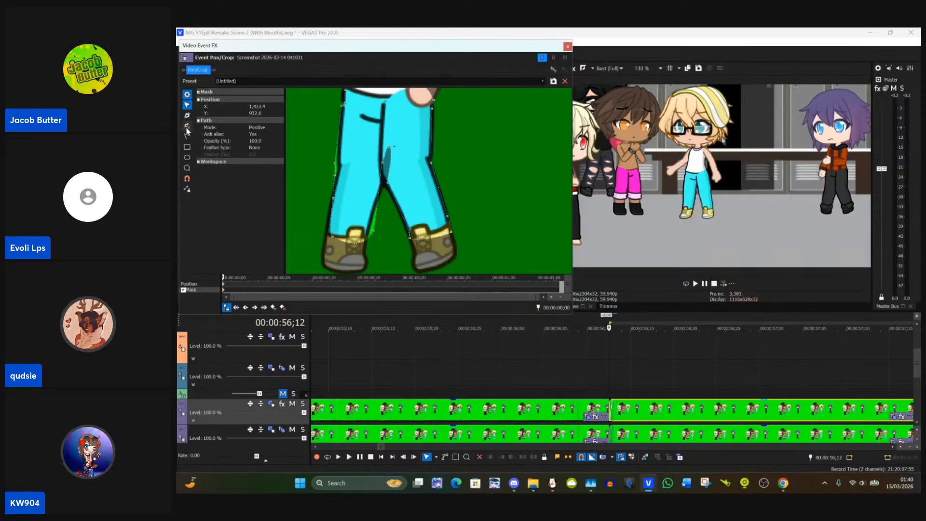
click(395, 147)
click(388, 148)
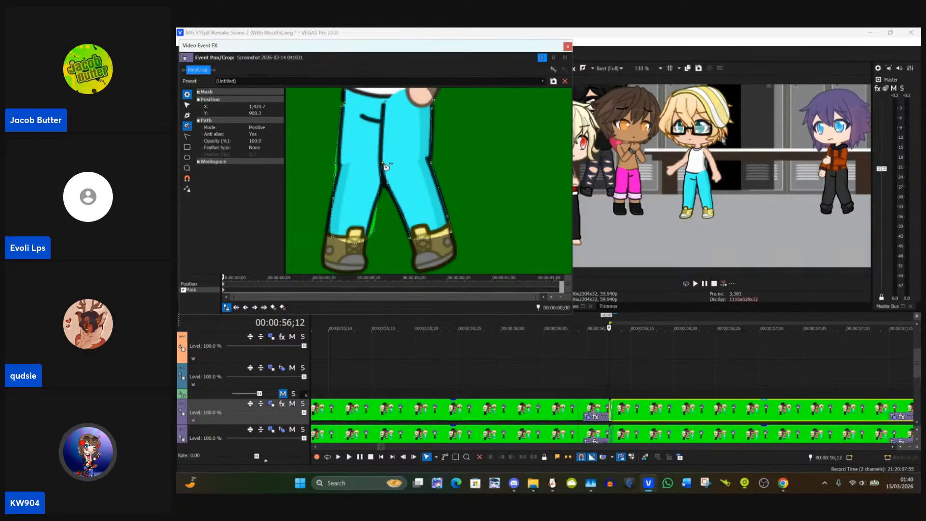
click(386, 167)
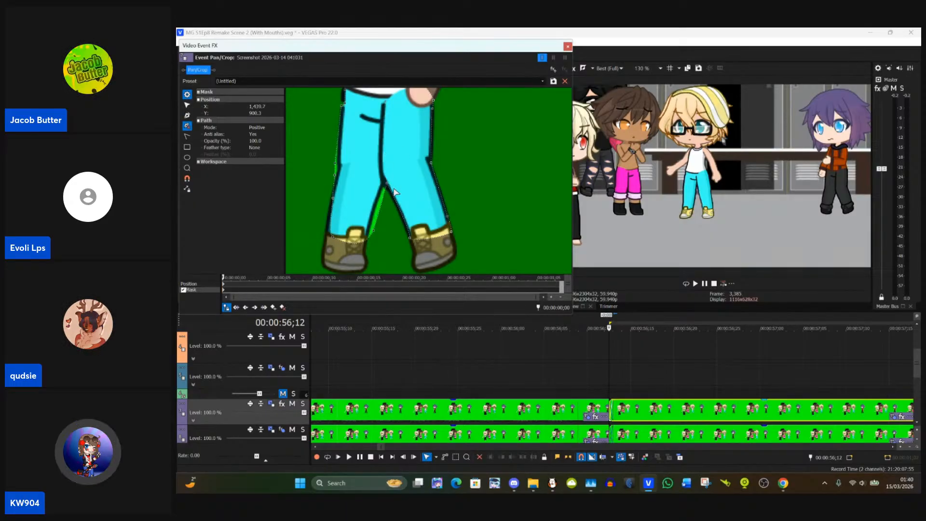
Step: Pull the mask's inner edge onto the other trouser leg, refining the crotch point and the inner hem corner at the boot
click(187, 105)
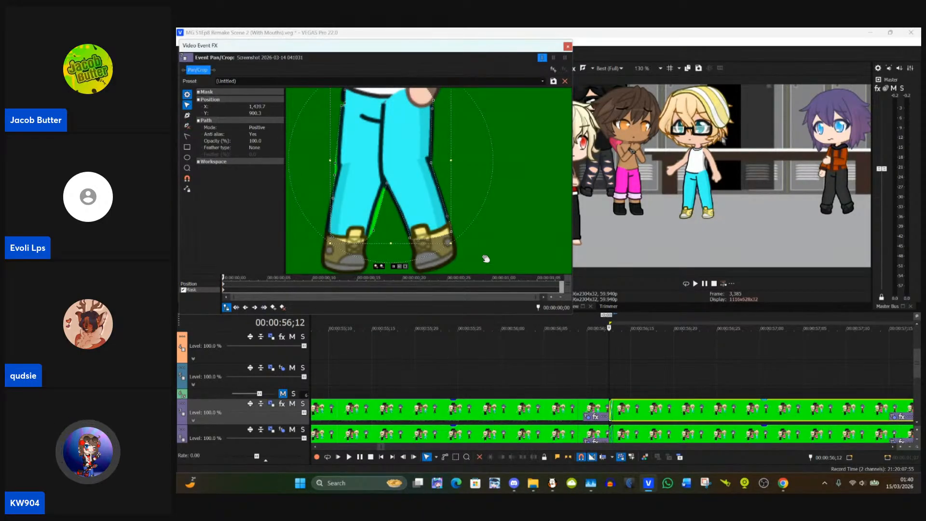
click(486, 259)
click(374, 239)
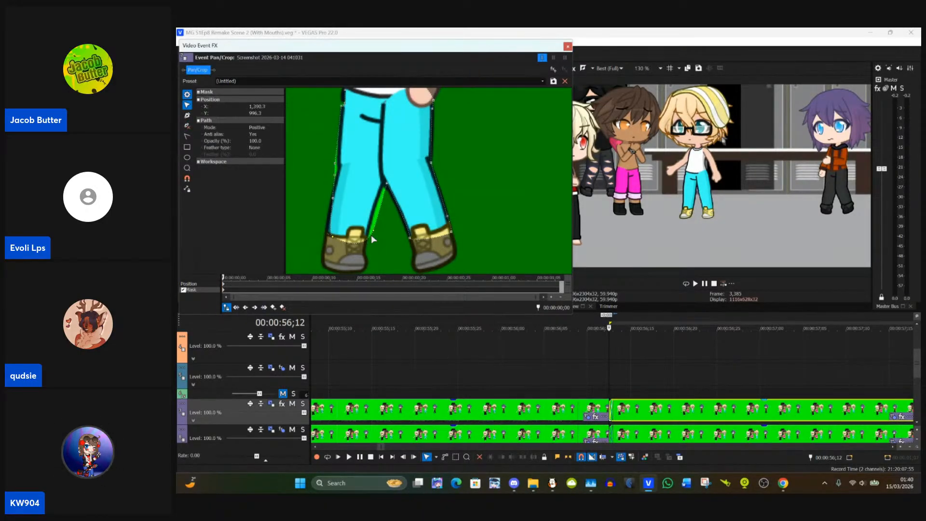
drag(374, 231, 366, 231)
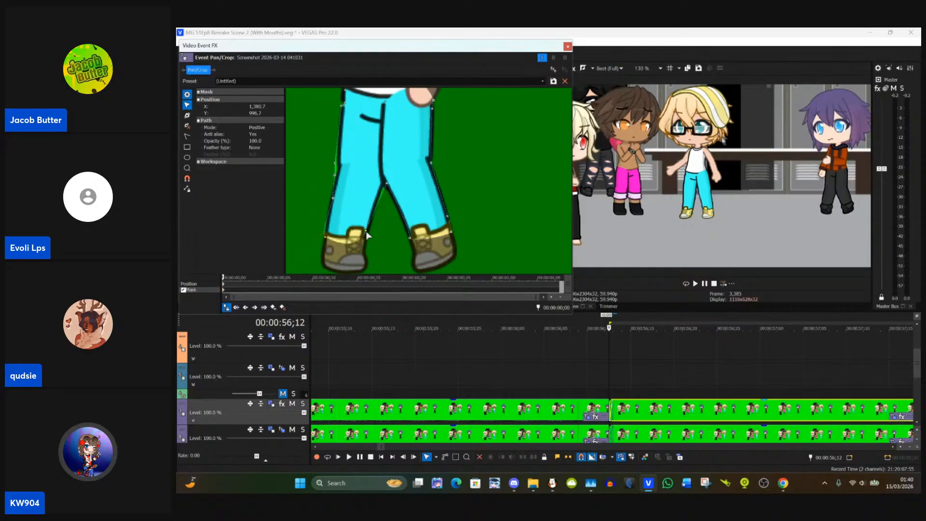
click(385, 182)
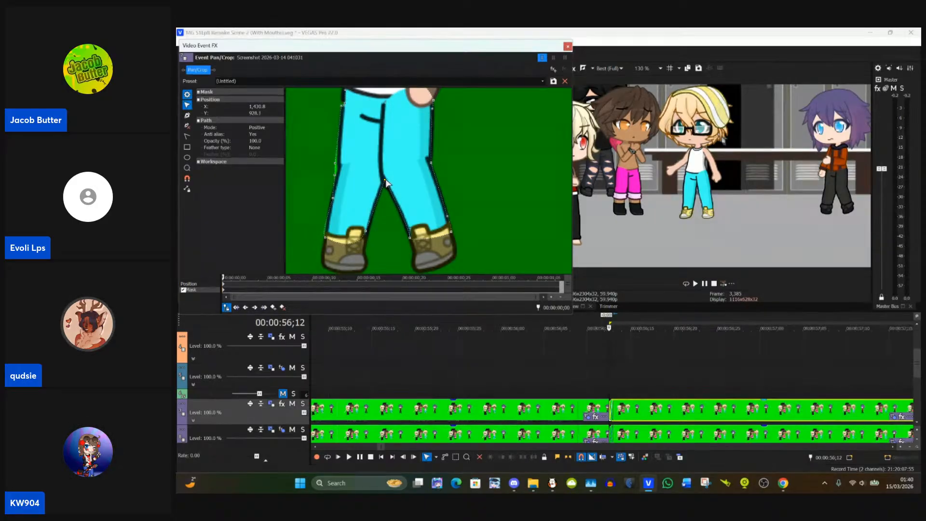
drag(386, 182, 384, 180)
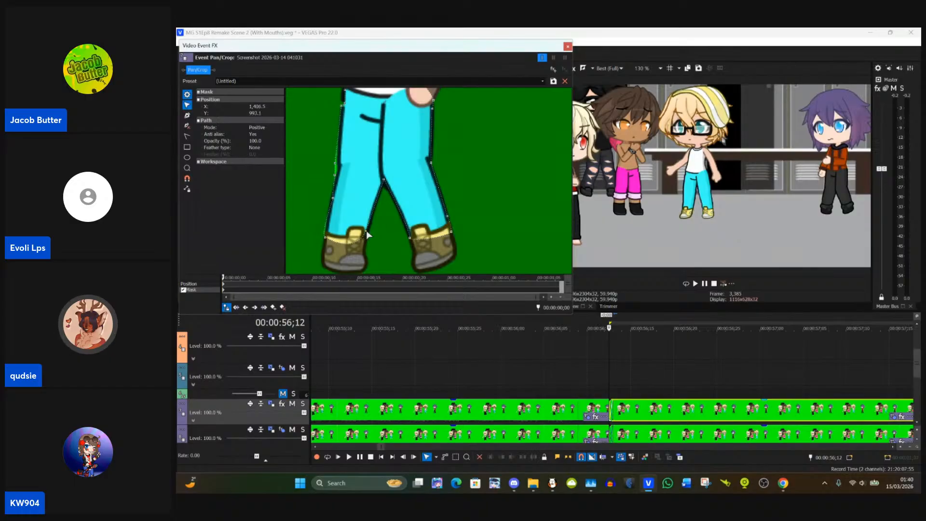
click(368, 234)
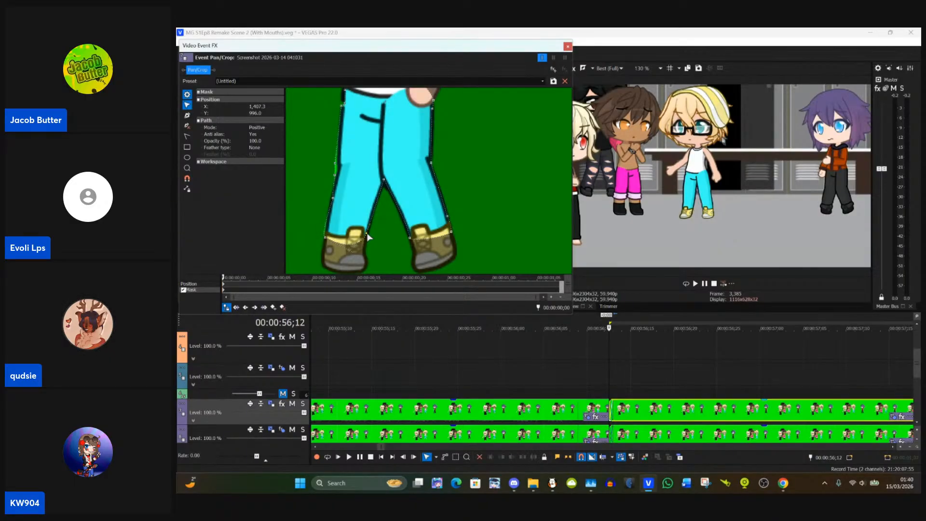
drag(368, 237, 329, 237)
Step: Adjust the mask's outer hem corner, knee point and waist point on that same leg to follow the trouser outline
click(326, 240)
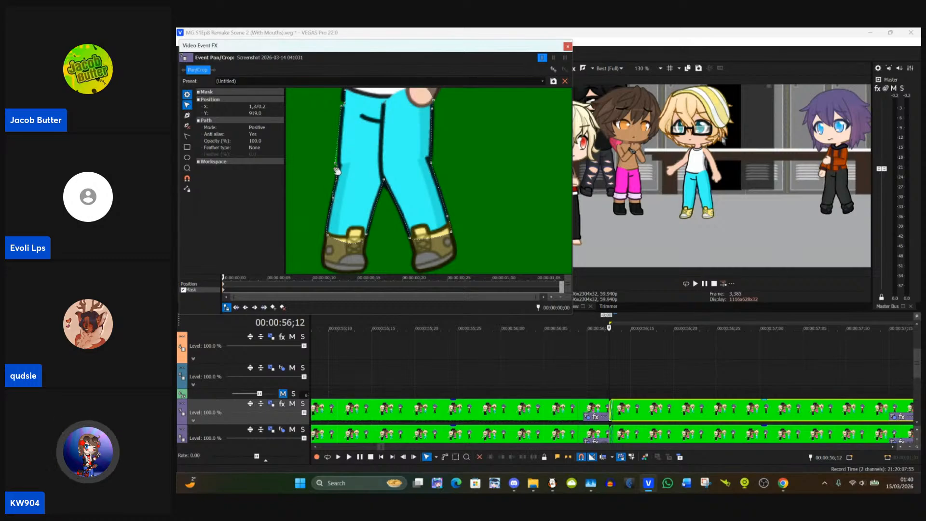
drag(336, 165, 341, 173)
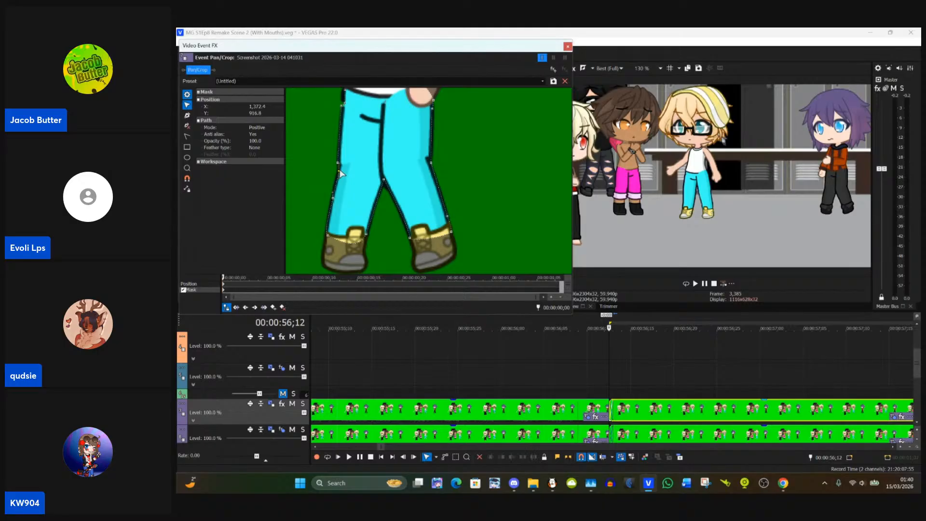
drag(367, 144, 375, 199)
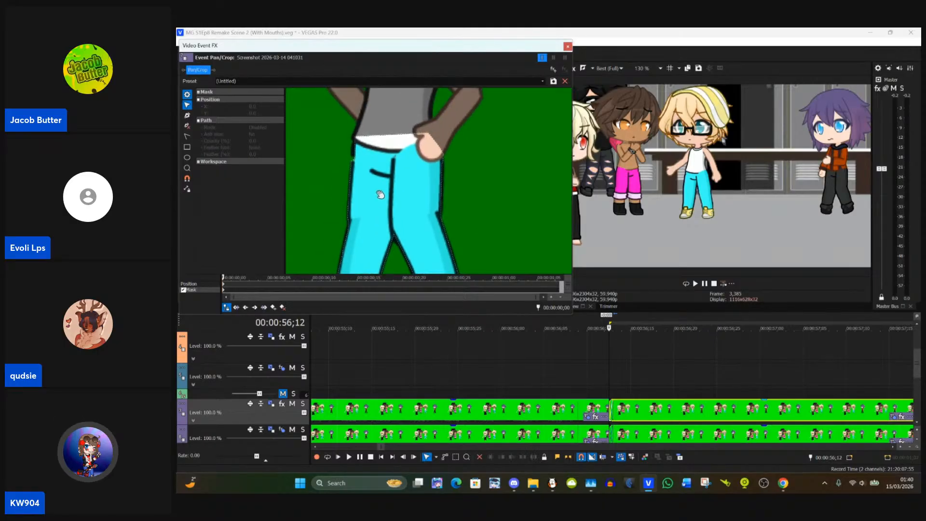
click(355, 162)
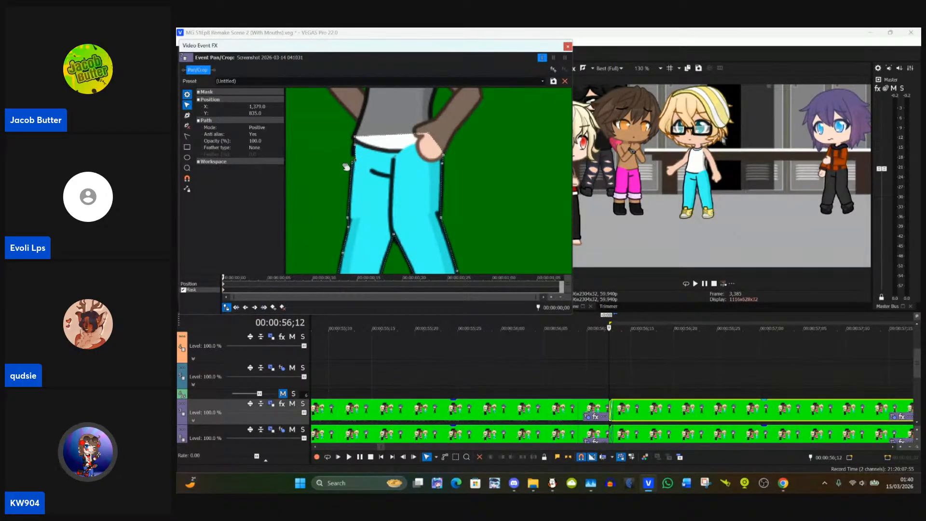
click(344, 167)
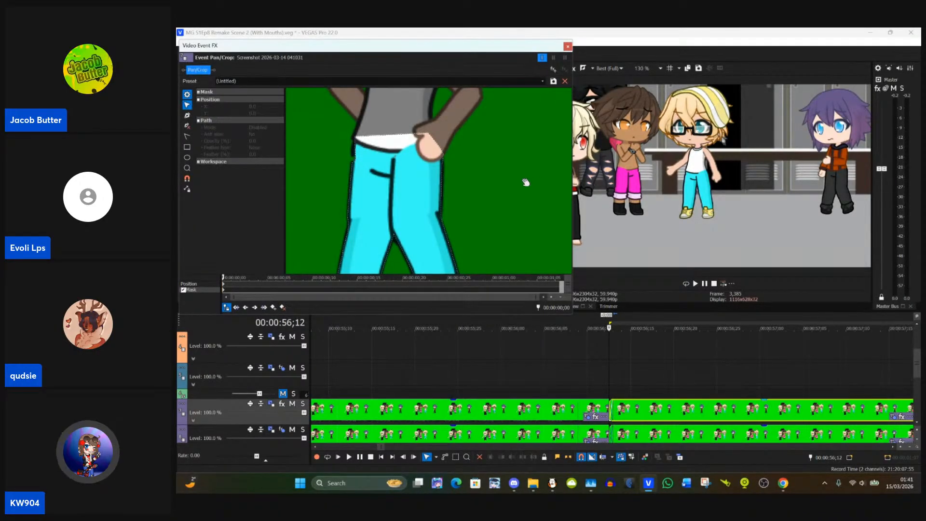
Step: Align the eye mask shapes with the blond character's two eyes behind the glasses and close the event's pan/crop window
drag(526, 183, 491, 147)
scroll(458, 226, down, 5)
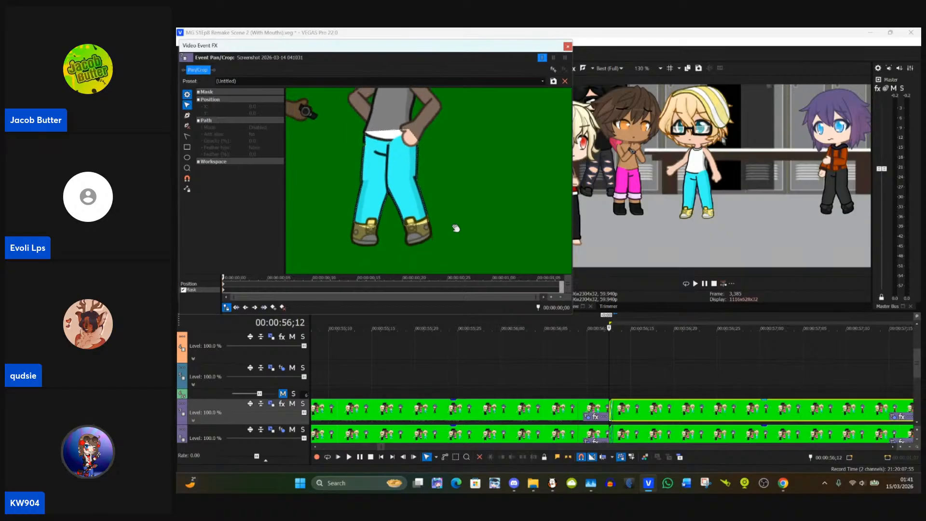
drag(481, 168, 483, 262)
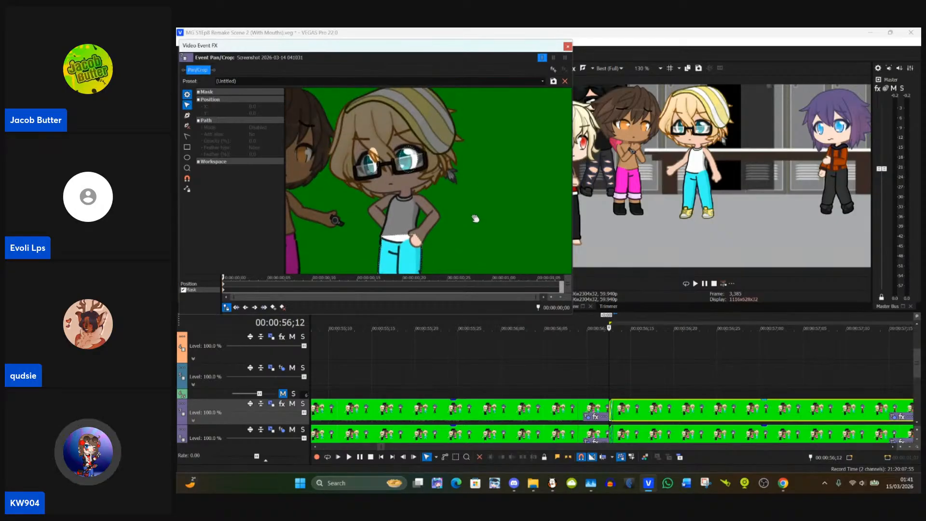
click(378, 171)
drag(372, 153, 370, 156)
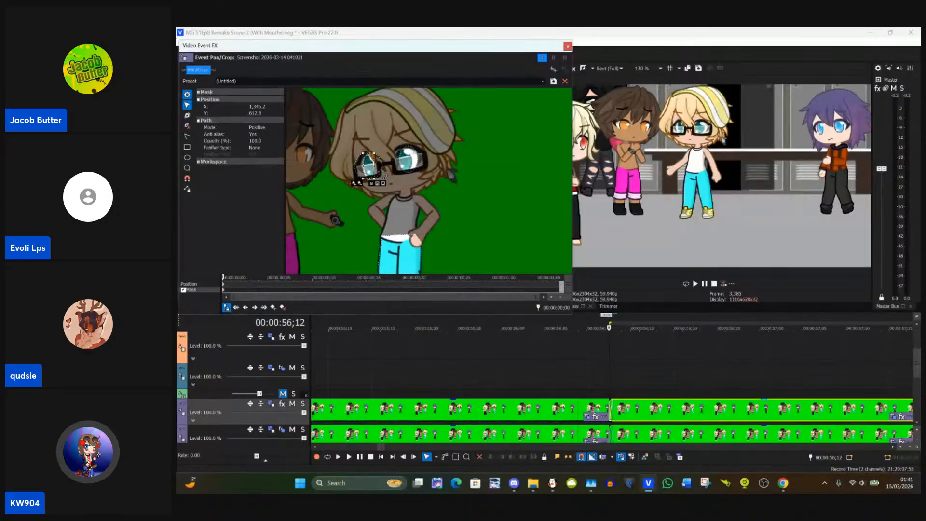
drag(368, 169, 405, 167)
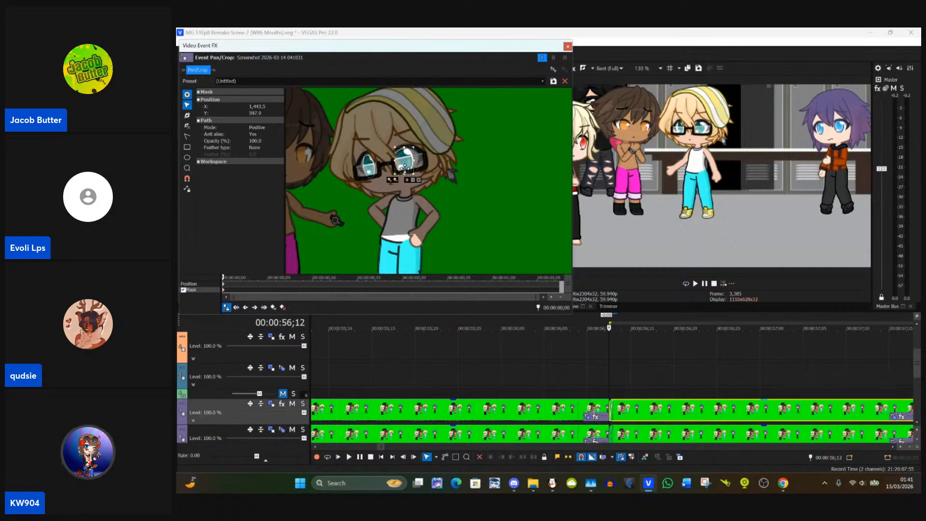
click(451, 180)
scroll(445, 184, down, 5)
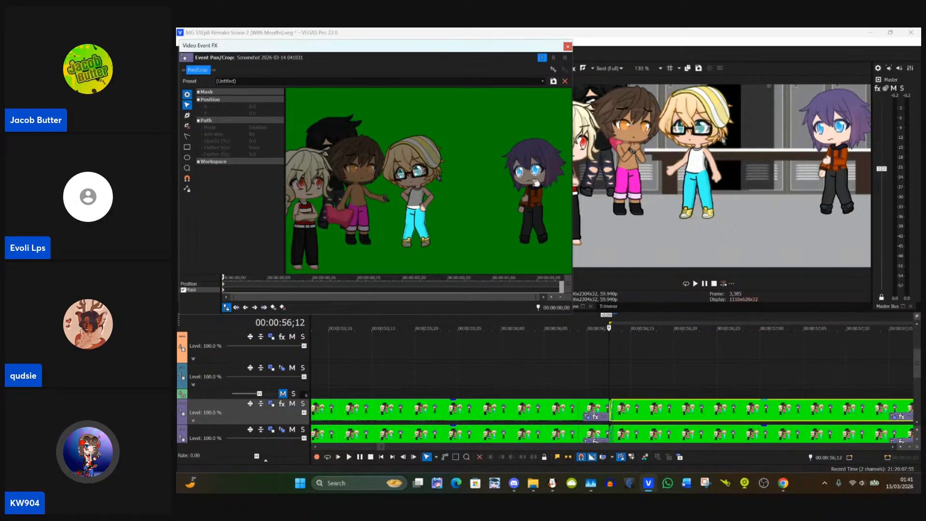
click(568, 46)
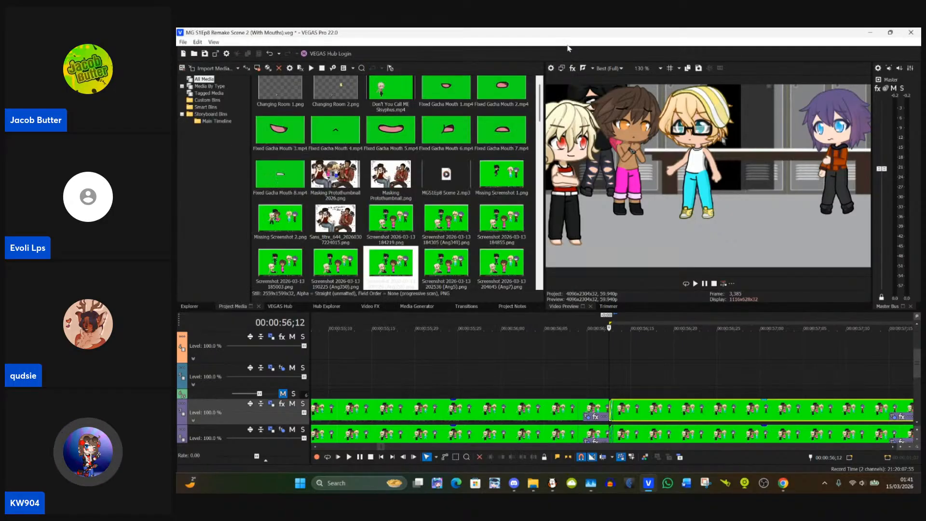
Step: Compare the frames of neighbouring clips between 00:00:56;08 and 00:00:57;27 to examine the blond character's pose and masking
click(702, 375)
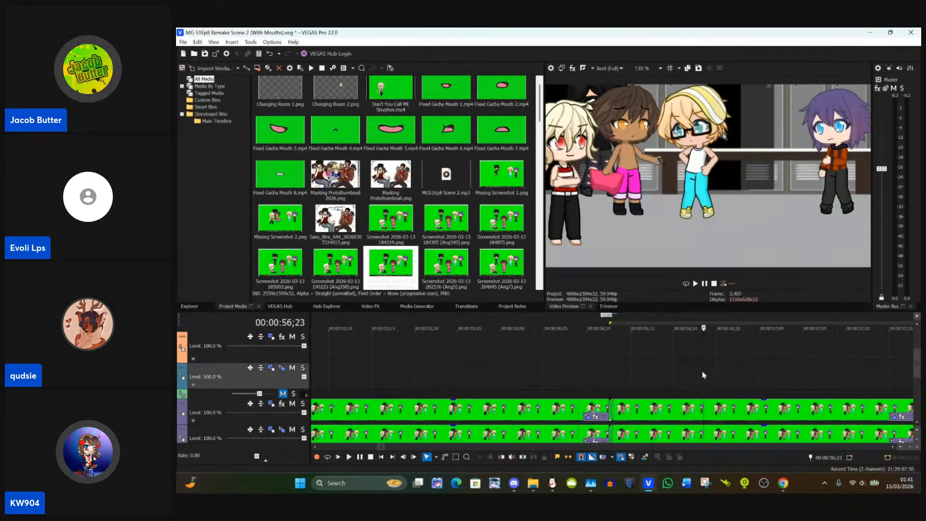
scroll(702, 374, down, 4)
scroll(697, 374, up, 3)
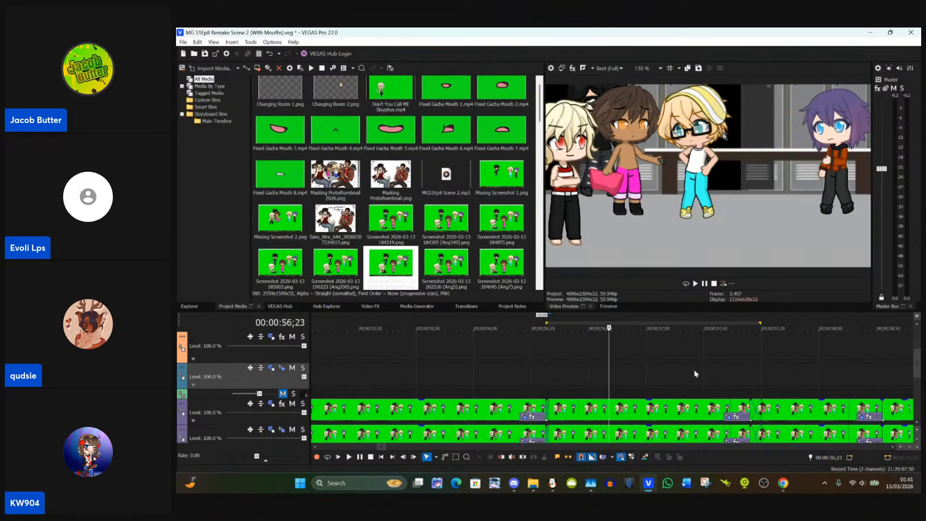
scroll(697, 374, down, 1)
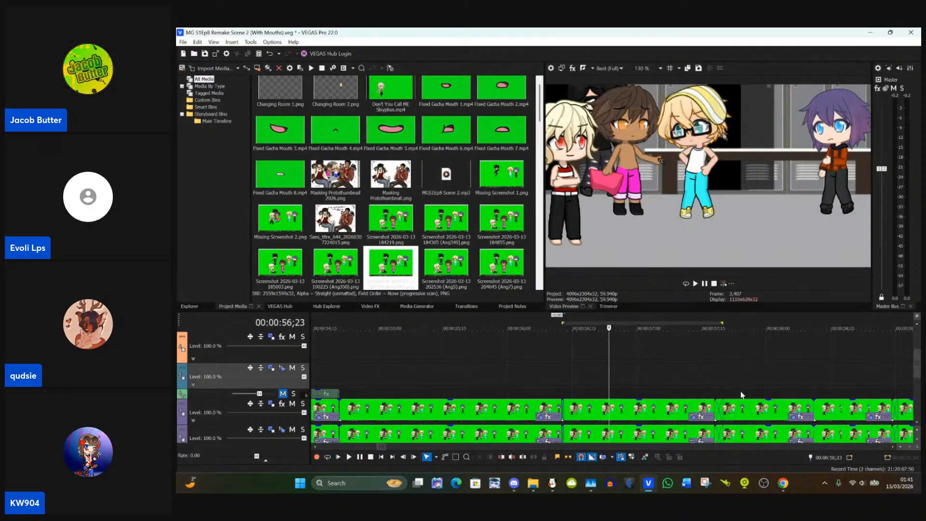
click(716, 390)
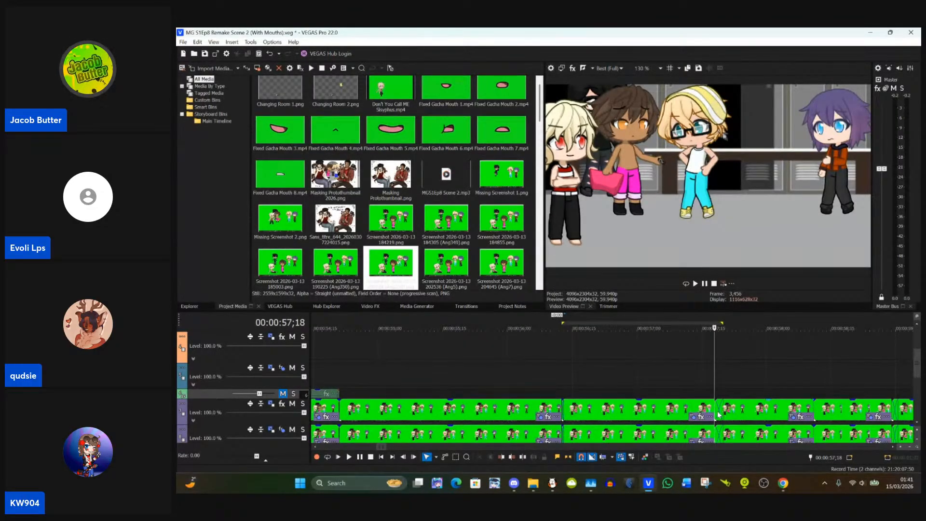
click(720, 414)
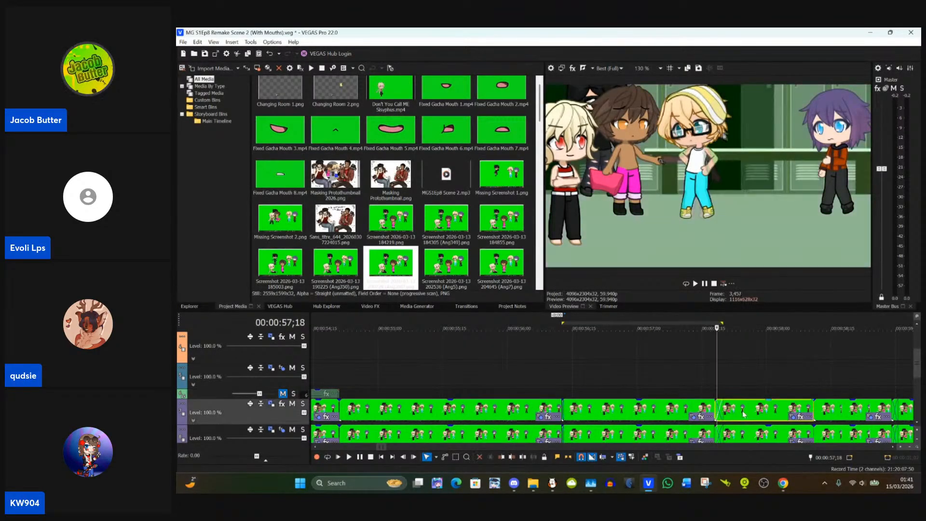
click(697, 413)
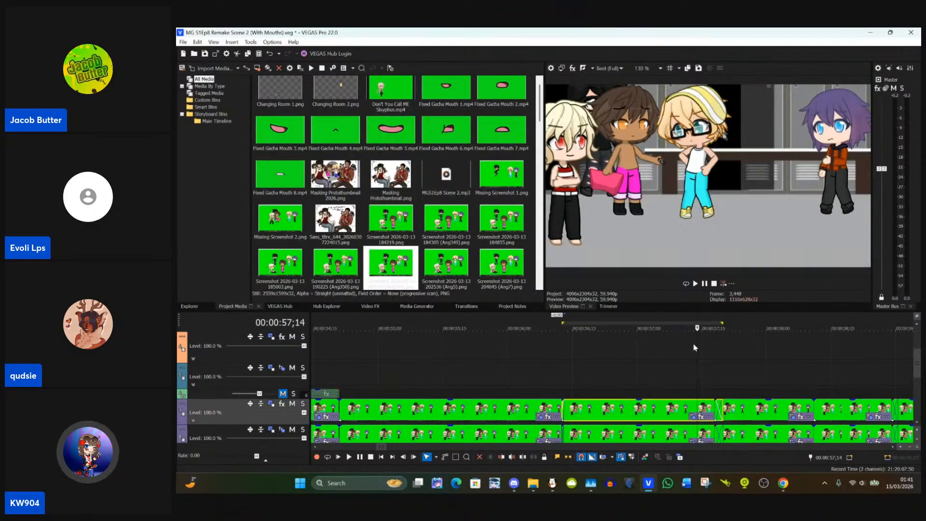
click(749, 394)
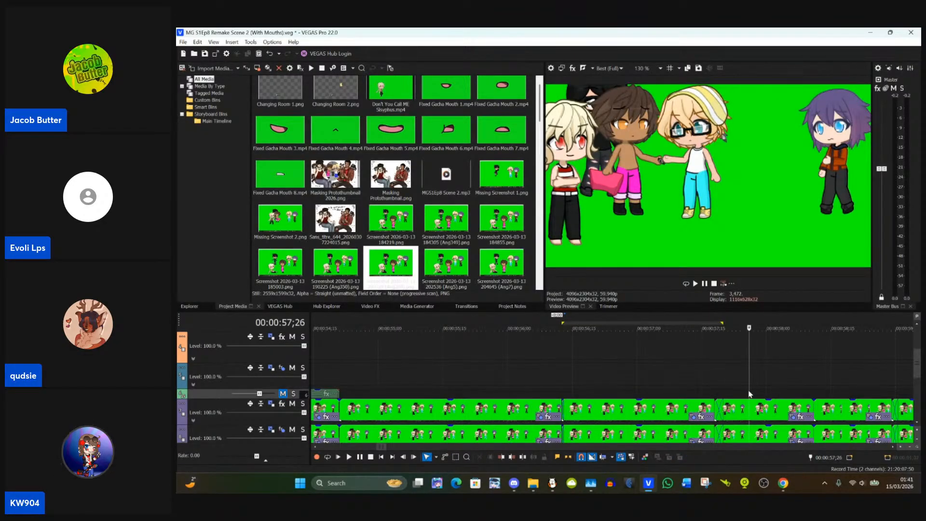
click(544, 378)
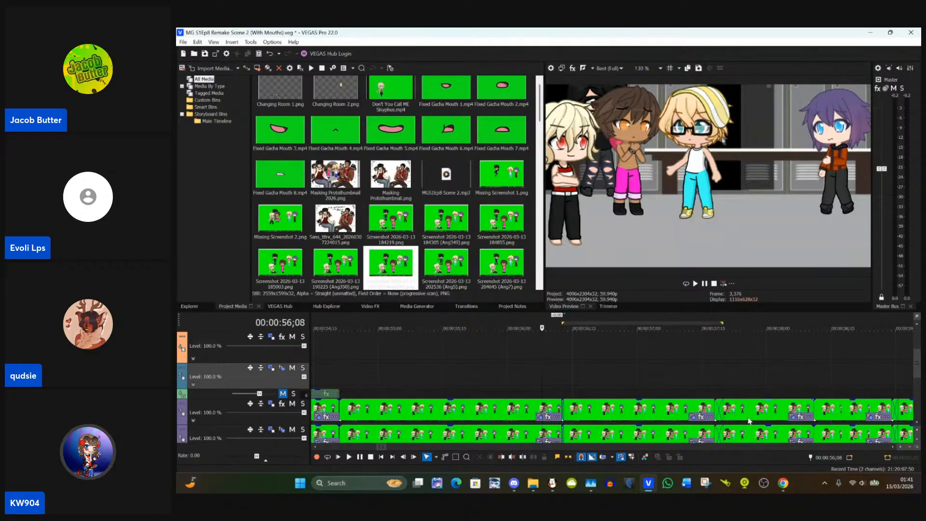
click(668, 390)
click(758, 384)
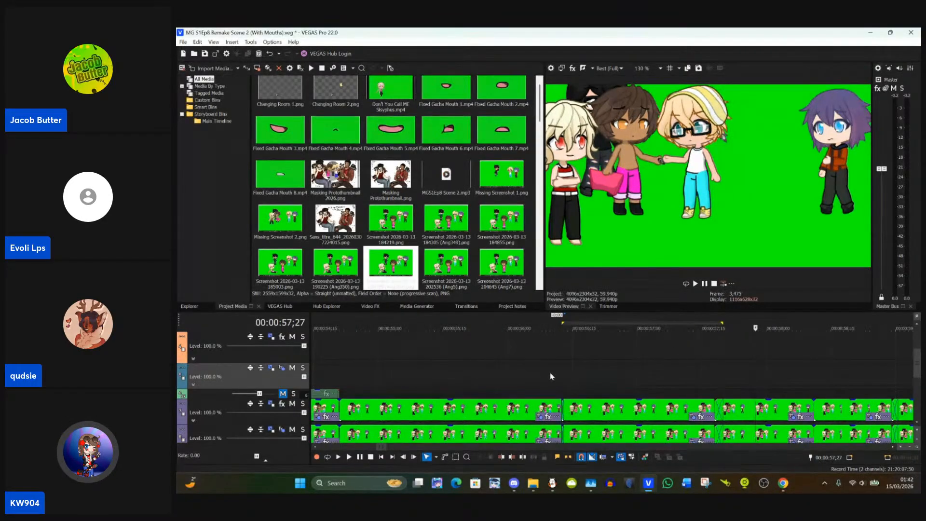
Step: Paste the copied event attributes, including the masks, onto the clip starting at 00:00:57;18
click(513, 413)
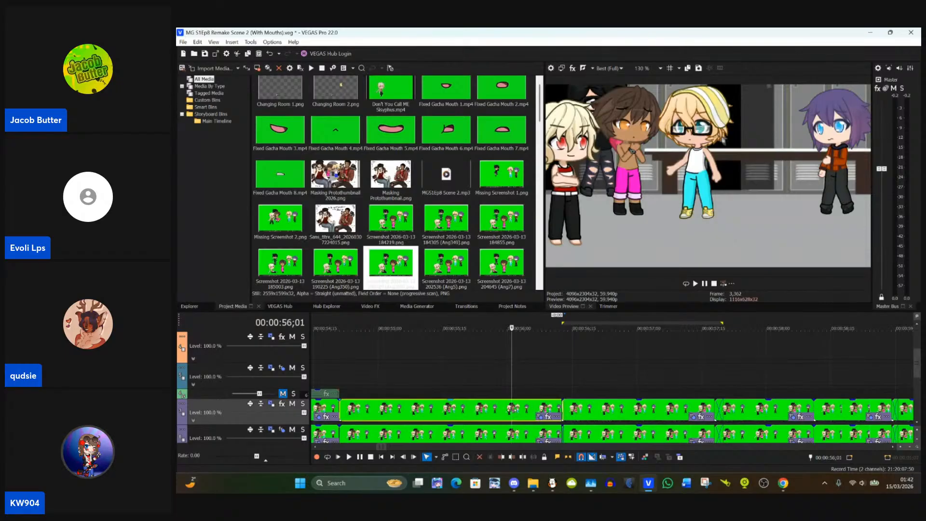
click(720, 410)
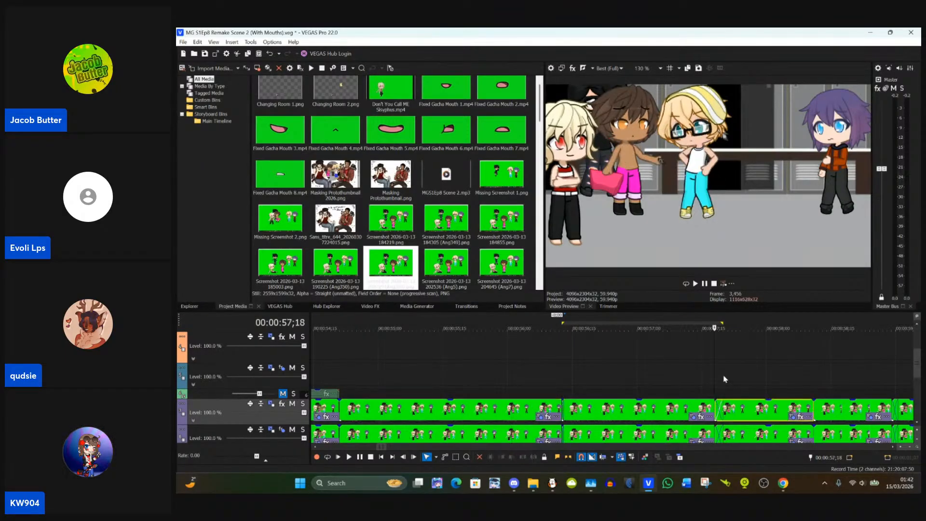
right_click(755, 418)
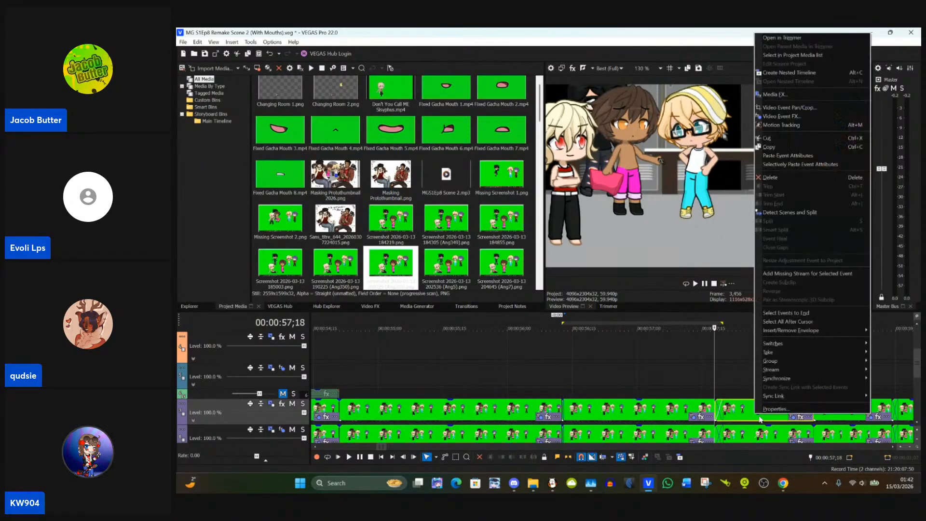
click(787, 156)
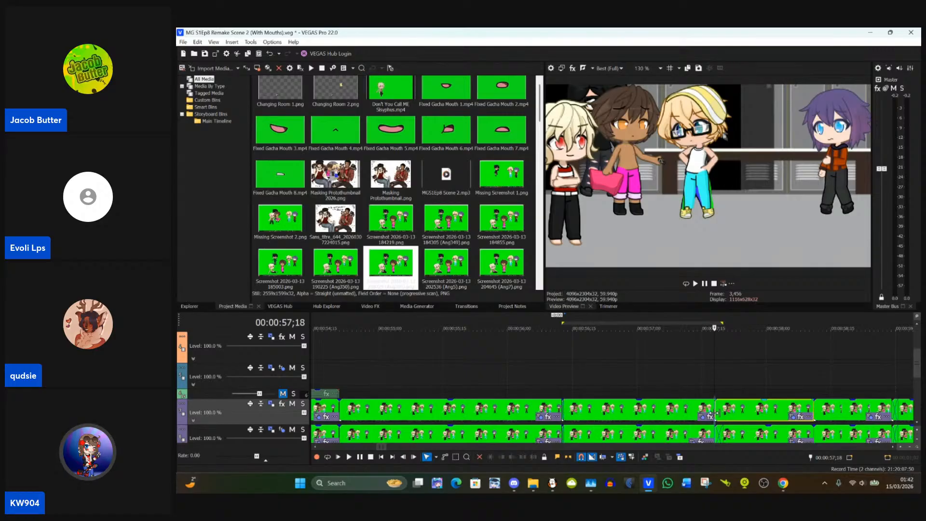
Step: Open that clip's pan/crop masks and move the eye mask shapes onto the blond character's eyes
click(791, 418)
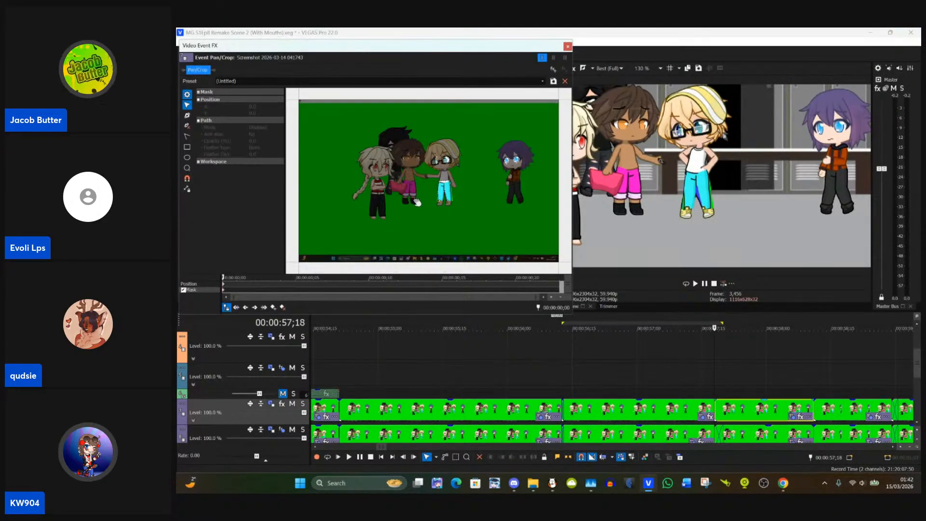
scroll(417, 202, up, 10)
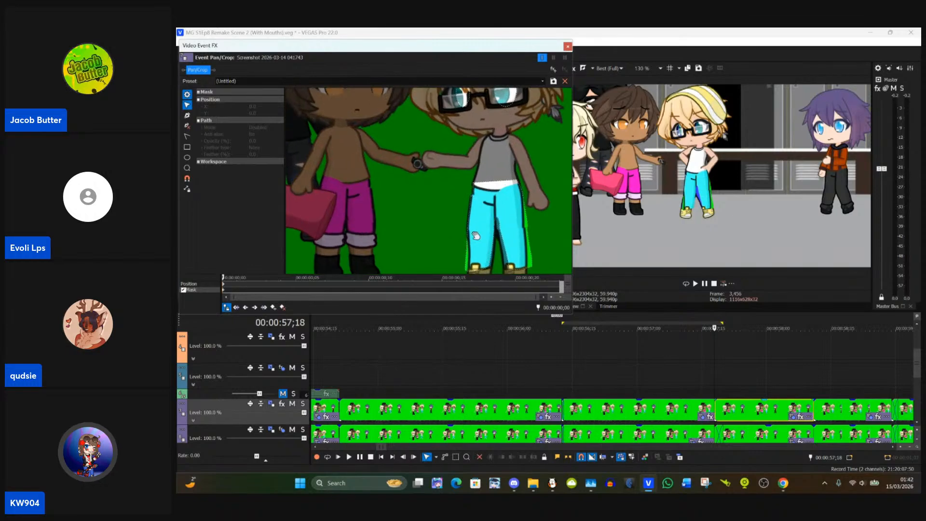
scroll(475, 236, up, 2)
scroll(375, 198, up, 2)
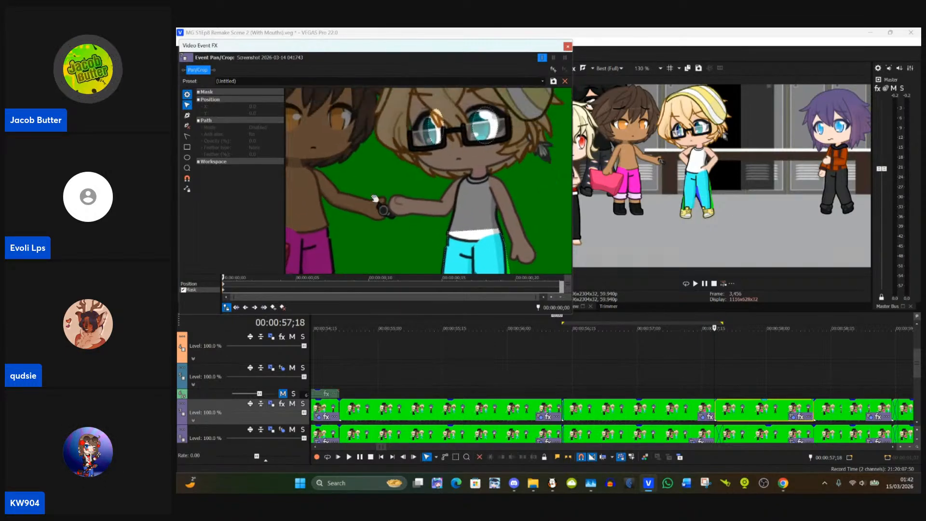
drag(456, 162, 471, 136)
click(475, 139)
click(467, 179)
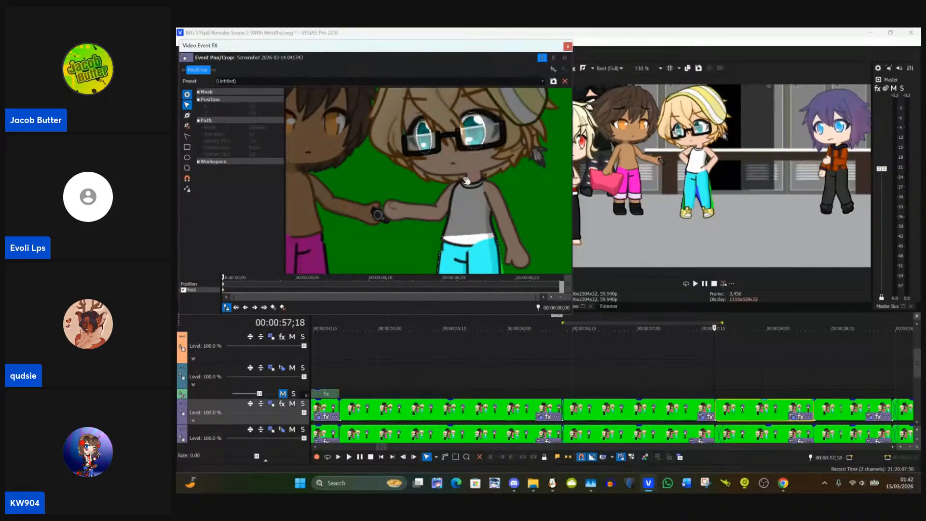
Step: Pull the trouser mask's outer knee point and hem corner onto the leg on the lowered-hand side
scroll(459, 162, up, 3)
scroll(459, 162, down, 6)
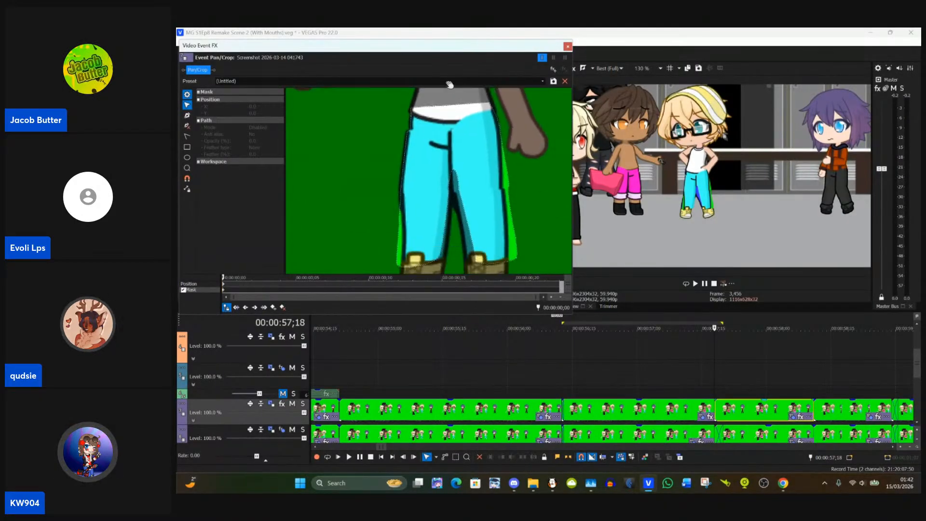
scroll(498, 188, down, 2)
click(501, 146)
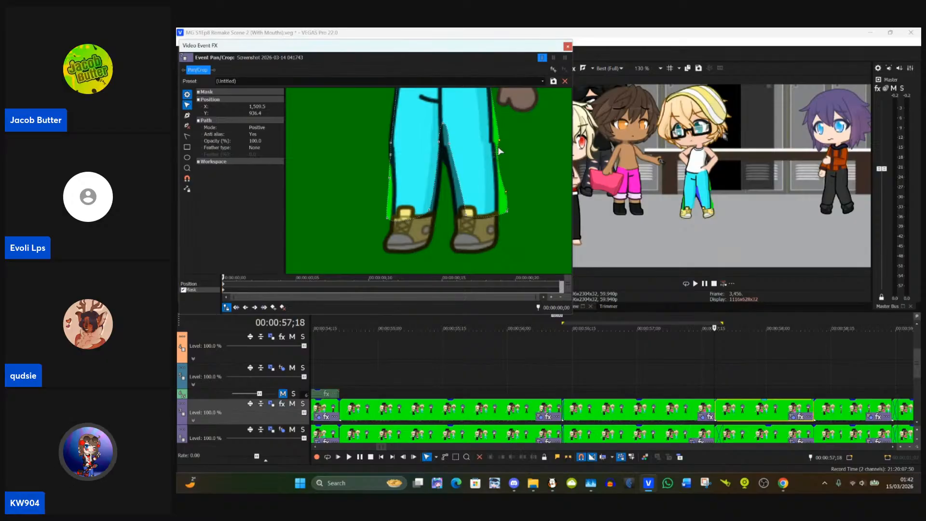
drag(500, 144, 494, 144)
drag(466, 215, 501, 215)
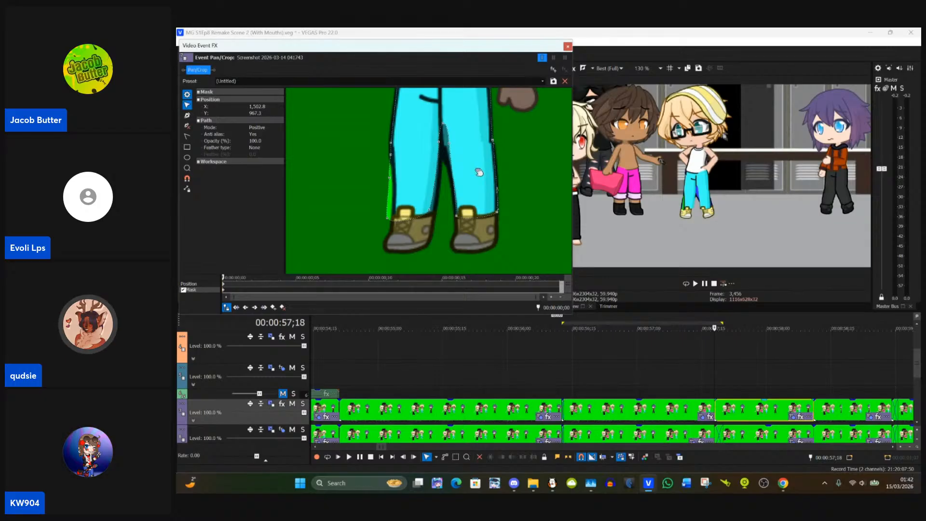
Step: Adjust the mask point where the trouser legs meet and the inner hem corner above the other boot
click(448, 150)
drag(448, 149, 450, 160)
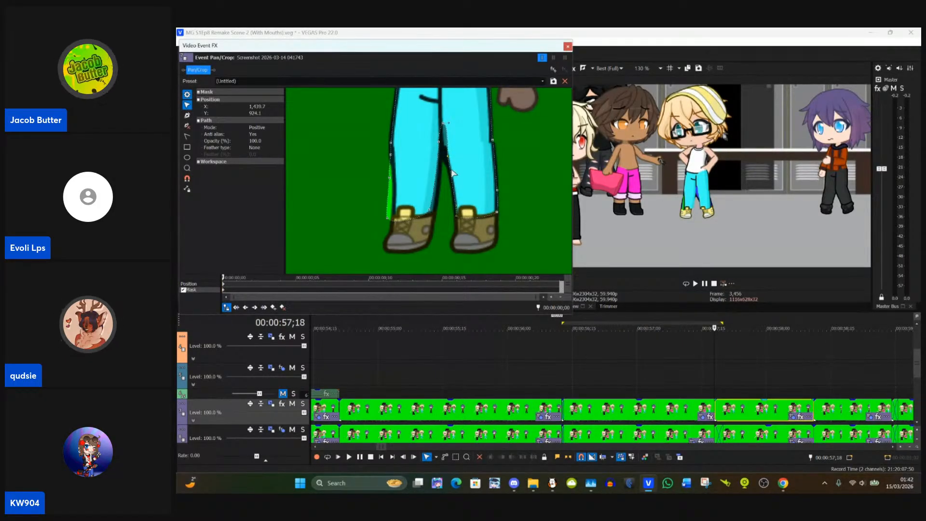
click(431, 213)
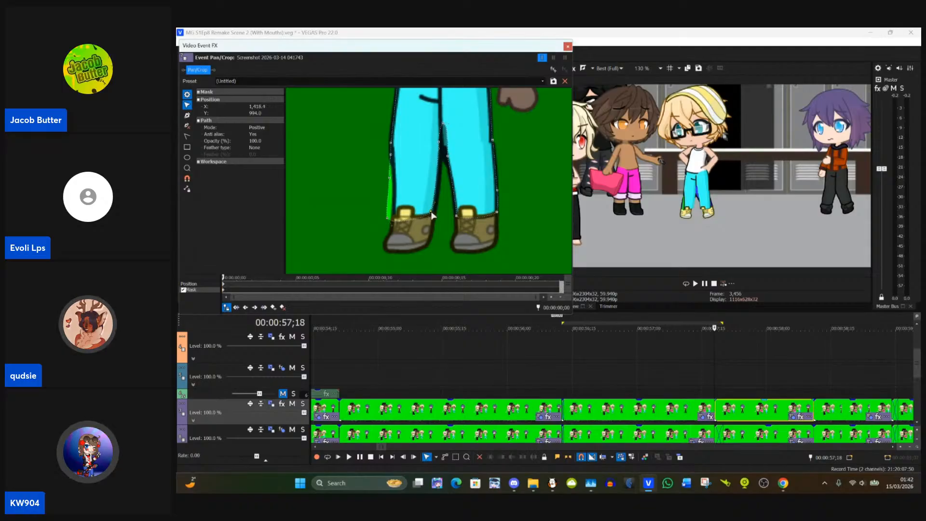
Step: Fit the mask's outer hem corner and the edge point above it to that leg's trouser outline
drag(435, 216, 395, 221)
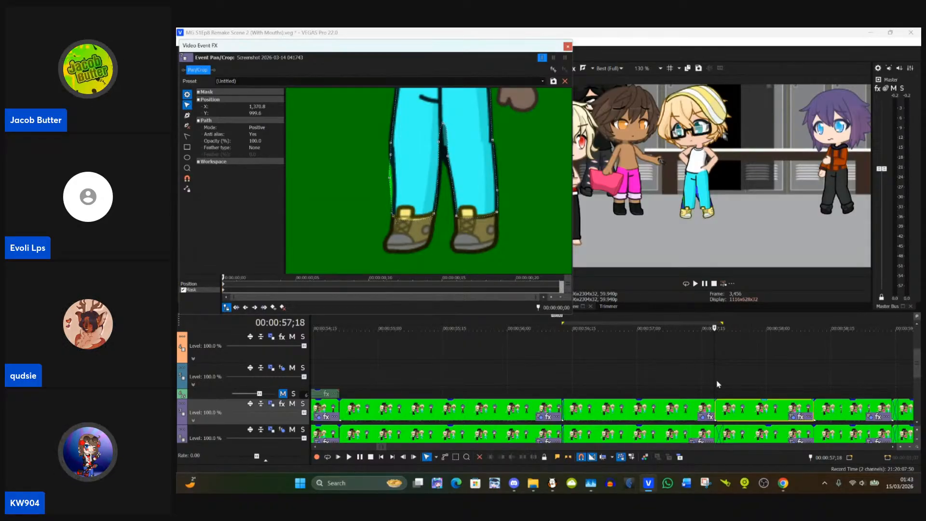
scroll(693, 383, down, 5)
scroll(692, 384, down, 6)
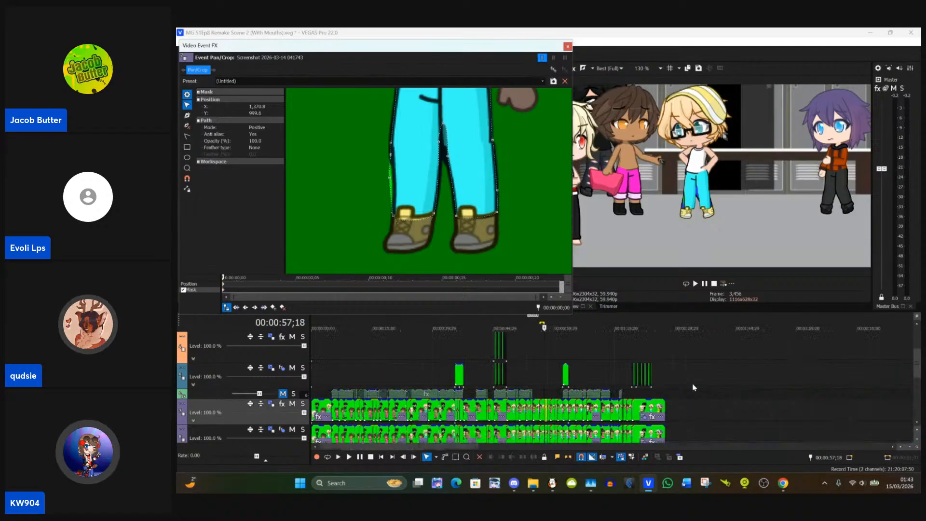
scroll(691, 383, up, 10)
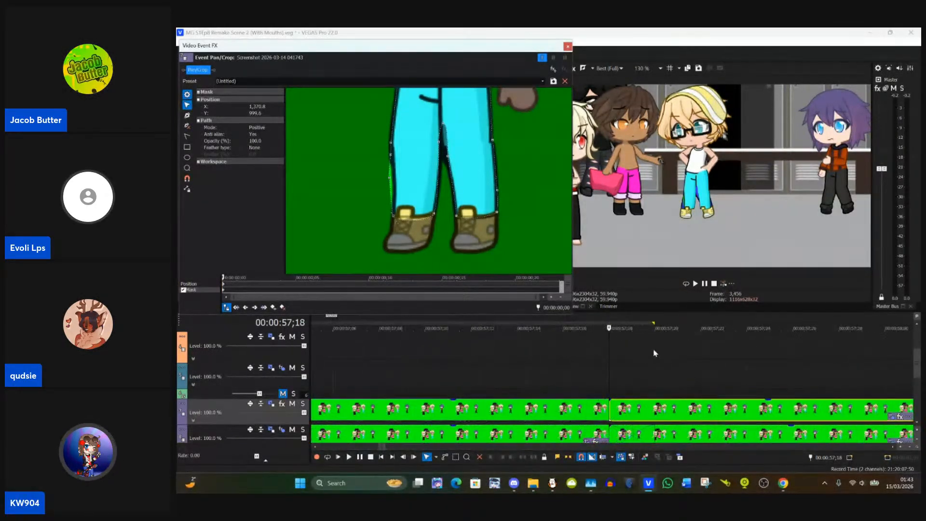
click(390, 179)
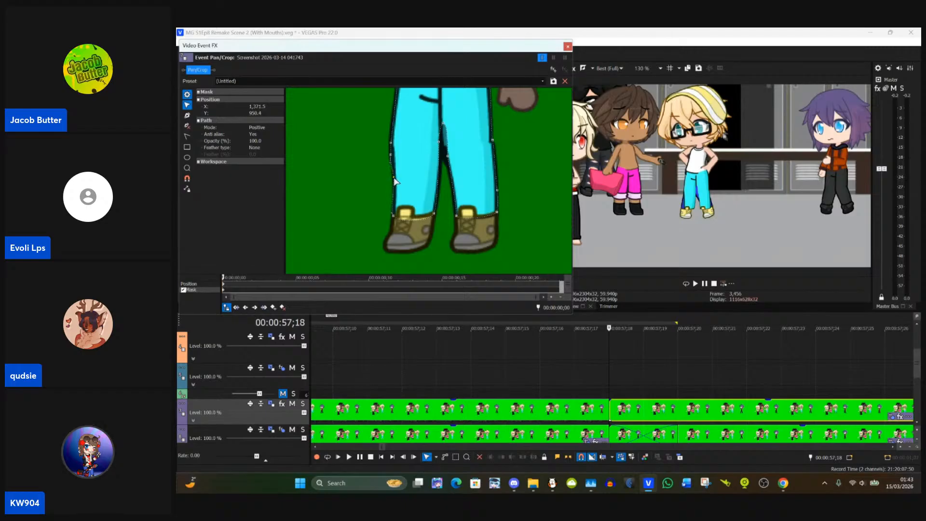
Step: Delete the surplus mask anchor just above the crotch between the trouser legs
drag(361, 131, 363, 188)
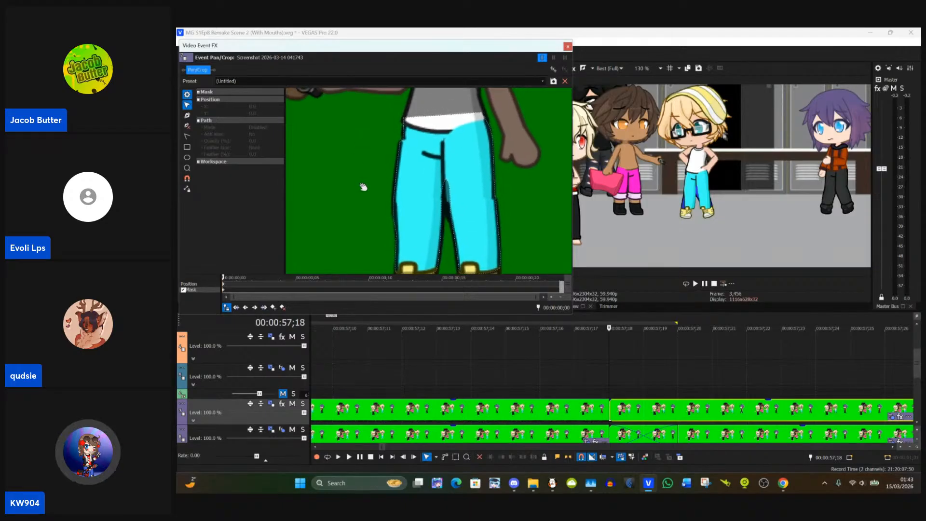
click(447, 183)
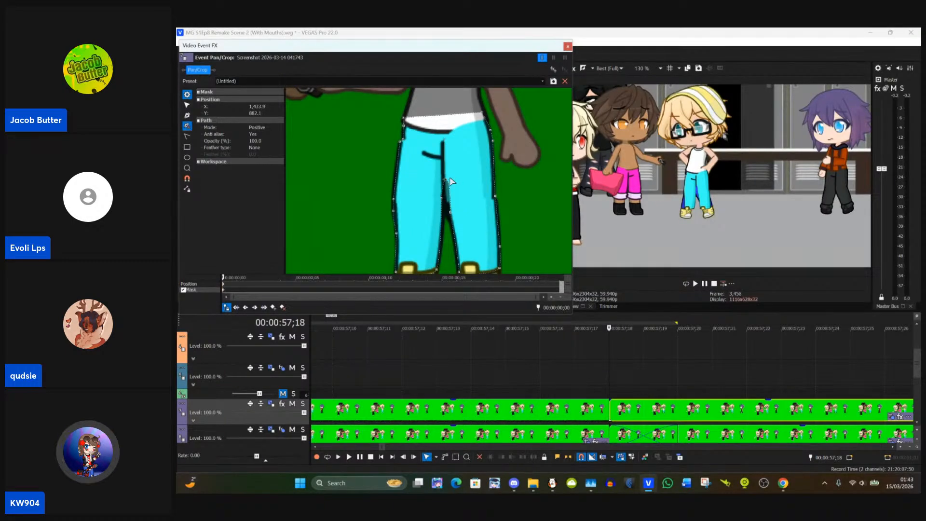
drag(451, 181, 450, 184)
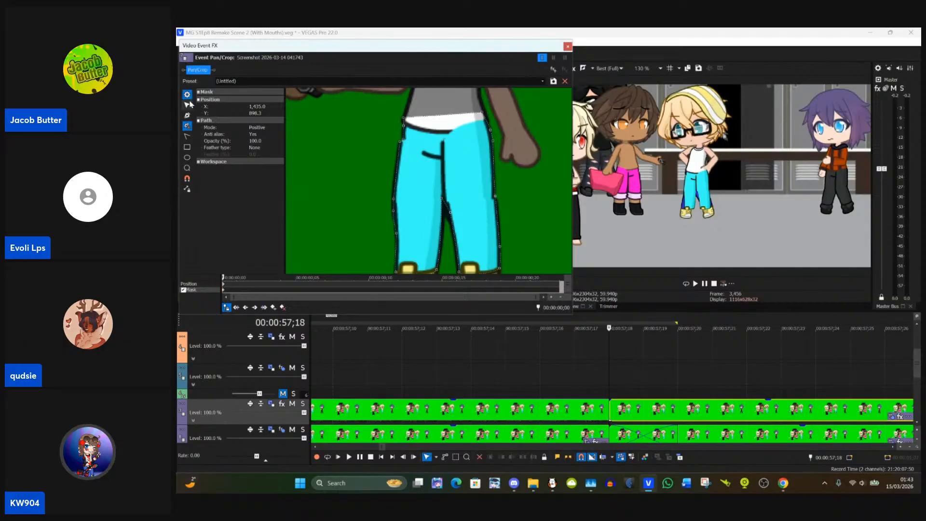
Step: Reposition the mask point where the blond character's trouser legs meet so it follows the inner-leg outline
click(188, 104)
click(567, 209)
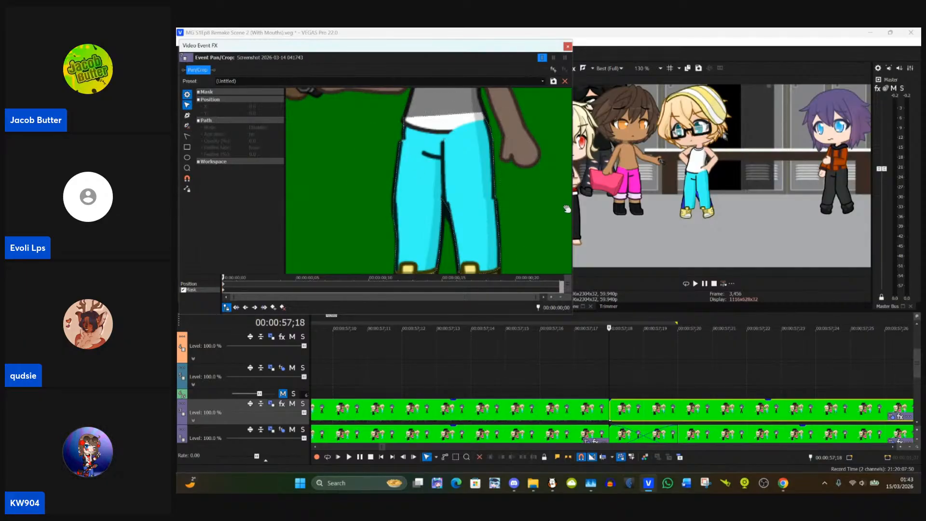
click(442, 205)
drag(442, 203, 452, 217)
click(462, 200)
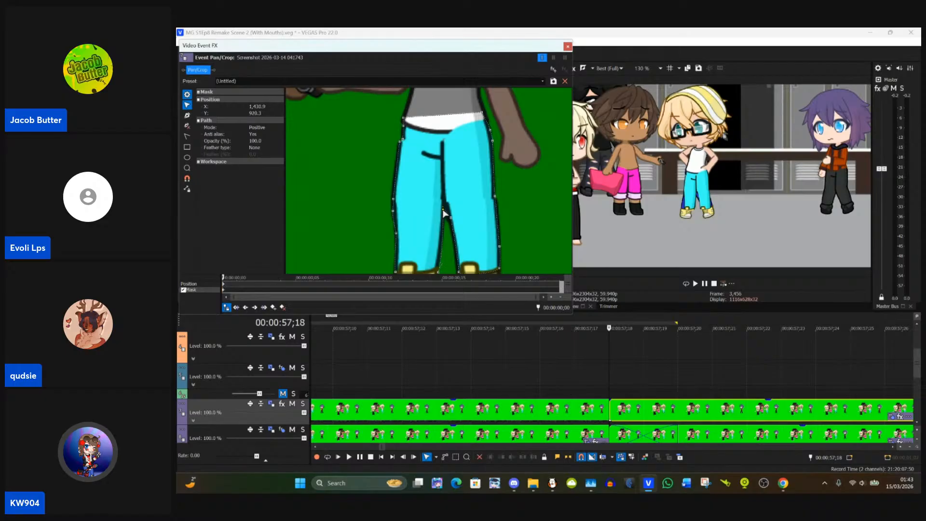
click(523, 215)
scroll(521, 214, down, 3)
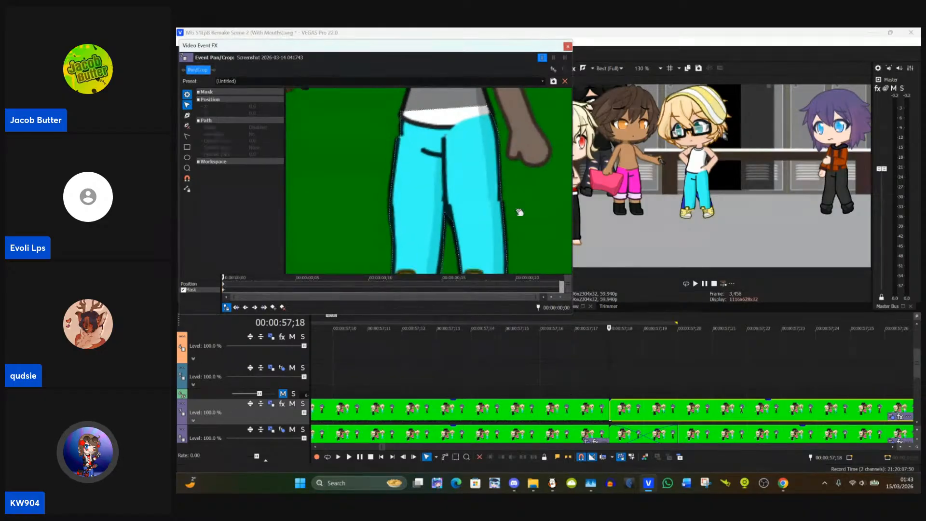
scroll(519, 211, down, 2)
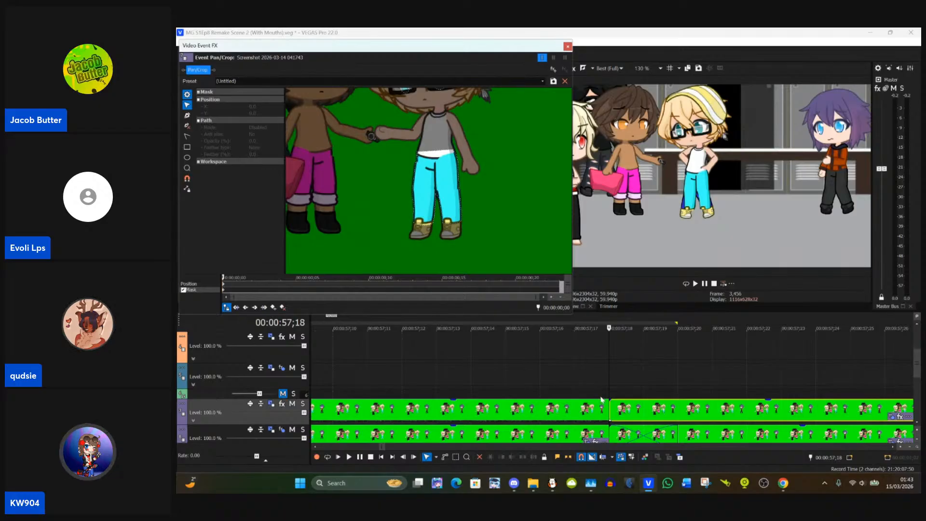
Step: Paste the event attributes of the clip starting at 00:00:57;18 onto the clip starting at 00:00:58;11 and check its masks around the eyes
click(610, 411)
drag(611, 410, 615, 411)
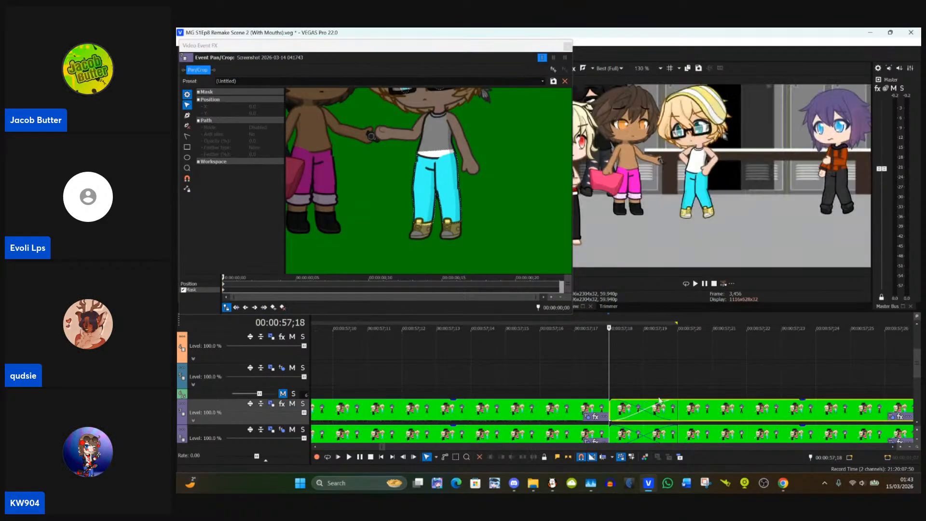
scroll(660, 400, down, 8)
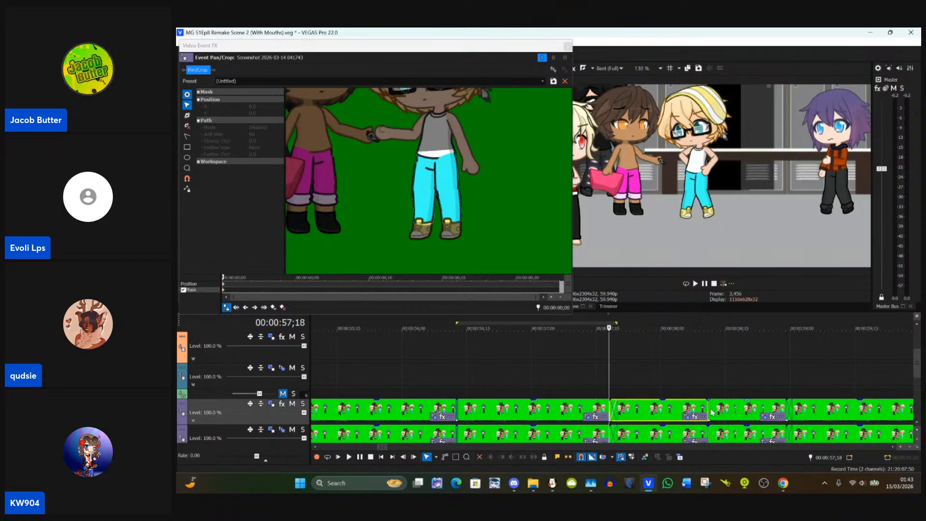
click(710, 409)
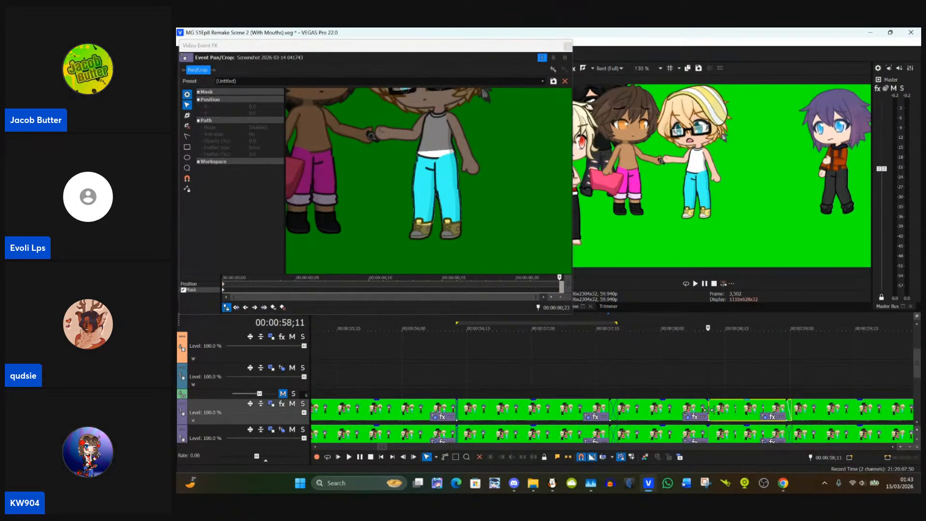
click(638, 411)
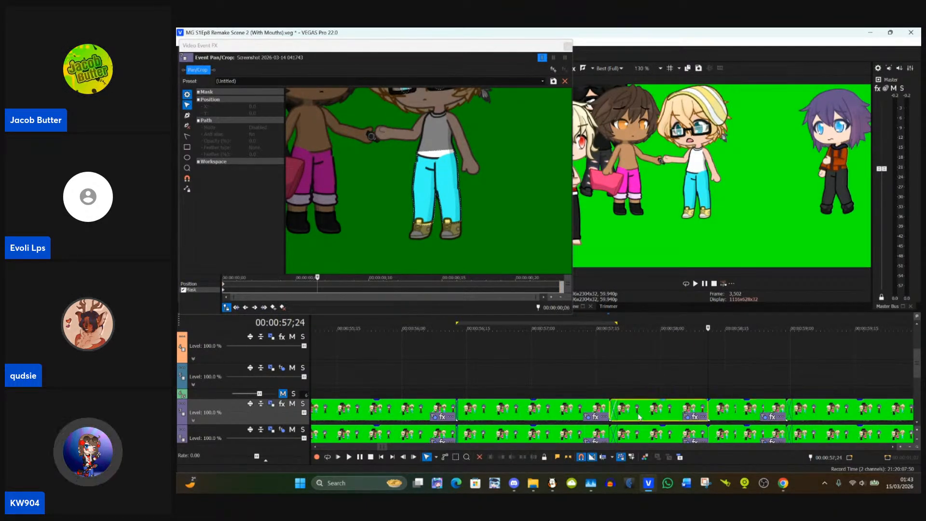
right_click(735, 419)
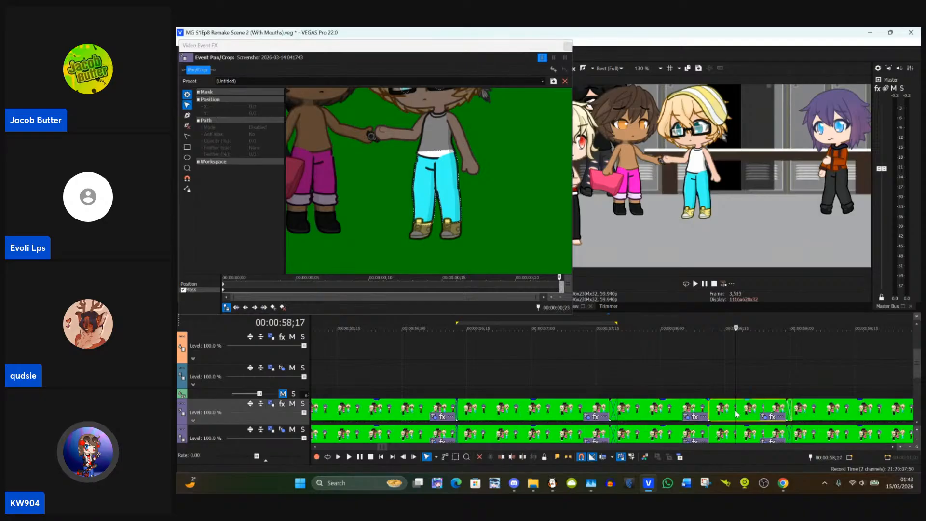
click(723, 408)
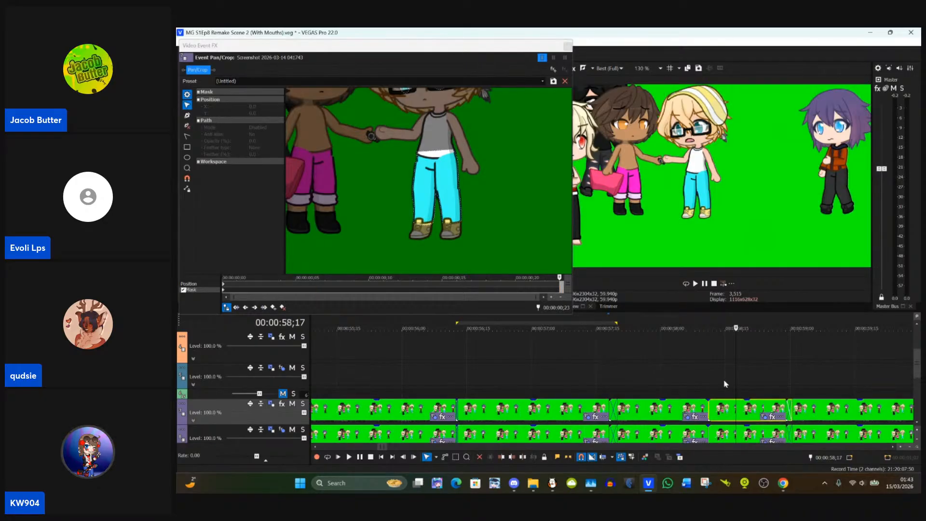
right_click(725, 381)
right_click(736, 408)
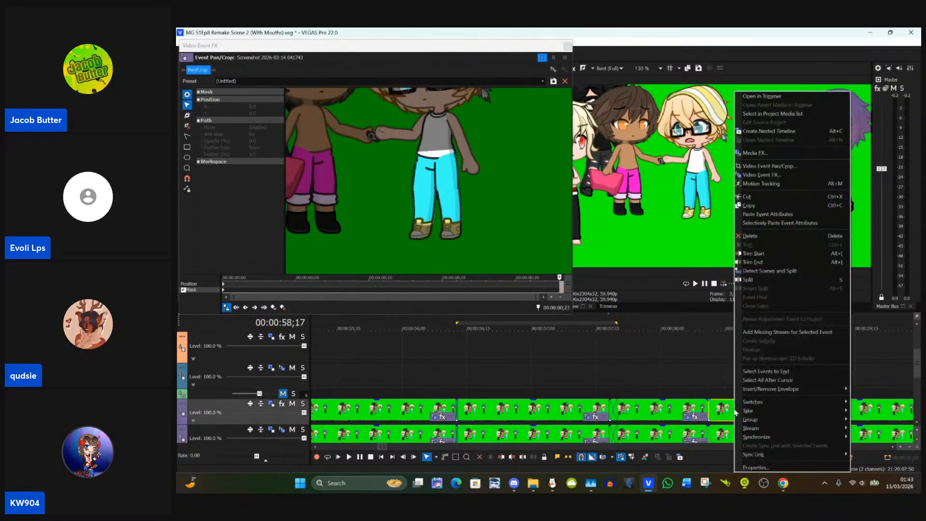
click(767, 214)
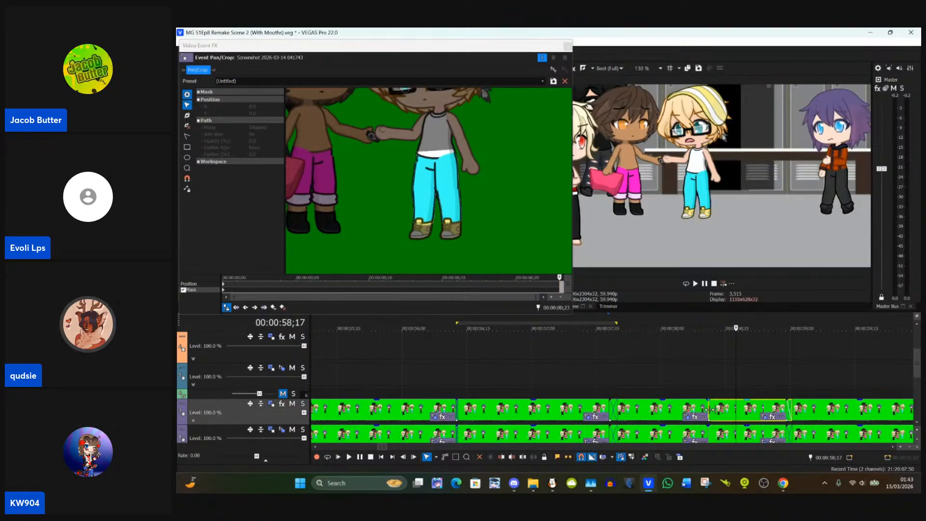
click(710, 410)
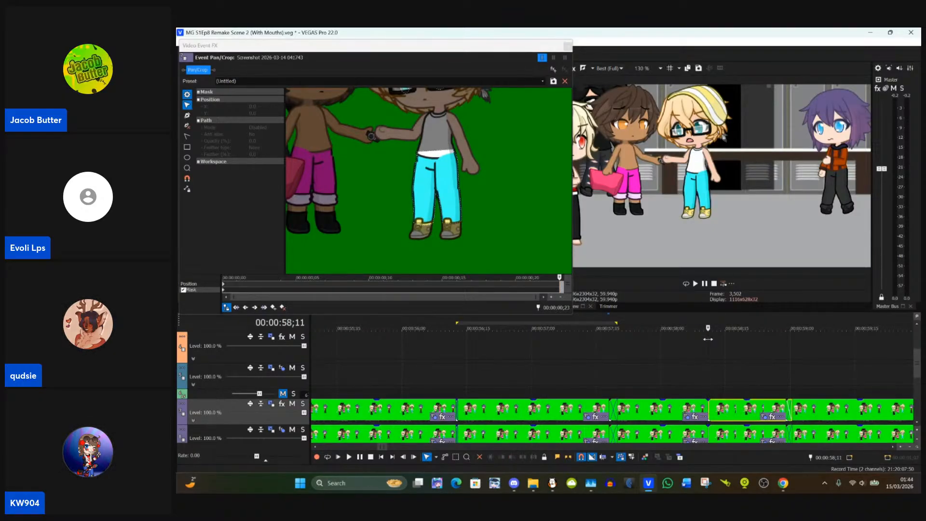
click(767, 418)
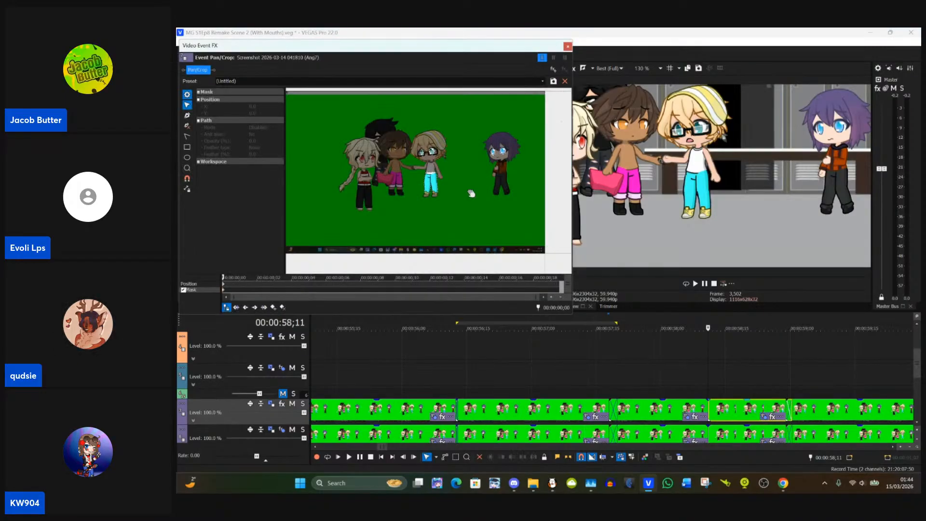
scroll(446, 174, up, 5)
scroll(446, 171, up, 8)
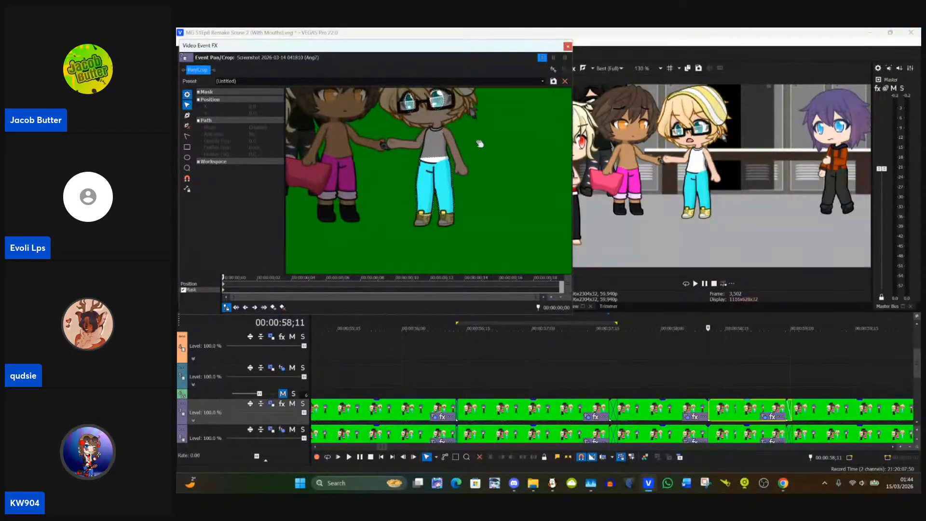
click(568, 46)
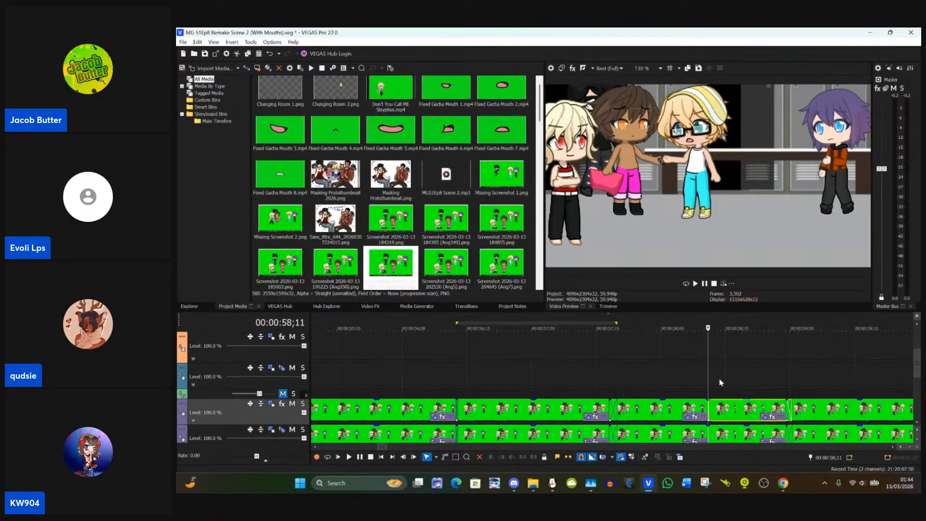
Step: Paste the event attributes of the 00:00:58;11 clip onto the clip starting at 00:00:58;29, checking the preview at 00:00:58;23 and 00:00:59;08
click(799, 418)
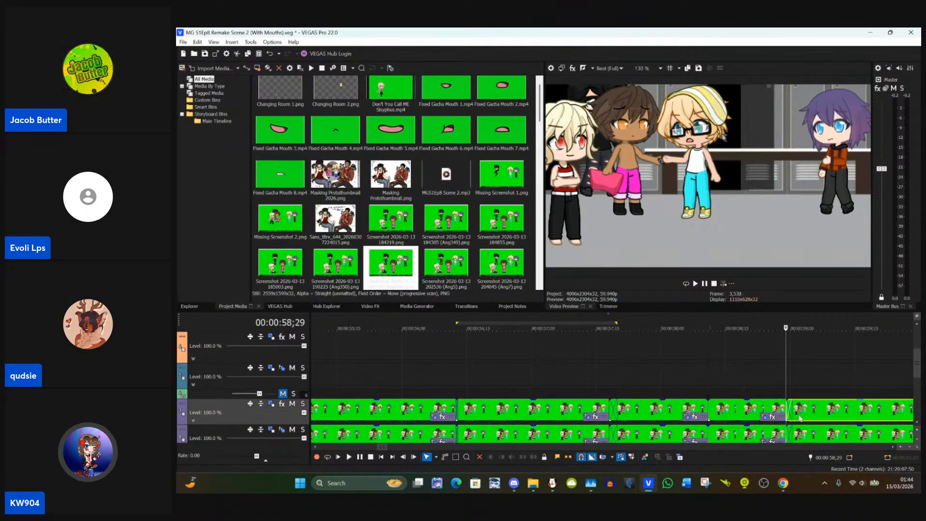
scroll(822, 415, down, 2)
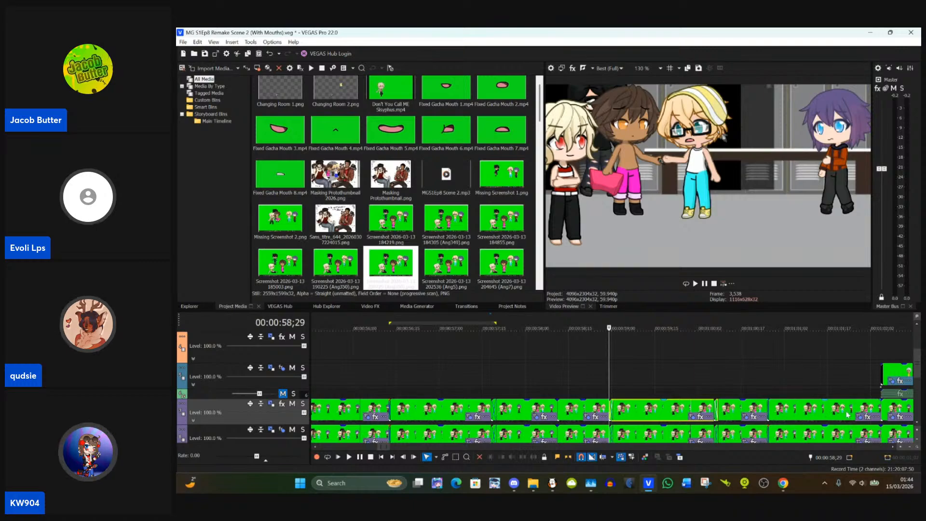
click(700, 416)
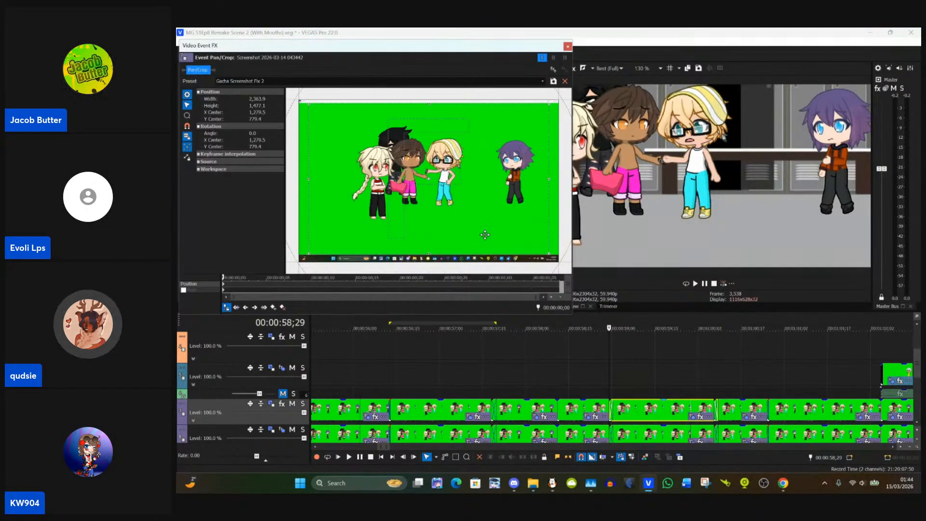
click(576, 411)
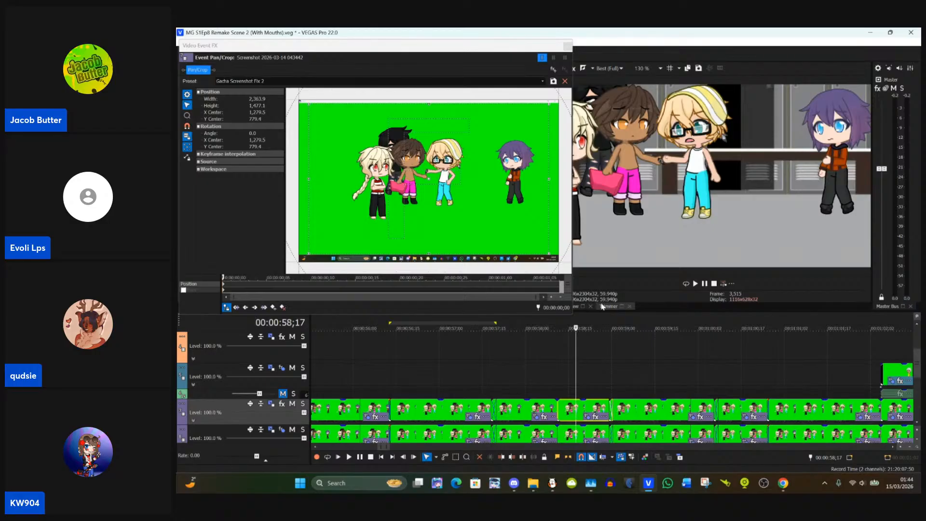
click(611, 409)
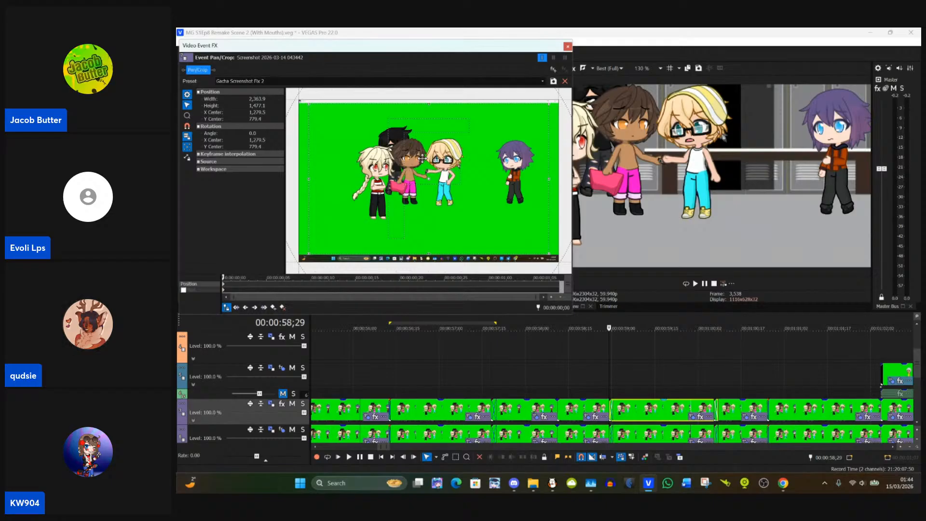
right_click(641, 402)
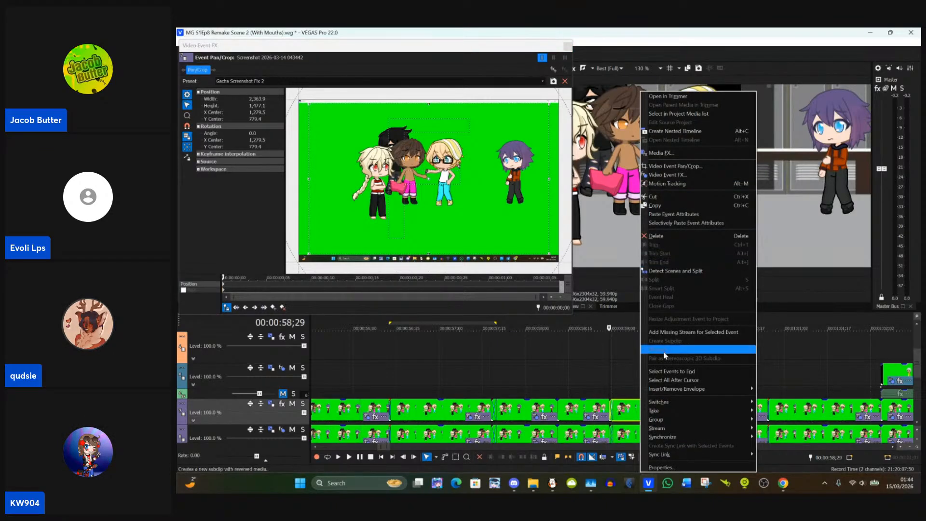
click(669, 215)
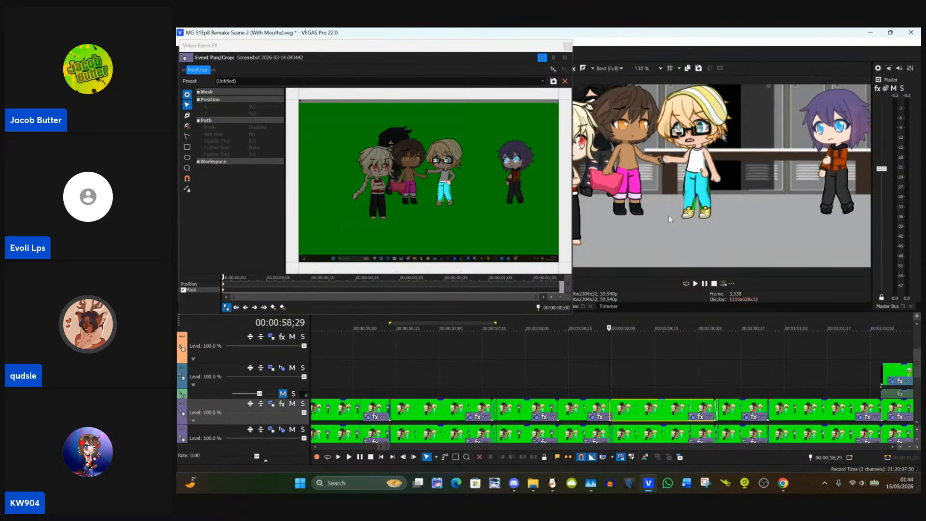
click(515, 379)
click(593, 384)
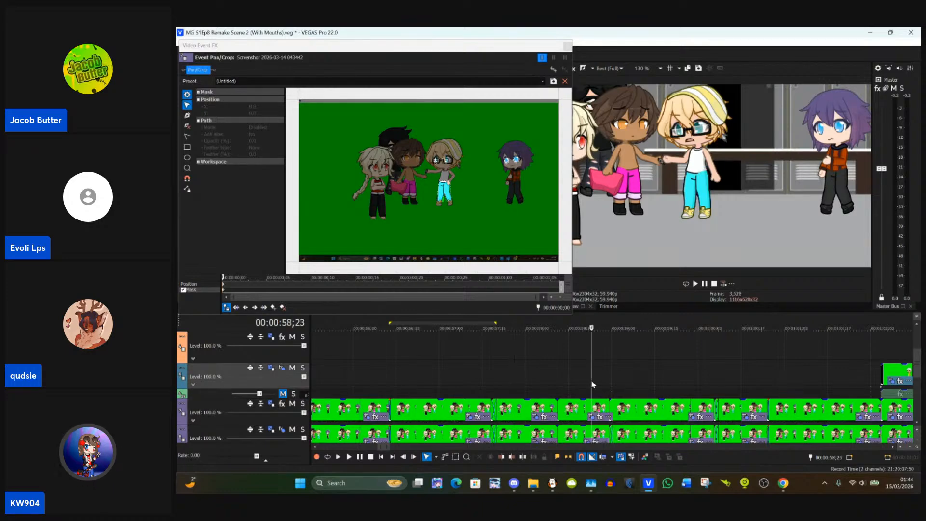
click(635, 382)
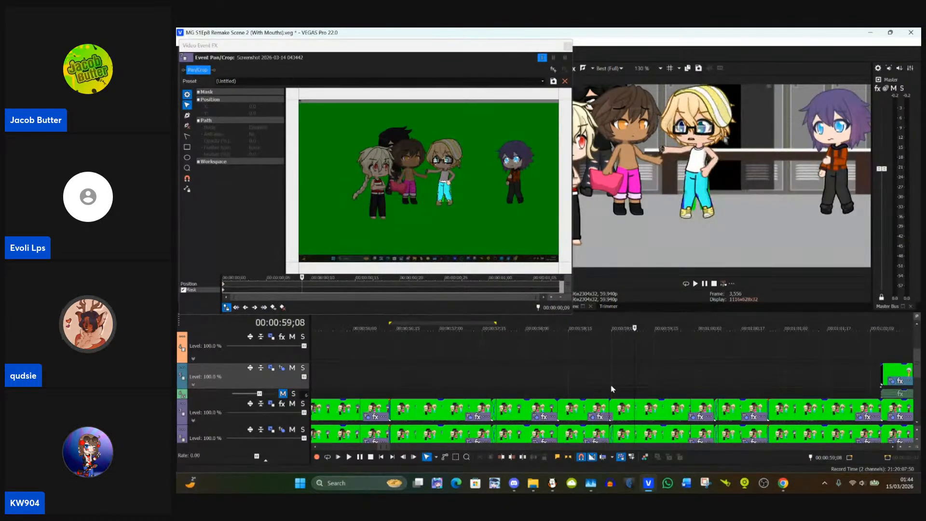
Step: Move both eye masks in the 00:00:58;29 clip onto the blond character's eyes behind the glasses
click(611, 404)
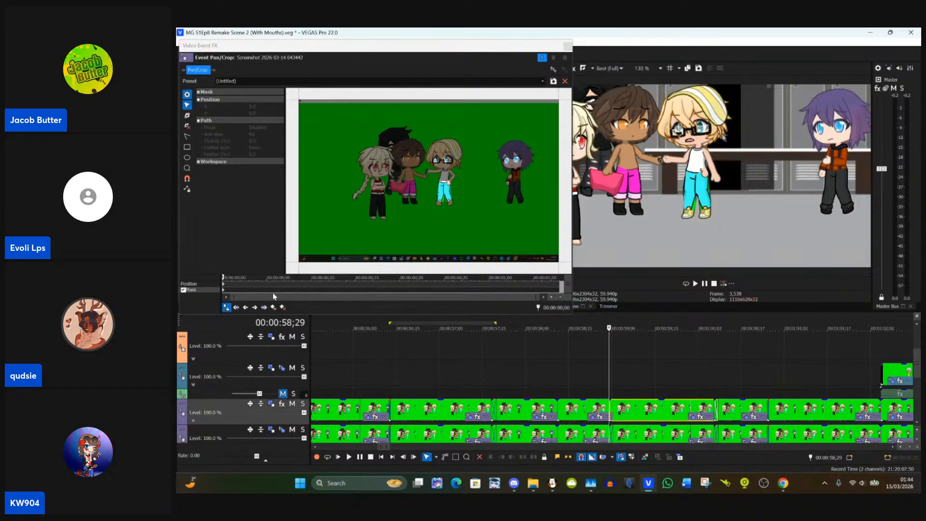
click(249, 300)
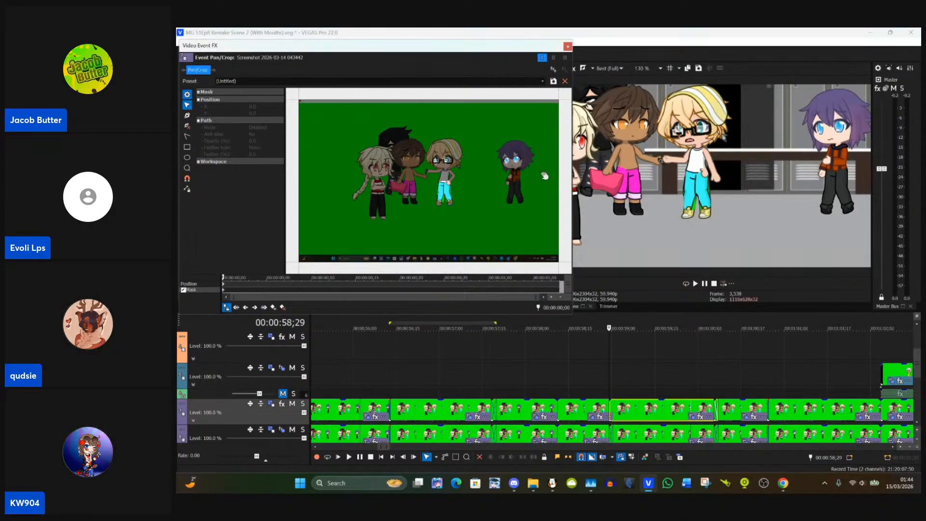
scroll(502, 179, up, 3)
scroll(503, 180, up, 6)
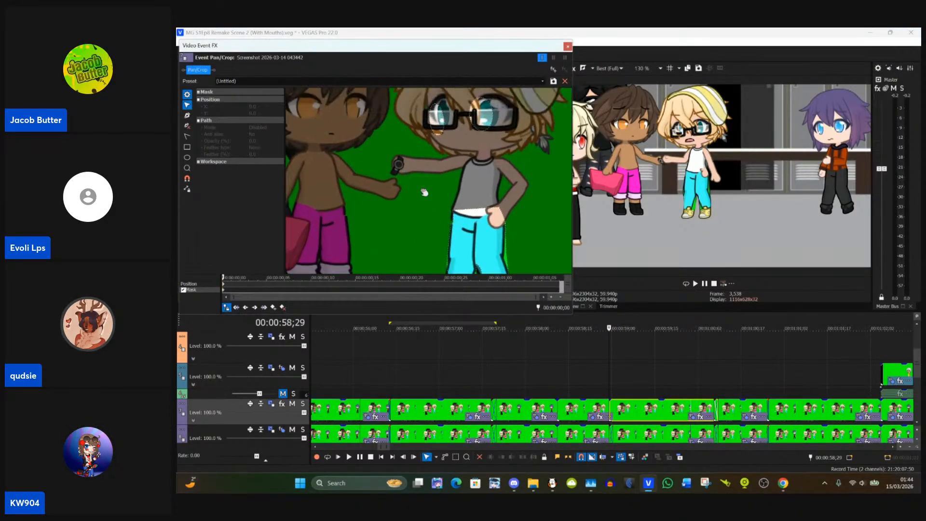
scroll(420, 206, up, 4)
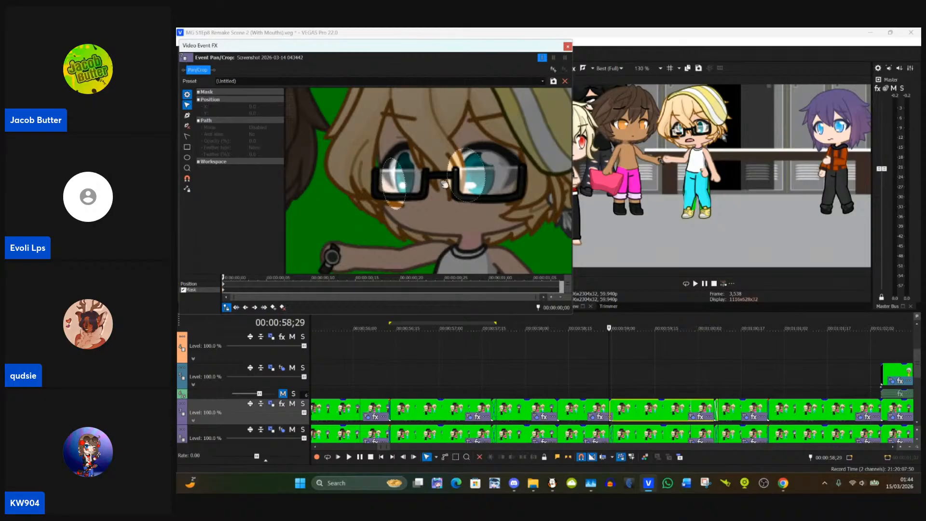
drag(410, 186, 426, 176)
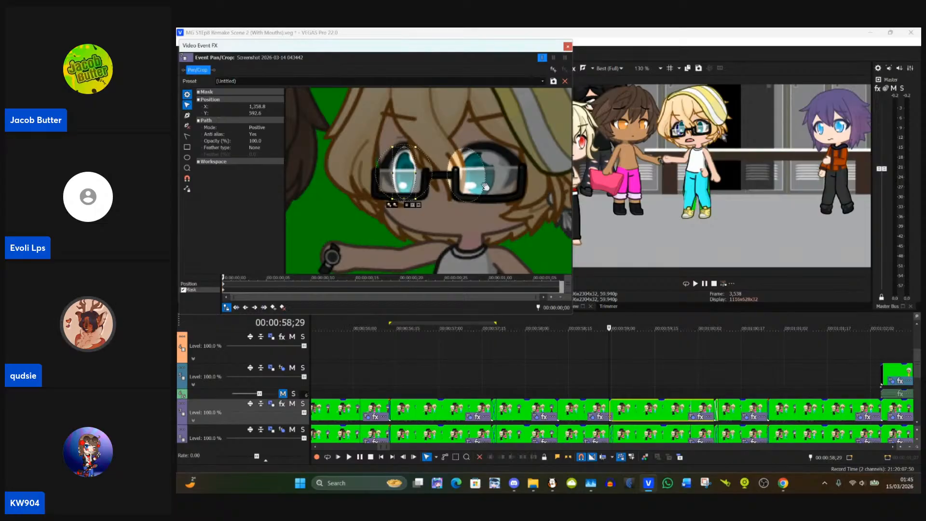
drag(485, 187, 493, 181)
Step: Pull the trouser mask's outer knee point onto the leg below the hand on the hip and adjust the mask point beside that hand
drag(492, 249, 500, 131)
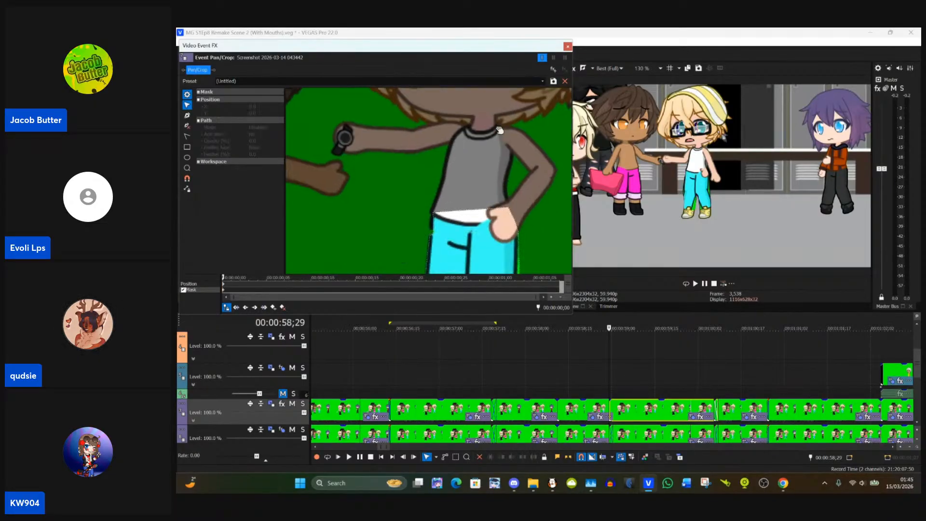
drag(485, 210, 492, 186)
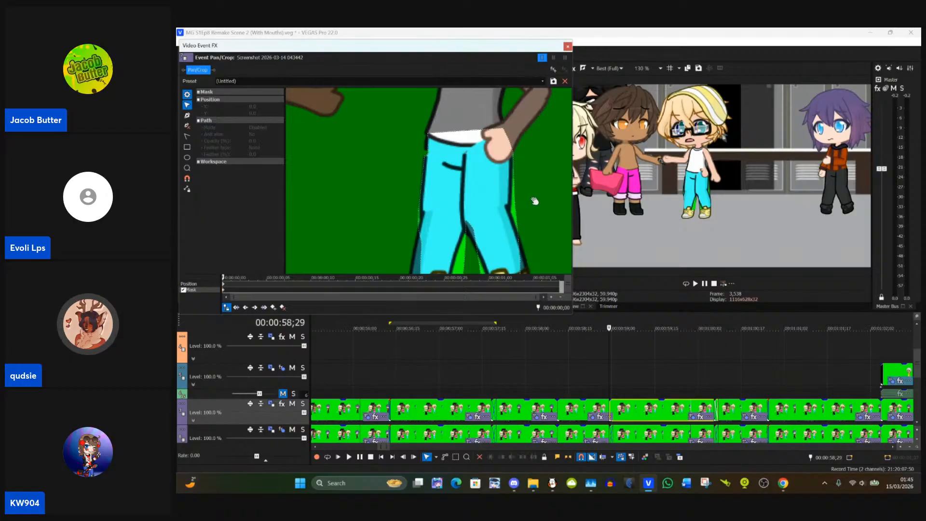
click(518, 208)
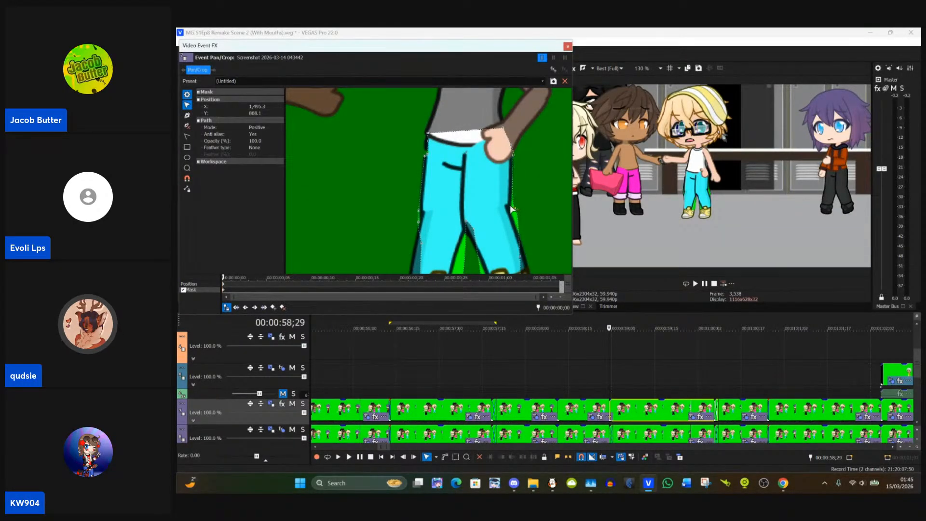
drag(522, 212, 511, 210)
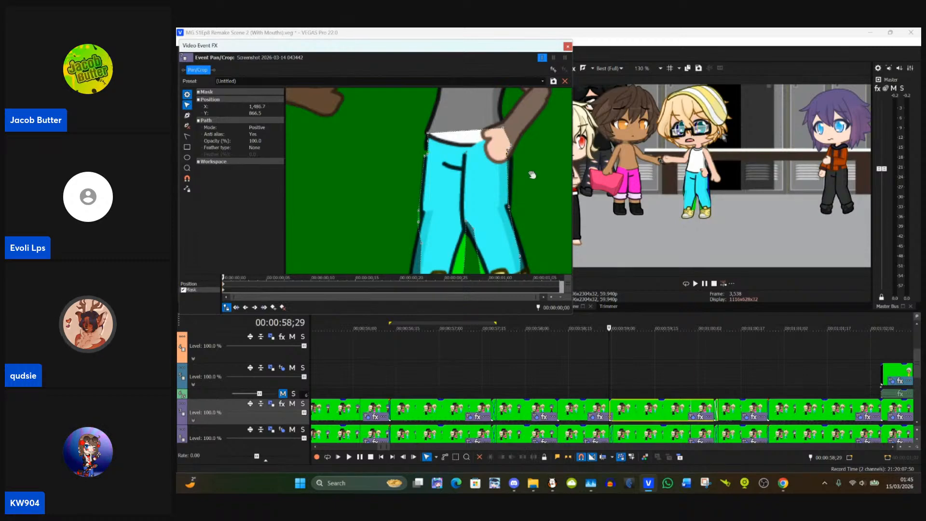
drag(532, 175, 513, 159)
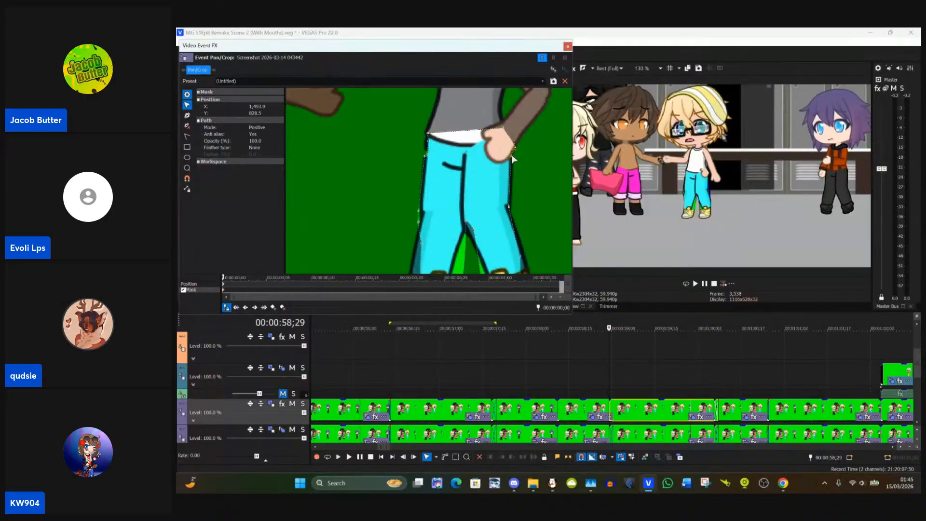
click(527, 163)
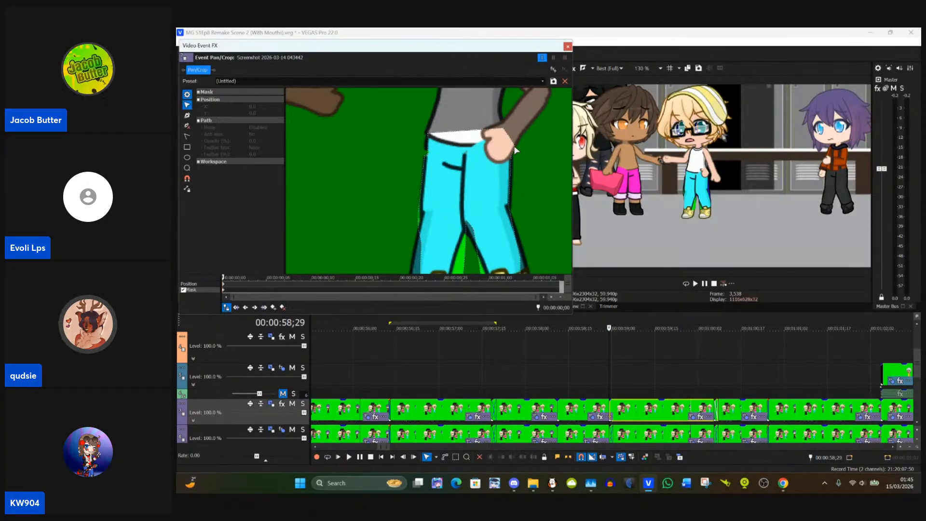
Step: Adjust the trouser mask's points beside the hand on the hip and down that leg's outer edge to the shoe top
click(516, 150)
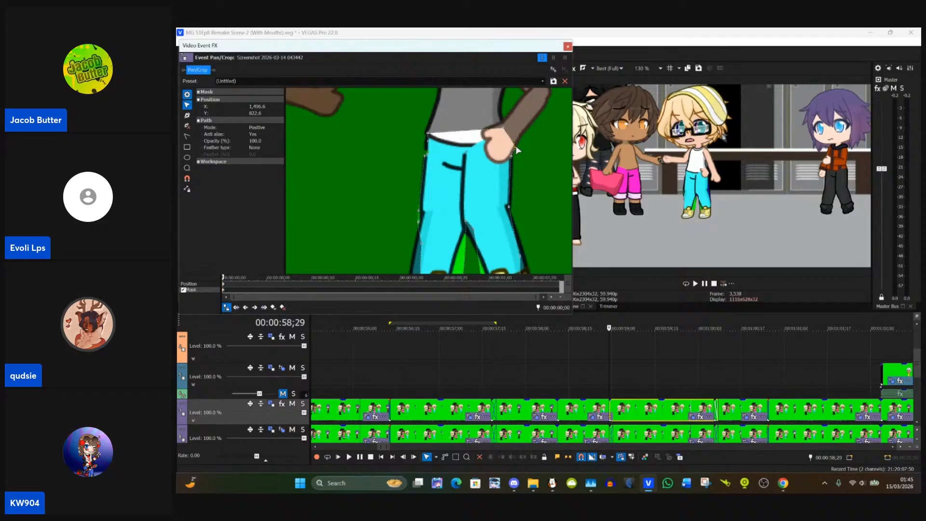
drag(516, 147, 514, 145)
drag(519, 209, 515, 152)
click(519, 206)
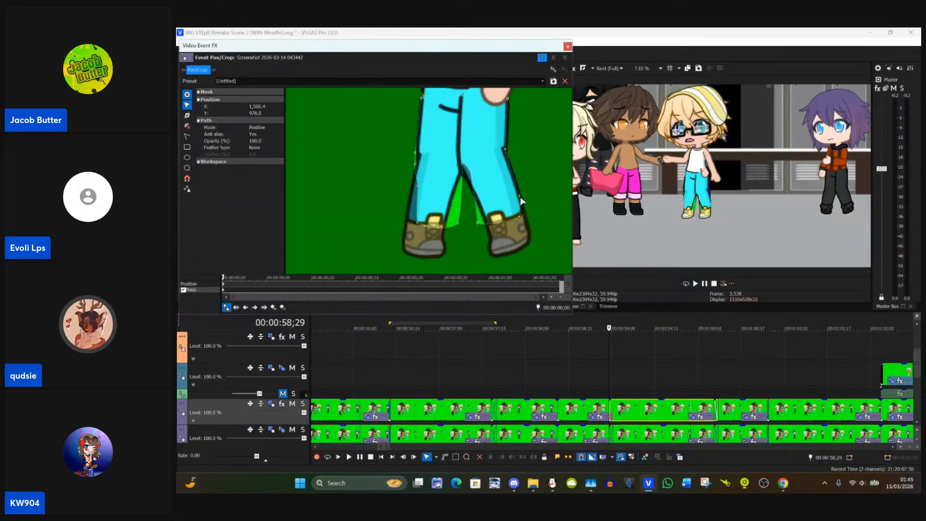
drag(520, 201, 507, 191)
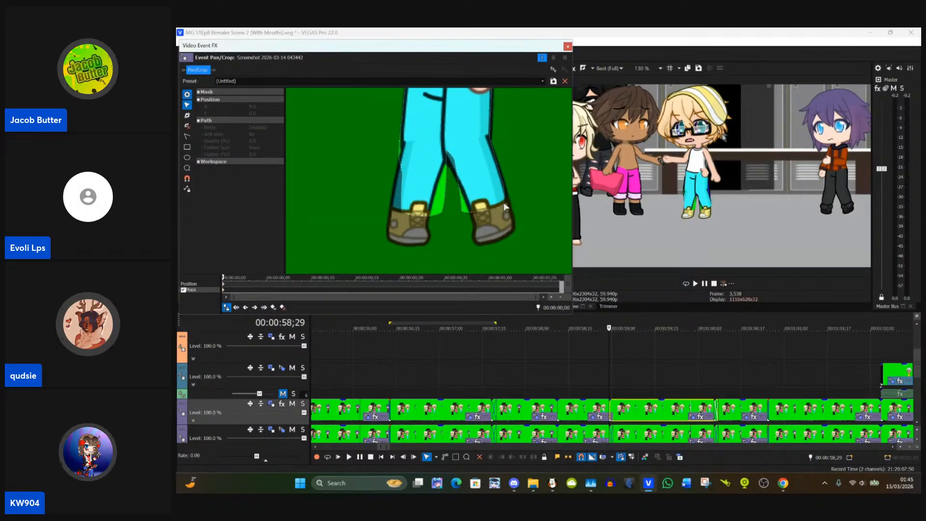
click(505, 207)
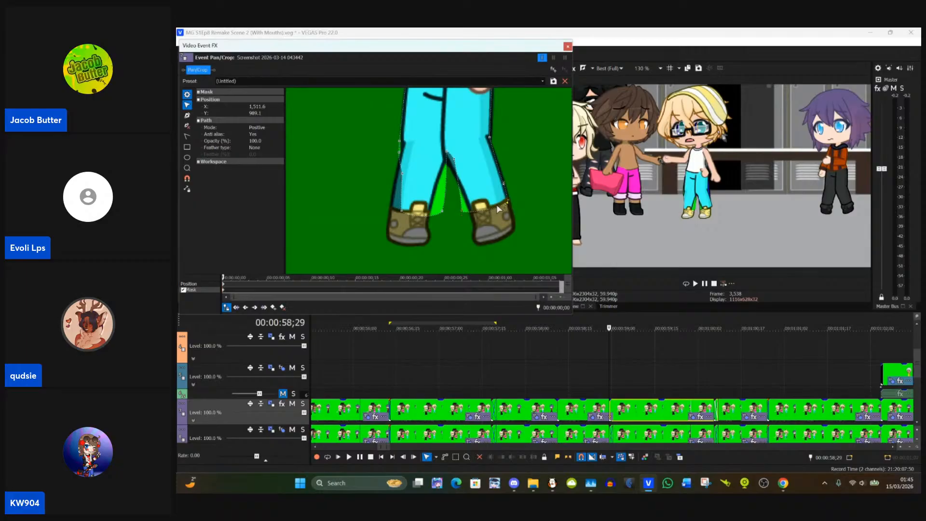
Step: Pull the trouser mask's inner-leg and crotch points onto the leg outlines and fit the other leg's outer cuff point at the ankle
drag(461, 211, 472, 214)
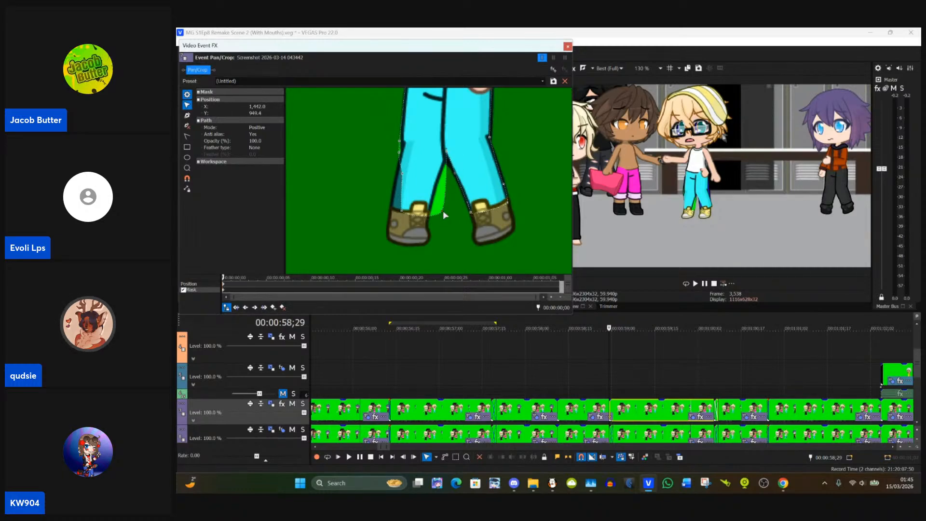
drag(443, 210, 430, 214)
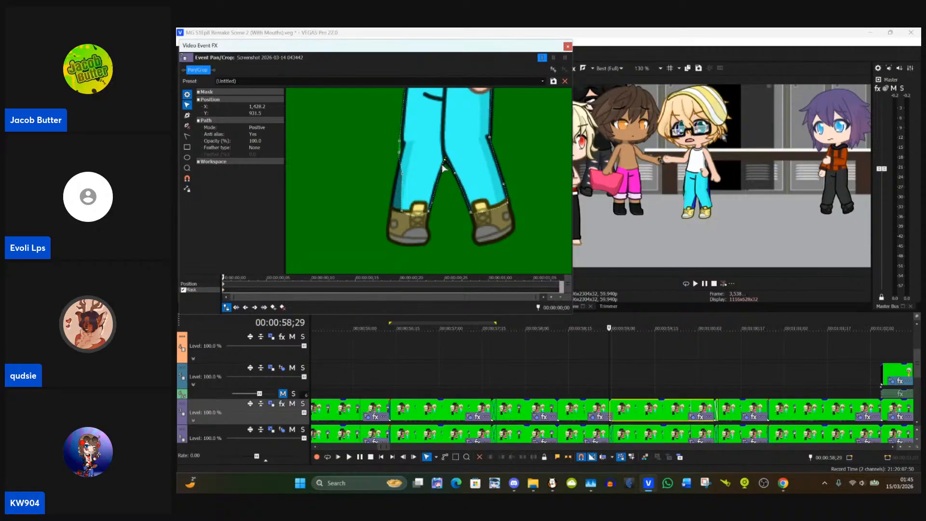
drag(409, 206, 392, 211)
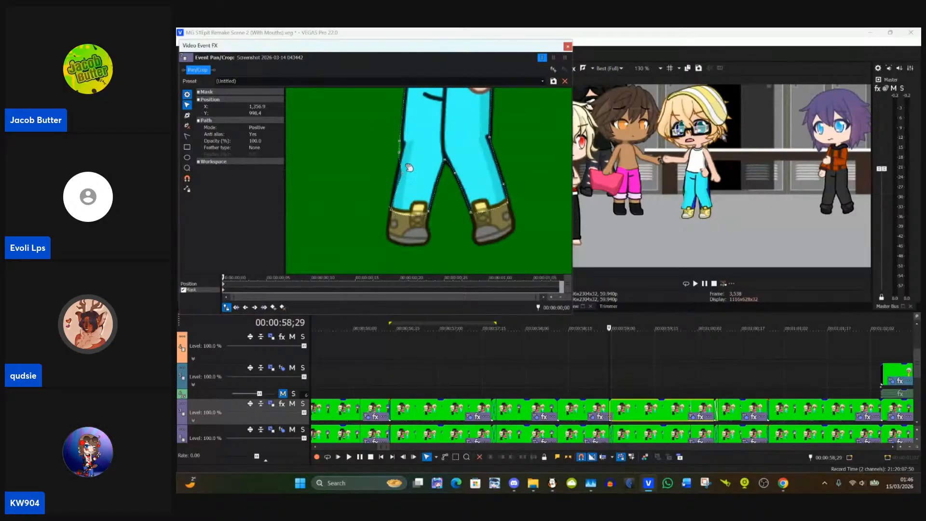
Step: Fit the trouser mask's knee and shin points to the outer edge of the leg away from the hand, and close the Pan/Crop window
drag(376, 153, 453, 211)
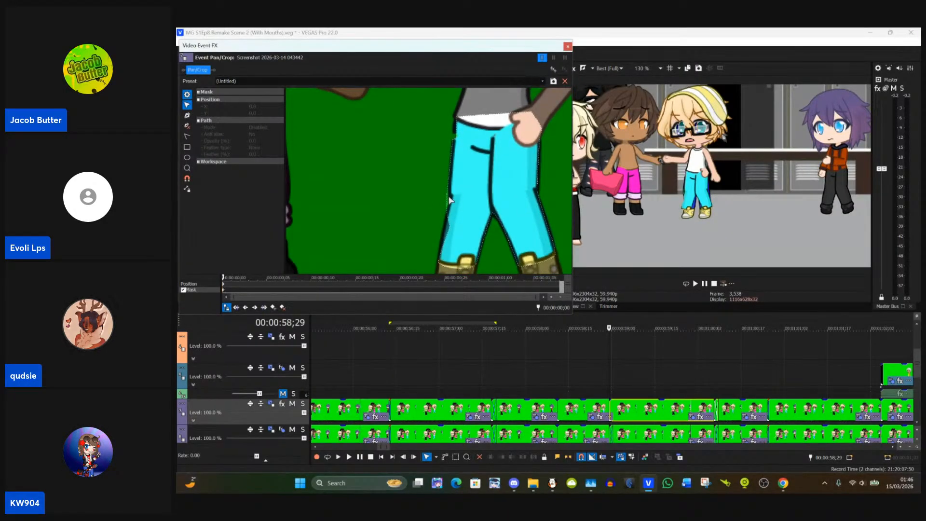
click(449, 200)
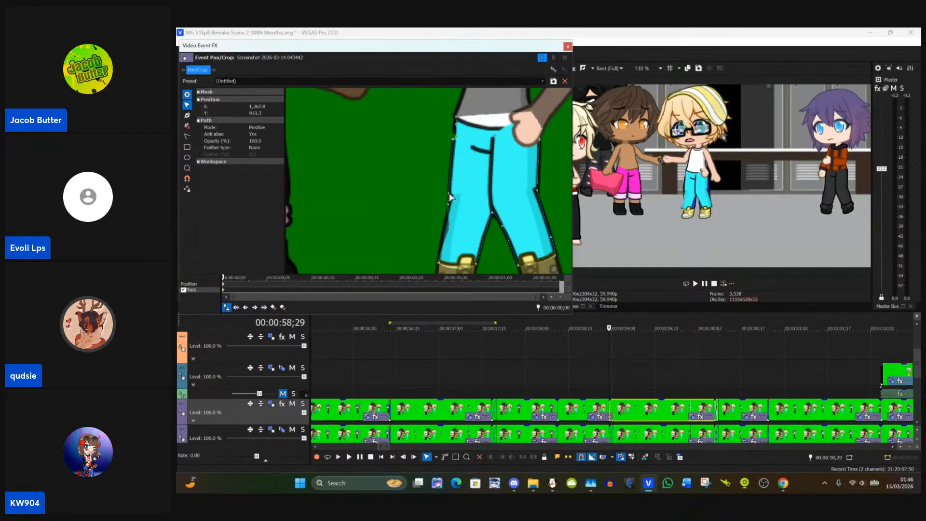
click(454, 207)
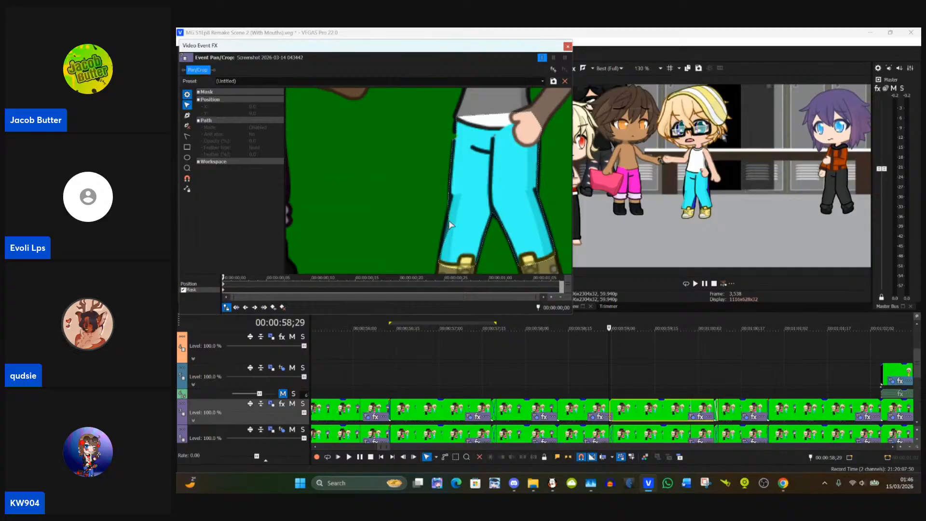
click(451, 231)
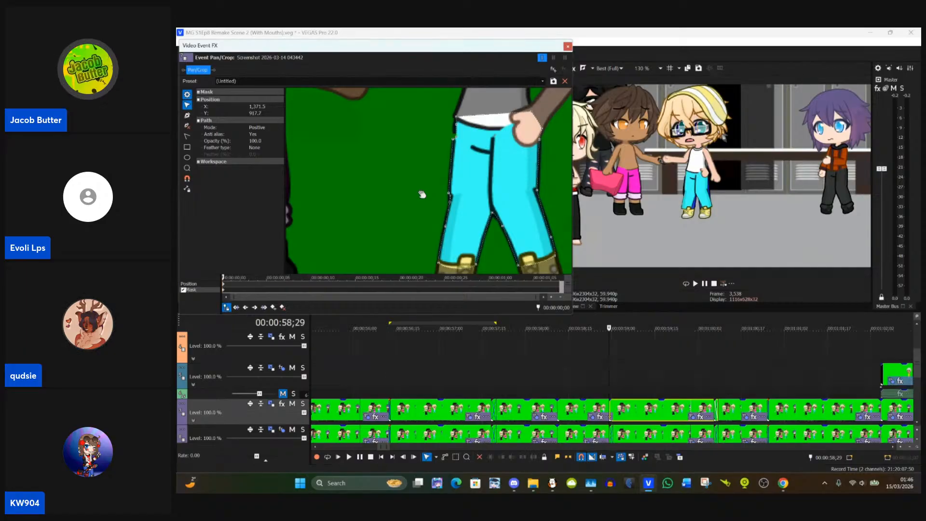
scroll(451, 174, up, 5)
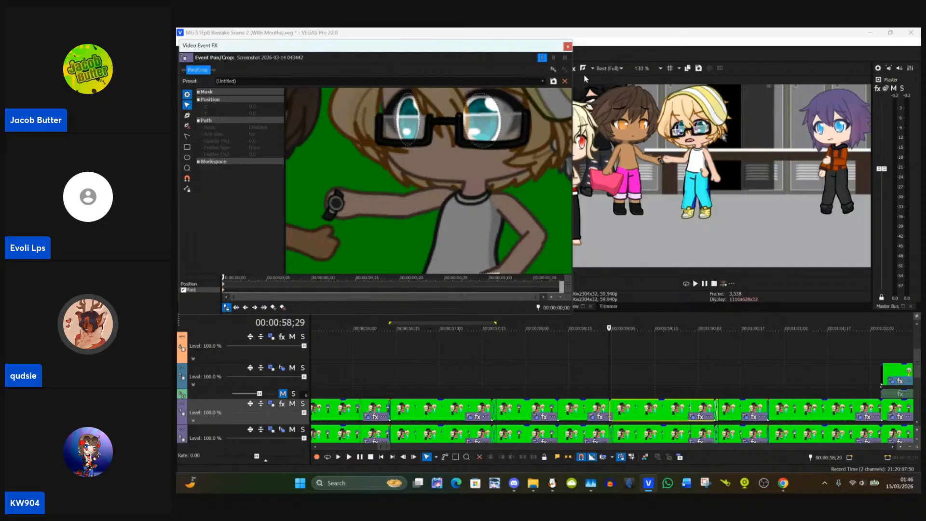
click(568, 46)
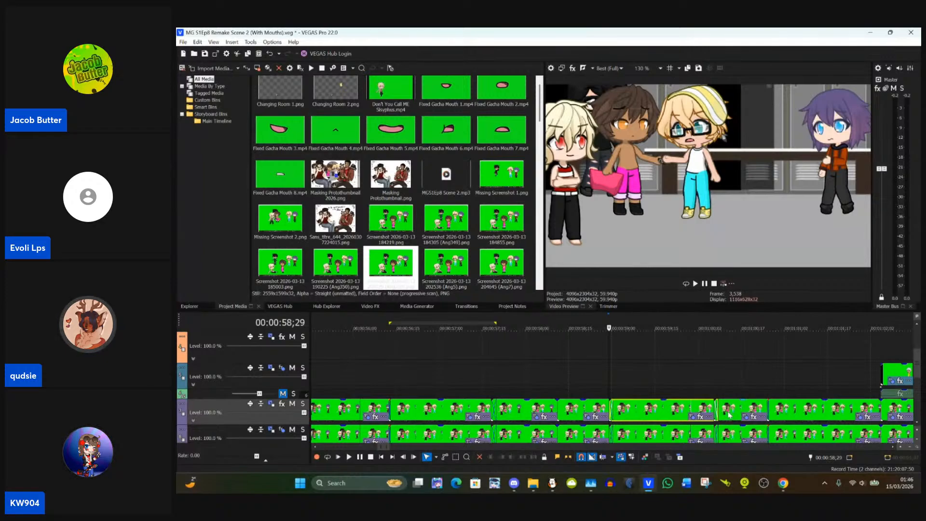
Step: Check the preview at 00:00:59;24, 00:00:58;22 and 00:00:59;13, and paste the 00:00:58;29 clip's event attributes onto the clip starting at 00:01:00;07
click(681, 412)
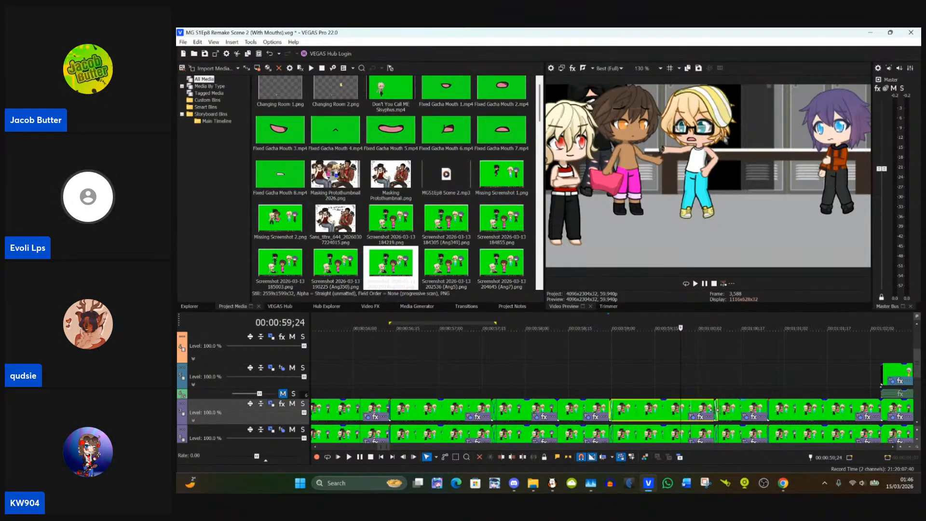
click(589, 406)
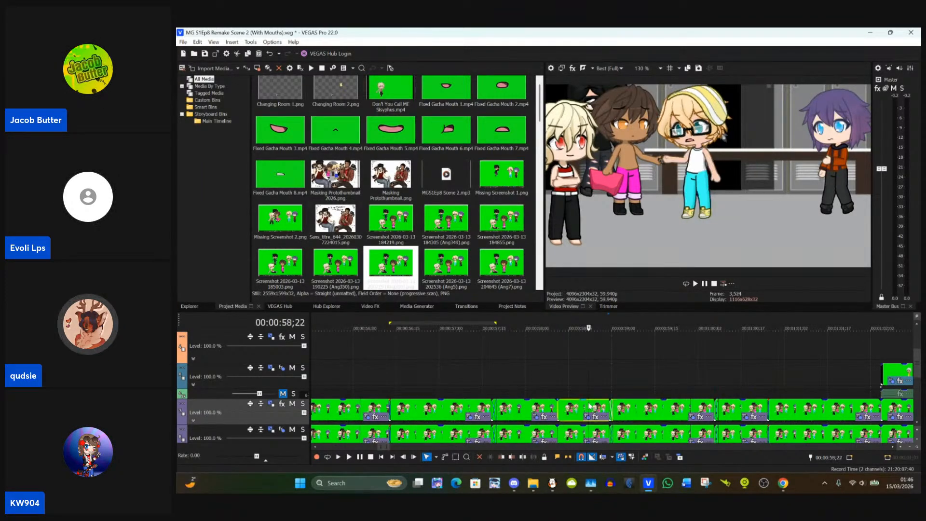
click(651, 417)
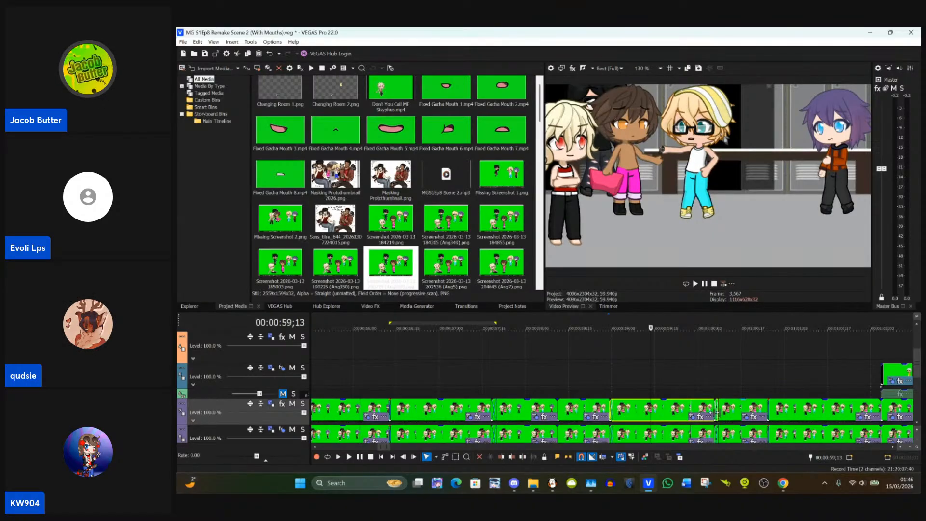
click(717, 413)
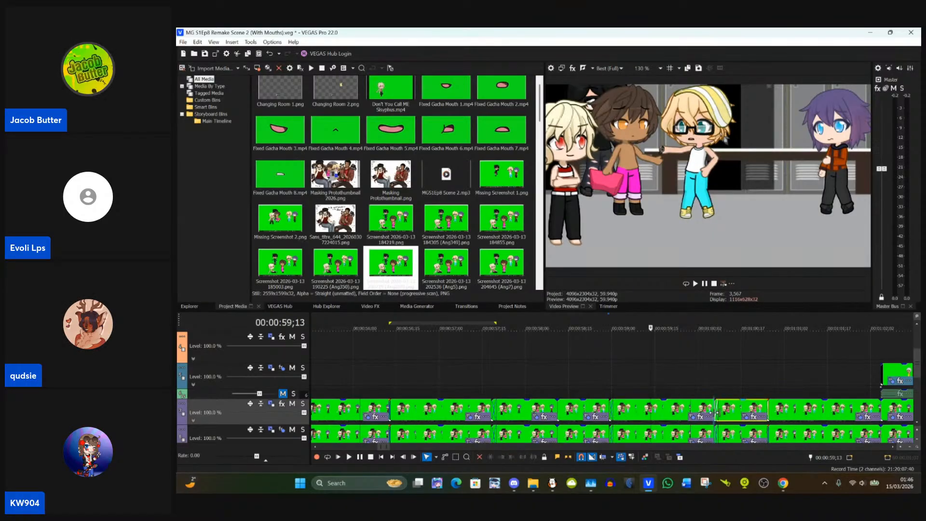
click(748, 419)
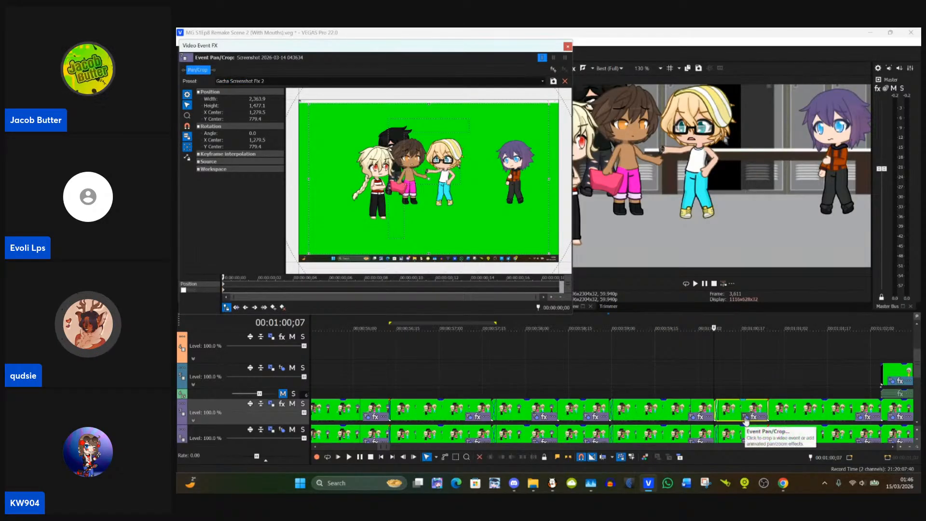
click(669, 416)
right_click(669, 416)
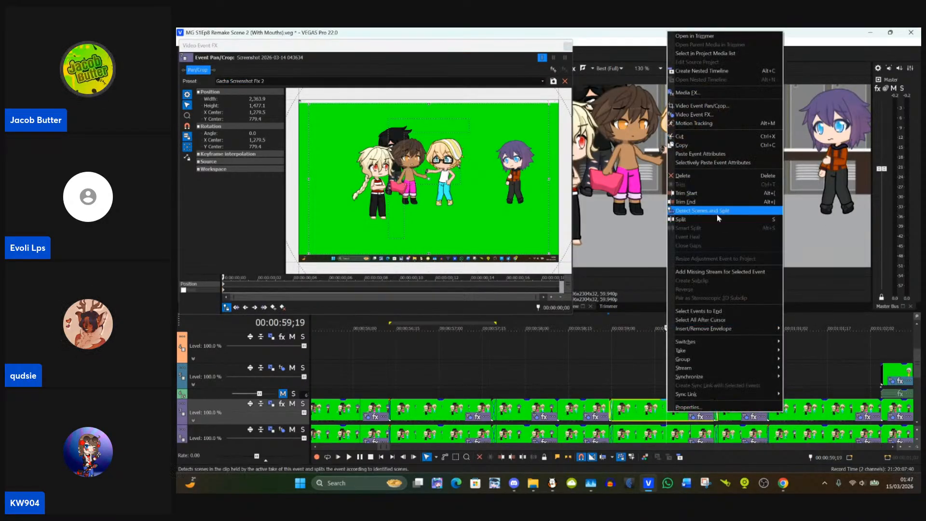
click(654, 410)
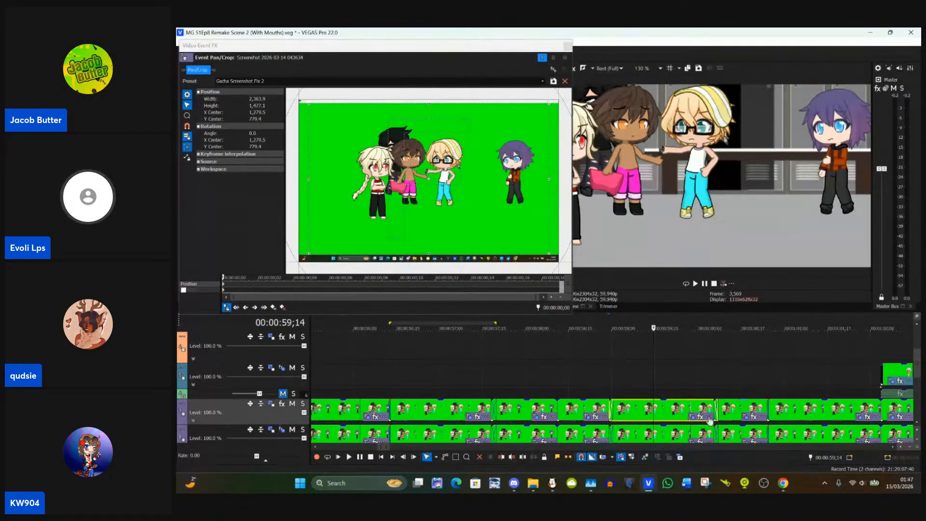
click(738, 409)
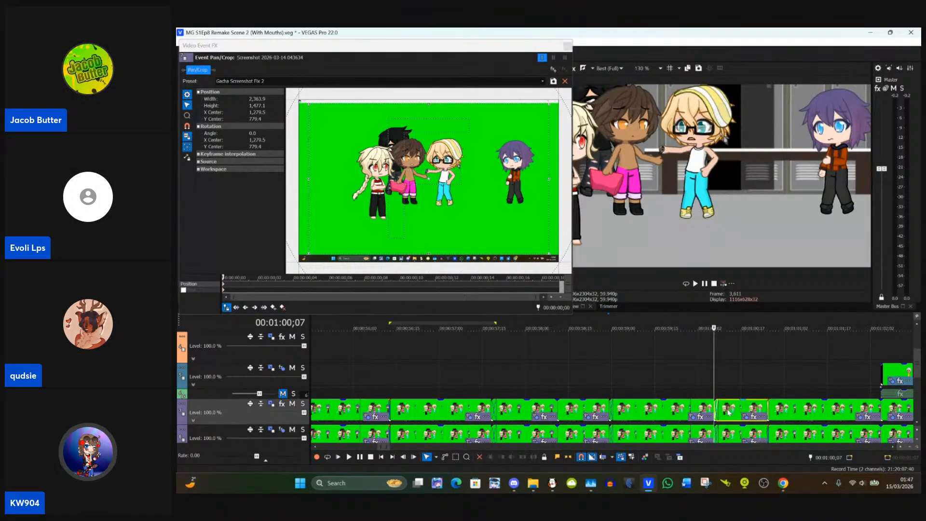
right_click(728, 410)
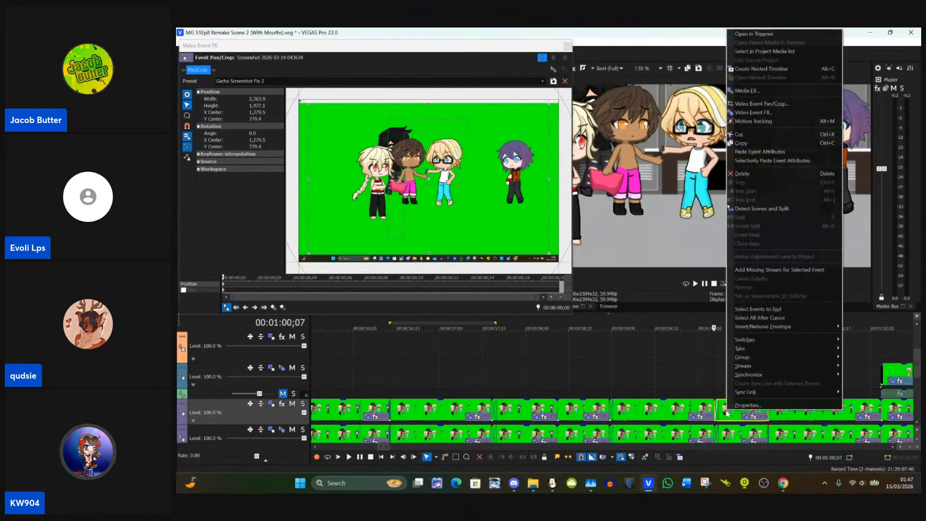
click(771, 152)
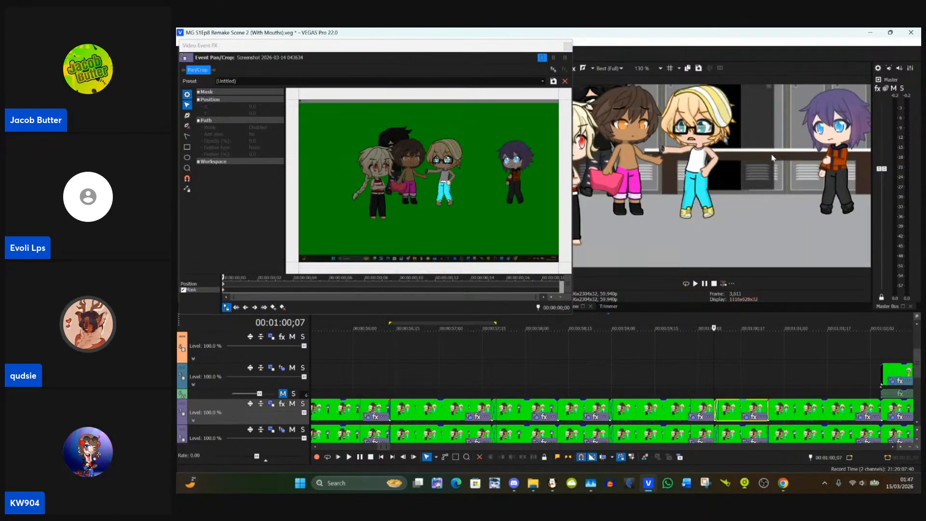
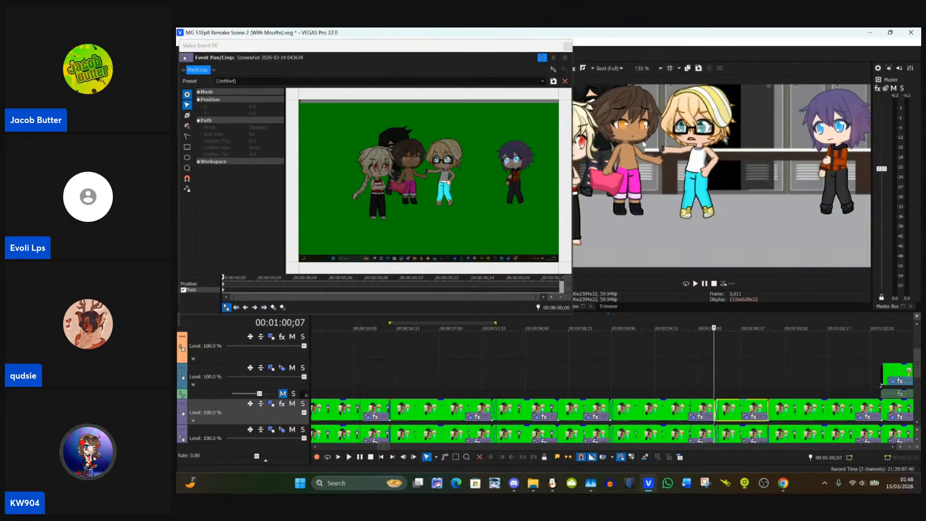
Step: Inspect the mask around the blond character's blue trousers in the Pan/Crop editor and close the editor
scroll(533, 238, up, 8)
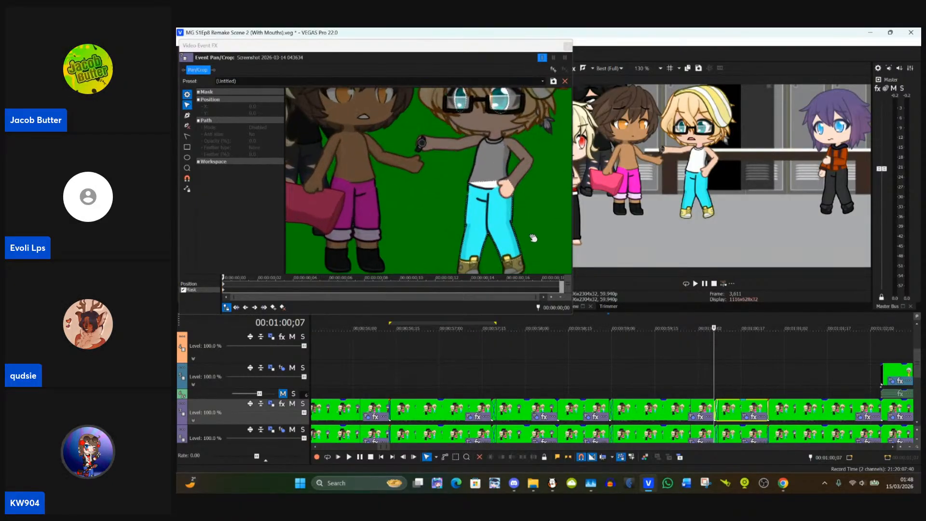
scroll(534, 236, up, 1)
drag(552, 216, 494, 222)
scroll(494, 221, down, 2)
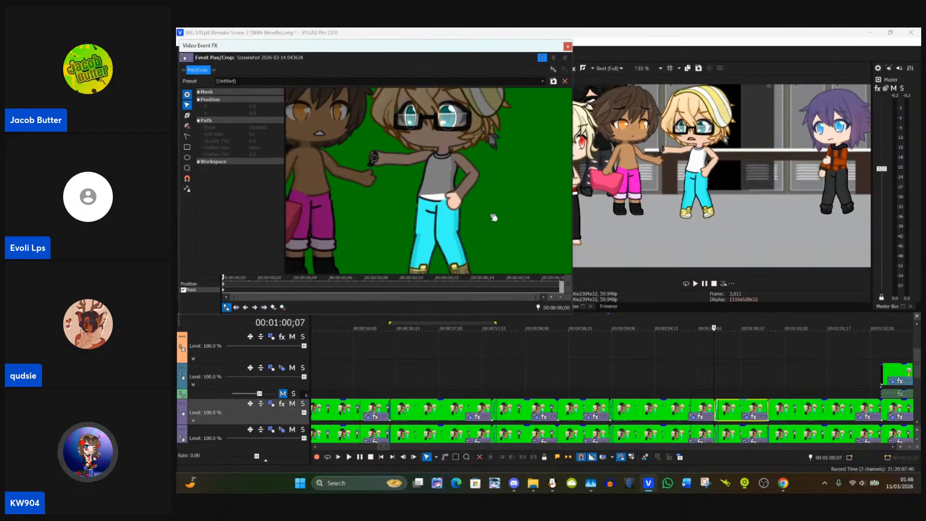
scroll(494, 217, down, 1)
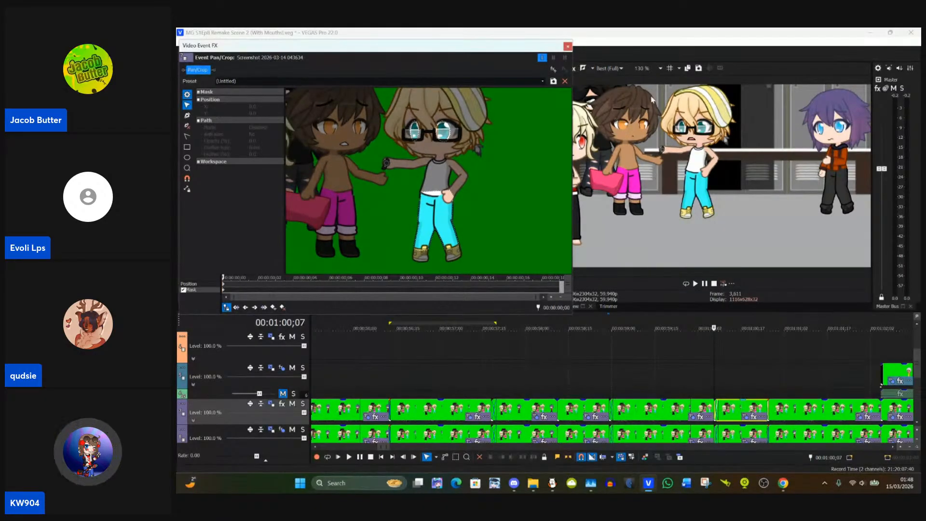
click(569, 47)
Step: Paste the copied event attributes onto the upper green-screen clip starting at 00:01:00;26
scroll(754, 423, up, 2)
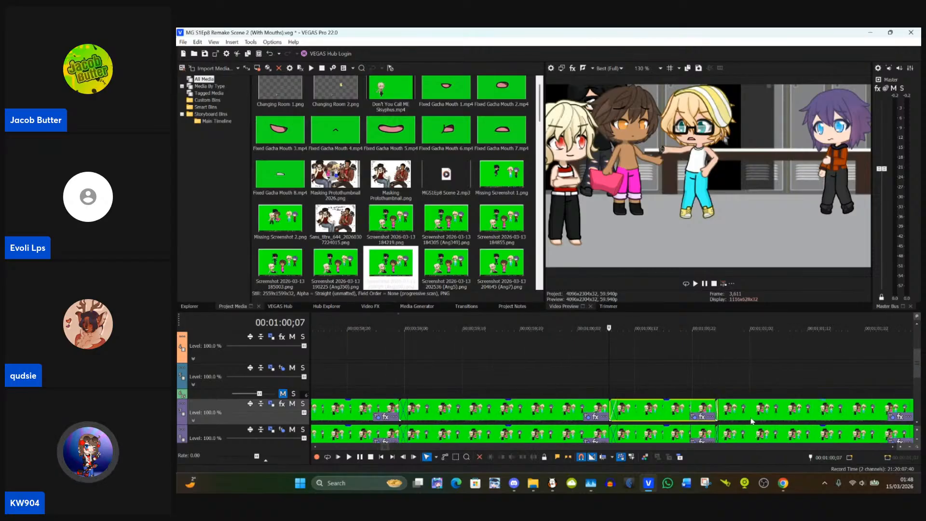
click(719, 411)
scroll(726, 418, up, 2)
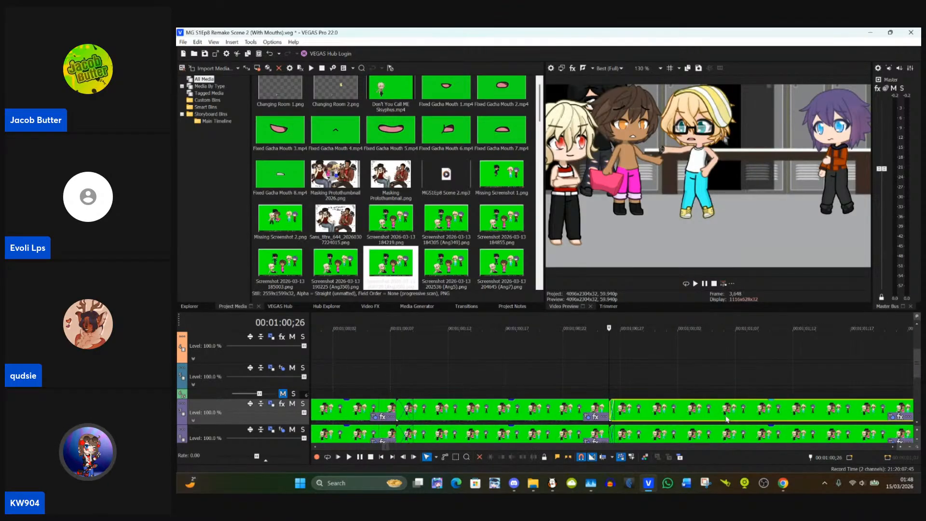
scroll(688, 421, down, 1)
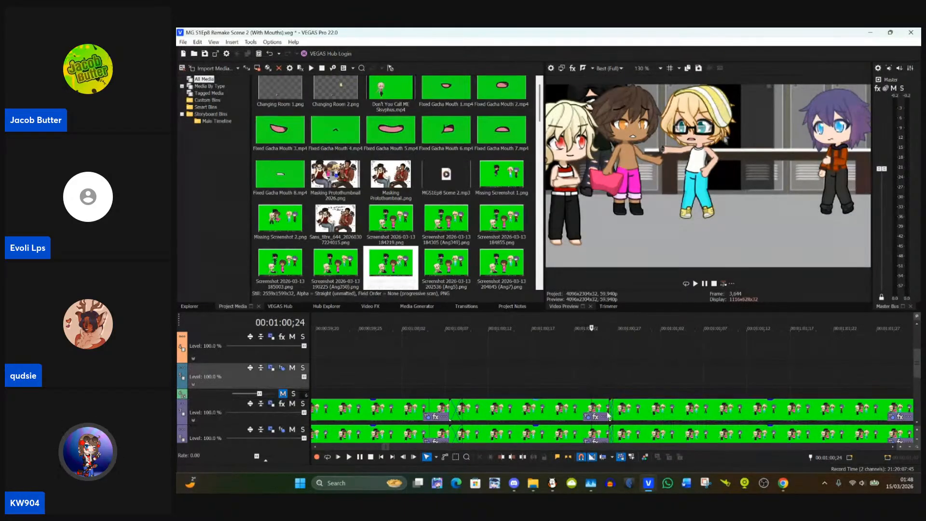
click(666, 419)
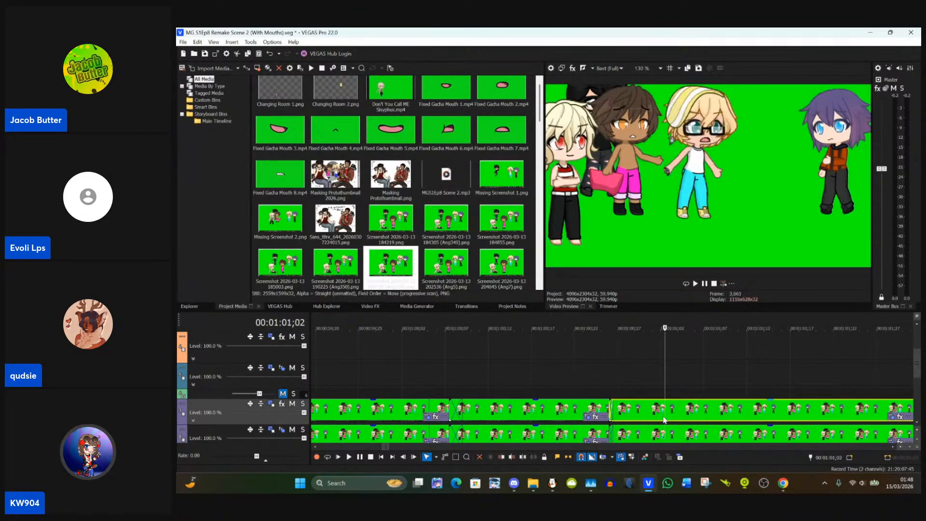
click(606, 413)
click(606, 415)
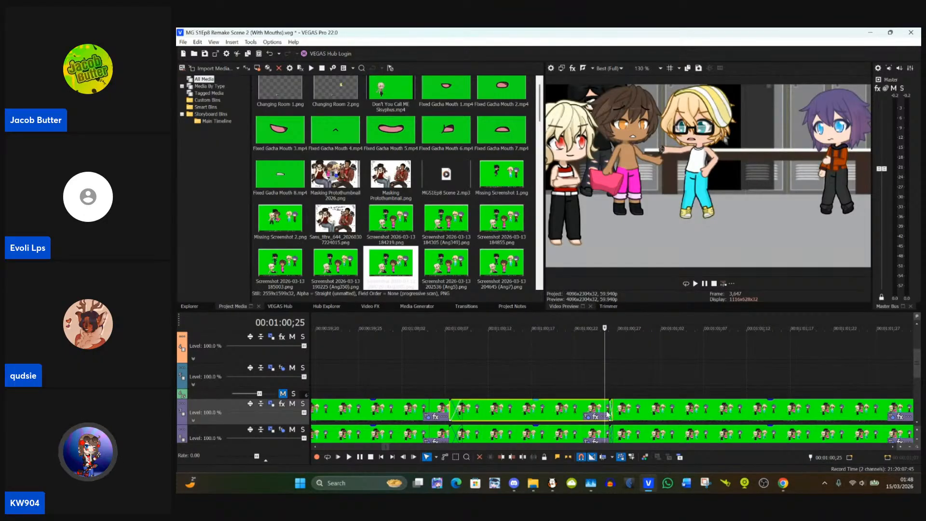
click(610, 412)
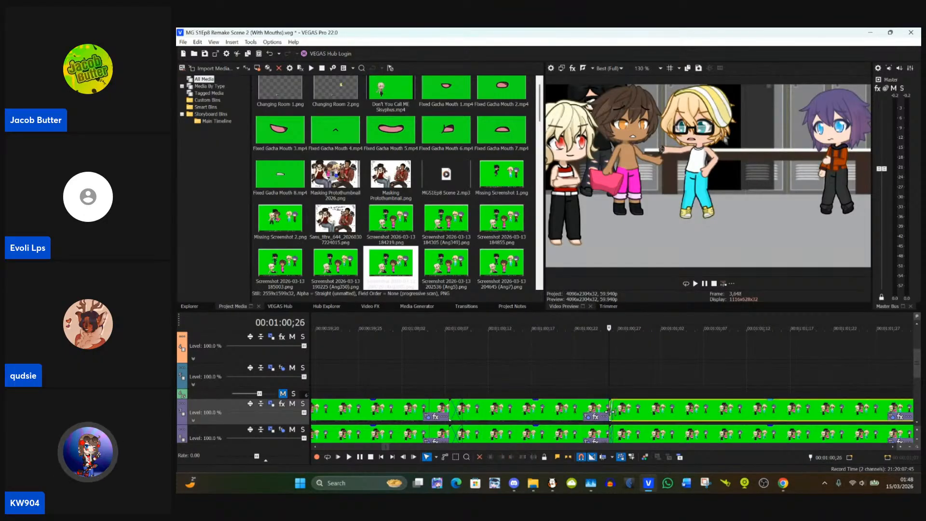
right_click(793, 411)
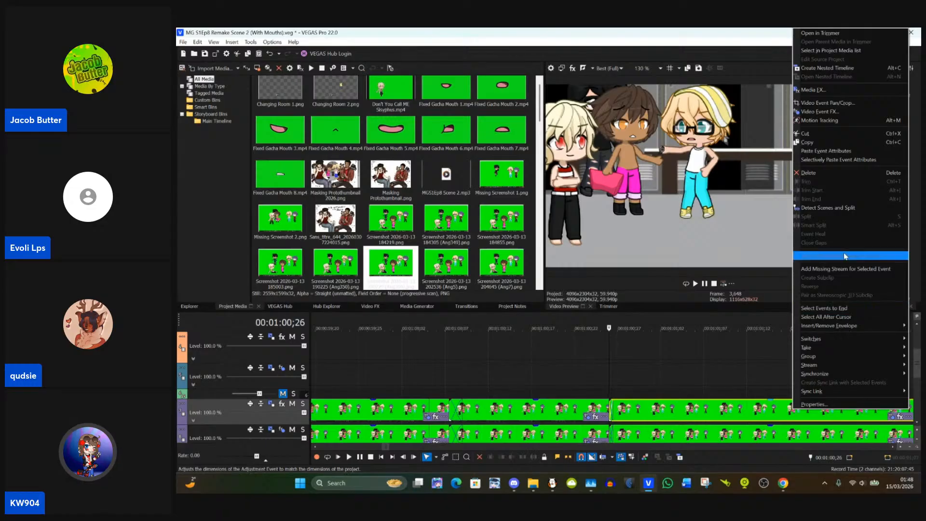
click(829, 152)
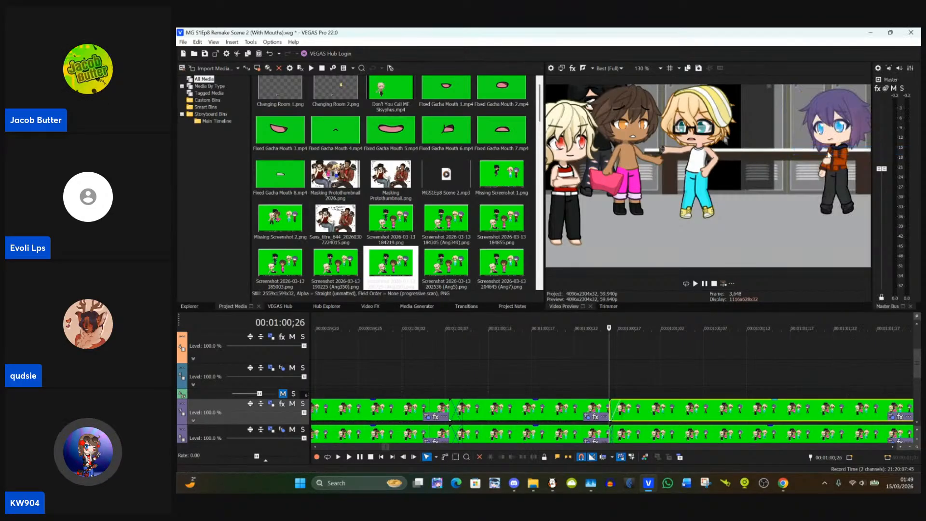
Step: Shorten the fade-in of the clip starting at 00:01:00;26 and return the playhead to the clip's start
click(632, 412)
scroll(623, 416, up, 2)
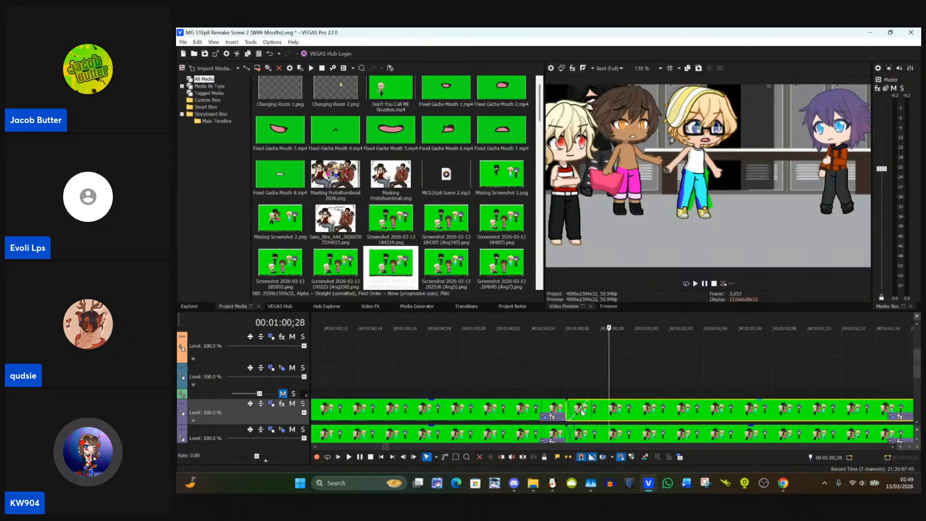
drag(589, 415, 567, 414)
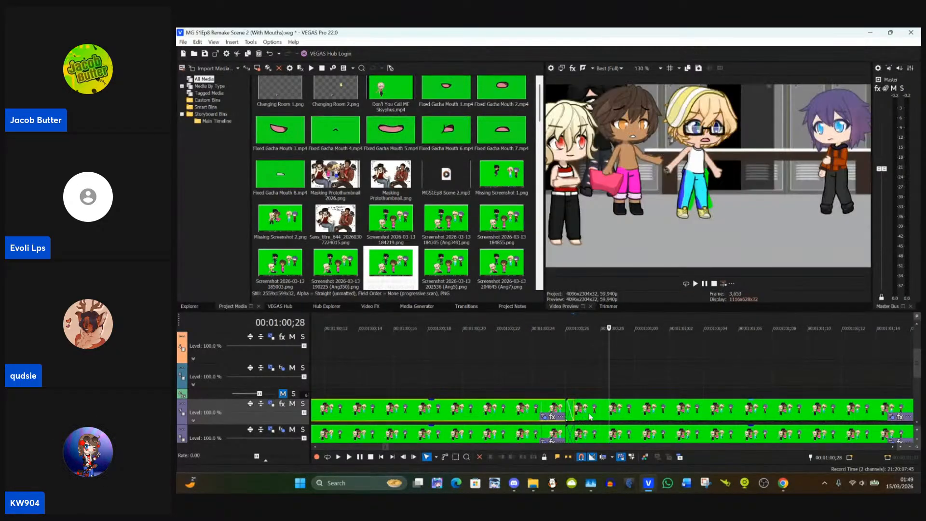
click(565, 414)
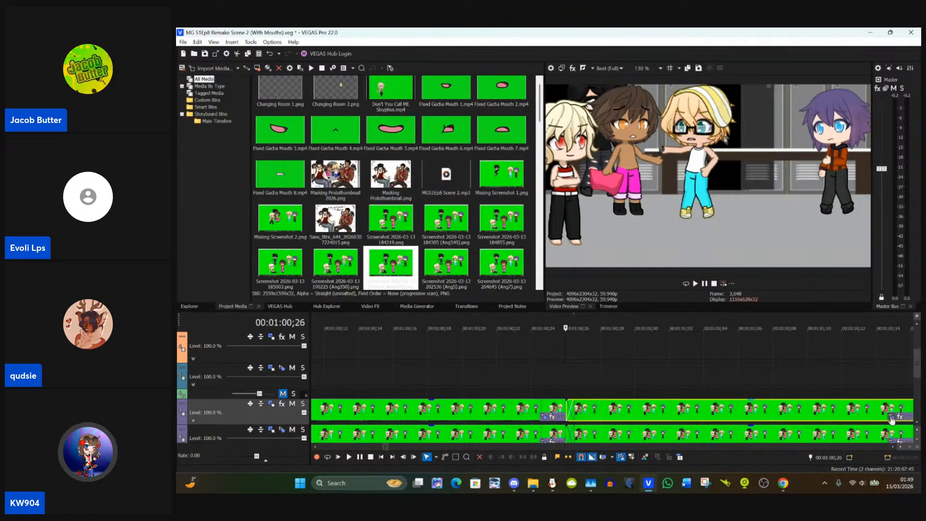
Step: Open the clip's Pan/Crop mask and flip the blond character's trouser mask horizontally
click(890, 418)
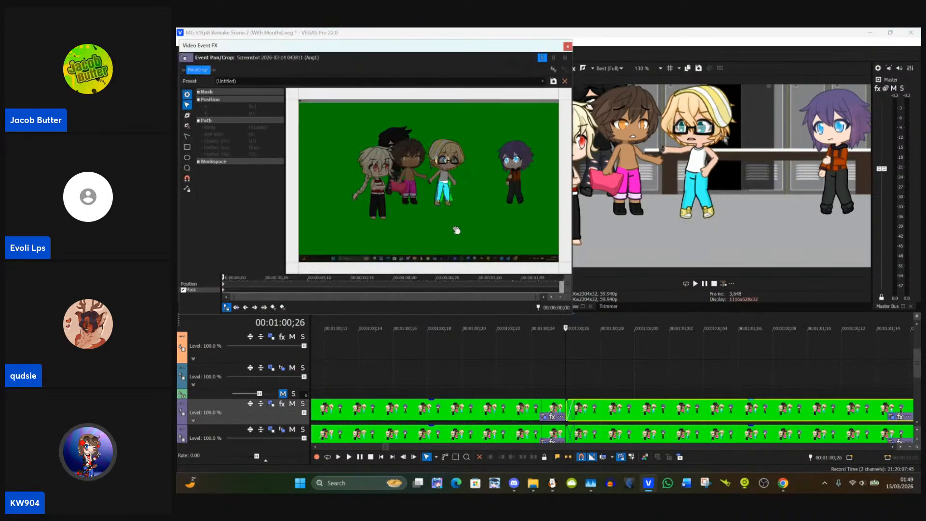
scroll(461, 220, up, 6)
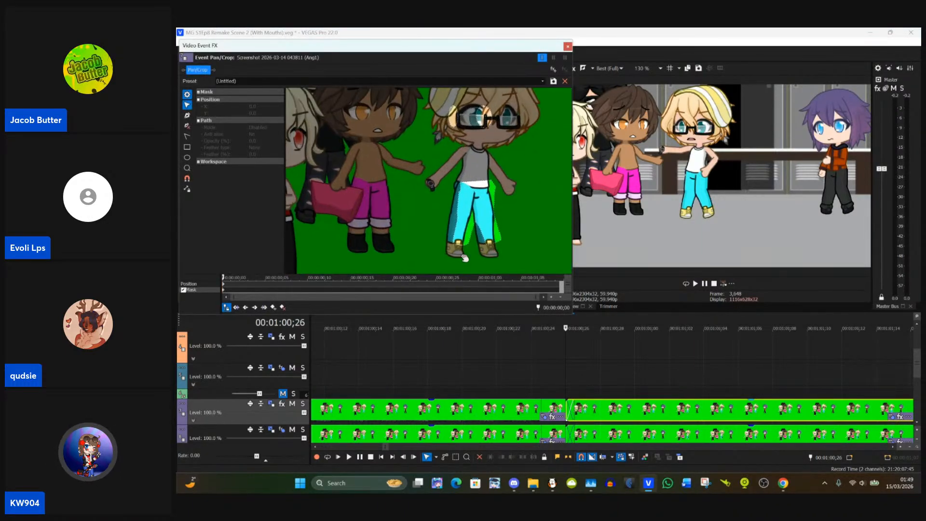
scroll(499, 216, up, 1)
click(504, 220)
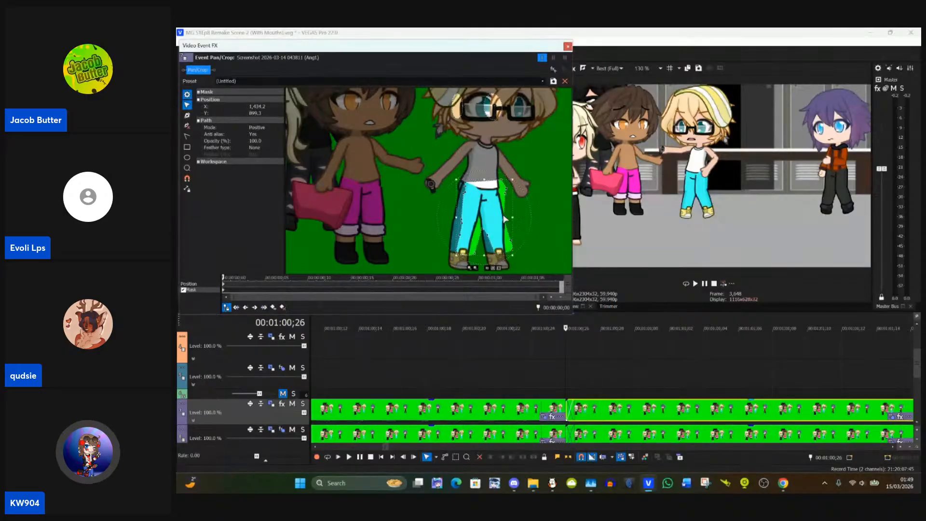
right_click(500, 216)
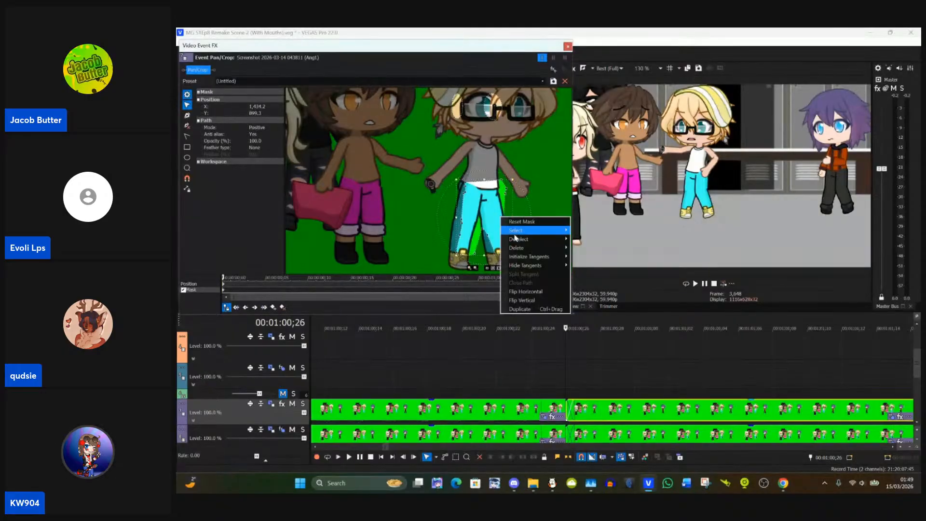
click(510, 292)
Step: Rotate and reposition the flipped mask so that it lines up with the blond character's blue trousers
drag(482, 224, 425, 166)
scroll(529, 242, up, 4)
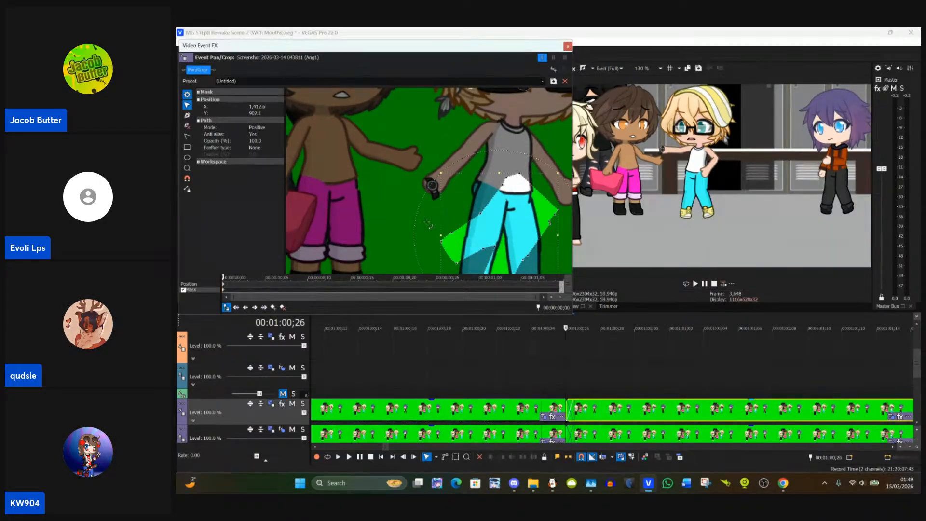
drag(429, 225, 405, 185)
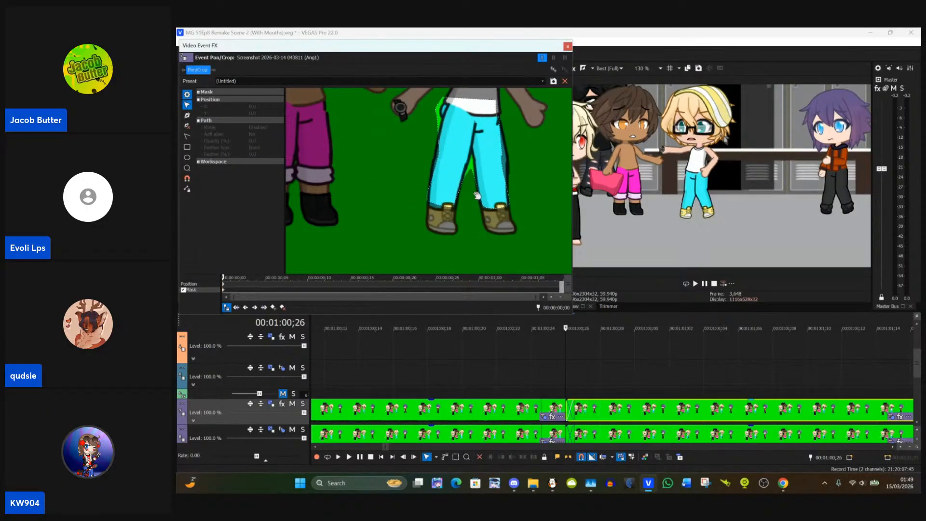
Step: Nudge the trouser mask into place and fit its lower anchor points to the hems above the shoes
scroll(475, 193, up, 3)
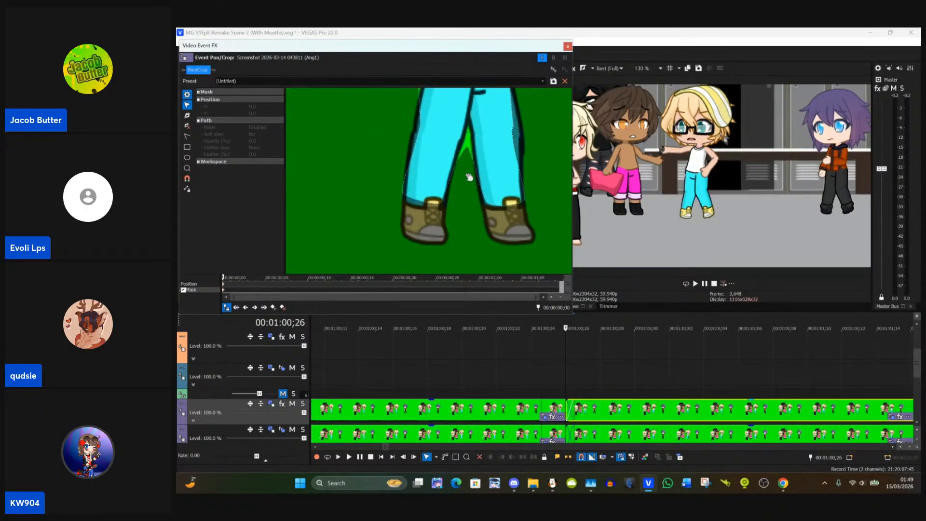
click(481, 187)
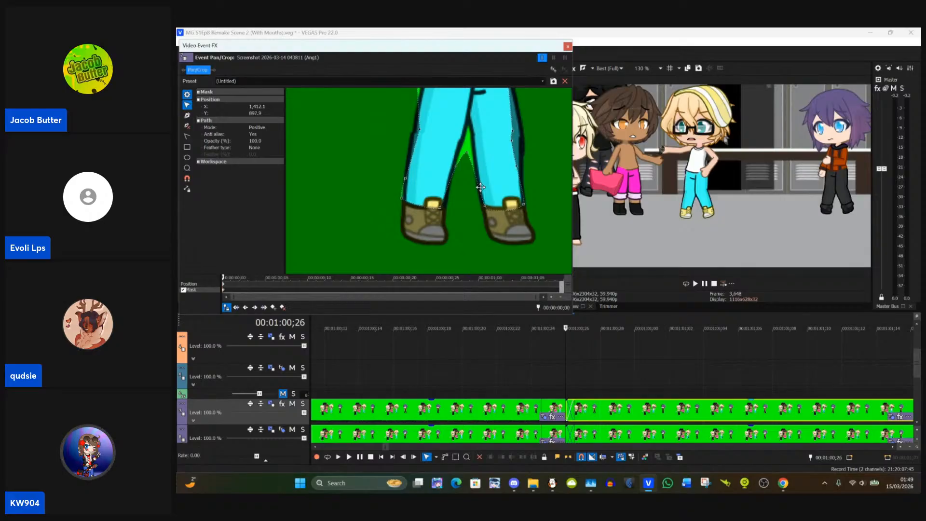
double_click(480, 187)
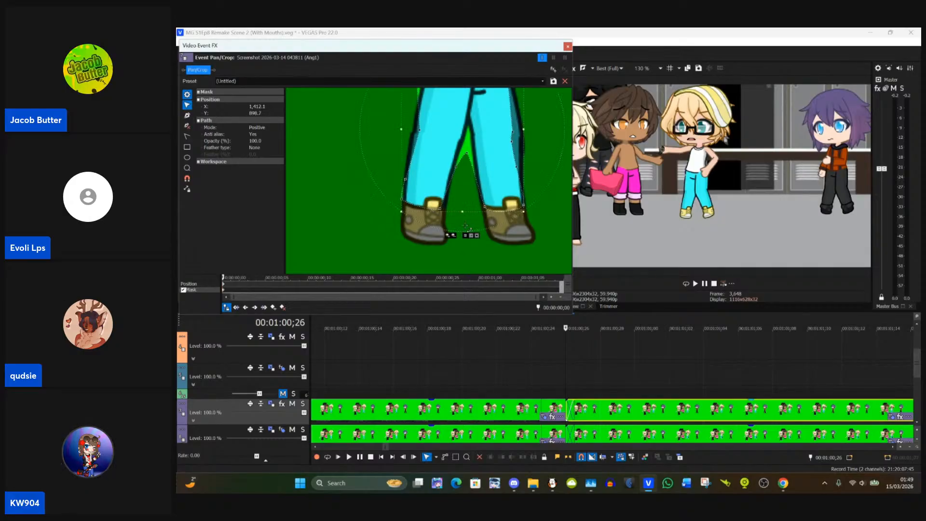
click(478, 253)
click(438, 209)
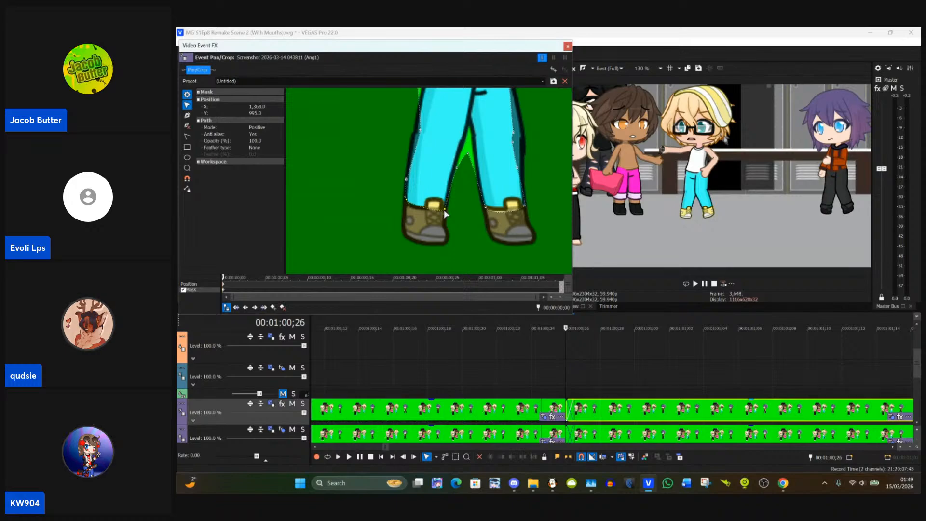
click(415, 215)
click(408, 205)
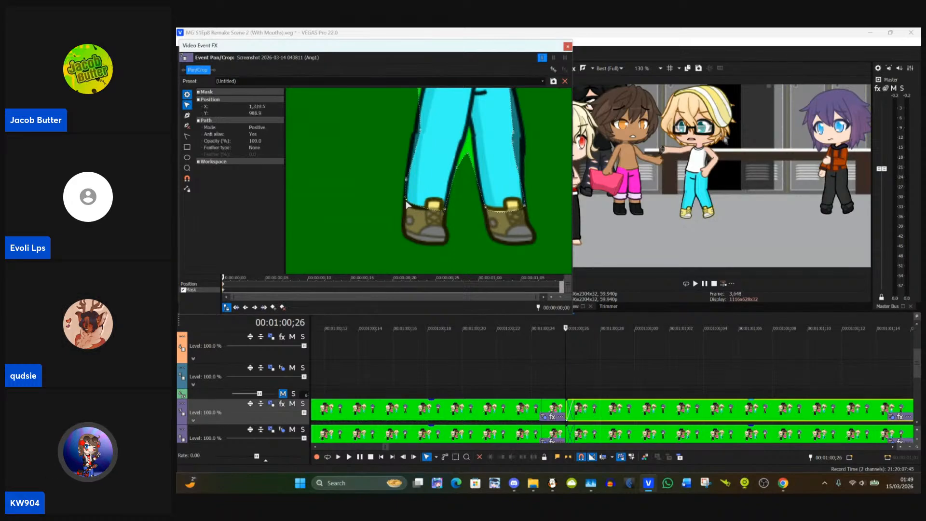
Step: Move the mask's inner-leg anchor points up to the crotch to exclude the green gap between the legs
drag(455, 211, 441, 240)
click(442, 198)
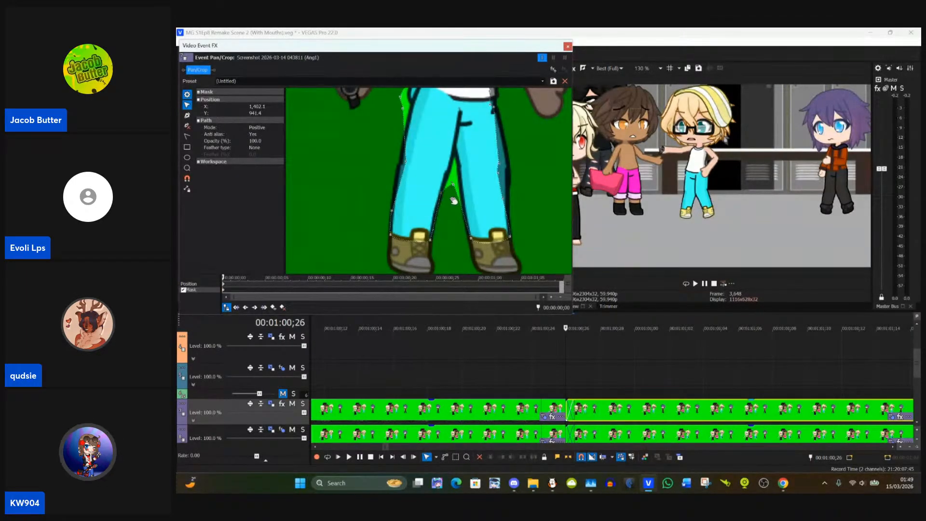
click(449, 218)
drag(450, 218, 446, 249)
click(449, 216)
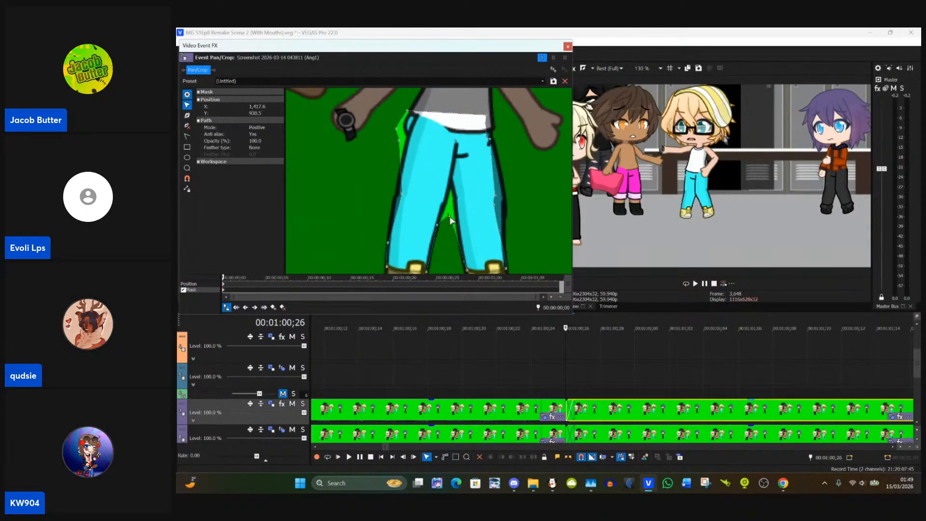
drag(449, 217, 452, 212)
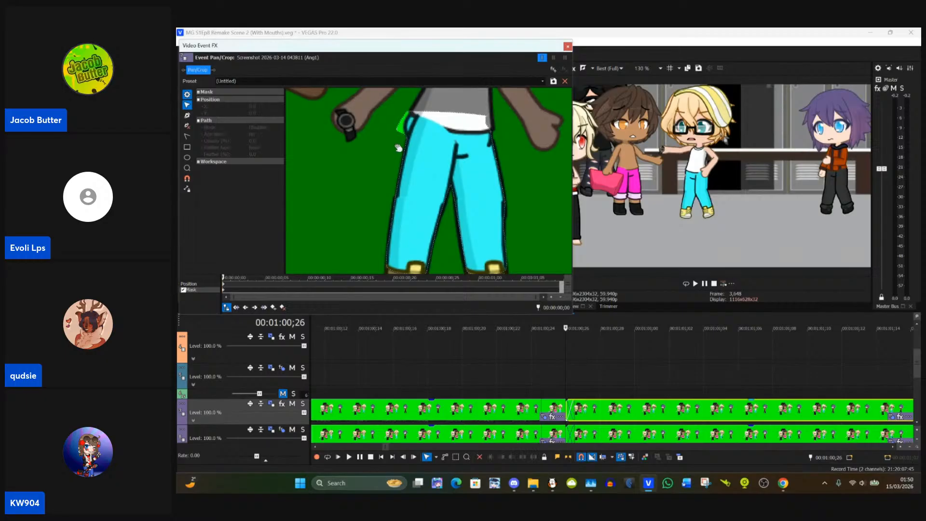
Step: Pull the mask's outer hip anchor points inward to exclude the green strip beside the waist on the watch-arm side
scroll(405, 145, up, 5)
drag(327, 140, 401, 160)
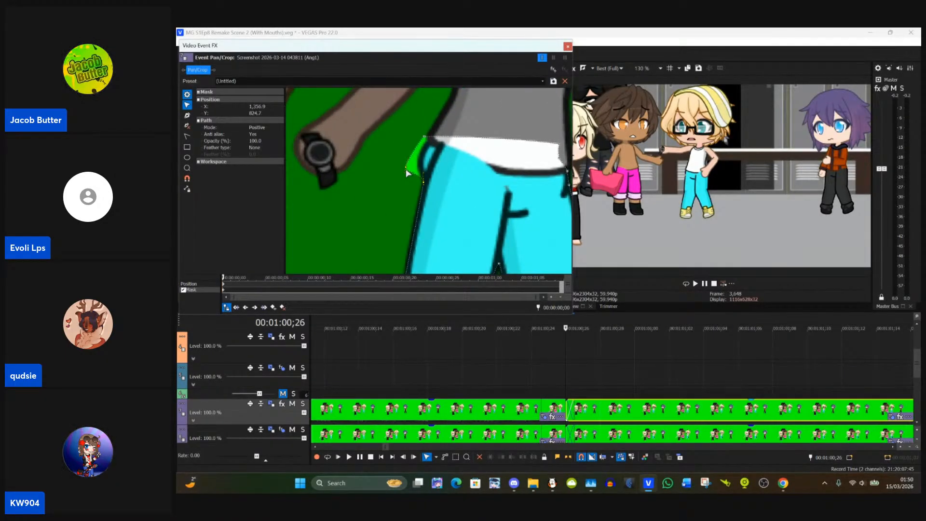
drag(404, 167, 407, 168)
click(401, 174)
click(405, 167)
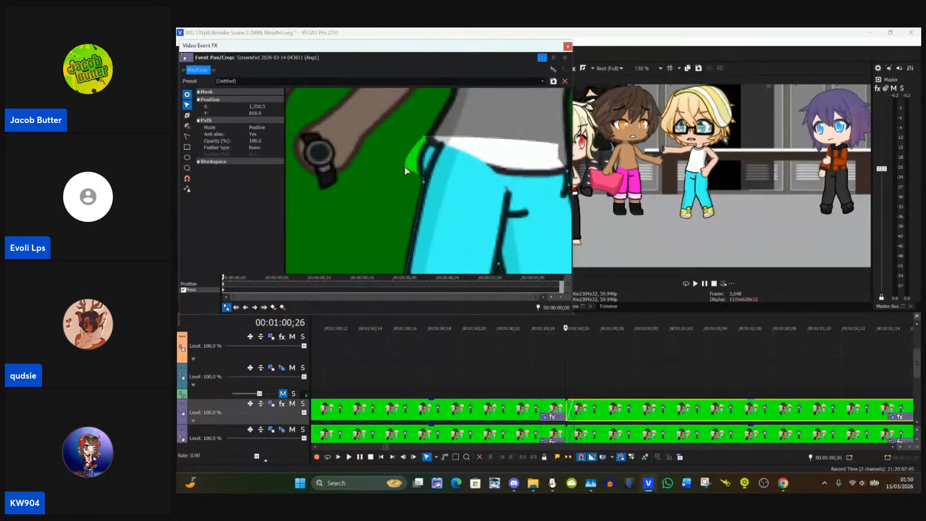
drag(411, 169, 382, 133)
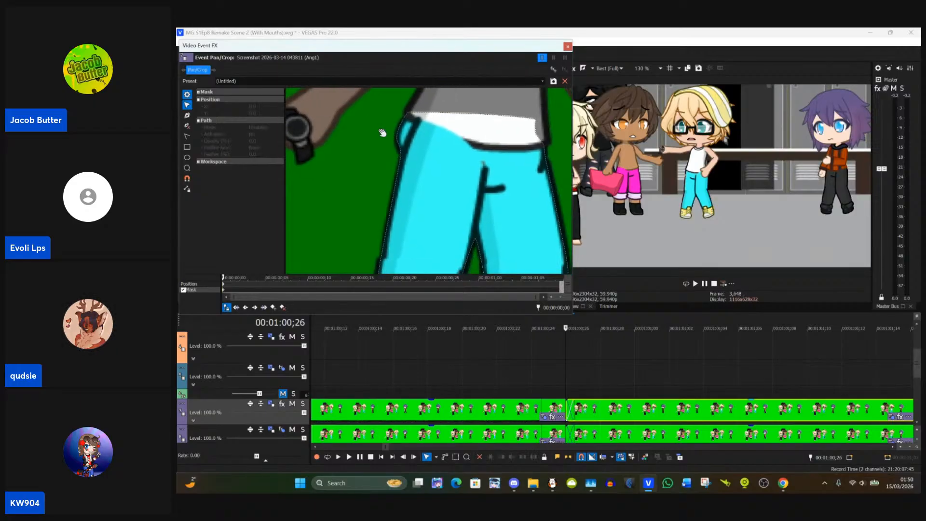
Step: Fine-tune the mask anchor beside the small loop at the trouser waist to follow its outline
click(401, 149)
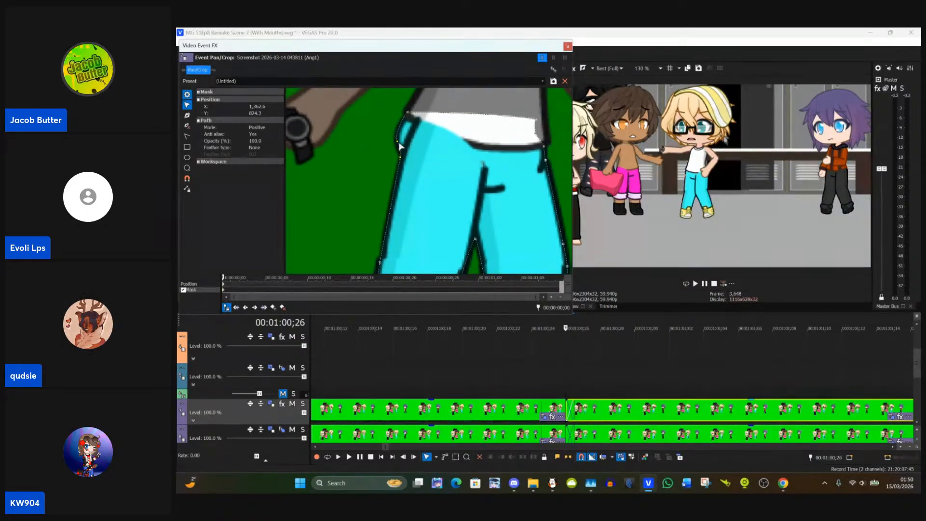
drag(398, 143, 397, 144)
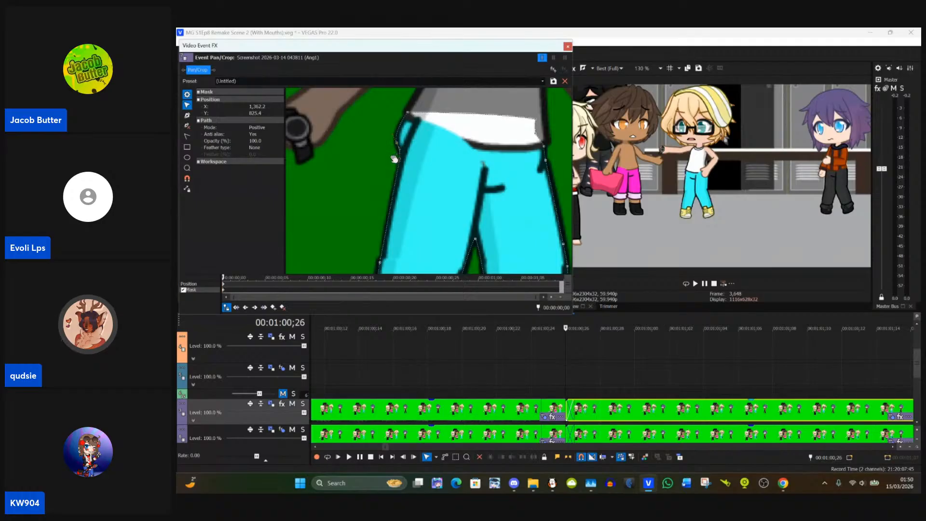
click(395, 159)
scroll(393, 151, up, 2)
scroll(383, 140, down, 4)
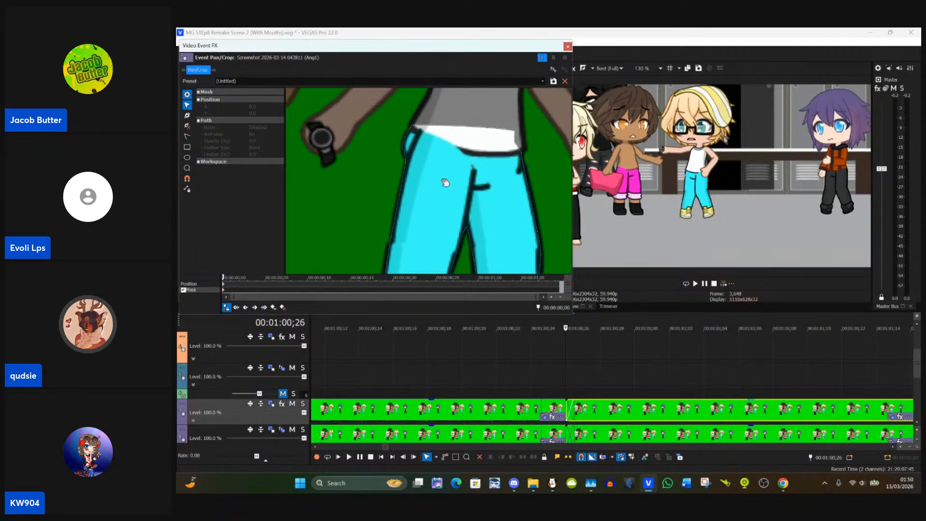
scroll(444, 182, down, 4)
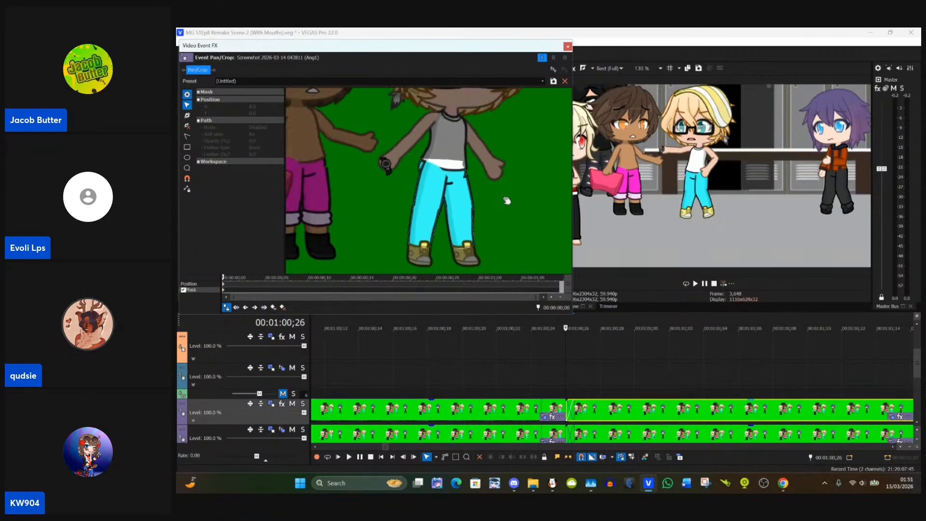
Step: Fit the eye masks over the blond character's eyes behind the glasses in this clip and close its pan/crop settings
scroll(506, 201, down, 2)
scroll(405, 218, up, 3)
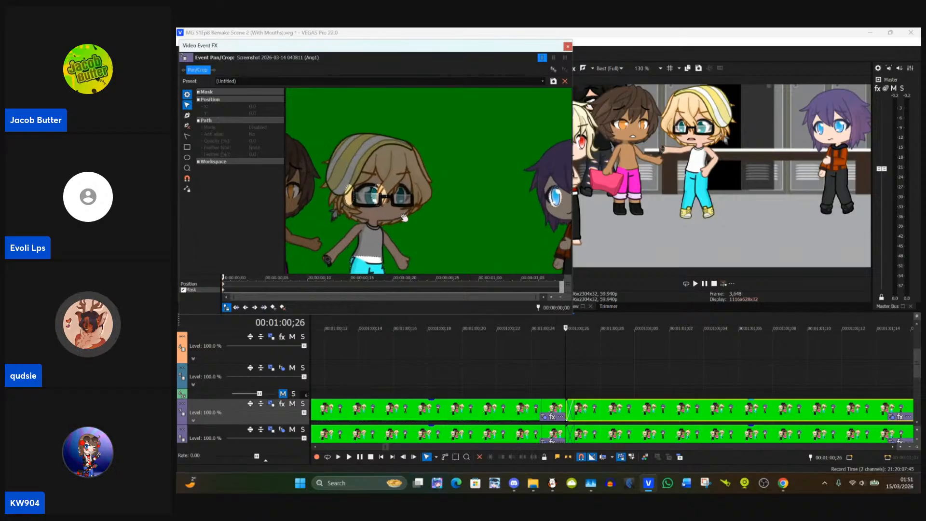
scroll(404, 218, up, 5)
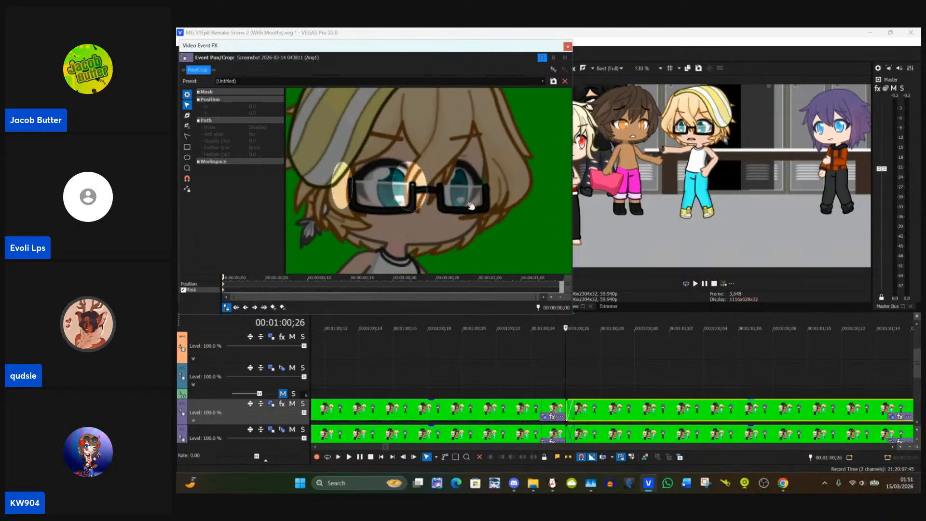
scroll(470, 206, up, 1)
click(341, 195)
drag(340, 194, 397, 199)
click(430, 202)
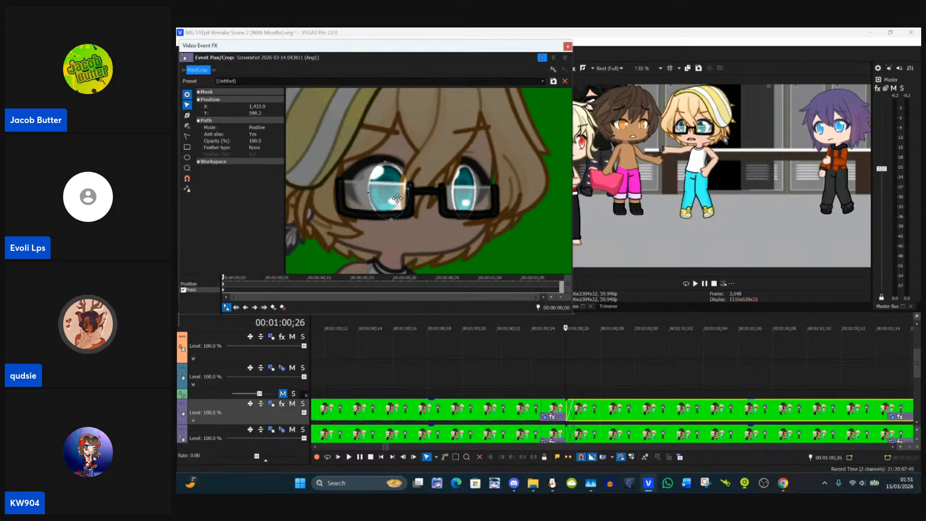
click(397, 198)
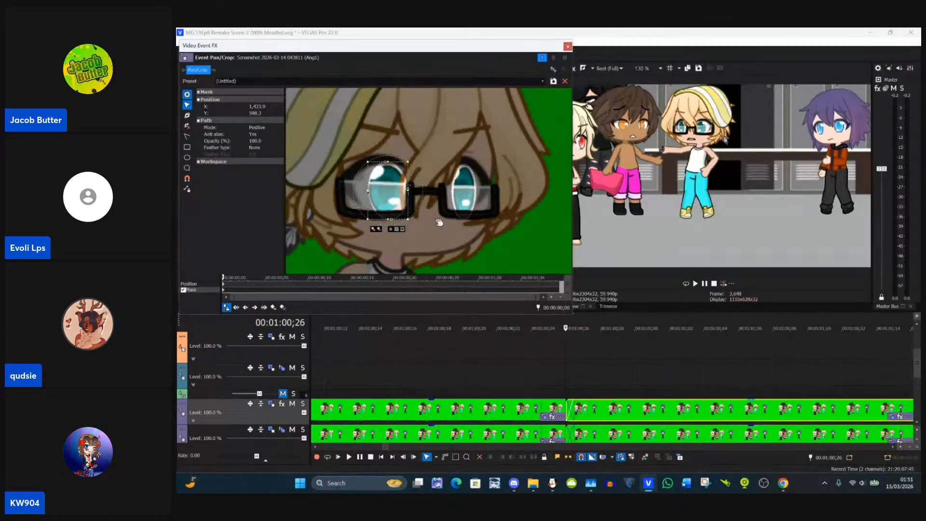
click(568, 46)
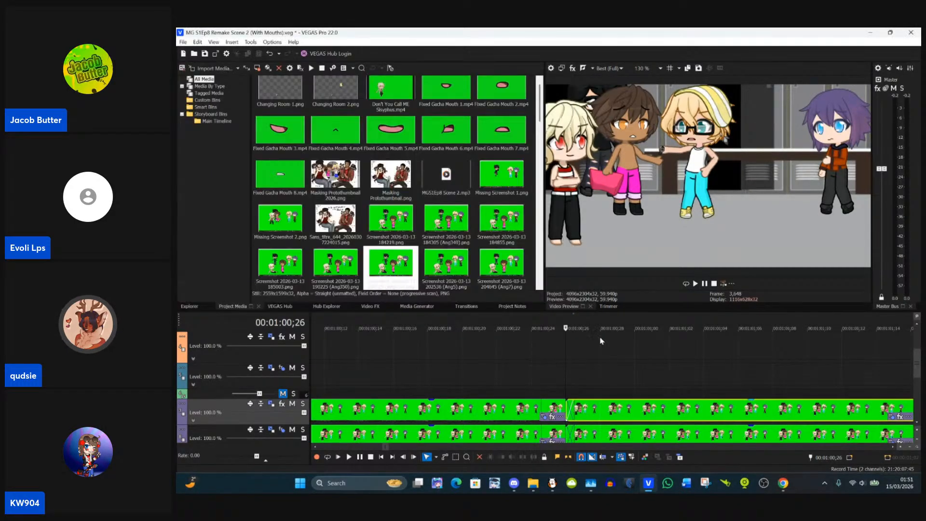
Step: Paste the copied event attributes onto the next green-screen clip at 00:01:02;05 and remove the fade-in at its start
click(608, 386)
scroll(586, 359, down, 3)
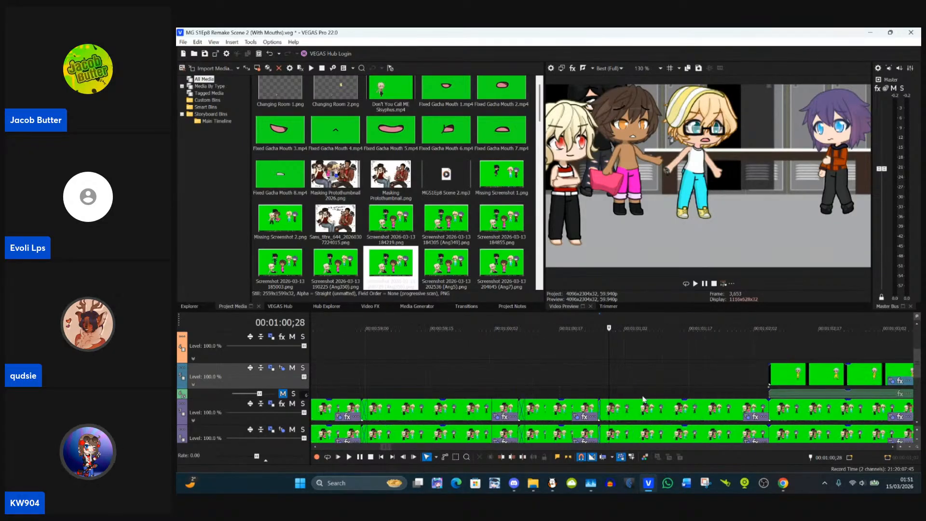
click(714, 414)
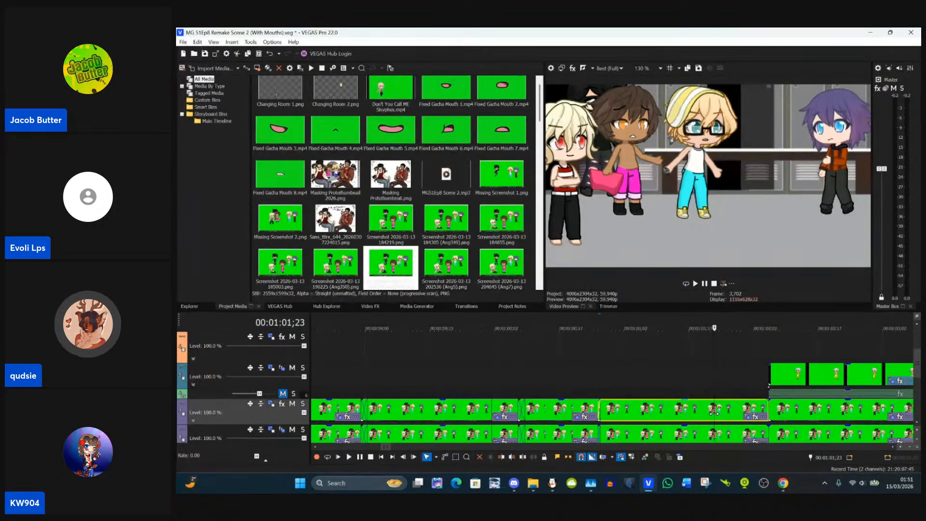
click(773, 416)
scroll(773, 416, up, 3)
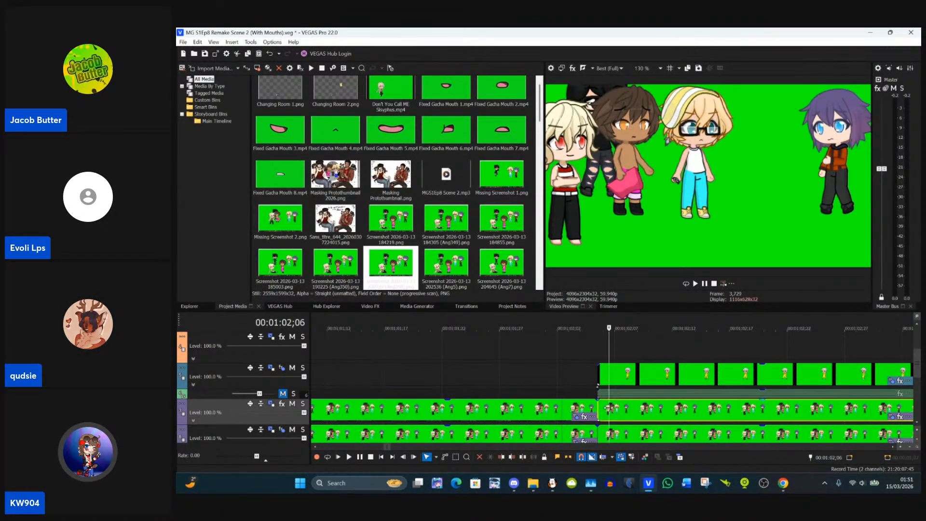
click(598, 410)
right_click(615, 415)
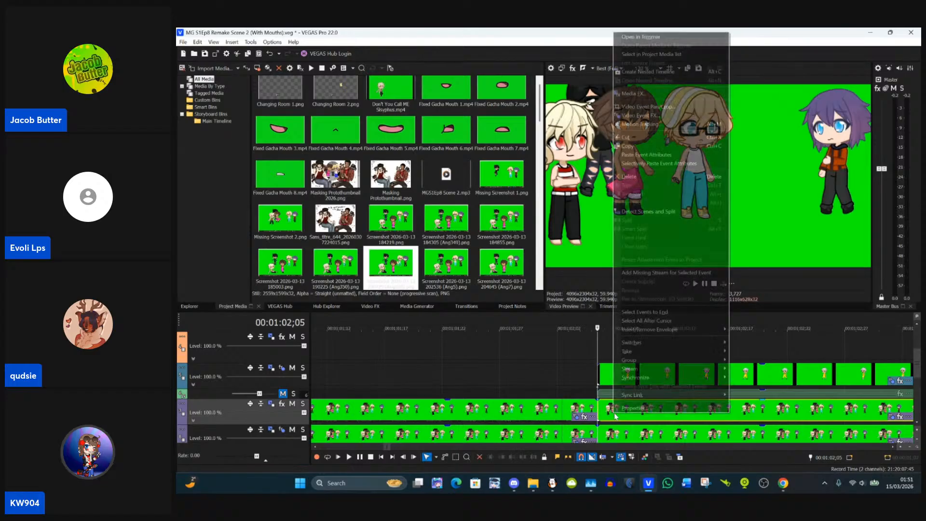
click(666, 154)
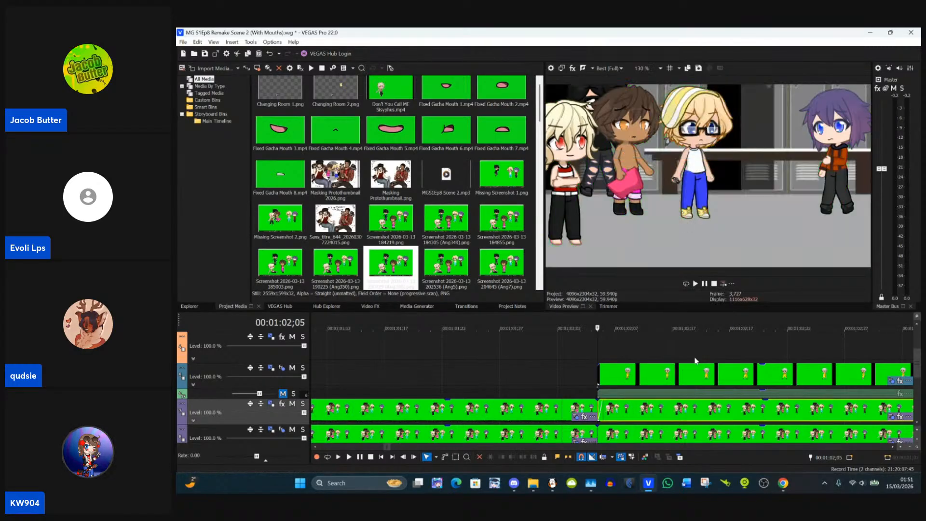
drag(602, 404, 598, 405)
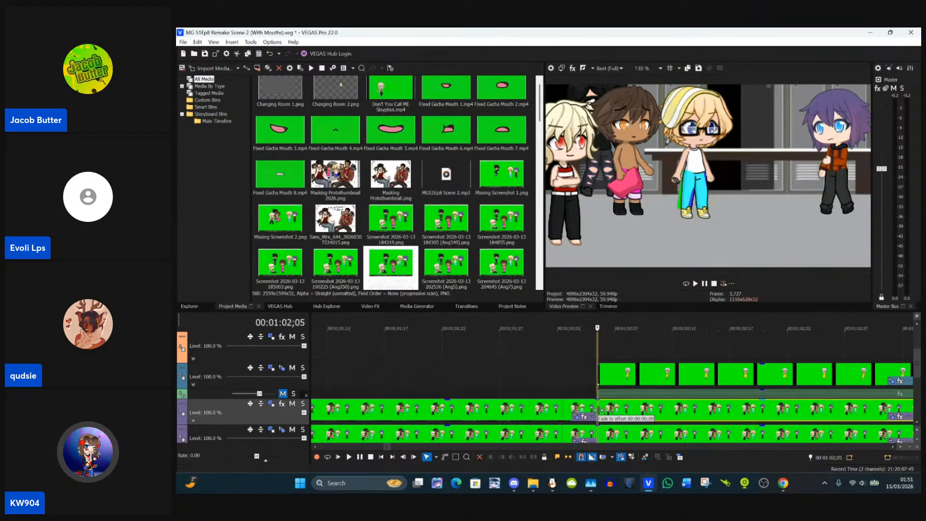
Step: Open the pan/crop masks of the clip at 00:01:02;05 and move both eye masks onto the blond character's eyes
click(891, 418)
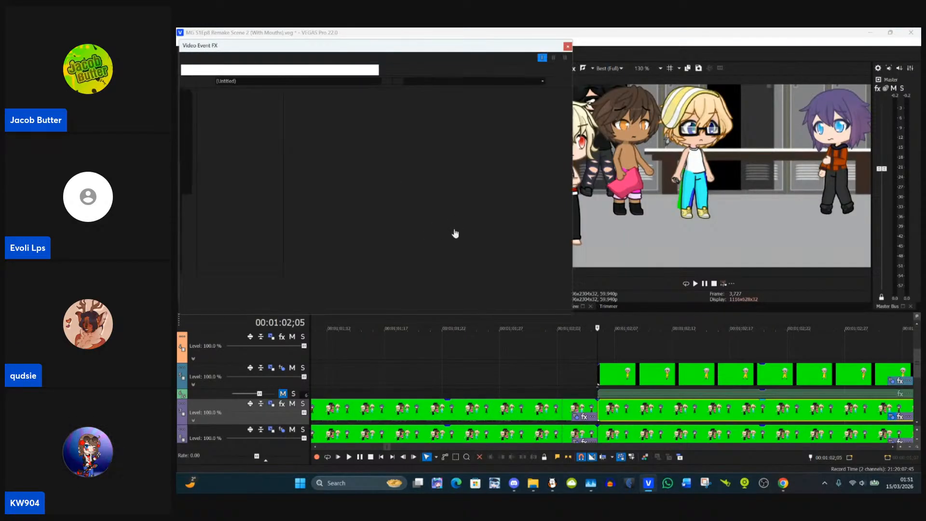
scroll(455, 231, up, 5)
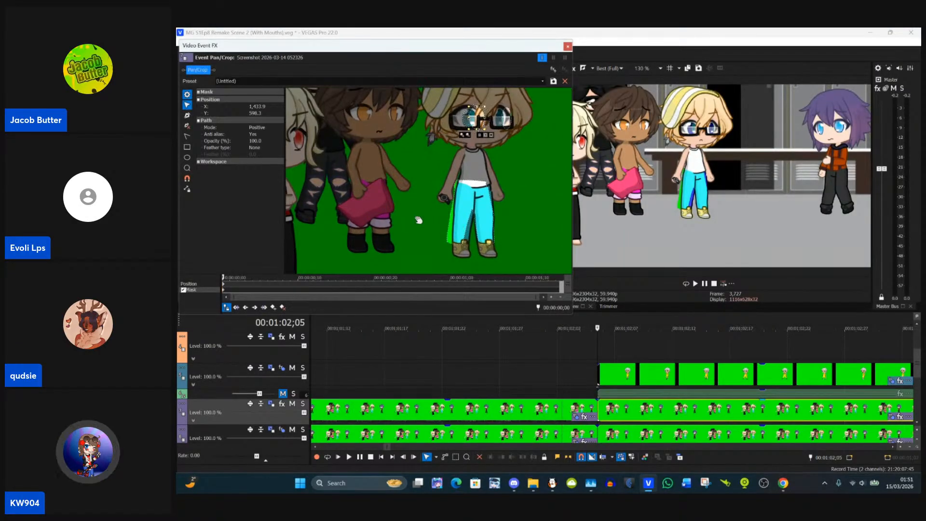
scroll(396, 222, up, 3)
drag(460, 184, 499, 207)
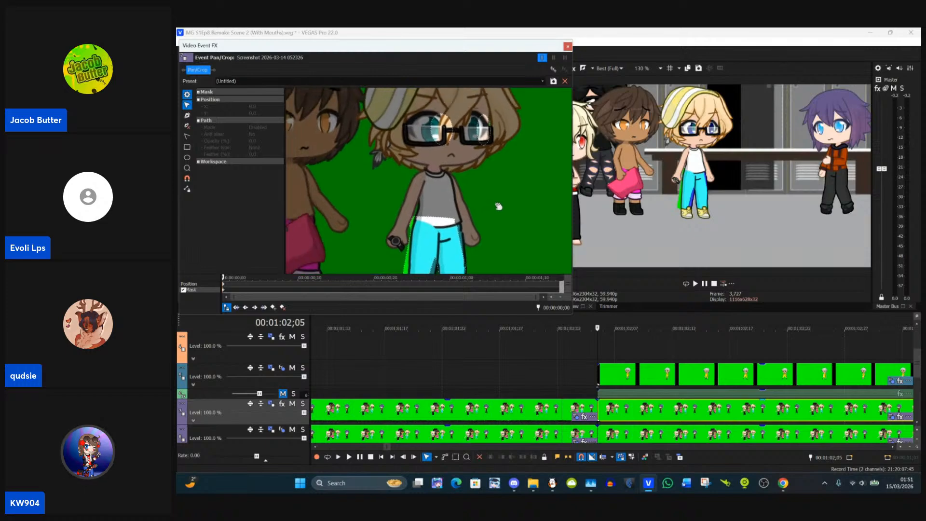
click(434, 137)
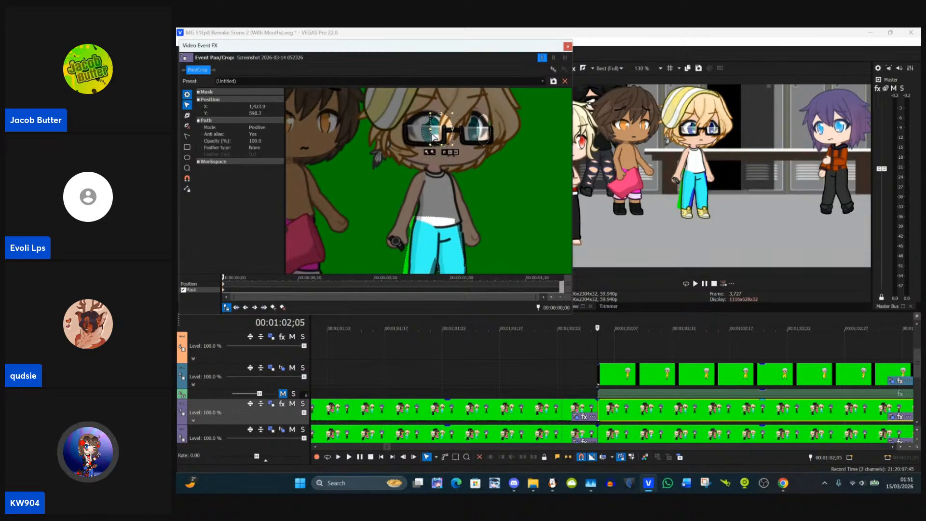
drag(434, 134, 423, 135)
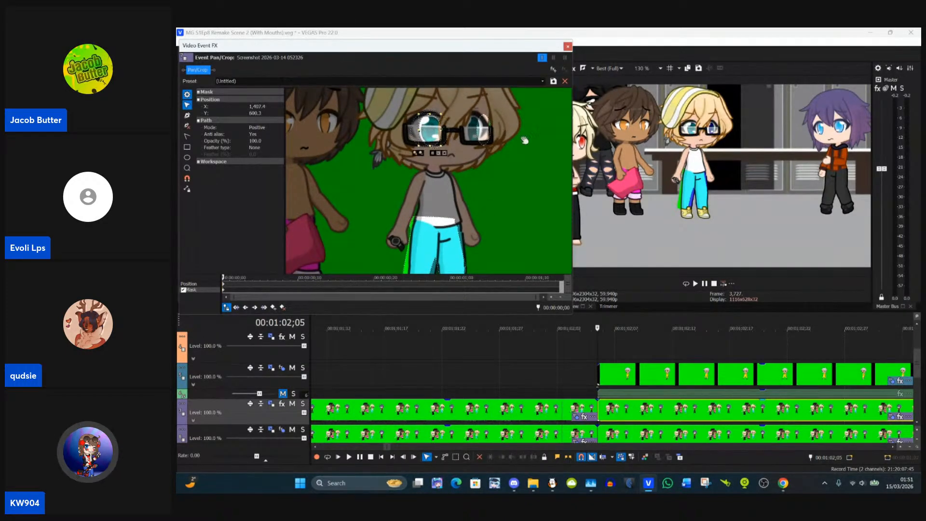
click(491, 137)
drag(488, 136, 477, 137)
click(485, 184)
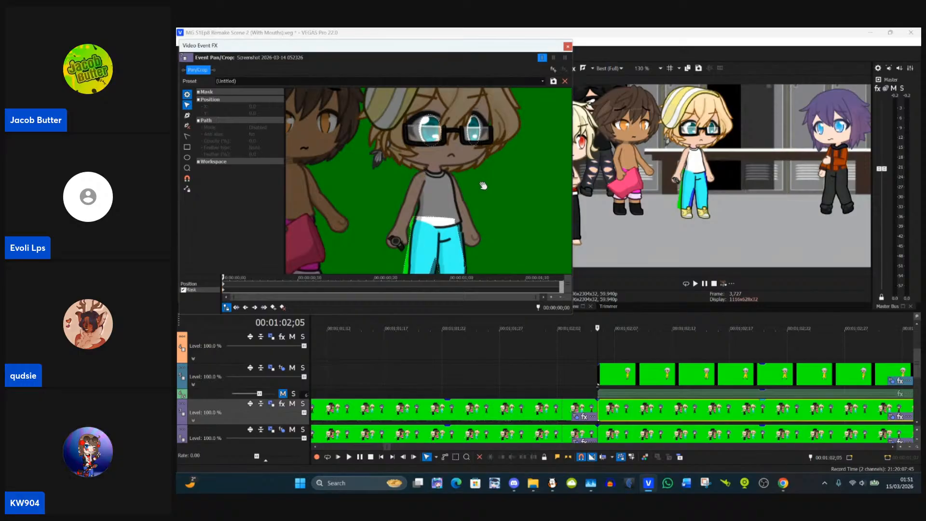
Step: Shift the whole trouser mask so it lines up with the leg on the side without the watch
scroll(483, 185, down, 5)
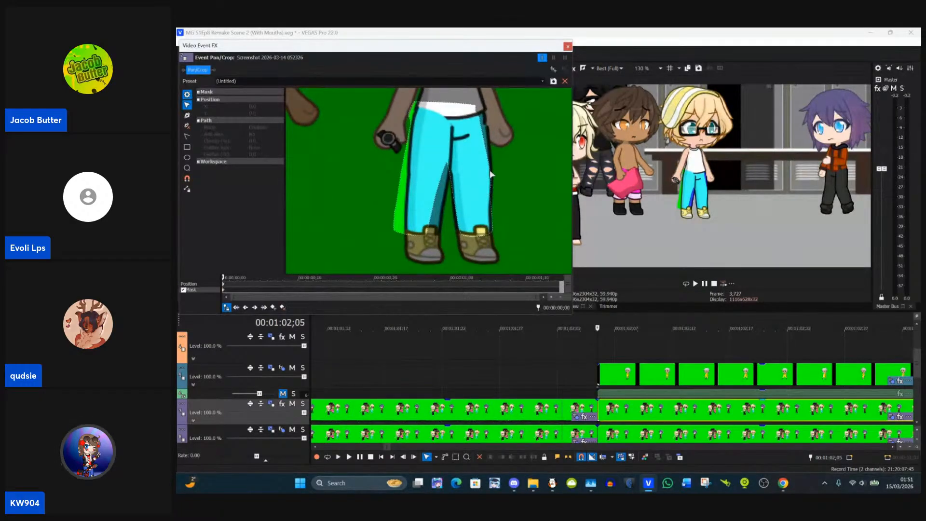
click(491, 166)
mouse_move(466, 161)
mouse_down()
mouse_move(508, 147)
mouse_move(478, 153)
mouse_up()
click(552, 176)
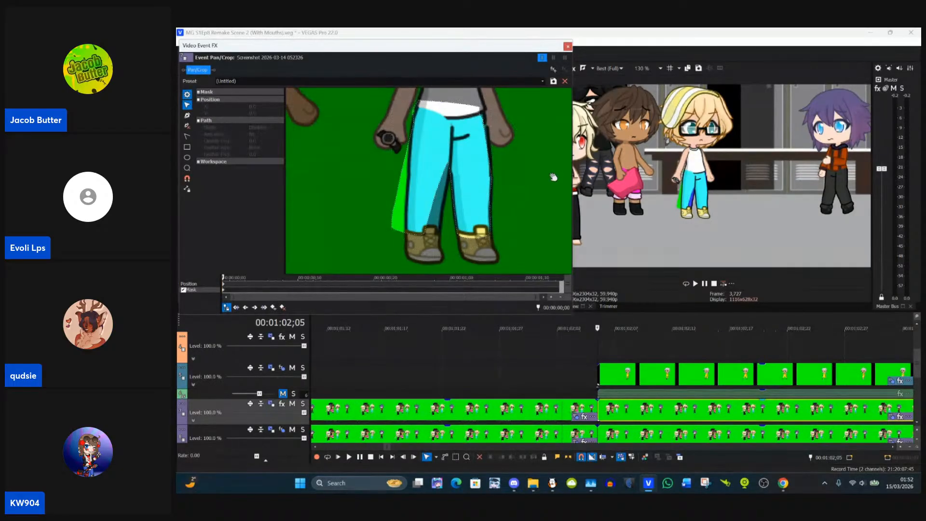
Step: Move the mask's waist and hip anchor points outward to the trouser outline on the side without the watch
scroll(520, 140, up, 1)
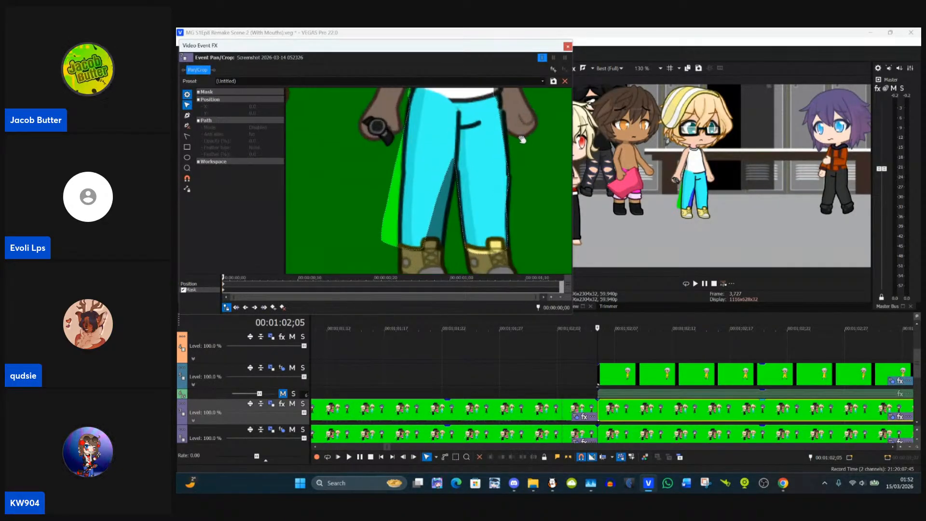
drag(522, 140, 448, 202)
click(431, 175)
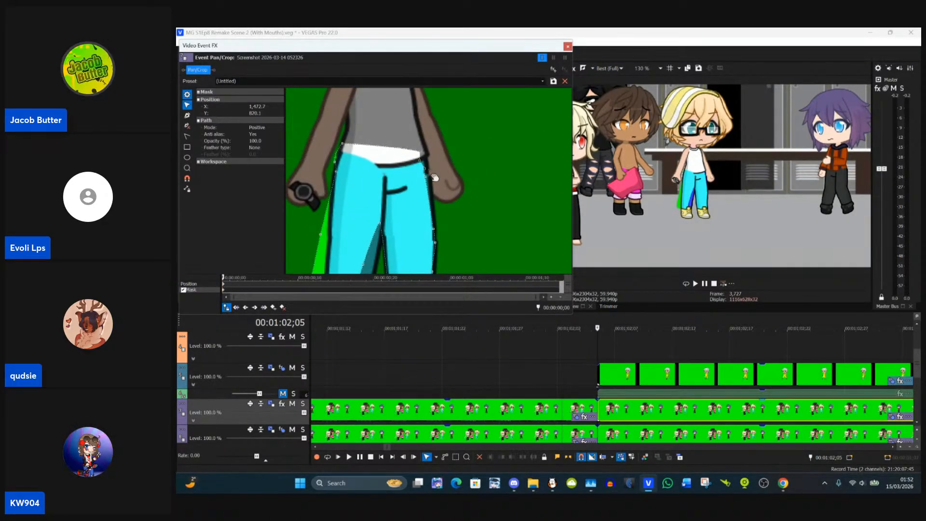
scroll(427, 177, up, 2)
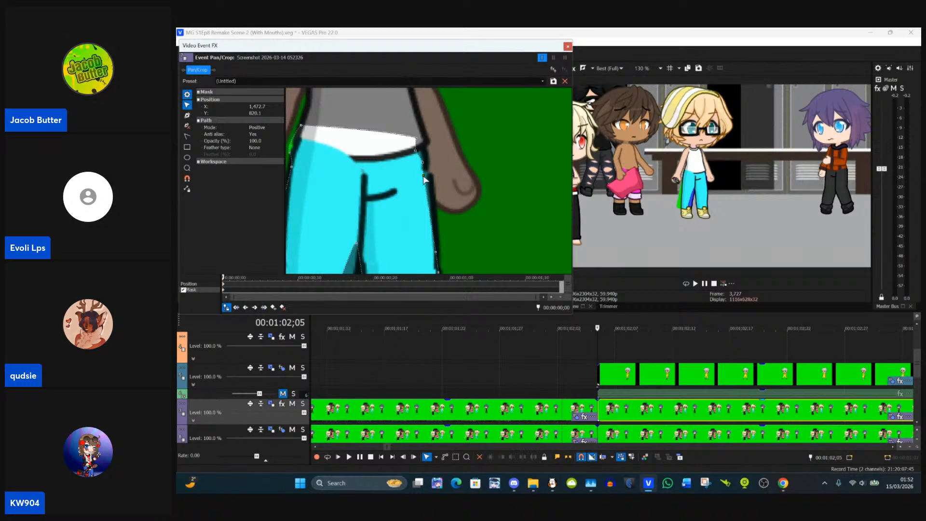
drag(424, 180, 429, 177)
drag(414, 153, 423, 151)
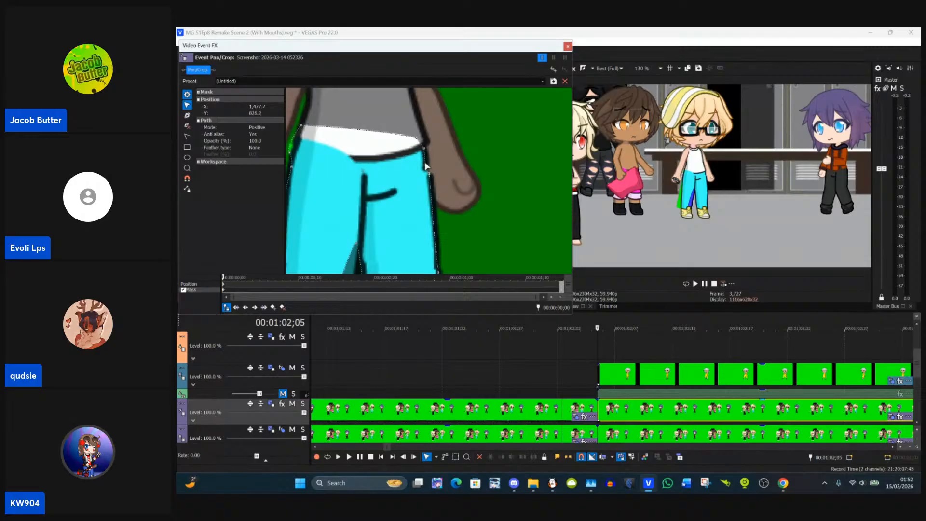
Step: Adjust the mask's waist and hip anchor points on the watch-arm side to follow the trouser outline
drag(396, 168, 453, 164)
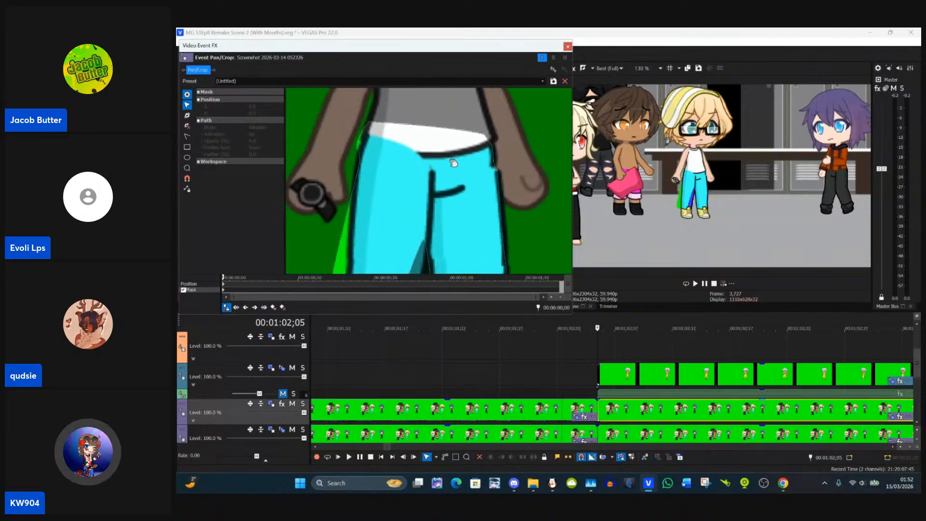
click(358, 150)
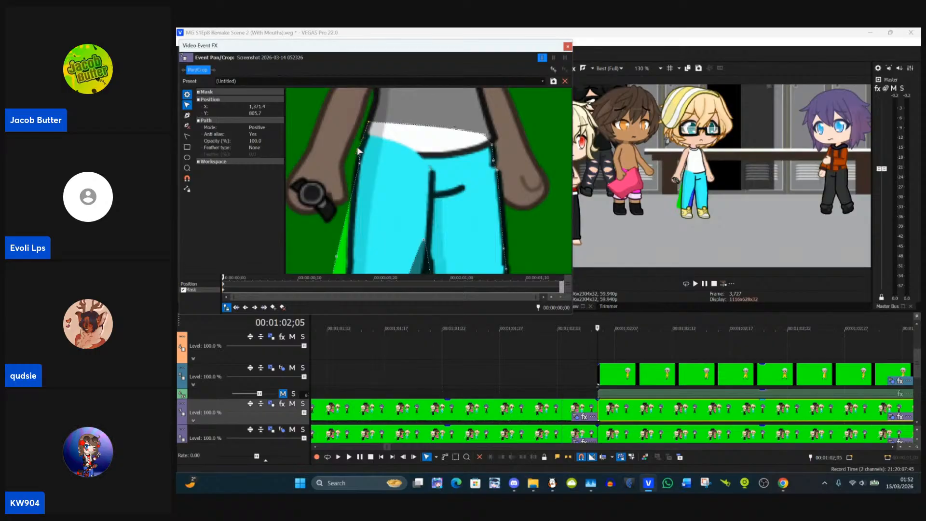
drag(359, 150, 363, 150)
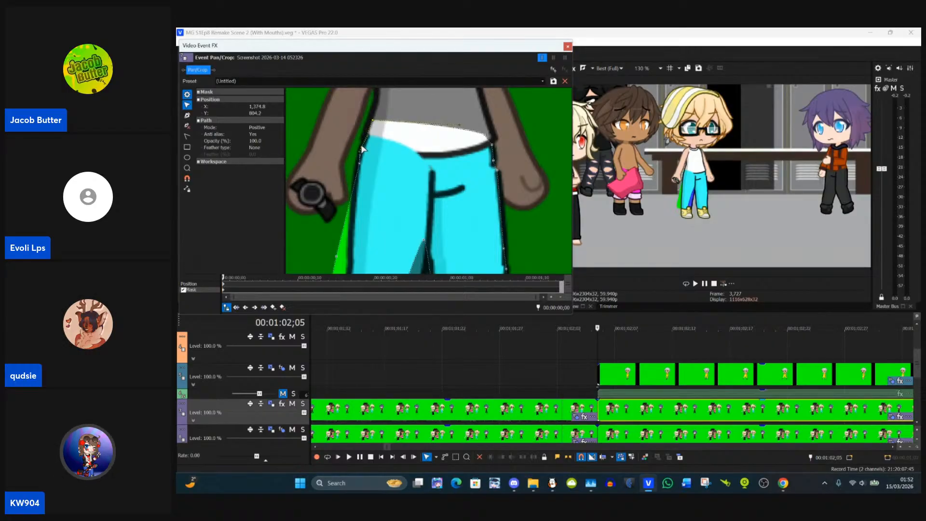
drag(366, 173, 362, 203)
click(359, 186)
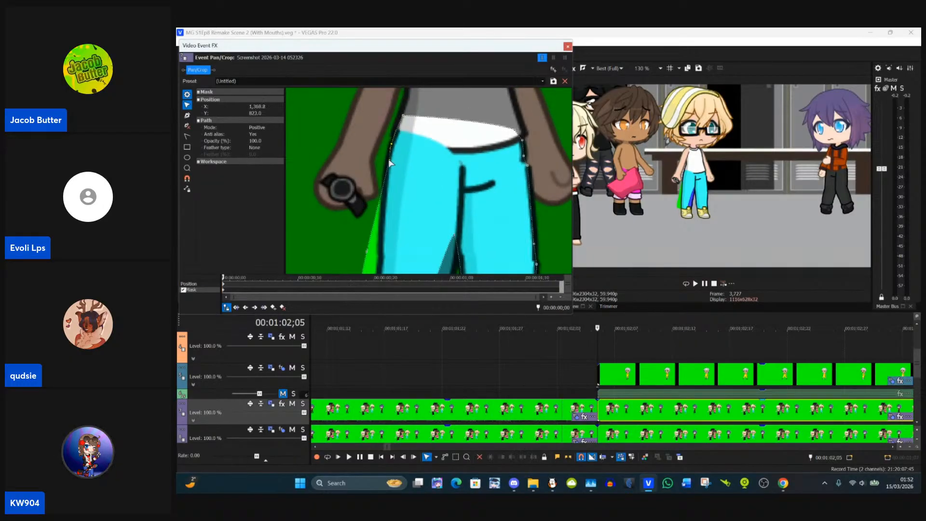
drag(391, 164, 389, 173)
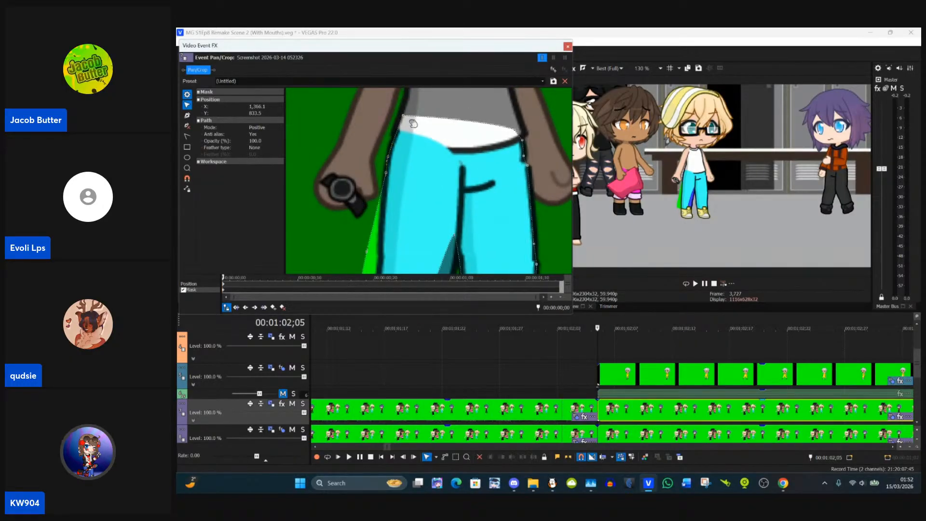
drag(405, 118, 372, 96)
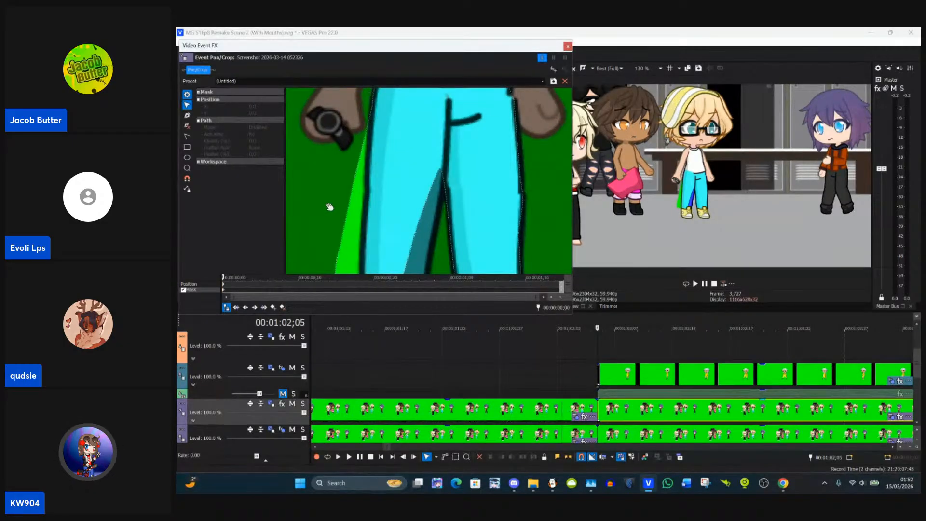
Step: Pull the mask's outer-leg anchor points in to the trouser outline below the watch hand to exclude the green strip
drag(330, 206, 359, 182)
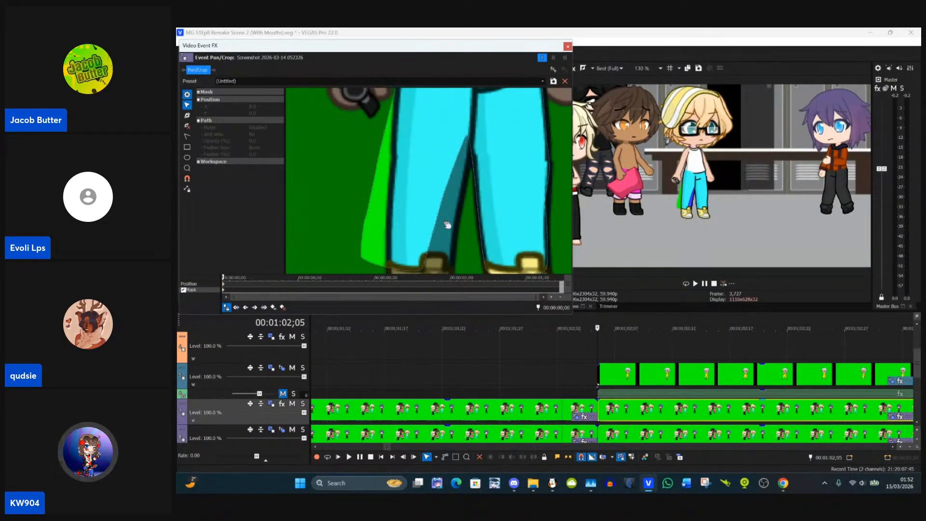
click(432, 240)
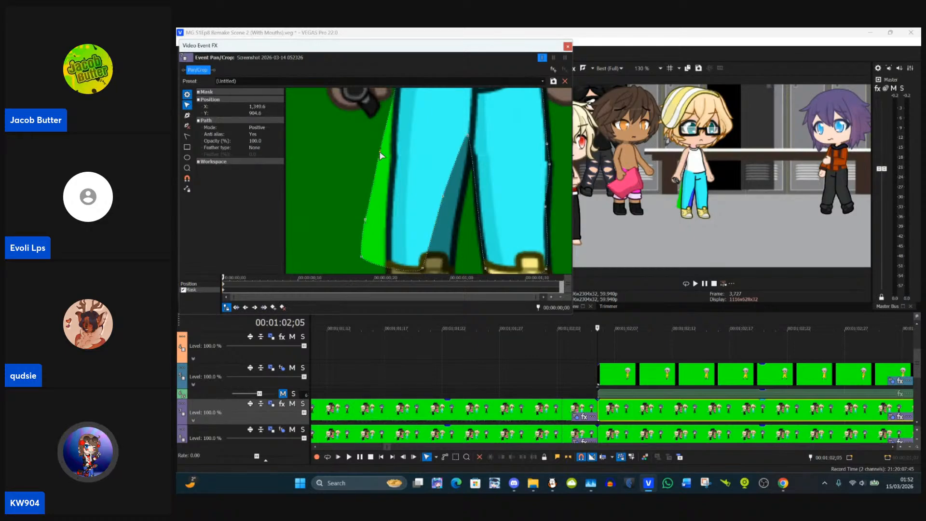
drag(381, 155, 394, 157)
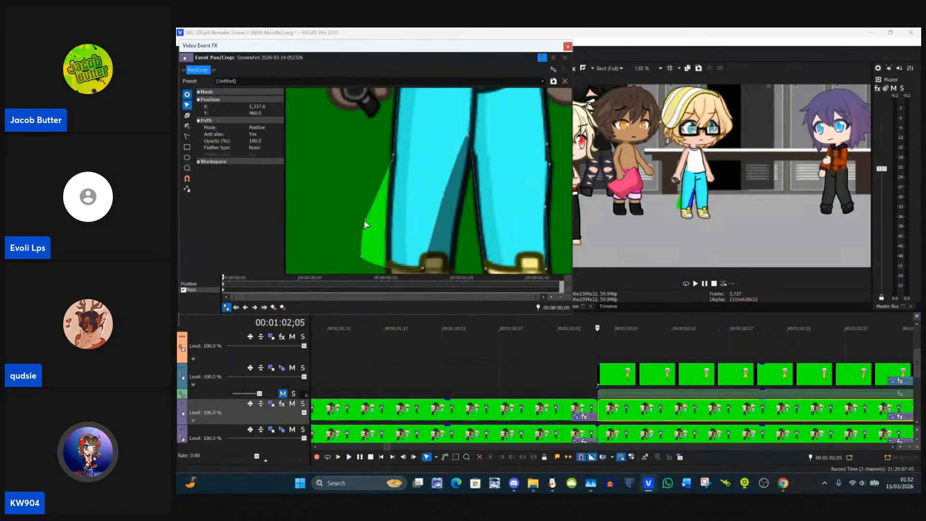
mouse_move(365, 224)
mouse_down()
mouse_move(387, 237)
mouse_move(372, 213)
mouse_up()
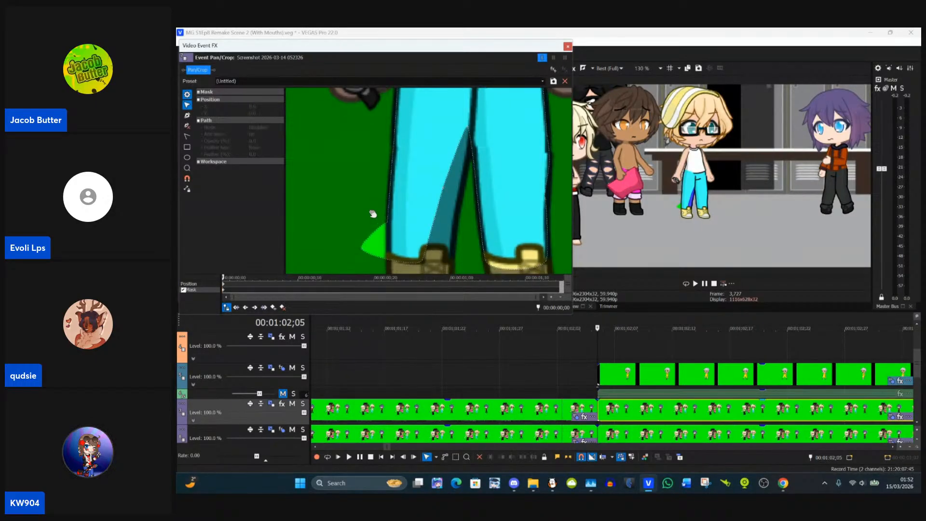
Step: Fit the mask's hem and inner-leg anchor points to the watch-side trouser leg so its shaded inner edge is covered
drag(402, 262, 399, 216)
click(416, 211)
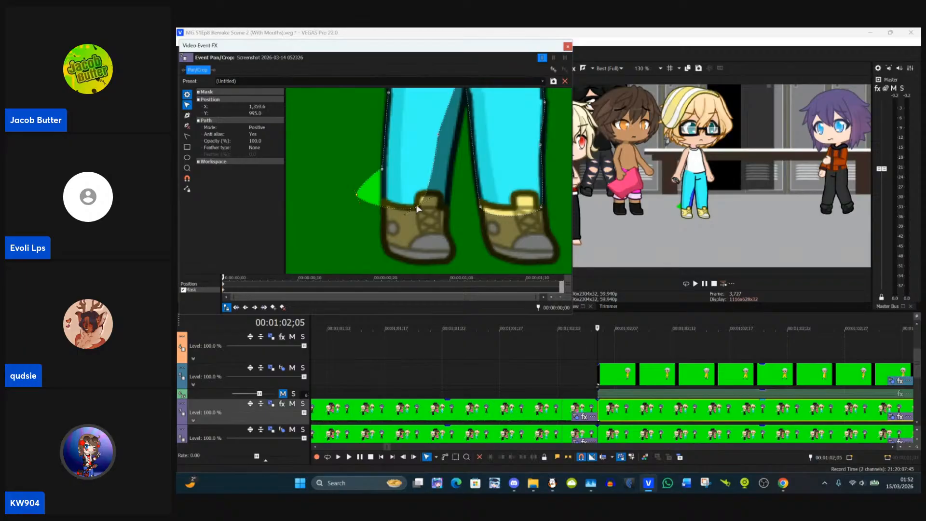
drag(418, 209, 445, 213)
drag(465, 176, 455, 161)
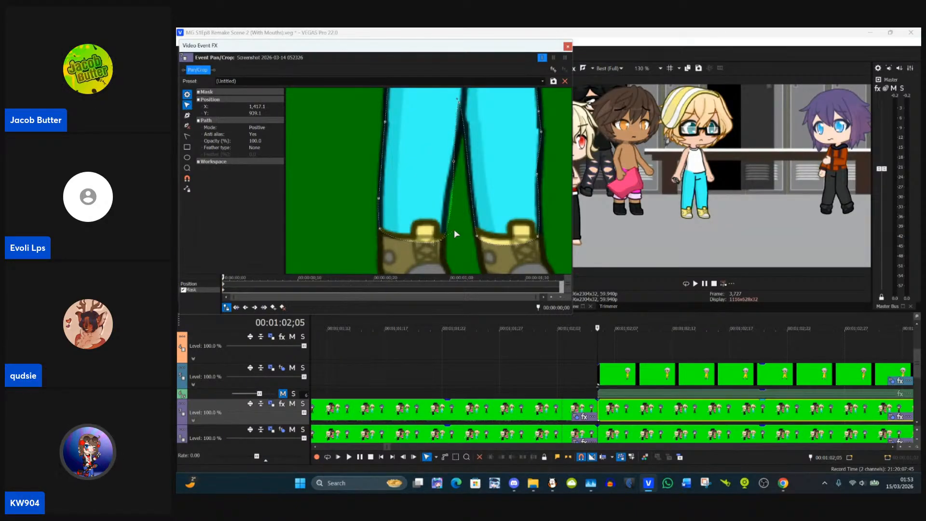
Step: Lower the mask's crotch anchor point to the fork between the trouser legs, check the outline up to the waist, and close the mask editor
drag(458, 208, 451, 240)
click(450, 139)
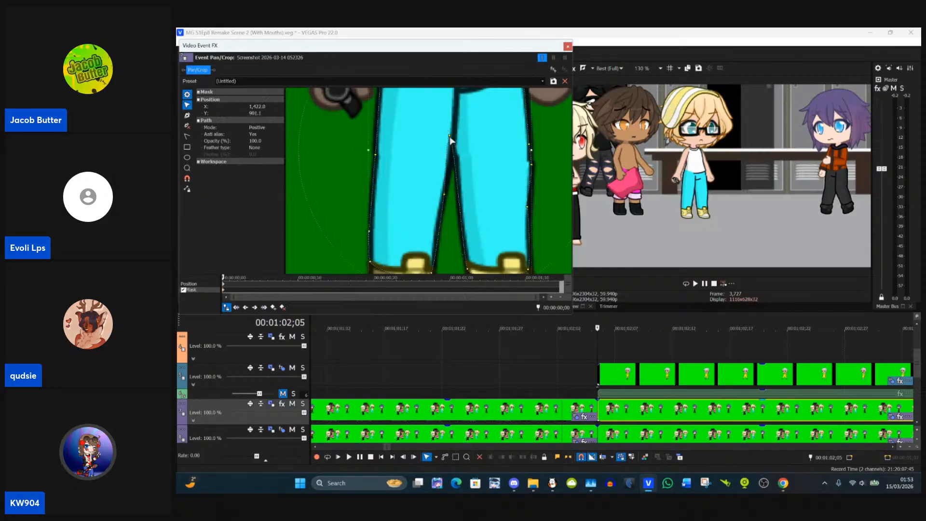
click(334, 259)
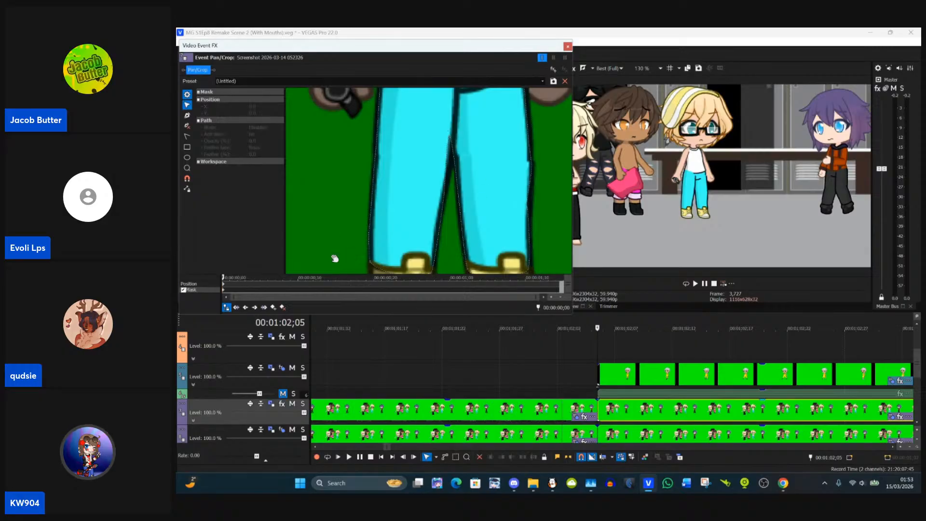
click(451, 139)
drag(449, 139, 456, 161)
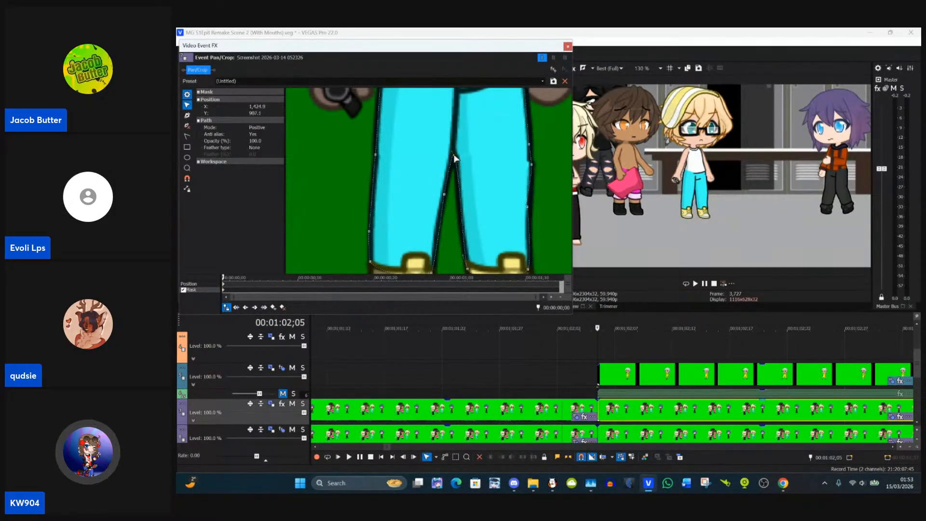
drag(561, 170, 524, 204)
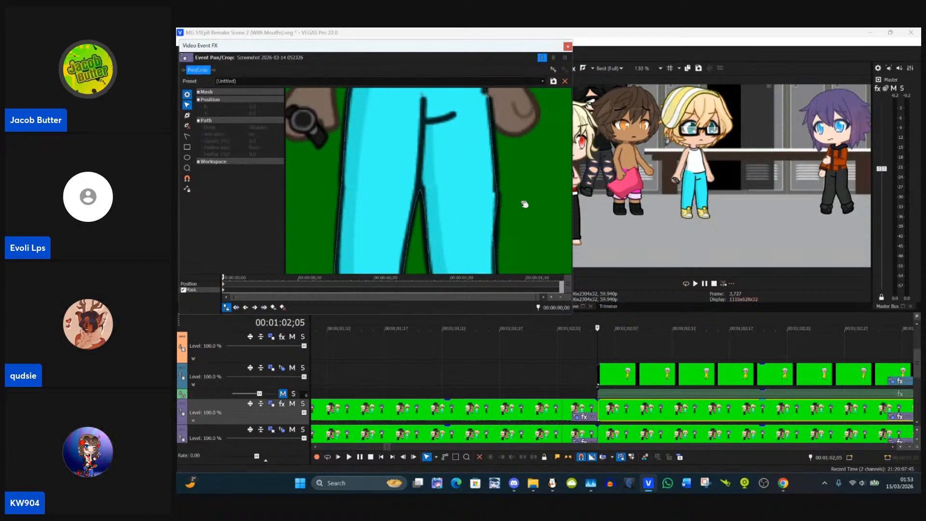
drag(502, 163, 494, 222)
drag(501, 184, 482, 130)
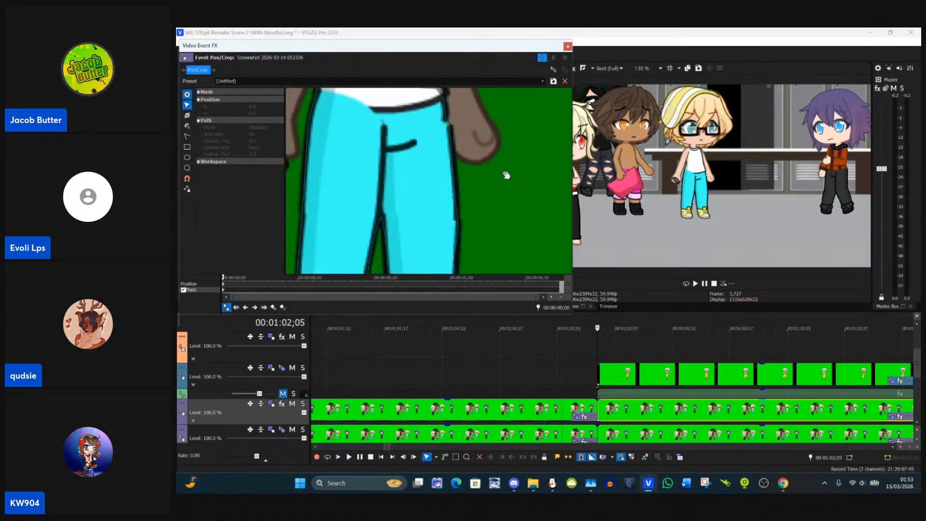
scroll(495, 176, down, 5)
scroll(495, 176, down, 2)
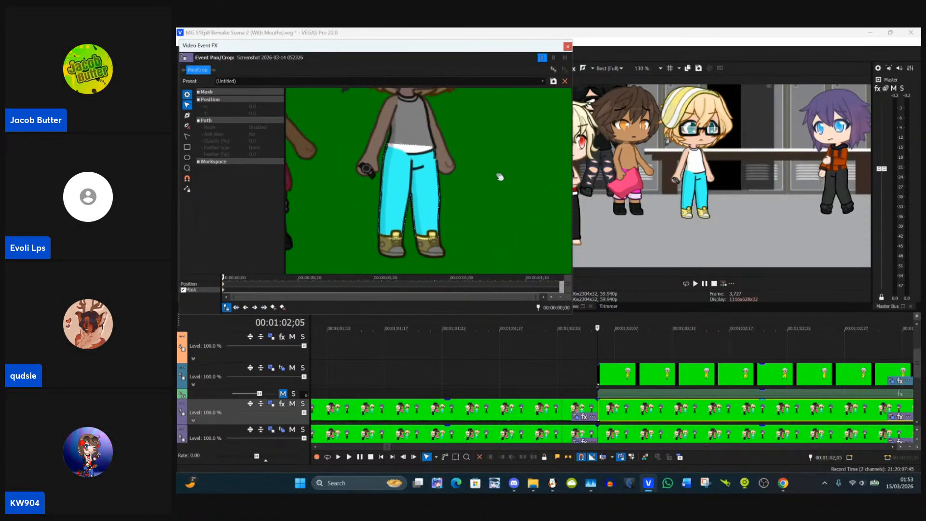
click(567, 46)
Step: Paste the finished trouser-mask clip's event attributes onto the following clip that starts at 00:01:03;20
scroll(715, 408, down, 3)
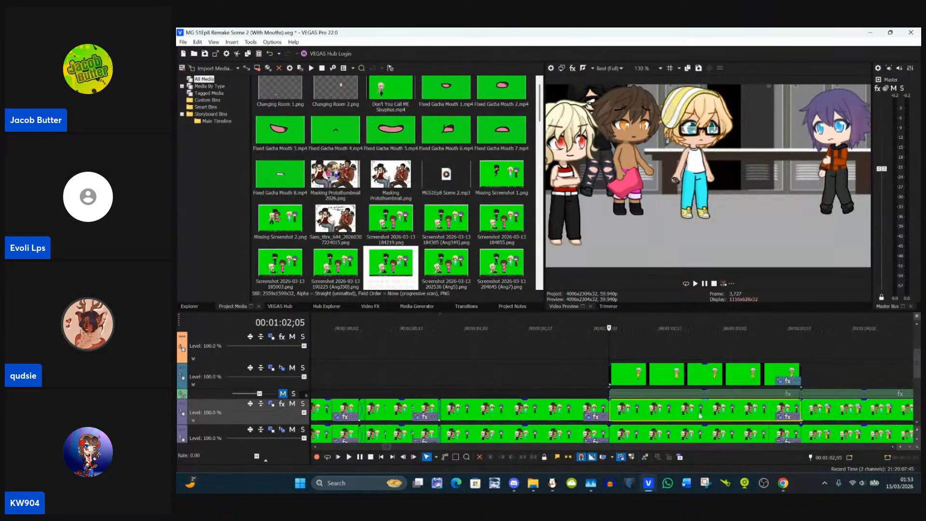
click(731, 417)
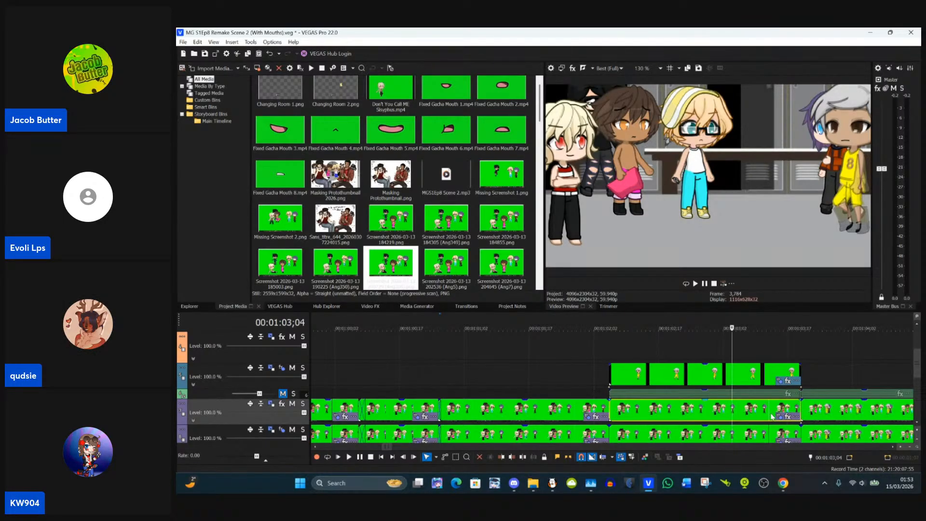
click(797, 410)
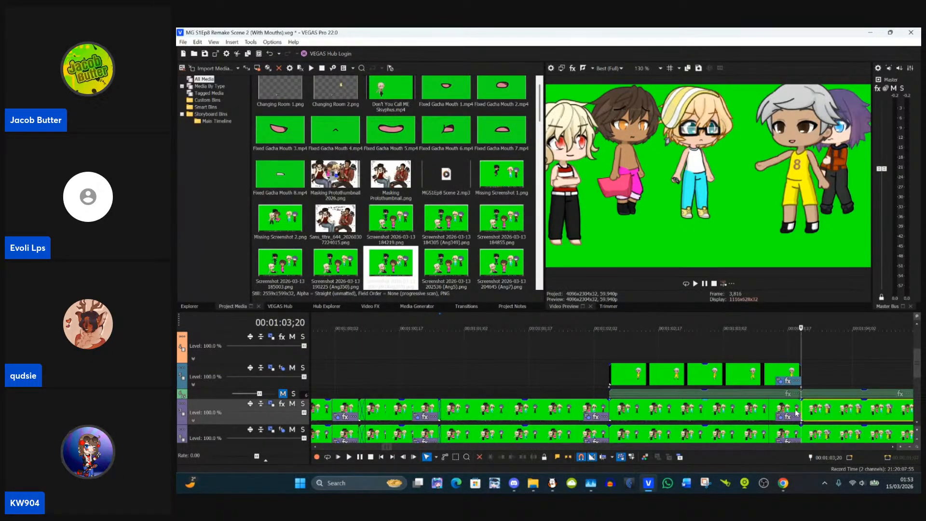
right_click(821, 412)
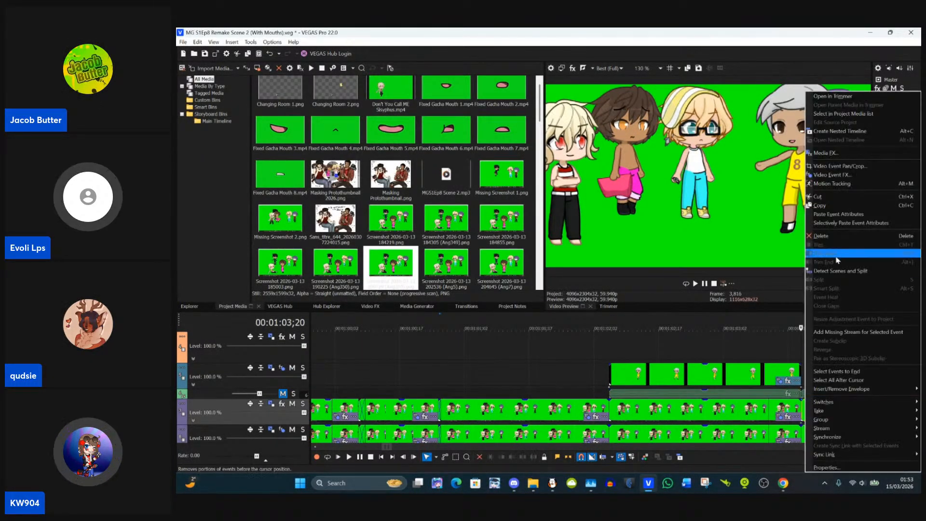
click(830, 220)
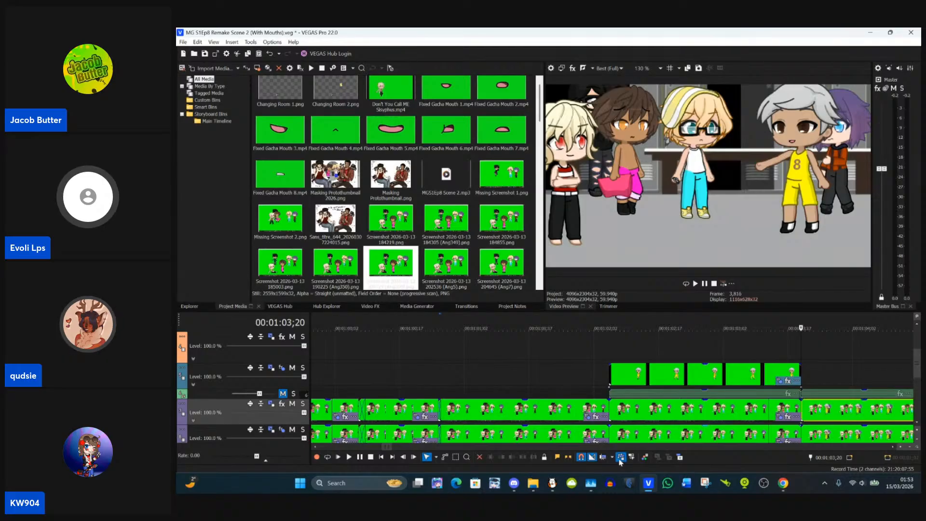
Step: Examine the frames before and after the cut at 00:01:03;20, where the overlay clip of the yellow-outfit character ends
drag(388, 448, 391, 450)
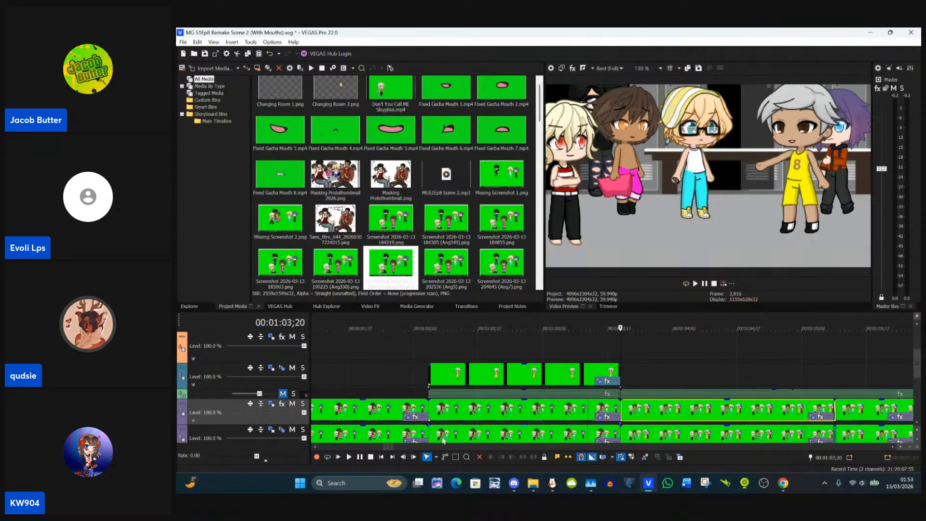
scroll(454, 427, up, 5)
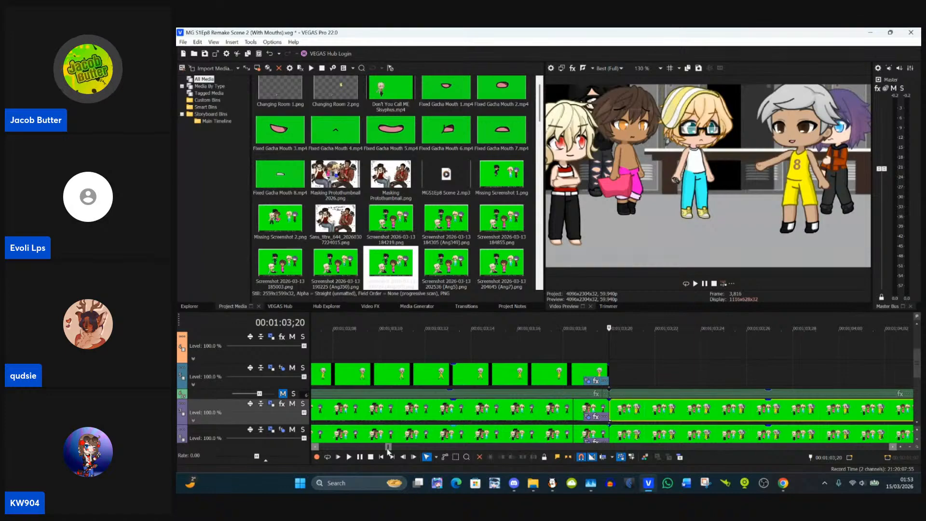
scroll(388, 446, up, 4)
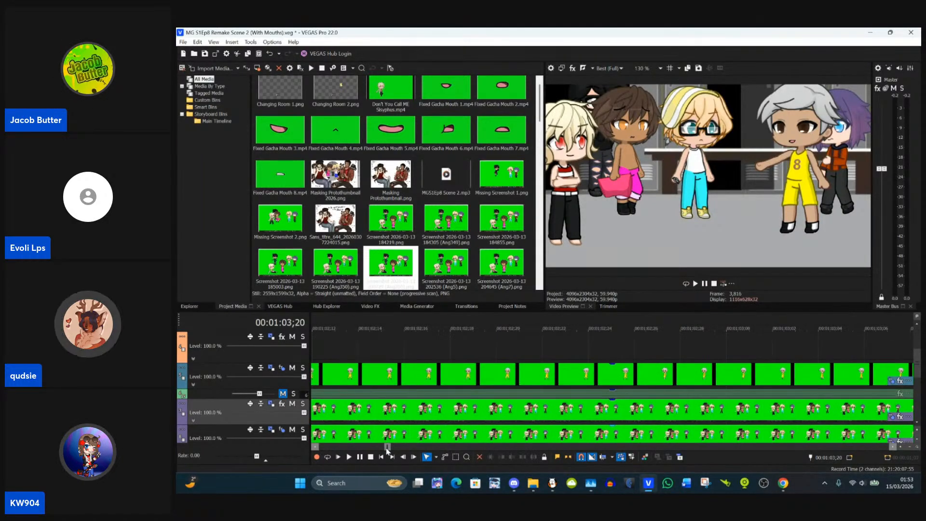
scroll(388, 446, down, 5)
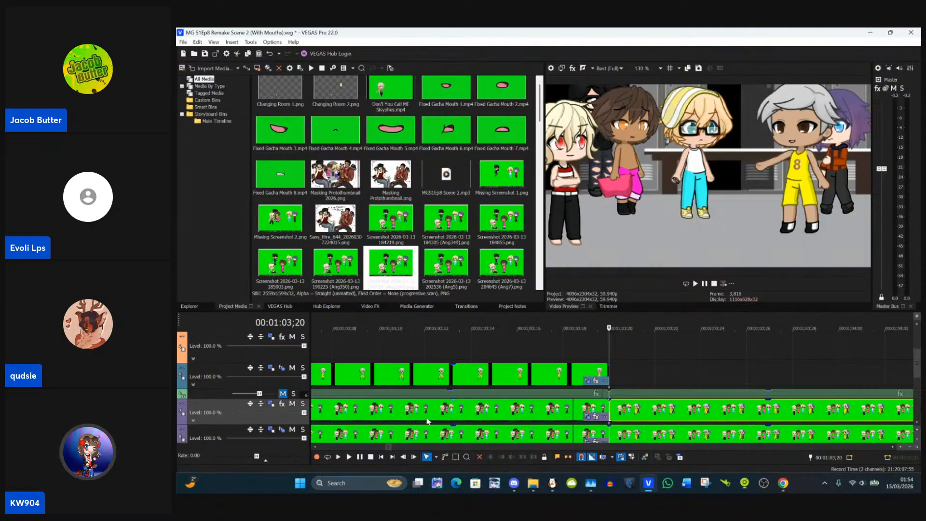
scroll(428, 421, down, 6)
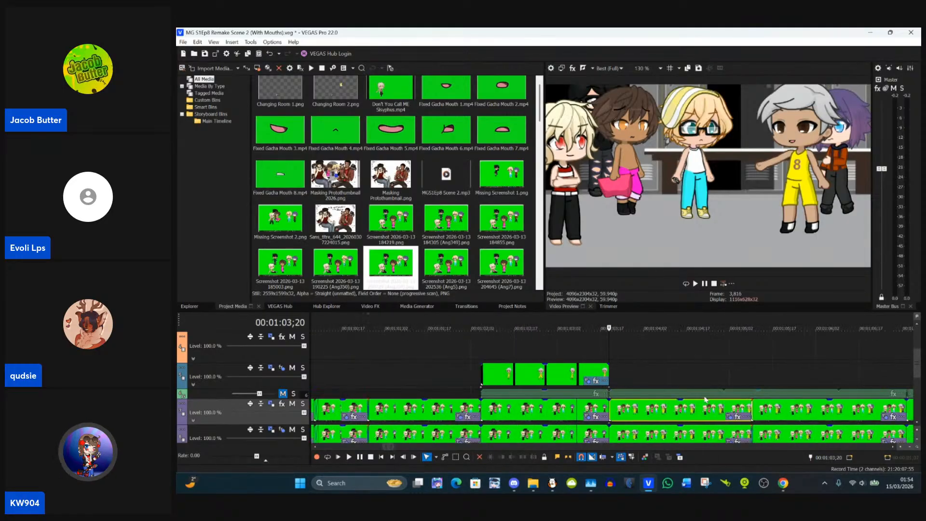
click(713, 382)
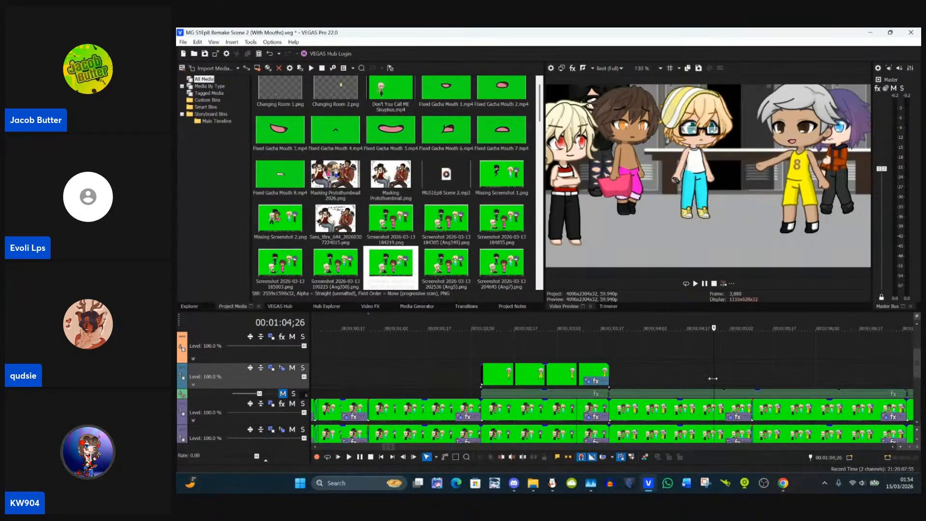
click(614, 376)
click(600, 372)
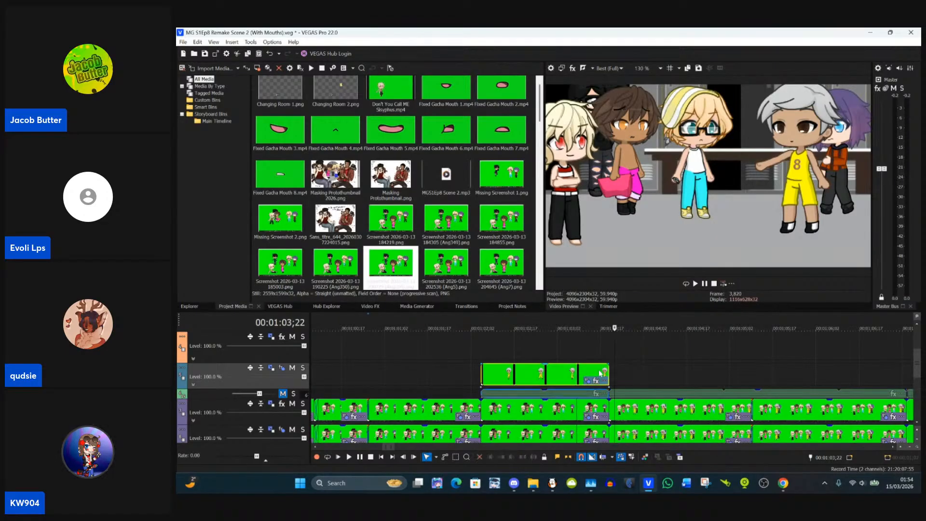
click(601, 374)
key(Left)
key(Left)
key(Left)
key(Left)
key(Left)
key(Left)
key(Left)
key(Left)
key(Left)
key(Left)
key(Left)
key(Left)
key(Left)
key(Left)
key(Left)
key(Left)
key(Left)
key(Left)
key(Left)
key(Left)
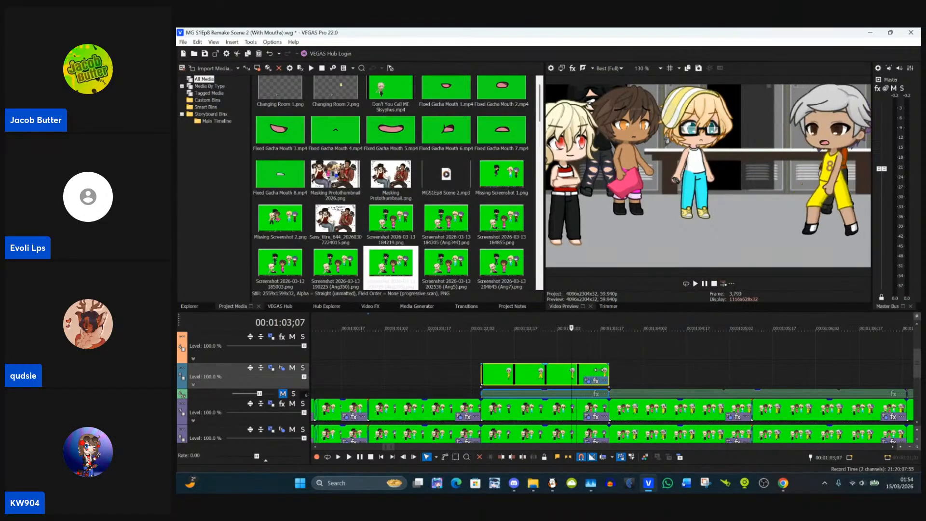
key(Right)
key(Right)
key(Right)
key(Right)
key(Right)
key(Right)
key(Right)
key(Right)
key(Right)
key(Right)
key(Right)
key(Right)
key(Right)
key(Right)
key(Right)
key(Right)
key(Right)
key(Right)
key(Right)
key(Right)
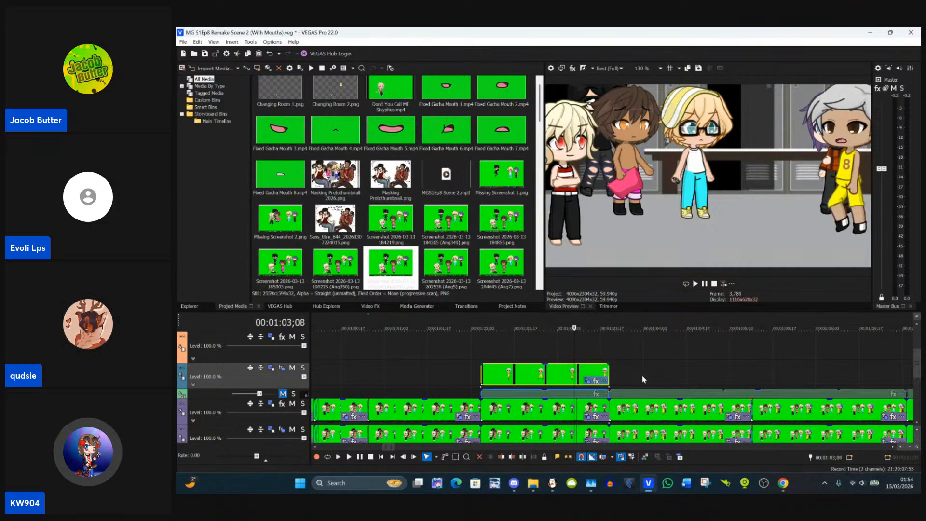
click(623, 377)
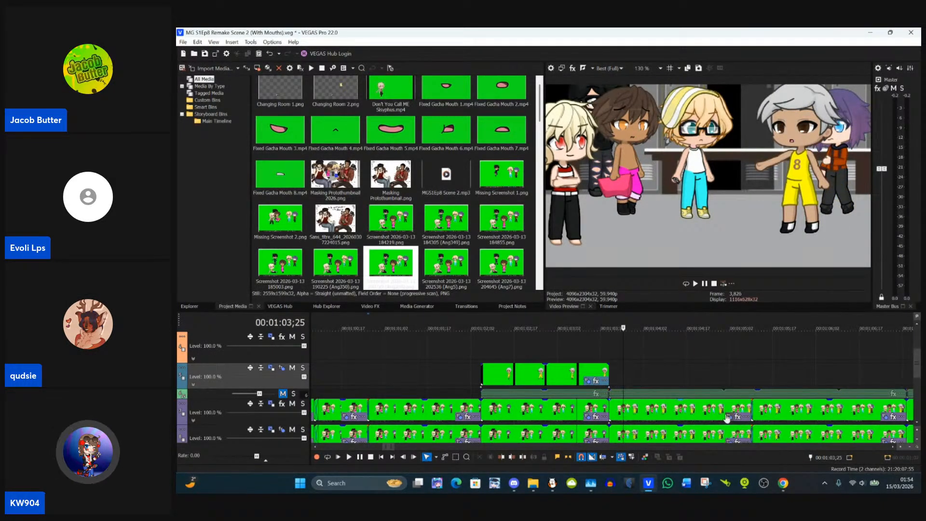
Step: Paste the copied event attributes onto the clip starting at about 00:01:05;10 and check its first frames
click(754, 409)
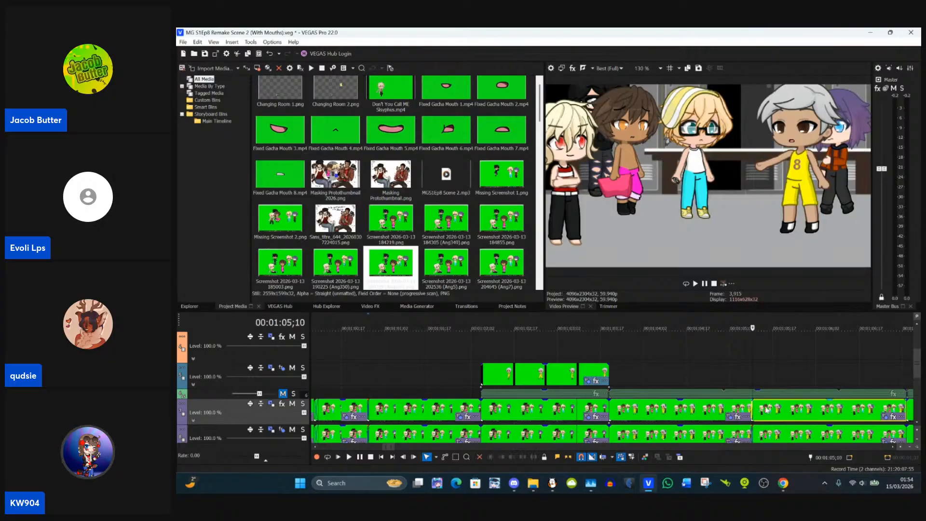
click(734, 409)
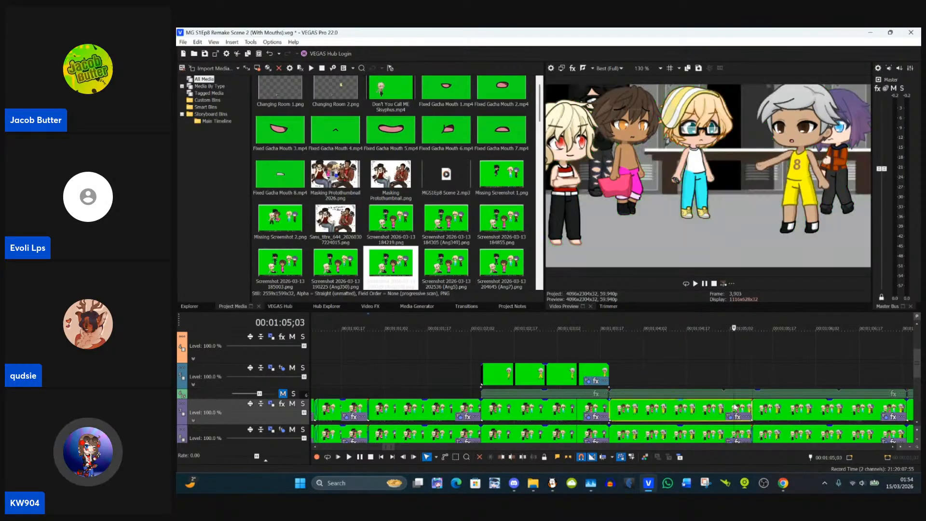
scroll(733, 409, up, 3)
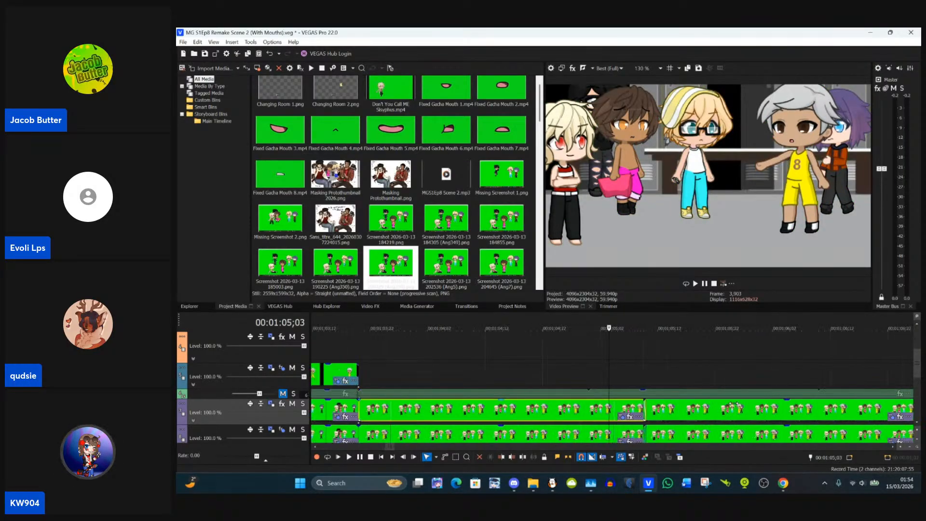
click(661, 409)
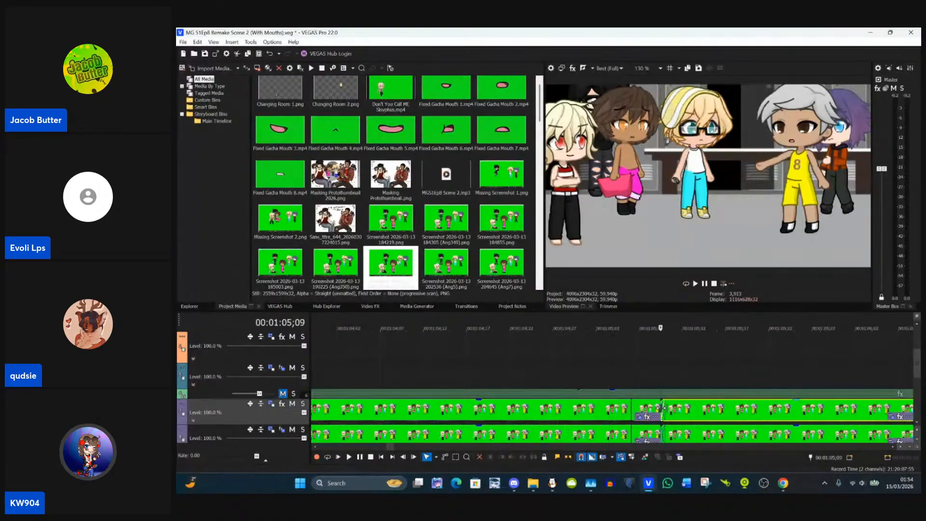
right_click(678, 409)
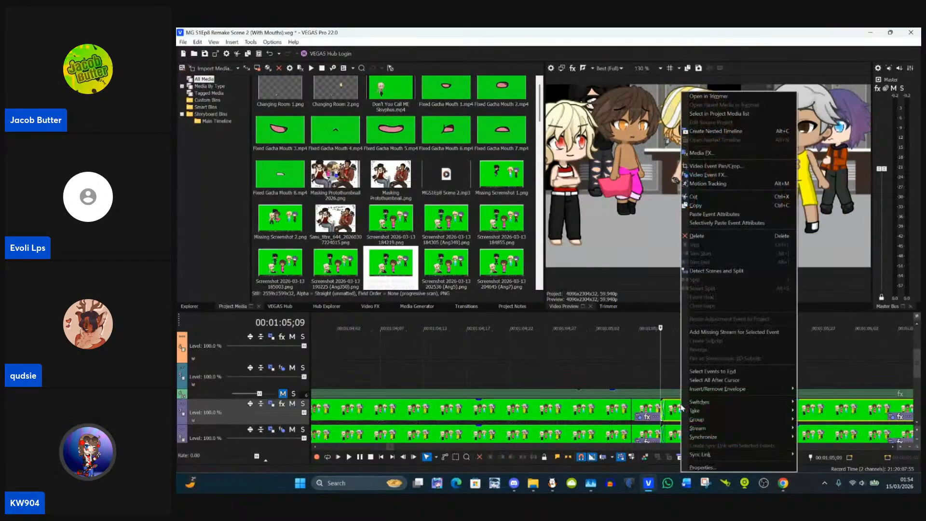
click(701, 215)
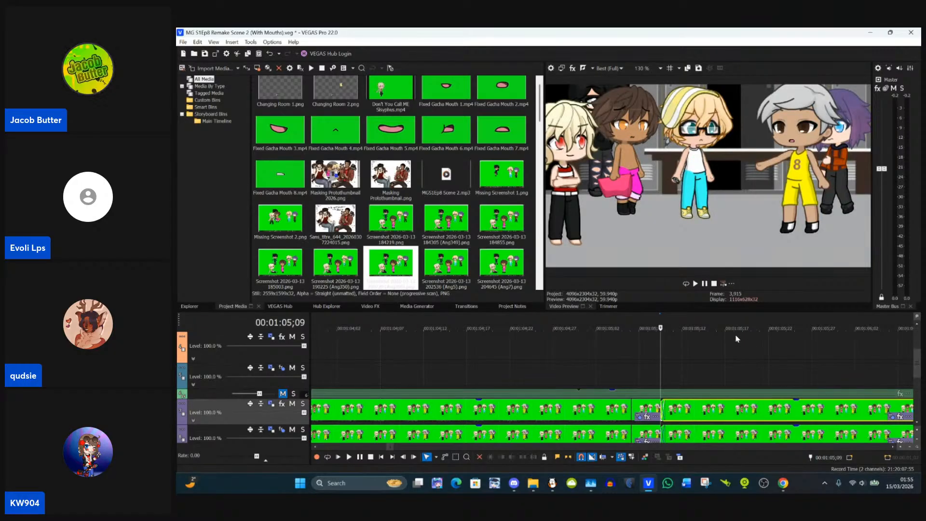
key(Right)
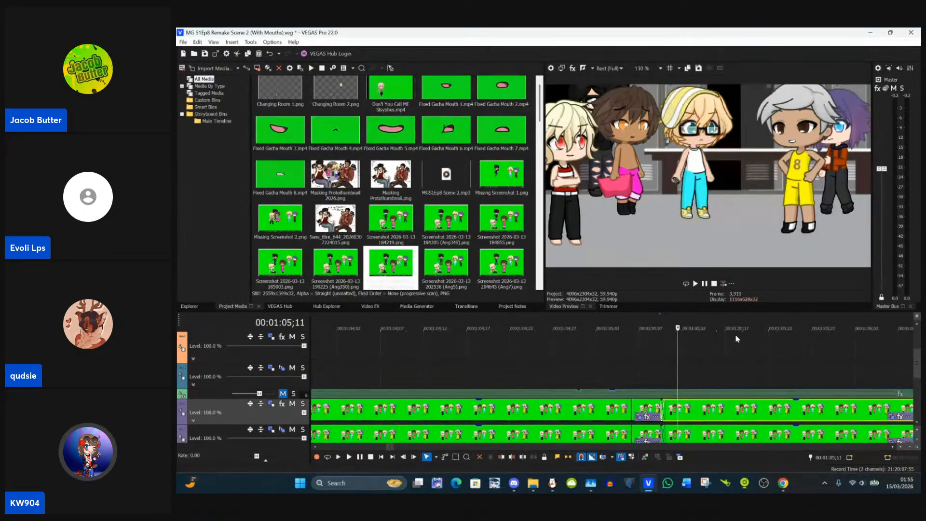
Step: Apply the event attributes of the masked clip at 00:01:02;27 to the short clip starting at 00:01:07;03
scroll(737, 339, down, 3)
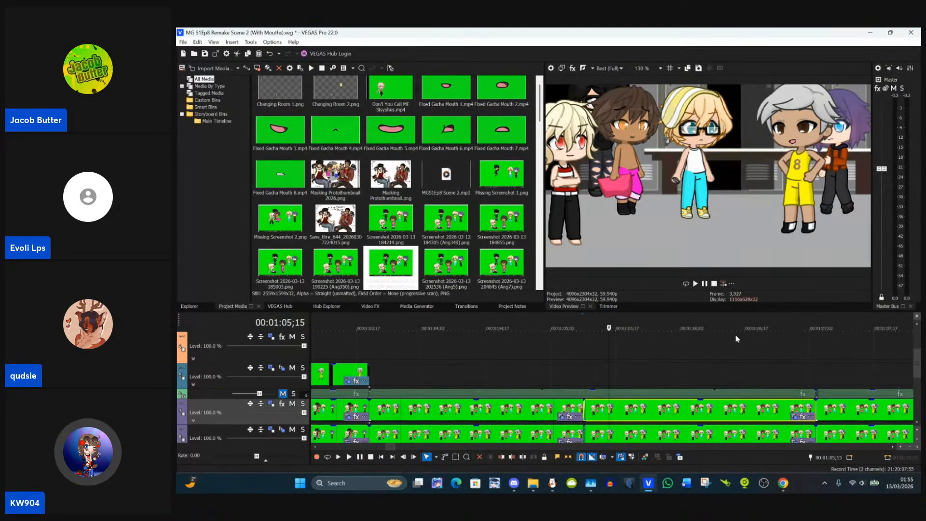
click(819, 410)
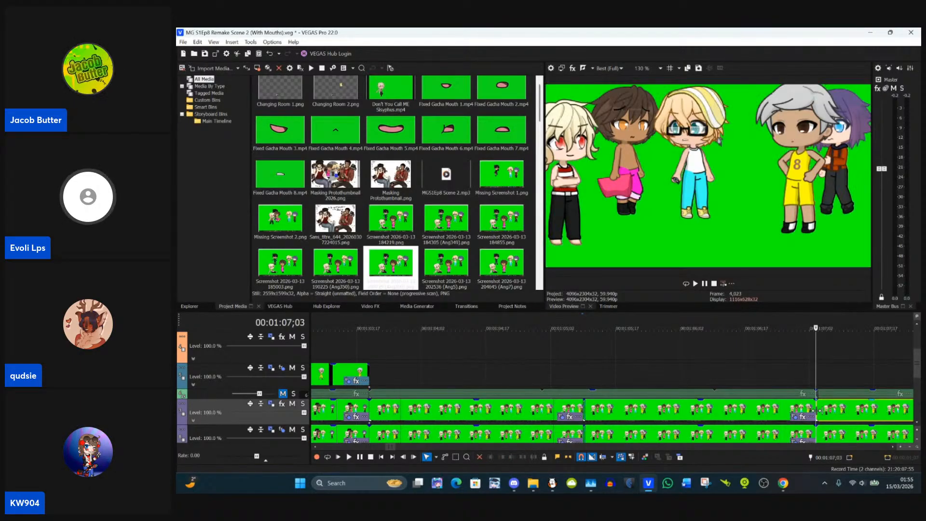
scroll(819, 410, down, 2)
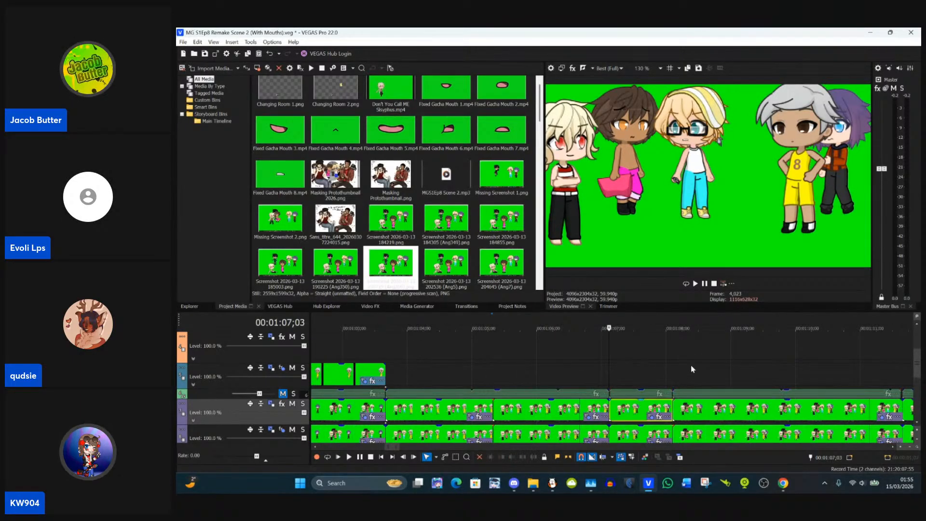
click(338, 413)
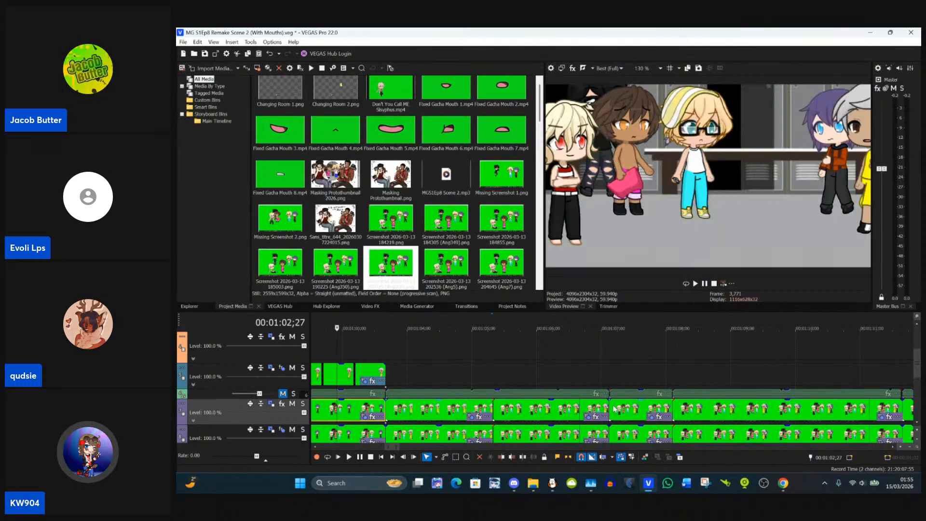
click(612, 411)
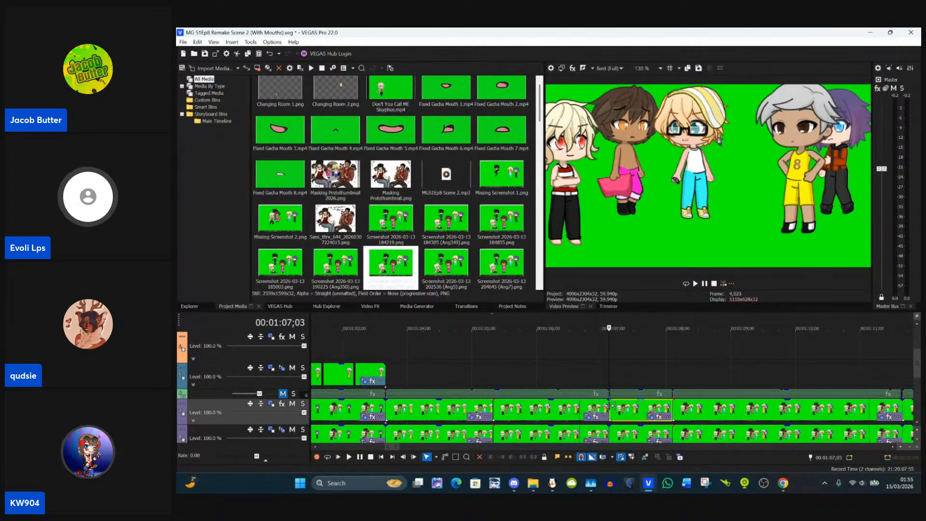
right_click(621, 410)
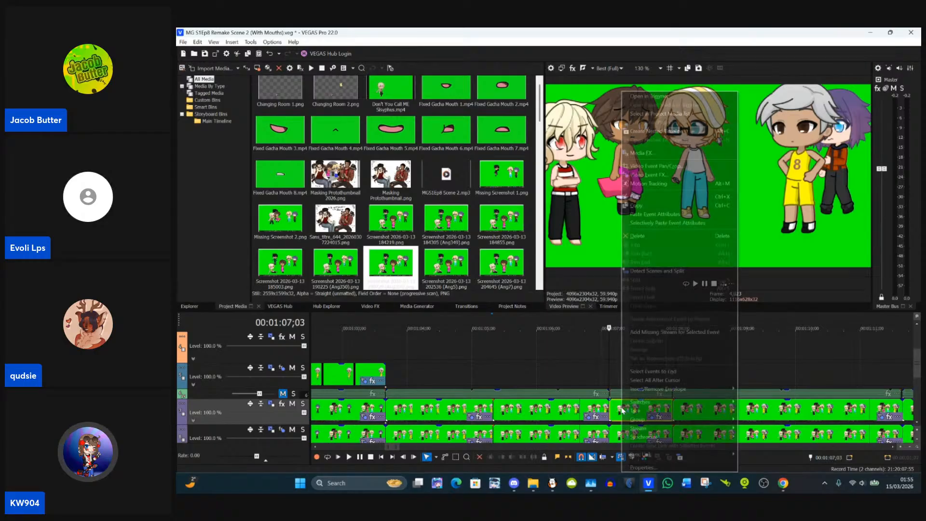
click(646, 216)
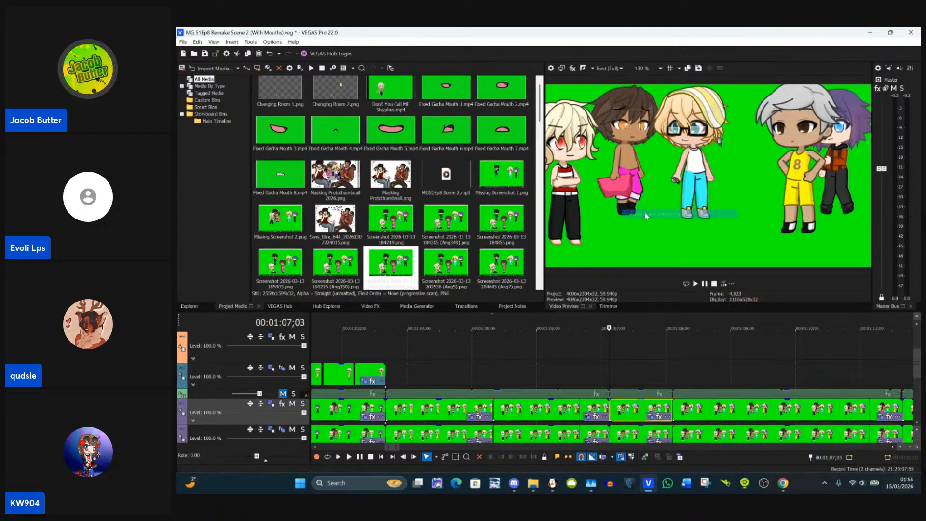
Step: Move the eye masks of the short clip starting at 00:01:07;03 onto the blond character's eyes behind the glasses
click(652, 417)
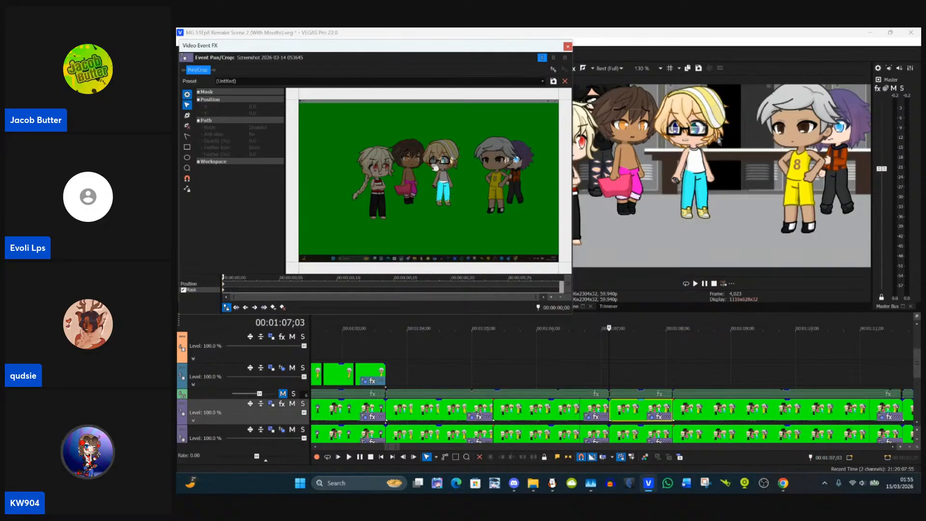
scroll(434, 167, up, 8)
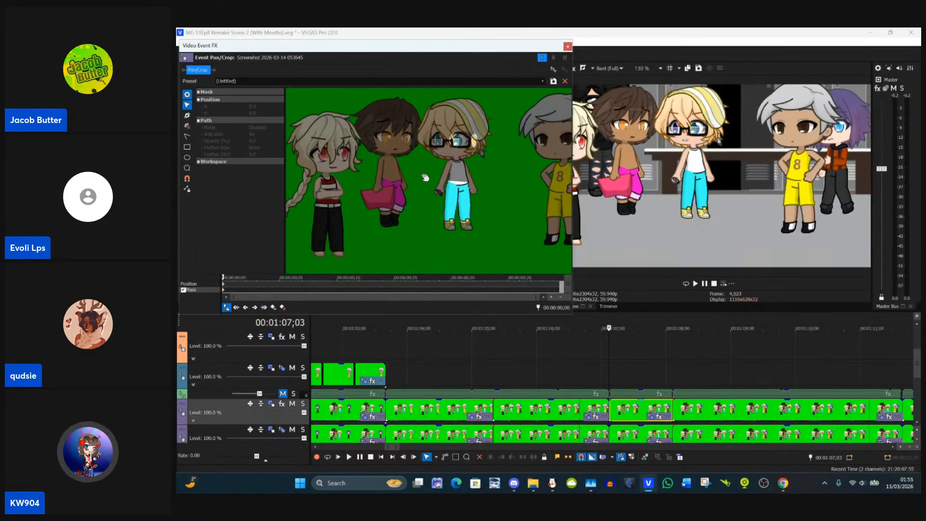
scroll(436, 166, up, 6)
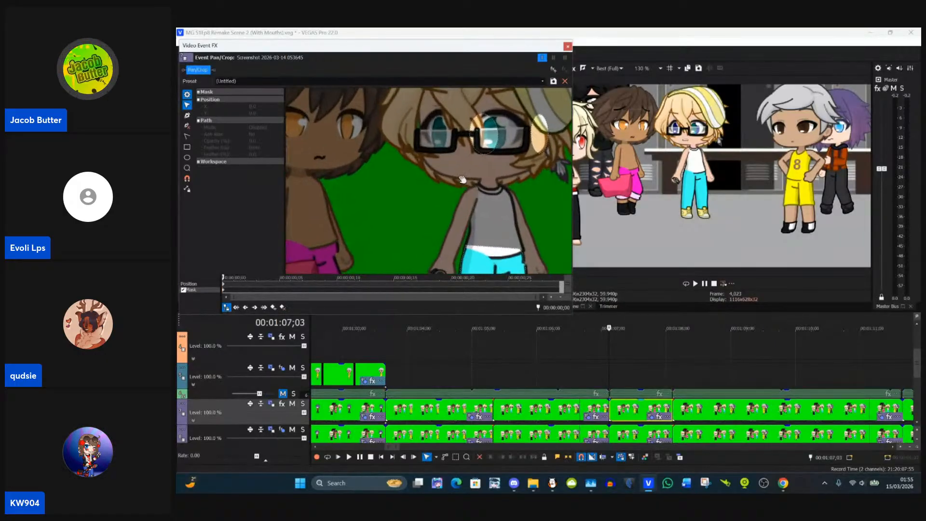
click(534, 134)
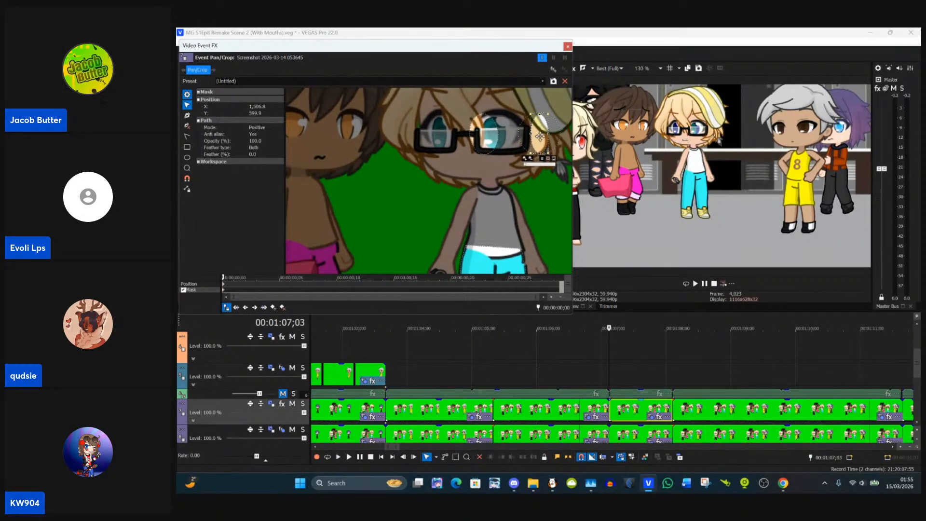
drag(539, 137, 487, 138)
click(475, 145)
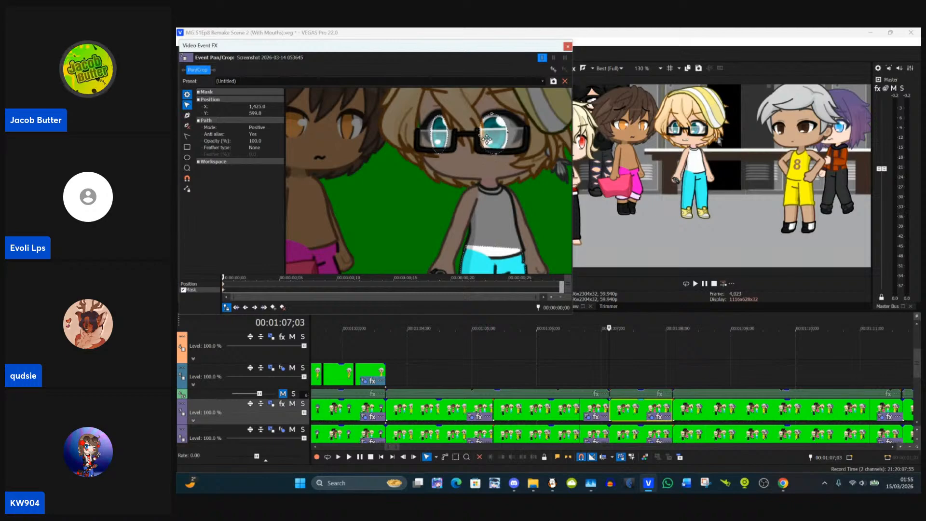
click(515, 128)
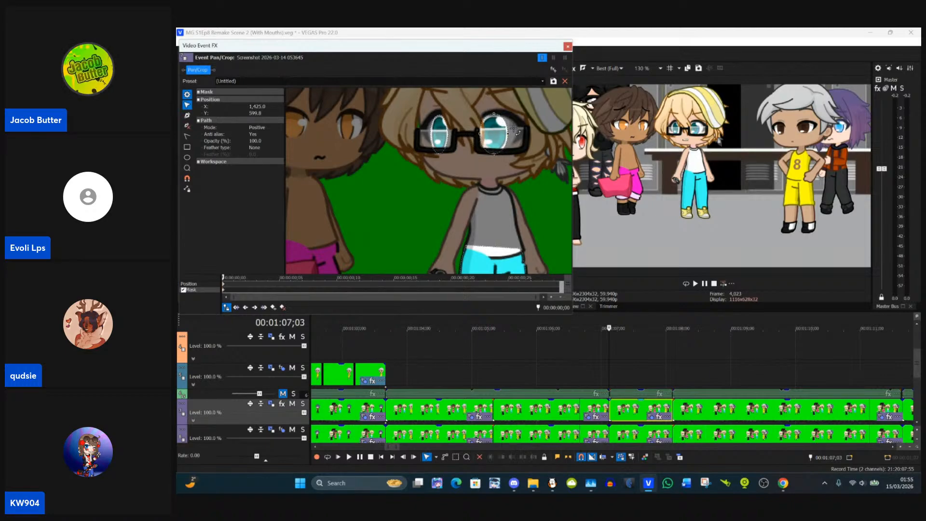
click(514, 128)
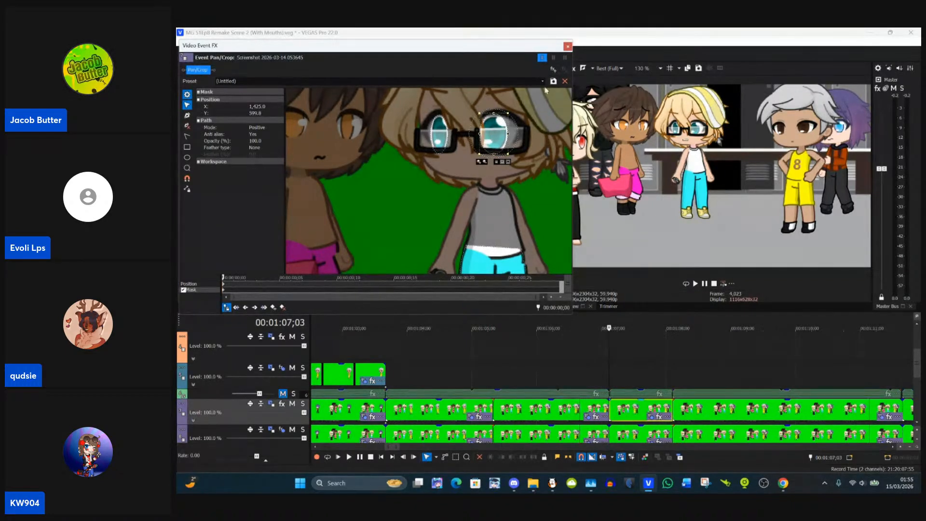
click(568, 47)
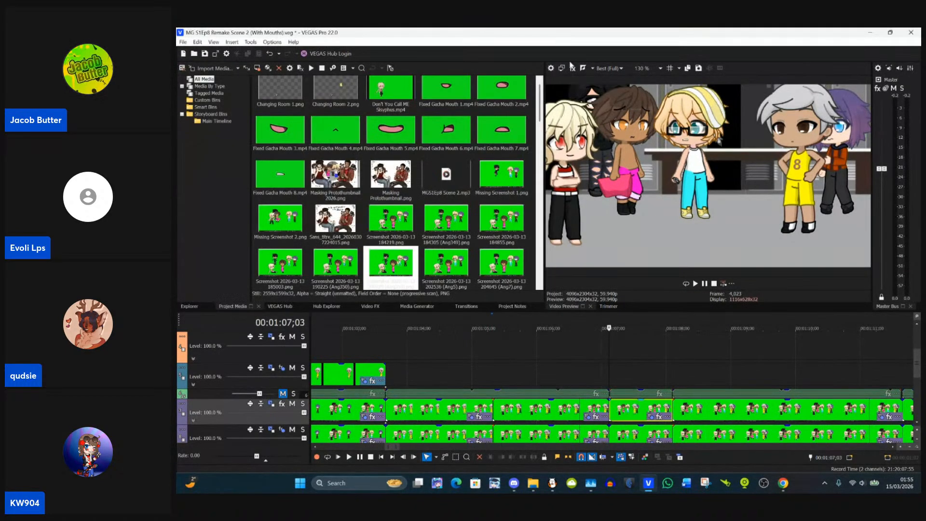
Step: Copy the corrected clip at 00:01:07;03 and paste its event attributes onto the clip starting at 00:01:08;03
click(673, 375)
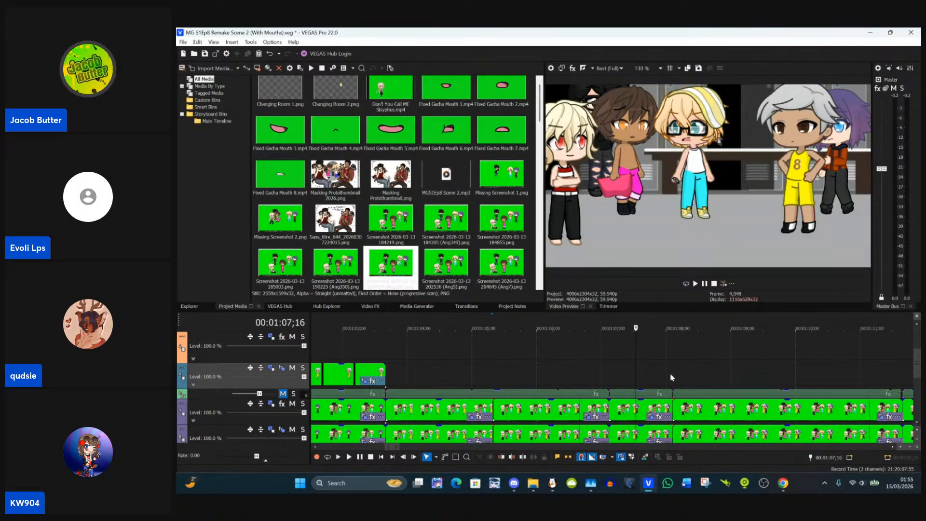
click(672, 378)
click(637, 410)
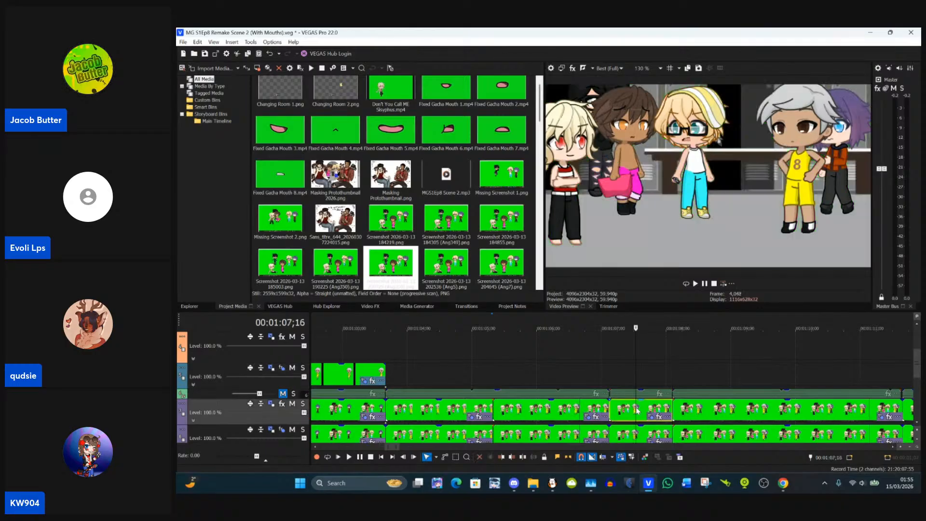
click(673, 408)
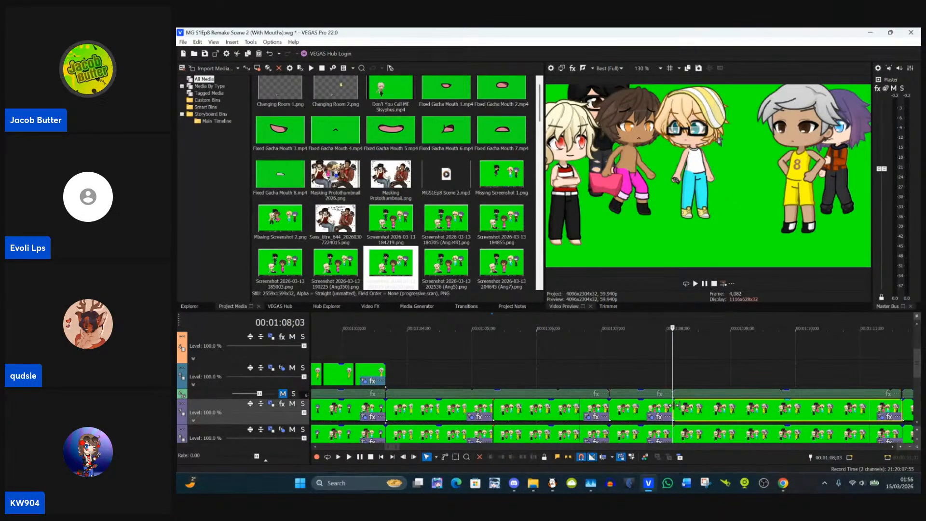
right_click(706, 409)
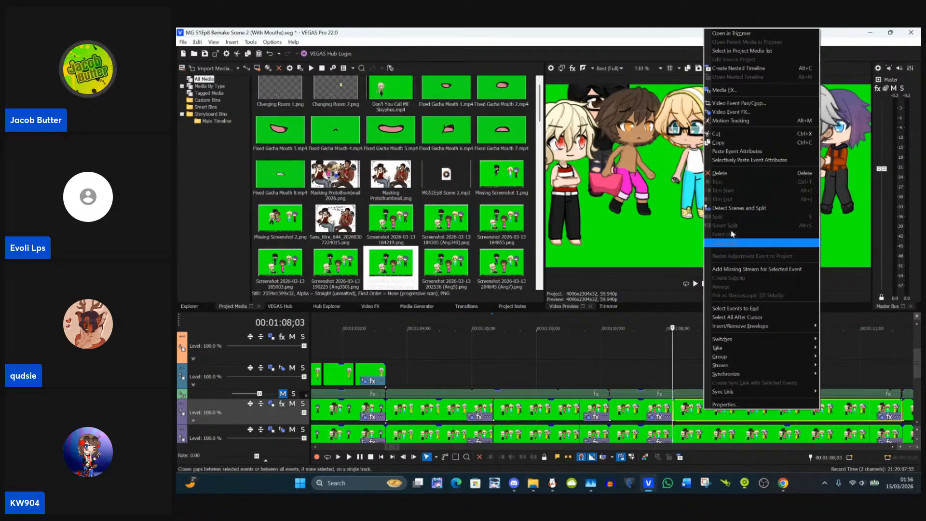
click(750, 153)
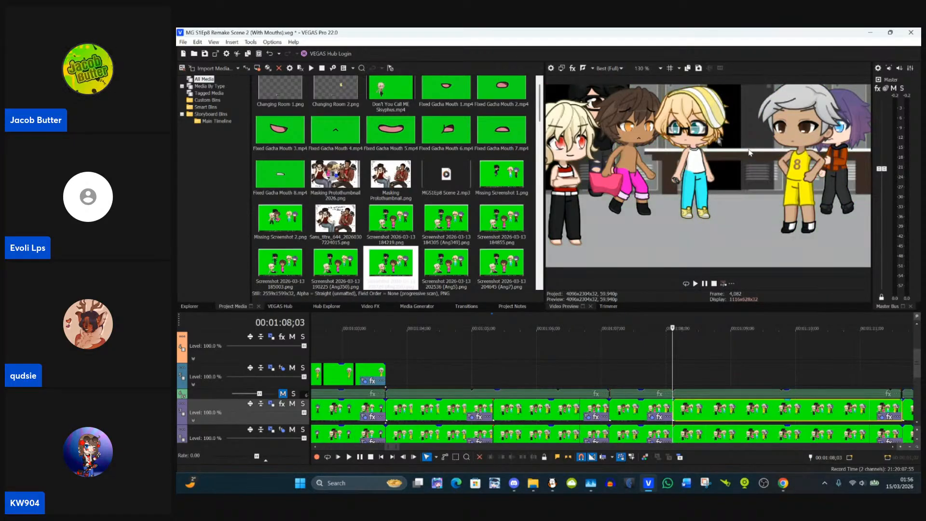
Step: Check the clip around 00:01:10;06 and paste the same event attributes onto the clip starting at 00:01:11;19
click(810, 377)
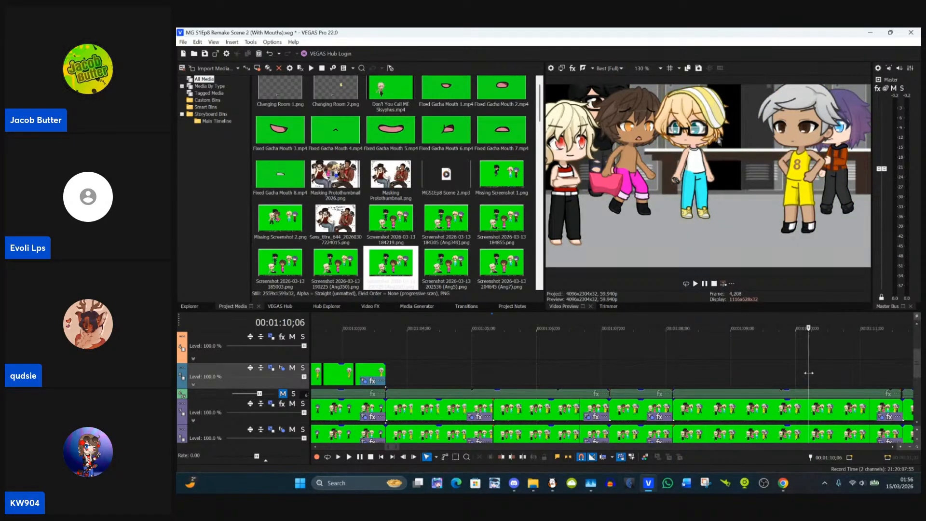
scroll(809, 373, down, 3)
click(656, 410)
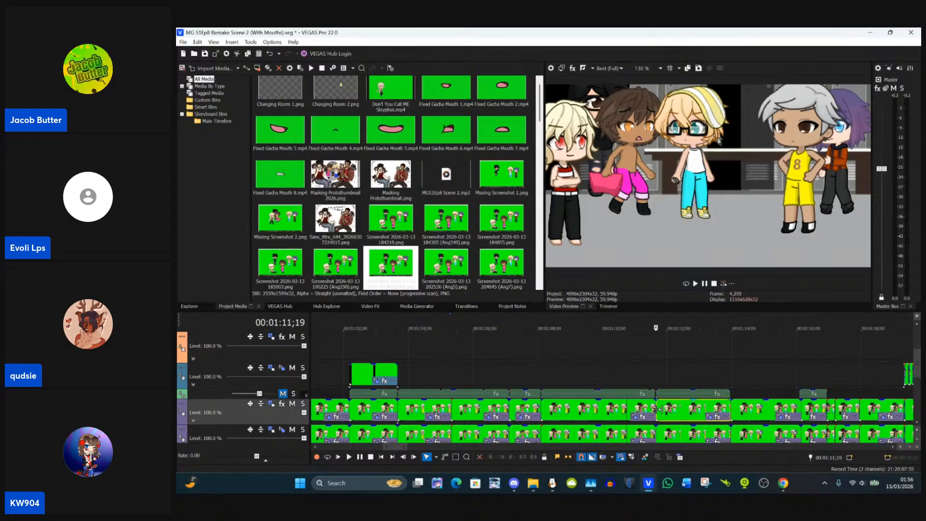
right_click(670, 411)
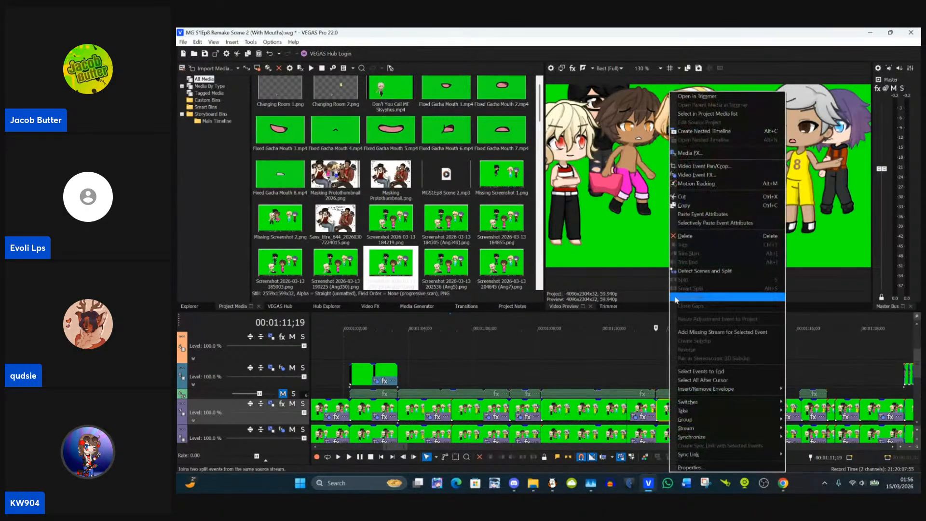
click(689, 215)
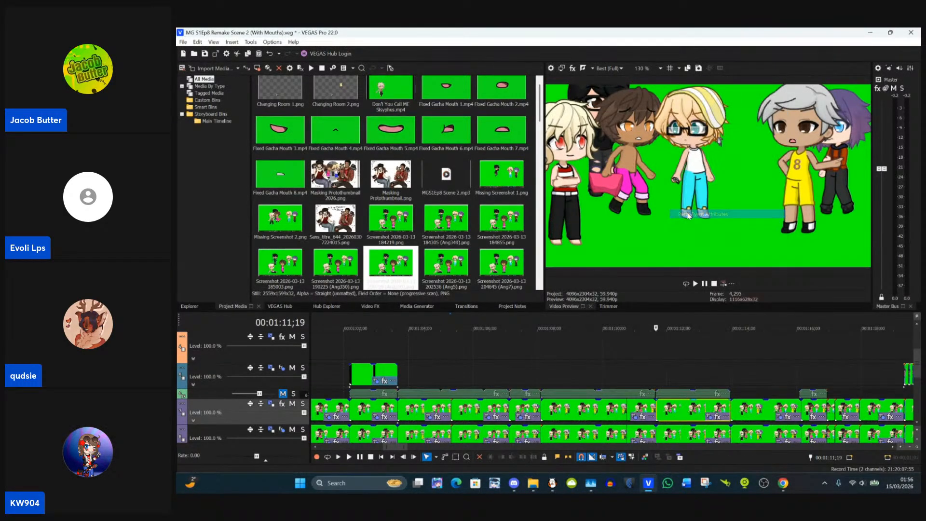
Step: Paste the copied event attributes onto the clip starting at 00:01:13;29, where the blond character's hands are on the hips
click(735, 409)
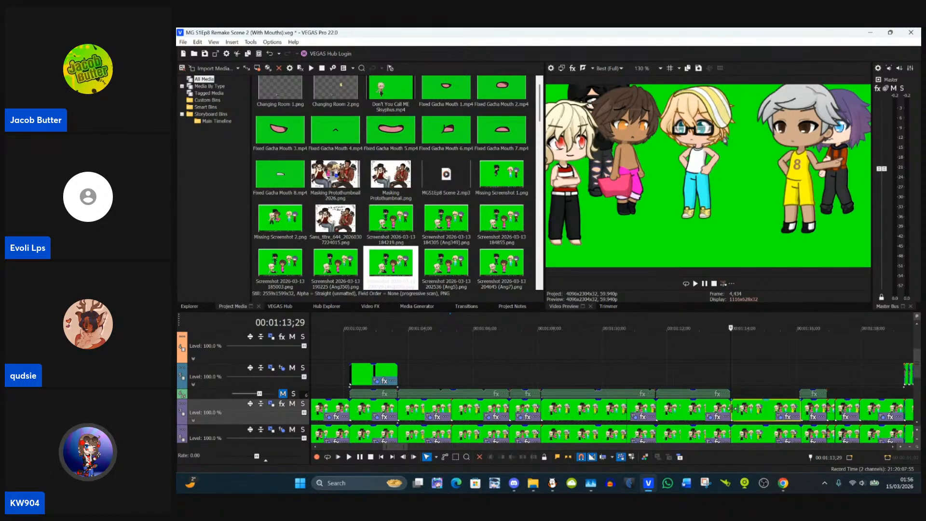
scroll(733, 409, up, 1)
right_click(666, 409)
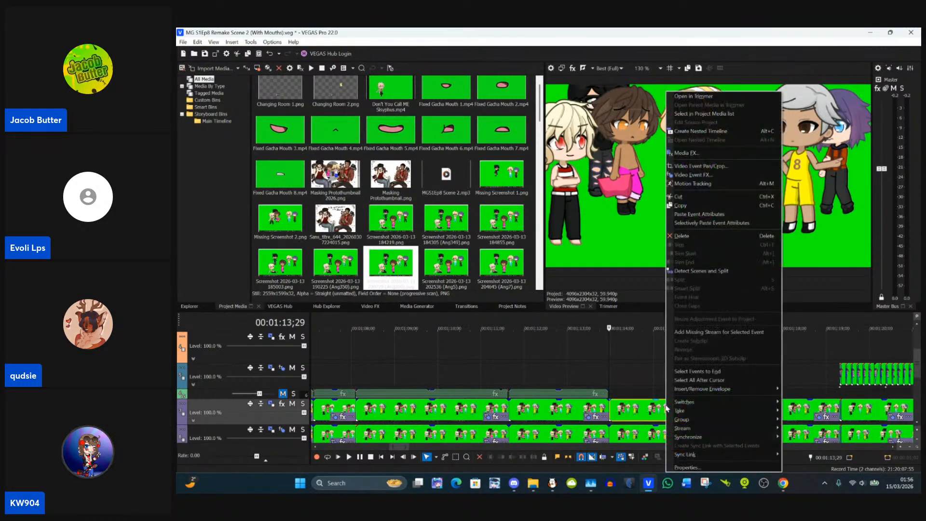
click(688, 216)
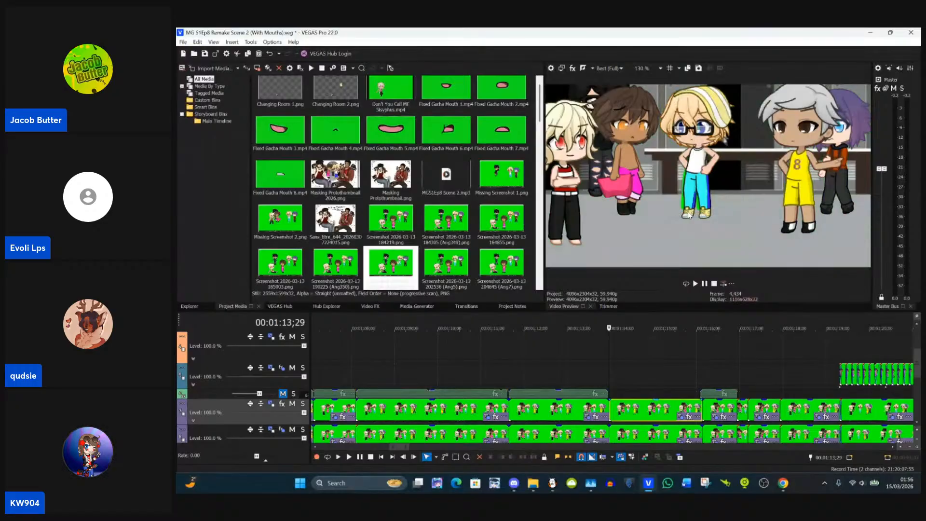
Step: In the mask of the clip at 00:01:13;29, shift the trouser mask sideways onto the blond character's legs
click(681, 421)
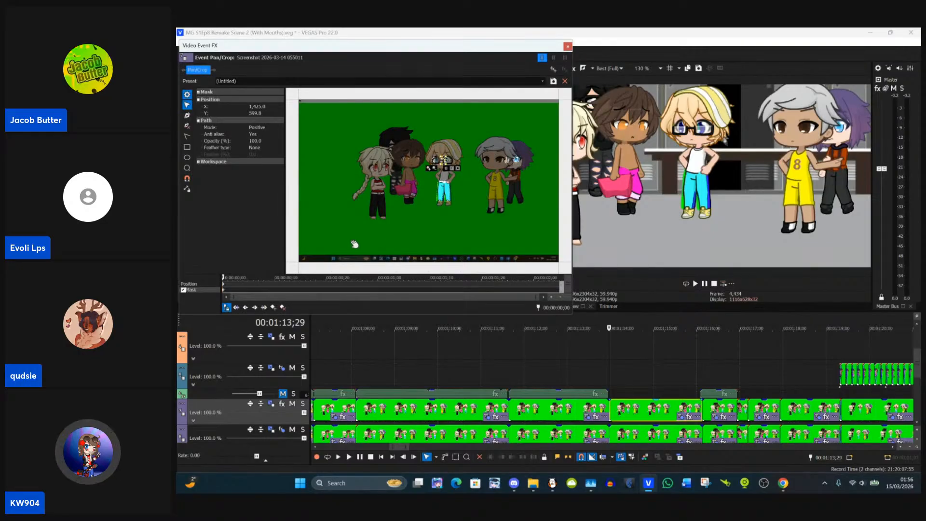
click(223, 290)
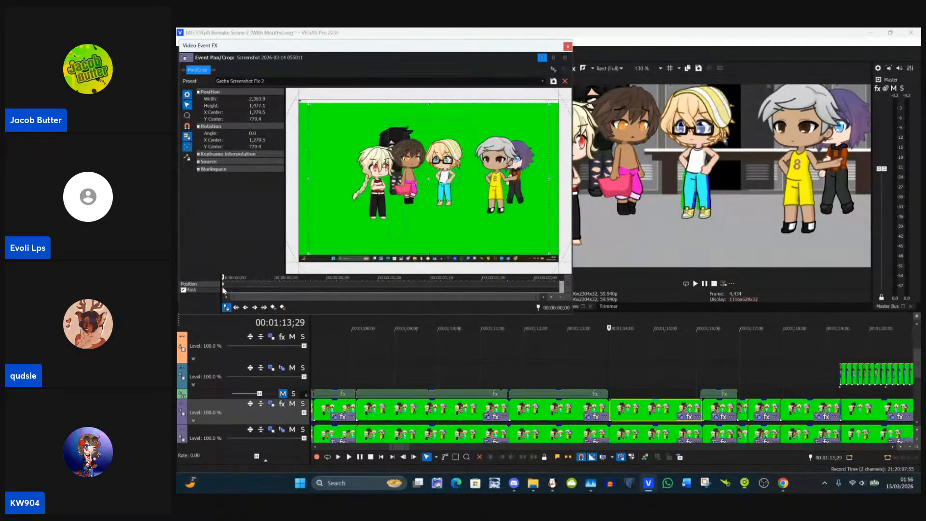
click(224, 291)
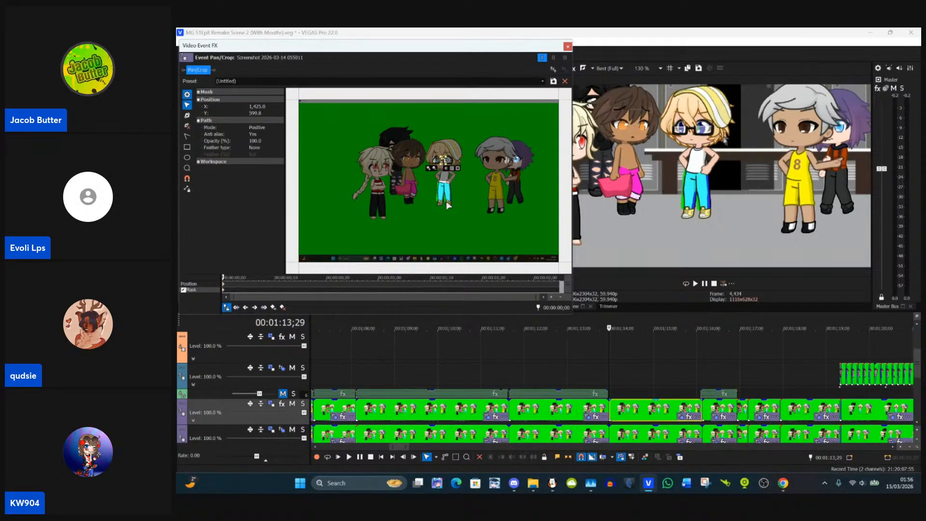
scroll(449, 208, up, 6)
scroll(449, 214, up, 4)
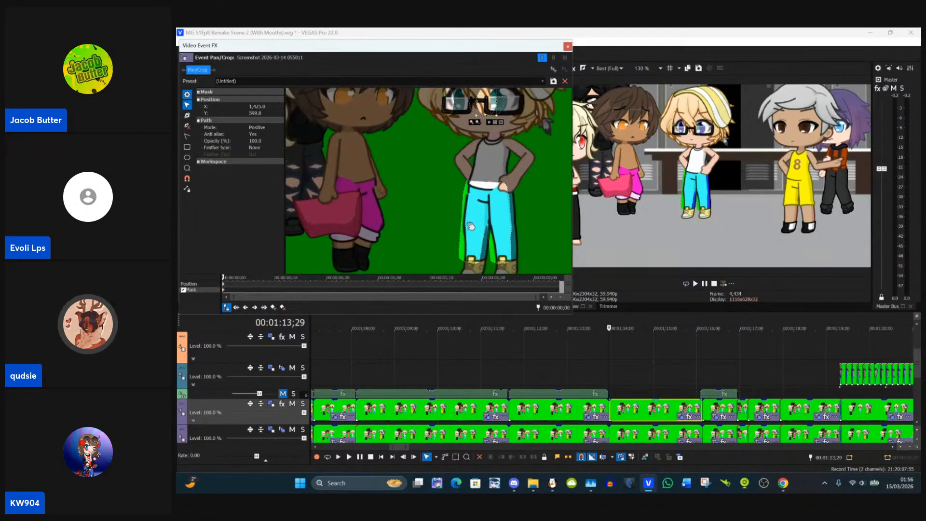
scroll(399, 186, up, 3)
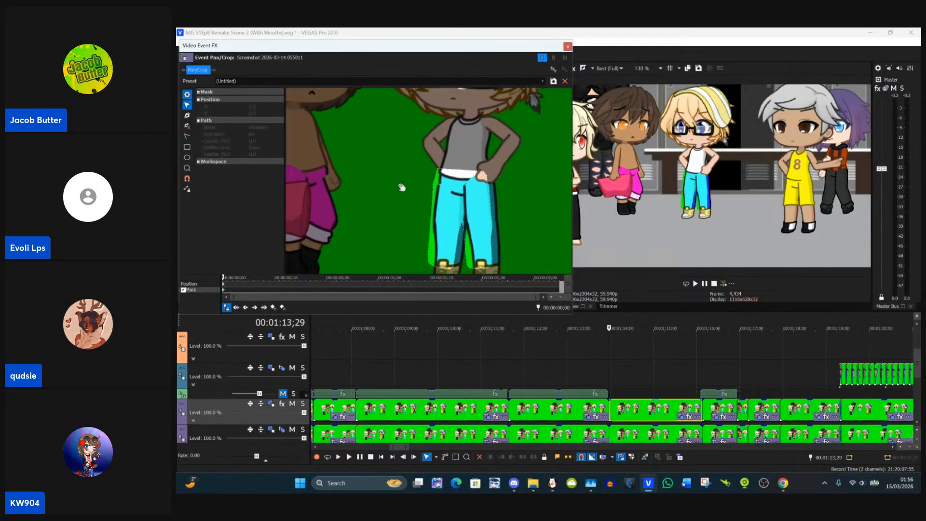
click(466, 185)
drag(466, 185, 467, 186)
click(504, 243)
Step: Adjust the trouser mask's points along the outer legs and at the ankles to follow the trouser outline
scroll(501, 244, up, 4)
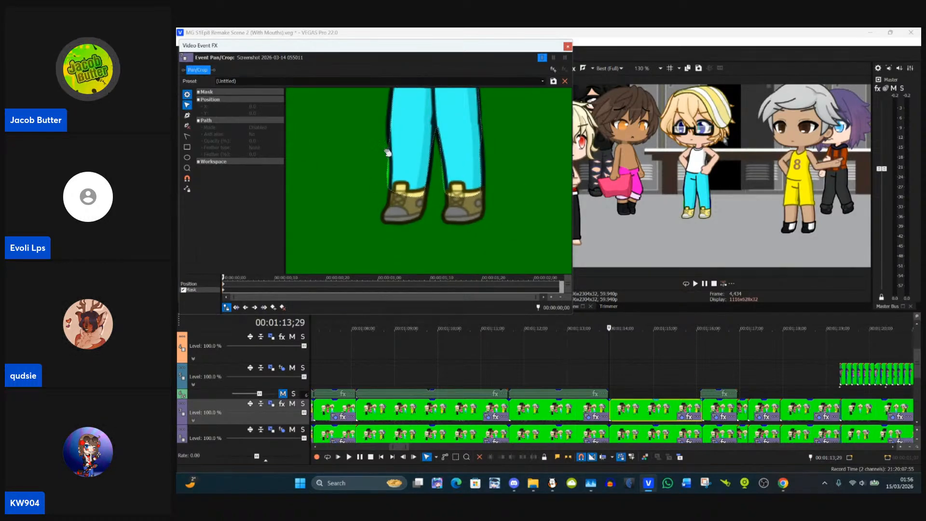
drag(387, 151, 377, 187)
click(381, 166)
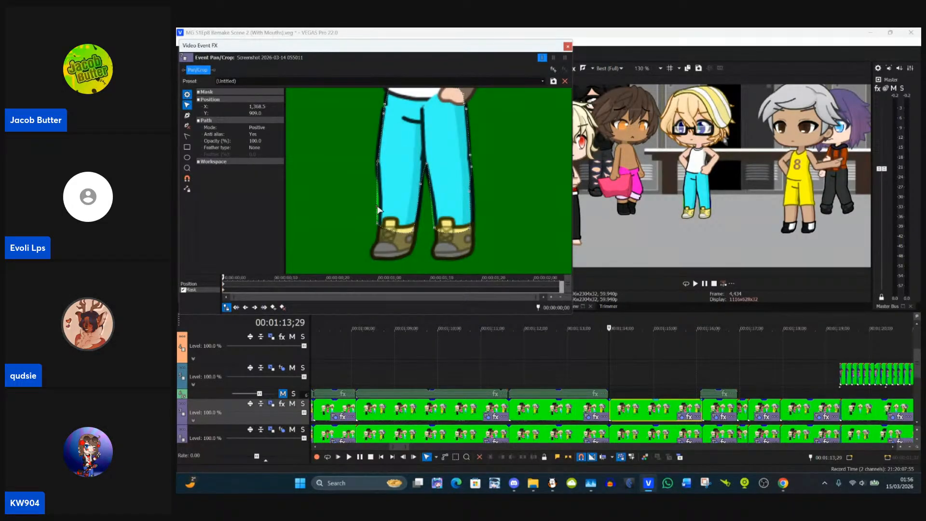
drag(377, 207, 380, 227)
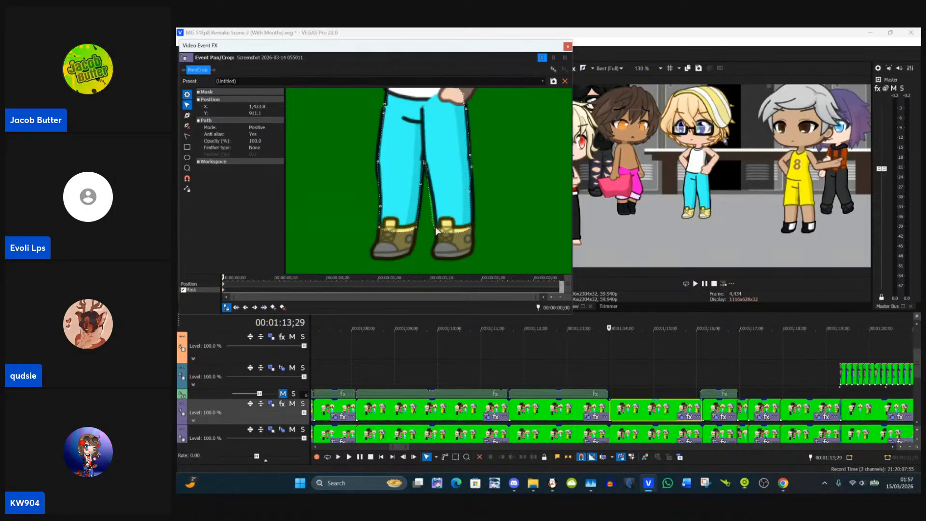
drag(437, 227, 473, 228)
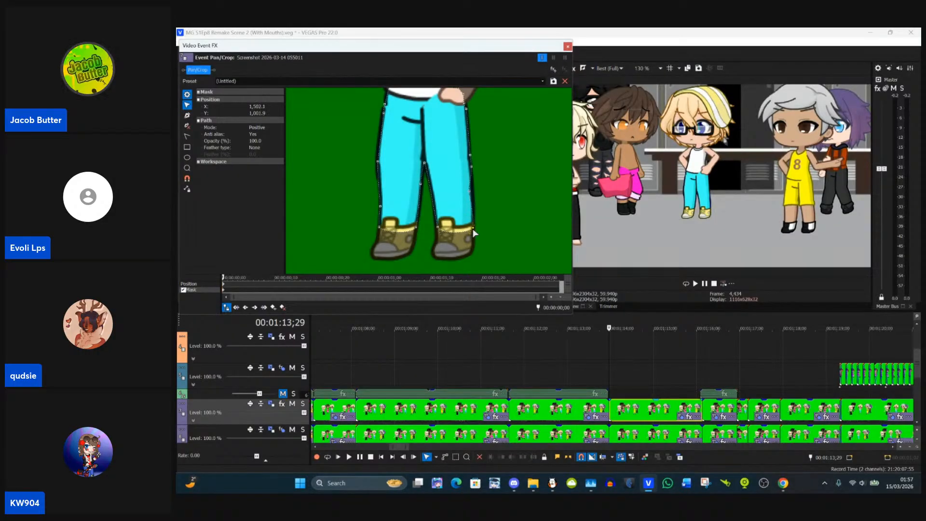
drag(470, 190, 472, 190)
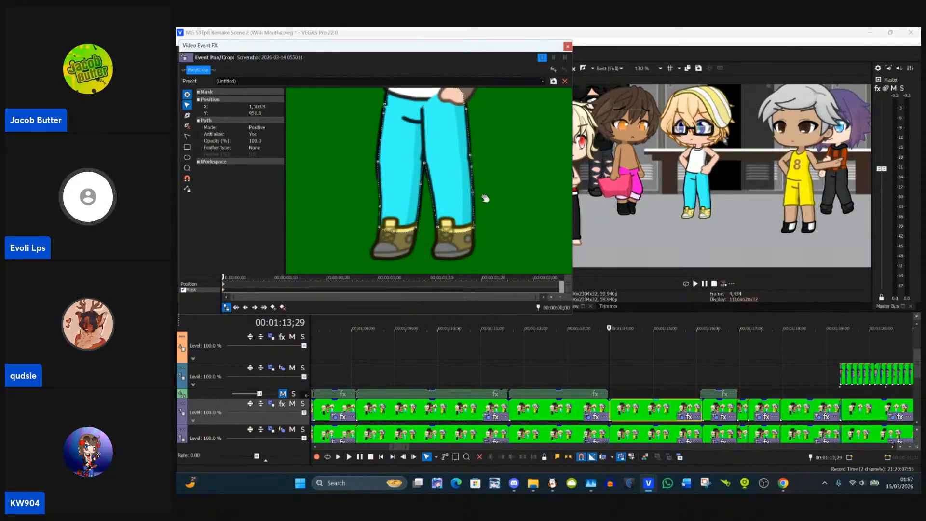
click(500, 174)
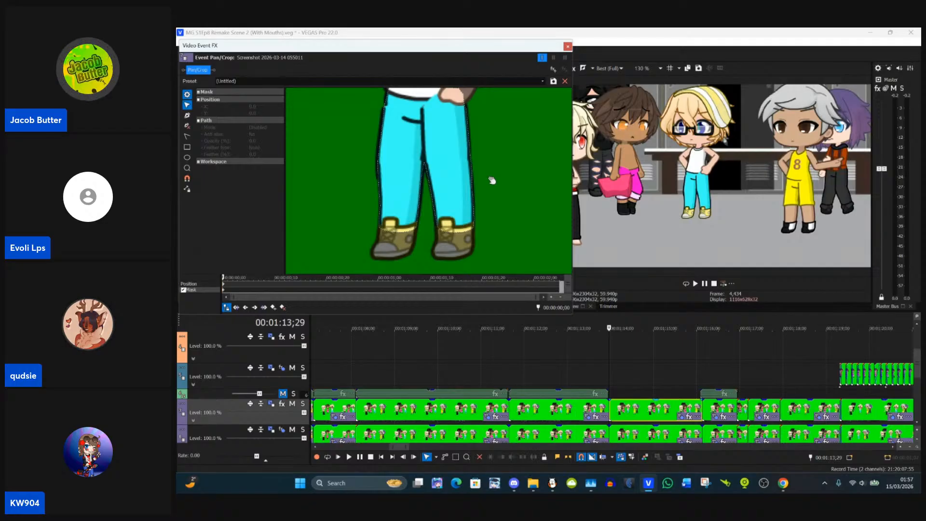
Step: Move the two oval eye masks of the clip at 00:01:13;29 onto the blond character's eyes
drag(494, 113, 519, 258)
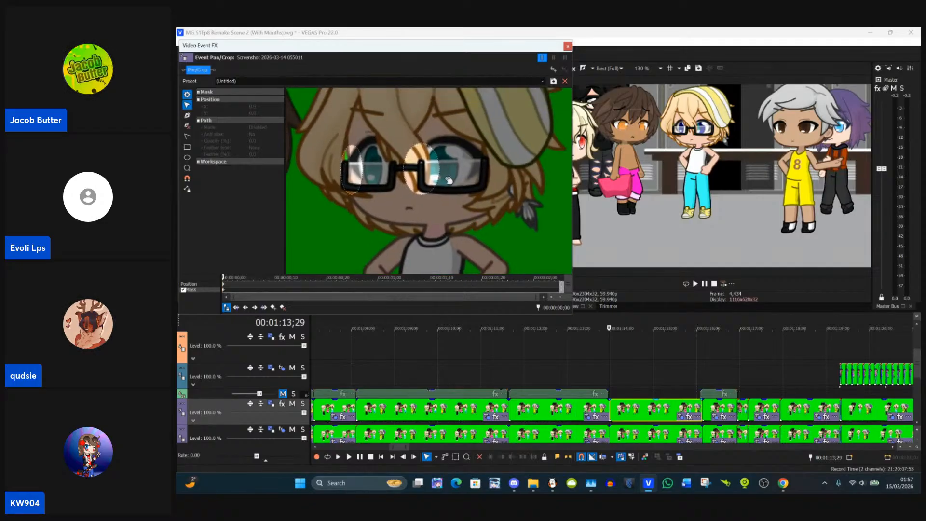
click(366, 173)
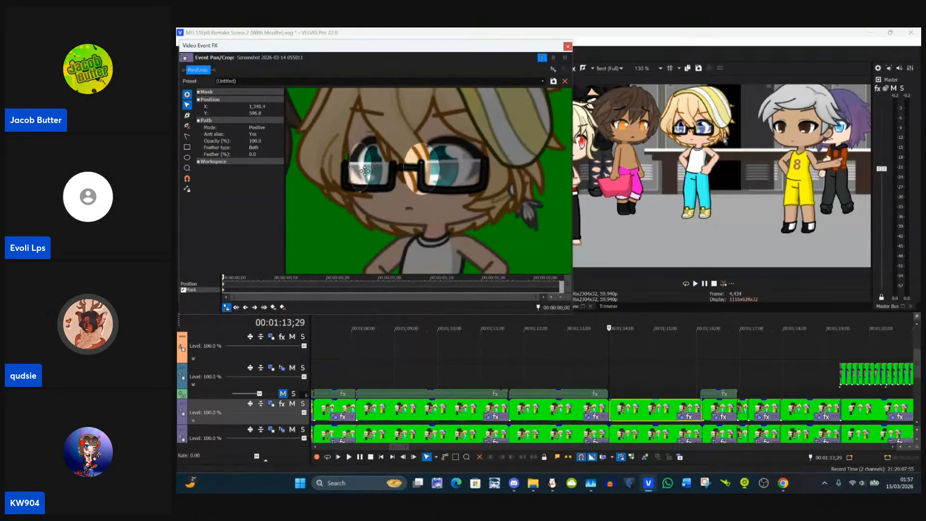
drag(356, 172, 375, 171)
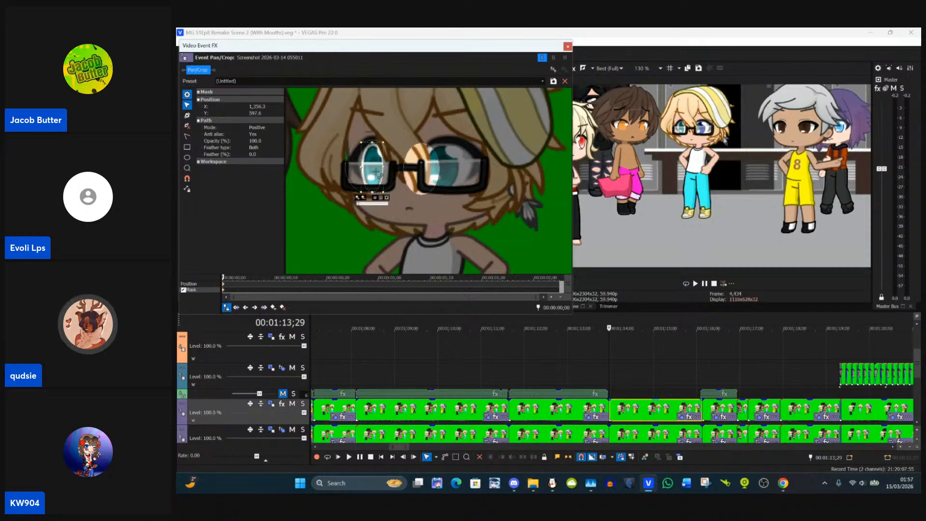
click(430, 171)
drag(430, 171, 448, 170)
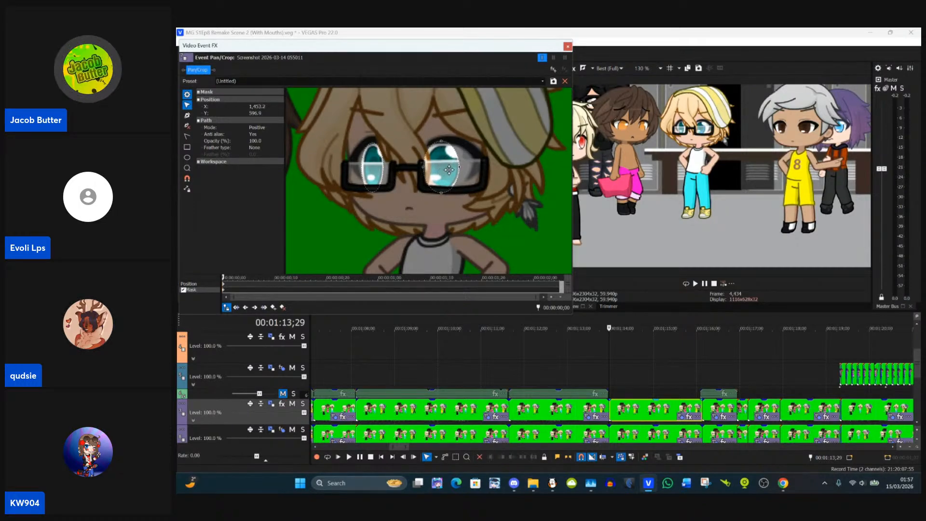
Step: Nudge the oval mask over the blond character's eye on the viewer's right, and close the mask editing of that clip
drag(449, 170, 449, 170)
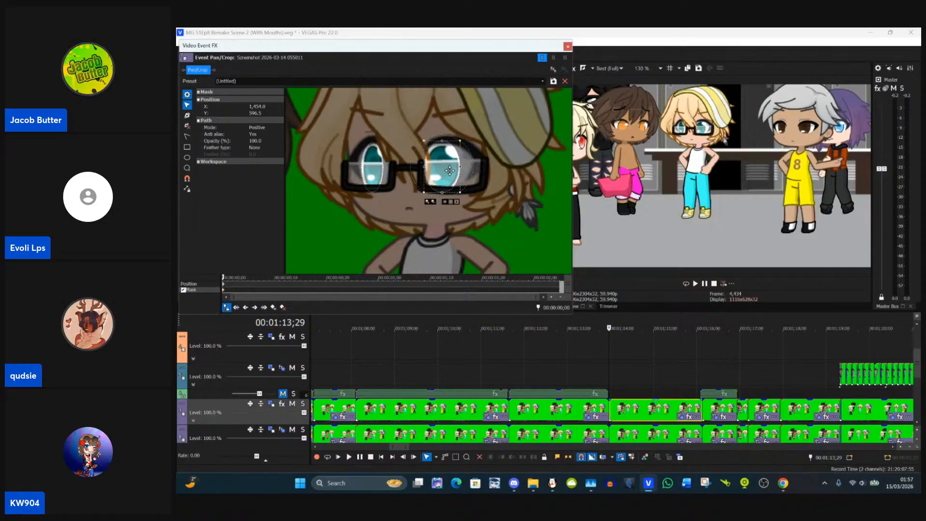
click(568, 46)
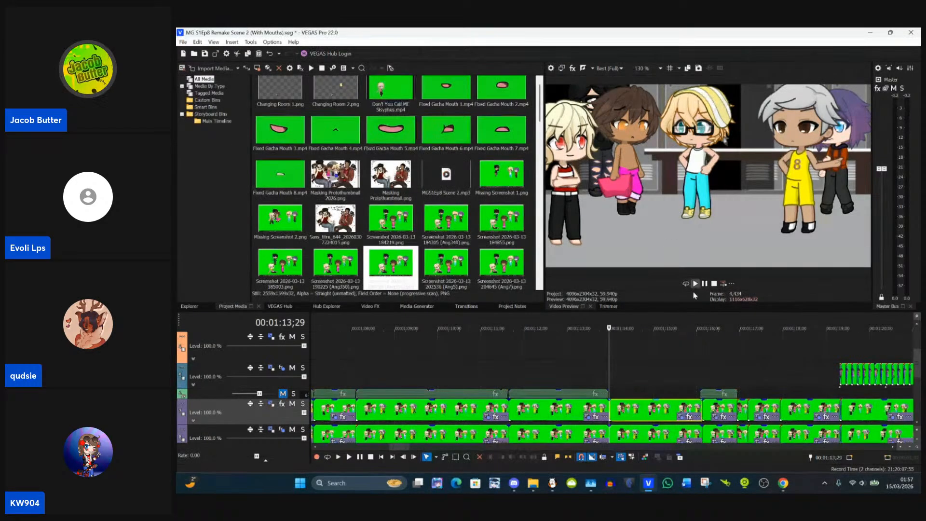
click(708, 380)
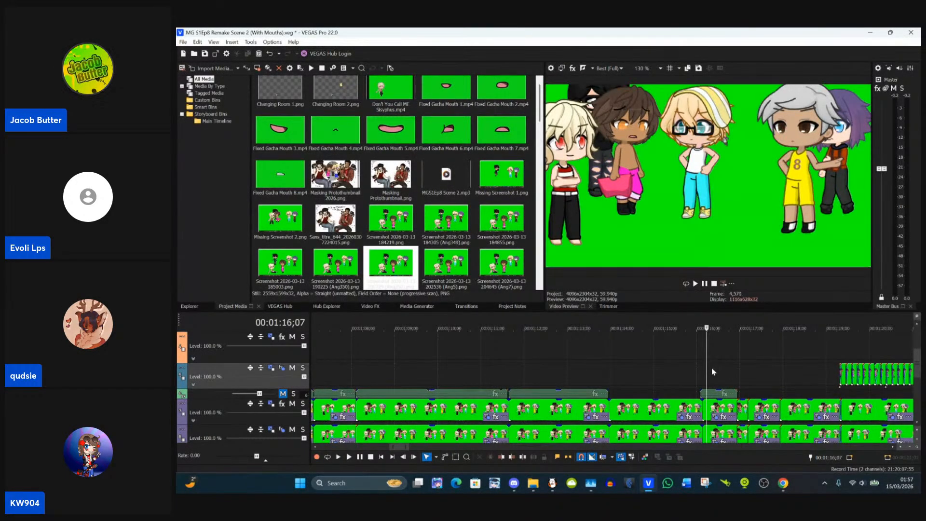
Step: Copy the finished masked clip spanning 00:01:15;09 and paste its event attributes onto the next clip at 00:01:16;16
click(668, 408)
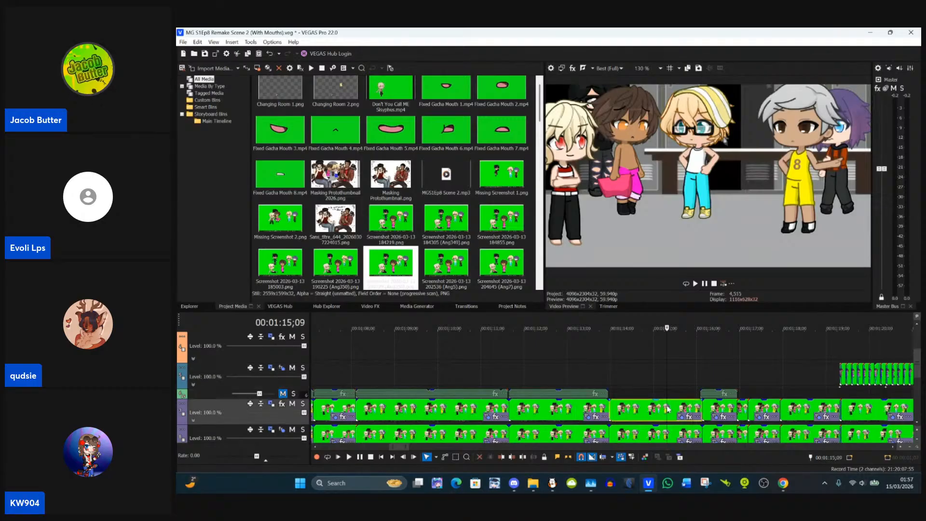
click(720, 410)
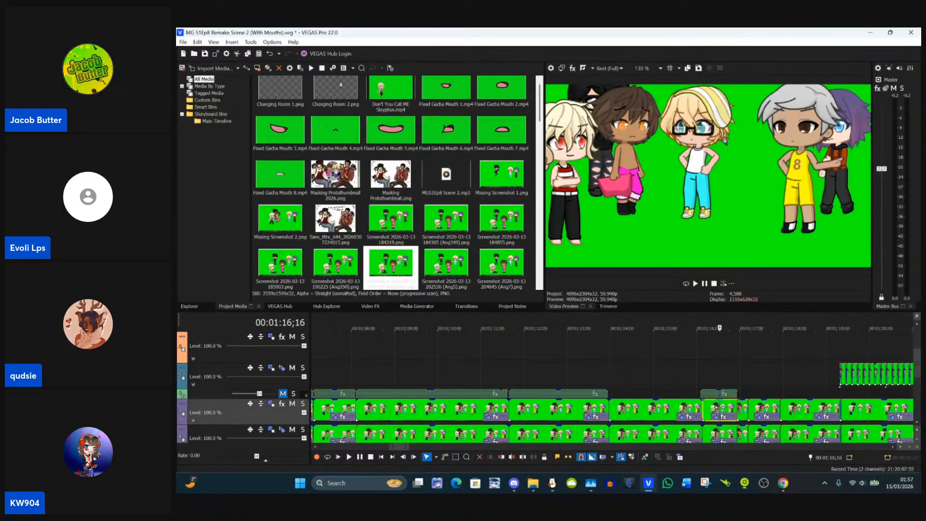
right_click(720, 410)
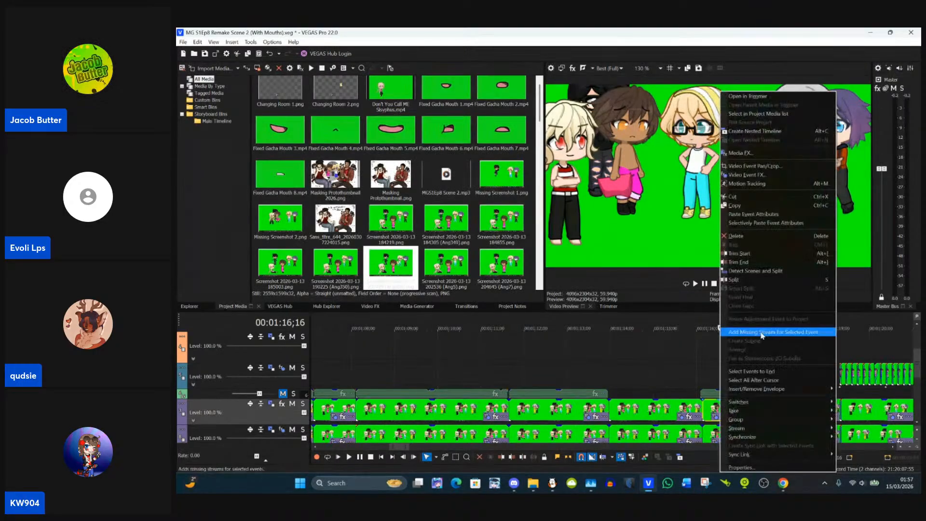
click(777, 215)
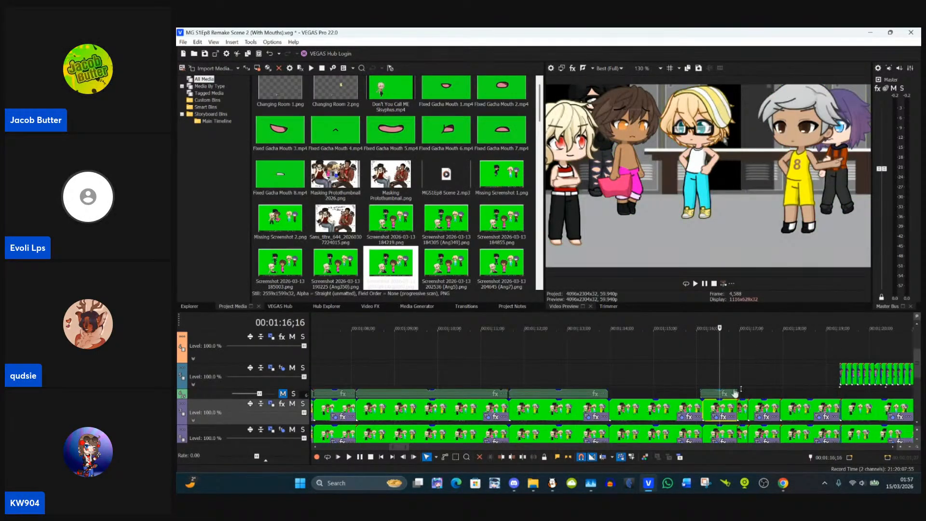
Step: Paste the copied event attributes onto the short clip at 00:01:17;02, where the pink-trousered character's arms are raised
scroll(736, 393, up, 5)
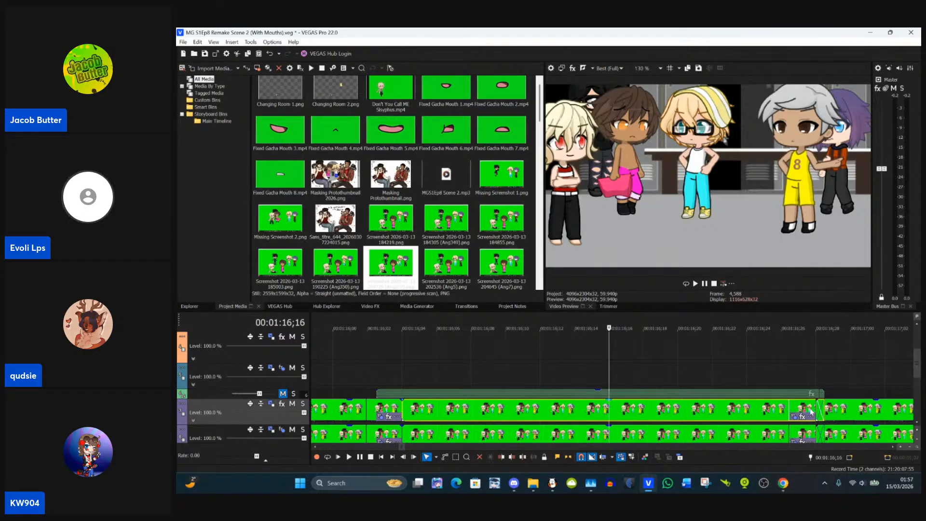
scroll(812, 411, down, 2)
click(795, 414)
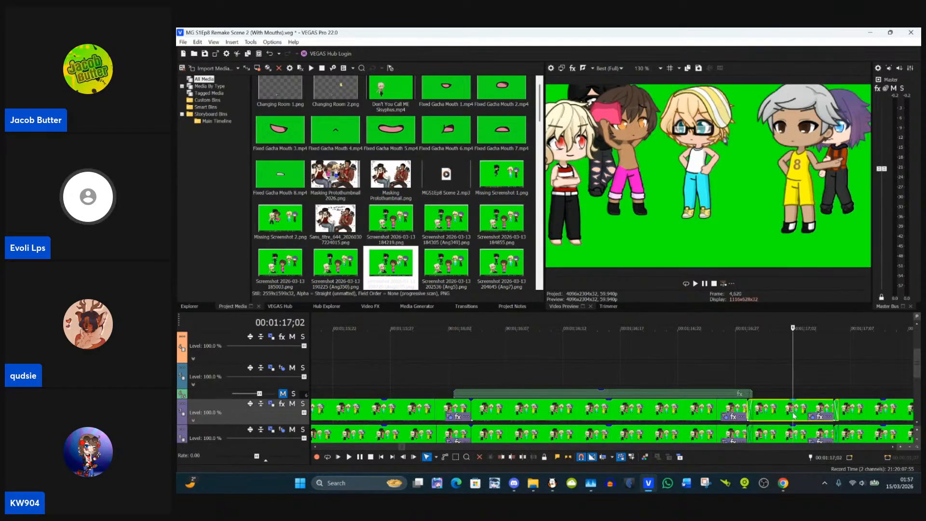
scroll(794, 414, up, 2)
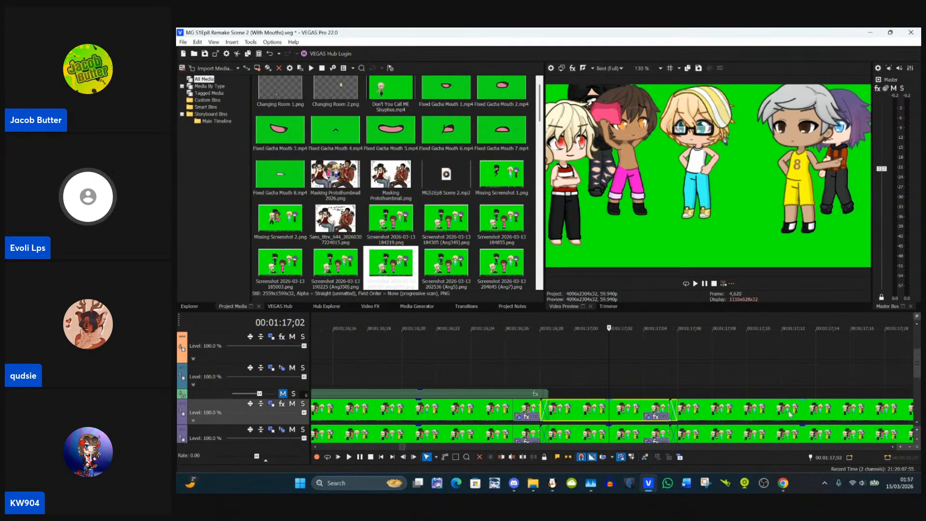
right_click(644, 412)
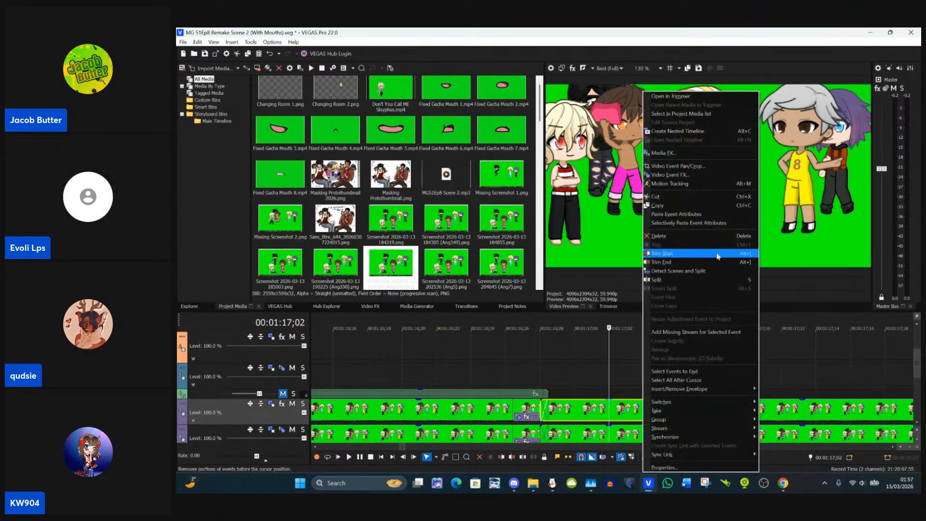
click(706, 218)
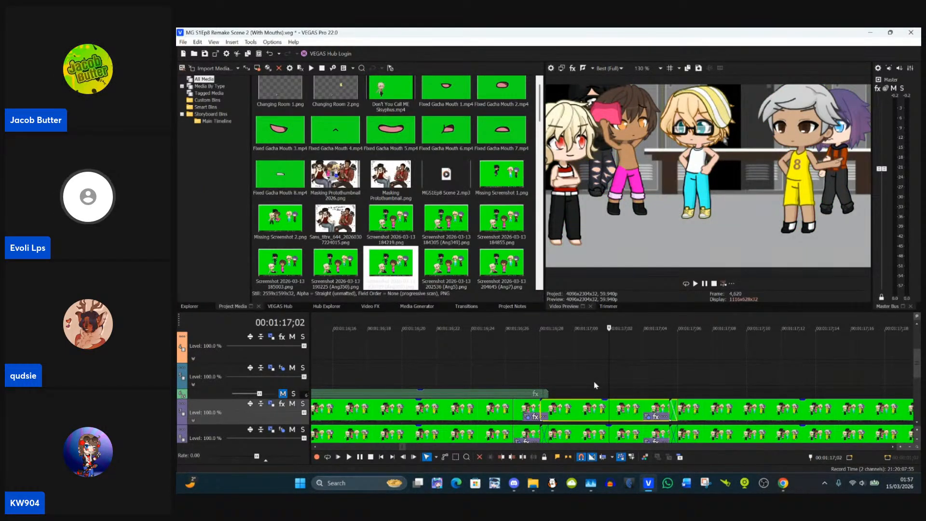
Step: Paste the copied event attributes onto the clip starting at 00:01:17;05, where the dark-haired character wears the pink top
scroll(617, 386, down, 2)
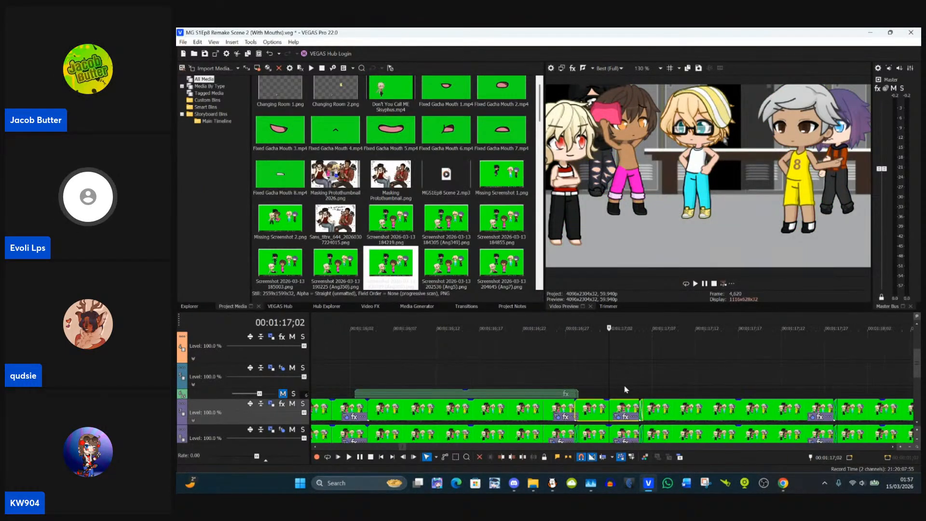
click(656, 410)
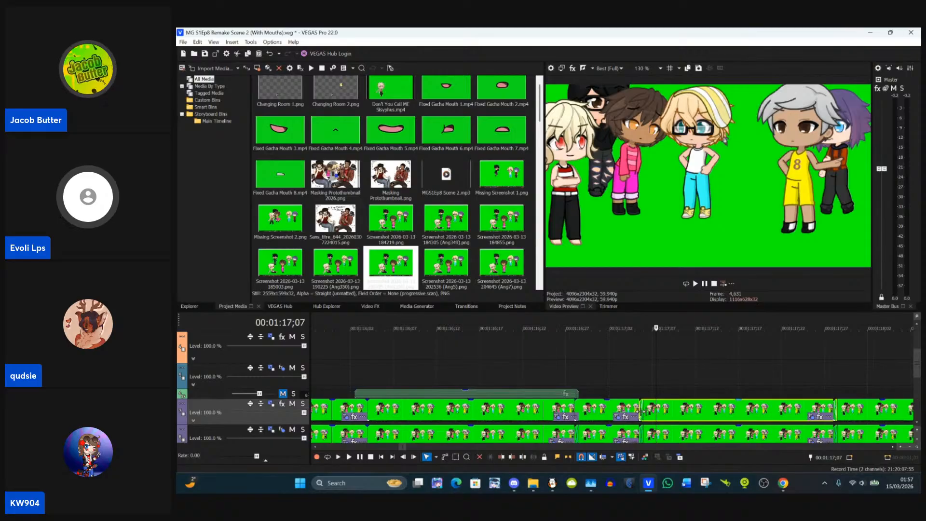
click(639, 415)
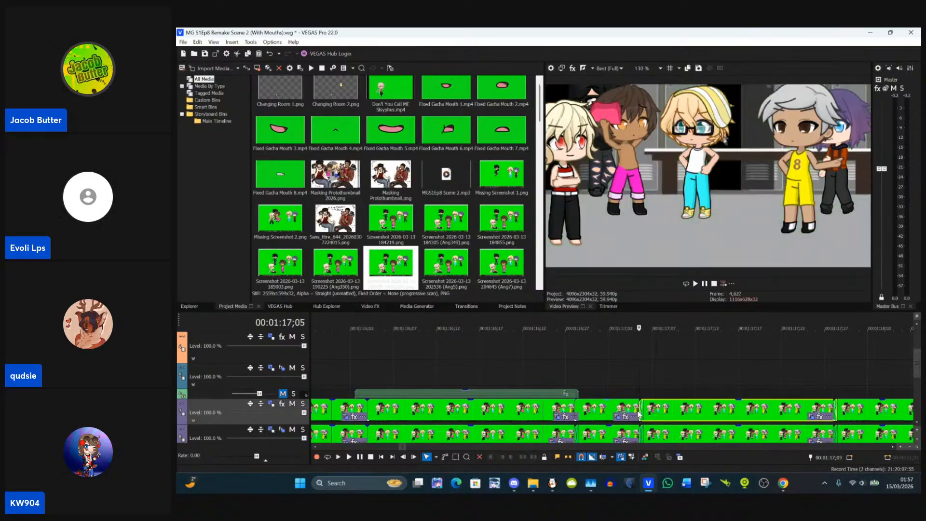
right_click(671, 416)
click(706, 155)
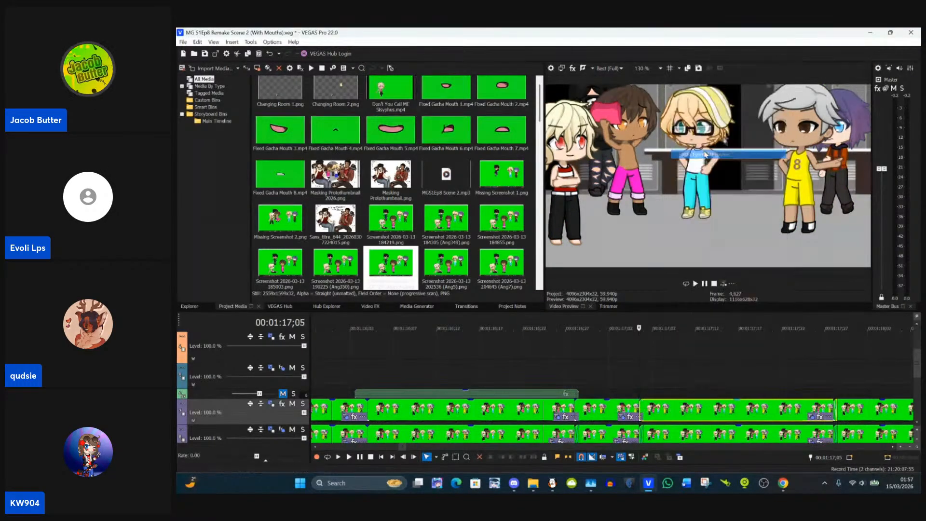
Step: Paste the copied event attributes onto the clip starting at 00:01:17;28, where the yellow-clad character's arms are crossed
scroll(714, 365, down, 3)
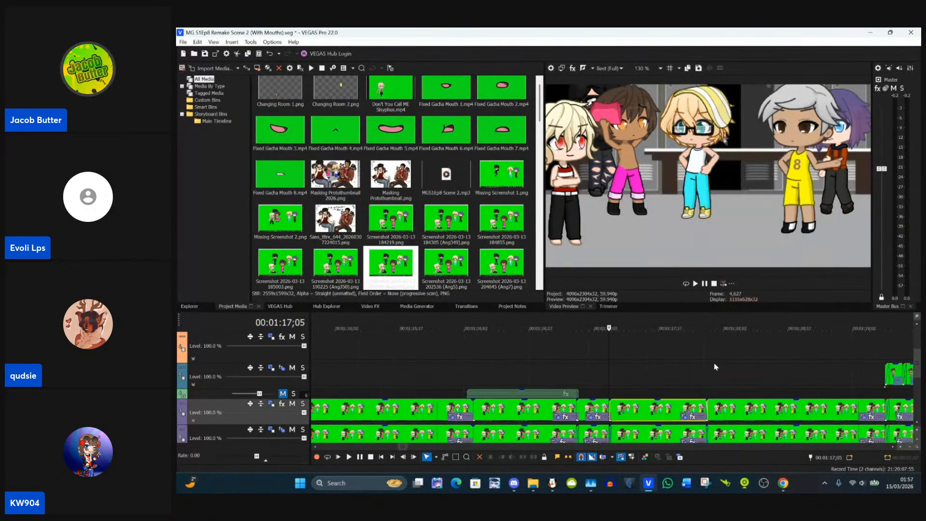
click(726, 411)
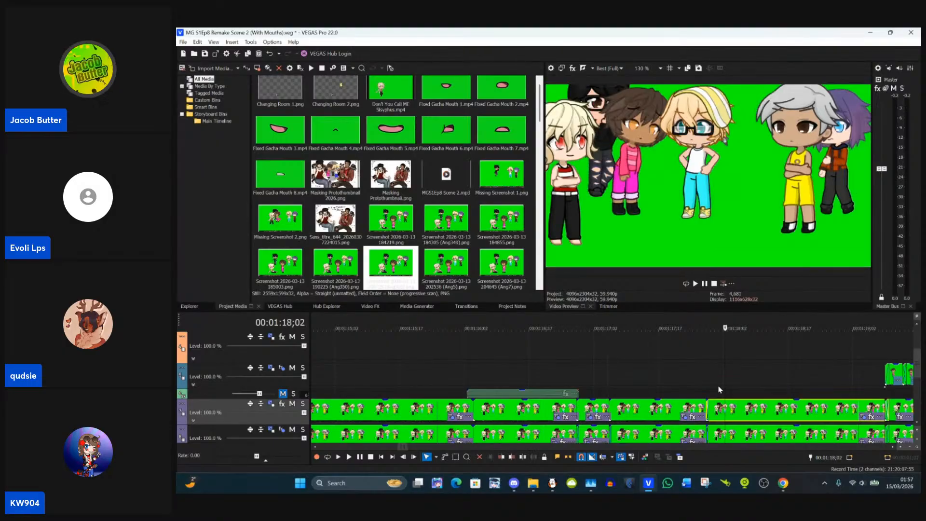
click(708, 410)
right_click(730, 420)
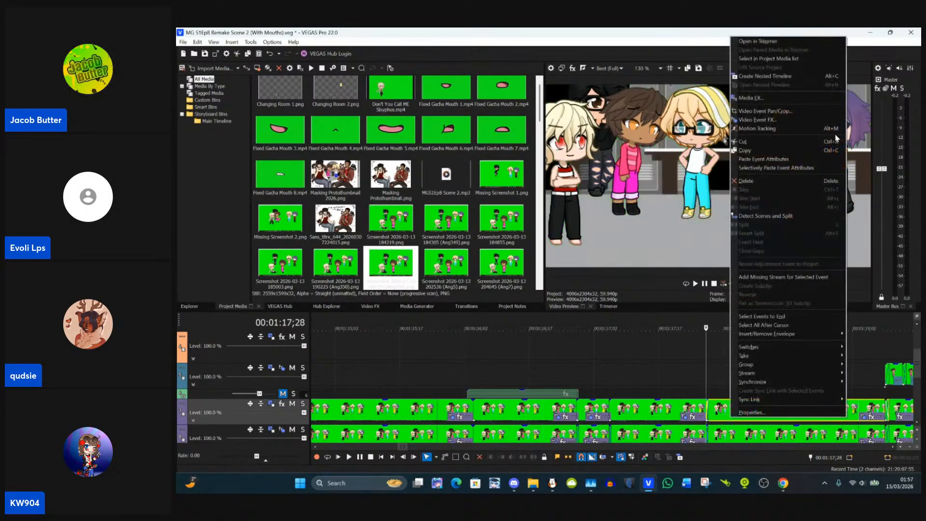
click(789, 160)
Step: Paste the copied event attributes onto the long clip starting at 00:01:19;09, beneath the frame-by-frame clips
scroll(750, 394, down, 3)
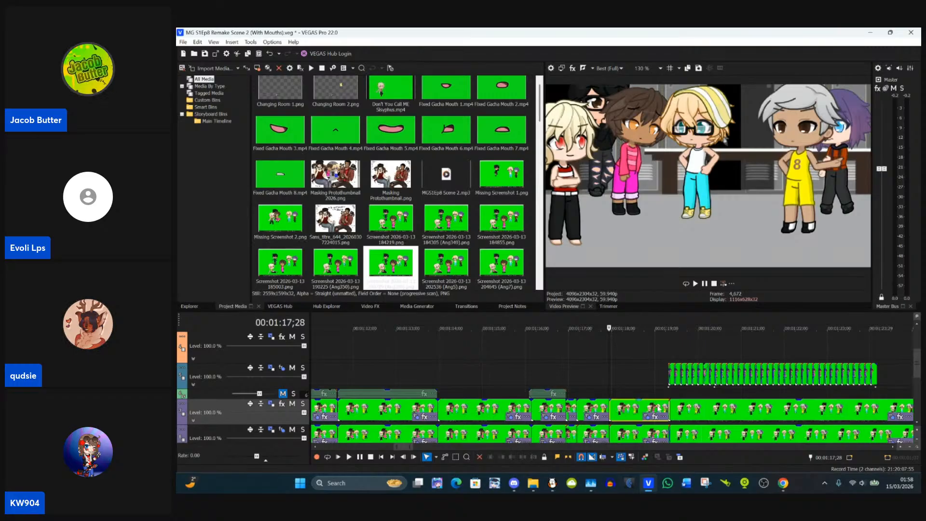
click(671, 413)
scroll(670, 414, up, 2)
scroll(671, 413, up, 3)
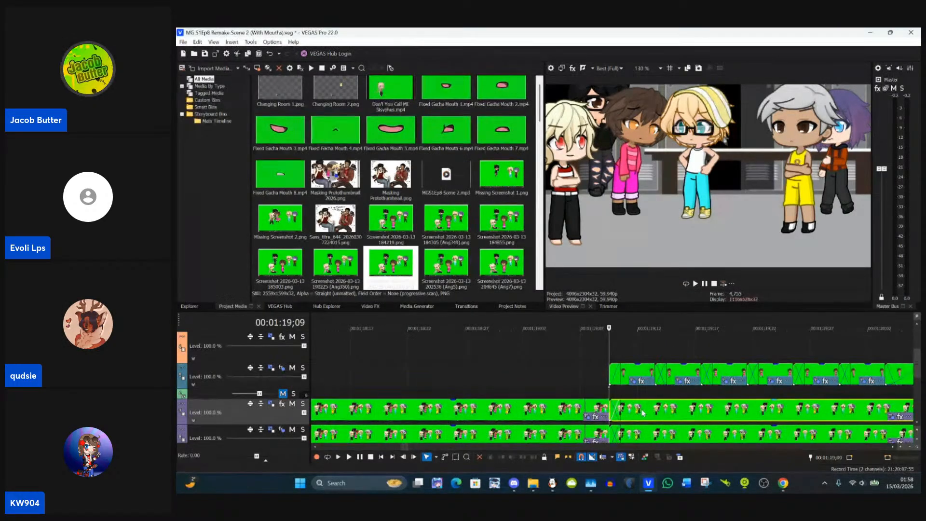
right_click(643, 412)
click(704, 156)
Step: Check the masks at 00:01:25;10, 00:01:26;29 and 00:01:16;28, and save the project
scroll(676, 393, down, 5)
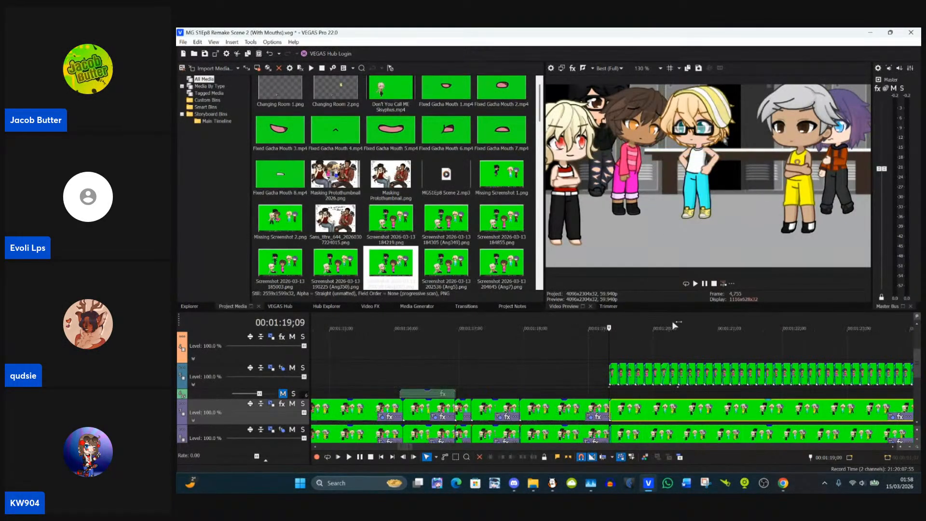
click(675, 393)
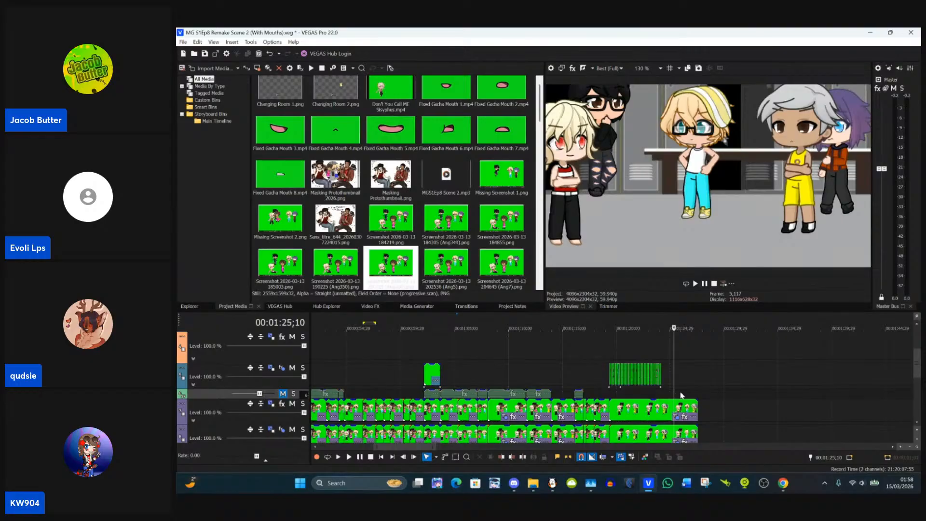
click(691, 380)
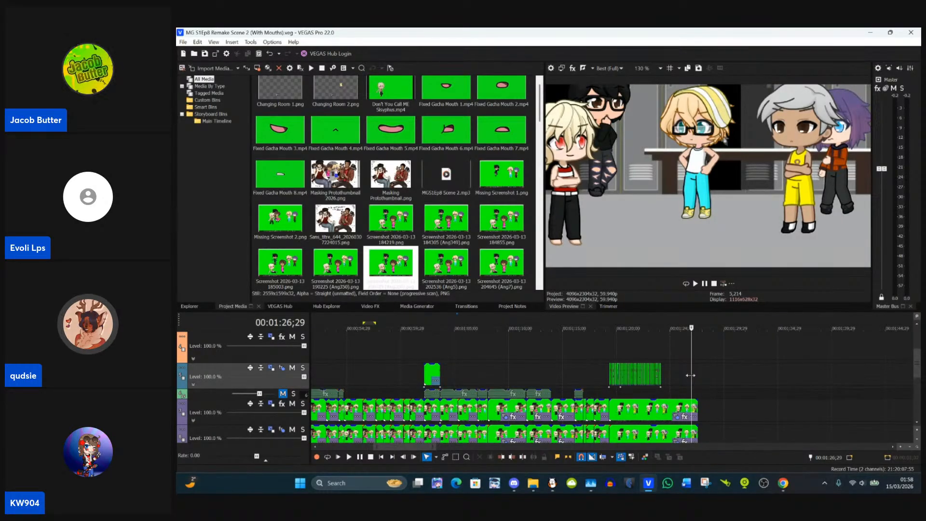
click(582, 362)
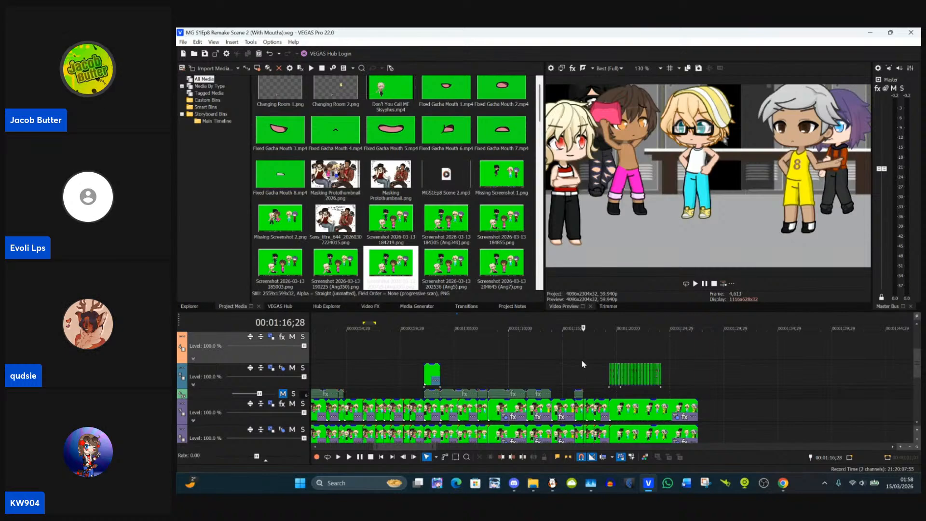
Step: Delete the two stray mouth clips beyond the two-minute mark on the second mouth track, and save the project
scroll(583, 365, down, 15)
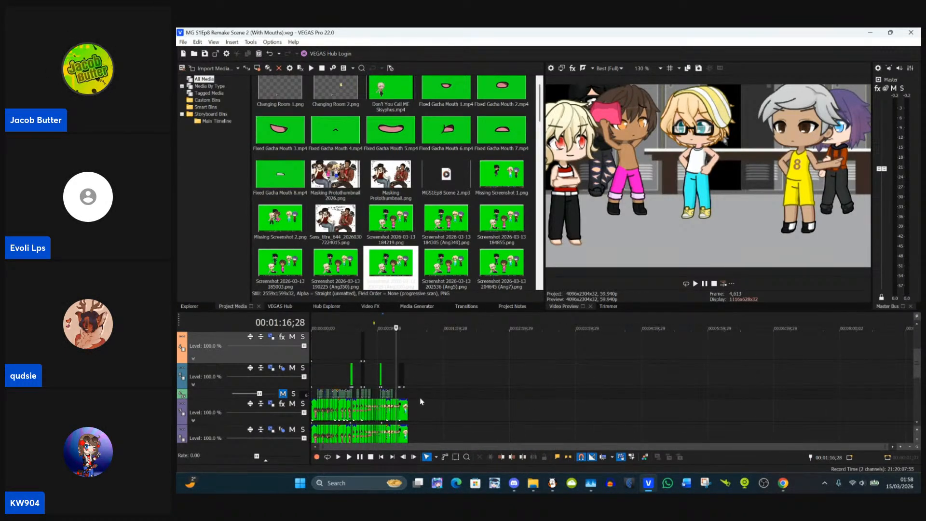
scroll(911, 358, up, 3)
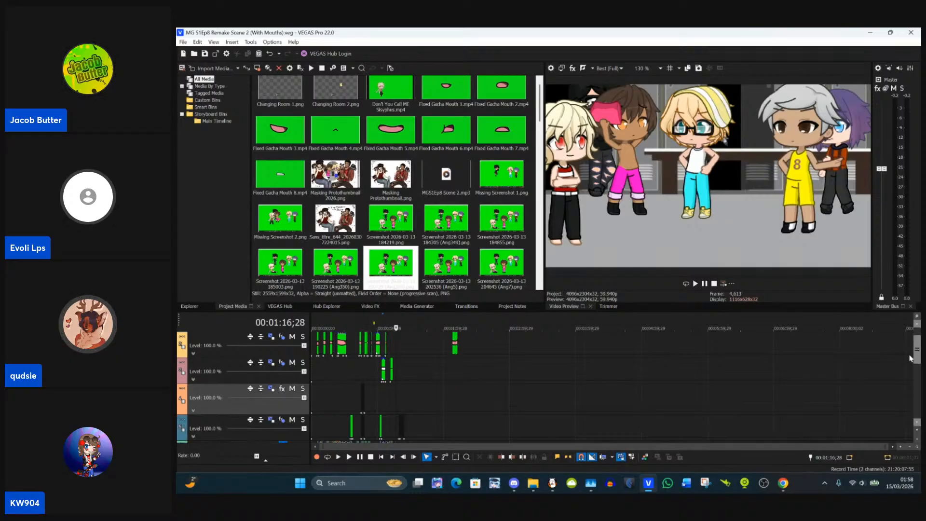
scroll(911, 358, up, 1)
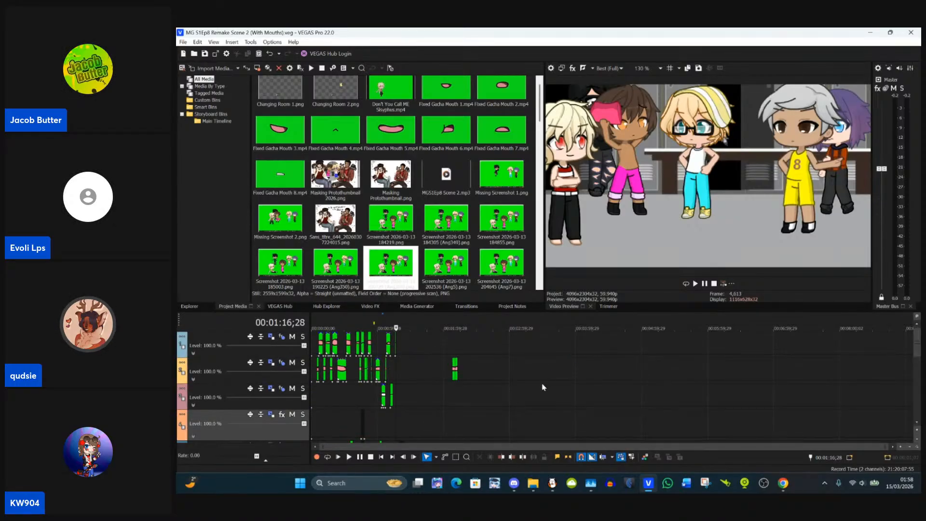
scroll(544, 387, up, 5)
drag(854, 376, 797, 377)
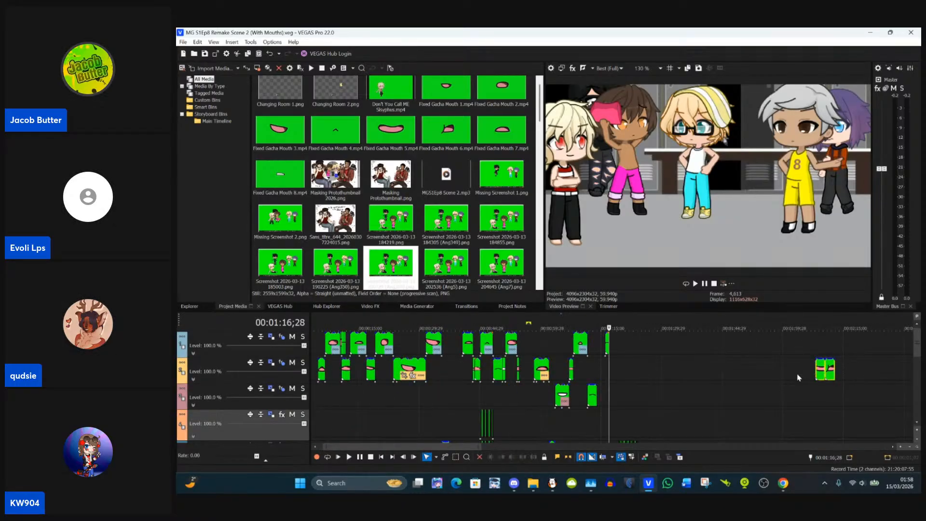
key(Delete)
scroll(627, 392, down, 3)
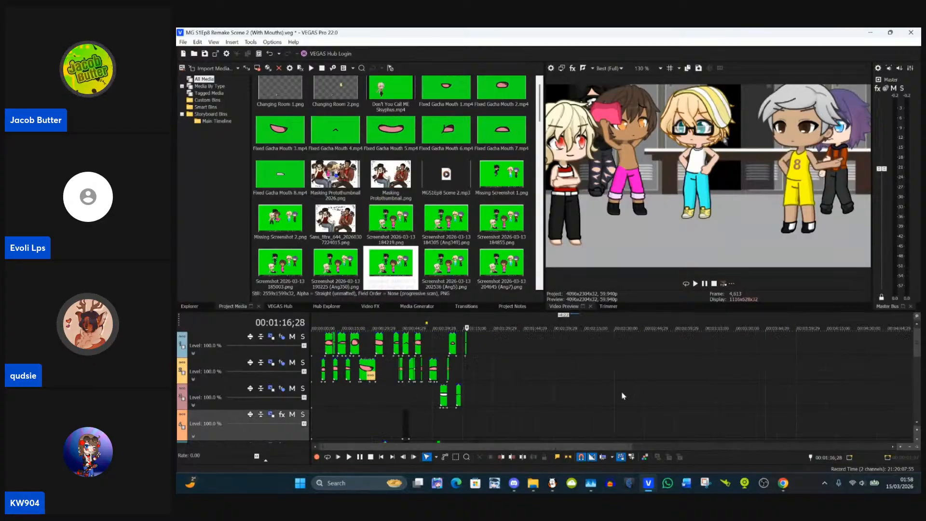
scroll(622, 392, up, 4)
mouse_move(917, 344)
mouse_down()
mouse_move(914, 415)
mouse_move(916, 339)
mouse_up()
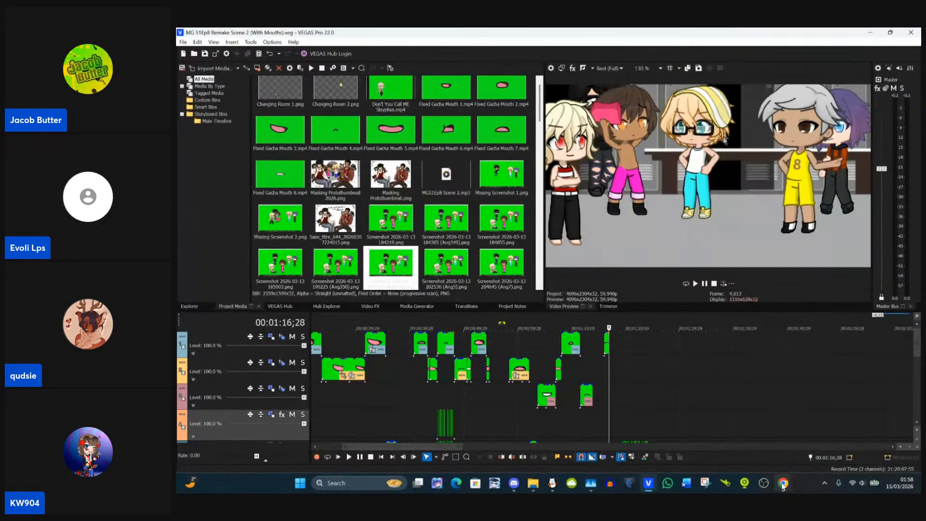
Step: Switch to the StreamYard studio in the browser, read the live comments, and return to the VEGAS Pro project
mouse_move(783, 482)
click(691, 434)
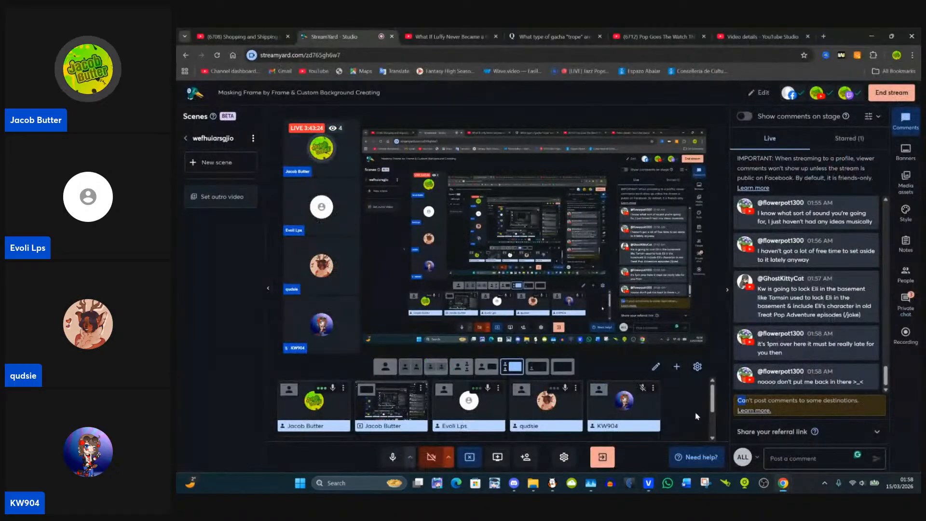
drag(713, 397, 695, 387)
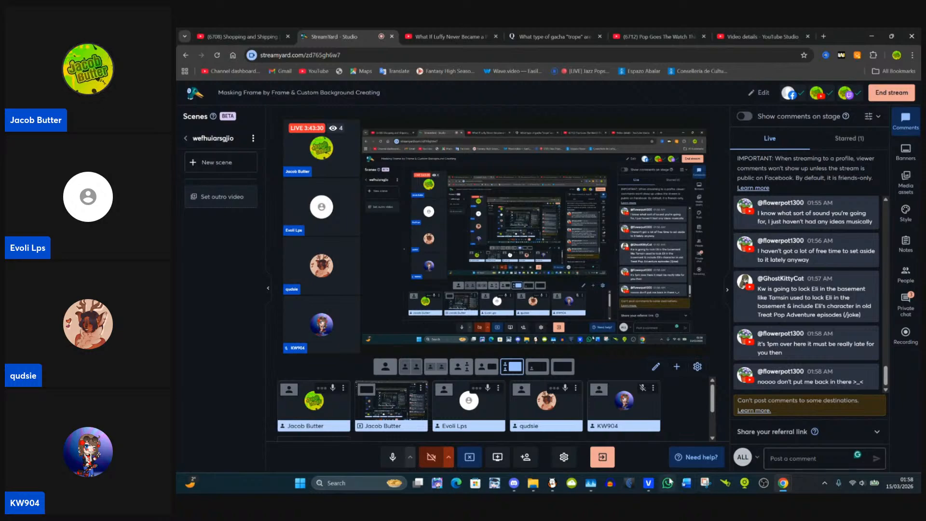
click(649, 484)
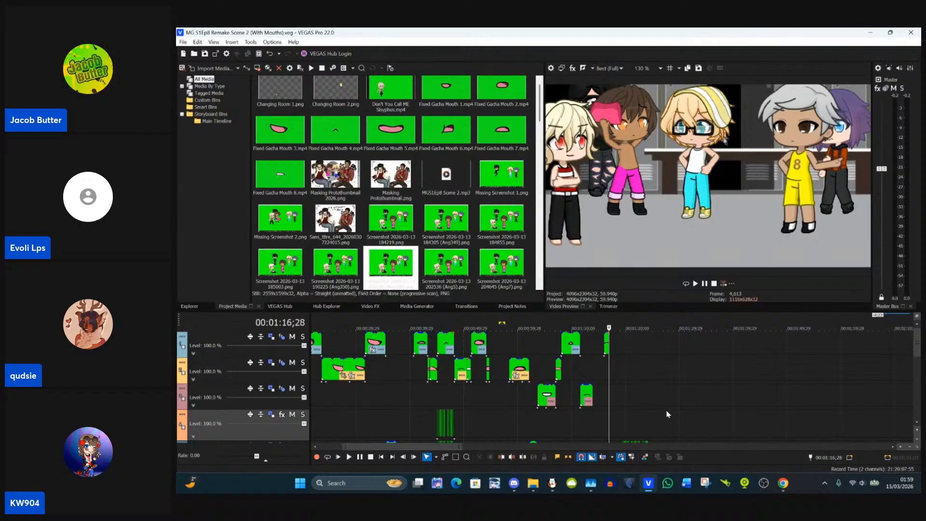
click(668, 410)
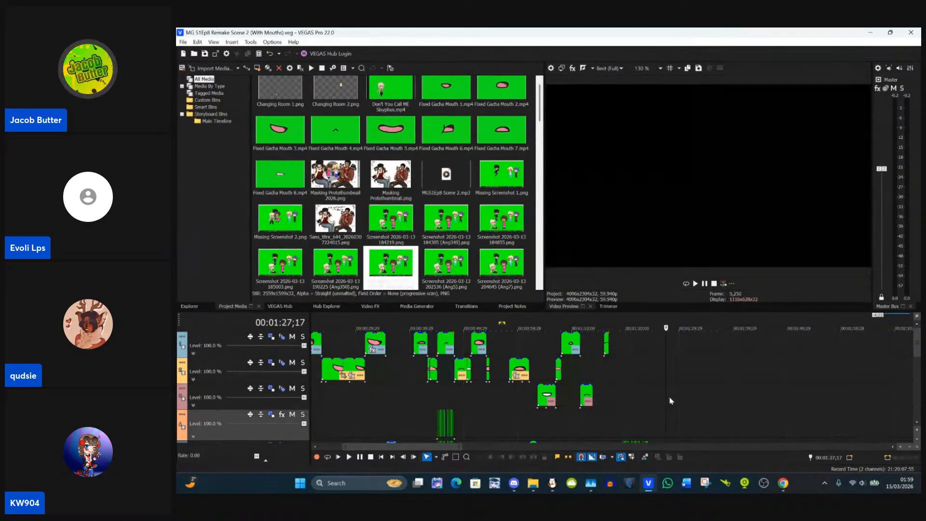
Step: Minimise VEGAS Pro and start ending the live stream in the StreamYard studio
click(872, 34)
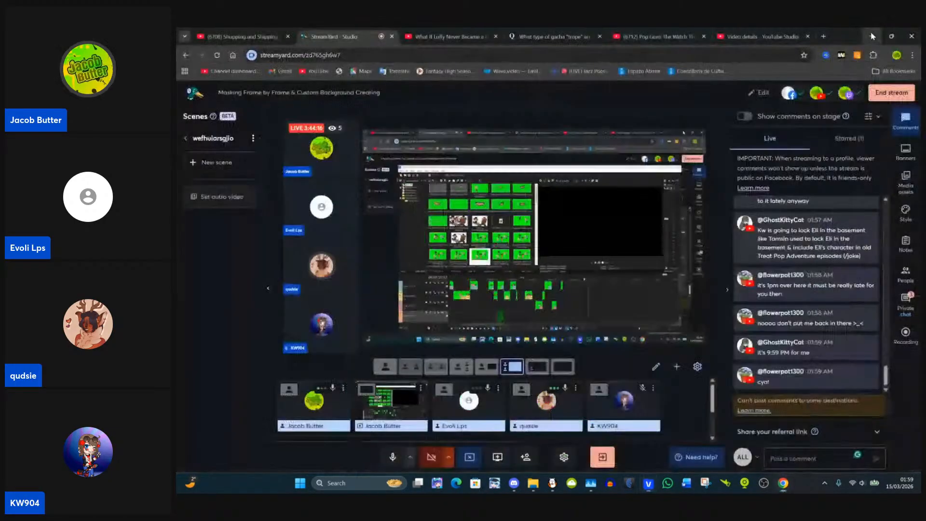
click(890, 92)
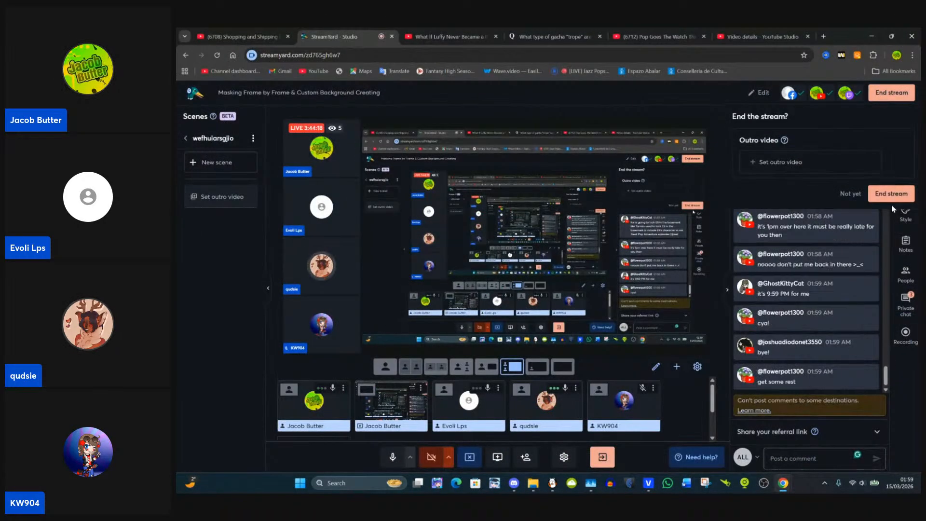